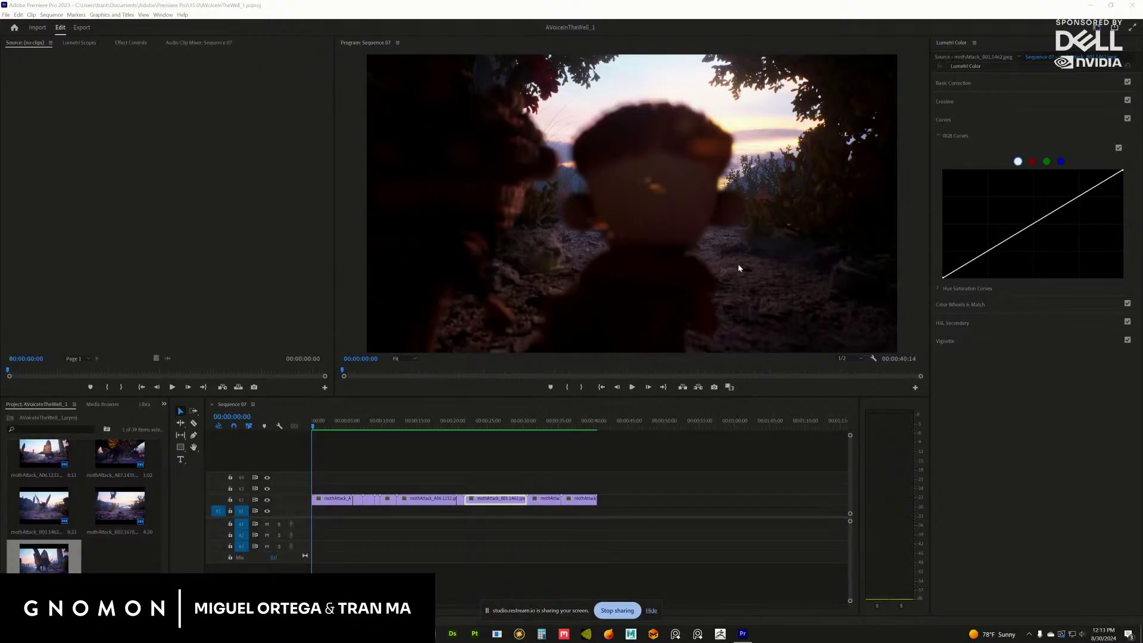
Maximize the Program monitor and play the moth attack sequence from the start, then replay it.
click(846, 296)
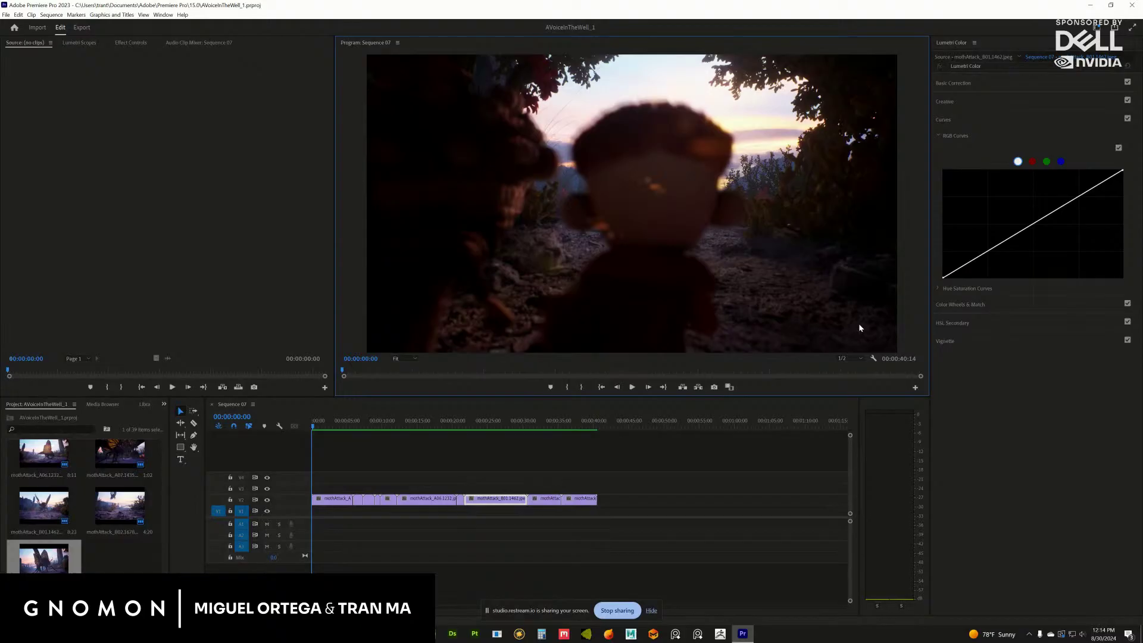
key(grave)
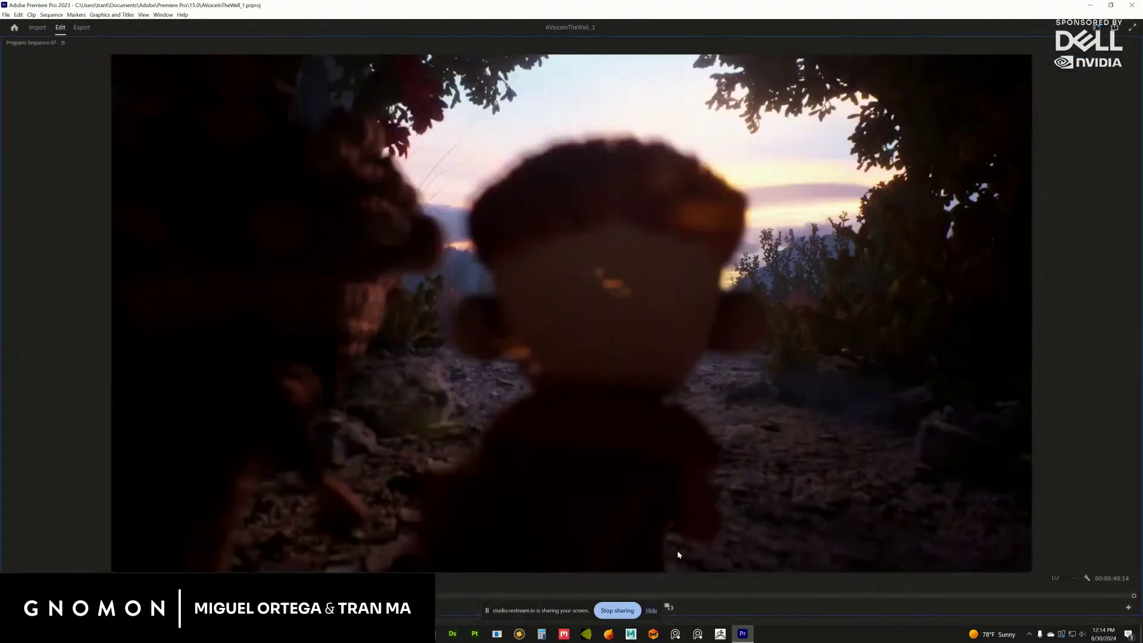
click(651, 610)
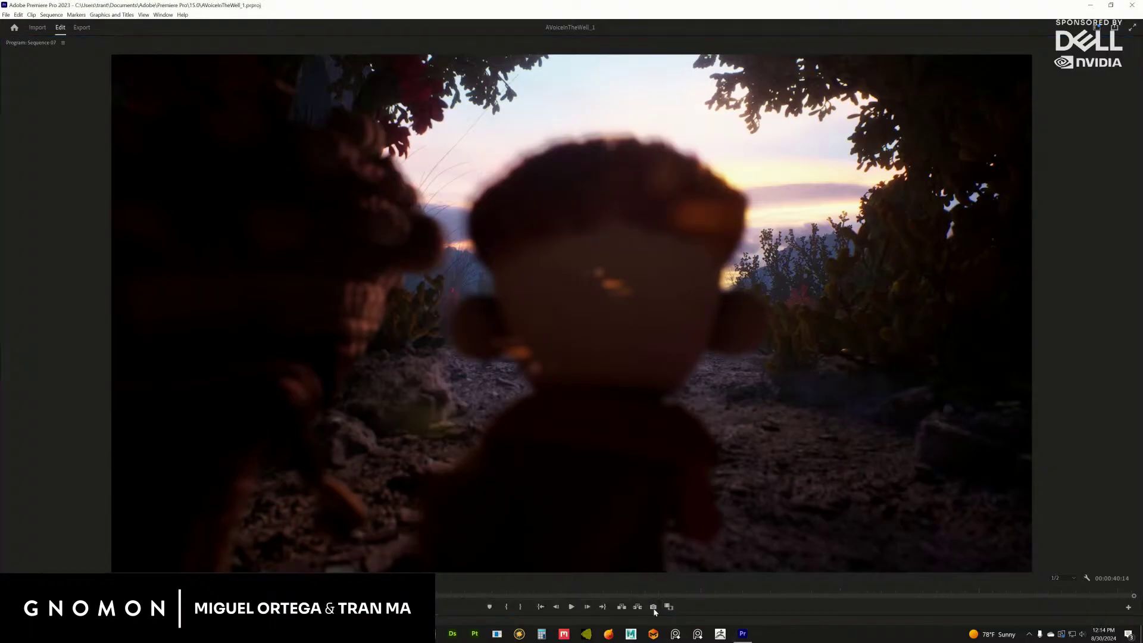
click(570, 607)
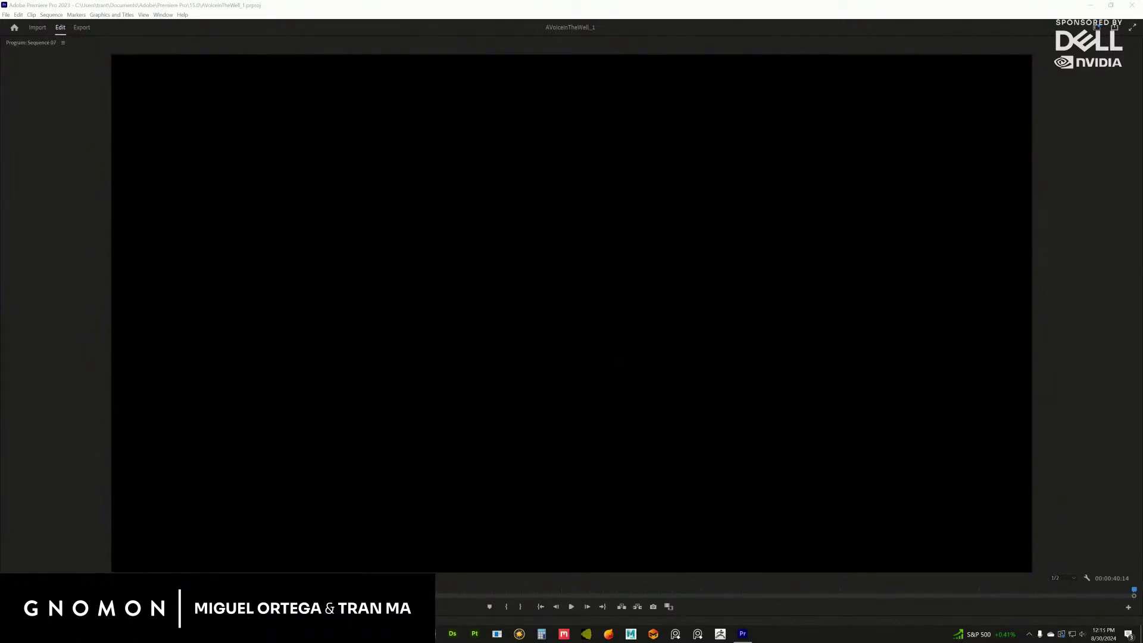
click(571, 607)
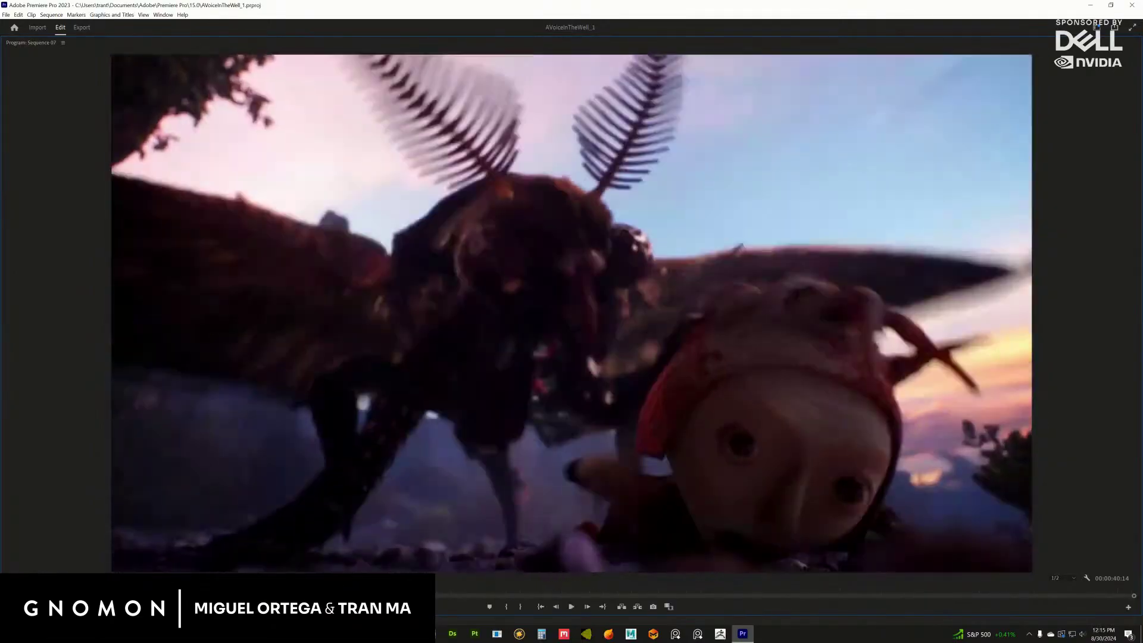
key(space)
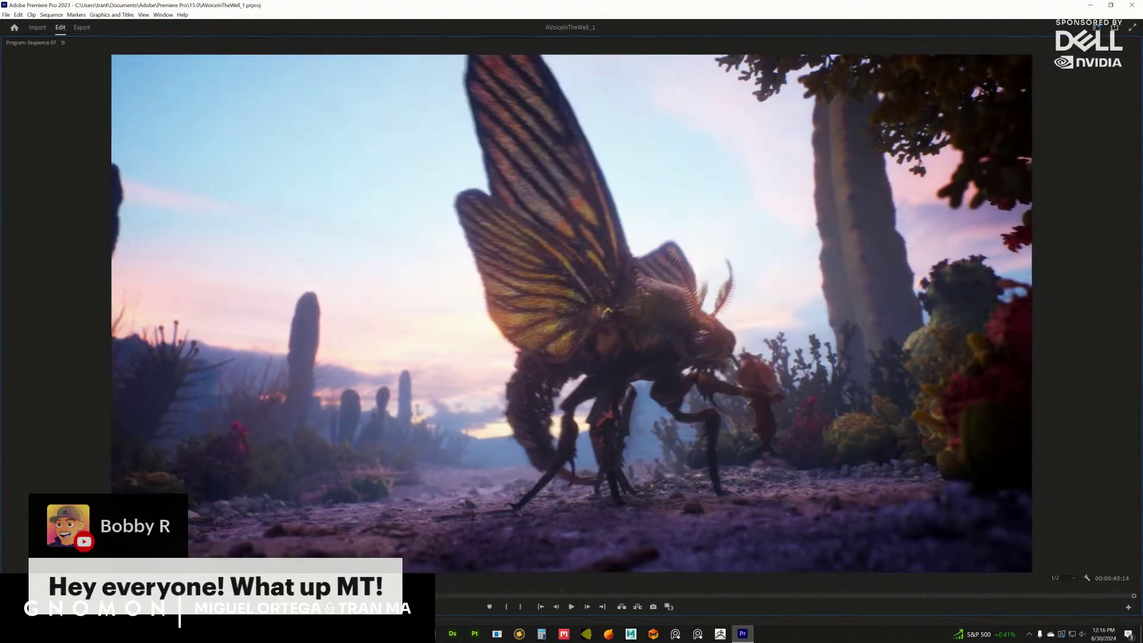
Find and open Notepad from the system search.
key(super+s)
text(note)
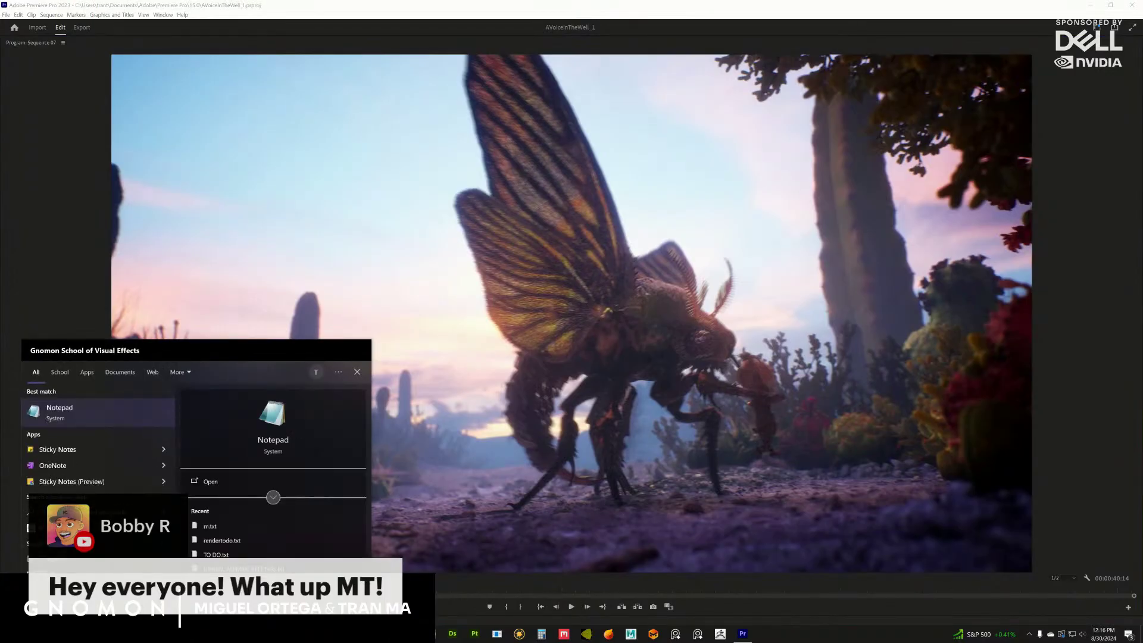
click(281, 442)
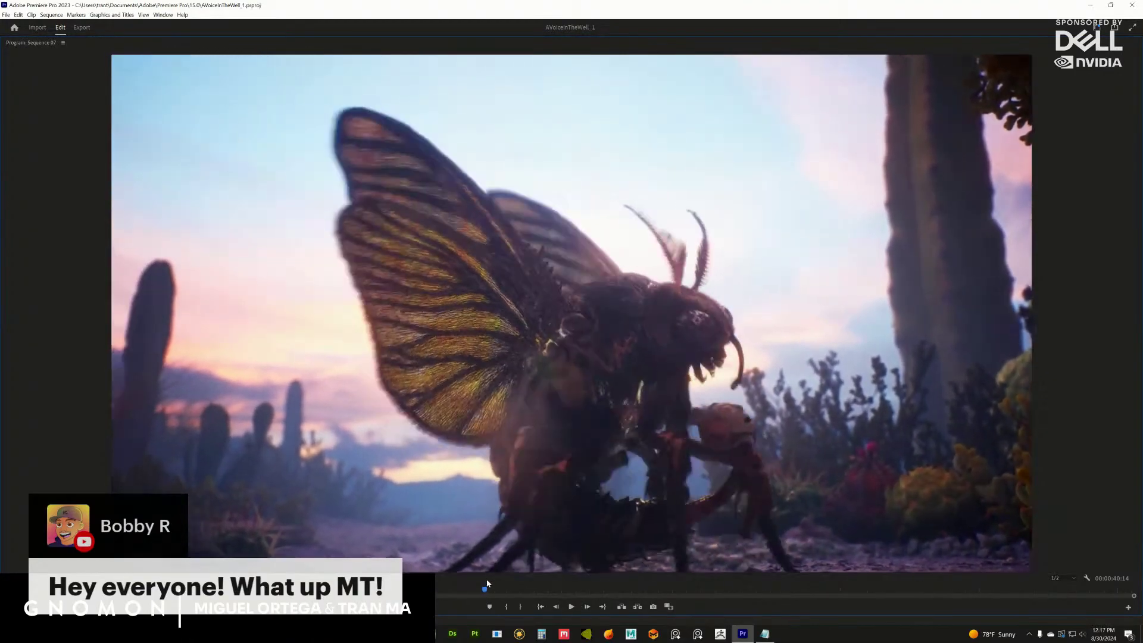
Scrub through the moth attack sequence in Premiere Pro to review its individual shots, going forward and back.
drag(487, 581, 541, 573)
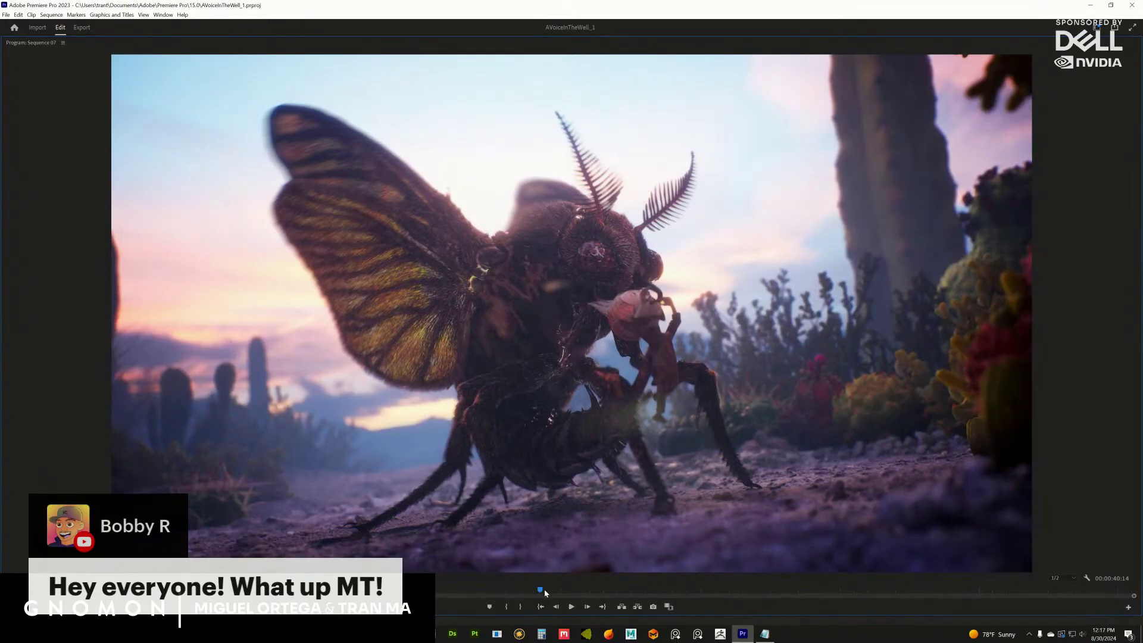
drag(542, 591, 608, 592)
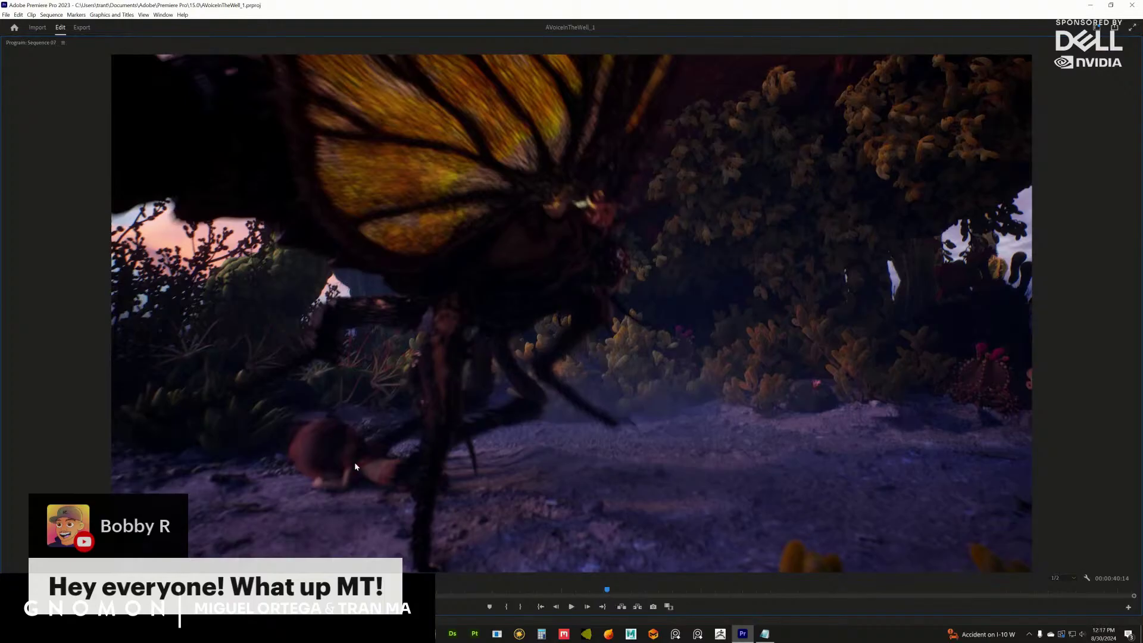
drag(611, 590, 767, 587)
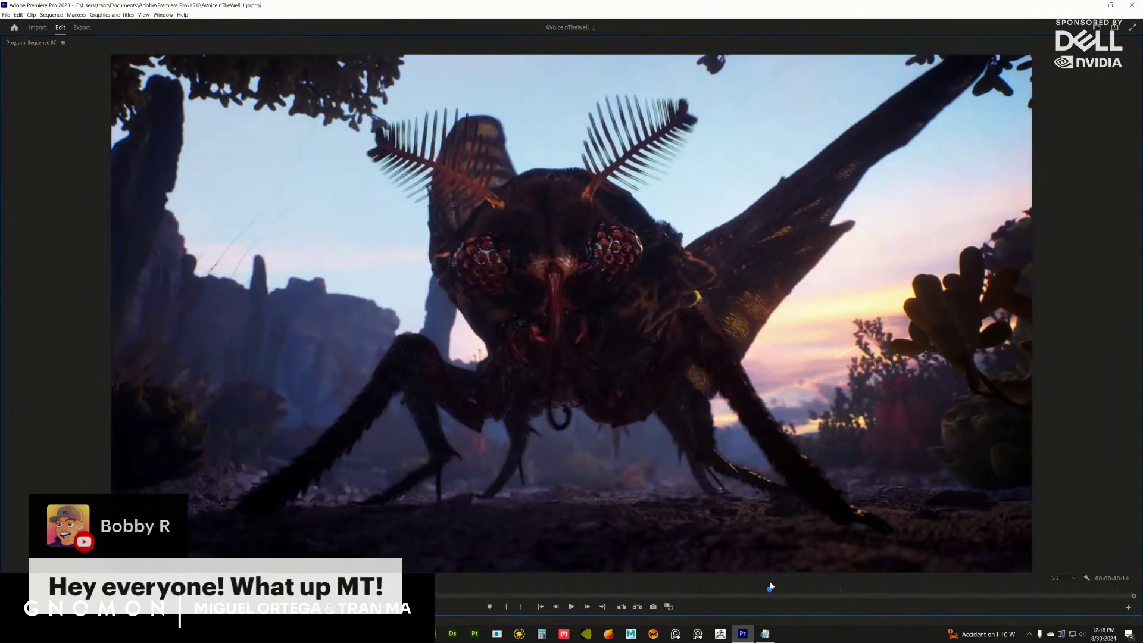
drag(771, 587, 405, 592)
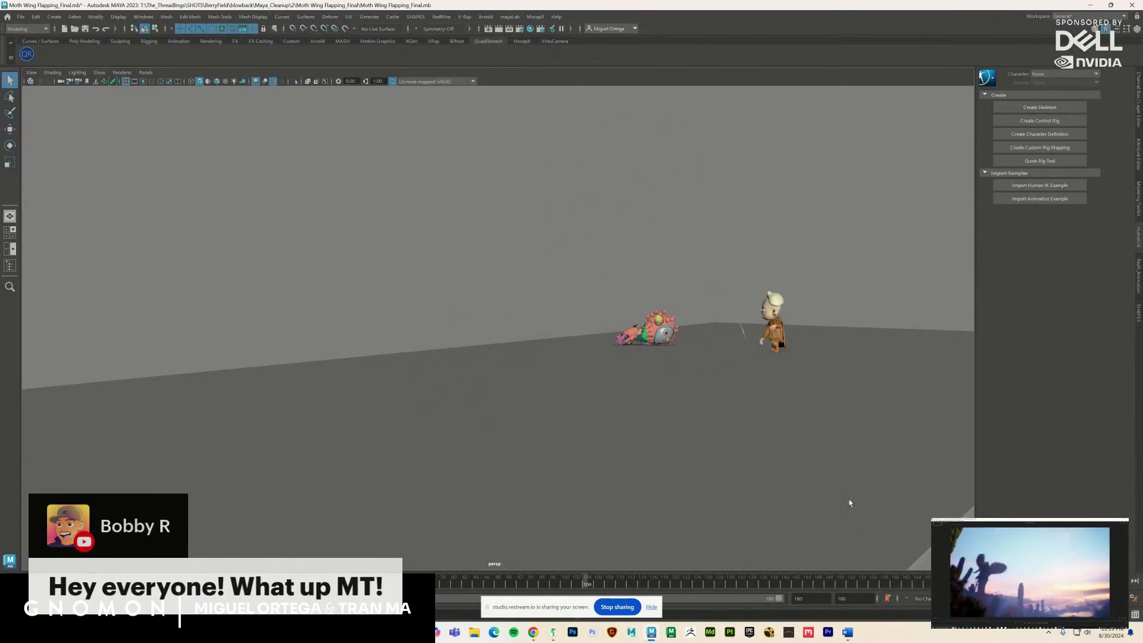
Switch to the Moth Wing Flapping scene in Maya and examine the animated characters and sword from different angles.
alt+drag(853, 425, 544, 434)
alt+right_drag(544, 435, 628, 356)
alt+drag(627, 356, 621, 486)
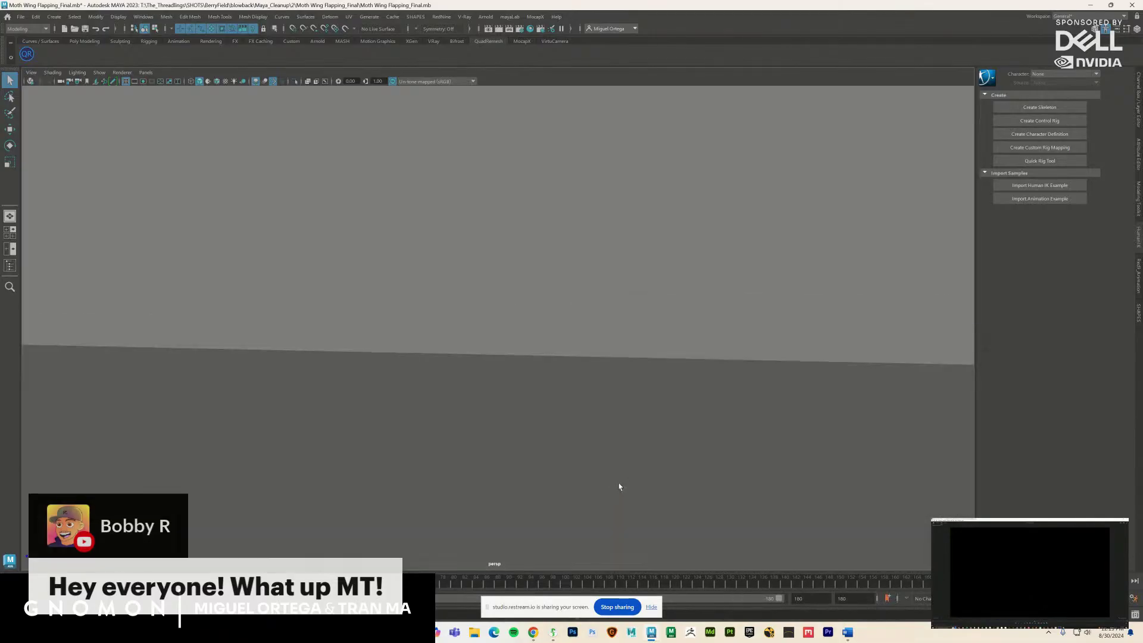
alt+drag(561, 461, 554, 462)
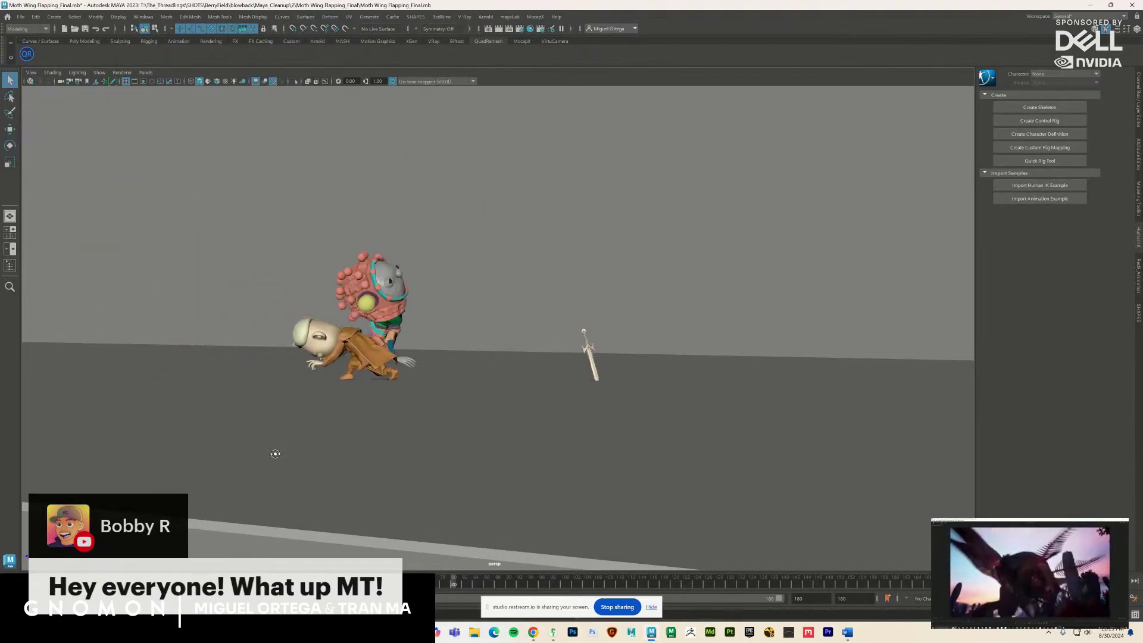
alt+drag(273, 454, 322, 455)
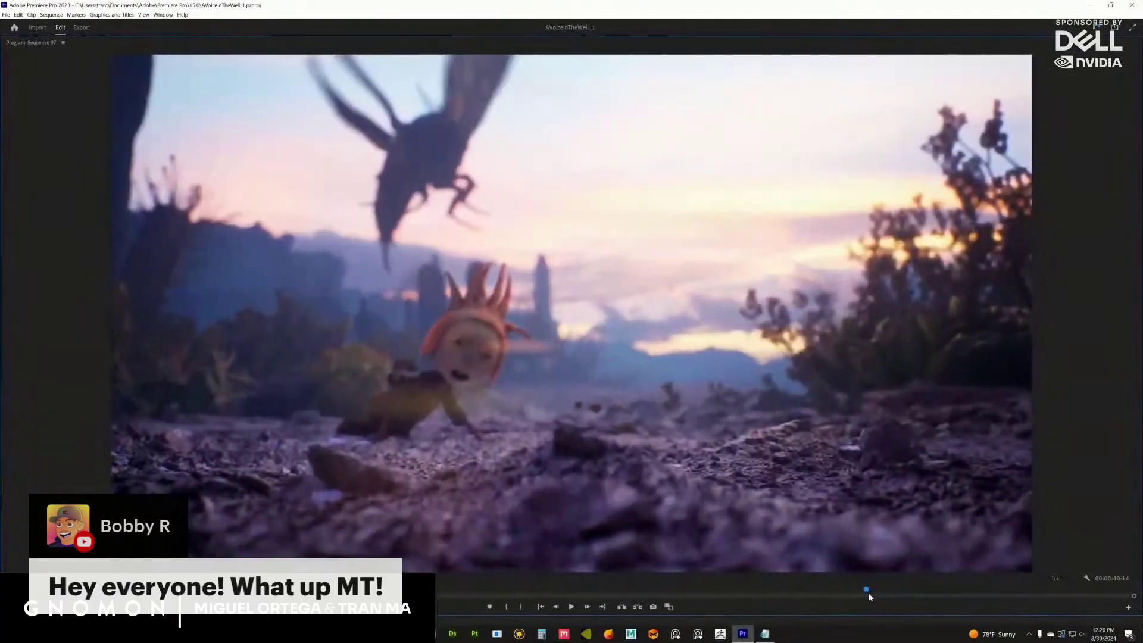
Switch to Premiere Pro and scrub back from the crawling character's shot to the earlier shot of the flying moth.
mouse_move(865, 594)
mouse_down()
mouse_move(877, 593)
mouse_move(615, 622)
mouse_up()
key(alt+Tab)
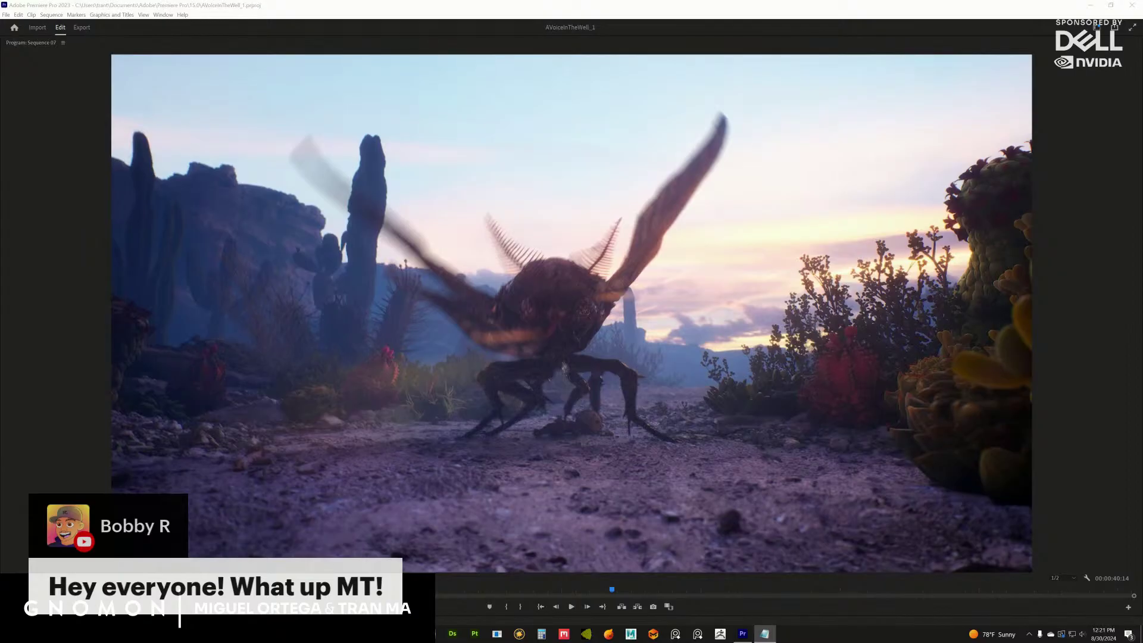
click(546, 593)
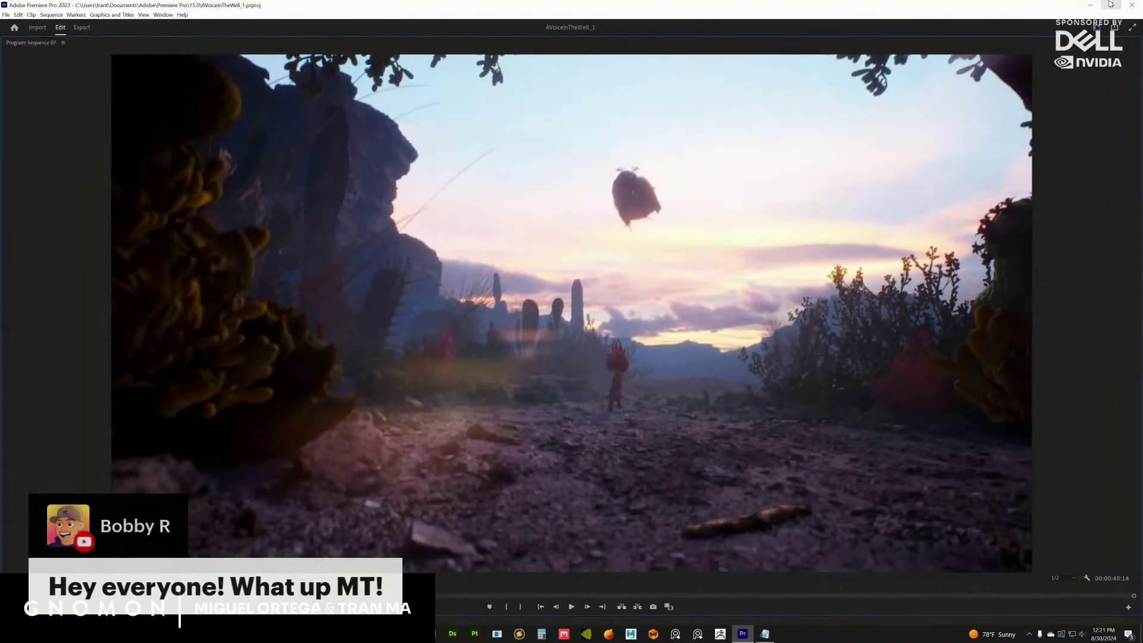
Minimize Premiere Pro and open the CotMayo 5.3 project from the Unreal Engine library in the Epic Games Launcher.
click(1090, 5)
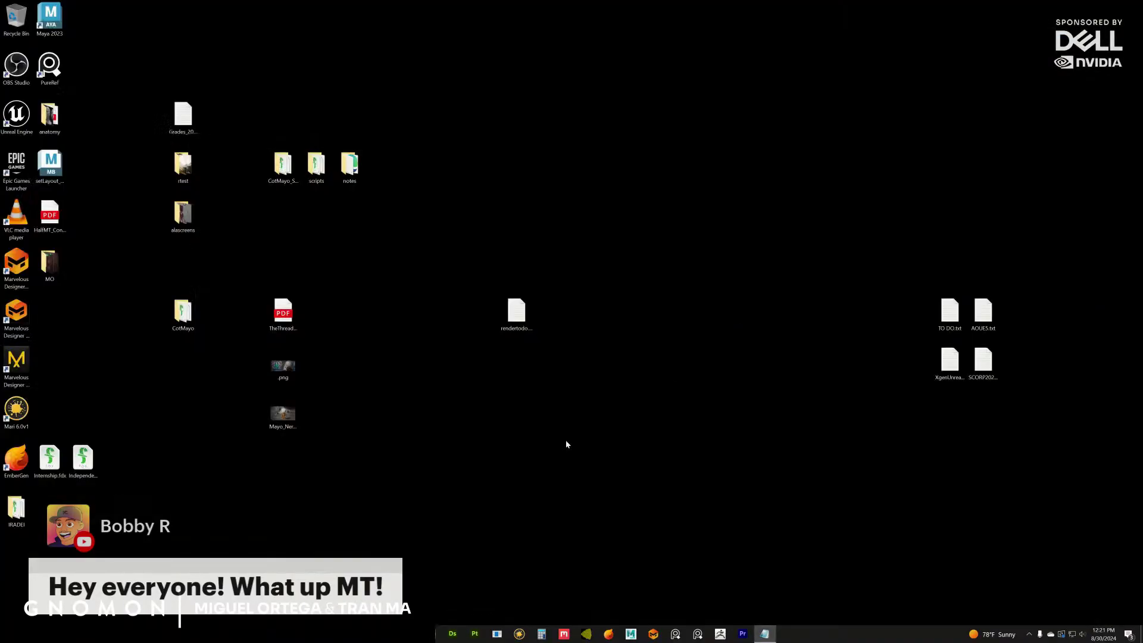
double_click(17, 167)
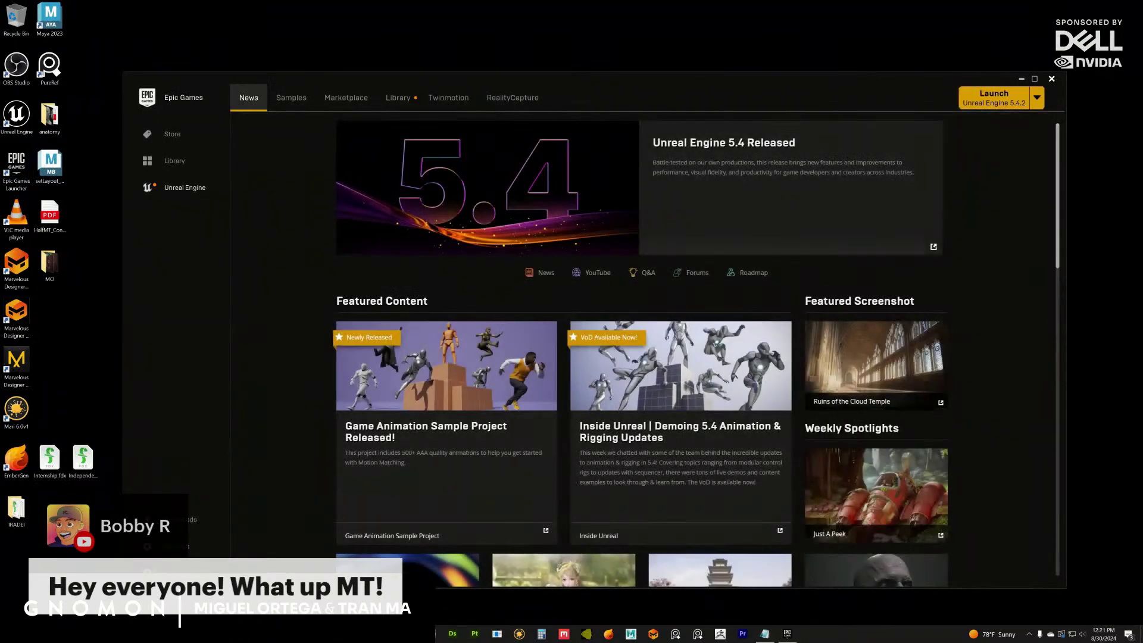
click(398, 97)
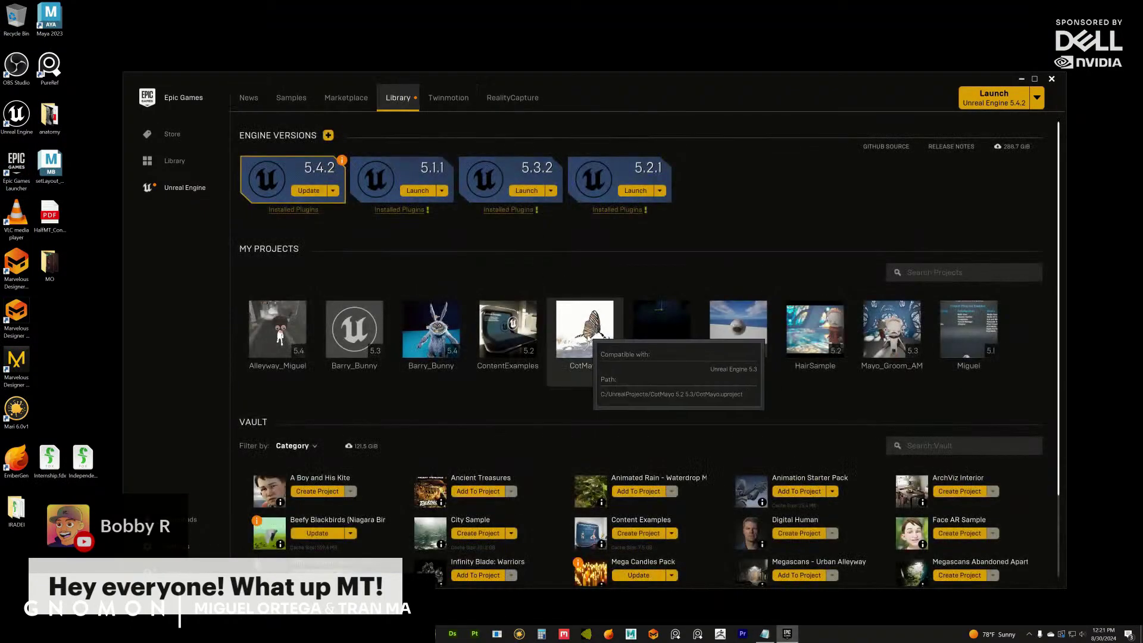
double_click(587, 339)
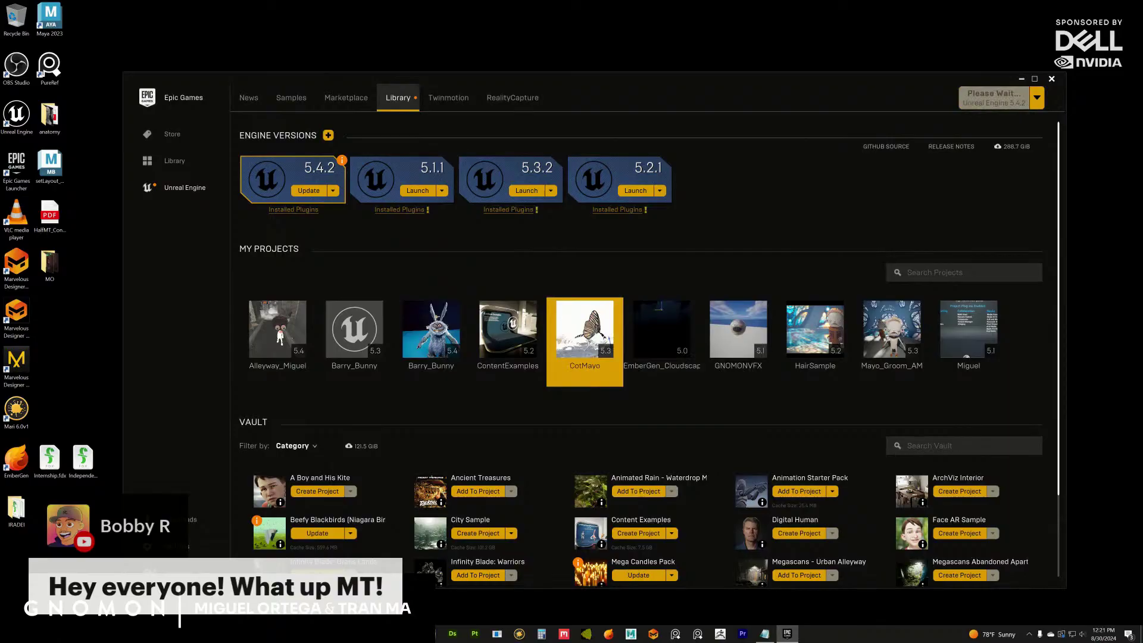
drag(822, 85, 813, 75)
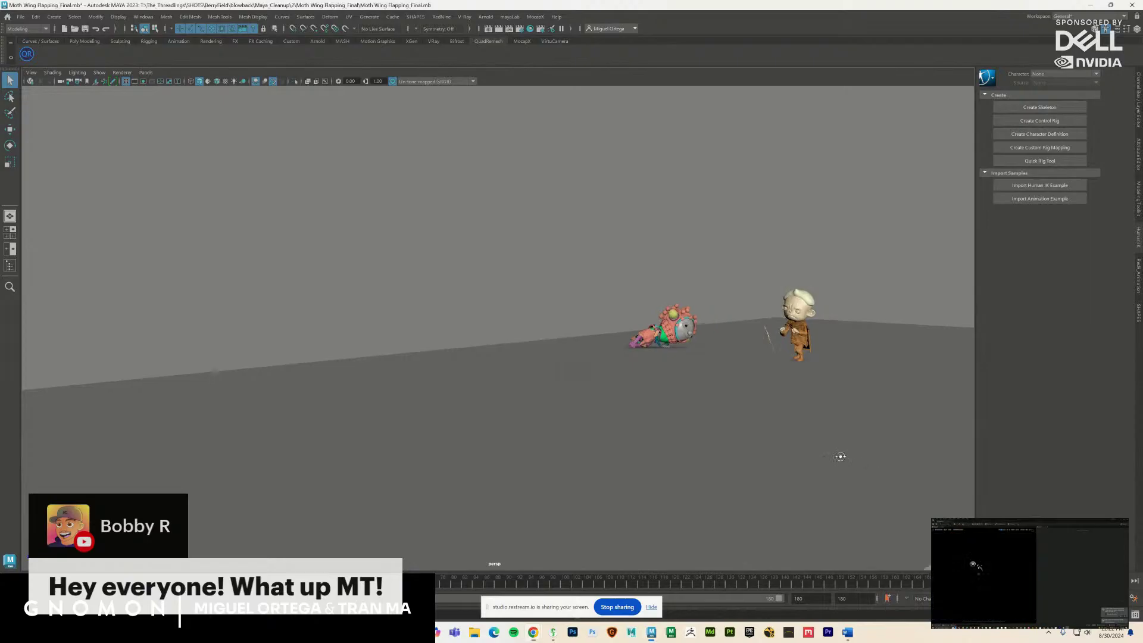
Switch to Maya and examine the two characters' animation during playback from several angles and distances.
alt+drag(839, 456, 744, 458)
alt+middle_drag(372, 419, 684, 472)
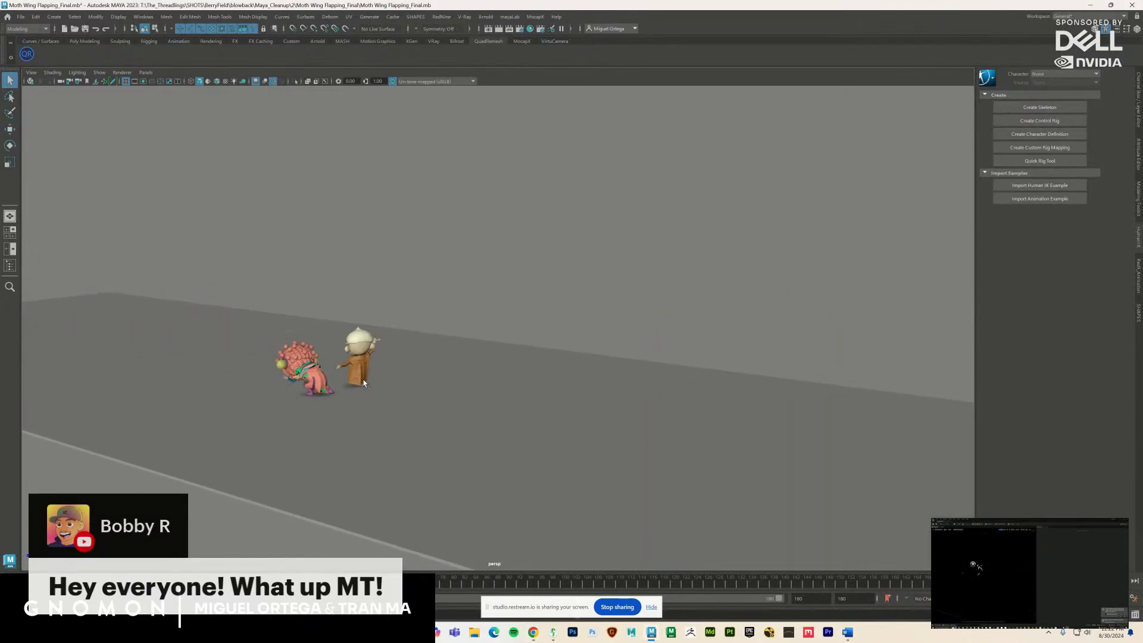
alt+right_drag(393, 425, 477, 439)
alt+middle_drag(477, 439, 556, 469)
alt+drag(556, 470, 452, 464)
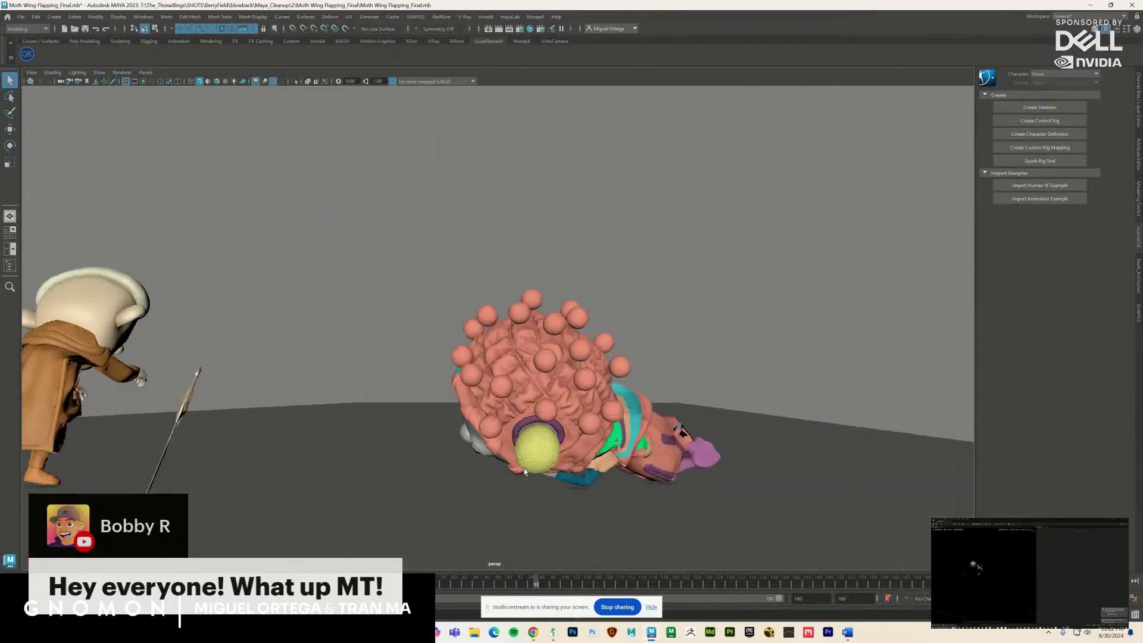
alt+middle_drag(342, 458, 676, 462)
alt+right_drag(681, 461, 671, 459)
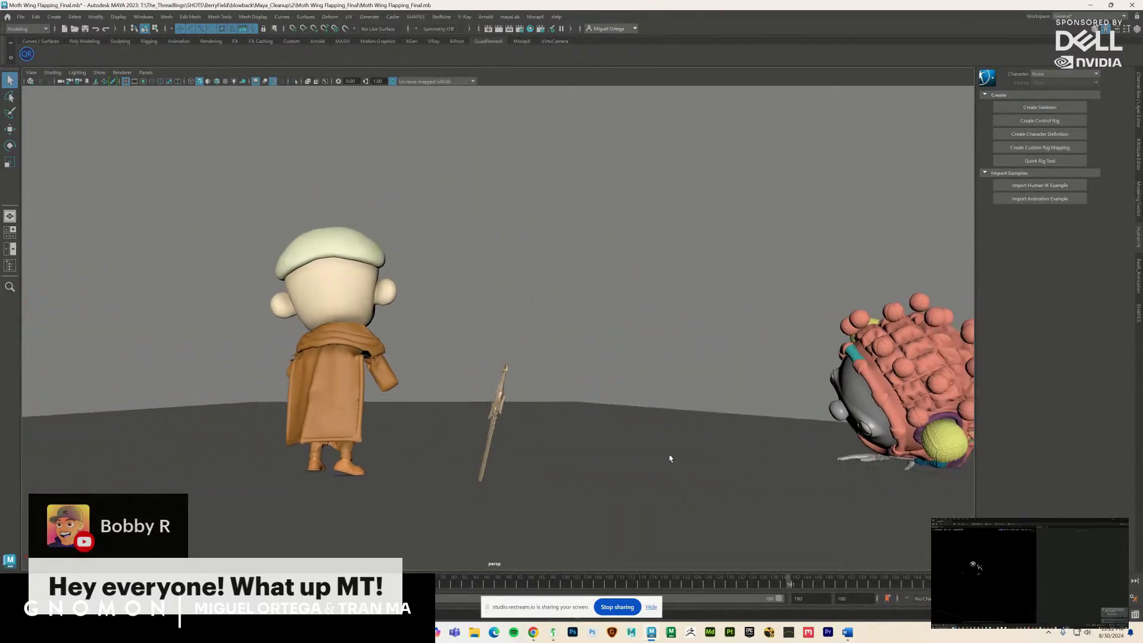
alt+drag(672, 458, 717, 460)
alt+middle_drag(633, 426, 316, 396)
alt+drag(671, 446, 717, 438)
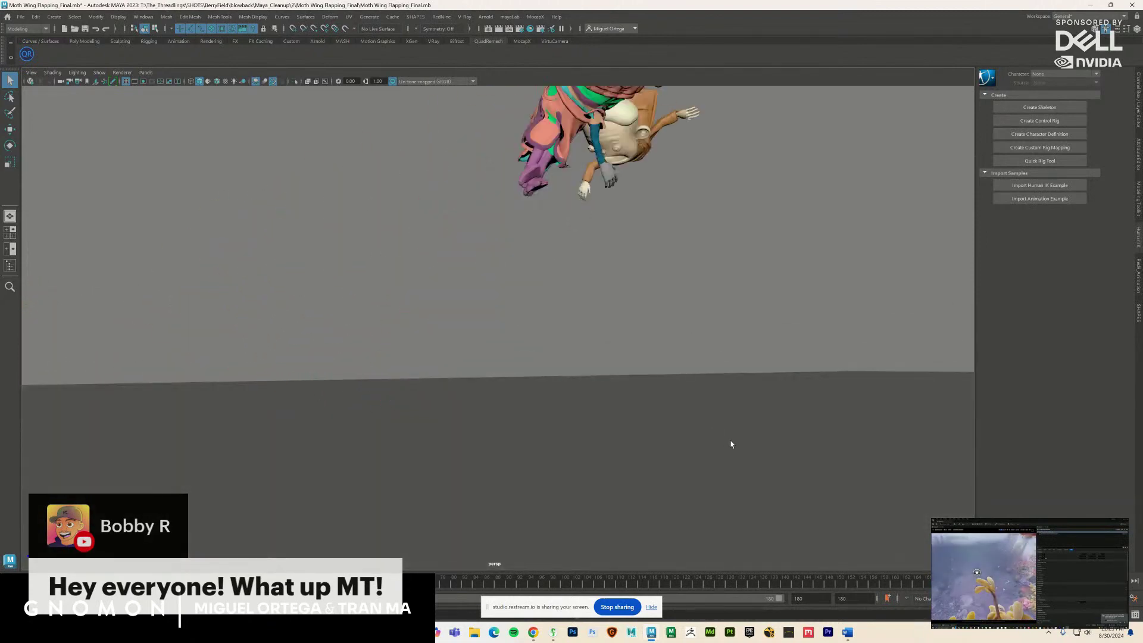
alt+middle_drag(724, 416, 713, 458)
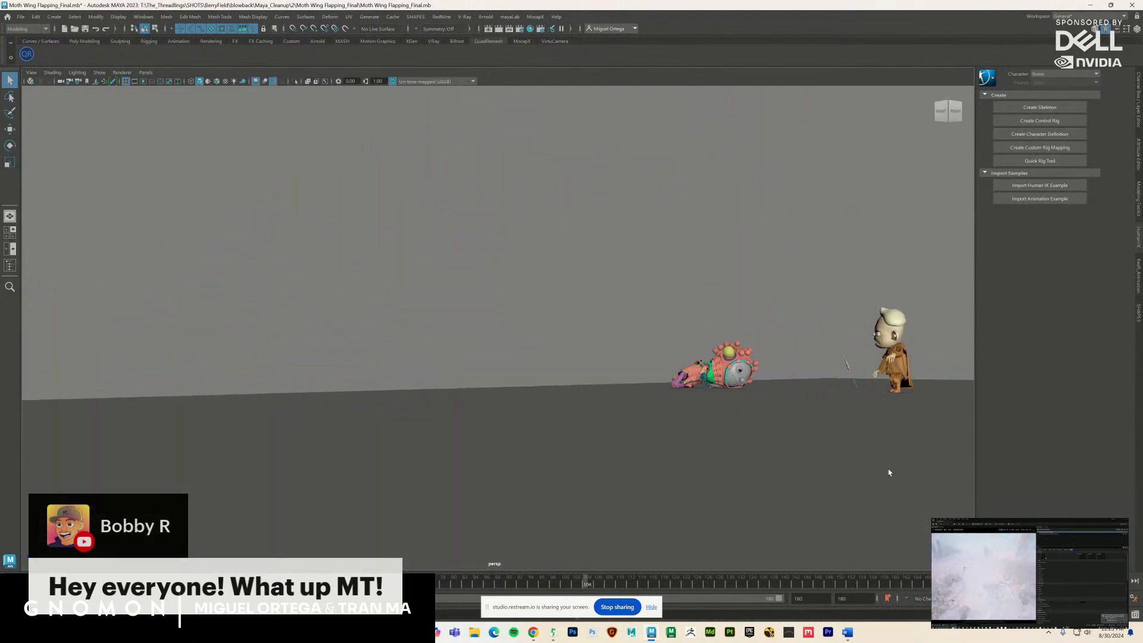
alt+right_drag(888, 472, 953, 486)
alt+middle_drag(803, 454, 403, 405)
alt+right_drag(619, 465, 727, 476)
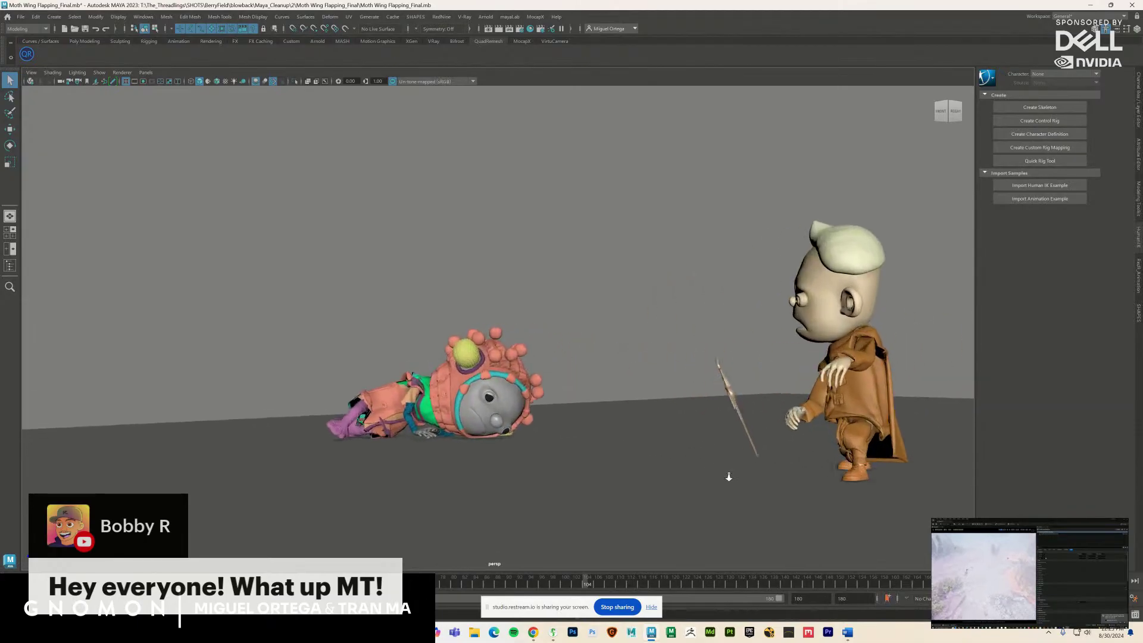
alt+middle_drag(727, 477, 649, 476)
alt+drag(649, 476, 690, 489)
key(alt+shift+v)
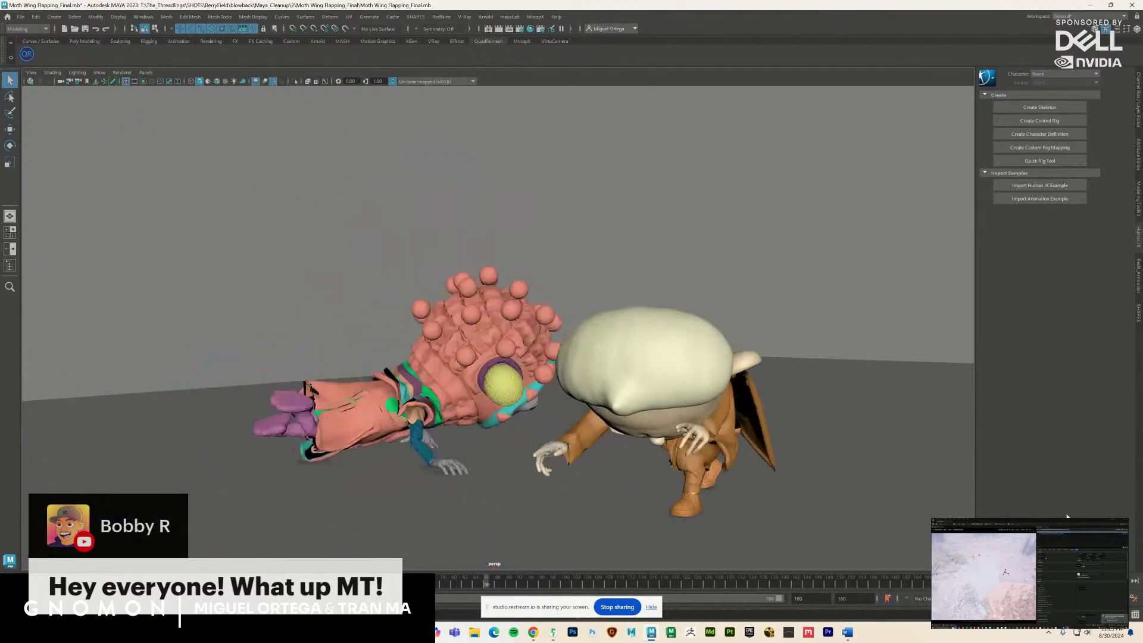
alt+right_drag(713, 451, 597, 431)
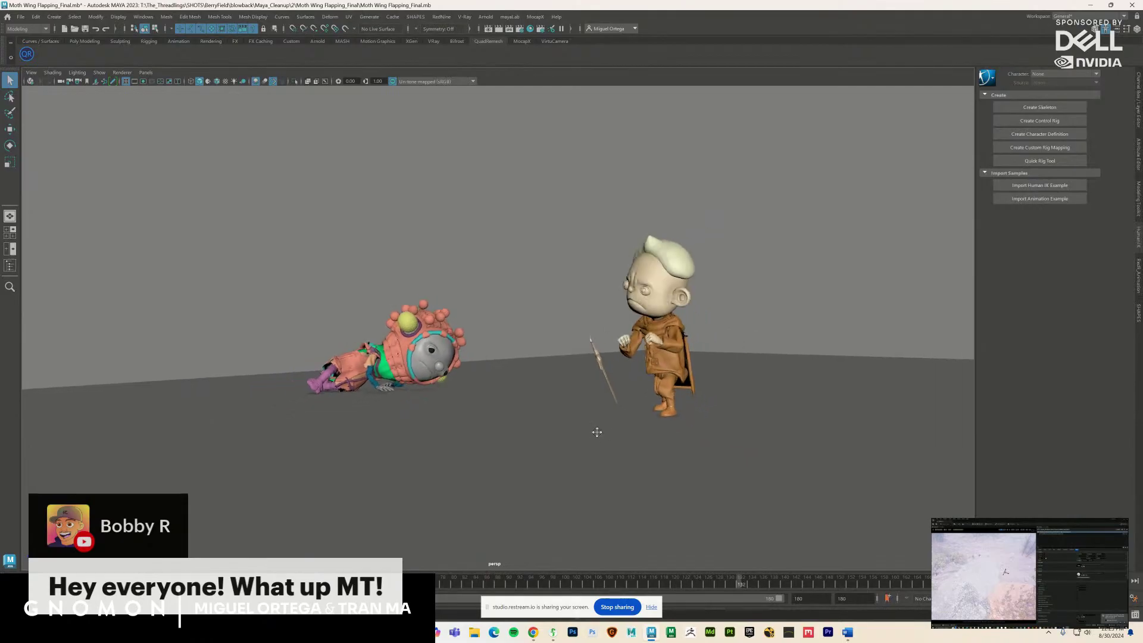
alt+middle_drag(597, 431, 727, 459)
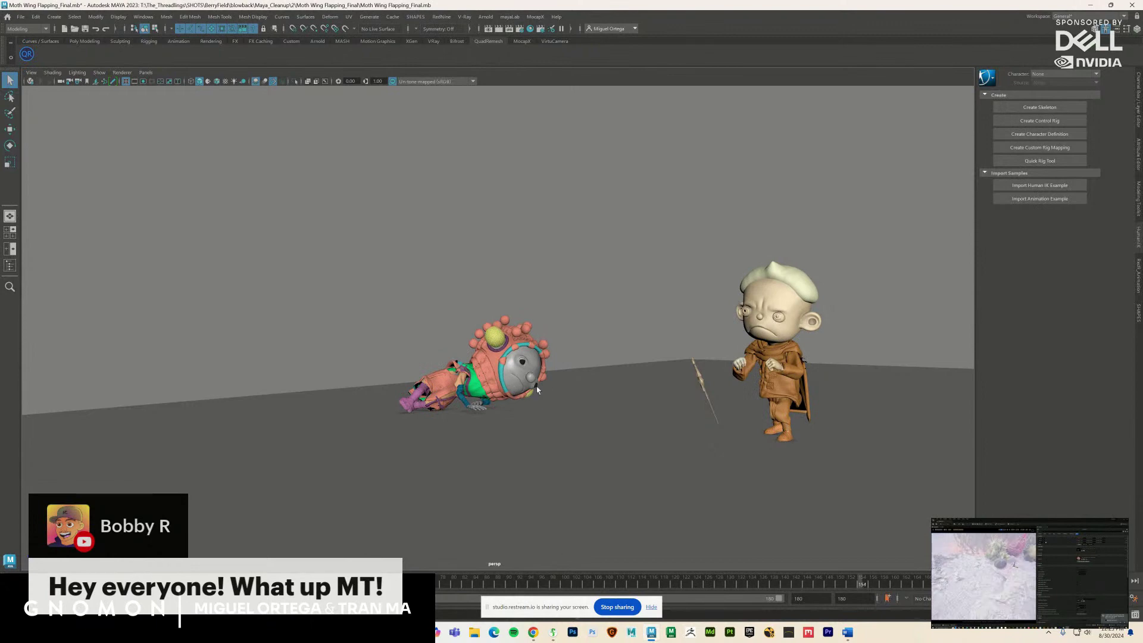
key(ctrl+h)
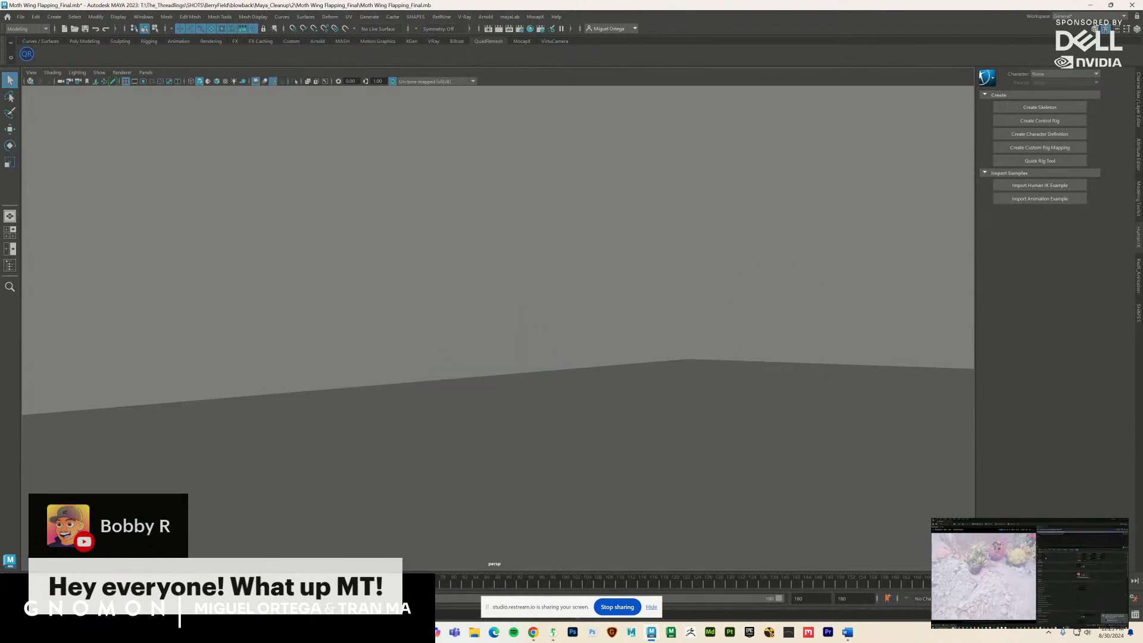
key(ctrl+shift+h)
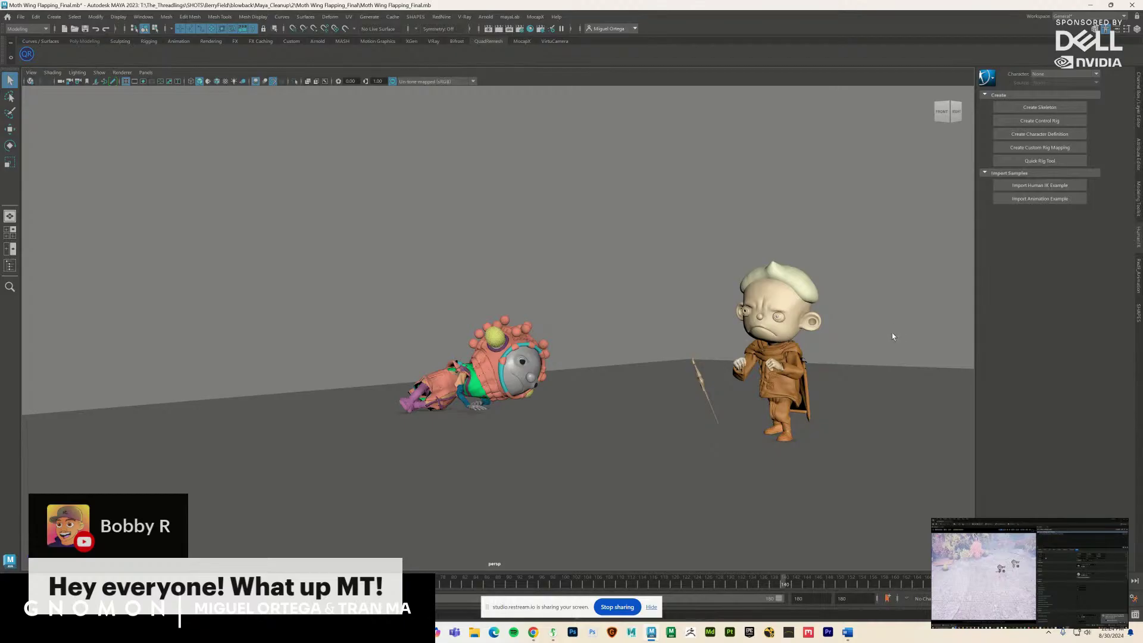
Open the weGottaDoSomething_12_MO.mb scene.
click(21, 17)
click(46, 45)
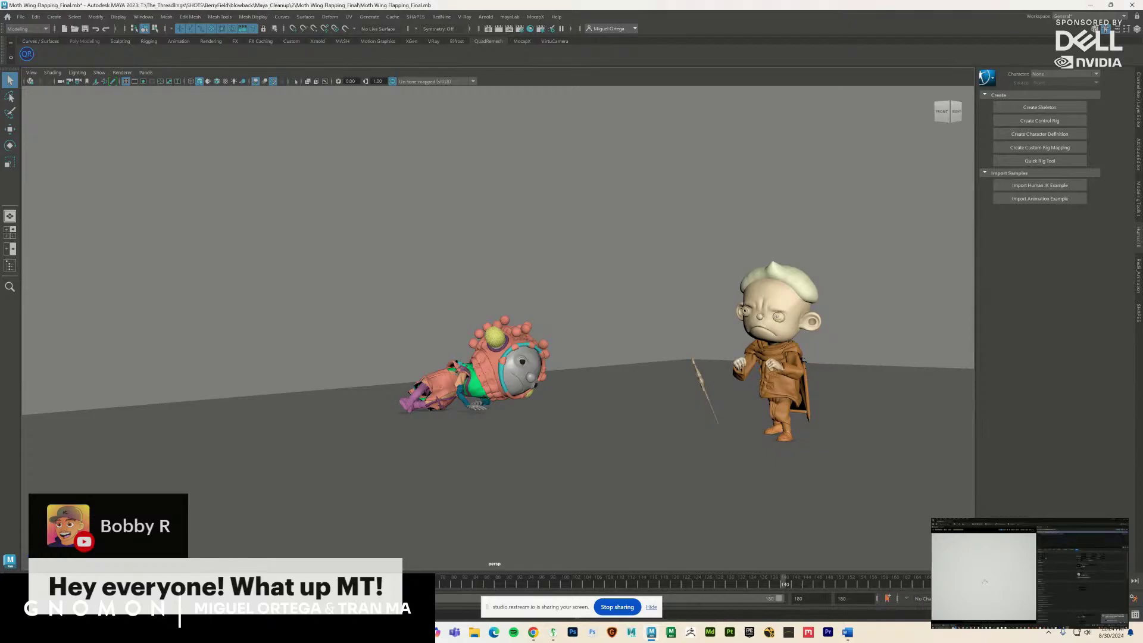
key(ctrl+s)
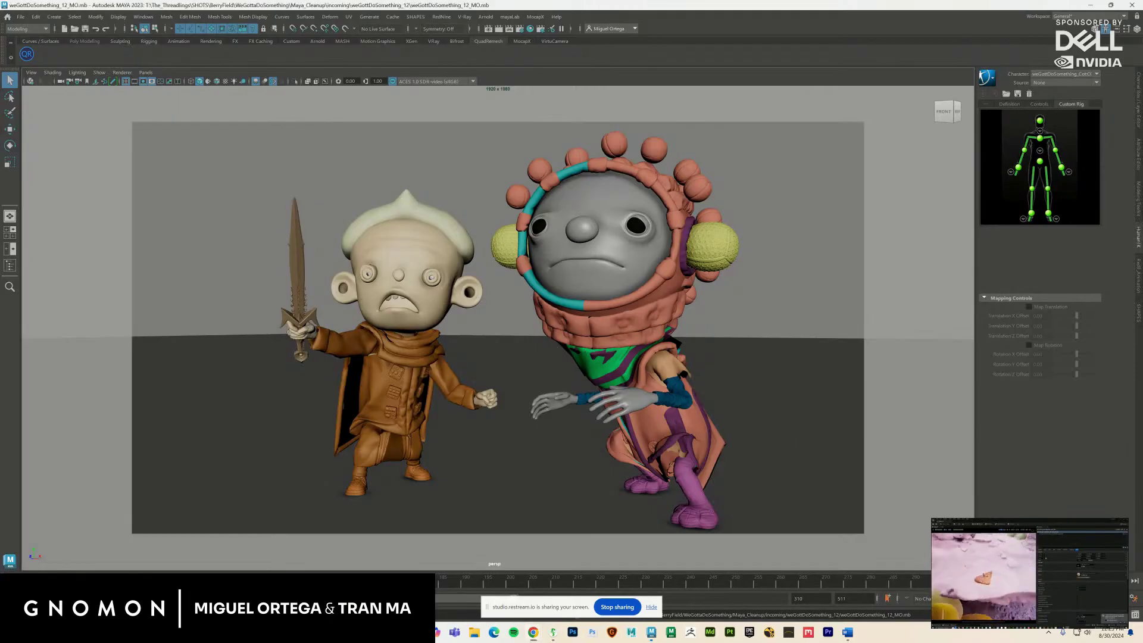
Examine the two characters' animation by stepping between keyframes, playing it and scrubbing back to the sword pose.
click(238, 582)
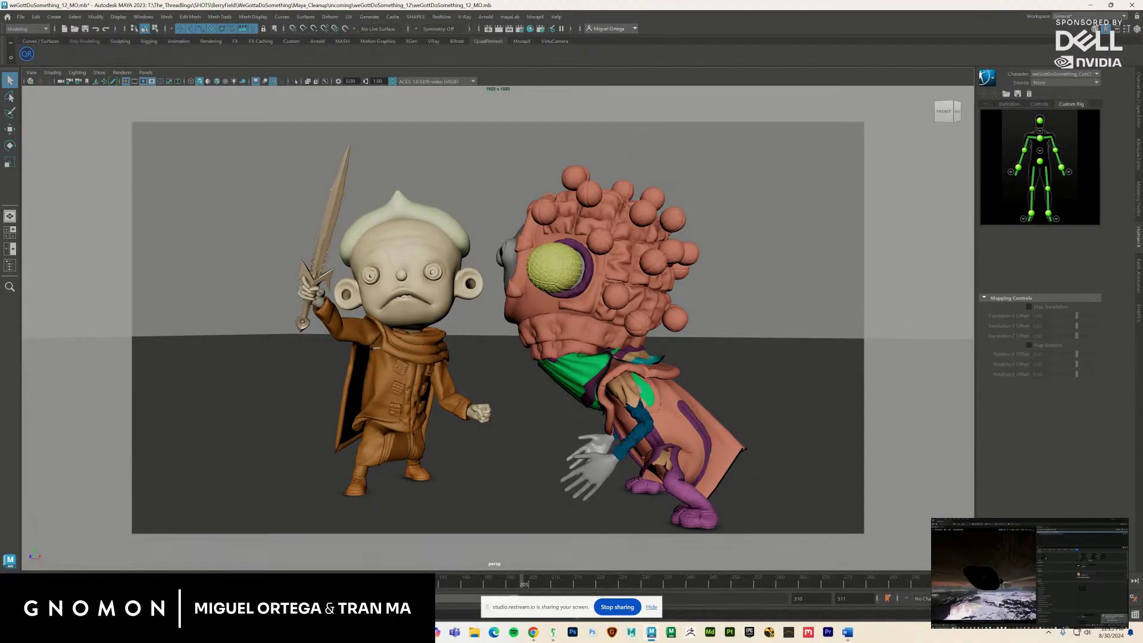
key(alt+period)
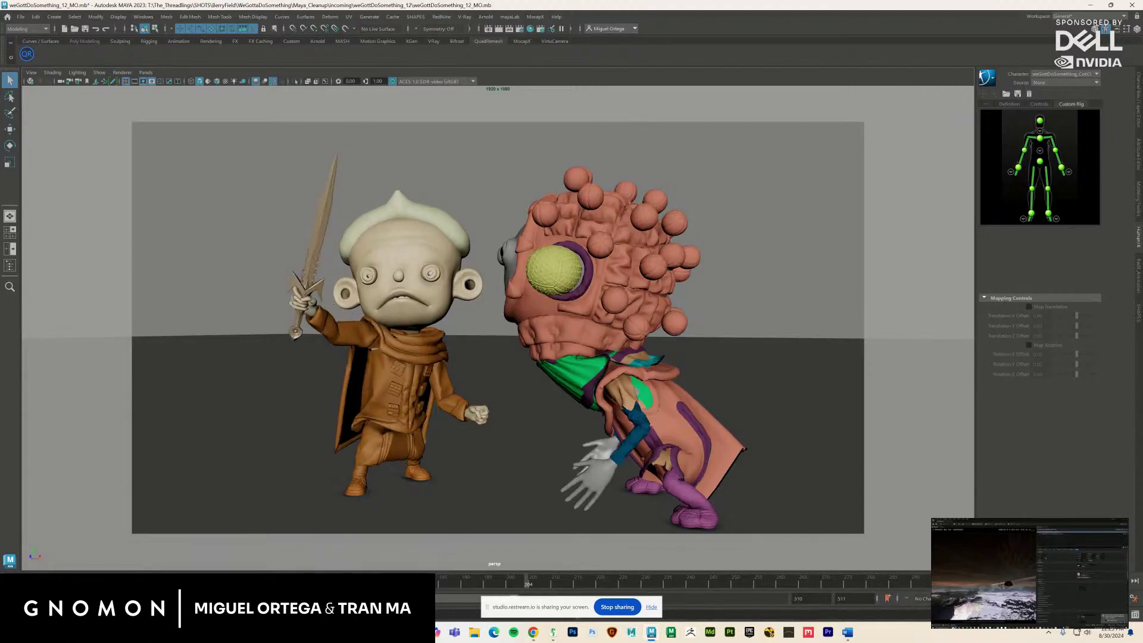
key(alt+v)
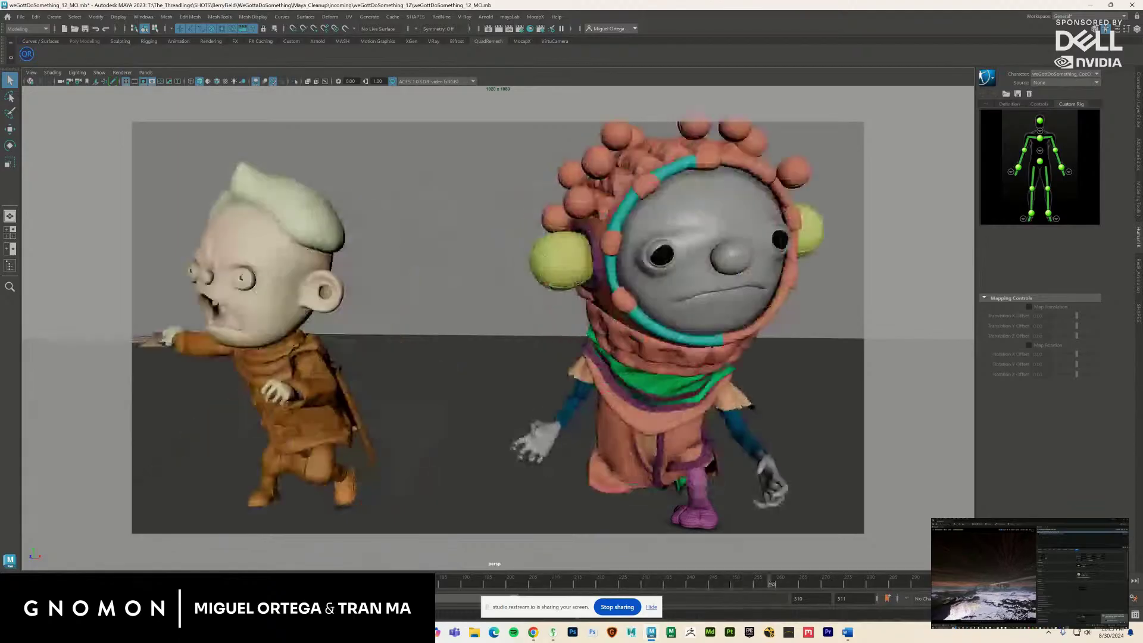
mouse_move(766, 584)
mouse_down()
mouse_move(670, 583)
mouse_move(681, 584)
mouse_up()
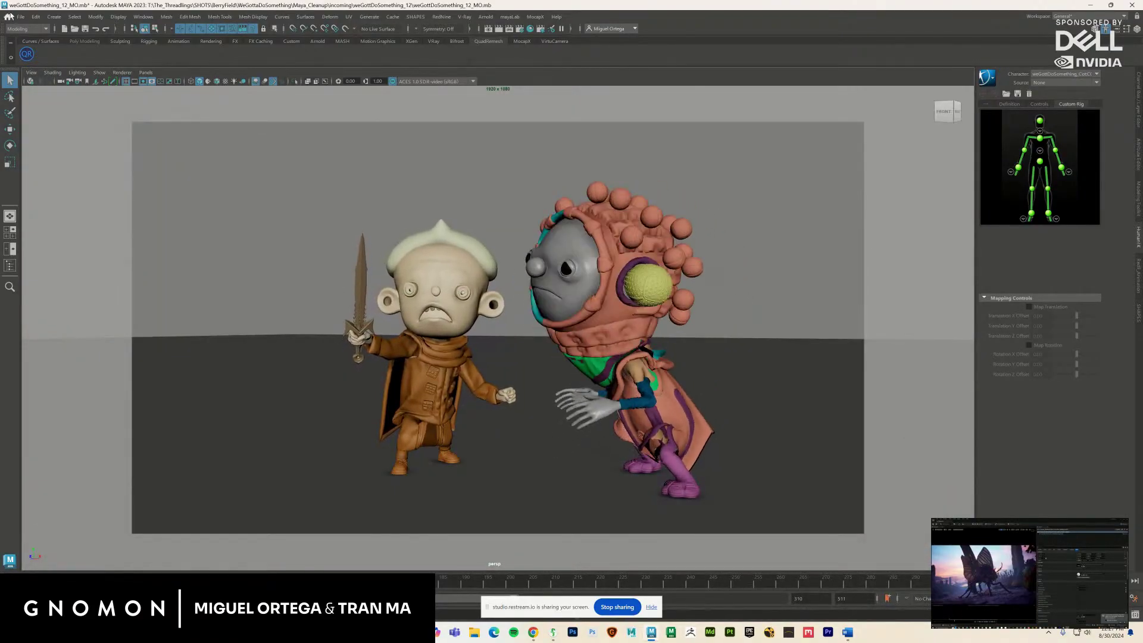
Open the weGottaGetShrag_Cot.mb scene and scrub through its timeline.
click(20, 16)
click(46, 42)
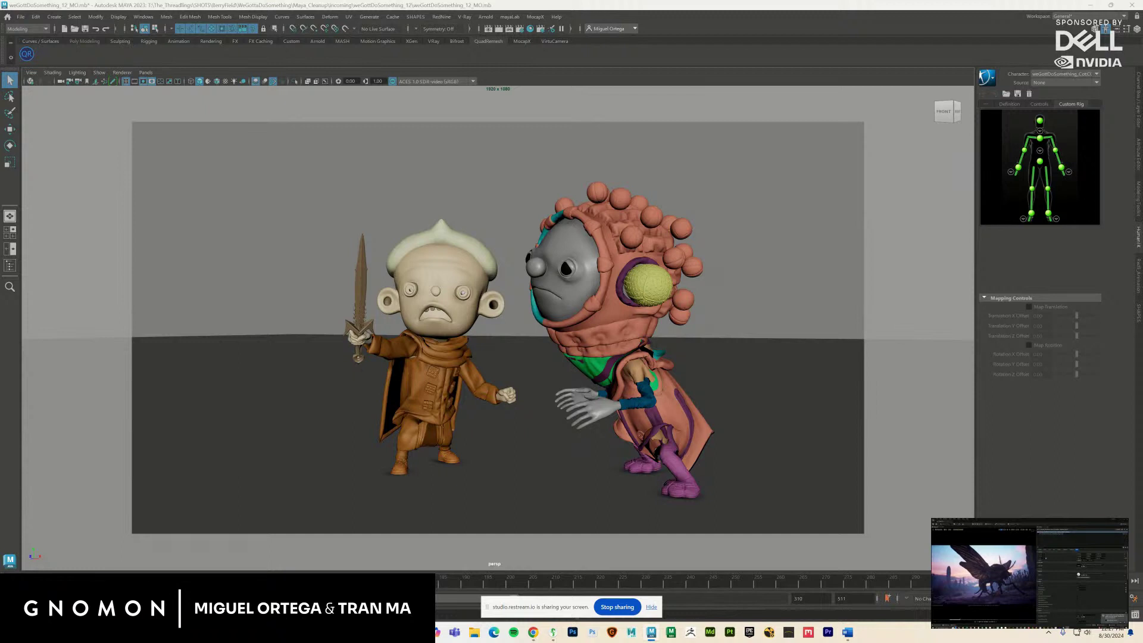
key(ctrl+s)
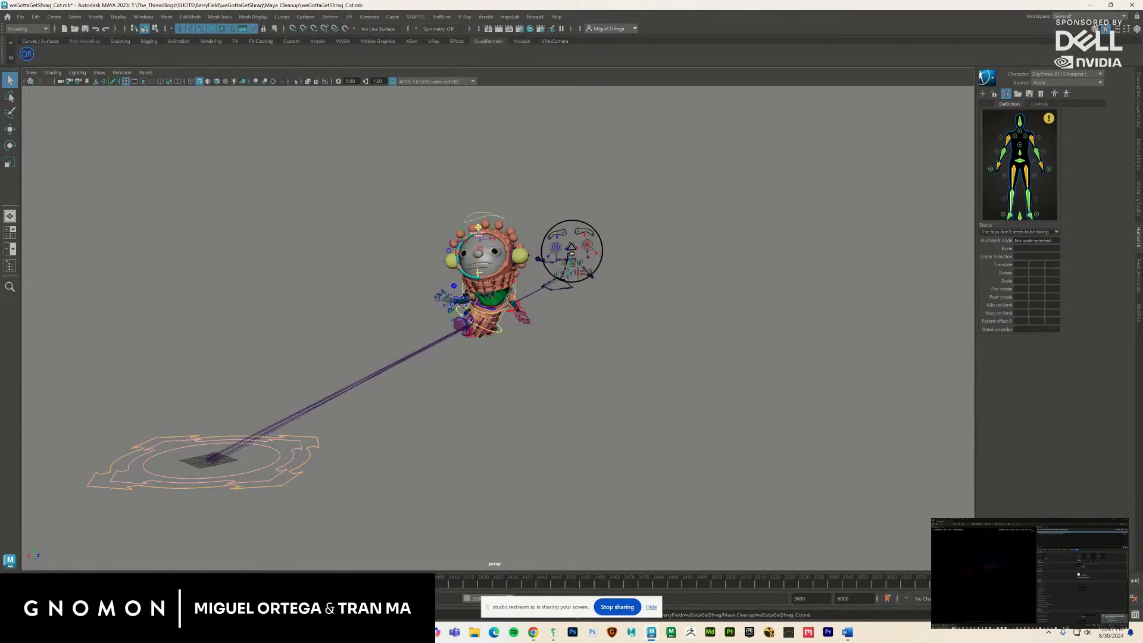
mouse_move(352, 581)
mouse_down()
mouse_move(693, 580)
mouse_move(543, 579)
mouse_up()
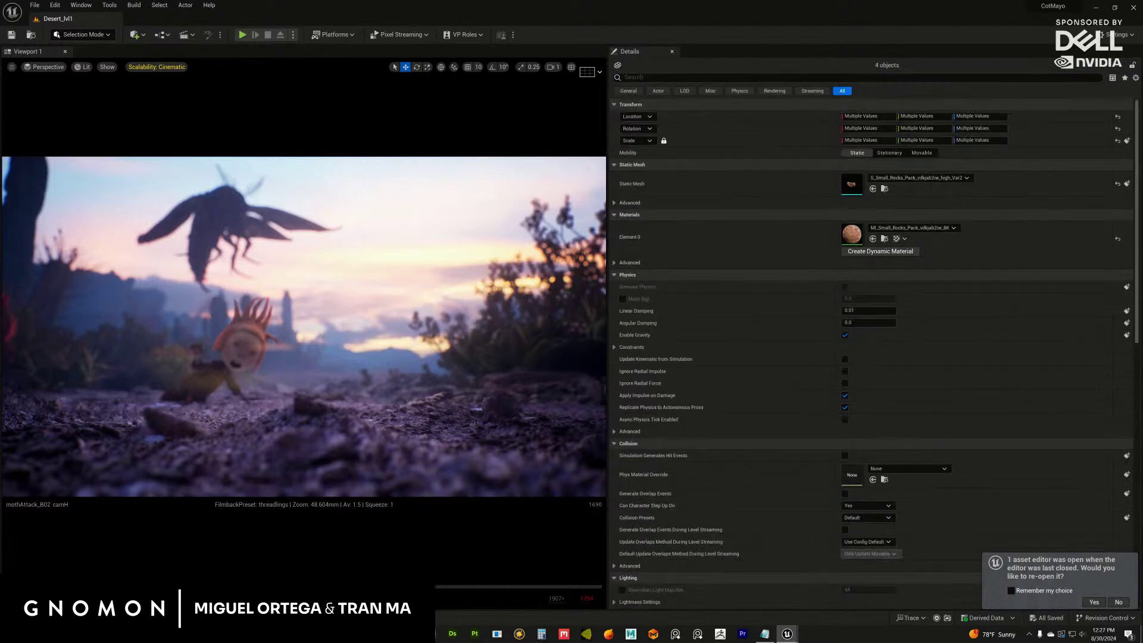
Try deleting the selected foreground stones in Unreal's mothAttack_B02 shot, undo the deletion and clear the selection.
key(ctrl+z)
key(ctrl+z)
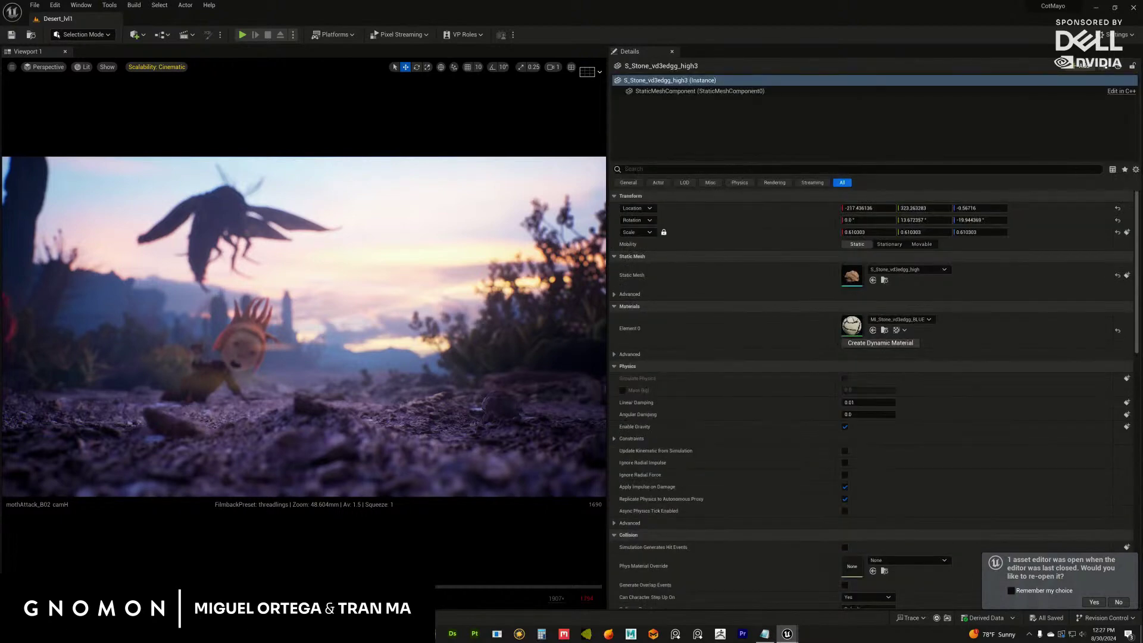
key(ctrl+z)
key(Delete)
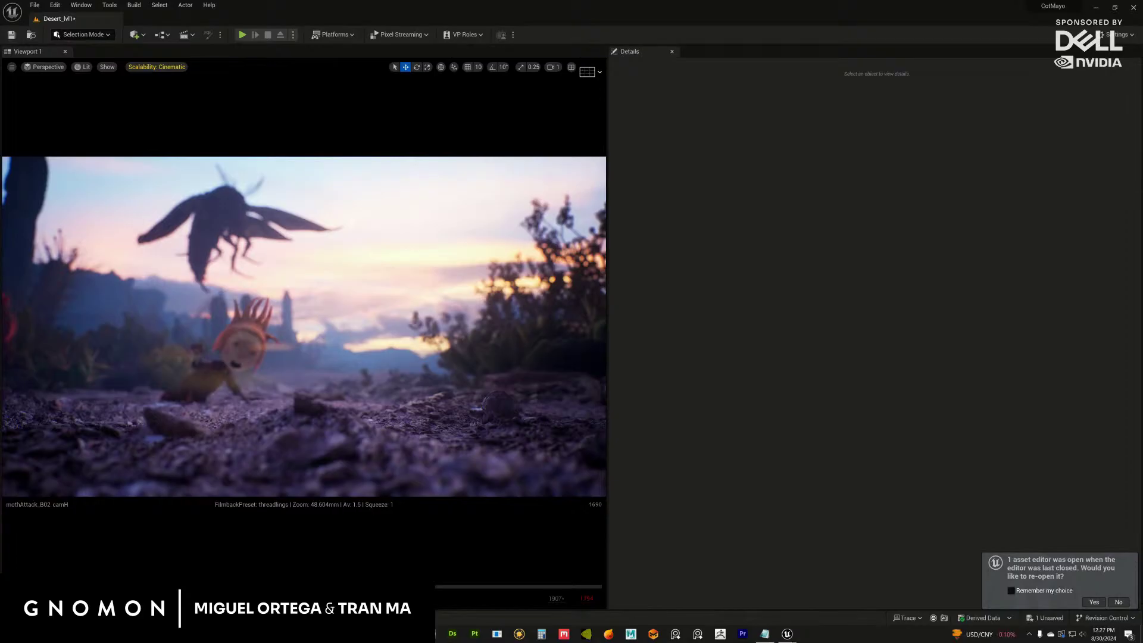
key(ctrl+z)
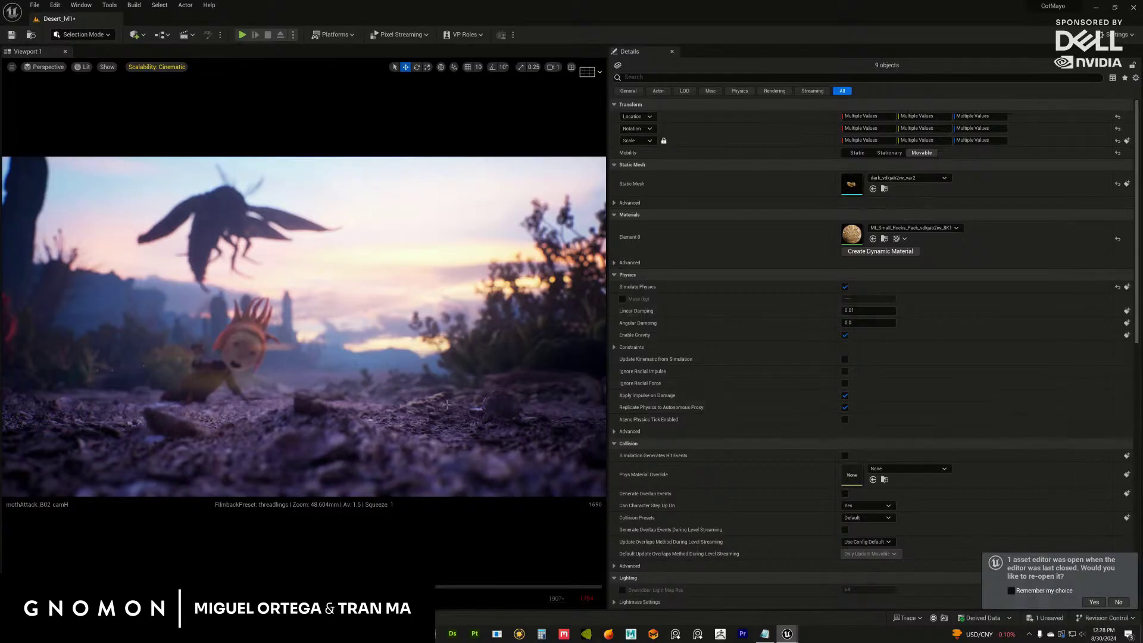
key(Escape)
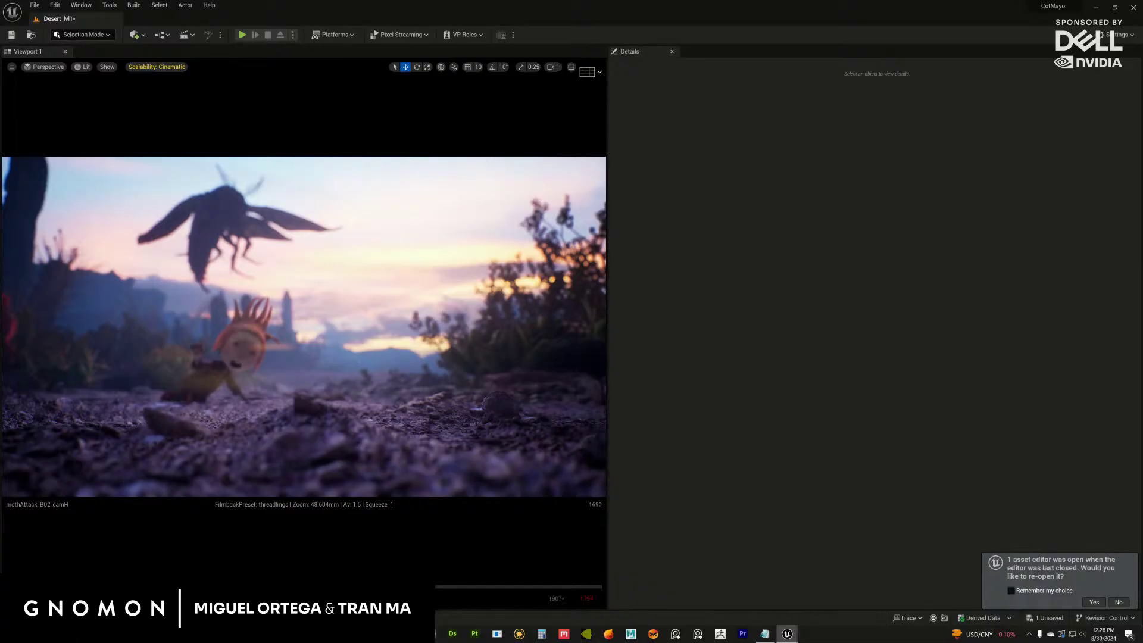
Examine the small rocks and stones around the foreground boulder beside the crawling character, selecting and clearing them in turn.
click(315, 402)
shift+click(319, 400)
shift+click(322, 400)
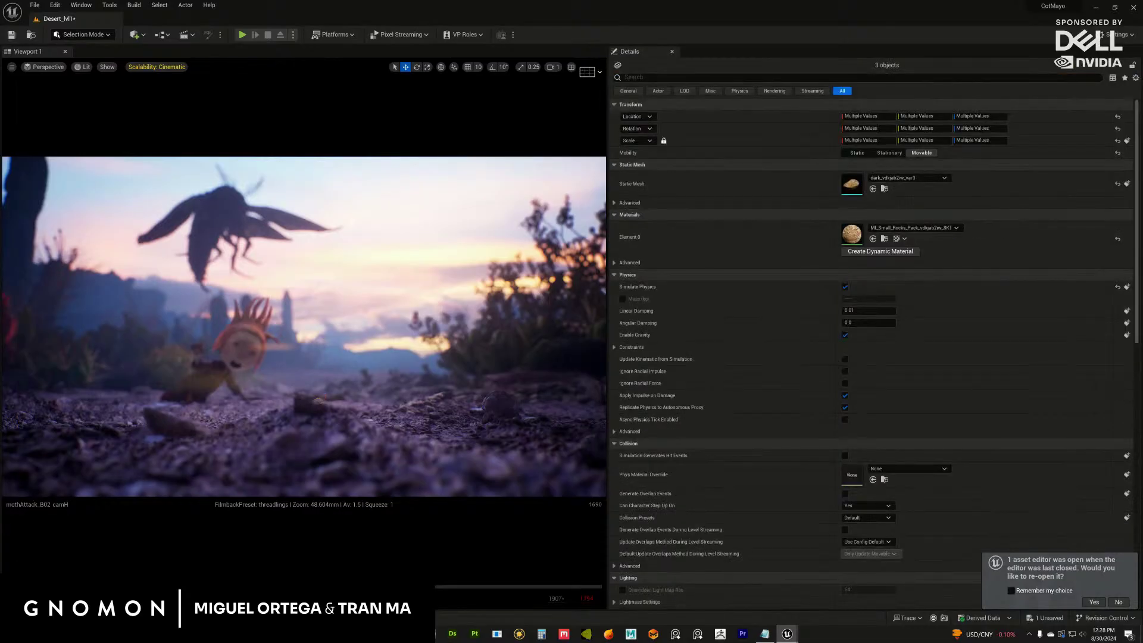
key(Escape)
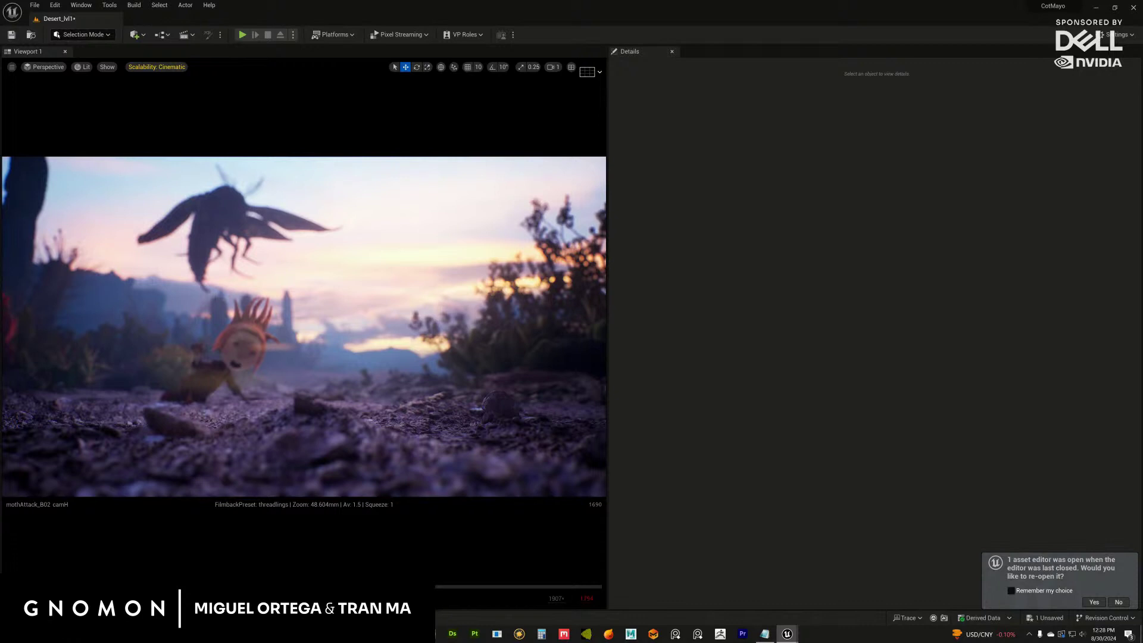
click(310, 404)
key(shift+e)
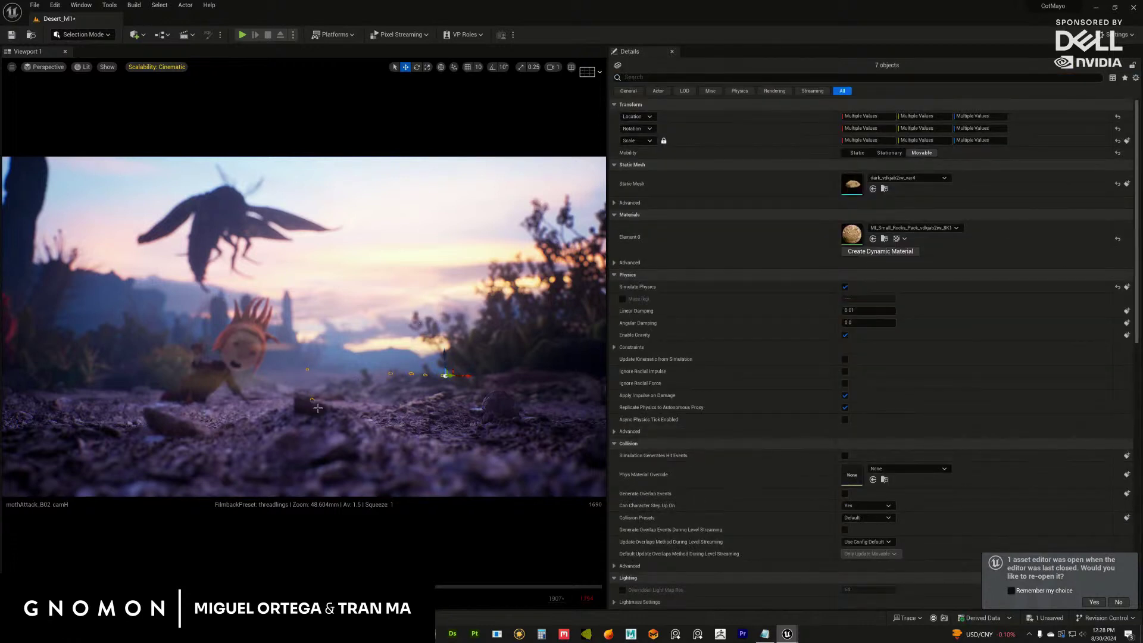
key(Escape)
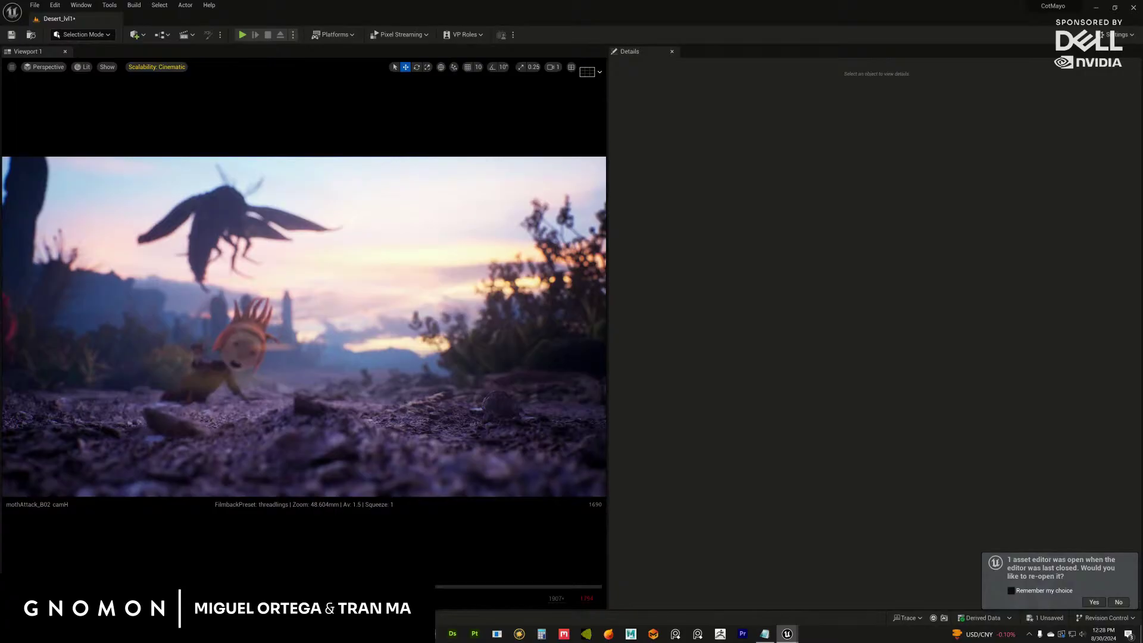
click(311, 406)
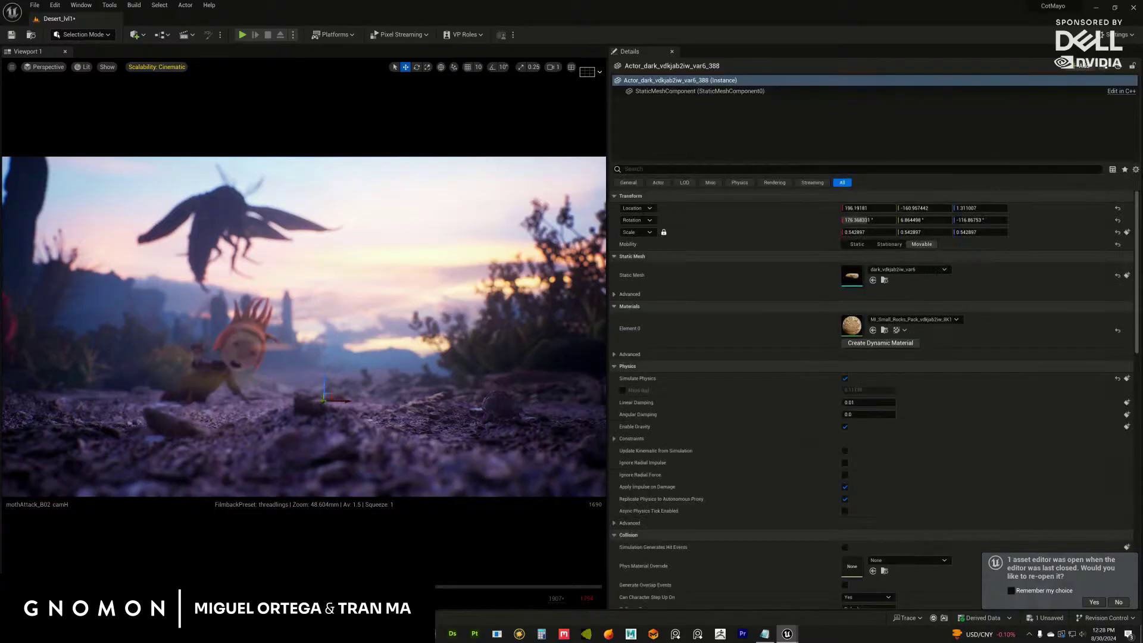
key(Escape)
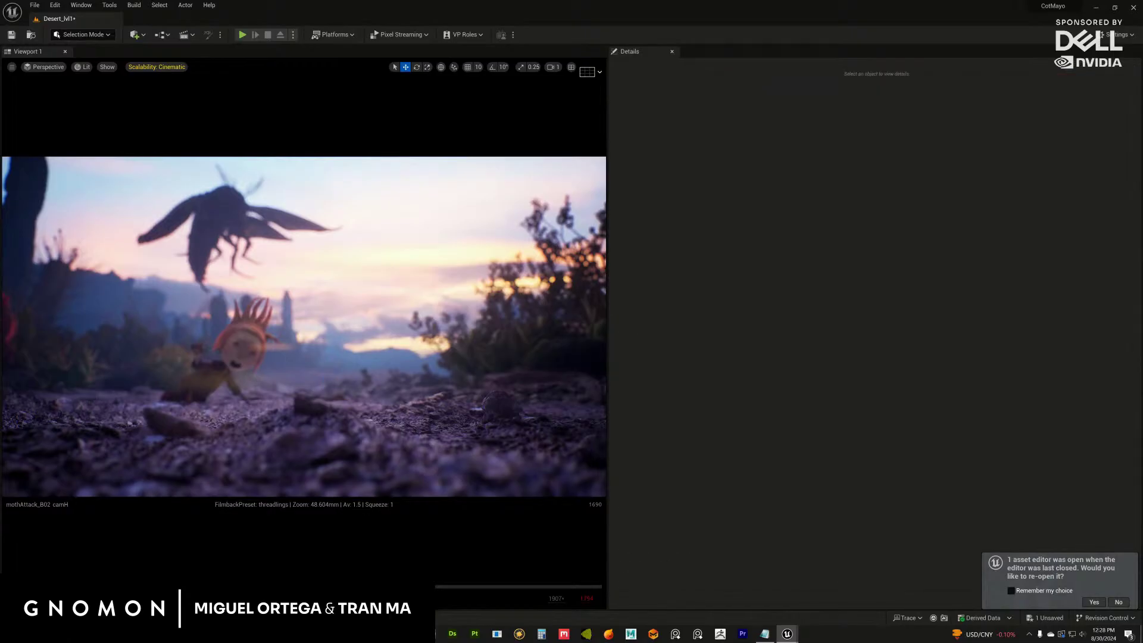
click(338, 399)
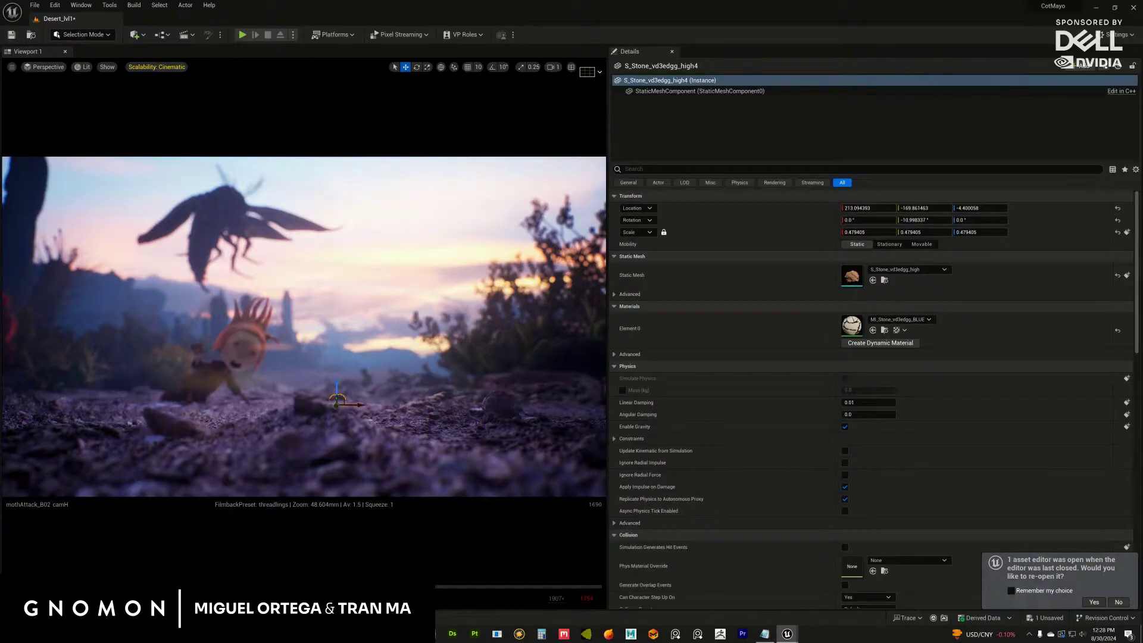
Undo the last two changes and save the Desert_lvl1 level.
key(ctrl+z)
key(ctrl+z)
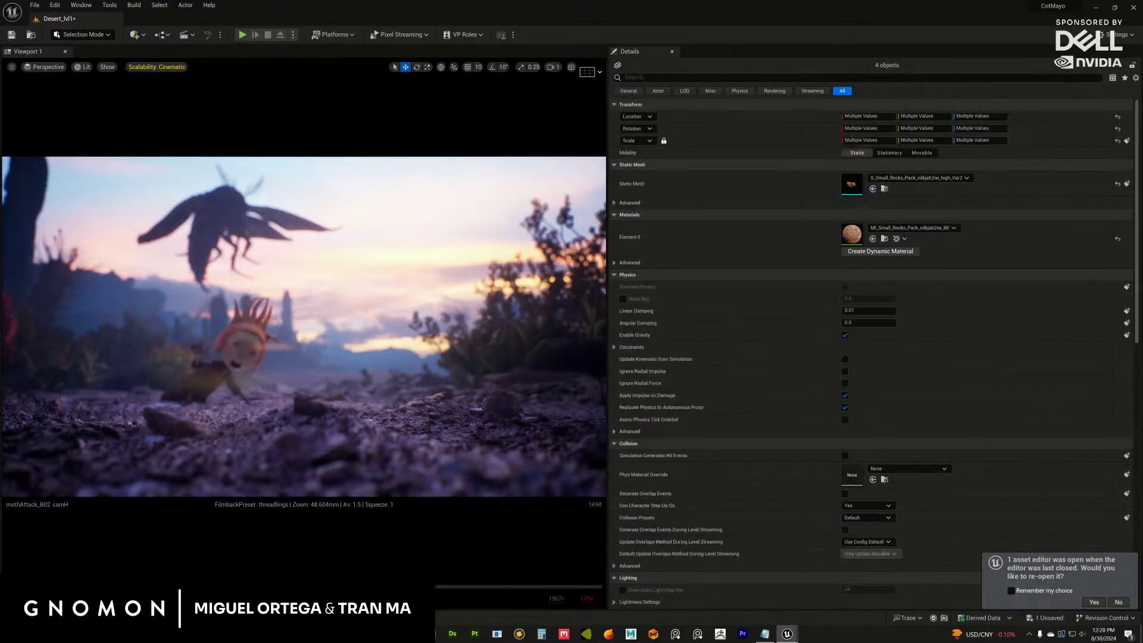
click(35, 5)
click(65, 72)
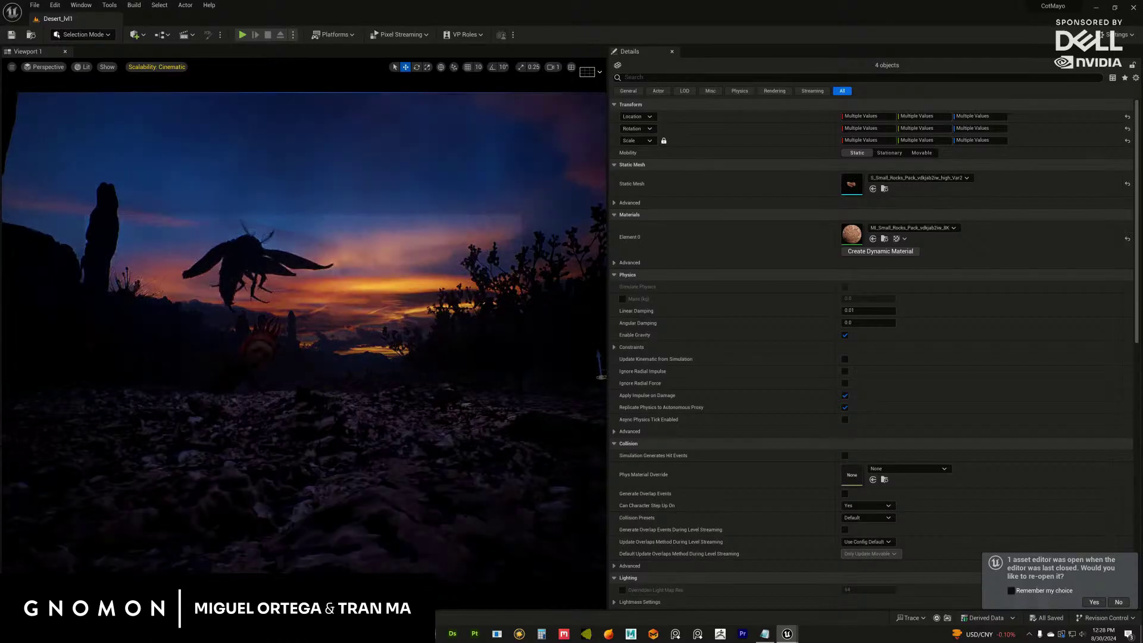
Open the Desert_lvl level and the mothAttack_B01 level sequence from the Berryfield shots' Mothattack_B01 folder.
drag(1142, 134, 681, 126)
click(562, 363)
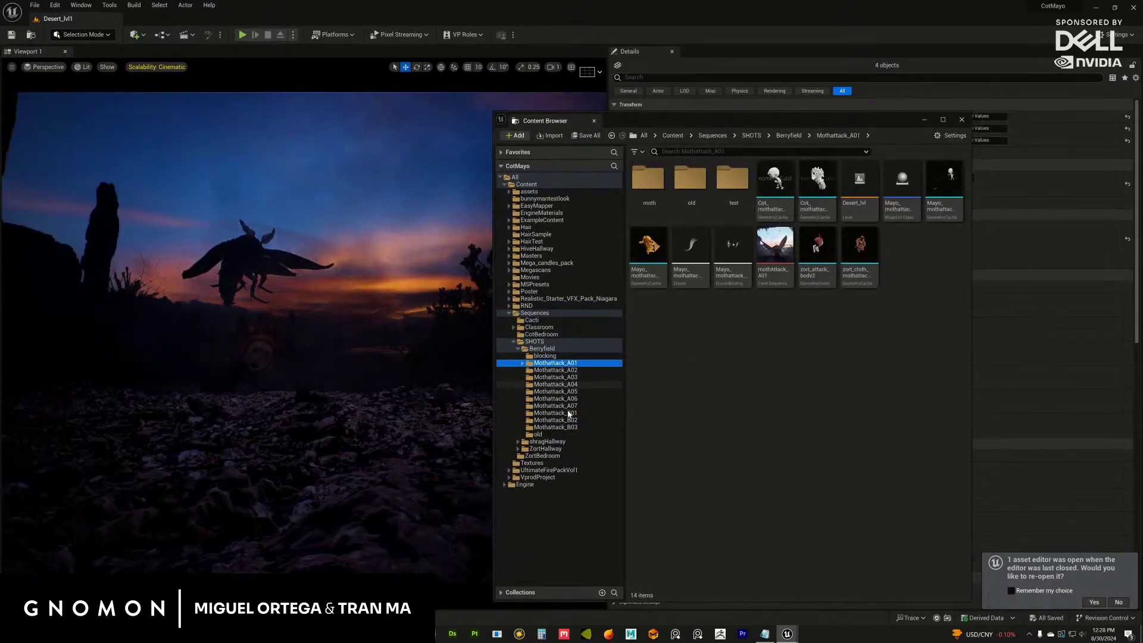
click(570, 413)
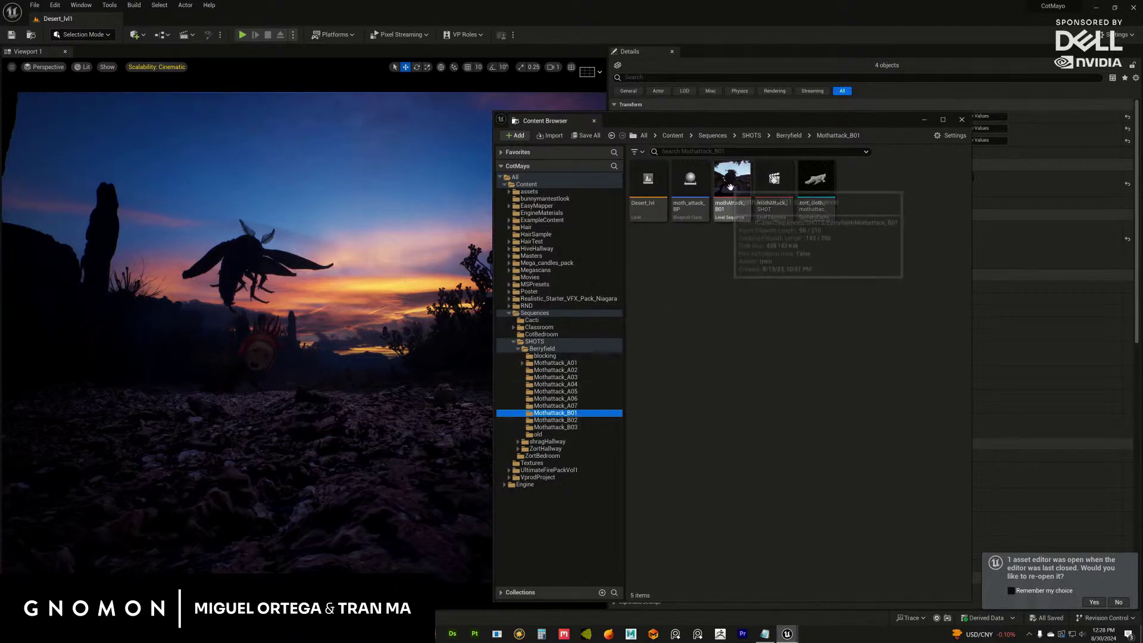
double_click(649, 182)
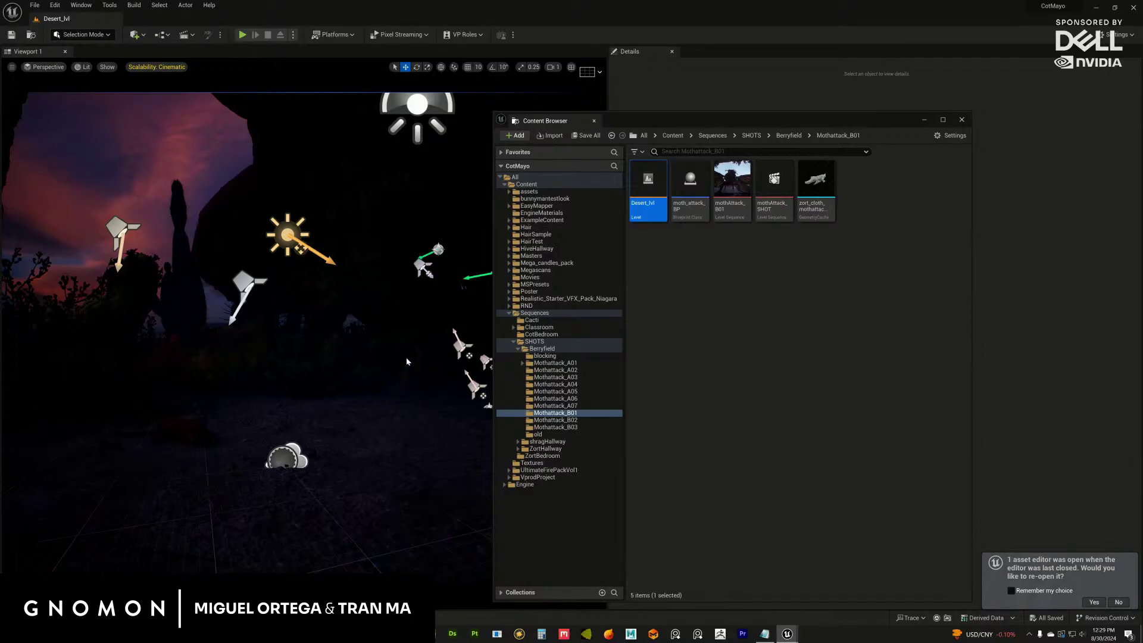
drag(869, 120, 991, 119)
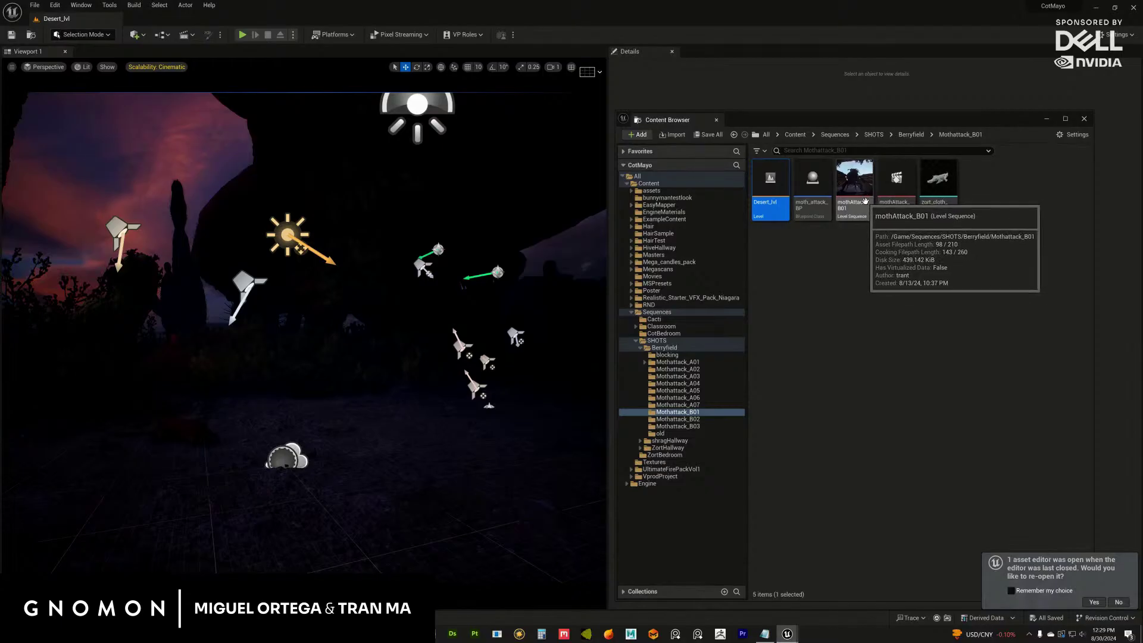
double_click(856, 198)
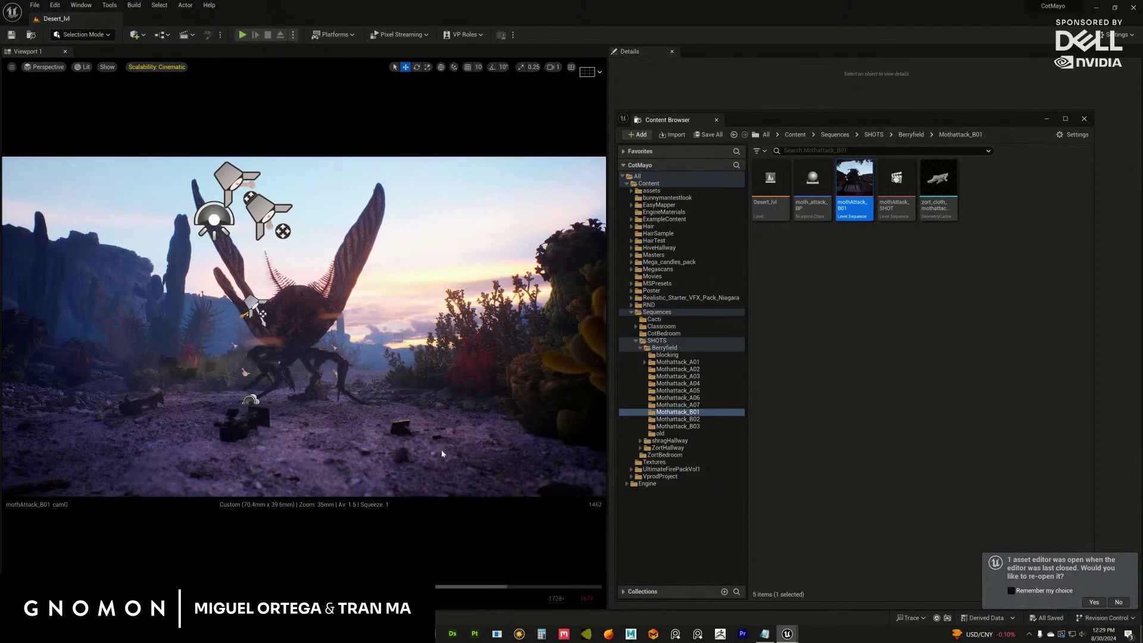
Select the small rocks and stones scattered on the ground around the moth and delete them.
click(441, 453)
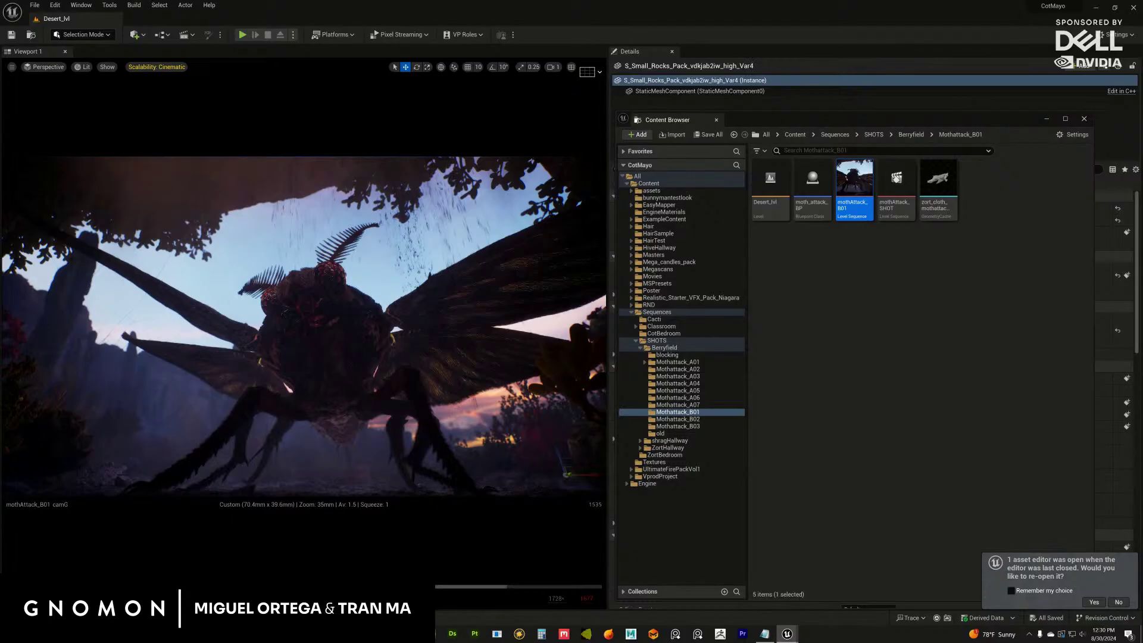
click(576, 473)
key(Escape)
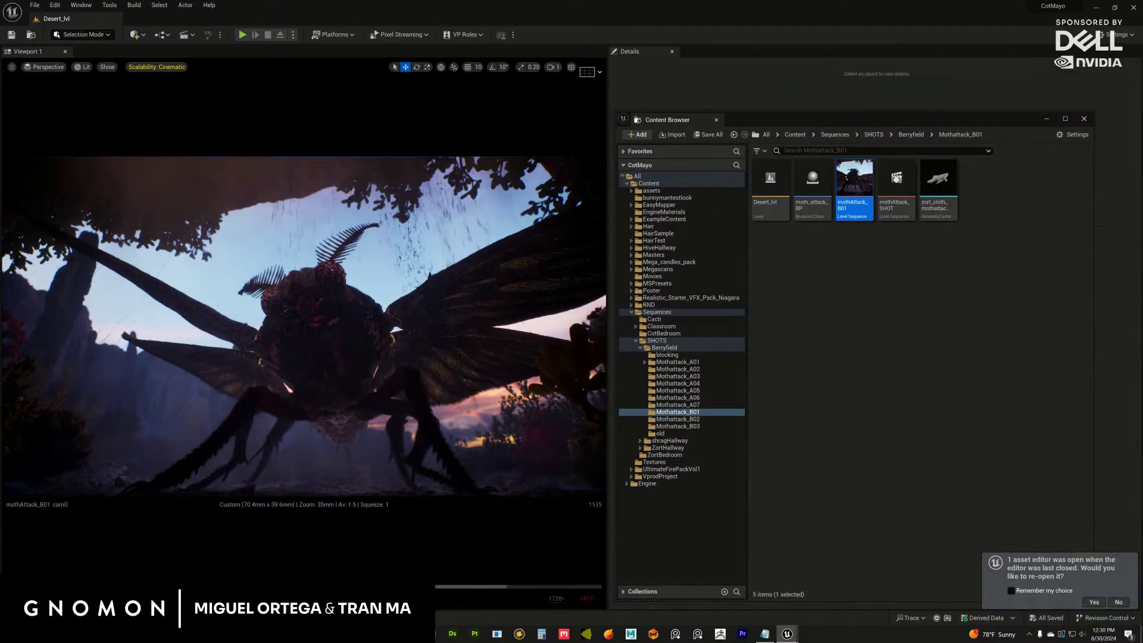
click(207, 483)
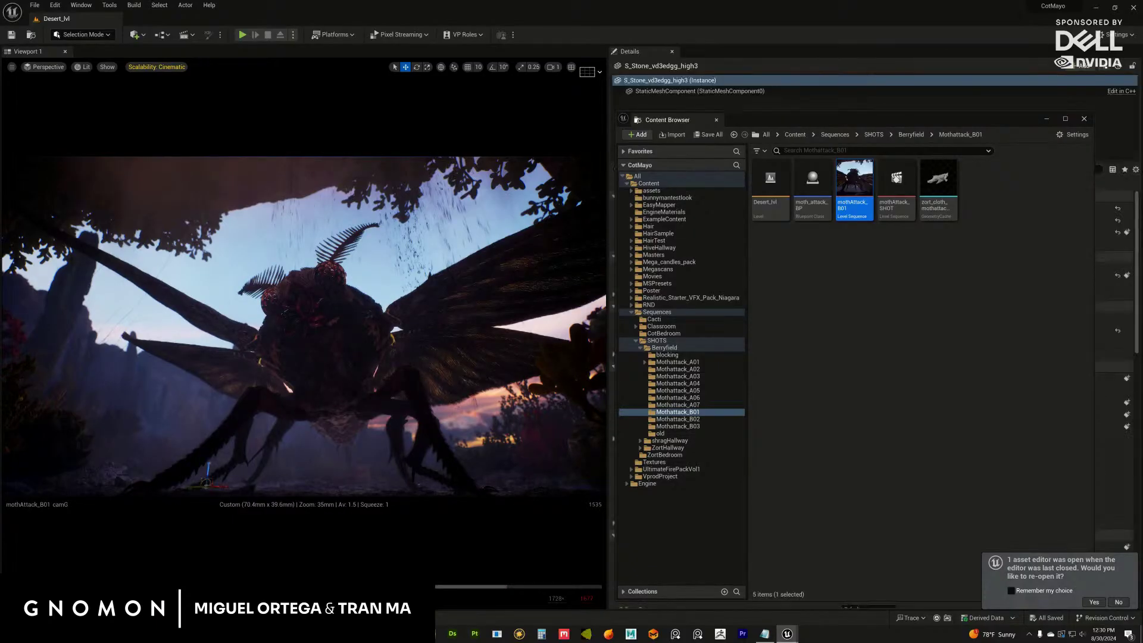
shift+click(392, 484)
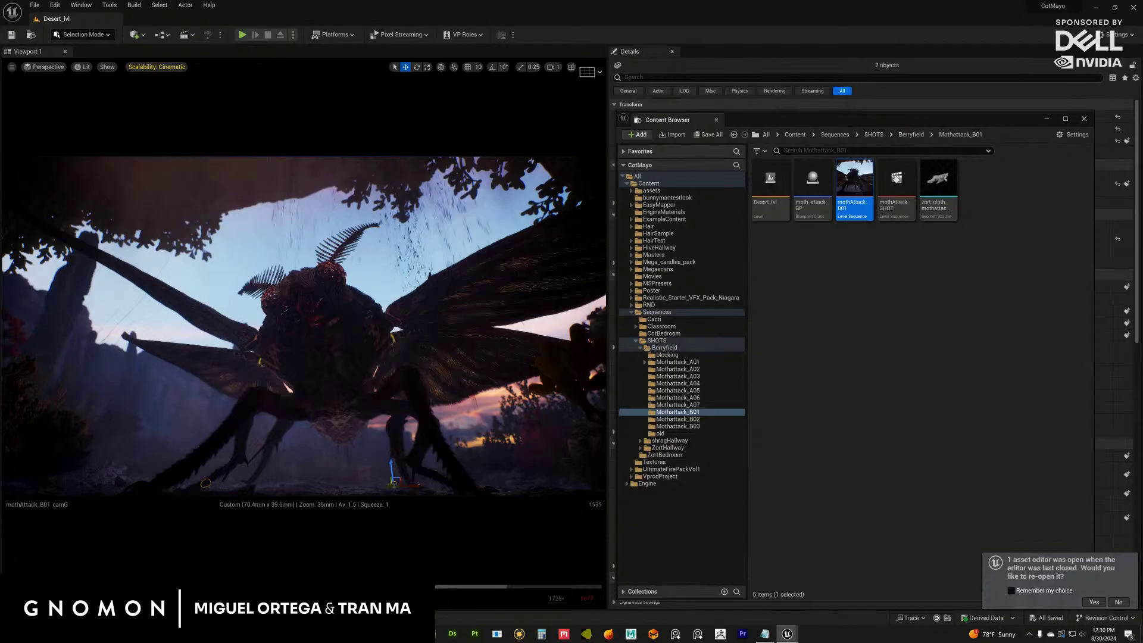
click(312, 468)
click(554, 387)
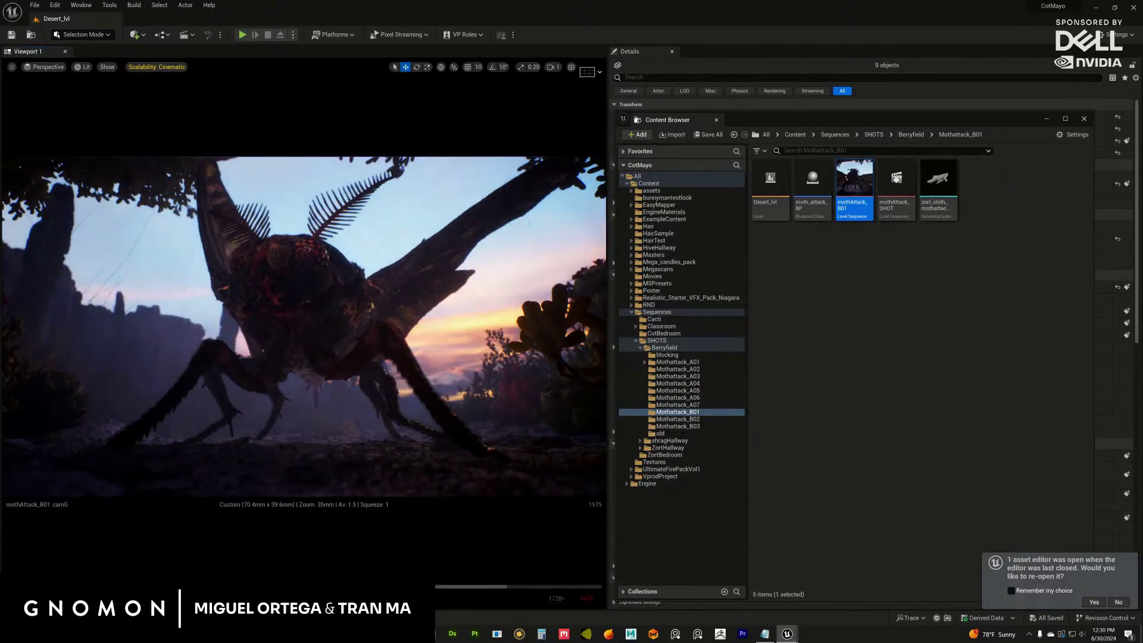
key(Delete)
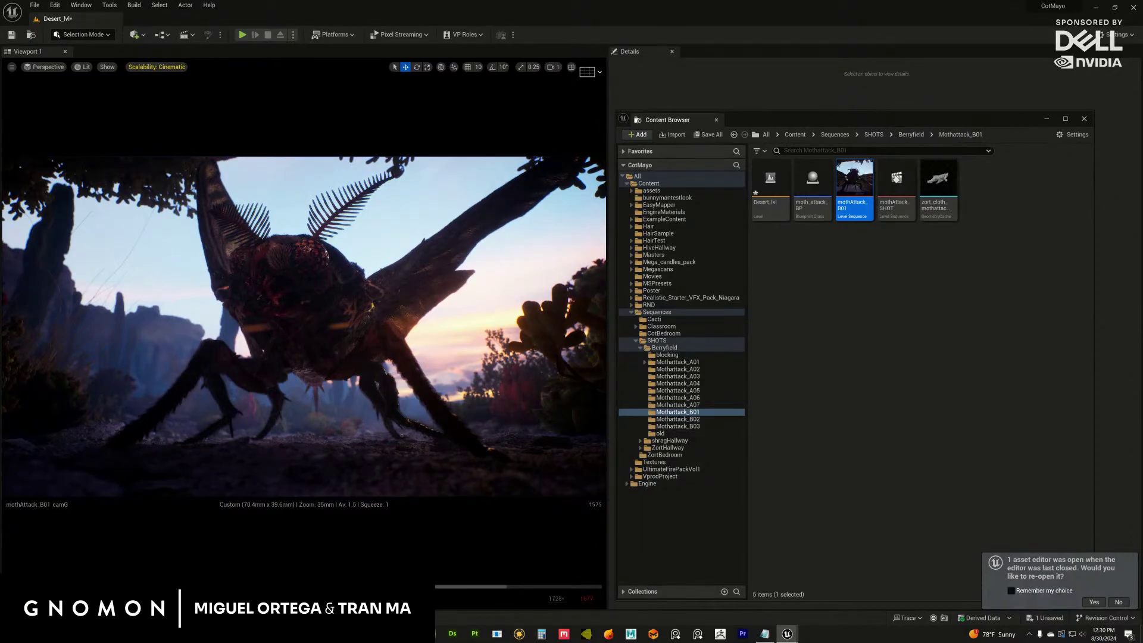
Delete the small loose rocks on the ground next to the lying character's head.
click(373, 433)
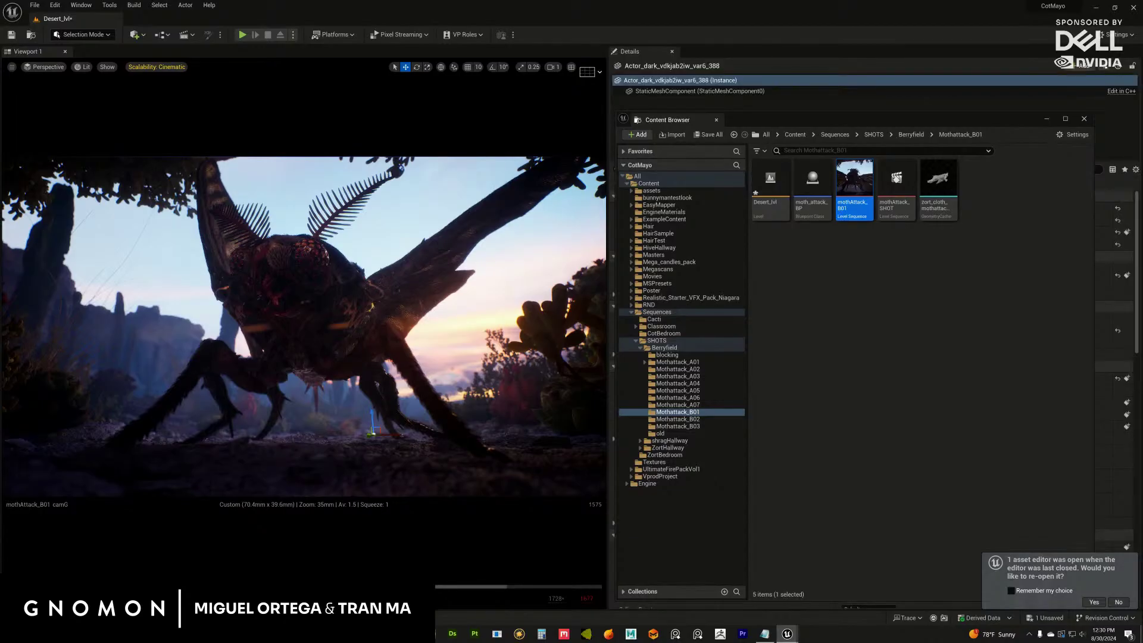
key(shift+c)
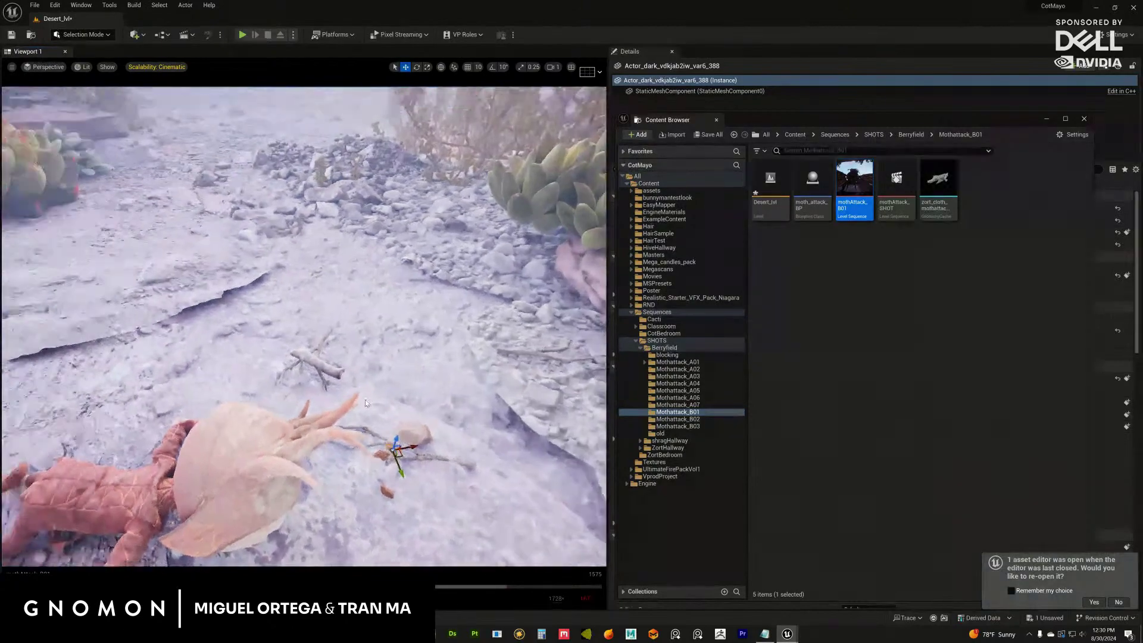
shift+click(344, 393)
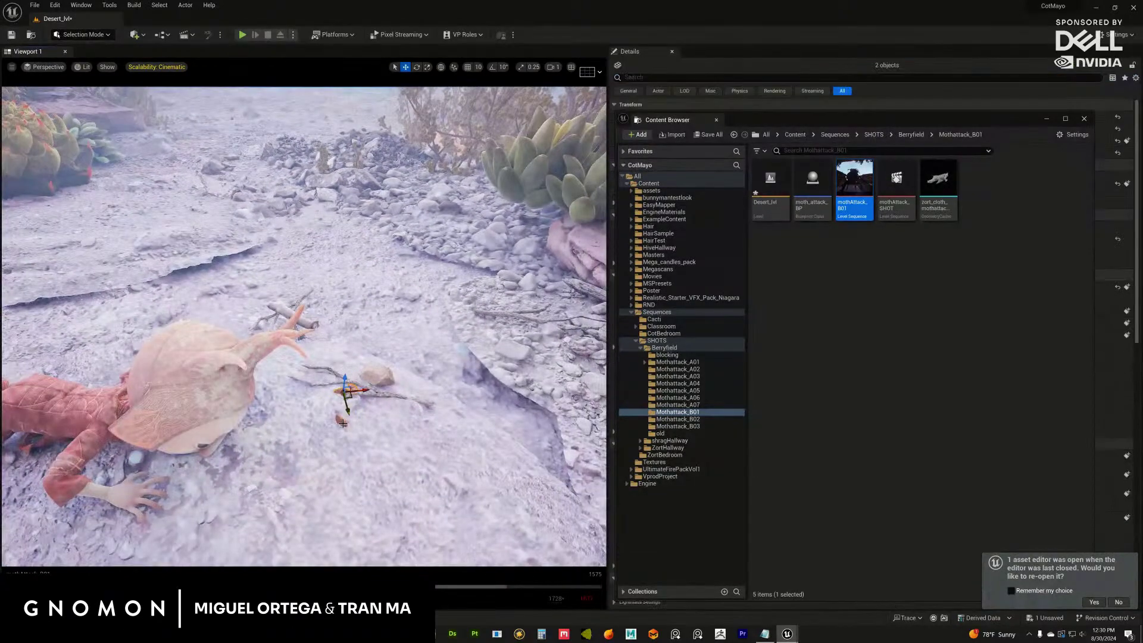
shift+click(342, 423)
key(Delete)
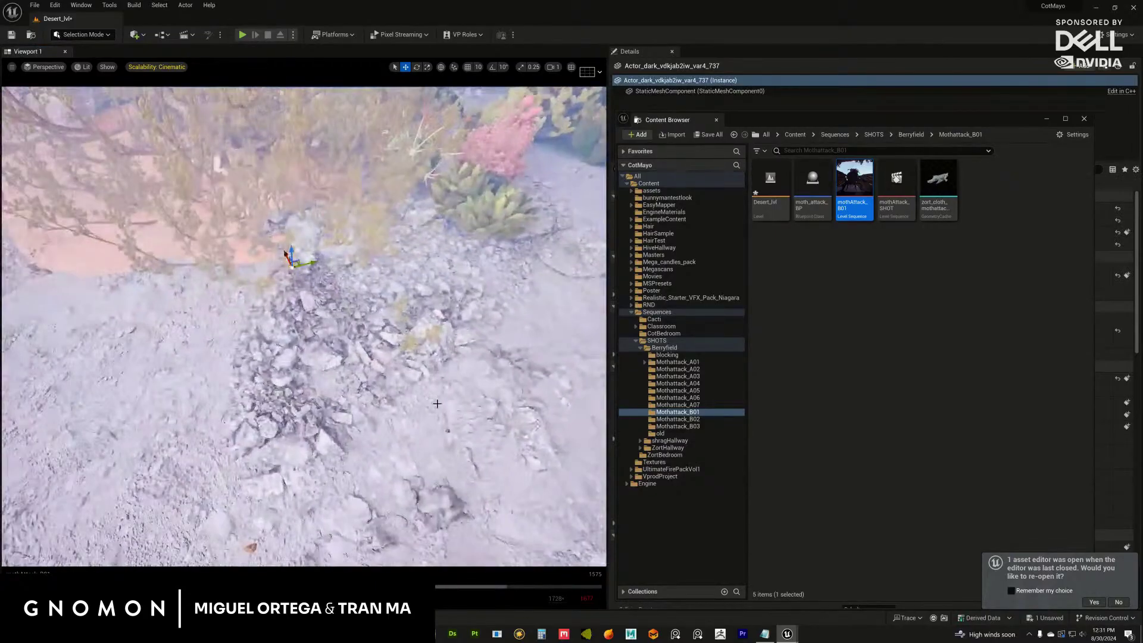
Select the four small orange-brown rocks on and above the rubble pile by the yellow bush and delete them.
alt+right_drag(419, 463, 441, 440)
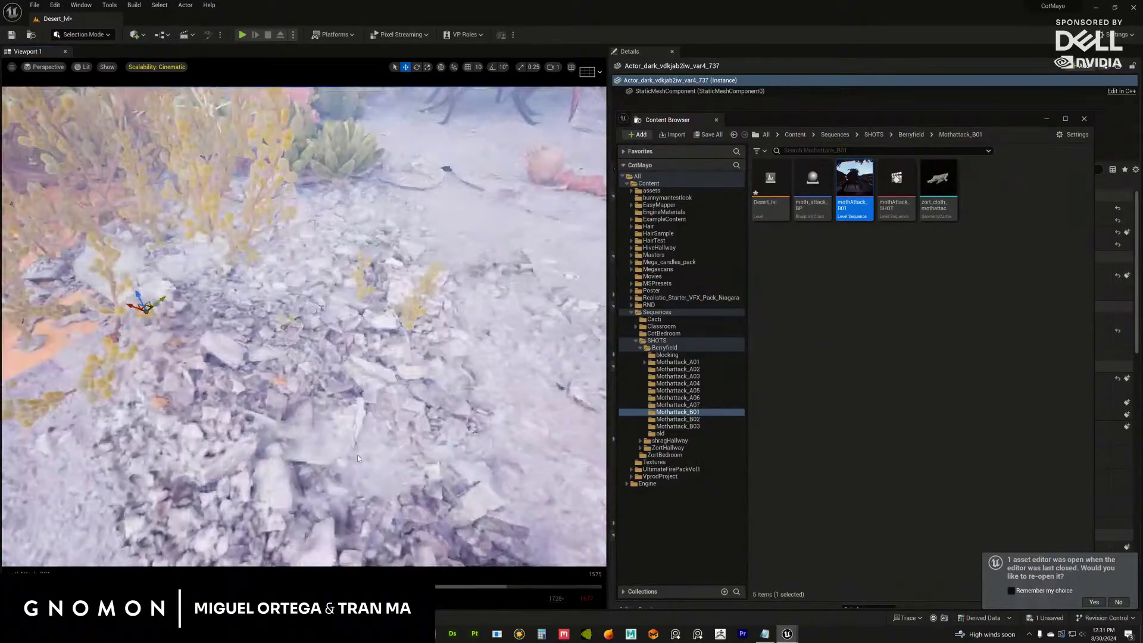
alt+drag(441, 441, 347, 384)
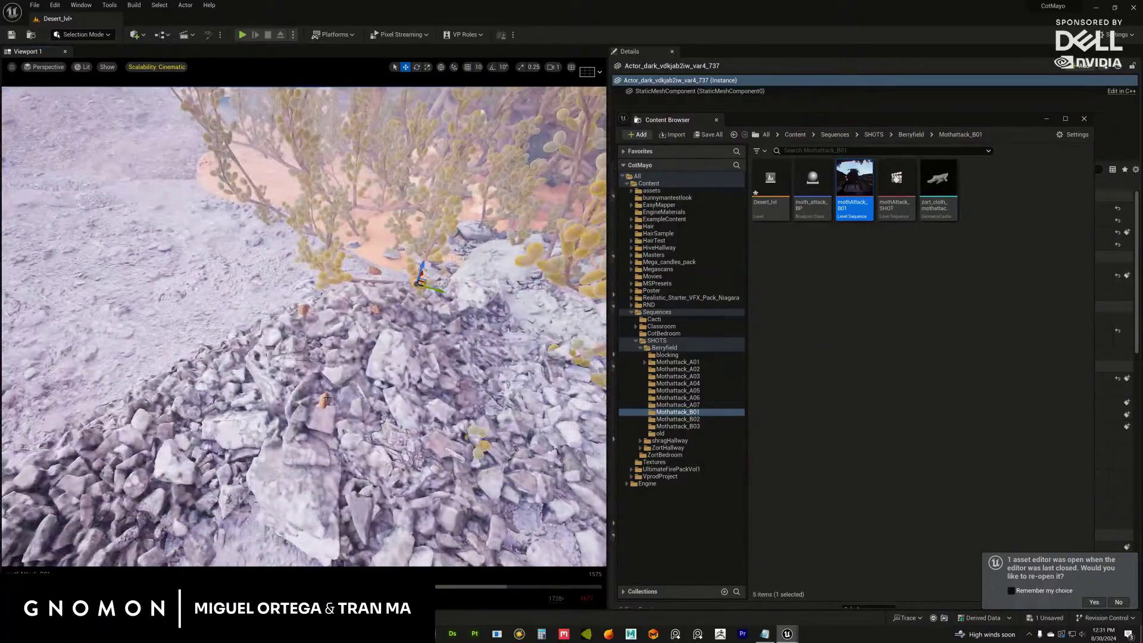
ctrl+click(326, 399)
ctrl+click(375, 310)
ctrl+click(305, 309)
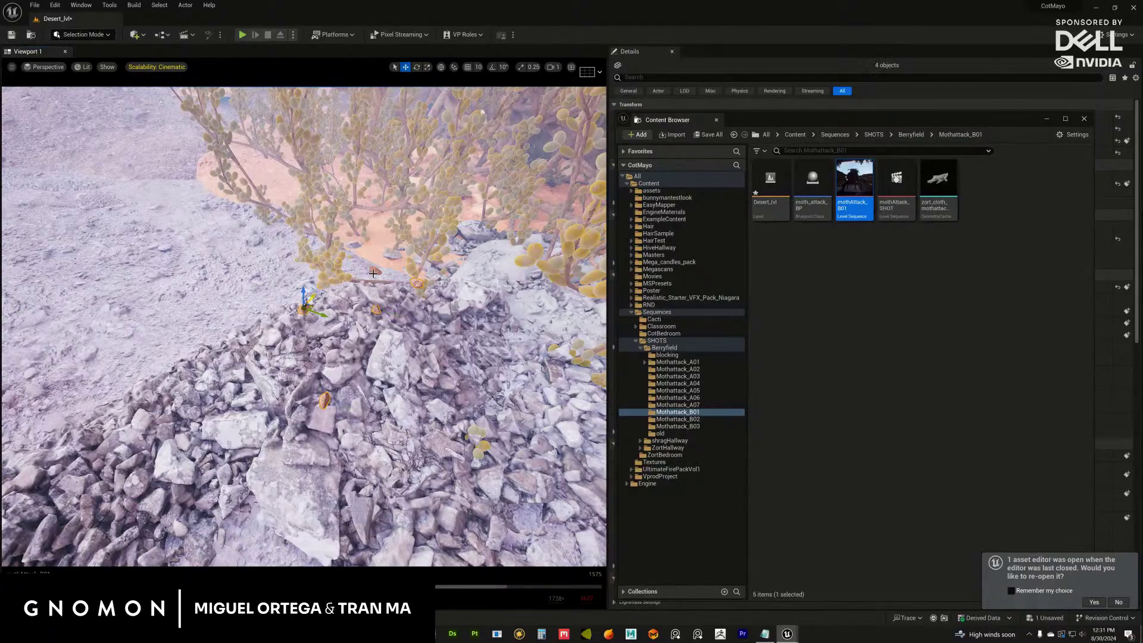
ctrl+click(377, 269)
key(Delete)
Delete the stray small rock on the ground beside the rubble pile and undo the last change.
click(269, 347)
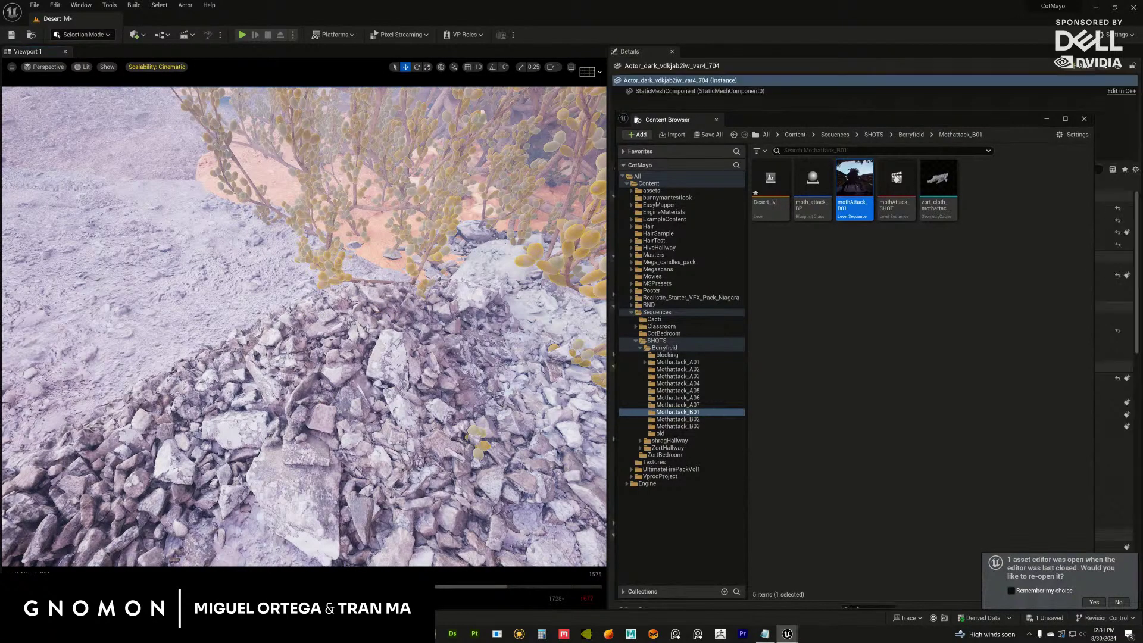
alt+right_drag(269, 346, 208, 357)
alt+drag(310, 339, 270, 346)
alt+middle_drag(269, 347, 351, 342)
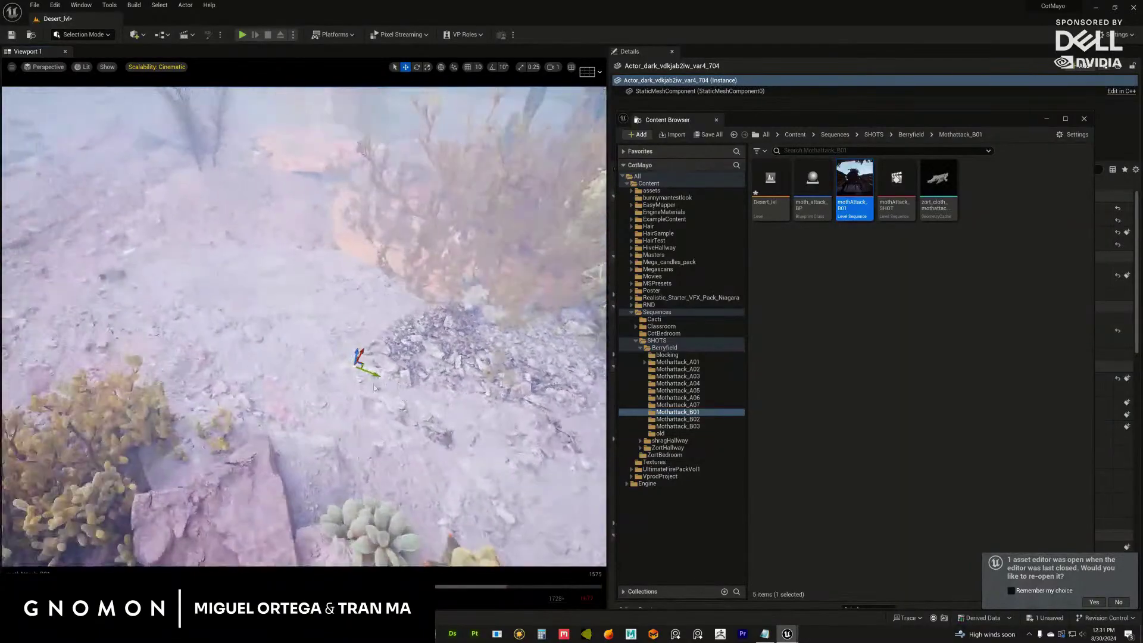
alt+right_drag(351, 342, 377, 332)
key(Delete)
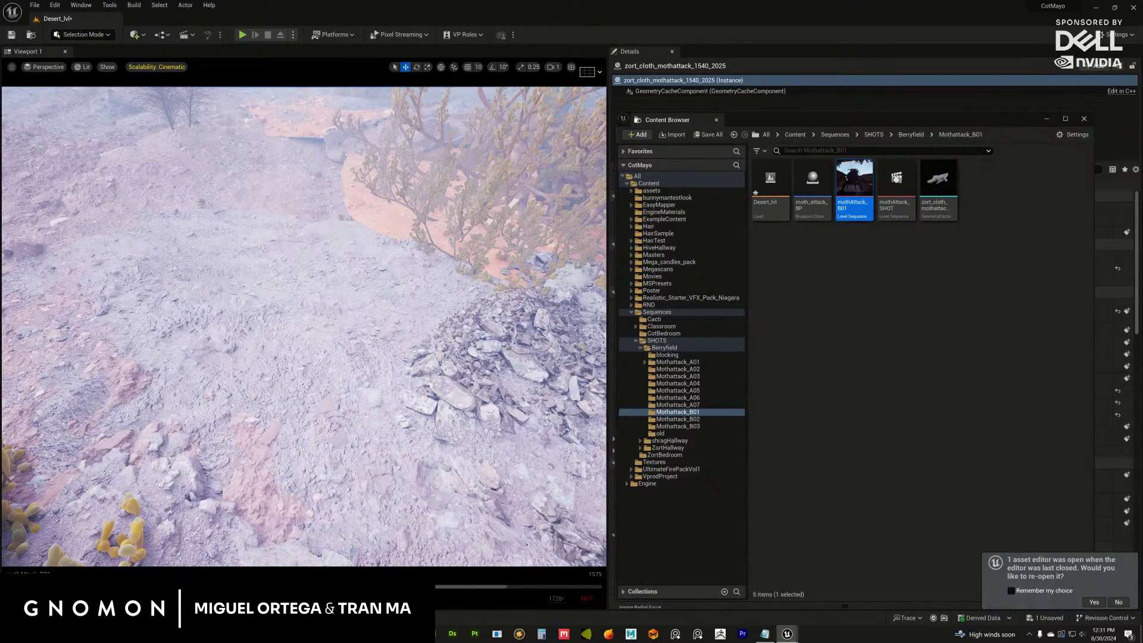
key(ctrl+z)
Find the two small loose rocks around the path ahead of the moth and delete each one.
alt+right_drag(440, 375, 381, 376)
alt+drag(381, 376, 291, 351)
alt+middle_drag(291, 351, 418, 315)
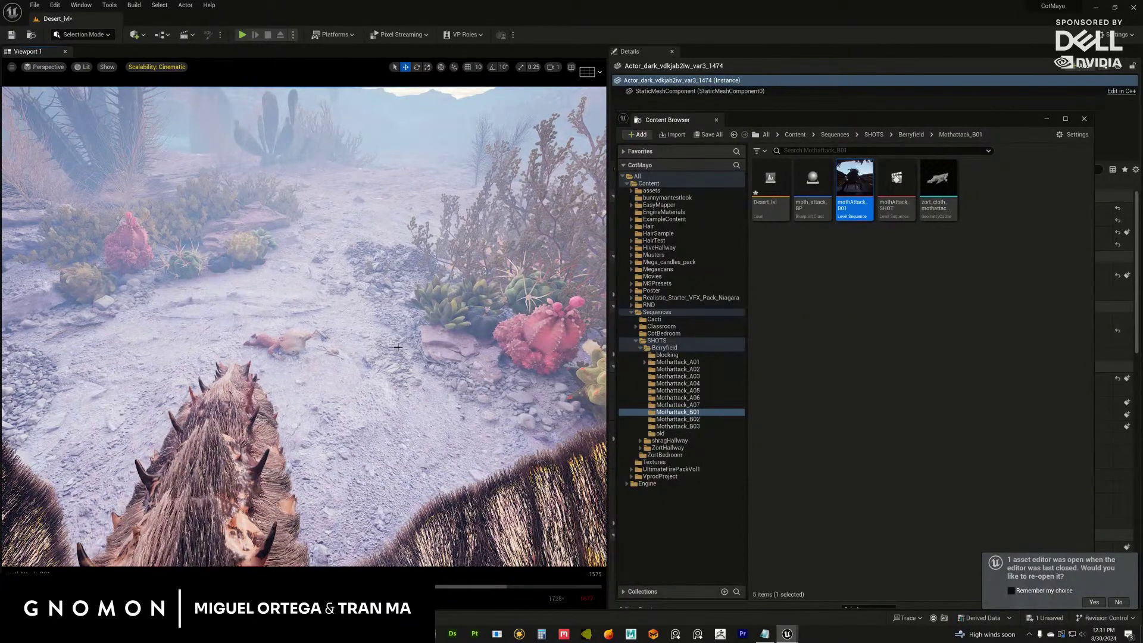
click(395, 356)
key(f)
mouse_move(388, 400)
alt+mouse_down()
mouse_move(417, 475)
mouse_move(396, 406)
alt+mouse_up()
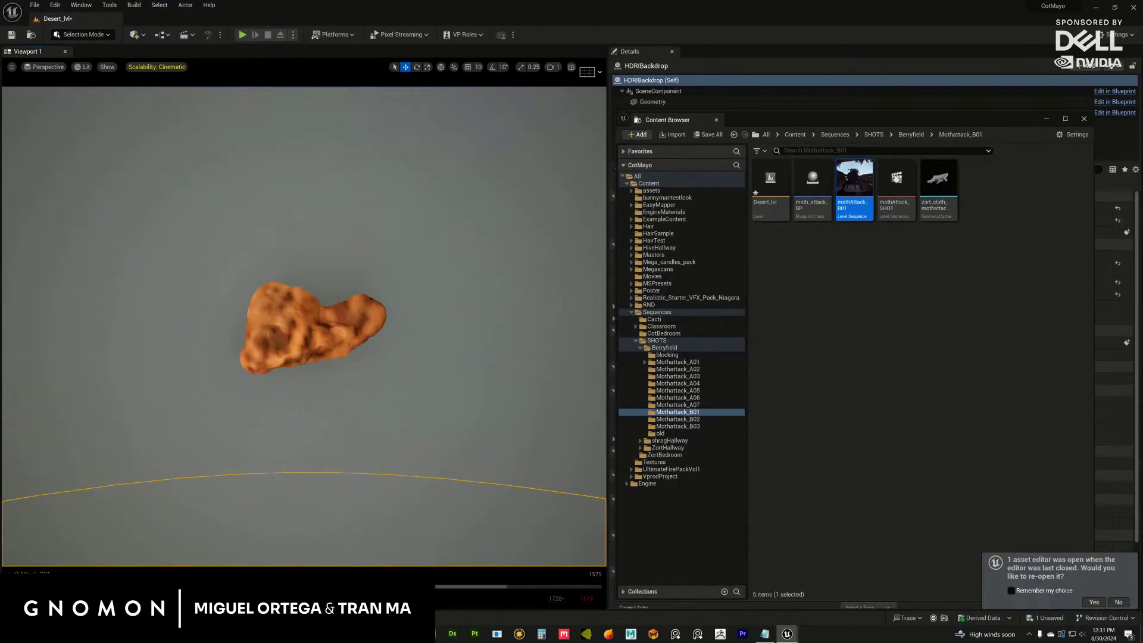
click(305, 334)
key(Delete)
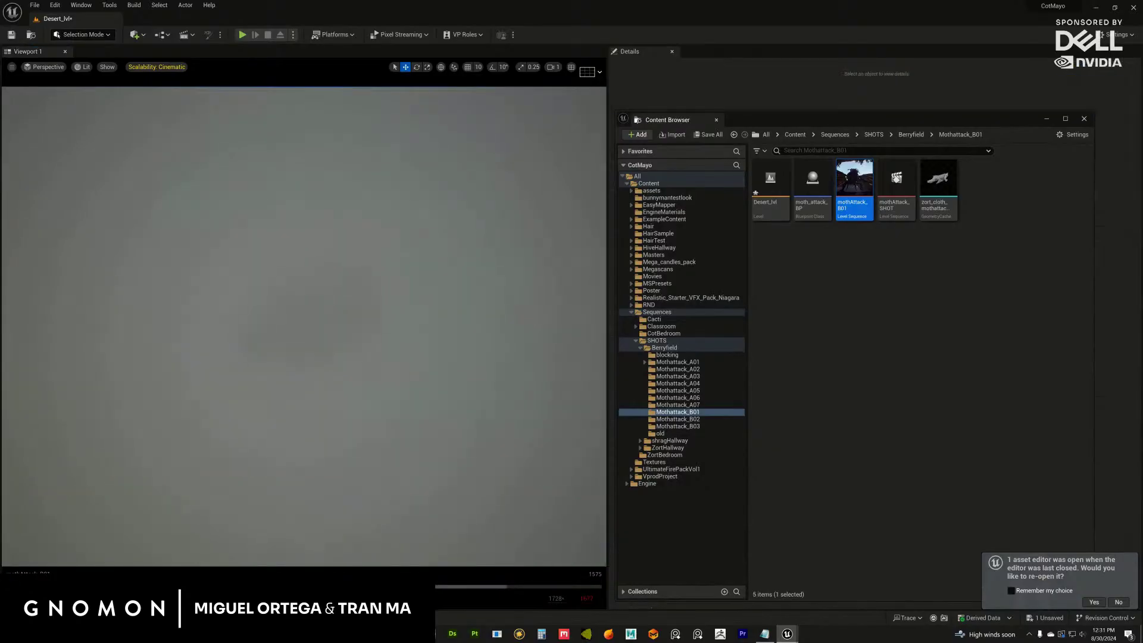
click(399, 323)
key(f)
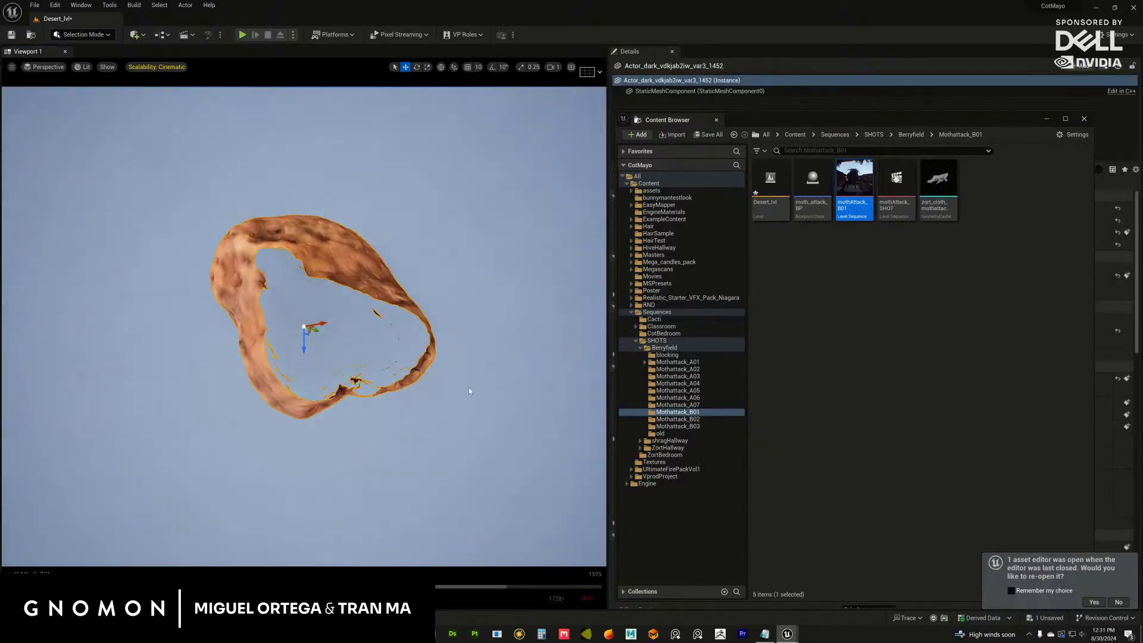
alt+drag(469, 391, 439, 363)
key(Delete)
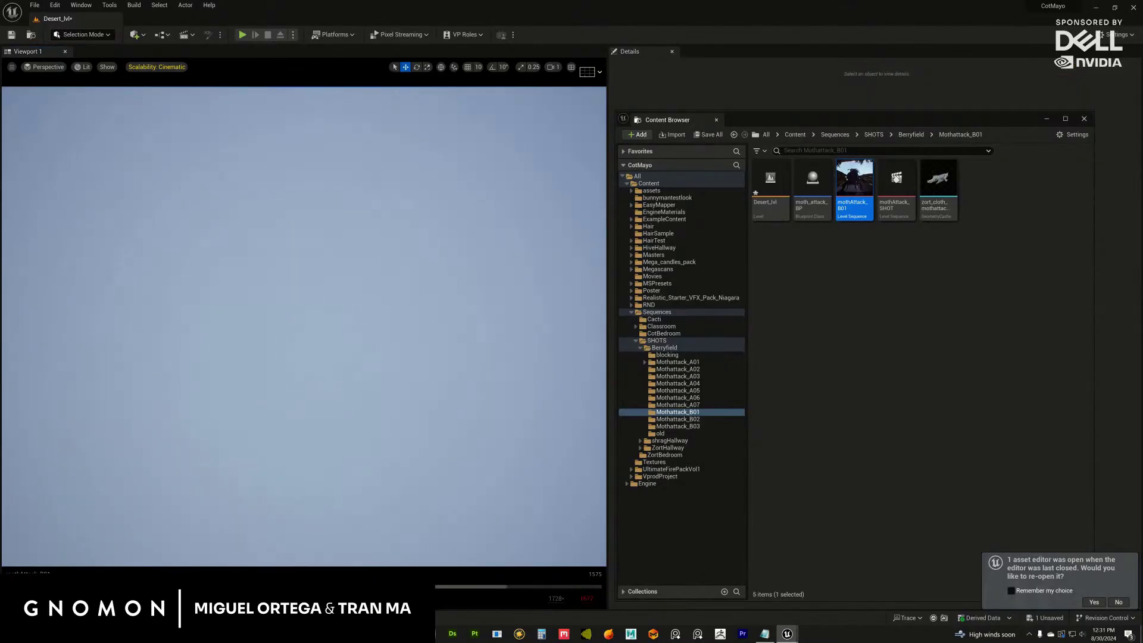
Examine the small stones lying on the ground near the fallen character's head.
click(465, 334)
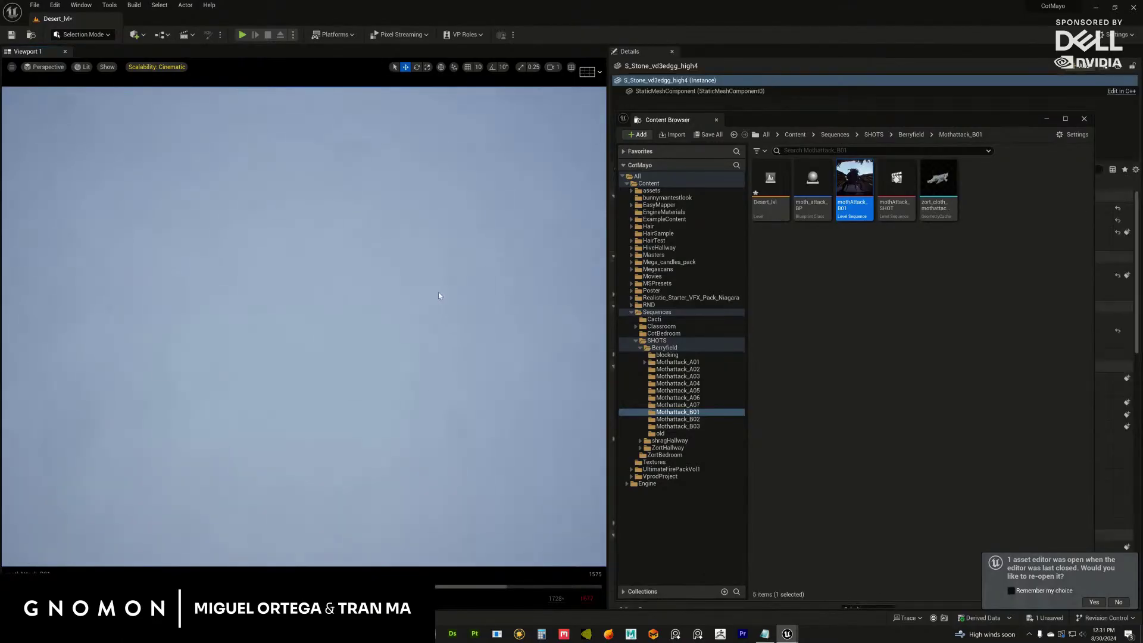
key(f)
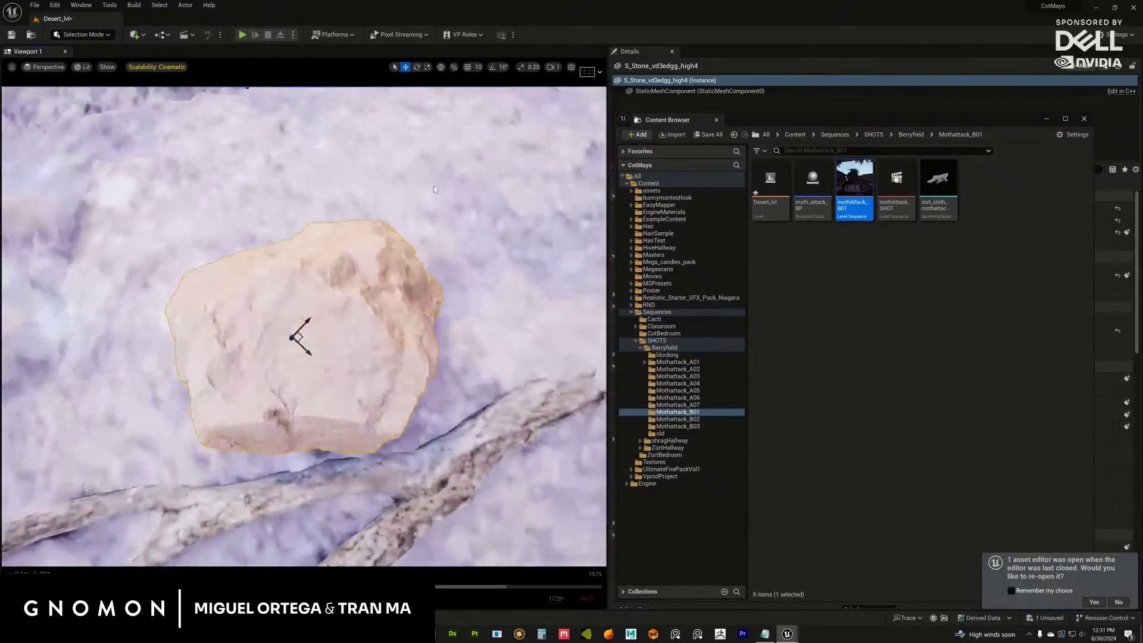
alt+right_drag(434, 186, 285, 196)
alt+drag(286, 196, 477, 214)
alt+right_drag(476, 214, 571, 238)
alt+drag(571, 238, 1043, 258)
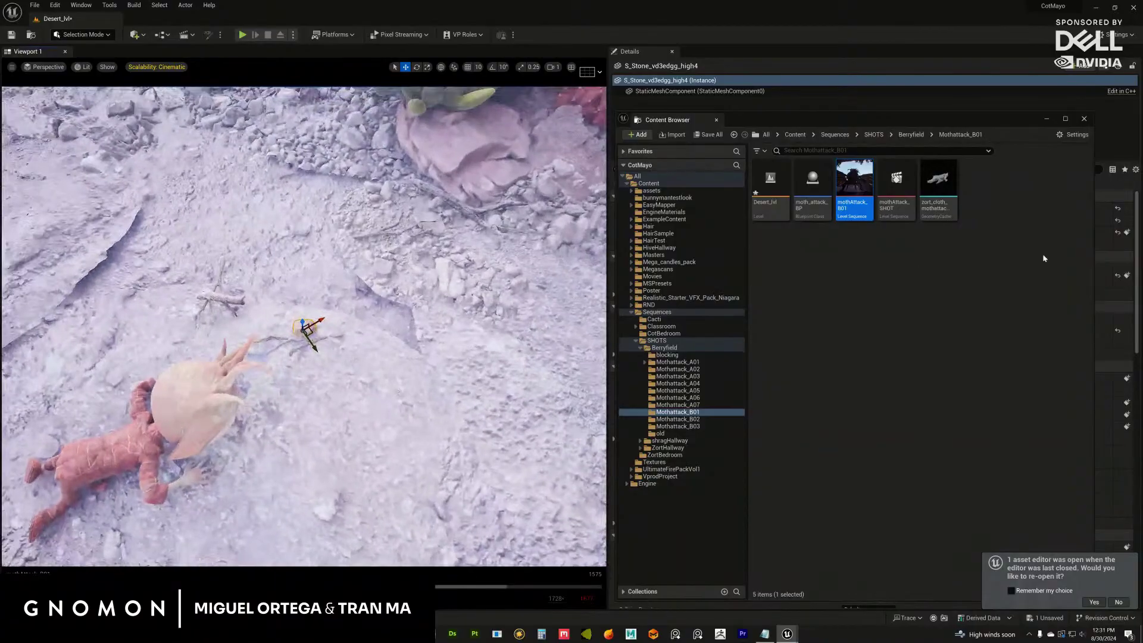
alt+middle_drag(355, 316, 377, 330)
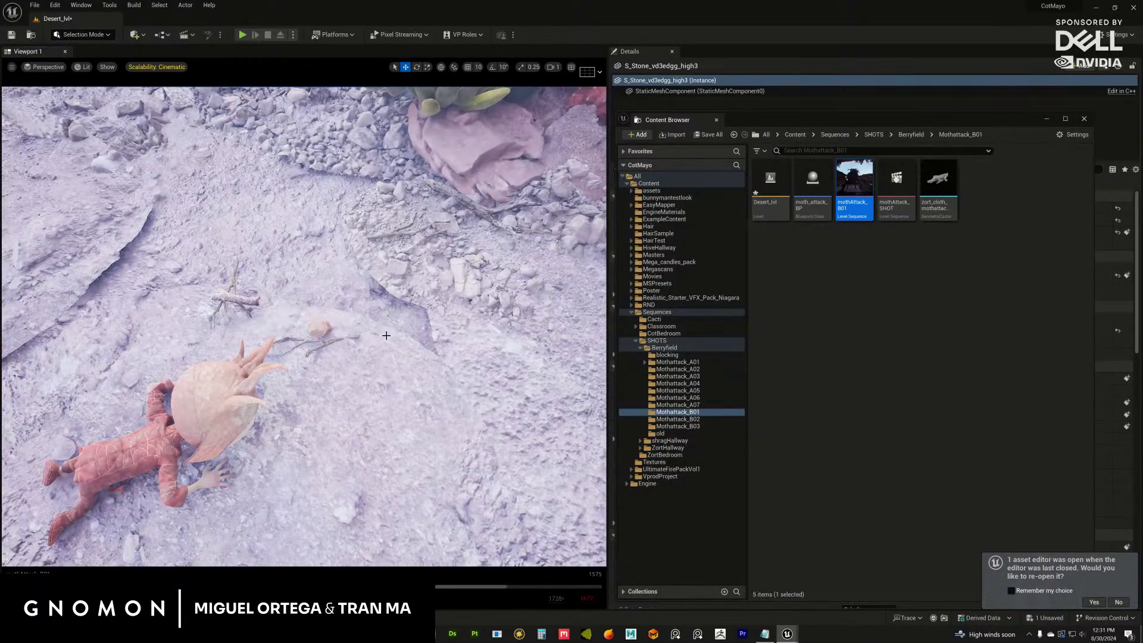
click(392, 335)
key(f)
alt+drag(396, 334, 406, 282)
Delete the small rock hidden at the pink cactus next to the yellow succulent.
click(268, 221)
alt+middle_drag(268, 220, 358, 359)
key(f)
alt+drag(366, 360, 345, 395)
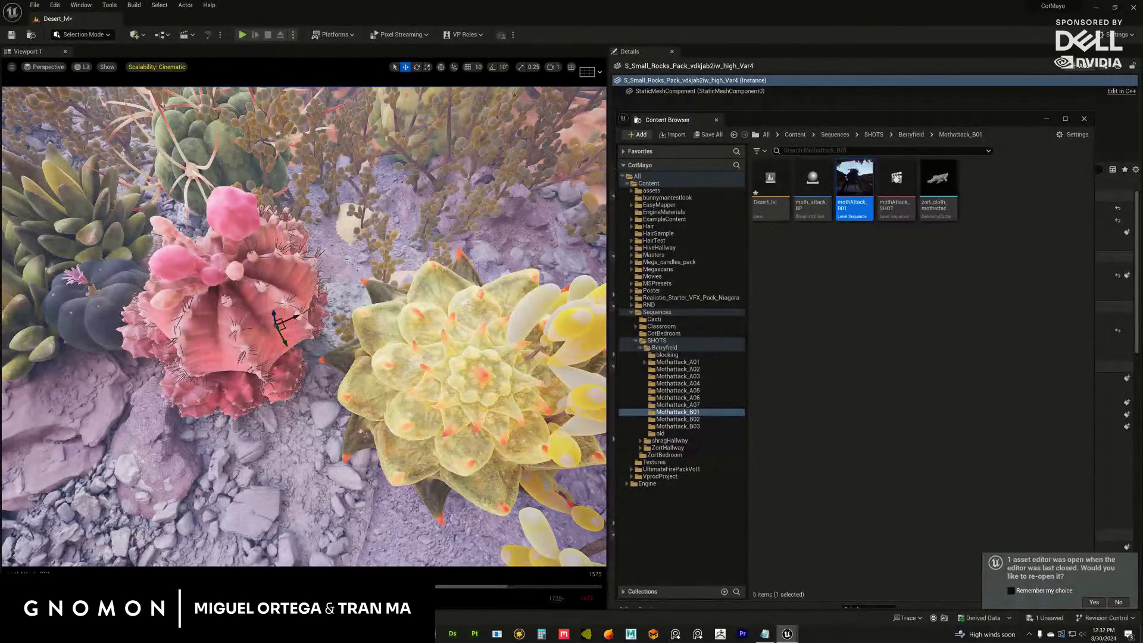
key(Delete)
Remove the two small loose rocks floating beneath the large red rock formation.
click(335, 334)
key(f)
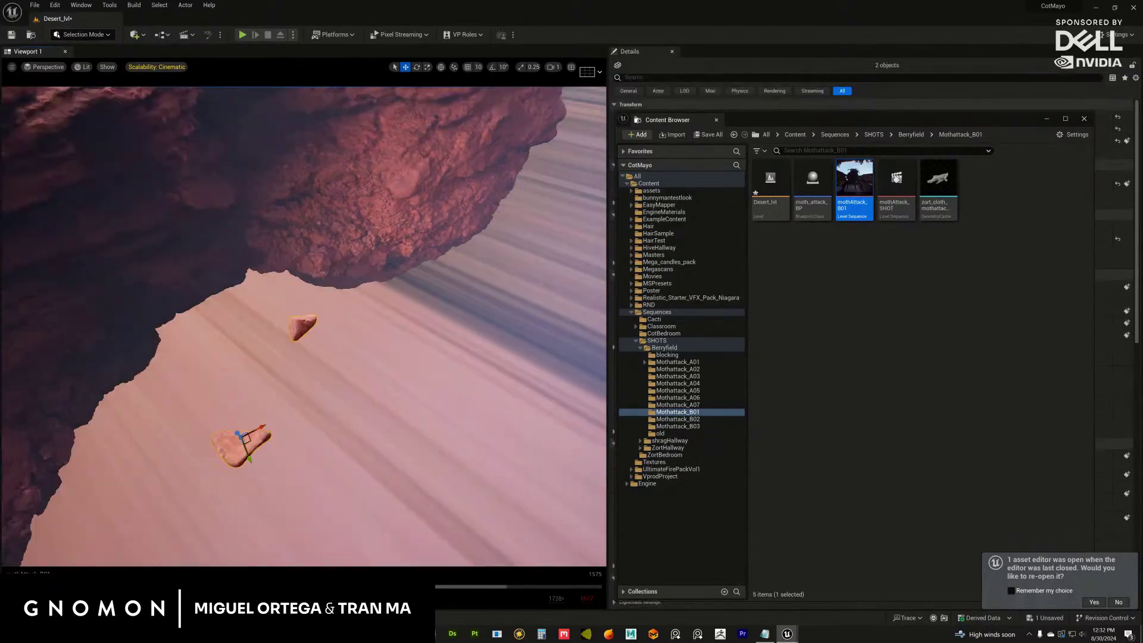
key(Escape)
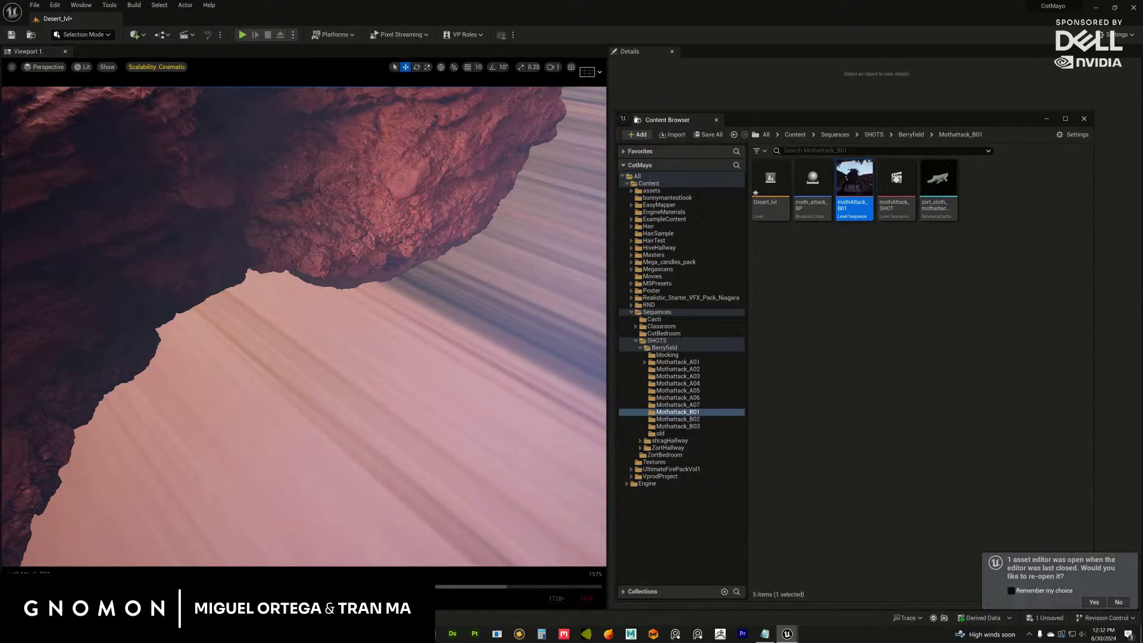
Inspect the remaining stones around the small log and check the cleared ground in front of the moth.
right_drag(493, 394, 369, 390)
key(f)
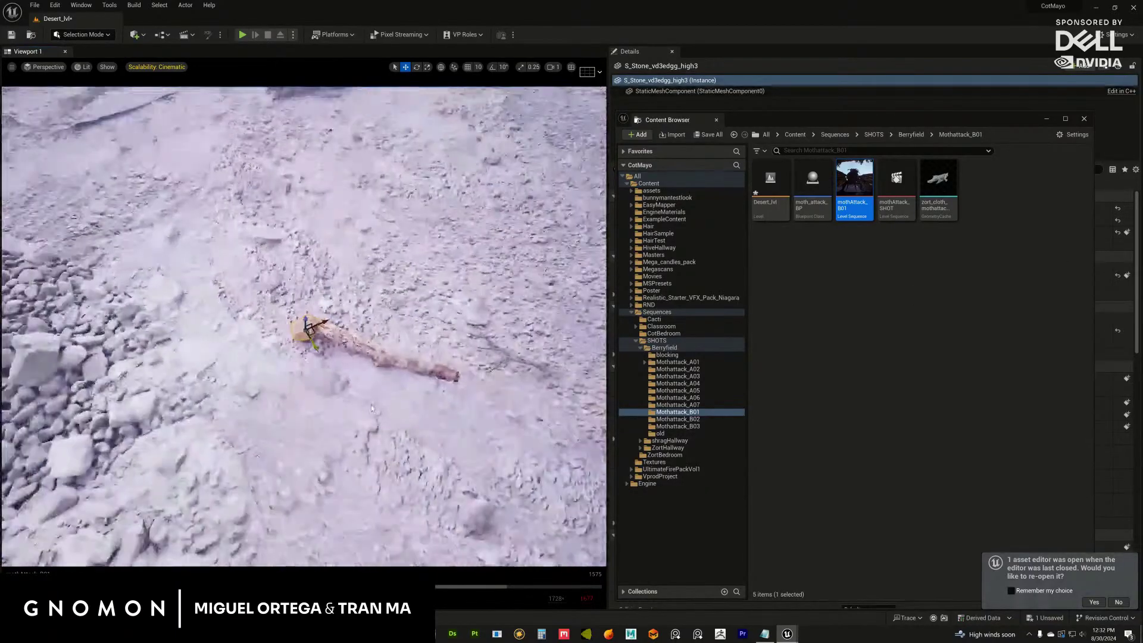
alt+drag(369, 390, 211, 361)
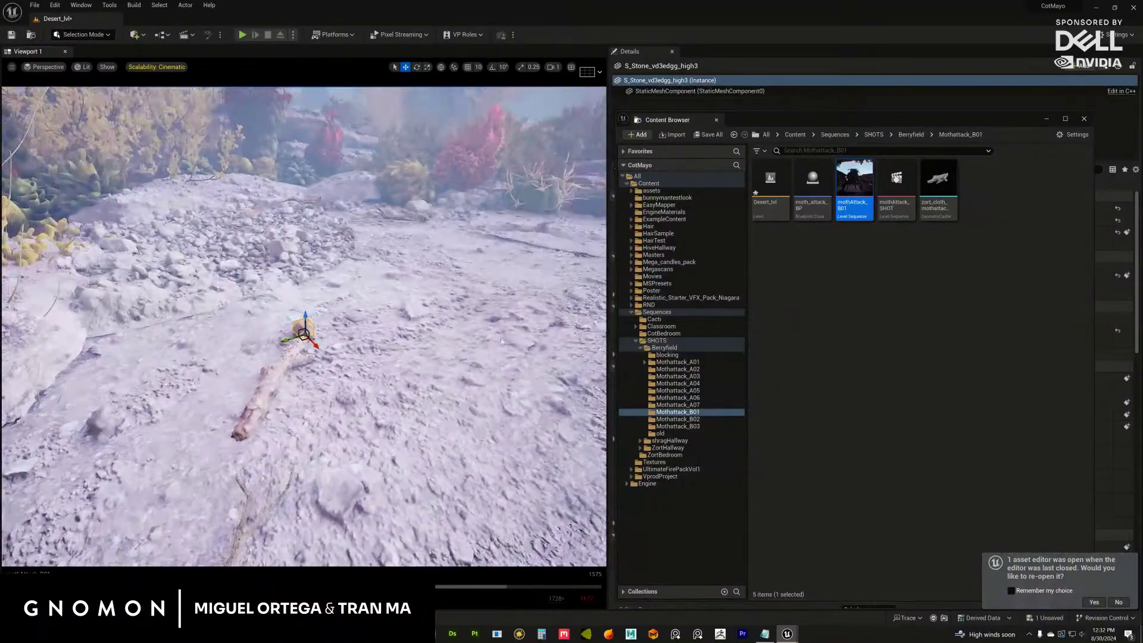
right_drag(436, 394, 413, 393)
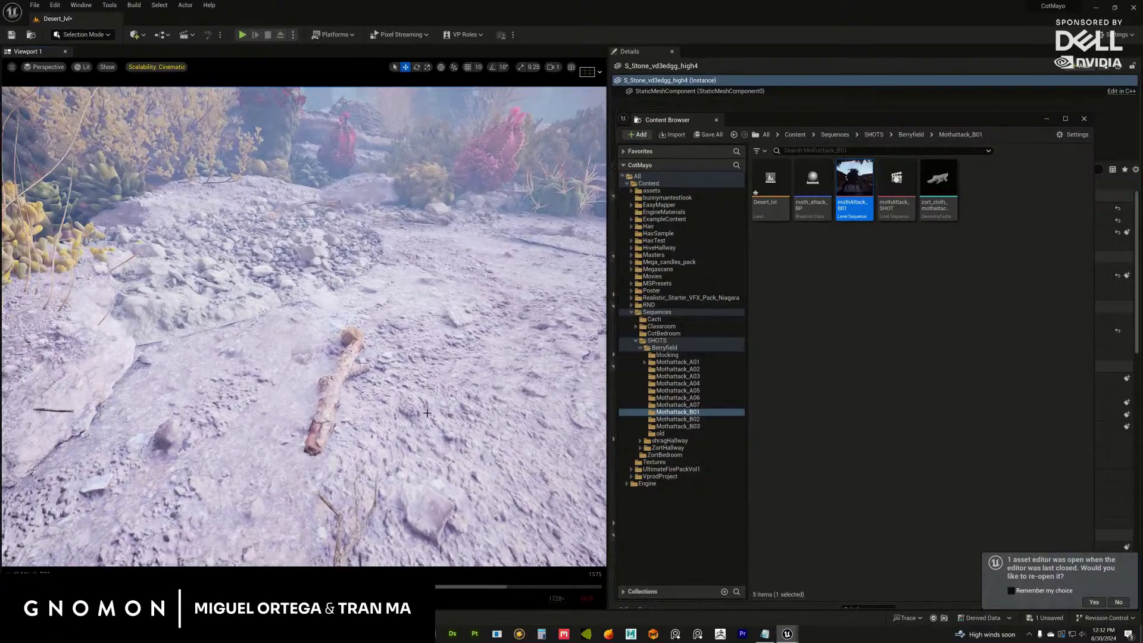
key(f)
key(f)
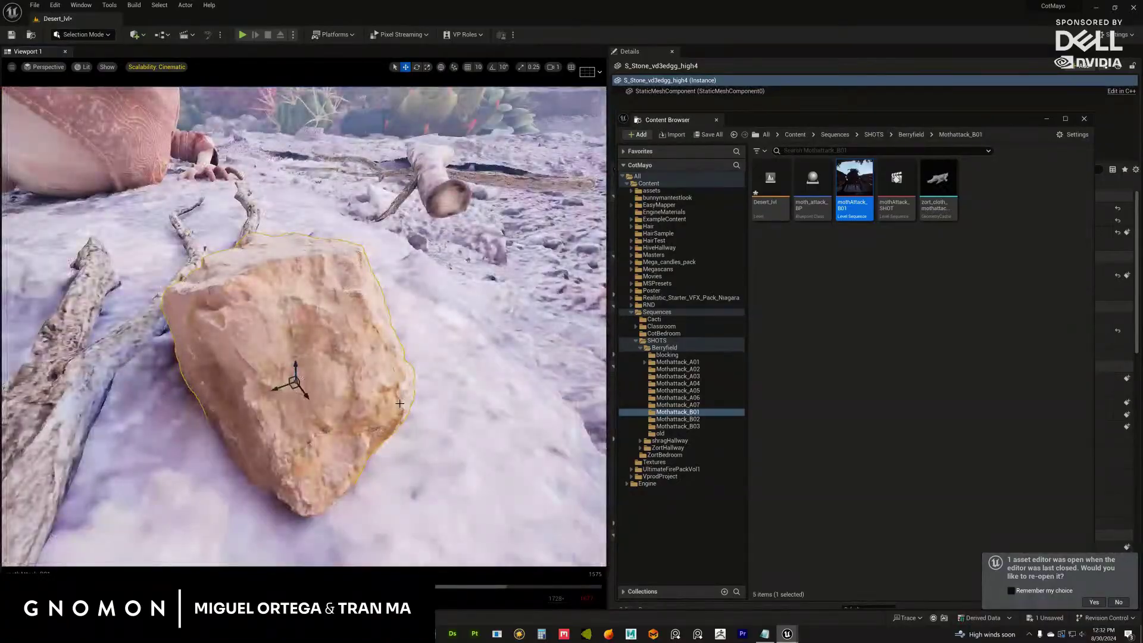
mouse_move(399, 403)
alt+mouse_down()
mouse_move(309, 400)
mouse_move(409, 405)
mouse_move(388, 408)
alt+mouse_up()
right_drag(388, 408, 417, 378)
mouse_move(417, 378)
alt+mouse_down()
mouse_move(419, 350)
mouse_move(473, 380)
mouse_move(412, 337)
mouse_move(389, 377)
mouse_move(422, 395)
alt+mouse_up()
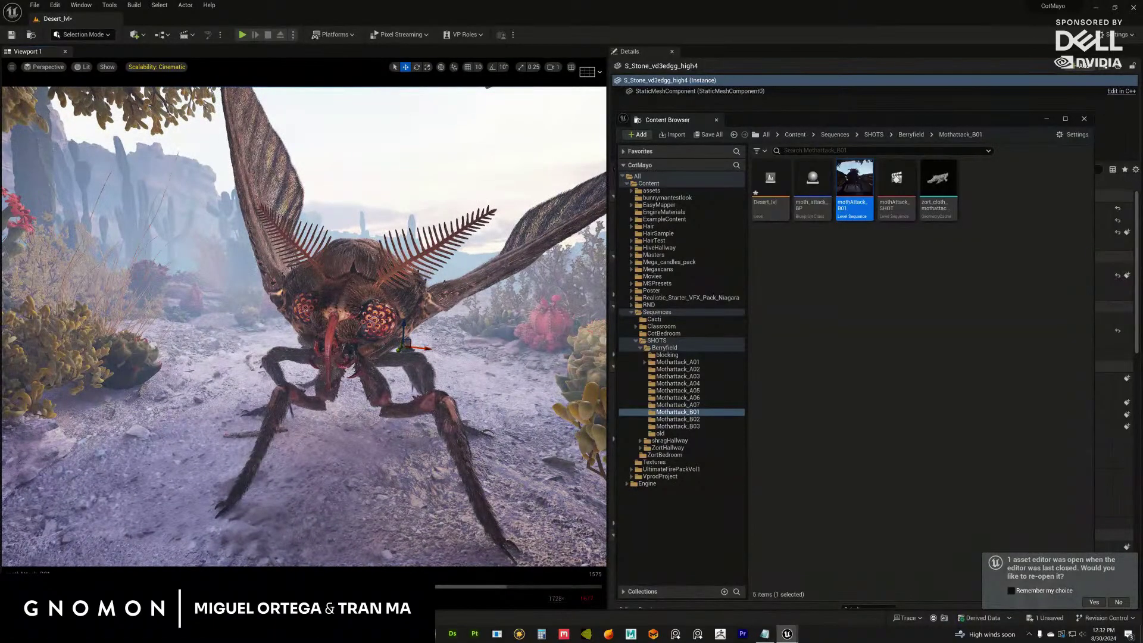
Return to the shot camera view and open the PostProcessVolume's Exposure settings.
key(shift+c)
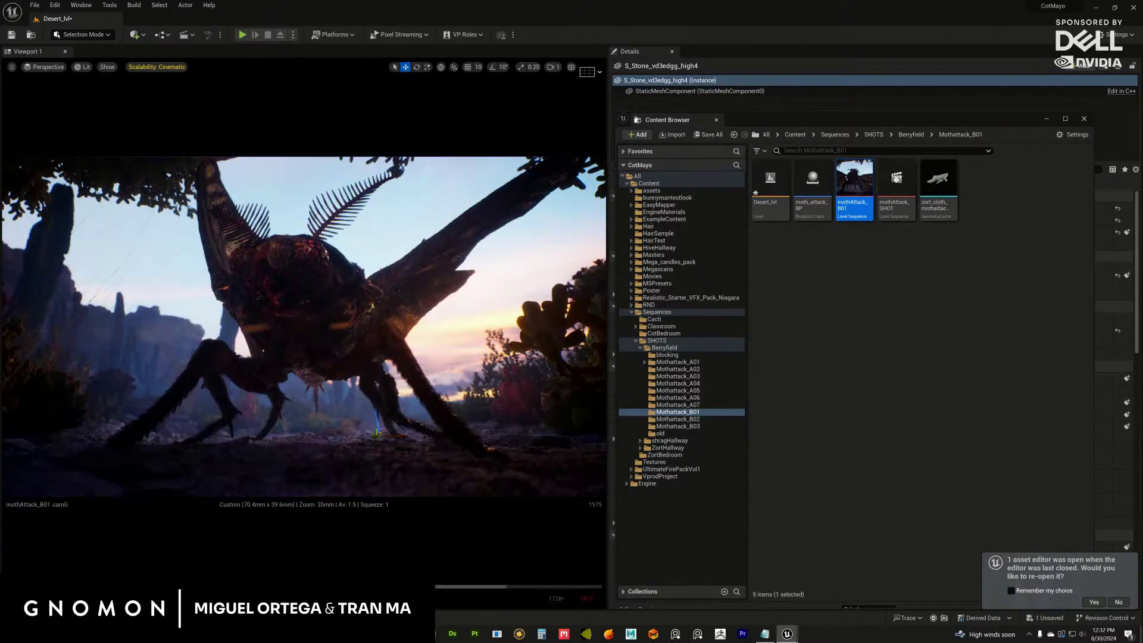
click(1046, 118)
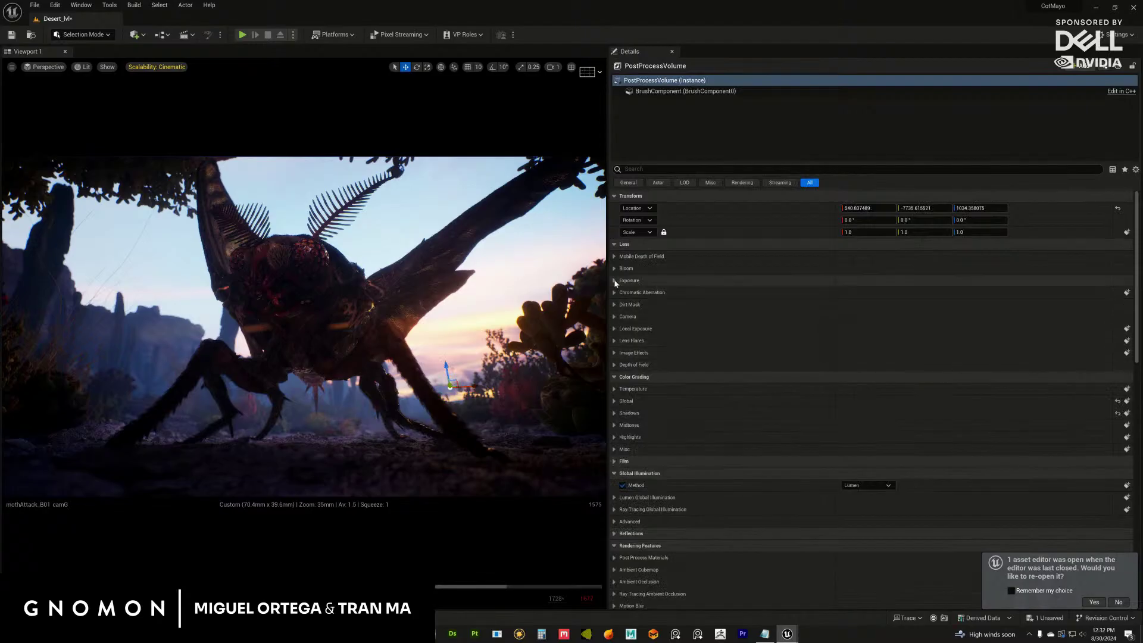
click(615, 280)
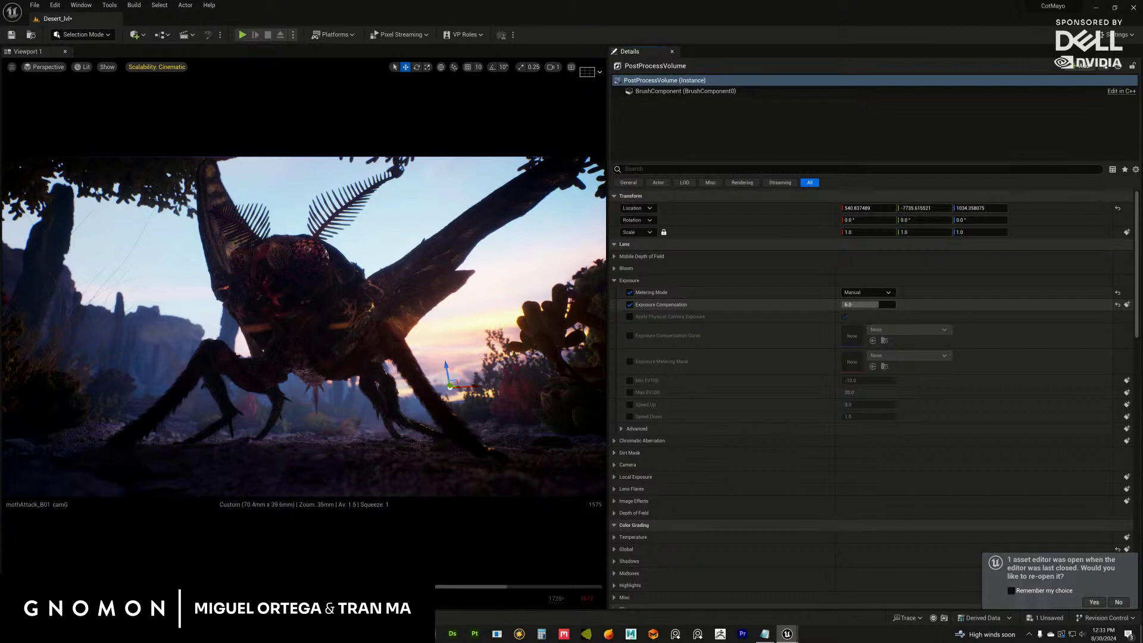
Check the camA camera's aperture, focal length and focus distance tracks in the shot's sequence.
drag(1142, 242, 1033, 247)
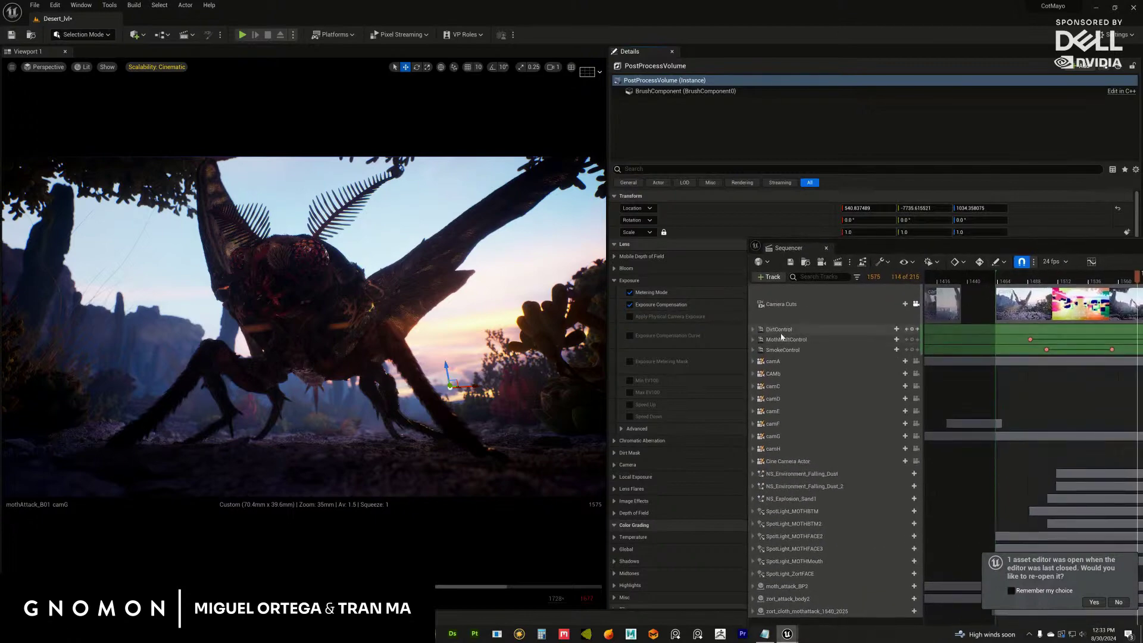
click(753, 361)
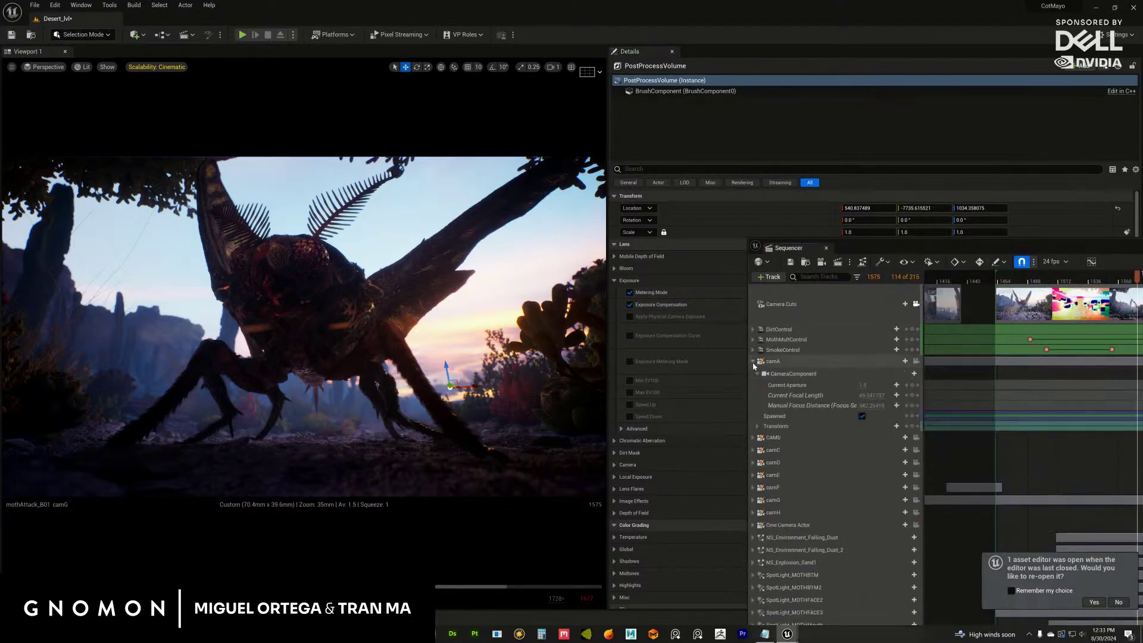
click(752, 361)
drag(857, 245, 1142, 243)
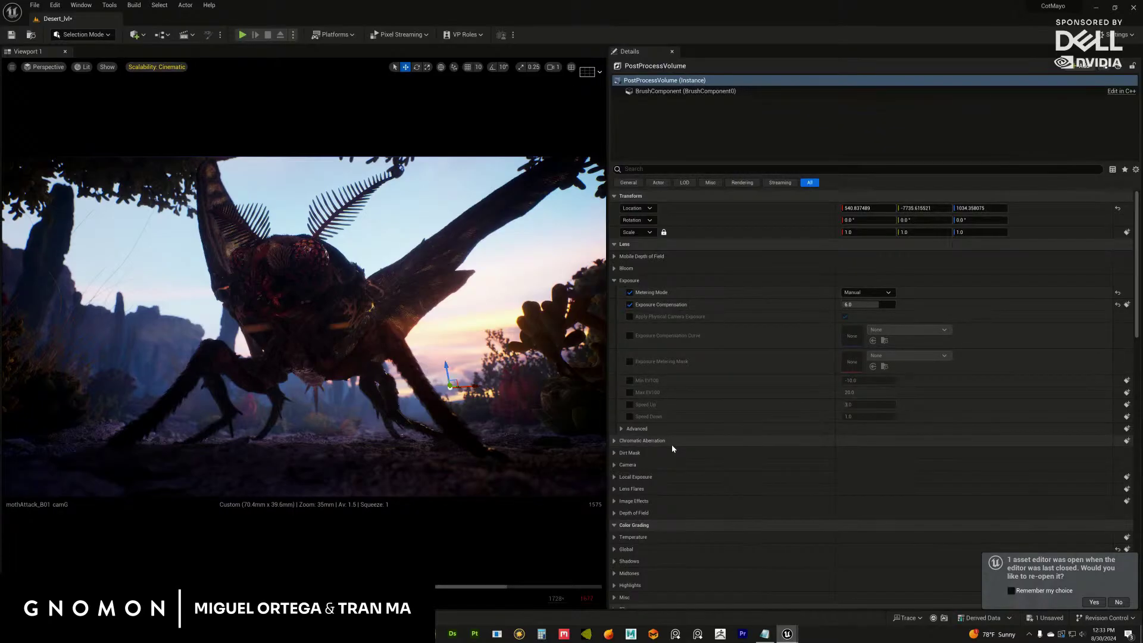
Undo the accidental selection of the ground mesh and save all modified files.
click(422, 469)
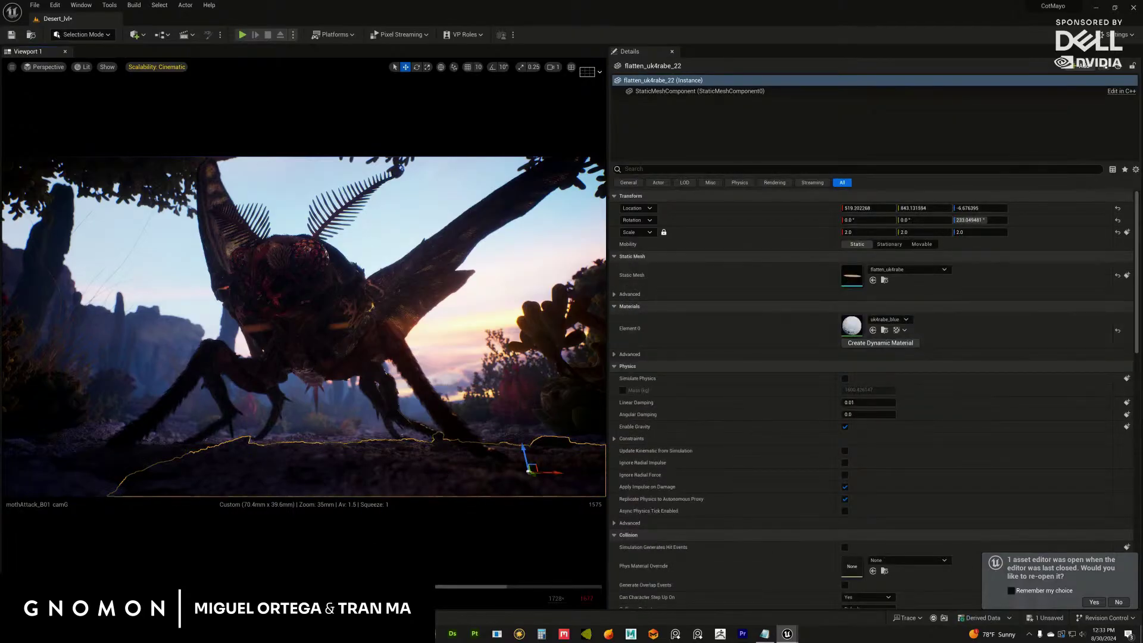
key(ctrl+z)
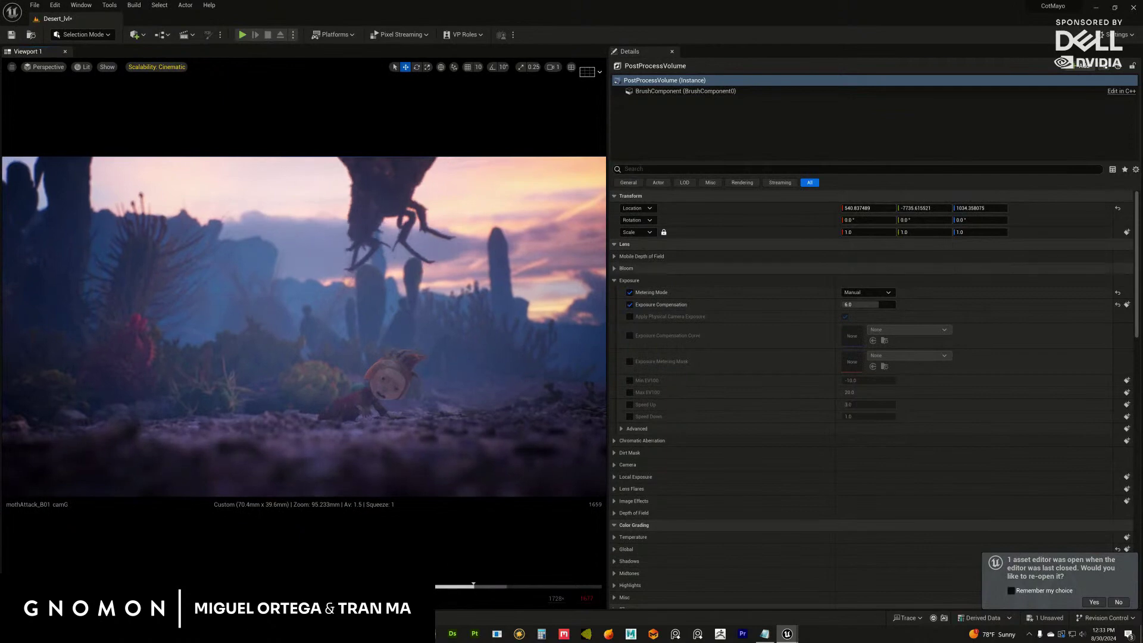
click(34, 5)
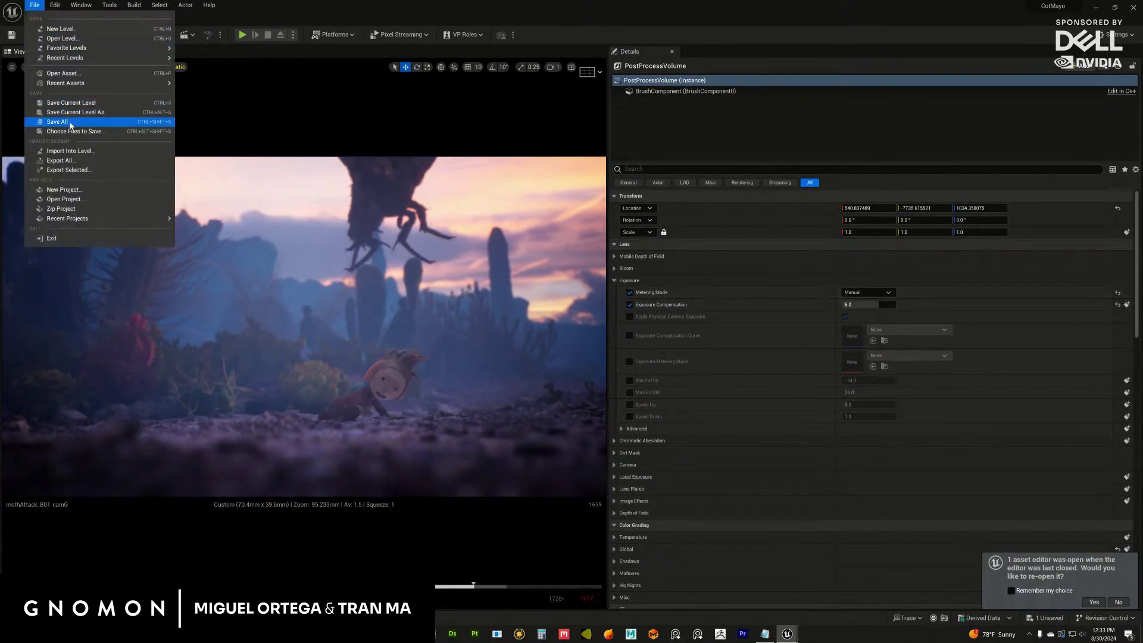
click(76, 144)
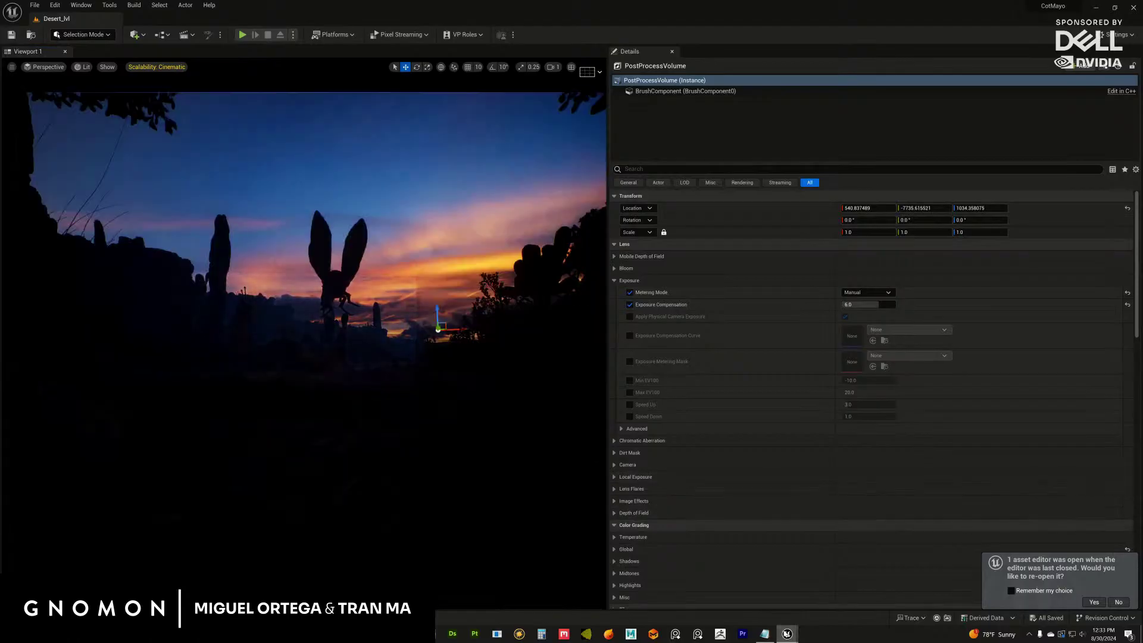
Bring up the Mothattack_B01 folder's assets and move their window clear of the workspace.
mouse_move(787, 632)
click(717, 596)
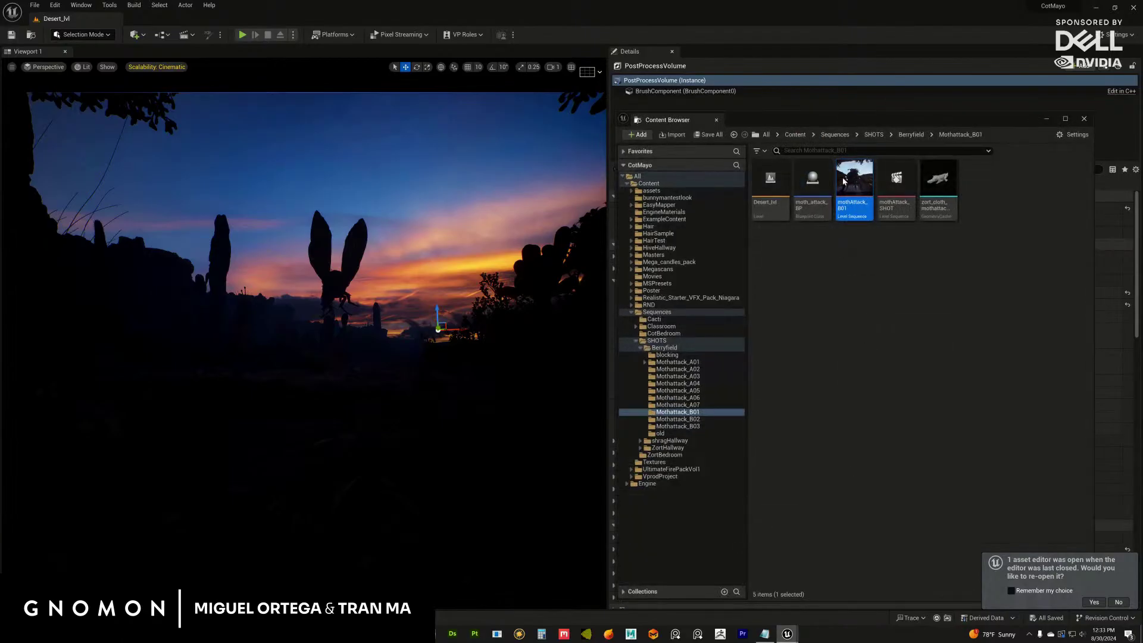
drag(832, 124, 1142, 124)
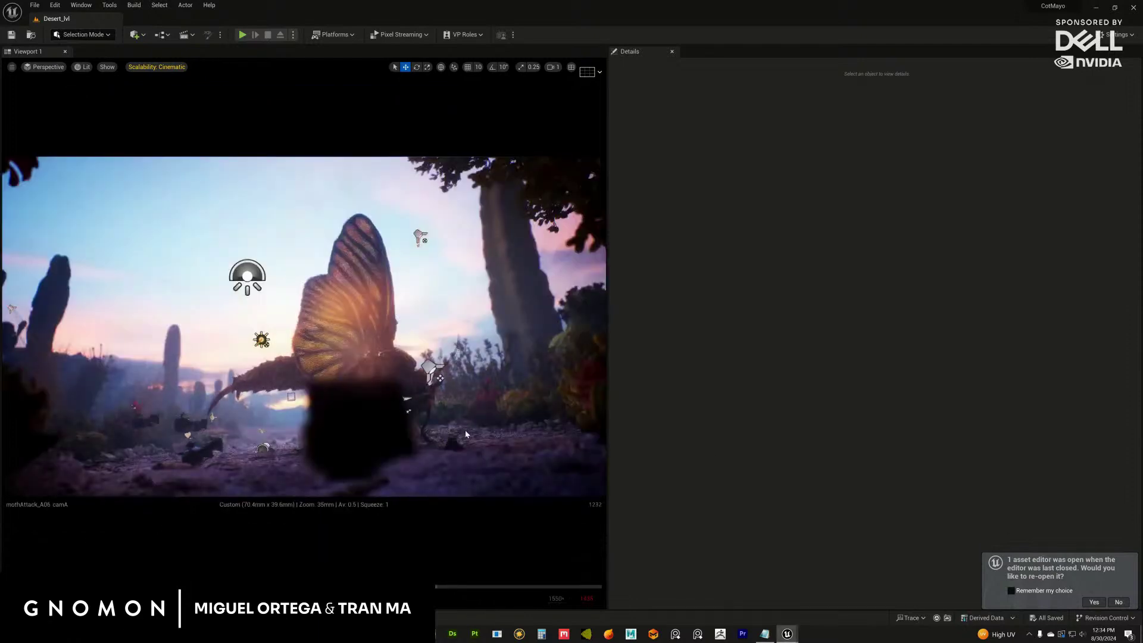
Hide the editor icons in the shot camera viewport and widen the viewport.
click(466, 430)
key(g)
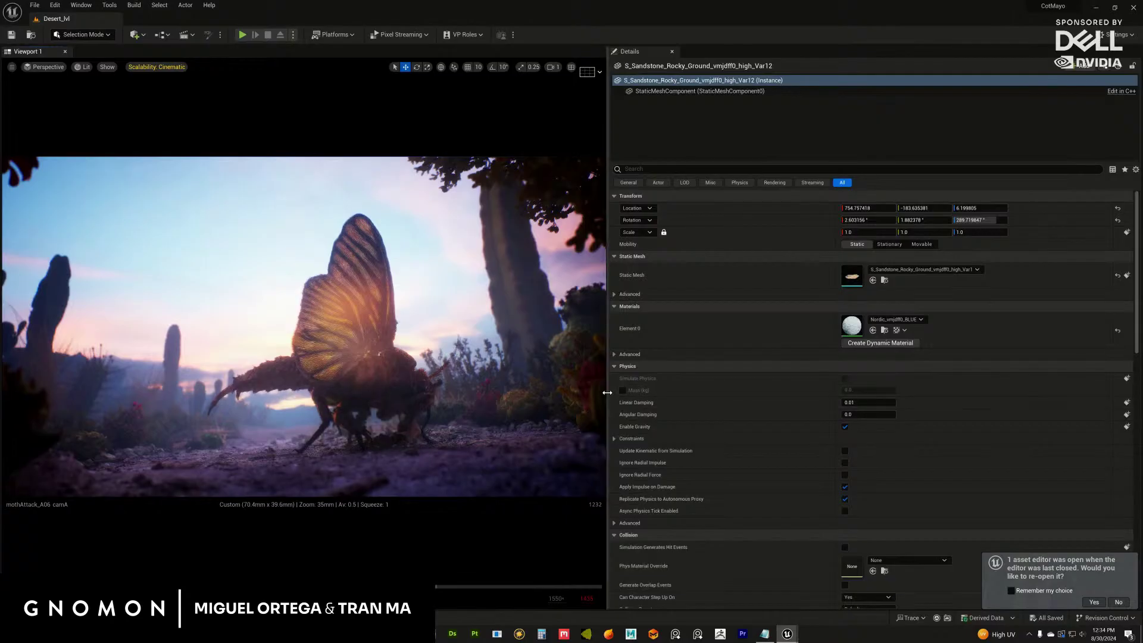
drag(607, 388, 664, 377)
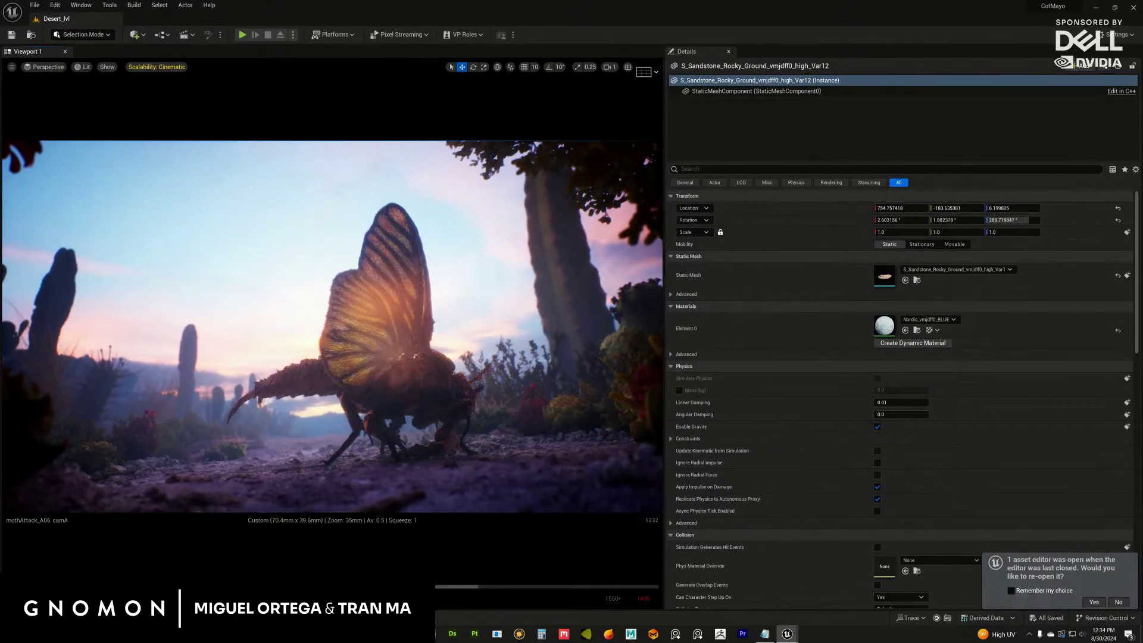
Play and scrub through the mothAttack_A06 shot to examine the moth's attack animation and camera move.
key(space)
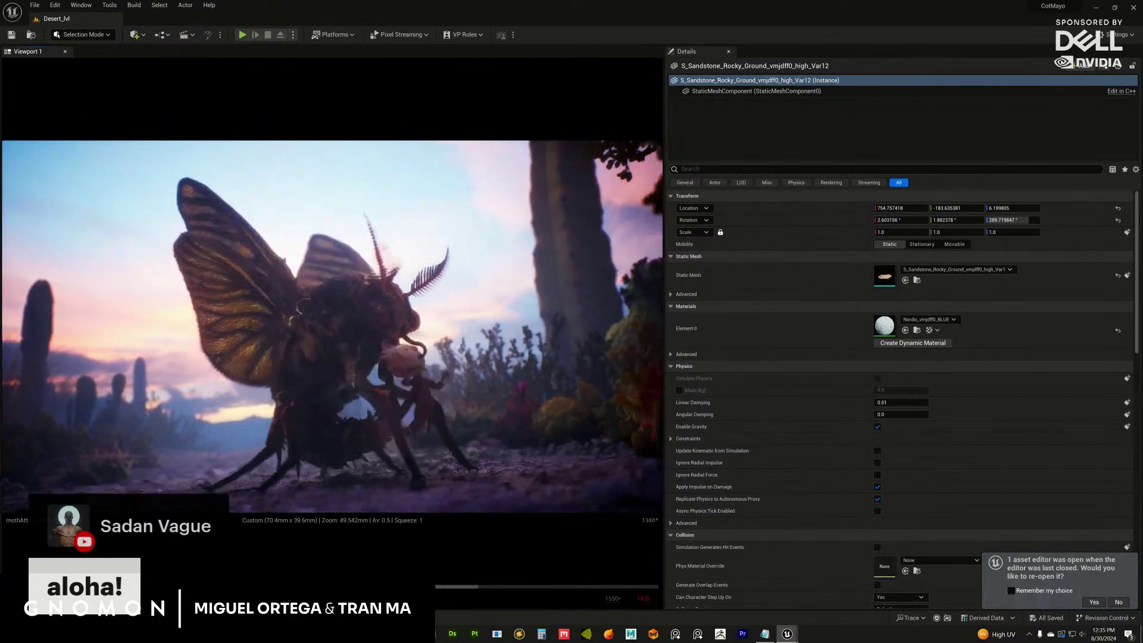
key(ctrl+shift+t)
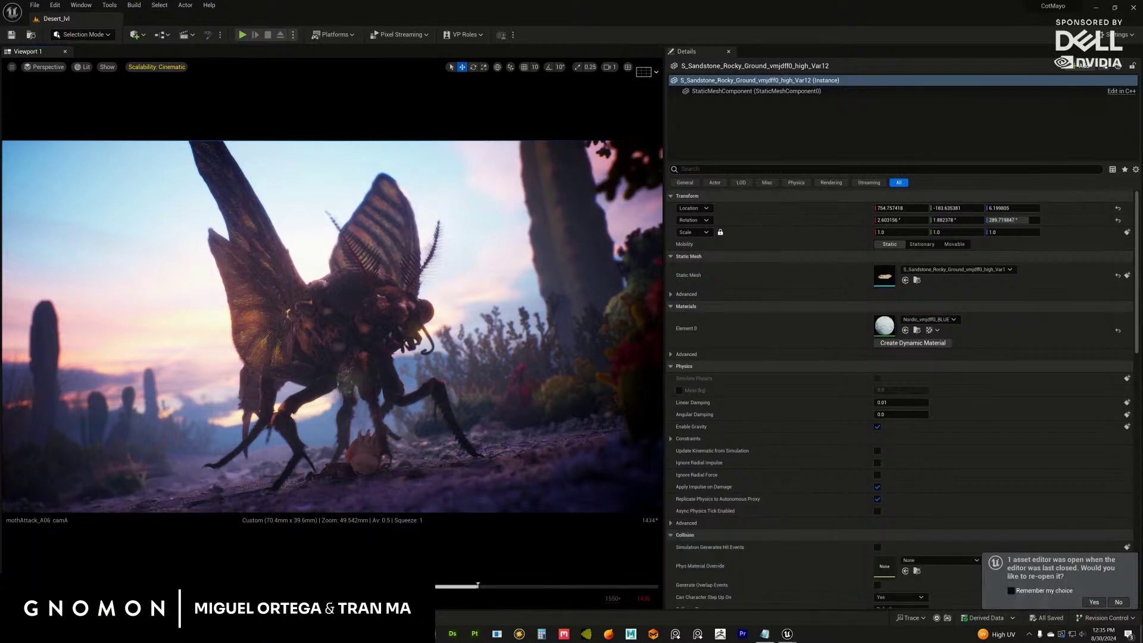
click(271, 598)
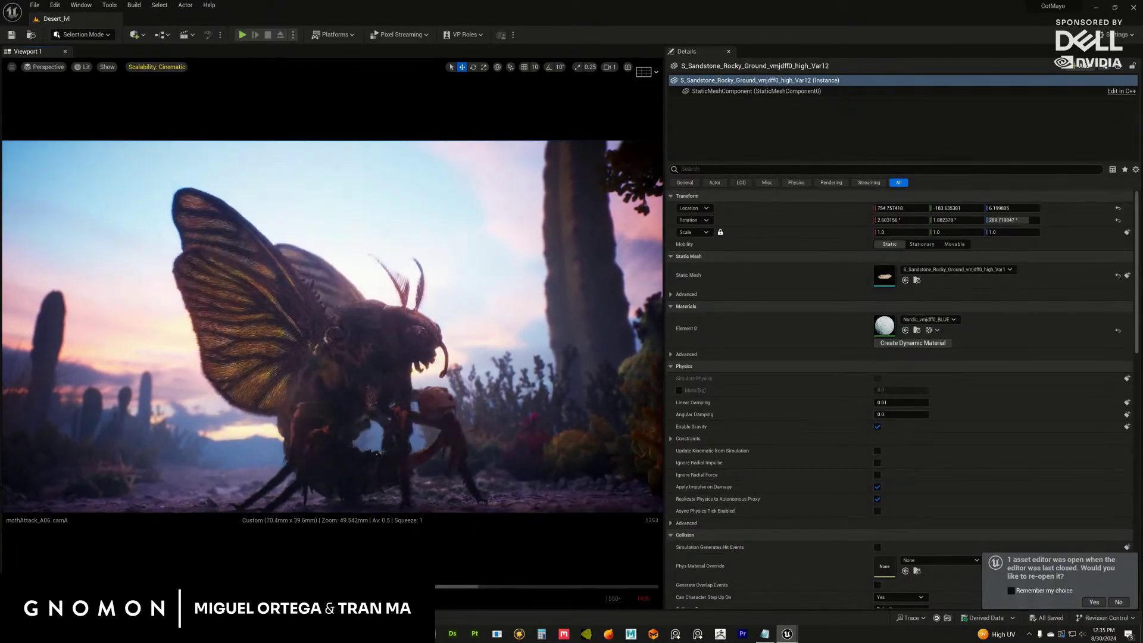
click(384, 568)
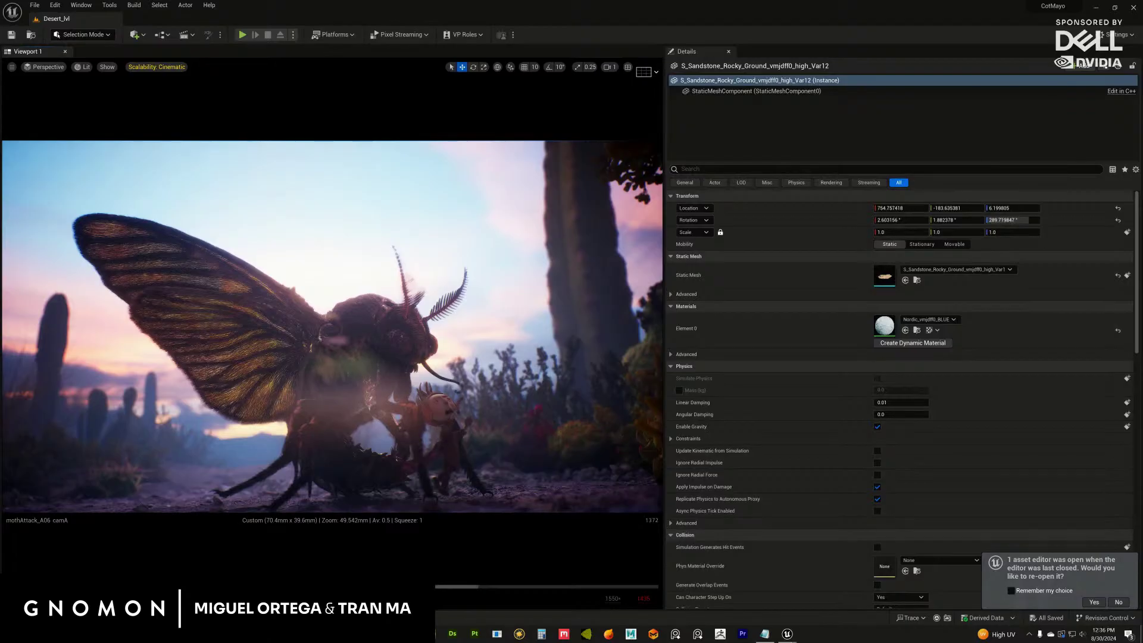
key(space)
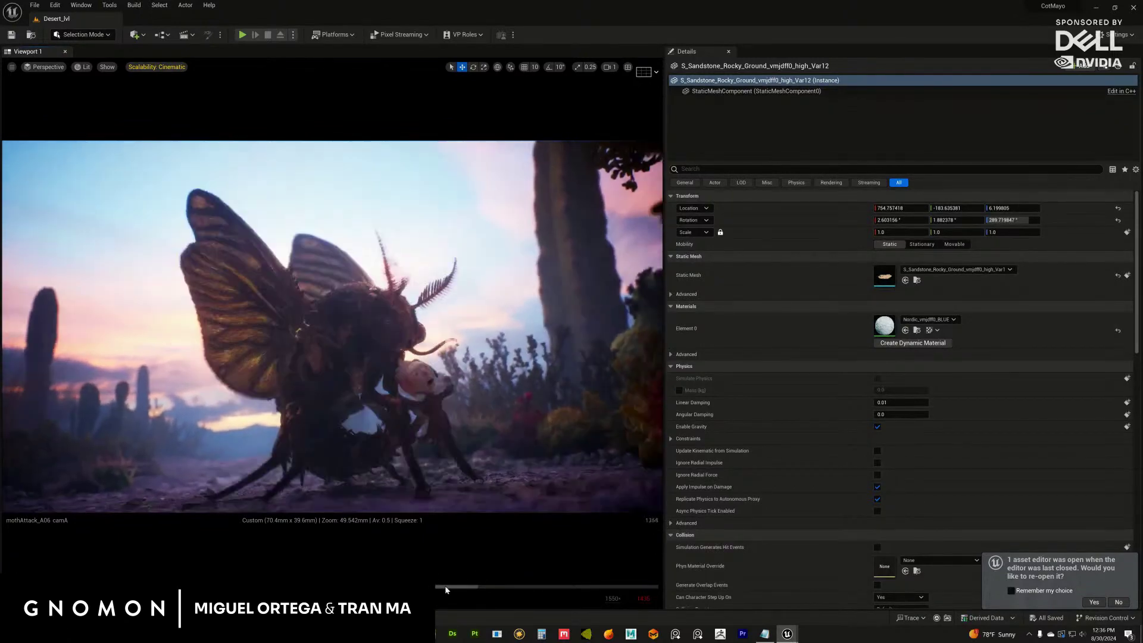
mouse_move(430, 587)
mouse_down()
mouse_move(381, 587)
mouse_move(455, 587)
mouse_move(404, 586)
mouse_move(453, 586)
mouse_move(429, 587)
mouse_up()
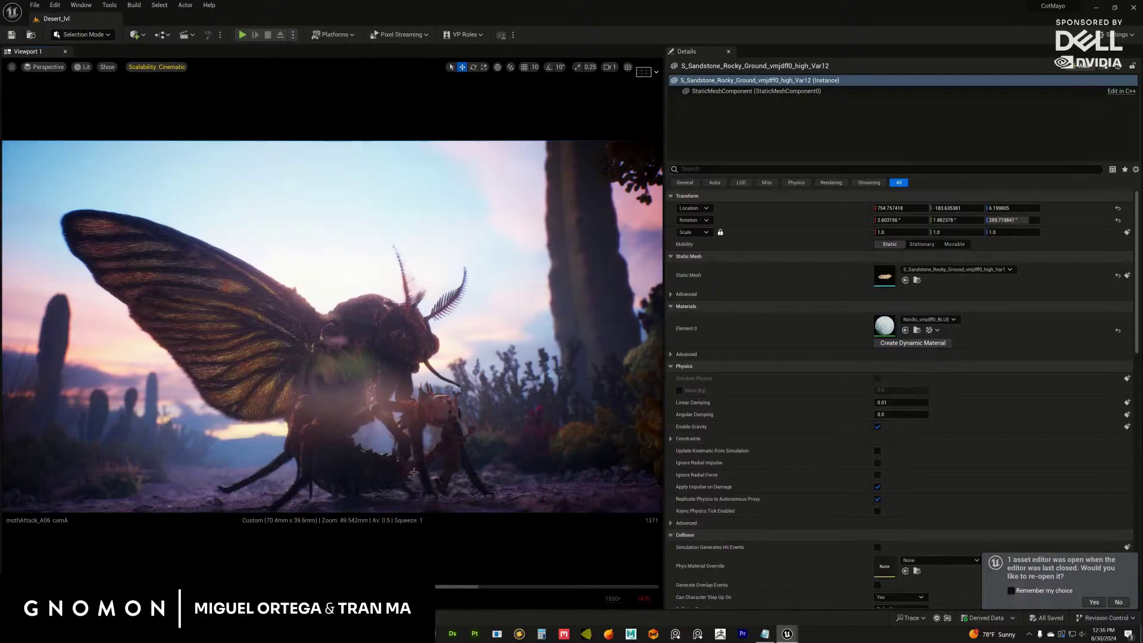
key(space)
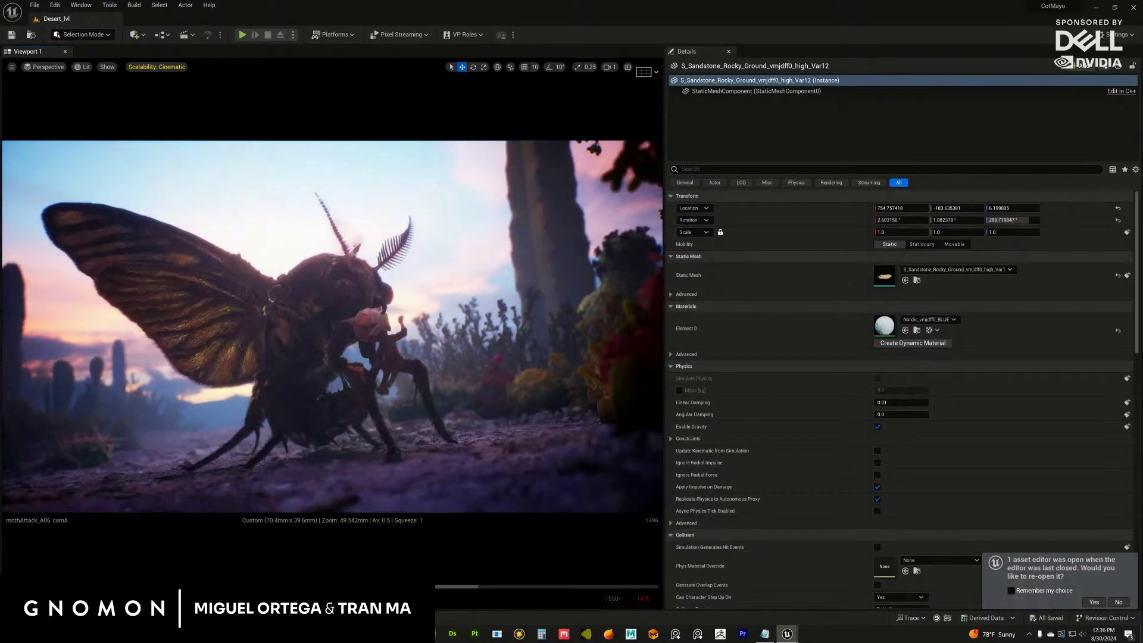
key(space)
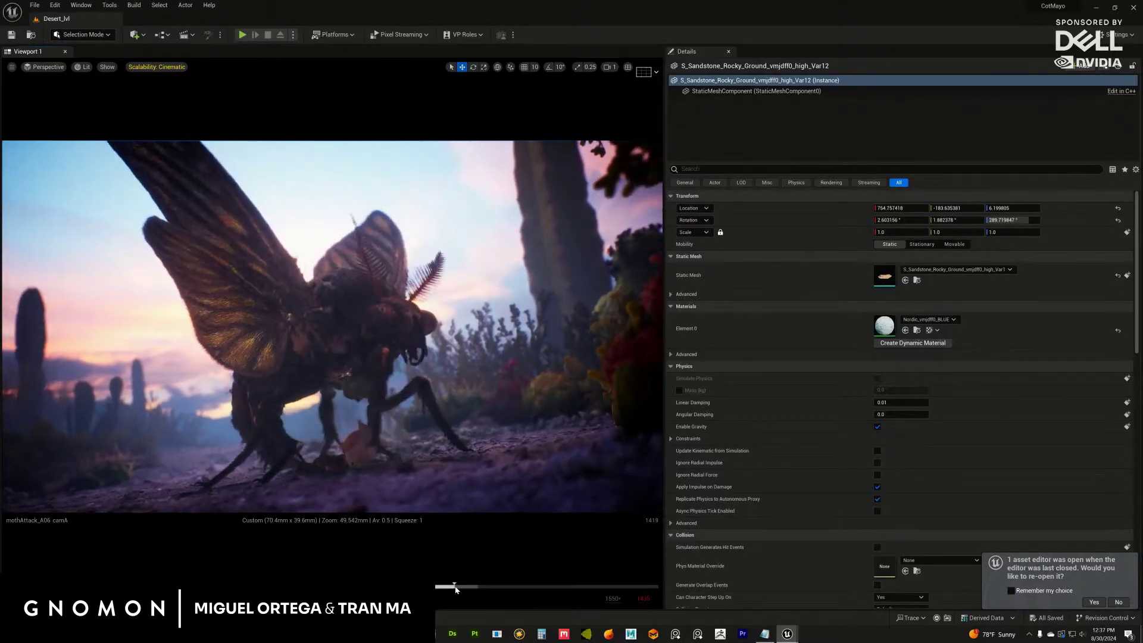
drag(455, 590, 394, 588)
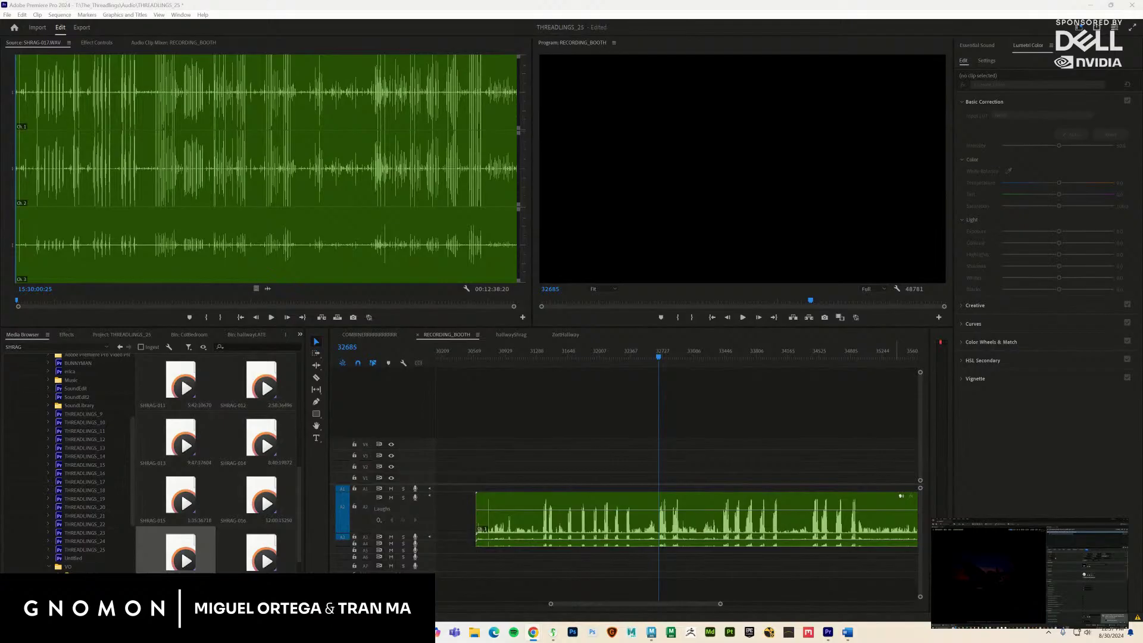
View the character animation clip from the X direct messages in full screen, and return to Premiere Pro.
drag(1142, 488, 437, 351)
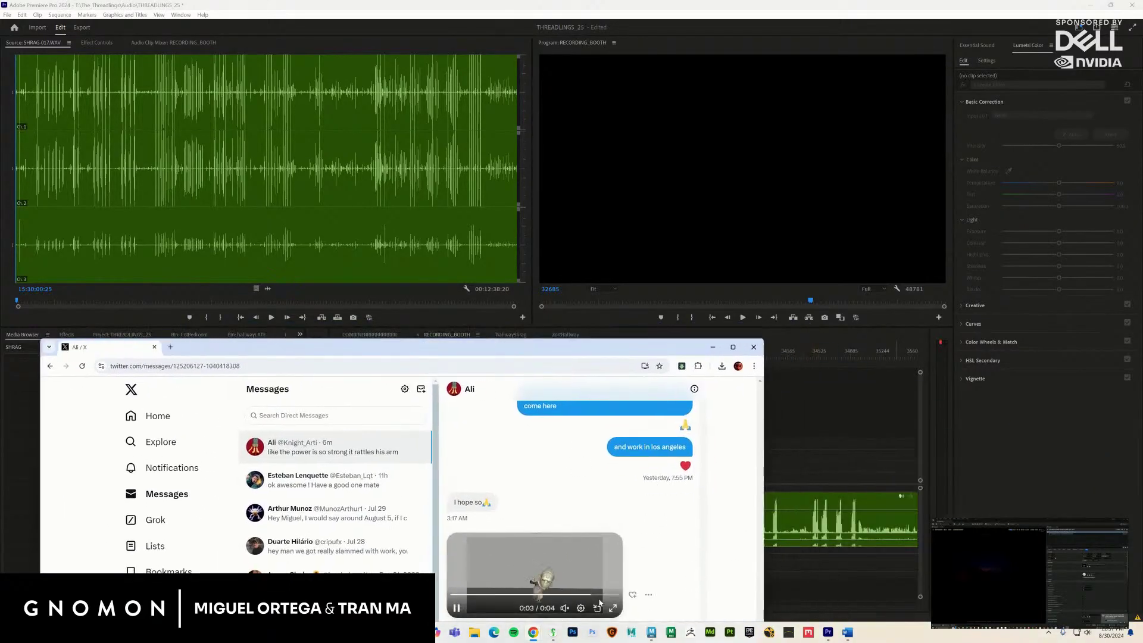
click(613, 609)
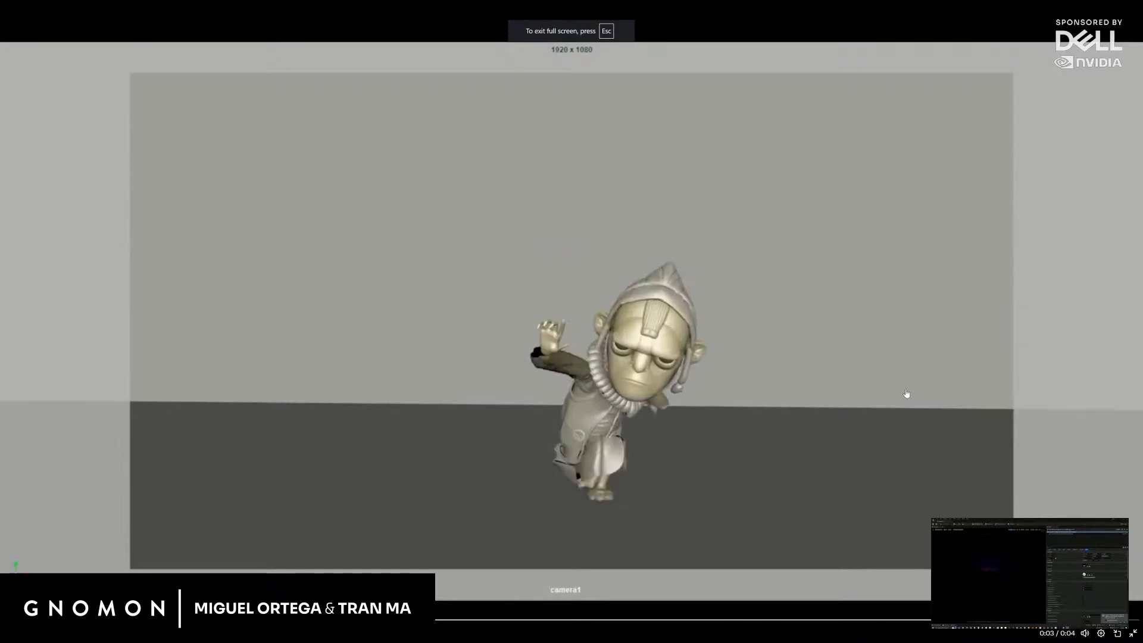
key(Escape)
click(899, 204)
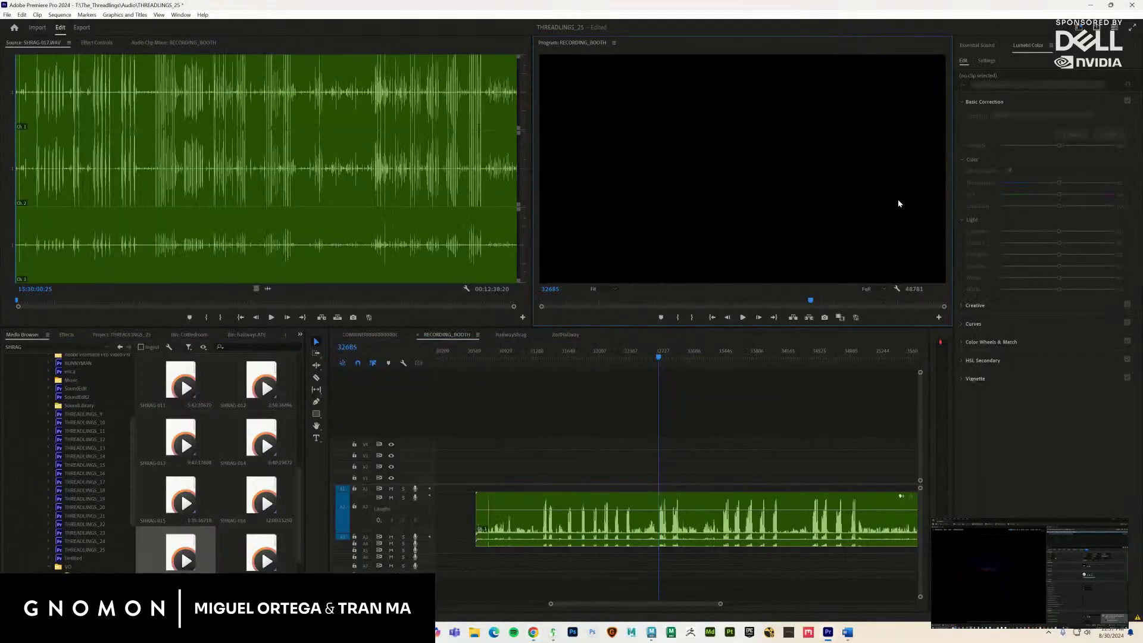
Listen to several takes of the voice recording in the RECORDING_BOOTH sequence, from about frame 32695 to 34436.
click(662, 357)
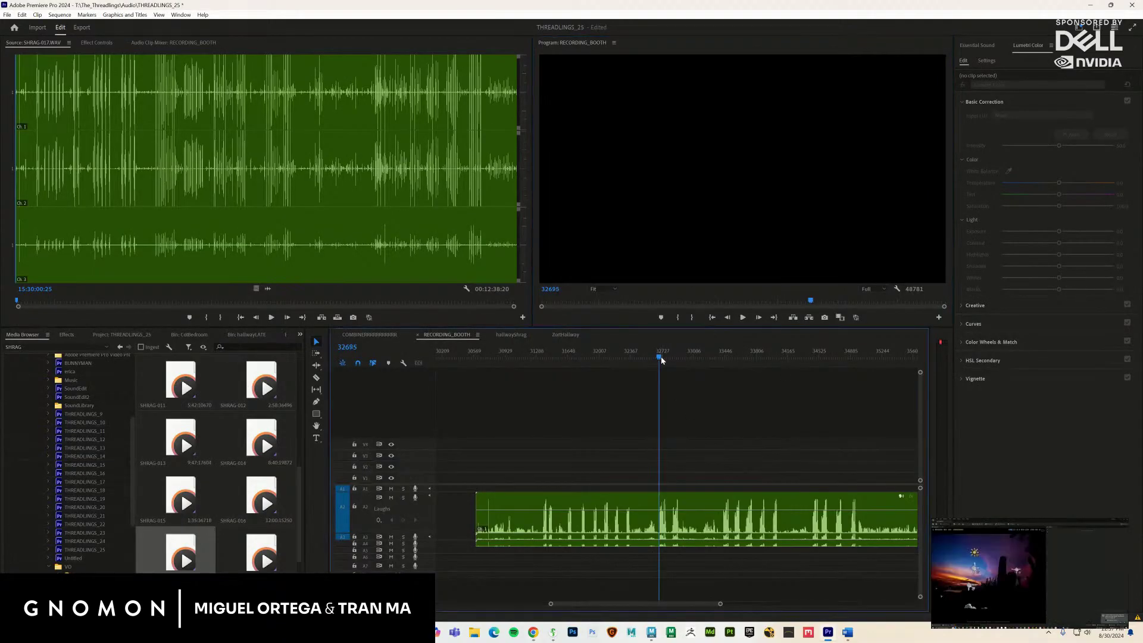
key(space)
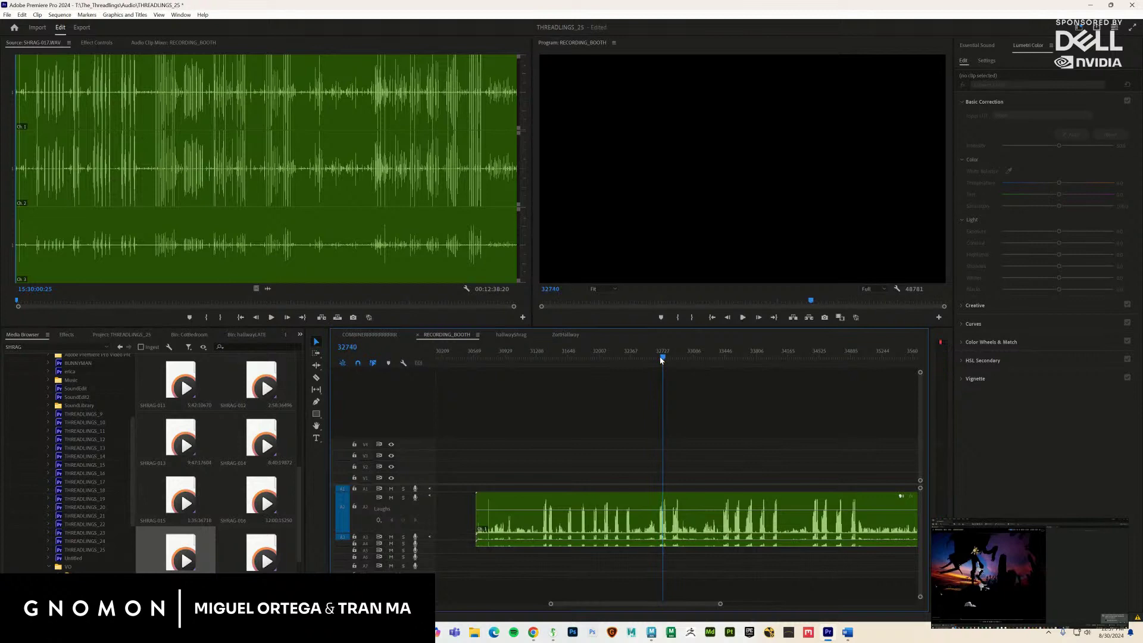
drag(727, 357, 735, 361)
key(space)
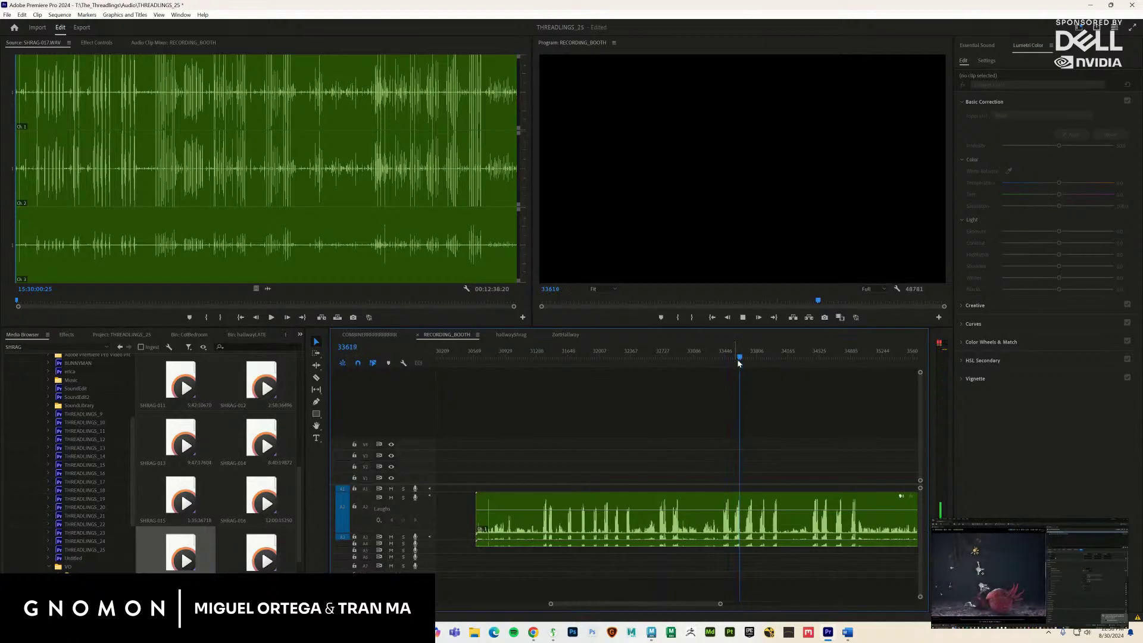
click(745, 360)
key(space)
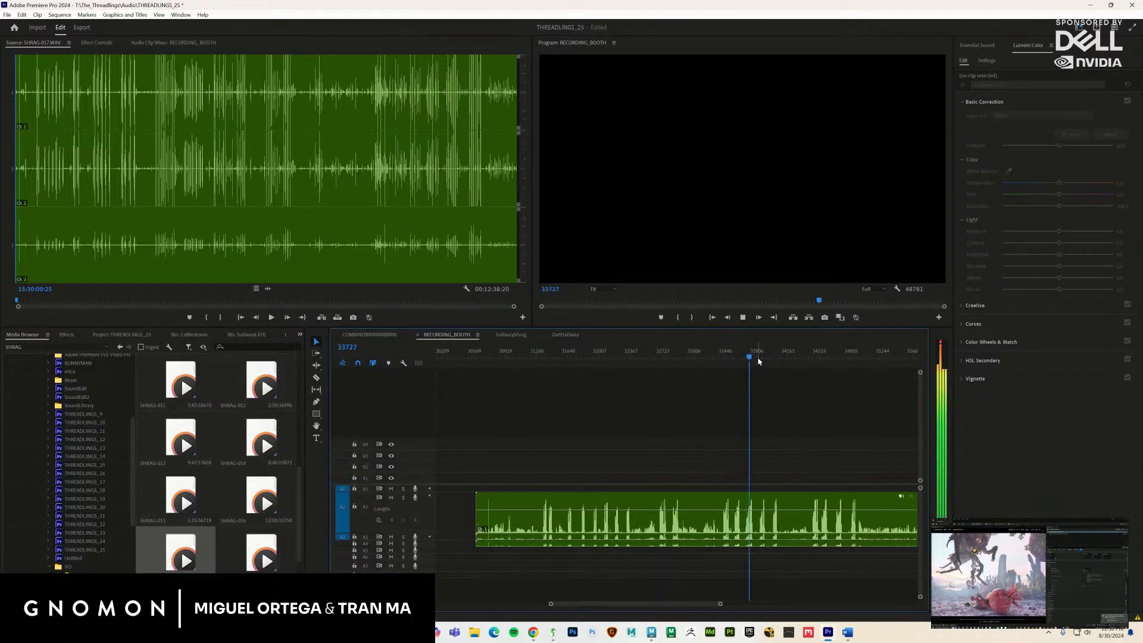
click(757, 357)
key(space)
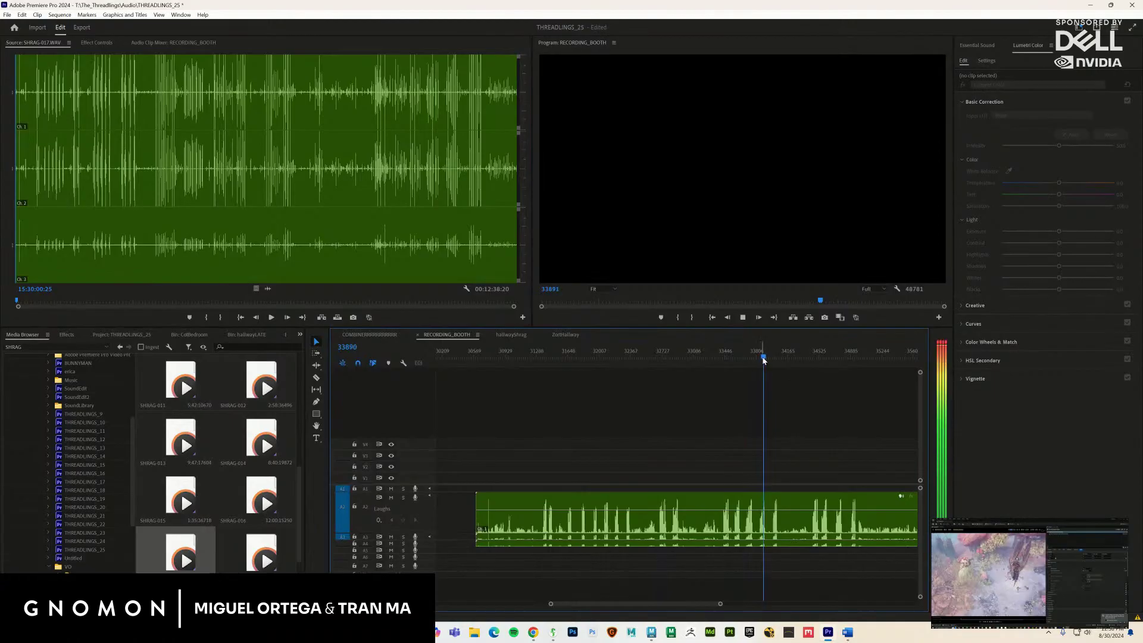
drag(765, 360, 812, 358)
key(space)
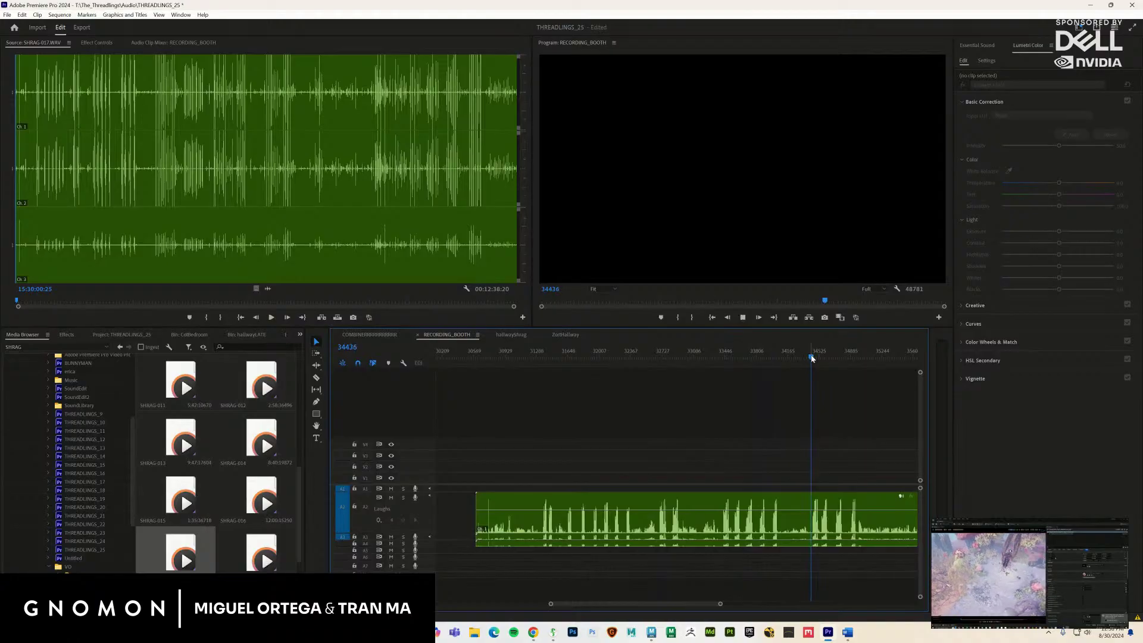
Audition the take near frame 34889, cut it out of the recording up to frame 34976 and raise it one audio track.
click(849, 358)
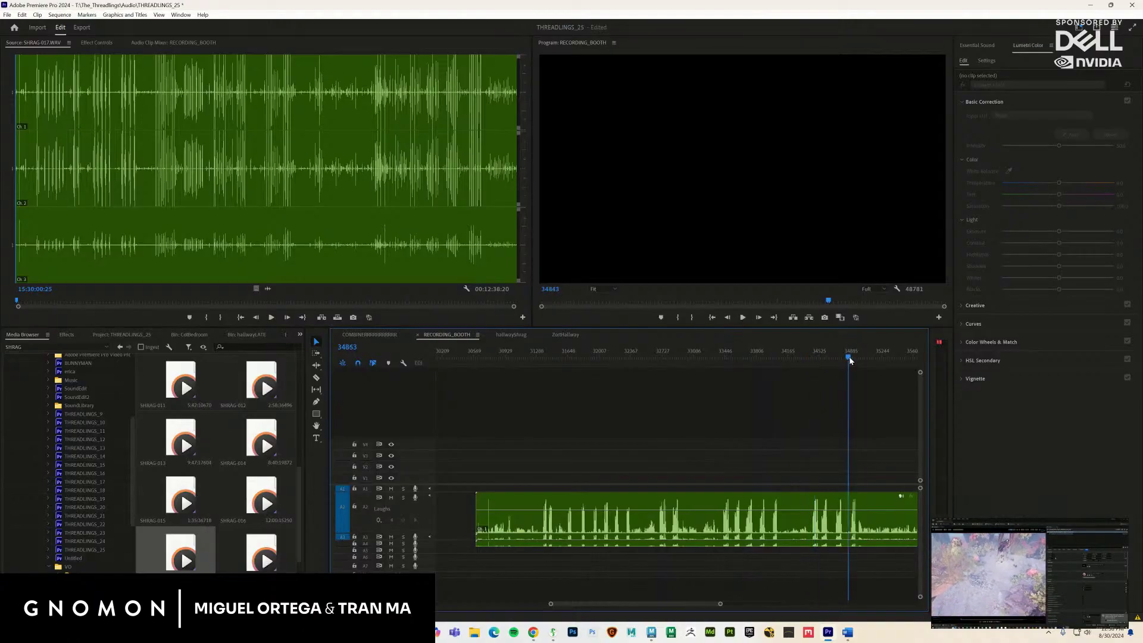
drag(849, 358, 852, 357)
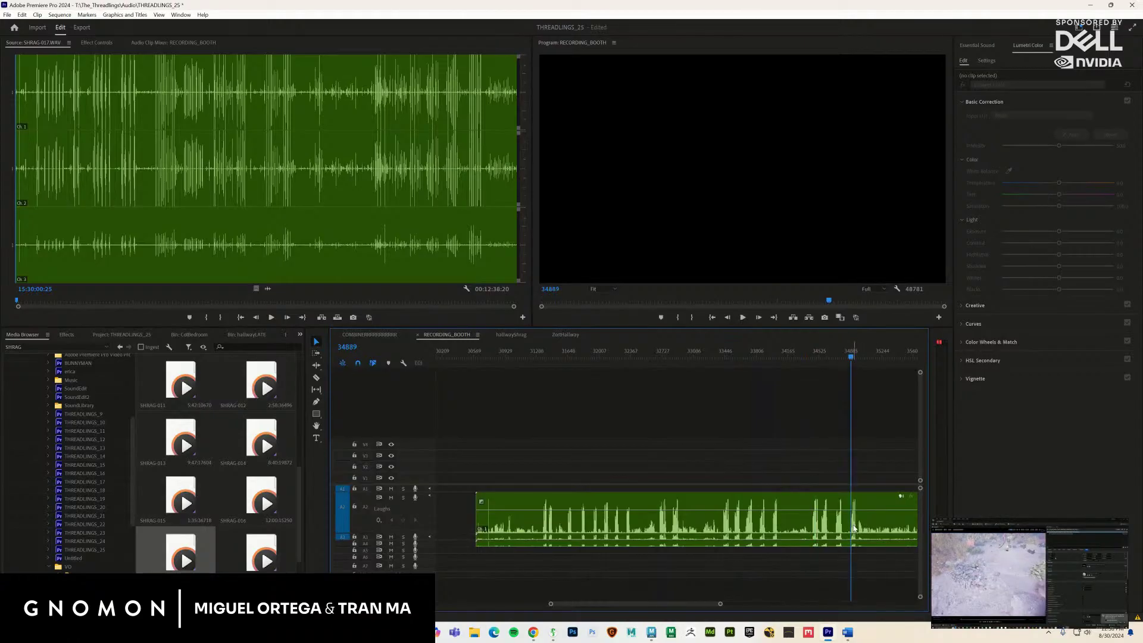
key(space)
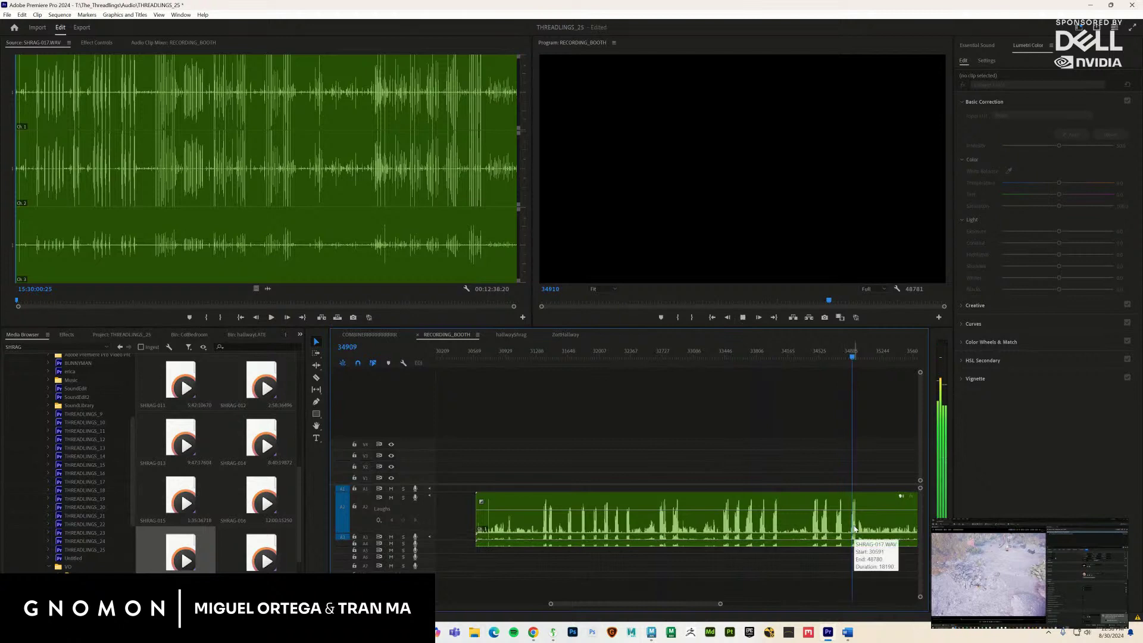
key(space)
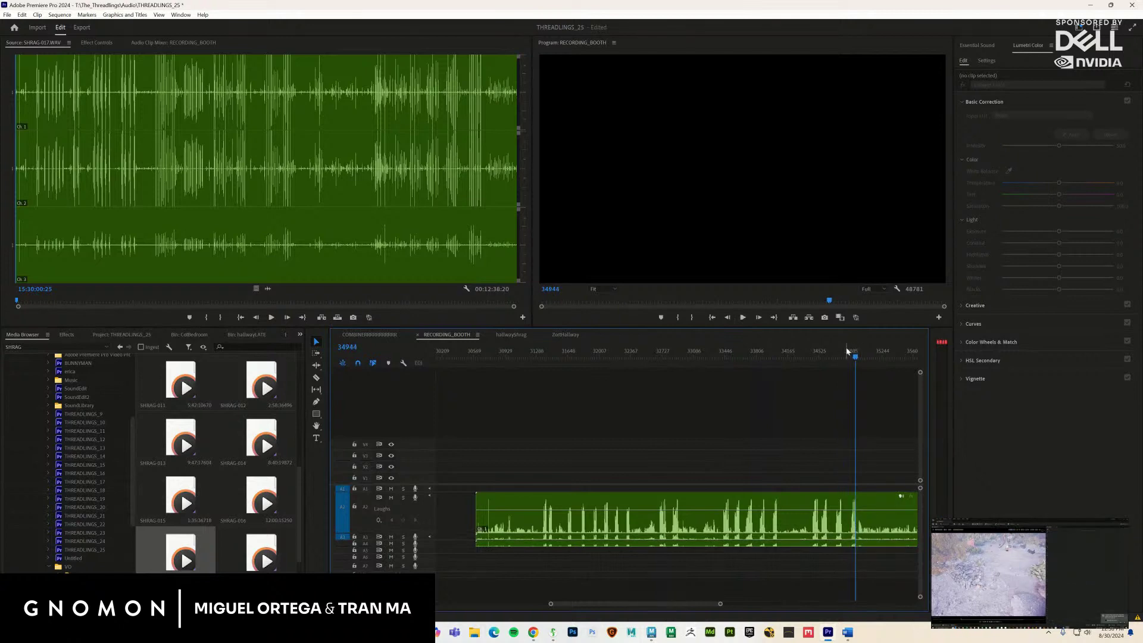
drag(857, 356, 860, 357)
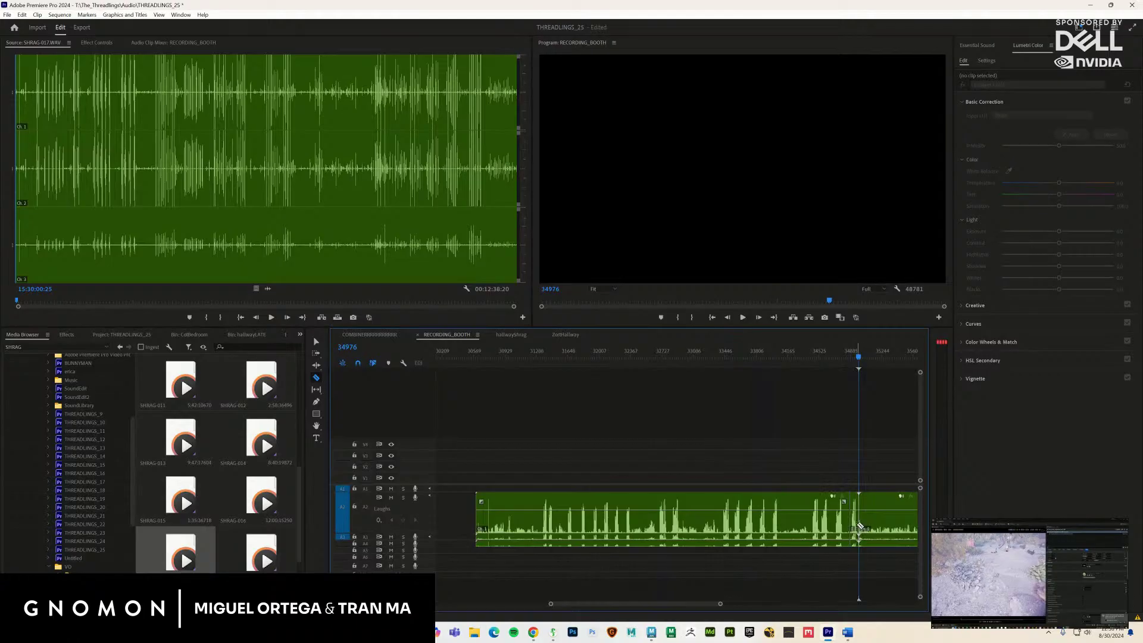
key(v)
click(855, 496)
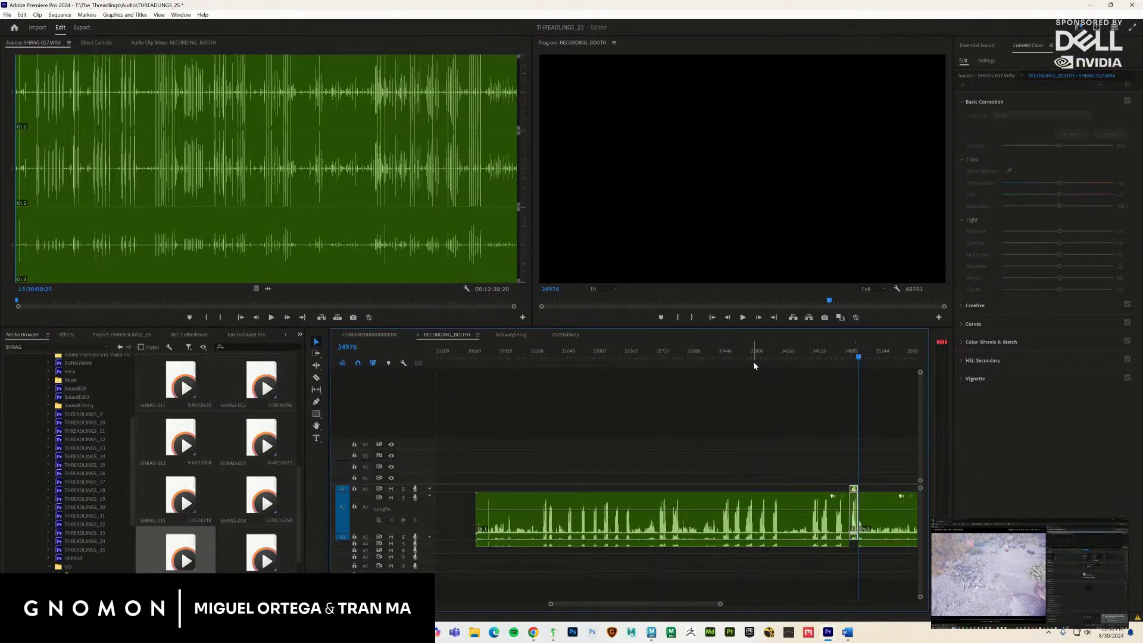
Audition the take near frame 32317, cut it out of the recording starting at frame 32307 and raise it one audio track.
drag(753, 362, 625, 373)
key(space)
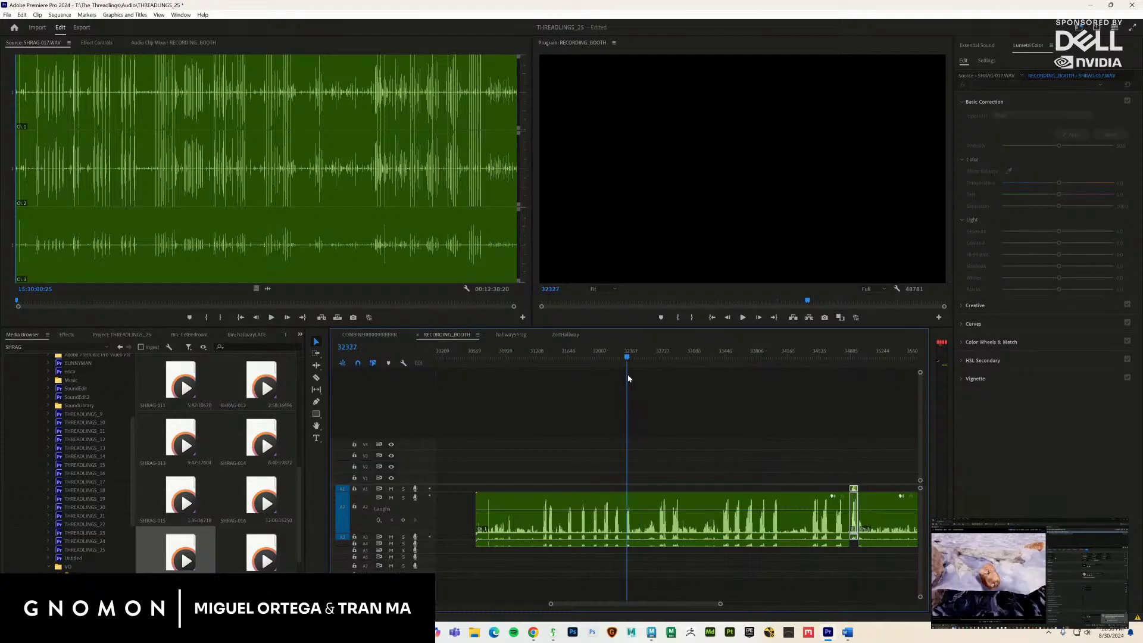
click(626, 359)
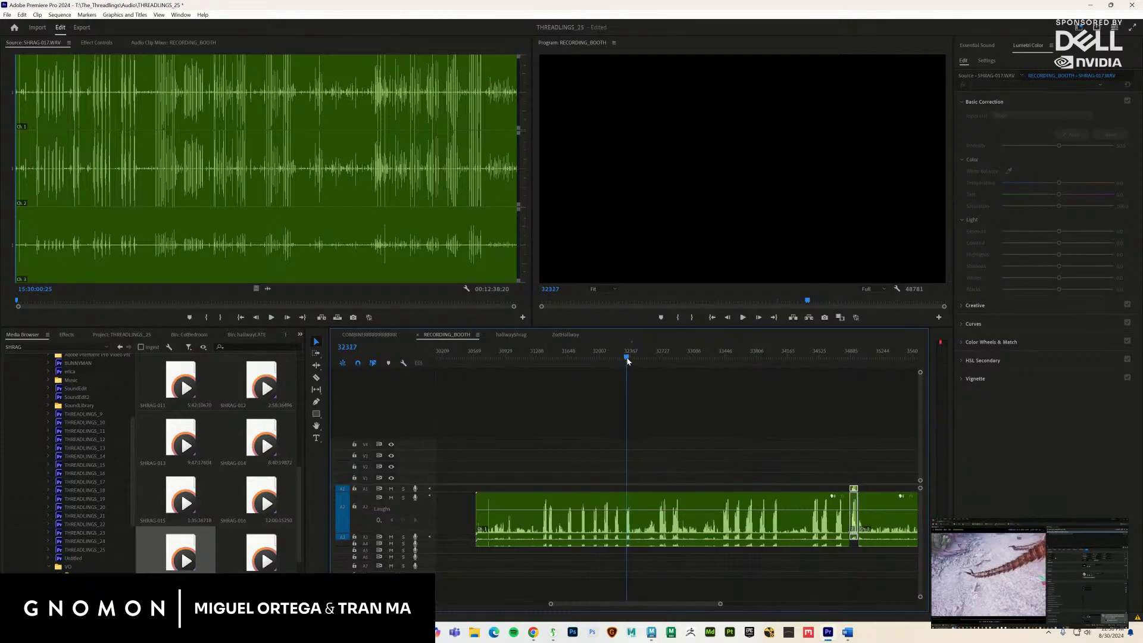
key(space)
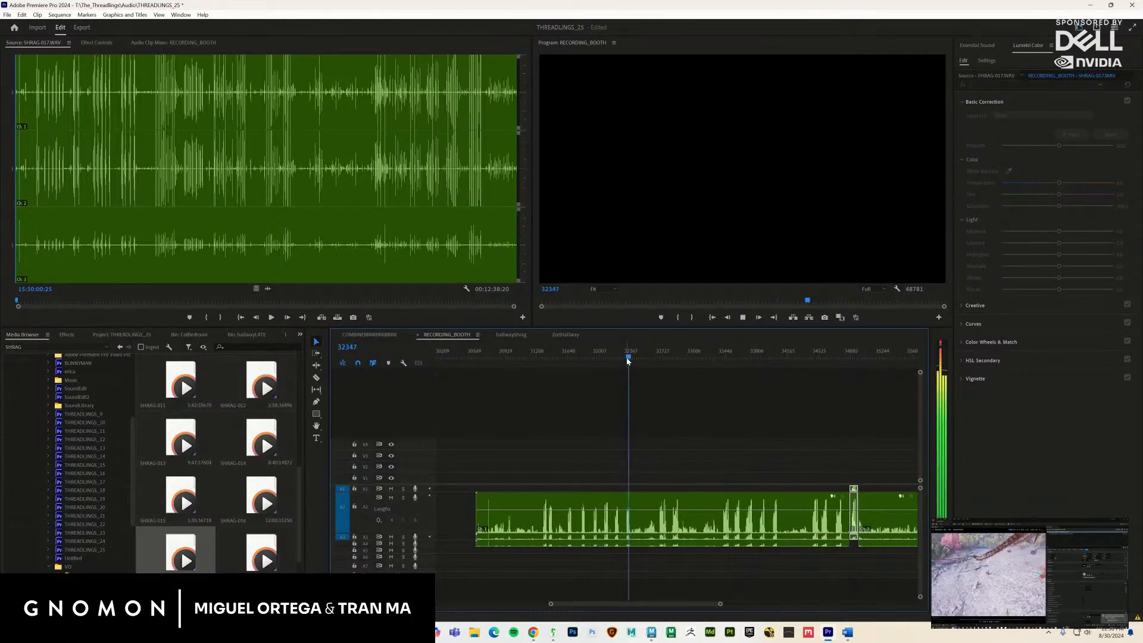
mouse_move(627, 357)
mouse_down()
mouse_move(602, 361)
mouse_move(626, 360)
mouse_up()
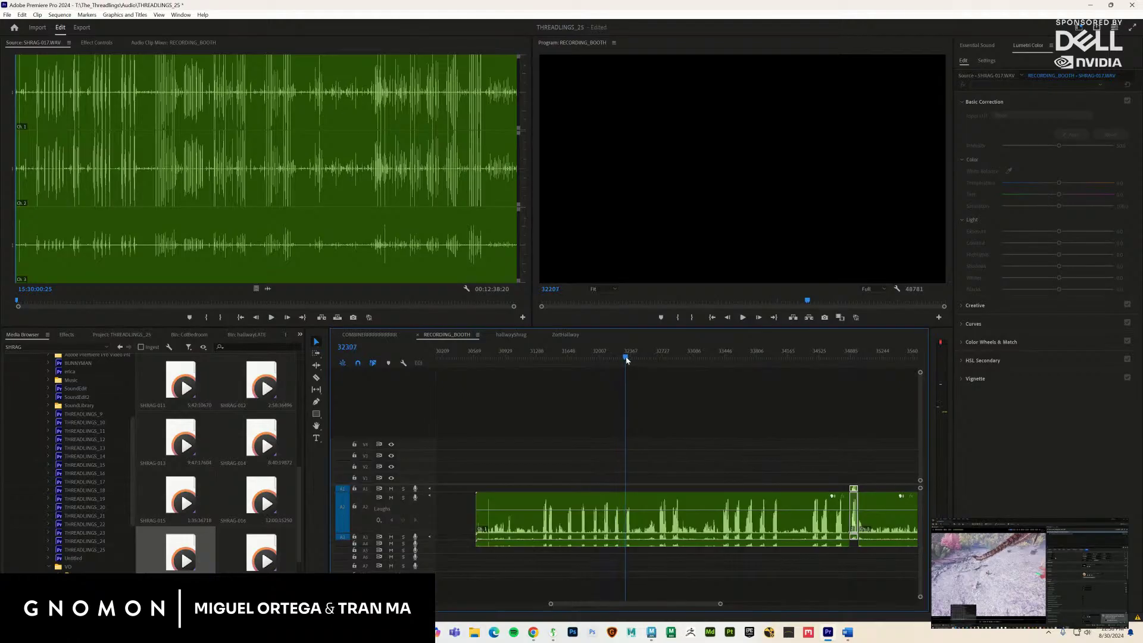
click(627, 494)
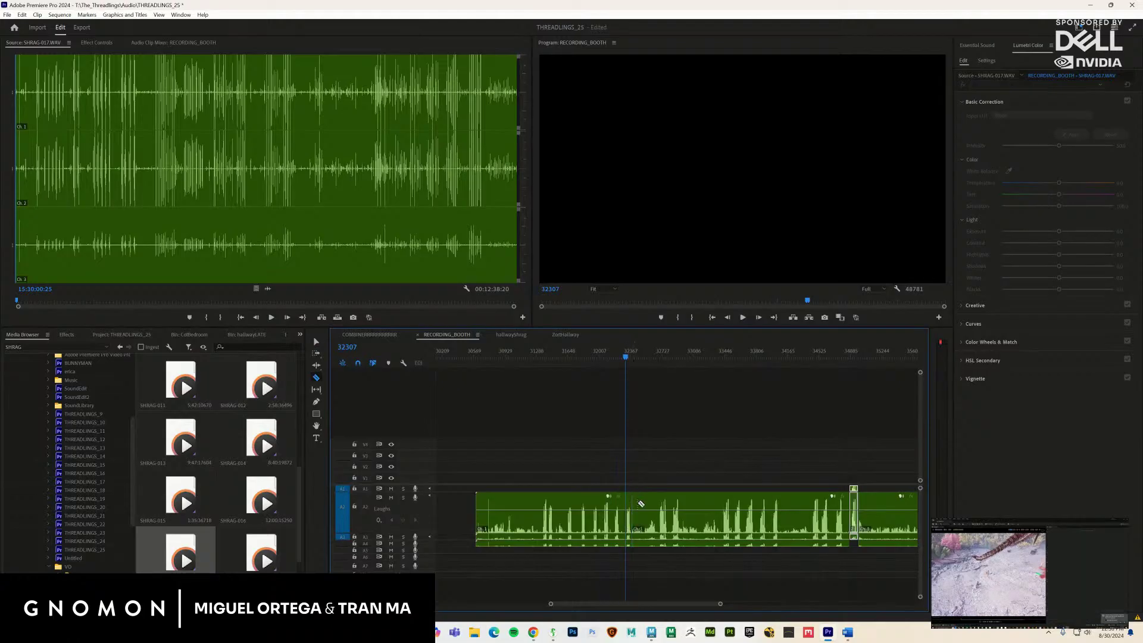
key(v)
drag(629, 494, 629, 493)
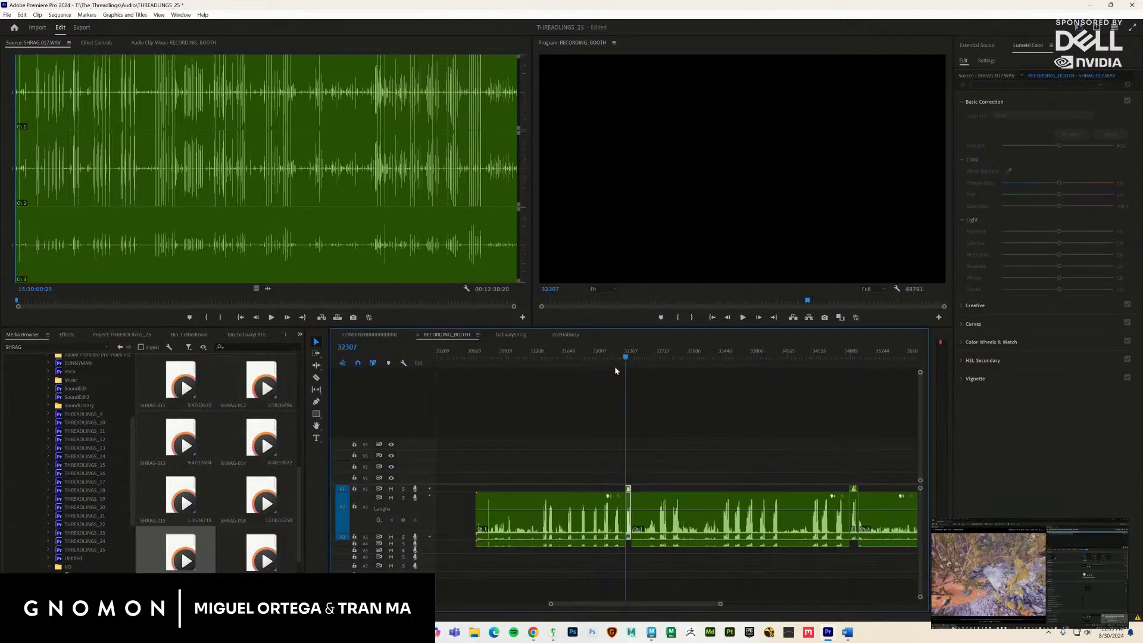
Listen to the recording before the first cut-out take, near frame 32174 and again around frame 31400.
click(597, 355)
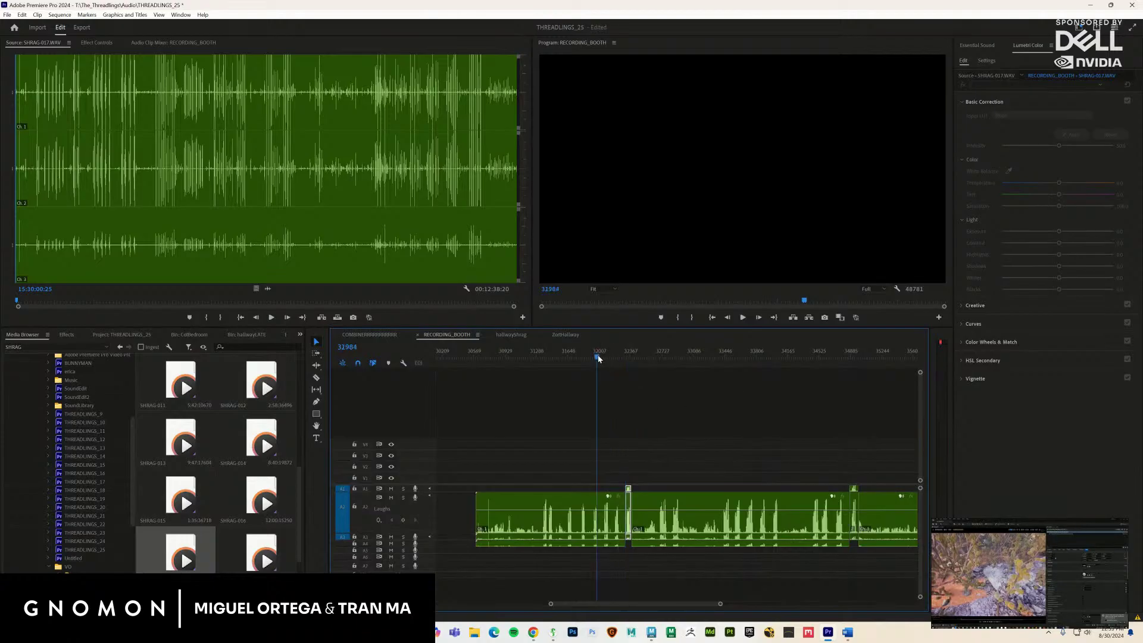
mouse_move(598, 357)
mouse_down()
mouse_move(581, 357)
mouse_move(614, 356)
mouse_up()
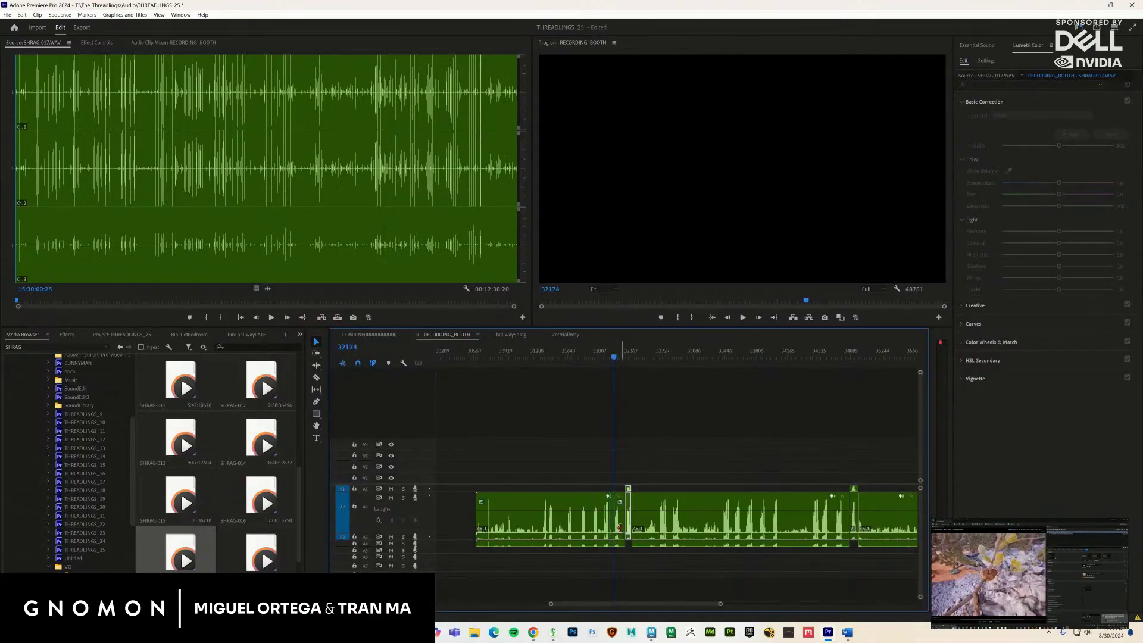
key(space)
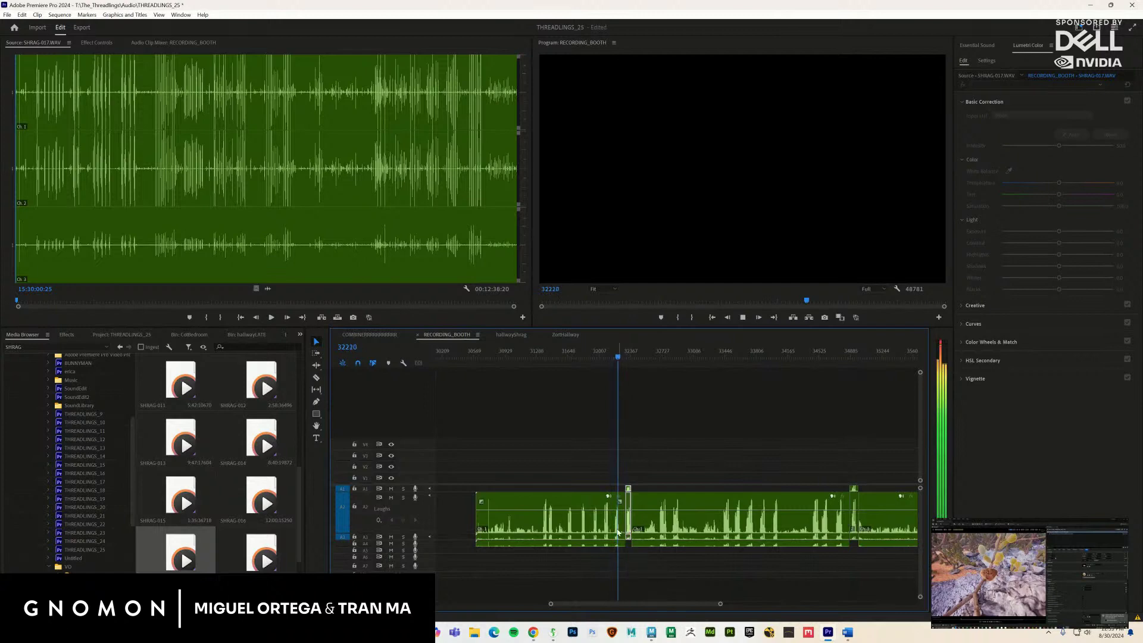
key(space)
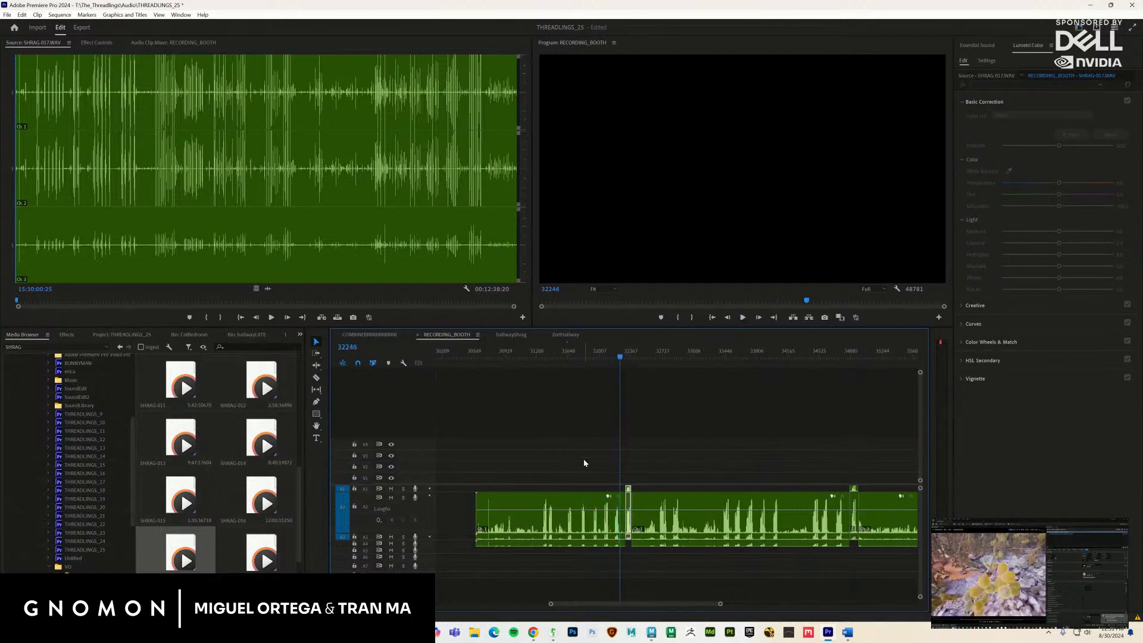
click(541, 358)
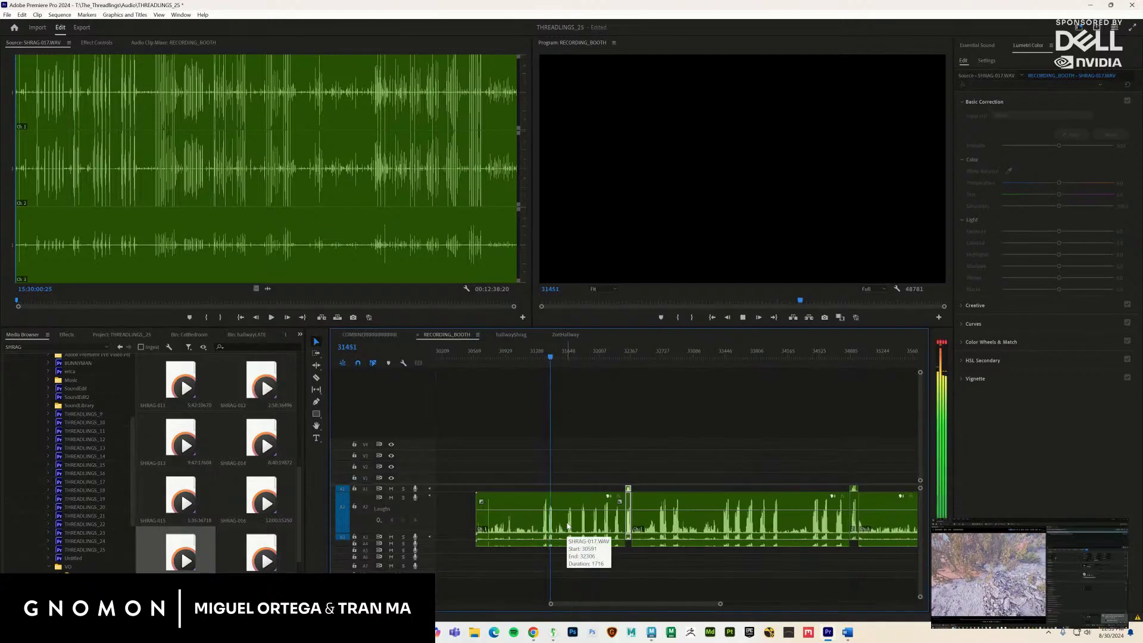
key(space)
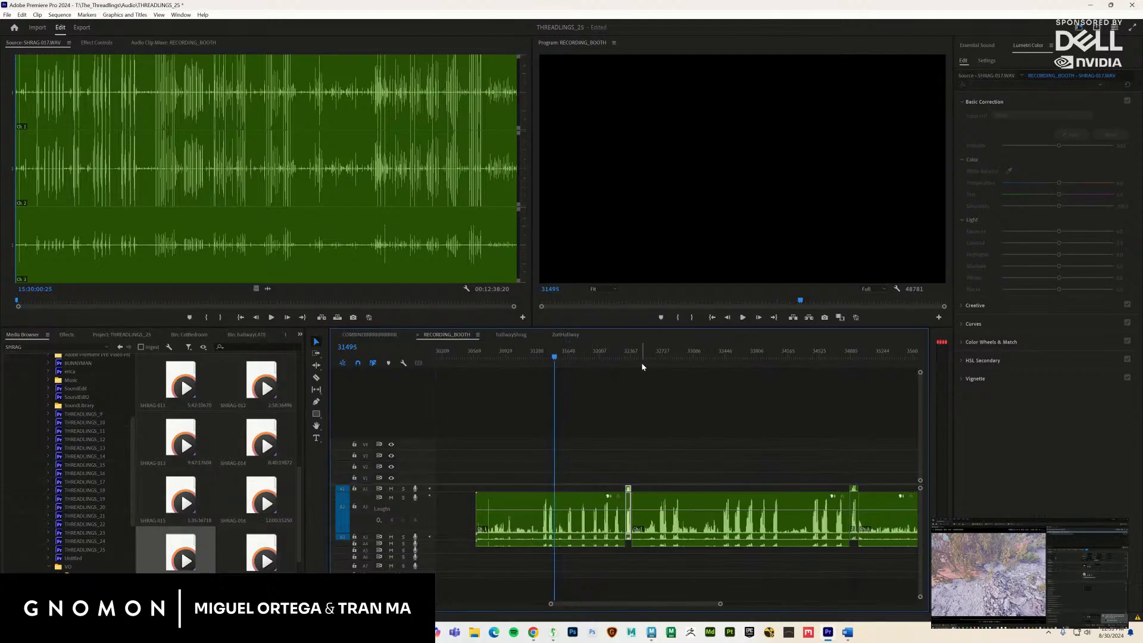
Play both cut-out takes, near frames 32307 and 34889, to compare how they sound.
click(626, 358)
key(space)
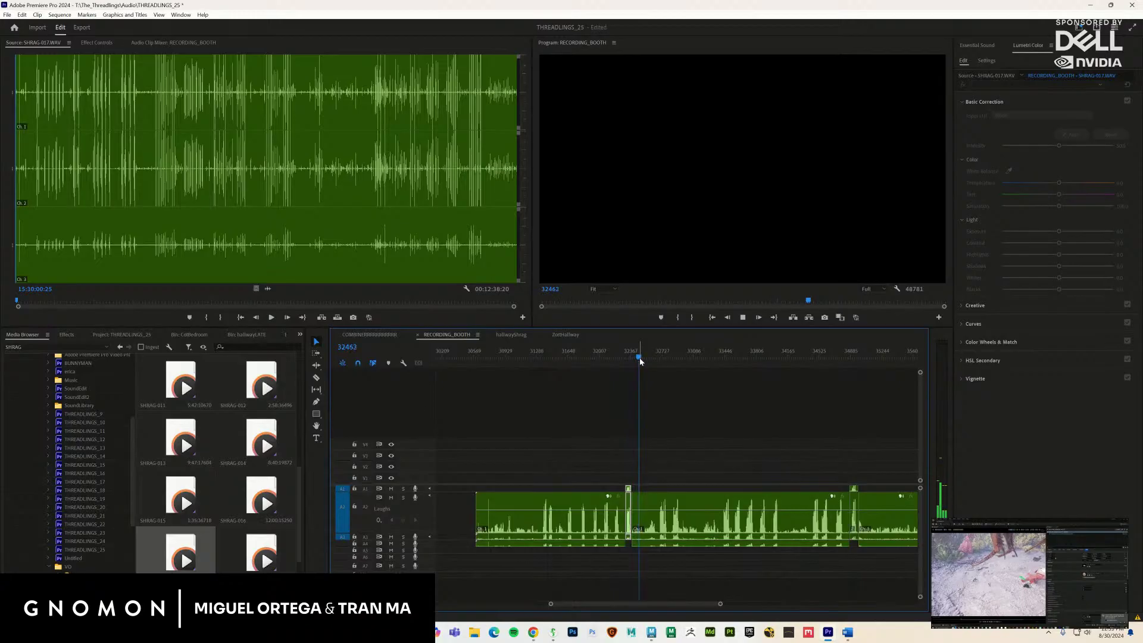
click(655, 359)
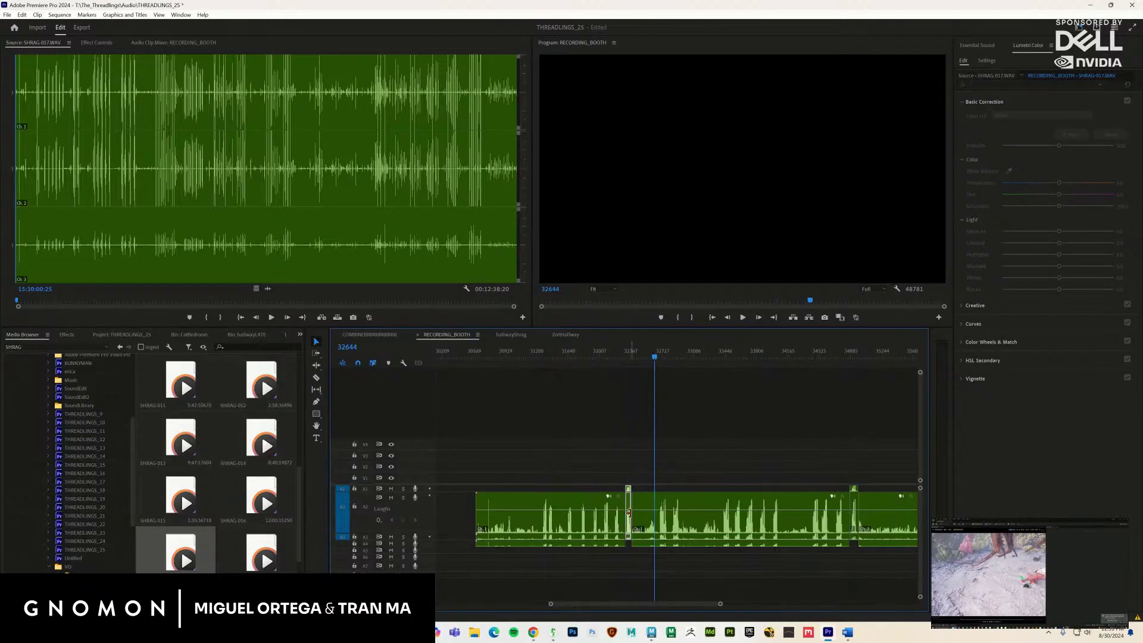
click(627, 356)
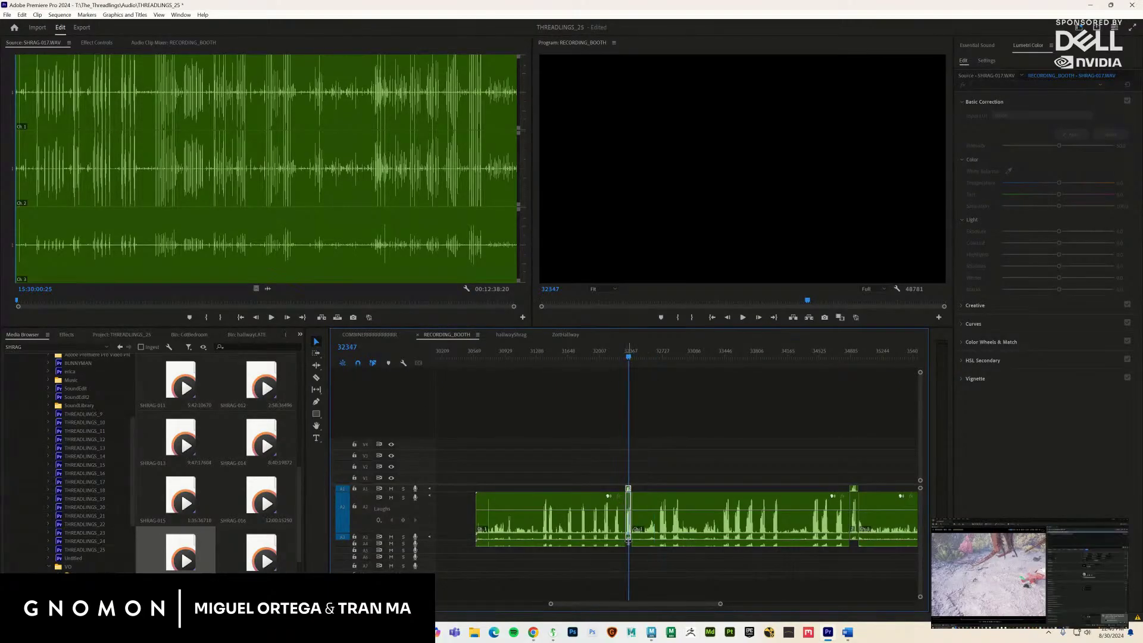
key(space)
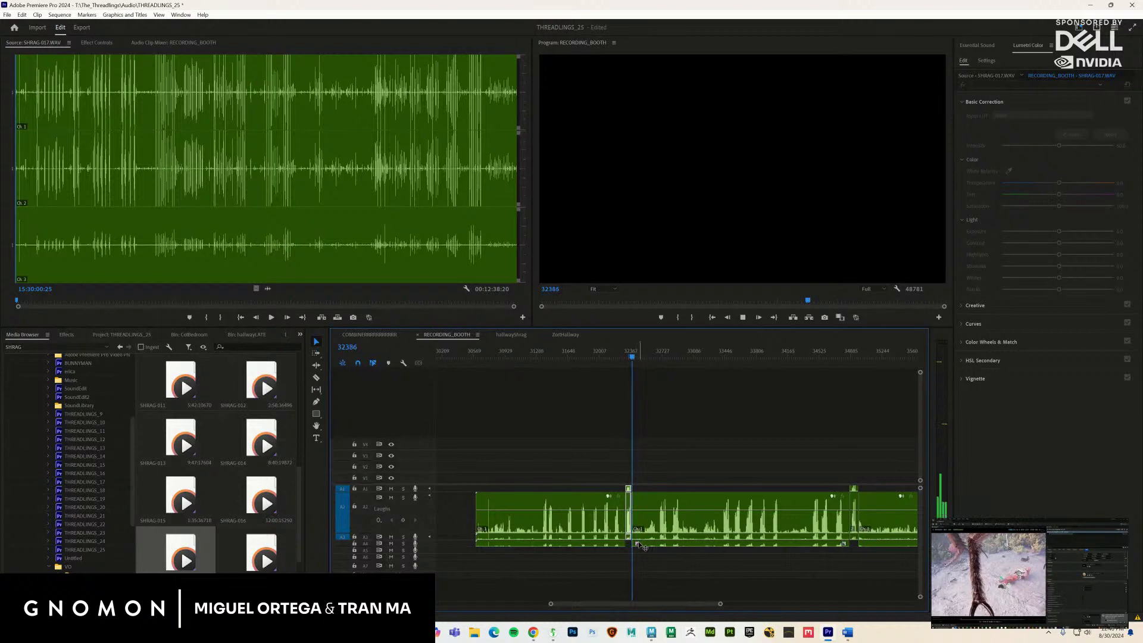
key(space)
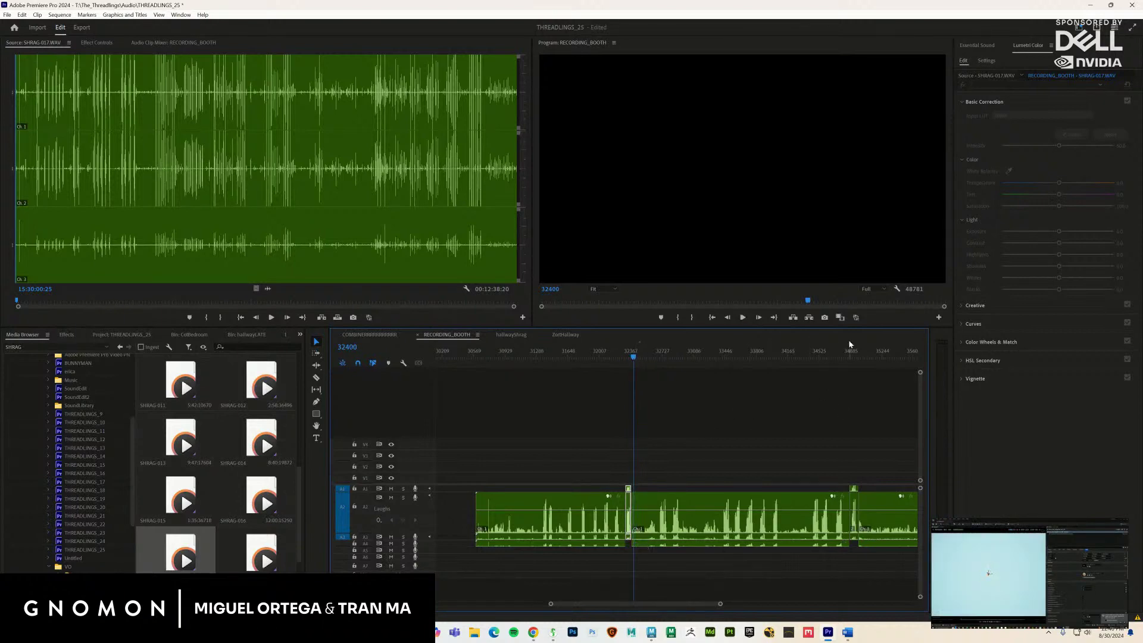
click(844, 356)
key(space)
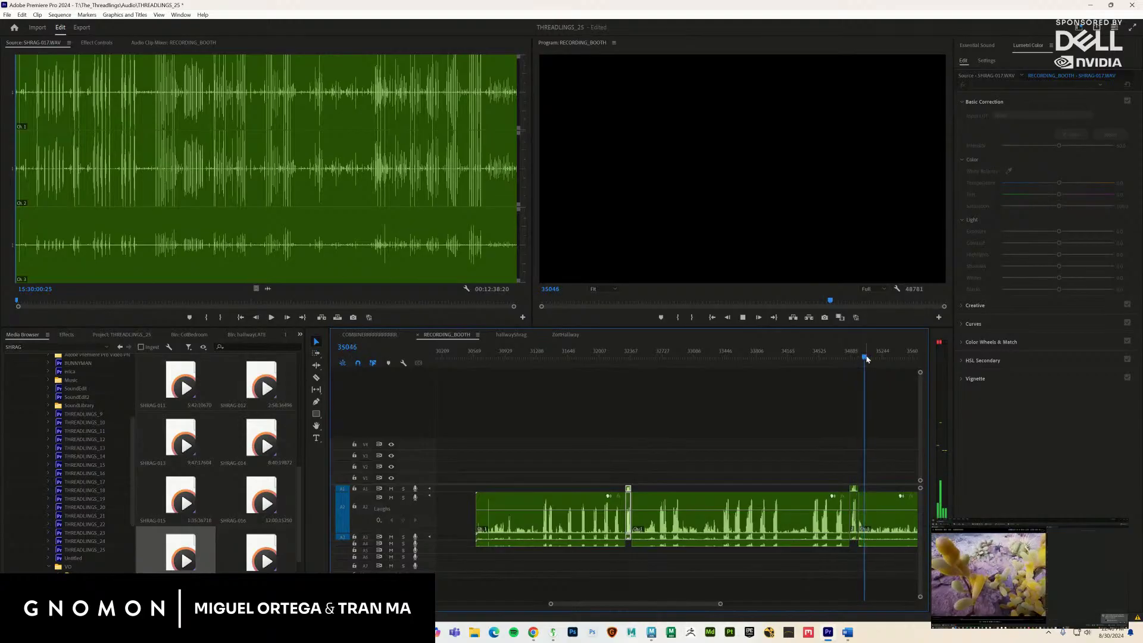
key(space)
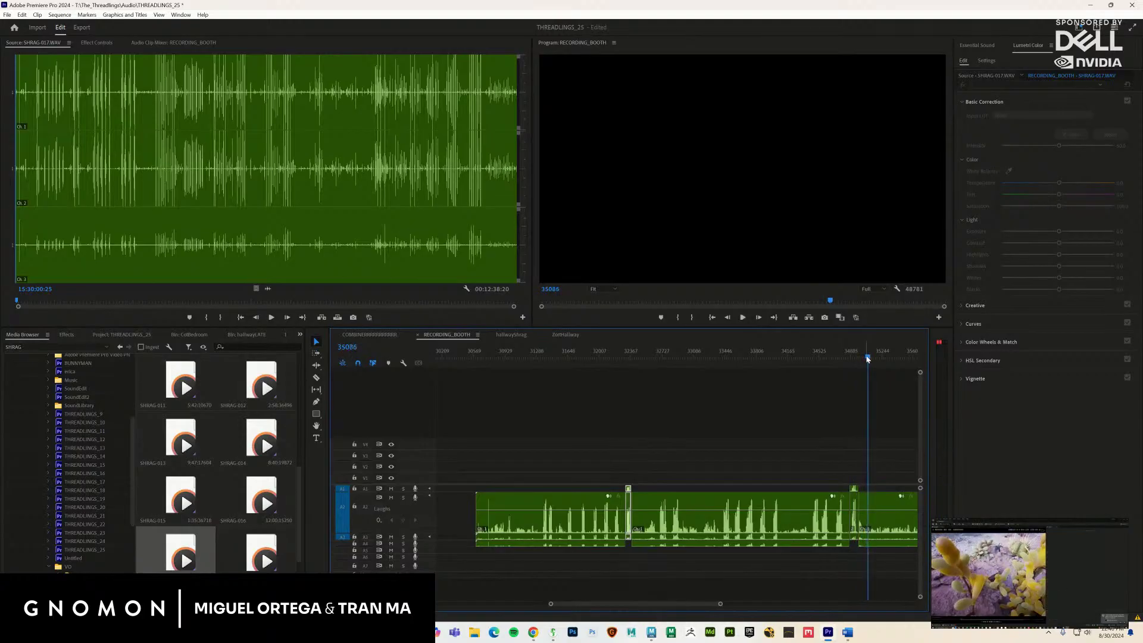
drag(868, 358, 760, 363)
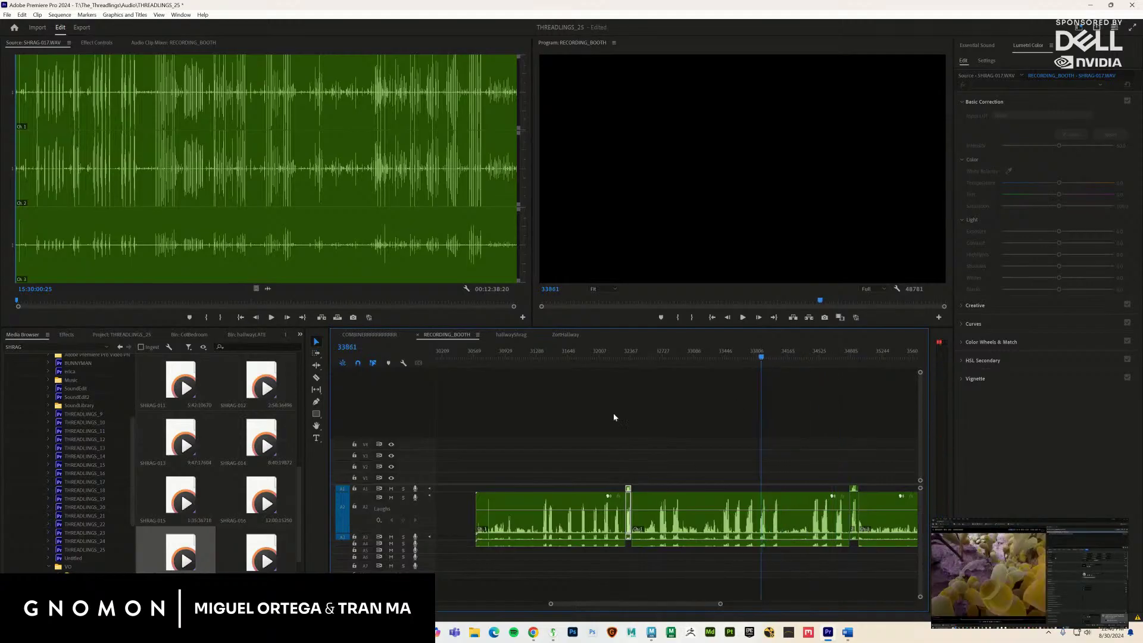
Delete the three leftover pieces of the recording around the two cut-out takes.
click(584, 527)
key(Delete)
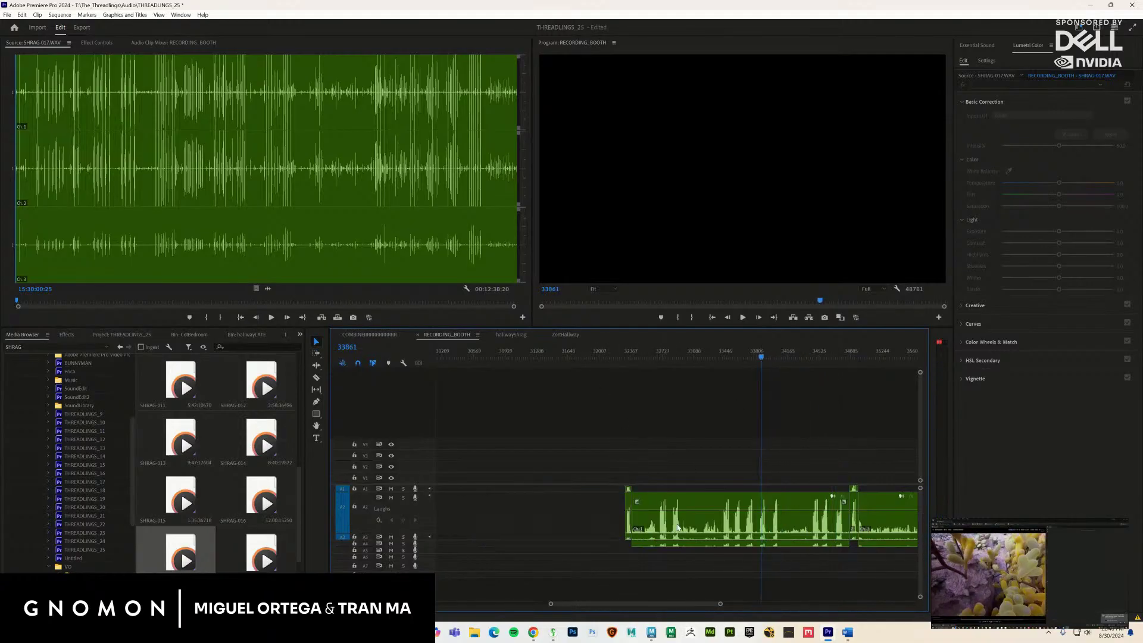
click(749, 529)
key(Delete)
click(885, 533)
key(Delete)
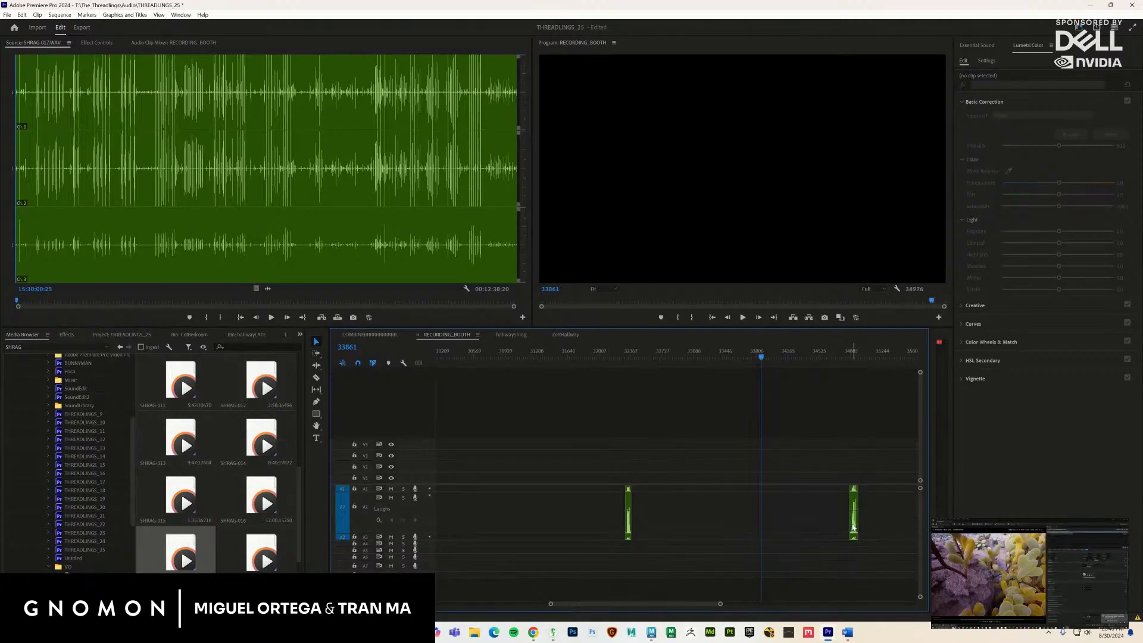
Move the later take close behind the first one and play both in turn.
drag(853, 528, 649, 528)
click(624, 357)
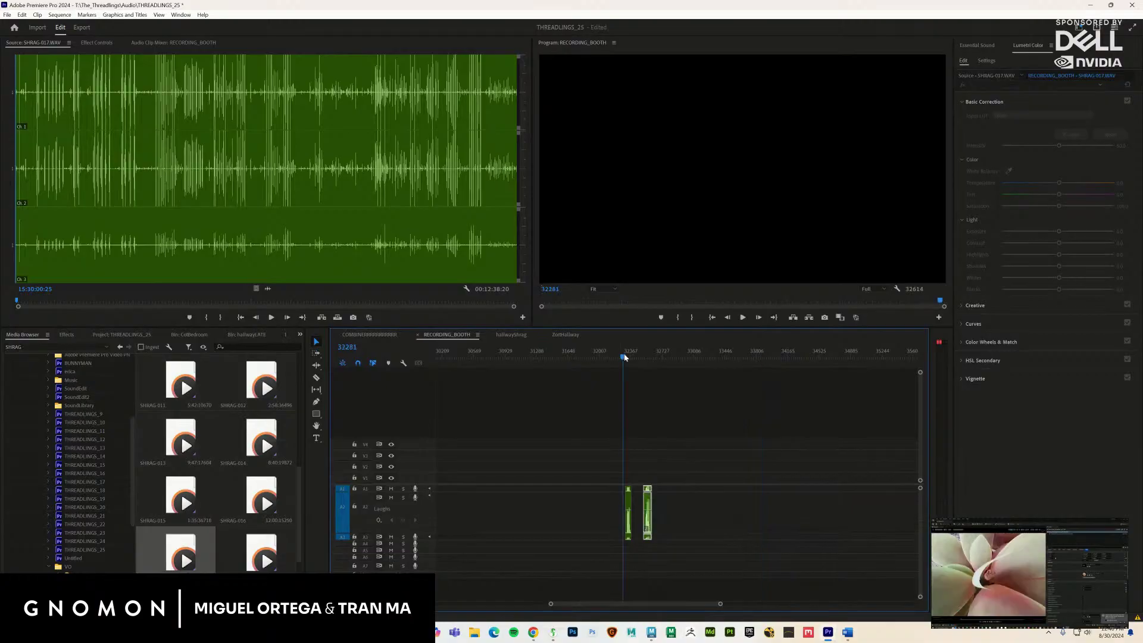
drag(623, 357, 627, 357)
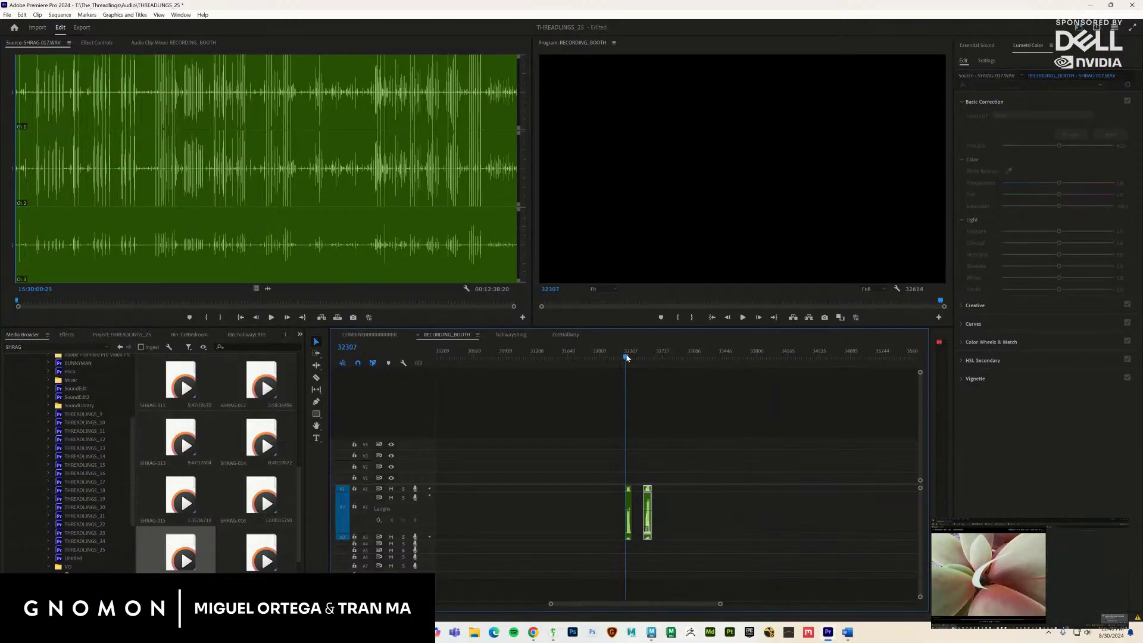
key(space)
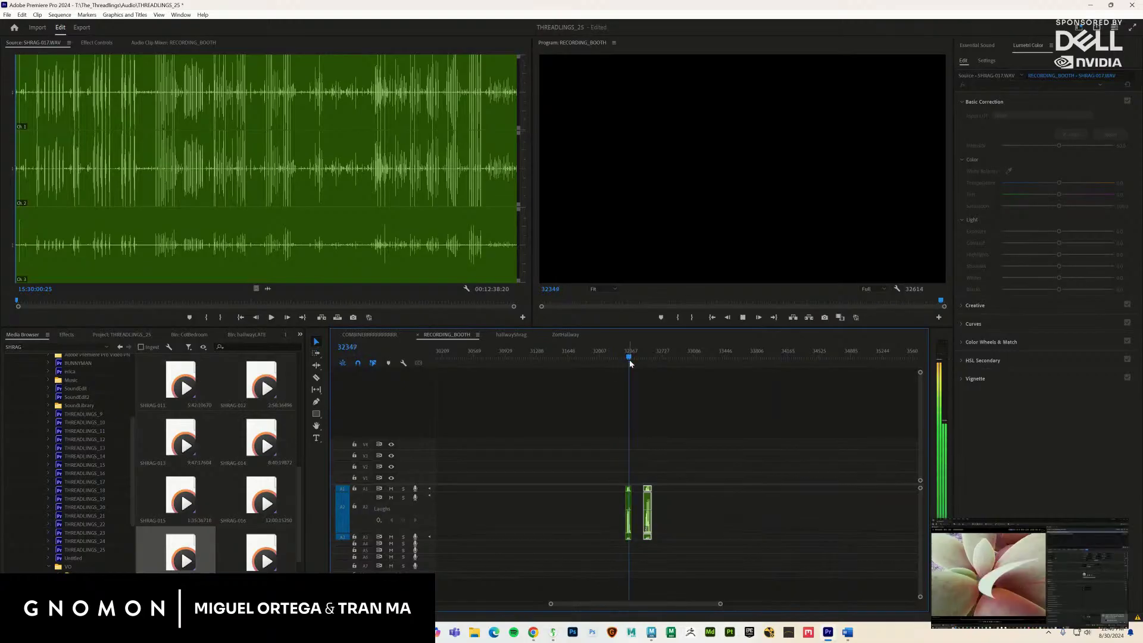
click(645, 359)
key(space)
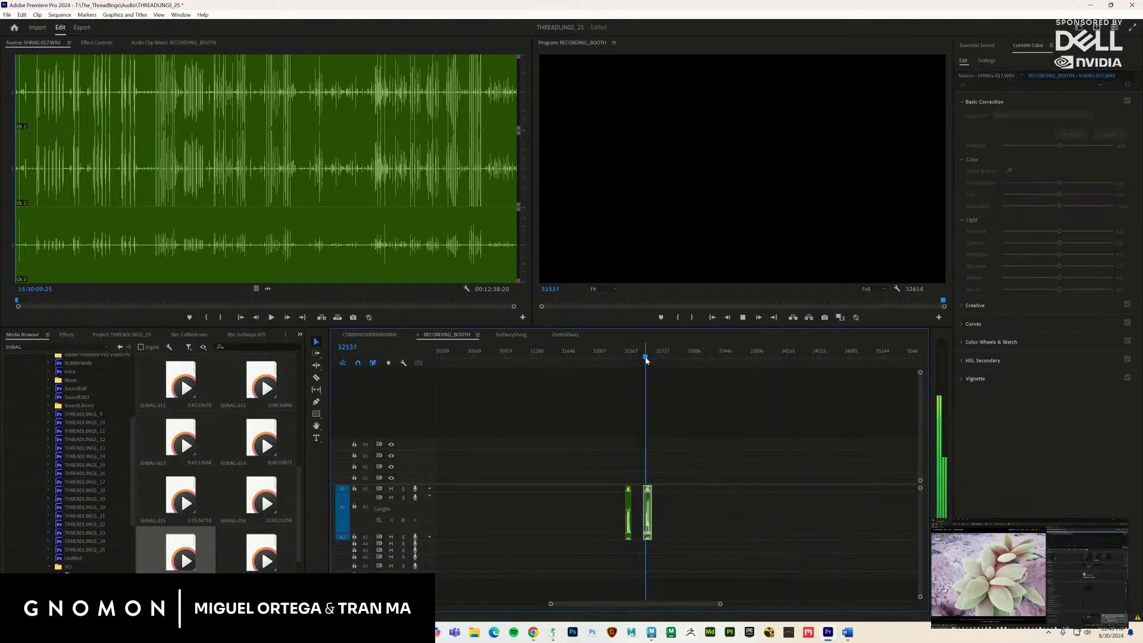
key(space)
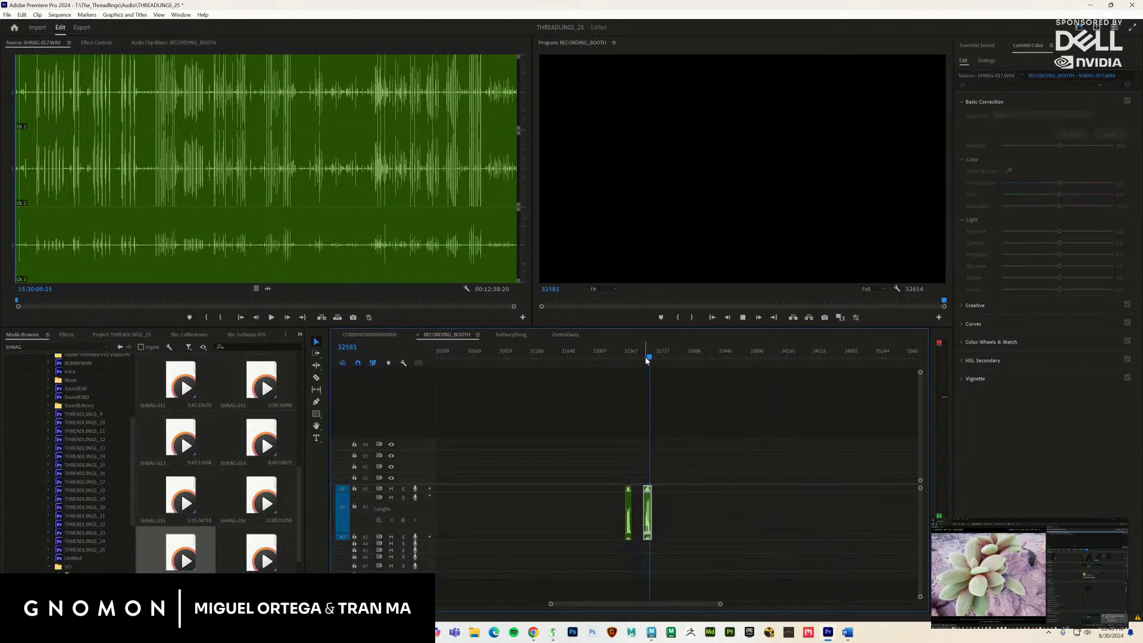
Replay the first take and delete the second one from the timeline.
click(627, 360)
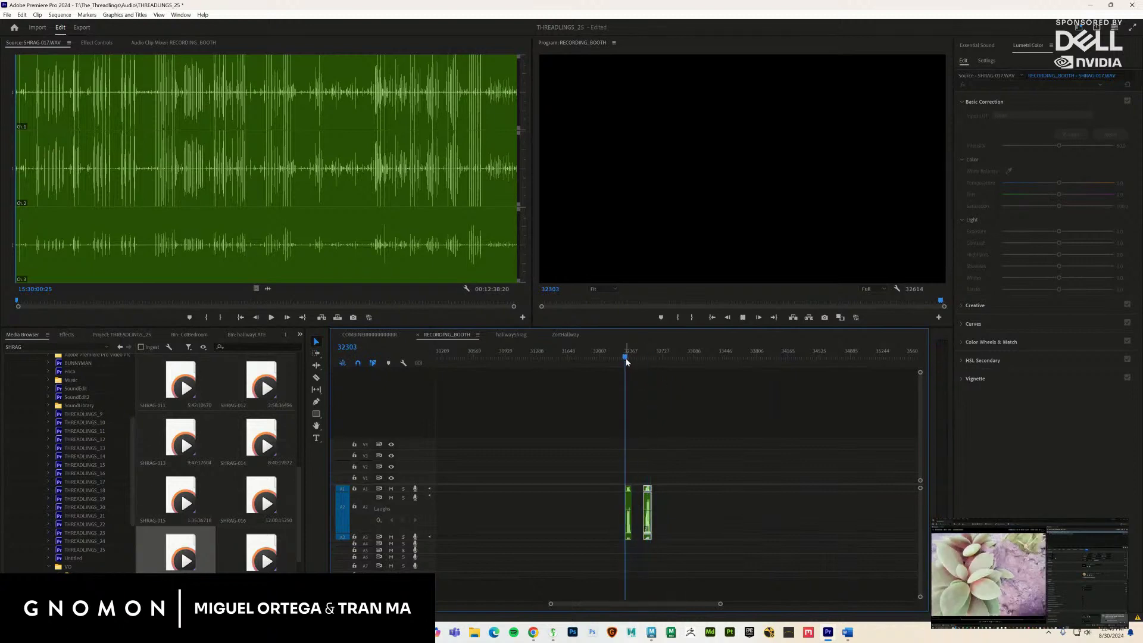
key(space)
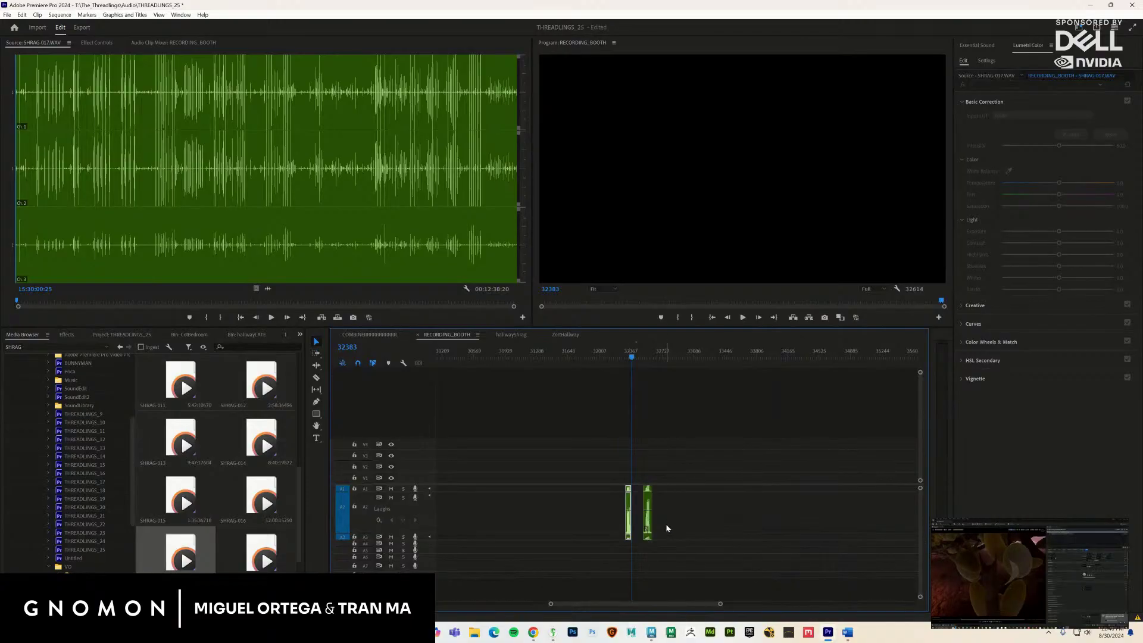
drag(669, 517, 651, 534)
key(Delete)
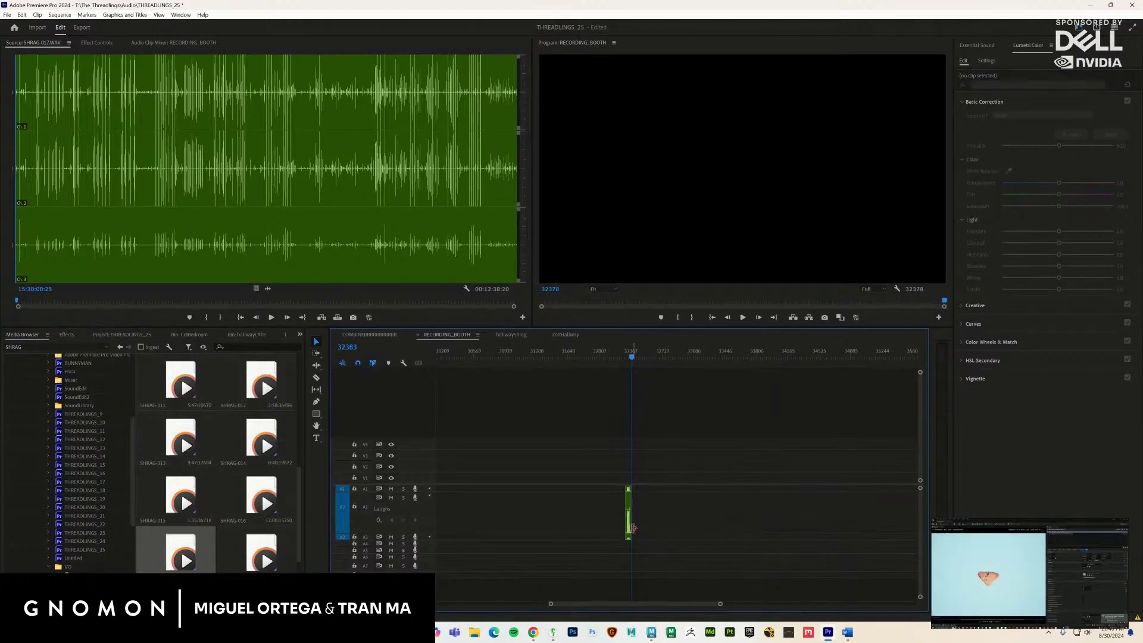
Shift all the earlier clips later to free the start of the sequence, and place the picked take at frame 0.
click(629, 531)
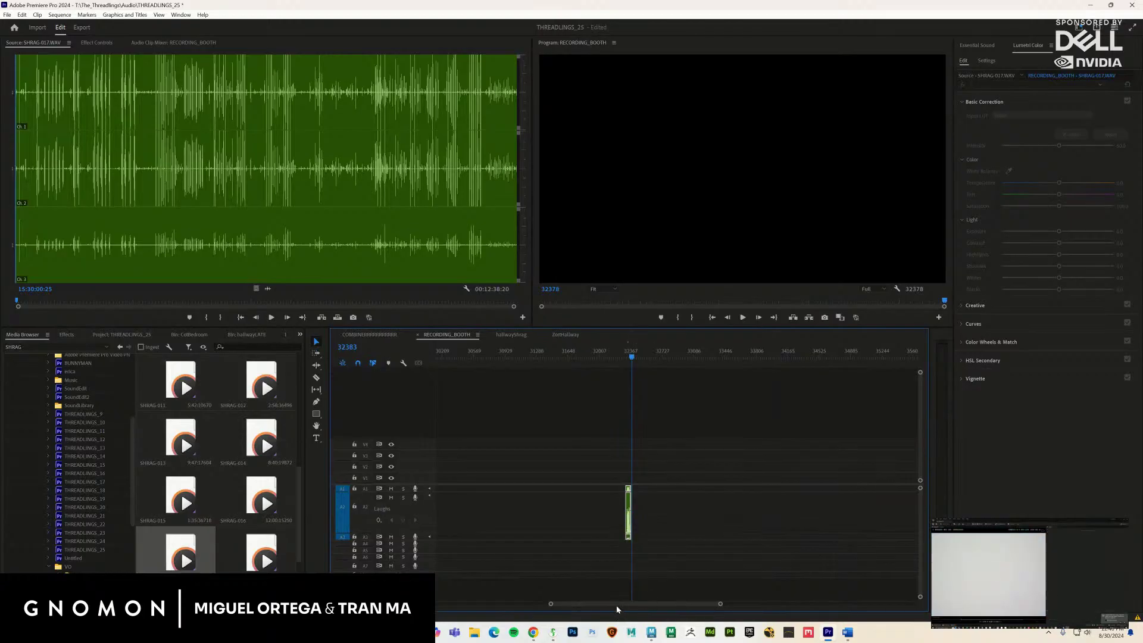
drag(617, 608, 404, 606)
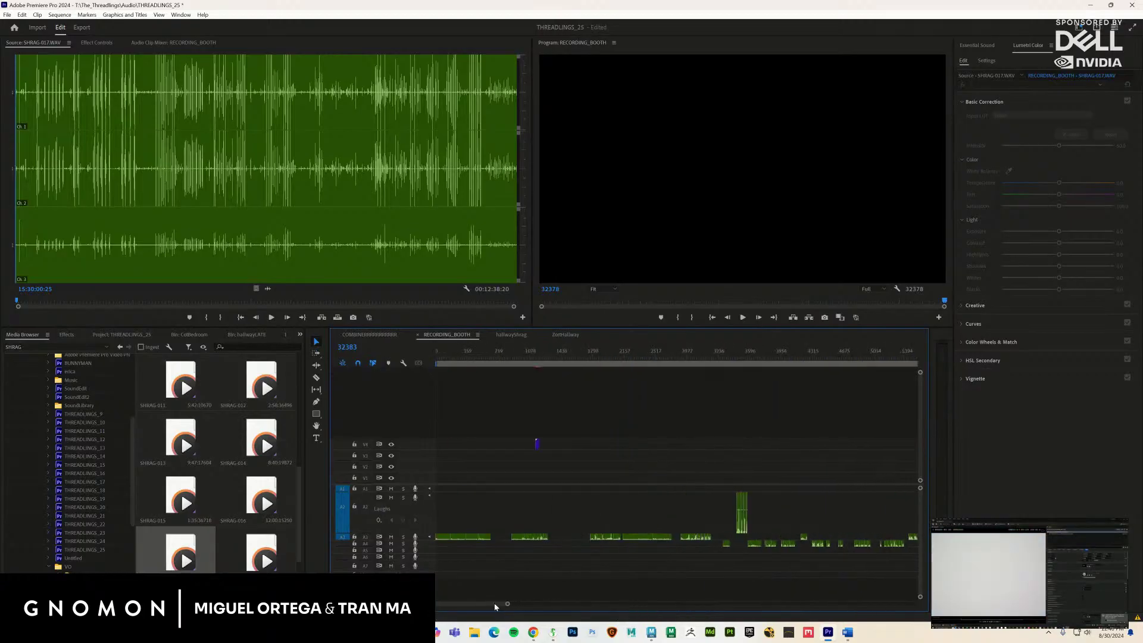
drag(507, 605, 807, 602)
drag(712, 572, 434, 475)
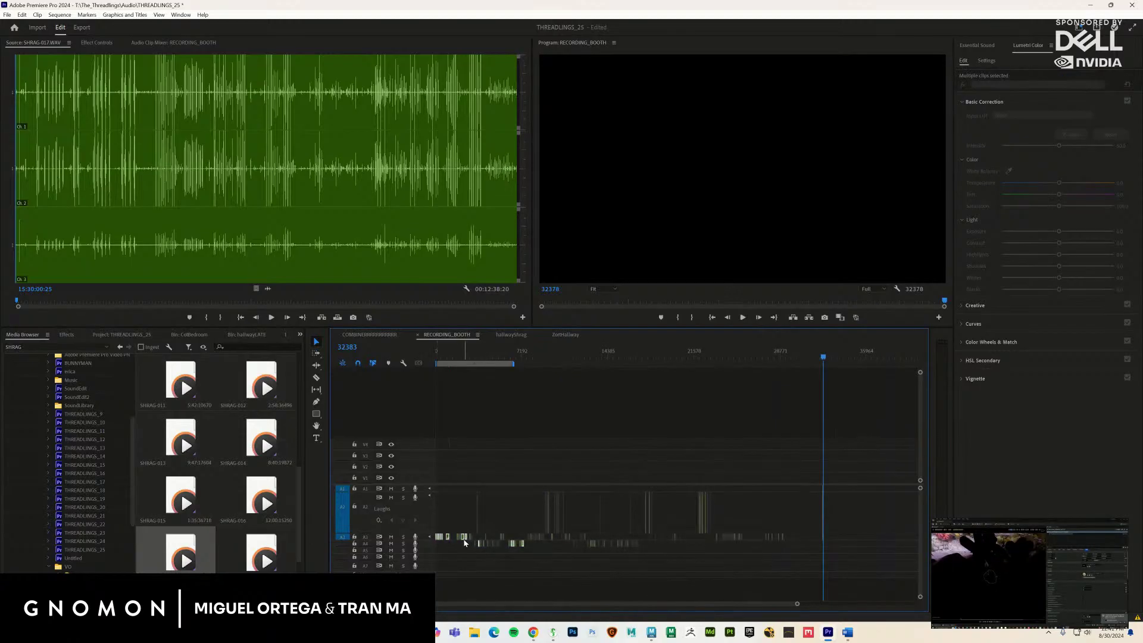
drag(465, 538, 502, 539)
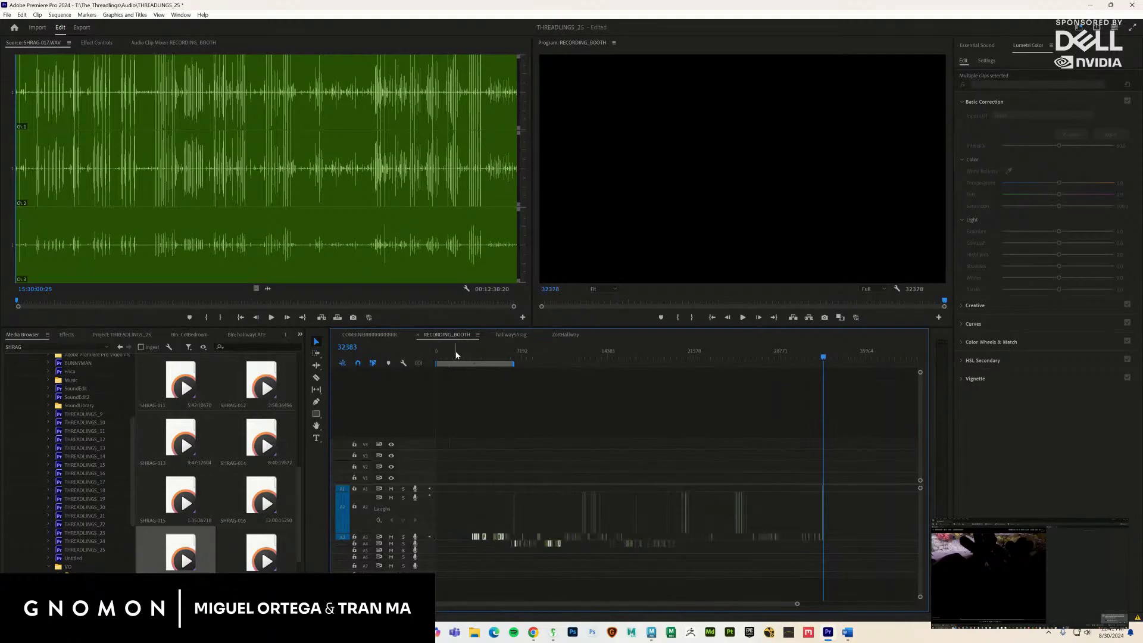
key(Home)
drag(433, 373, 437, 376)
click(676, 555)
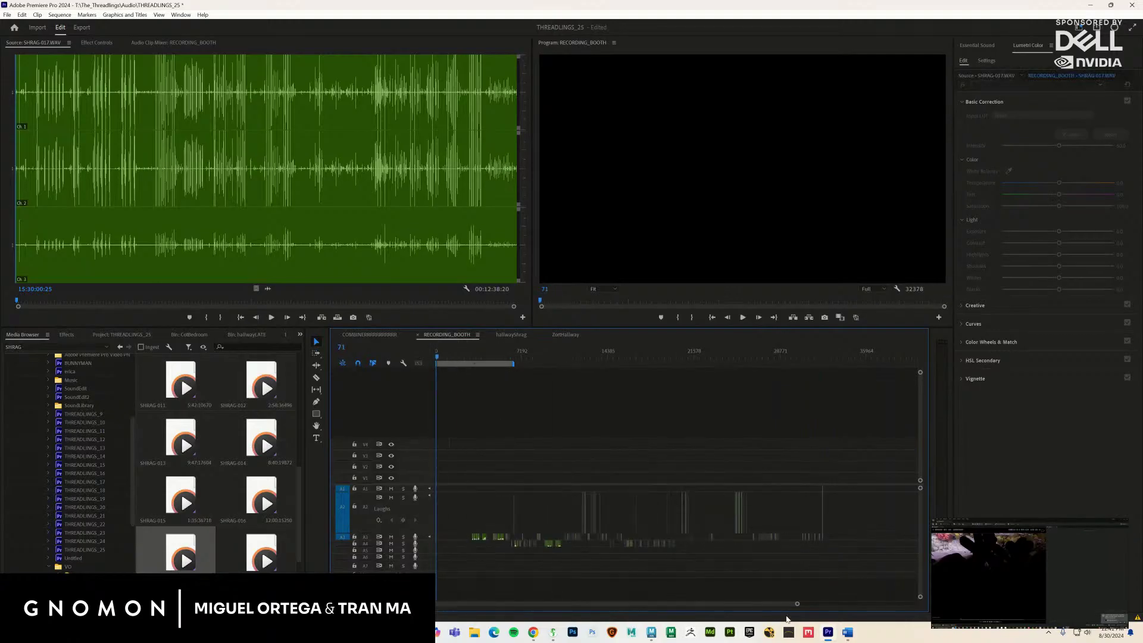
Play the picked take at the start of the sequence twice to find where its sound begins.
drag(797, 606, 588, 606)
mouse_move(450, 361)
mouse_down()
mouse_move(433, 361)
mouse_move(453, 364)
mouse_up()
key(space)
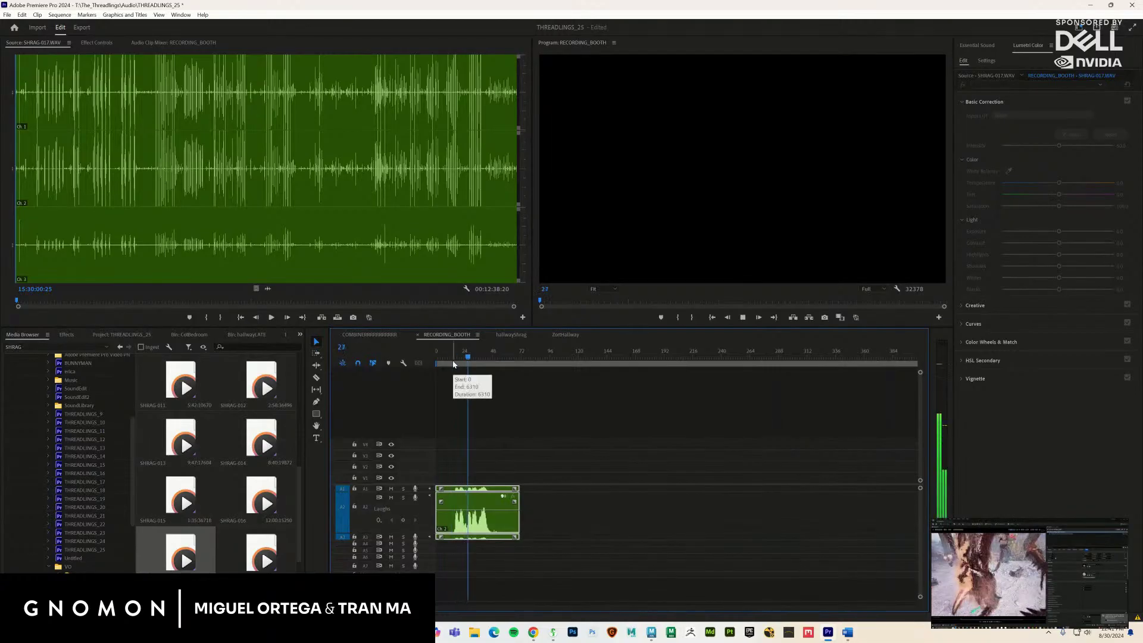
click(451, 363)
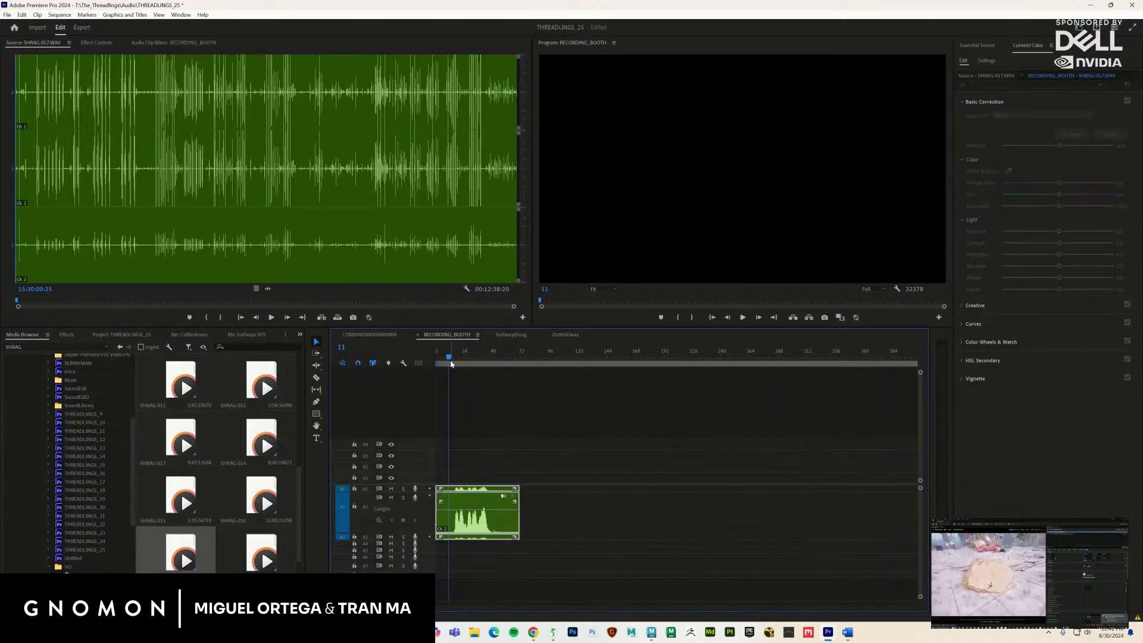
key(space)
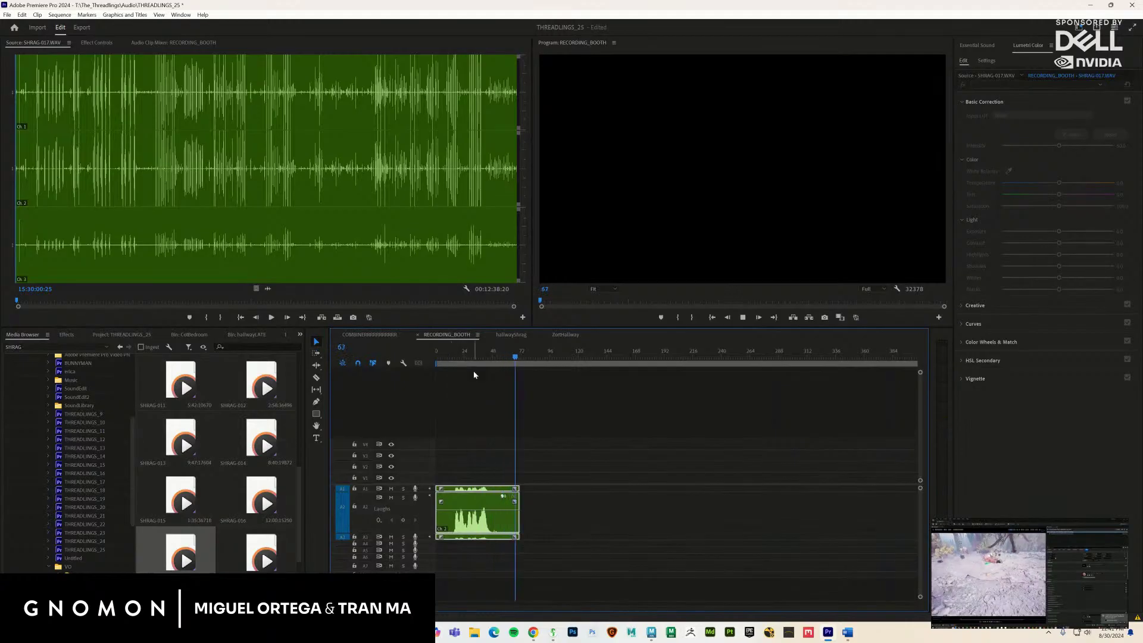
Trim about 12 frames of silence off the take's beginning, align it with the sequence start and play it.
key(c)
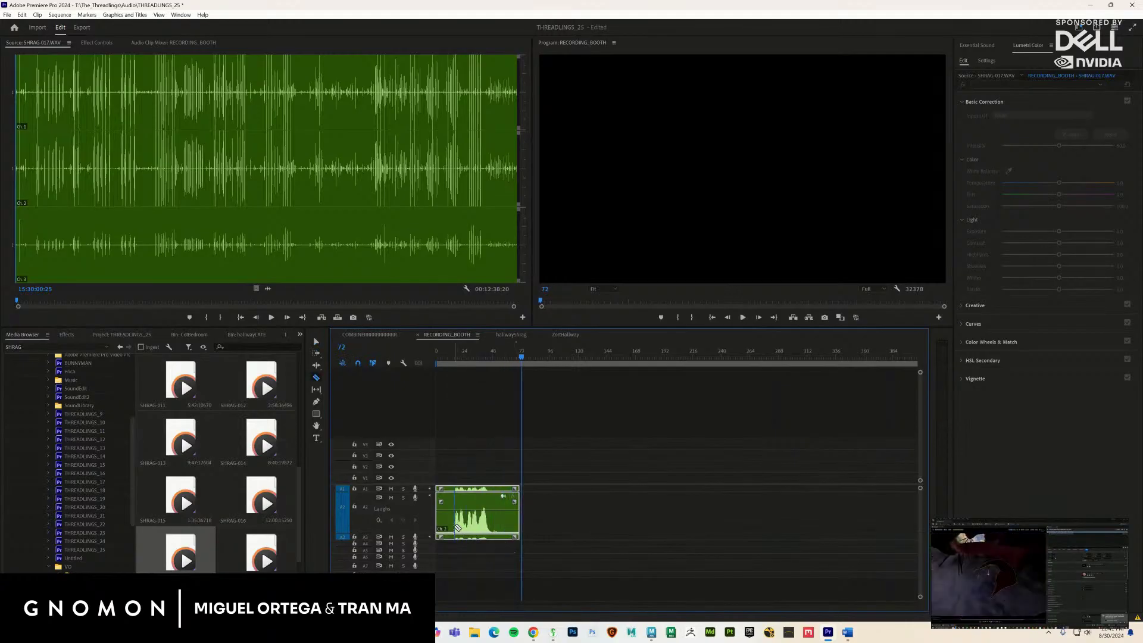
click(450, 526)
key(v)
drag(475, 528, 460, 530)
drag(446, 358, 427, 357)
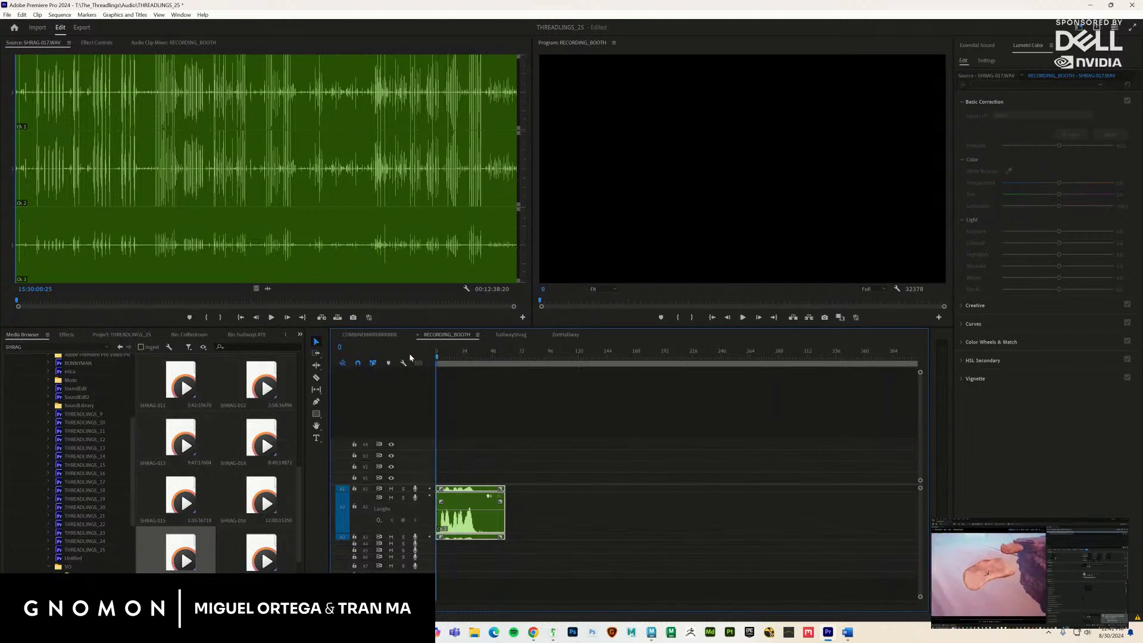
key(space)
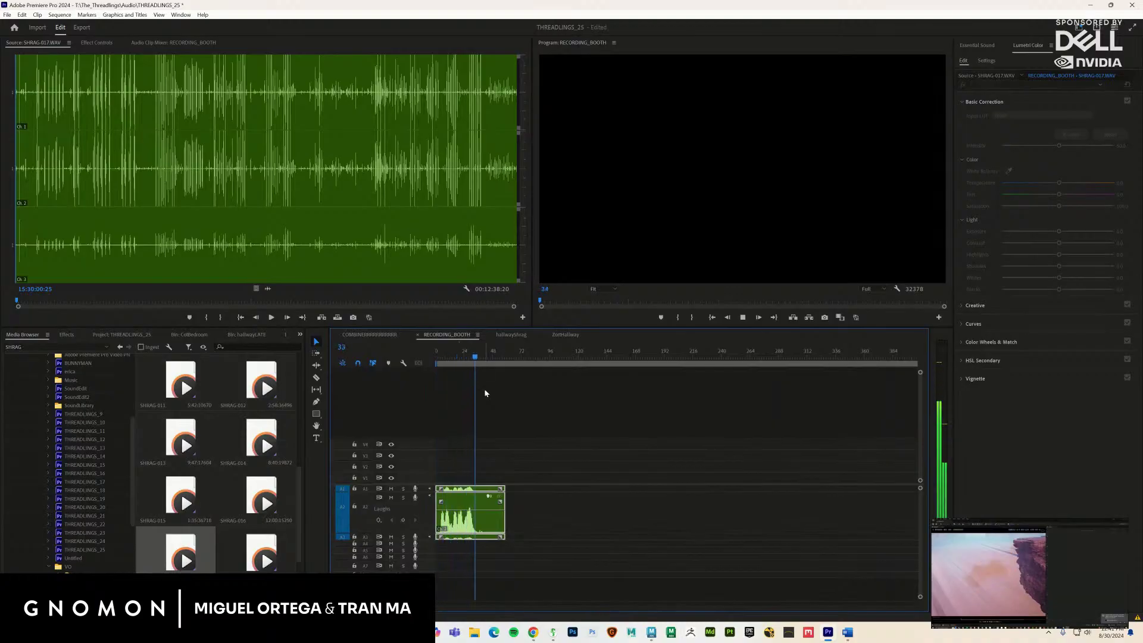
Shorten the work area so it ends just past the trimmed take, about frame 60, and play the take from the start.
key(space)
drag(497, 357, 633, 359)
click(539, 367)
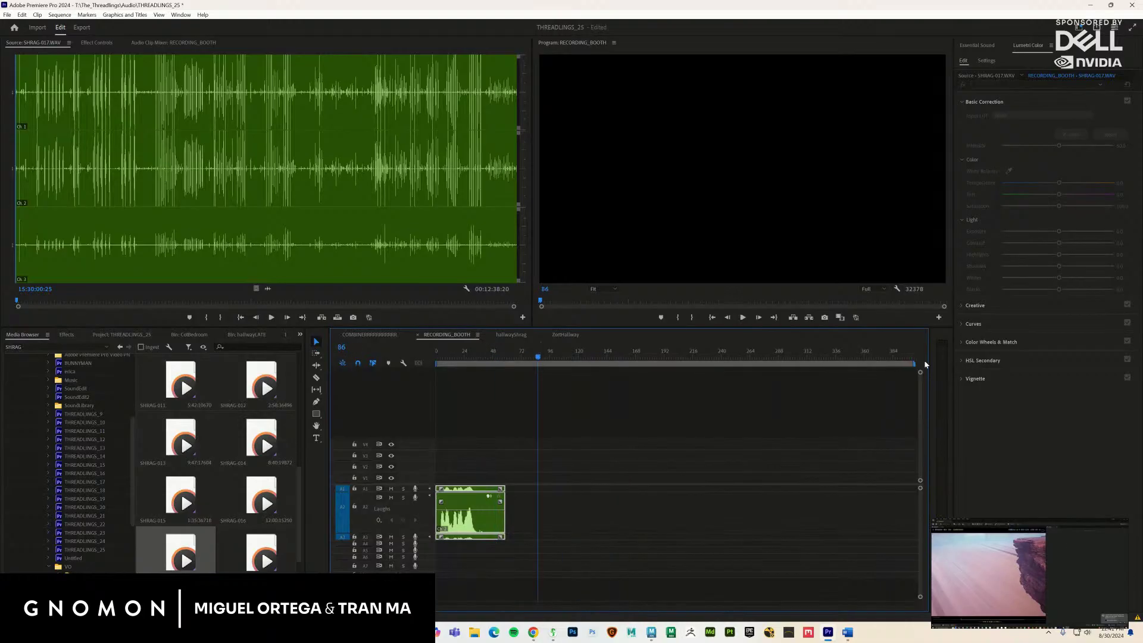
drag(856, 364, 563, 396)
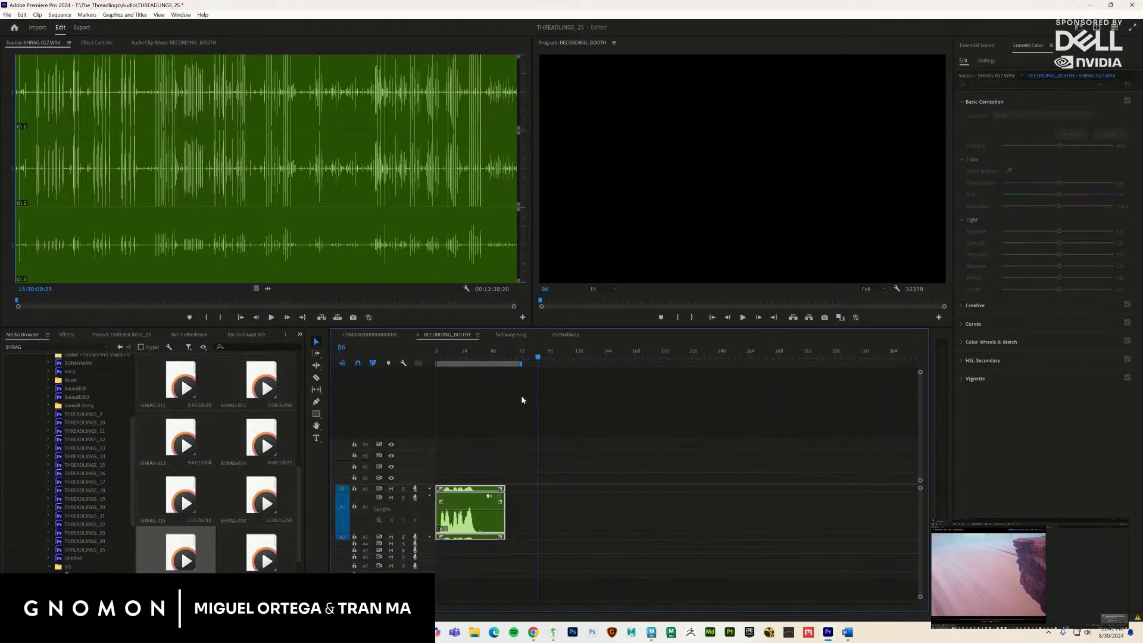
key(Home)
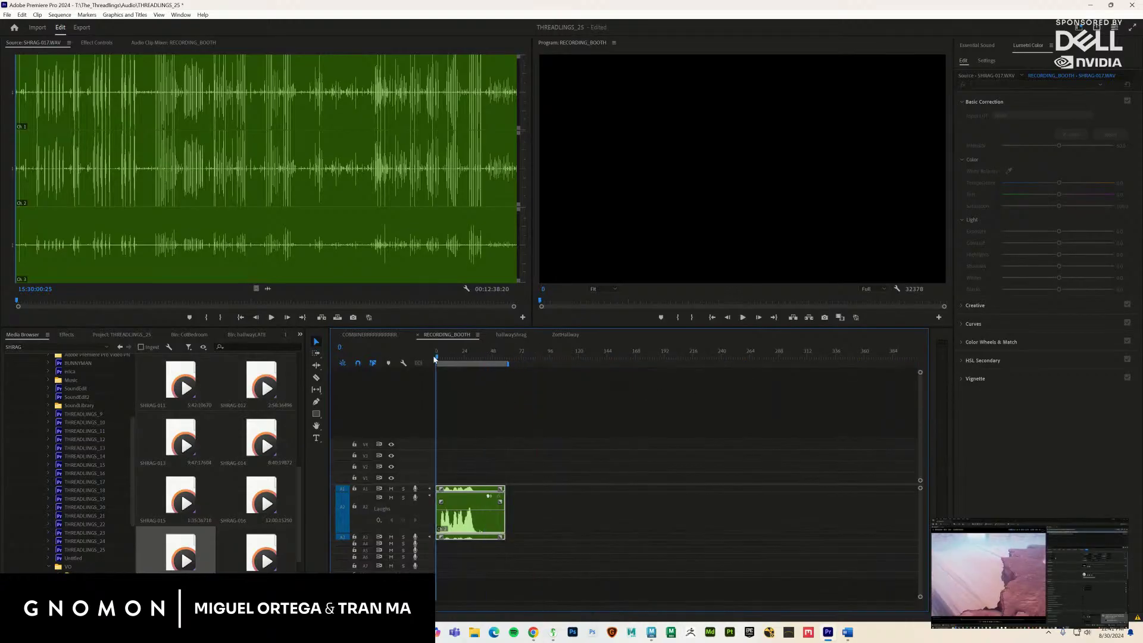
key(space)
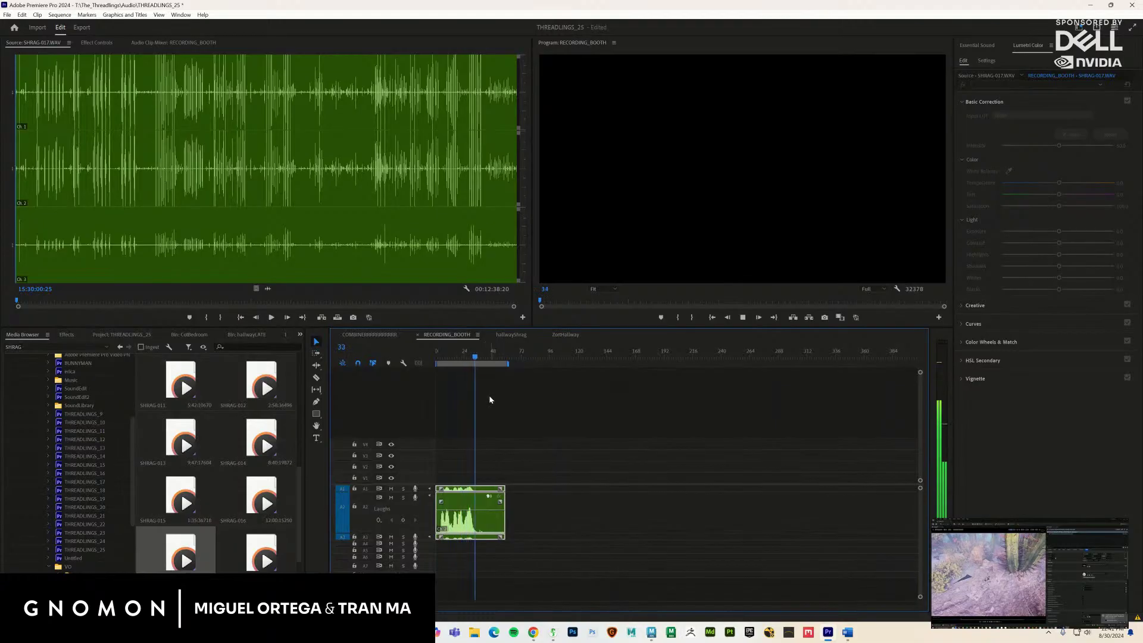
Start a media export of the sequence and browse its save location to The_Threadlings\SHOTS\ClassroomAttack on the T: drive.
click(8, 14)
mouse_move(89, 281)
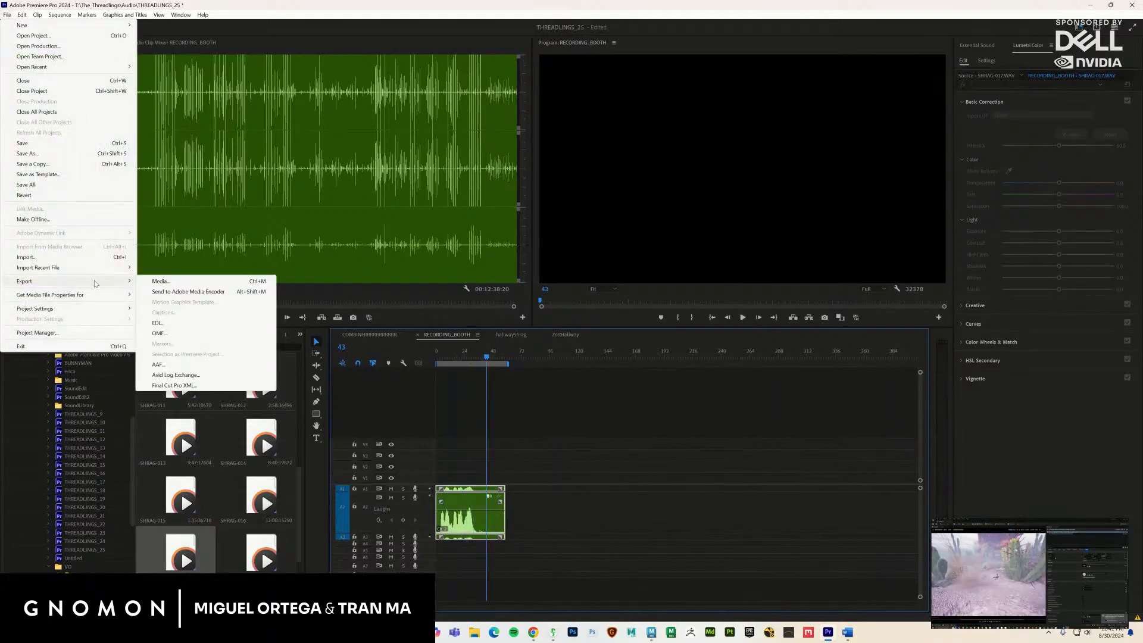
click(164, 283)
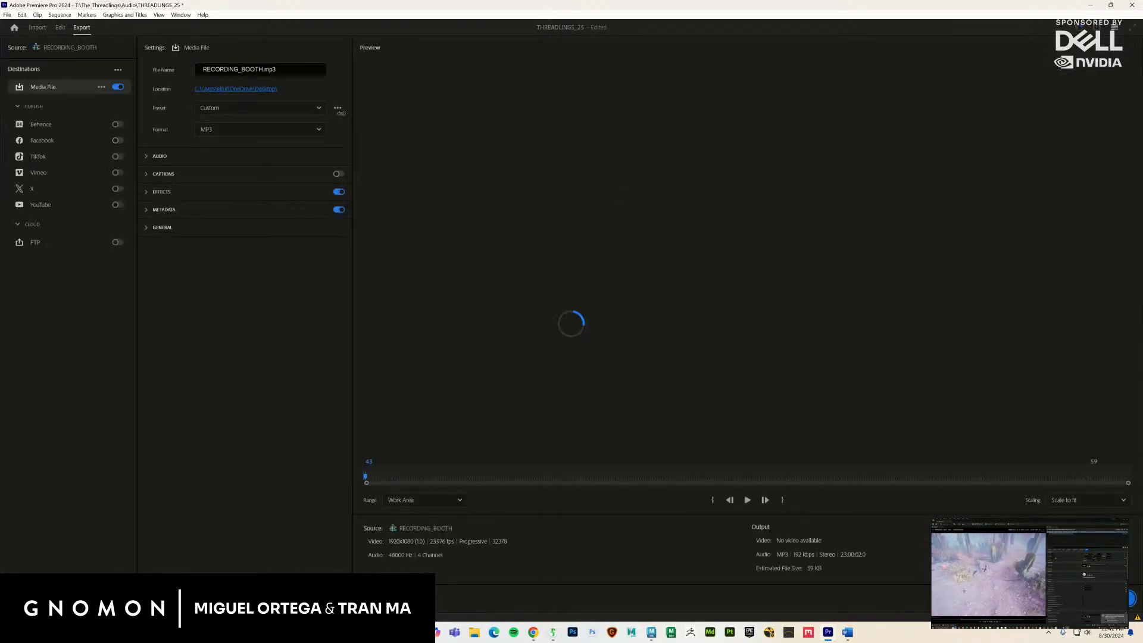
click(265, 89)
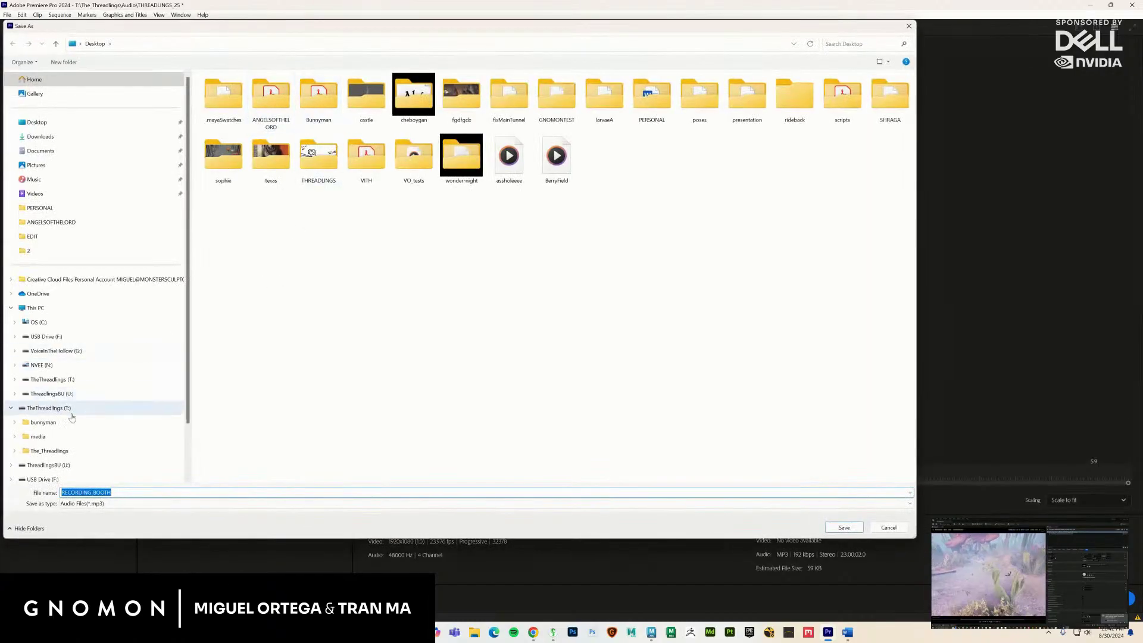
click(67, 384)
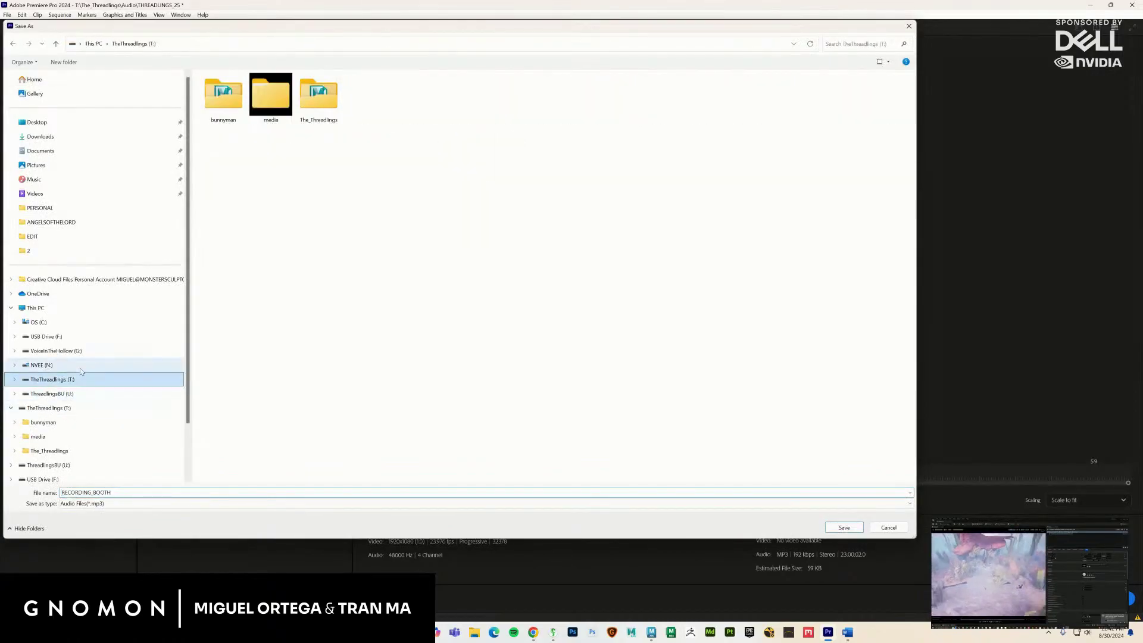
click(320, 105)
double_click(320, 105)
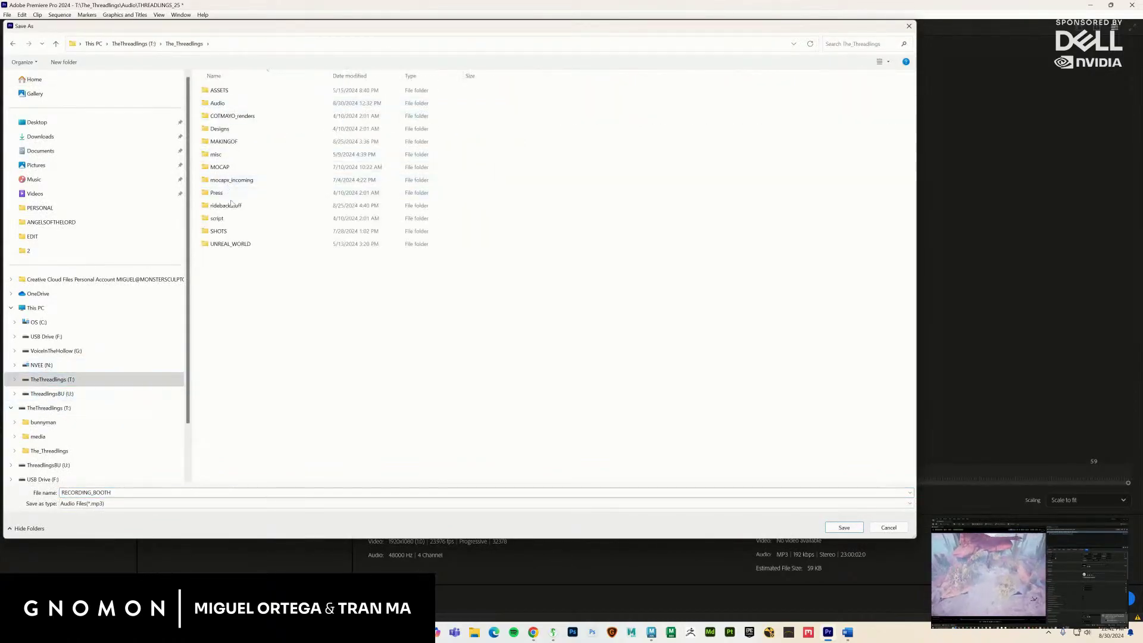
double_click(236, 232)
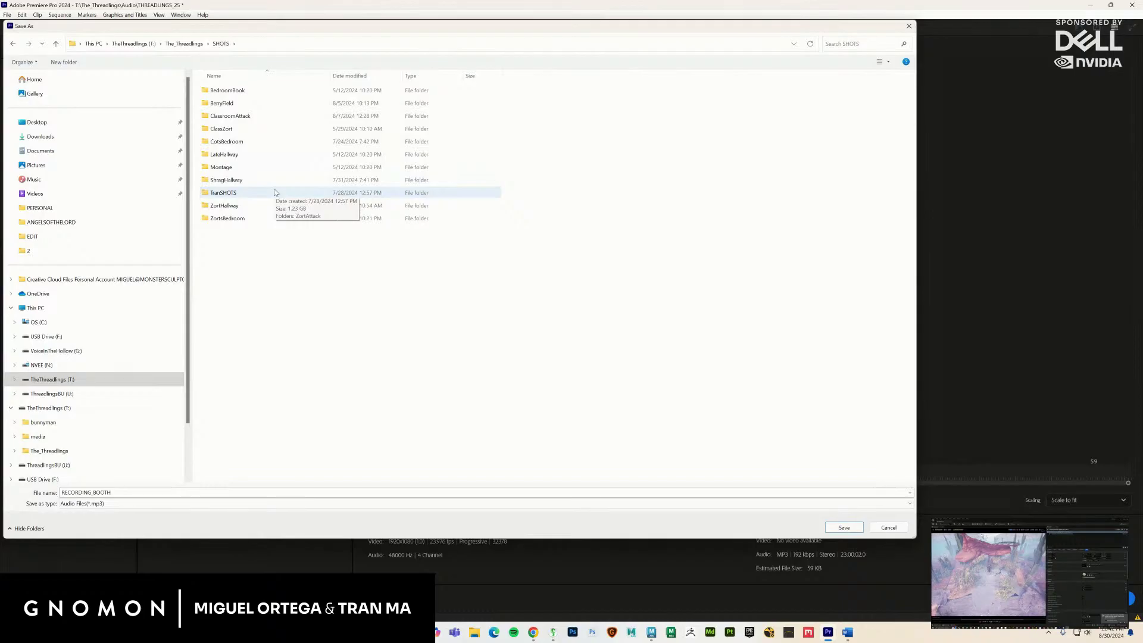
double_click(231, 115)
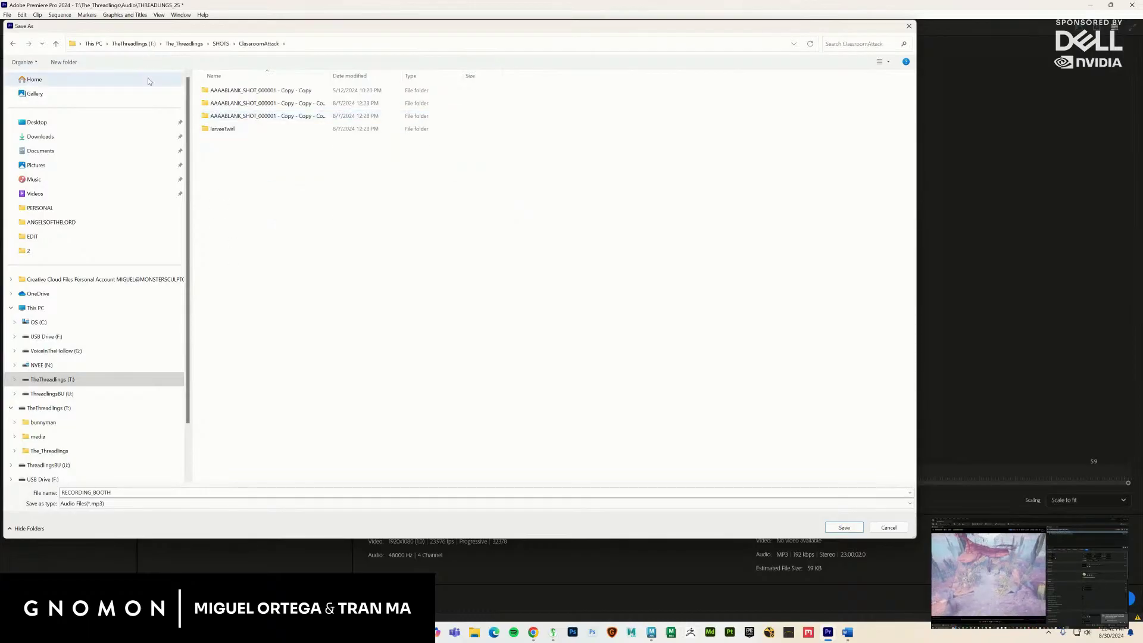
Rename the third blank-shot copy folder in ClassroomAttack as shragFinnis and open it as the save location.
click(257, 116)
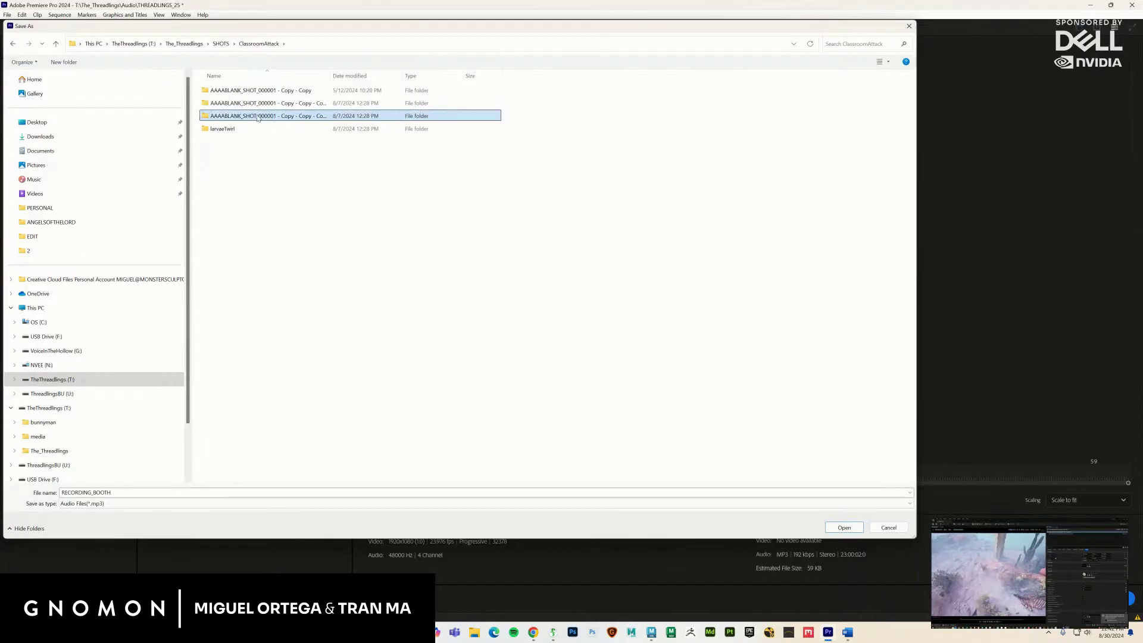
click(257, 116)
text(shragAttack)
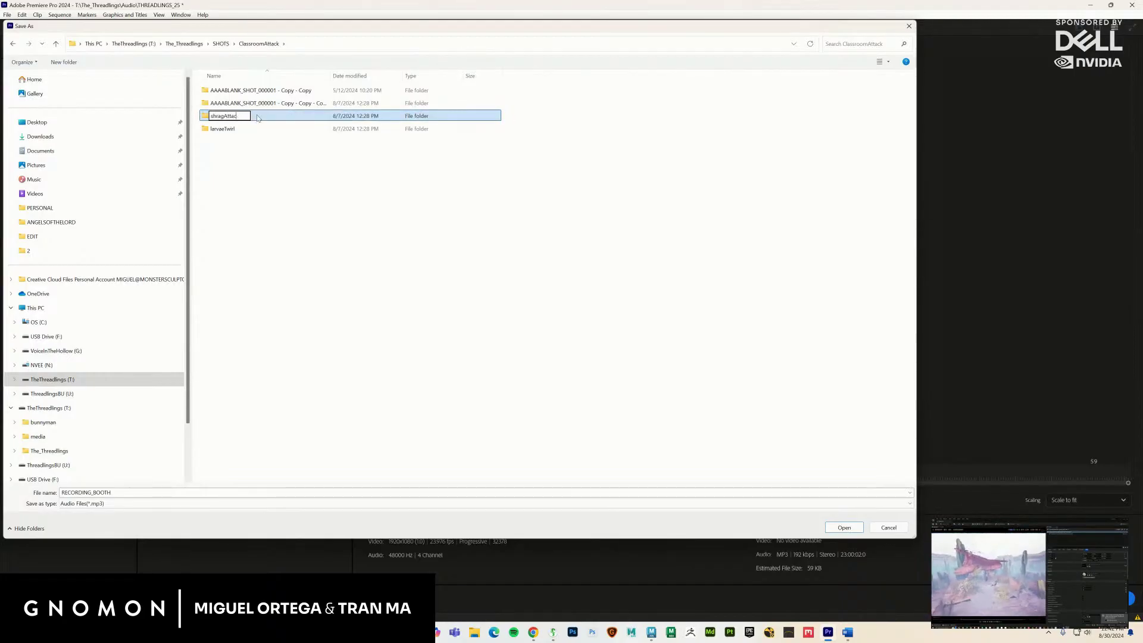
key(BackSpace)
key(BackSpace)
key(BackSpace)
key(BackSpace)
key(BackSpace)
key(BackSpace)
text(Fl)
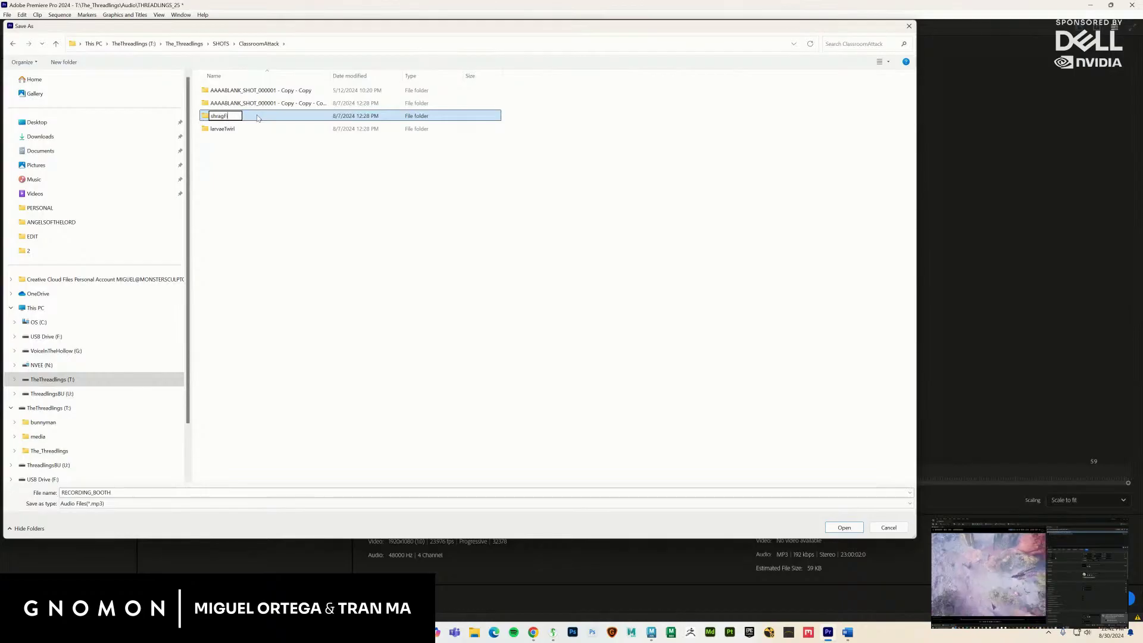
key(Return)
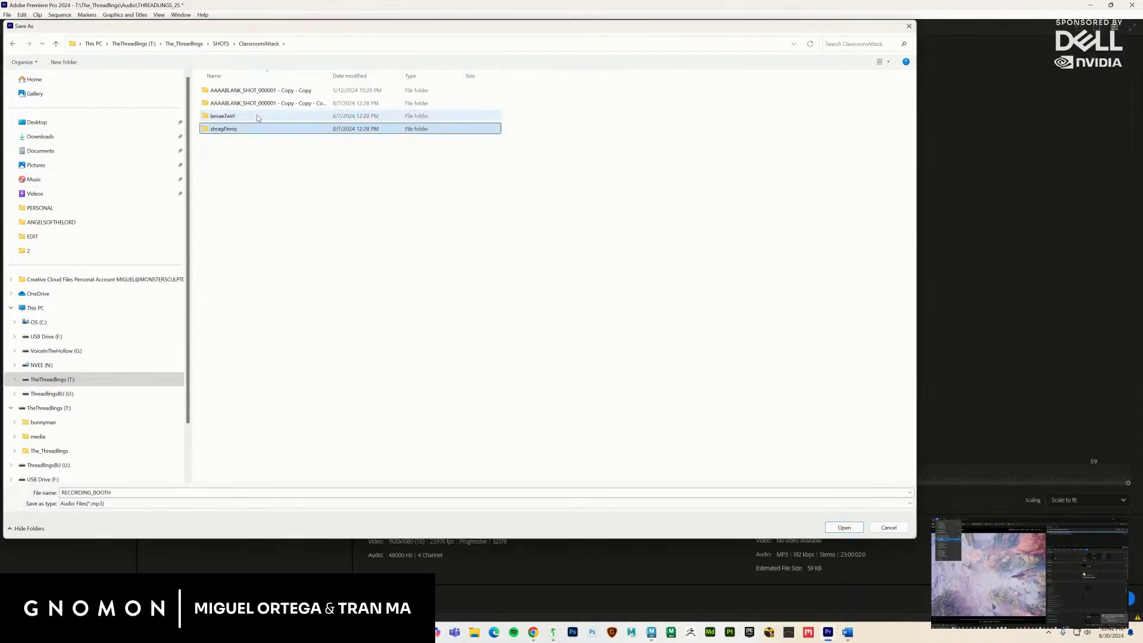
key(Return)
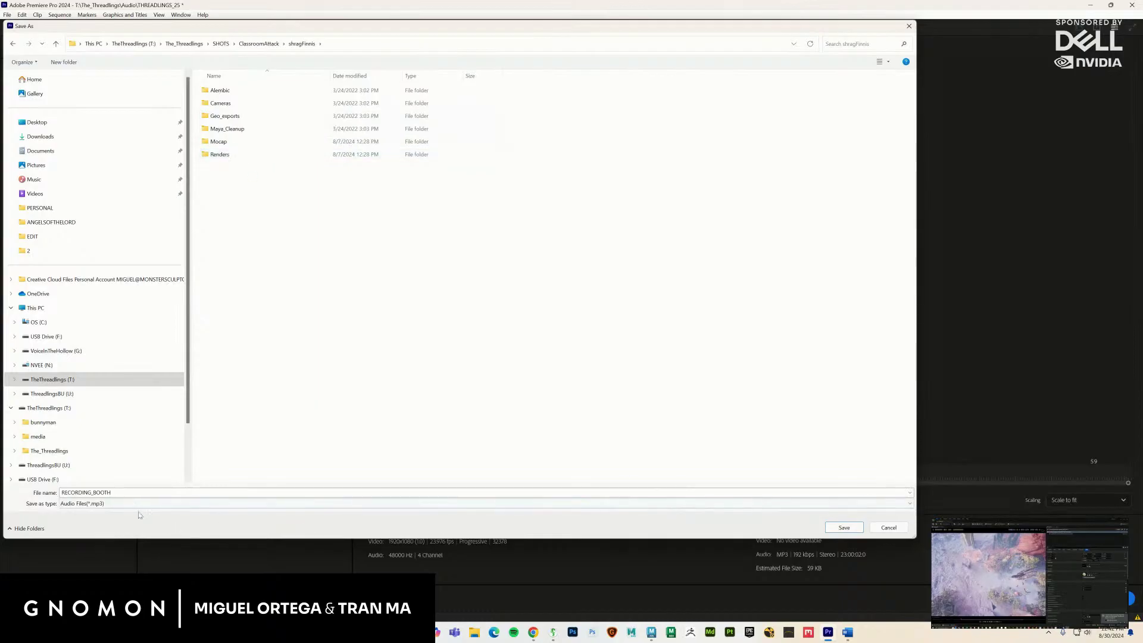
Name the export file finisVenitia and save it to the shragFinnis folder.
double_click(131, 493)
text(f)
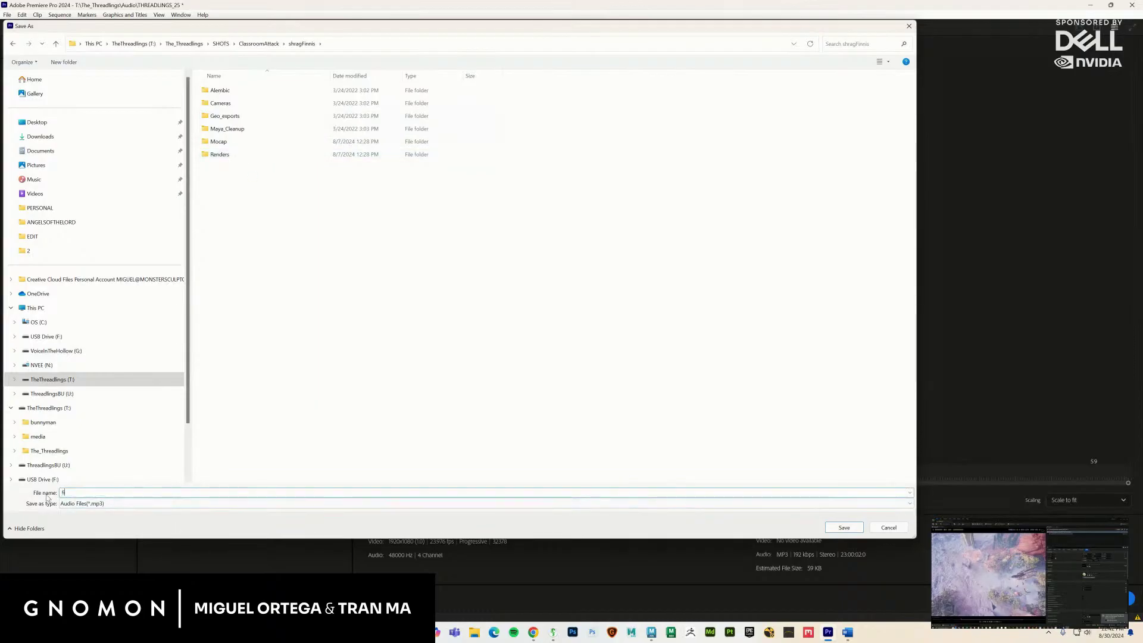
text(innisVin)
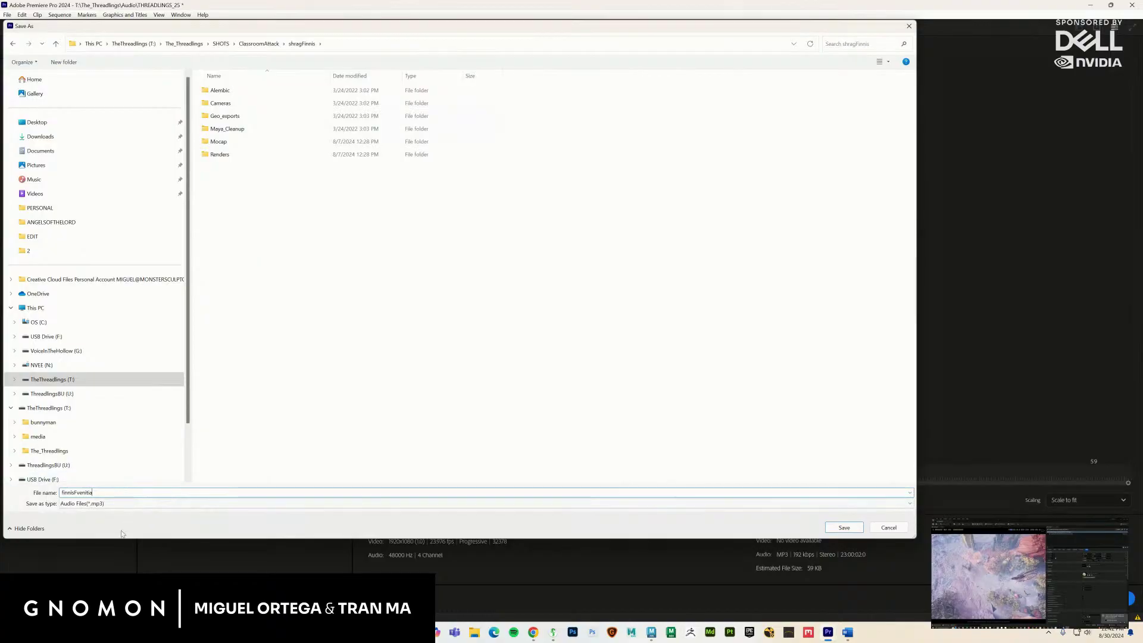
drag(94, 492, 33, 492)
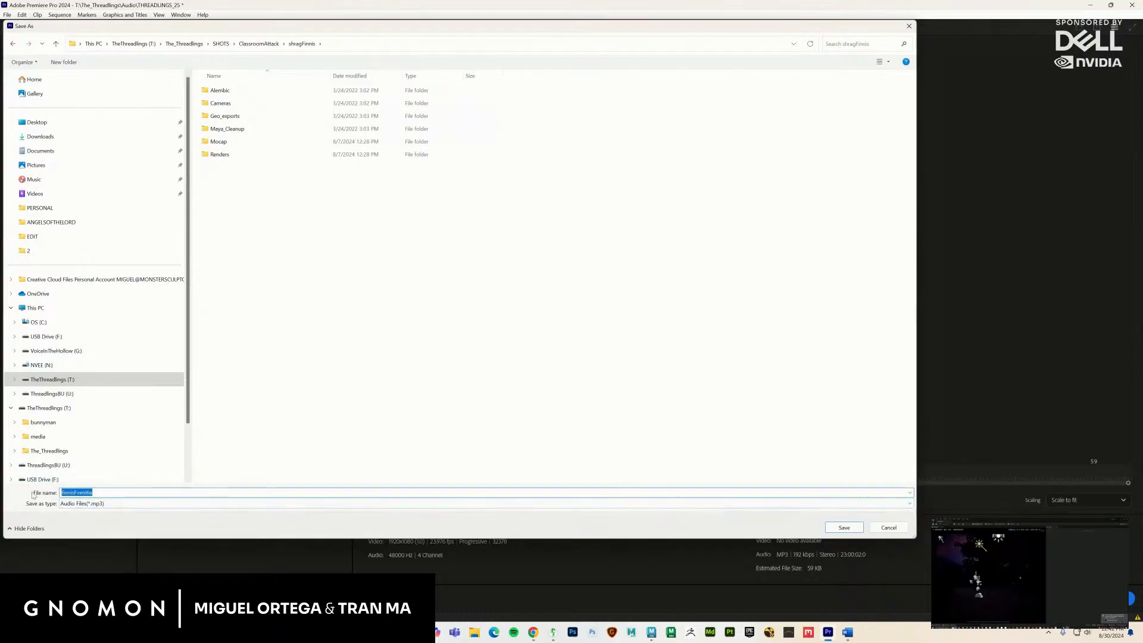
text(fin)
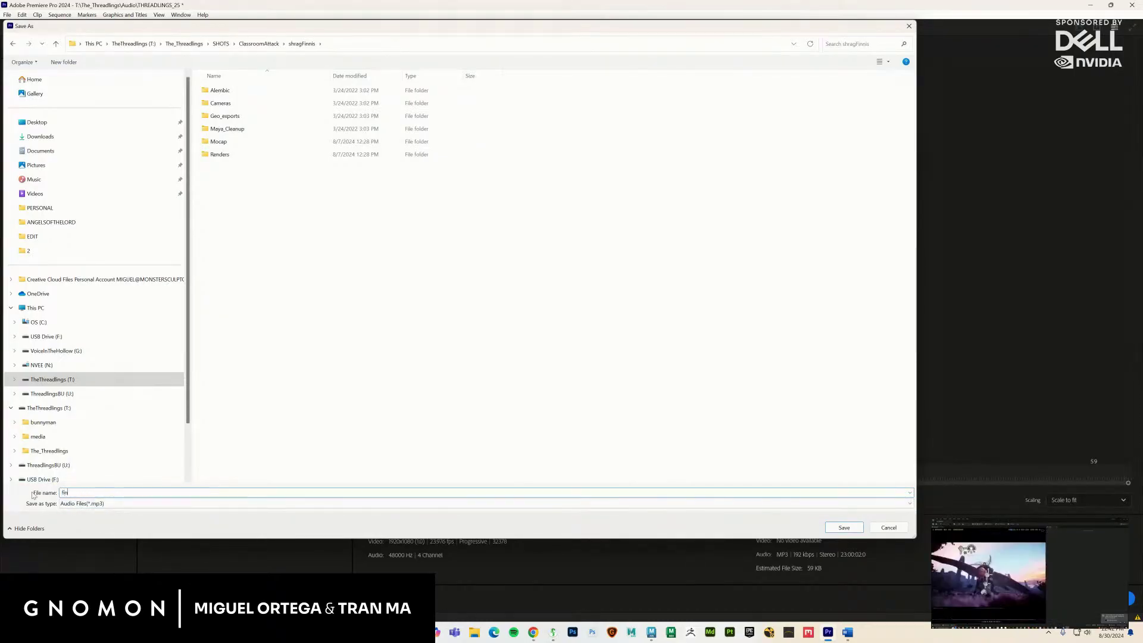
click(801, 504)
click(801, 505)
key(Return)
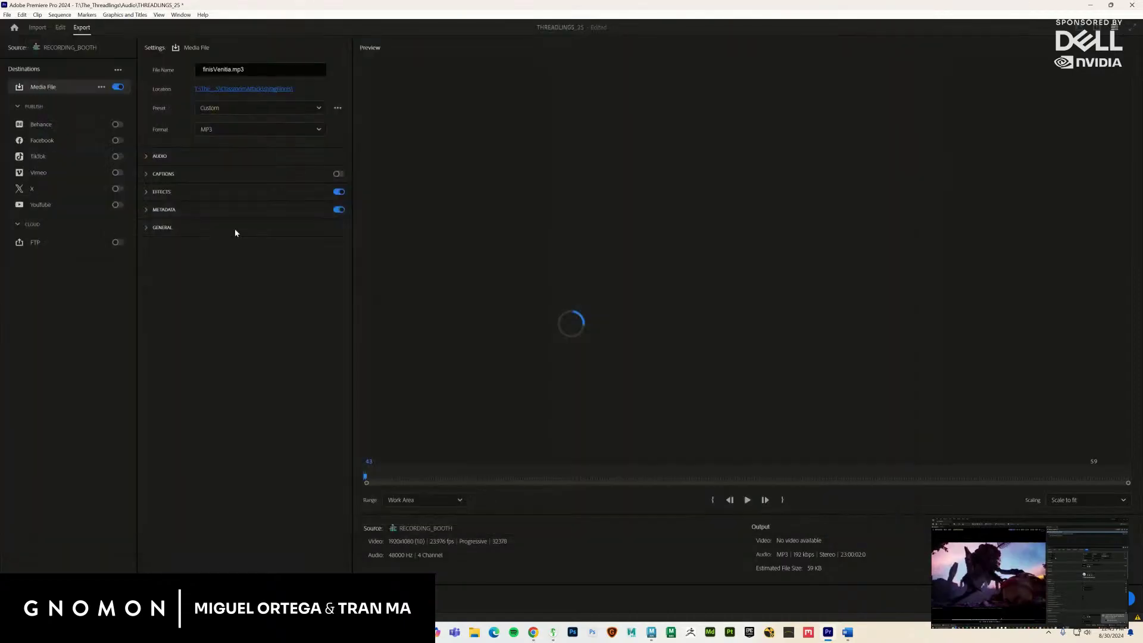
Change the export format to AIFF and export the work area's audio.
click(239, 129)
scroll(240, 178, up, 5)
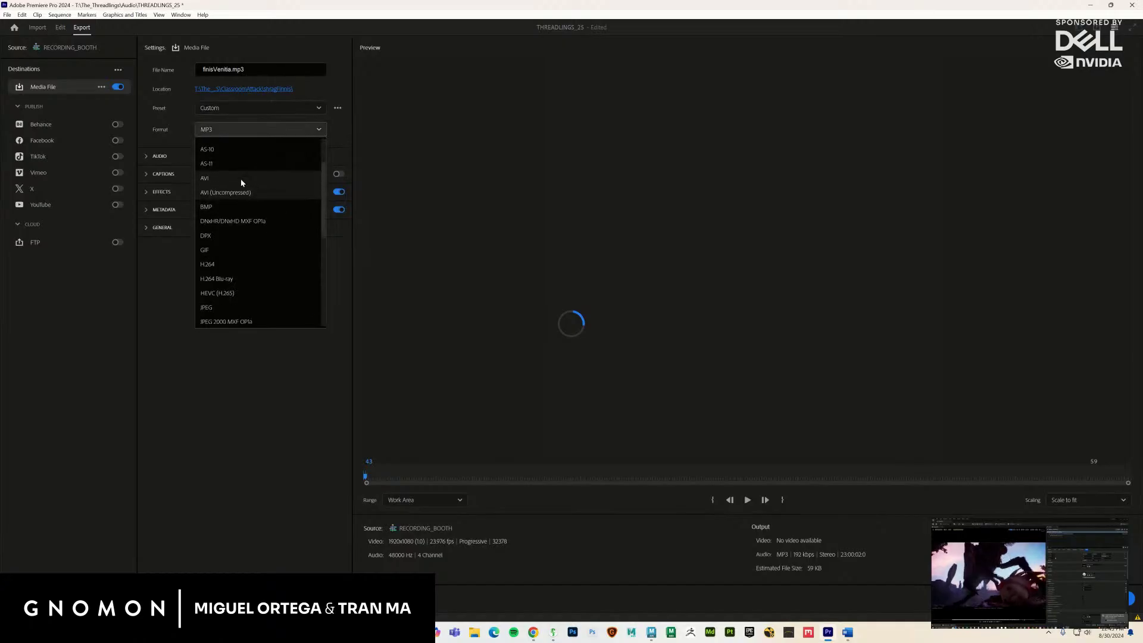
click(236, 150)
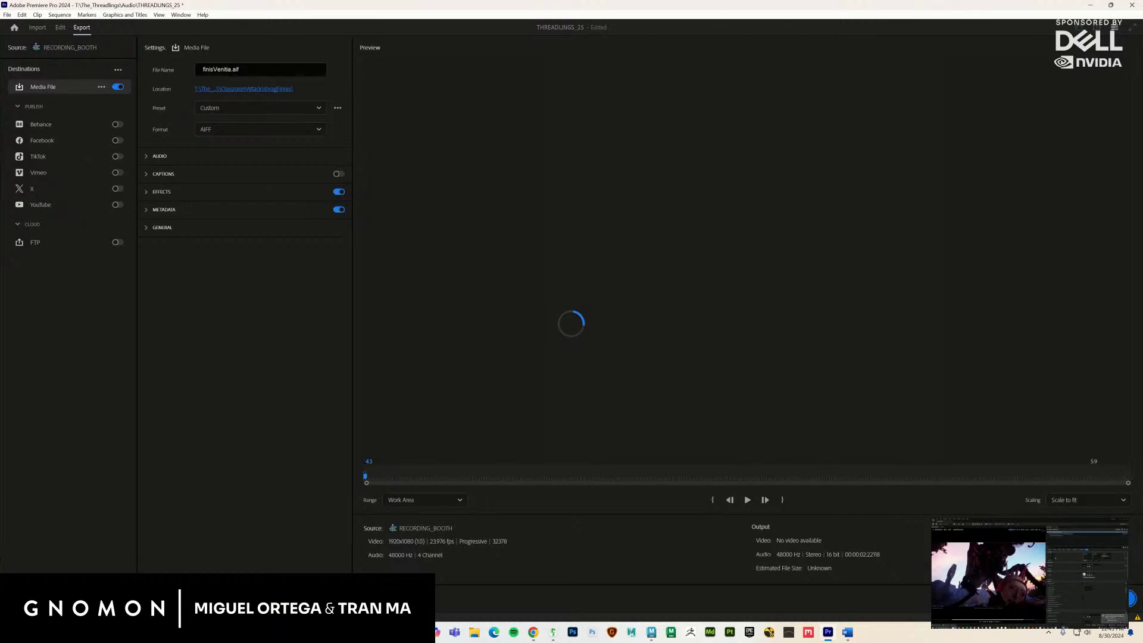
click(1123, 599)
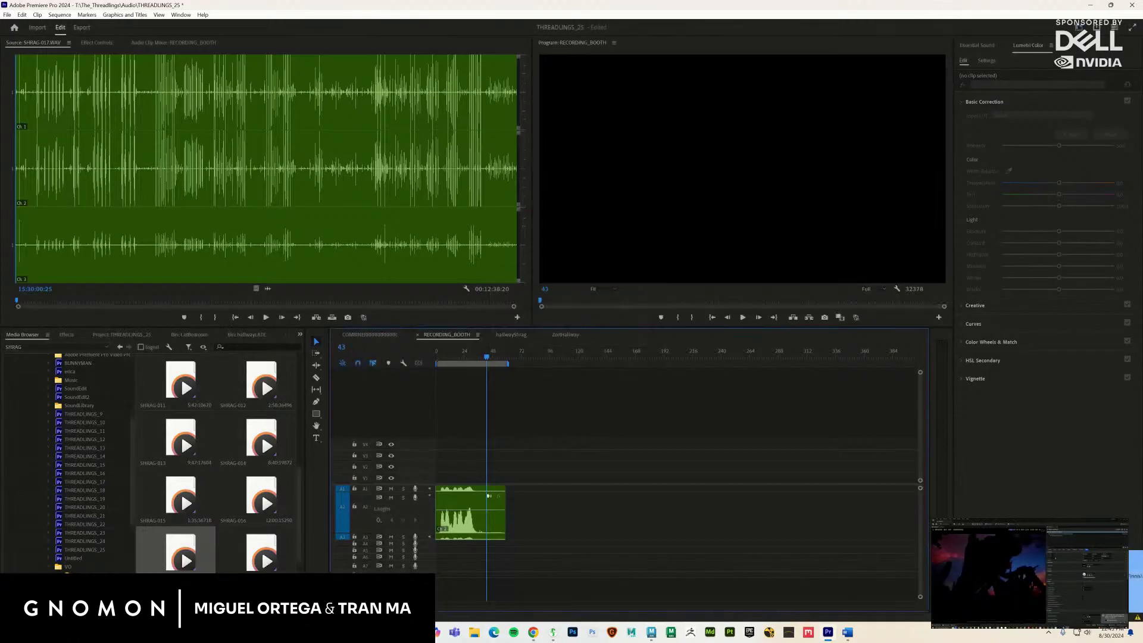
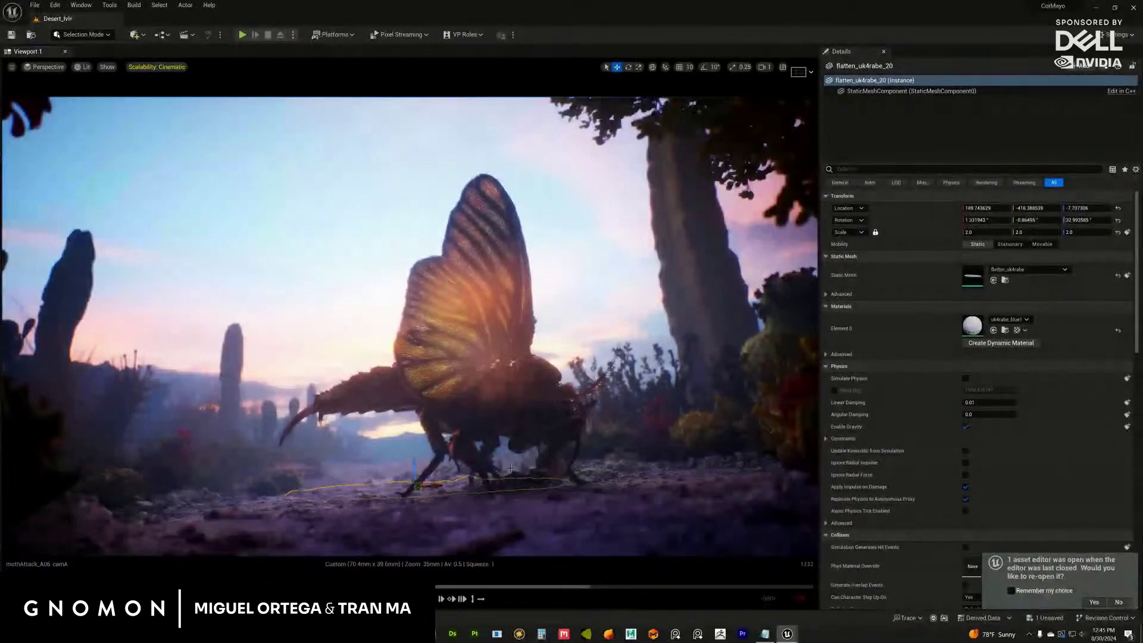
In Unreal Editor, examine the flattened rocky ground meshes around the moth by selecting them one after another.
click(323, 496)
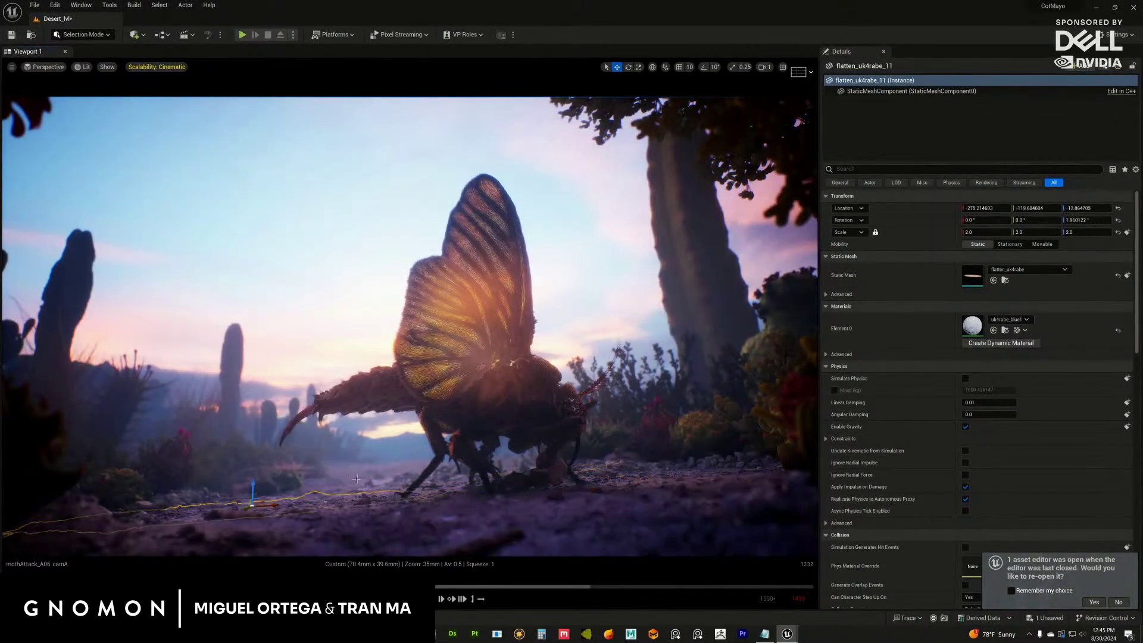
click(375, 473)
click(626, 509)
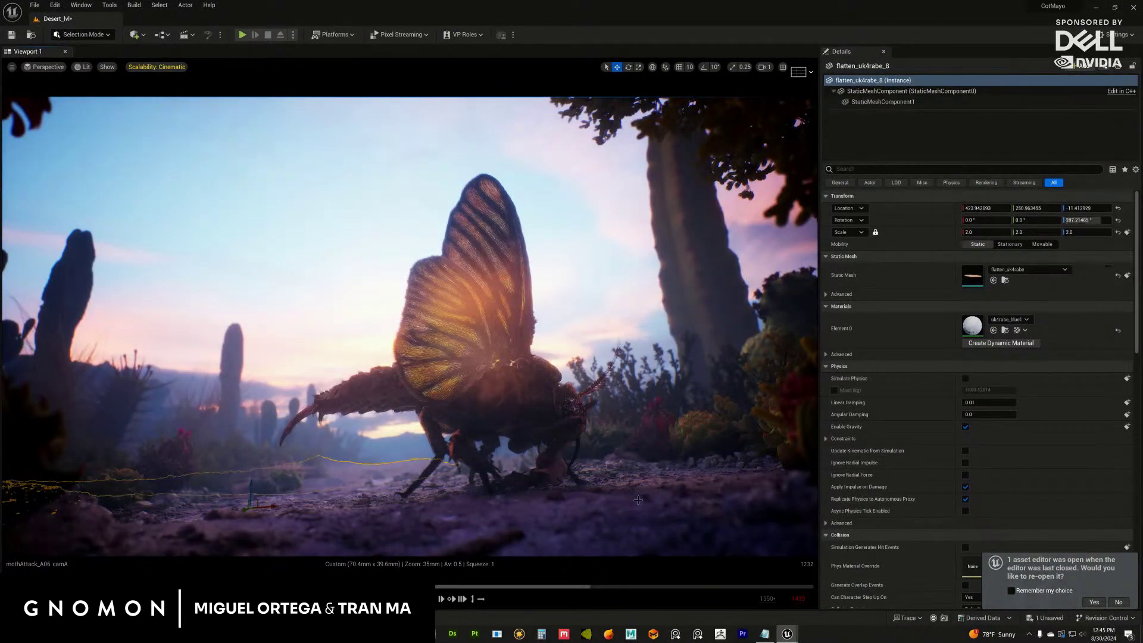
click(369, 486)
click(284, 473)
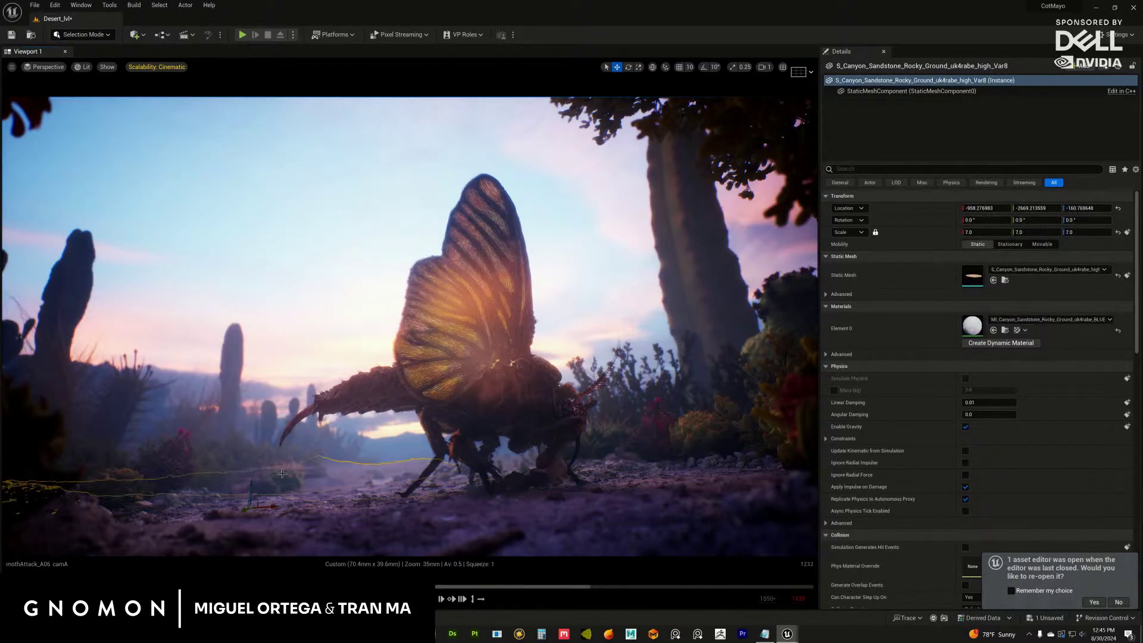
click(320, 513)
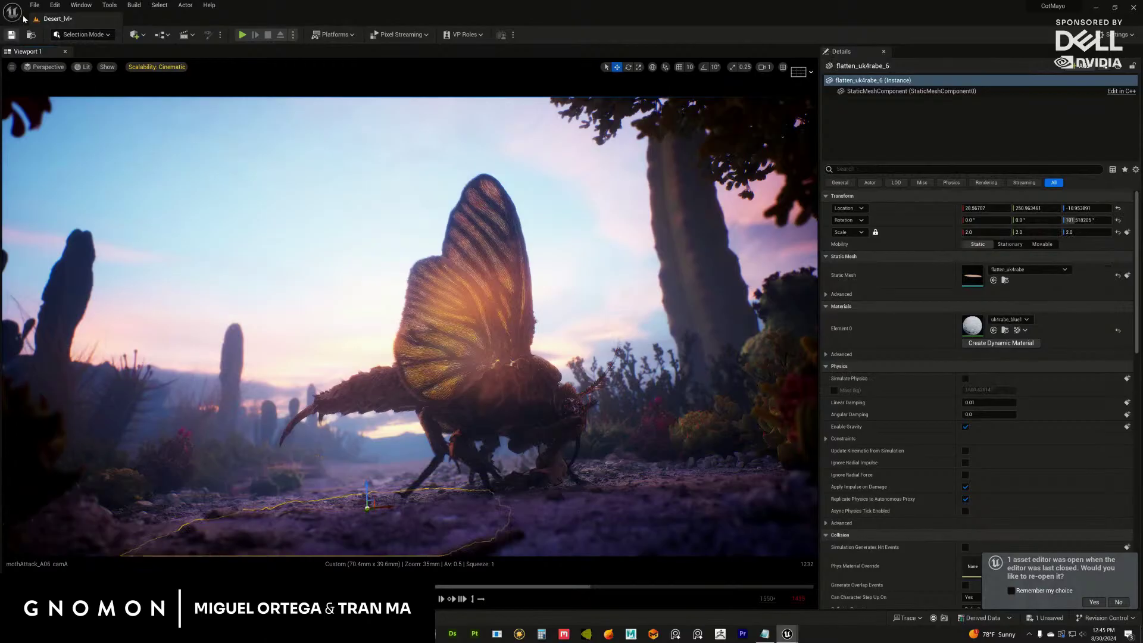
Save all unsaved levels and assets of the Desert_lvl project.
click(35, 6)
click(71, 122)
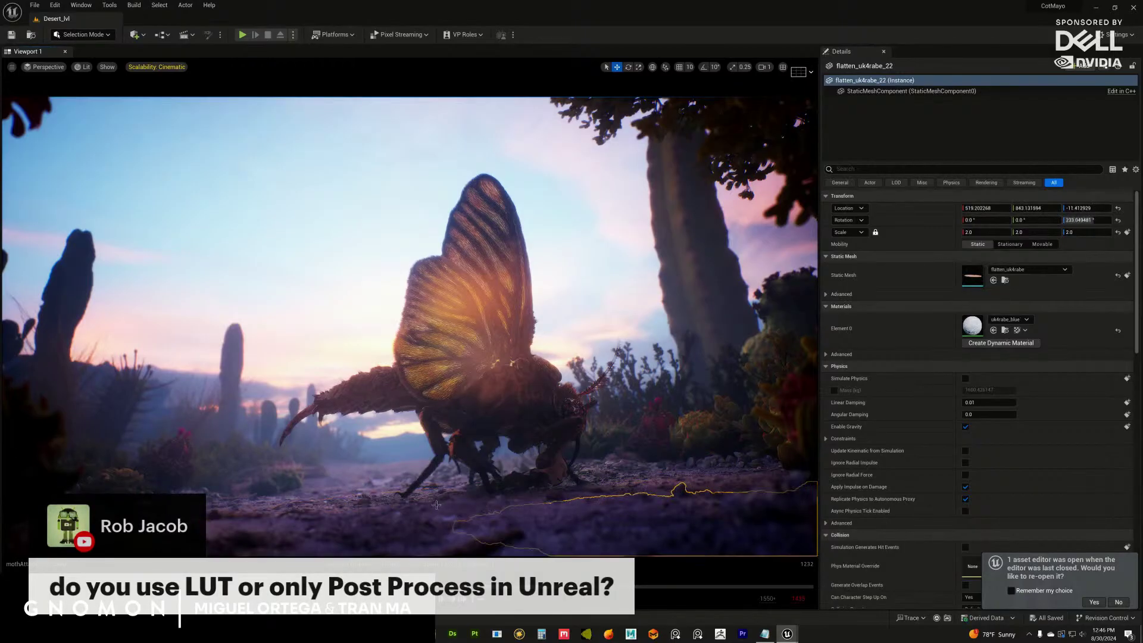
click(277, 493)
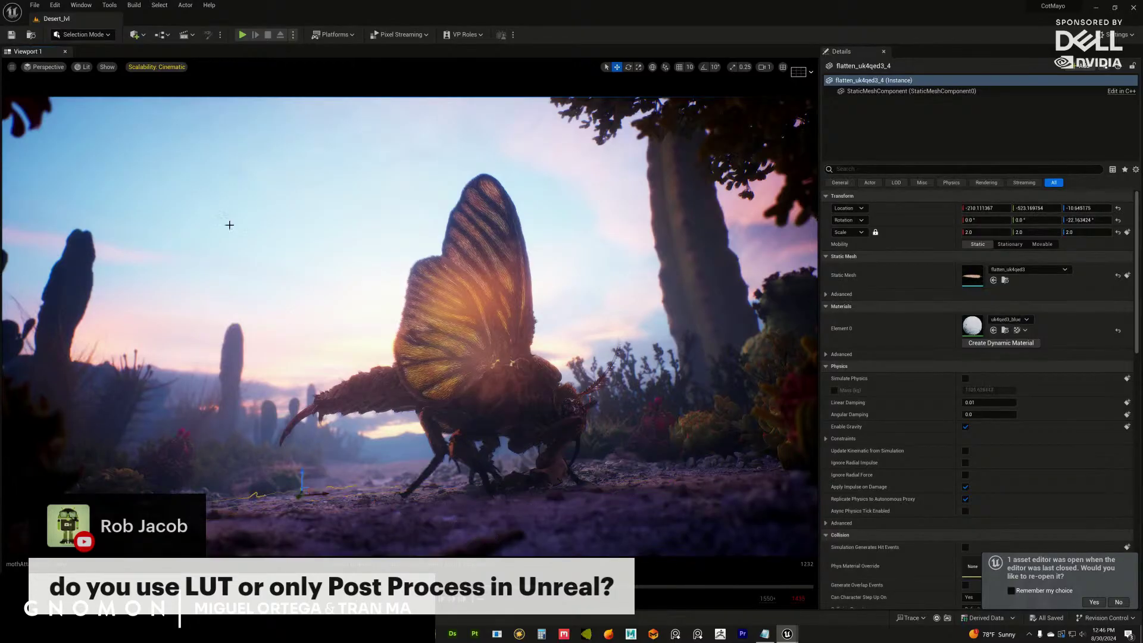
click(35, 5)
click(57, 122)
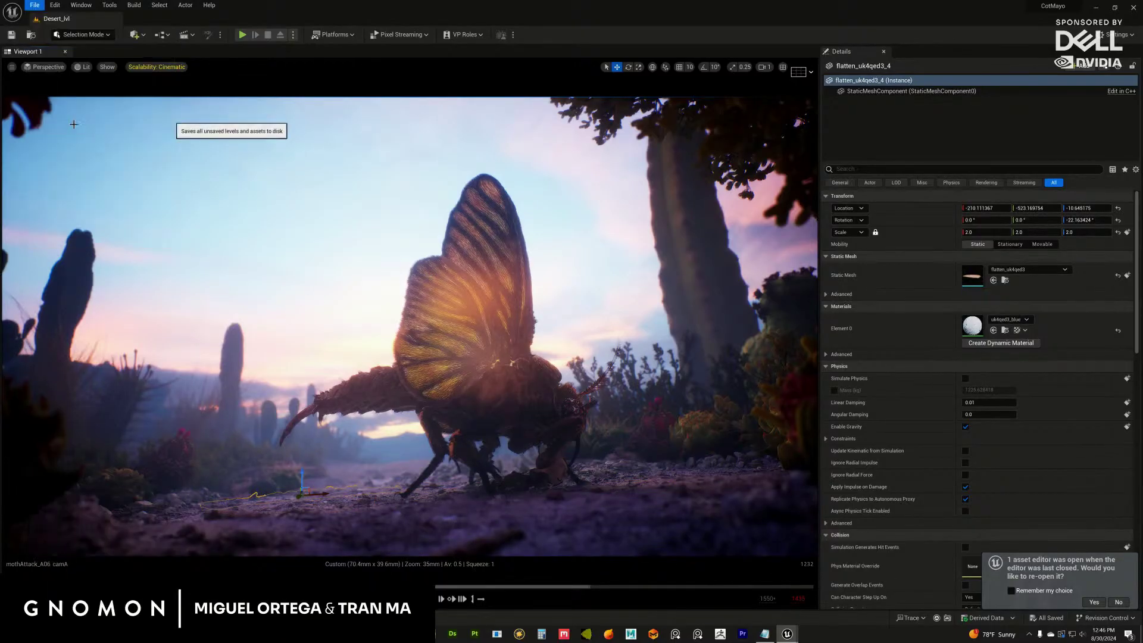
Bring the floating Content Browser with the Sequences folder over the viewport.
click(720, 478)
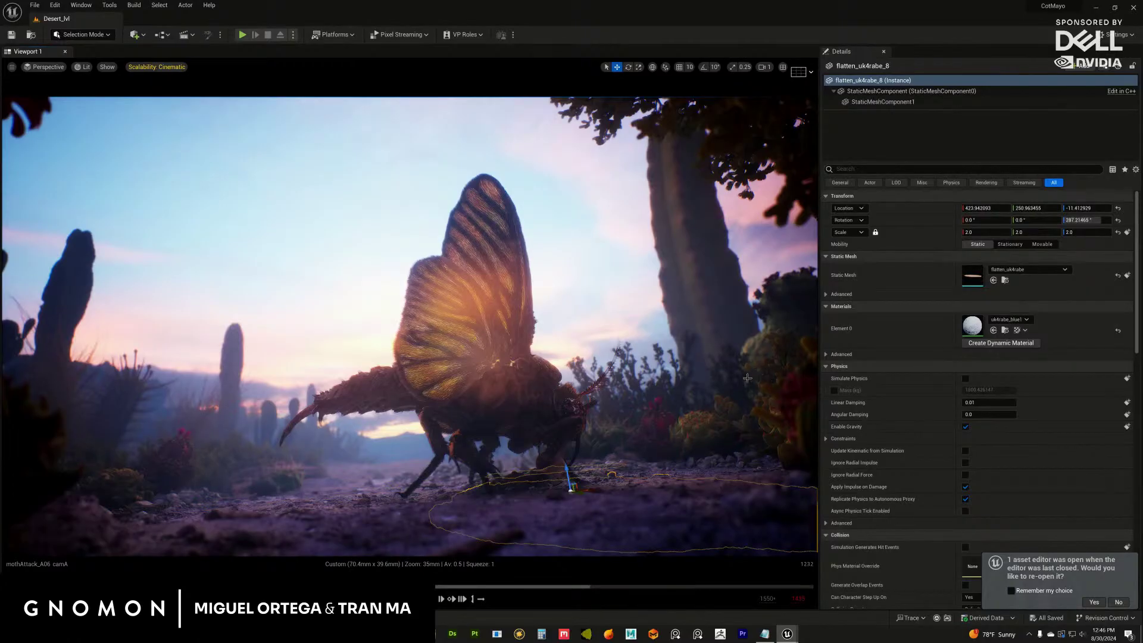
key(space)
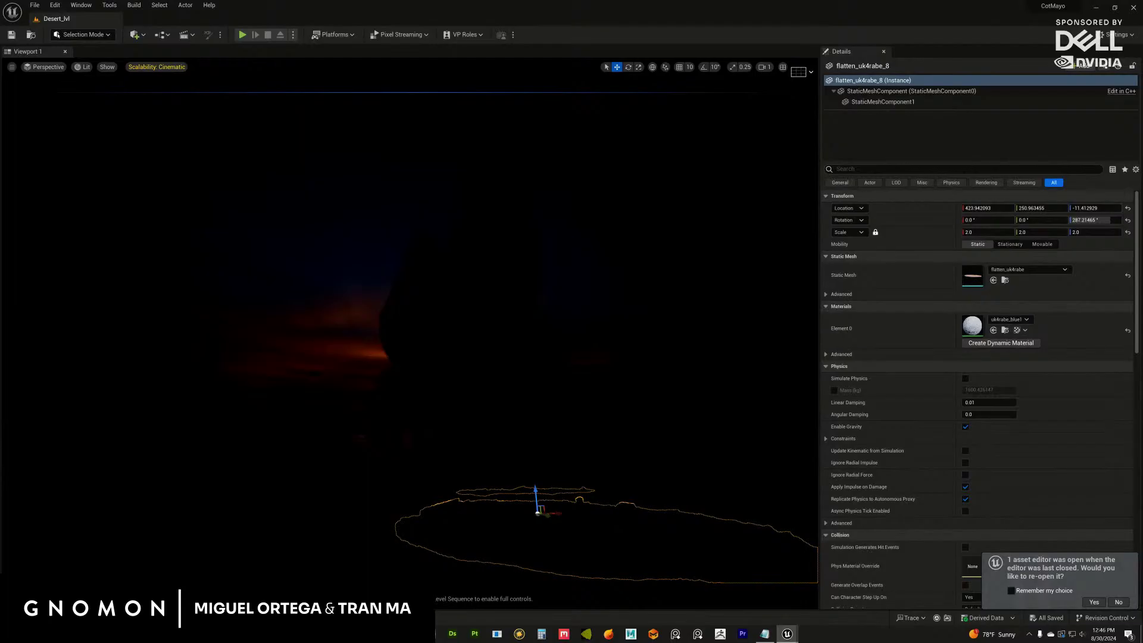
drag(1142, 271, 658, 176)
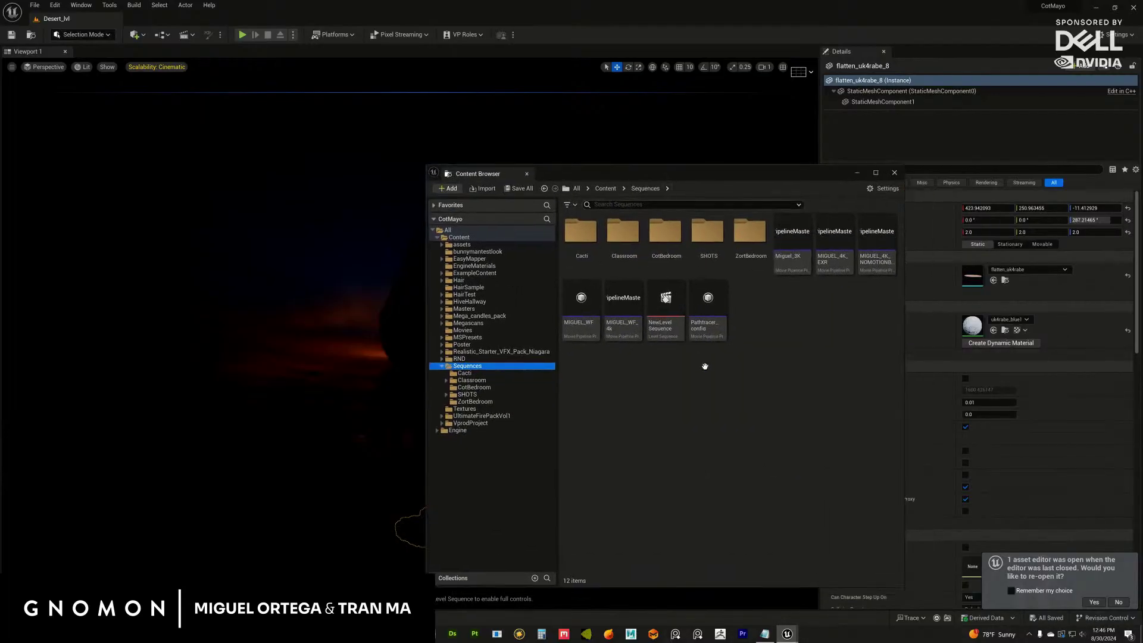
Create a new folder named Auditorium inside the Sequences folder.
right_click(704, 366)
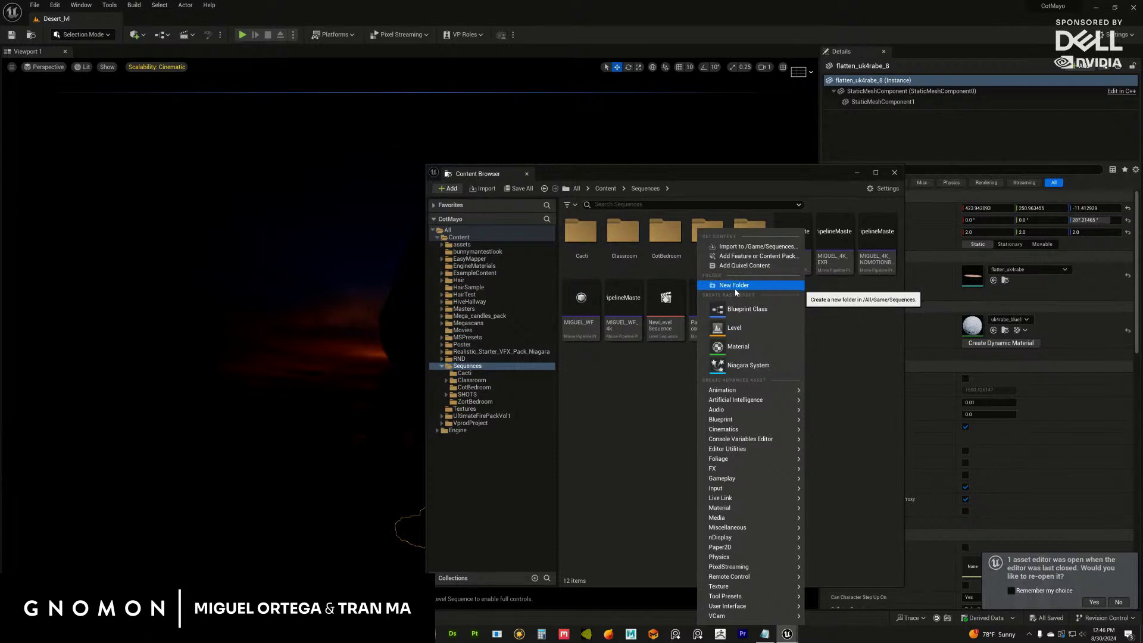
click(636, 392)
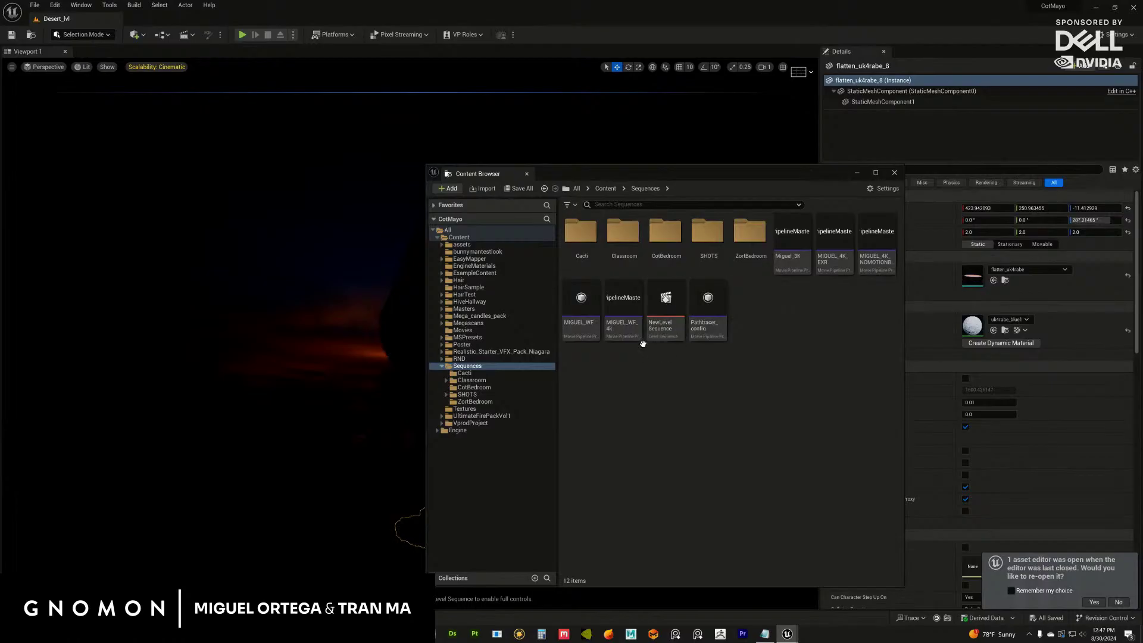
right_click(640, 388)
mouse_move(644, 390)
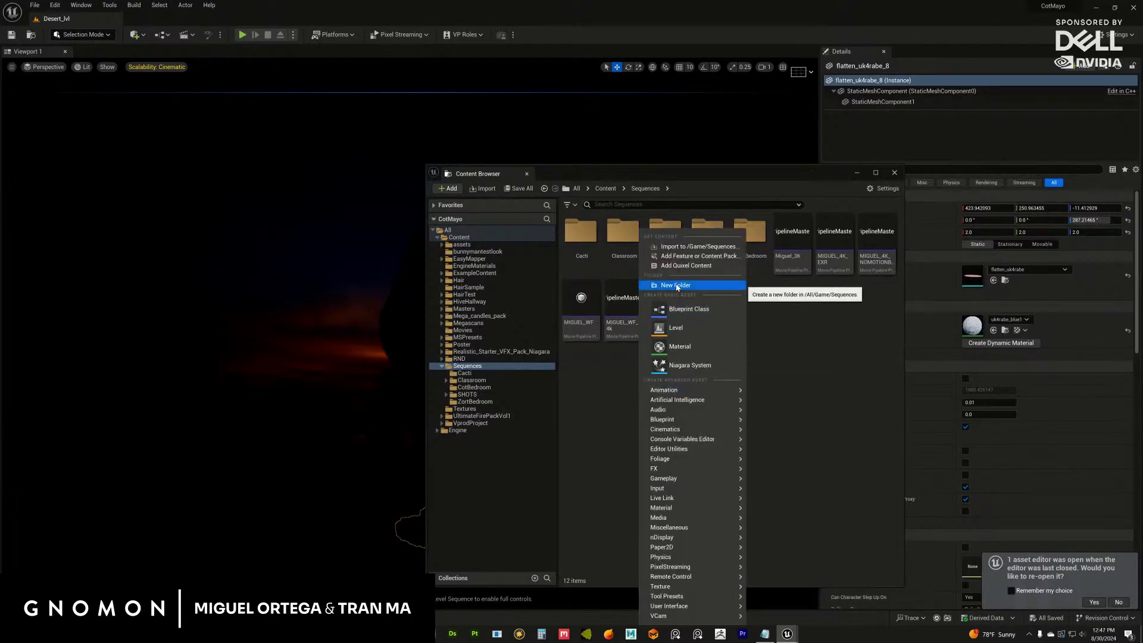
click(674, 286)
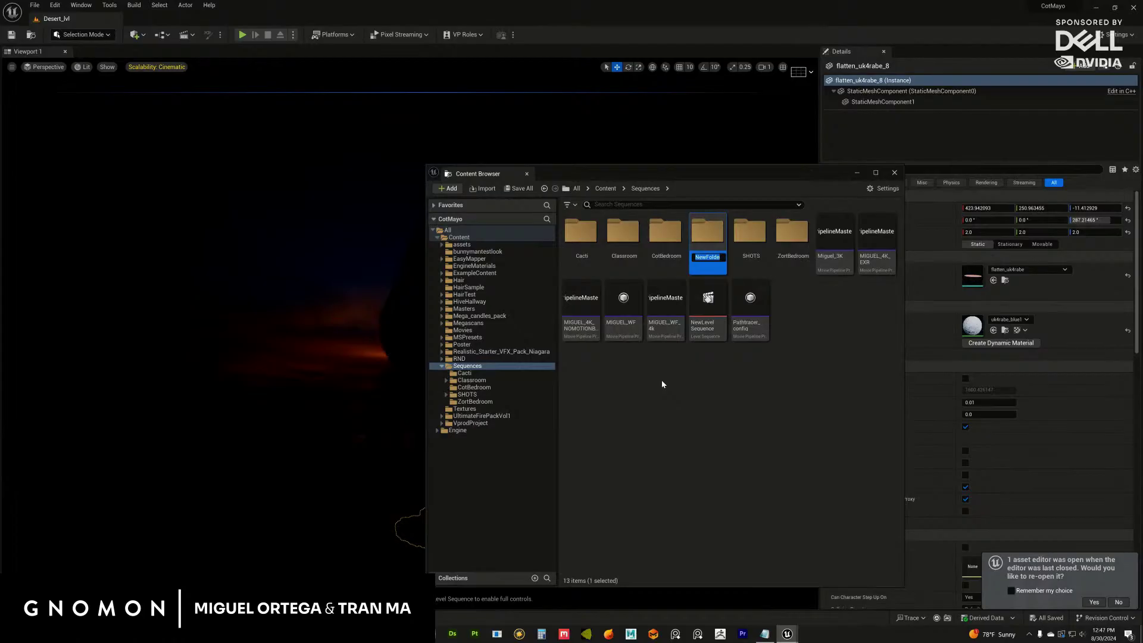
text(Aud)
text(i)
text(tori)
text(um)
key(Return)
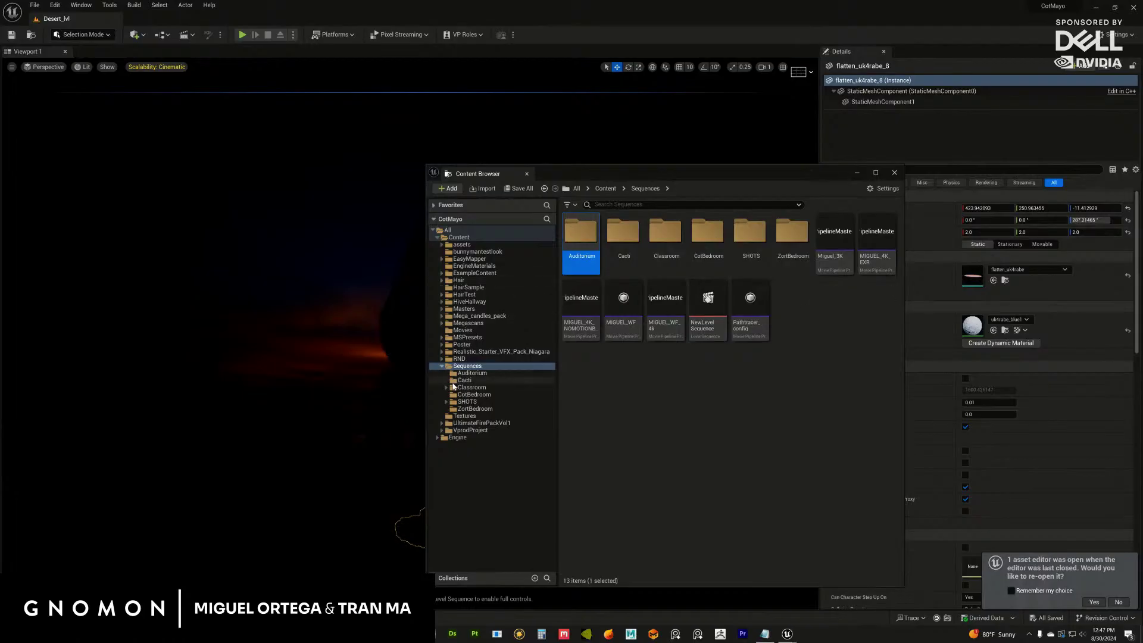
Copy the Classroom_lvl level from the Classroom folder into the Auditorium folder and open that folder.
click(467, 388)
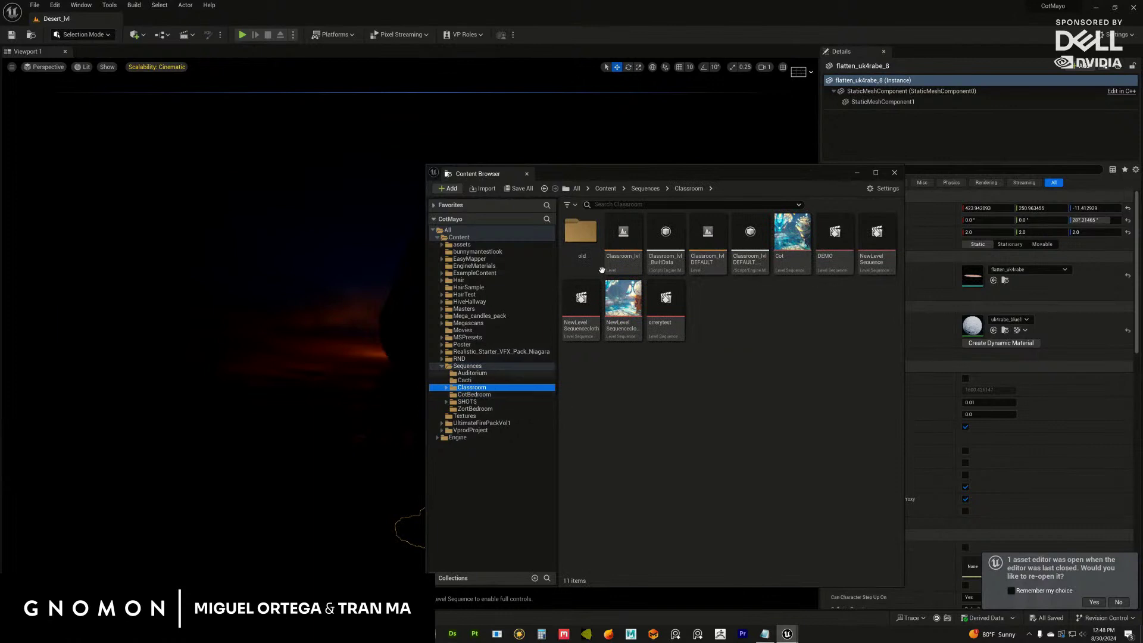
click(609, 265)
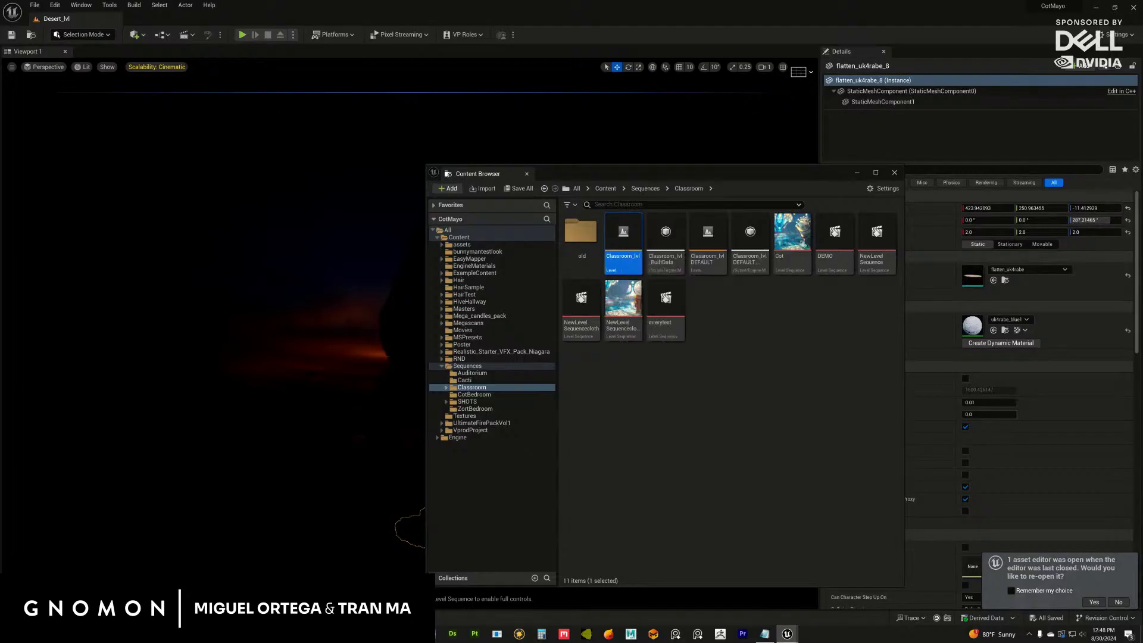
drag(627, 241, 637, 199)
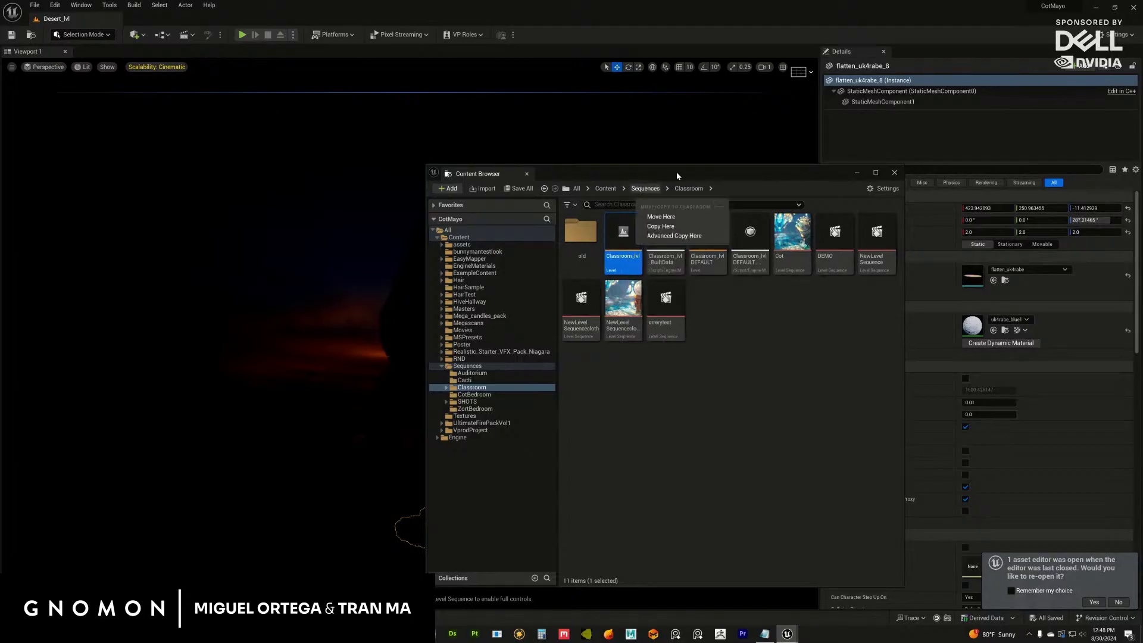
click(648, 343)
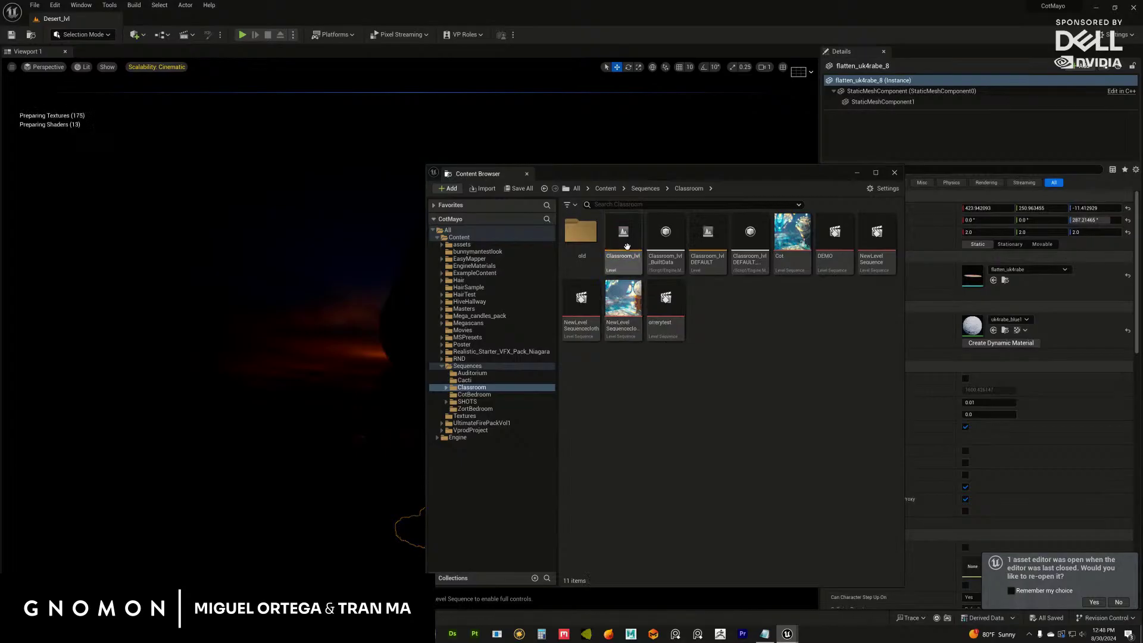
drag(624, 241, 480, 373)
click(500, 400)
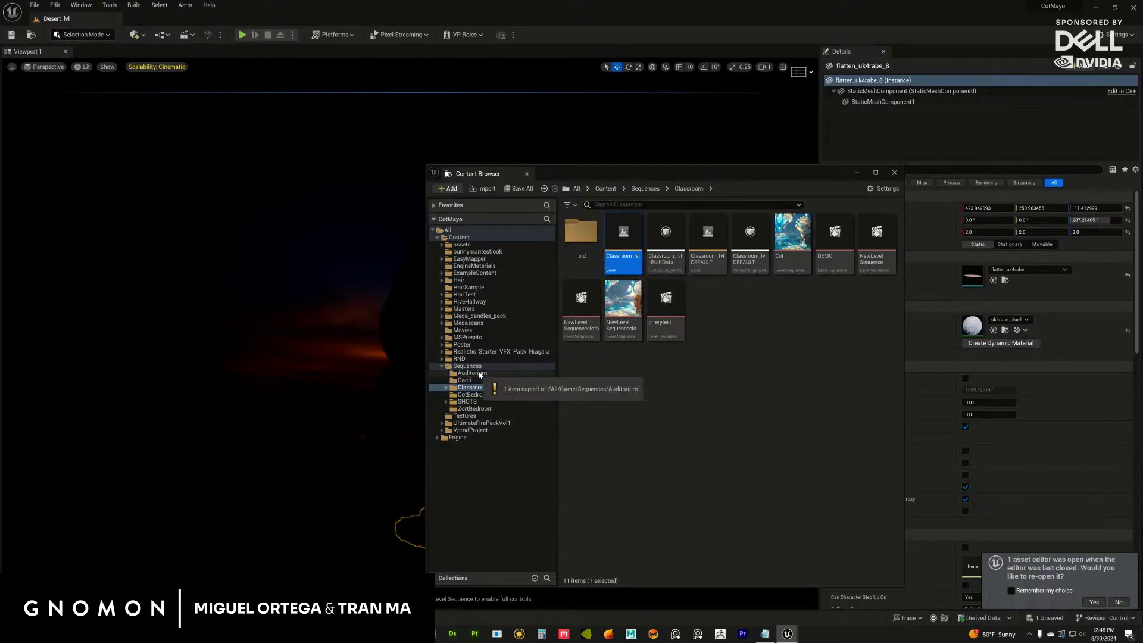
click(473, 373)
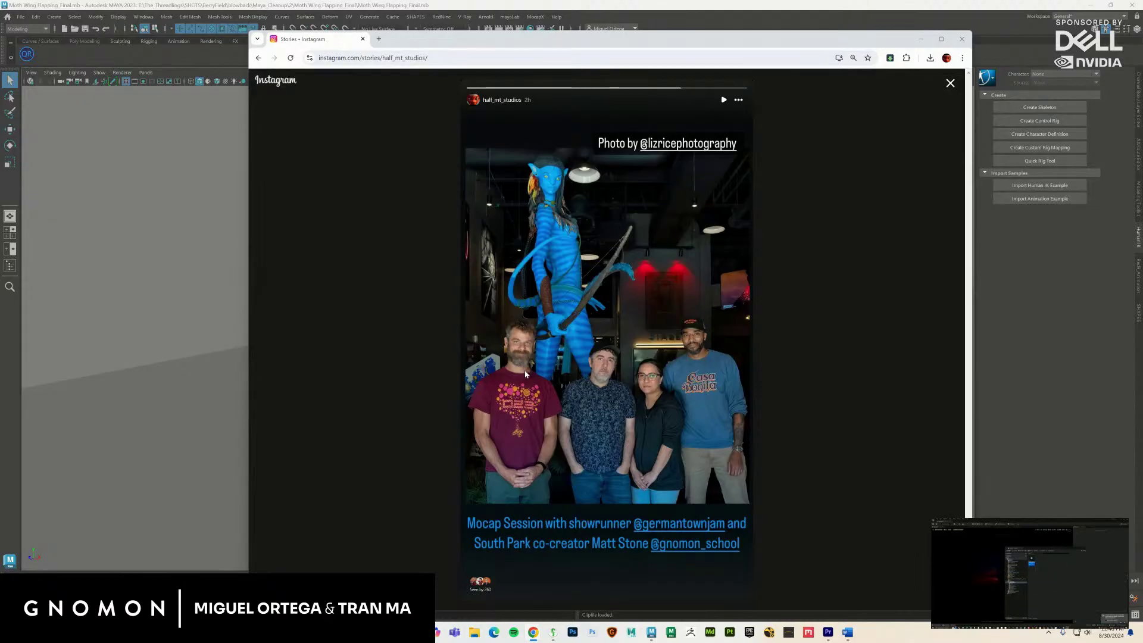
Minimize the browser to reach Maya and scrub through the two characters' animation to examine where the action ends.
click(920, 33)
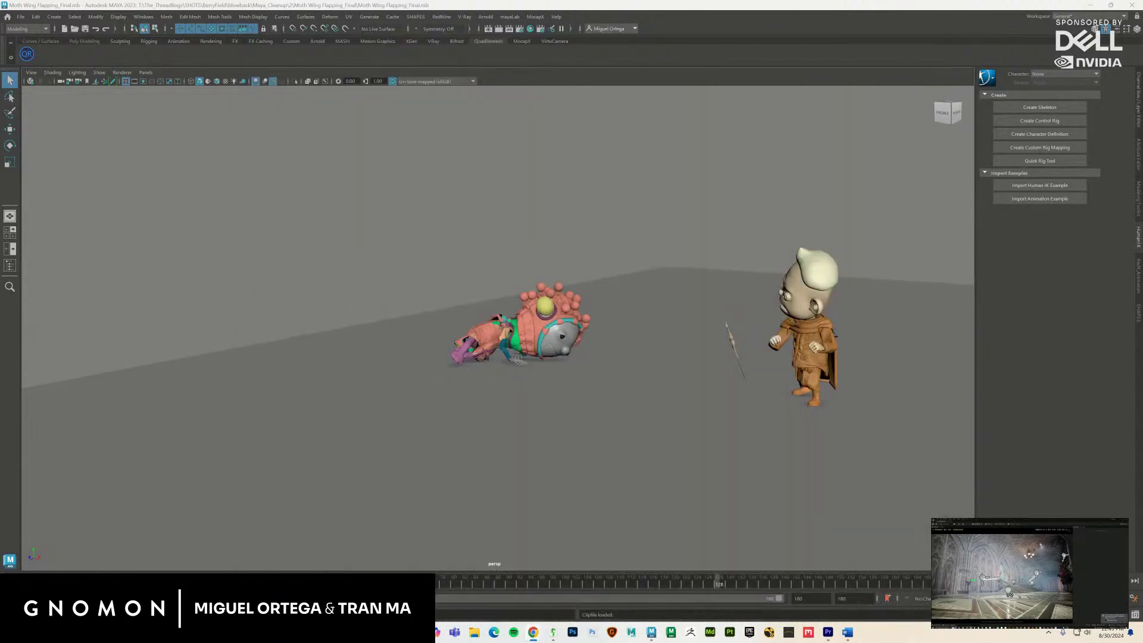
drag(467, 593, 886, 559)
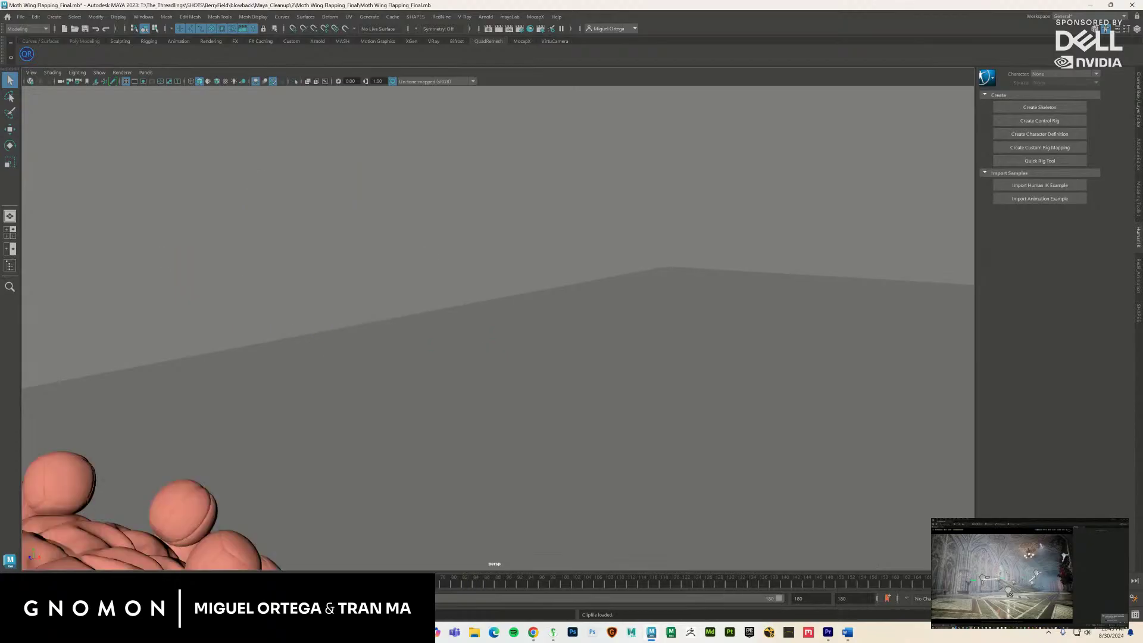
scroll(743, 448, down, 8)
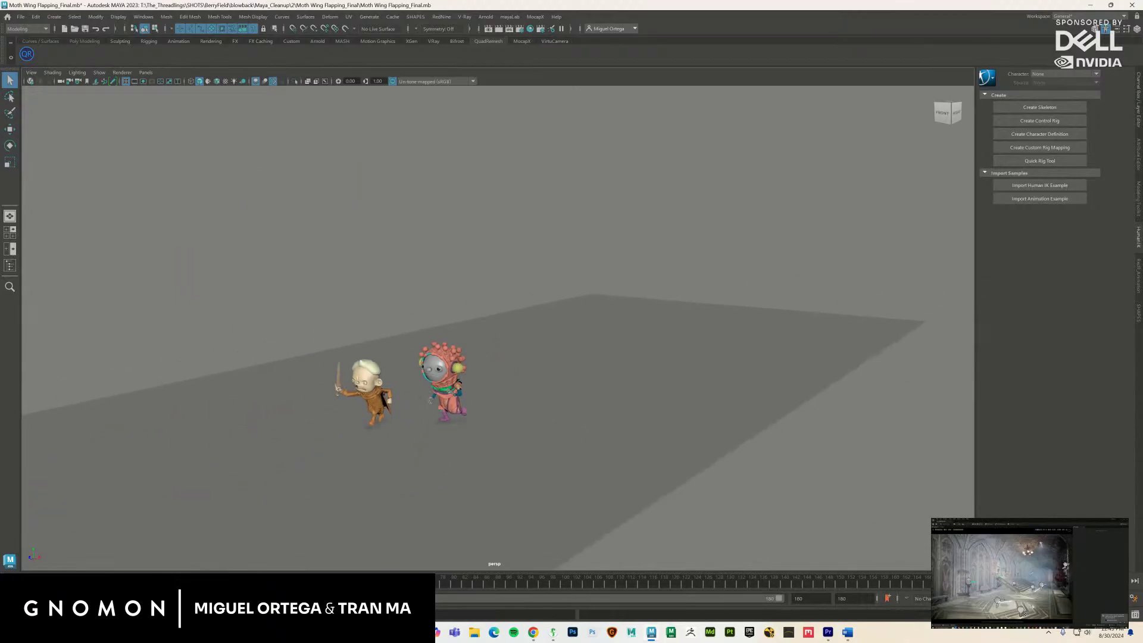
drag(222, 583, 298, 584)
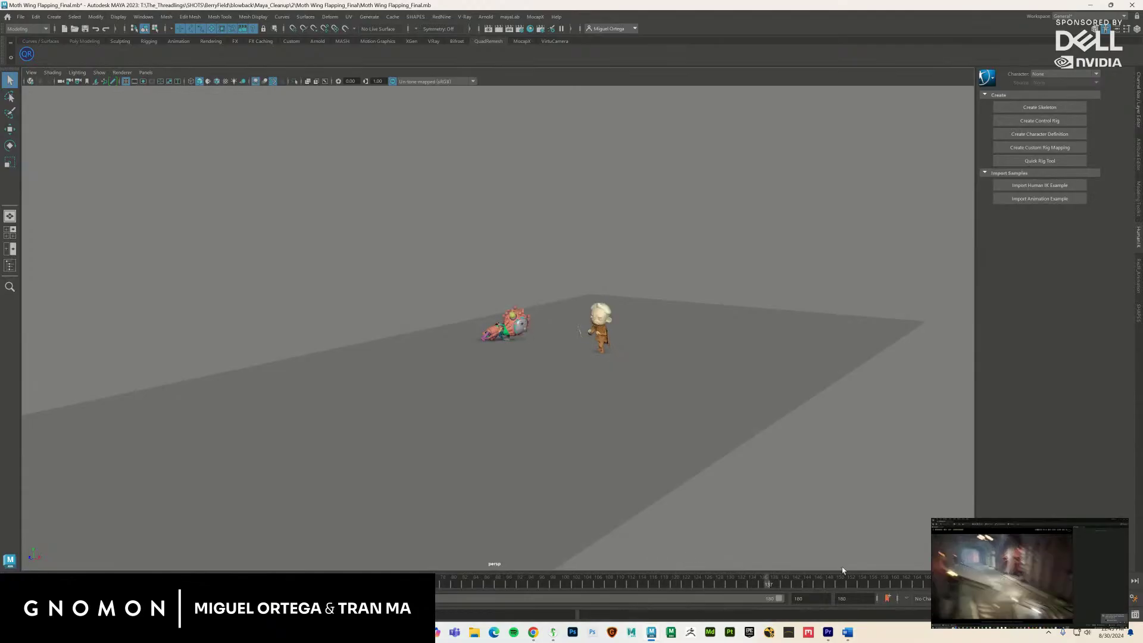
click(720, 587)
mouse_move(721, 588)
mouse_down()
mouse_move(775, 588)
mouse_move(704, 597)
mouse_up()
Set the playback range's end frame to 125 and scrub through the shortened range.
click(808, 599)
double_click(808, 599)
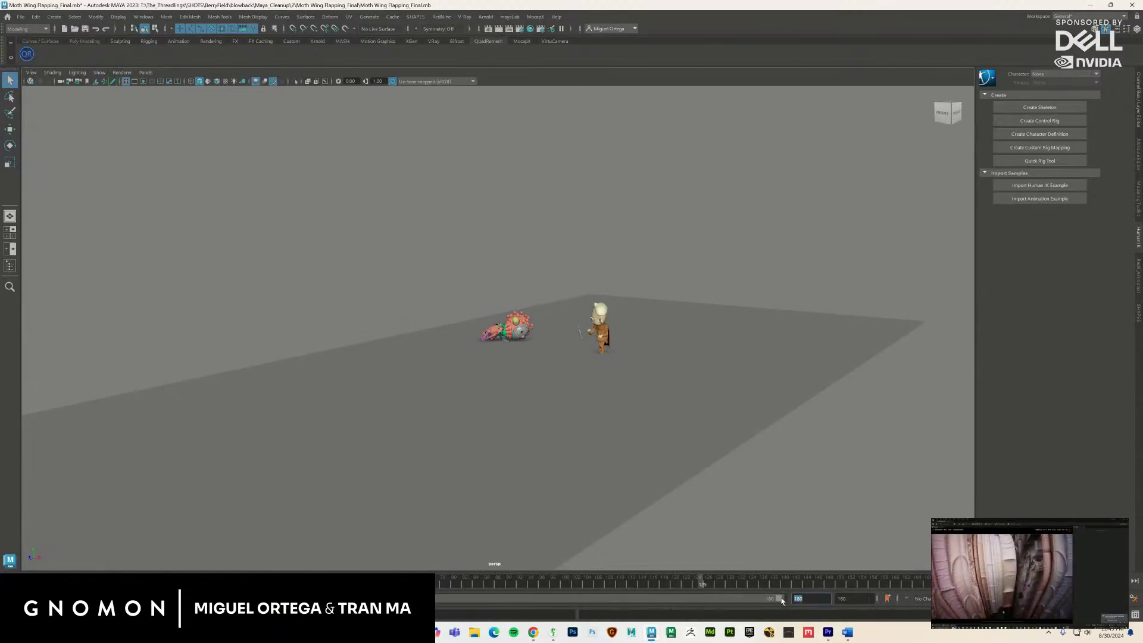
text(125)
key(Return)
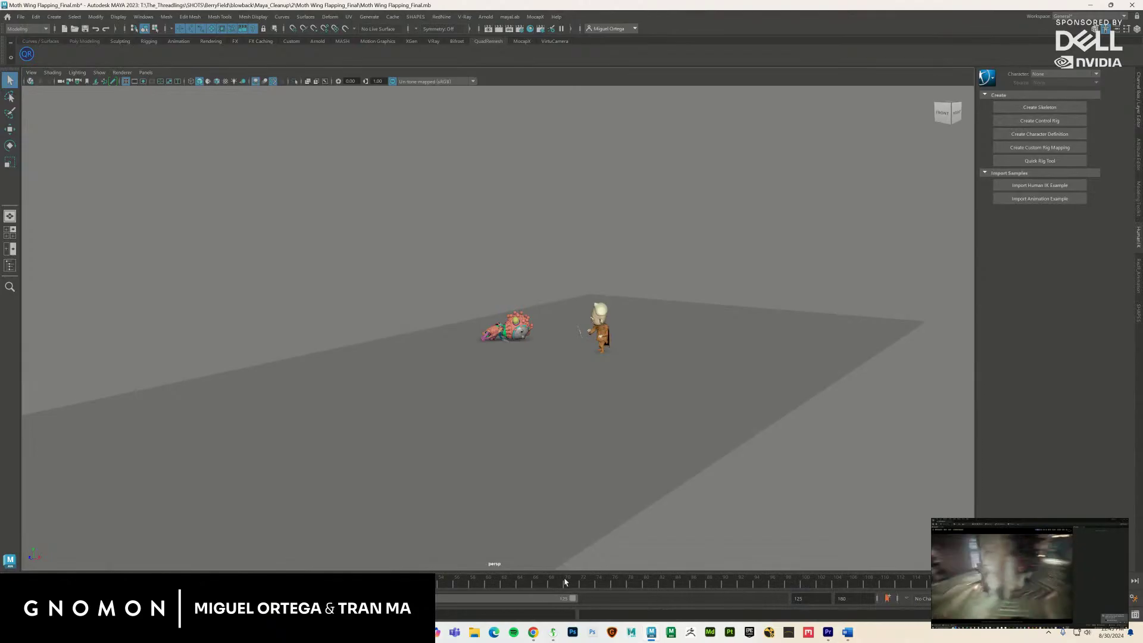
drag(143, 584, 297, 584)
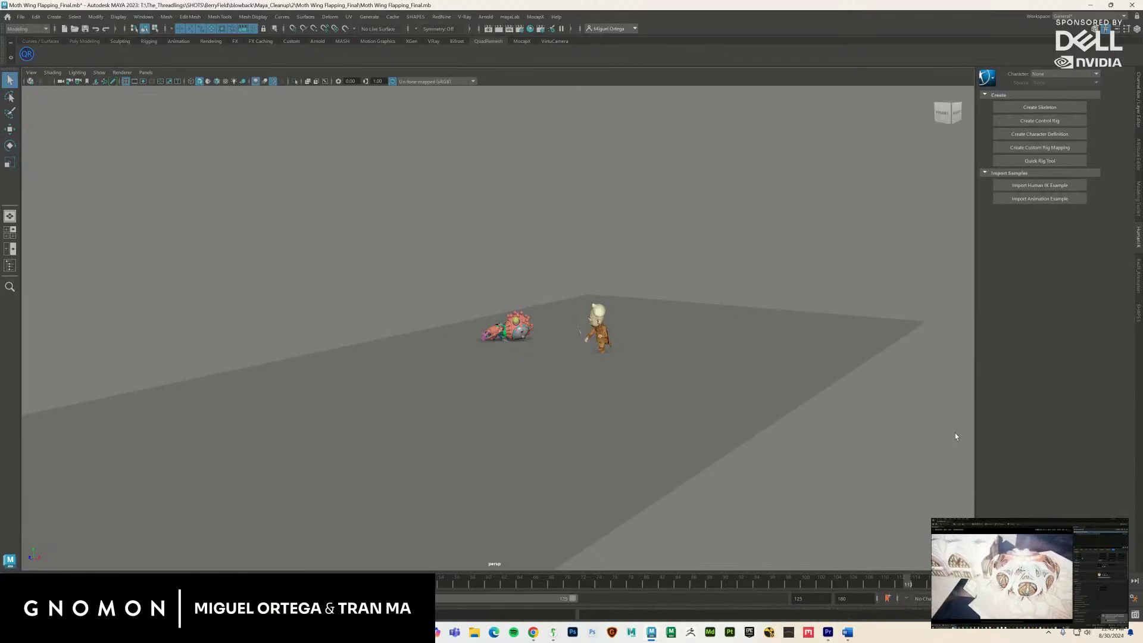
Open the Outliner and examine the lying and standing characters up close.
click(150, 19)
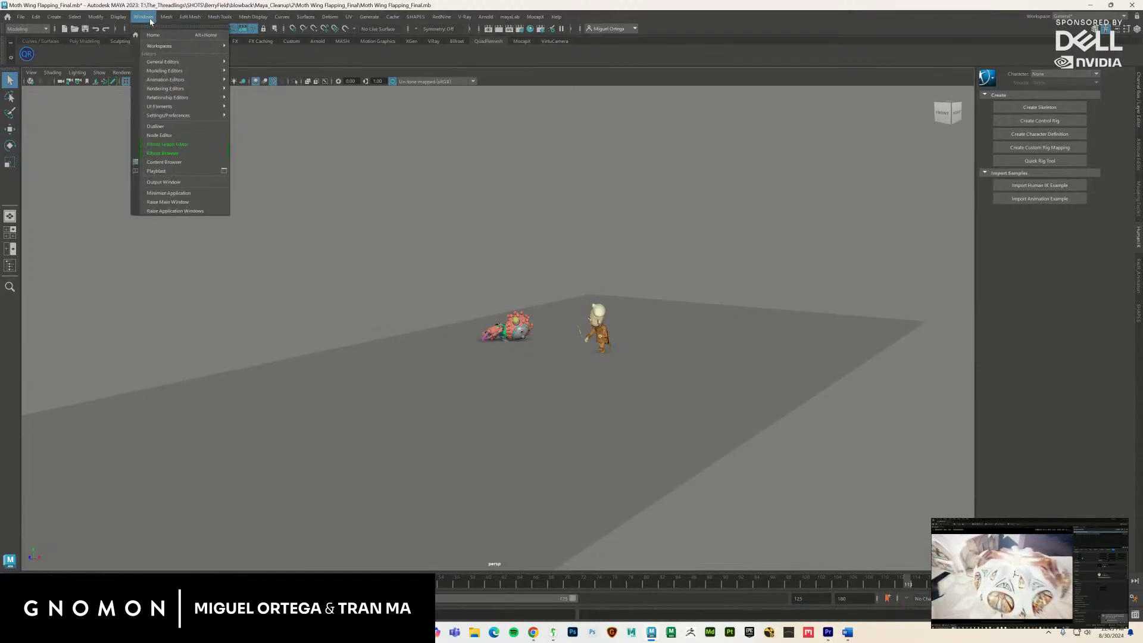
click(156, 126)
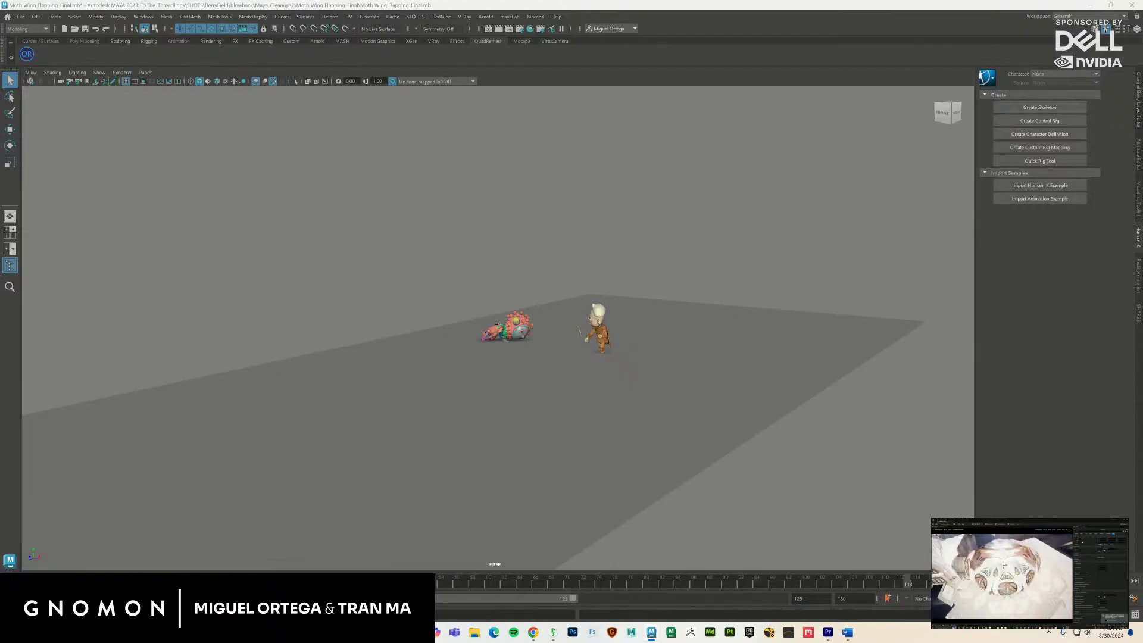
click(596, 319)
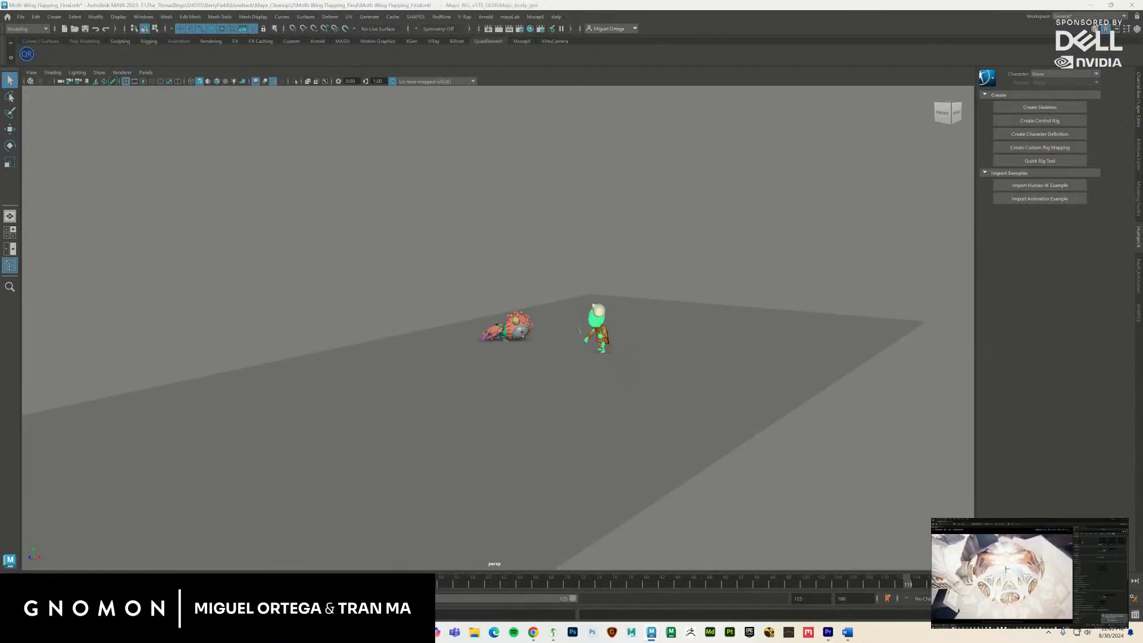
click(795, 269)
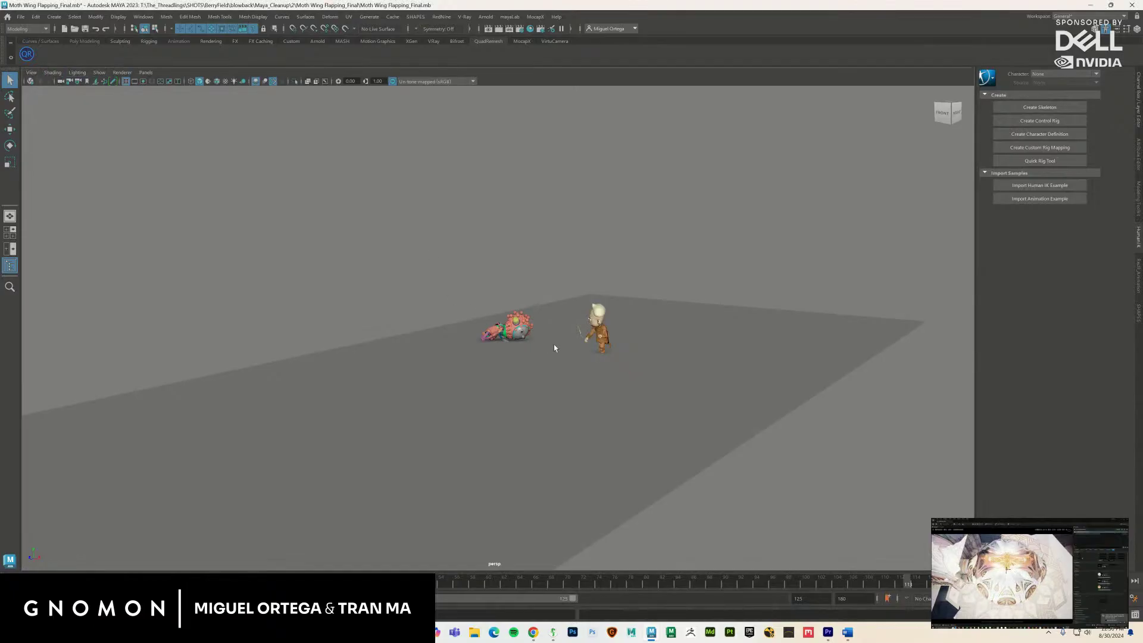
alt+right_drag(554, 344, 911, 487)
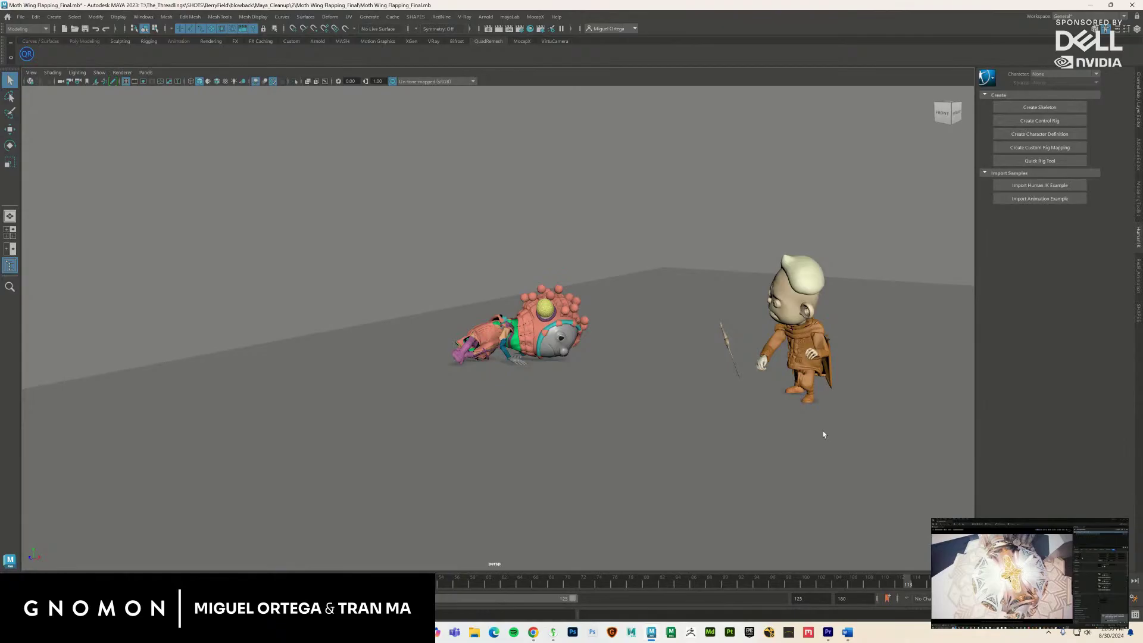
alt+drag(824, 434, 661, 409)
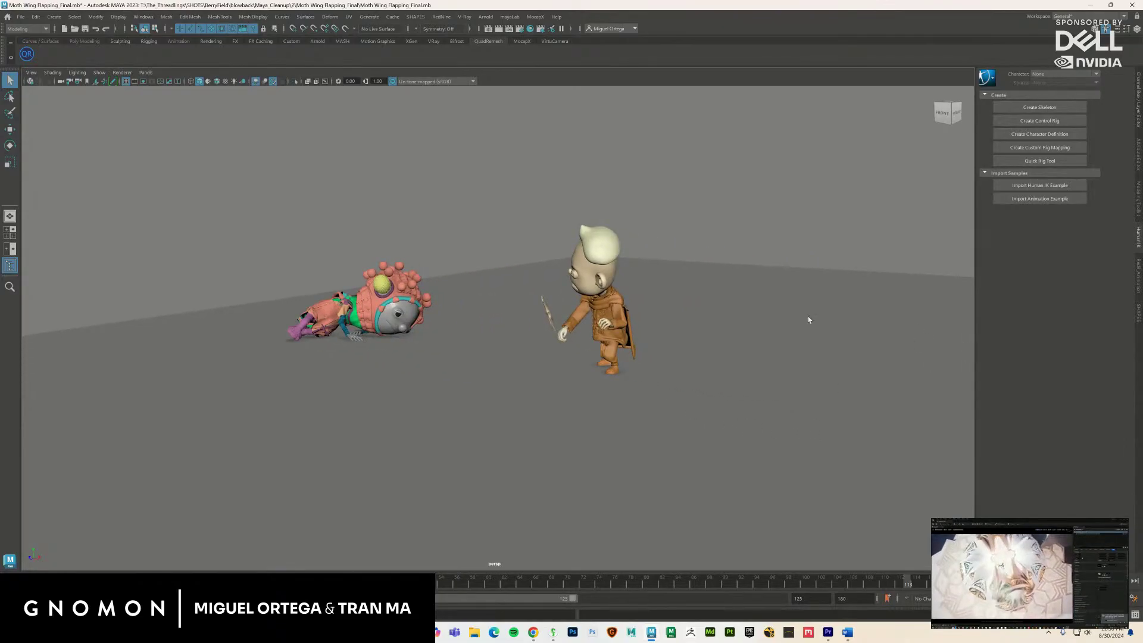
Show the Custom shelf and open the Reference Editor for the two-character scene.
click(291, 42)
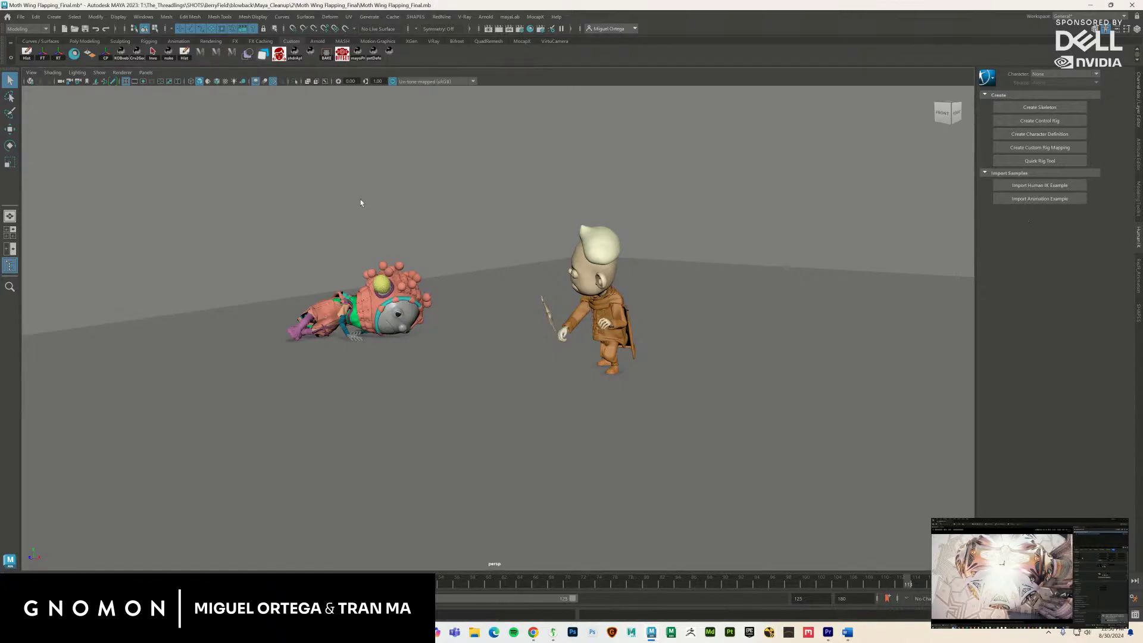
click(20, 18)
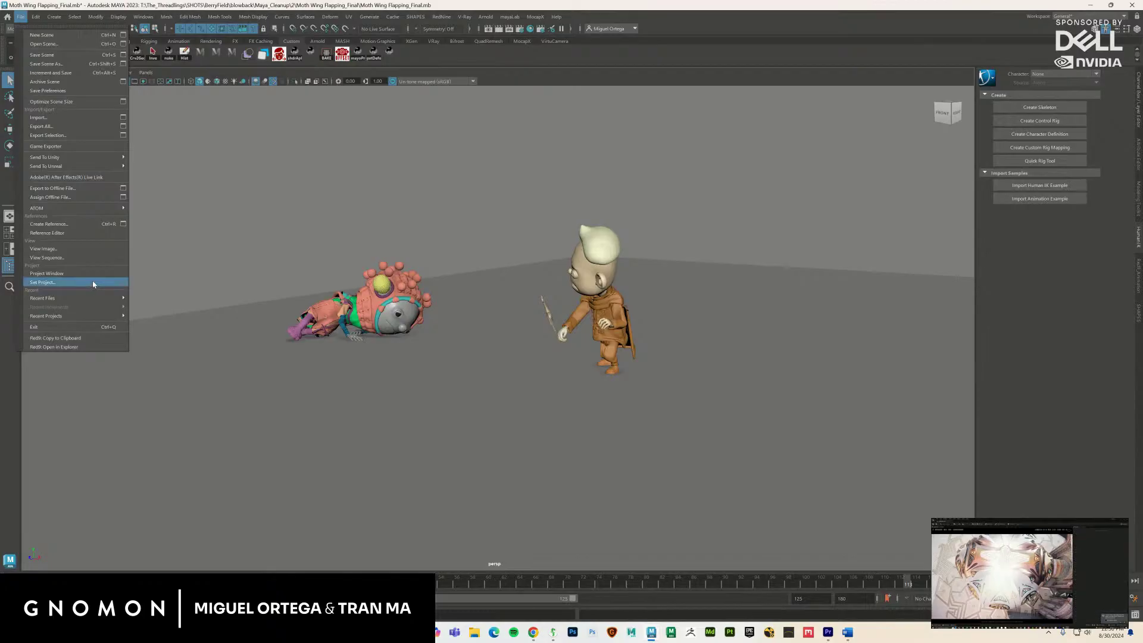
click(99, 233)
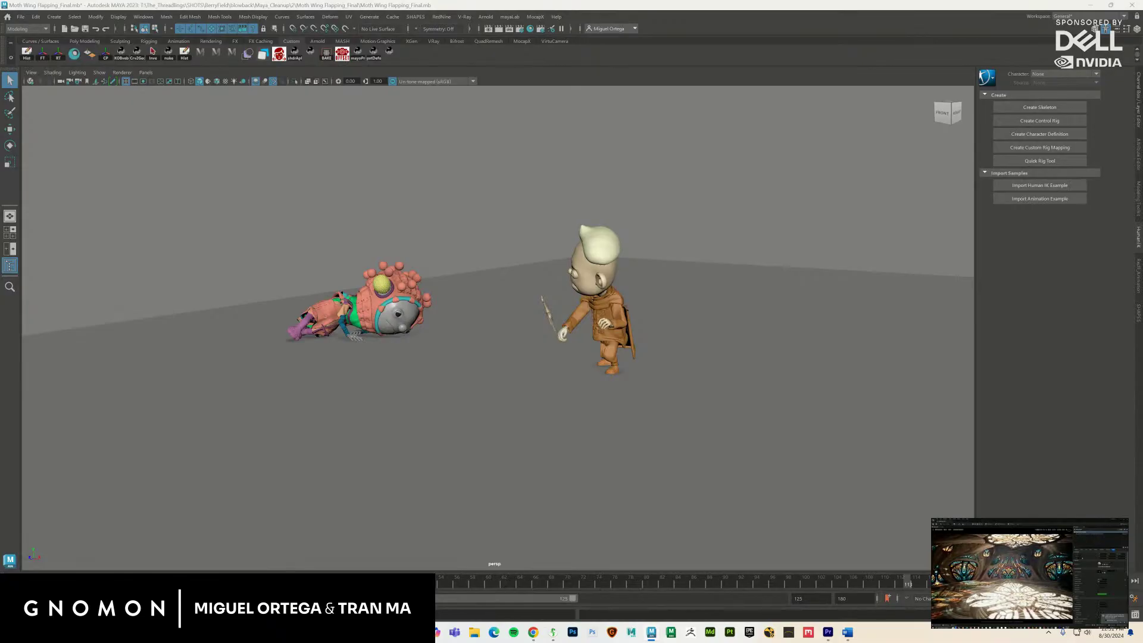
Try to open another Maya scene, dismissing the directory error and starting the Open Scene command again.
click(20, 16)
click(42, 47)
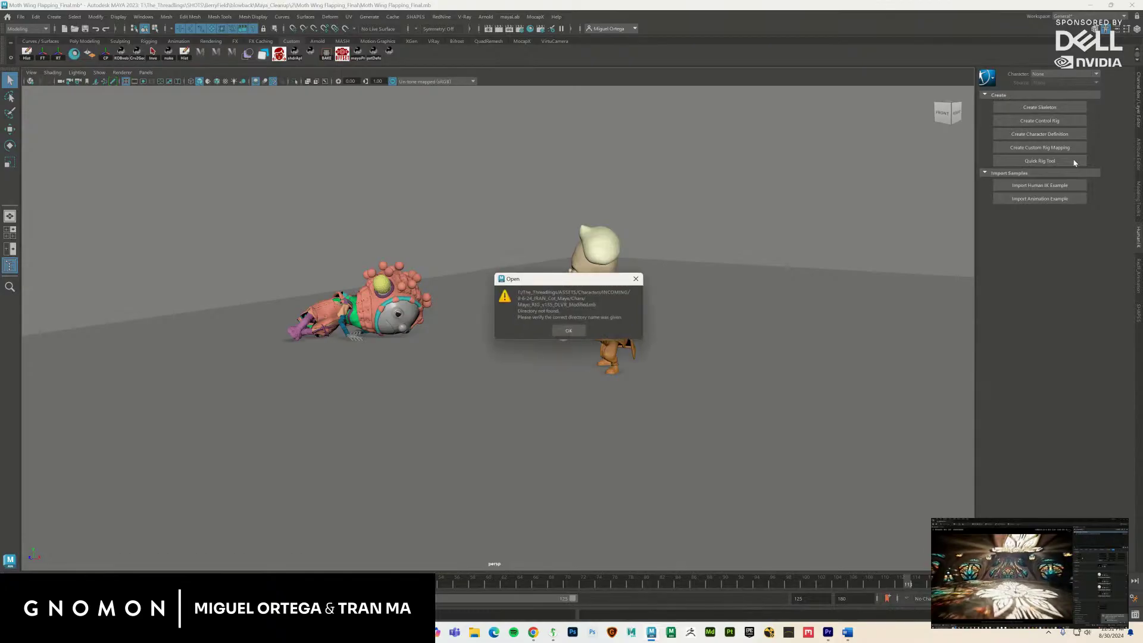
click(569, 331)
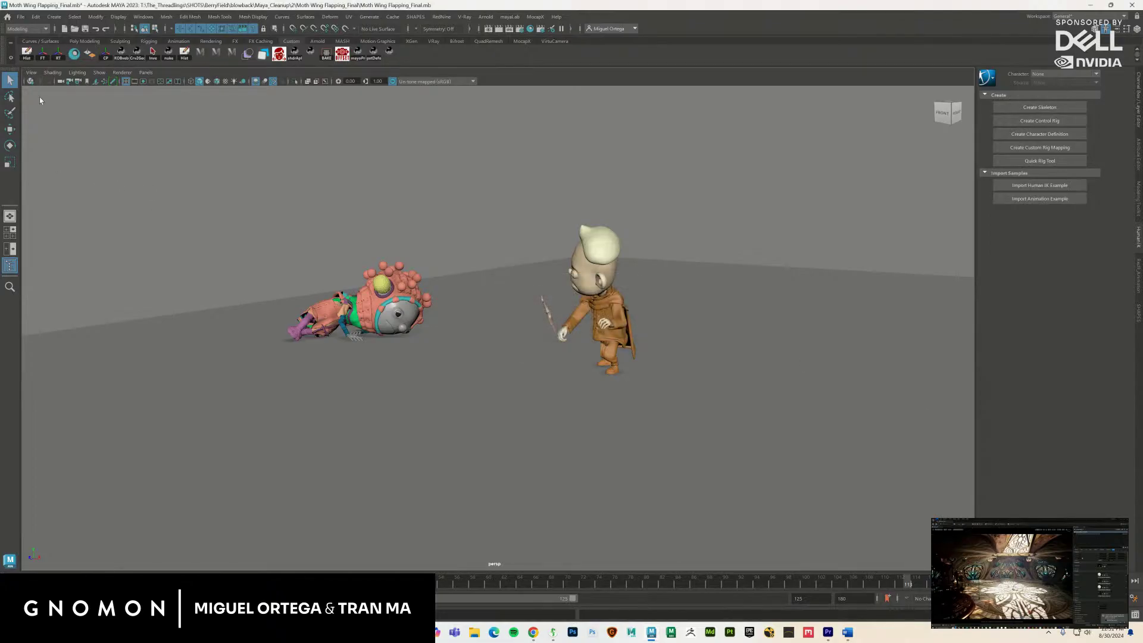
click(22, 18)
click(41, 44)
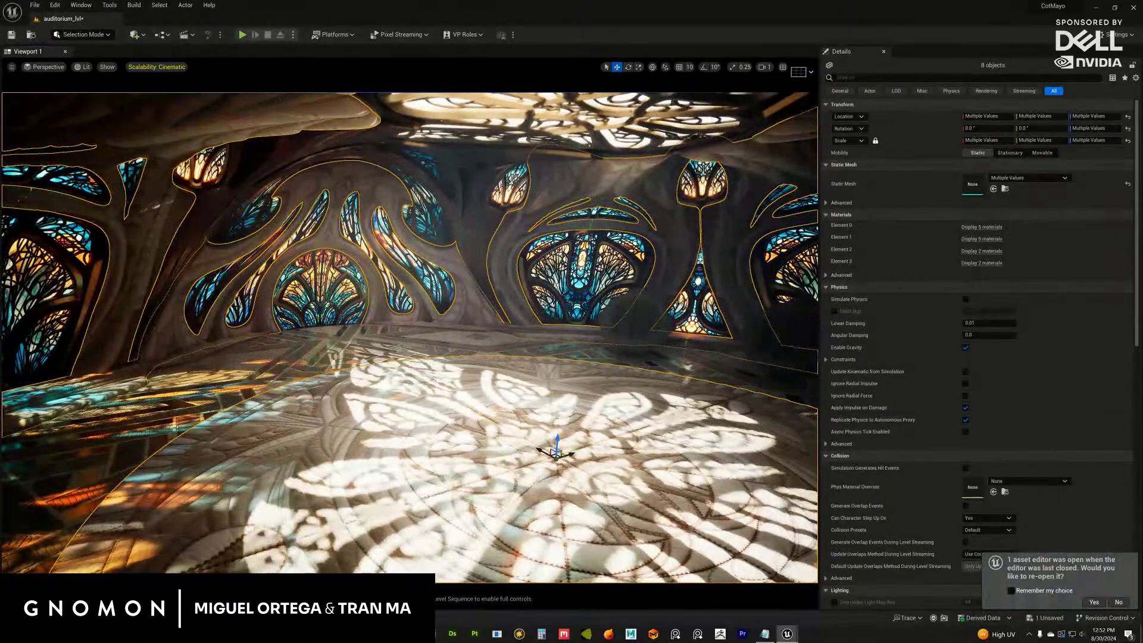
shift+click(582, 271)
shift+click(417, 265)
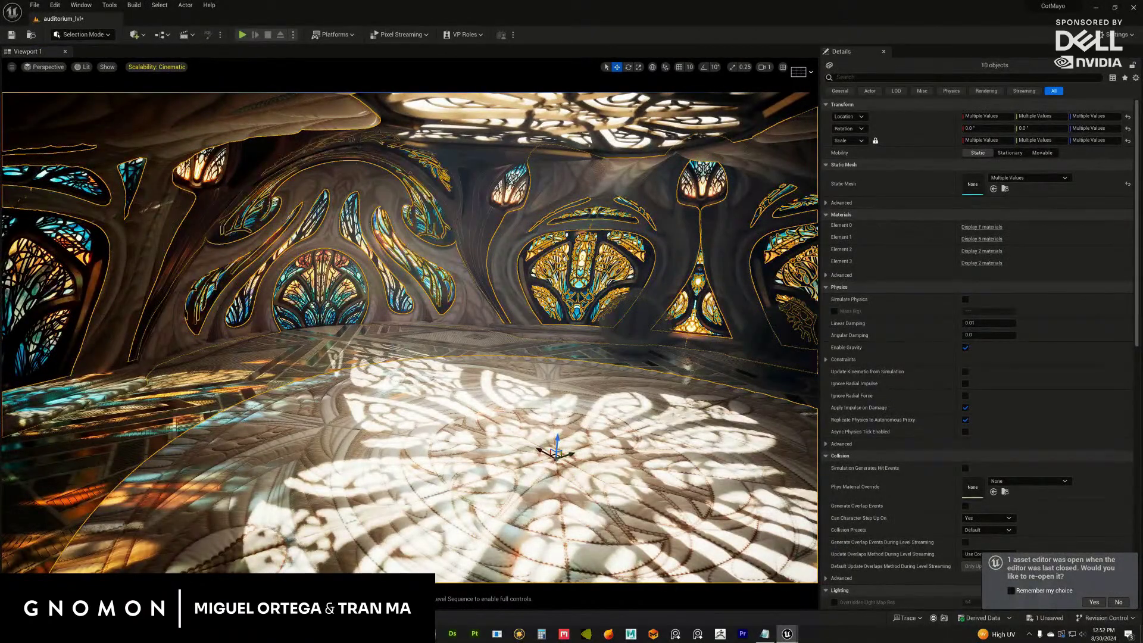
key(ctrl+z)
key(ctrl+z)
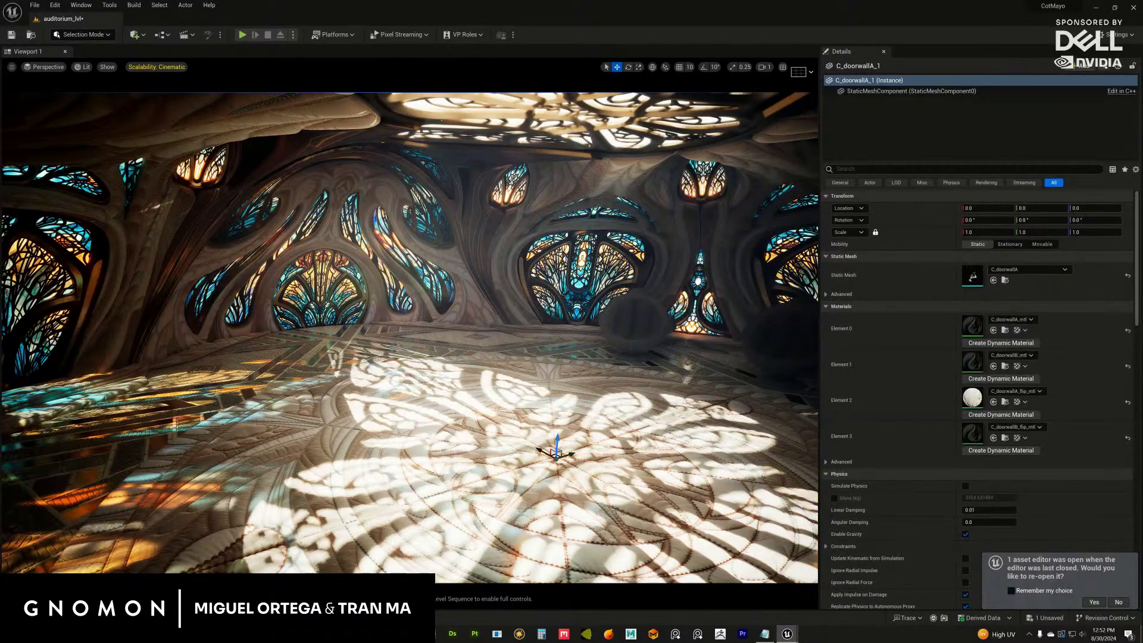
Add the tracery of the two large side windows and the small upper windows to the selection in auditorium_lvl.
shift+click(582, 271)
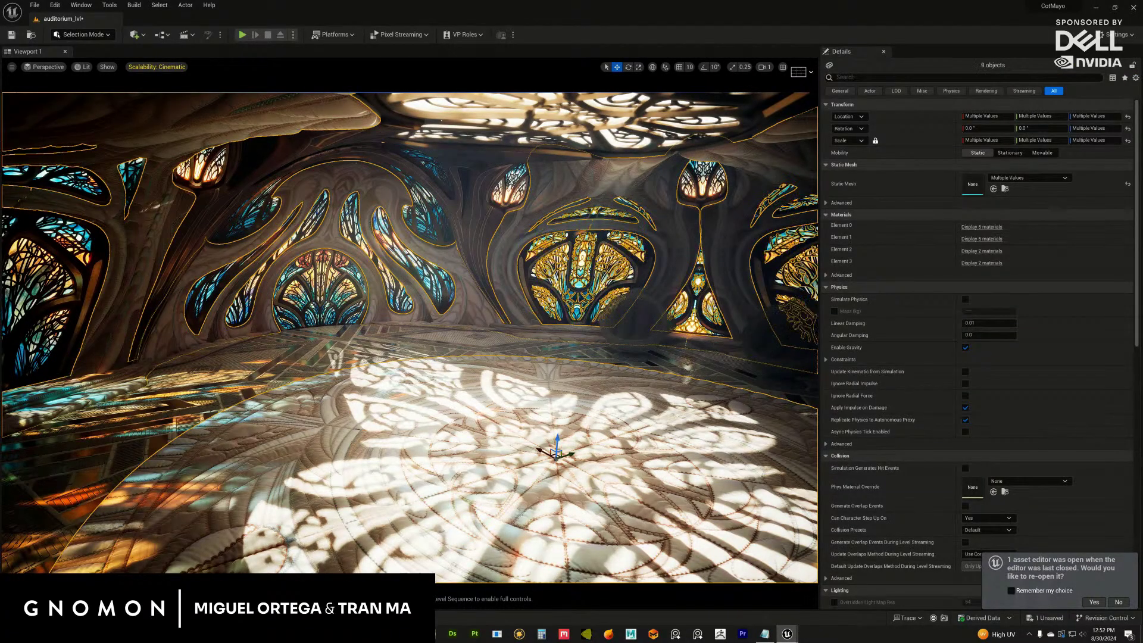
shift+click(41, 269)
shift+click(466, 180)
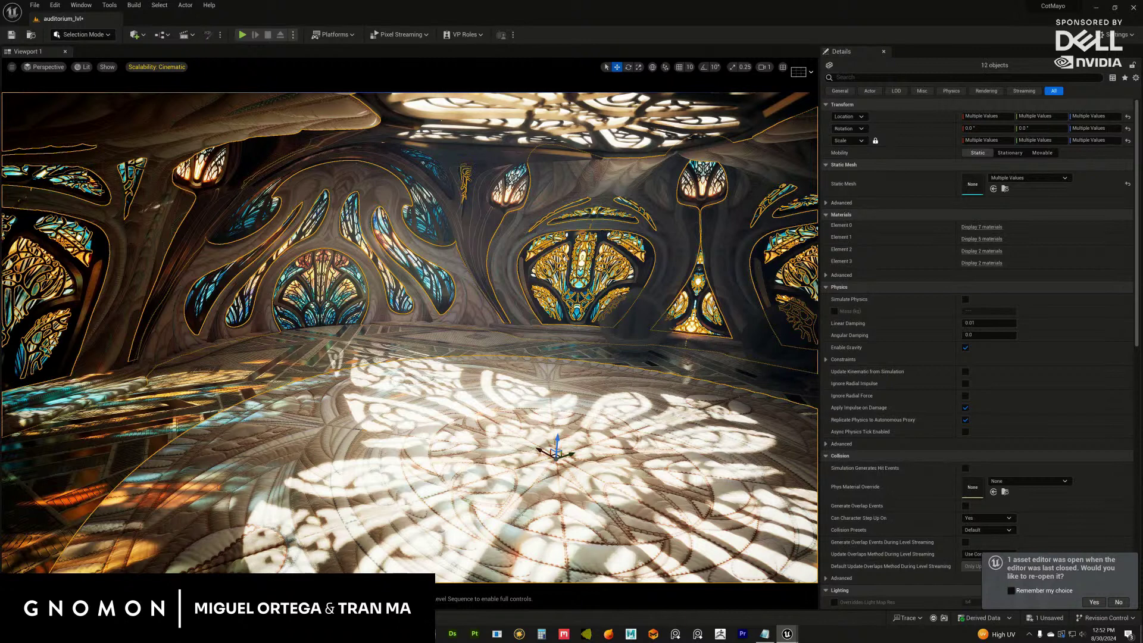
shift+click(510, 188)
shift+click(201, 168)
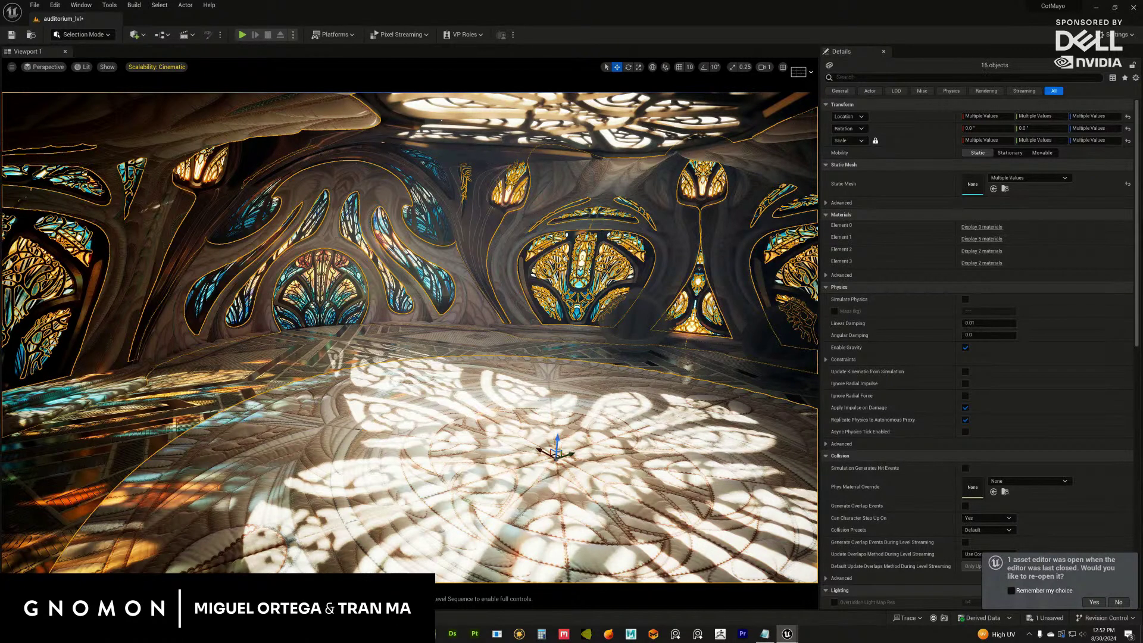
Add the tracery of the curved stained-glass windows around the central arch to the selection.
shift+click(315, 216)
shift+click(353, 221)
shift+click(424, 209)
shift+click(416, 146)
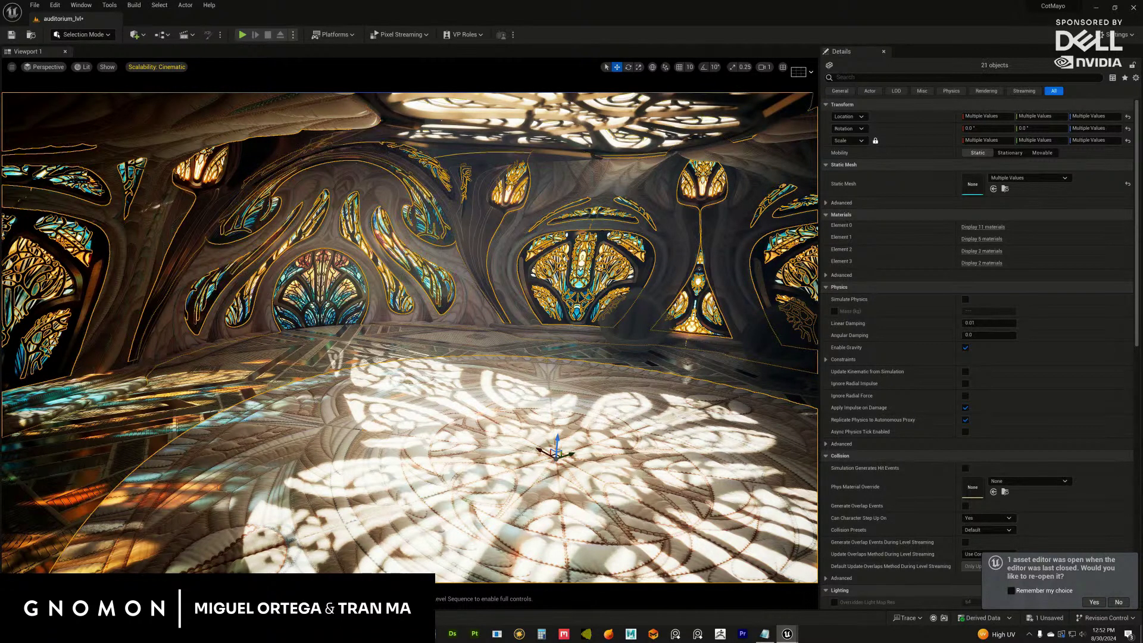
Add the ceiling window pieces to the selection and undo the last actor attachment.
shift+click(467, 109)
shift+click(524, 110)
shift+click(581, 118)
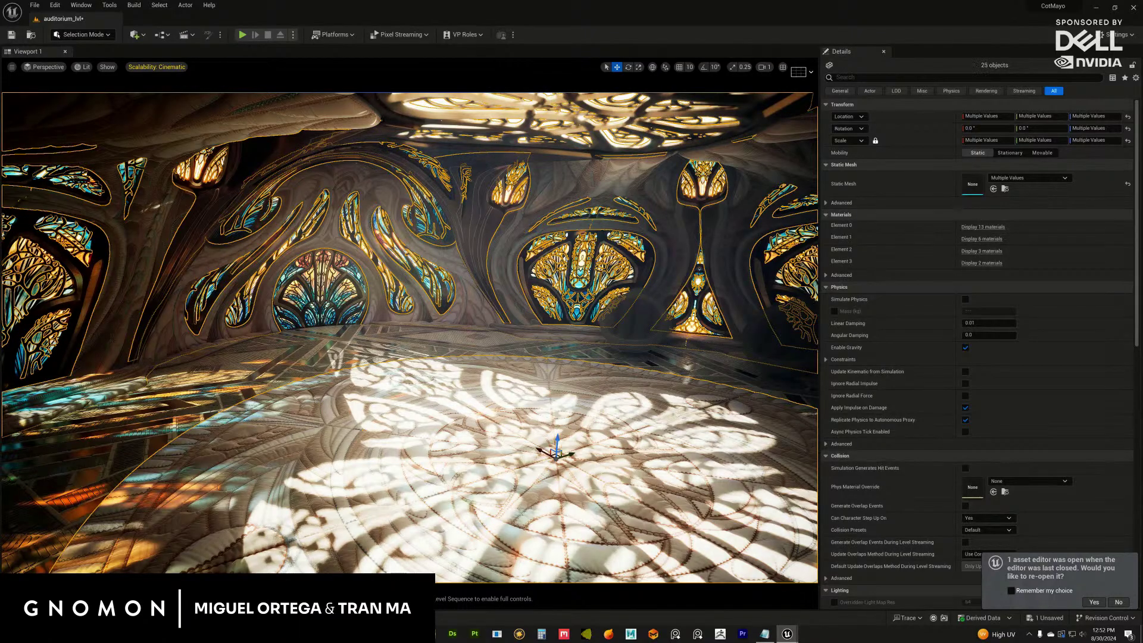
shift+click(649, 122)
key(ctrl+z)
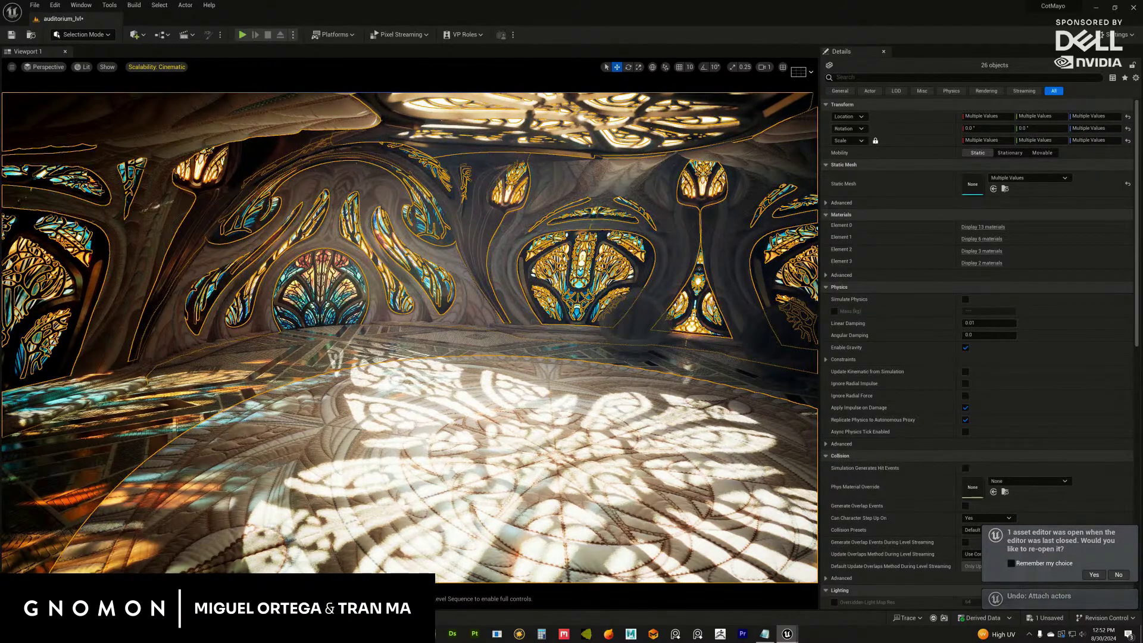
Extend the selection with more pieces of the arch windows, the far upper window and the large door window's frame.
shift+click(308, 218)
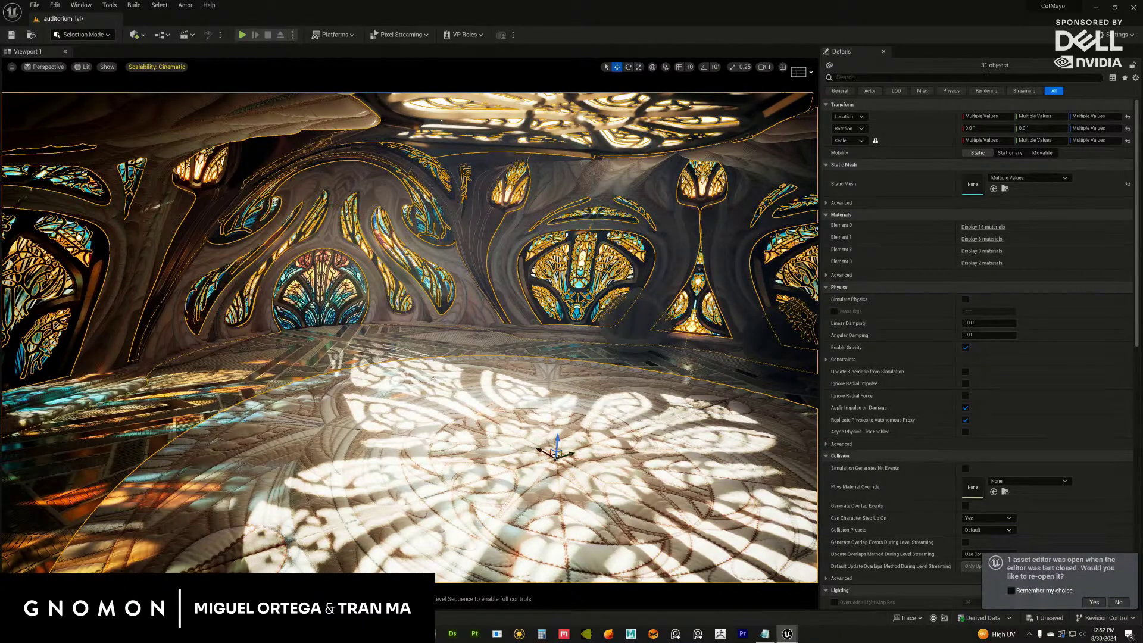
shift+click(257, 216)
shift+click(59, 179)
shift+click(662, 239)
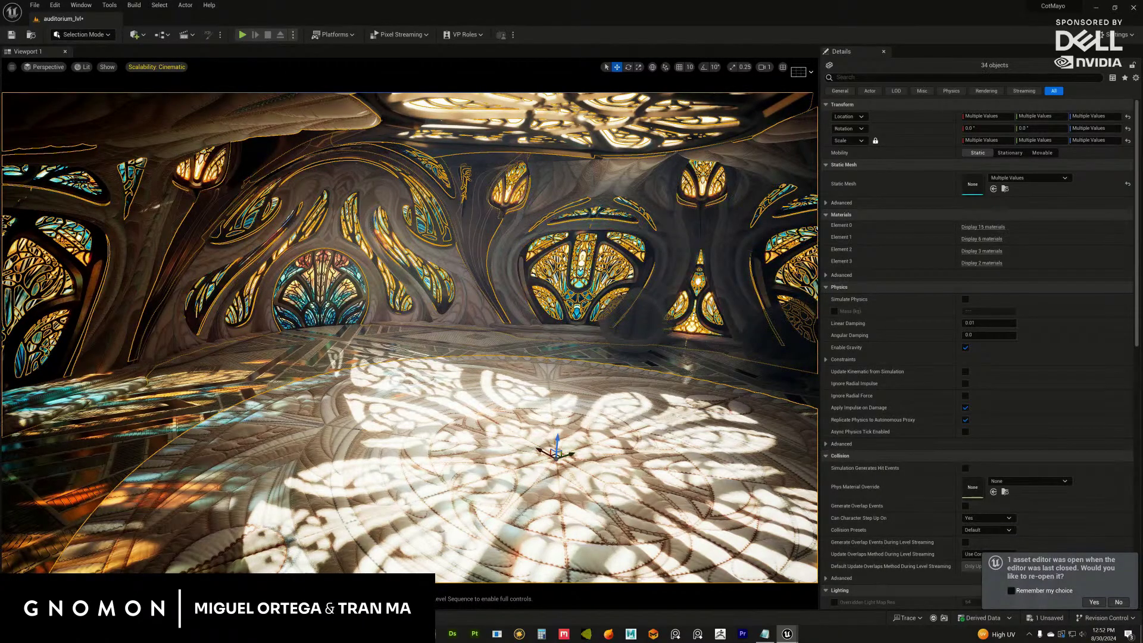
Add the steps, the surrounding wall sections and the ceiling pieces of the room to the selection.
shift+click(768, 357)
shift+click(197, 348)
shift+click(179, 268)
shift+click(339, 179)
shift+click(476, 250)
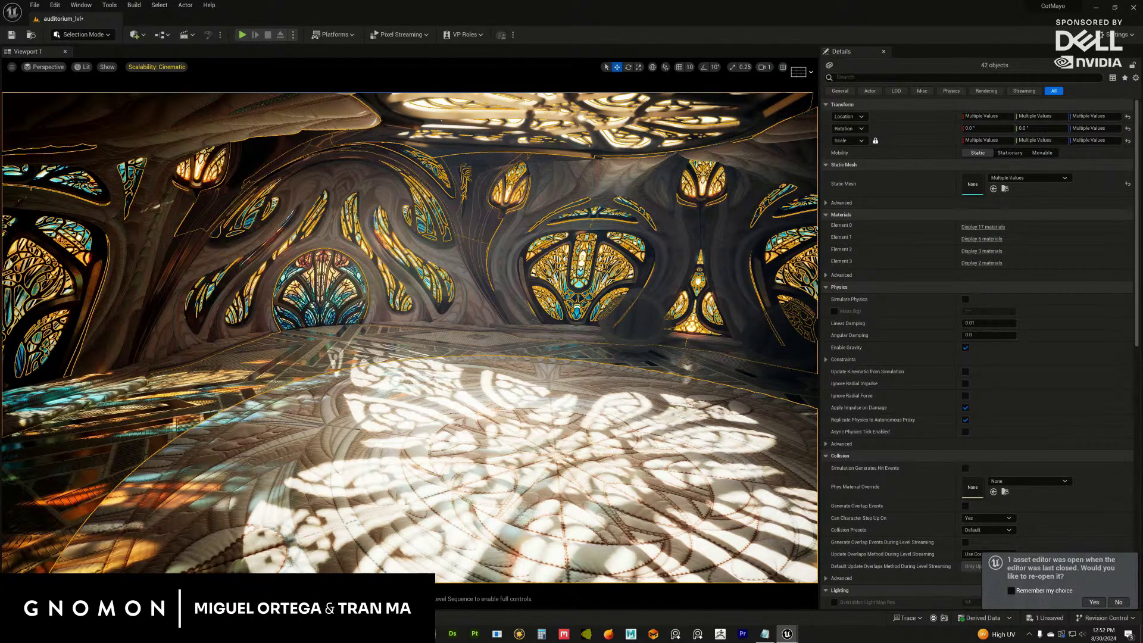
shift+click(792, 107)
shift+click(334, 140)
shift+click(735, 232)
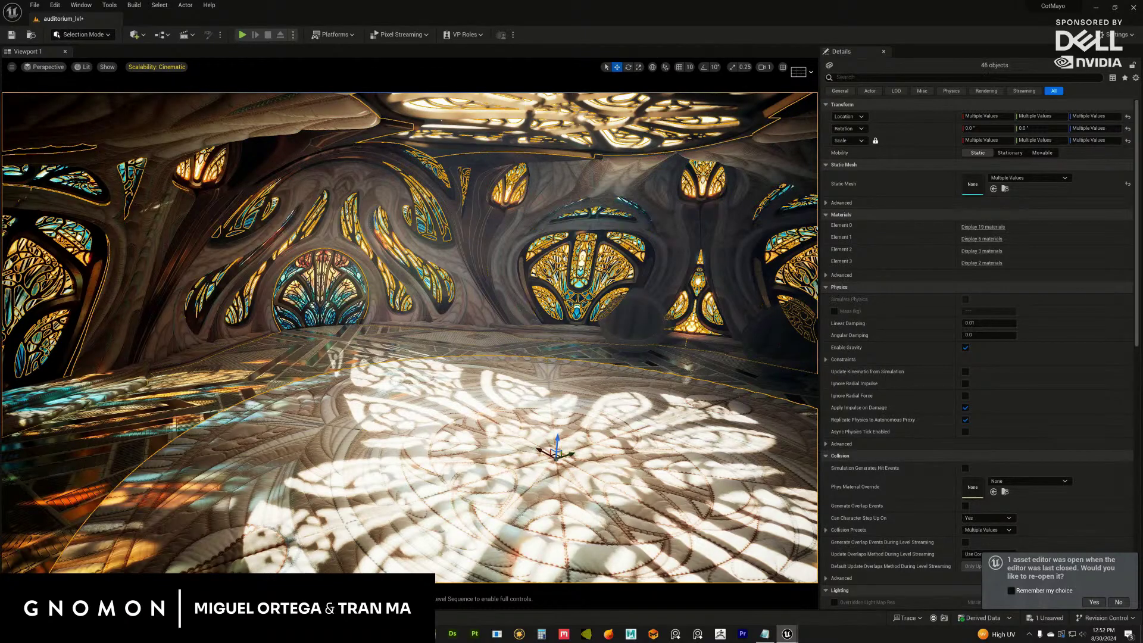
ctrl+click(599, 156)
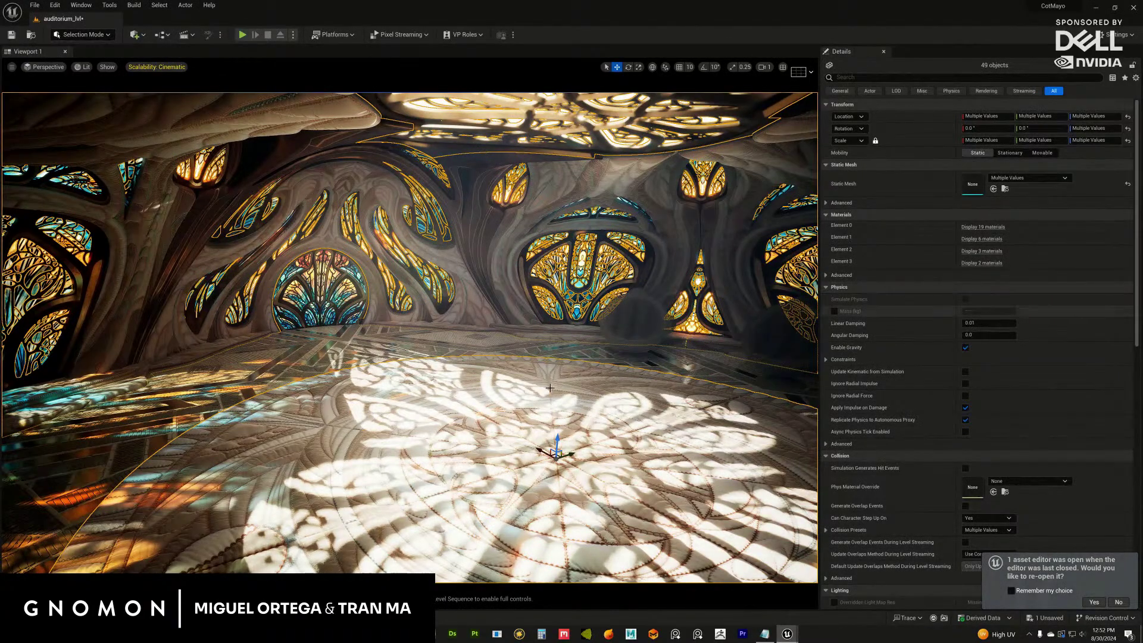
Frame the selected room pieces, hide them to examine what was missed, and toggle visibility to bring pieces back.
key(f)
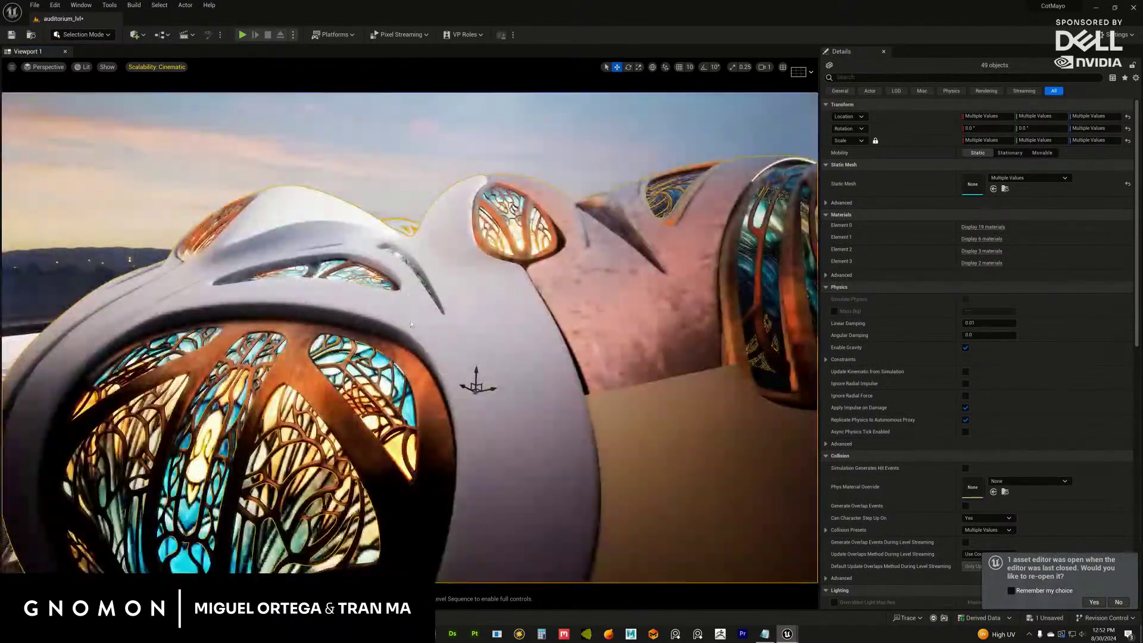
alt+drag(410, 324, 521, 374)
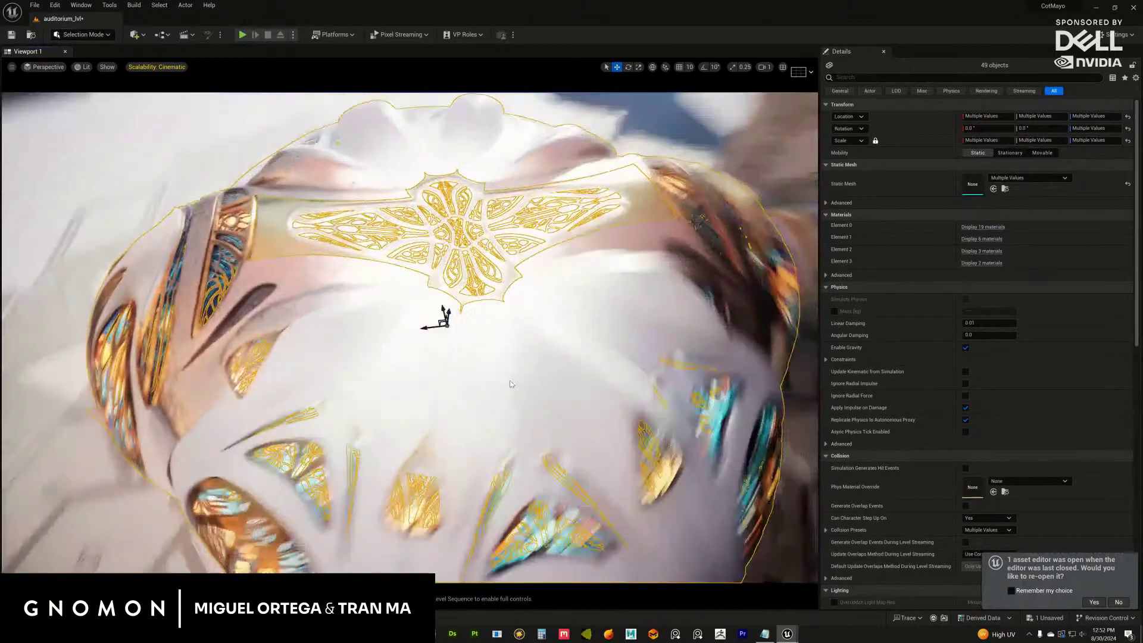
key(h)
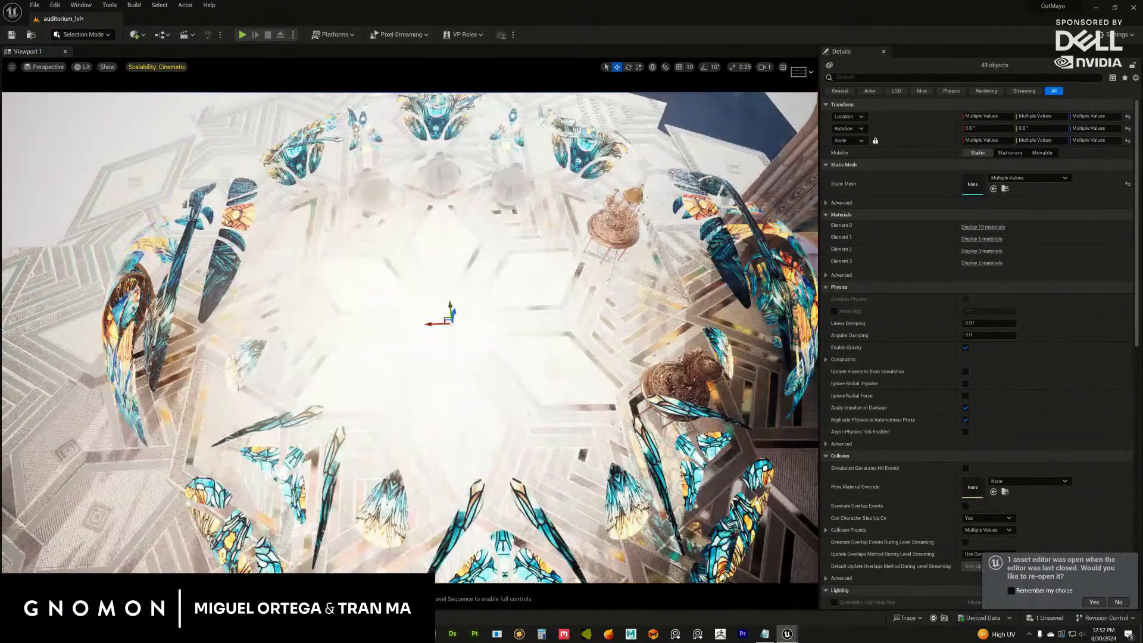
alt+drag(566, 337, 589, 320)
key(ctrl+h)
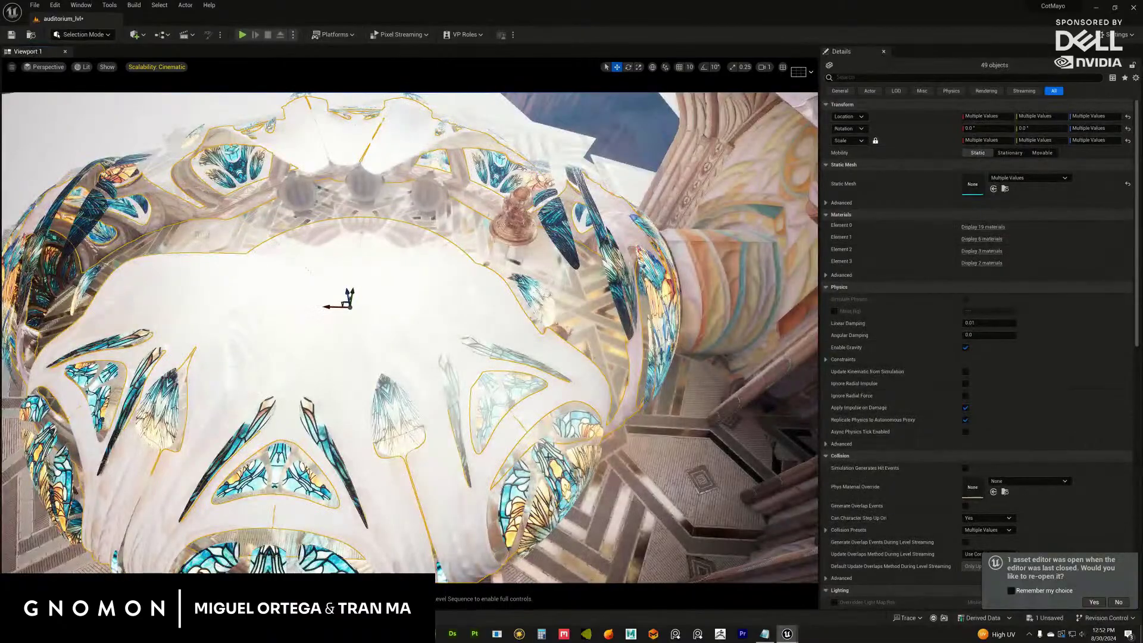
Add the missed pieces to the selection while inspecting the room from above and outside.
ctrl+click(534, 478)
alt+middle_drag(534, 479, 625, 396)
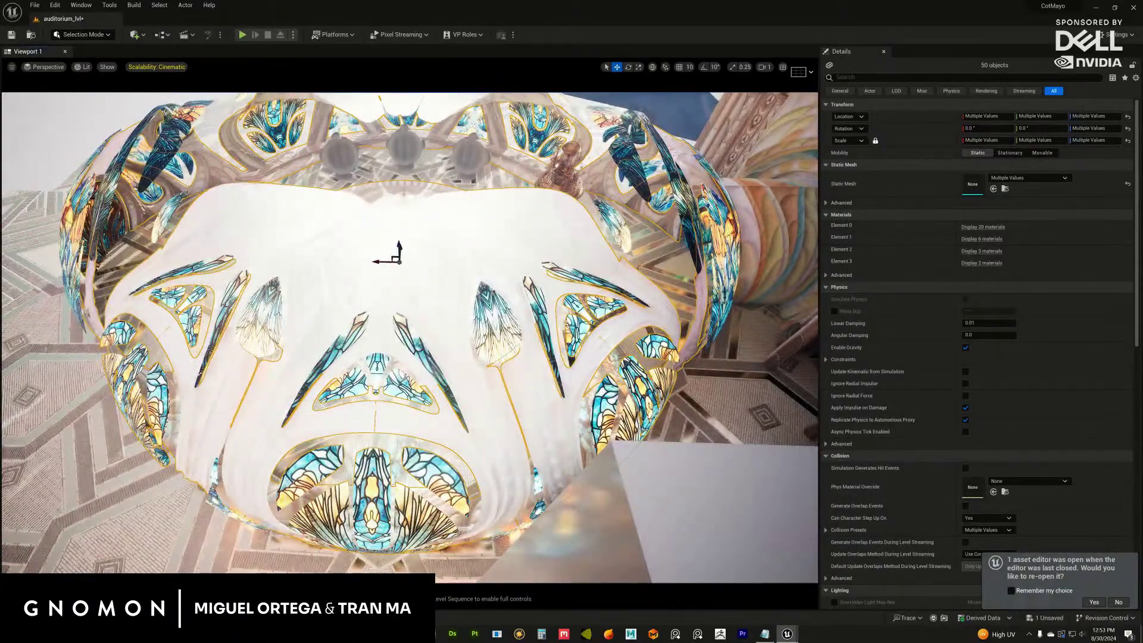
ctrl+click(621, 223)
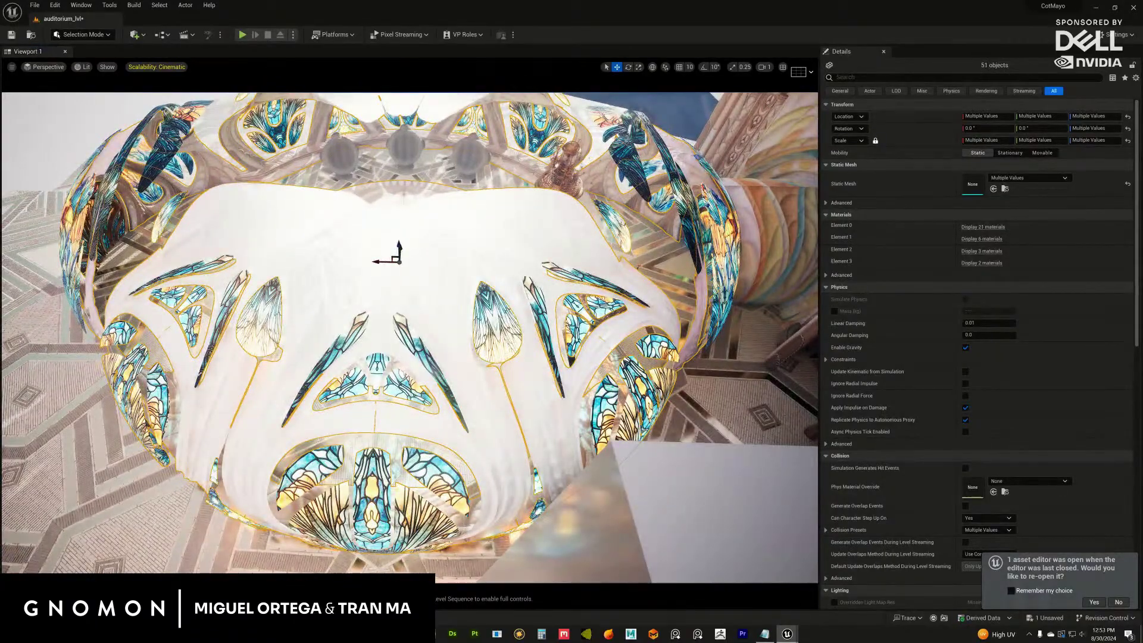
alt+drag(621, 223, 851, 345)
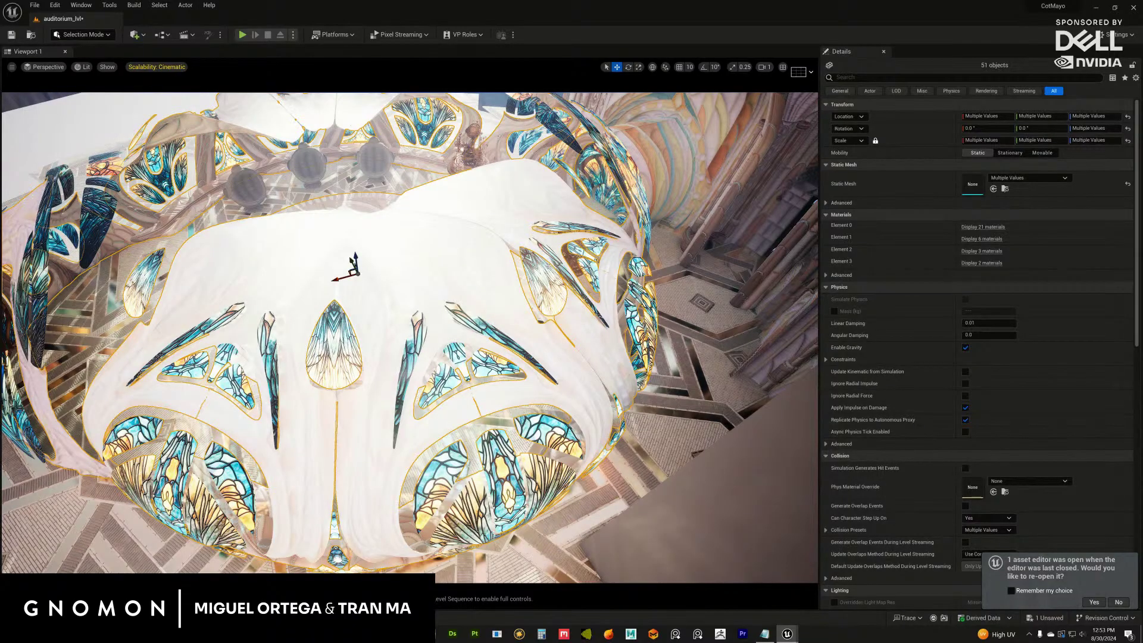
ctrl+click(8, 332)
ctrl+click(8, 331)
ctrl+click(8, 331)
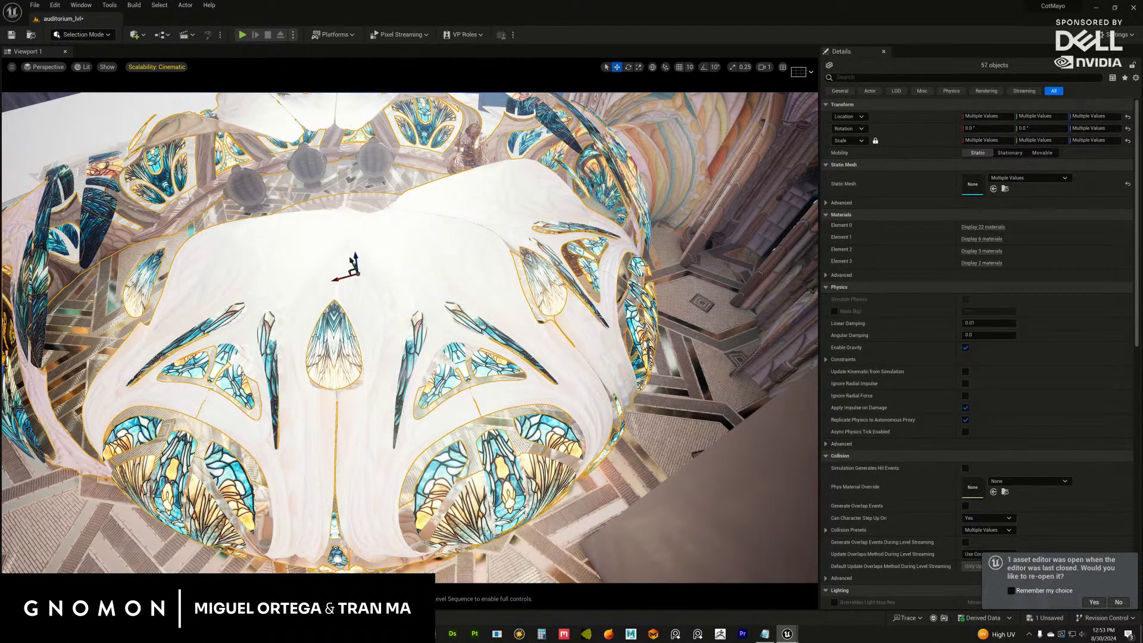
Bring up the Outliner and add the remaining Classroom room and window actors to the selection.
drag(1142, 67, 862, 46)
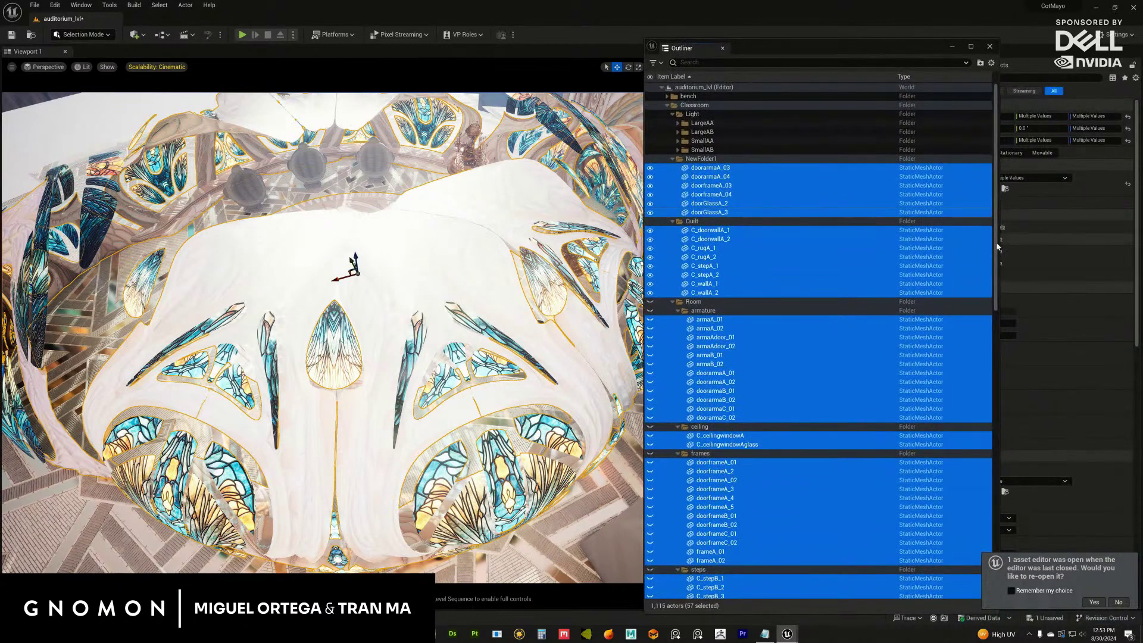
scroll(972, 412, down, 13)
drag(703, 403, 674, 287)
click(672, 289)
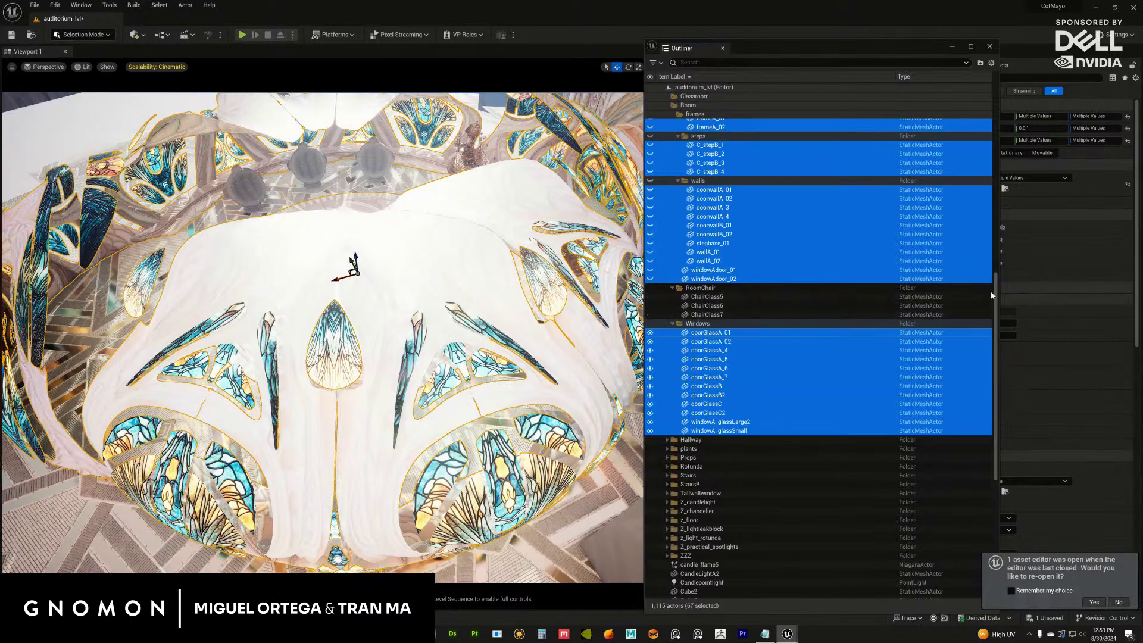
drag(996, 290, 960, 102)
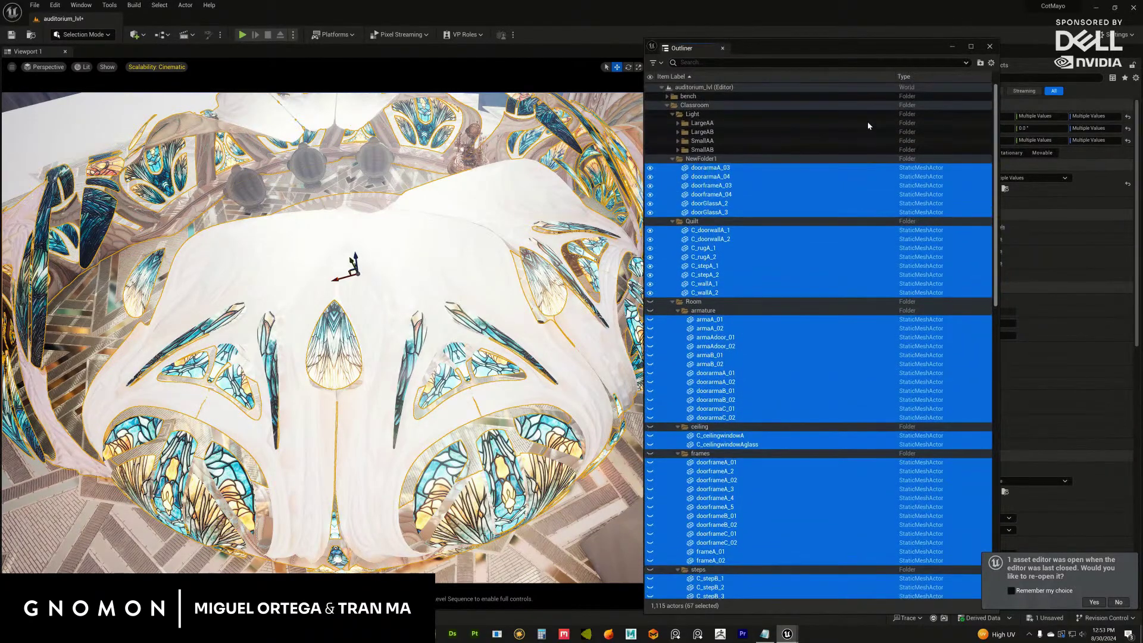
Group the selected classroom actors and review the grouped selection in the Outliner.
right_click(710, 256)
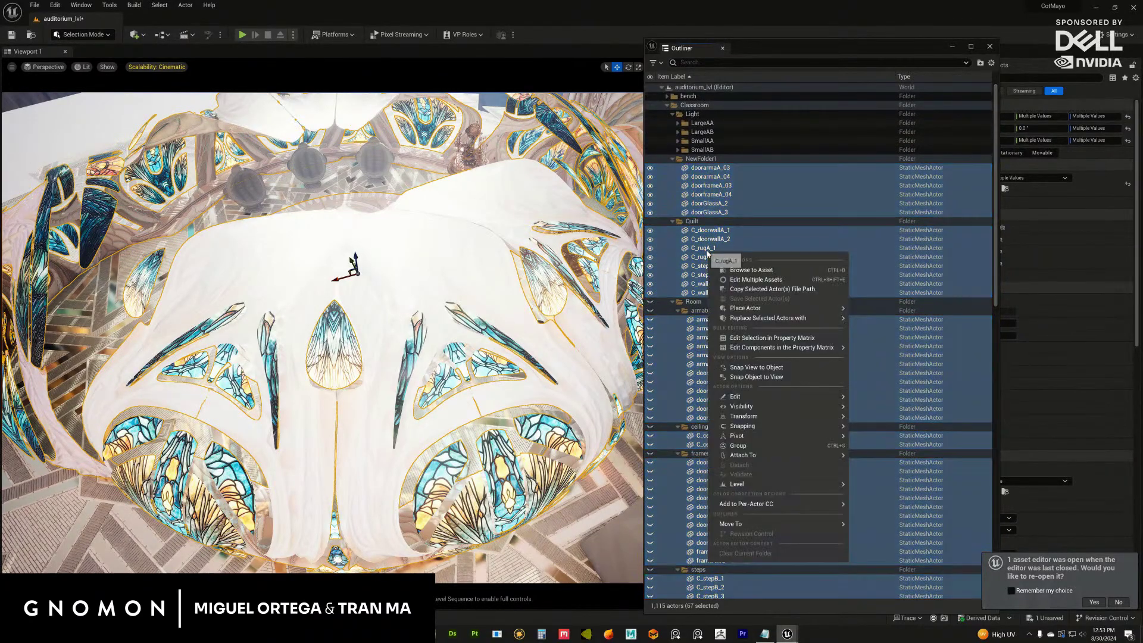
click(770, 447)
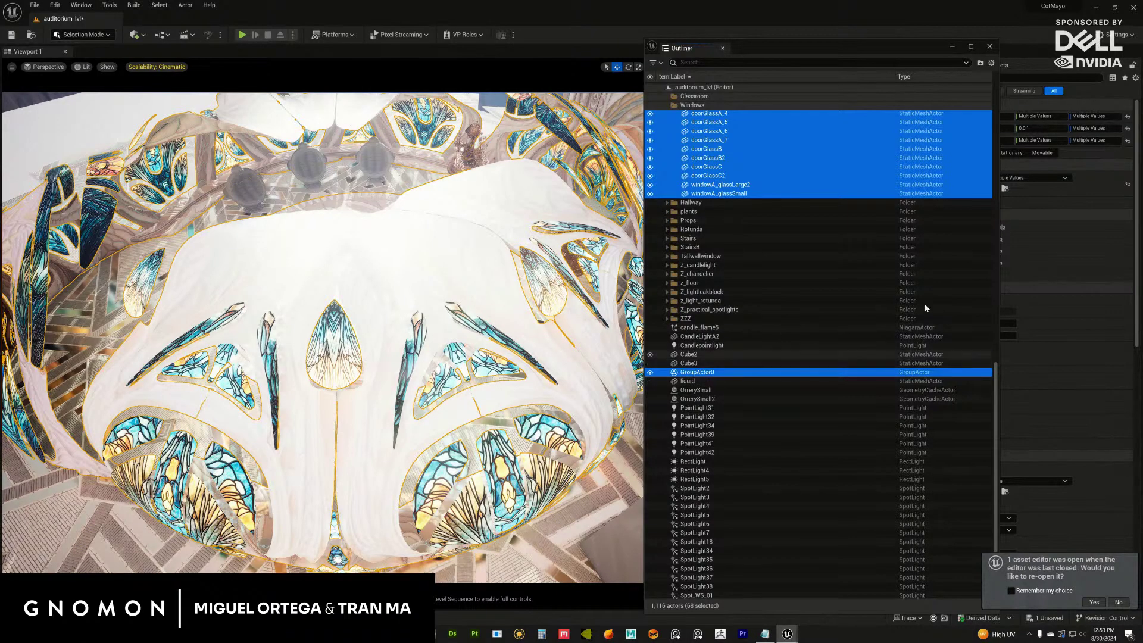
scroll(995, 343, up, 10)
drag(996, 342, 987, 408)
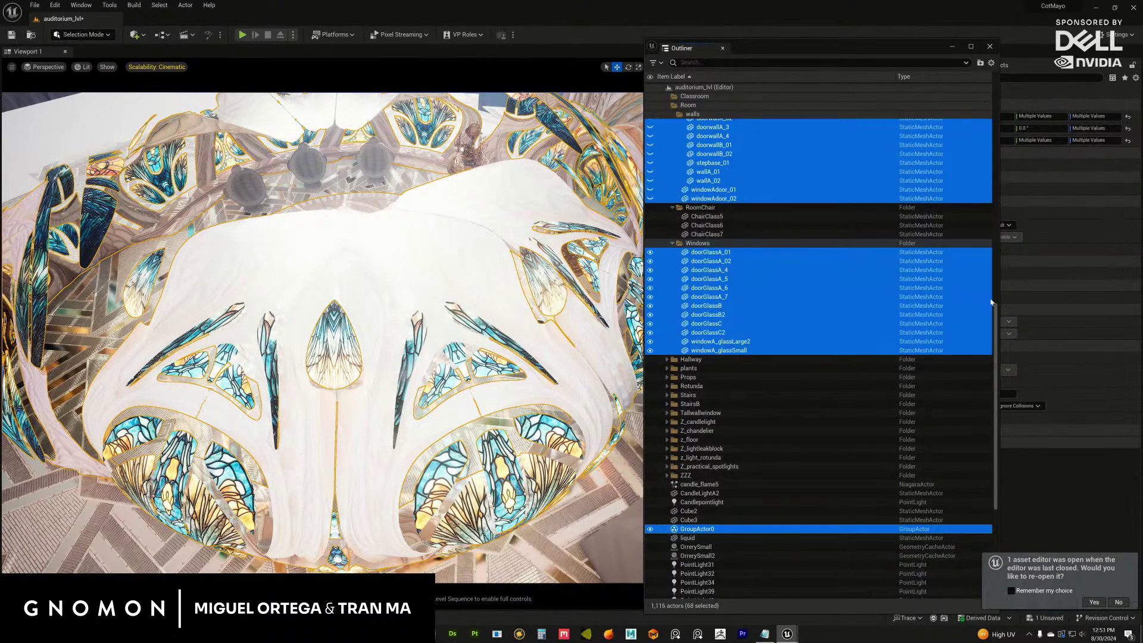
scroll(997, 306, up, 15)
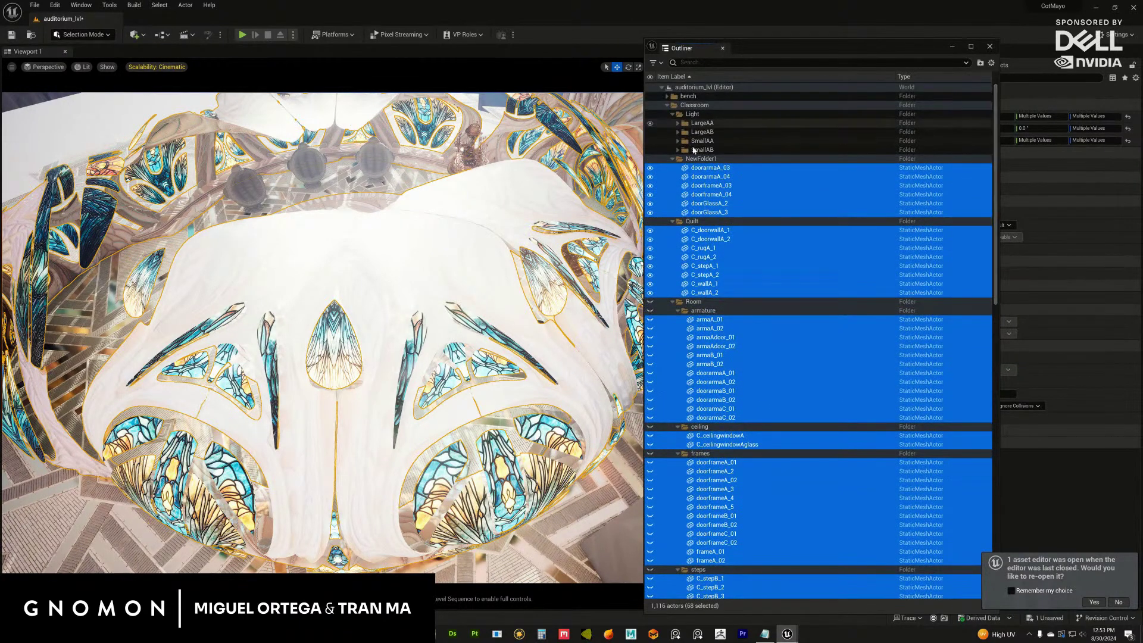
Move the new group into the Classroom folder and make its hidden actors visible.
click(666, 105)
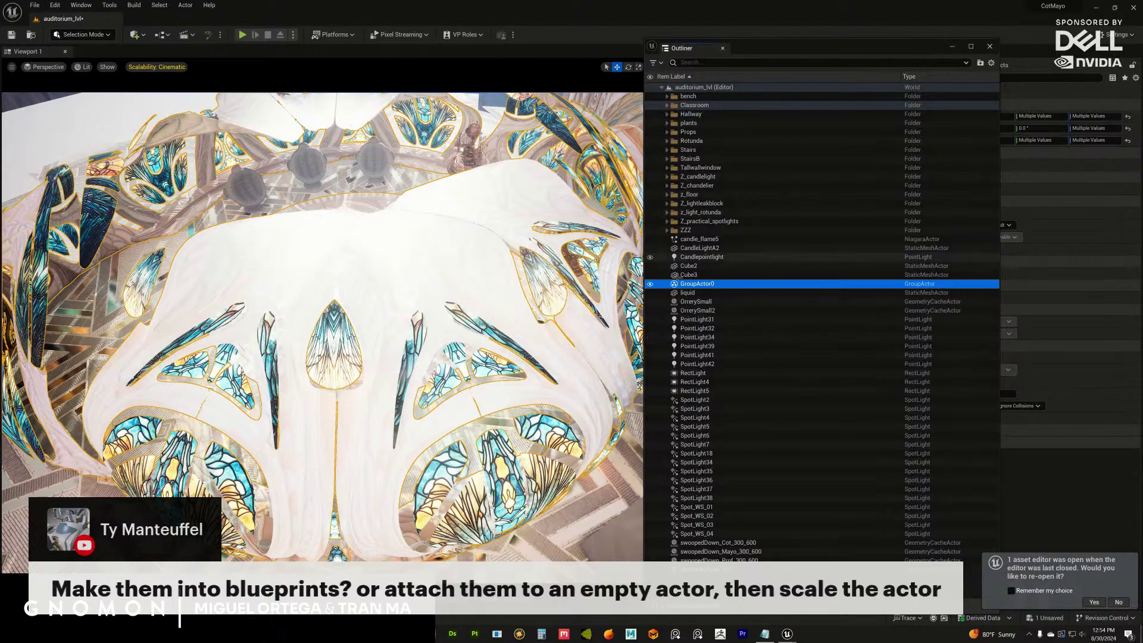
drag(697, 284, 693, 106)
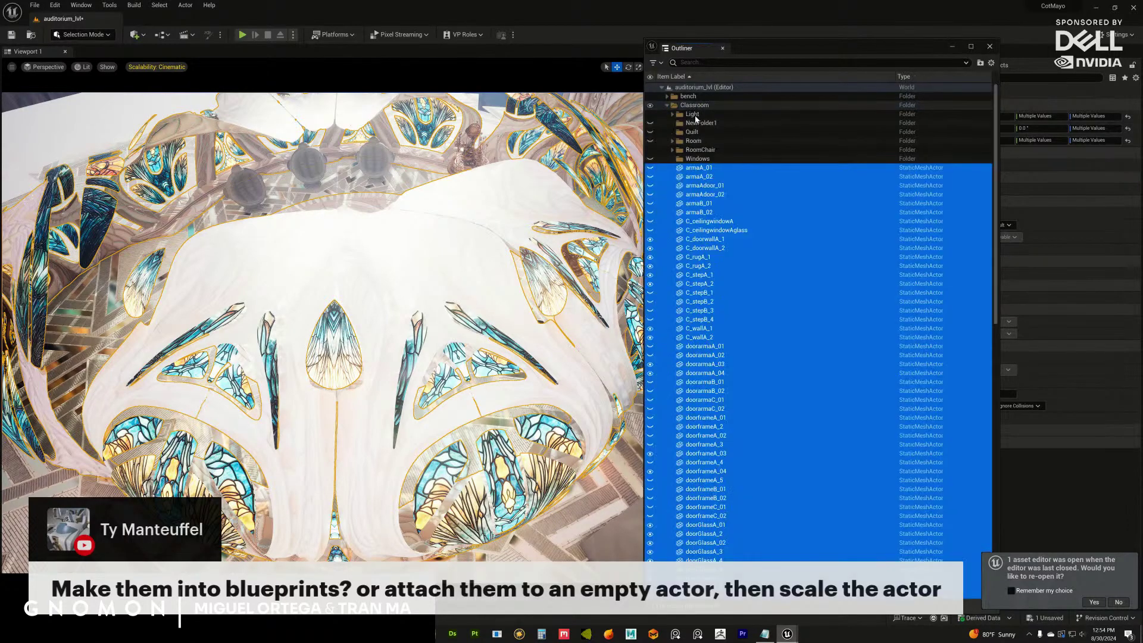
click(650, 170)
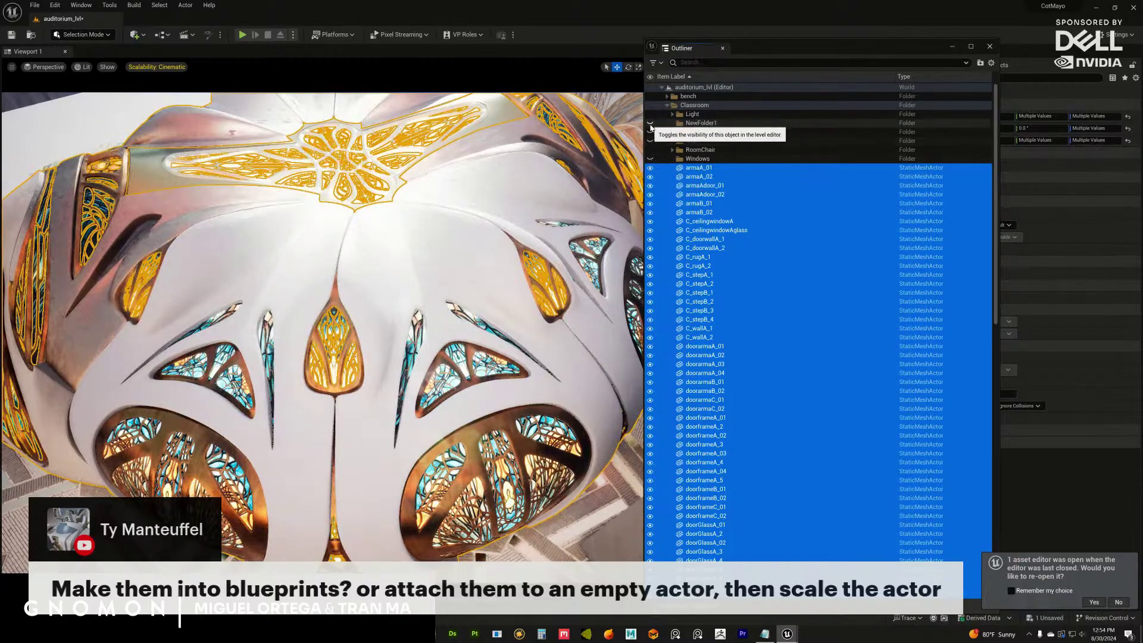
Examine the contents of the Classroom folder's Light, Room, RoomChair and Windows subfolders in the Outliner.
click(708, 123)
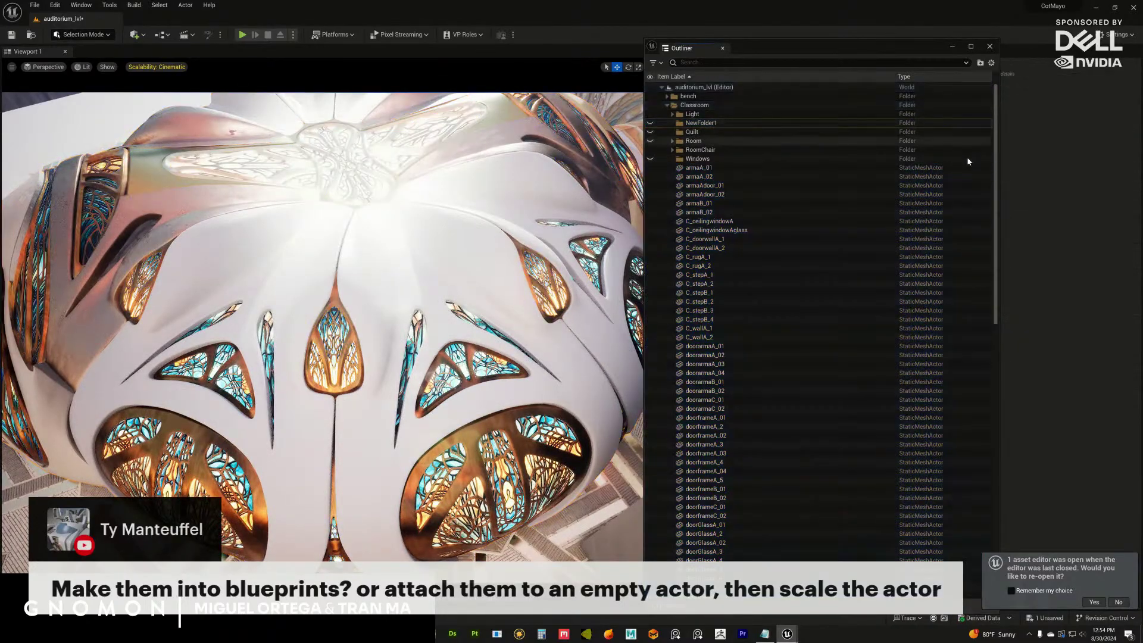
scroll(985, 178, down, 9)
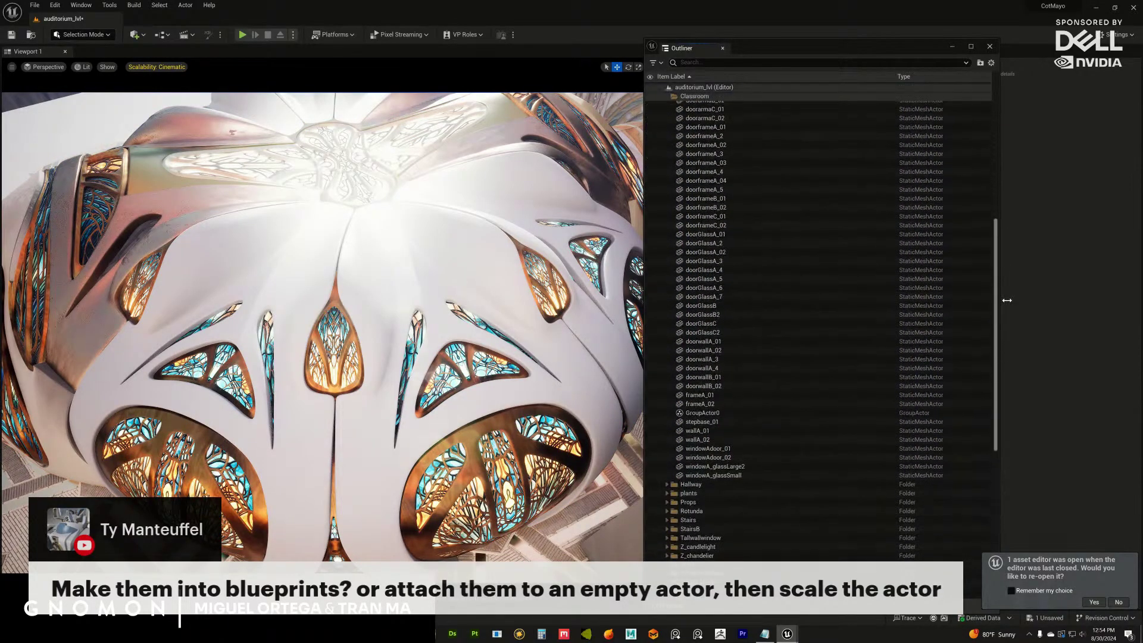
scroll(974, 162, up, 9)
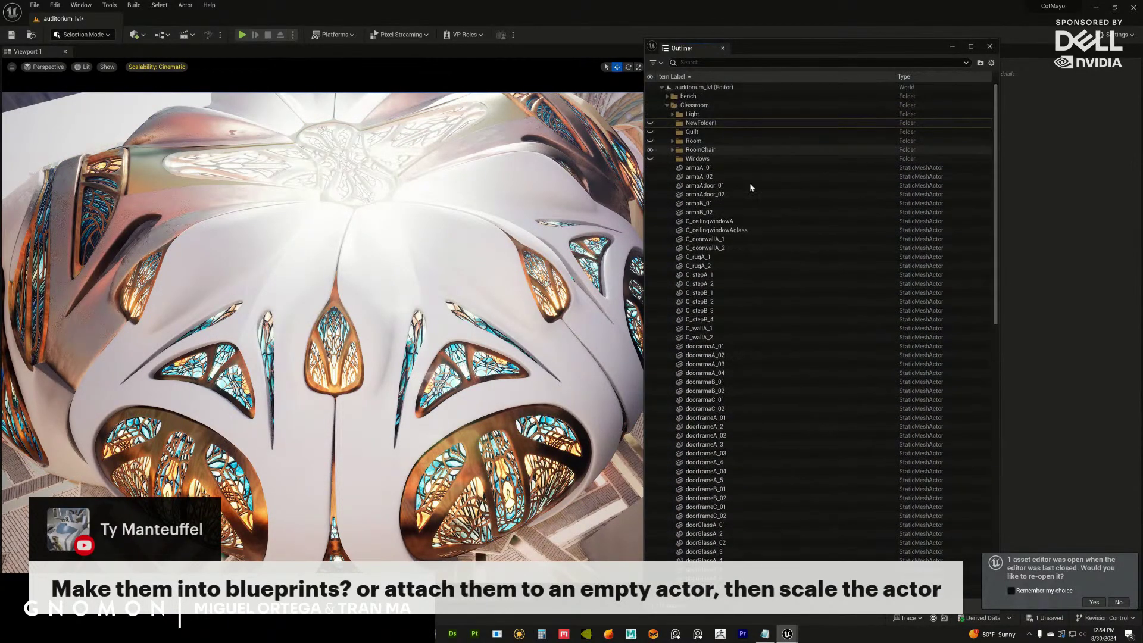
click(672, 150)
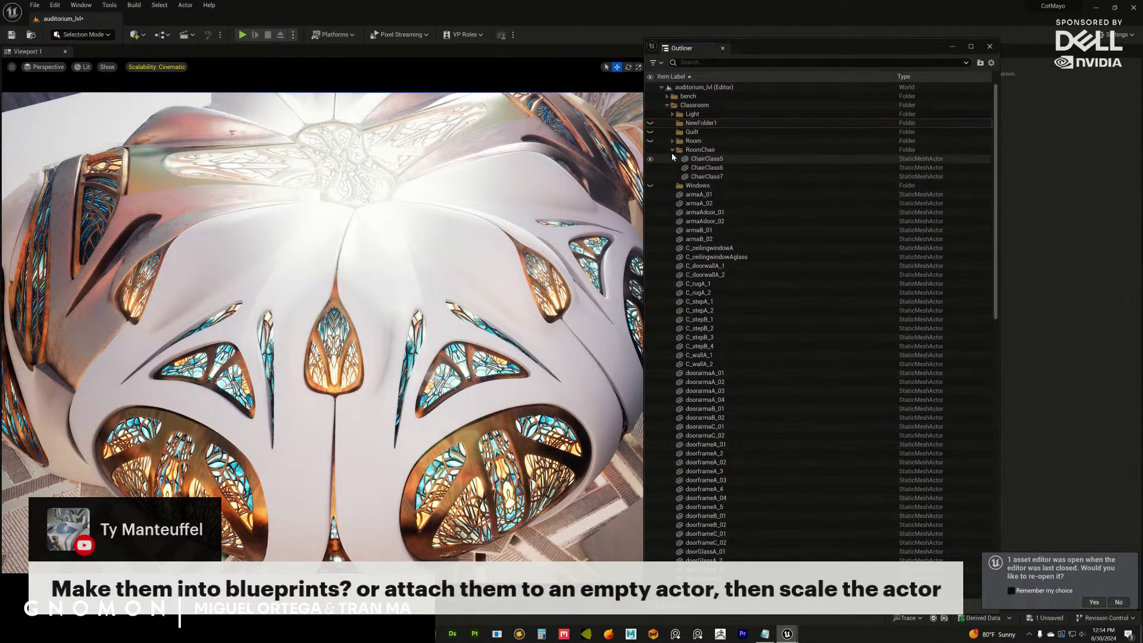
click(672, 150)
click(673, 141)
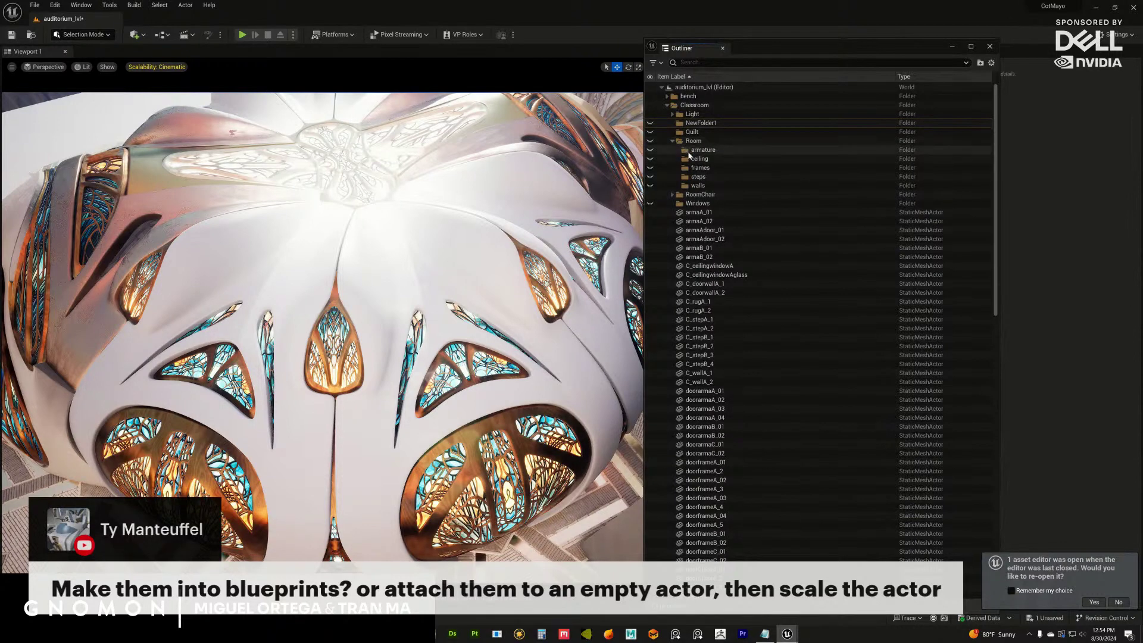
click(687, 152)
click(703, 213)
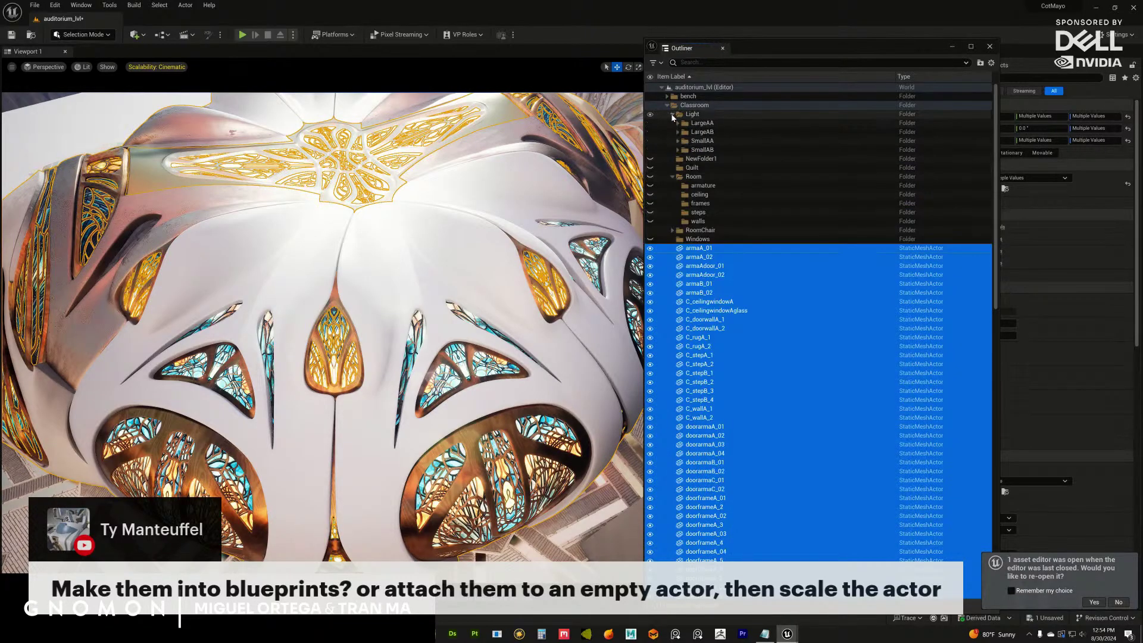
click(695, 204)
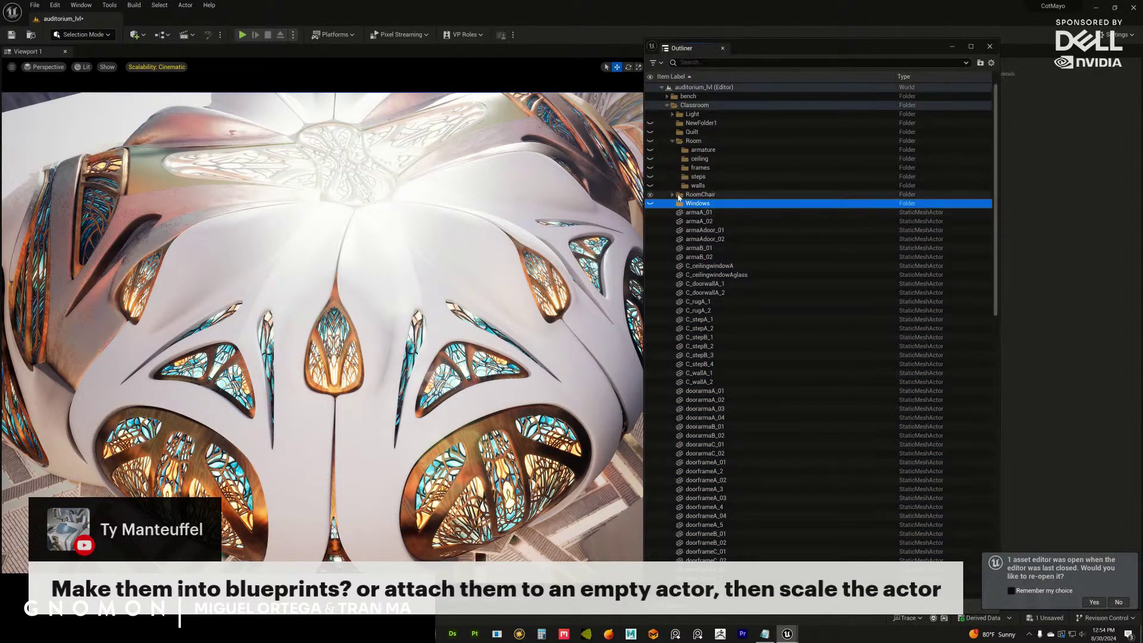
click(672, 140)
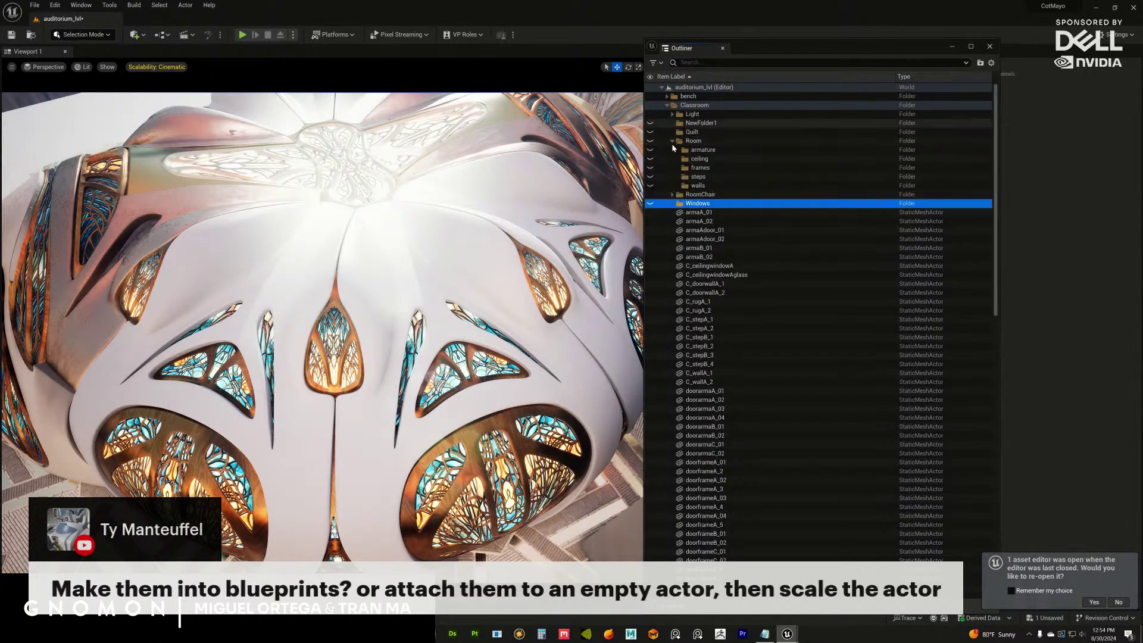
click(672, 150)
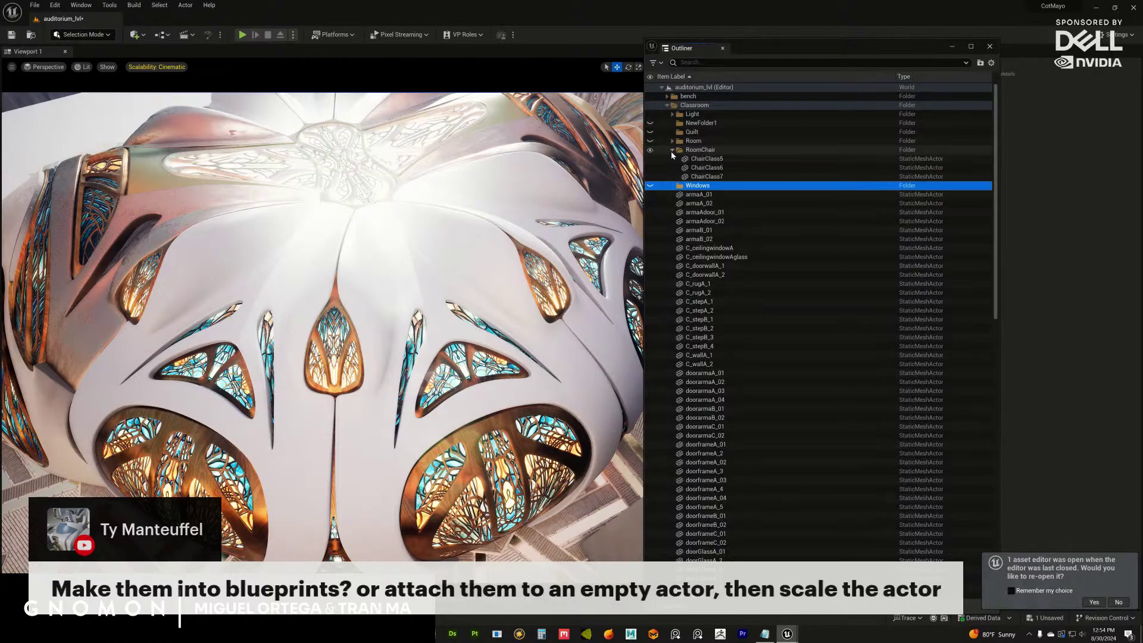
click(672, 141)
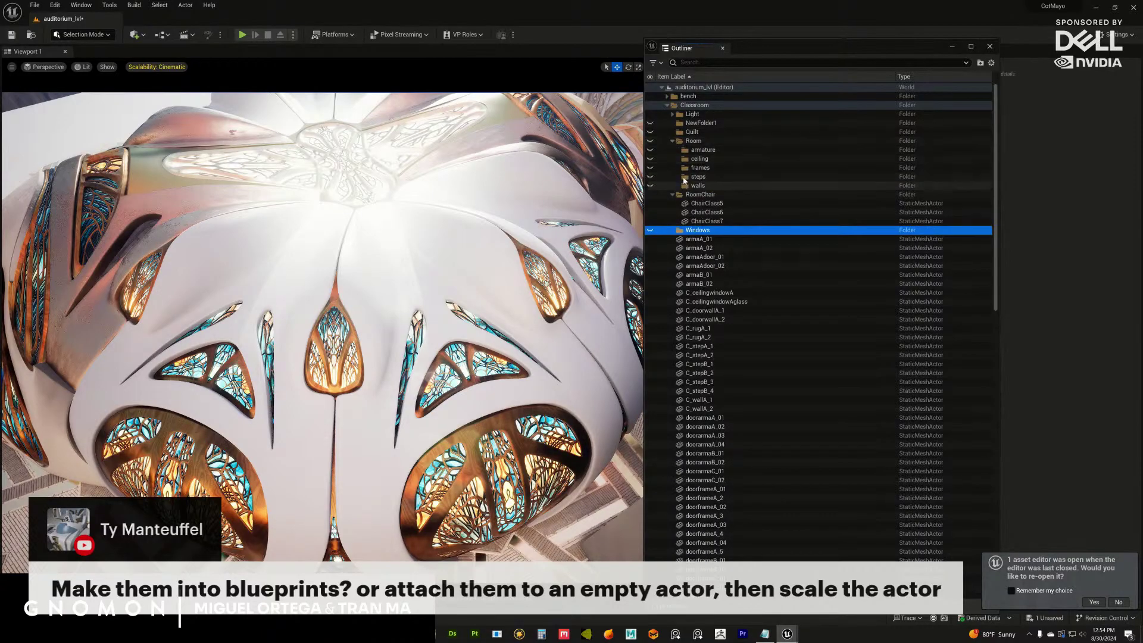
click(692, 142)
click(672, 142)
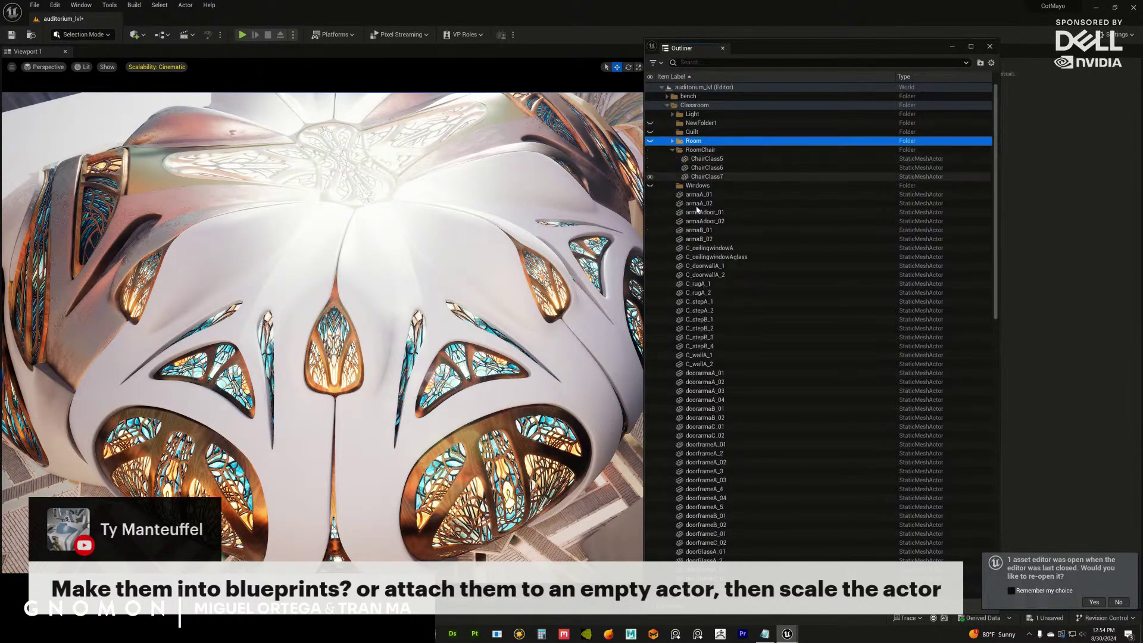
Select the grouped classroom actors, examine where they sit across the level from outside, and review their actor options.
click(699, 197)
key(f)
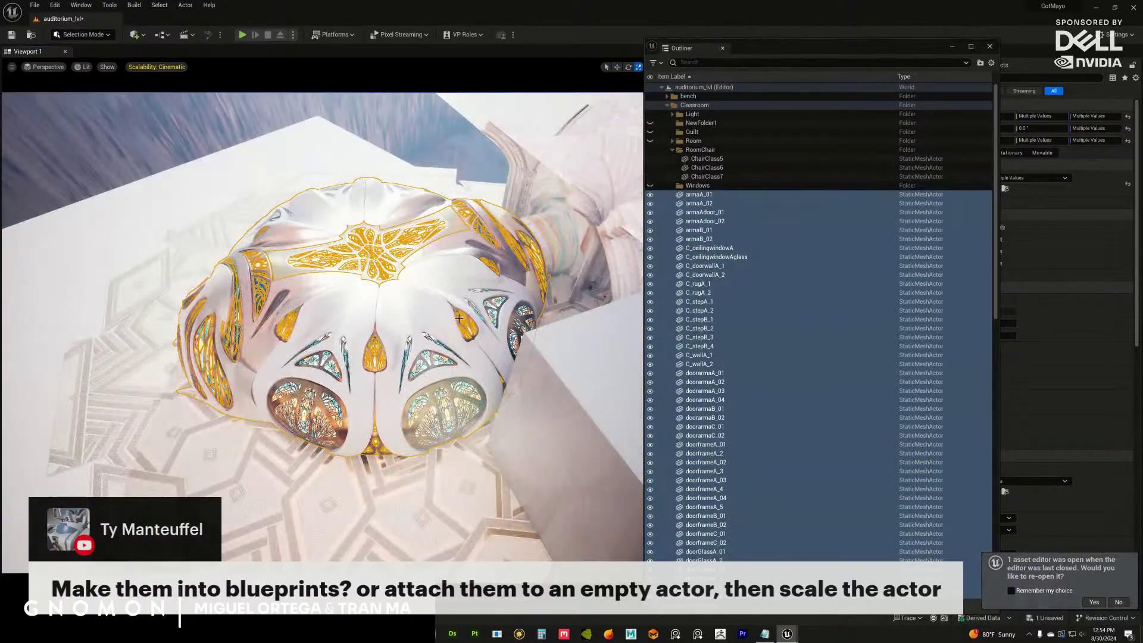
drag(860, 46, 1142, 47)
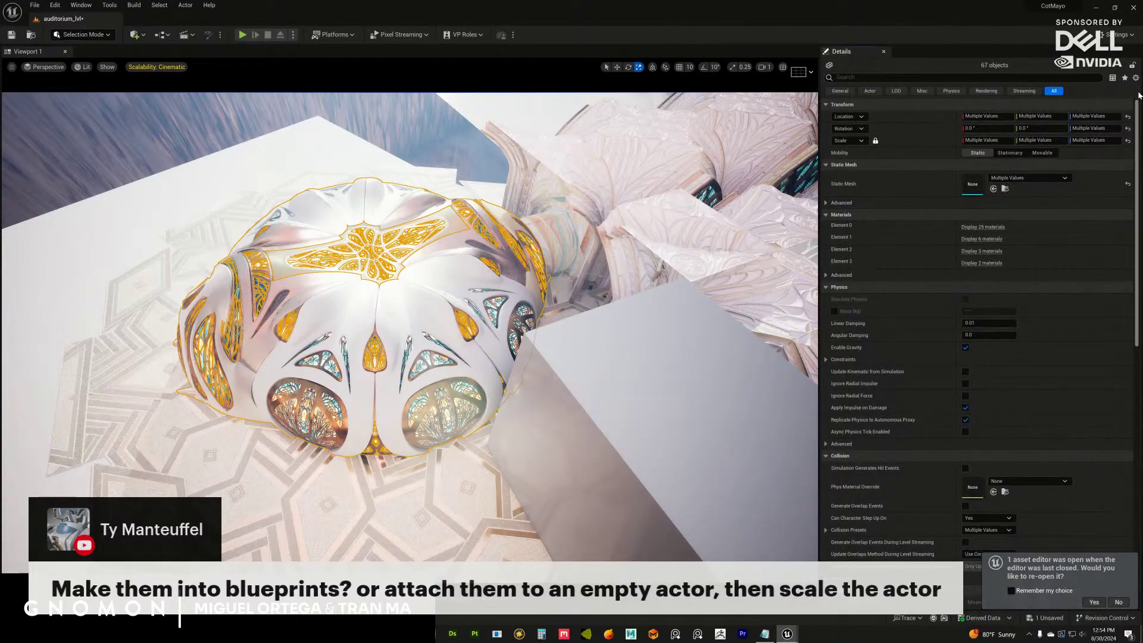
alt+drag(432, 345, 447, 355)
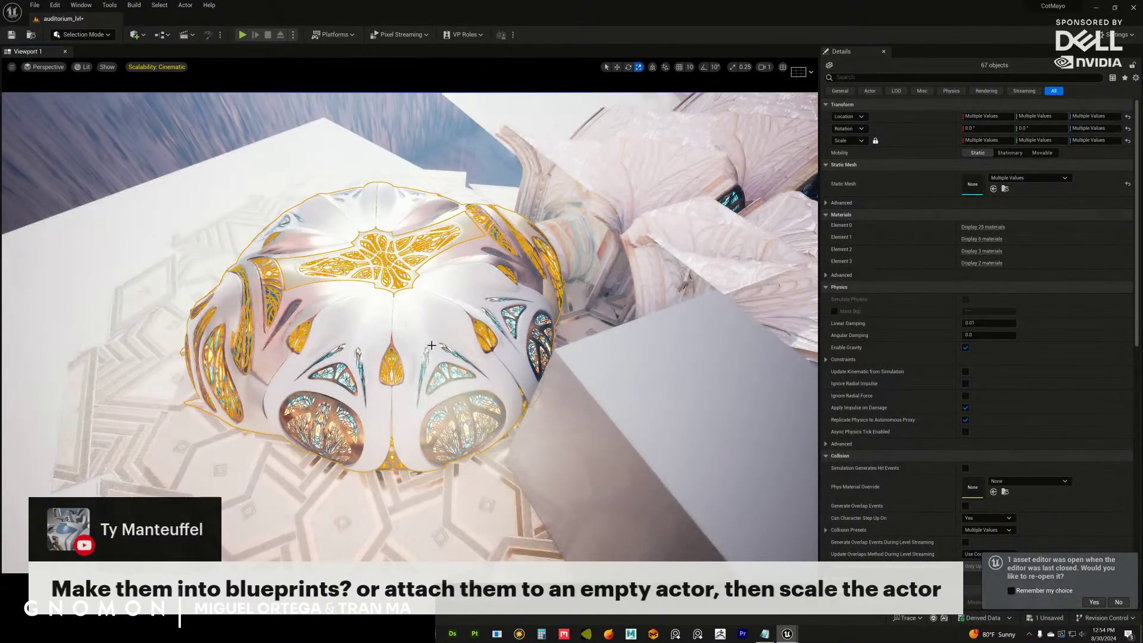
scroll(406, 391, down, 3)
alt+drag(406, 390, 445, 209)
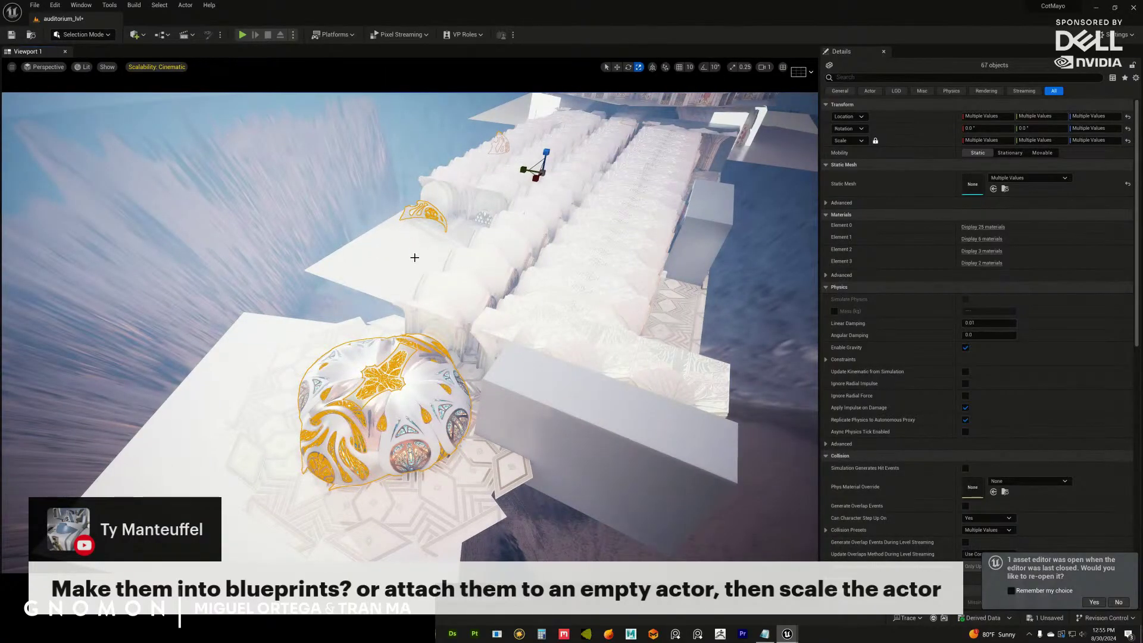
click(415, 222)
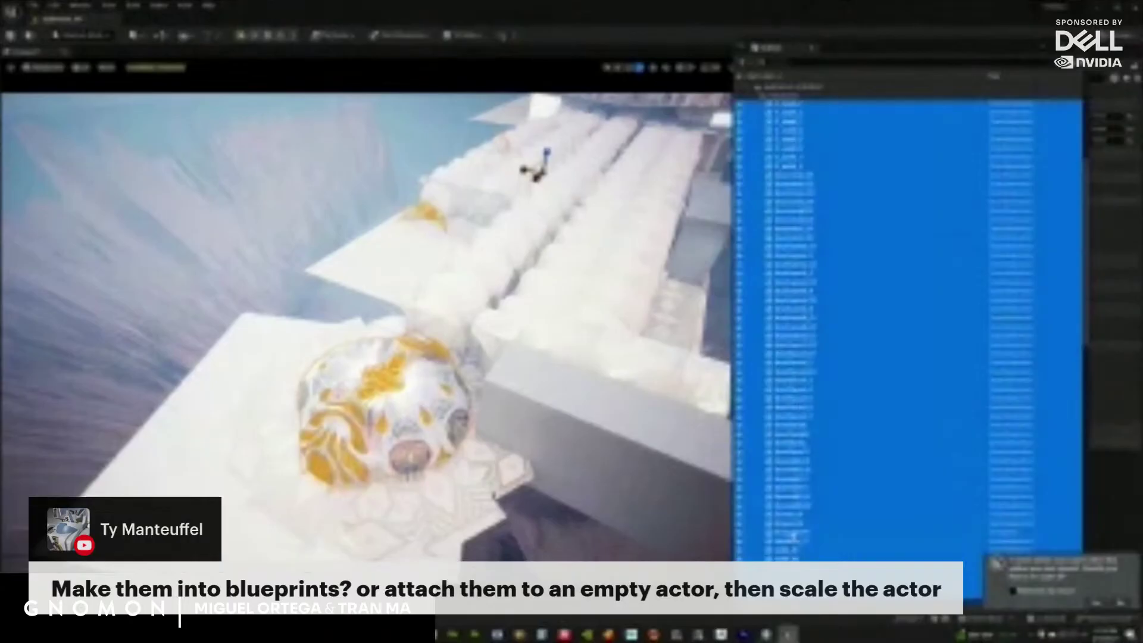
right_click(791, 224)
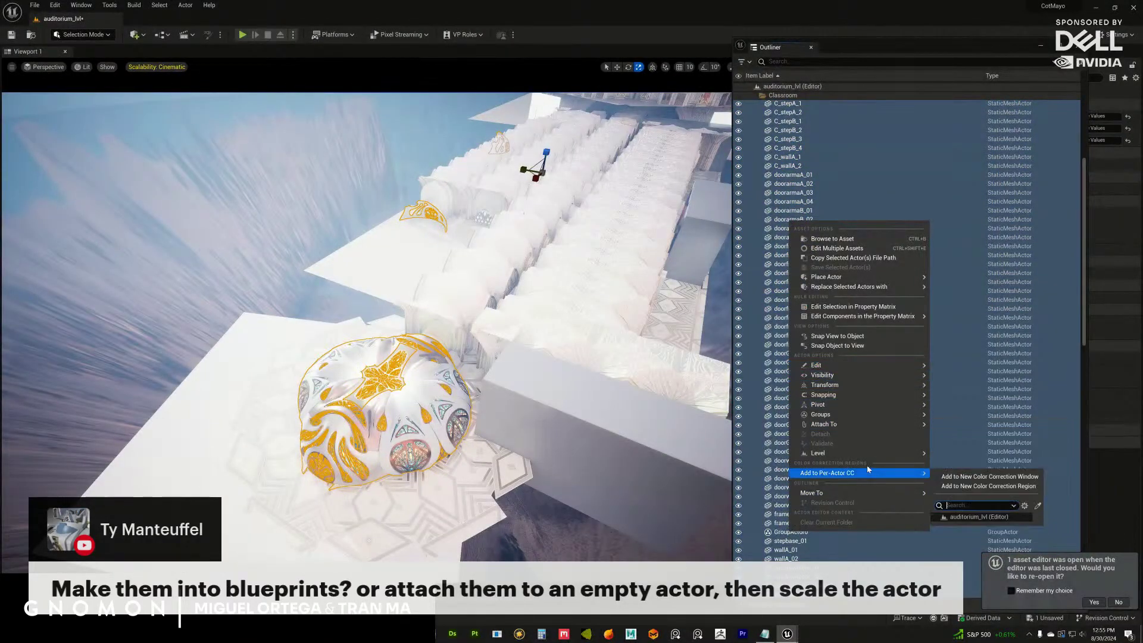
mouse_move(878, 454)
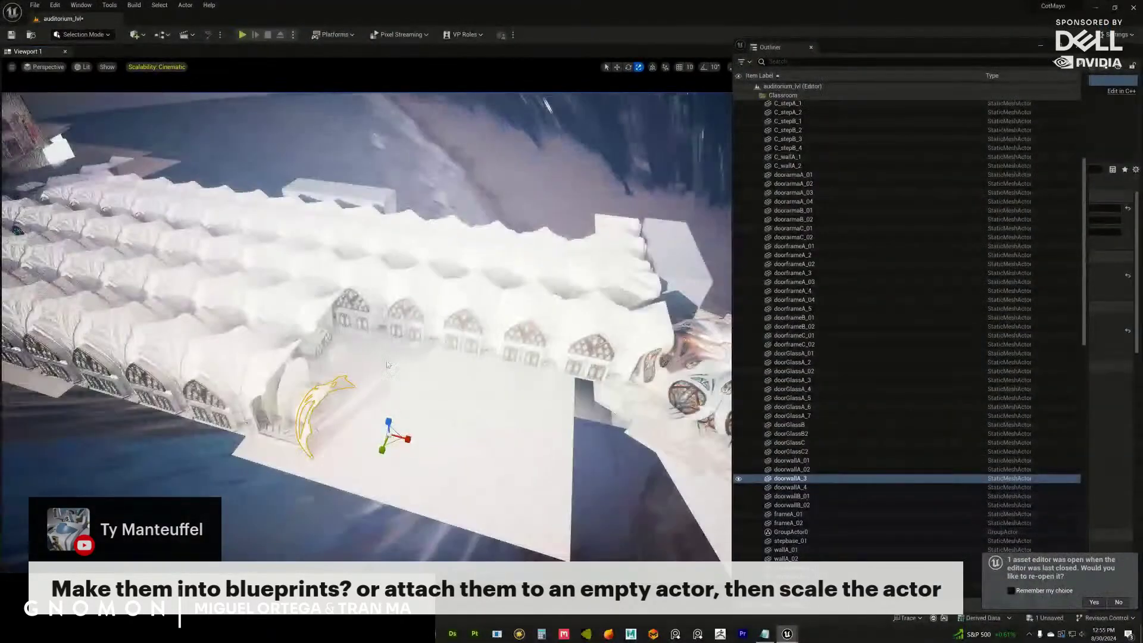
Delete the stray doorwallA_3 and doorwallA_4 actors, accepting the broken group references.
middle_drag(387, 364, 132, 326)
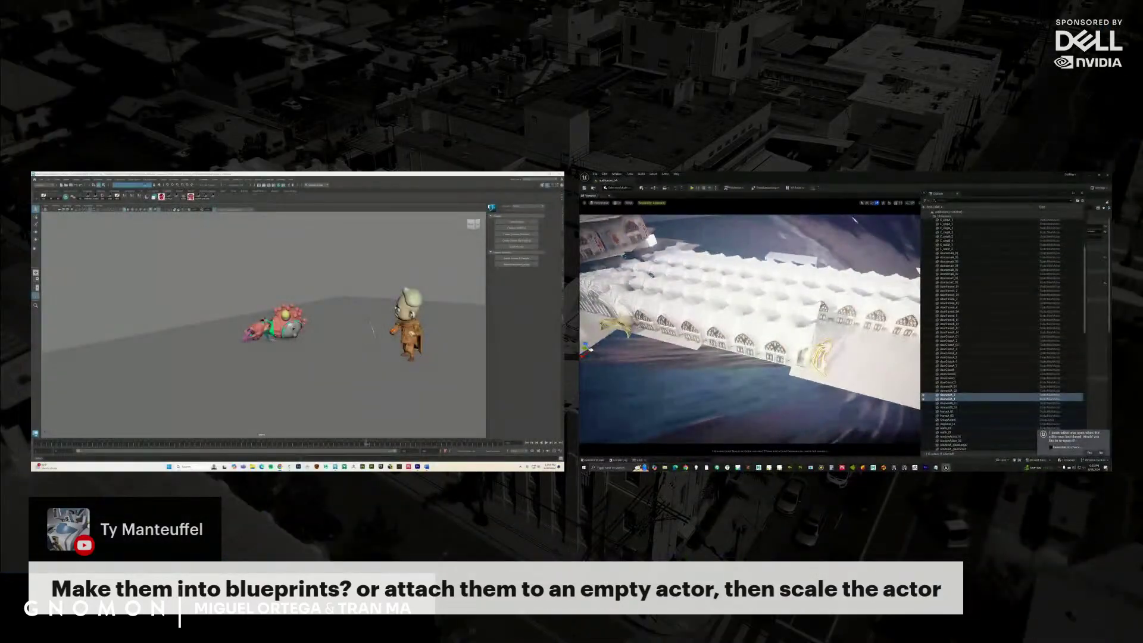
key(Delete)
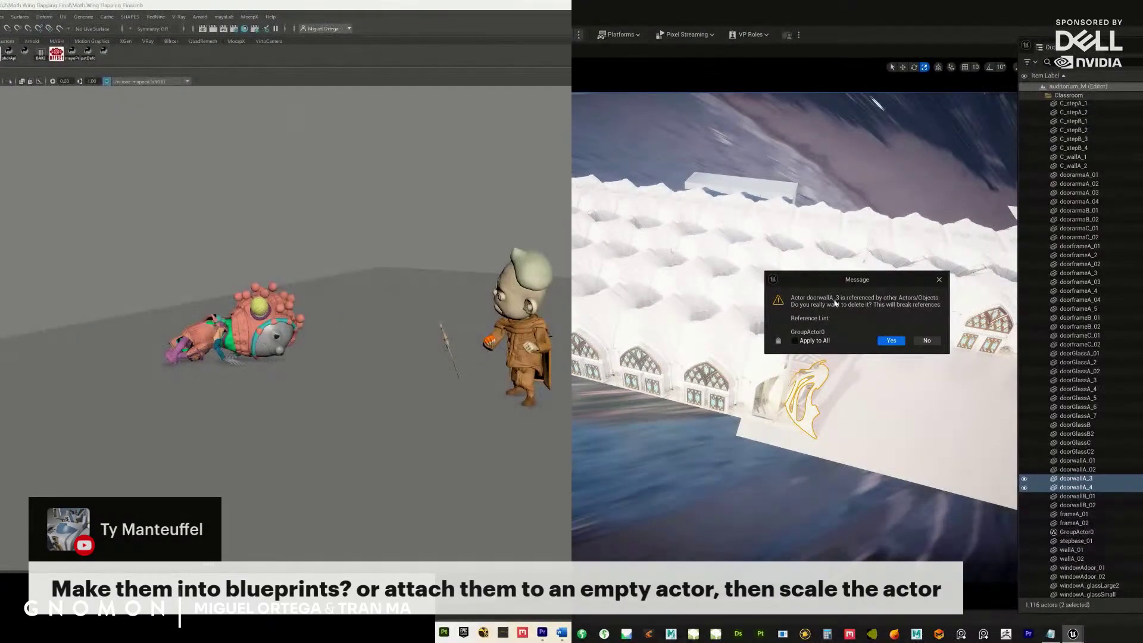
click(891, 341)
Select the classroom group through GroupActor0 to locate its other stray pieces around the arched stained-glass door.
right_drag(845, 434, 593, 369)
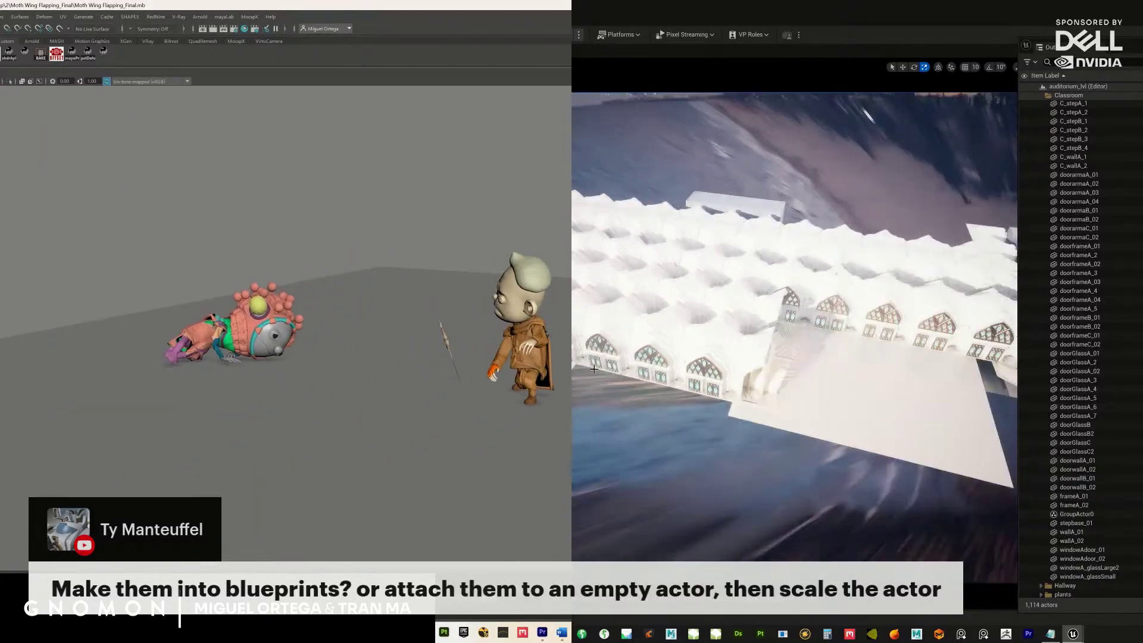
alt+drag(538, 459, 515, 454)
alt+middle_drag(515, 454, 458, 459)
scroll(1101, 149, up, 6)
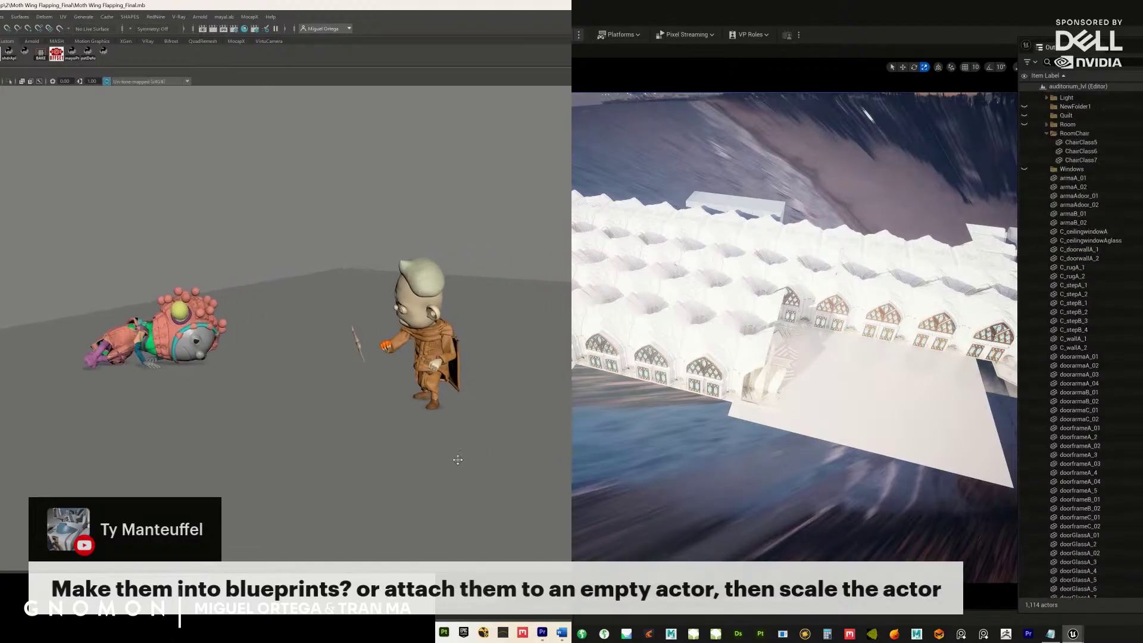
scroll(1067, 290, down, 15)
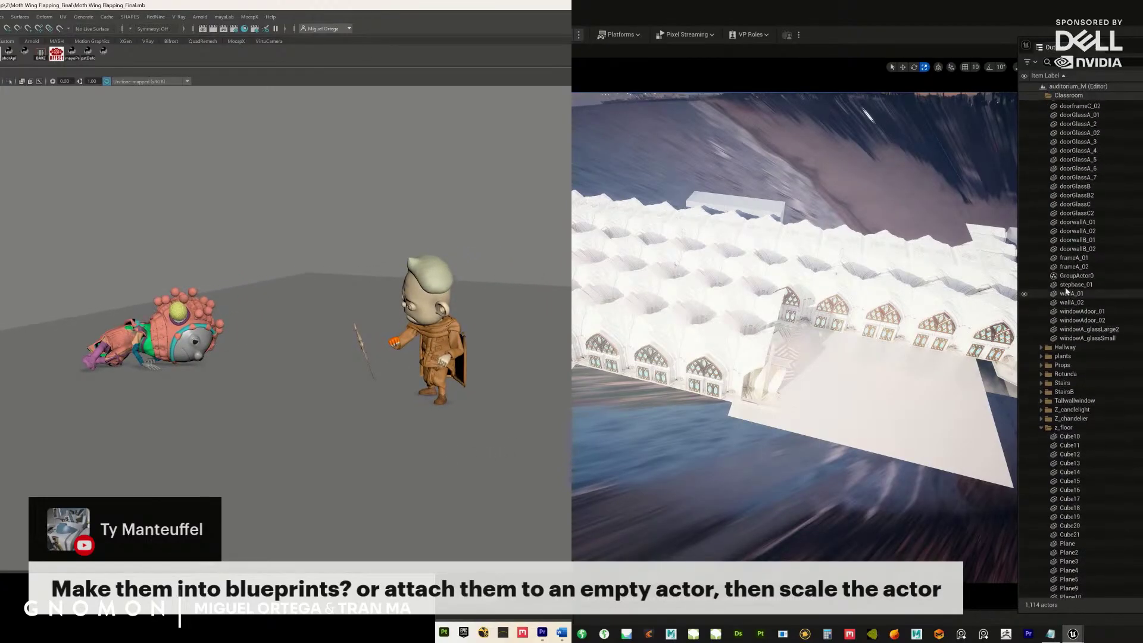
click(1069, 276)
alt+drag(852, 383, 647, 412)
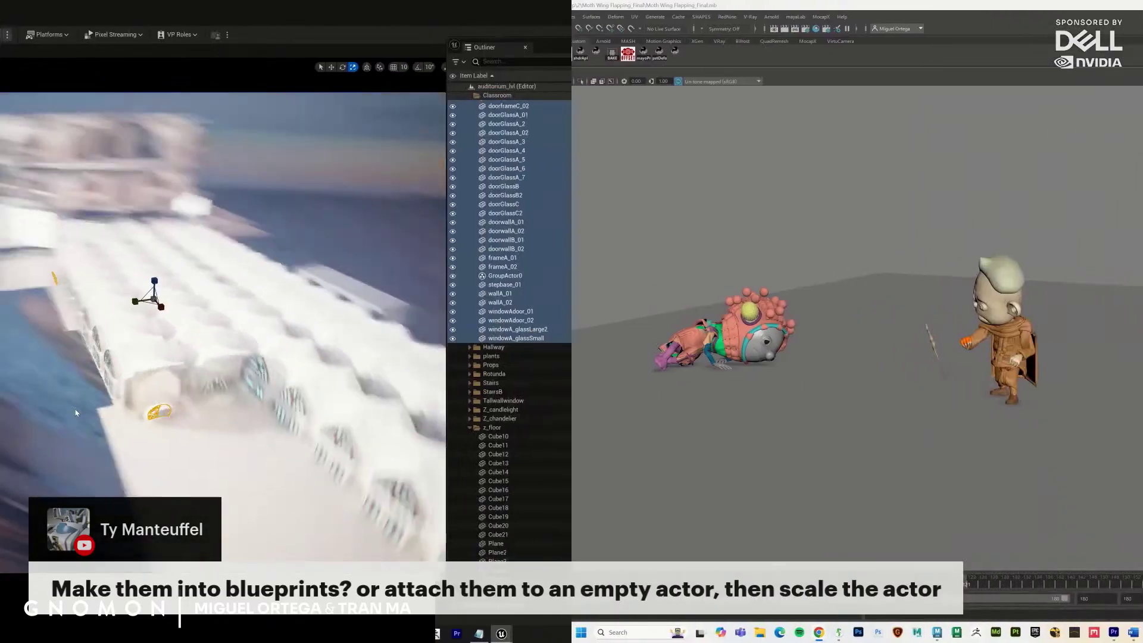
alt+drag(76, 412, 315, 491)
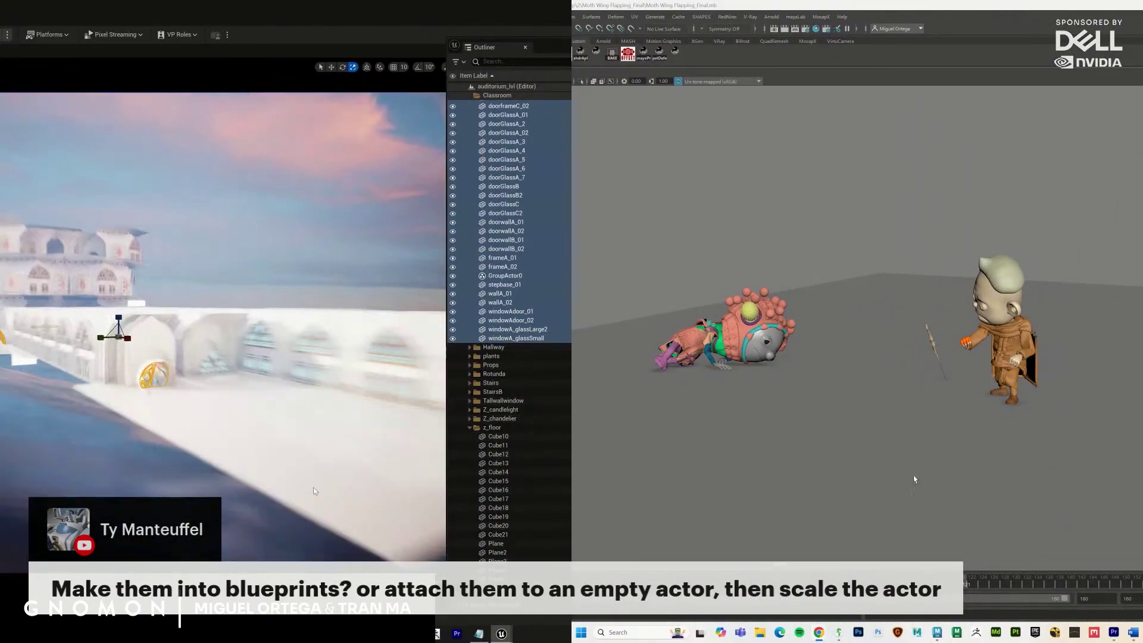
alt+right_drag(316, 491, 139, 359)
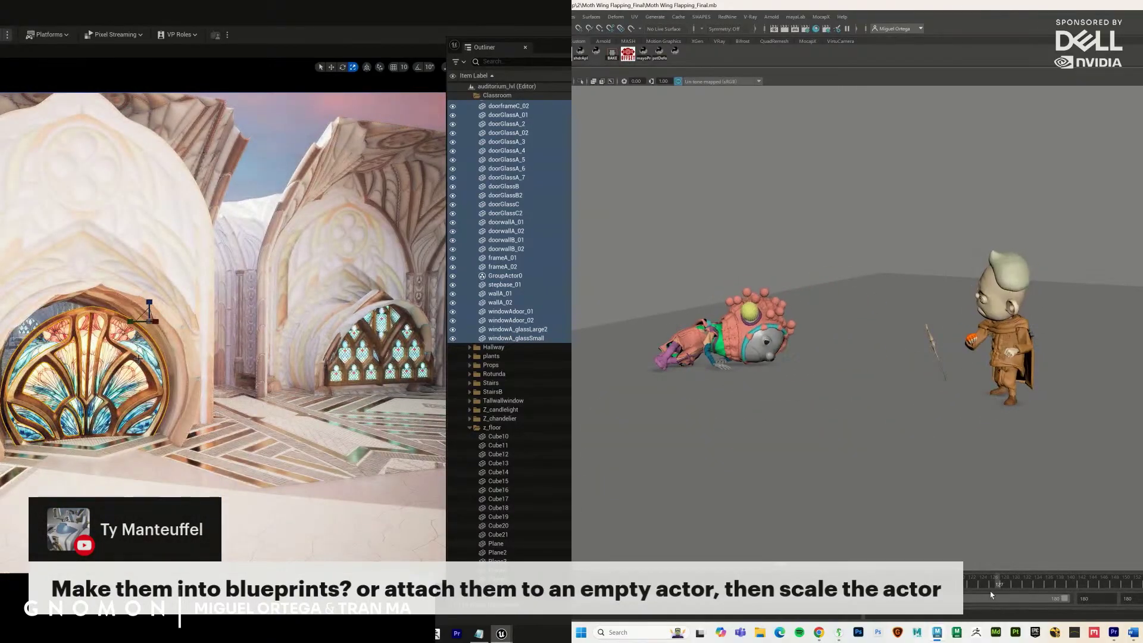
Delete the doorframeA_2 actor in Unreal Engine and set the playback end frame to 125 in Maya.
click(273, 330)
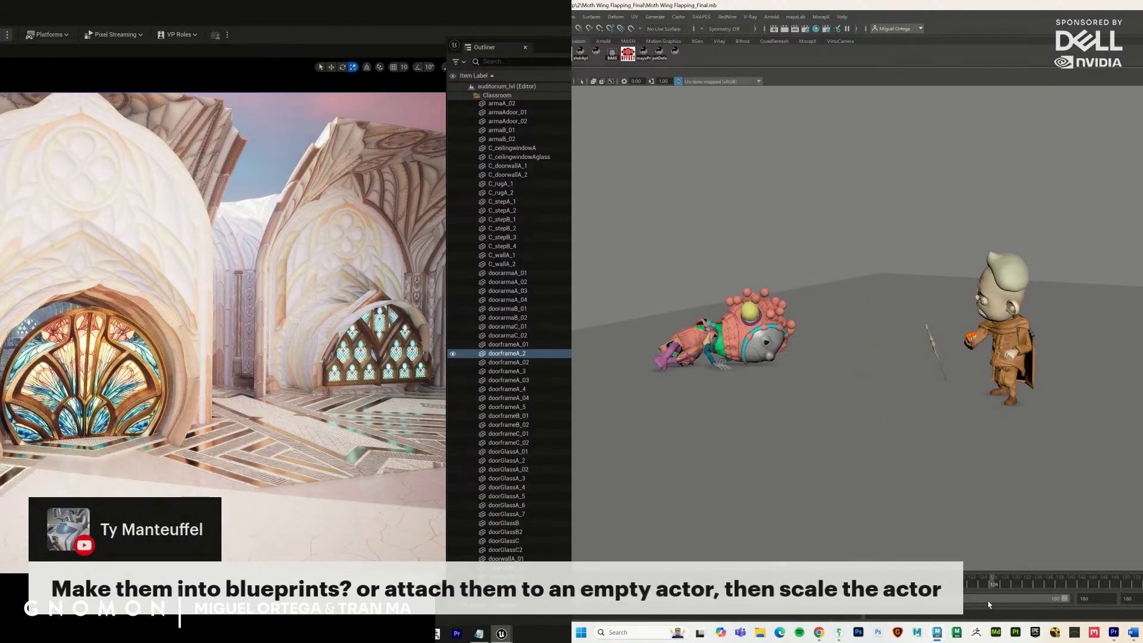
key(Delete)
double_click(1096, 602)
key(Return)
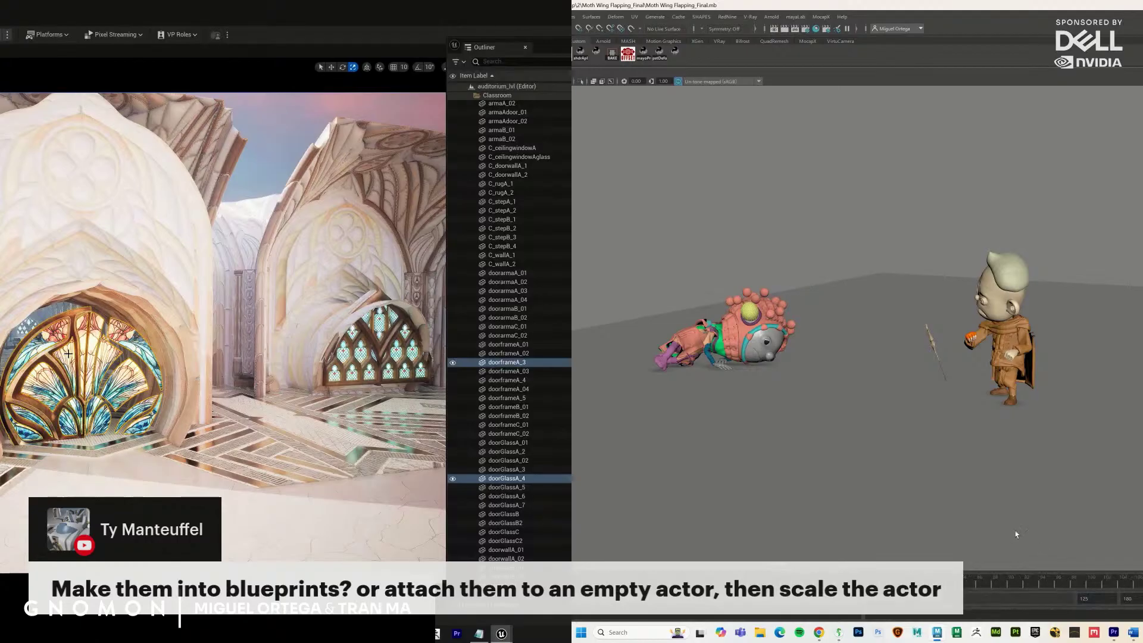
Delete the doorframeA_3, doorGlassA_4 and doorGlassA_5 actors in Unreal Engine, accepting the broken group references.
key(Delete)
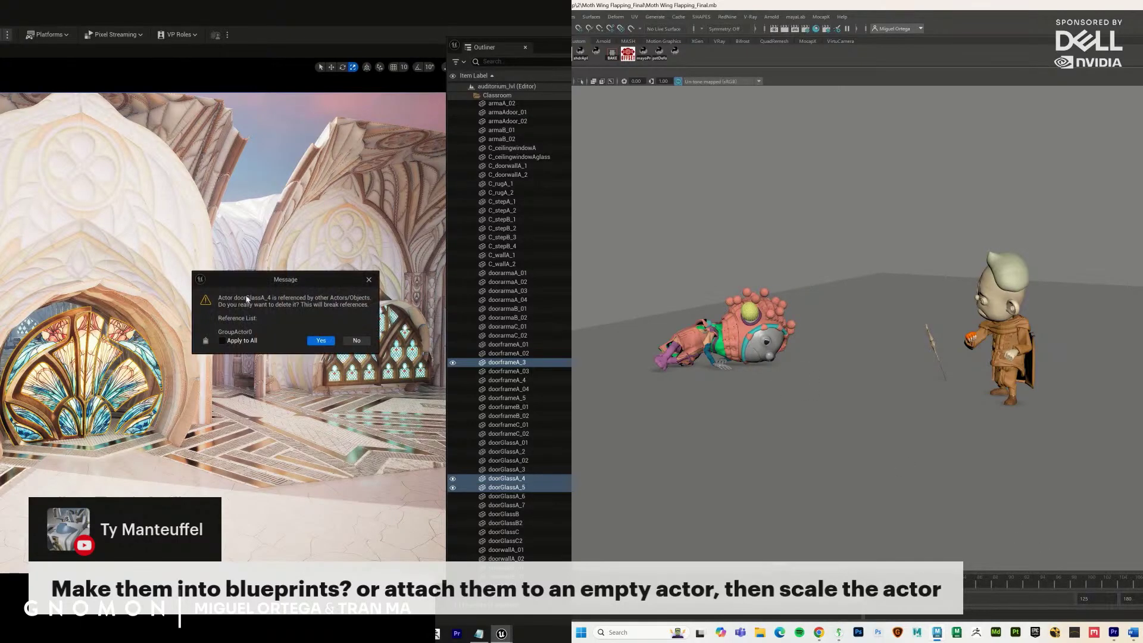
click(321, 342)
click(313, 340)
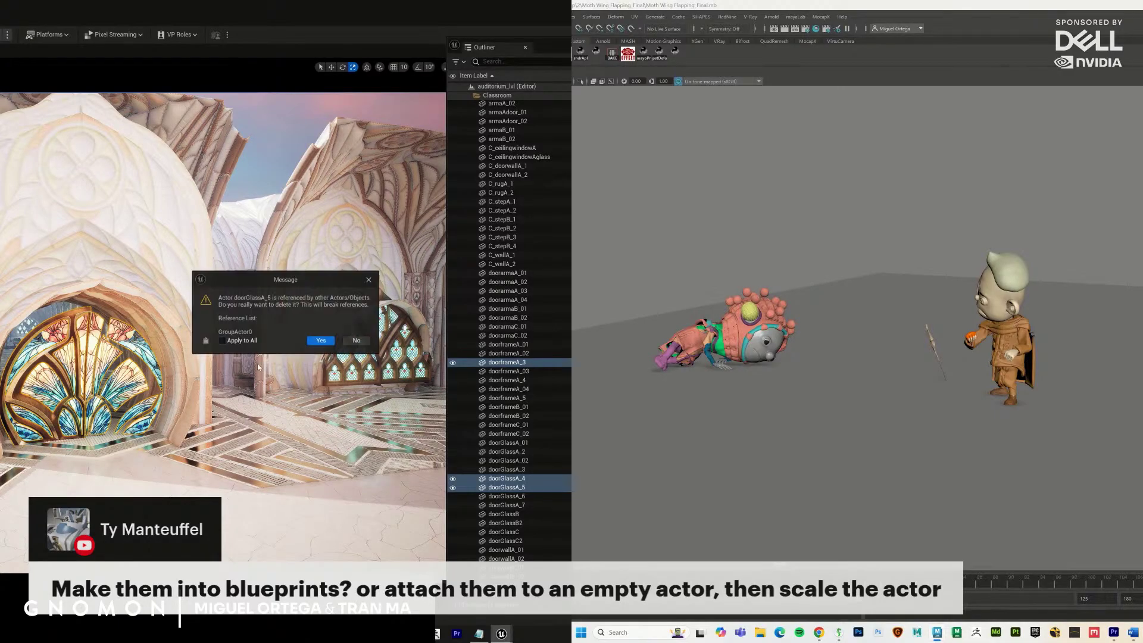
click(312, 340)
Add the sword to the selected character geometry in the Maya scene.
right_drag(113, 393, 116, 355)
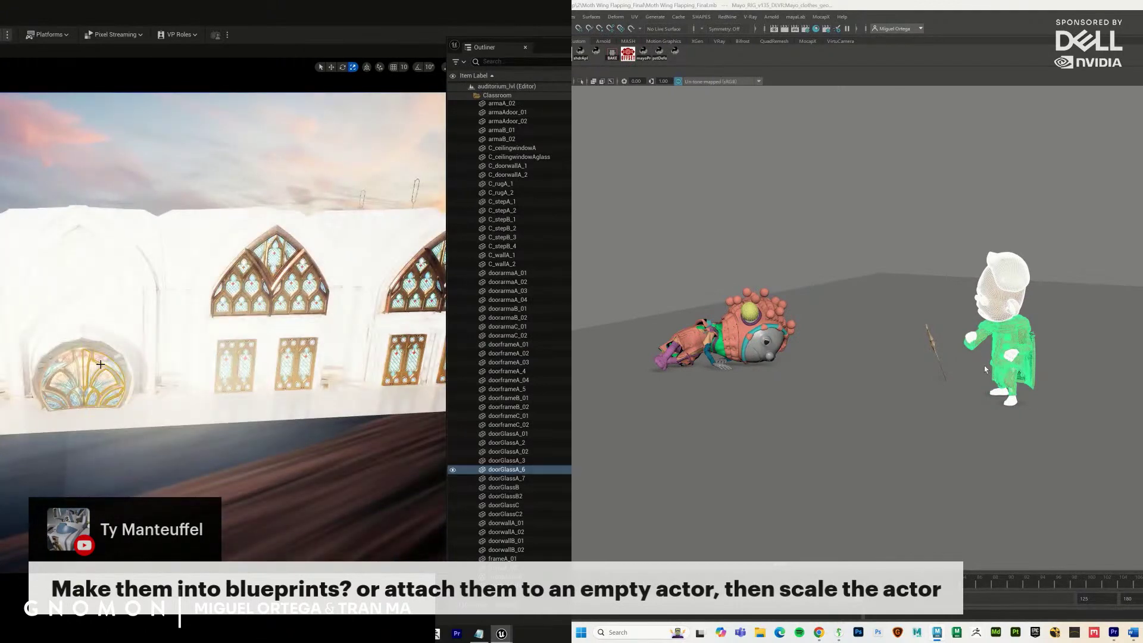
click(935, 353)
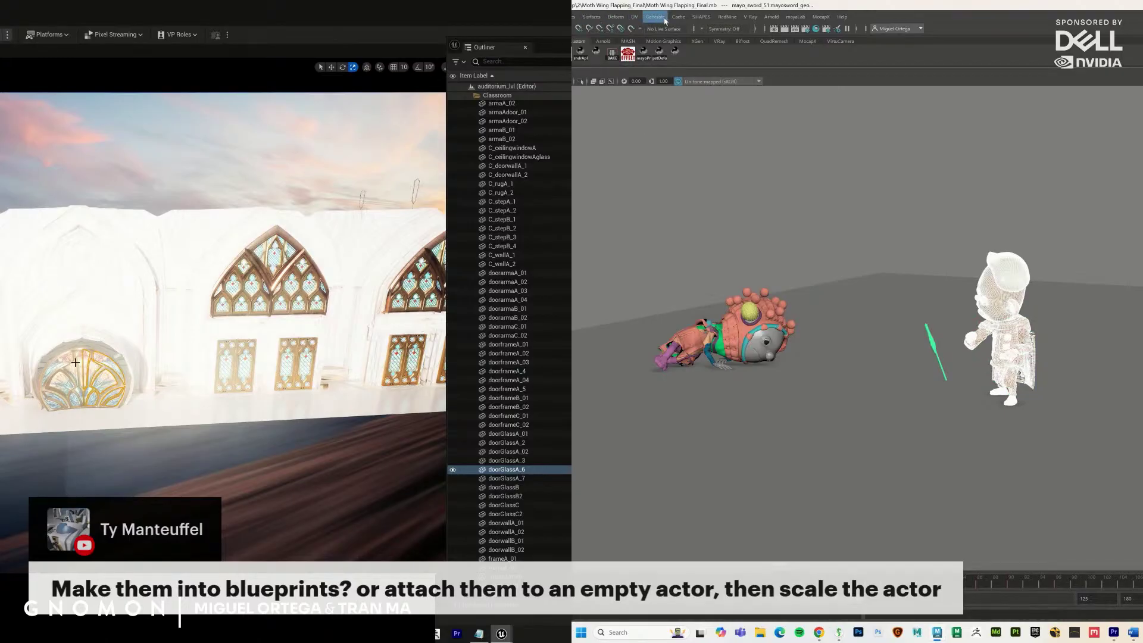
mouse_move(701, 36)
right_drag(217, 492, 217, 492)
click(796, 81)
Delete the doorframeA_5, doorGlassA_6 and doorGlassA_7 actors of the arched door in Unreal Engine.
right_drag(39, 356, 39, 356)
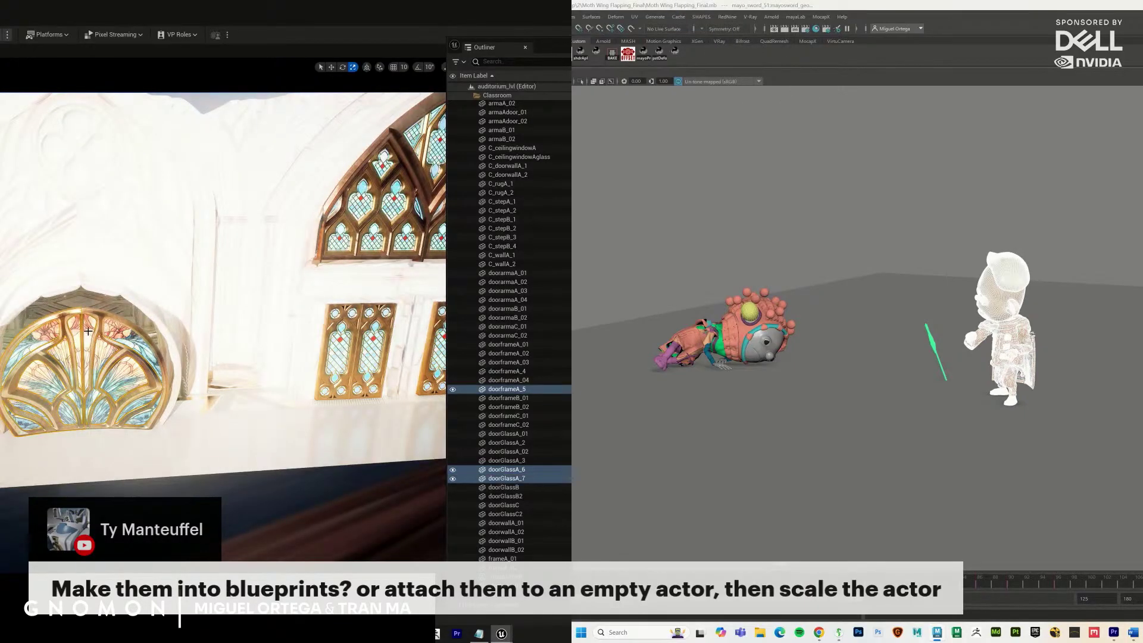
key(Delete)
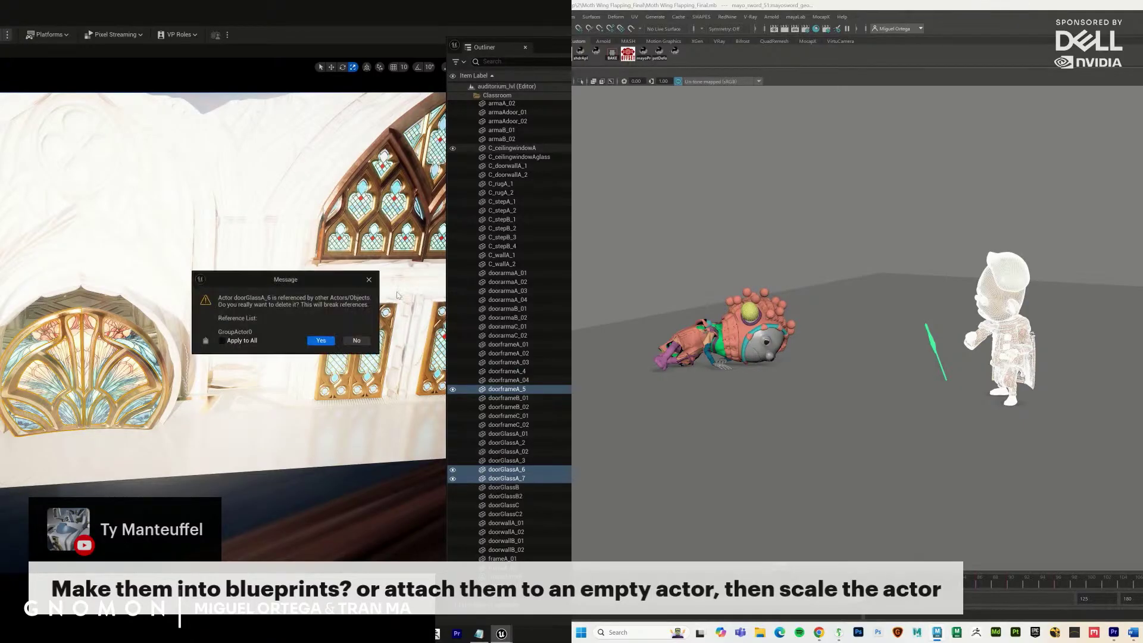
click(321, 341)
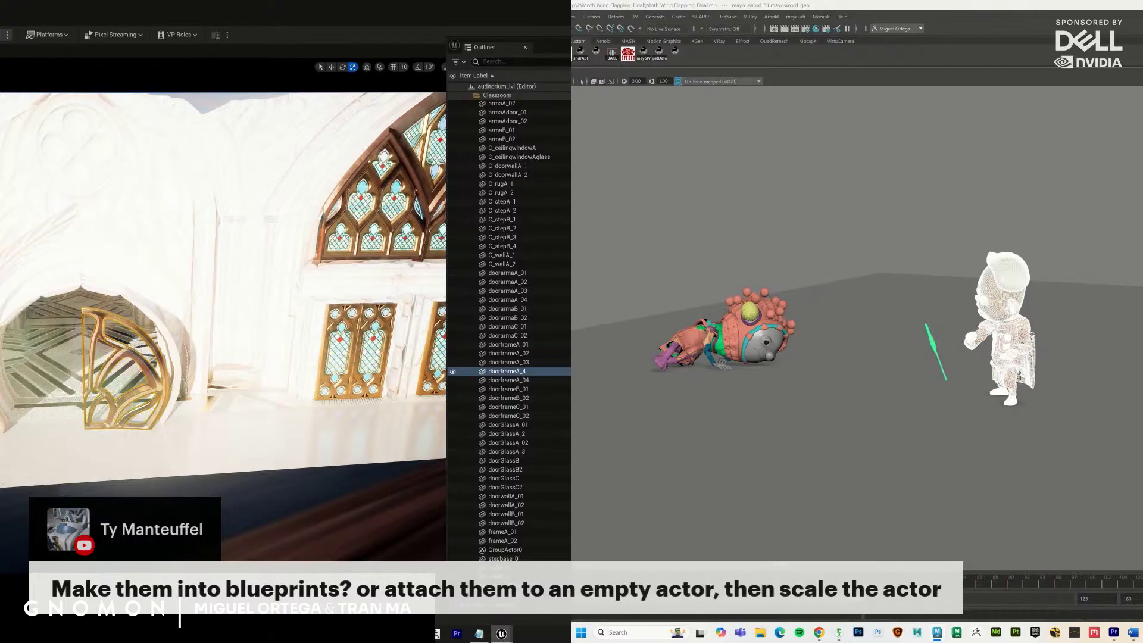
Delete the doorframeA_4 actor in Unreal Engine, accepting the broken reference, and select the whole classroom group through GroupActor0.
key(Delete)
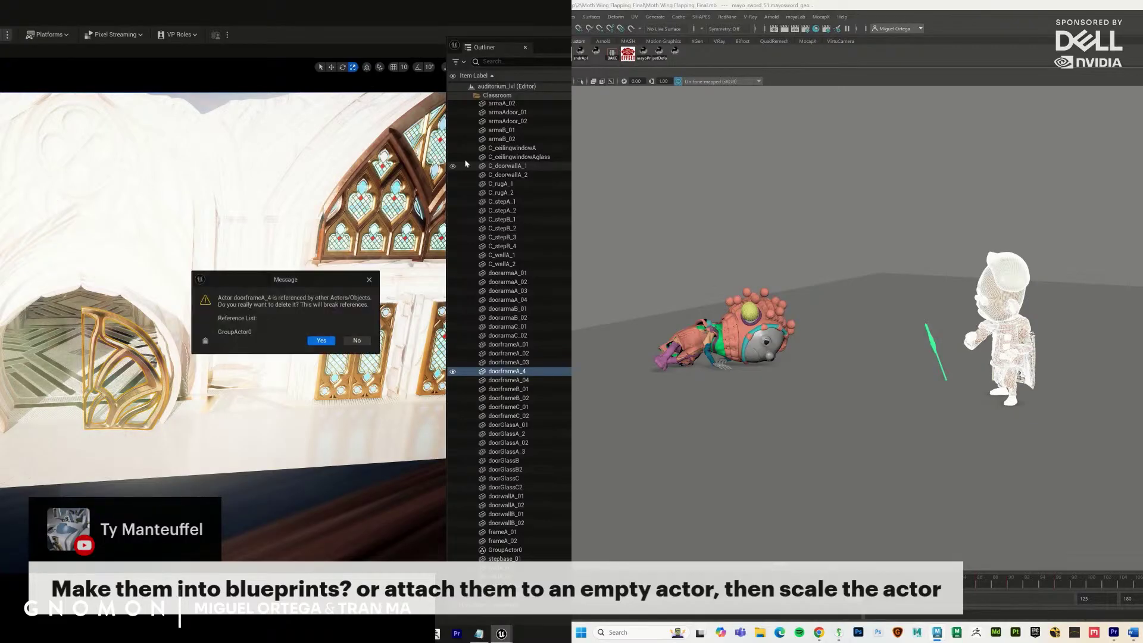
click(321, 341)
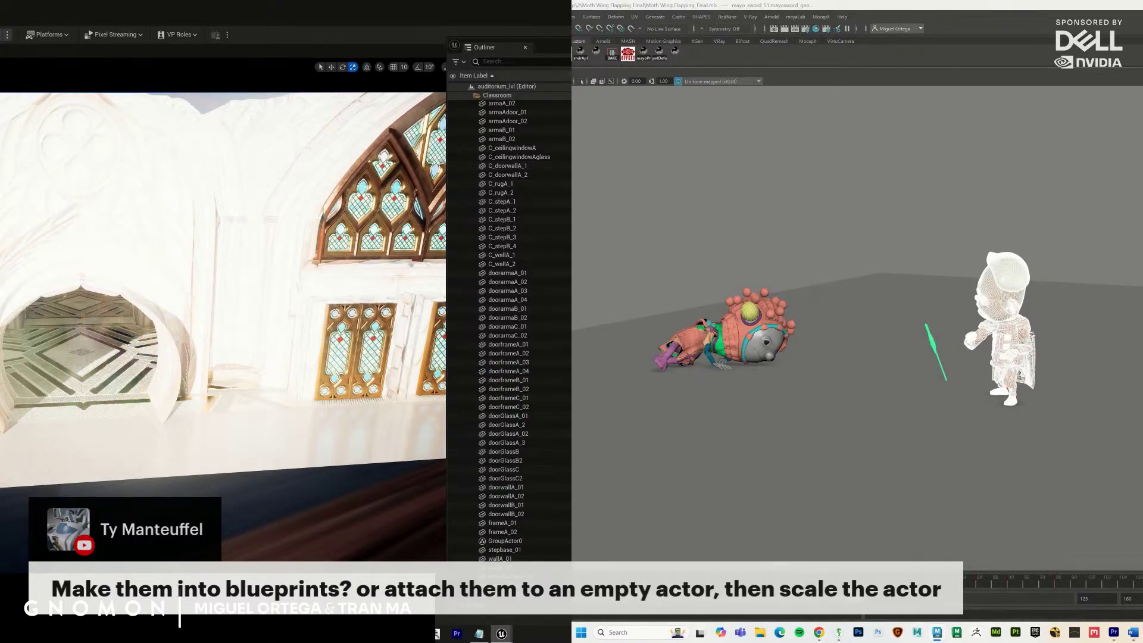
scroll(509, 331, down, 2)
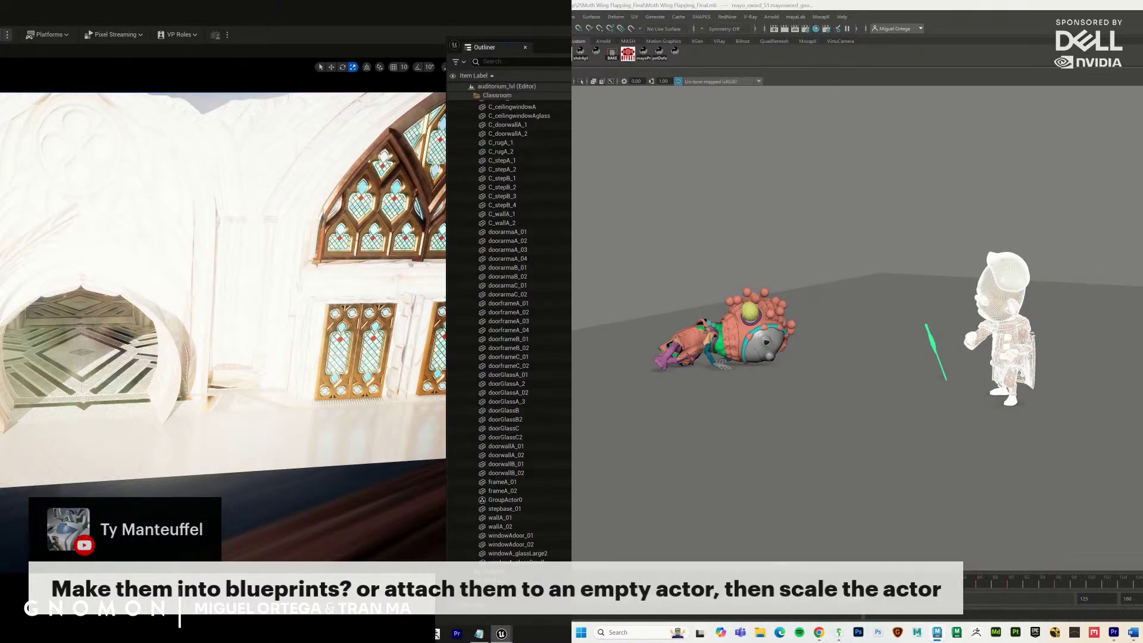
double_click(498, 501)
scroll(268, 479, down, 5)
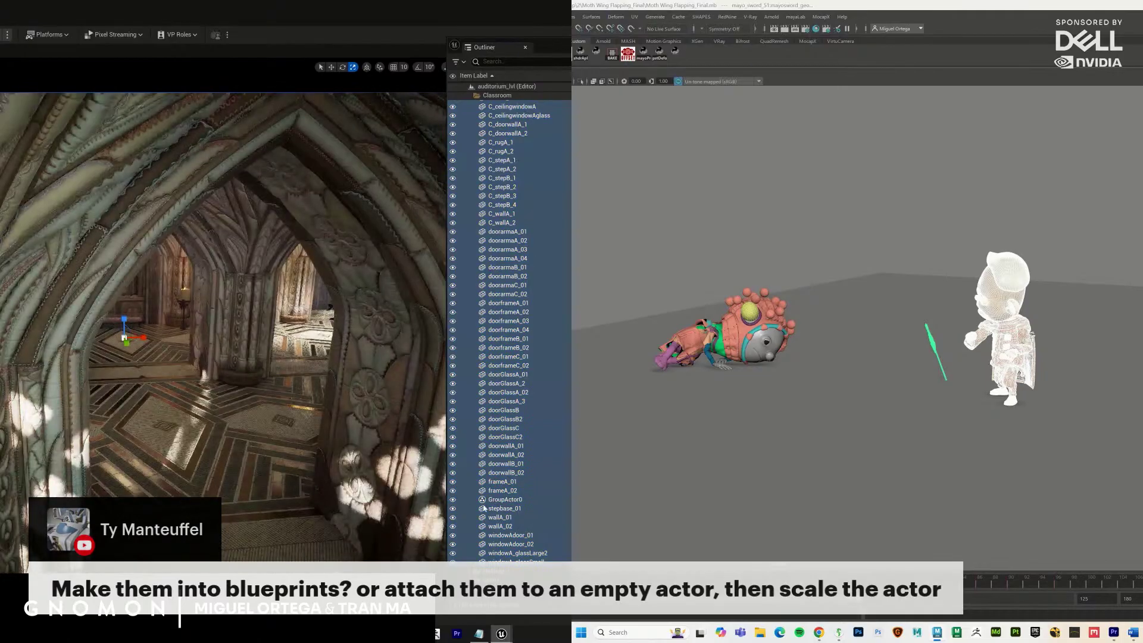
click(490, 500)
Examine the classroom group and its C_rugA_2 rug from above in relation to the hallway and rotunda.
scroll(92, 396, down, 5)
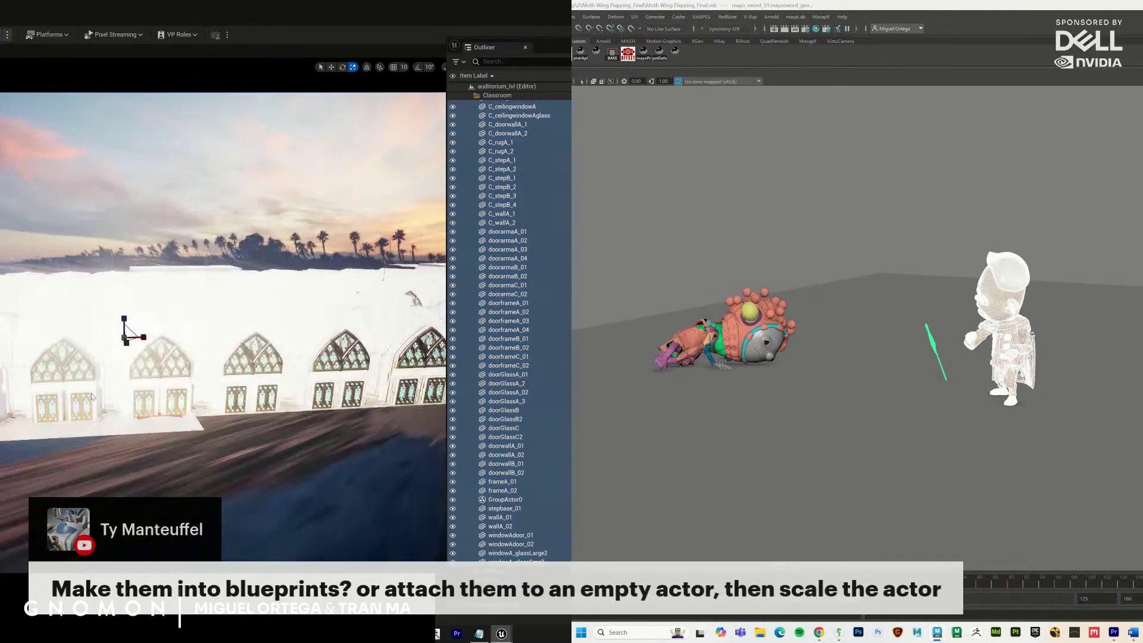
scroll(92, 395, down, 3)
alt+drag(93, 396, 122, 491)
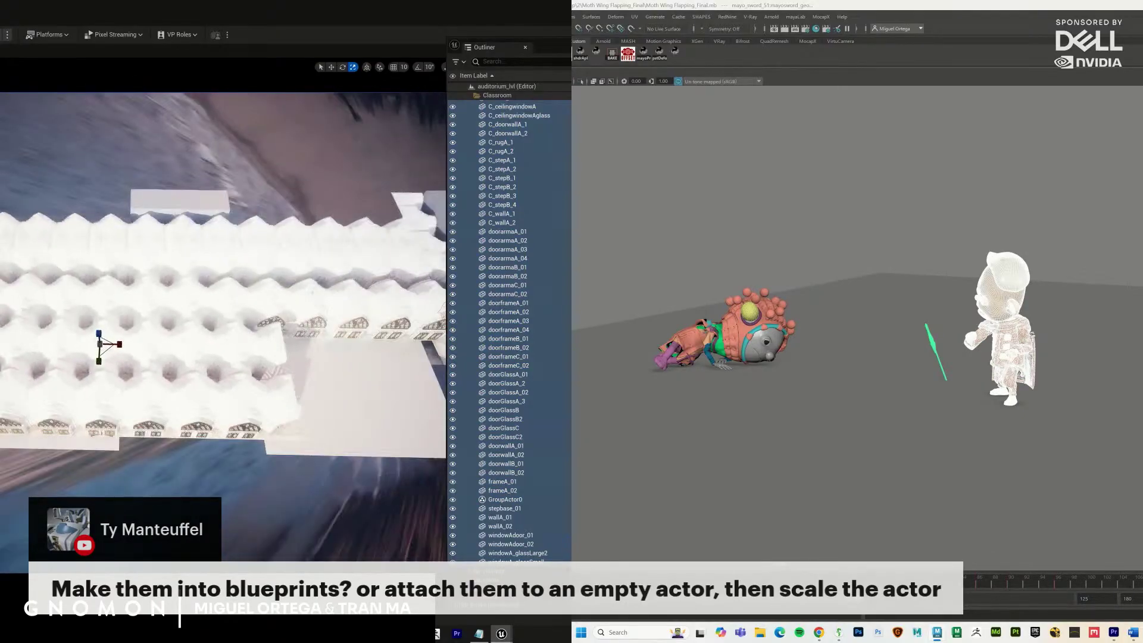
scroll(153, 432, down, 2)
mouse_move(158, 422)
alt+middle_down()
mouse_move(79, 433)
mouse_move(152, 436)
alt+middle_up()
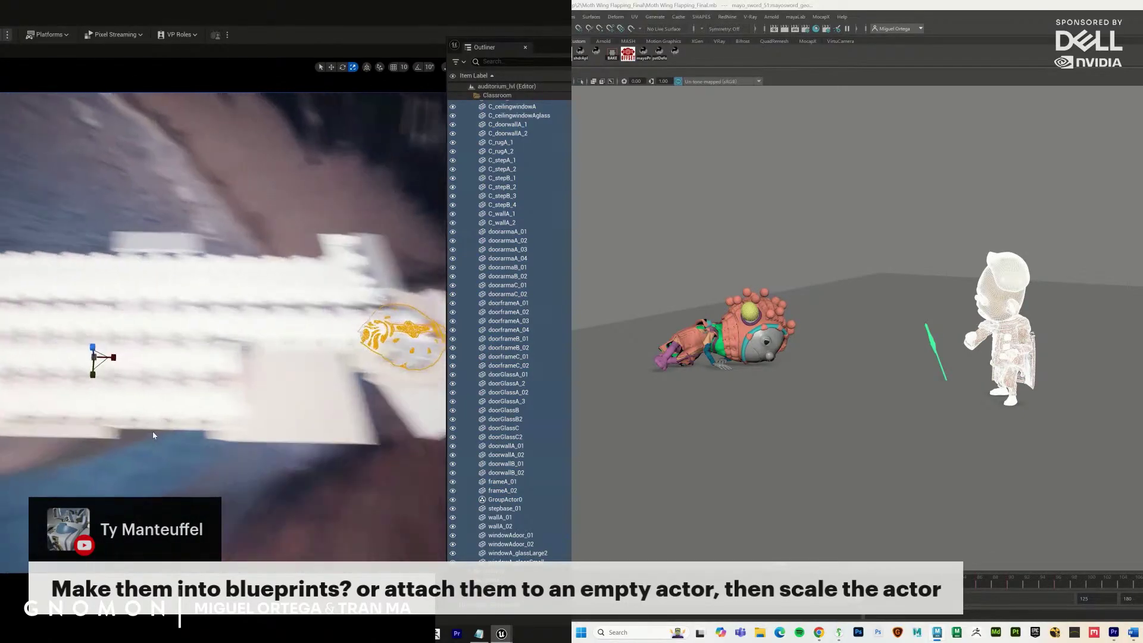
alt+drag(153, 435, 136, 351)
click(113, 368)
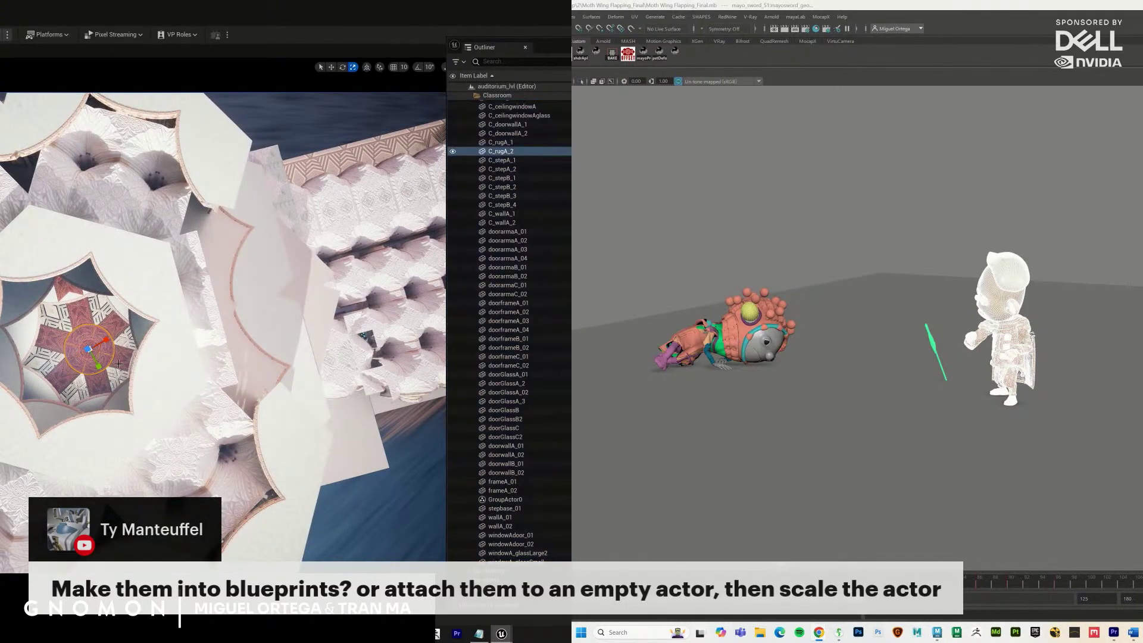
right_click(508, 154)
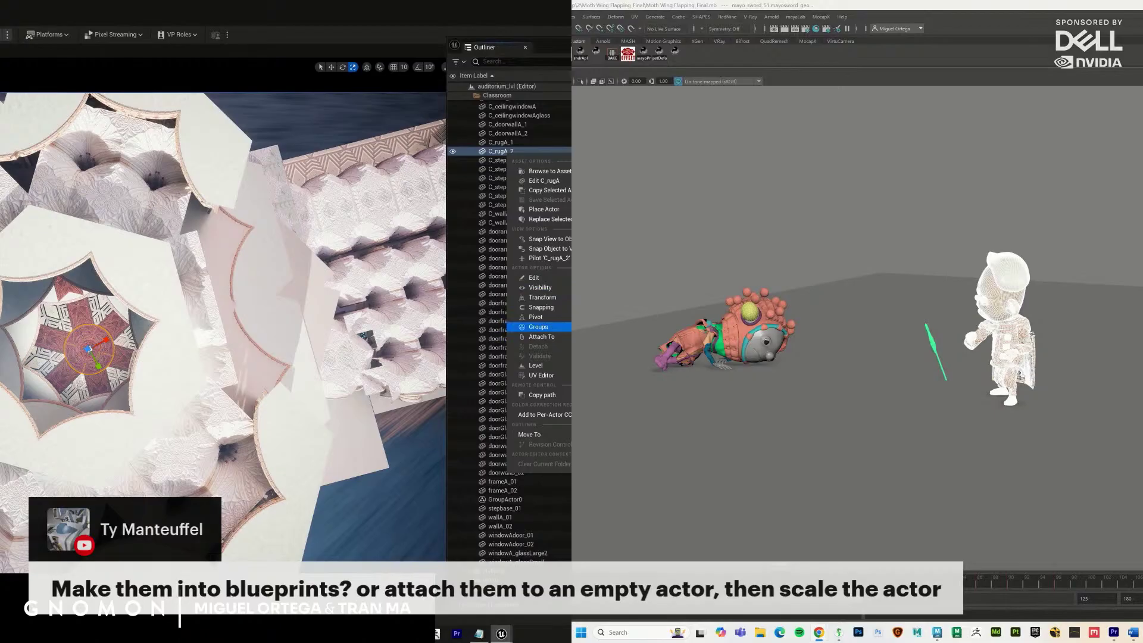
key(Escape)
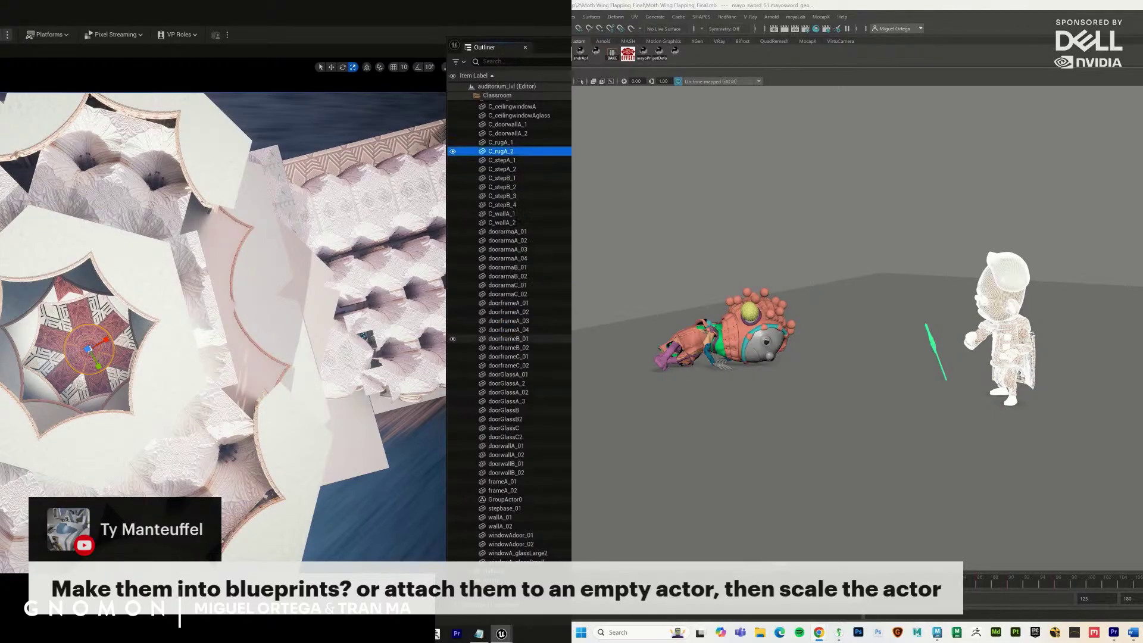
middle_drag(200, 390, 48, 384)
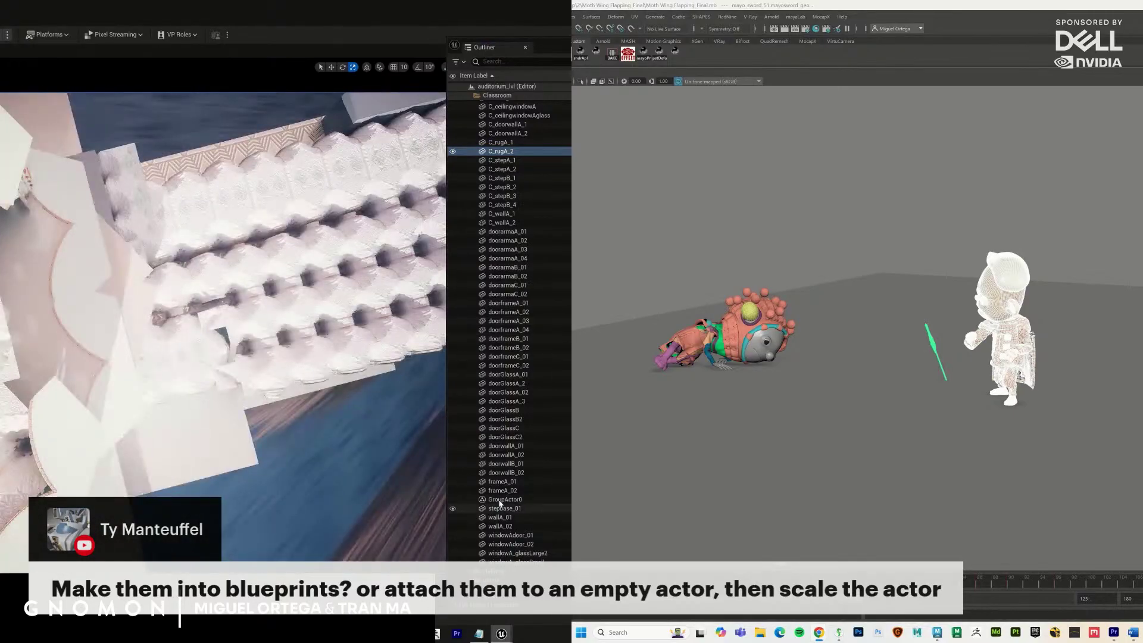
Select the GroupActor0 classroom group and adjust its scale over the rotunda, undoing the last scaling.
click(502, 501)
middle_drag(338, 370, 89, 383)
middle_drag(286, 351, 149, 390)
right_drag(122, 374, 194, 388)
drag(124, 338, 229, 394)
right_drag(228, 394, 178, 383)
alt+drag(177, 384, 197, 407)
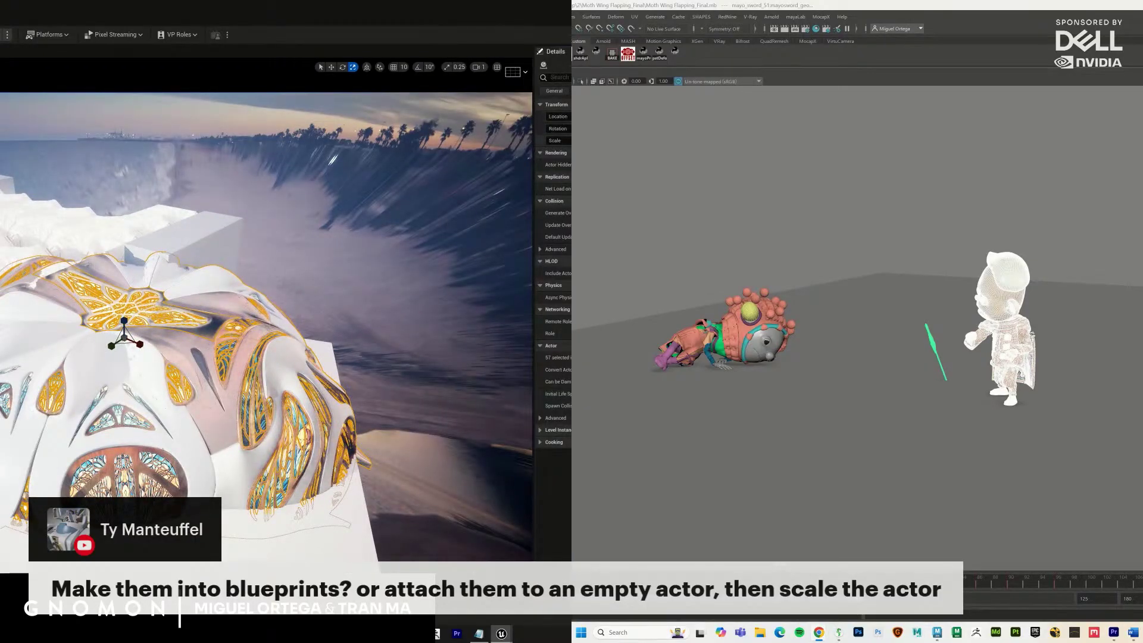
key(ctrl+z)
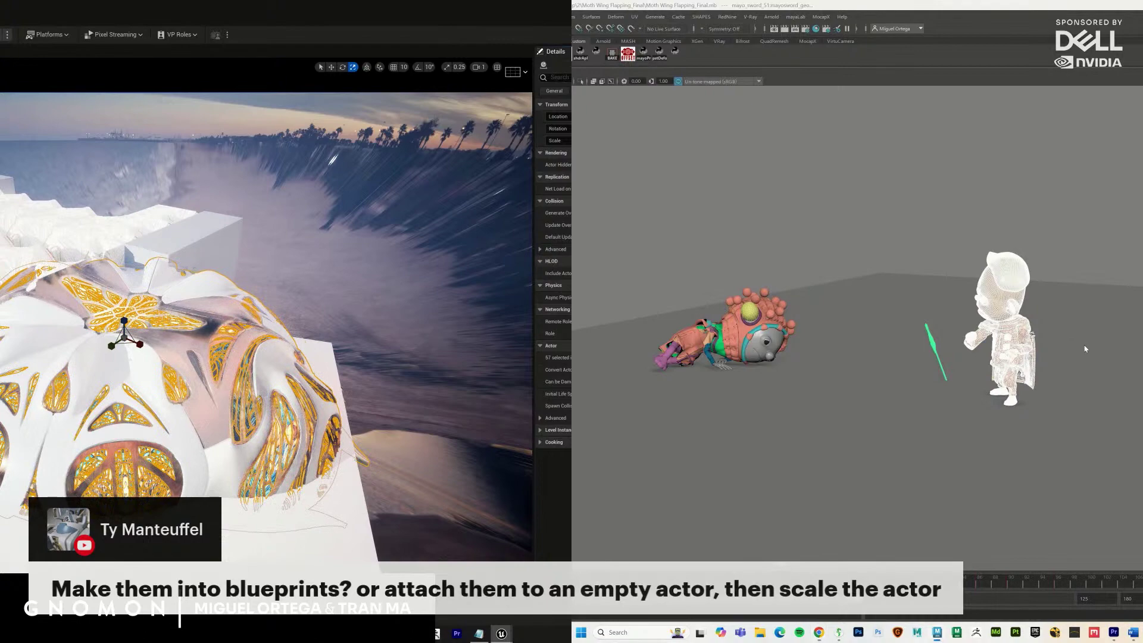
Try to raise the classroom group inside the rotunda, and undo the last move.
alt+right_drag(4, 407, 89, 312)
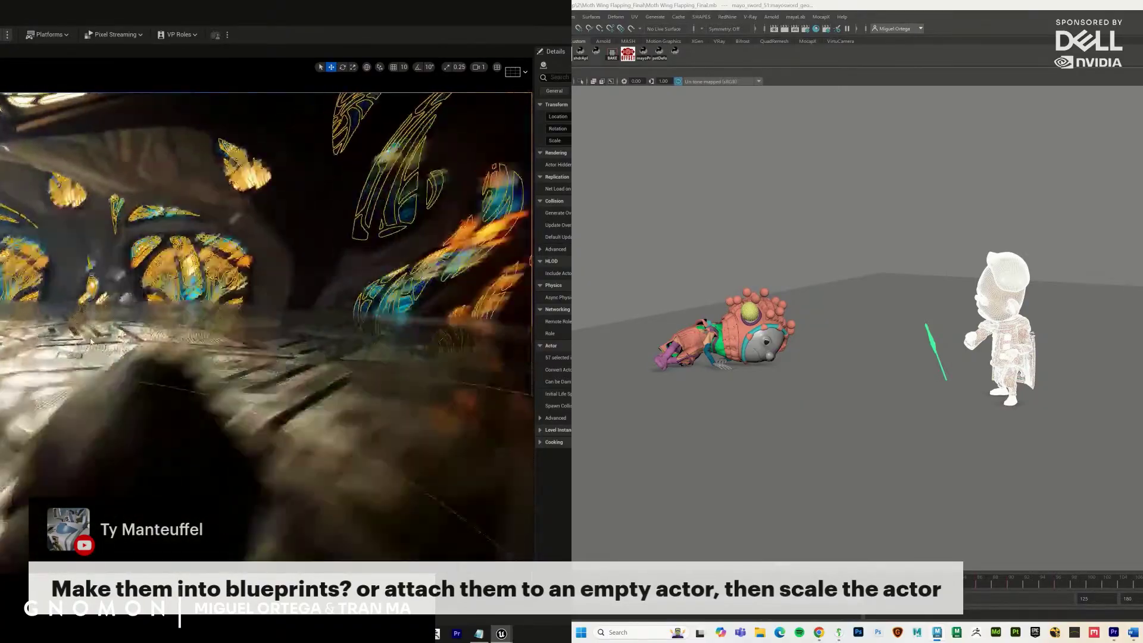
right_drag(117, 371, 135, 372)
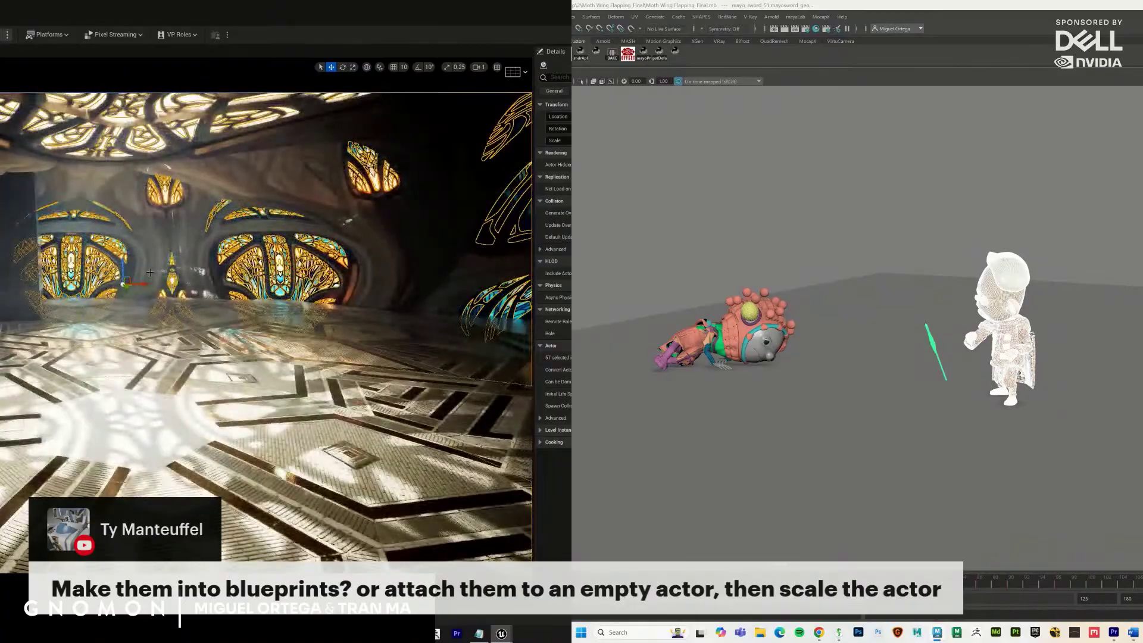
right_drag(100, 338, 91, 337)
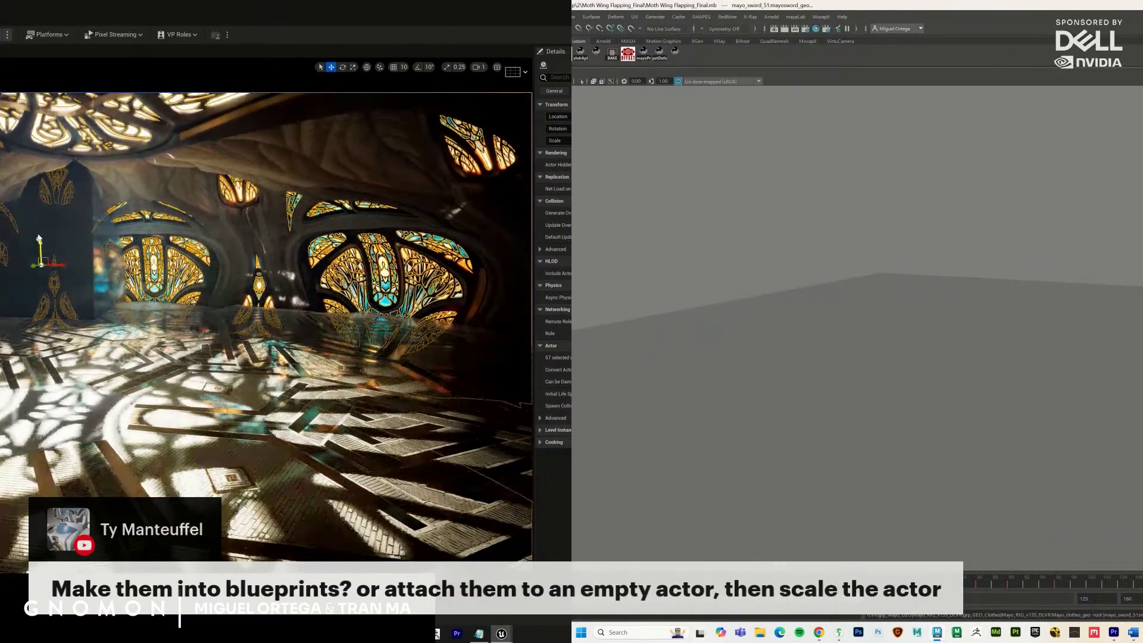
drag(39, 238, 42, 154)
right_drag(130, 355, 72, 237)
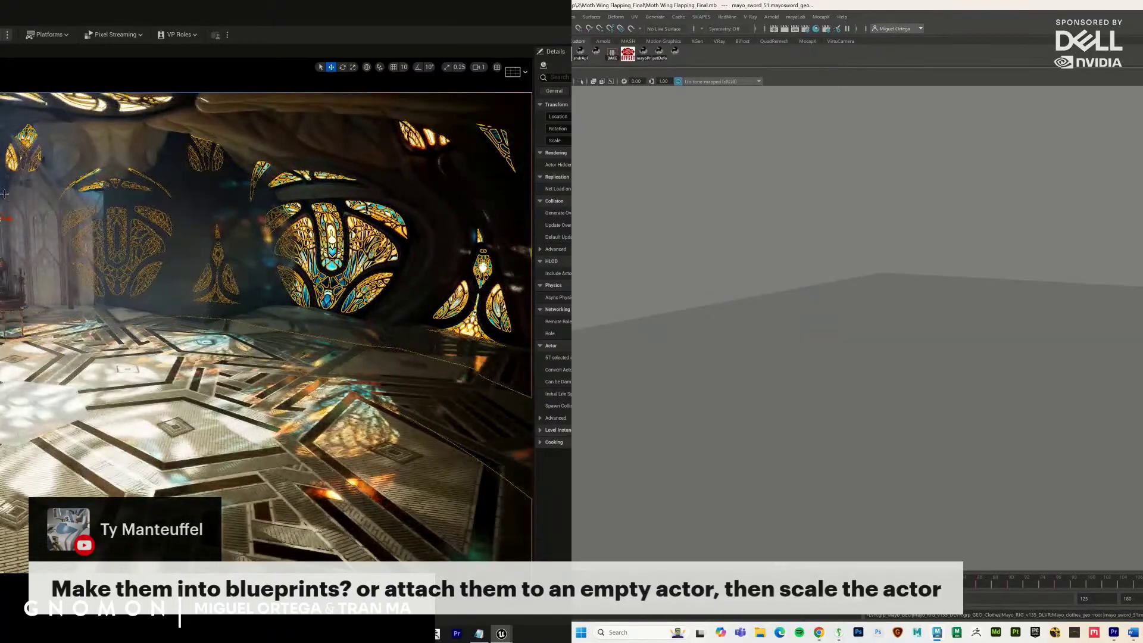
drag(0, 191, 0, 170)
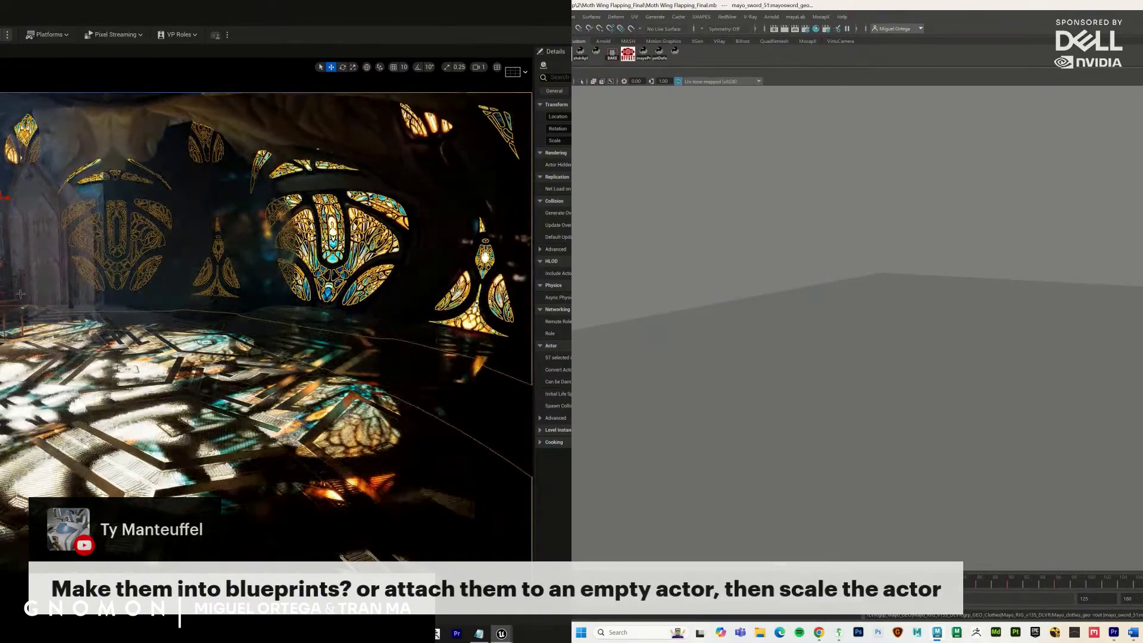
right_drag(44, 399, 128, 384)
key(ctrl+z)
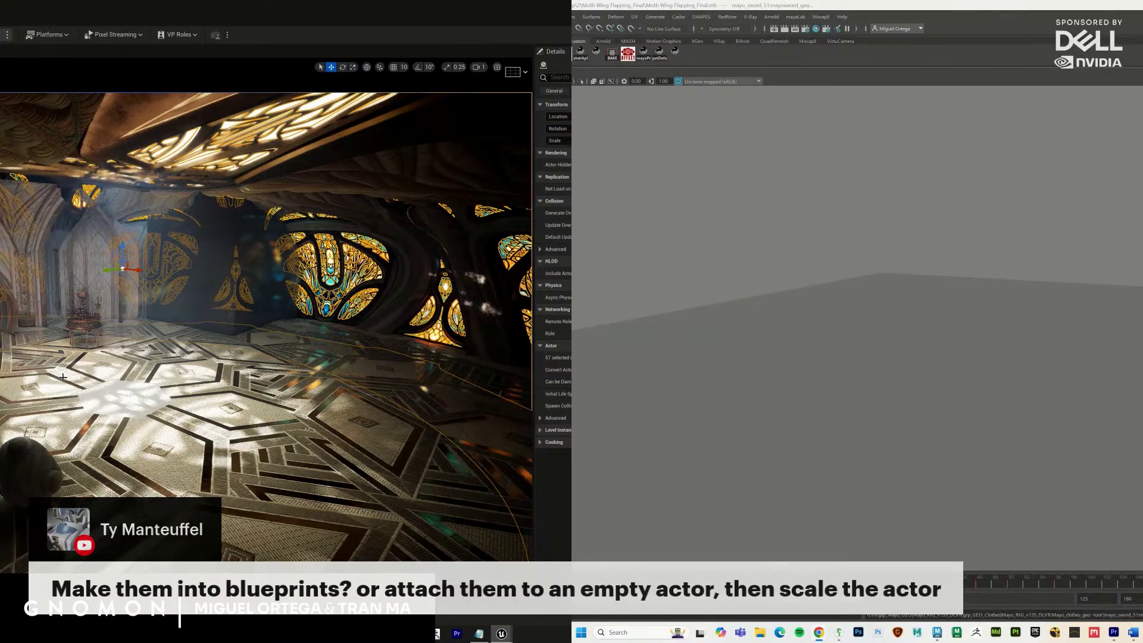
Adjust the classroom group's height so its quilted rug lies over the tiled rotunda floor.
right_drag(87, 399, 82, 238)
drag(65, 234, 65, 222)
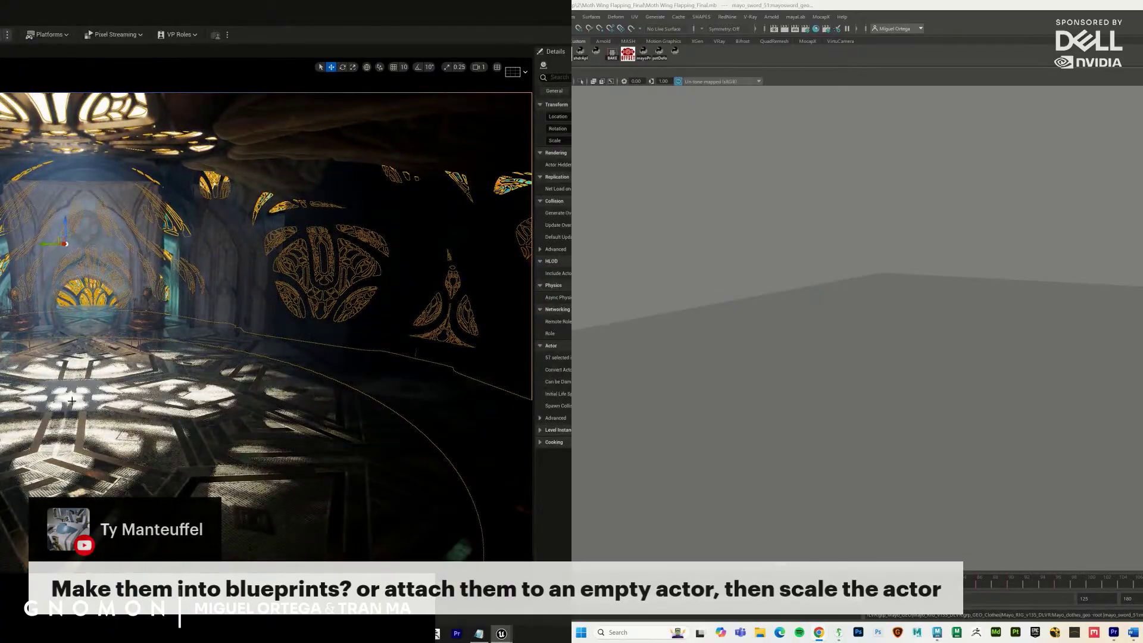
alt+drag(71, 416, 15, 425)
right_drag(15, 424, 46, 399)
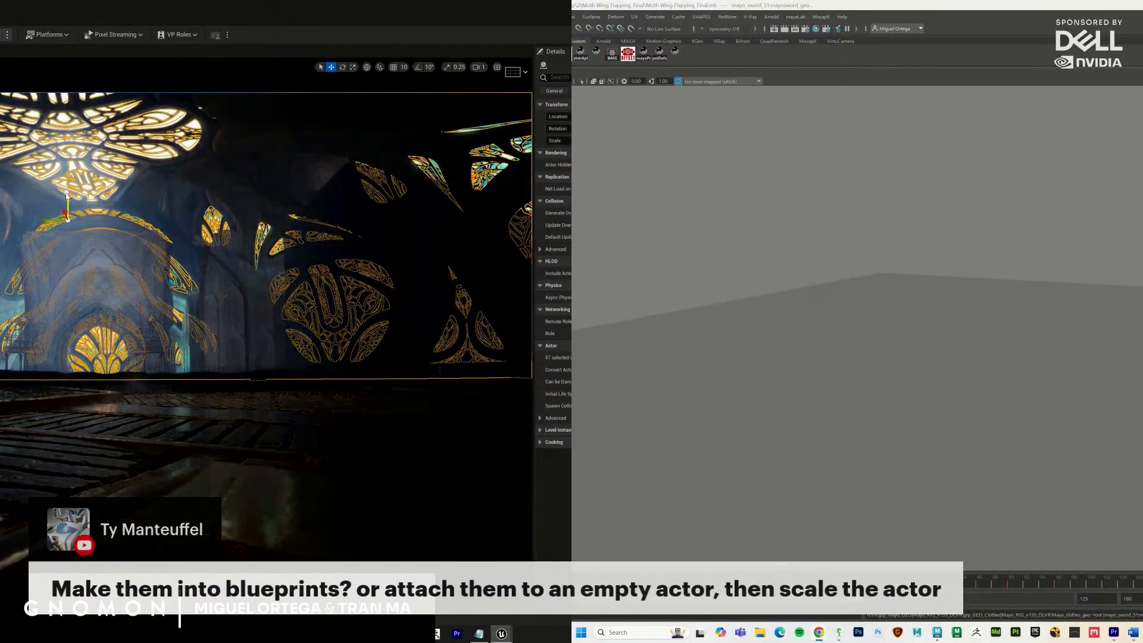
right_drag(140, 292, 176, 339)
alt+drag(177, 335, 128, 349)
right_drag(129, 351, 152, 458)
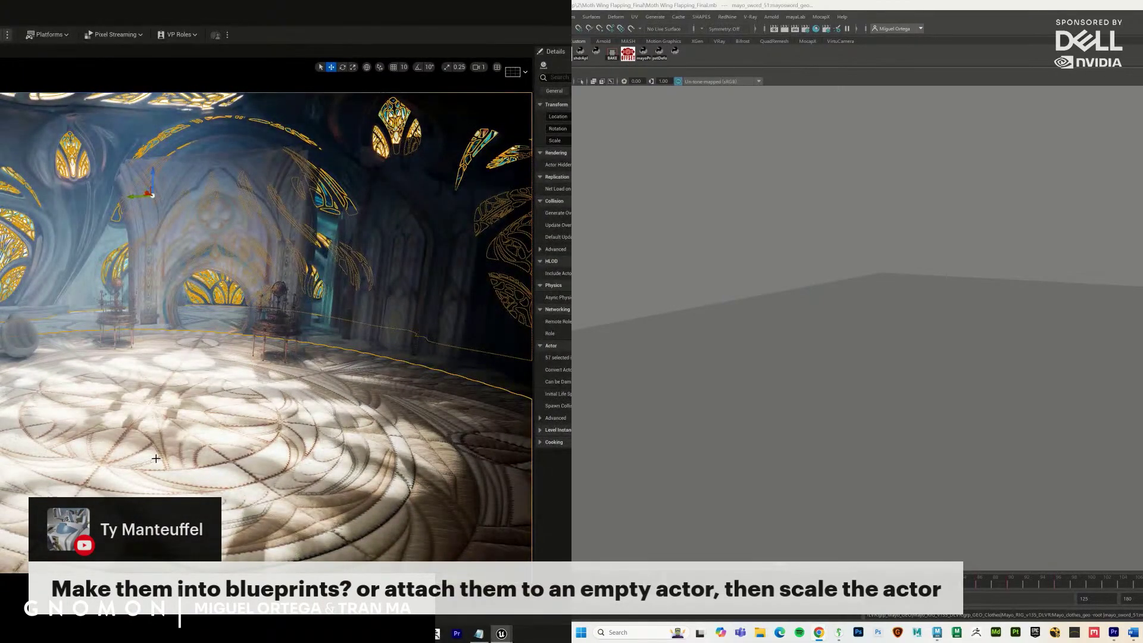
right_drag(133, 402, 153, 401)
alt+drag(153, 403, 177, 407)
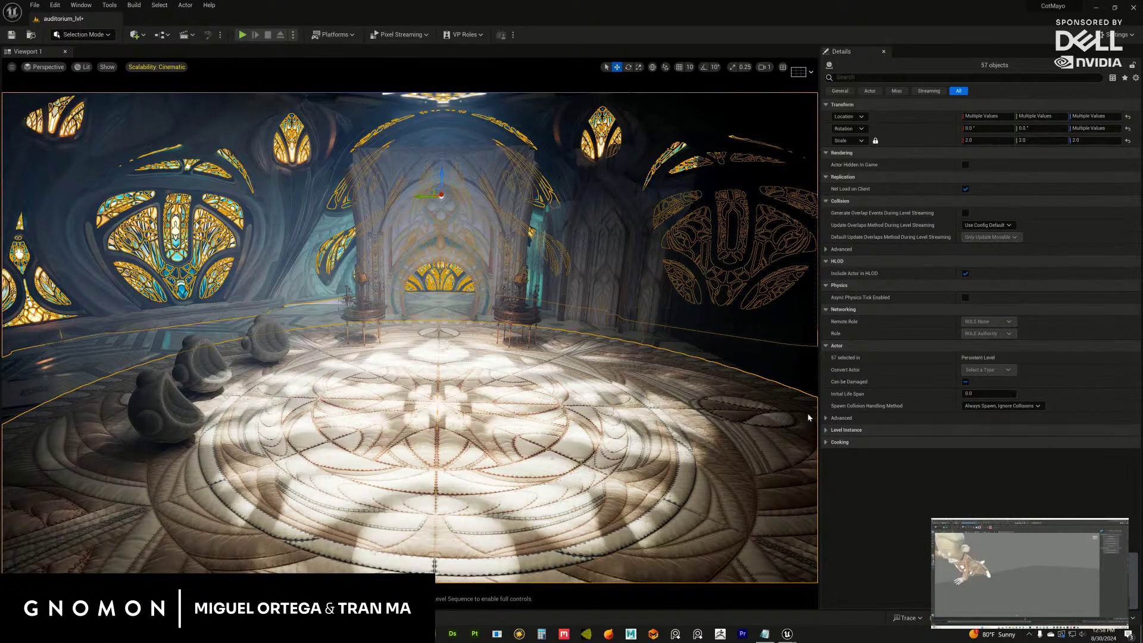
Inspect the C_rugA_1 rug, the H_doorclass1 arch and the H_tallwallA_16 wall panel around the enlarged room.
click(566, 420)
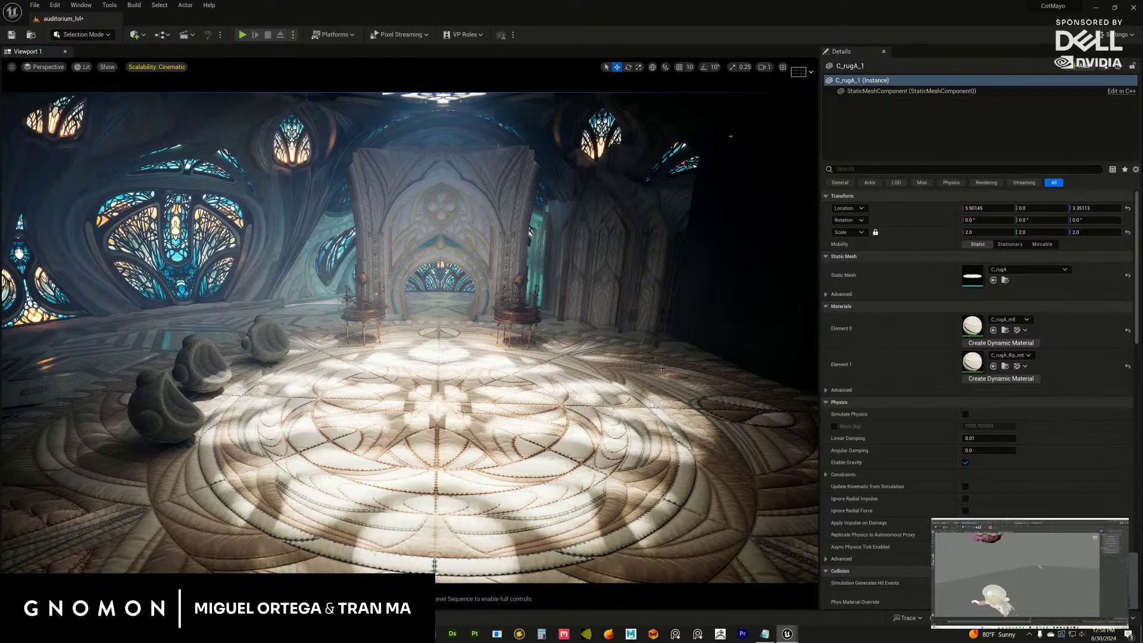
alt+drag(488, 274, 492, 234)
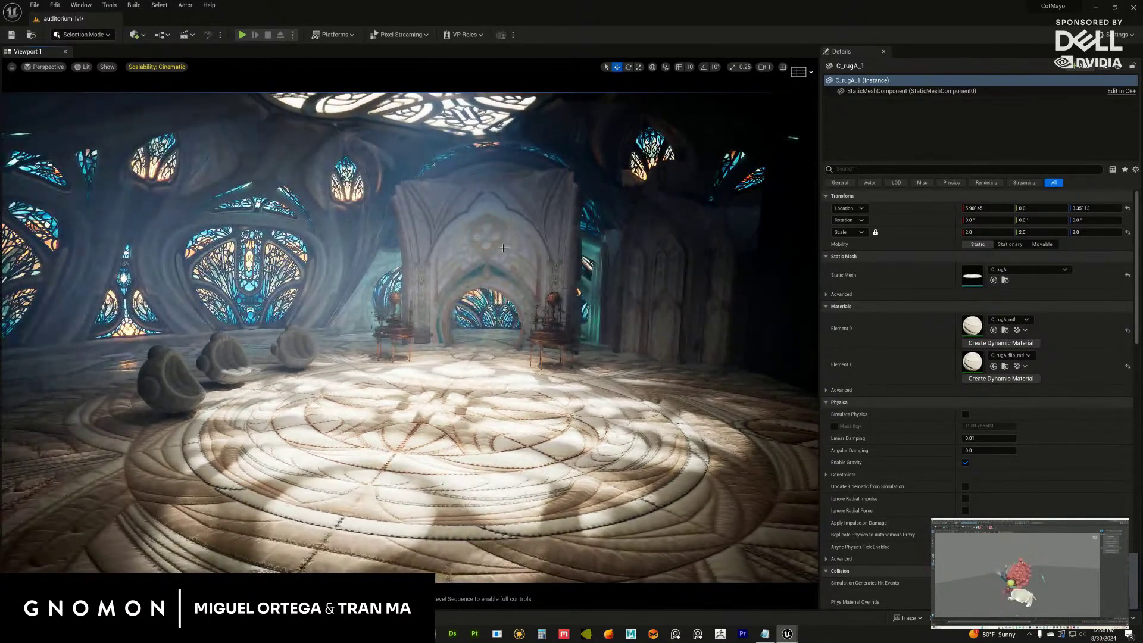
right_drag(503, 247, 479, 279)
click(478, 280)
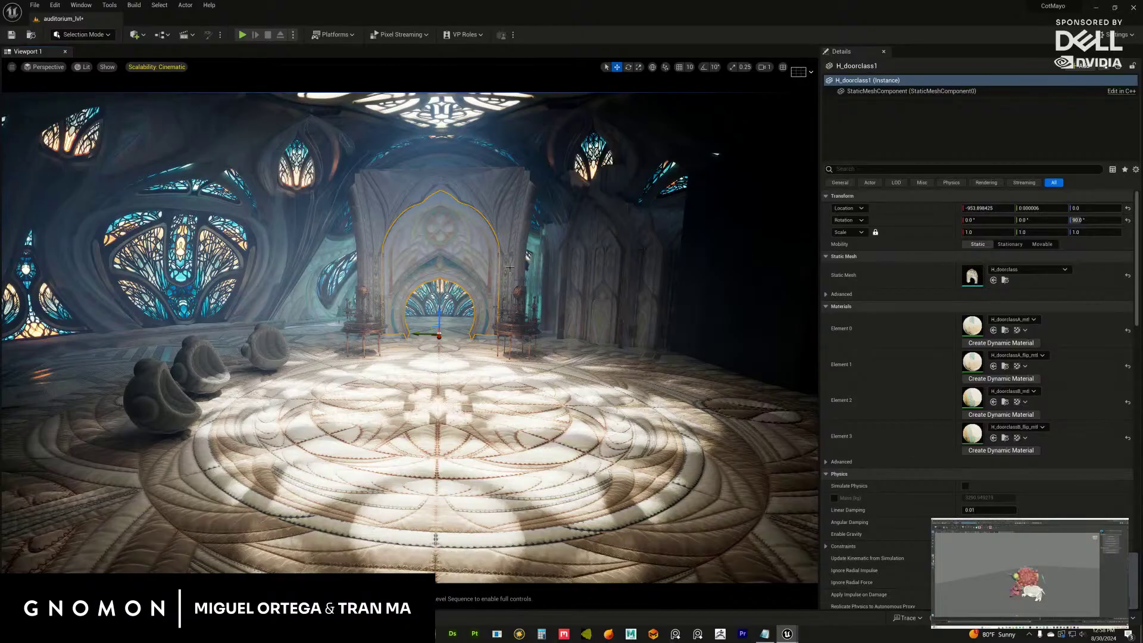
click(582, 331)
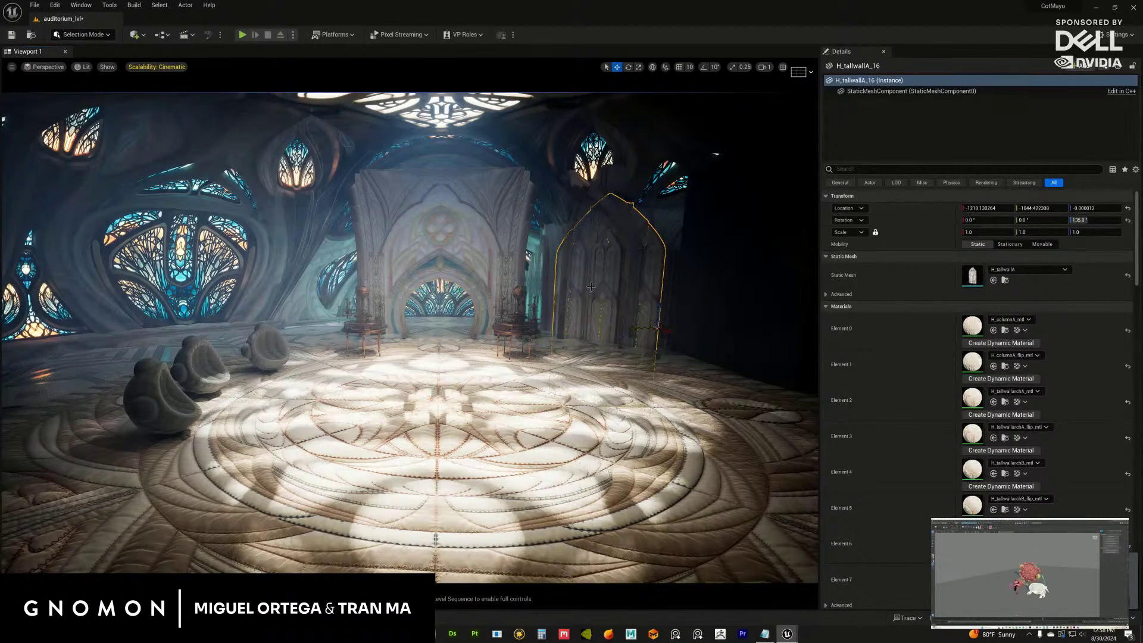
mouse_move(591, 287)
right_down()
mouse_move(638, 288)
mouse_move(605, 273)
right_up()
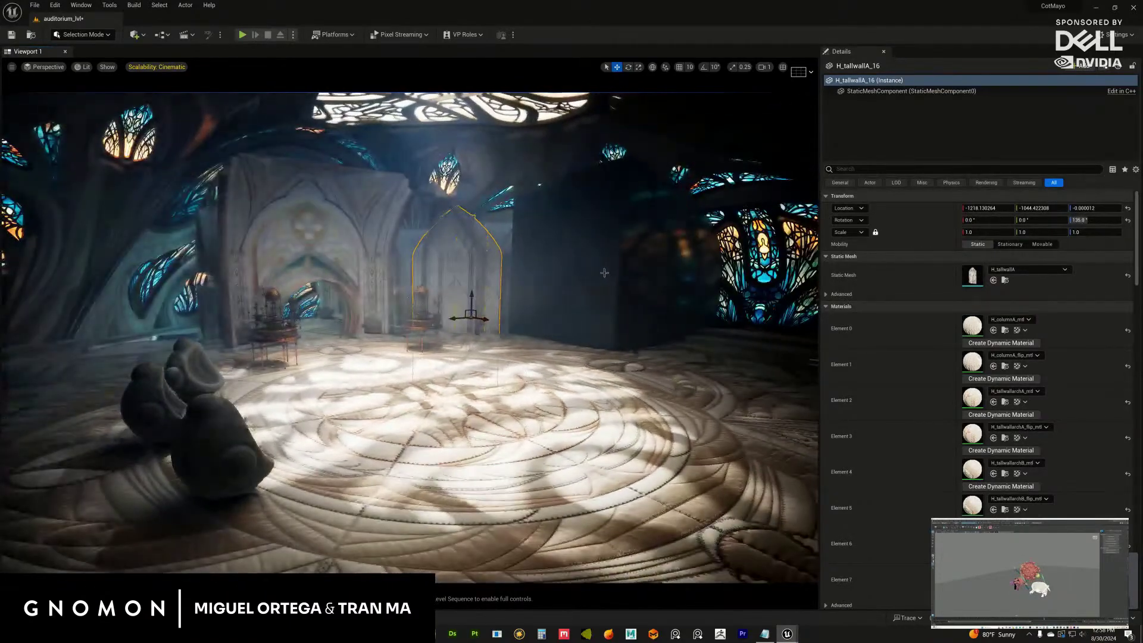
Move the dark Cube4 block aside from the tall wall panels next to the arched door.
click(599, 296)
key(f)
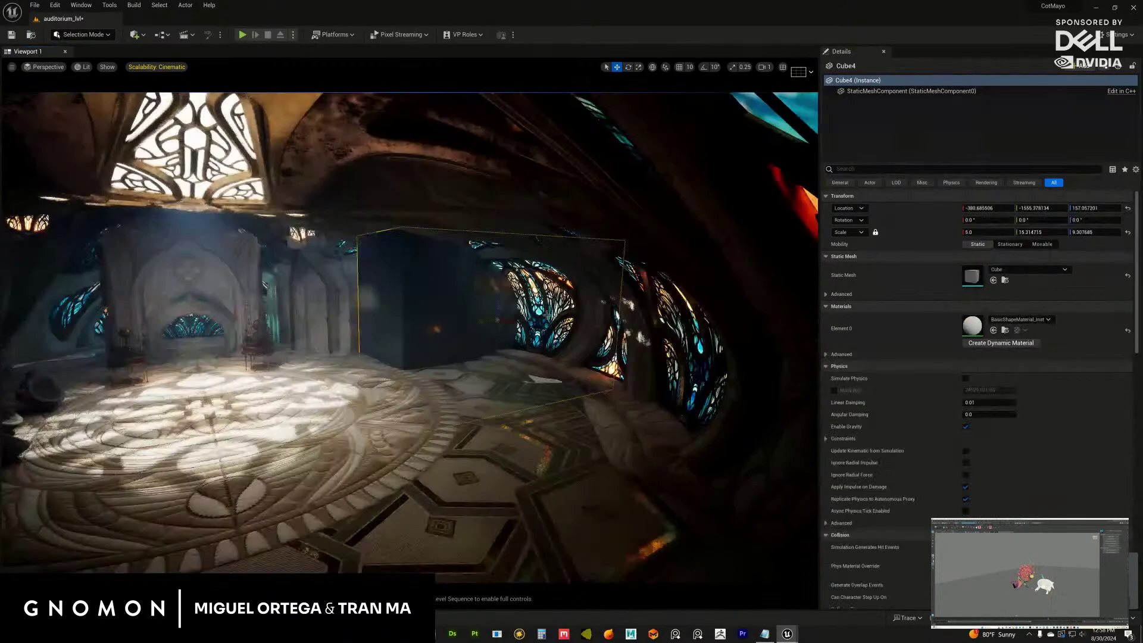
alt+drag(562, 329, 691, 284)
alt+drag(340, 388, 570, 399)
scroll(570, 400, up, 5)
right_drag(570, 399, 556, 311)
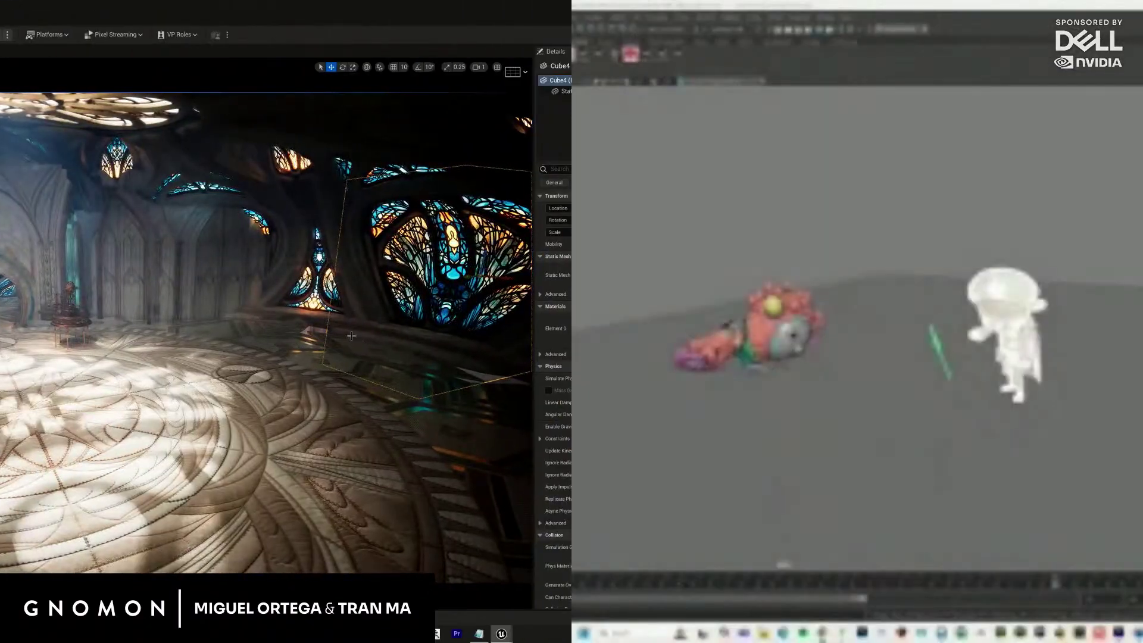
Select the tall wall panels H_tallwallA_16 and H_tallwallA_17 beside the arched door.
click(319, 320)
mouse_move(233, 364)
right_down()
mouse_move(293, 365)
mouse_move(232, 356)
right_up()
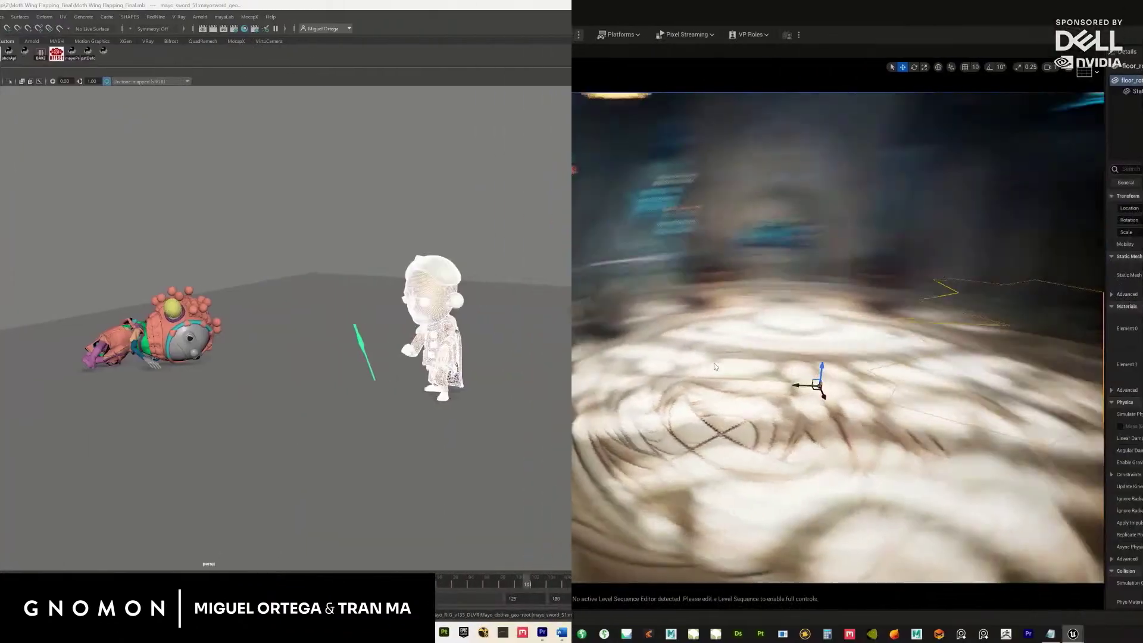
right_drag(197, 333, 192, 321)
alt+drag(763, 322, 906, 285)
click(905, 285)
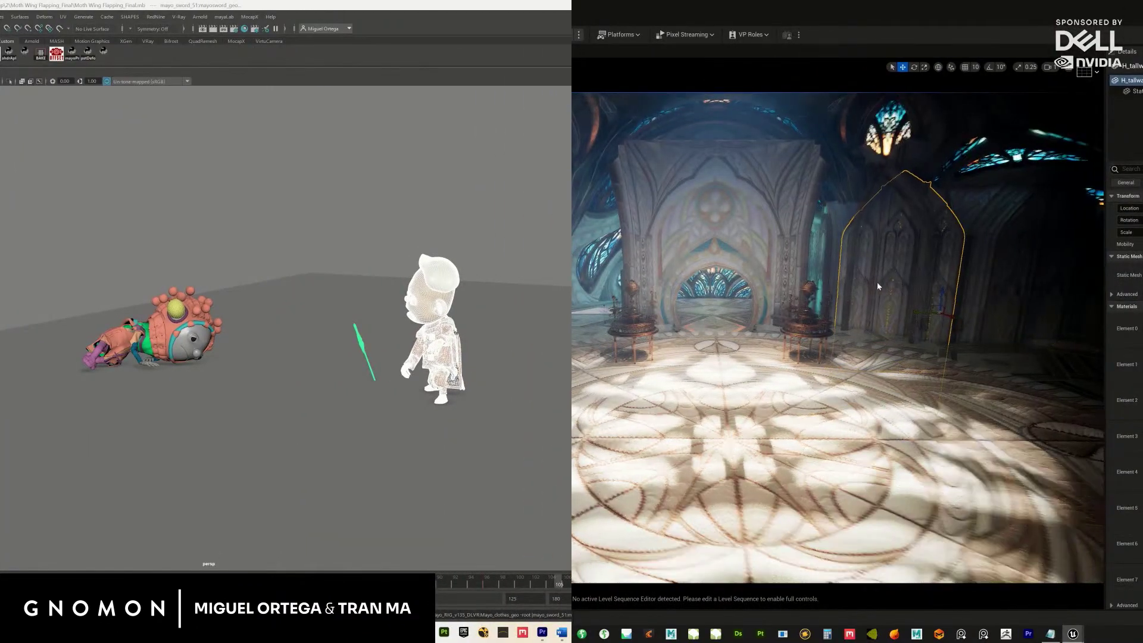
right_drag(877, 281, 887, 278)
shift+click(857, 273)
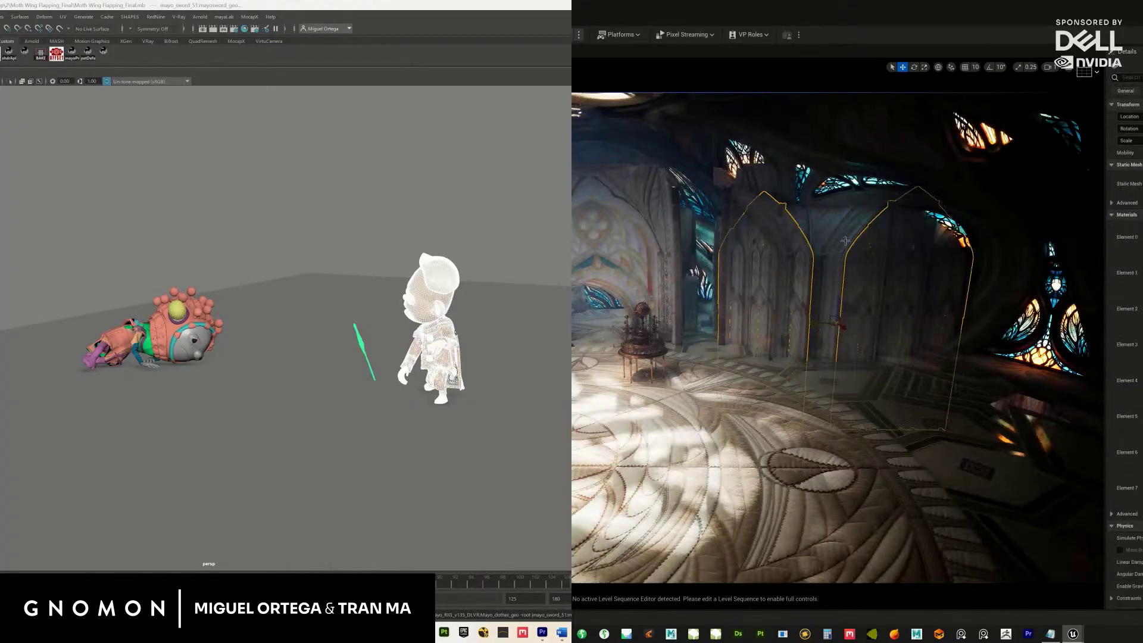
alt+drag(845, 241, 789, 326)
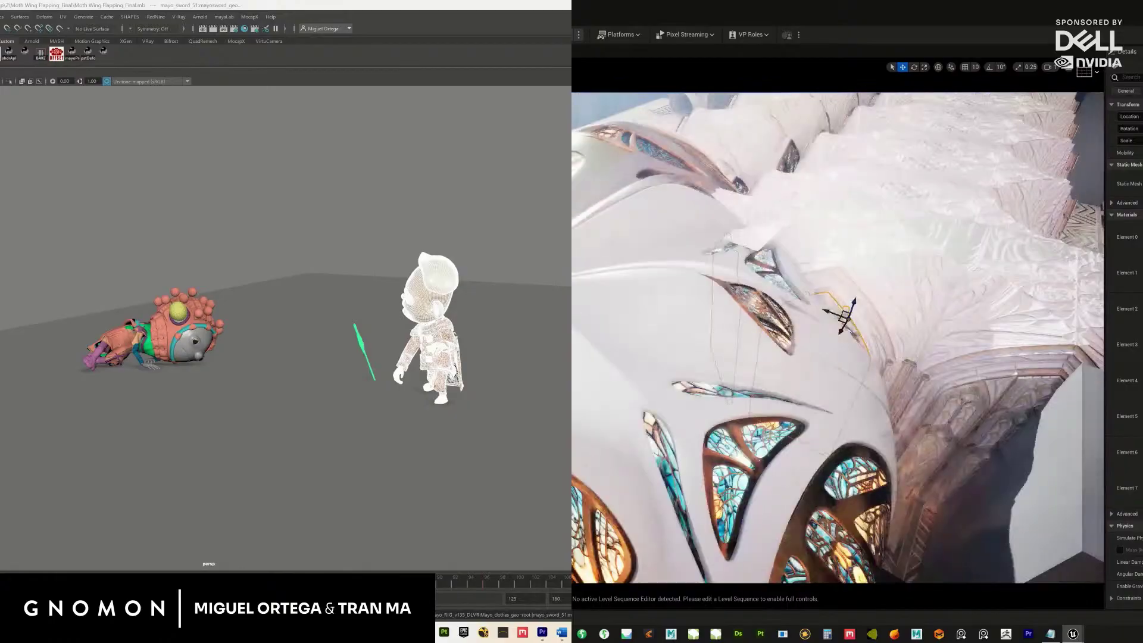
right_drag(789, 326, 792, 329)
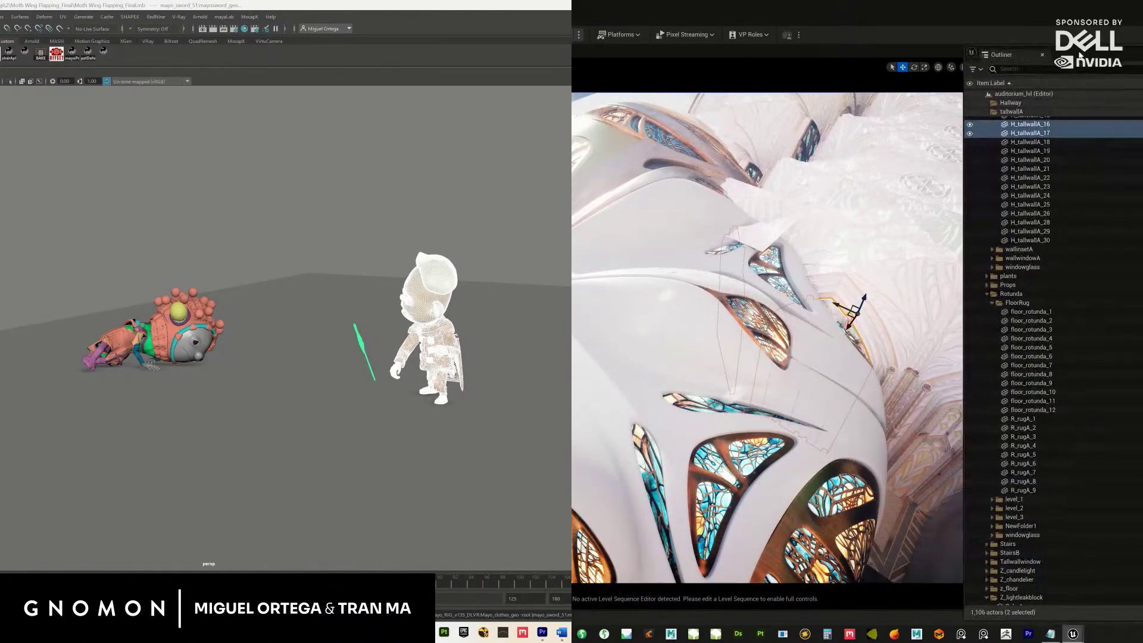
Collapse the Classroom folder and hide all of its contents.
scroll(1051, 351, up, 20)
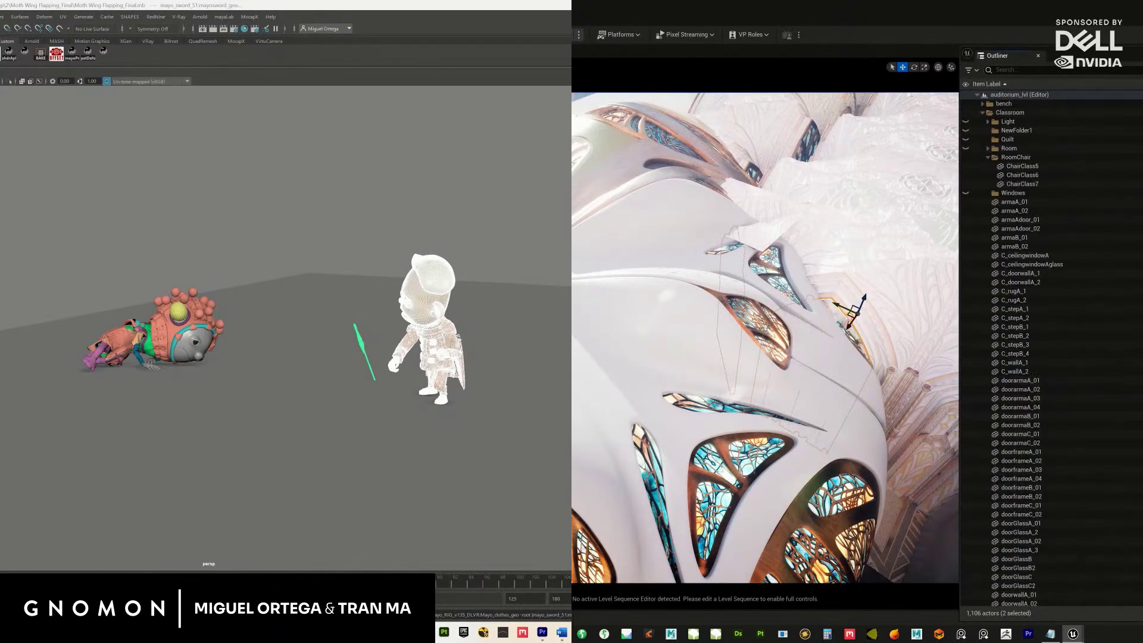
click(982, 112)
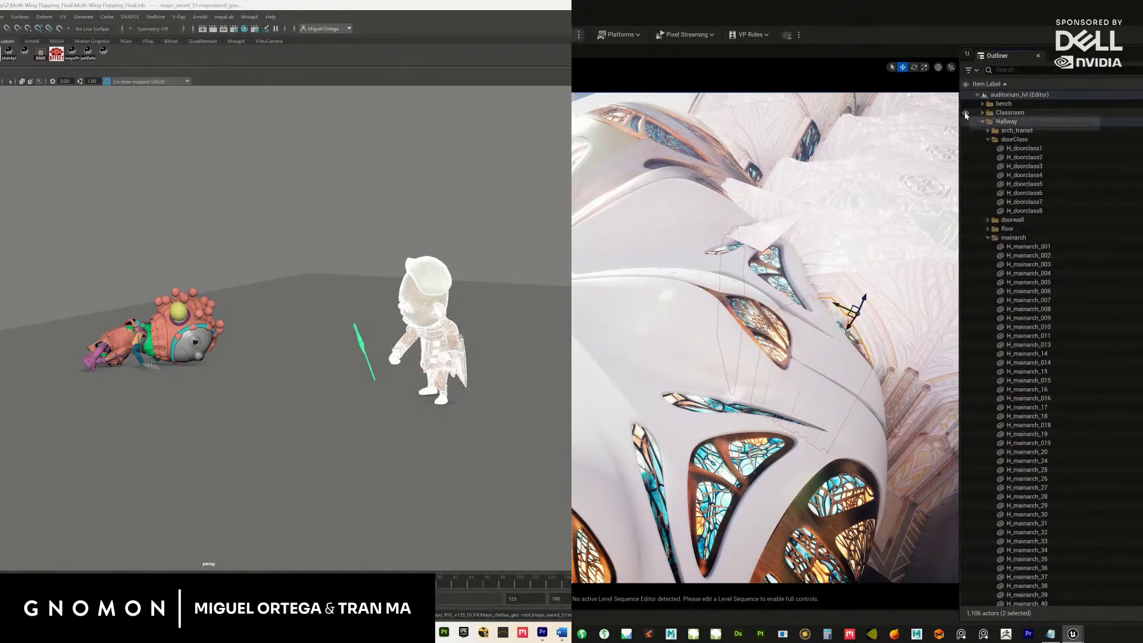
click(966, 113)
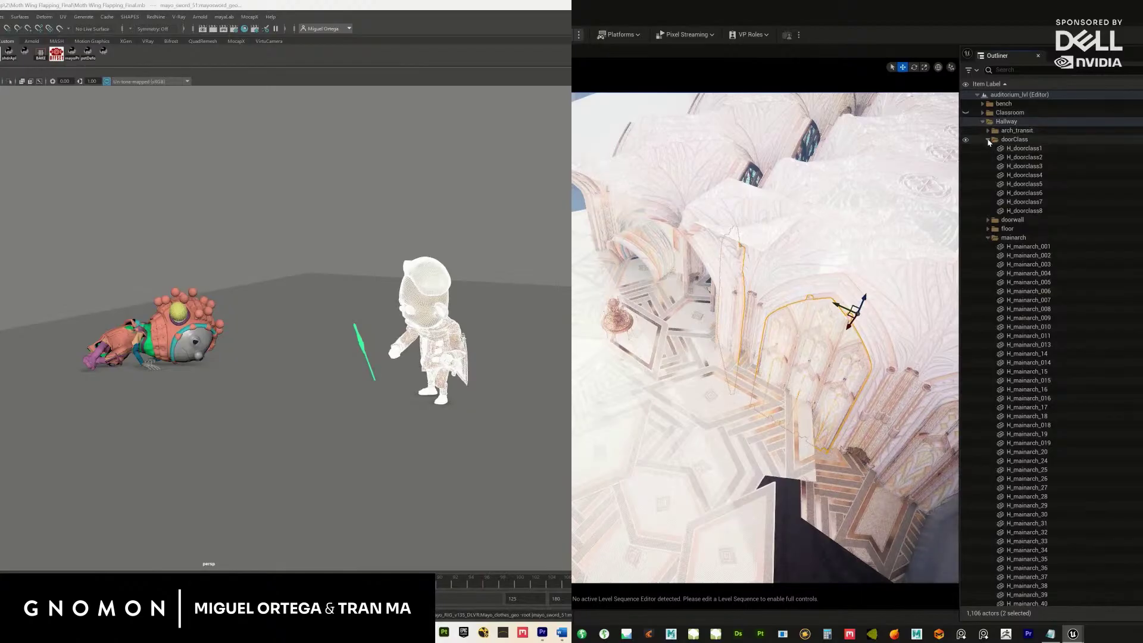
Collapse the doorClass, mainarch, Hallway, Rotunda and Z_lightleakblock folders to tidy the scene list.
click(988, 139)
click(989, 167)
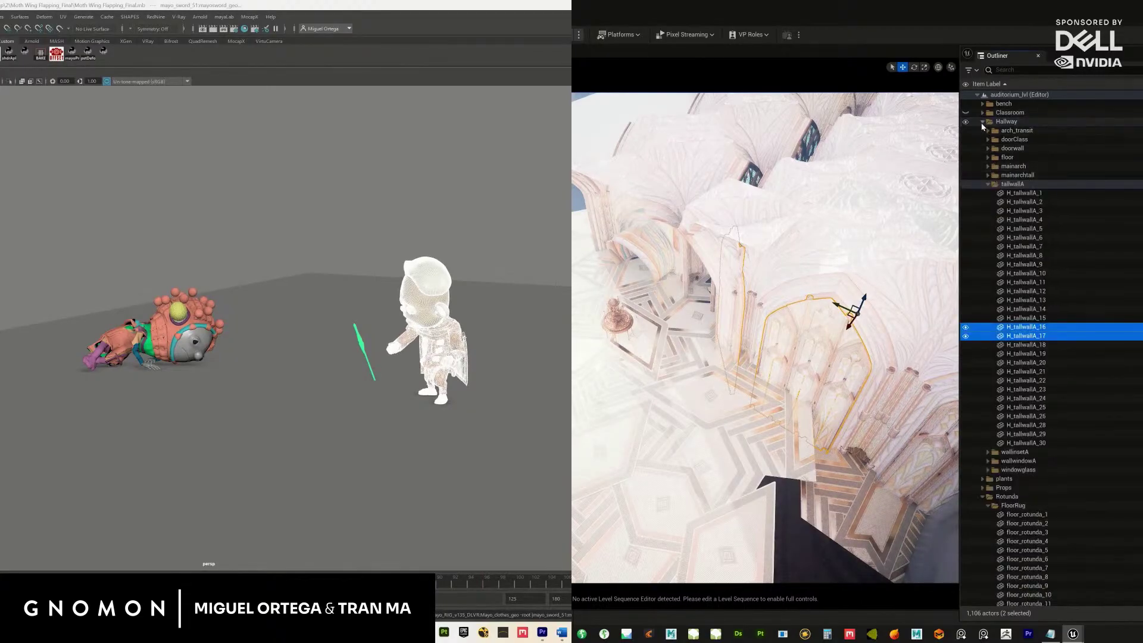
click(982, 122)
click(983, 148)
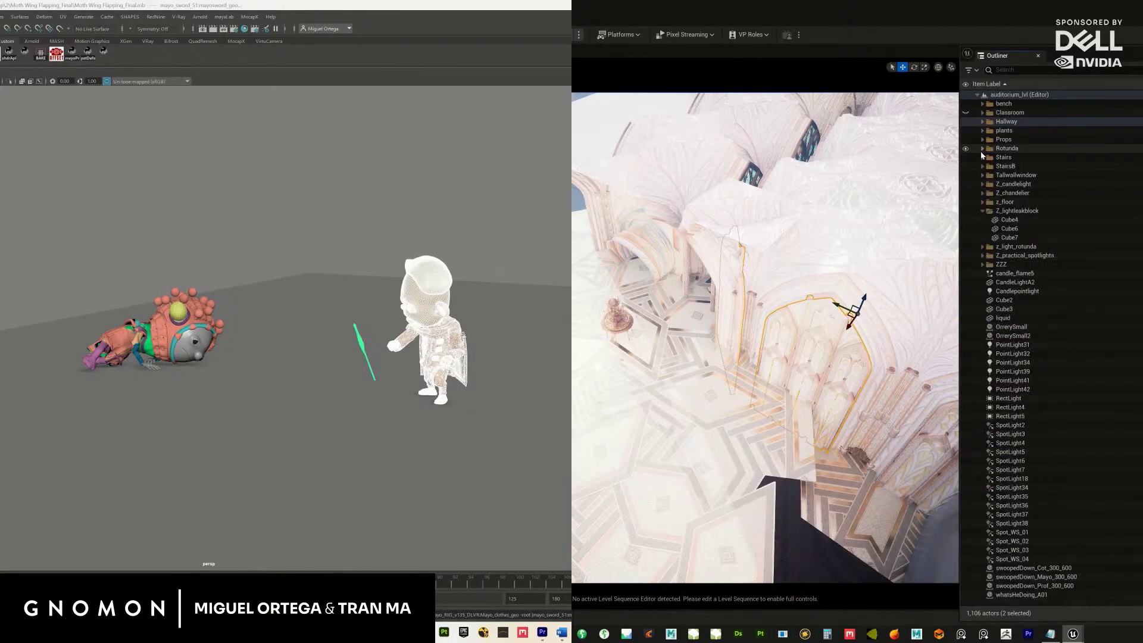
click(983, 210)
Add H_mainarchtallB_1, H_mainarchtallC_2 and H_tallwallA_18 to the wall panel selection and hide all five pieces.
right_drag(766, 357, 845, 321)
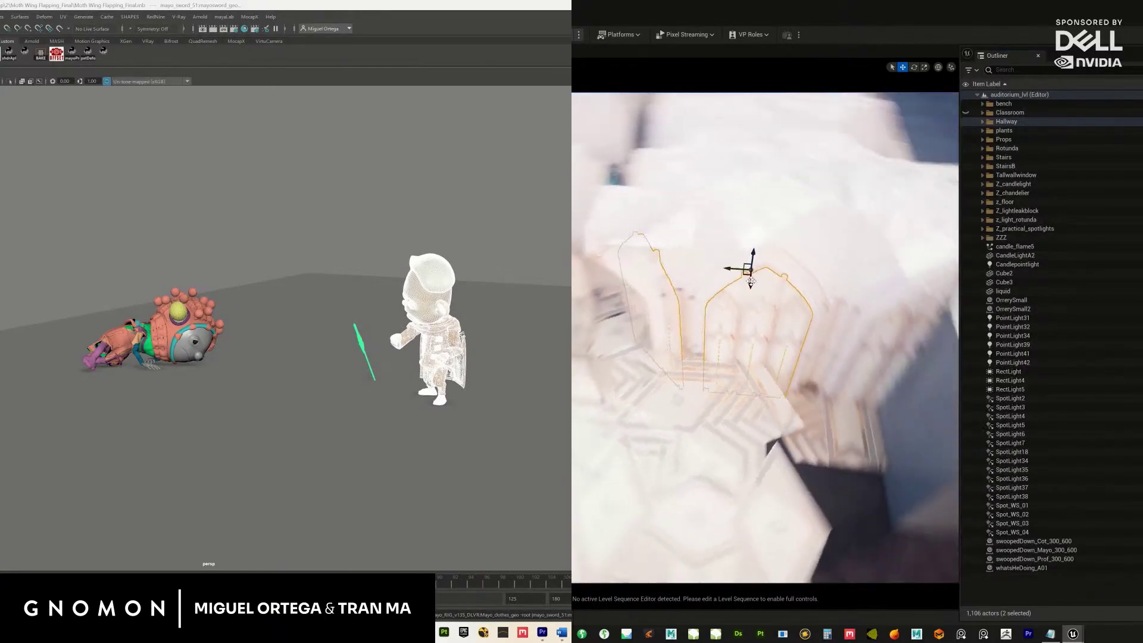
ctrl+click(735, 262)
ctrl+click(830, 316)
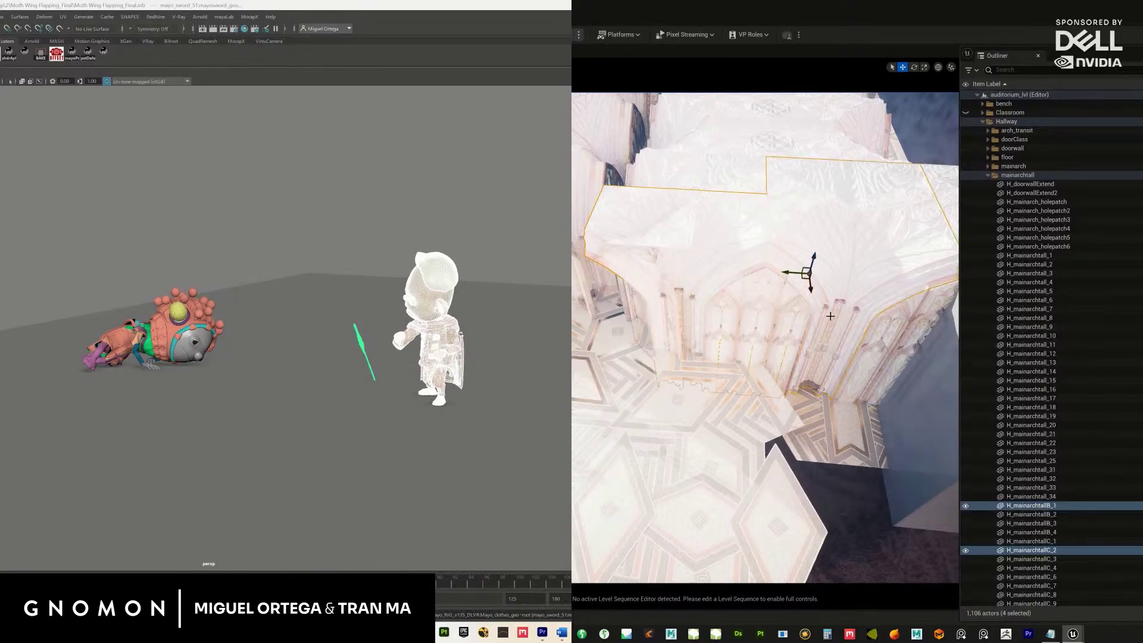
ctrl+click(868, 347)
alt+drag(822, 360, 872, 343)
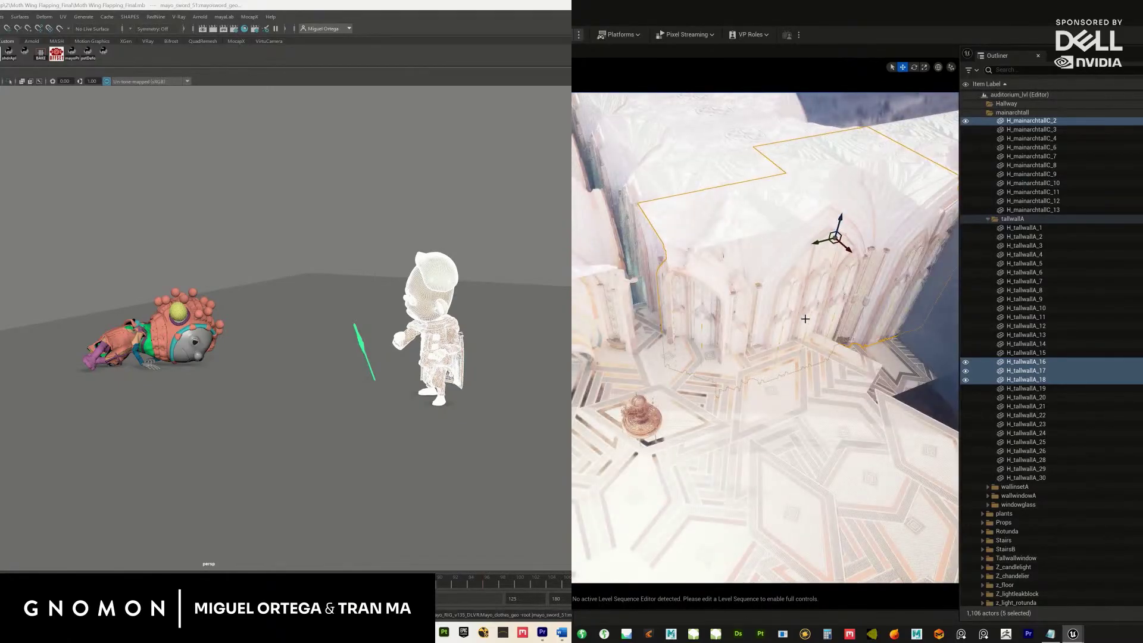
right_drag(805, 319, 818, 367)
click(966, 362)
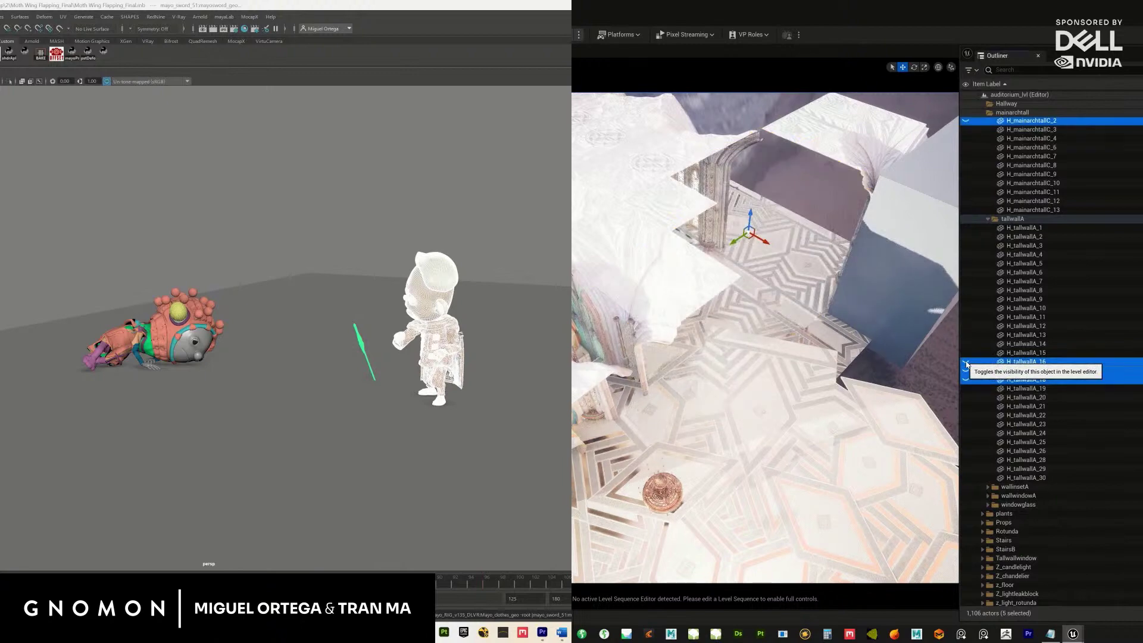
Toggle the five pieces' visibility to compare the opening, and also hide the H_mainarchtallC_1 ceiling piece.
click(965, 364)
click(964, 363)
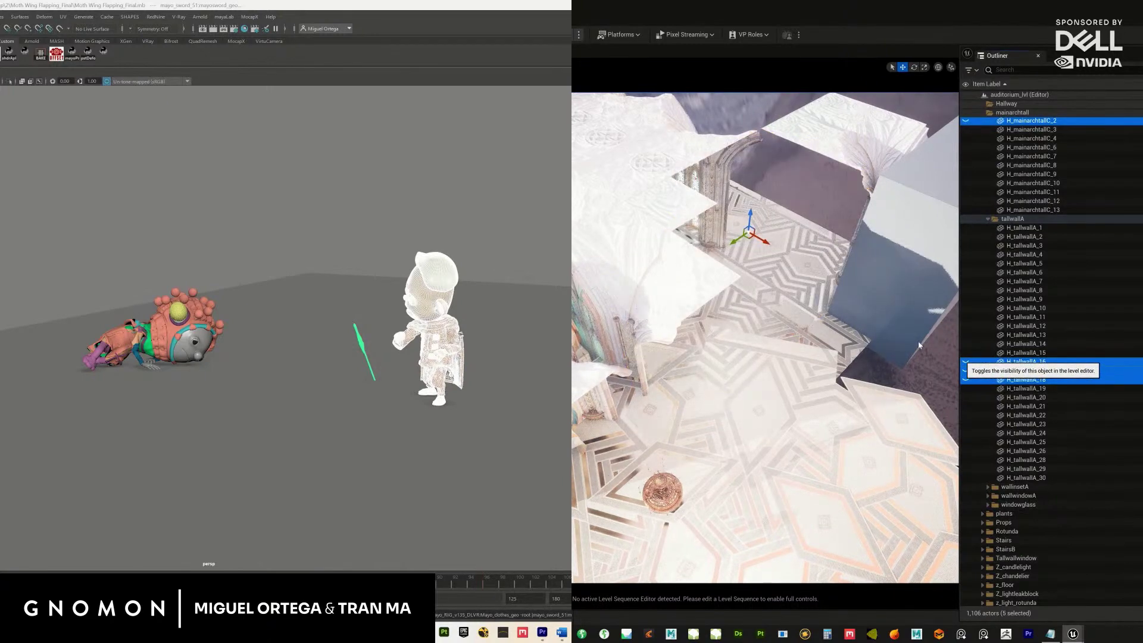
click(711, 298)
click(965, 367)
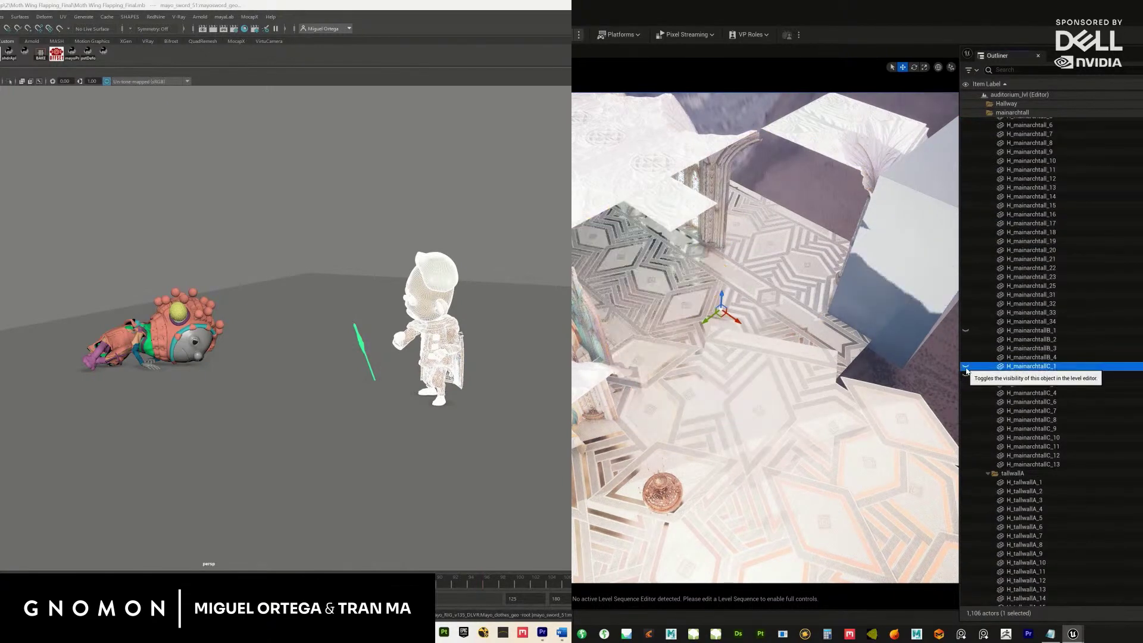
Examine the opened corner between the rotunda and the hallway floor from above.
middle_drag(760, 394, 844, 311)
scroll(760, 394, down, 2)
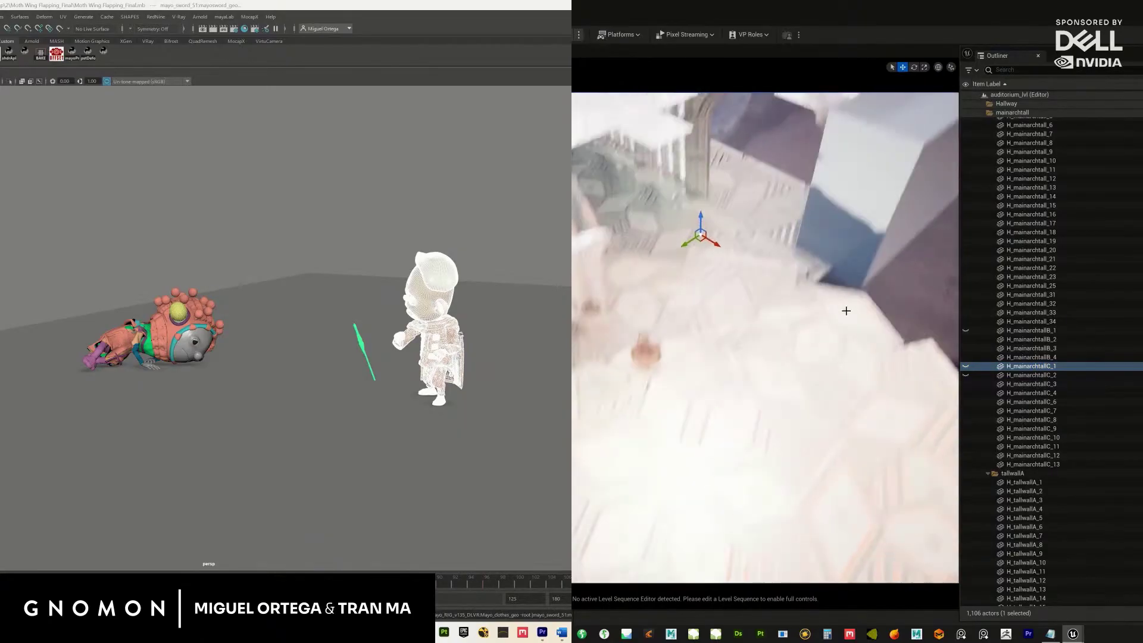
alt+drag(844, 311, 685, 312)
scroll(901, 300, down, 2)
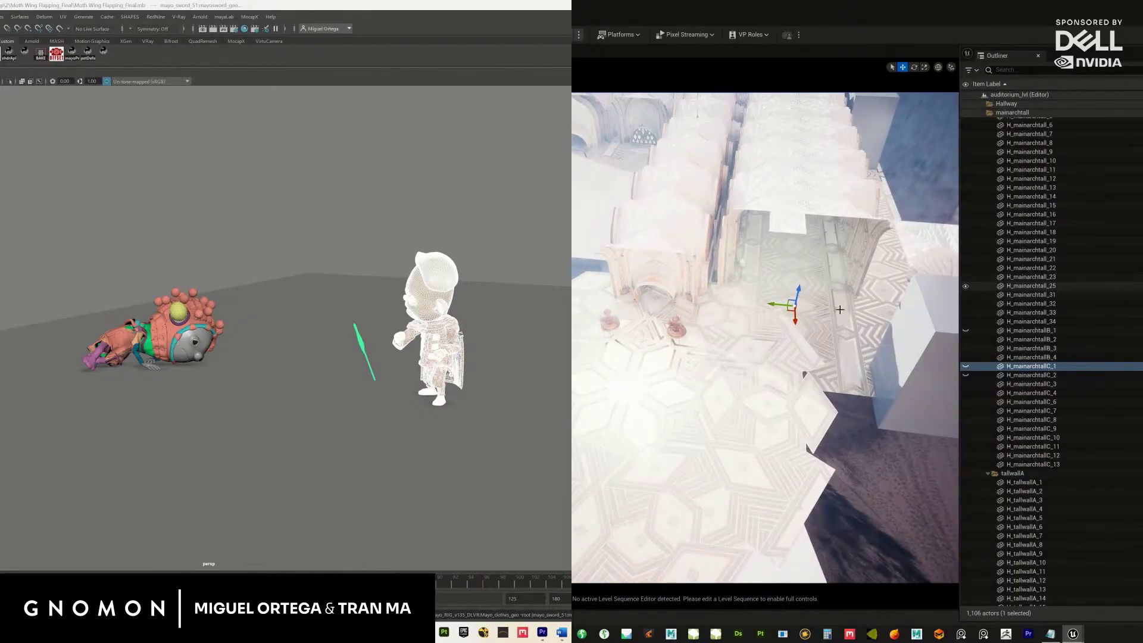
alt+drag(902, 300, 752, 368)
scroll(824, 390, up, 2)
right_drag(752, 368, 752, 368)
scroll(1003, 165, up, 7)
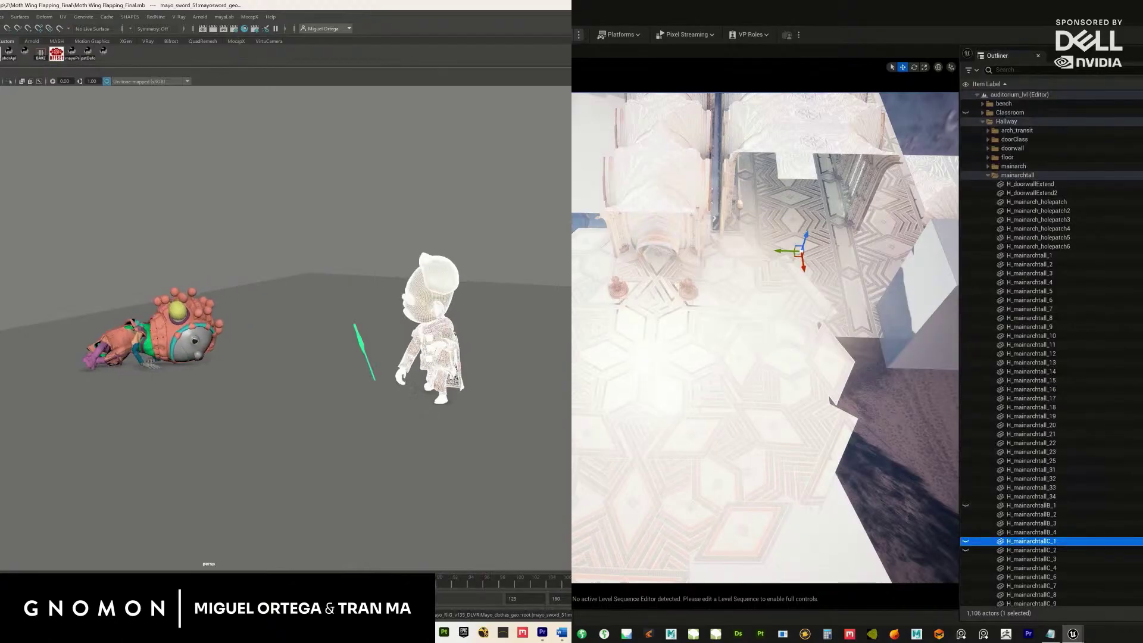
Collapse the mainarchtall folder and make the Classroom folder visible again.
click(988, 175)
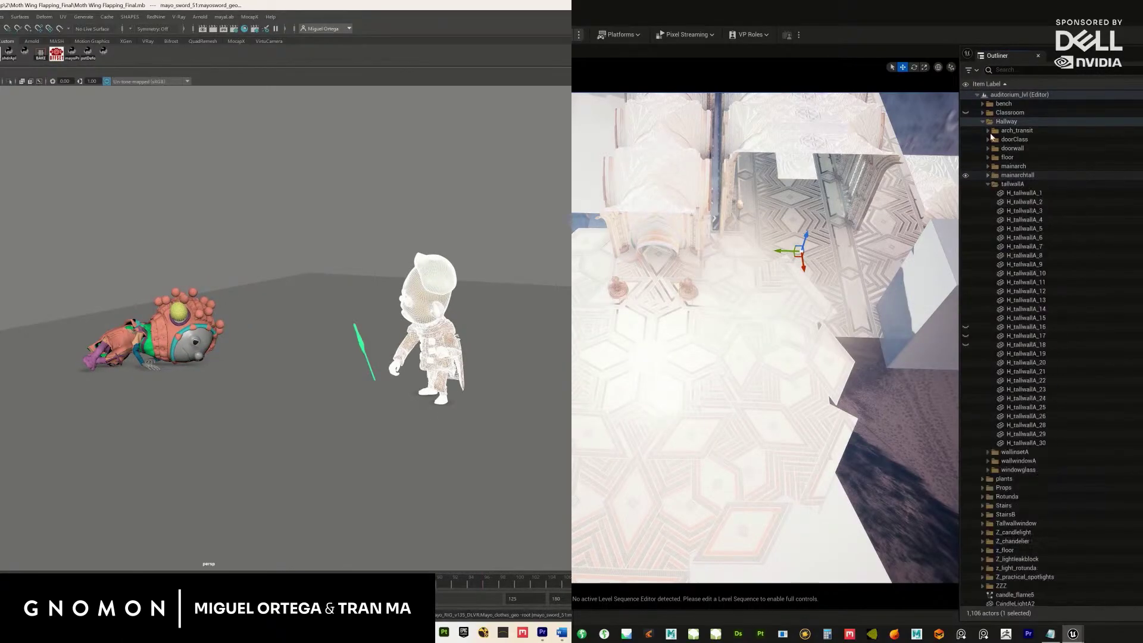
click(965, 114)
right_drag(826, 356, 825, 356)
Select the lying character's geometry in Maya and open the cache commands for it.
click(178, 312)
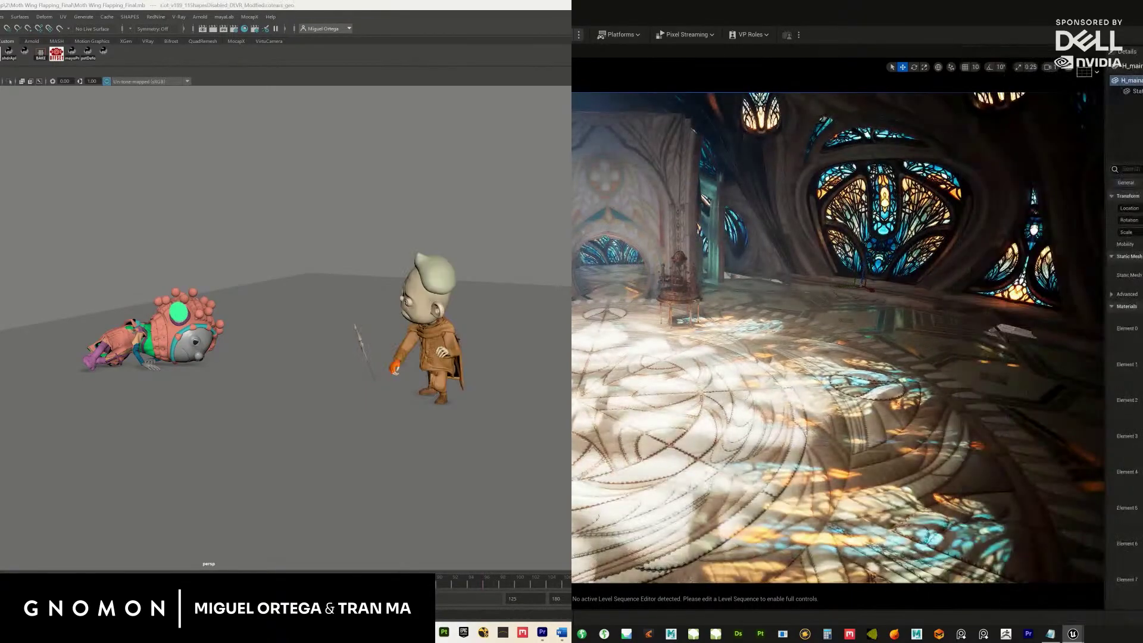
click(718, 238)
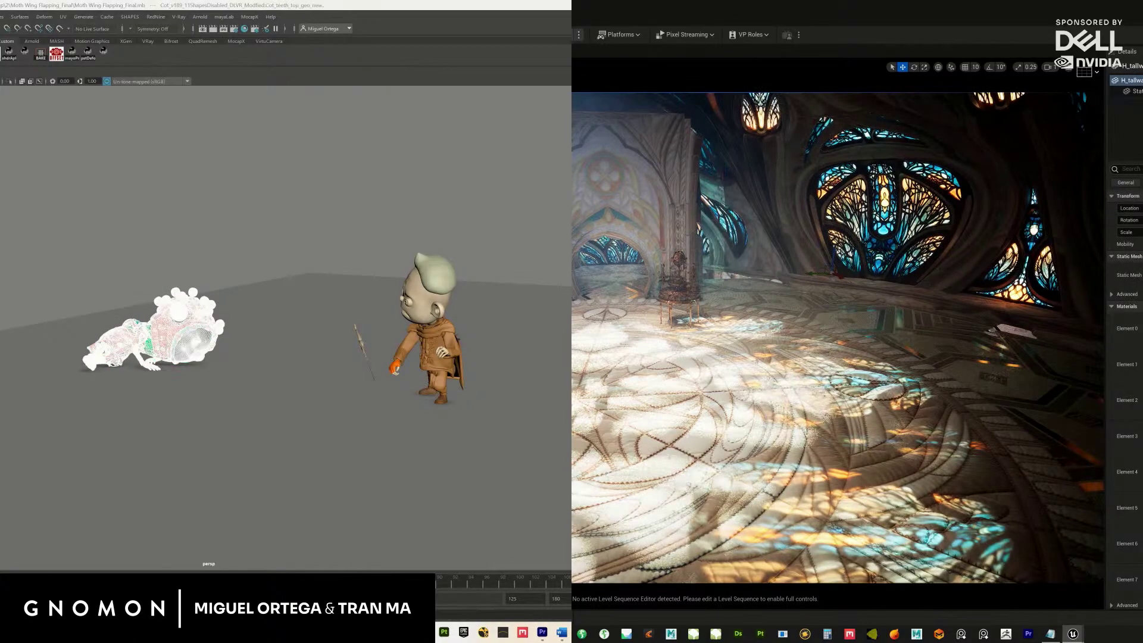
click(106, 16)
click(221, 80)
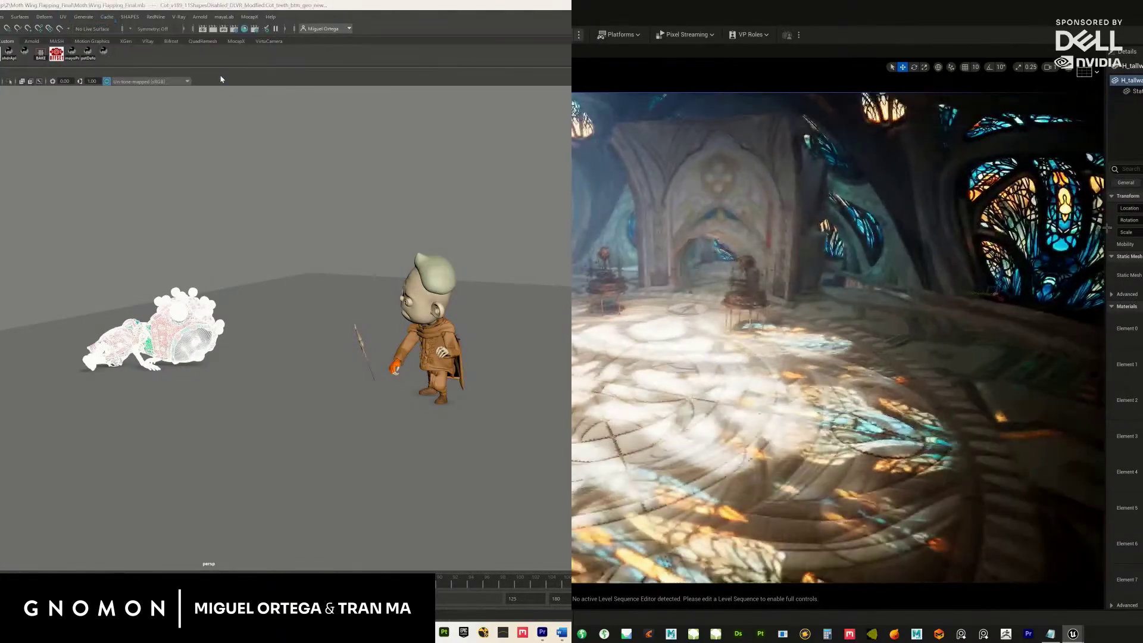
Browse the Unreal project content to the Cot folder under assets/characters.
drag(1142, 176, 1025, 179)
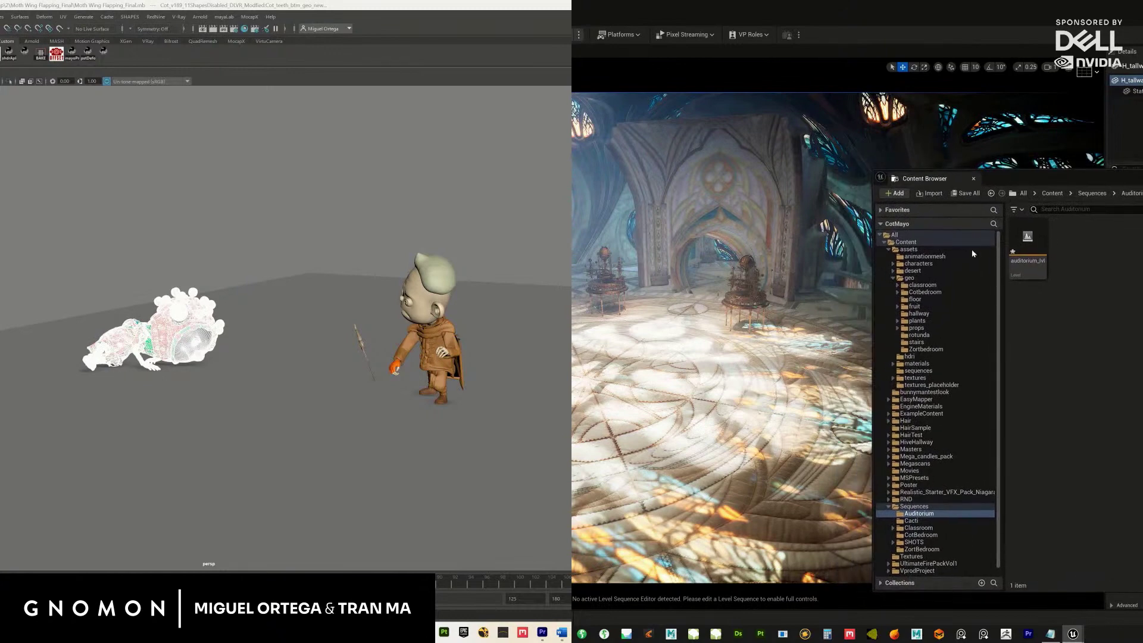
click(893, 278)
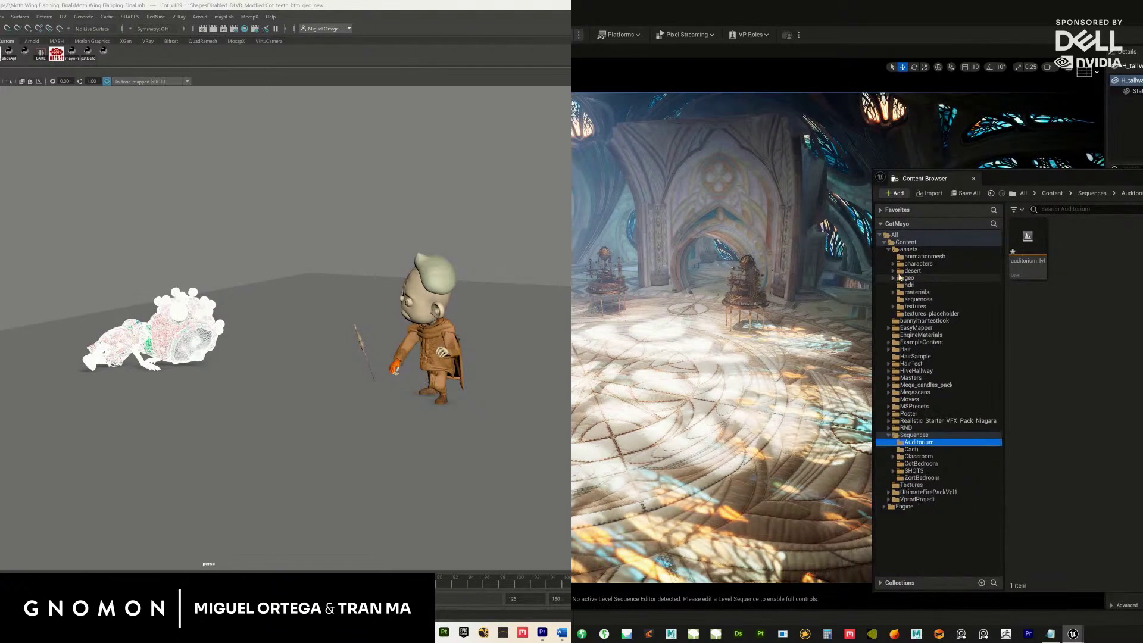
click(892, 278)
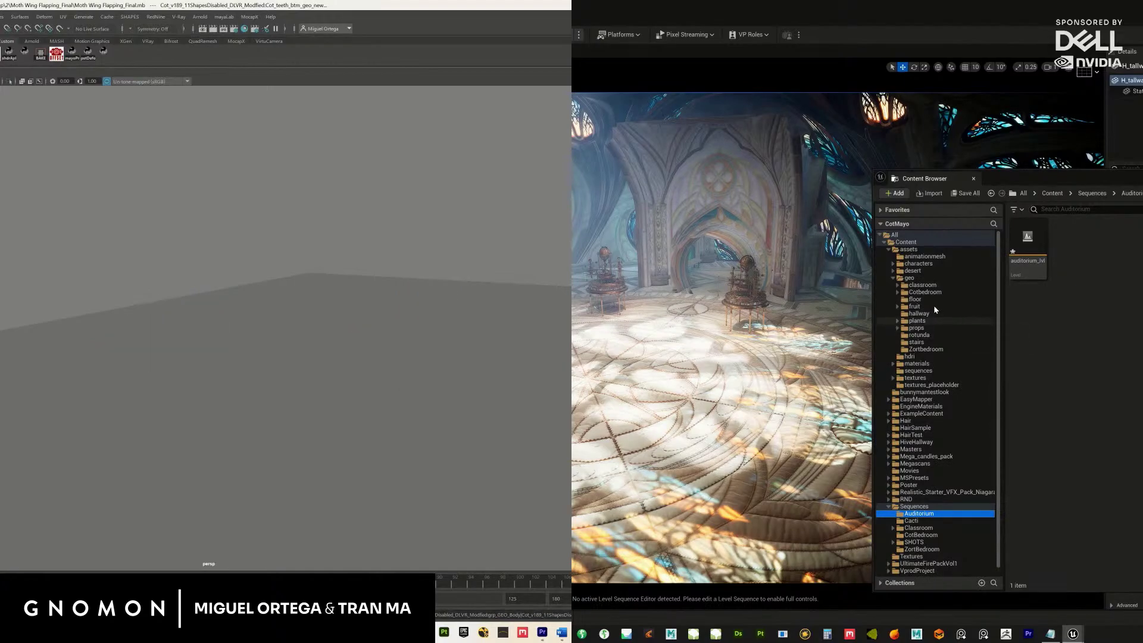
click(892, 278)
click(893, 264)
click(911, 271)
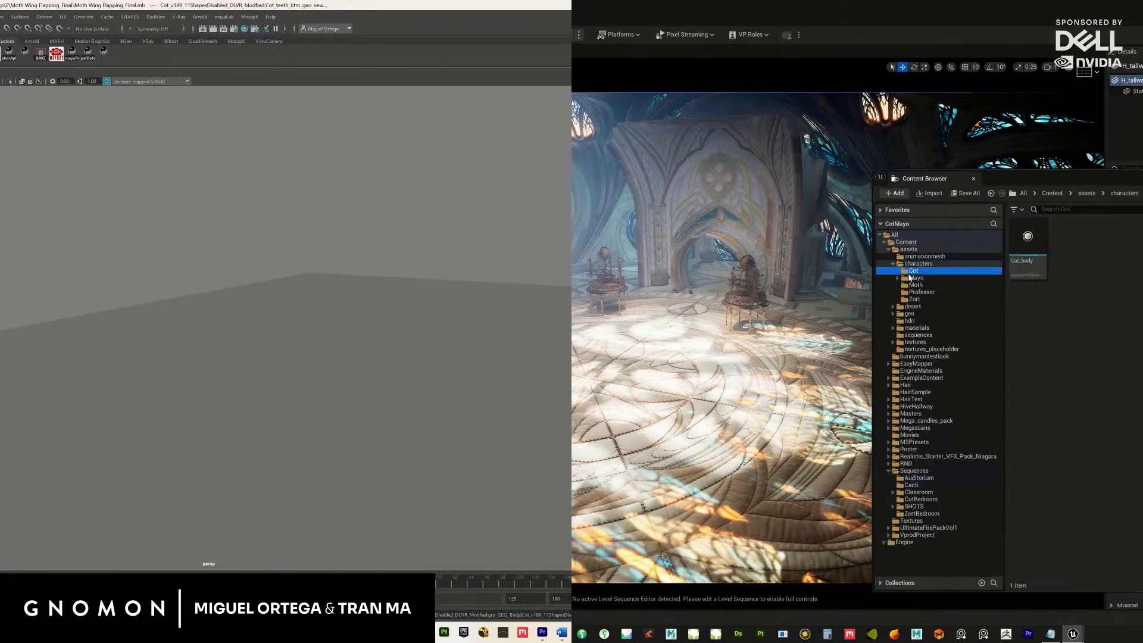
Look through the Mayo character's hair and hairv2 folders, and return to the Cot folder.
click(897, 278)
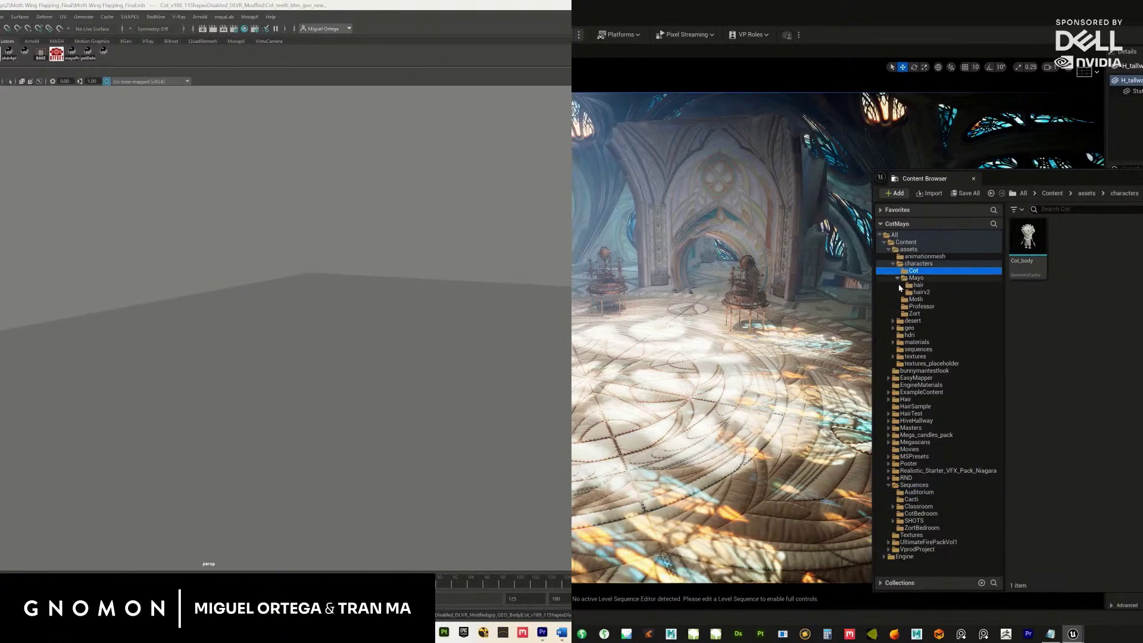
click(917, 286)
click(921, 291)
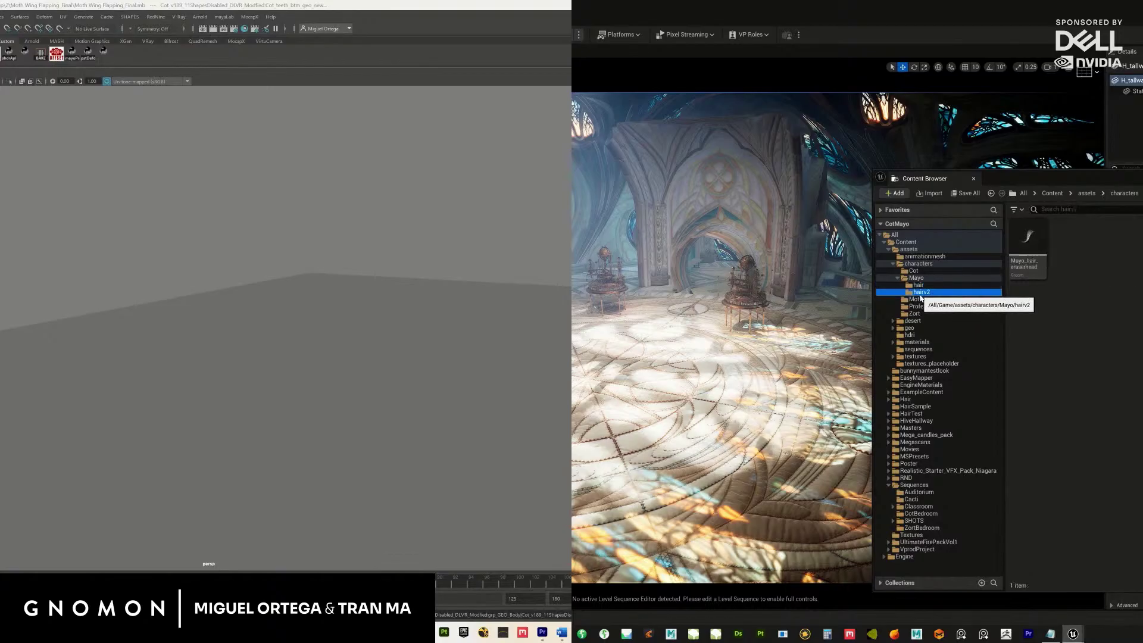
click(912, 271)
click(898, 278)
Place the Cot_body character on the quilted rug in the rotunda and frame it in view.
drag(1038, 250, 603, 368)
right_drag(606, 367, 679, 378)
key(f)
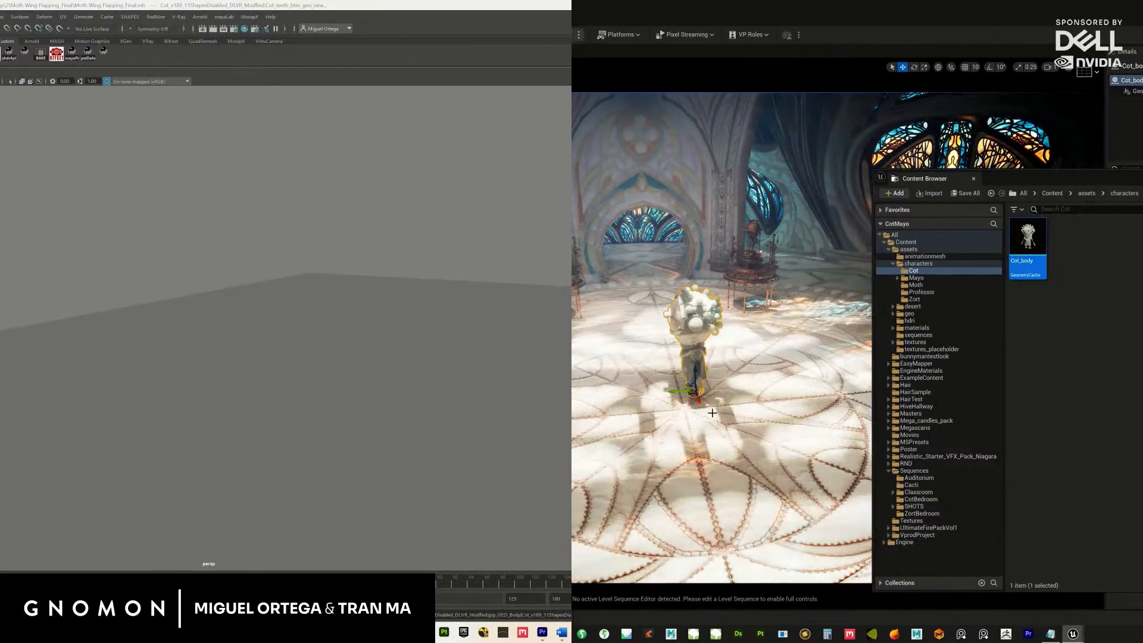
Turn Cot_body to face the camera and move it next to the orrery table by the arched door.
drag(685, 405, 736, 371)
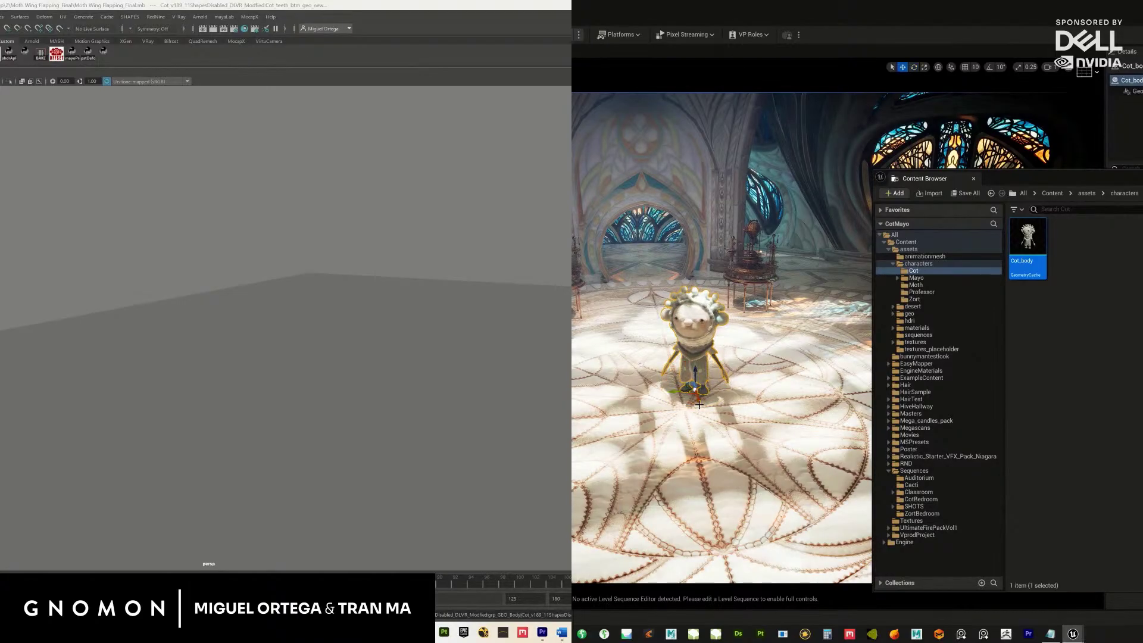
drag(699, 404, 551, 333)
drag(660, 405, 677, 364)
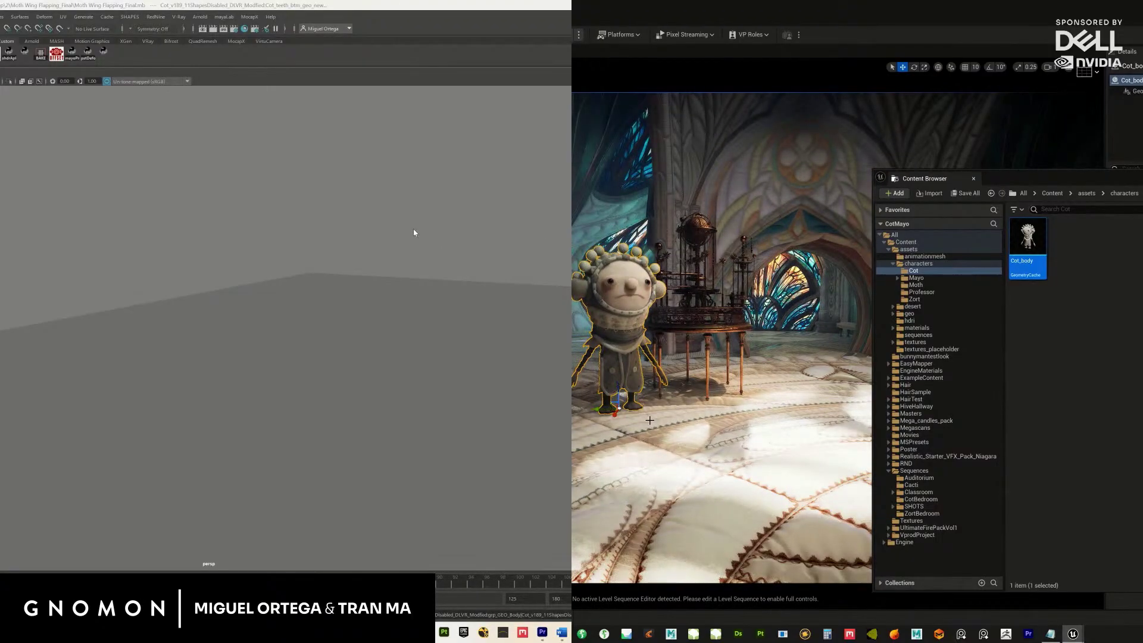
Clear the asset browser from view and check the character's scale against the rug, archway and orrery tables.
click(711, 421)
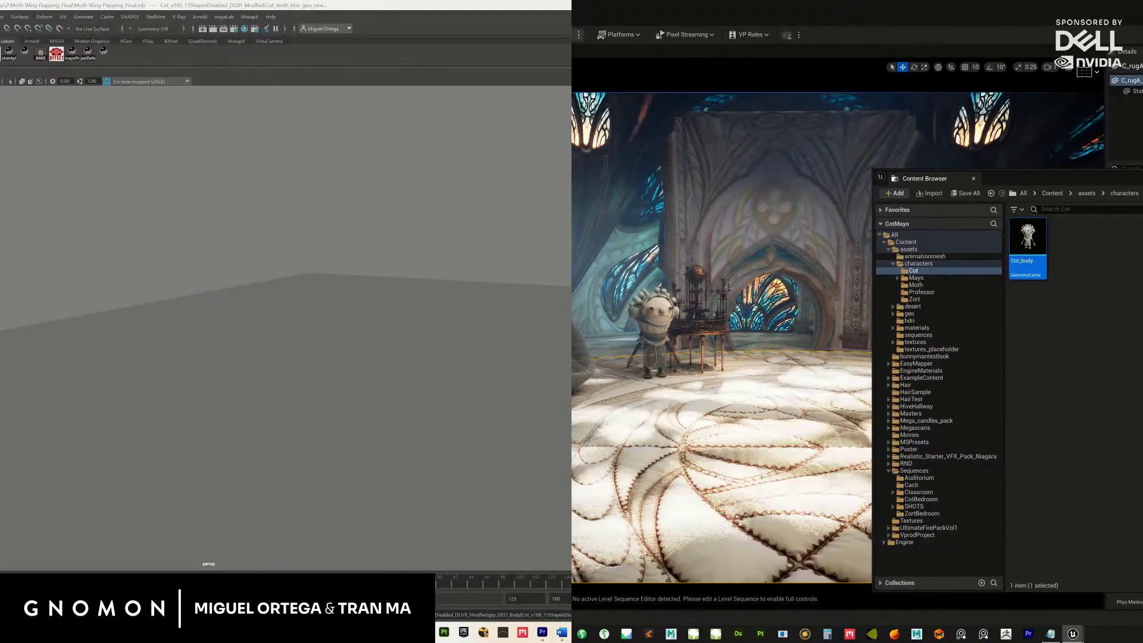
drag(1142, 179, 1142, 195)
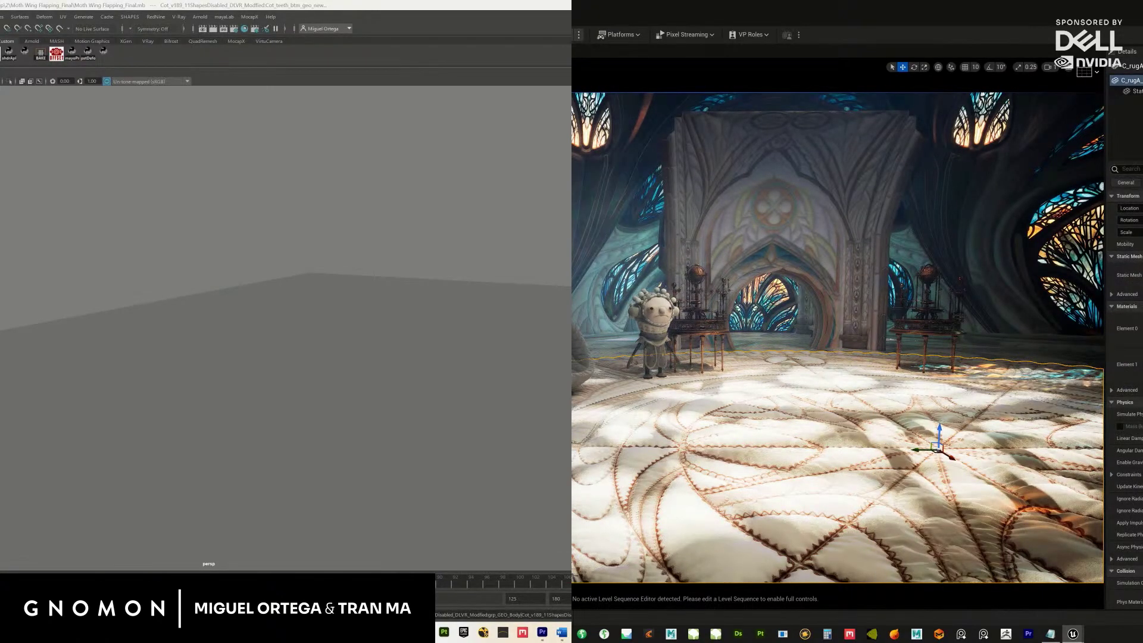
alt+drag(706, 434, 607, 436)
alt+drag(902, 334, 1048, 353)
click(907, 337)
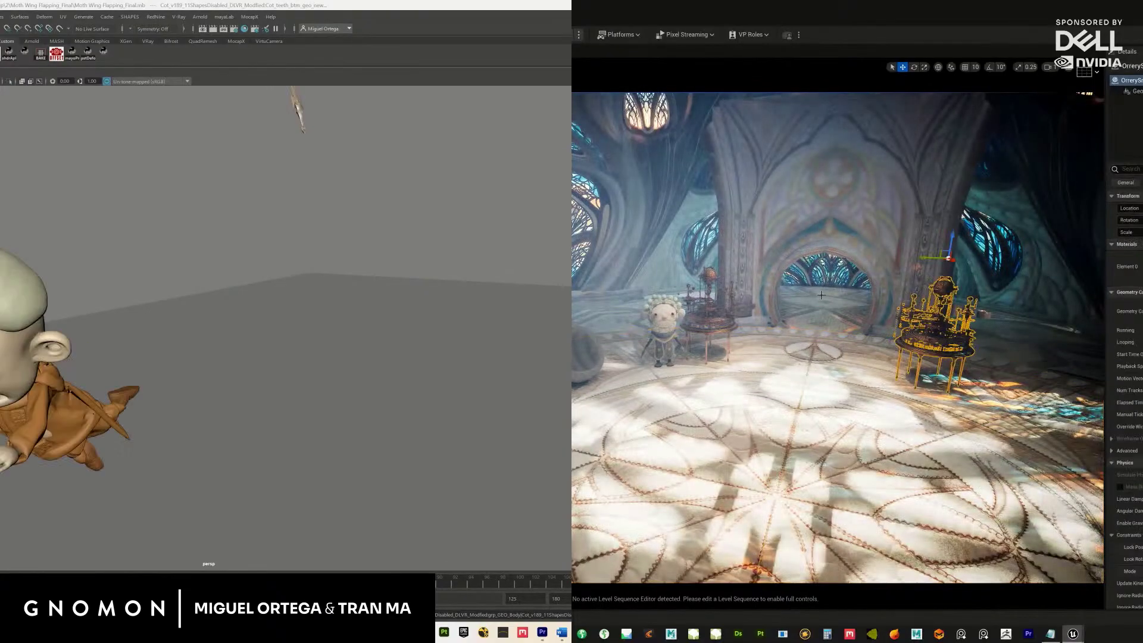
Inspect the arched wall, orrery tables and stained-glass windows from several angles inside the rotunda.
alt+drag(820, 294, 738, 288)
right_drag(738, 288, 732, 279)
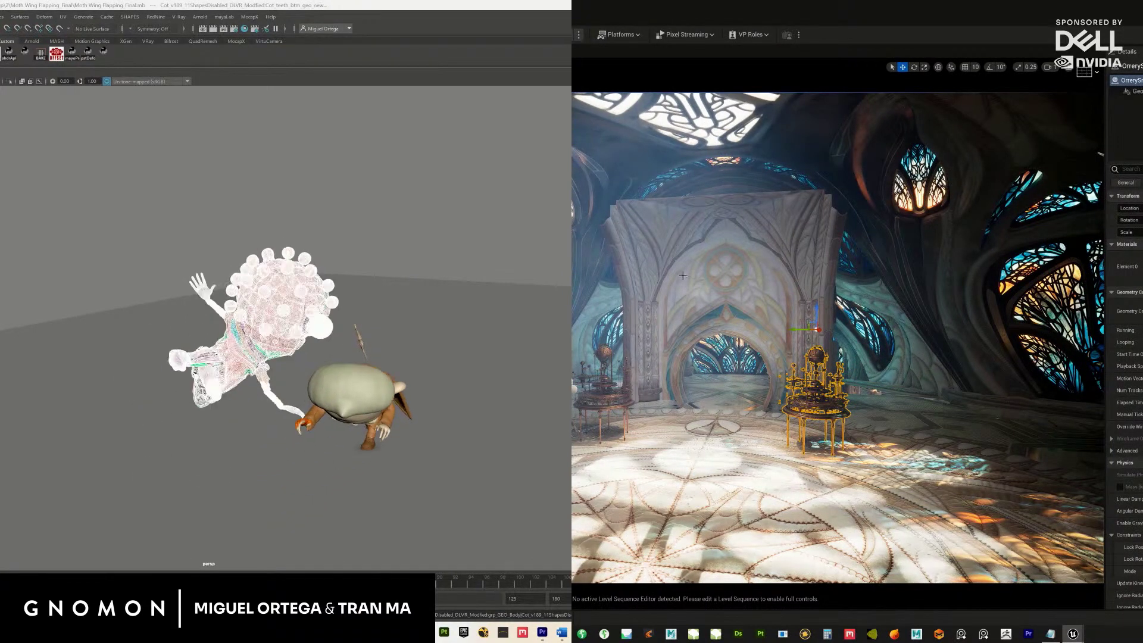
right_drag(730, 271, 714, 156)
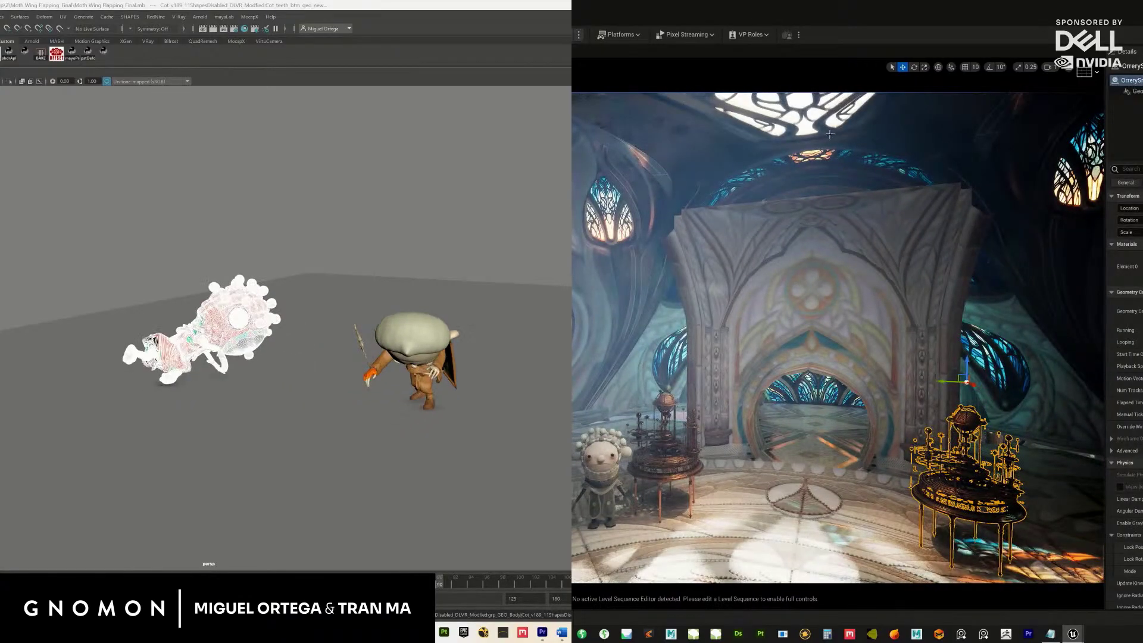
alt+drag(749, 215, 753, 204)
alt+middle_click(753, 204)
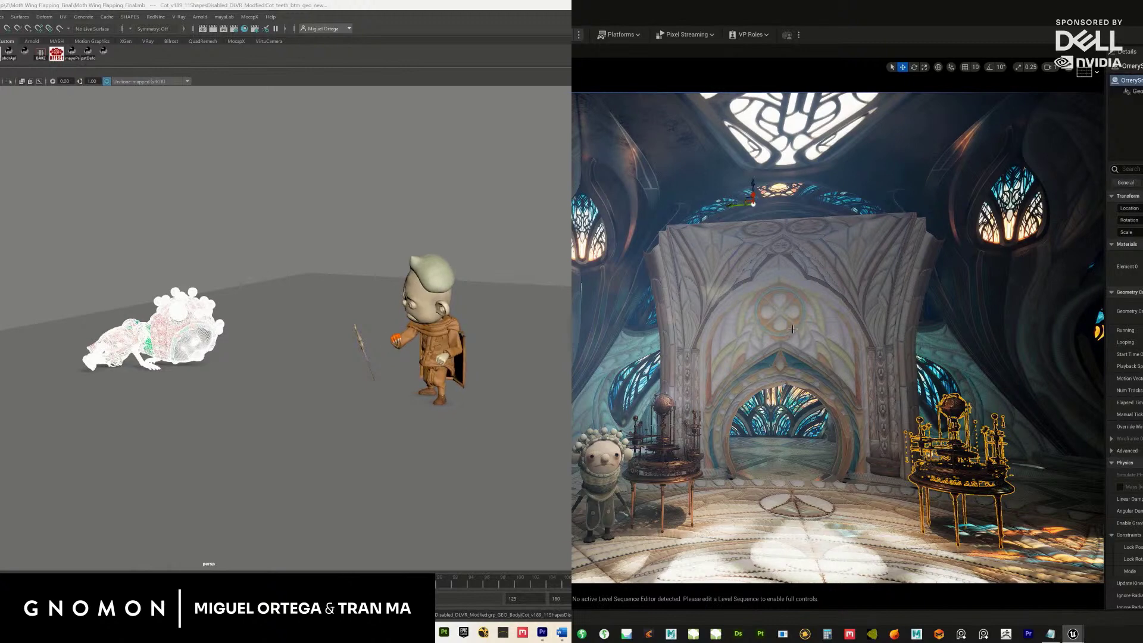
right_drag(792, 328, 824, 347)
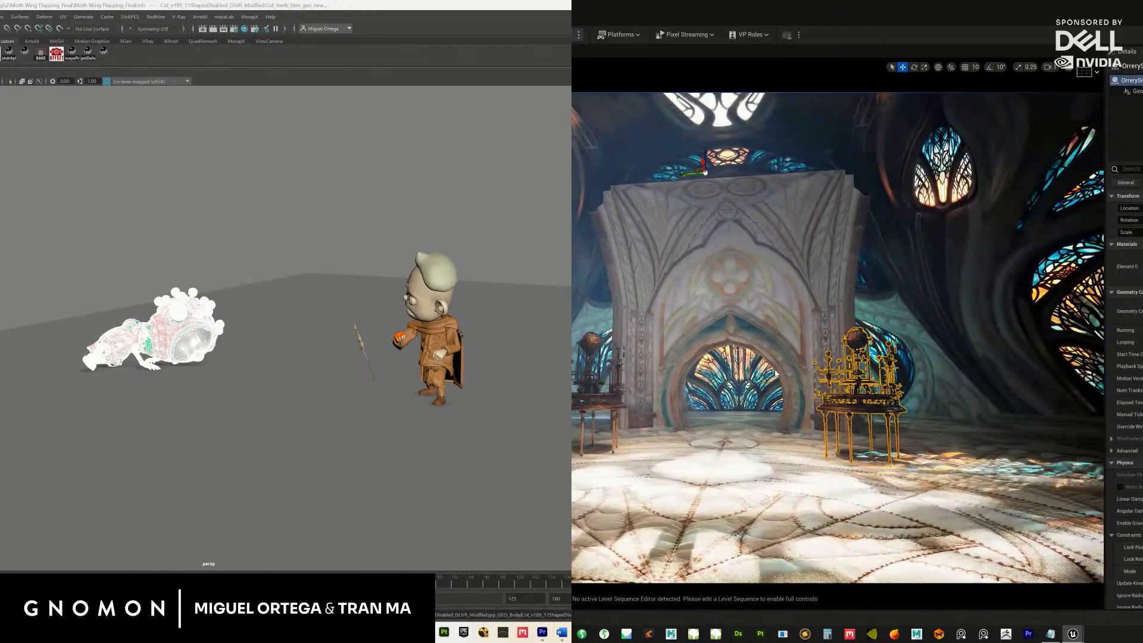
alt+drag(777, 374, 753, 391)
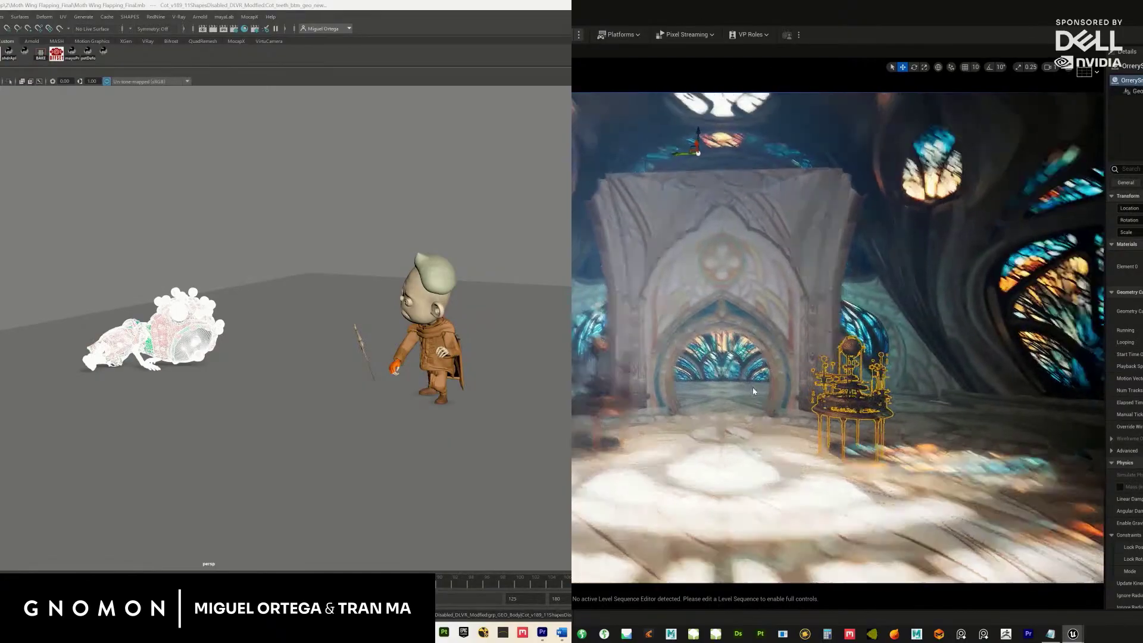
right_drag(753, 391, 812, 371)
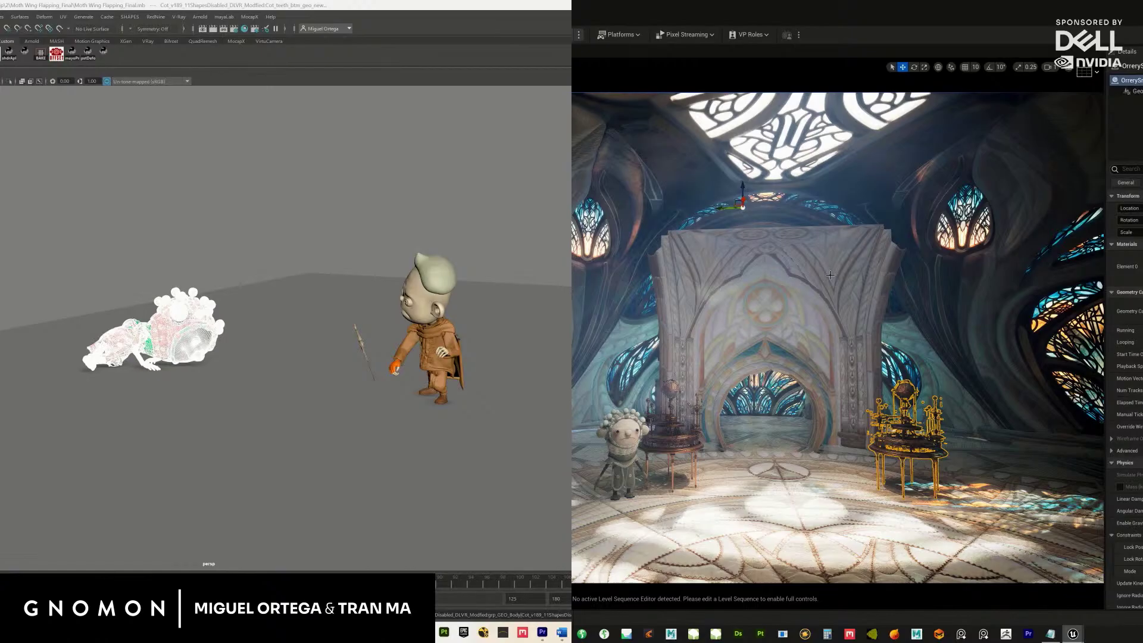
Identify the arched doorway panel and its surrounding wall as separate pieces and view them from across the rug.
click(802, 322)
scroll(857, 224, up, 5)
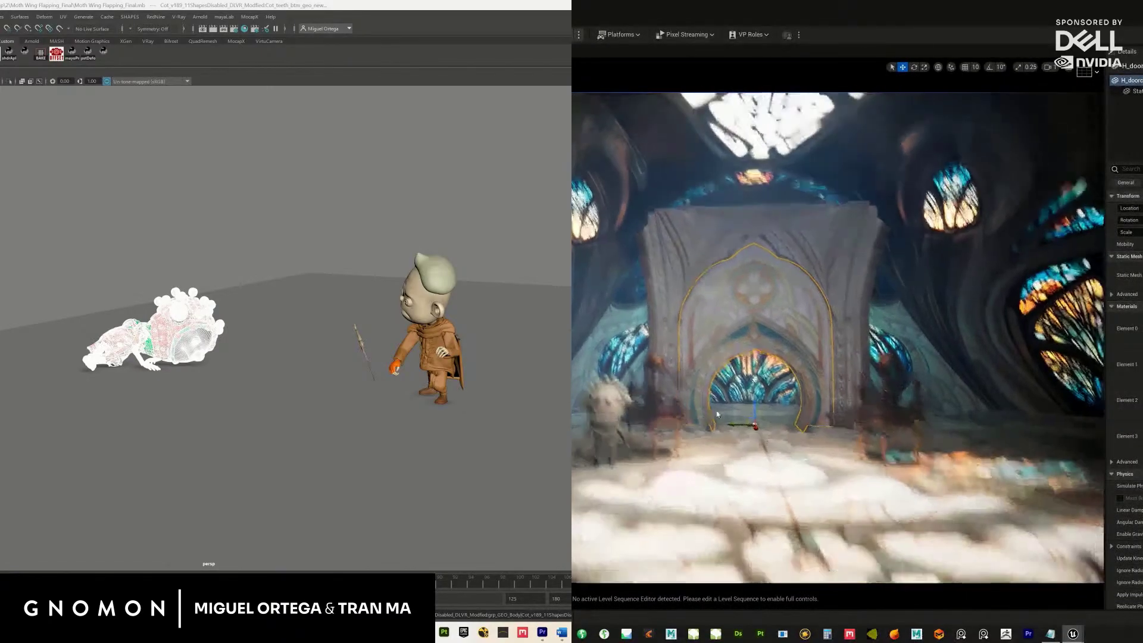
click(808, 249)
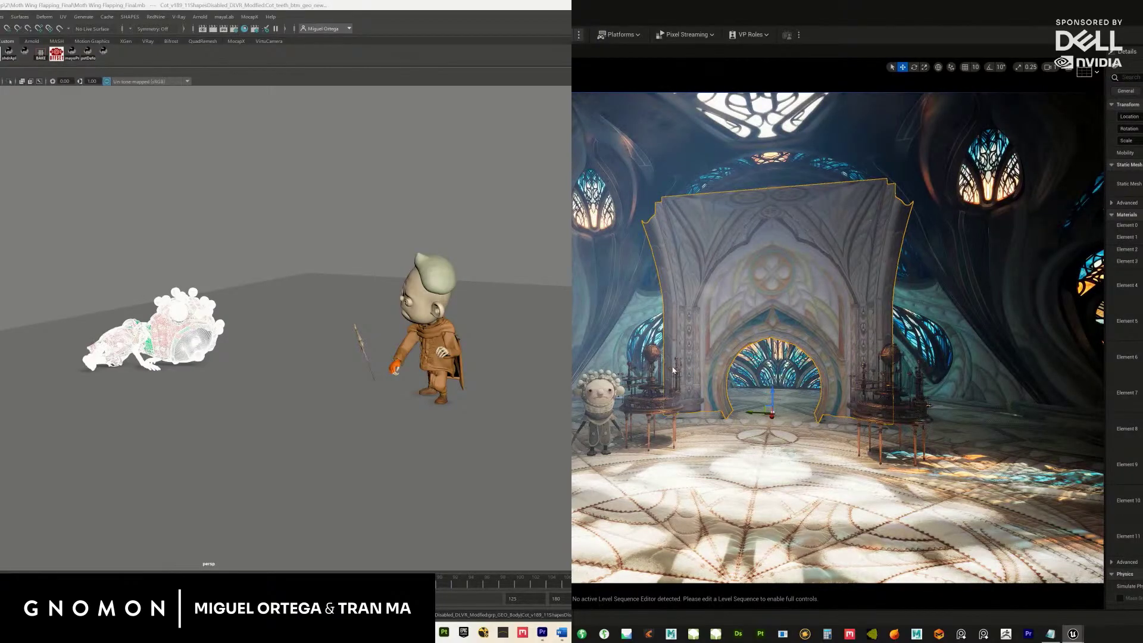
alt+drag(672, 367, 702, 372)
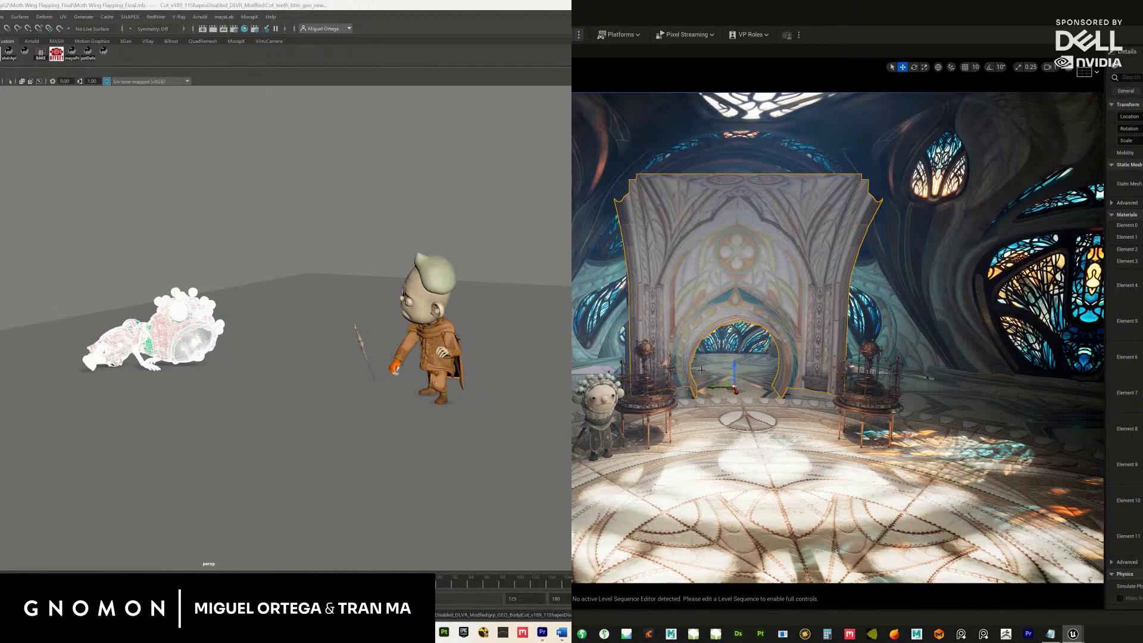
alt+middle_drag(676, 457, 709, 421)
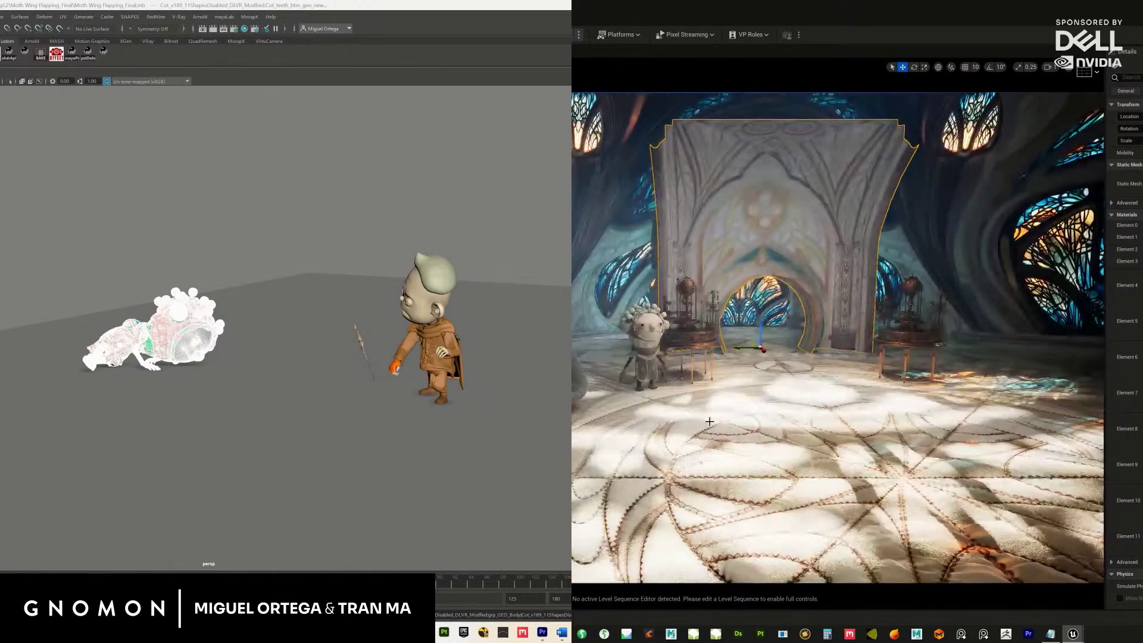
alt+drag(709, 421, 627, 434)
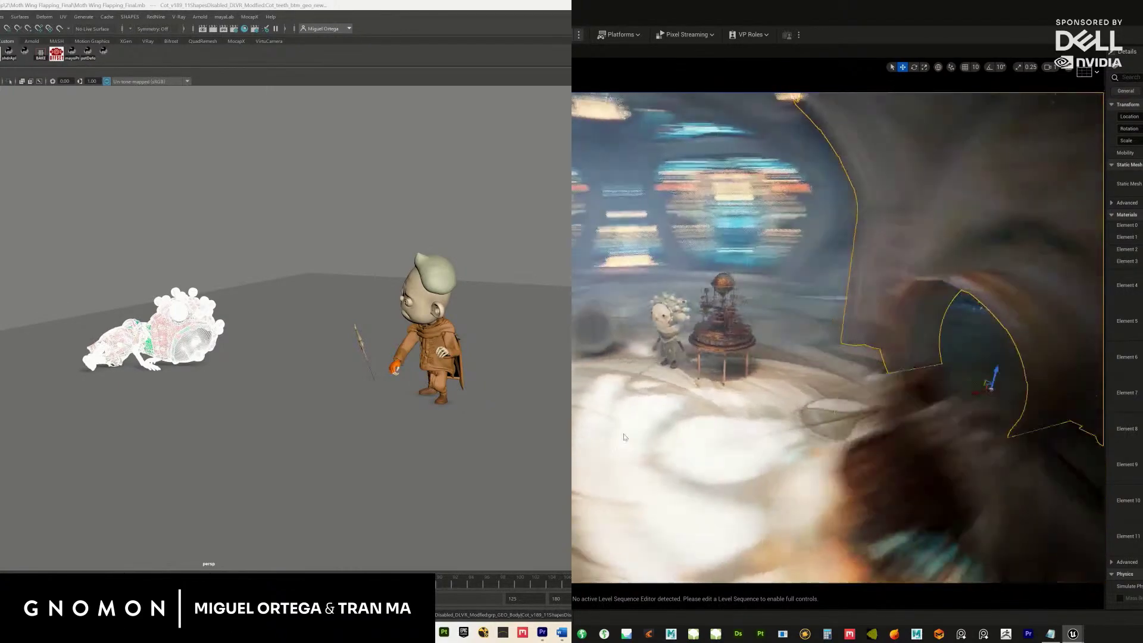
click(707, 434)
alt+drag(707, 433, 722, 428)
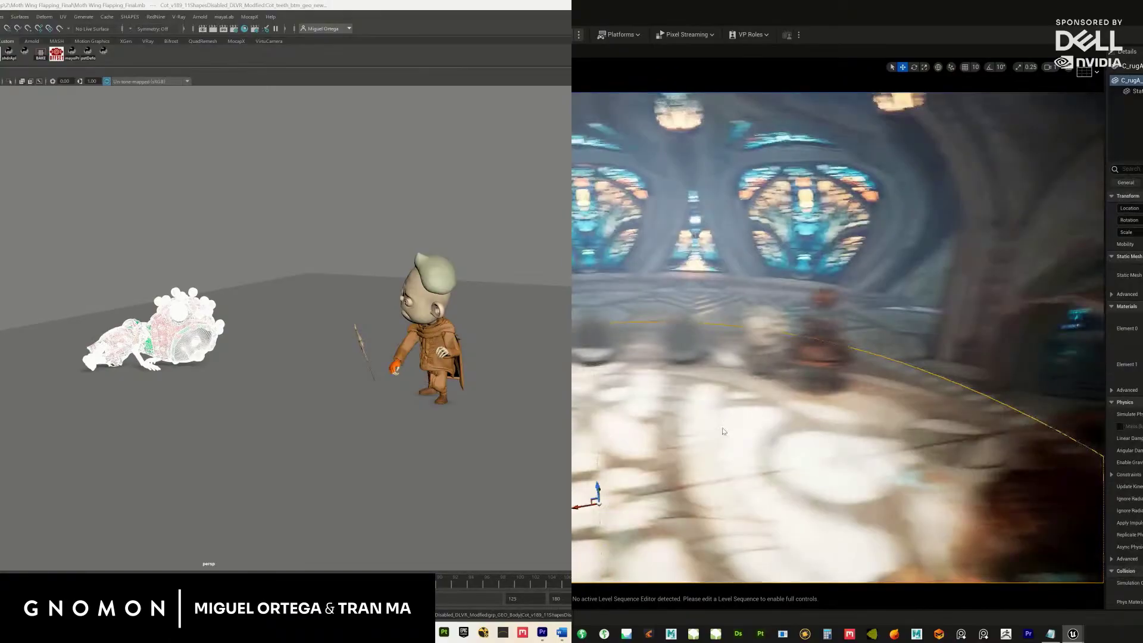
Hide the arched doorway panel together with its surrounding wall to open up the space behind the orrery tables.
click(748, 266)
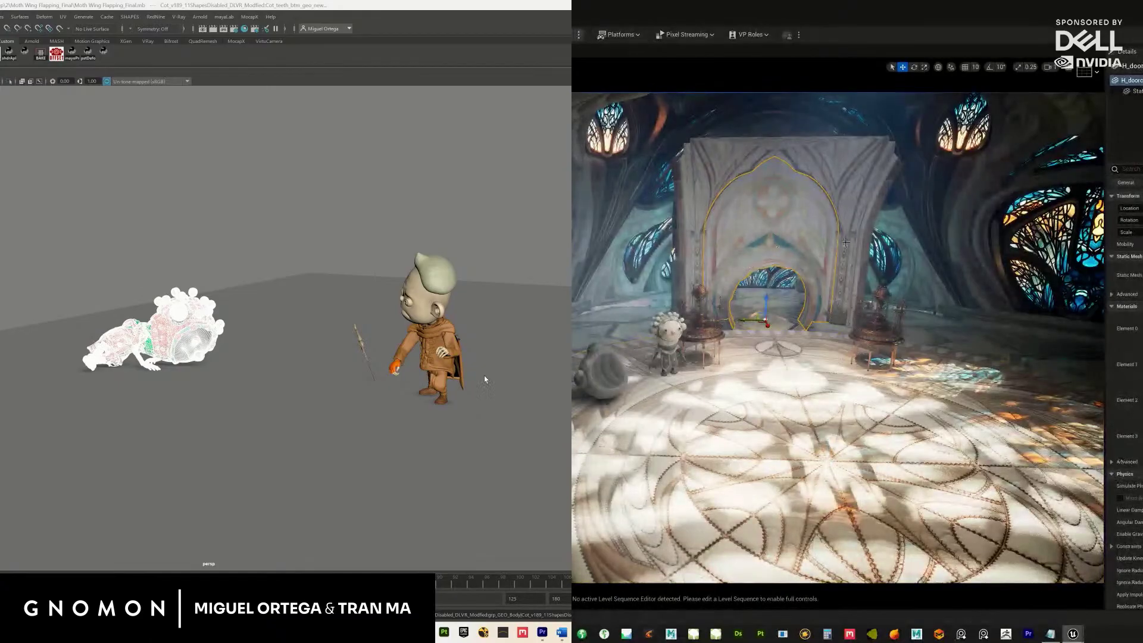
click(706, 185)
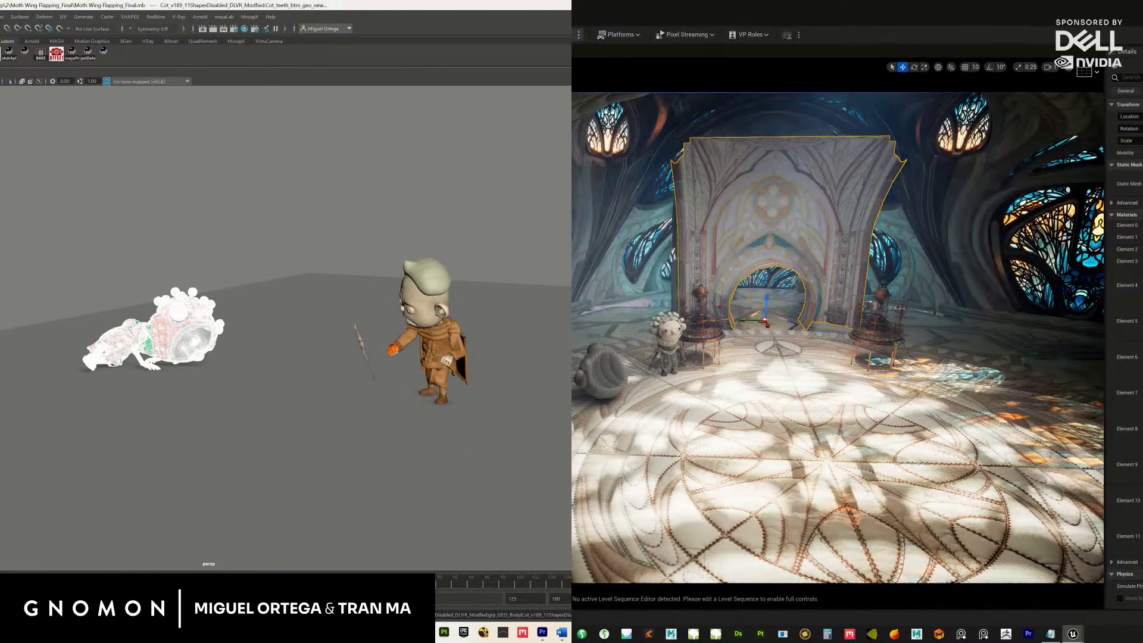
key(h)
drag(358, 586, 462, 578)
key(ctrl+z)
right_drag(708, 311, 792, 374)
right_drag(873, 373, 819, 336)
key(s)
key(s)
alt+drag(819, 337, 777, 355)
right_drag(777, 356, 894, 346)
right_drag(782, 344, 792, 367)
key(h)
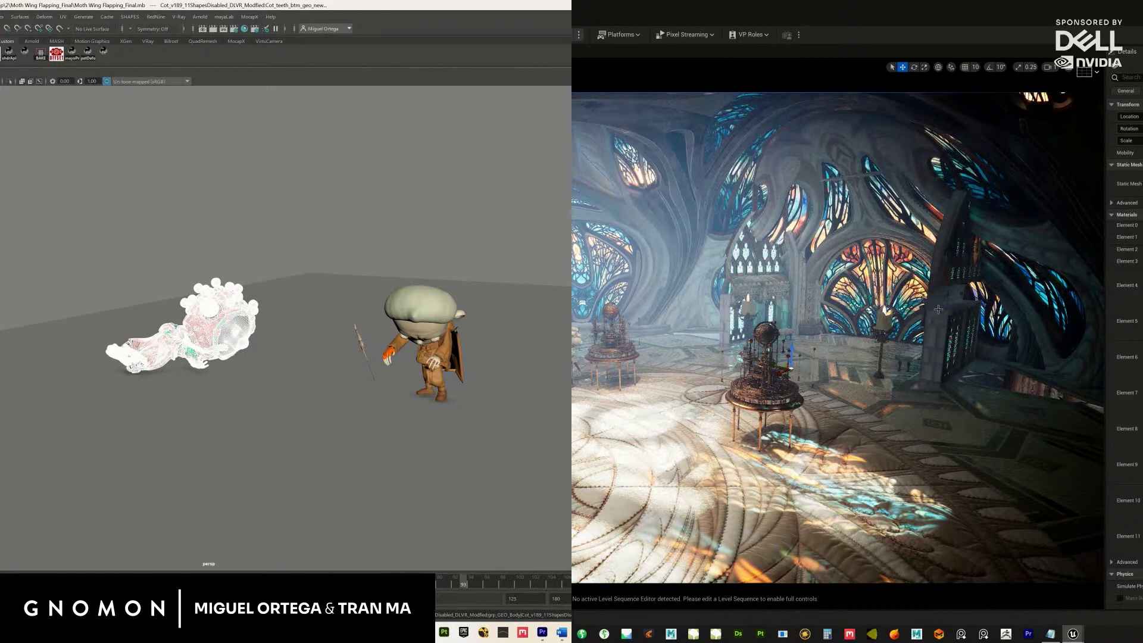
Hide the two carved wall frames standing on either side of the candle stands.
click(938, 329)
ctrl+click(756, 287)
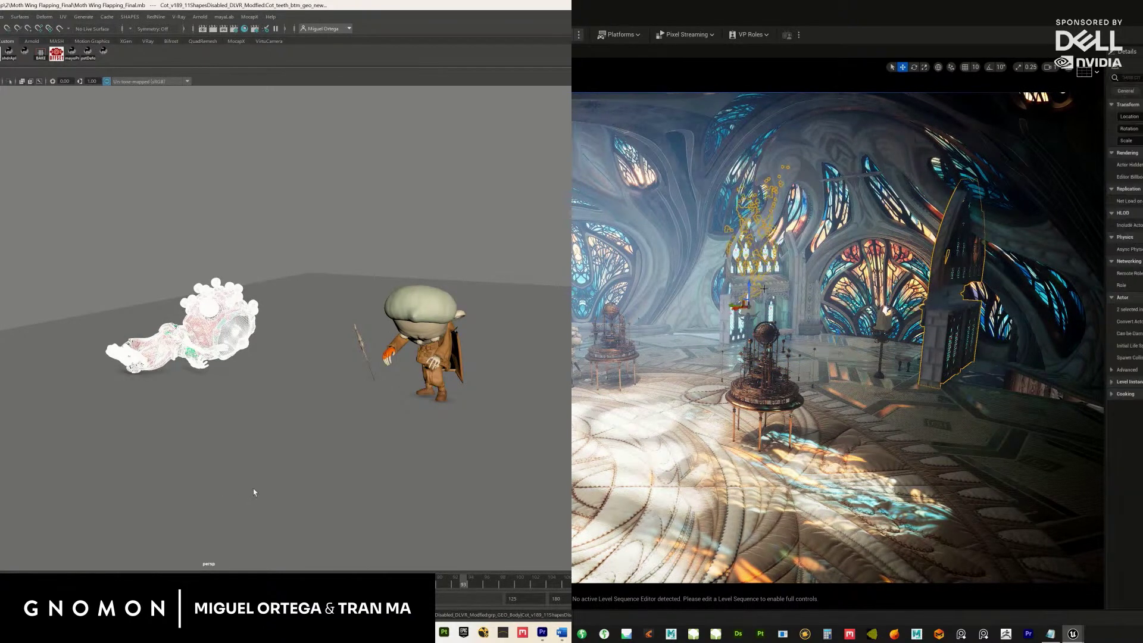
click(798, 292)
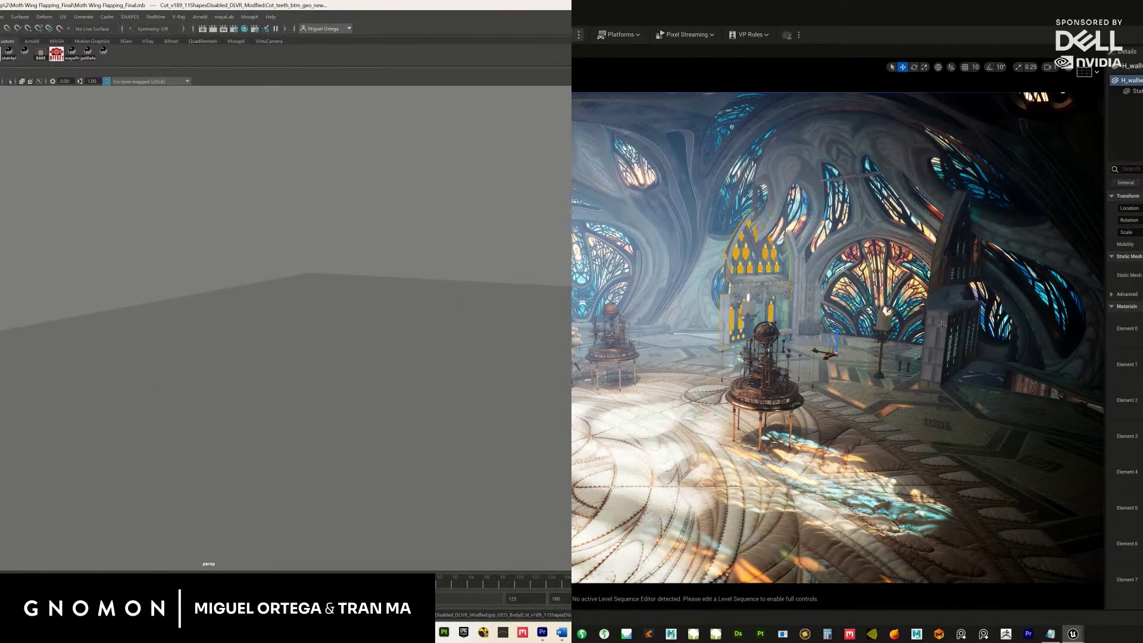
ctrl+click(970, 350)
key(h)
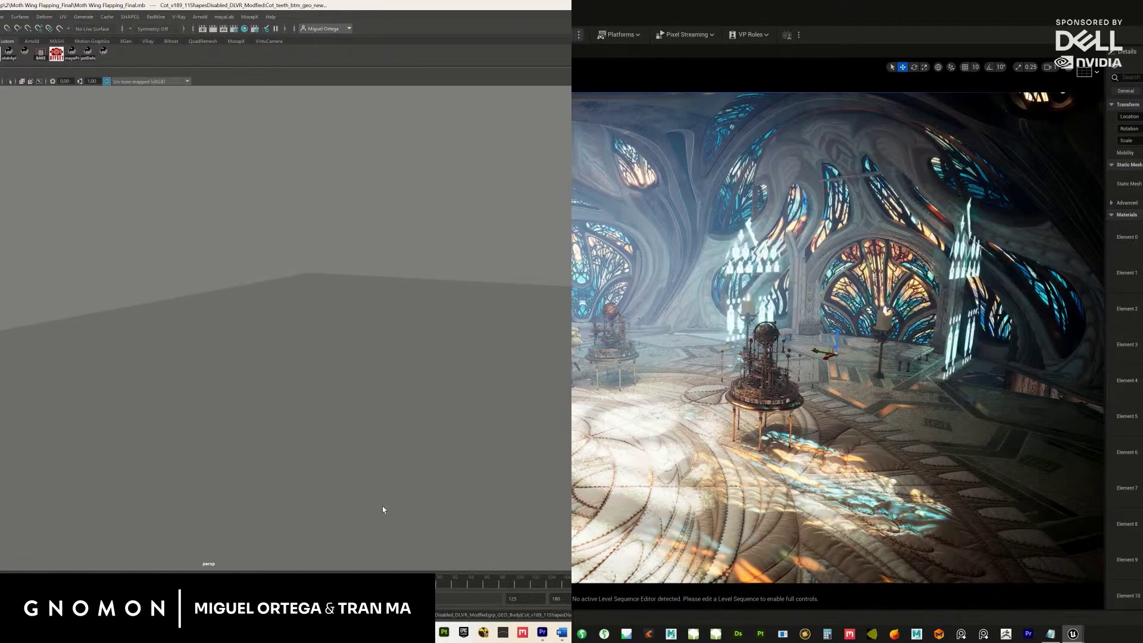
Hide the remaining glowing window panes of both wall frames and reframe the opened rotunda from the front.
click(944, 301)
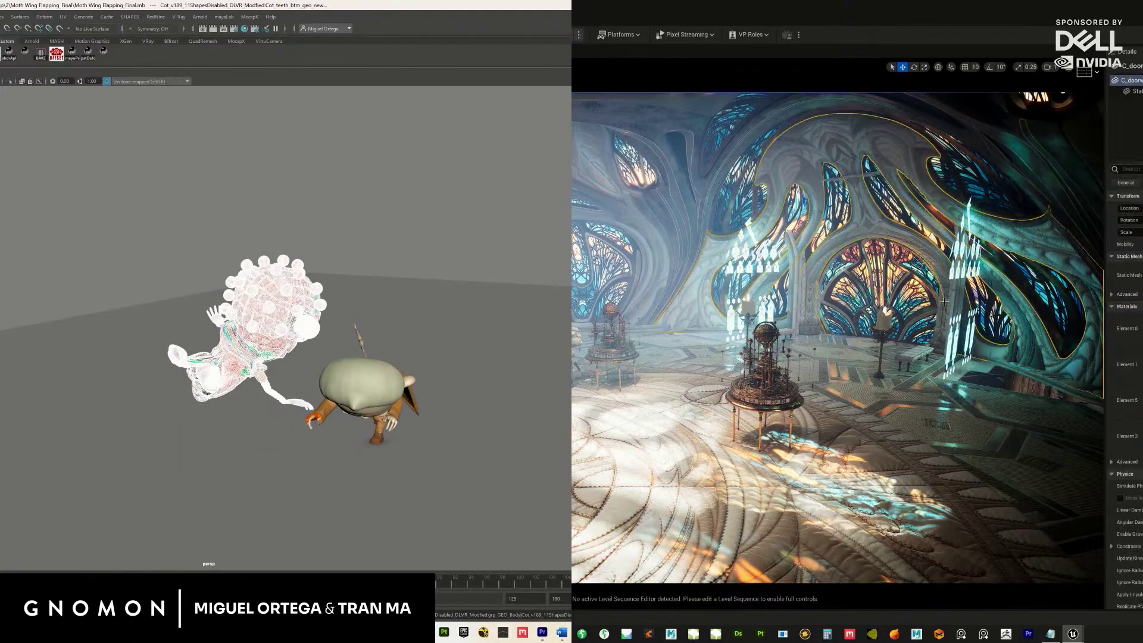
click(950, 350)
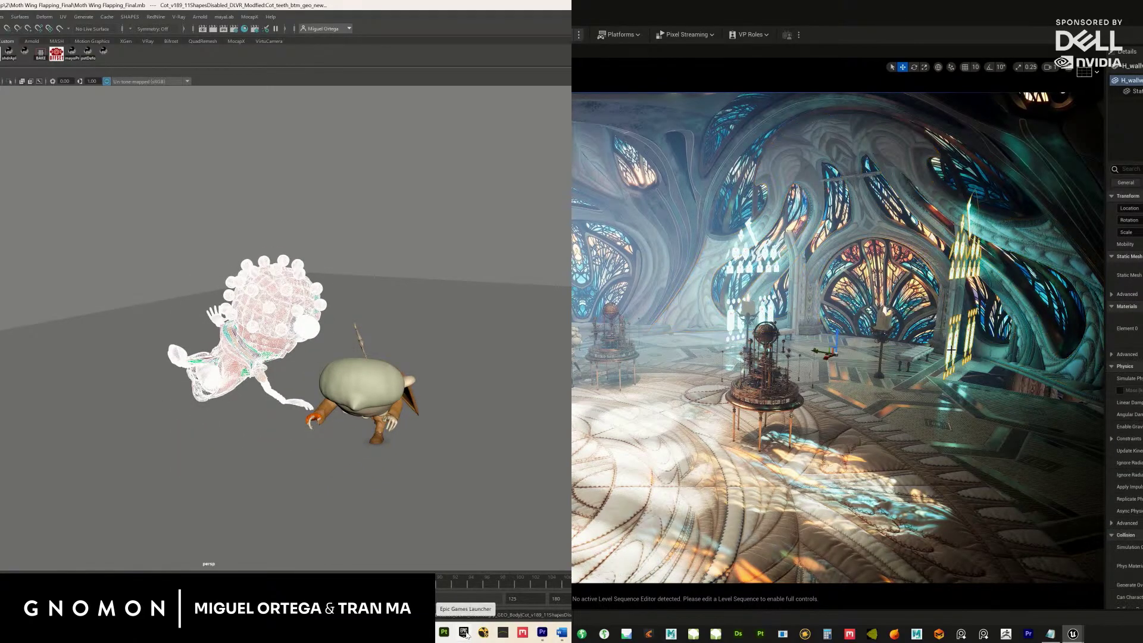
click(760, 270)
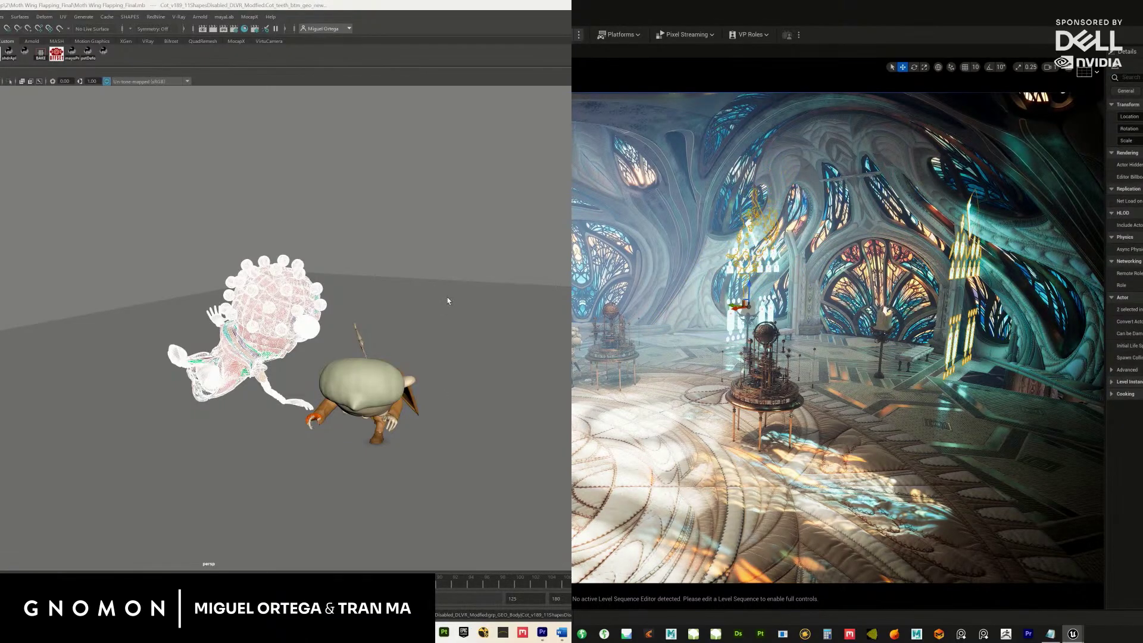
right_drag(784, 379, 756, 382)
click(940, 363)
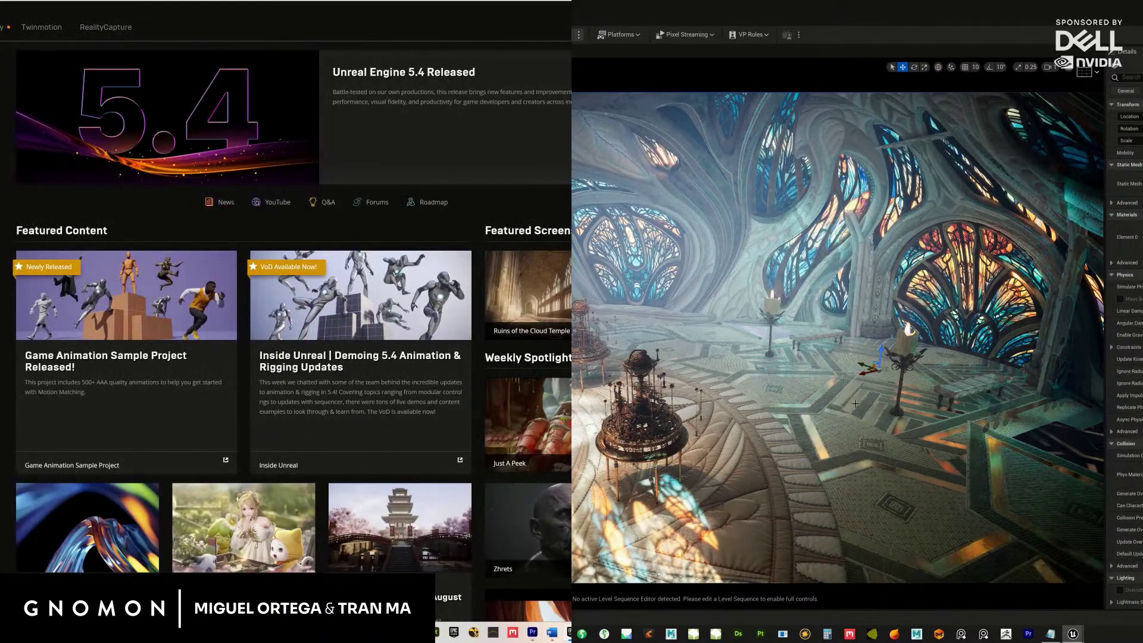
alt+drag(855, 404, 788, 469)
right_drag(788, 468, 794, 430)
alt+drag(794, 430, 814, 450)
right_drag(813, 451, 793, 411)
mouse_move(793, 412)
alt+mouse_down()
mouse_move(805, 411)
mouse_move(795, 404)
alt+mouse_up()
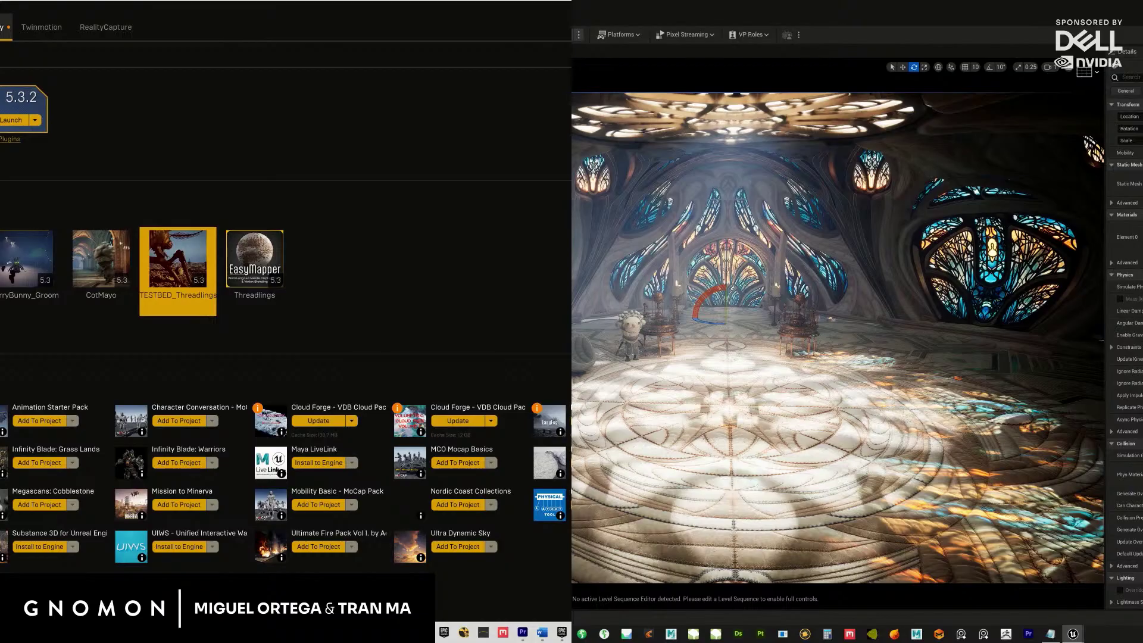
Scale up the Plane6 mesh at the middle of the quilted rug so it extends across the rotunda floor.
click(696, 338)
click(729, 399)
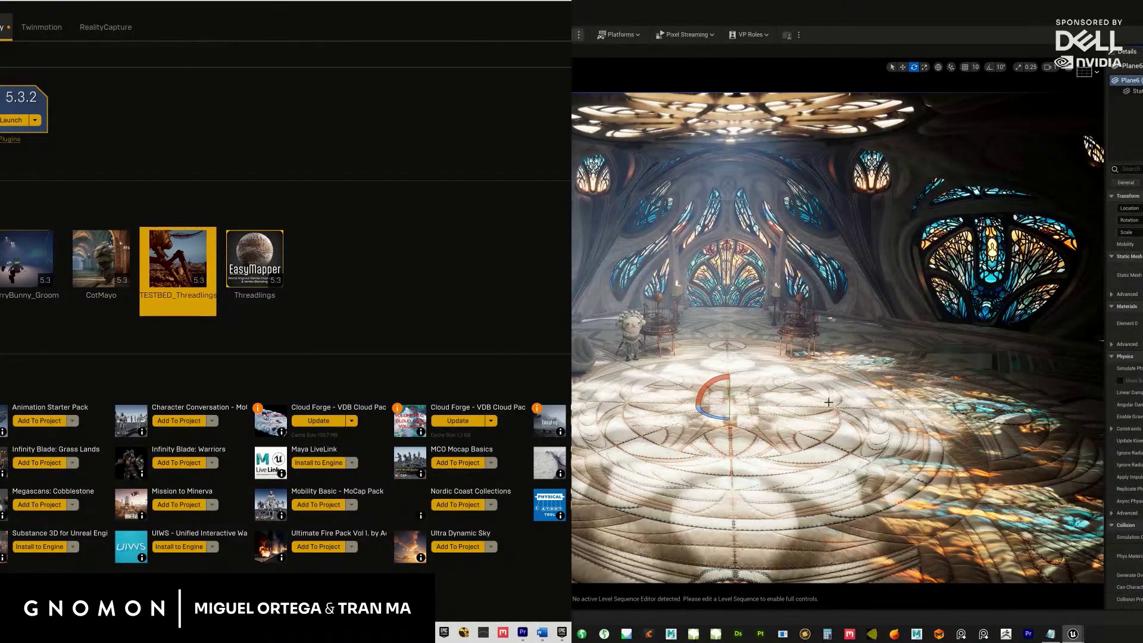
key(r)
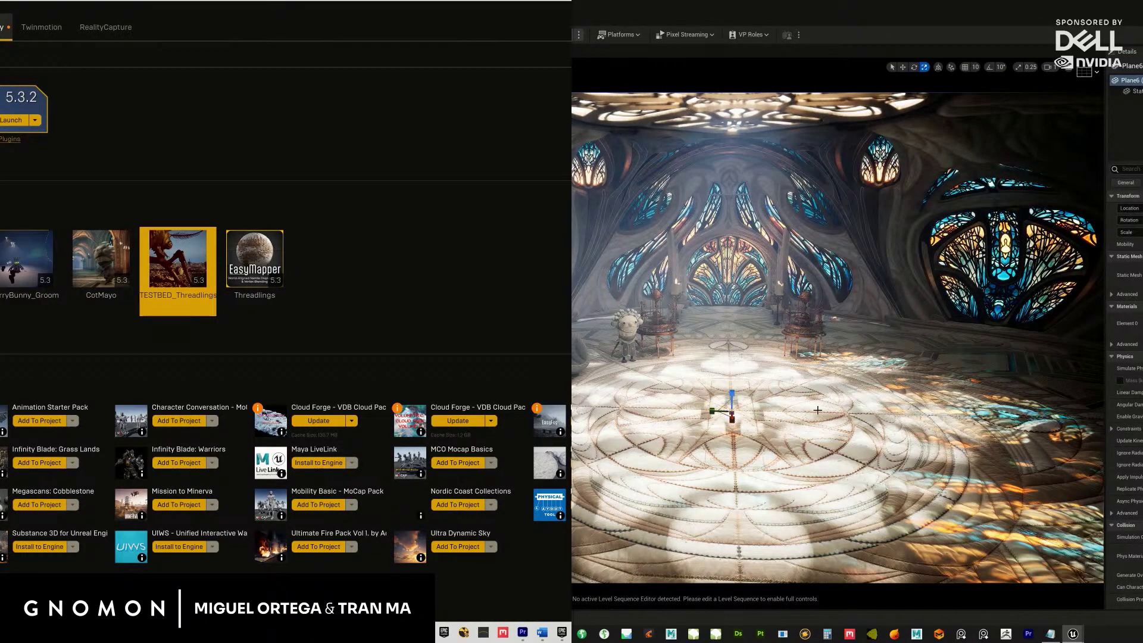
alt+drag(807, 441, 591, 411)
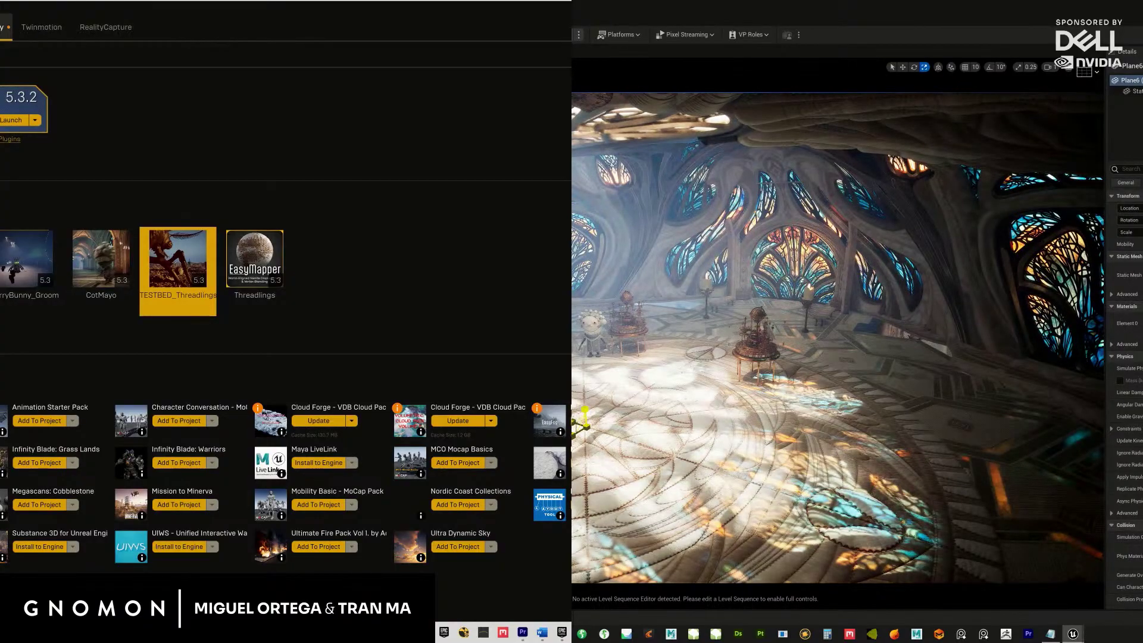
alt+drag(741, 406, 803, 397)
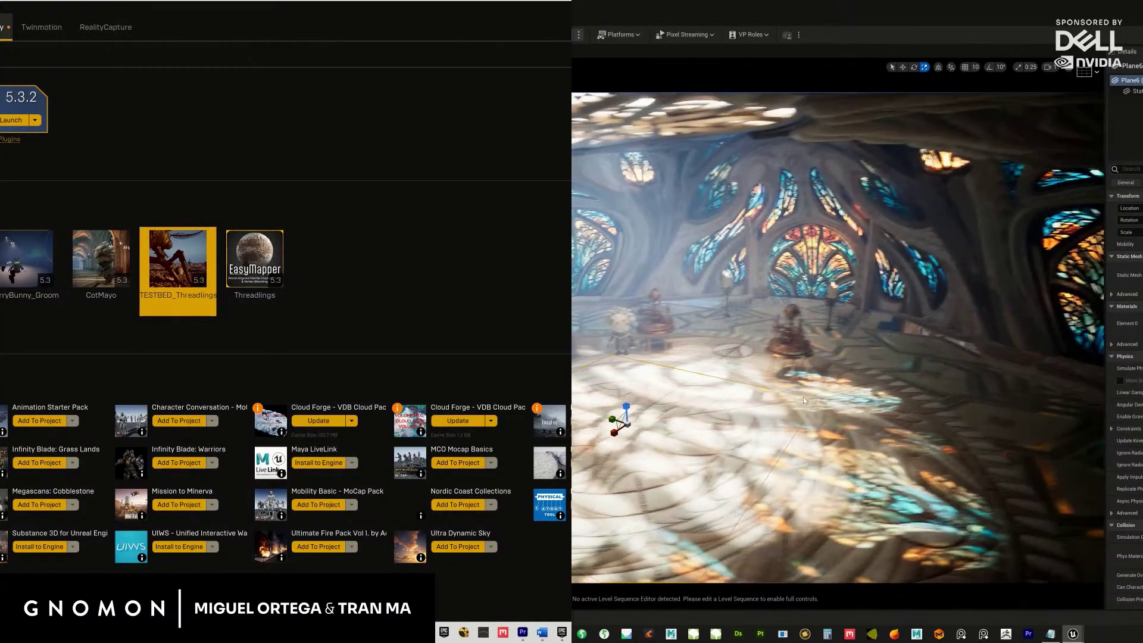
right_drag(802, 396, 681, 392)
drag(653, 418, 725, 403)
alt+right_drag(725, 403, 614, 386)
Check the plane's extent from outside the building, enlarge it further and return to the interior.
scroll(615, 388, down, 5)
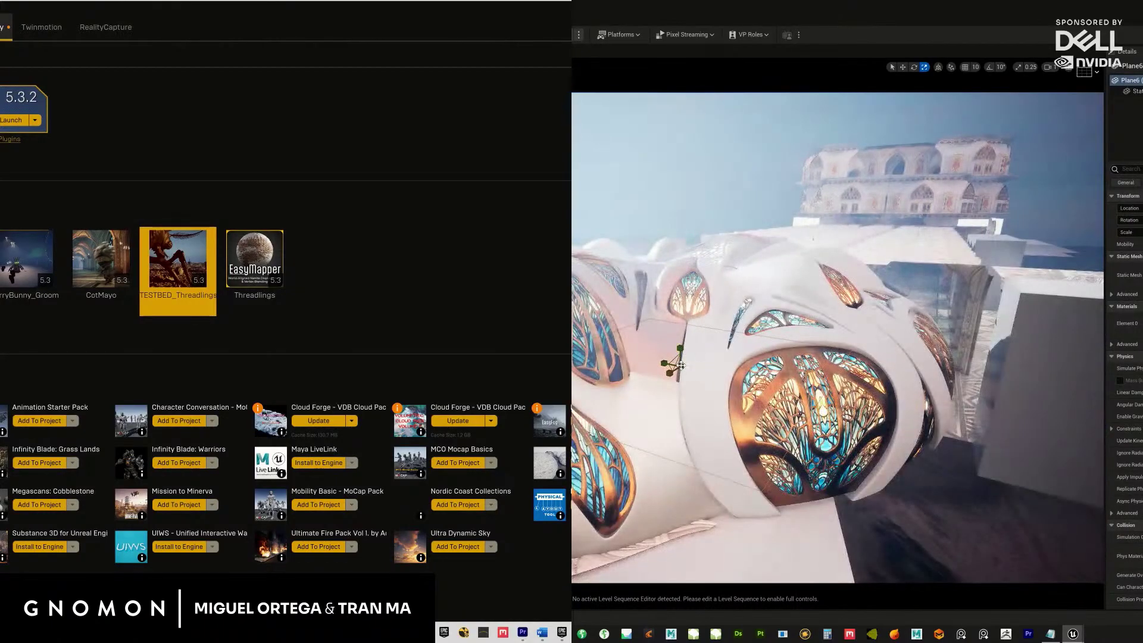
drag(681, 366, 727, 358)
alt+middle_drag(663, 356, 683, 337)
drag(662, 356, 740, 392)
scroll(870, 470, up, 2)
scroll(870, 470, up, 5)
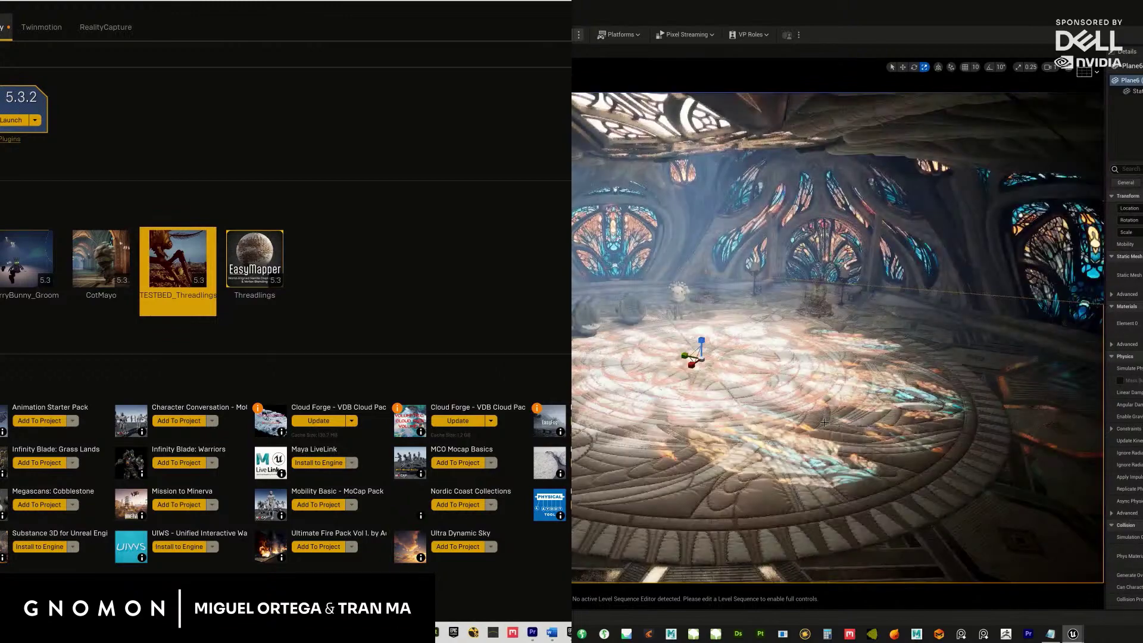
Examine the rug, tiled floor and stained-glass wall from low and high angles with the plane enlarged.
scroll(825, 423, up, 6)
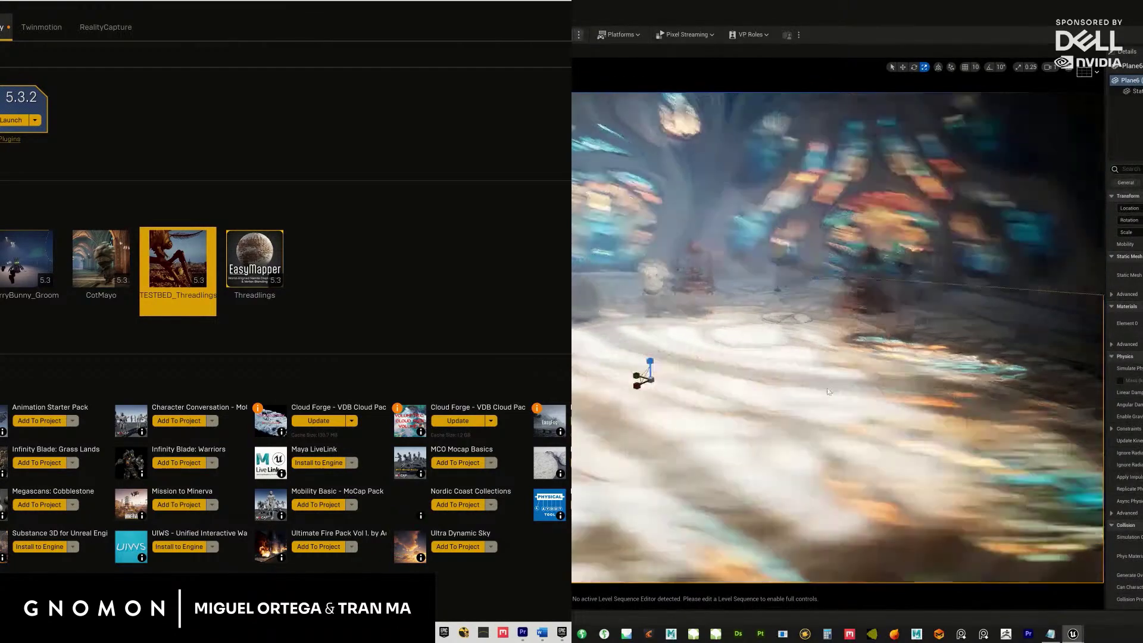
scroll(707, 340, up, 4)
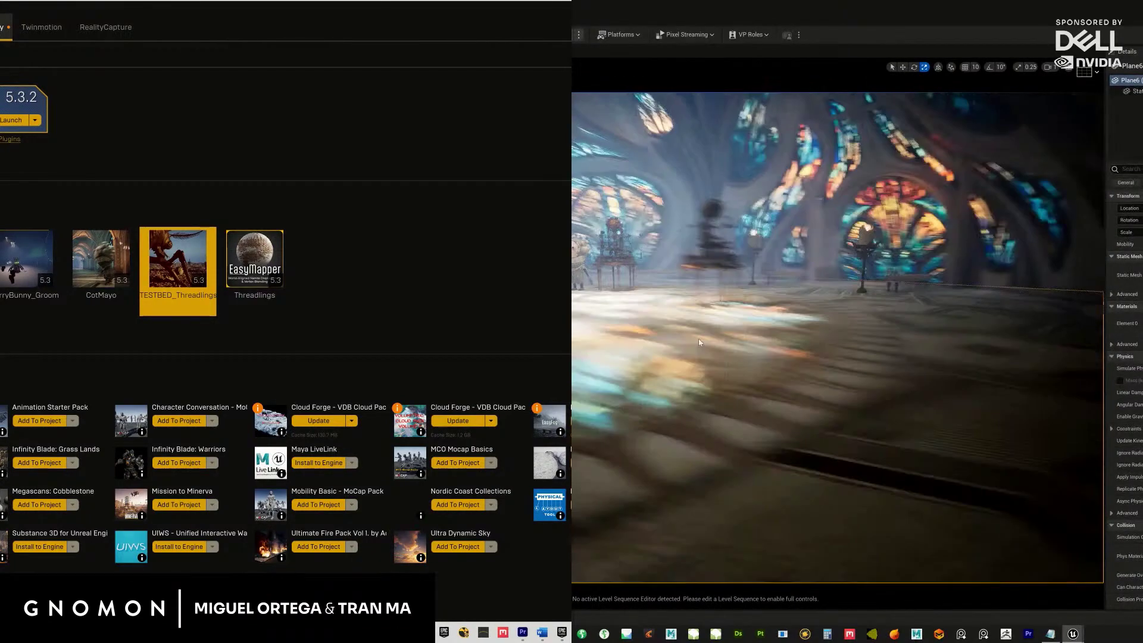
alt+drag(695, 343, 845, 341)
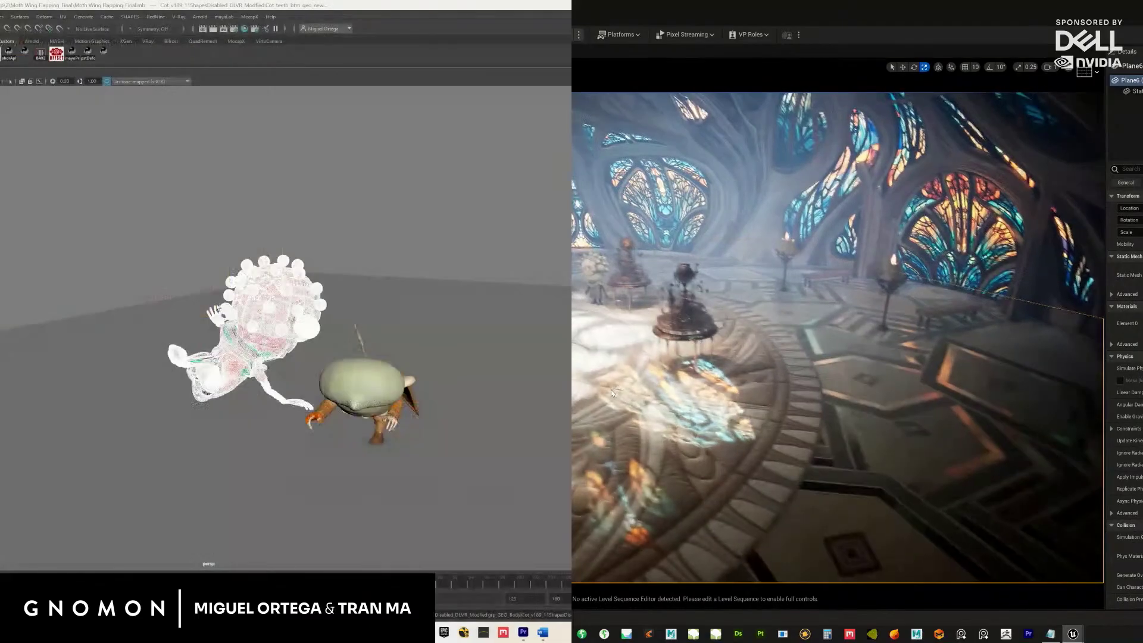
alt+drag(610, 390, 643, 315)
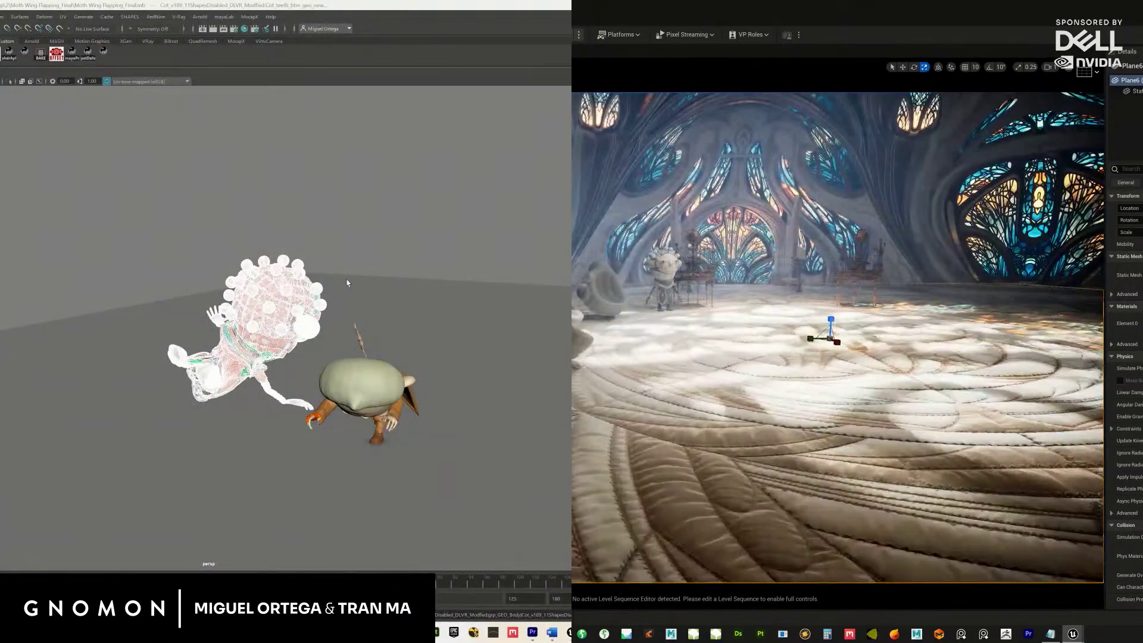
alt+drag(821, 270, 744, 343)
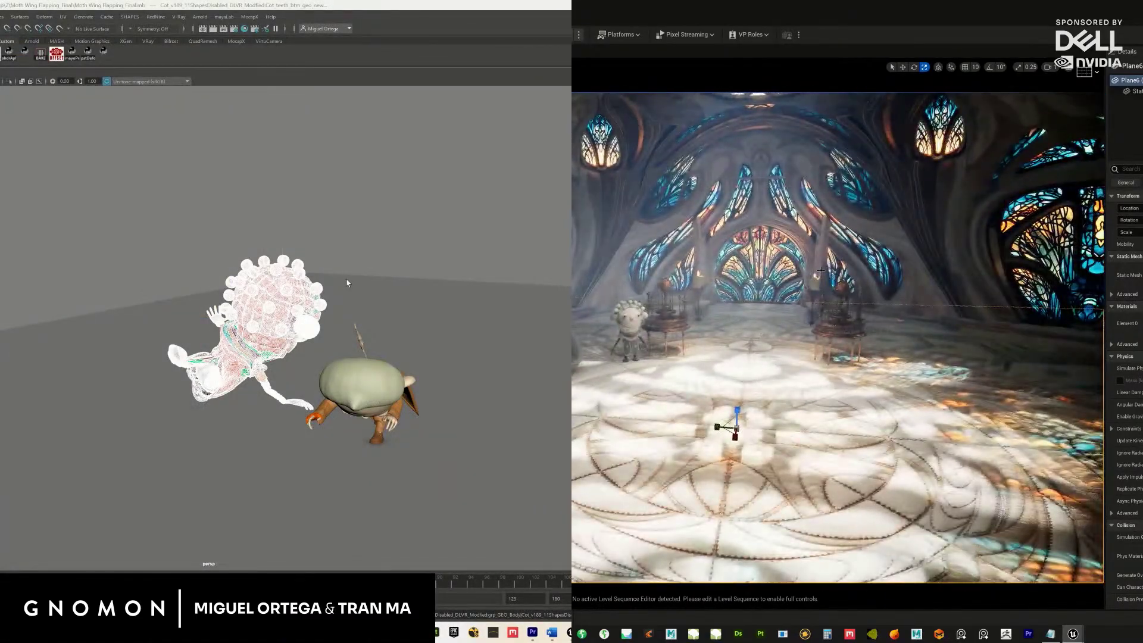
right_drag(821, 271, 884, 264)
click(755, 266)
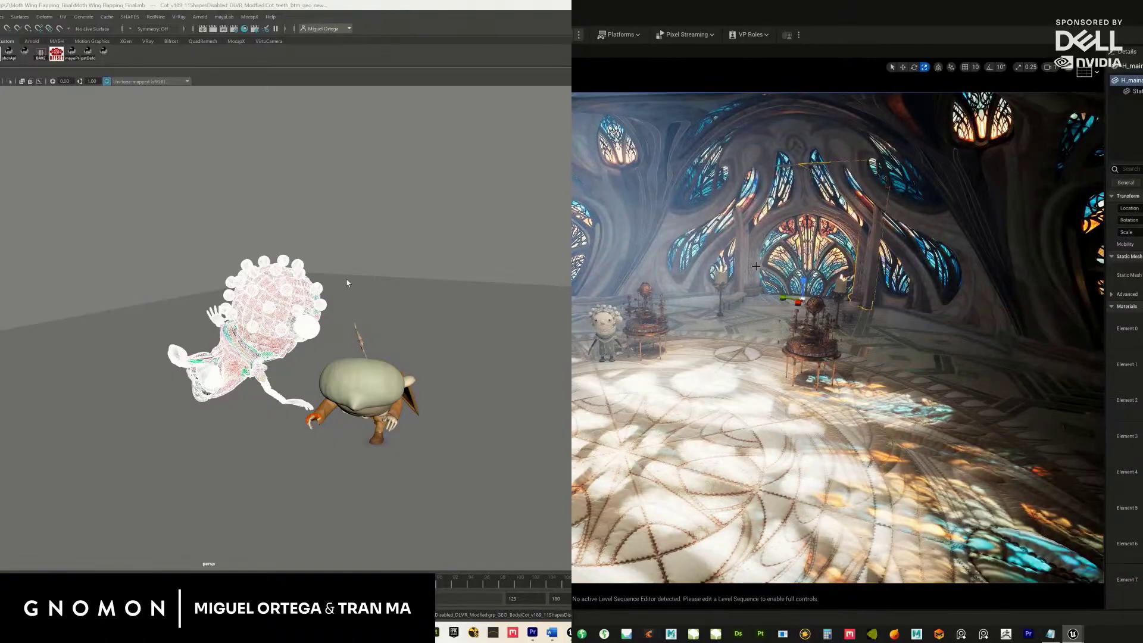
Hide the wall piece surrounding the glowing arched window at the far end of the rotunda.
shift+click(755, 271)
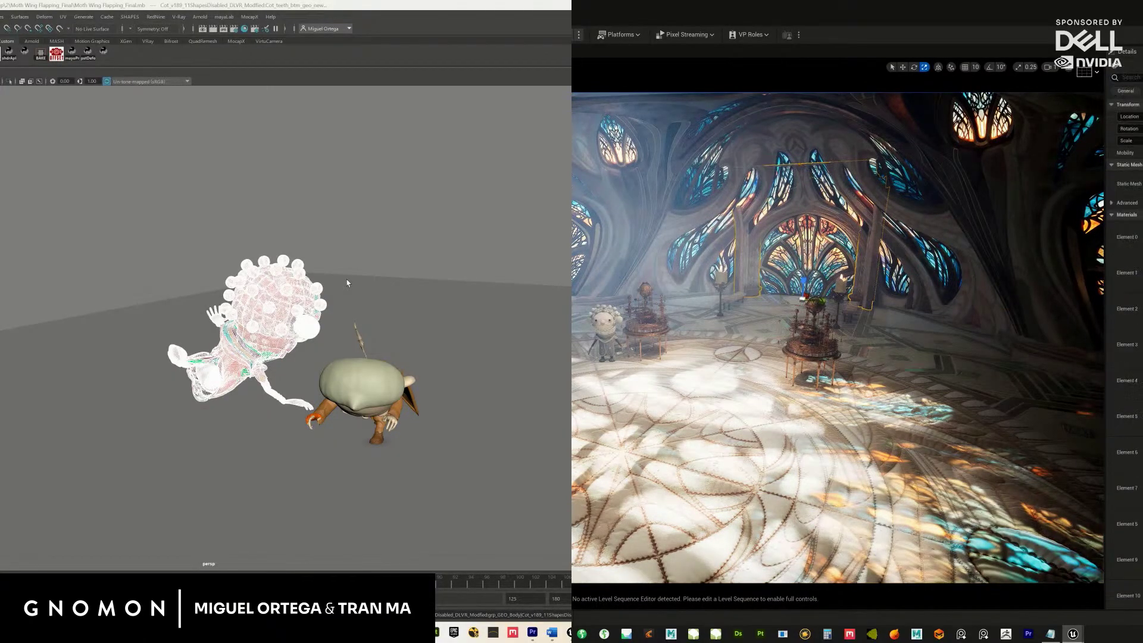
key(h)
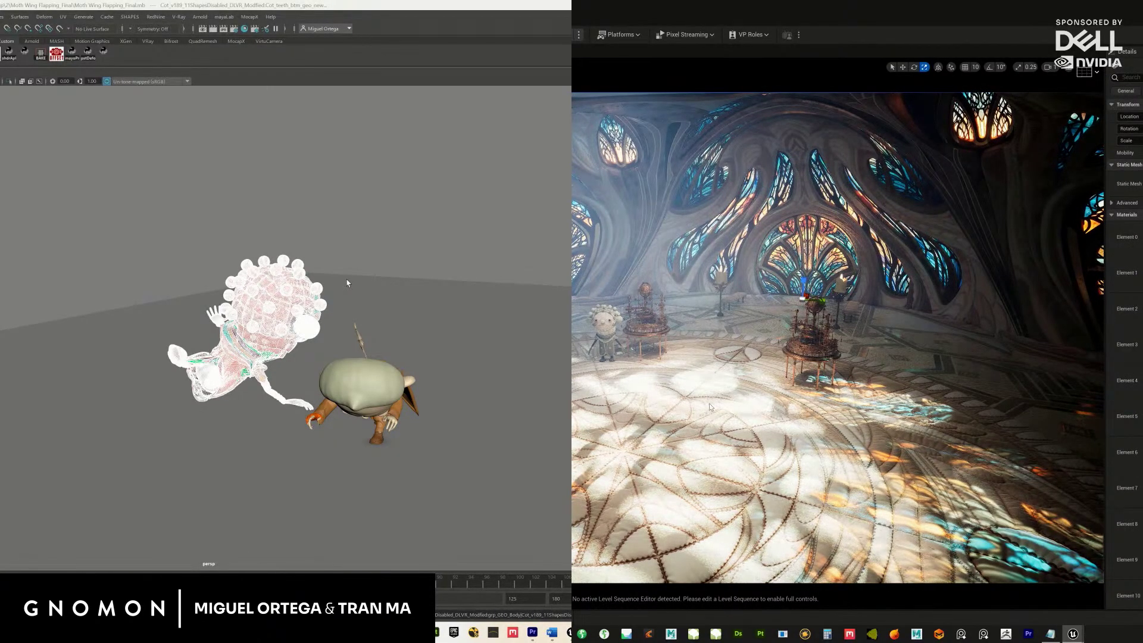
Select the small bench behind the candle stand near the arched window and activate the Move tool.
alt+drag(709, 408, 801, 345)
alt+right_drag(801, 345, 864, 376)
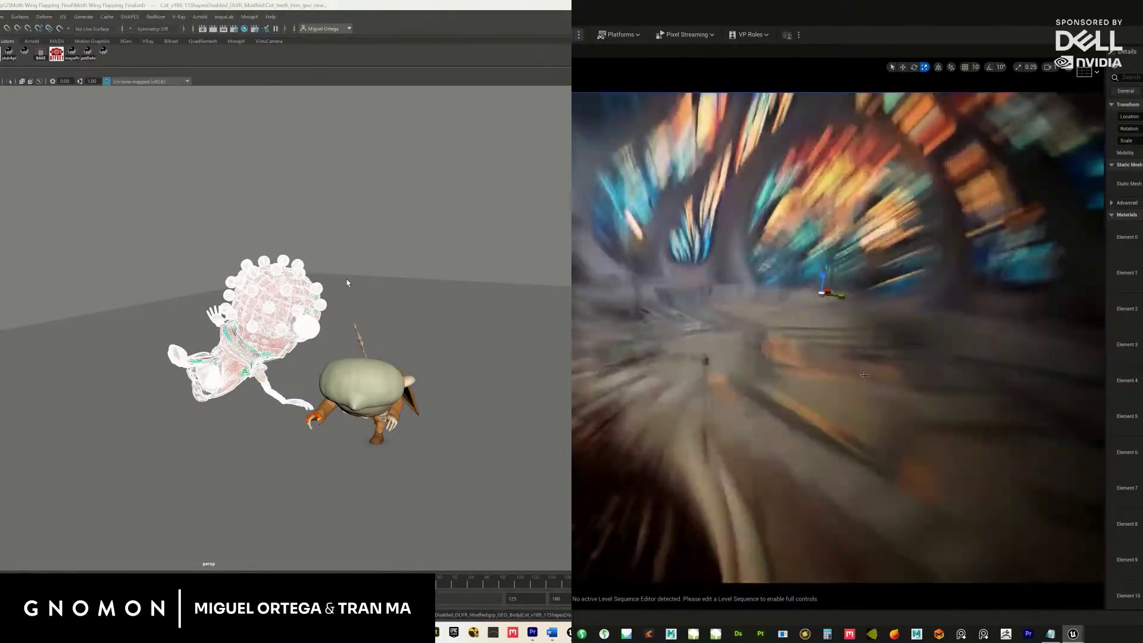
drag(864, 375, 948, 288)
click(908, 271)
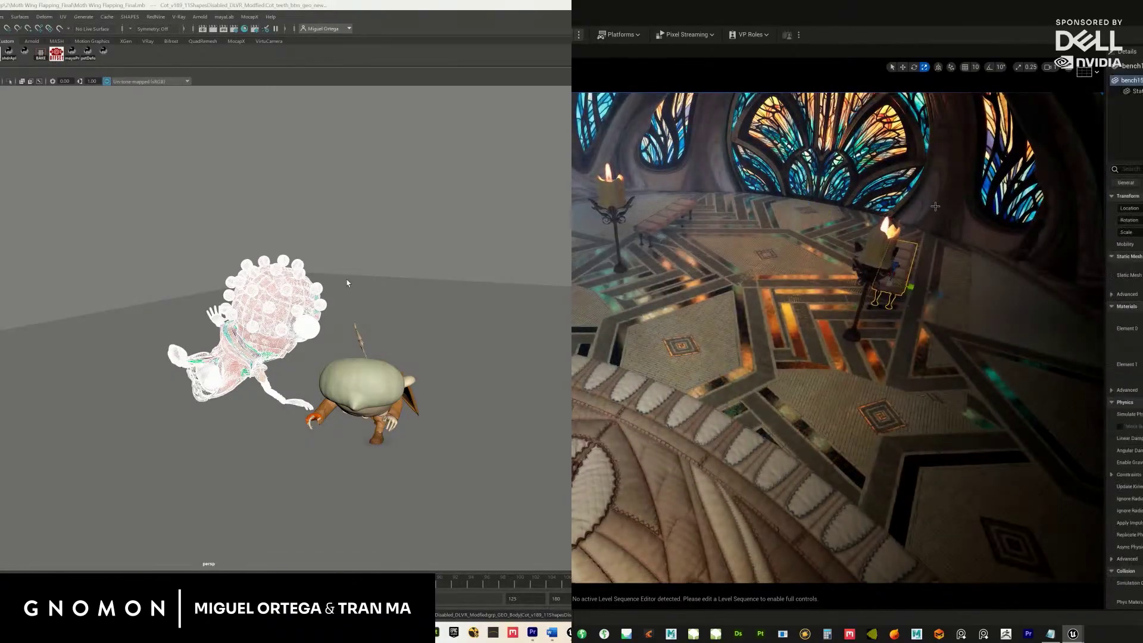
key(f)
key(w)
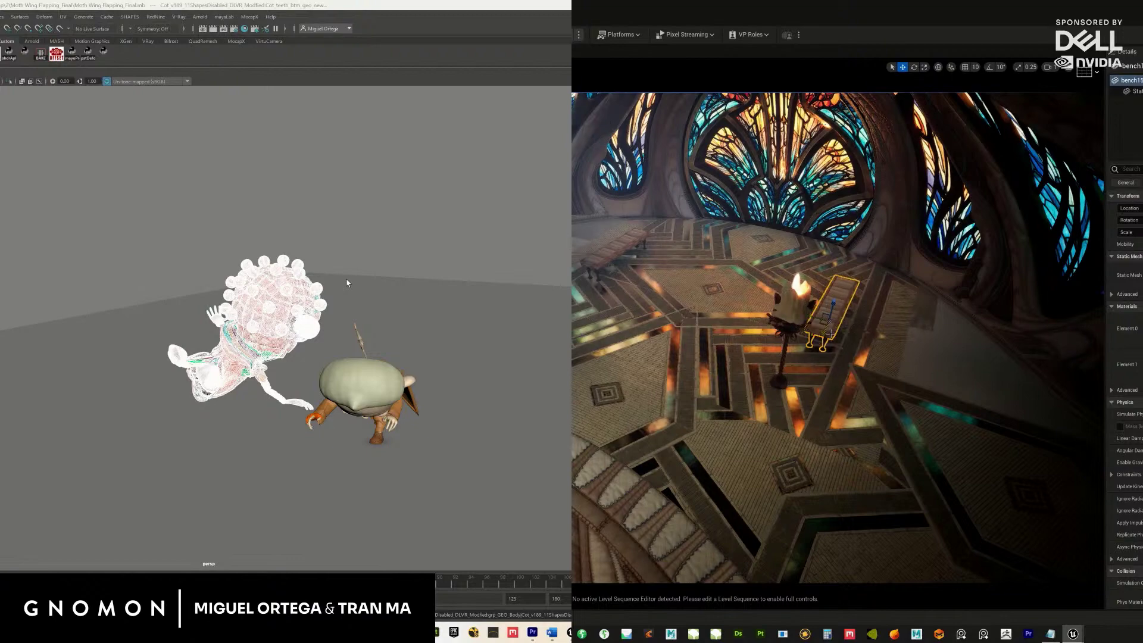
Examine the tiled floor, quilted rug and stained-glass walls from wide views across the rotunda.
alt+drag(623, 393, 708, 333)
scroll(622, 392, down, 5)
alt+drag(623, 392, 708, 357)
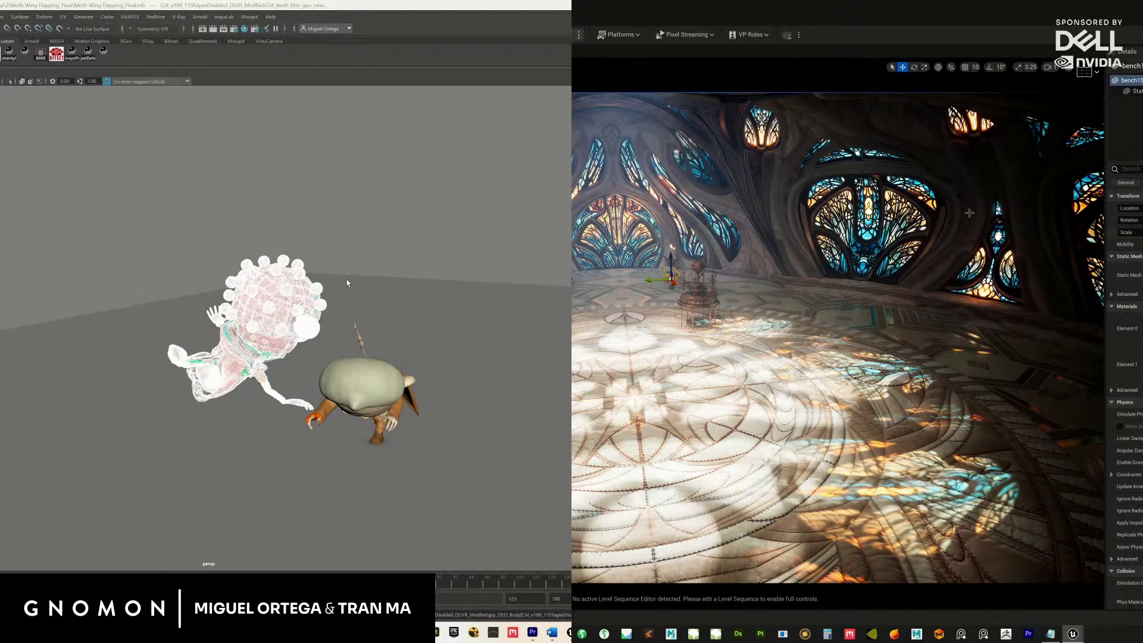
alt+drag(788, 300, 880, 311)
key(f)
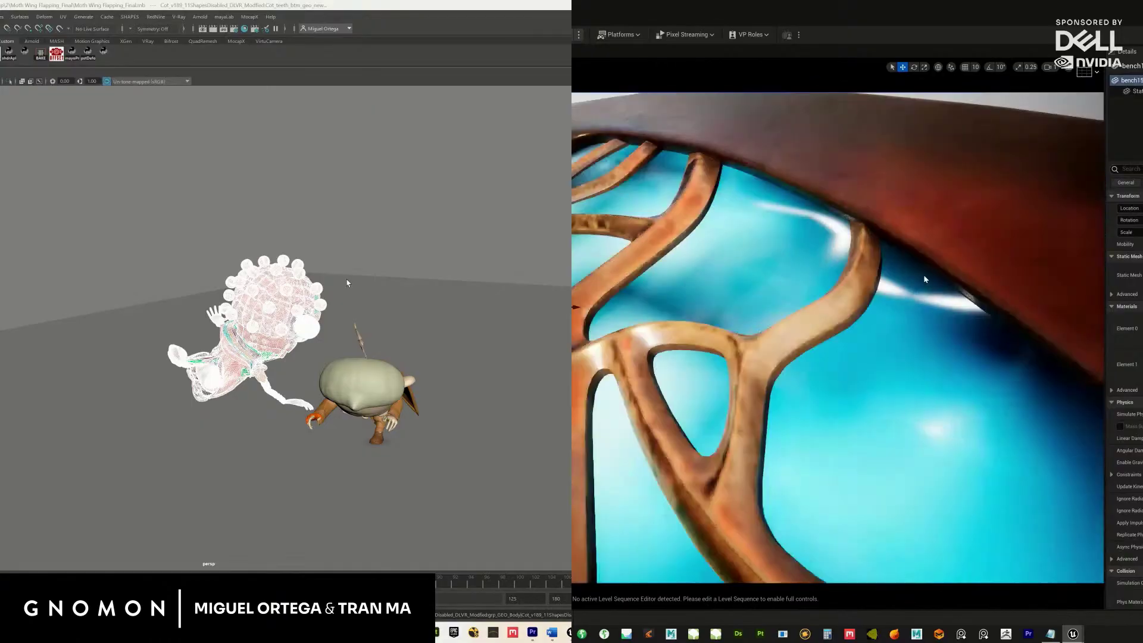
alt+drag(923, 278, 704, 330)
alt+right_drag(704, 331, 881, 390)
alt+drag(946, 355, 789, 322)
right_drag(789, 322, 796, 323)
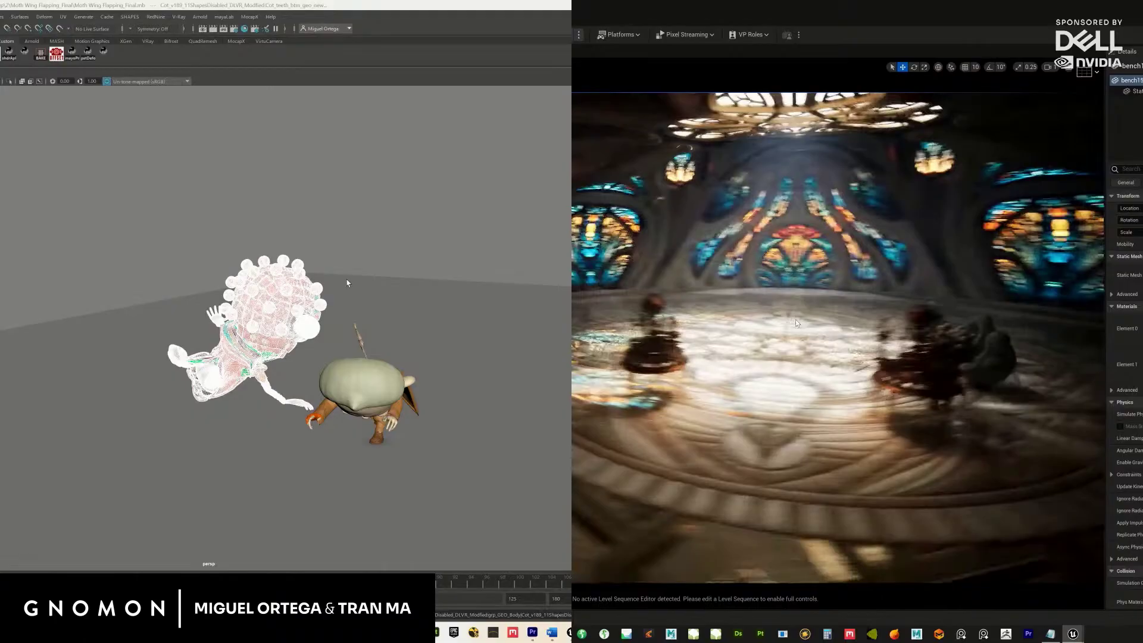
alt+drag(795, 321, 801, 321)
Select the arched door glass and the side window glass in turn and inspect them across the rotunda.
click(744, 233)
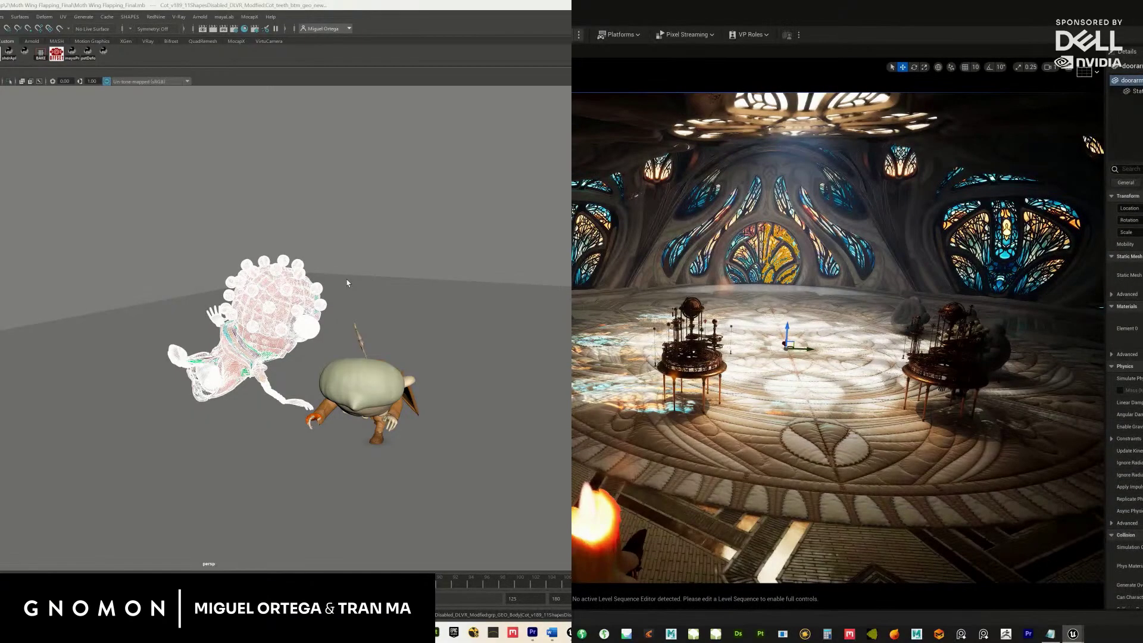
alt+drag(795, 256, 647, 353)
right_drag(646, 353, 809, 271)
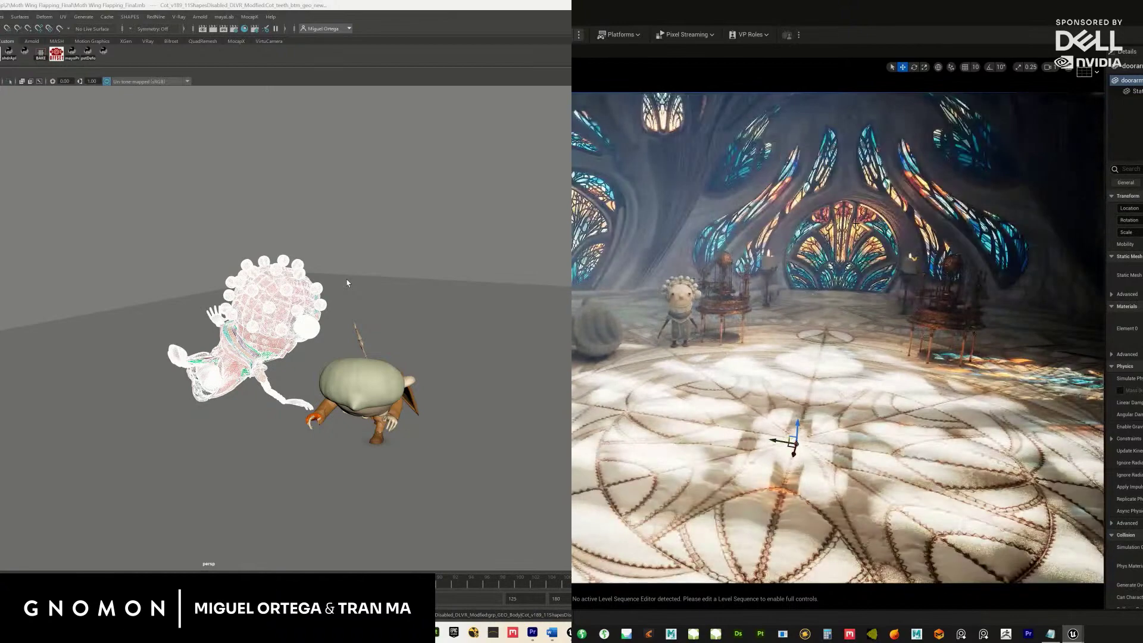
shift+click(825, 251)
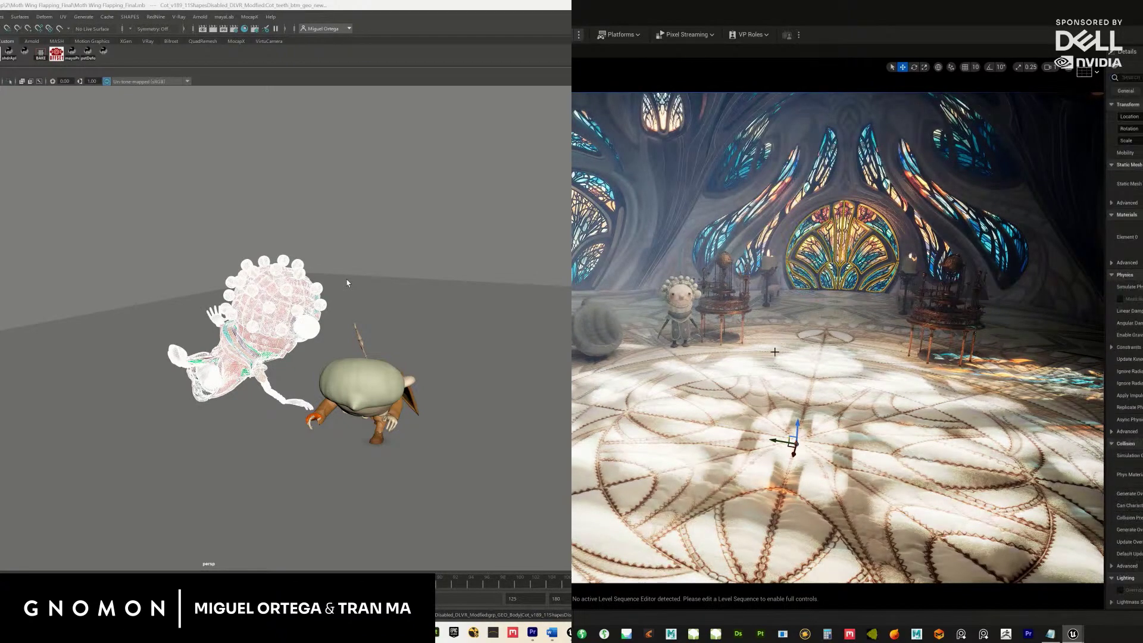
mouse_move(660, 473)
right_down()
mouse_move(618, 481)
mouse_move(691, 477)
mouse_move(626, 473)
mouse_move(664, 478)
mouse_move(643, 478)
right_up()
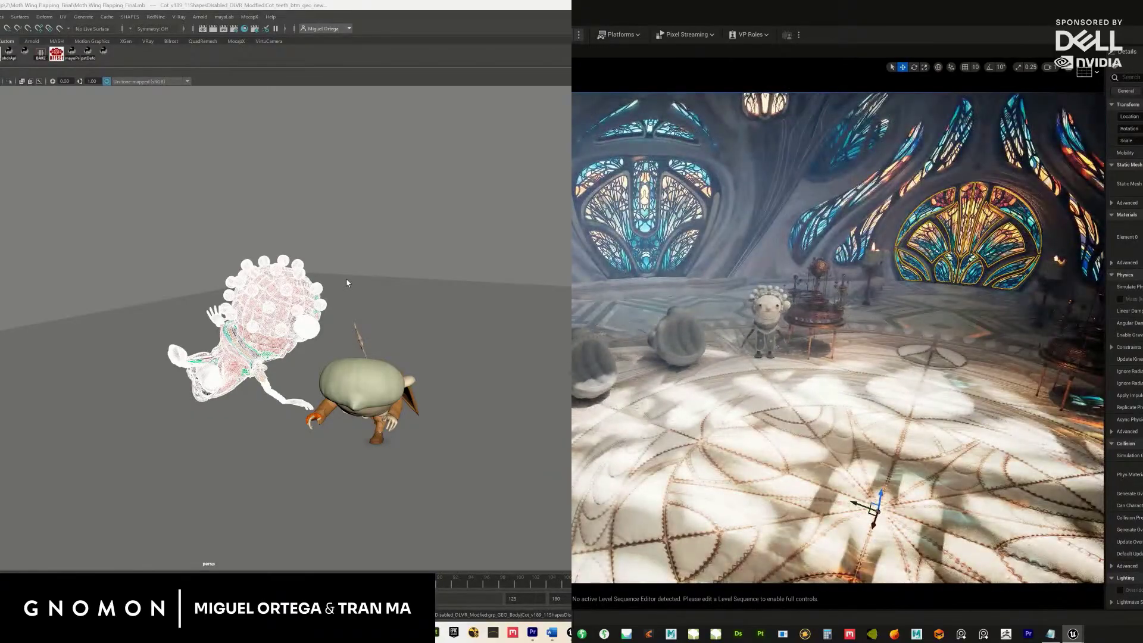
click(645, 208)
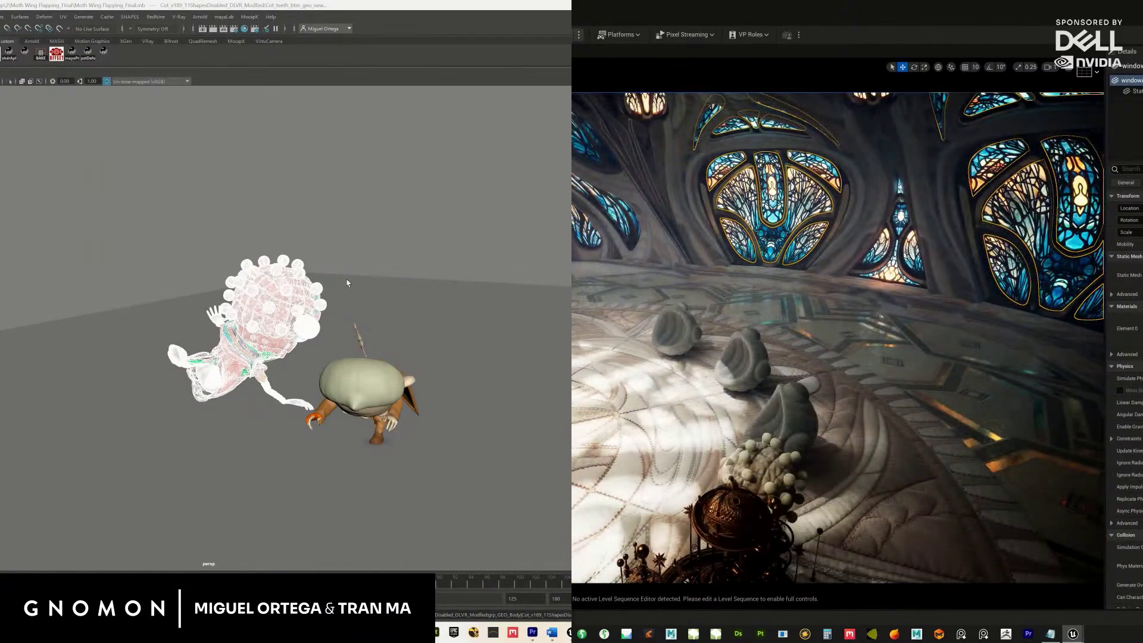
alt+drag(683, 291, 792, 281)
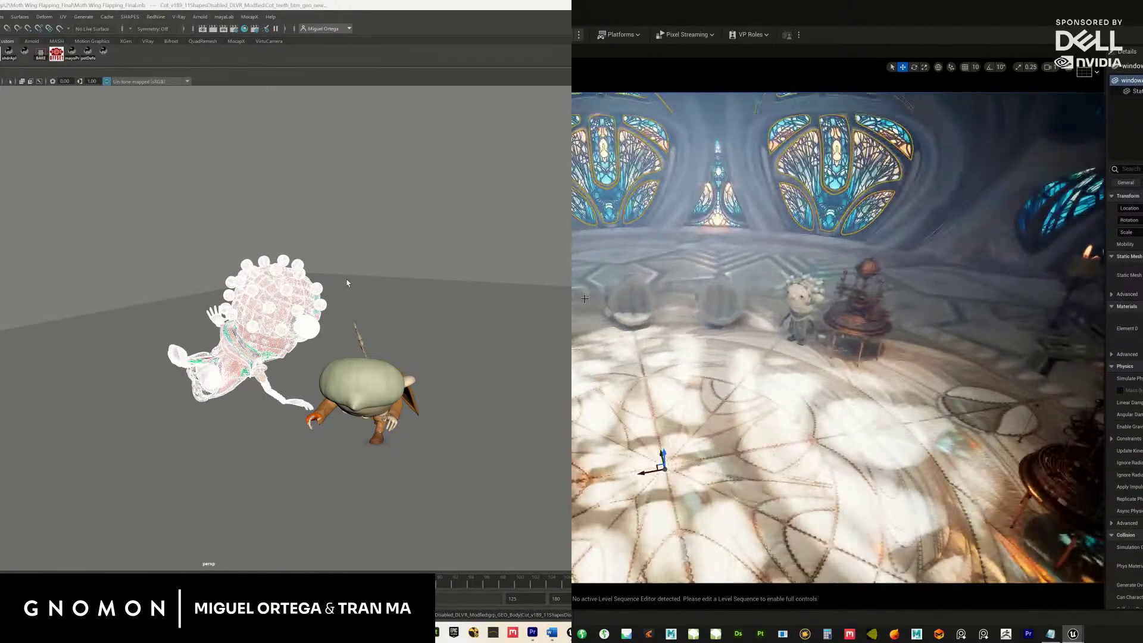
Move the round cushioned chairs off the quilted rug onto the tiled floor near the side windows.
click(635, 300)
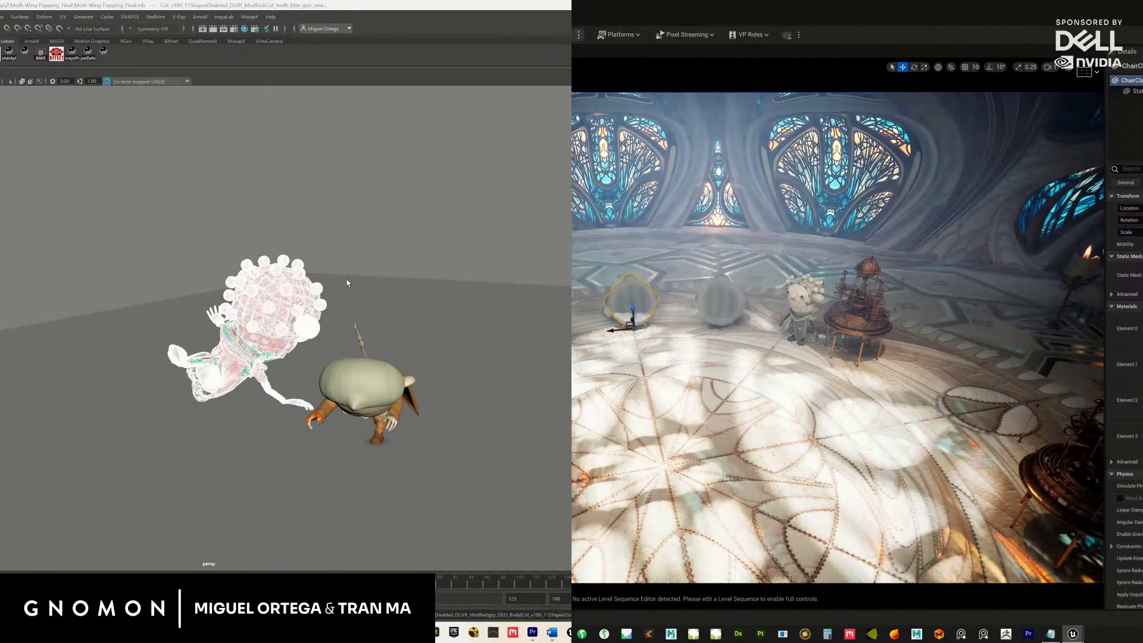
alt+drag(635, 300, 572, 357)
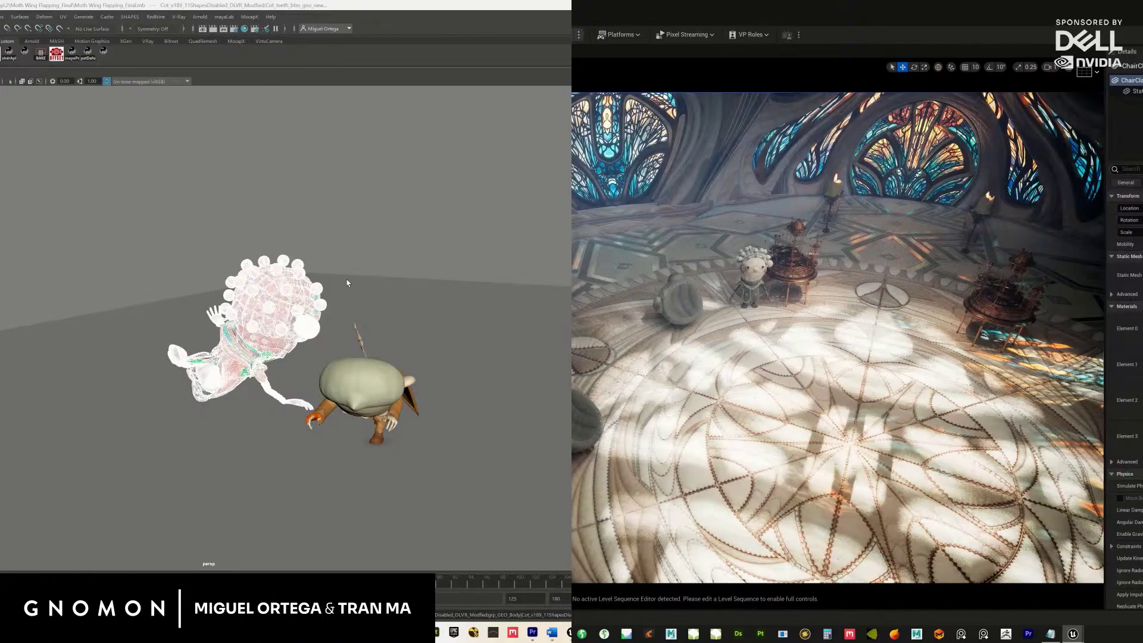
alt+middle_drag(576, 327, 646, 334)
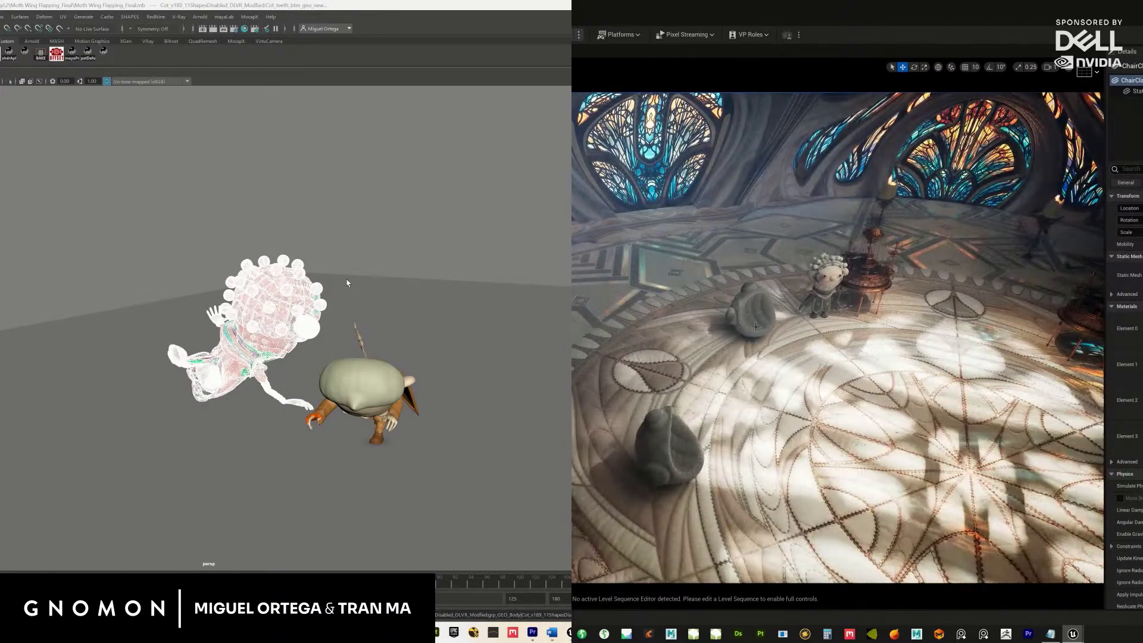
click(754, 327)
drag(732, 333, 586, 428)
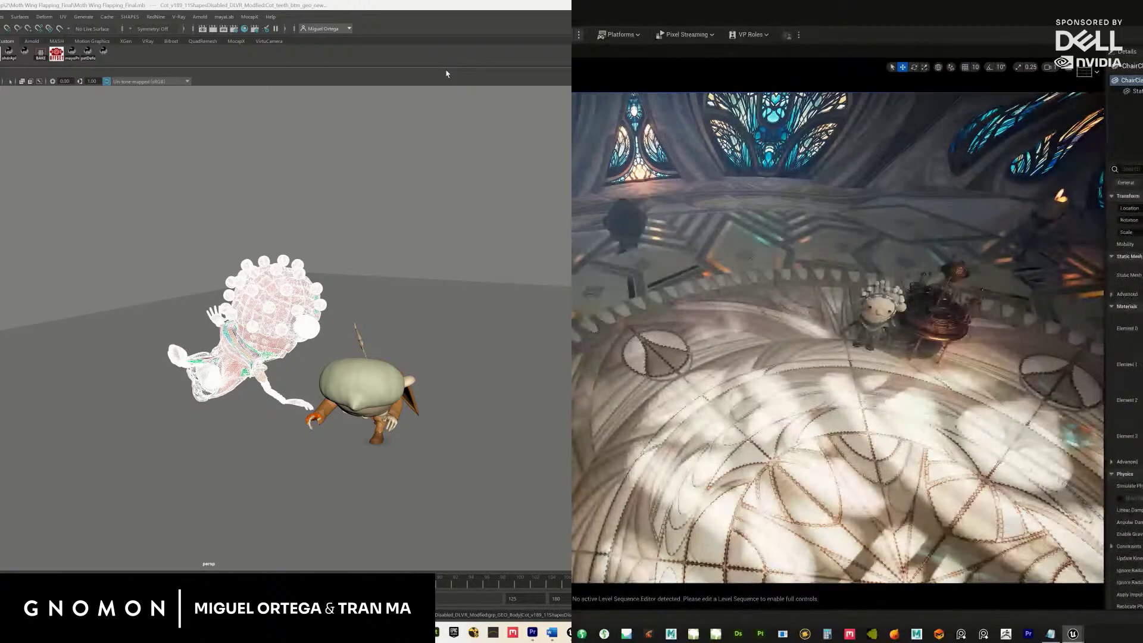
alt+drag(608, 348, 589, 321)
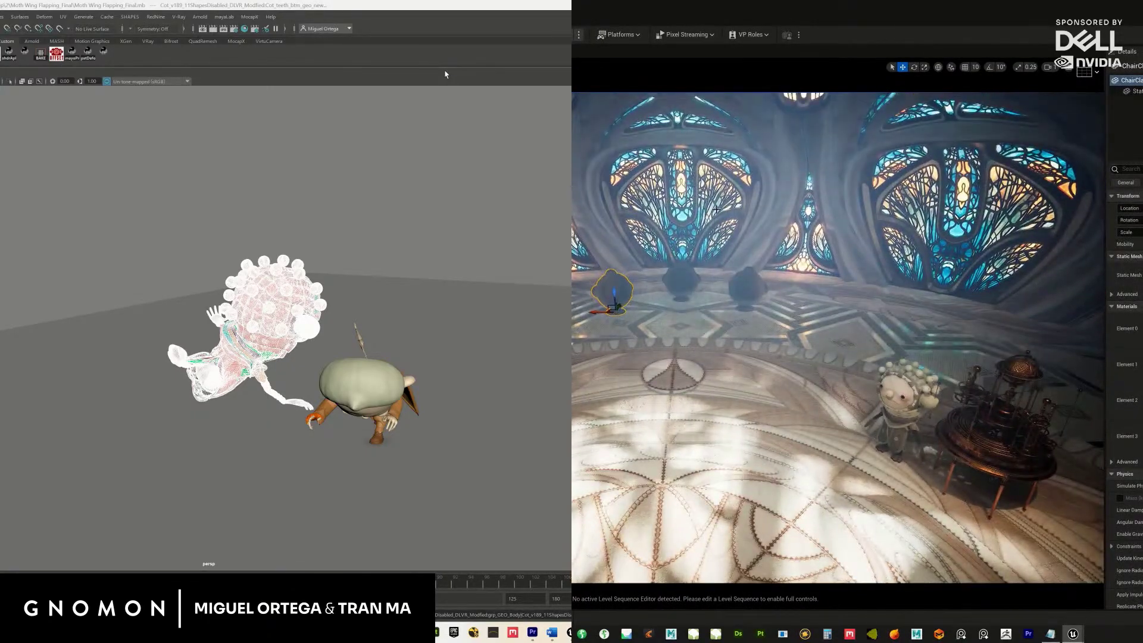
Locate the side window's glass mesh among the project assets and shift the Content Browser aside to expose the rotunda.
click(701, 225)
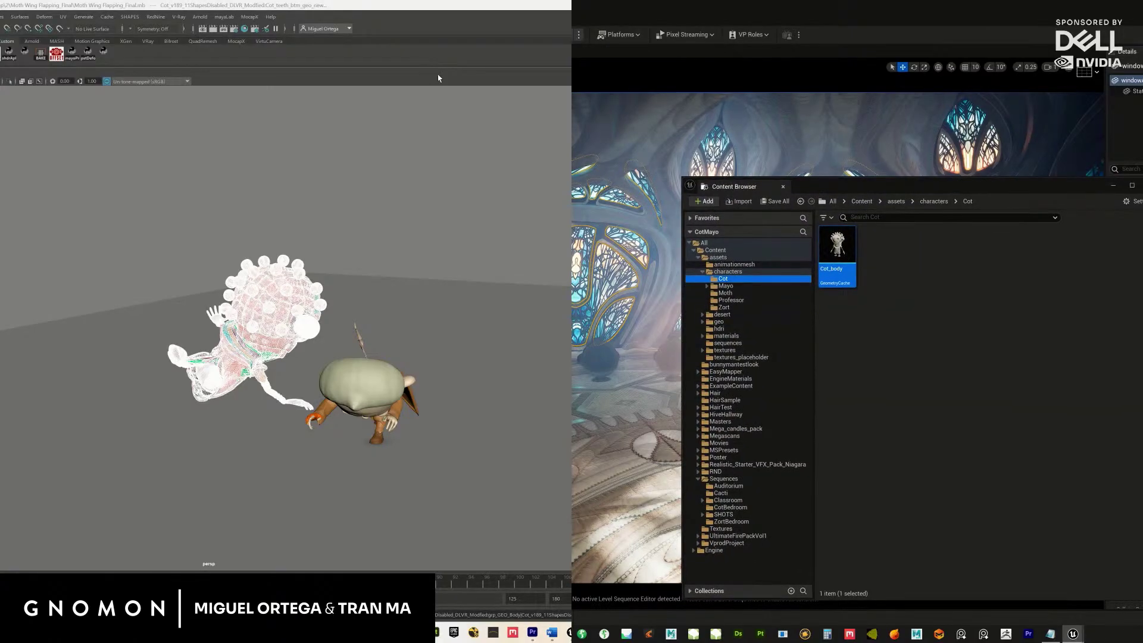
key(ctrl+b)
mouse_move(569, 632)
drag(863, 186, 1098, 187)
Switch to the Unreal Engine project with the moth scene and browse its project assets.
click(539, 586)
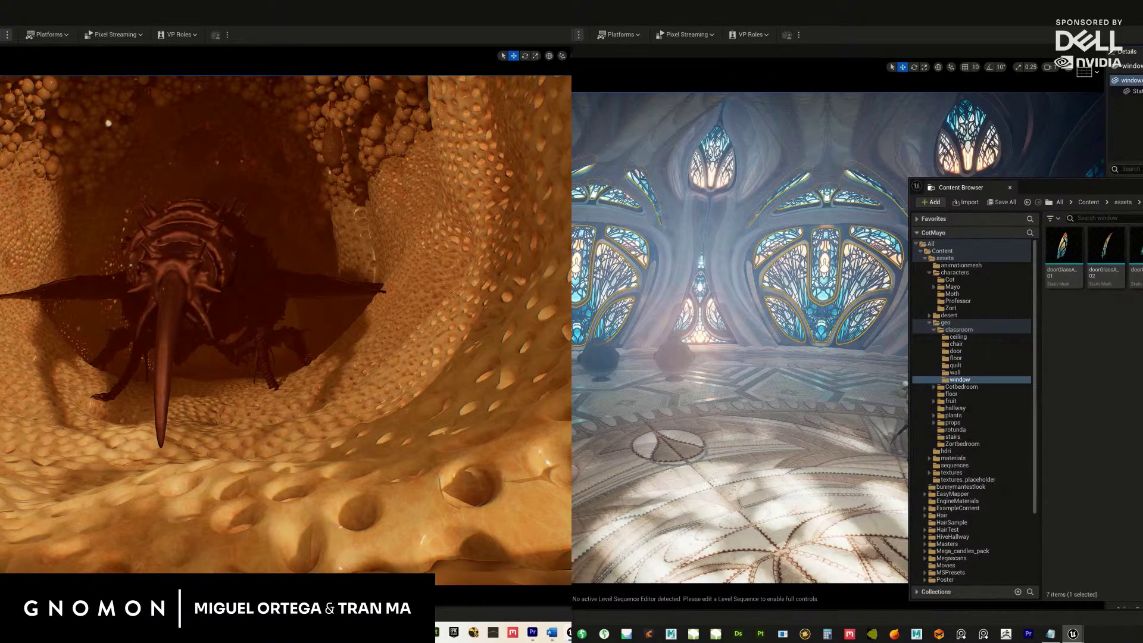
key(ctrl+space)
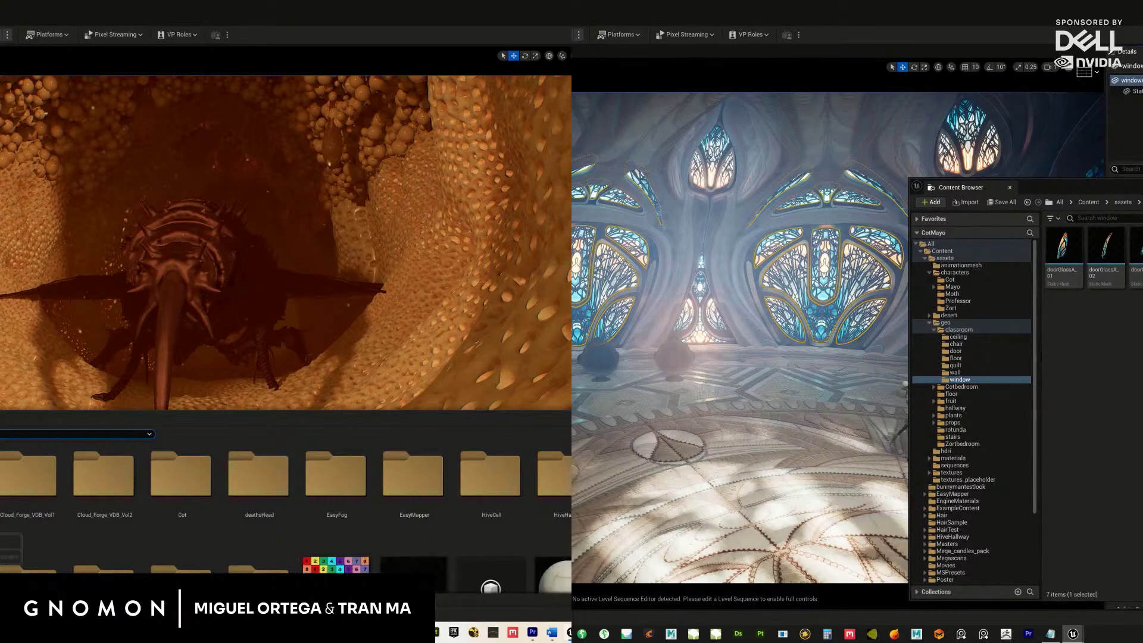
scroll(208, 555, down, 3)
Place the window glass mesh from the classroom window folder in the rotunda and slide it along the X axis out of the building.
drag(1136, 375, 721, 436)
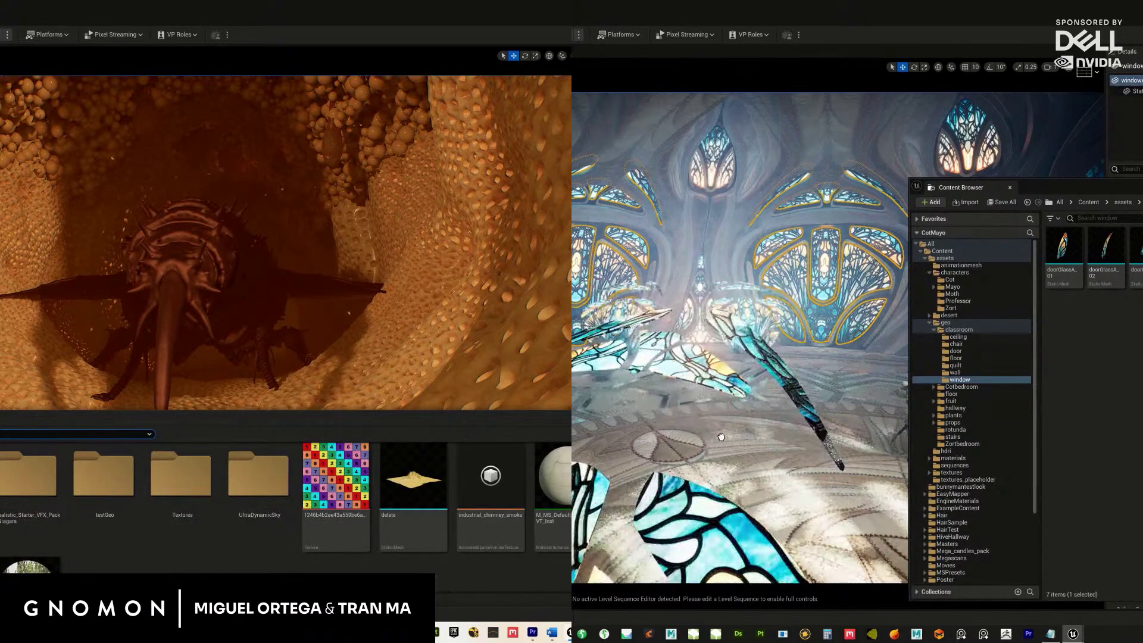
key(ctrl+space)
key(ctrl+space)
alt+drag(650, 467, 577, 467)
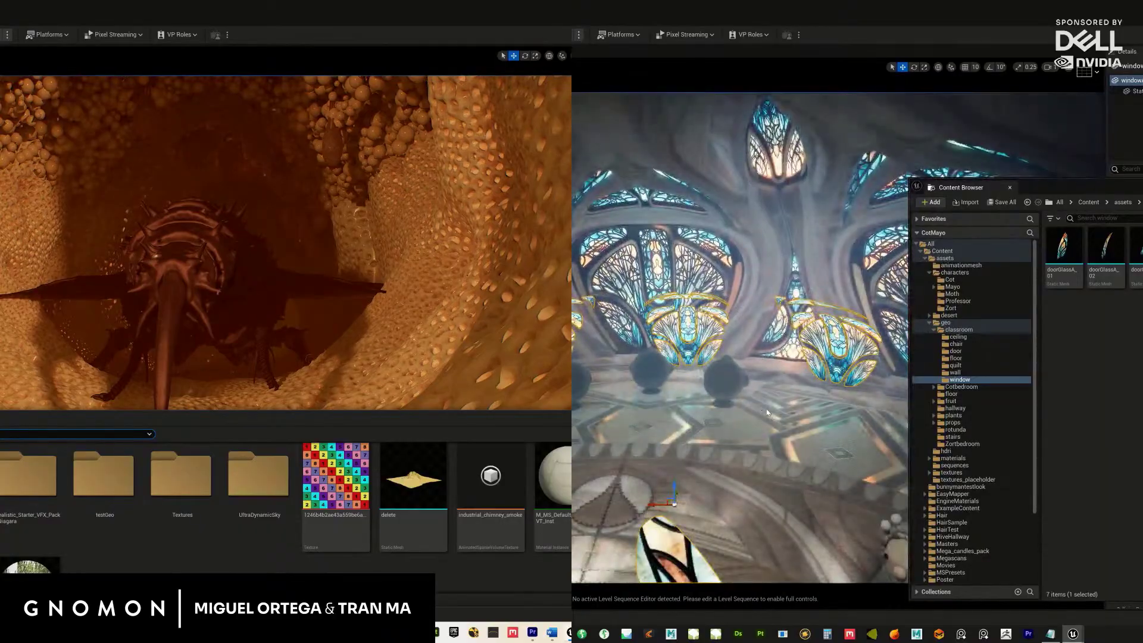
scroll(757, 426, down, 4)
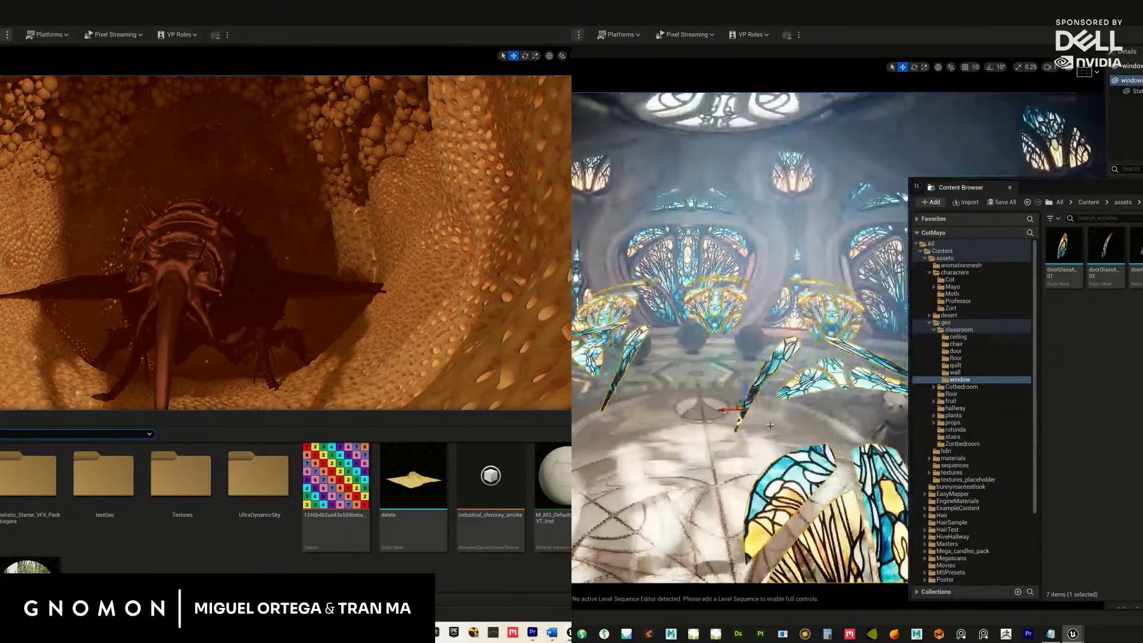
drag(731, 415, 619, 417)
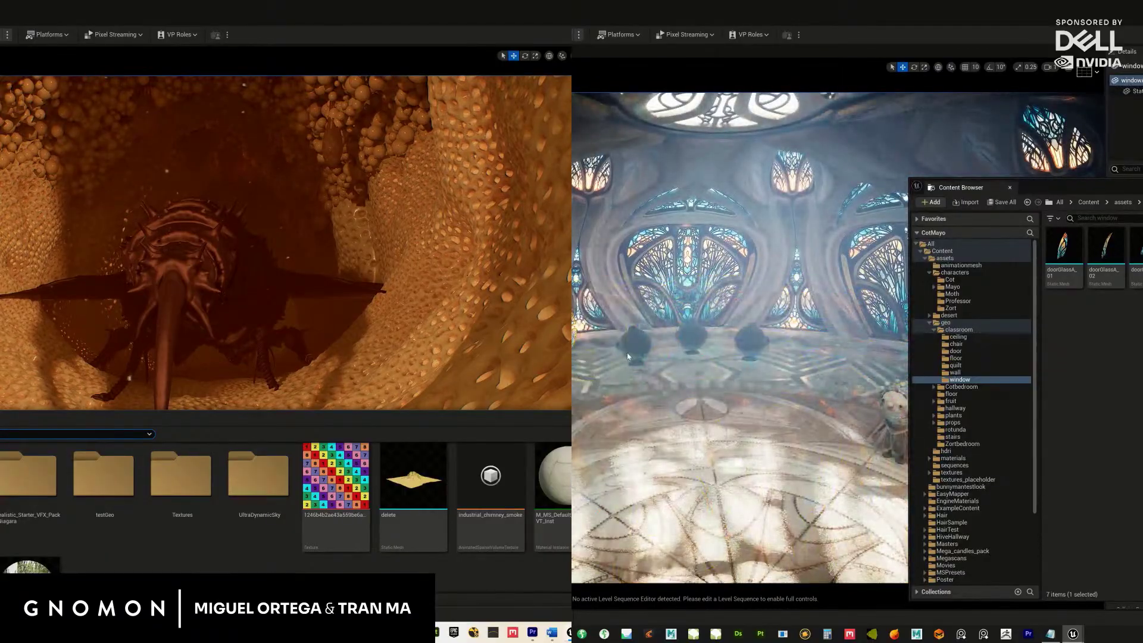
Examine the ring of stained-glass panels outside the building with the Content Browser cleared out of view.
mouse_move(610, 371)
right_down()
mouse_move(649, 393)
mouse_move(610, 370)
right_up()
alt+drag(611, 371, 678, 384)
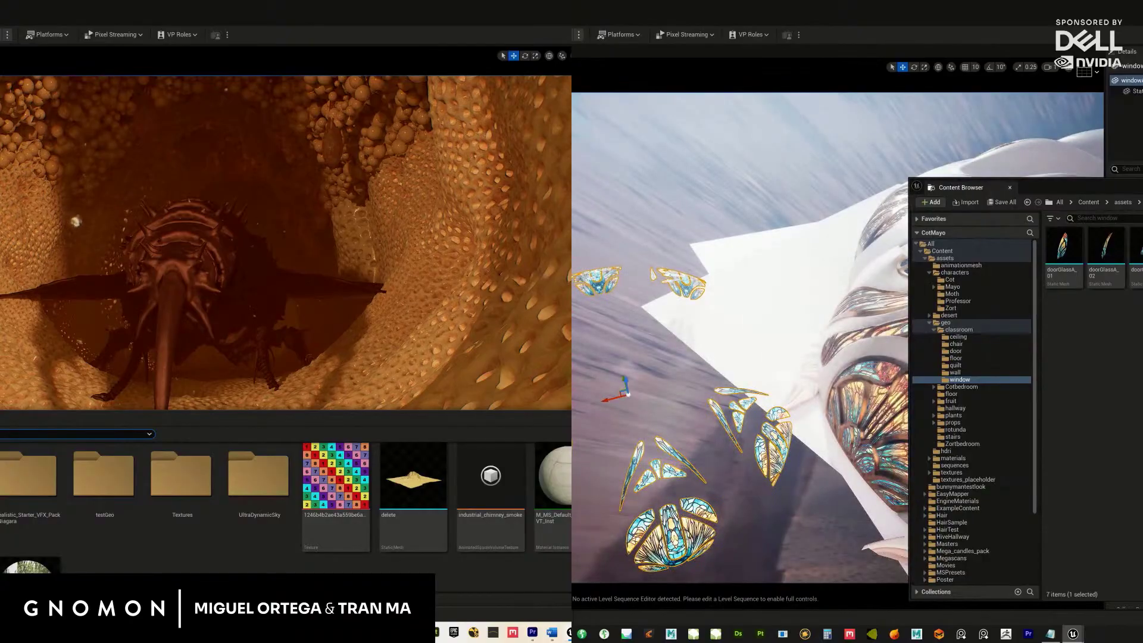
drag(1072, 188, 1142, 186)
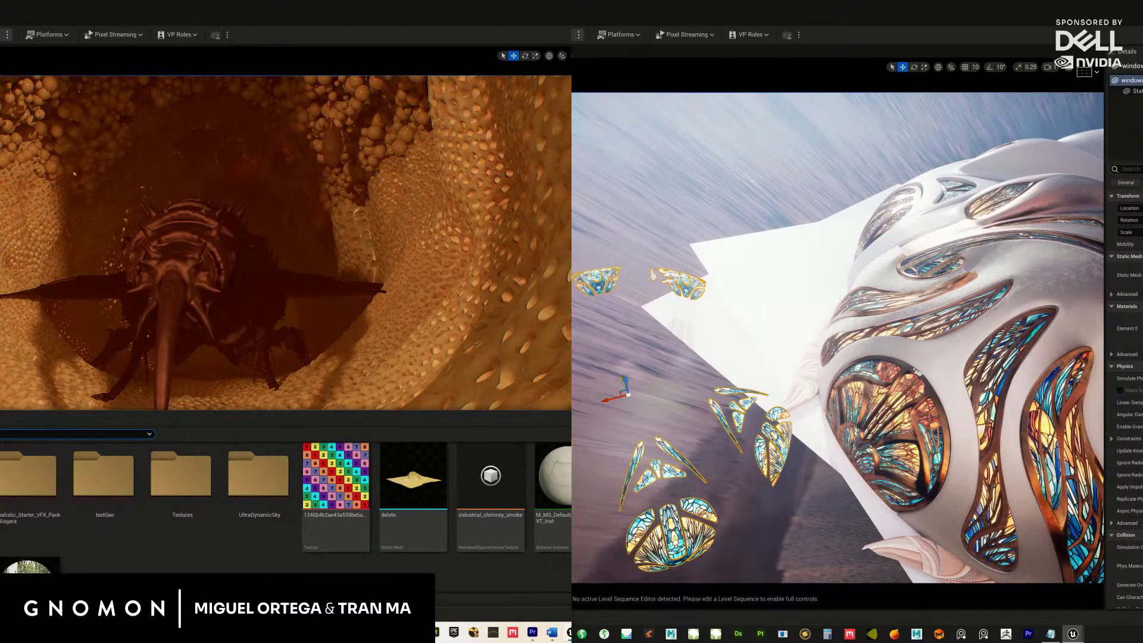
key(shift+5)
alt+right_drag(897, 327, 918, 325)
alt+drag(918, 326, 902, 317)
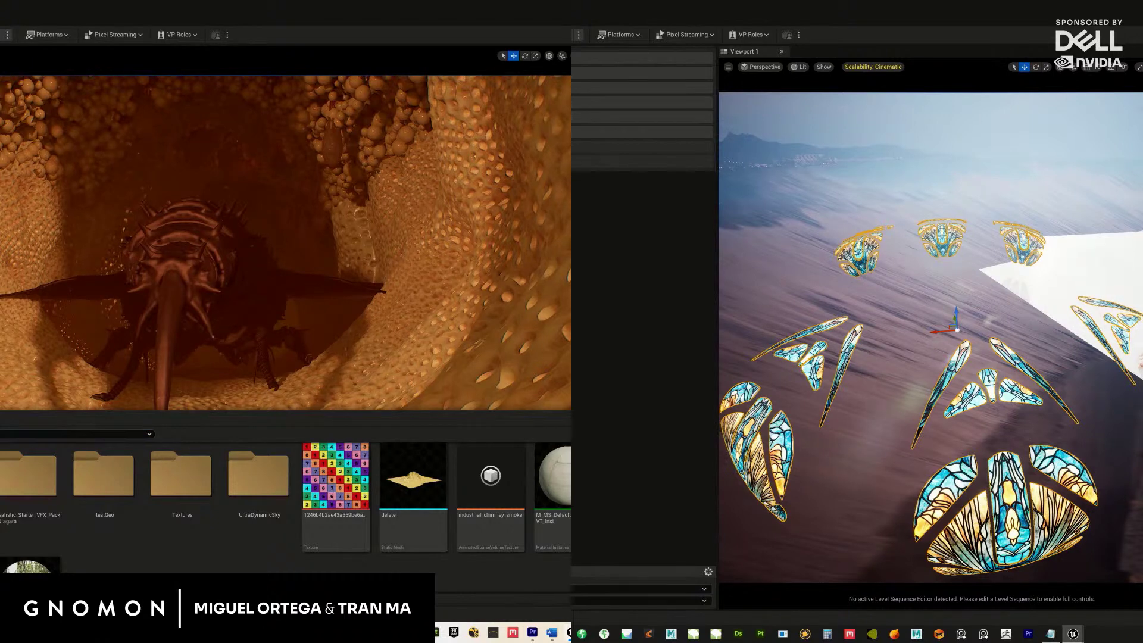
Find the mothAttack level sequence among the moth project's assets and open it.
scroll(156, 531, down, 7)
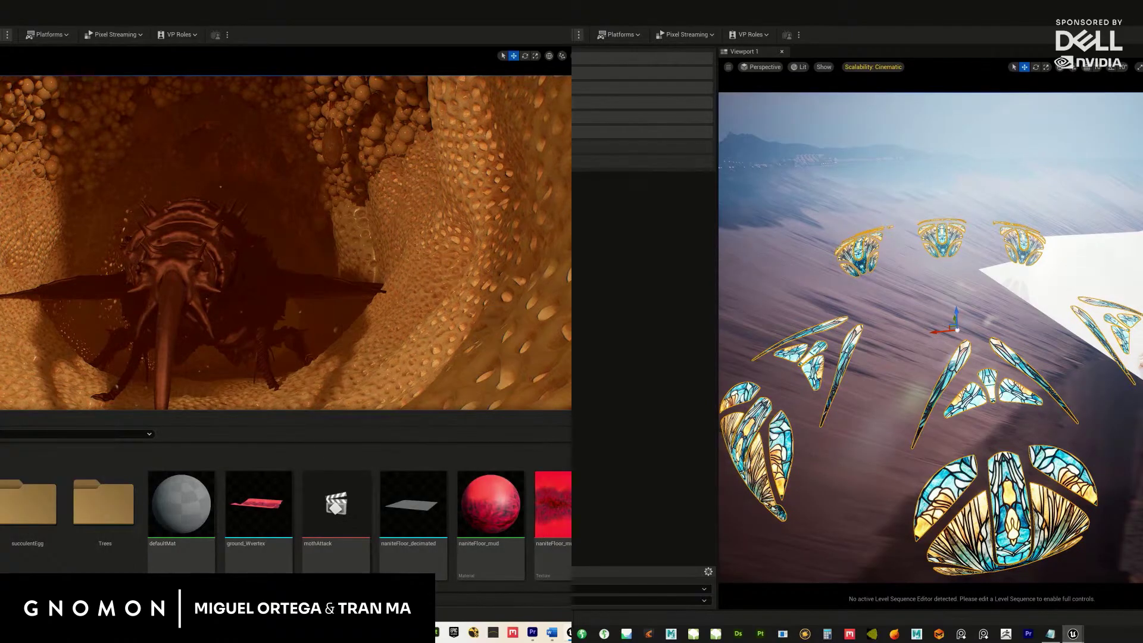
scroll(286, 512, down, 2)
scroll(286, 512, up, 4)
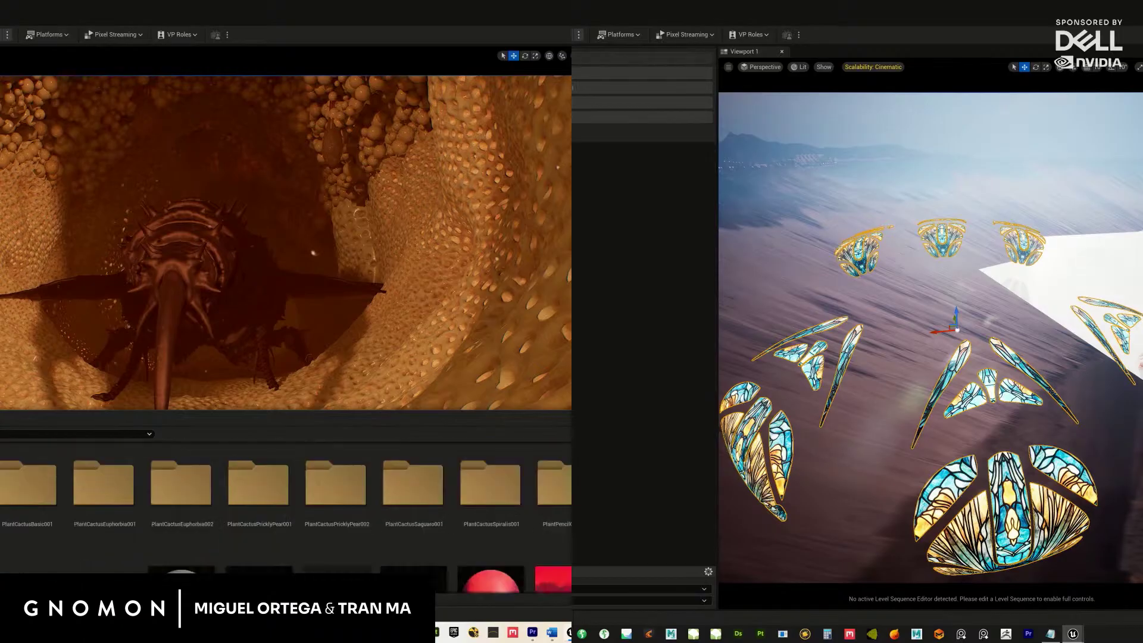
scroll(285, 512, up, 5)
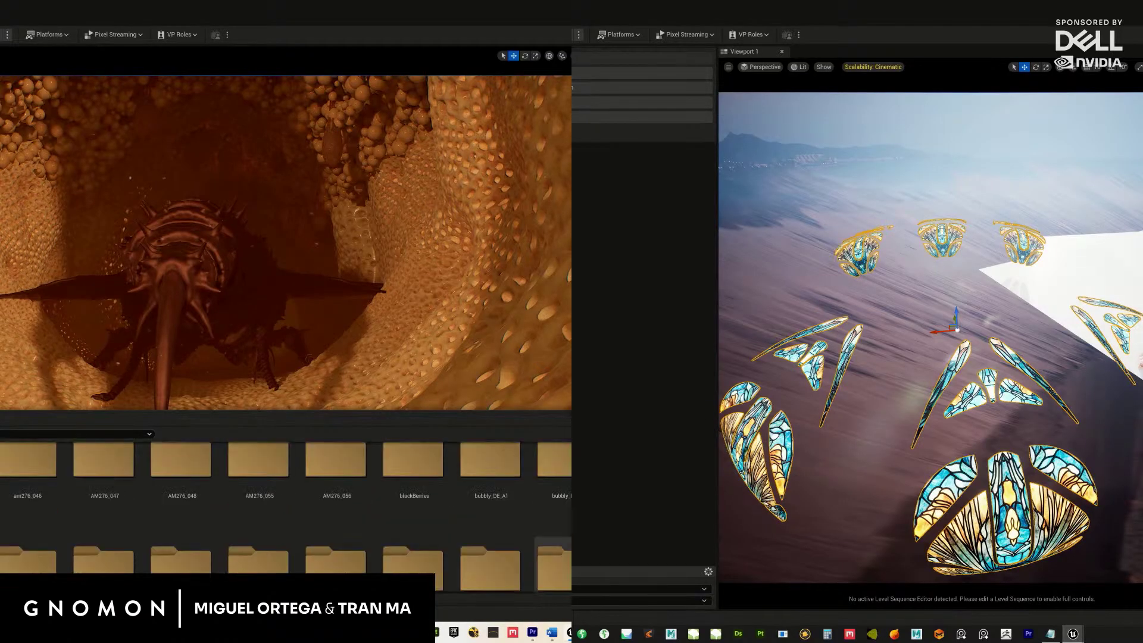
scroll(554, 545, up, 1)
scroll(554, 512, down, 4)
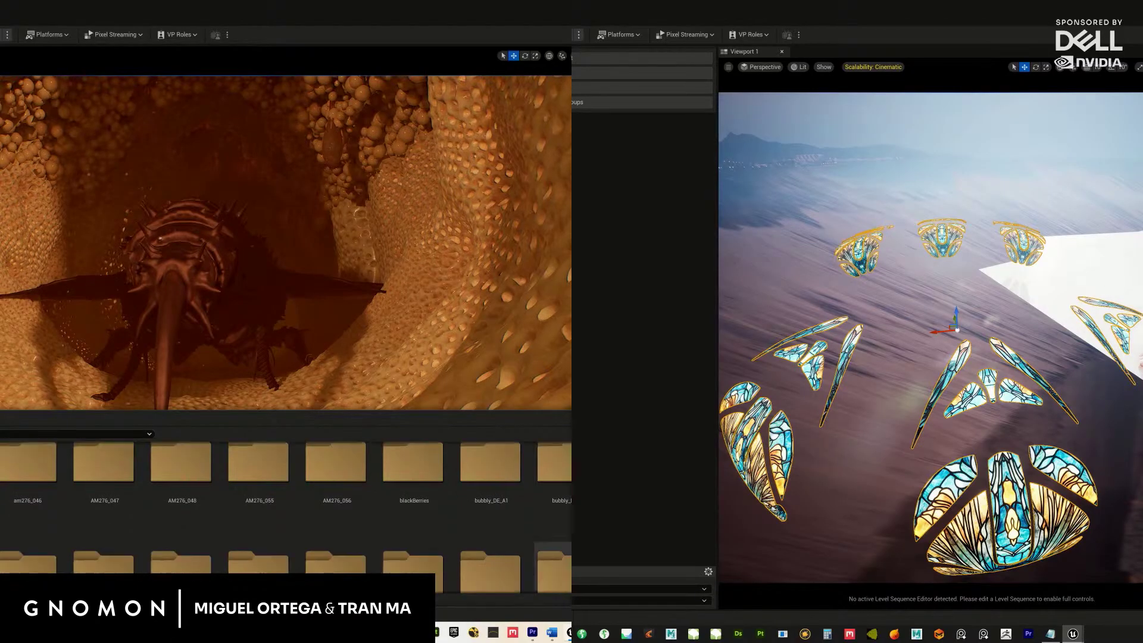
scroll(554, 524, down, 2)
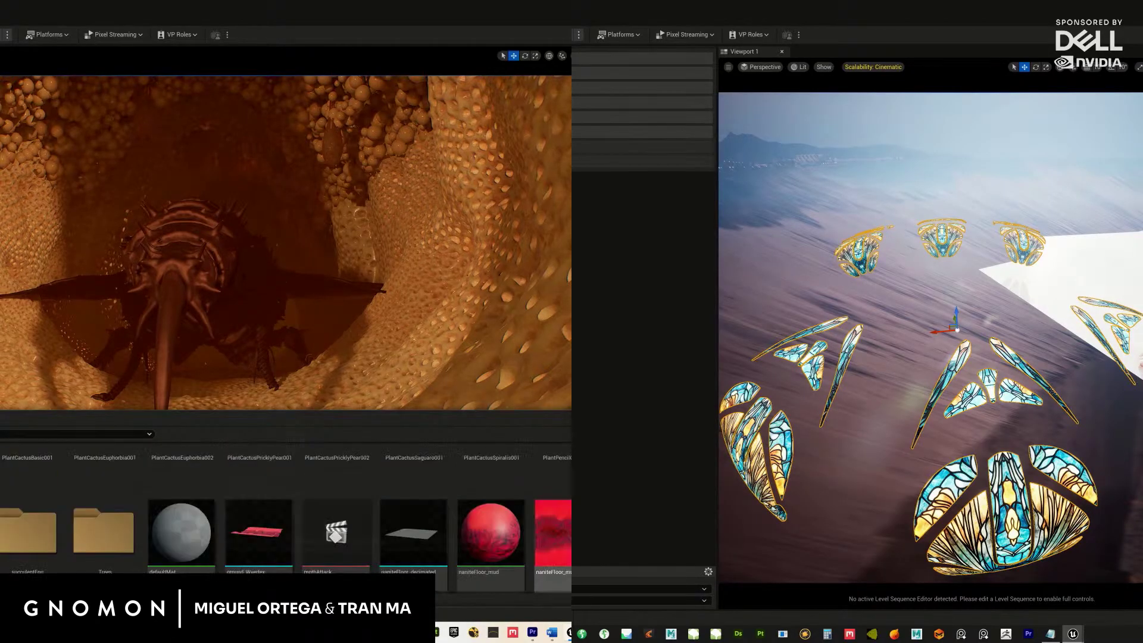
double_click(337, 543)
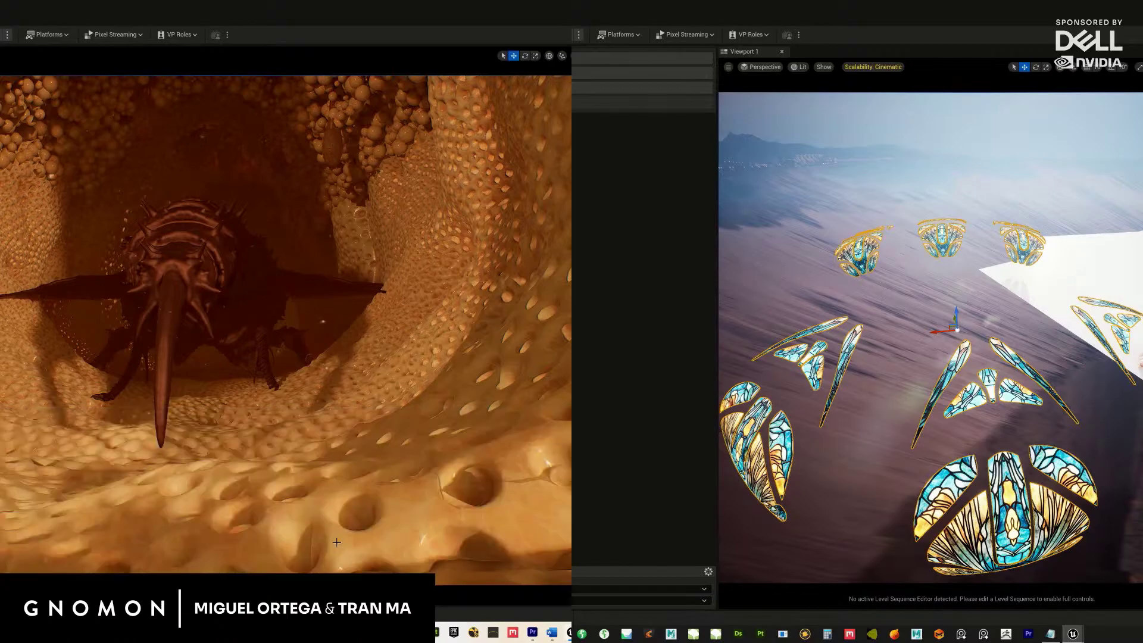
Go back through the moth project's content folders to the sequences folder and load the moth attack set level (ATTACK_SET).
key(ctrl+space)
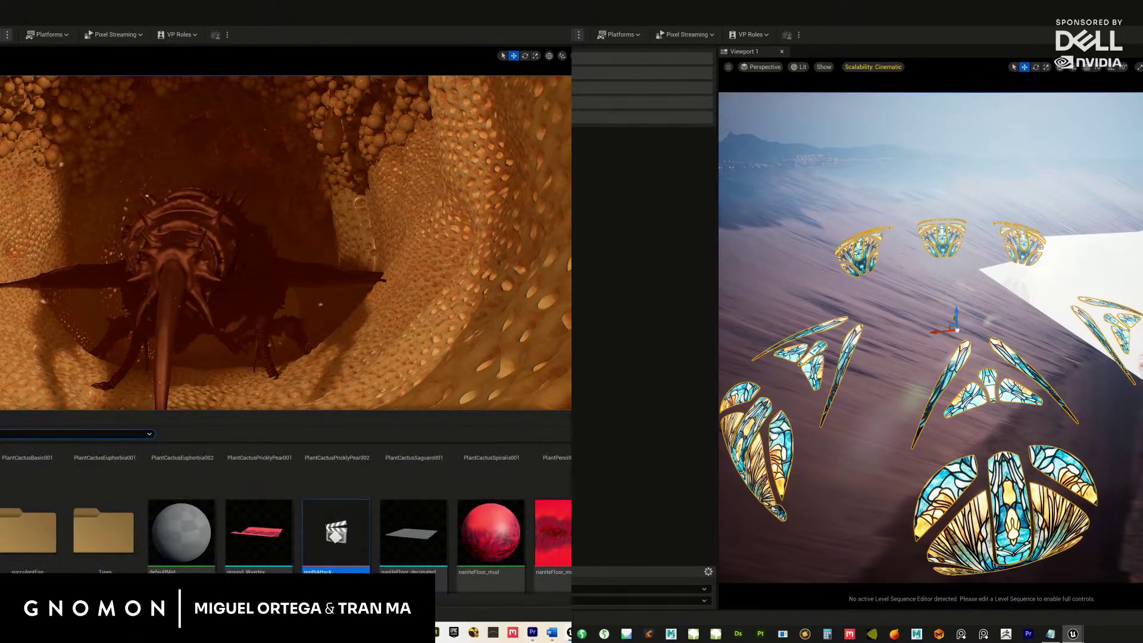
mouse_move(140, 546)
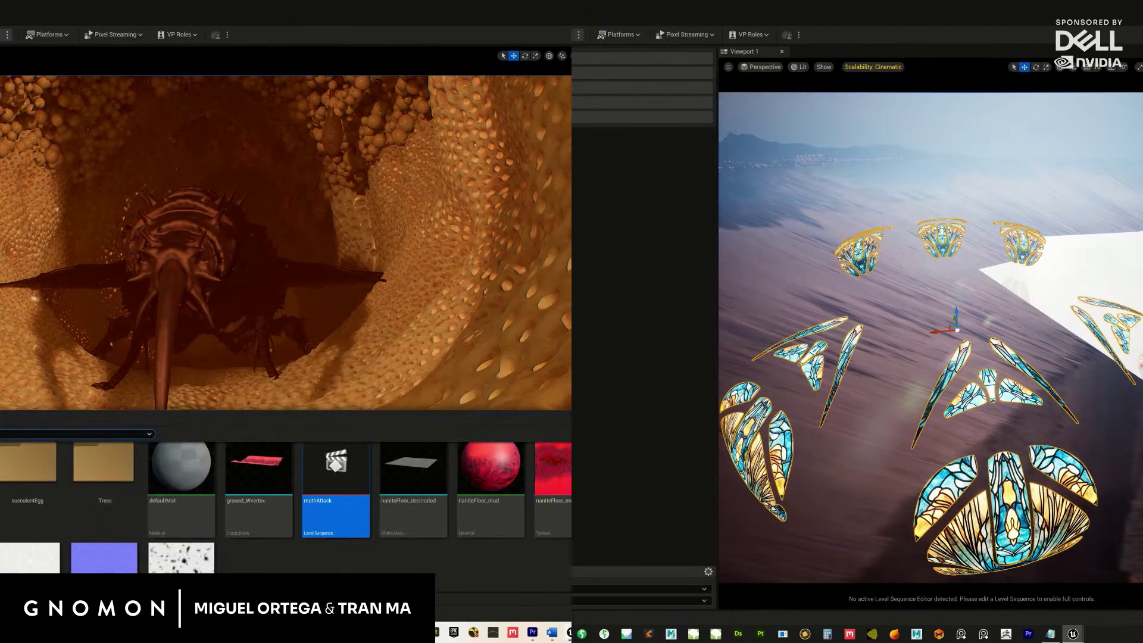
key(alt+Left)
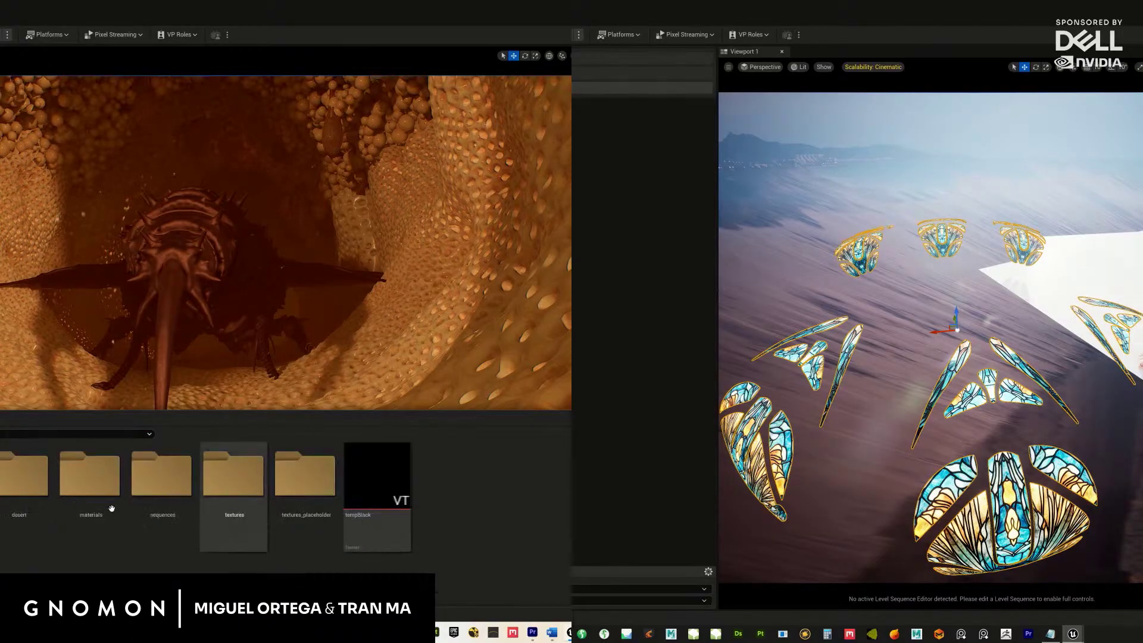
key(alt+Left)
scroll(285, 506, down, 2)
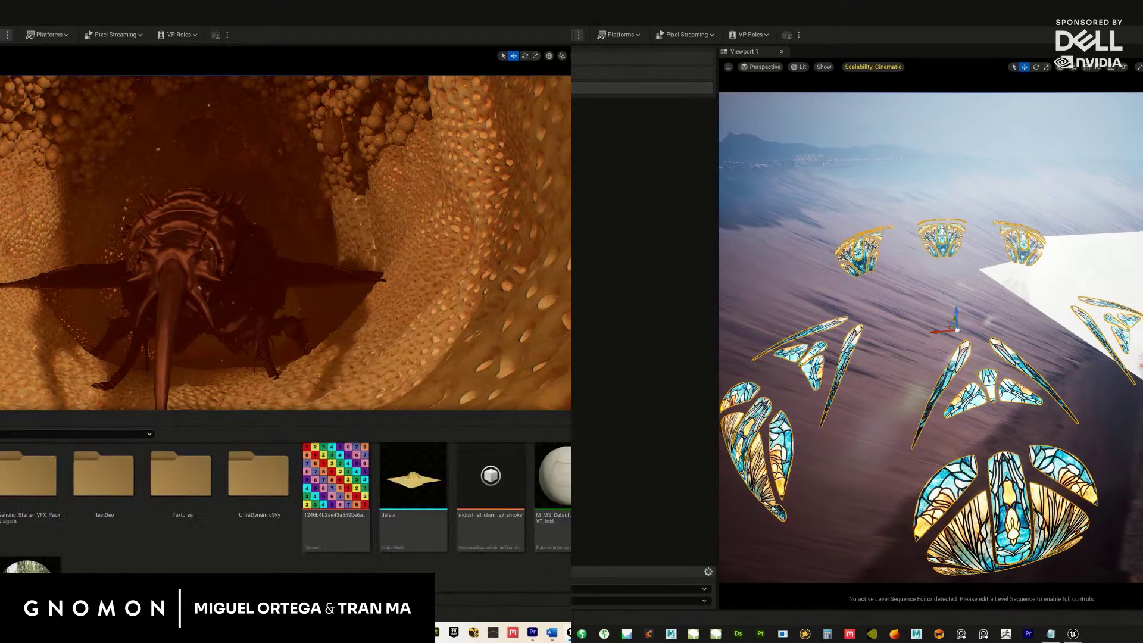
scroll(286, 506, down, 4)
scroll(286, 506, up, 2)
scroll(477, 581, up, 1)
scroll(475, 581, up, 3)
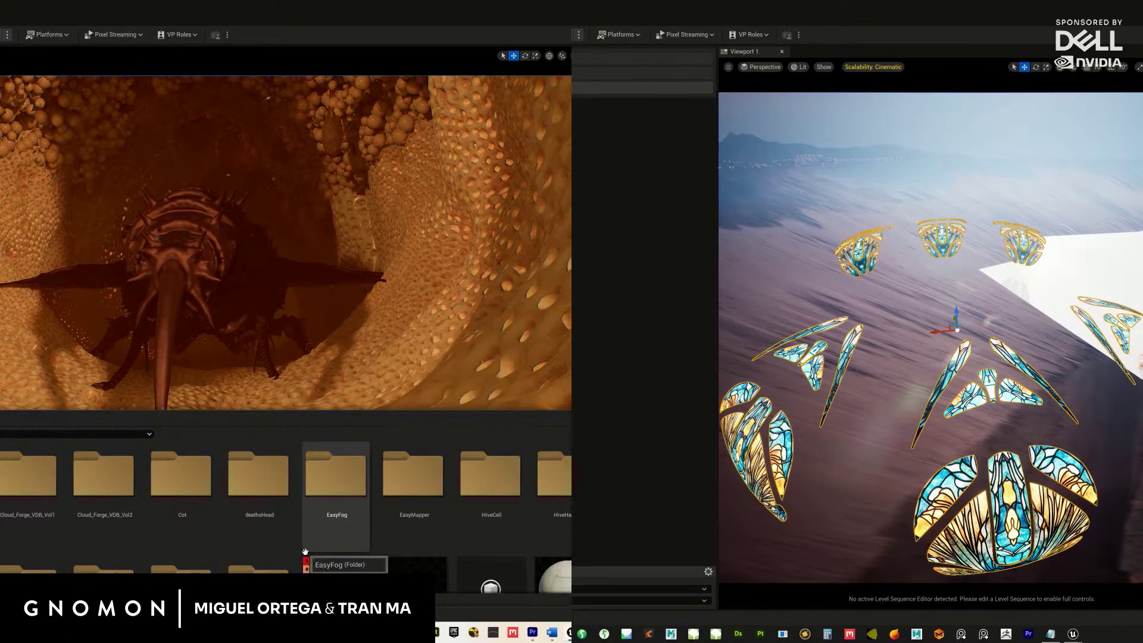
scroll(305, 552, down, 2)
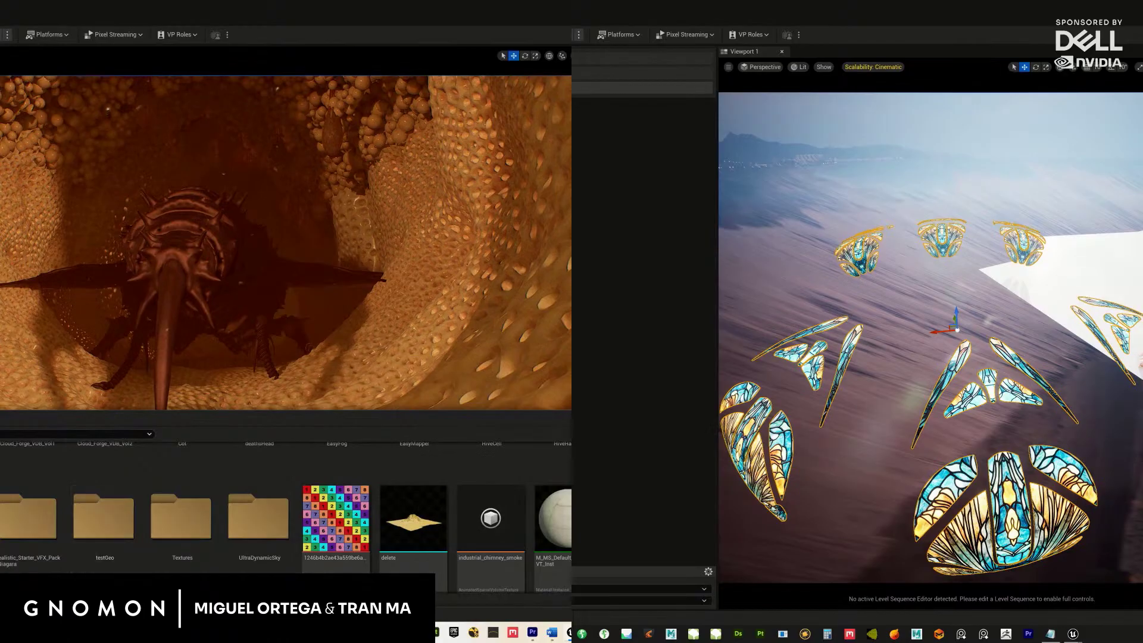
double_click(103, 519)
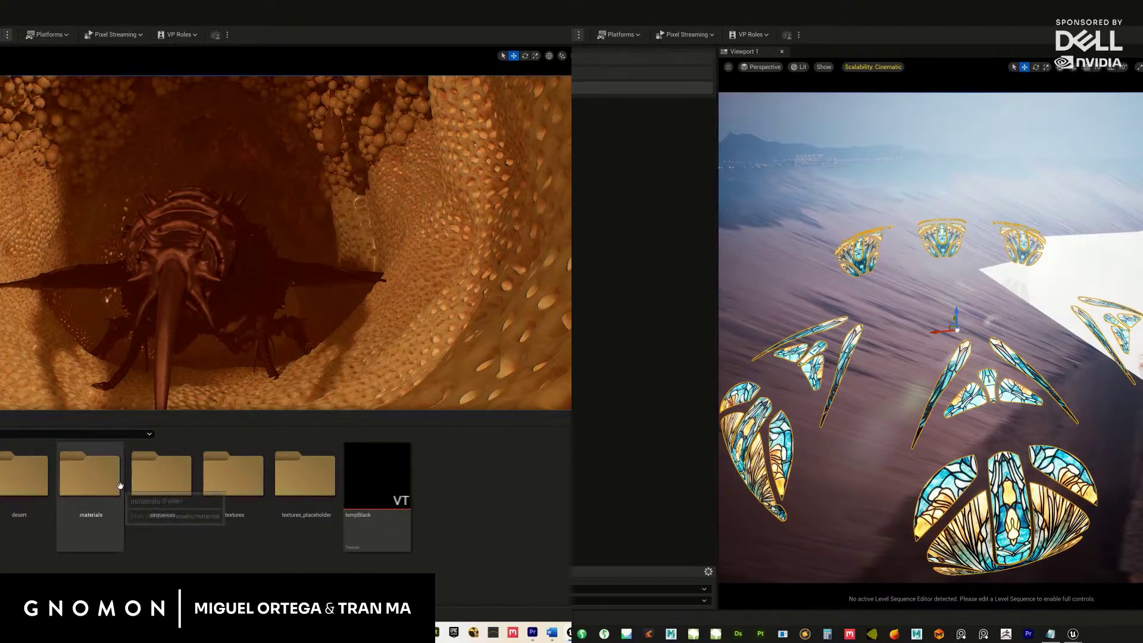
double_click(154, 476)
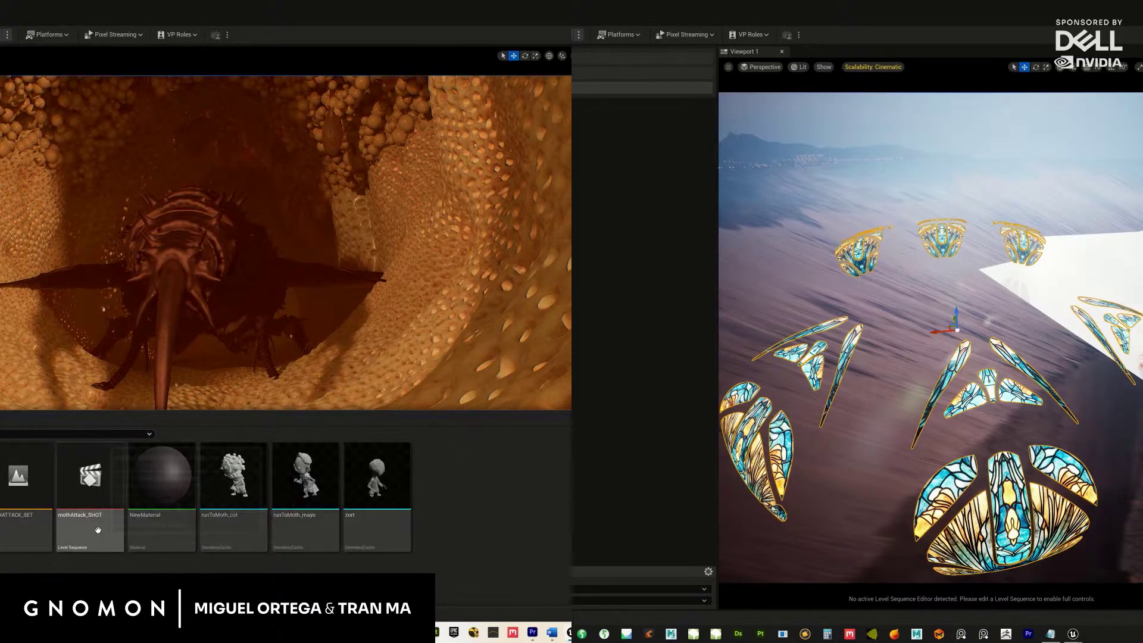
double_click(27, 487)
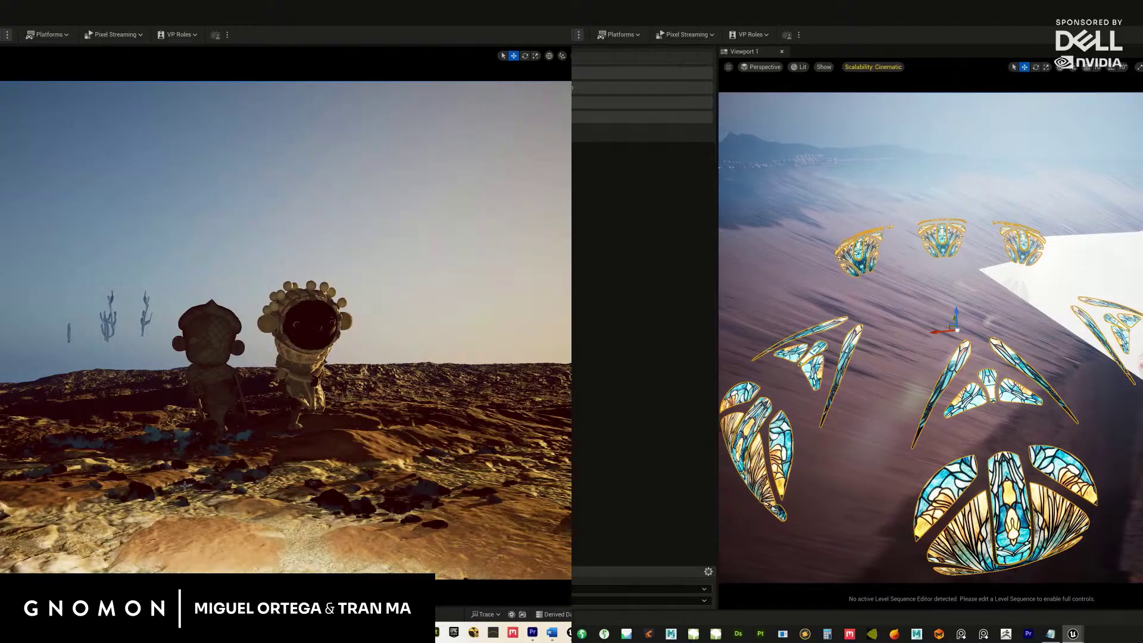
Look over the two characters in the desert set and open the mothAttack_SHOT level sequence.
alt+drag(185, 487, 262, 490)
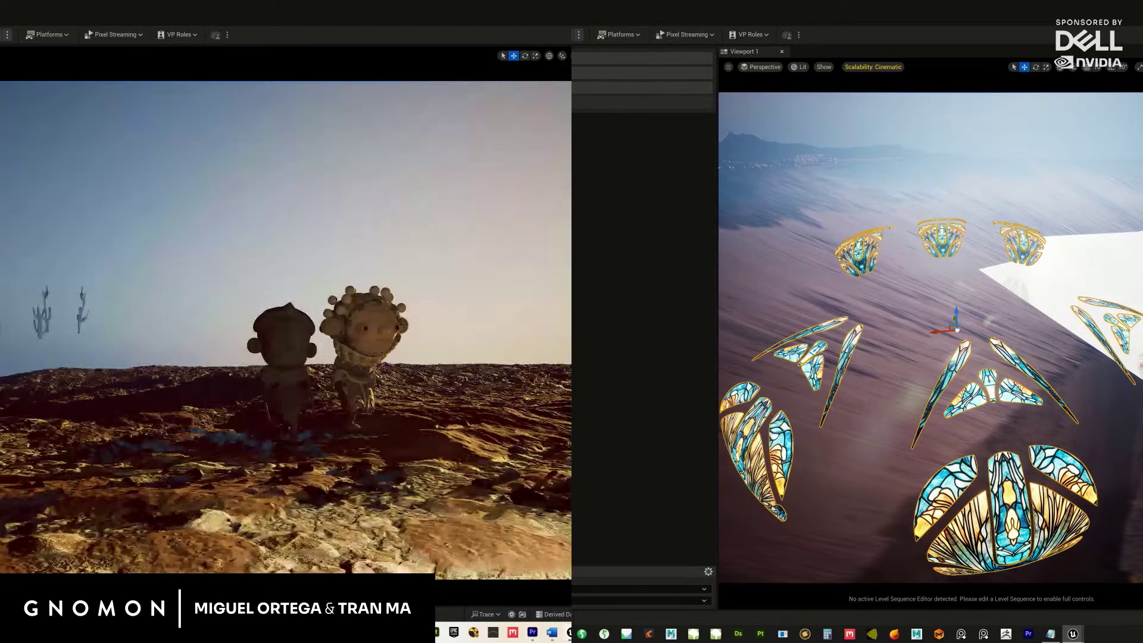
key(ctrl+space)
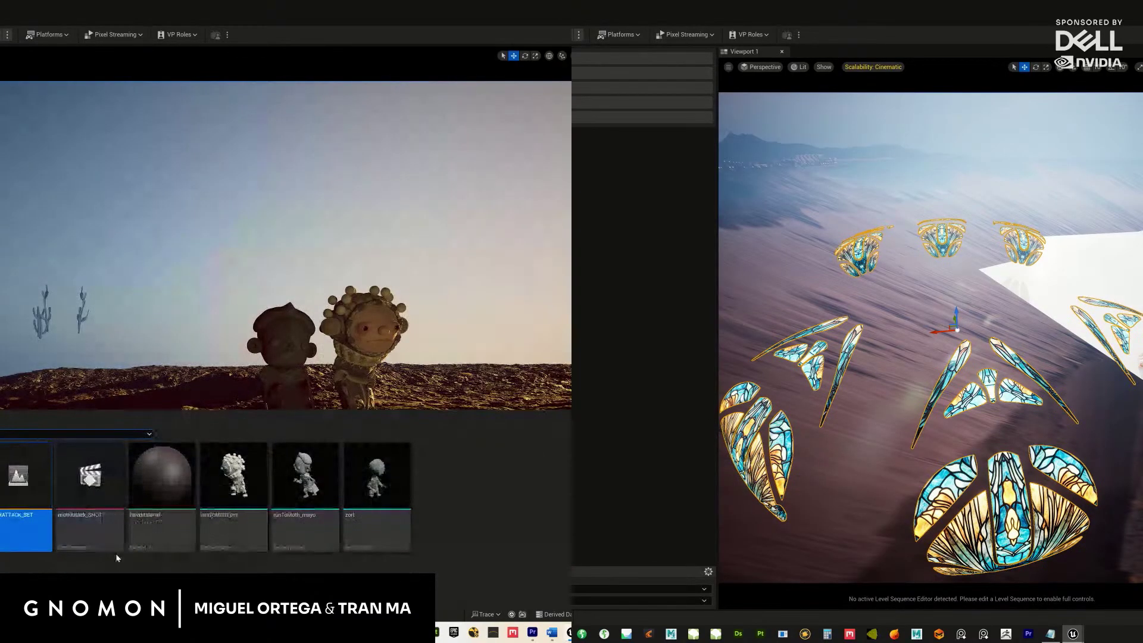
double_click(92, 467)
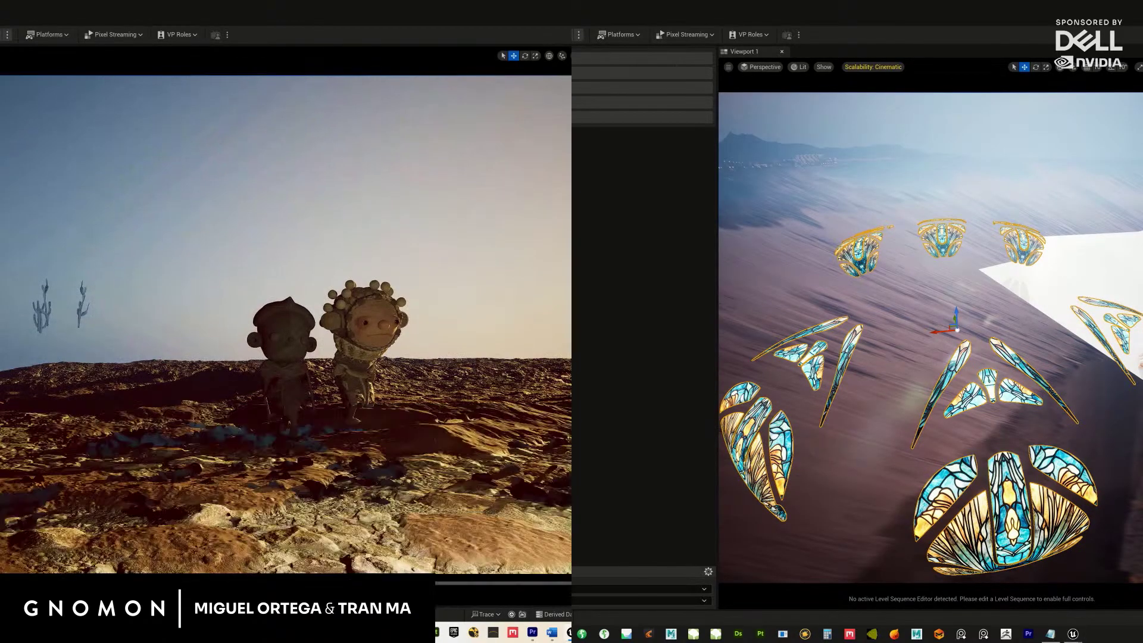
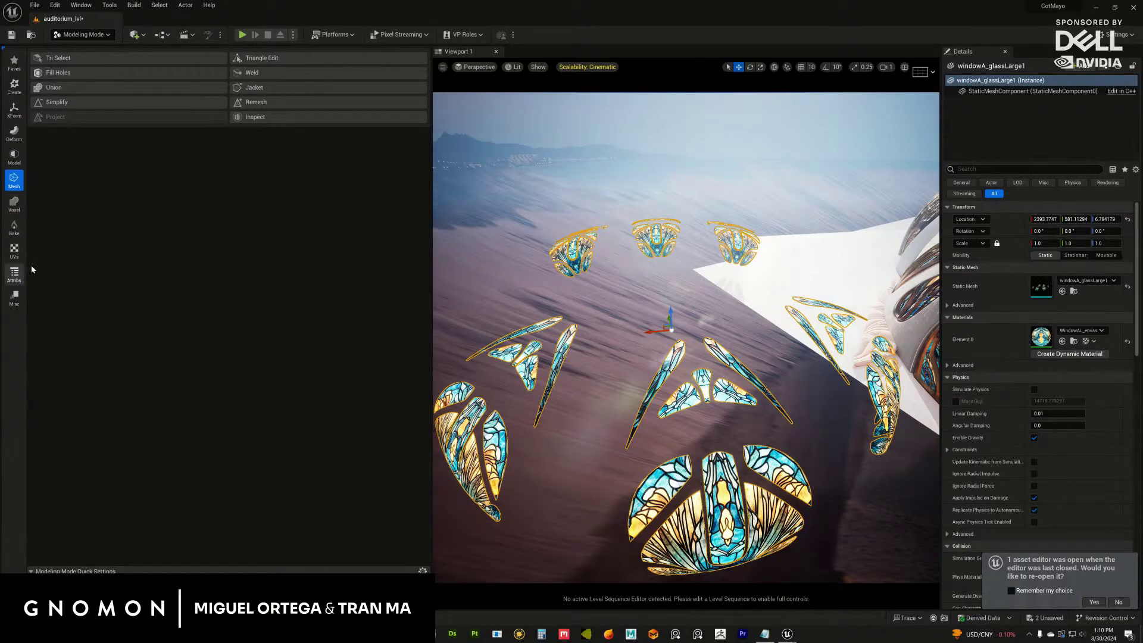
Look through the modeling tool categories, from Misc and Attributes to UVs, Bake and Voxel.
click(14, 297)
click(16, 275)
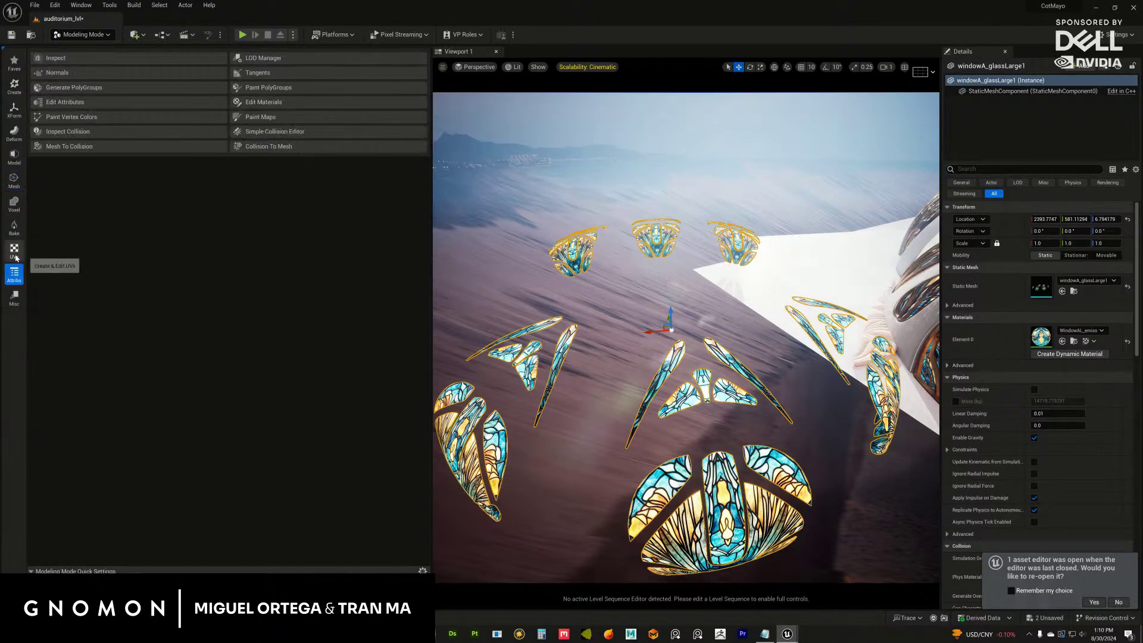
click(14, 250)
click(12, 230)
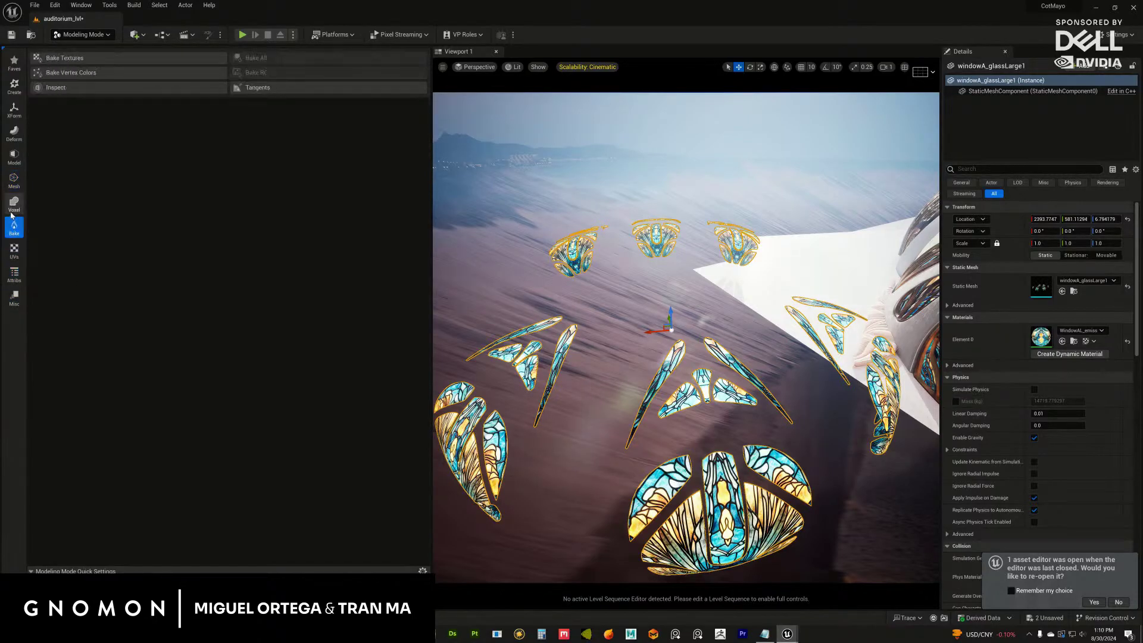
click(13, 203)
alt+drag(649, 344, 439, 159)
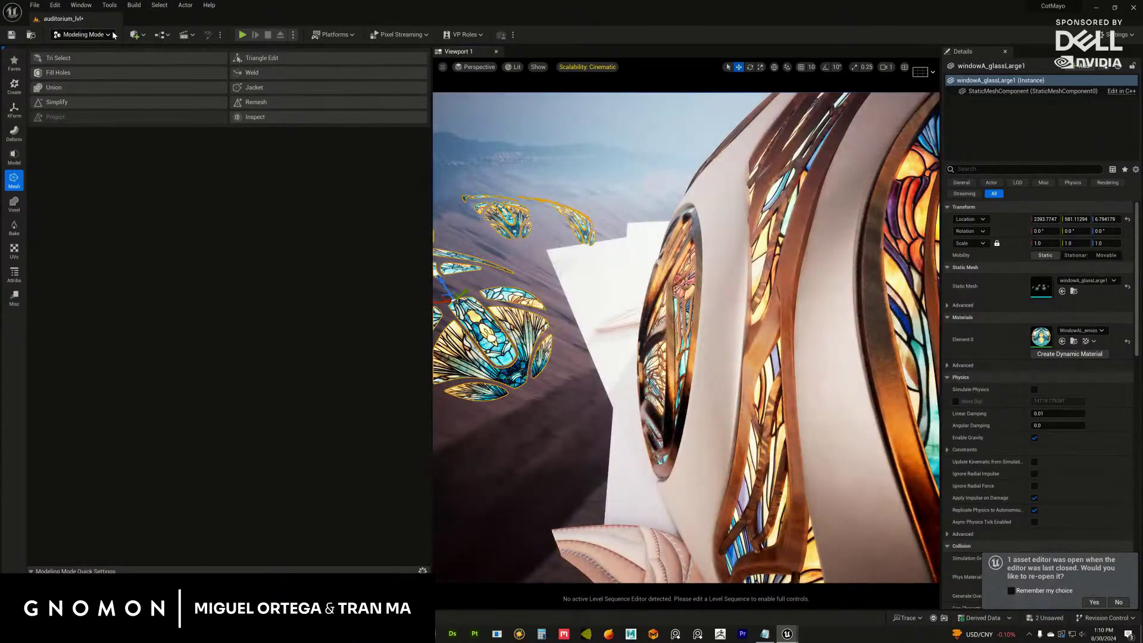
Add a basic Actor to the level and switch from Modeling Mode to Selection Mode.
click(141, 35)
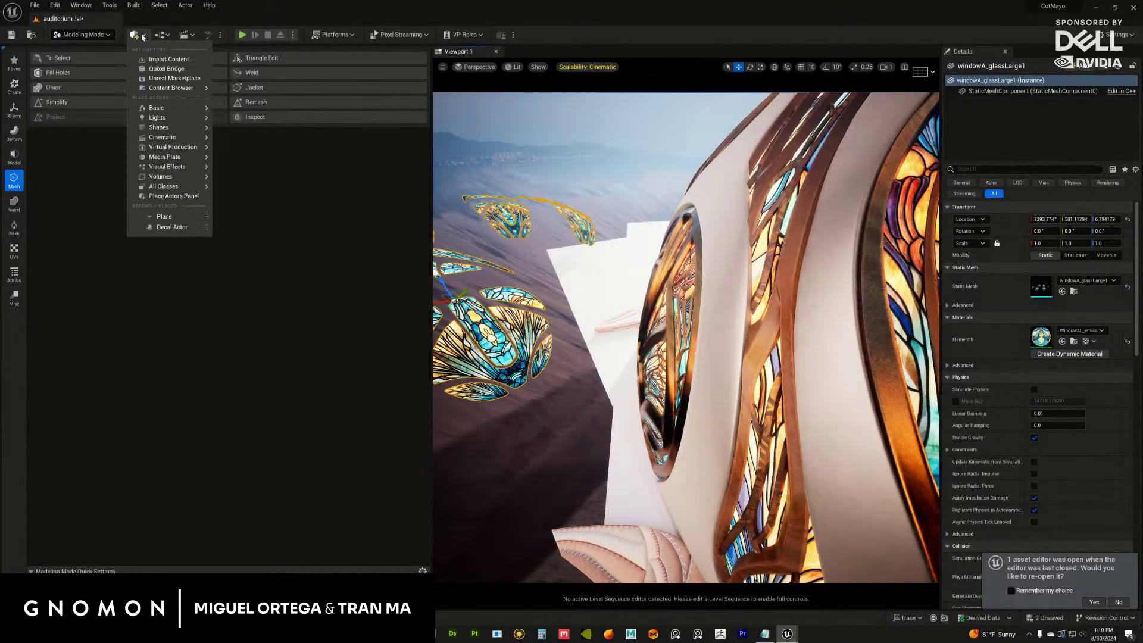
click(104, 37)
click(104, 37)
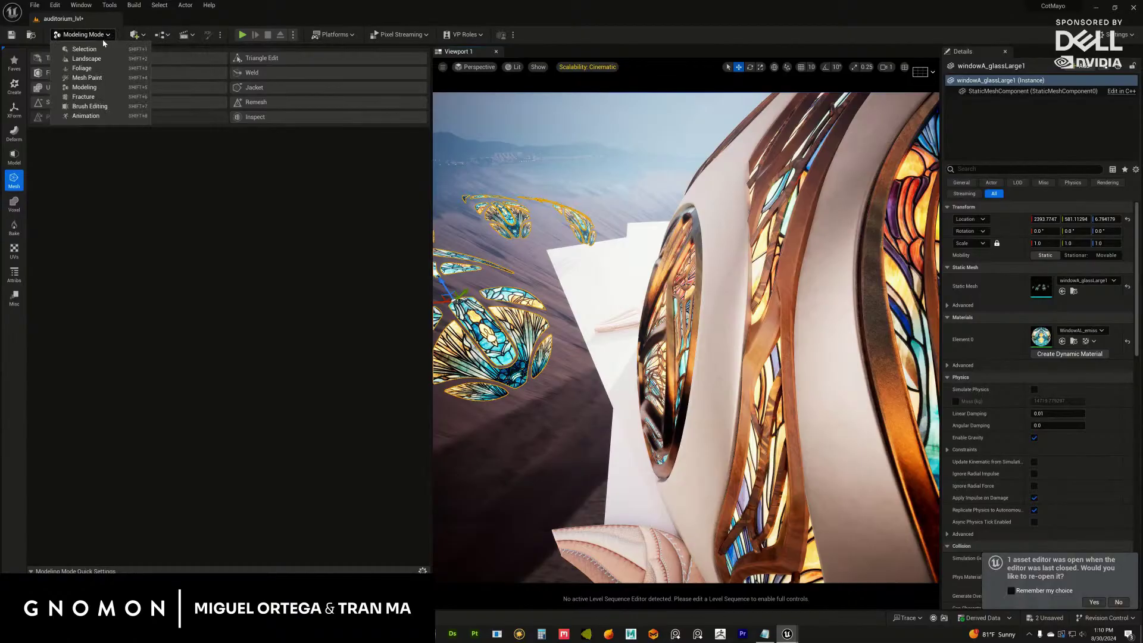
click(142, 36)
mouse_move(172, 108)
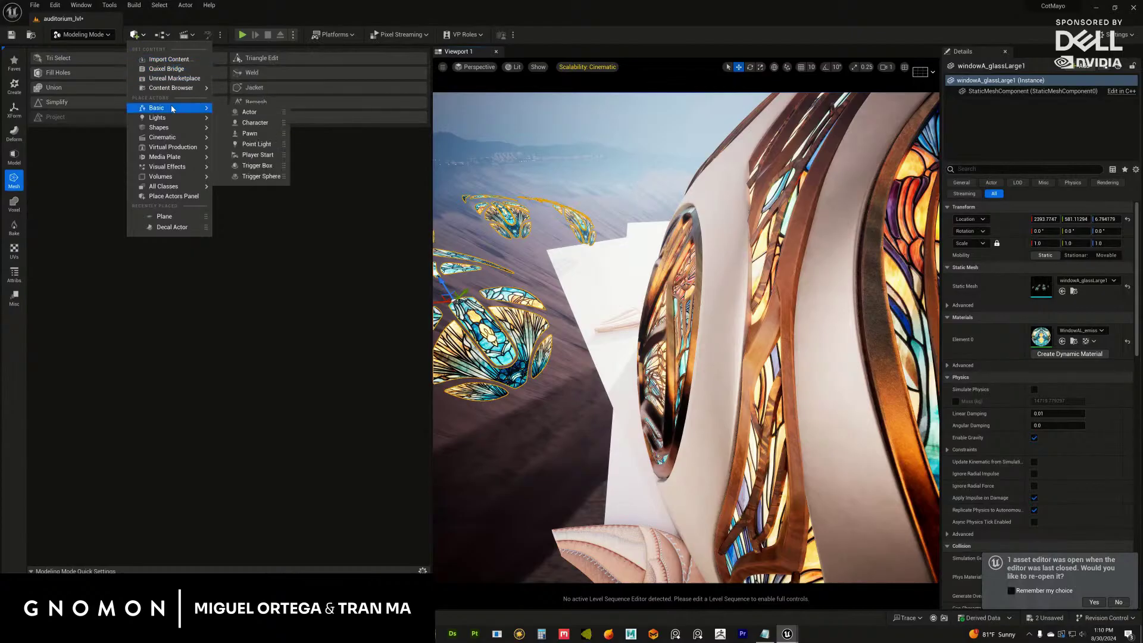
click(244, 112)
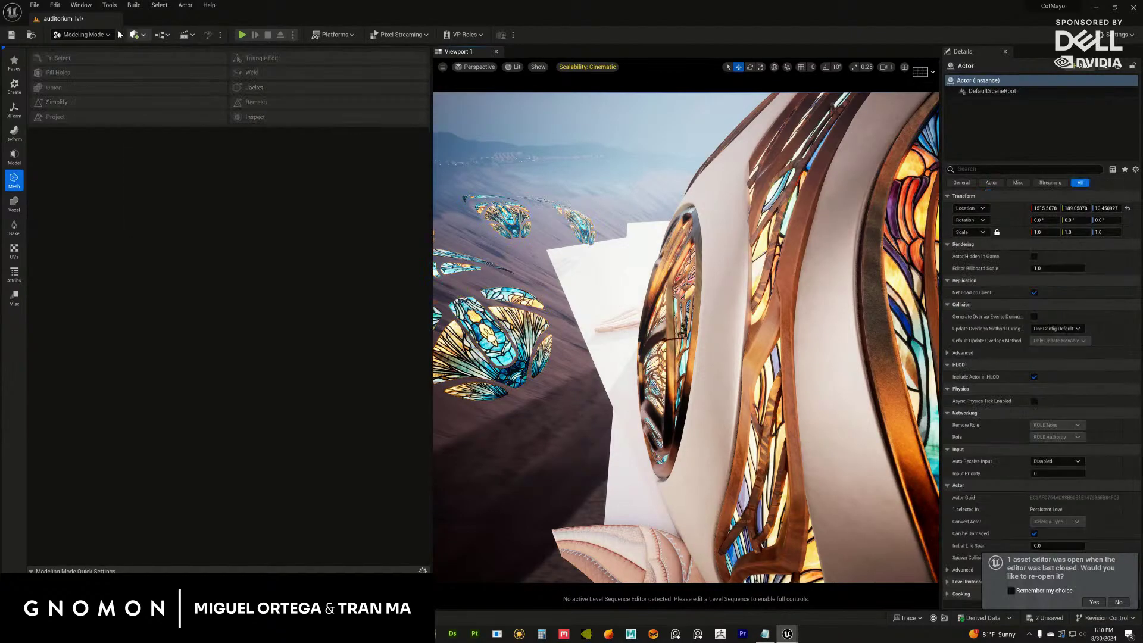
click(108, 36)
click(104, 50)
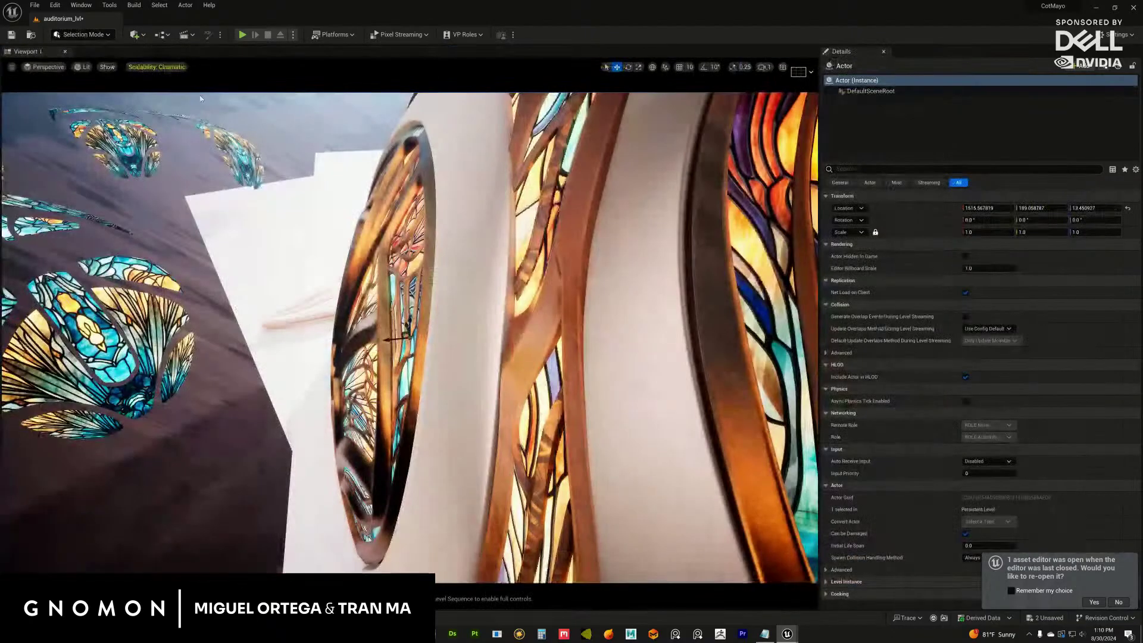
Go back inside the auditorium and look over its stained-glass windows, ceiling and the coloured light on the floor.
alt+drag(336, 331, 485, 280)
scroll(485, 280, up, 10)
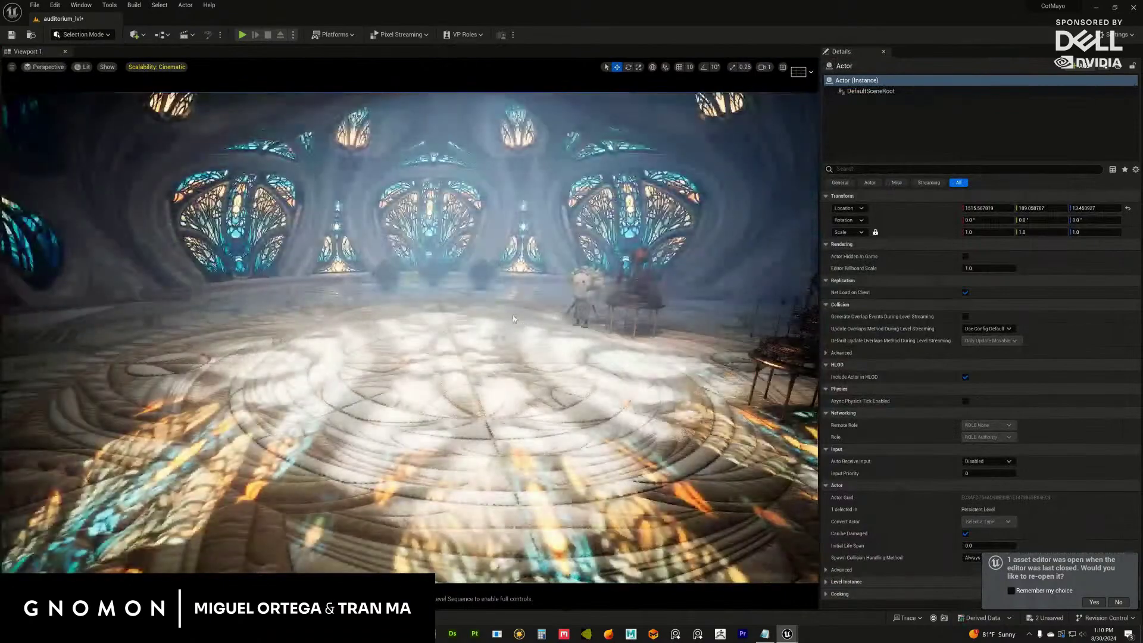
right_drag(512, 316, 487, 319)
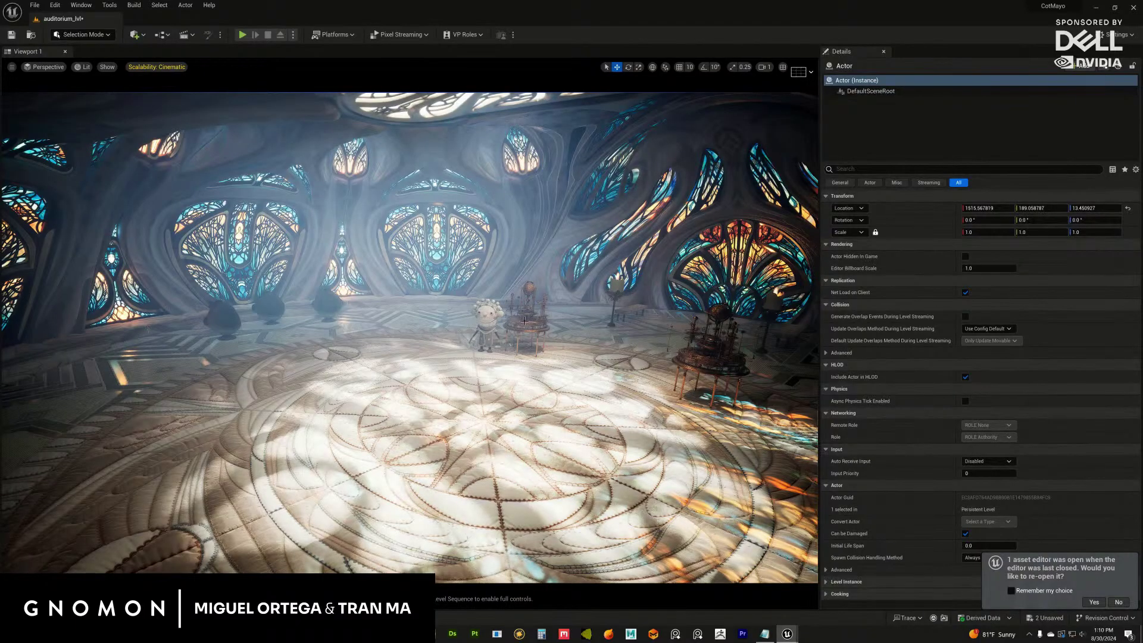
mouse_move(361, 350)
right_down()
mouse_move(335, 348)
mouse_move(371, 348)
right_up()
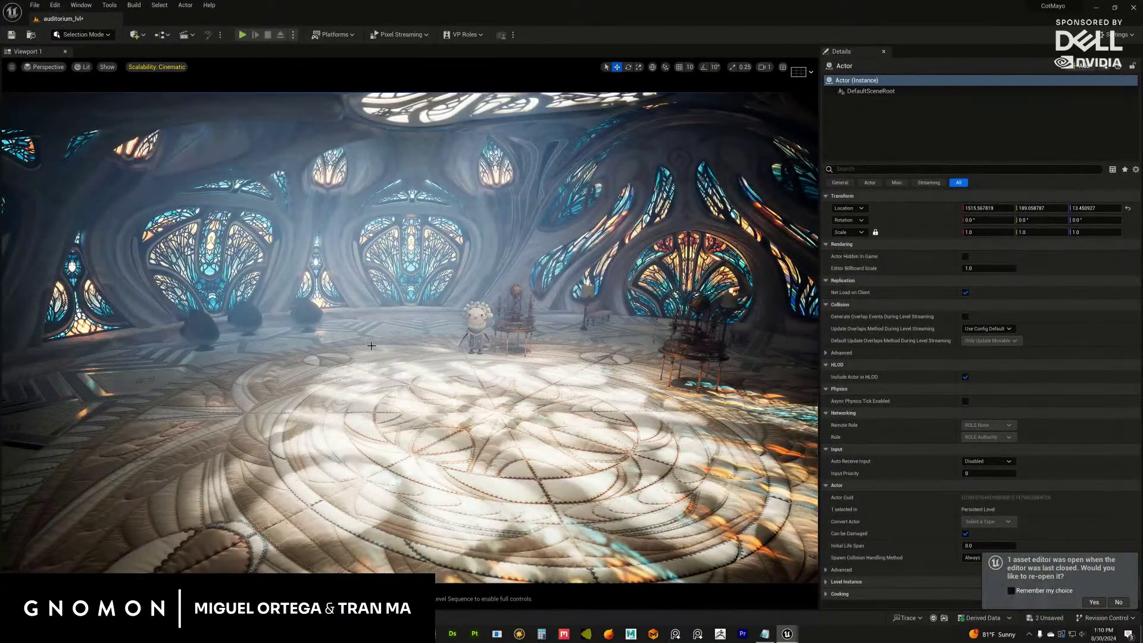
right_drag(352, 321, 651, 196)
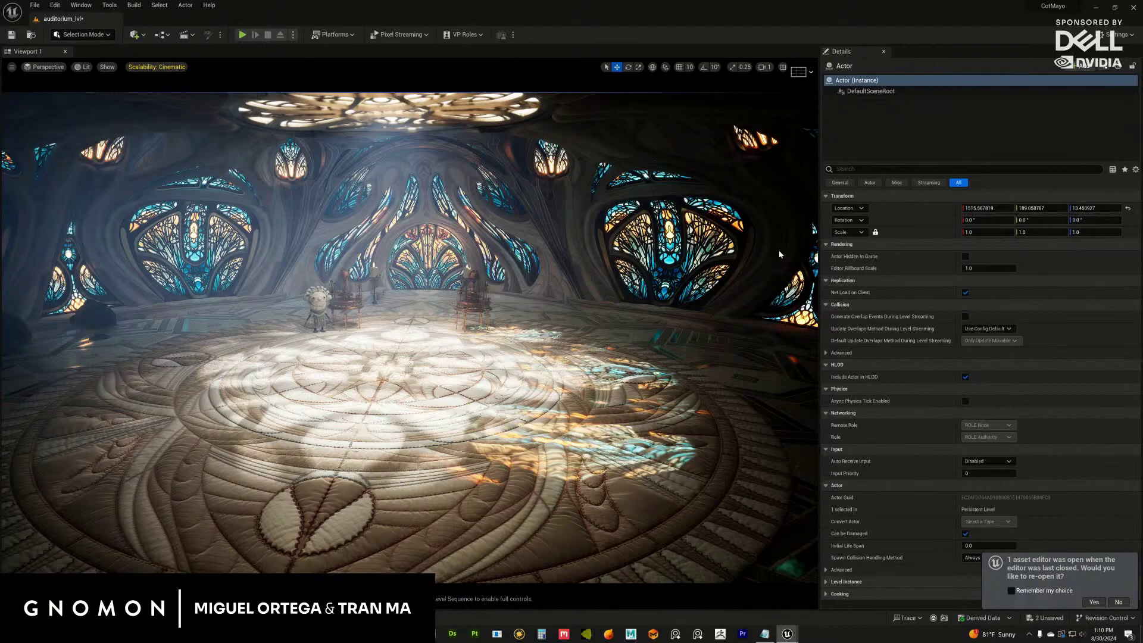
mouse_move(342, 378)
right_down()
mouse_move(362, 387)
mouse_move(342, 375)
right_up()
Examine the round quilted rug and a classroom chair by selecting each and viewing them from several angles.
click(367, 389)
key(f)
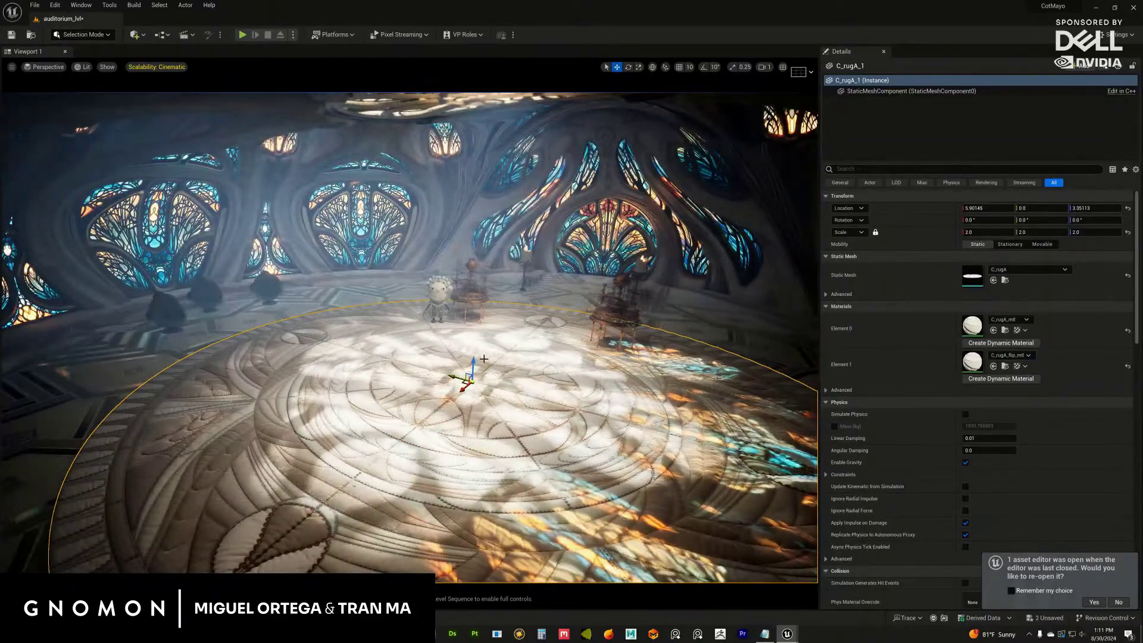
right_drag(426, 427, 437, 333)
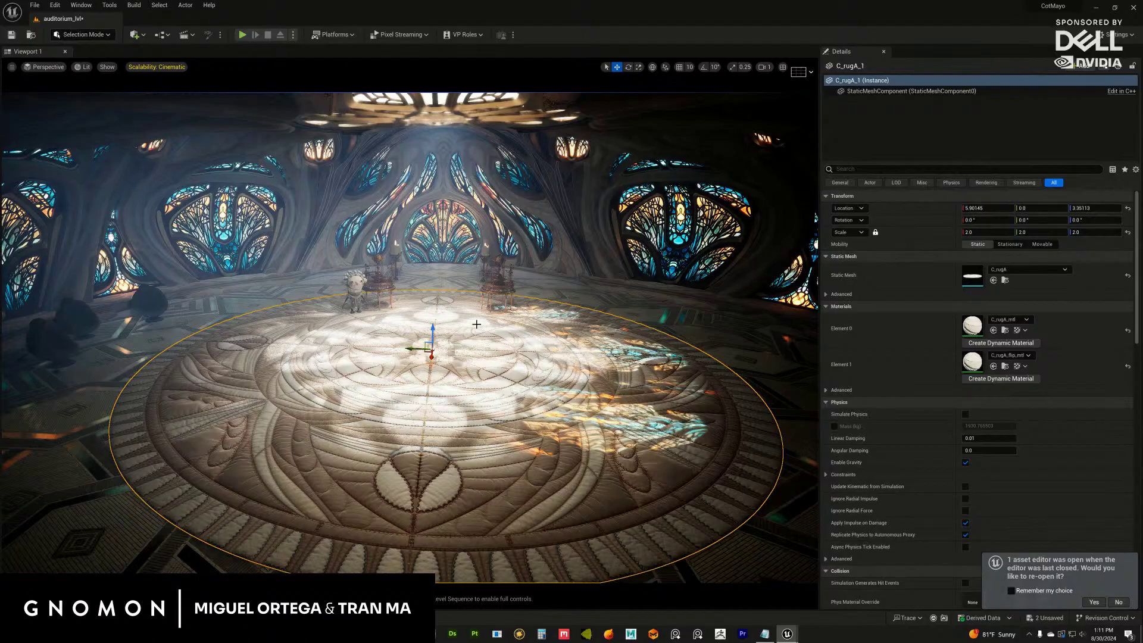
alt+drag(469, 327, 315, 196)
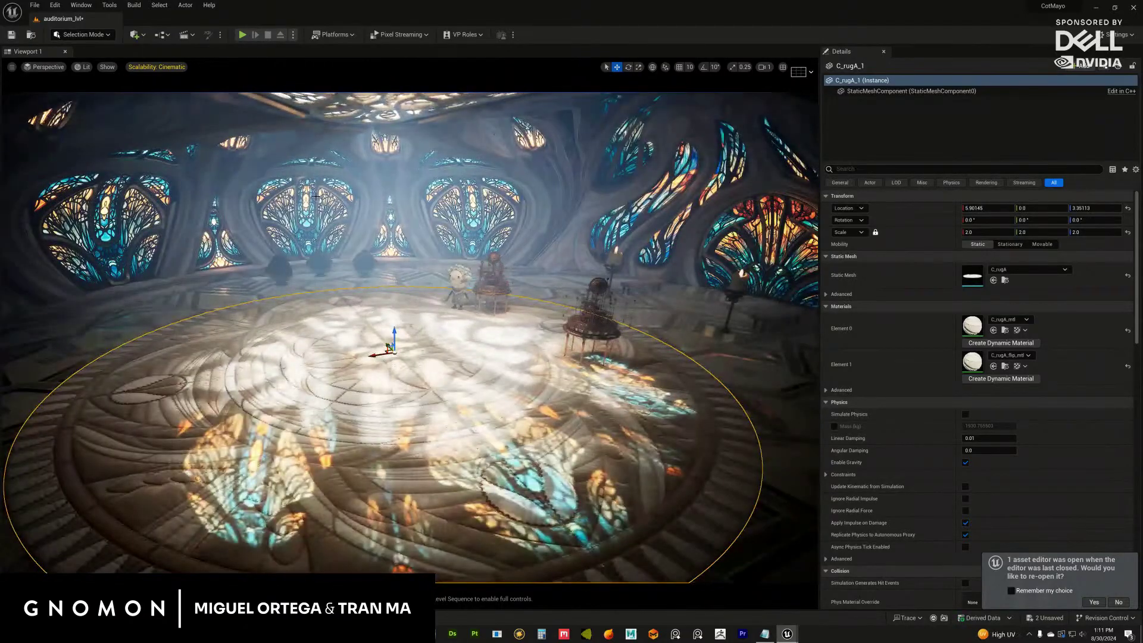
click(322, 264)
alt+drag(321, 263, 236, 287)
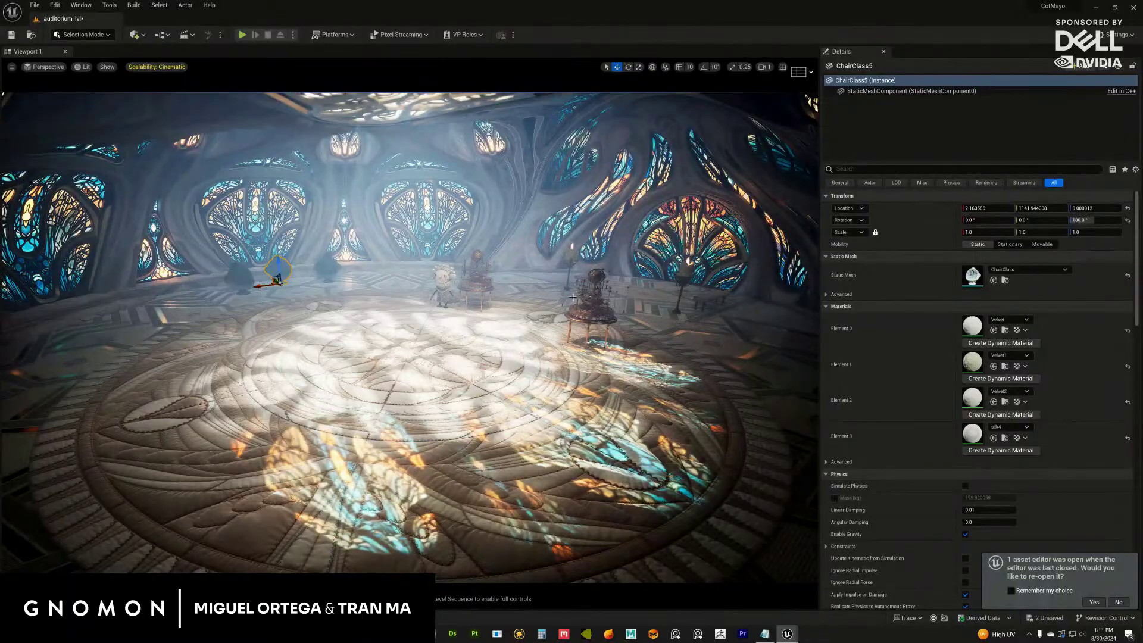
alt+drag(467, 360, 485, 362)
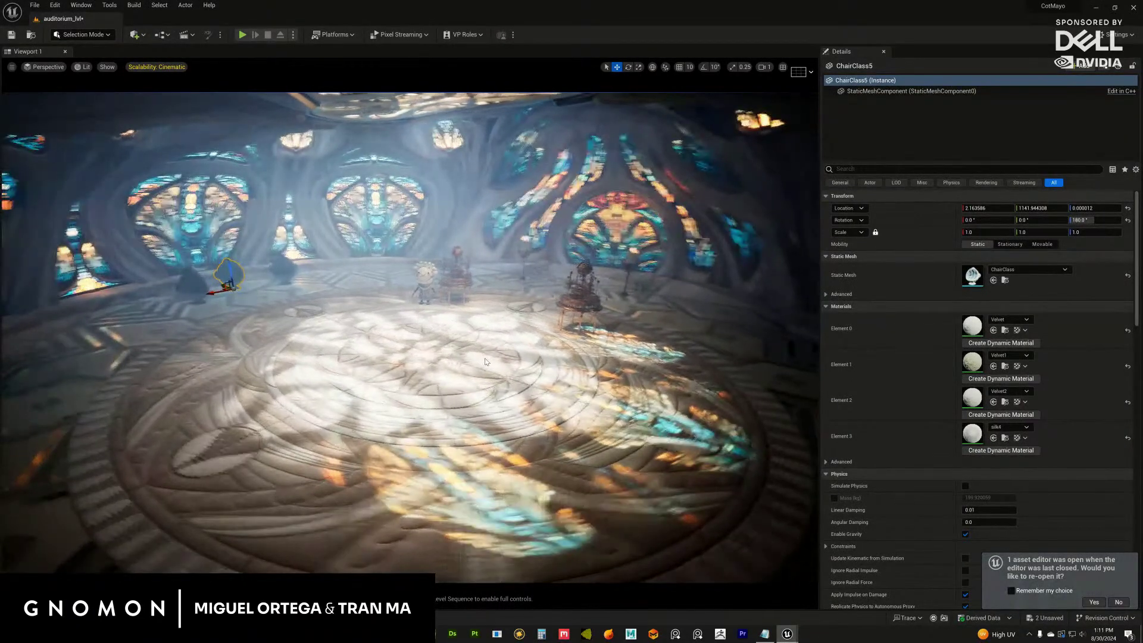
right_drag(486, 361, 536, 251)
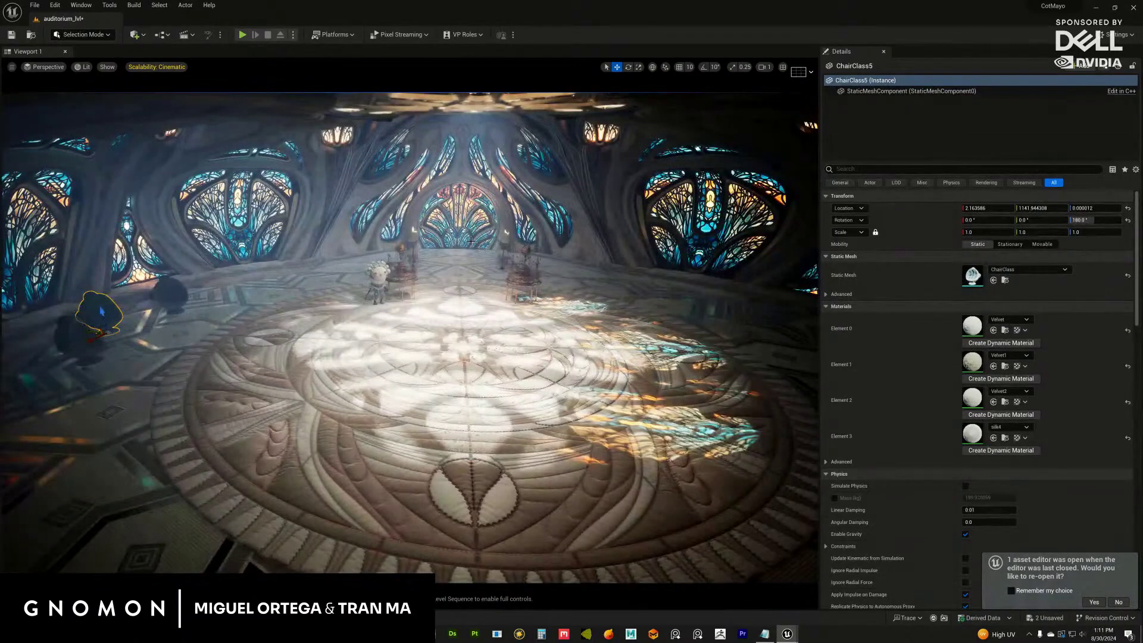
Move the two small orreries back along X, off the rug toward the fan-shaped window, with the first at about -849.
right_drag(456, 313, 545, 304)
click(544, 303)
alt+drag(490, 327, 485, 368)
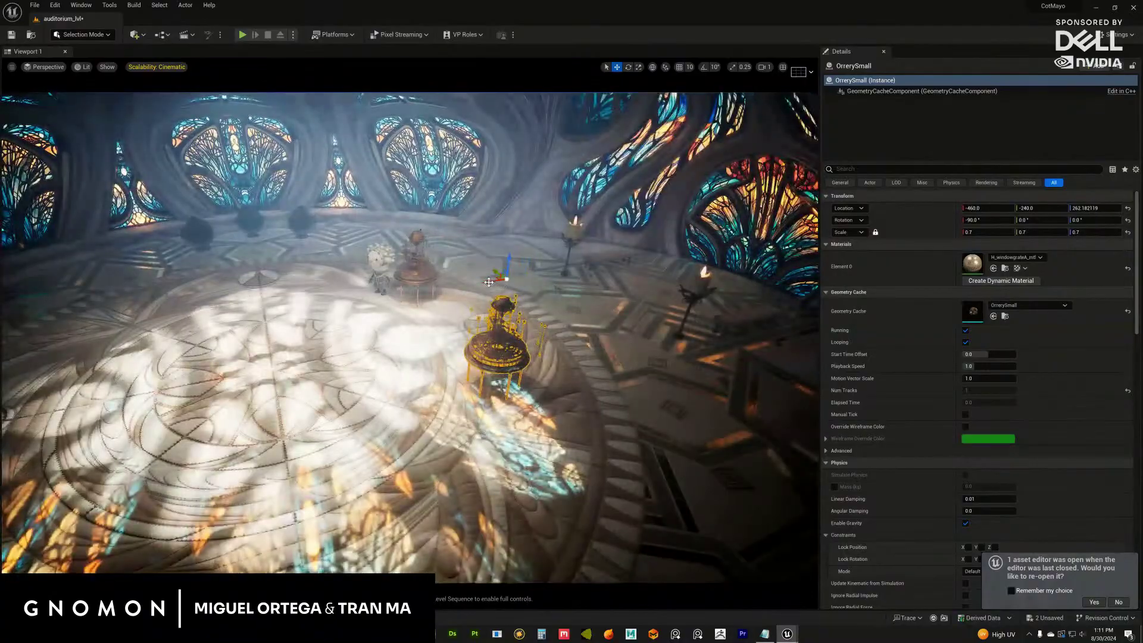
drag(505, 280, 651, 267)
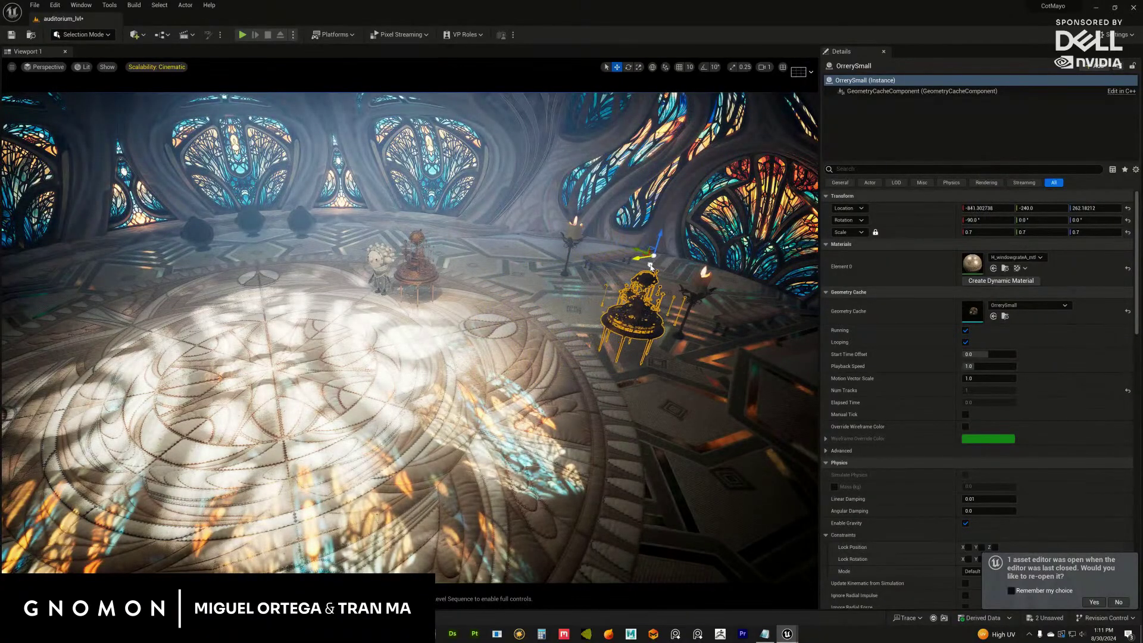
click(415, 277)
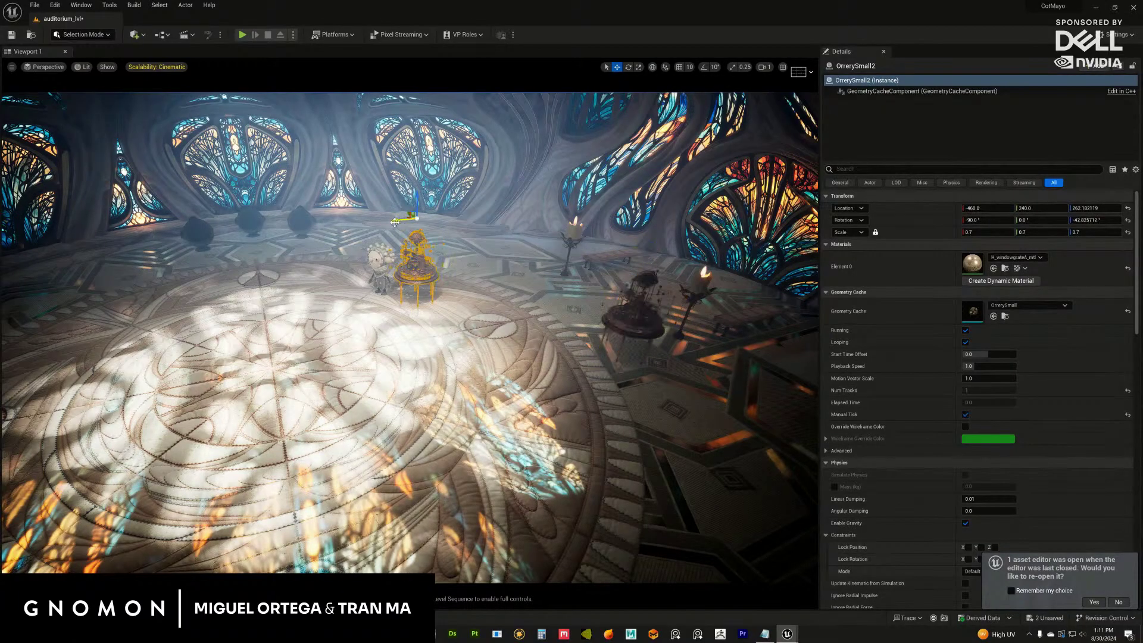
drag(394, 222, 527, 206)
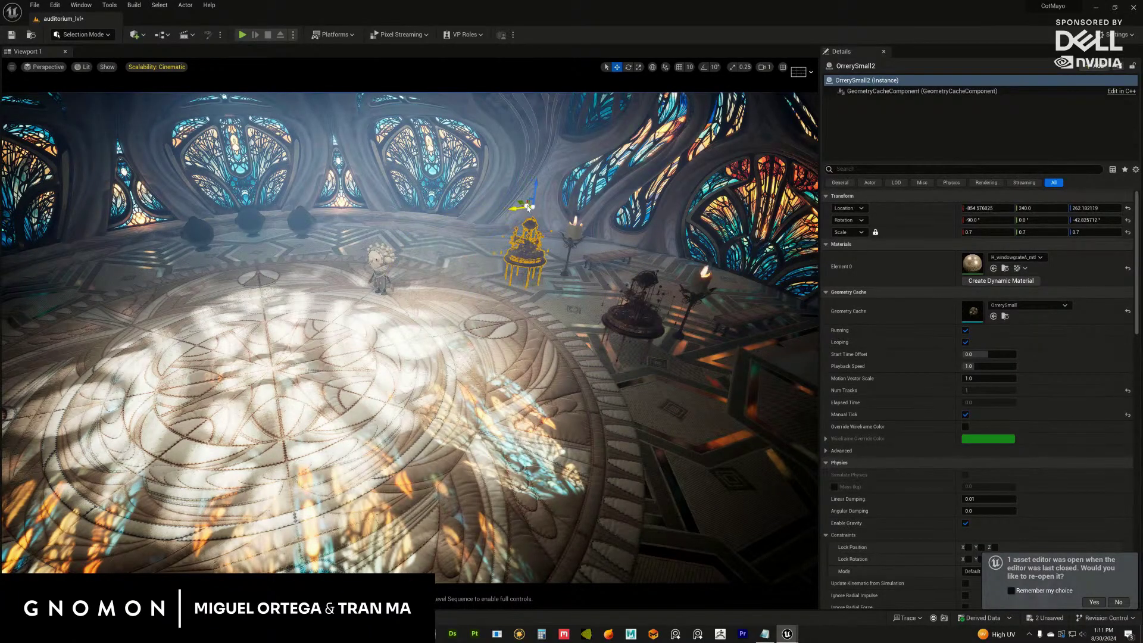
click(605, 321)
mouse_move(635, 261)
right_down()
mouse_move(655, 262)
mouse_move(636, 264)
right_up()
drag(654, 261, 657, 258)
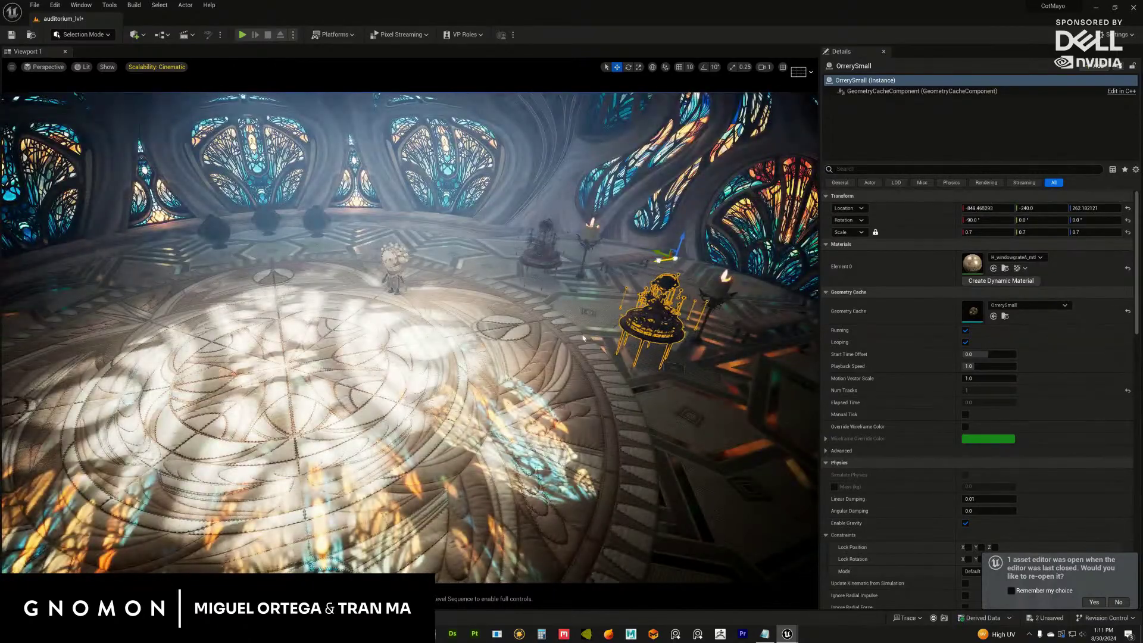
Duplicate the bench near the orreries and bring the copy forward along X to about -252.
alt+drag(469, 380, 547, 381)
click(469, 447)
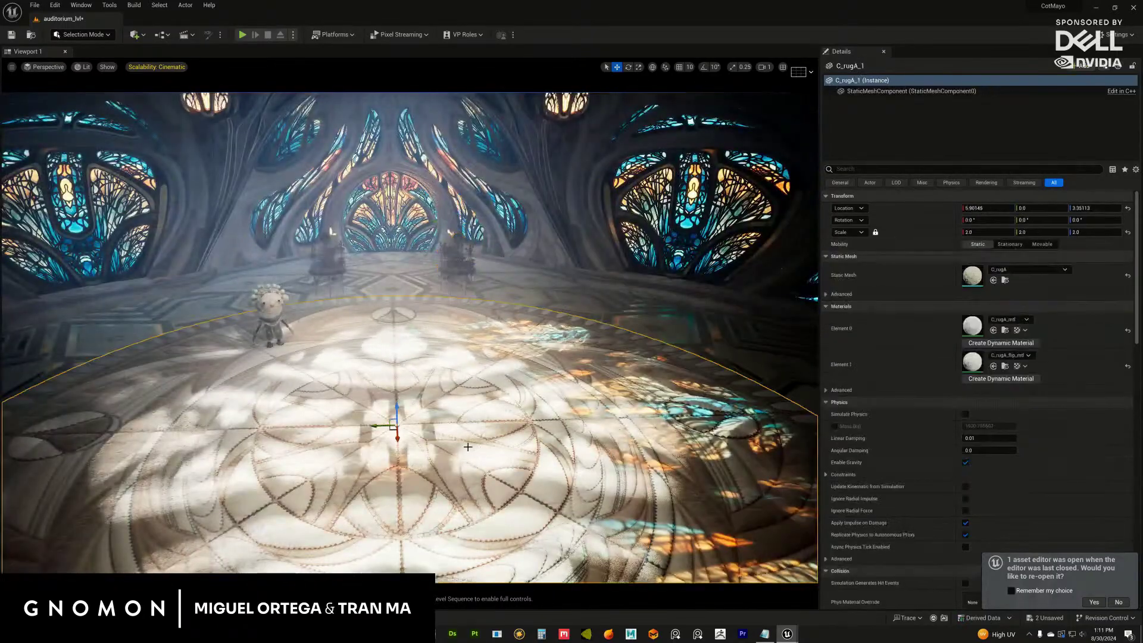
alt+right_drag(467, 446, 404, 444)
alt+drag(512, 333, 436, 301)
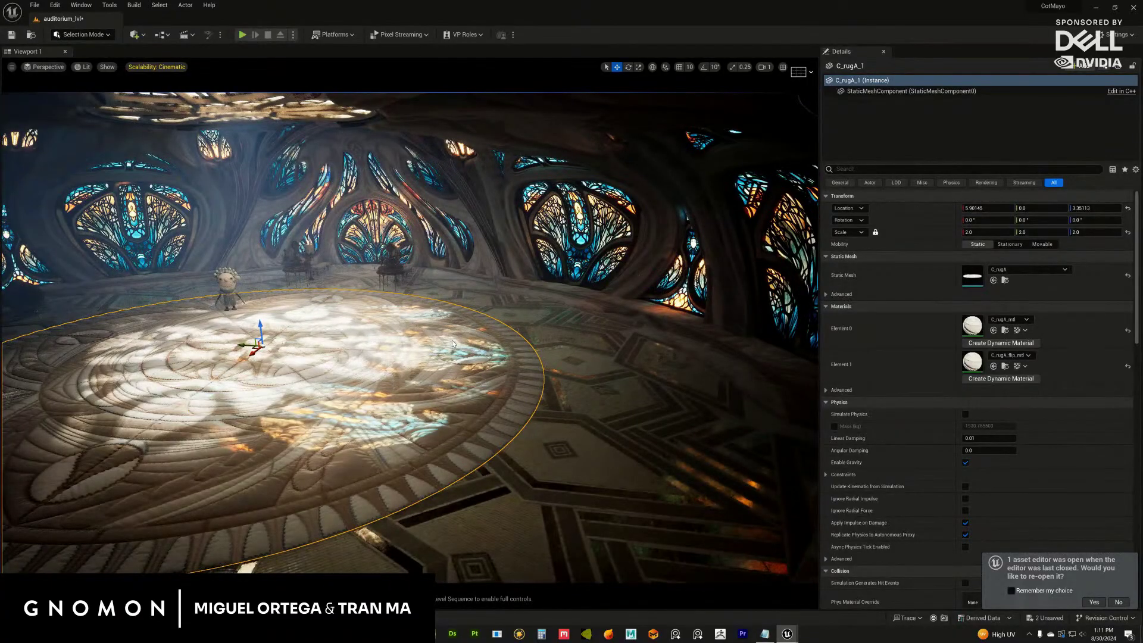
alt+drag(452, 340, 423, 287)
click(412, 273)
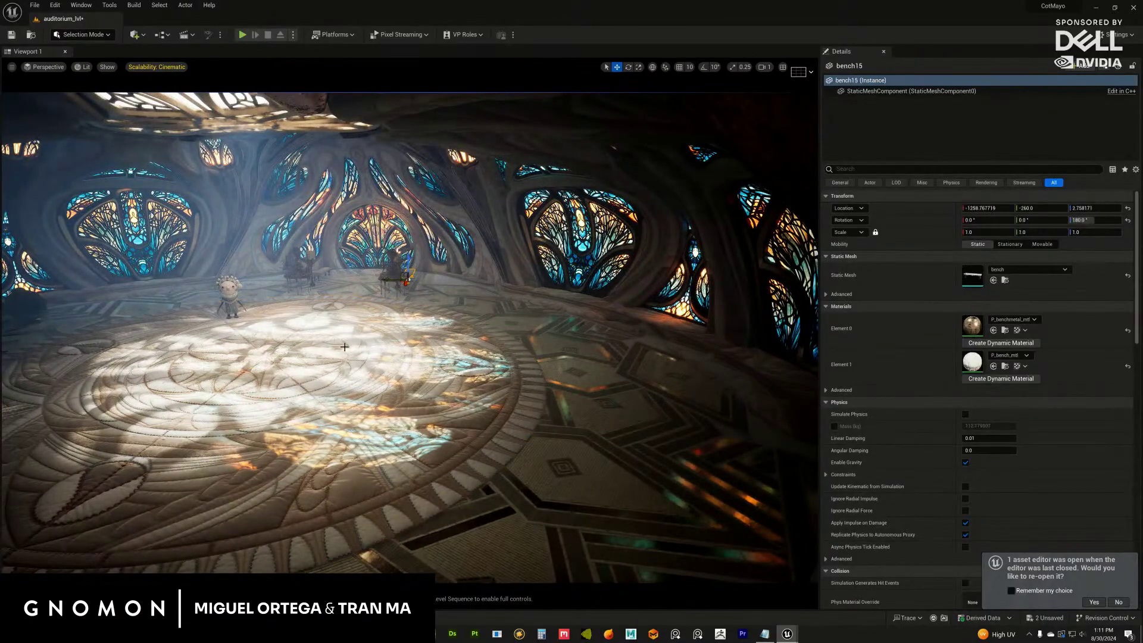
alt+drag(344, 346, 327, 295)
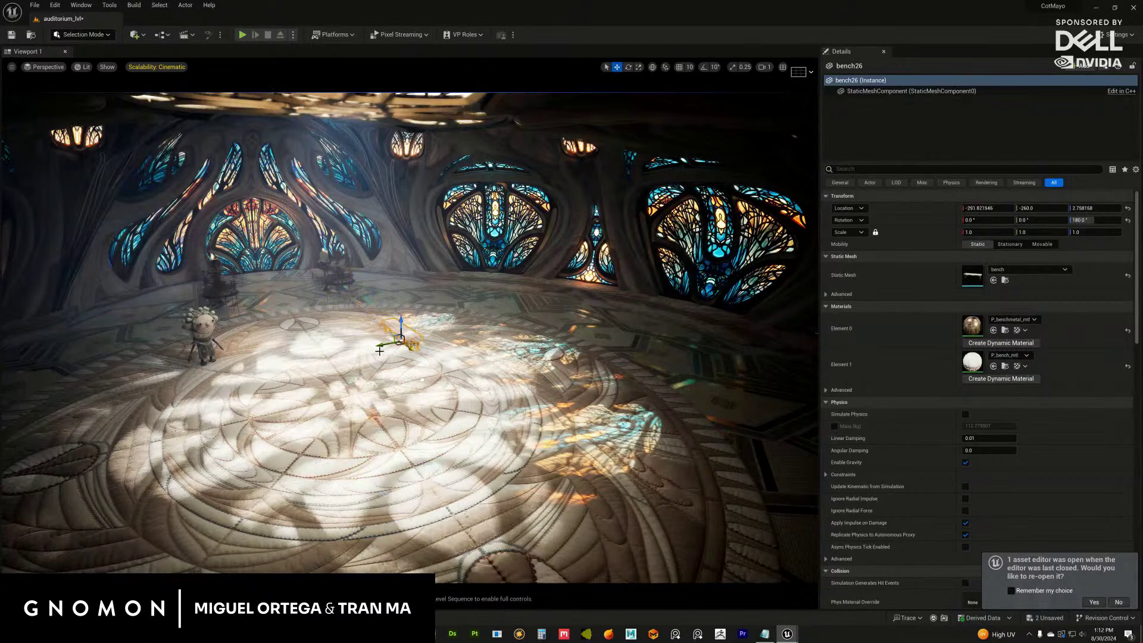
Place the copied bench beyond the rug's edge, centred in front of the window, at about X 5 and Y -842.
drag(376, 346, 498, 322)
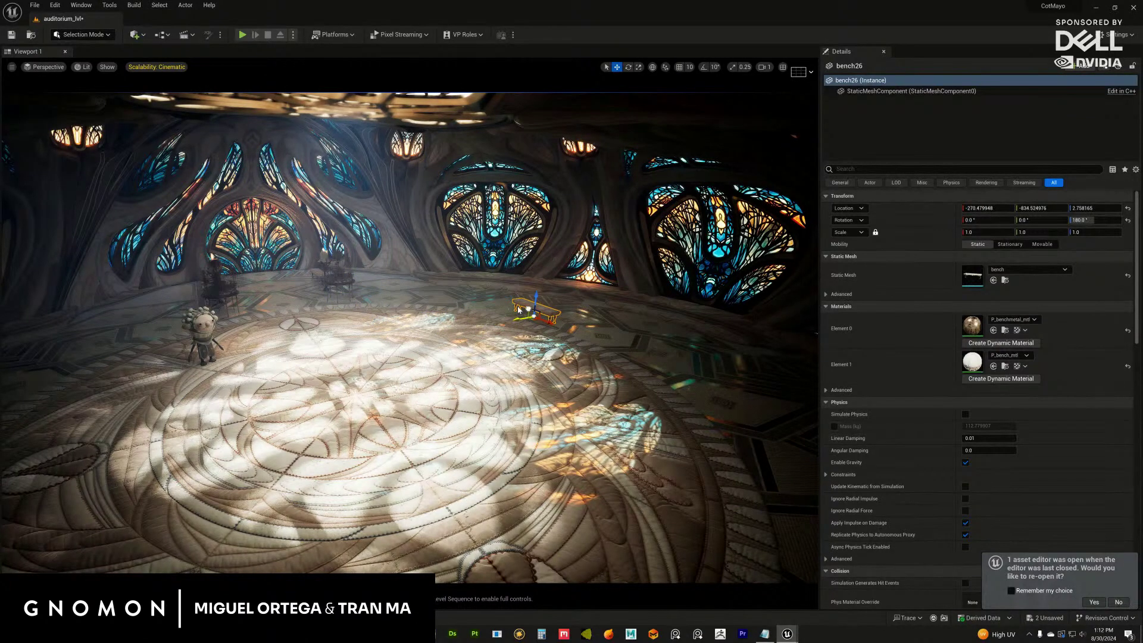
drag(518, 309, 521, 308)
key(f)
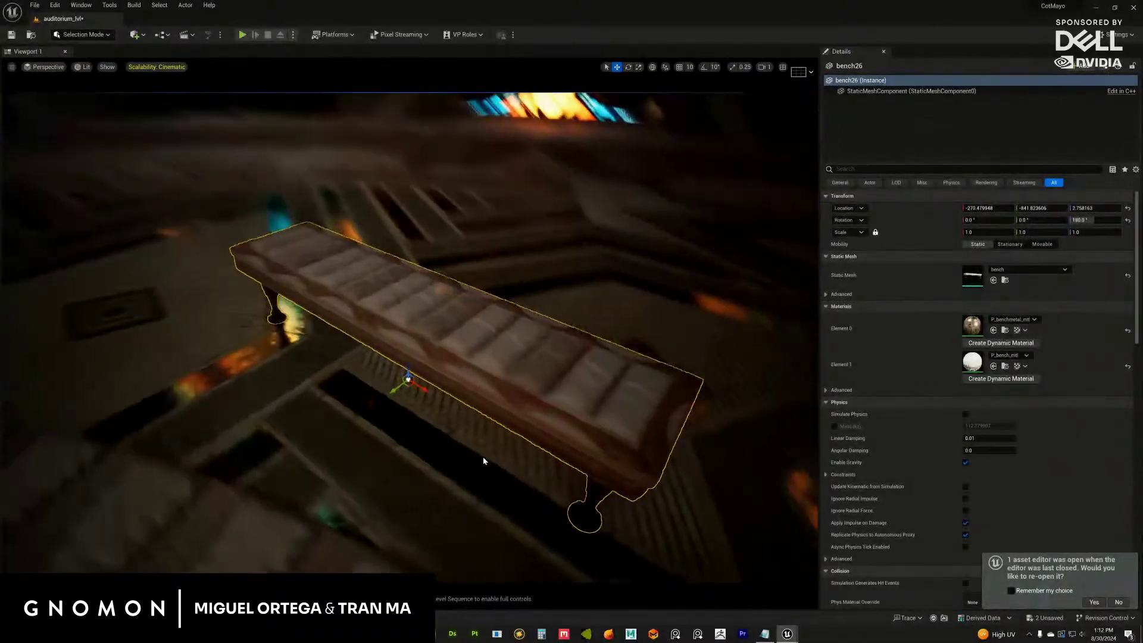
alt+right_drag(484, 457, 390, 394)
alt+drag(390, 395, 583, 368)
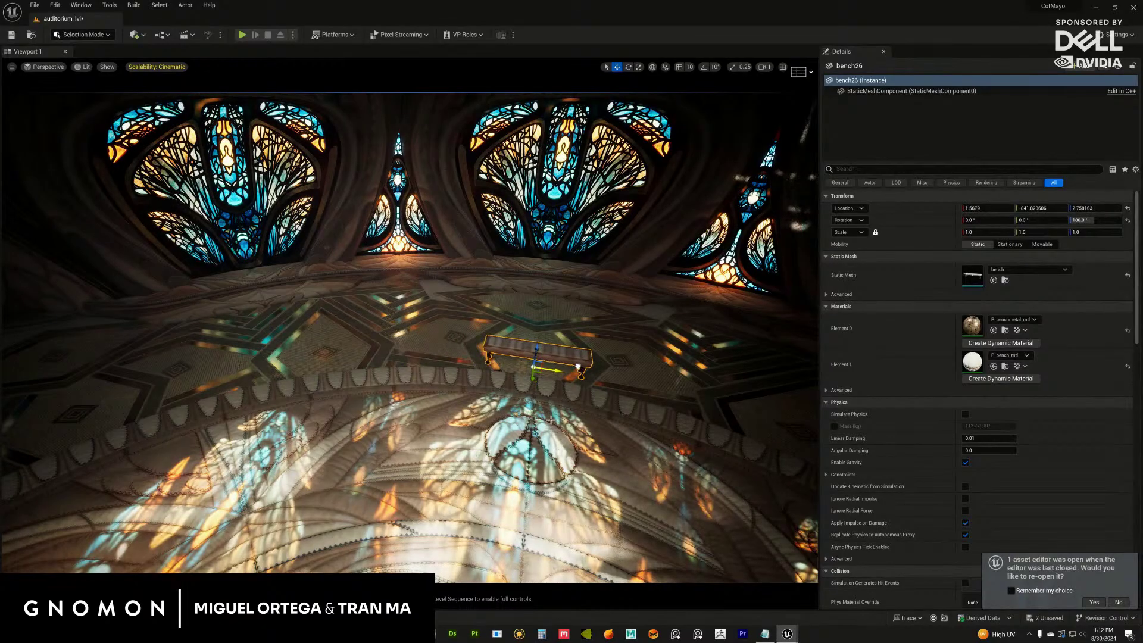
alt+middle_drag(514, 443, 426, 393)
alt+drag(426, 393, 456, 369)
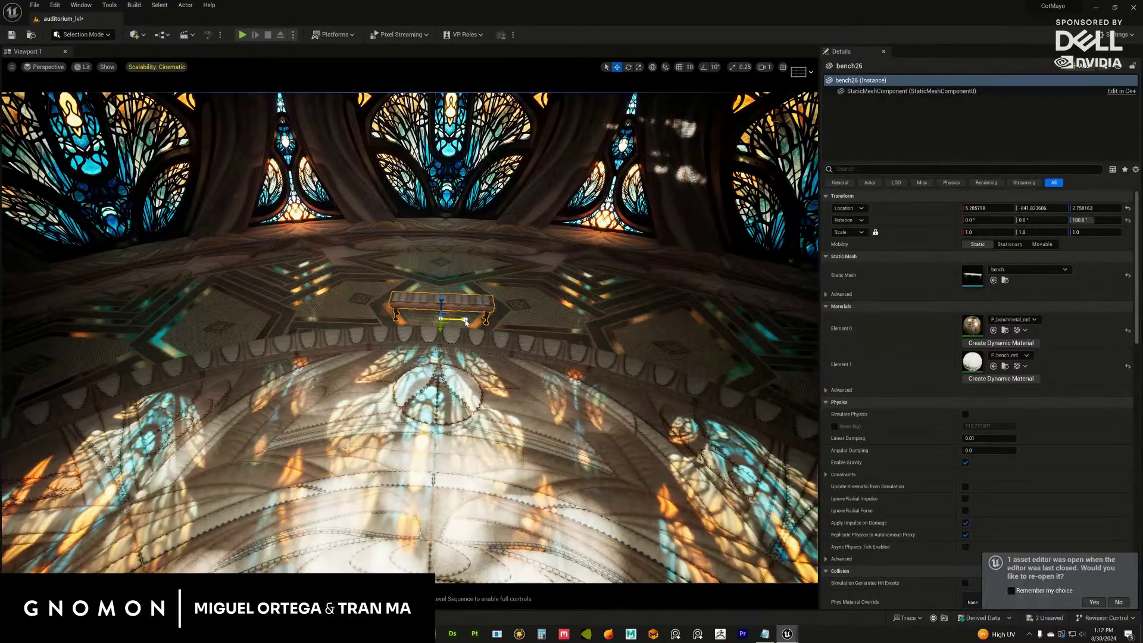
Duplicate the bench along Y so a second, parallel bench stands behind it, farther from the rug.
alt+drag(470, 400, 437, 402)
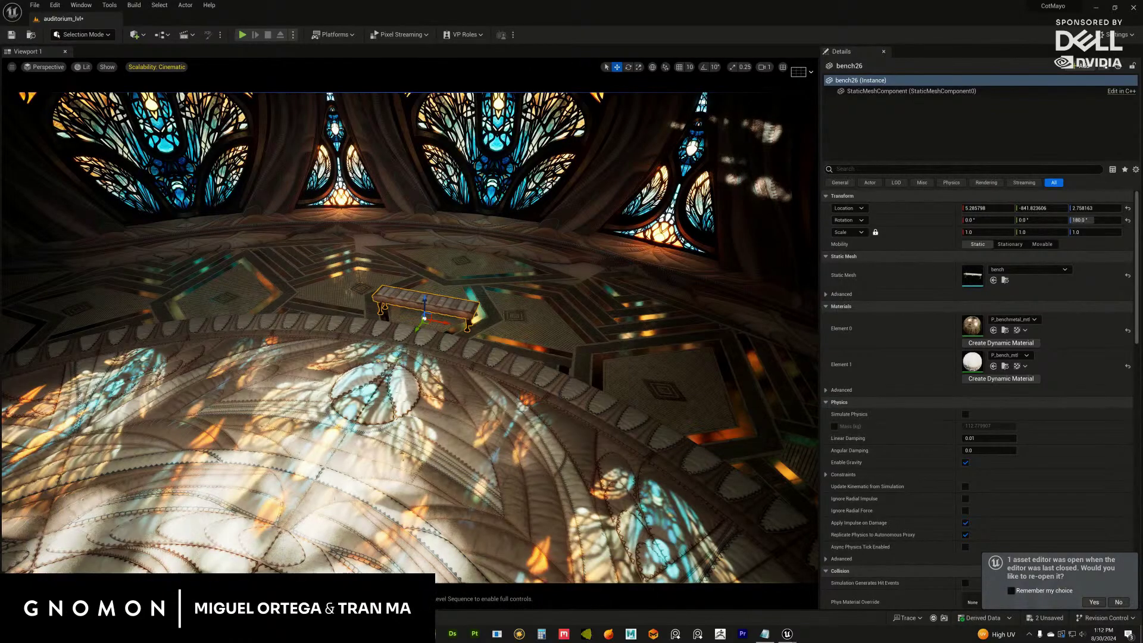
alt+drag(363, 388, 450, 420)
right_drag(450, 419, 379, 303)
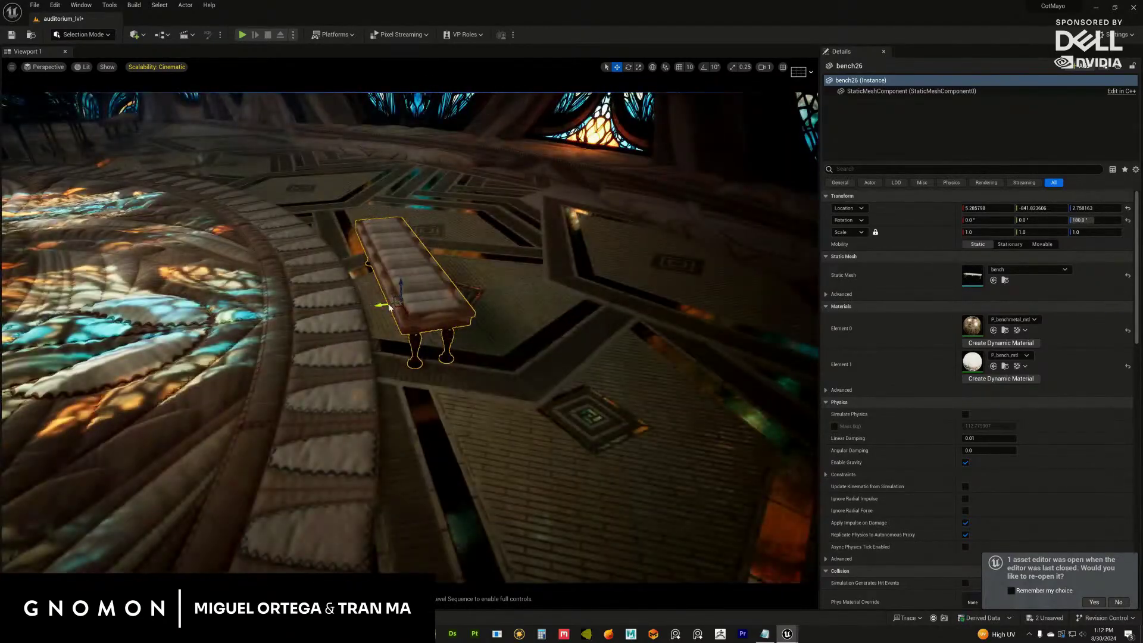
alt+drag(390, 308, 476, 298)
right_drag(476, 298, 389, 254)
click(390, 254)
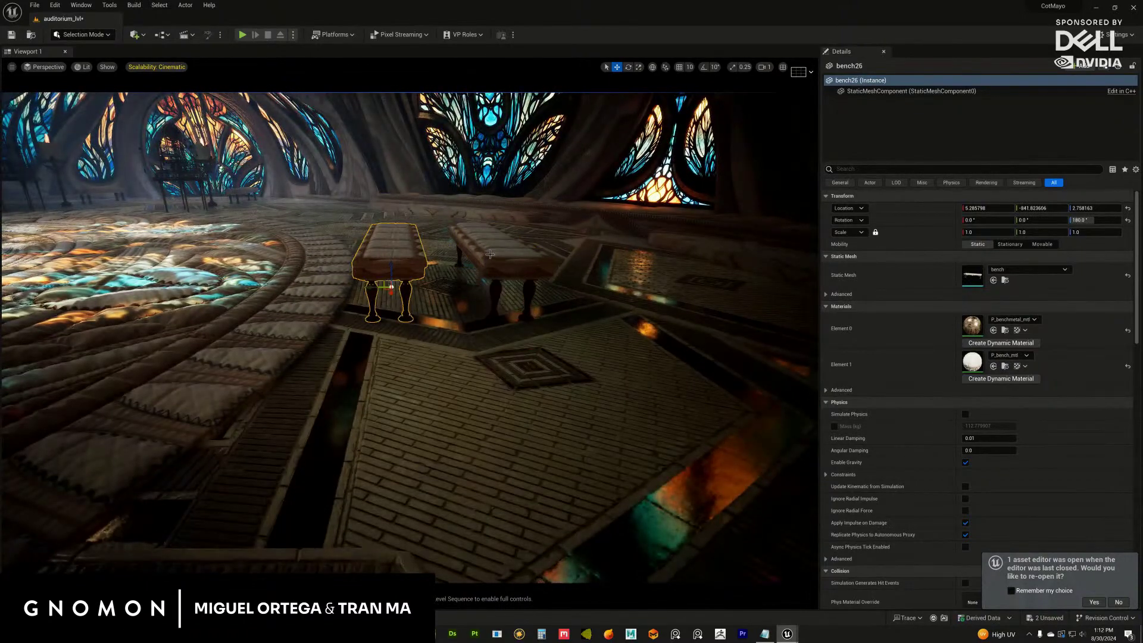
Raise the second bench along Z so it sits a tier above the bench nearest the rug.
click(511, 228)
drag(485, 260, 492, 219)
alt+drag(407, 272, 411, 340)
Duplicate the pair of benches back along Y, away from the rug, and raise the copies to form two higher tiers.
shift+click(418, 332)
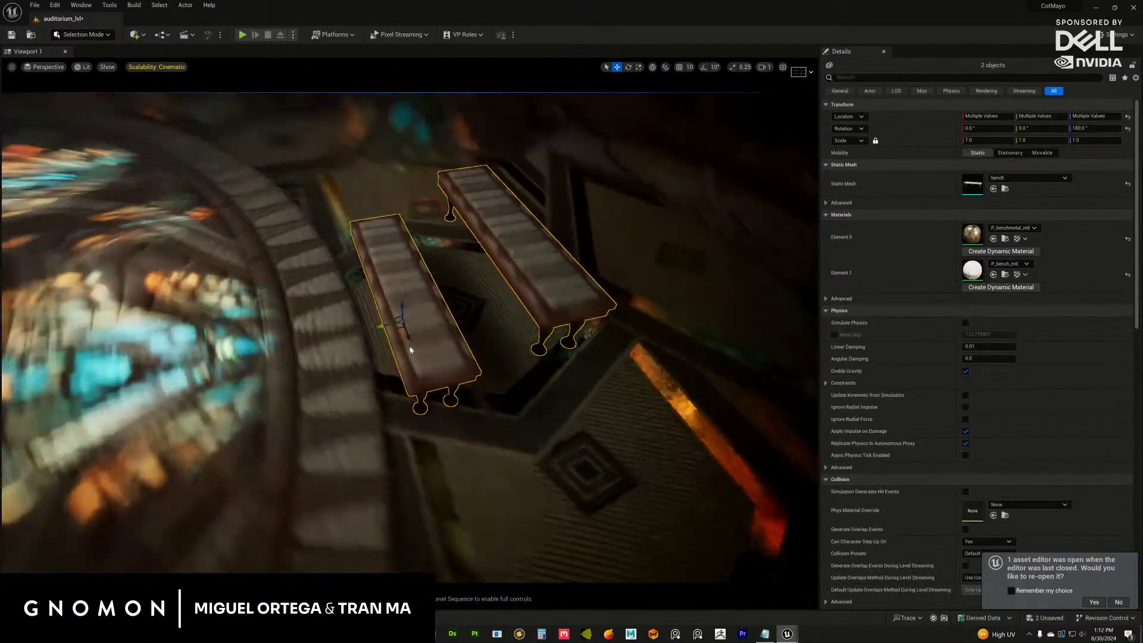
alt+right_drag(410, 340, 390, 328)
alt+drag(390, 328, 362, 305)
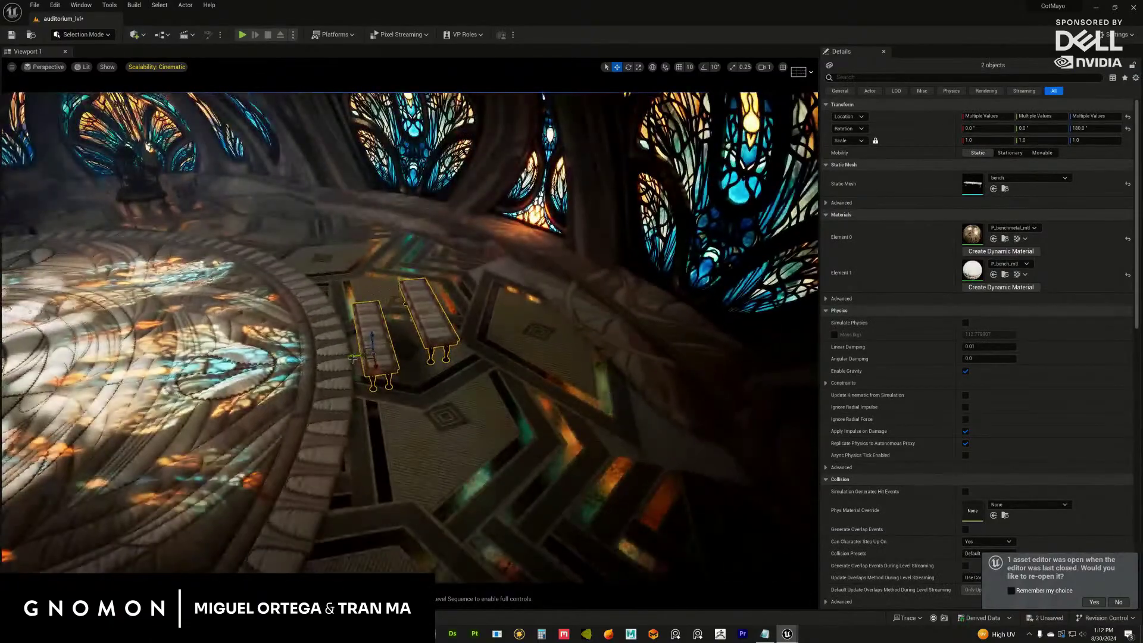
alt+drag(363, 356, 500, 327)
alt+drag(453, 254, 455, 208)
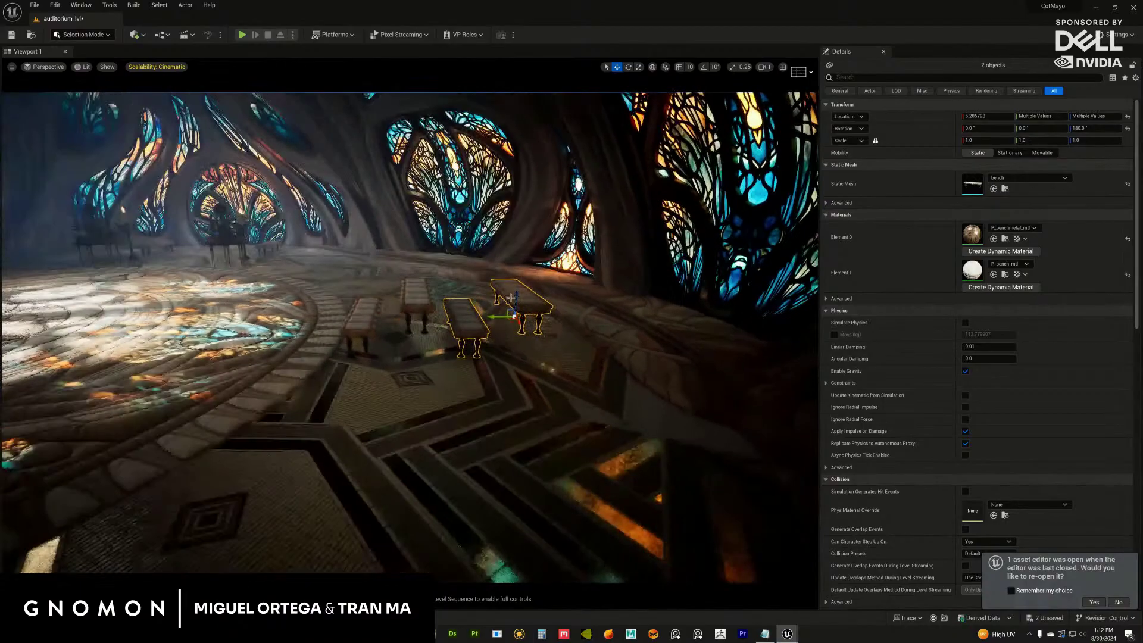
drag(522, 289, 526, 240)
Duplicate the four stepped benches along Y toward the large window and lift the copies along Z.
click(463, 283)
alt+drag(410, 316, 397, 387)
click(443, 310)
ctrl+click(487, 273)
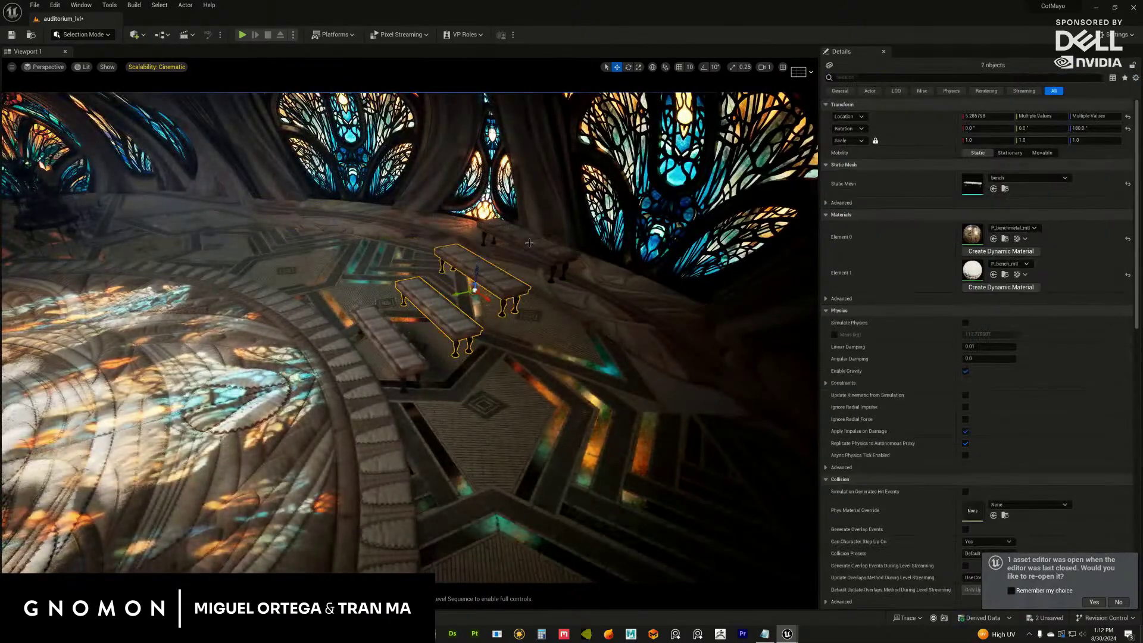
alt+drag(421, 288, 602, 327)
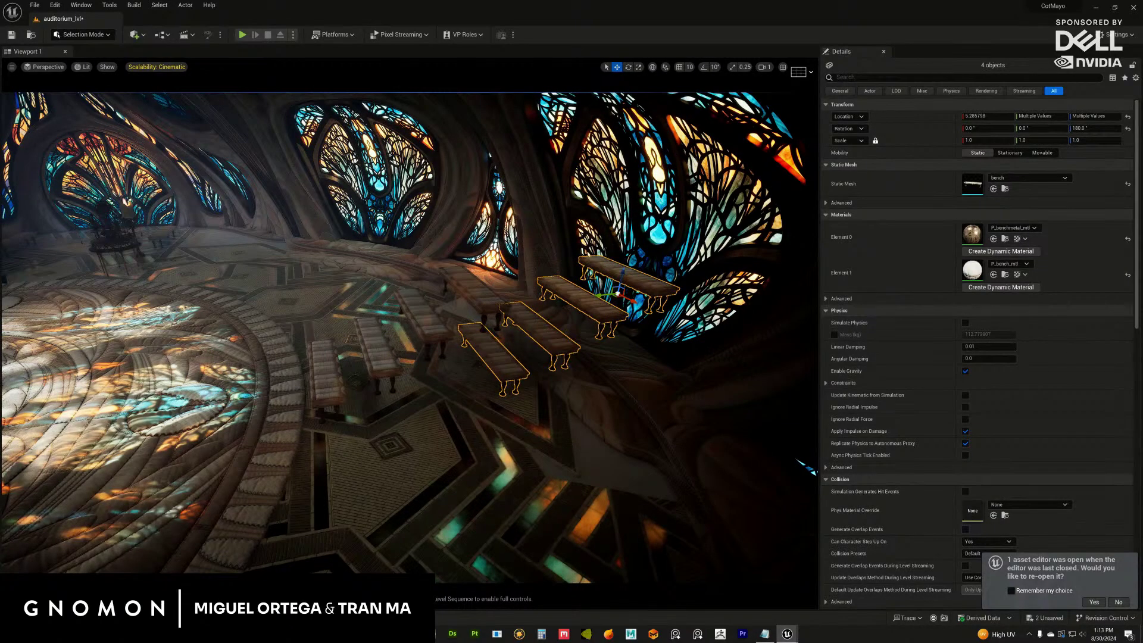
alt+drag(538, 239, 558, 186)
Adjust the four copied benches in depth and height so they continue the slope of the lower tiers.
alt+drag(493, 288, 527, 283)
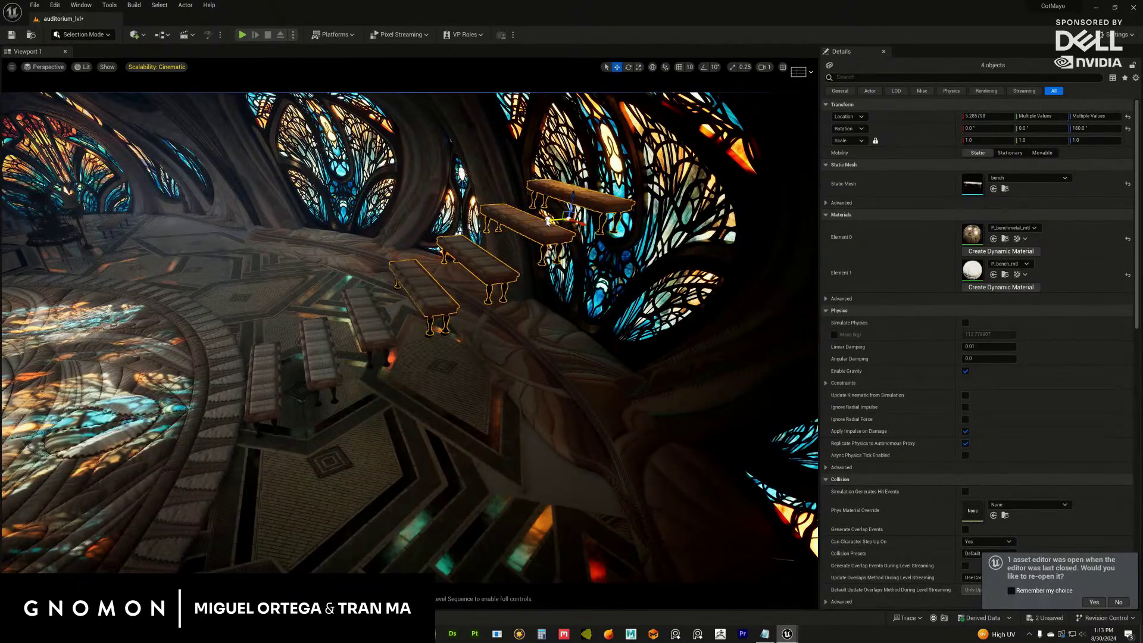
scroll(462, 293, up, 5)
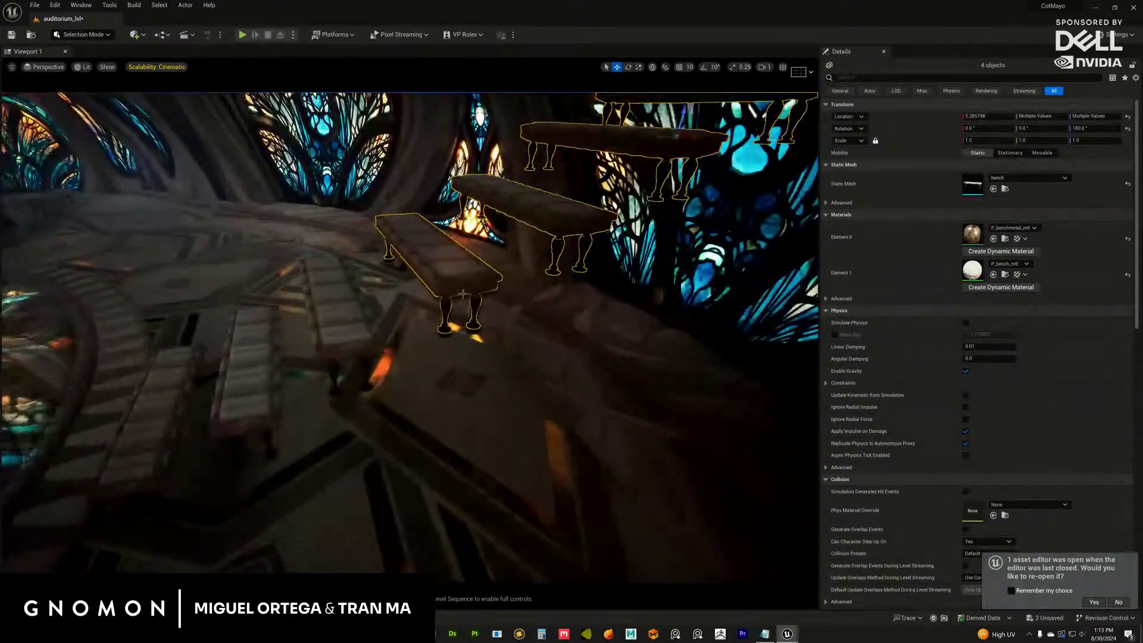
alt+middle_drag(602, 190, 592, 241)
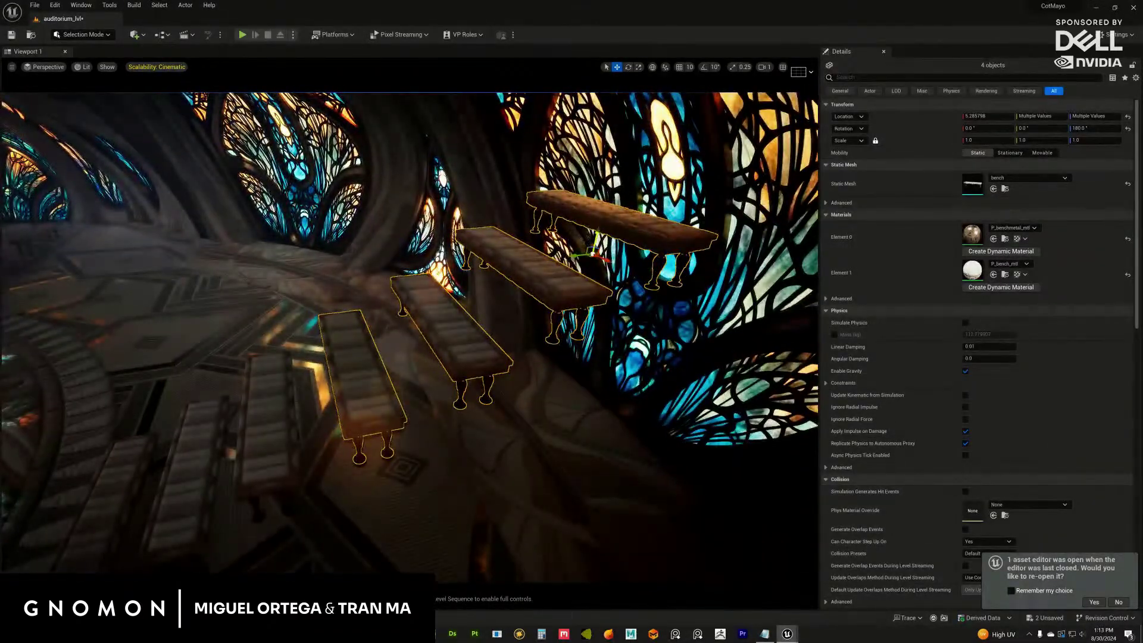
drag(597, 236, 597, 239)
Delete the redundant bench overlapping the fourth tier and the topmost bench in front of the window.
alt+drag(456, 345, 433, 436)
click(433, 438)
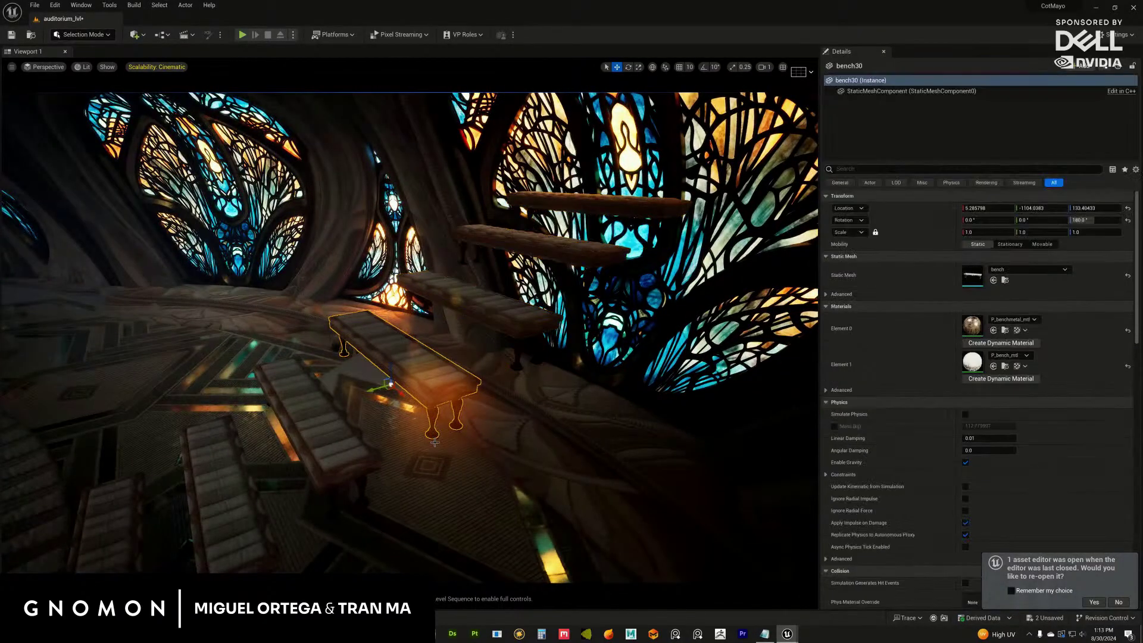
key(Escape)
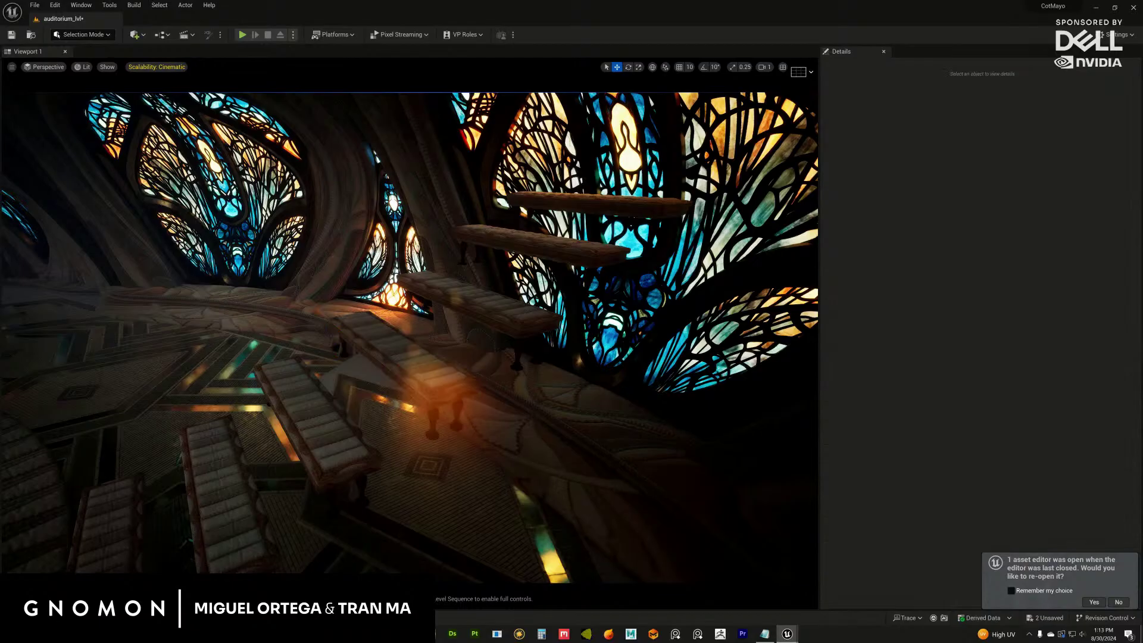
click(623, 219)
key(Delete)
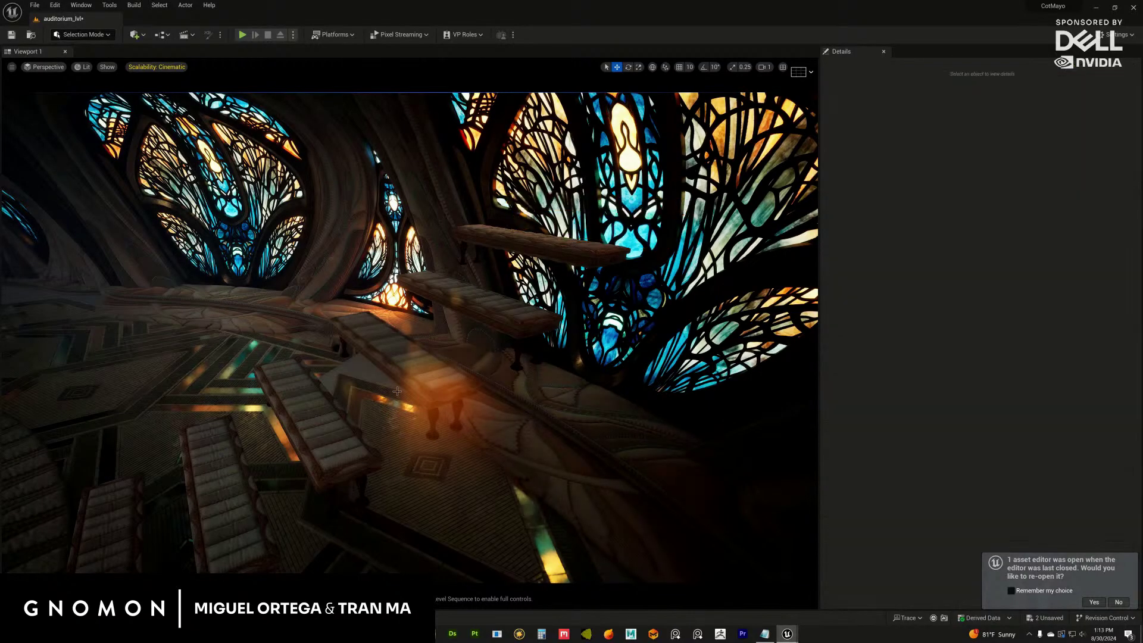
Move the Cot_body character forward to the centre of the rug, at about X 70 and Y -9.
right_drag(397, 391, 487, 338)
right_drag(415, 355, 198, 301)
click(199, 301)
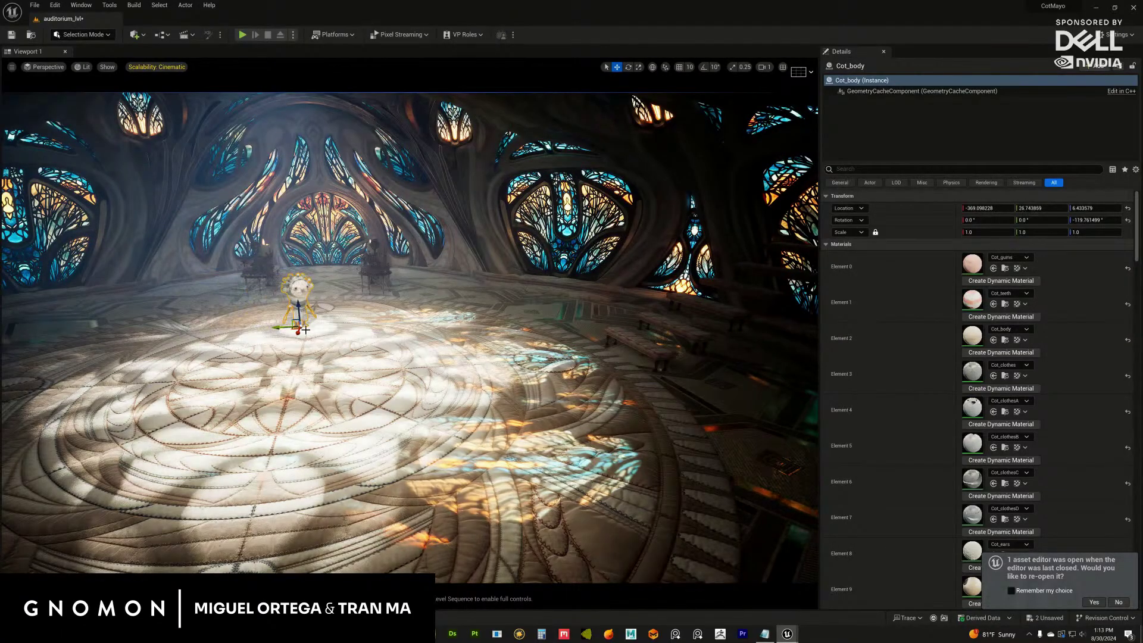
drag(284, 393, 324, 365)
alt+drag(439, 280, 464, 279)
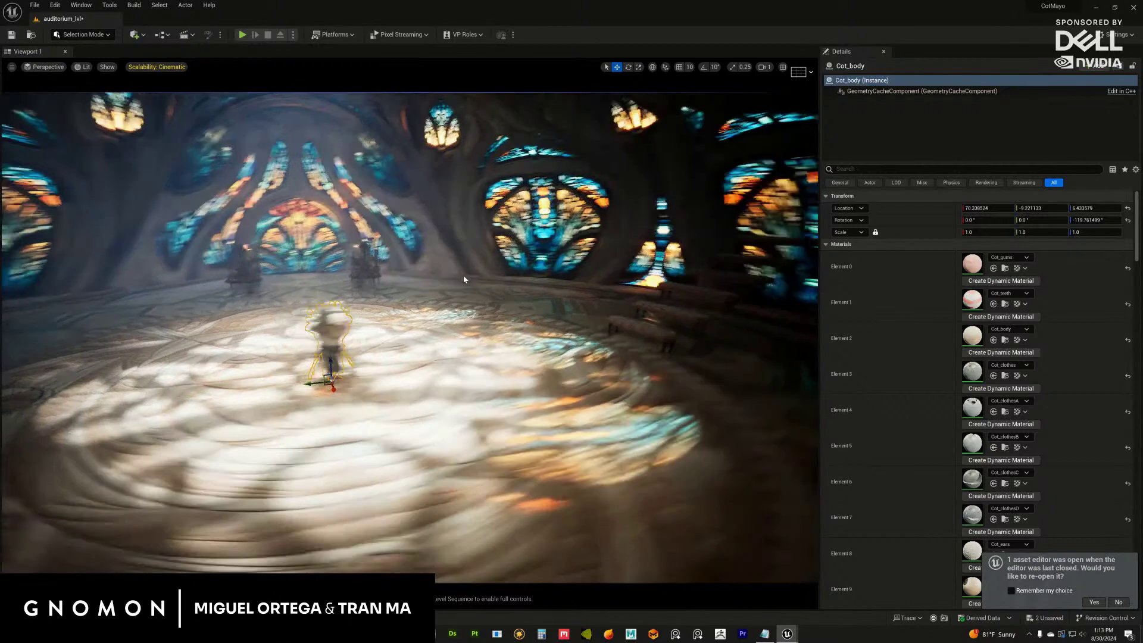
Frame the large rug and examine the character, lighting and tiered benches from around the room.
right_drag(465, 279, 489, 296)
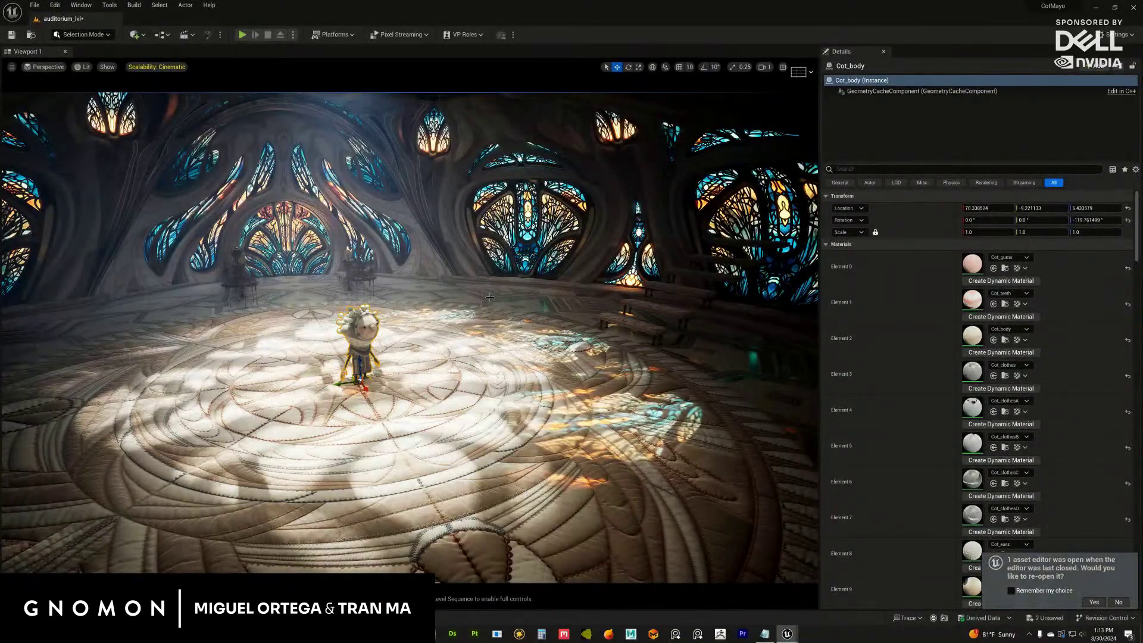
right_drag(572, 261, 565, 269)
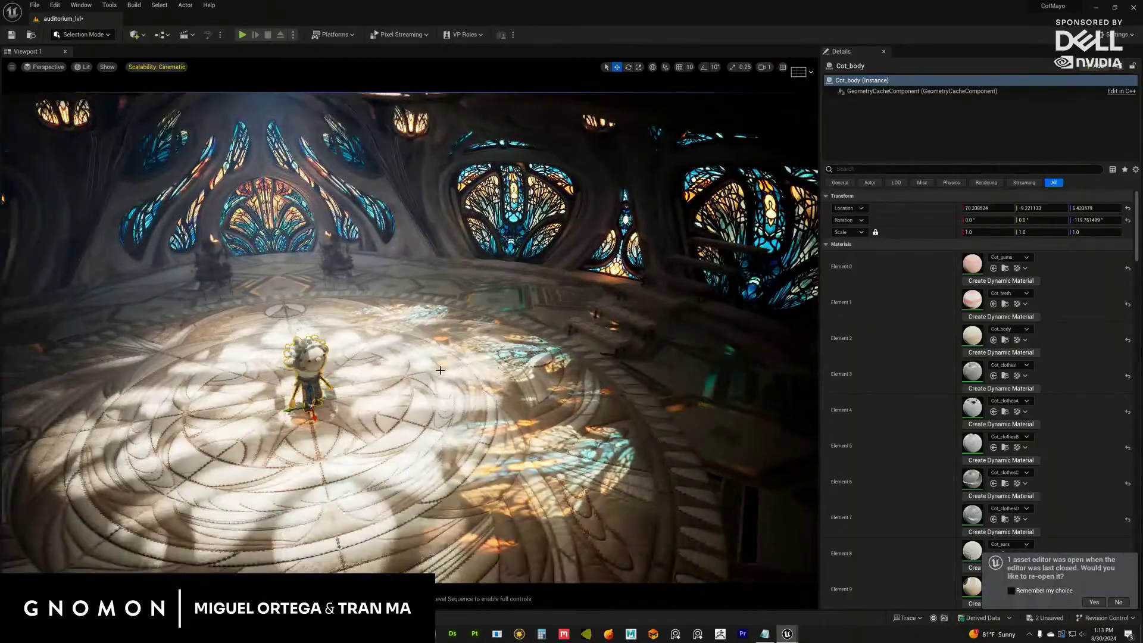
click(298, 475)
key(f)
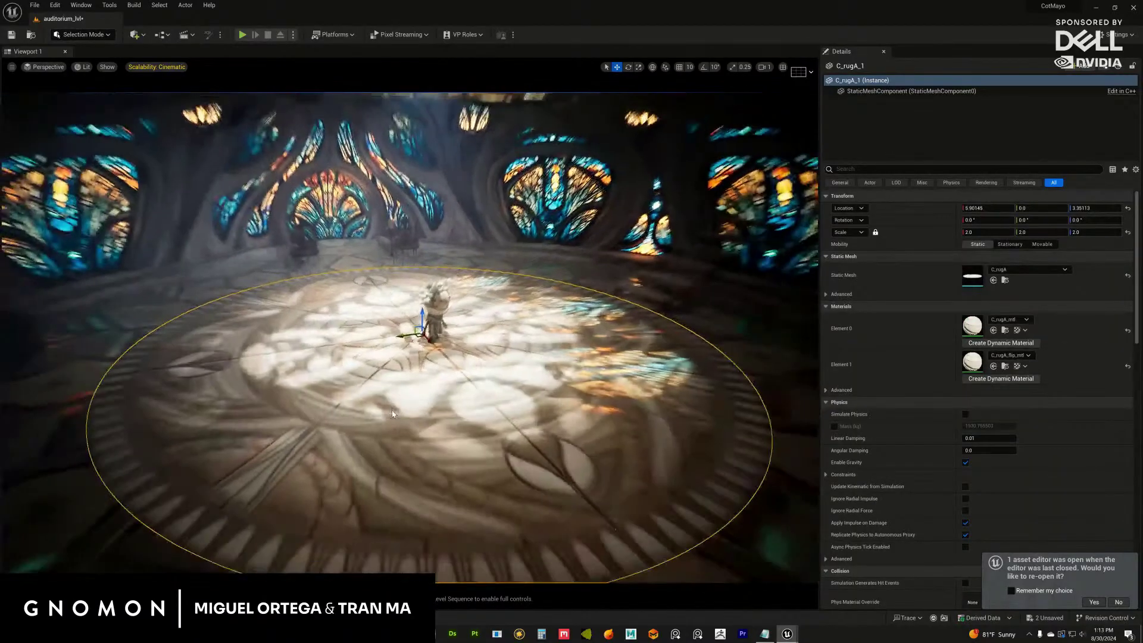
alt+drag(385, 412, 360, 393)
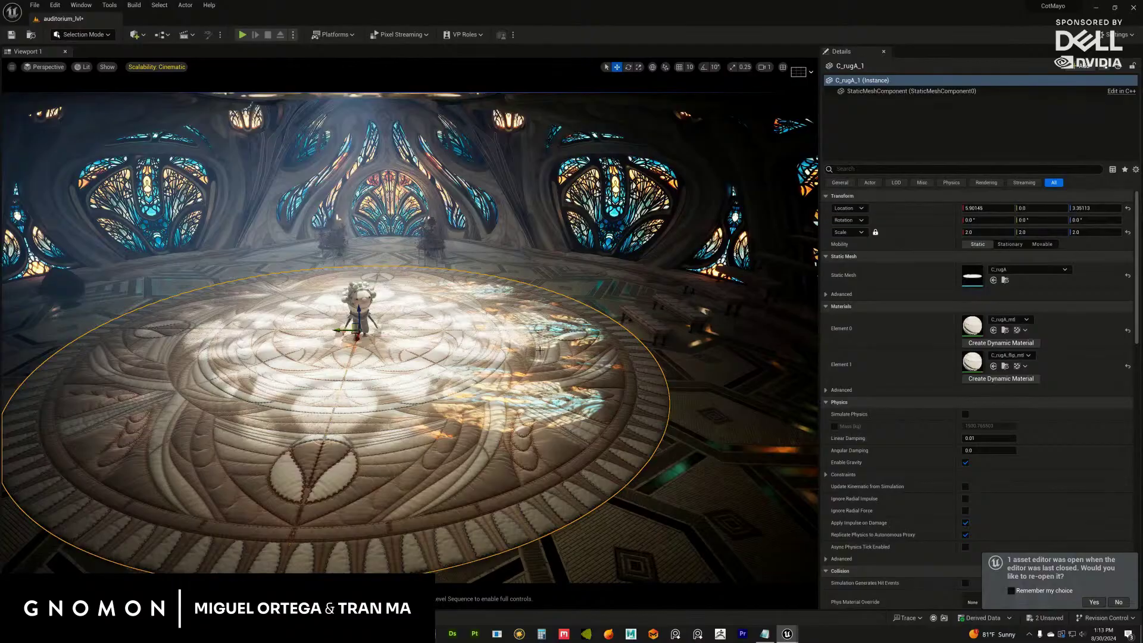
alt+right_drag(571, 363, 526, 377)
alt+middle_drag(526, 377, 625, 427)
alt+right_drag(625, 426, 693, 411)
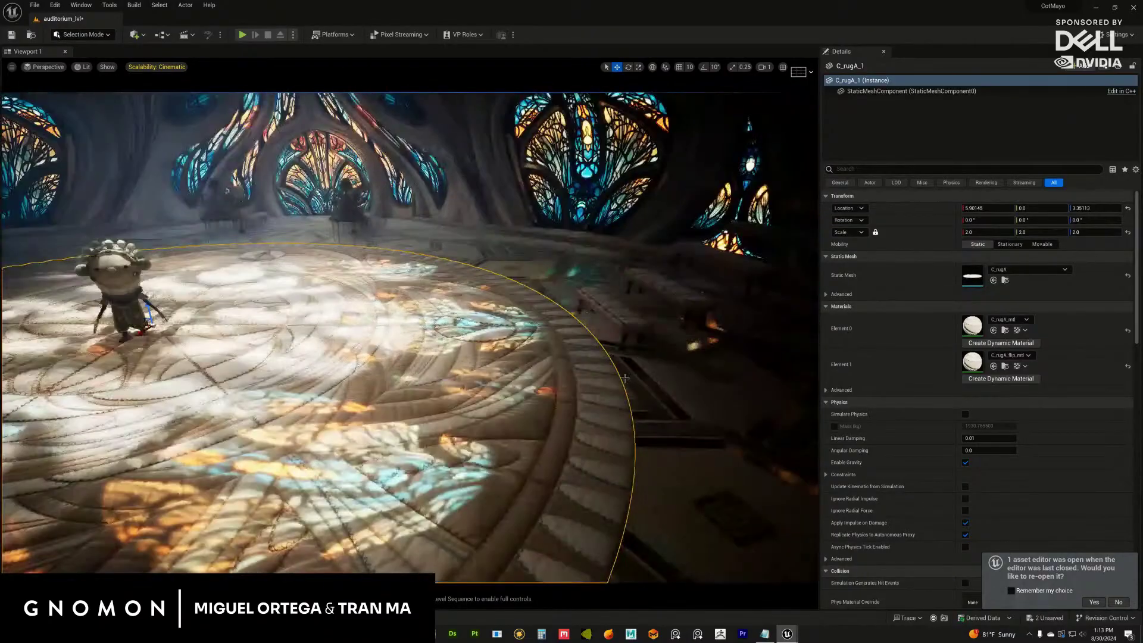
alt+drag(693, 411, 545, 390)
Select all six tiered benches and duplicate them along X as a second column beside the first.
click(481, 330)
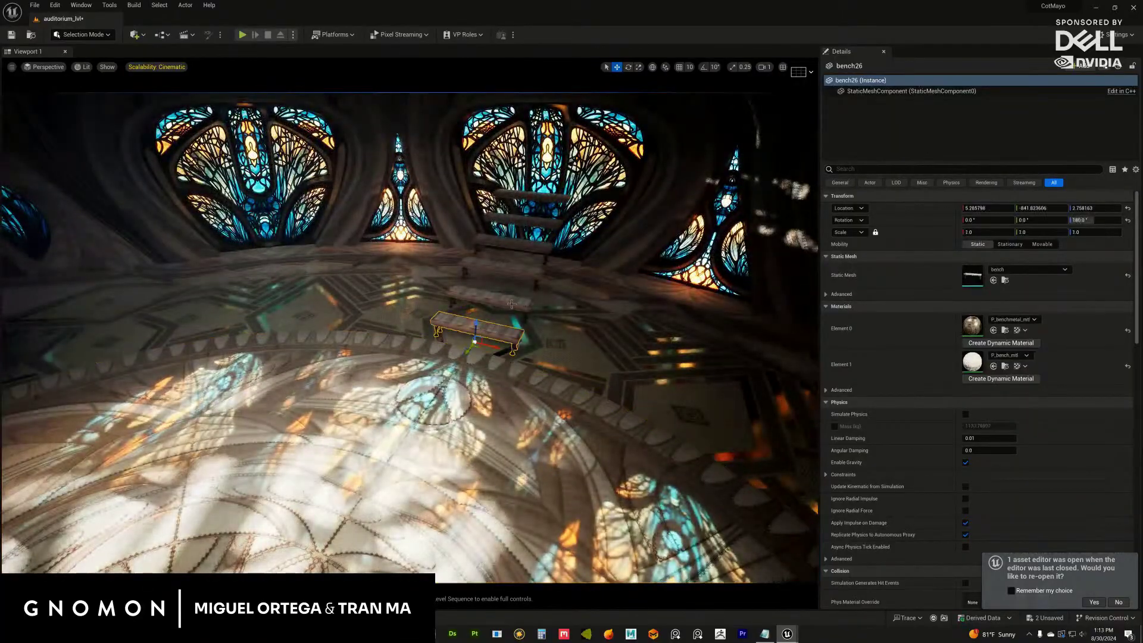
shift+click(499, 299)
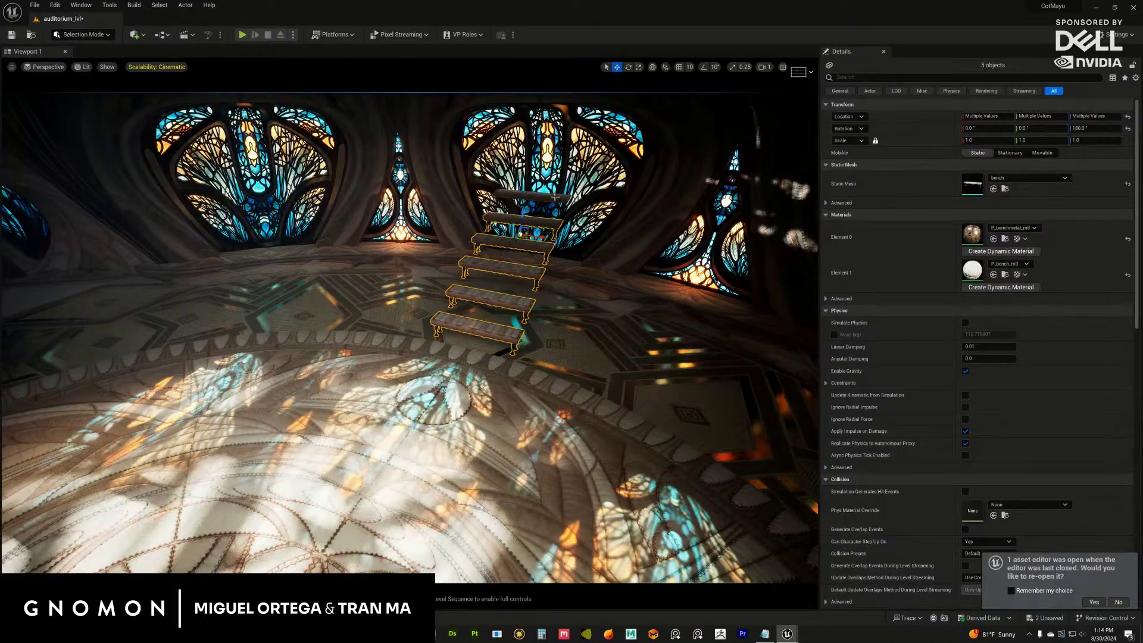
alt+middle_drag(571, 311, 512, 357)
alt+right_drag(512, 357, 613, 441)
alt+drag(547, 393, 598, 390)
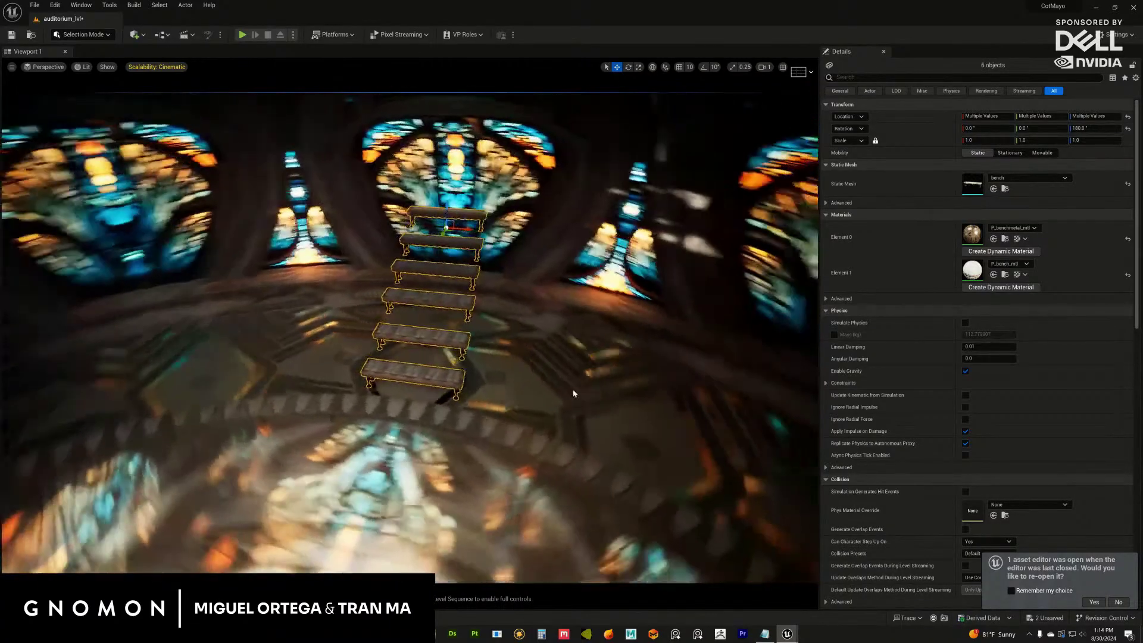
alt+drag(465, 227, 559, 232)
Rotate the copied bench column about Z to roughly 189° and shift it slightly to follow the rug's curve.
key(e)
alt+drag(515, 313, 524, 337)
key(e)
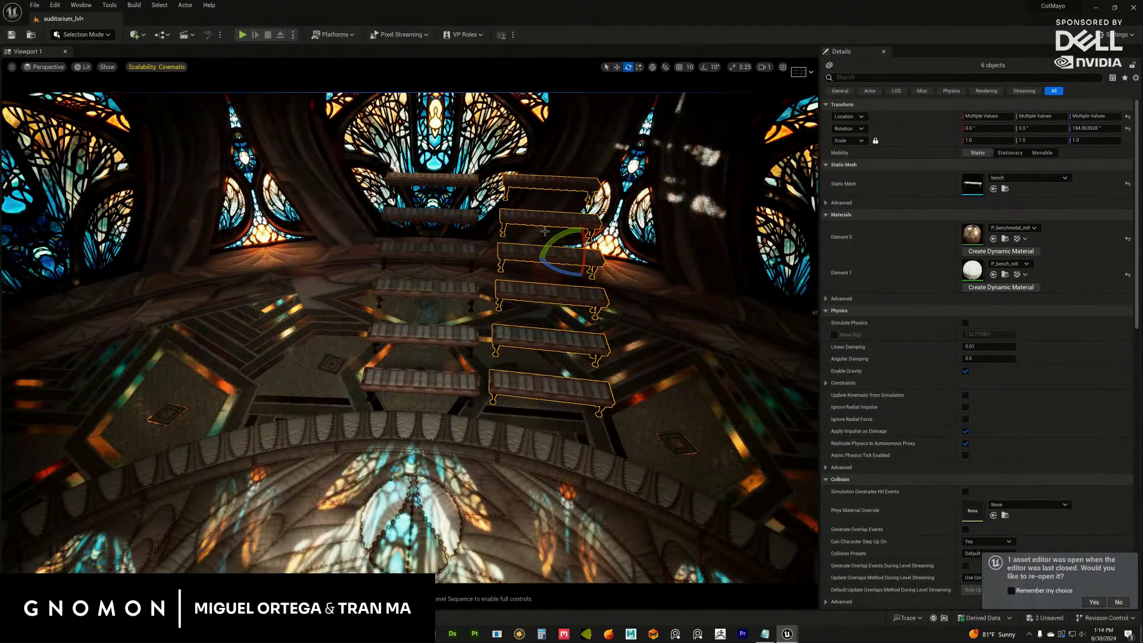
drag(563, 275, 576, 268)
drag(558, 211, 560, 222)
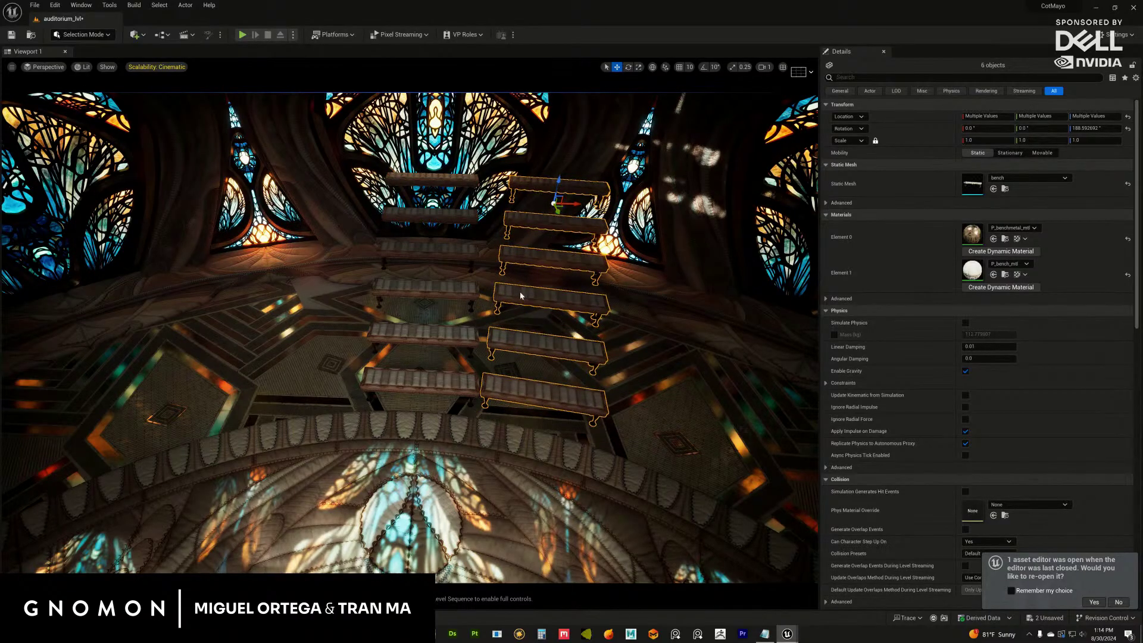
alt+drag(446, 367, 437, 371)
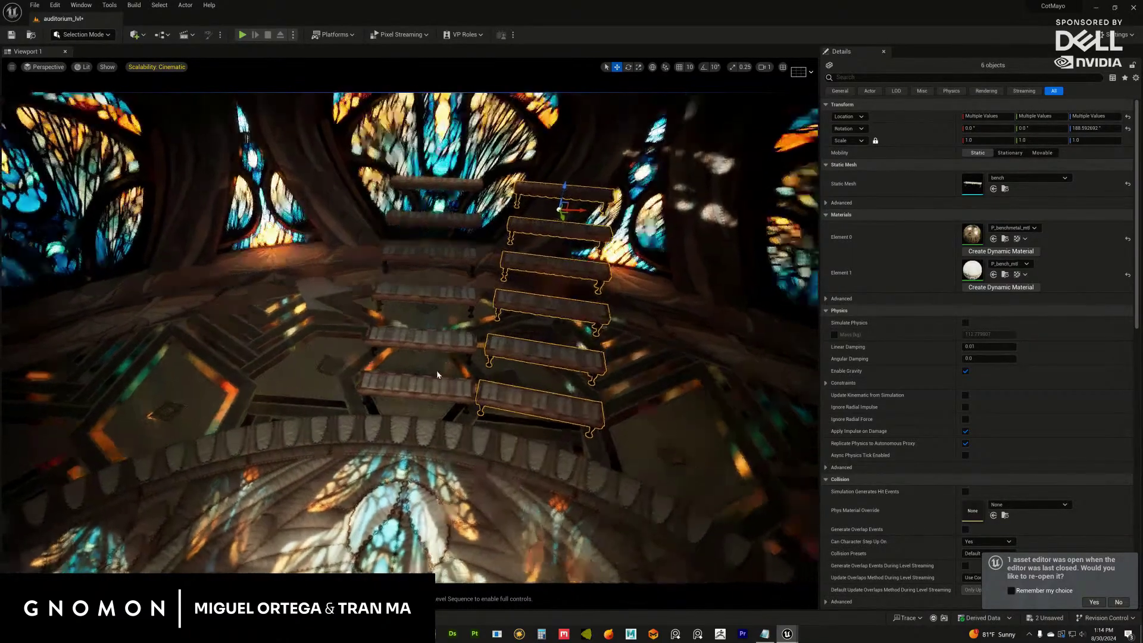
Reselect the rotated column of copied benches and delete it.
click(432, 388)
ctrl+click(449, 339)
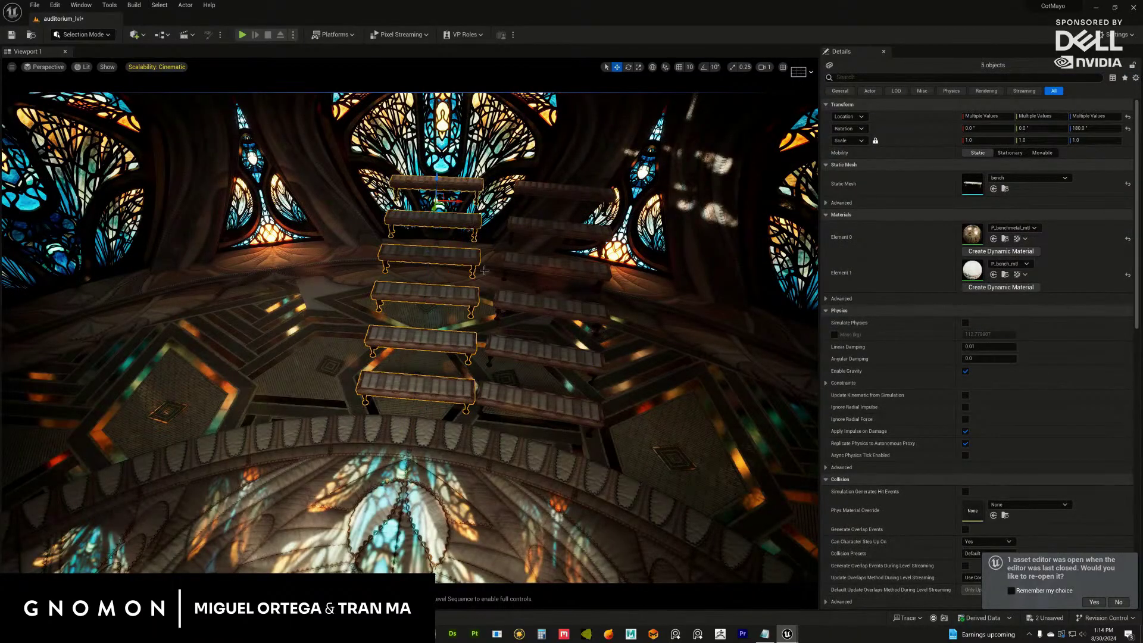
key(ctrl+z)
key(ctrl+z)
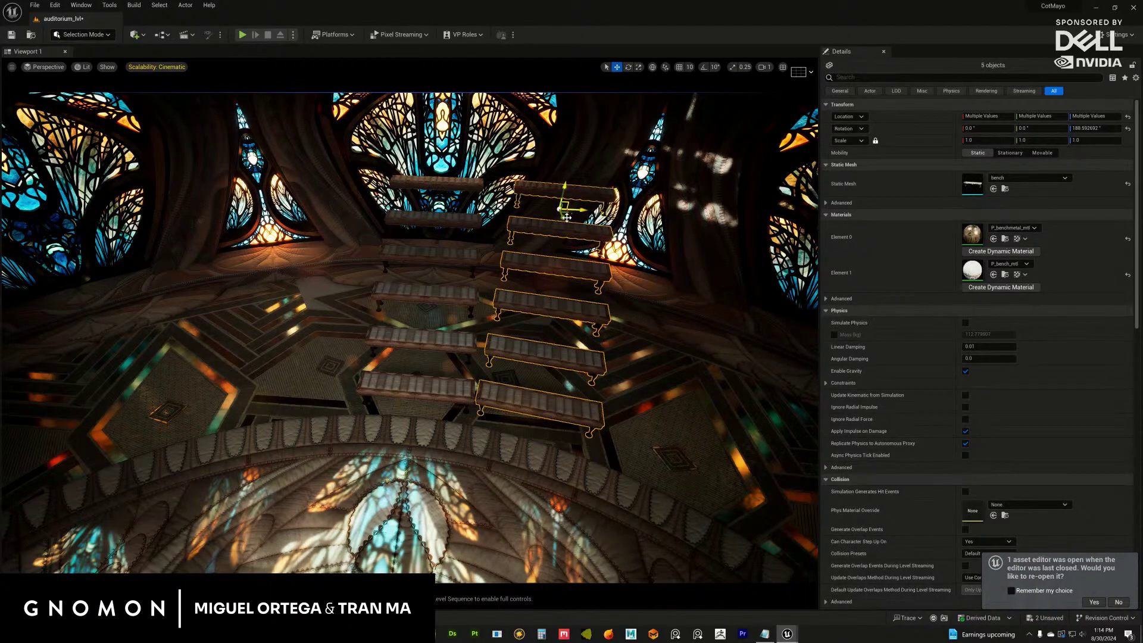
key(Delete)
Group the six remaining tiered benches and move them into a new folder inside the bench folder.
click(449, 342)
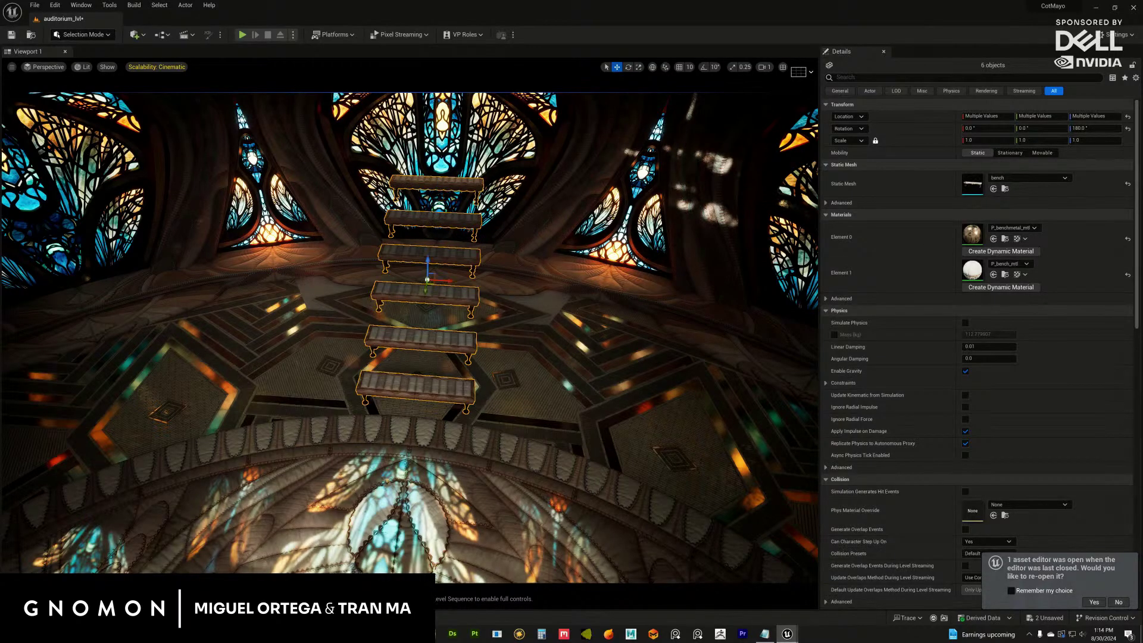
right_click(849, 344)
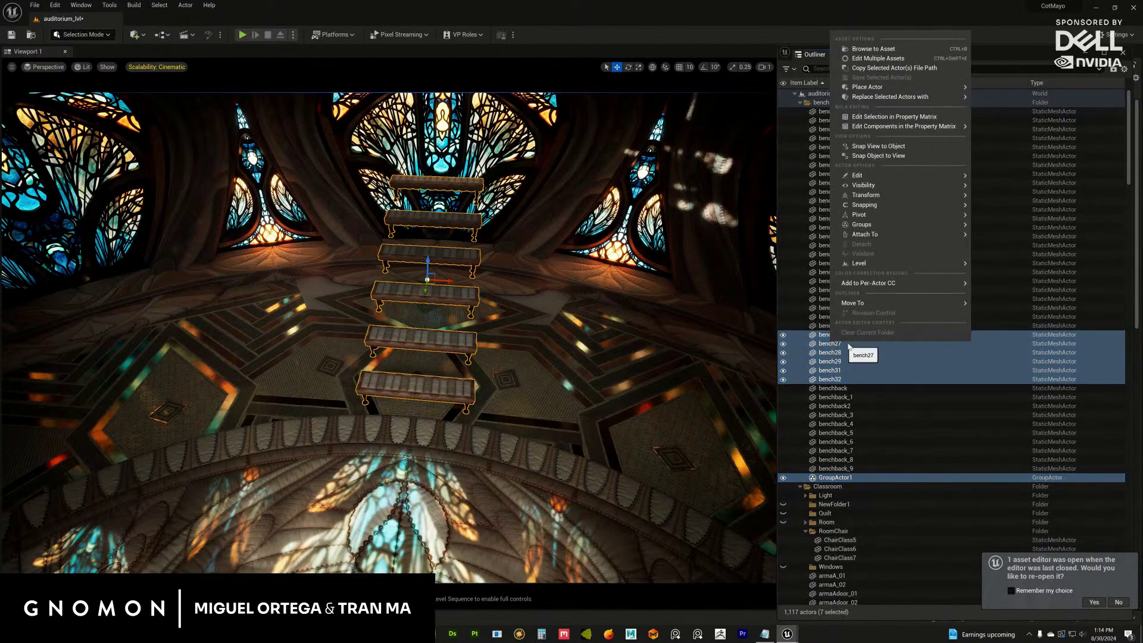
mouse_move(857, 303)
click(999, 311)
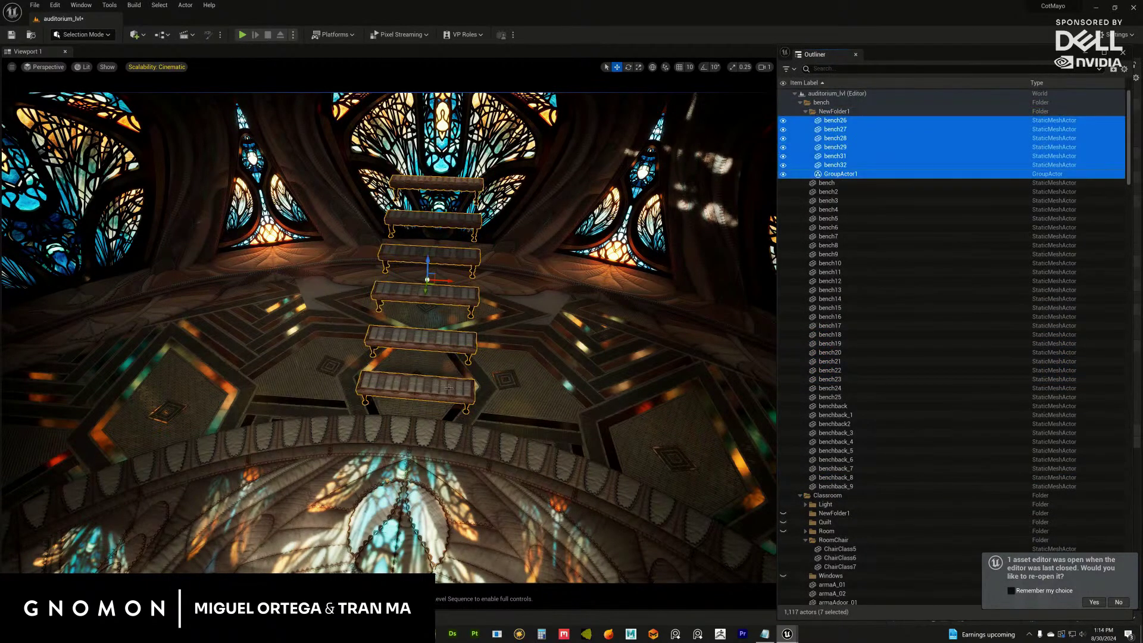
Try duplicating the grouped benches along X, undo the copy, and reselect the original group.
alt+drag(451, 281, 496, 285)
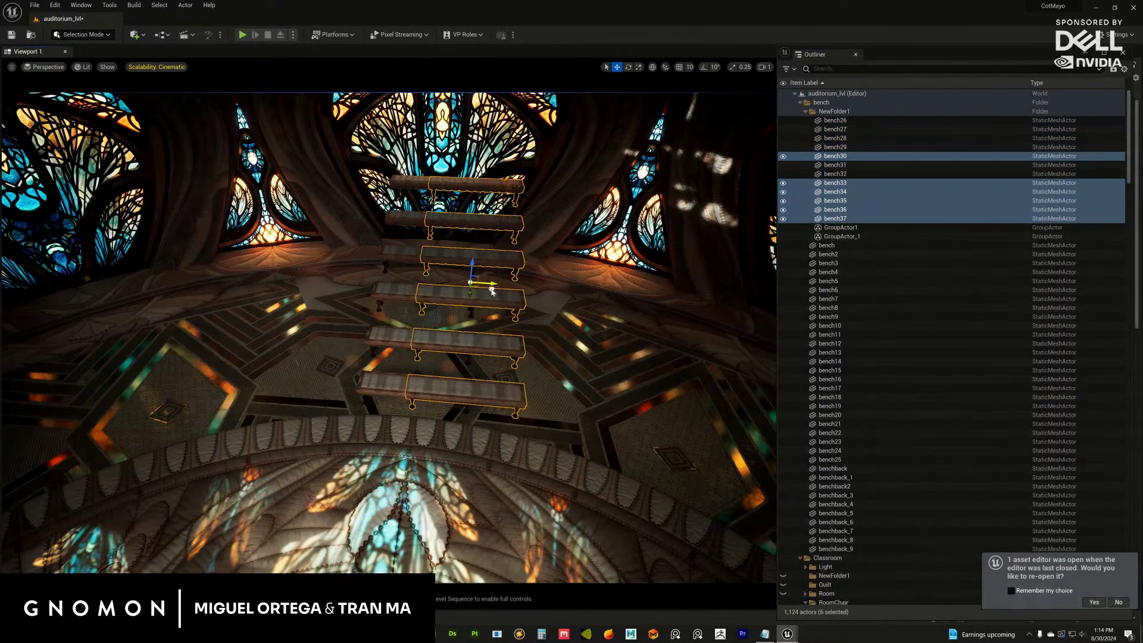
key(ctrl+z)
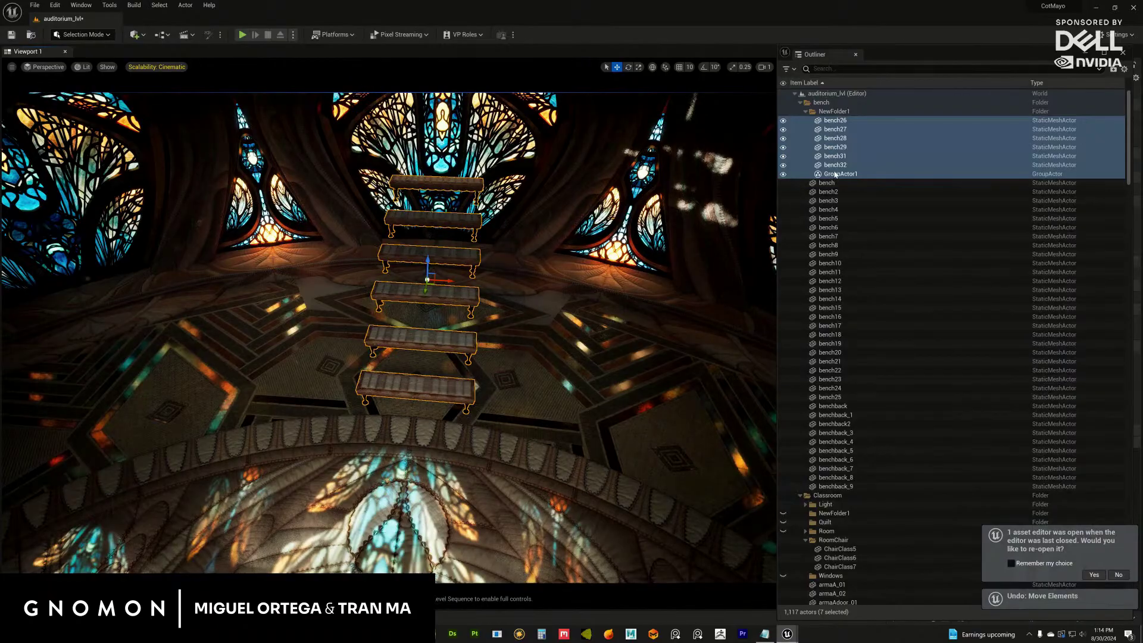
click(836, 175)
Move the Outliner window out of the way to expose the selected bench group's details.
mouse_move(462, 347)
alt+mouse_down()
mouse_move(442, 349)
mouse_move(453, 337)
alt+mouse_up()
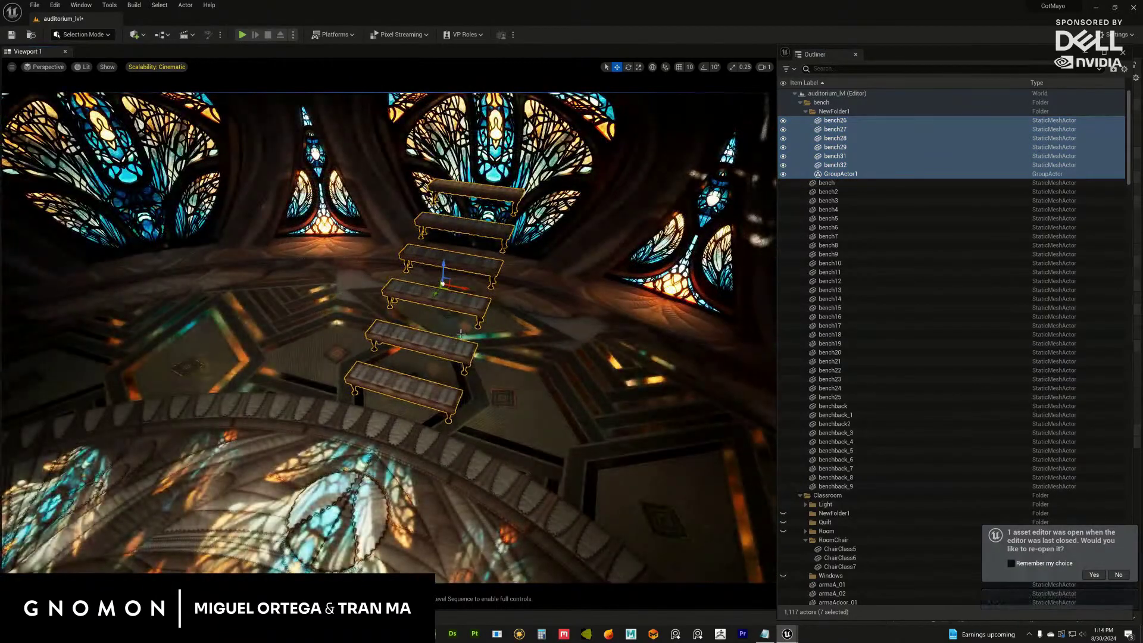
drag(902, 58, 1142, 59)
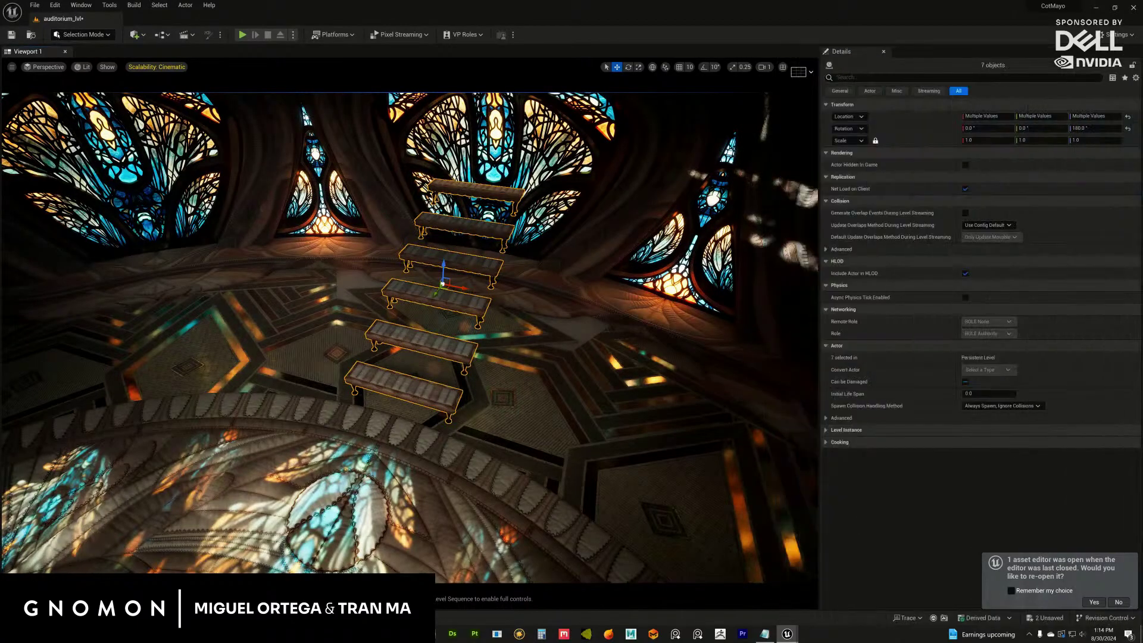
alt+drag(441, 331, 533, 310)
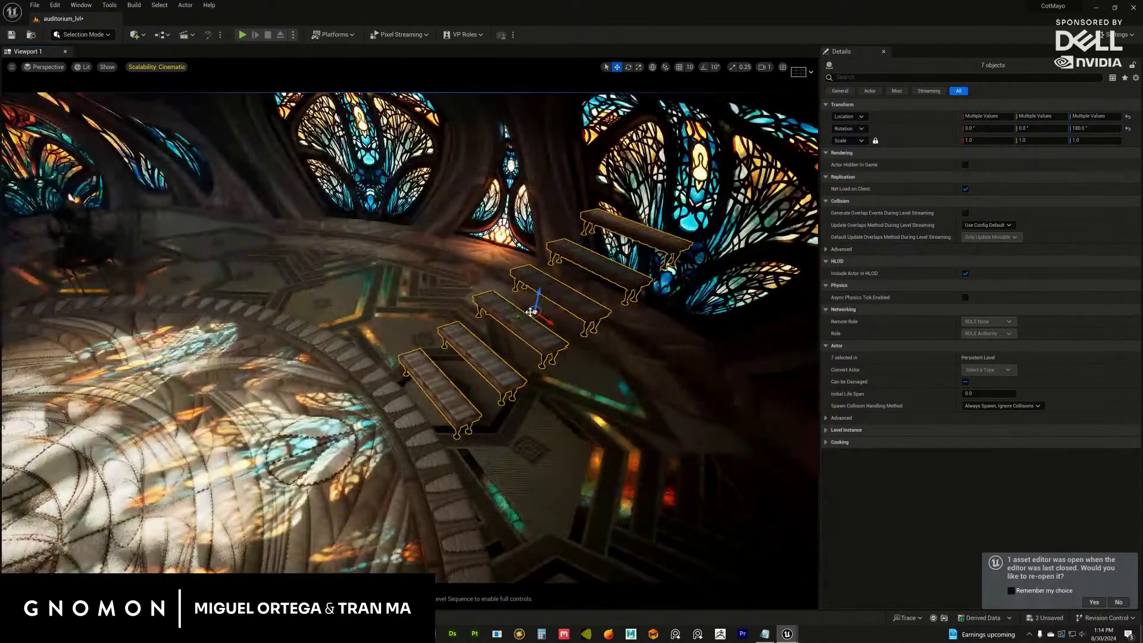
Reselect the bench group after the accidental floor selection and set its current pivot location as the pivot offset.
right_click(534, 312)
click(475, 319)
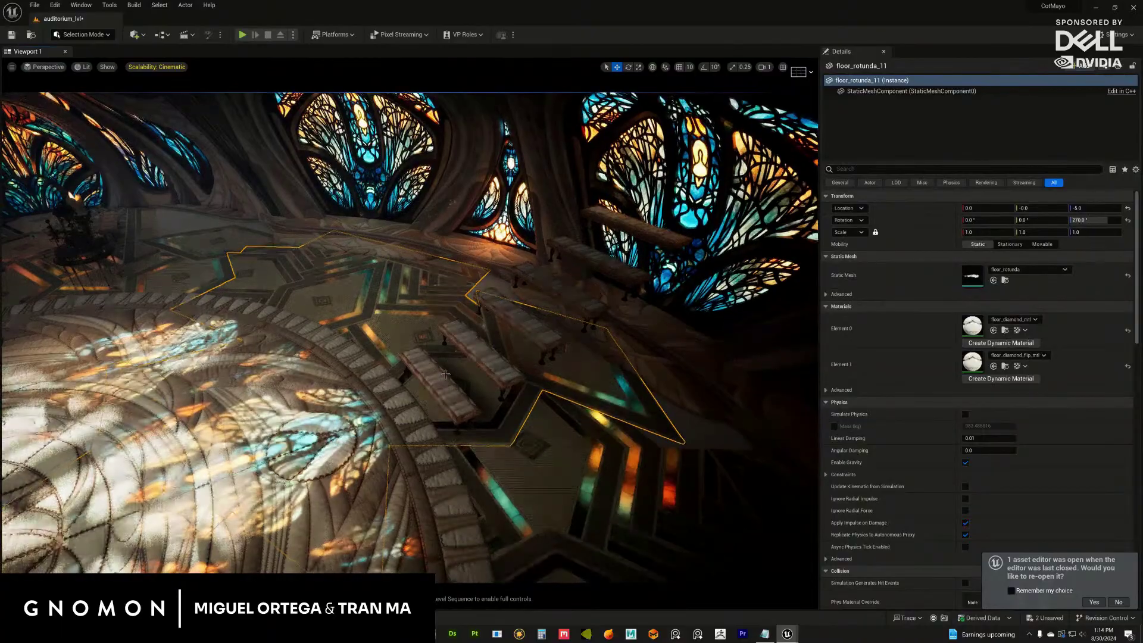
key(ctrl+z)
alt+drag(448, 382, 424, 382)
right_click(421, 388)
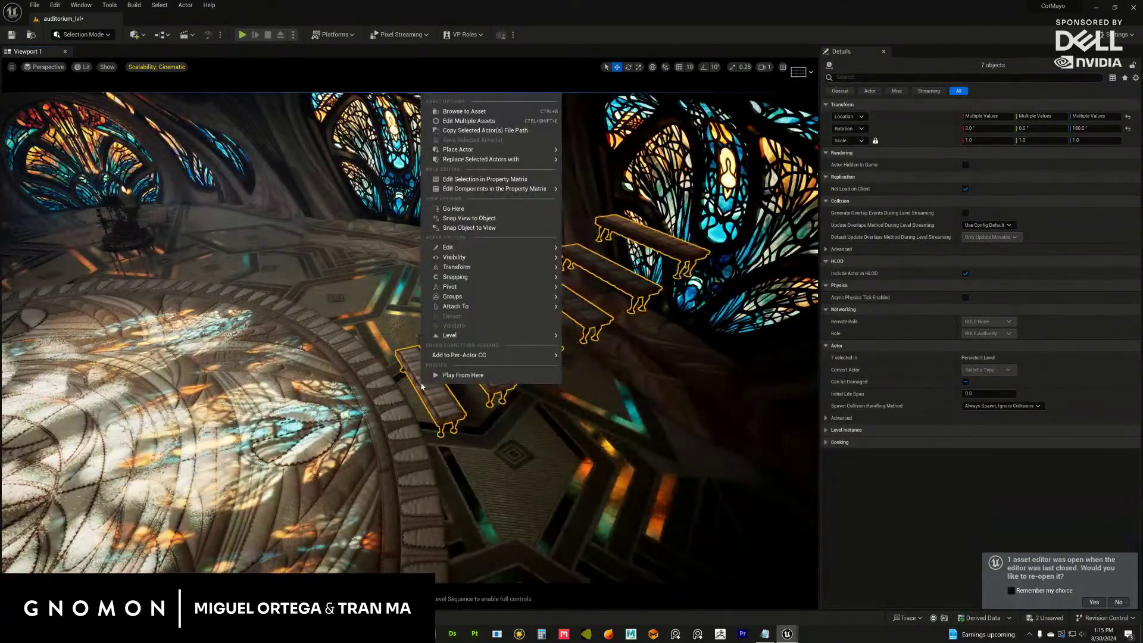
mouse_move(480, 294)
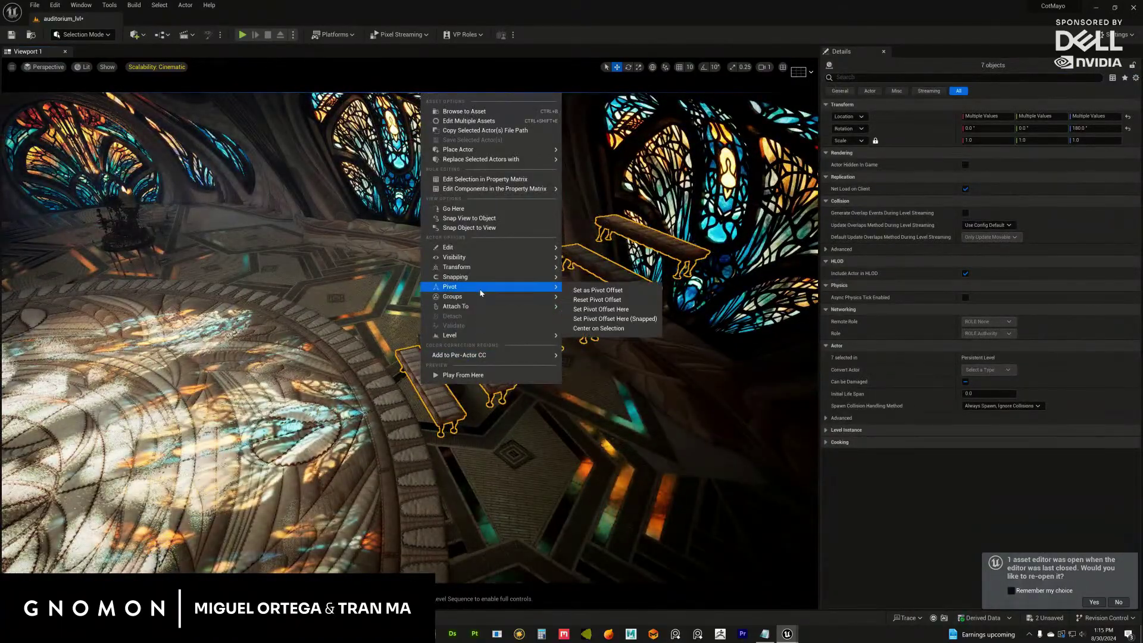
click(596, 290)
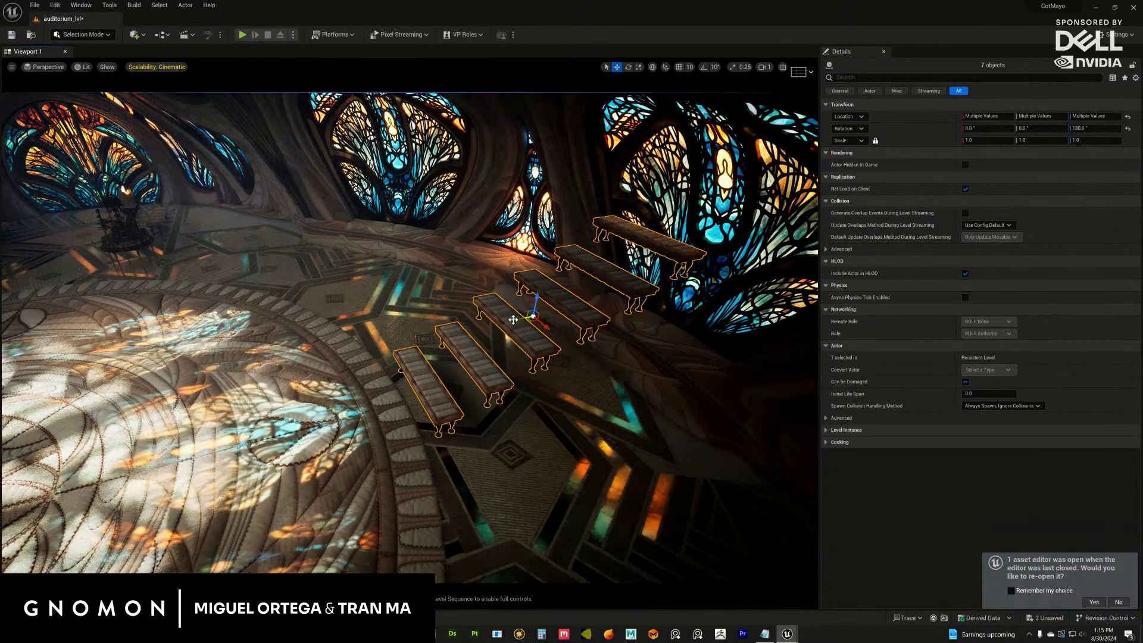
mouse_move(513, 320)
mouse_down()
mouse_move(458, 332)
mouse_move(515, 321)
mouse_up()
key(ctrl+z)
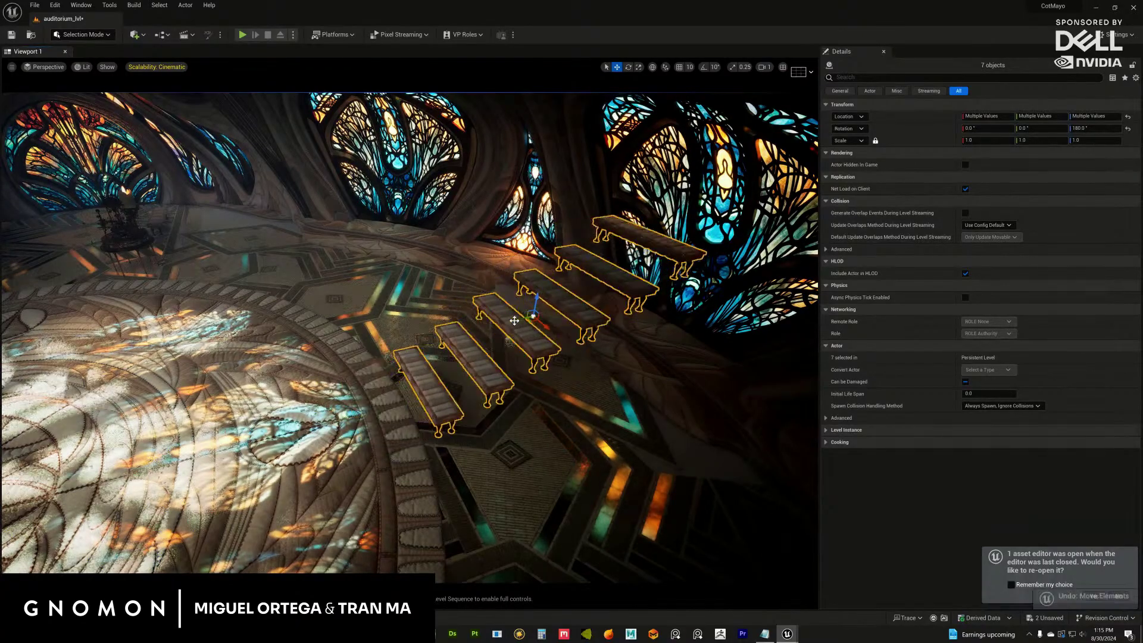
key(ctrl+z)
key(ctrl+z)
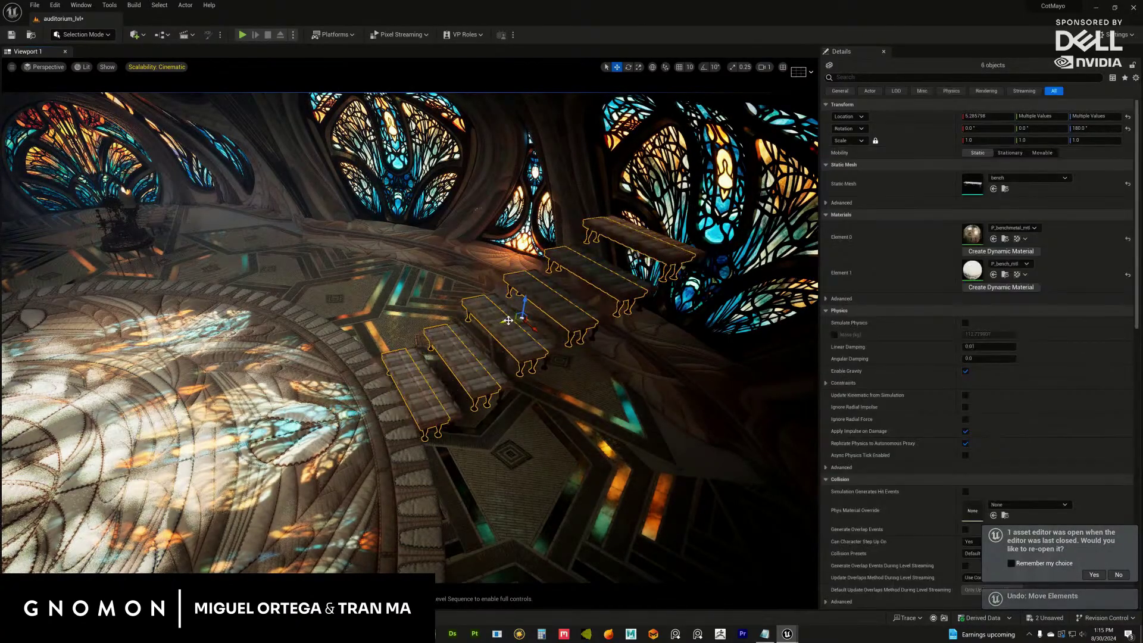
alt+drag(512, 320, 530, 278)
key(ctrl+z)
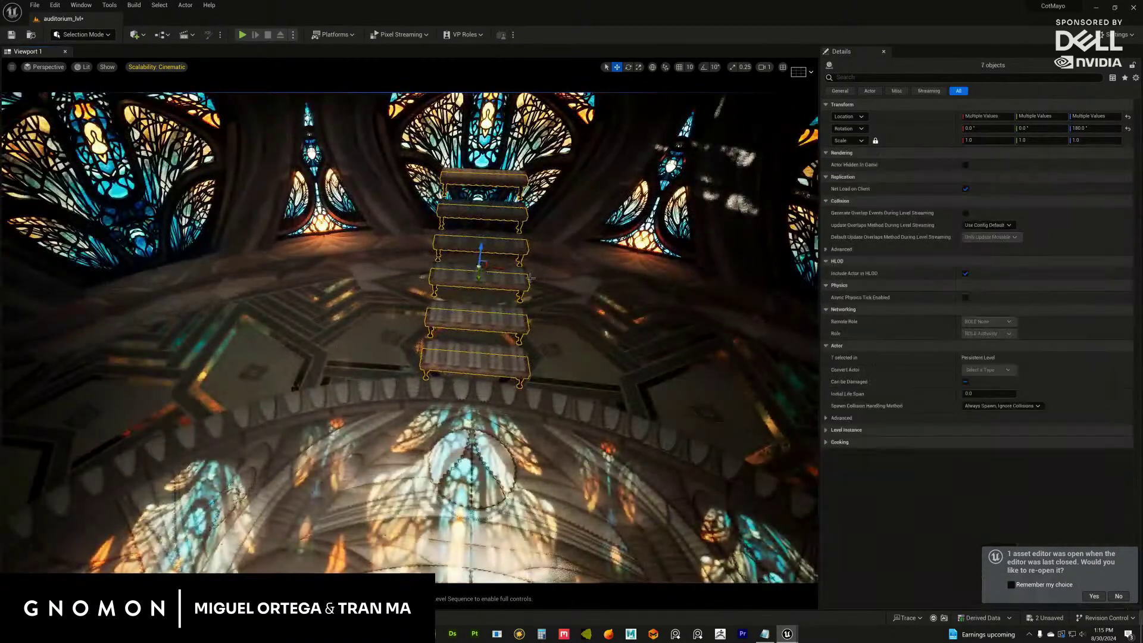
Duplicate the bench group beside the original and rotate the copy slightly about Z to follow the rug's curve.
right_drag(485, 302, 468, 276)
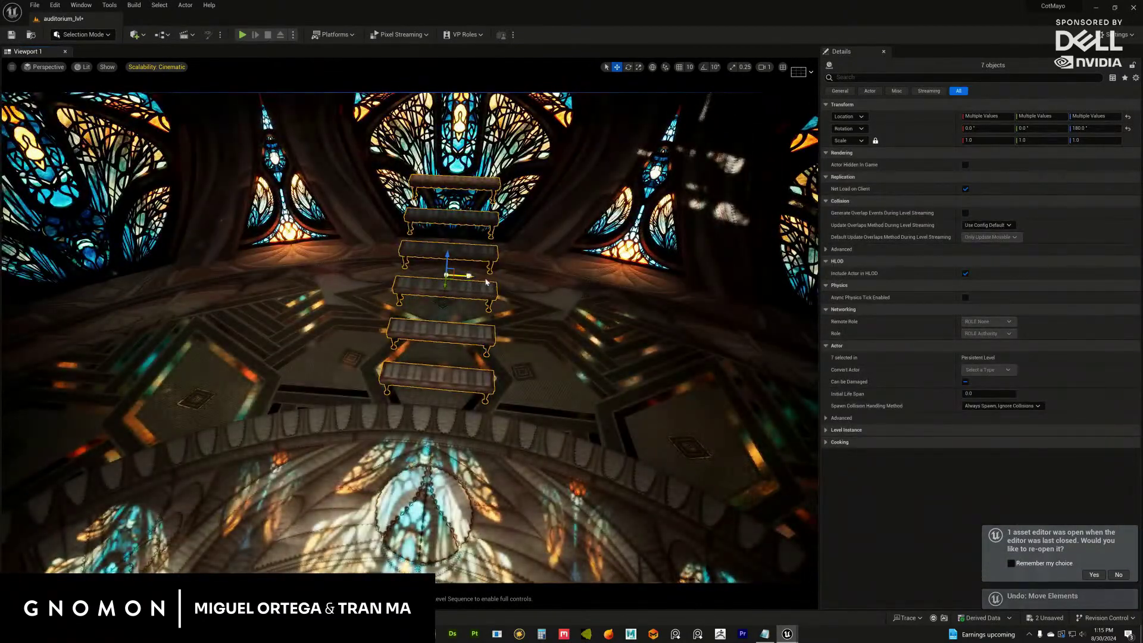
alt+drag(486, 282, 566, 302)
key(e)
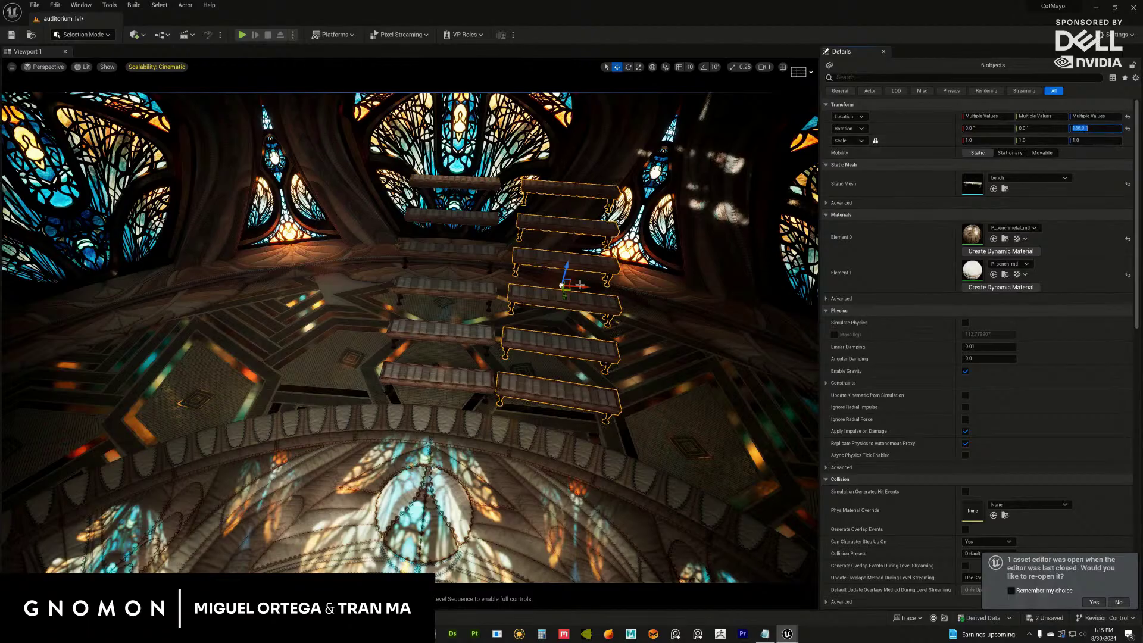
Duplicate the original bench column on its other side and rotate the copy about Z to roughly 168° along the rug's edge.
click(440, 279)
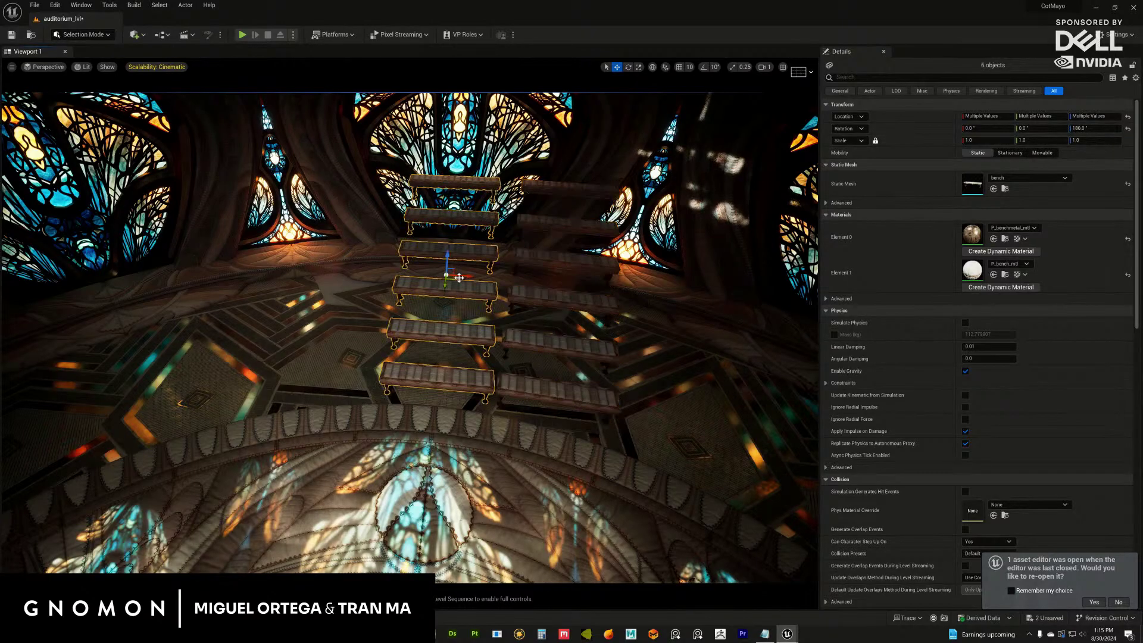
drag(452, 281, 344, 278)
key(e)
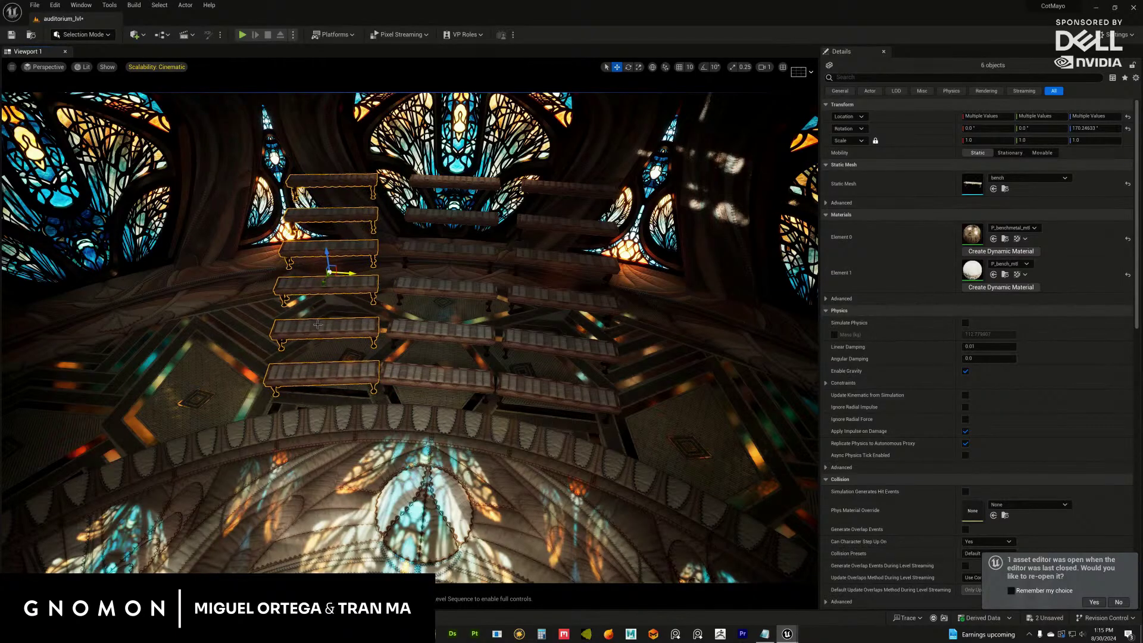
right_drag(318, 325, 265, 325)
key(e)
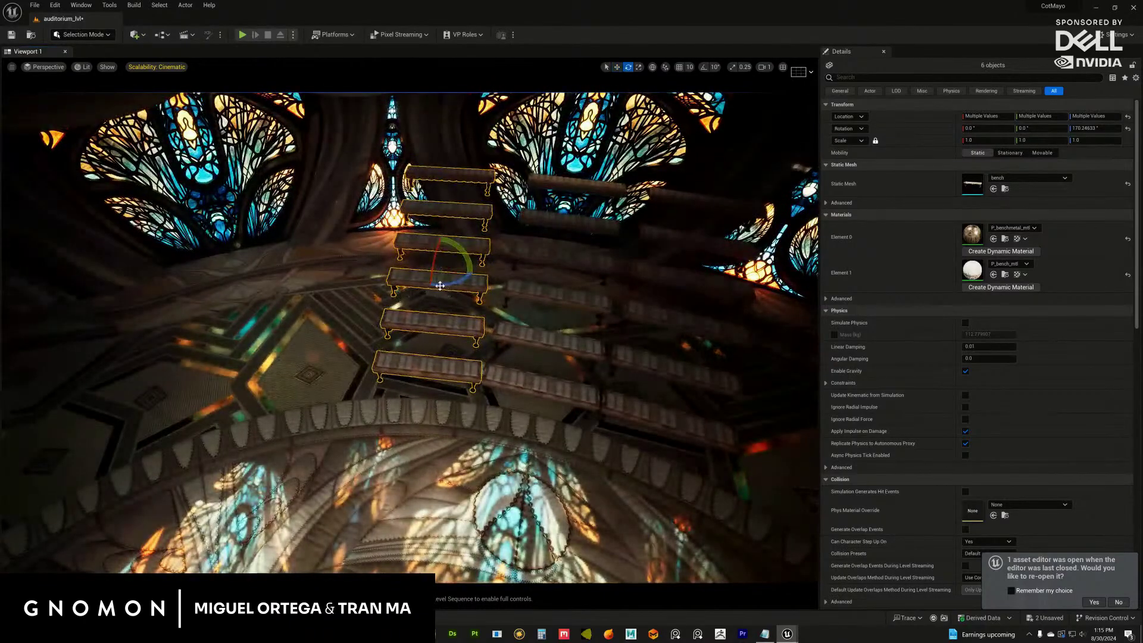
drag(446, 285, 450, 289)
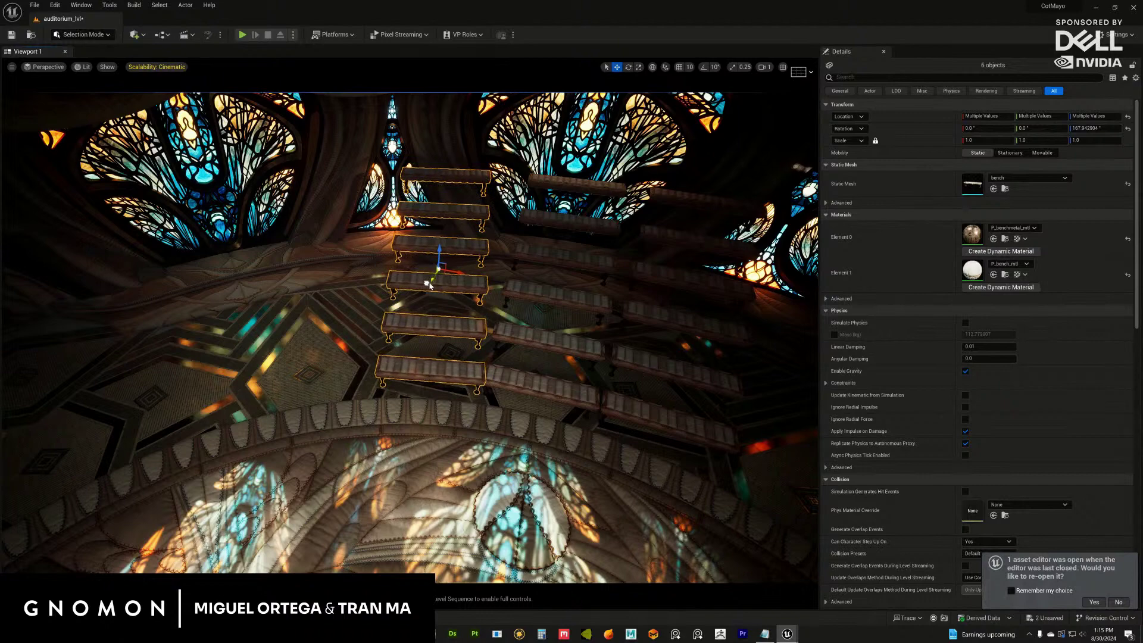
right_drag(429, 284, 497, 243)
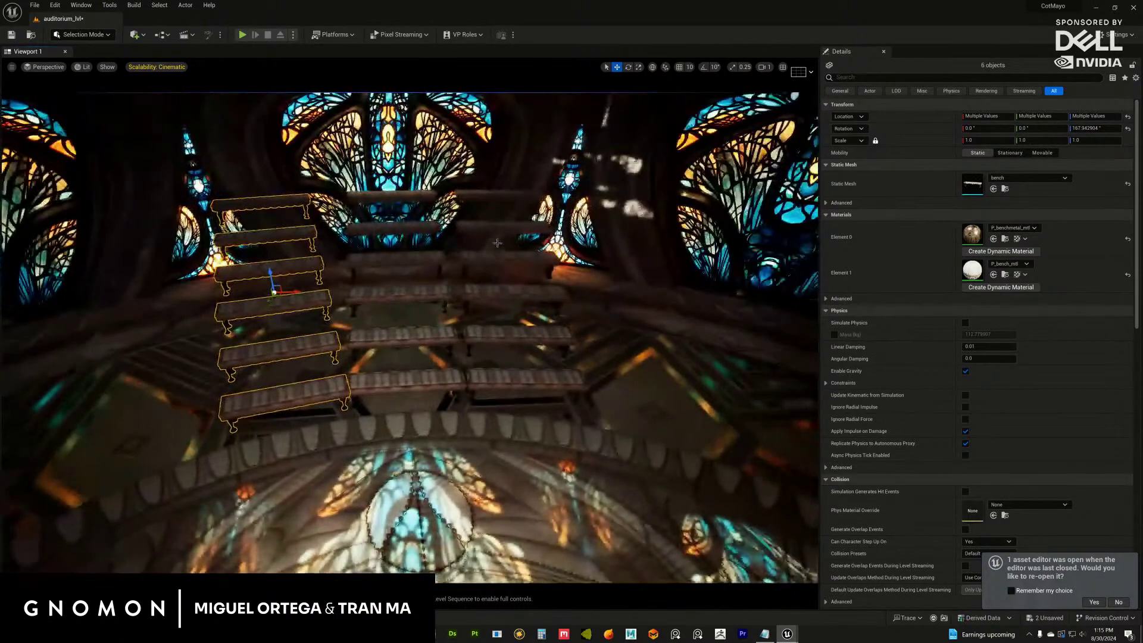
Reselect the first copied bench column and adjust its placement with a Z rotation of about 188°.
click(503, 282)
alt+drag(503, 282, 538, 295)
key(e)
key(w)
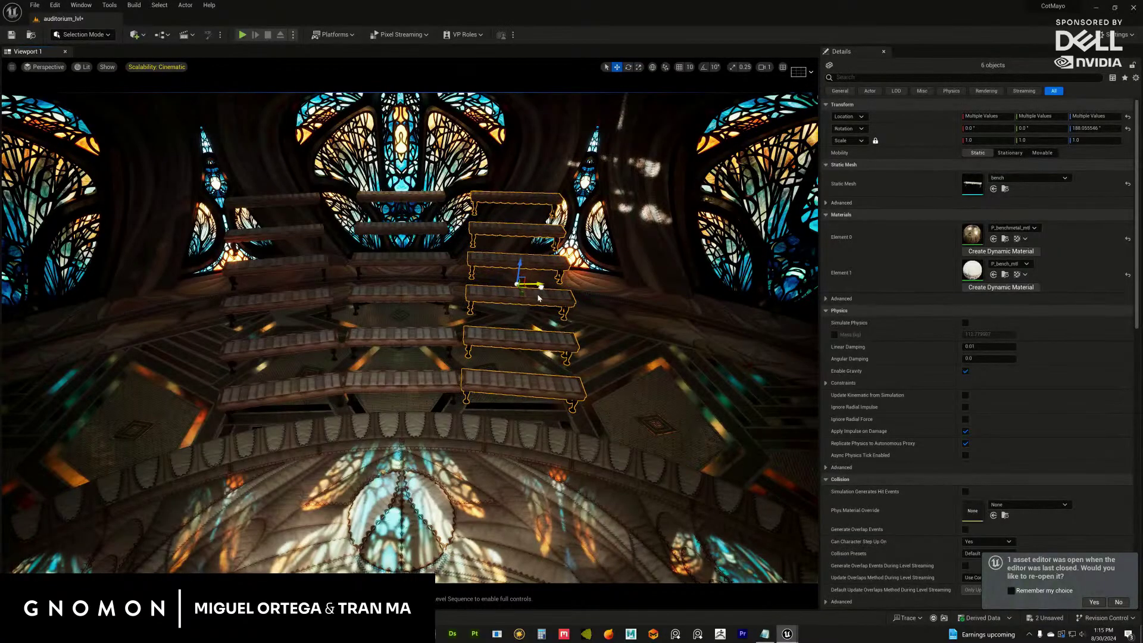
alt+drag(488, 325, 455, 323)
right_drag(454, 323, 423, 254)
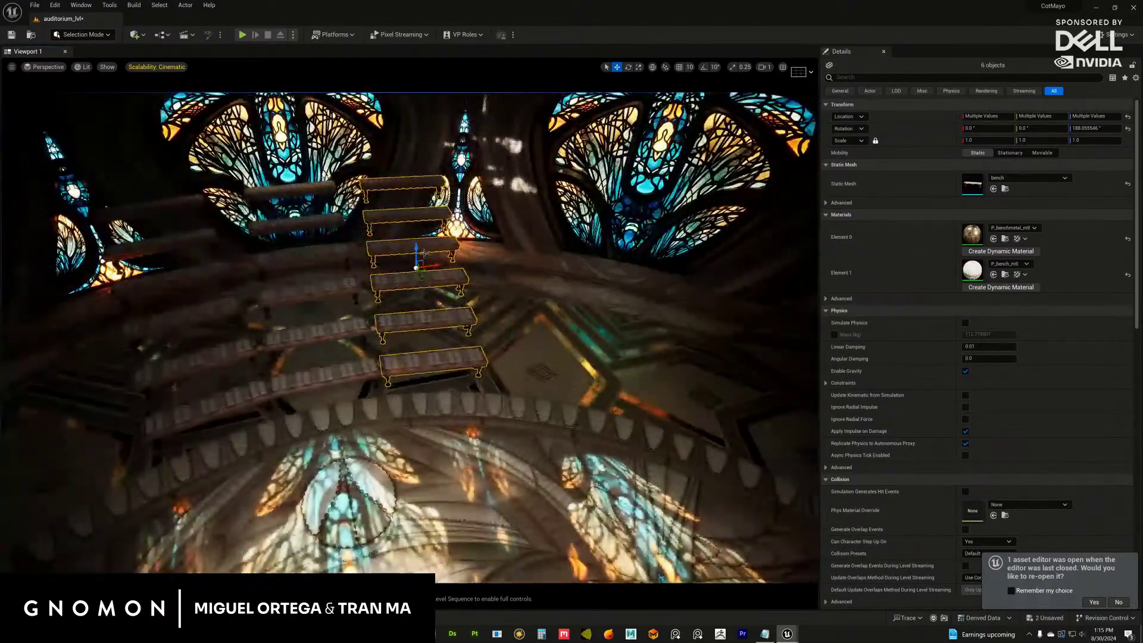
Select all three bench columns, duplicate them sideways, and rotate and position the copies along the rug's curve.
shift+click(329, 327)
ctrl+click(235, 301)
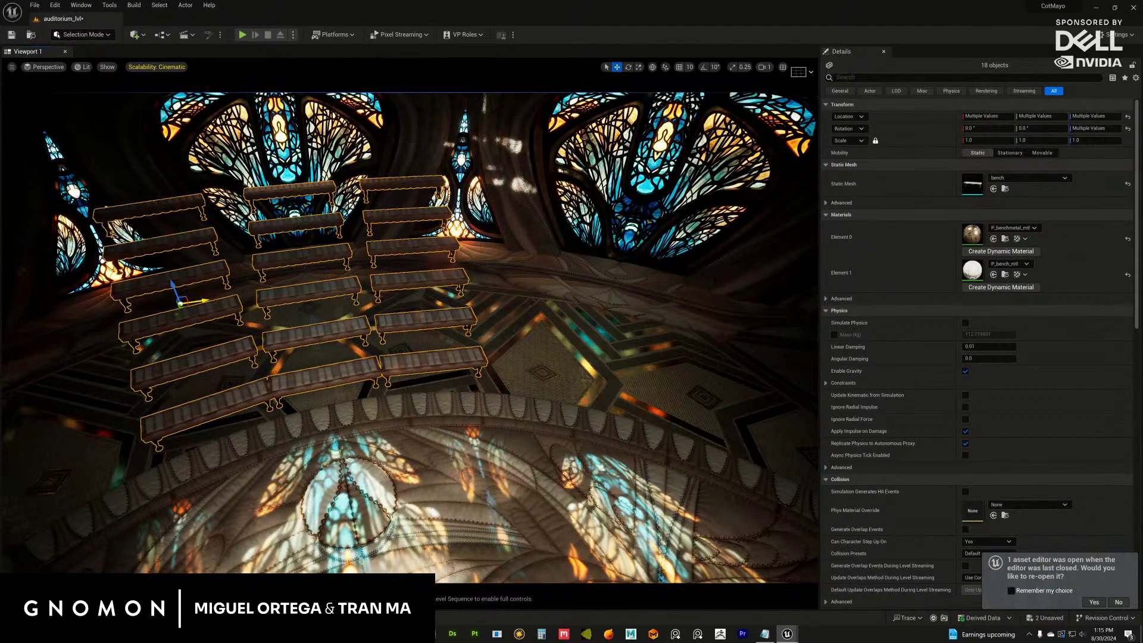
alt+drag(204, 301, 548, 260)
key(e)
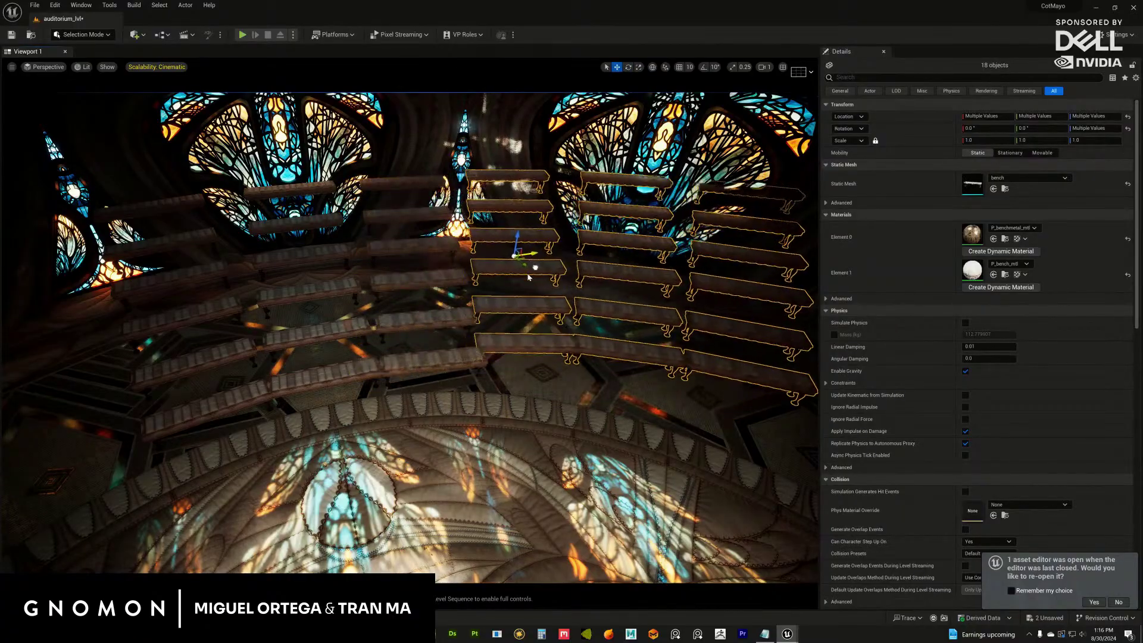
alt+middle_drag(547, 260, 448, 256)
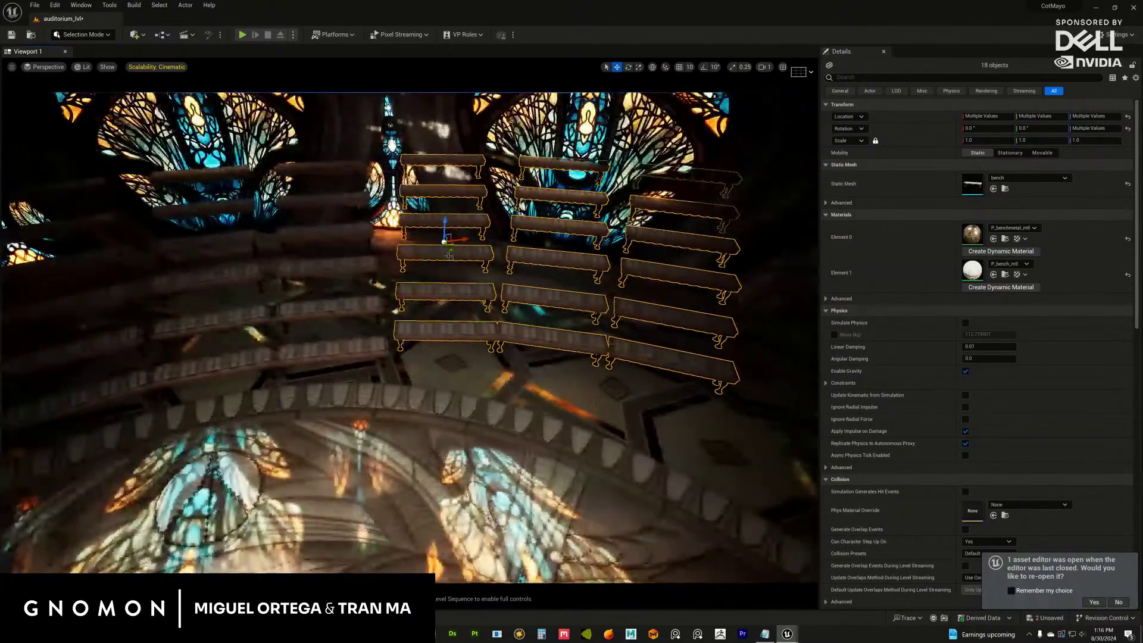
drag(449, 254, 457, 283)
key(e)
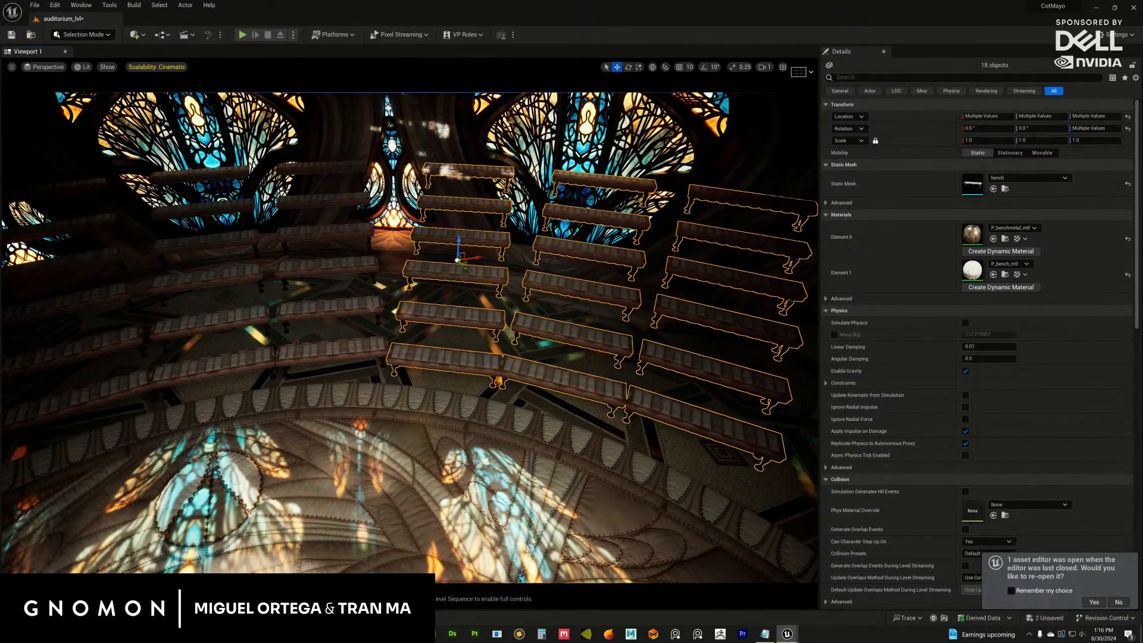
Select the three original bench columns together and duplicate them toward the still-empty side of the rug.
alt+drag(372, 307, 405, 289)
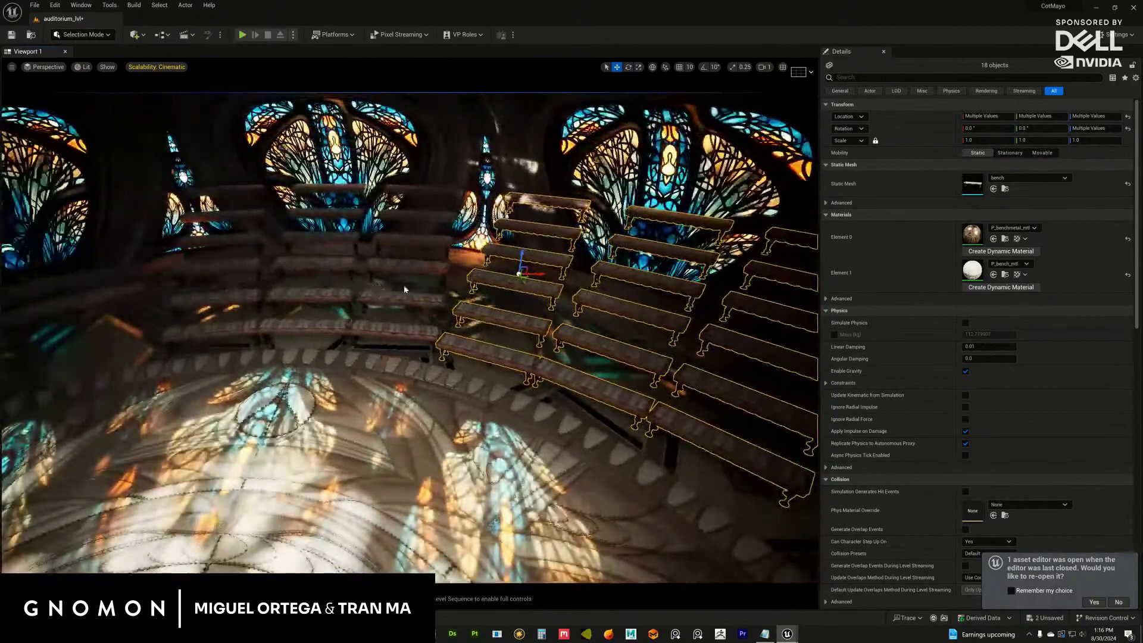
alt+middle_drag(405, 289, 481, 291)
click(410, 271)
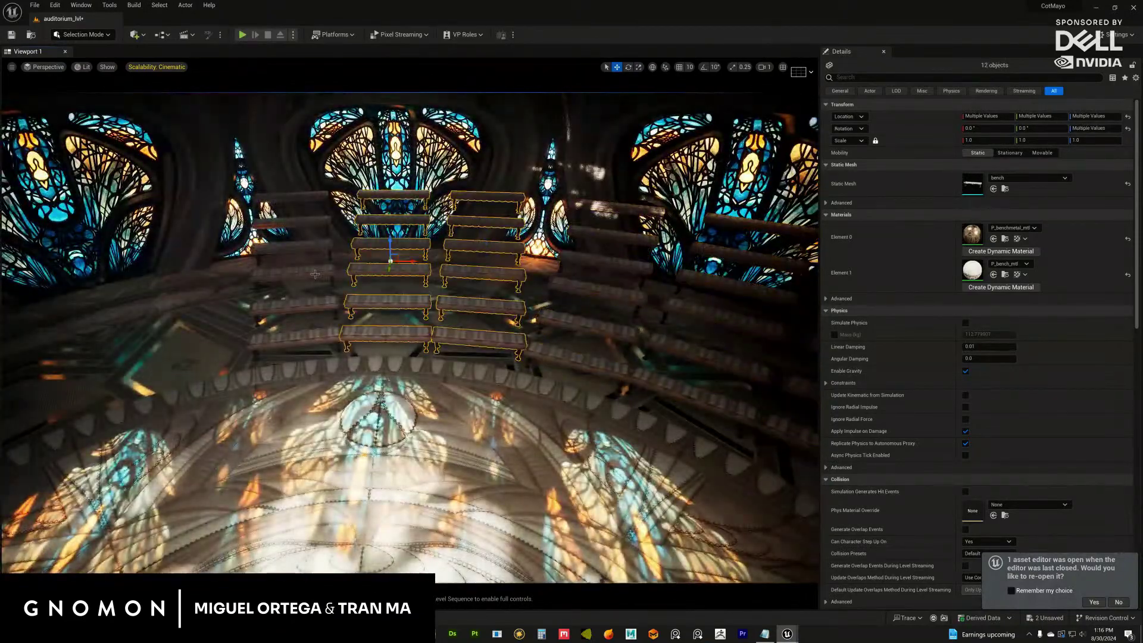
shift+click(290, 306)
alt+middle_drag(290, 305, 387, 312)
alt+drag(387, 311, 360, 306)
alt+right_drag(359, 305, 454, 271)
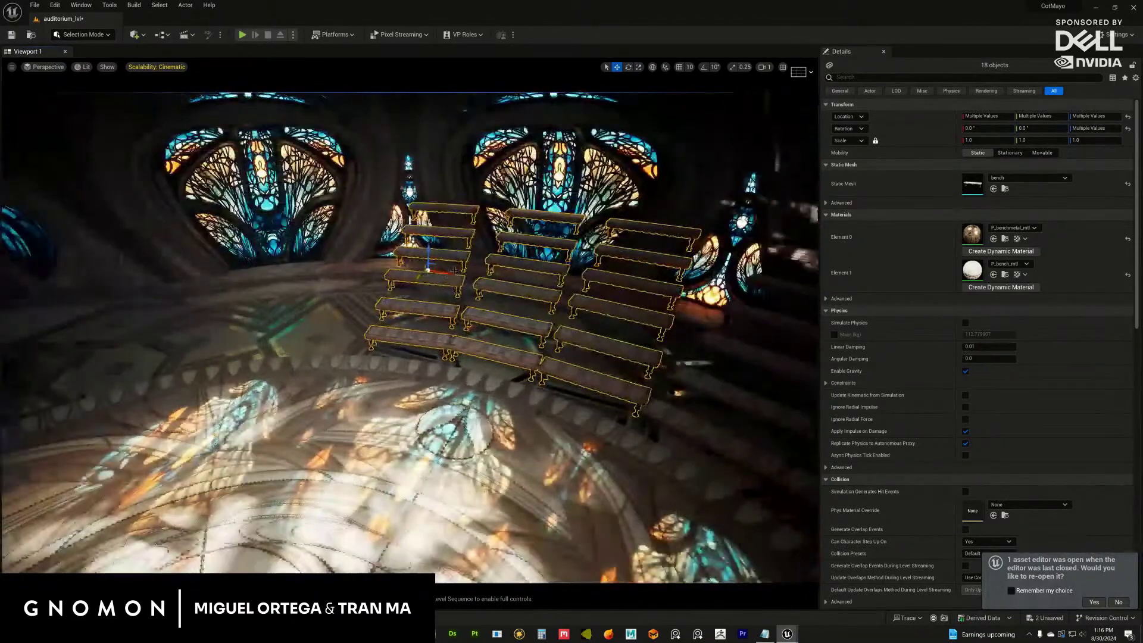
drag(449, 273, 353, 284)
key(ctrl+z)
Rotate the newly duplicated three-column section and shift it to continue the seating arc around the rug.
key(e)
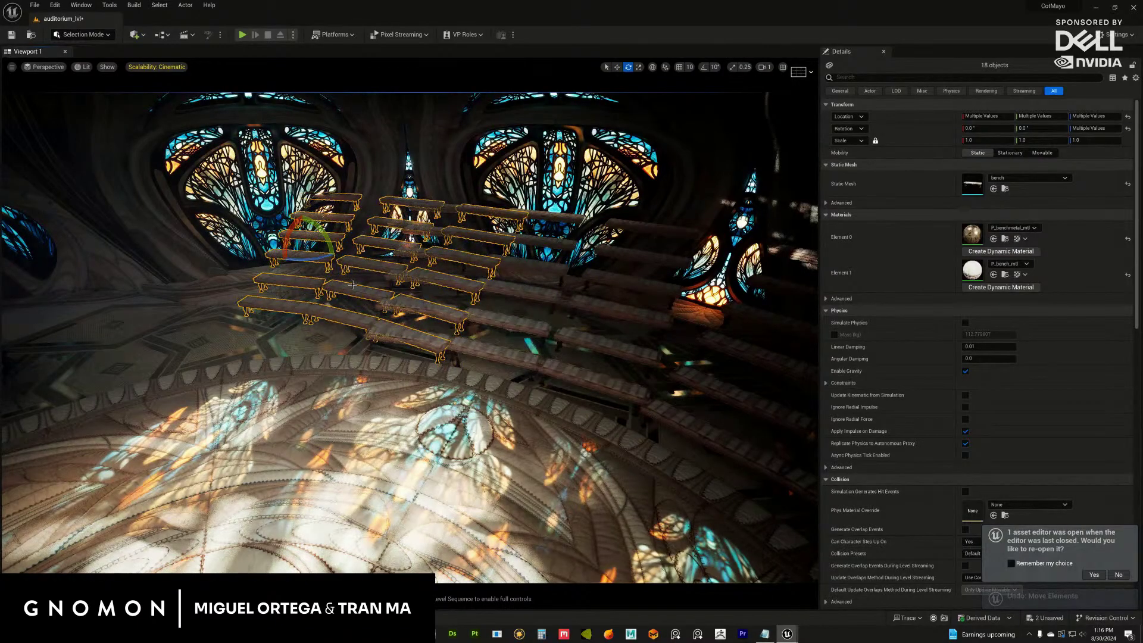
alt+middle_drag(352, 284, 396, 289)
drag(345, 265, 227, 293)
key(w)
right_drag(324, 302, 432, 299)
alt+drag(466, 303, 456, 276)
Look across the auditorium and inspect the rug, the large stained-glass windows and the surrounding wall mesh.
click(441, 298)
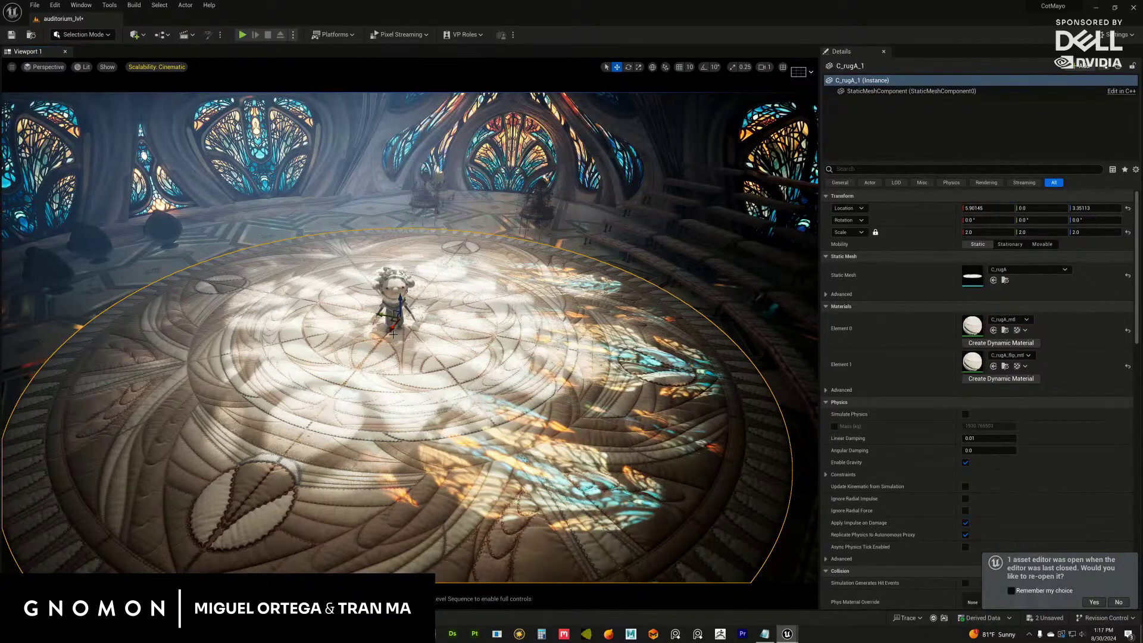
alt+middle_drag(340, 342, 369, 344)
alt+drag(369, 346, 422, 171)
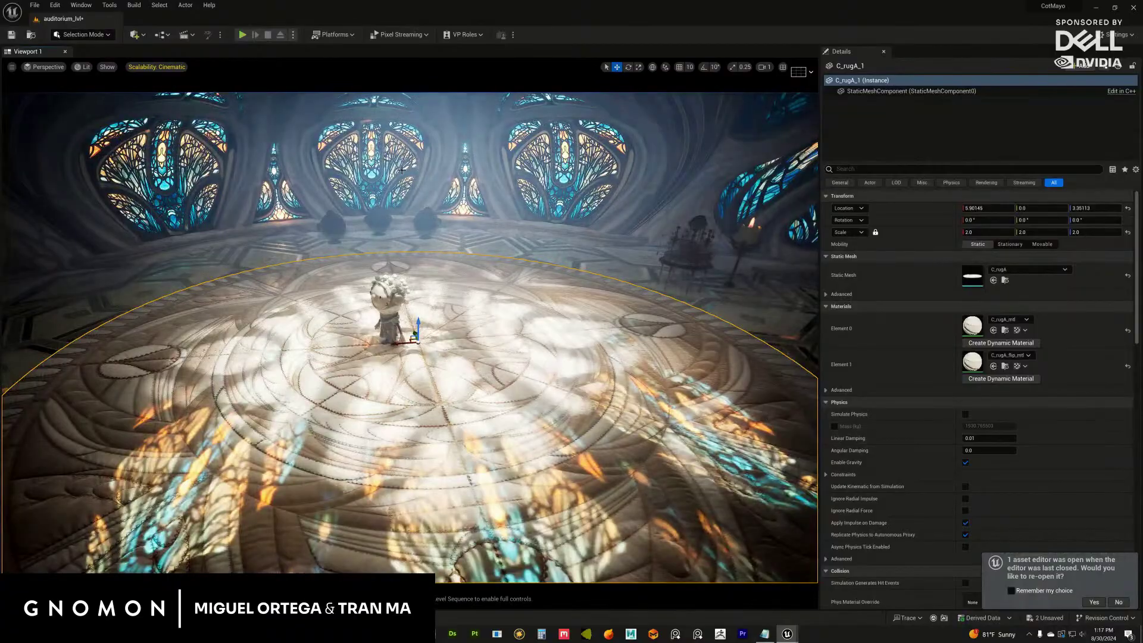
click(402, 169)
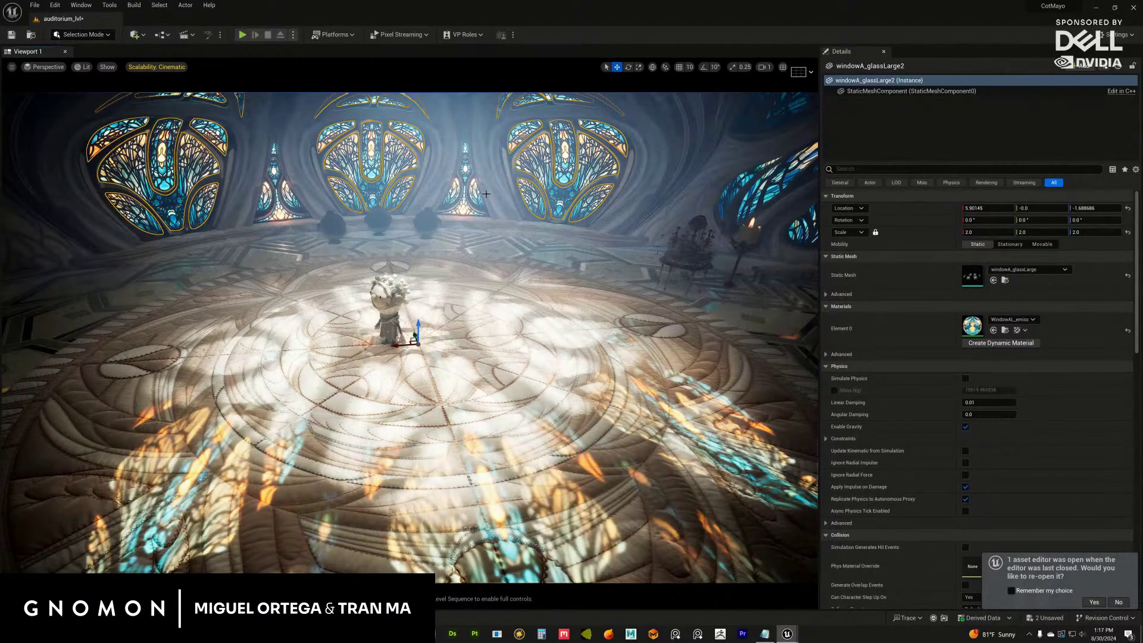
alt+middle_drag(457, 227, 465, 263)
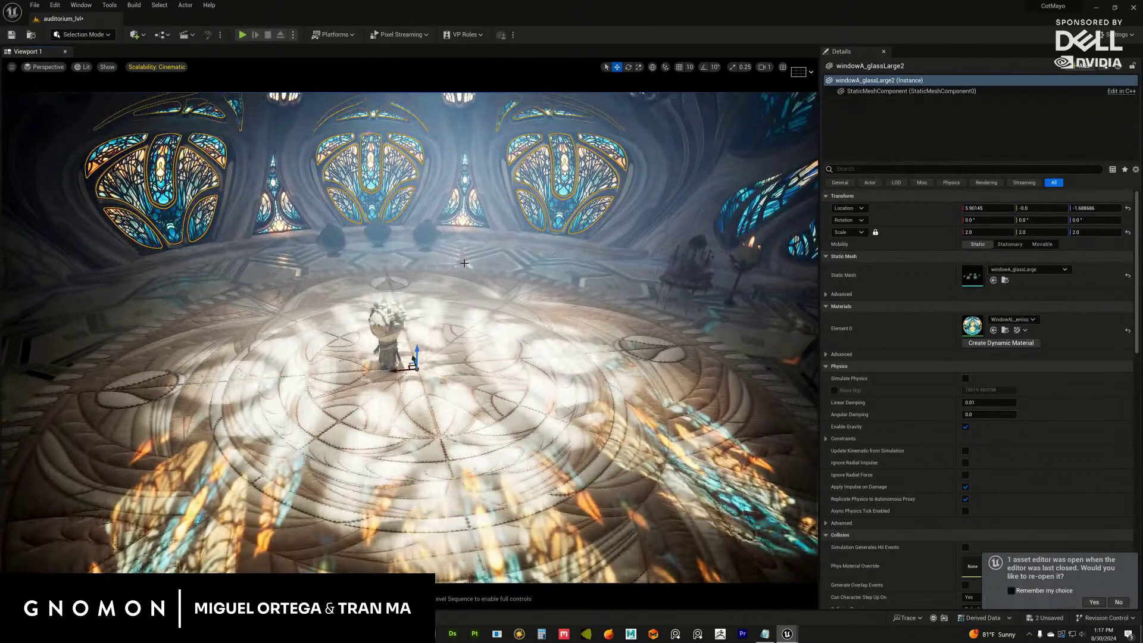
alt+drag(465, 263, 354, 235)
click(397, 229)
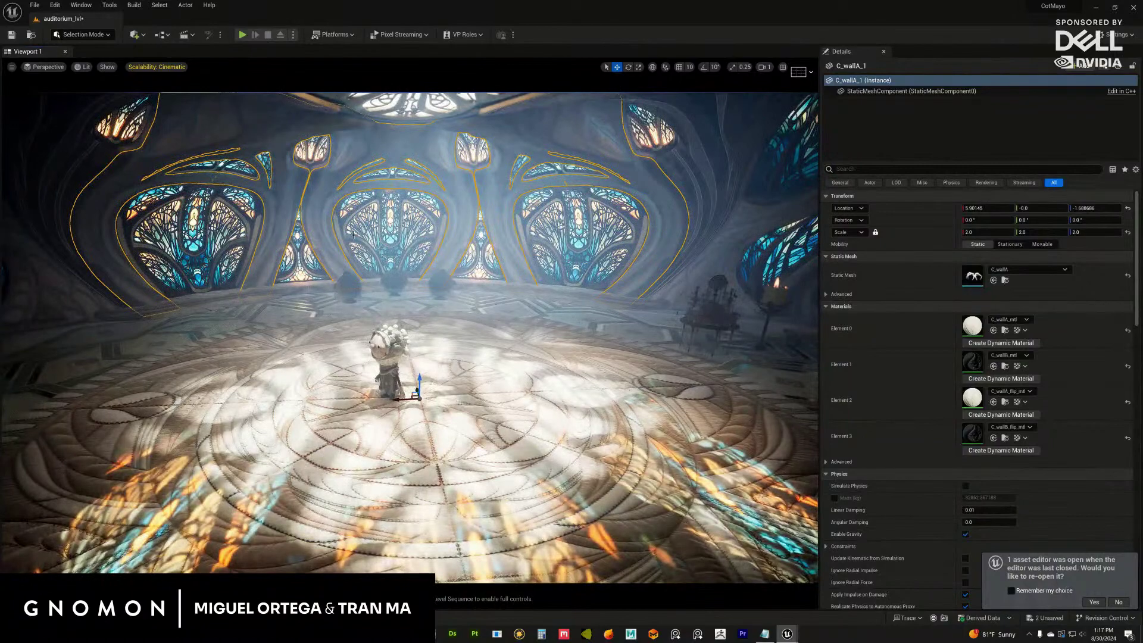
scroll(379, 263, up, 3)
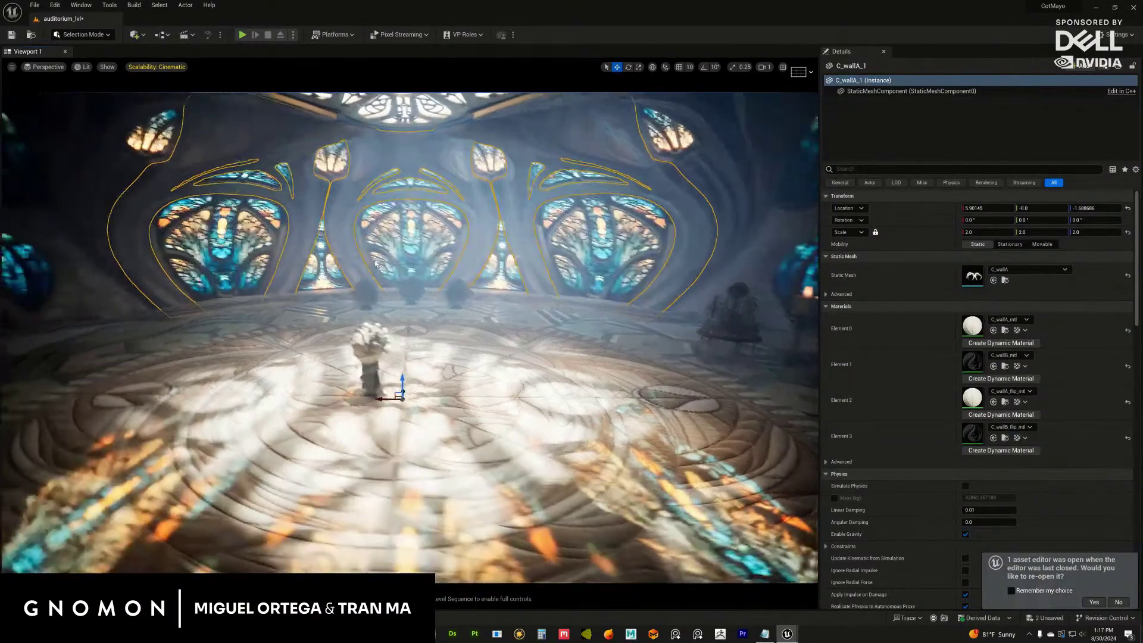
Inspect the auditorium's stained-glass door by selecting its glass and frame pieces one at a time.
alt+drag(375, 263, 275, 270)
click(282, 249)
click(245, 247)
click(209, 245)
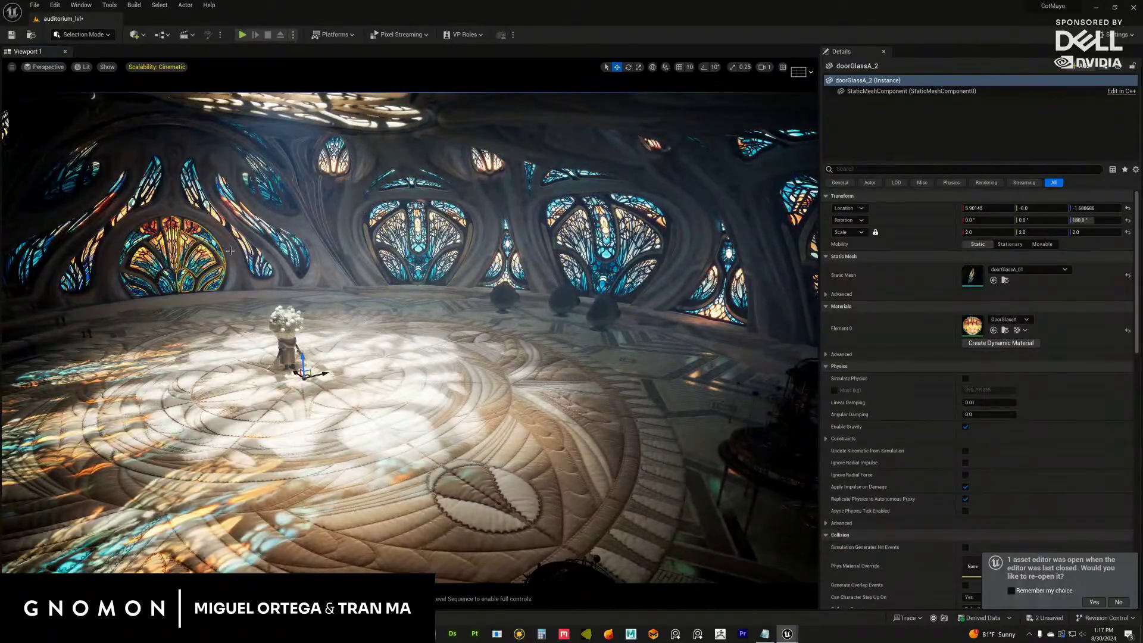
click(231, 250)
click(175, 251)
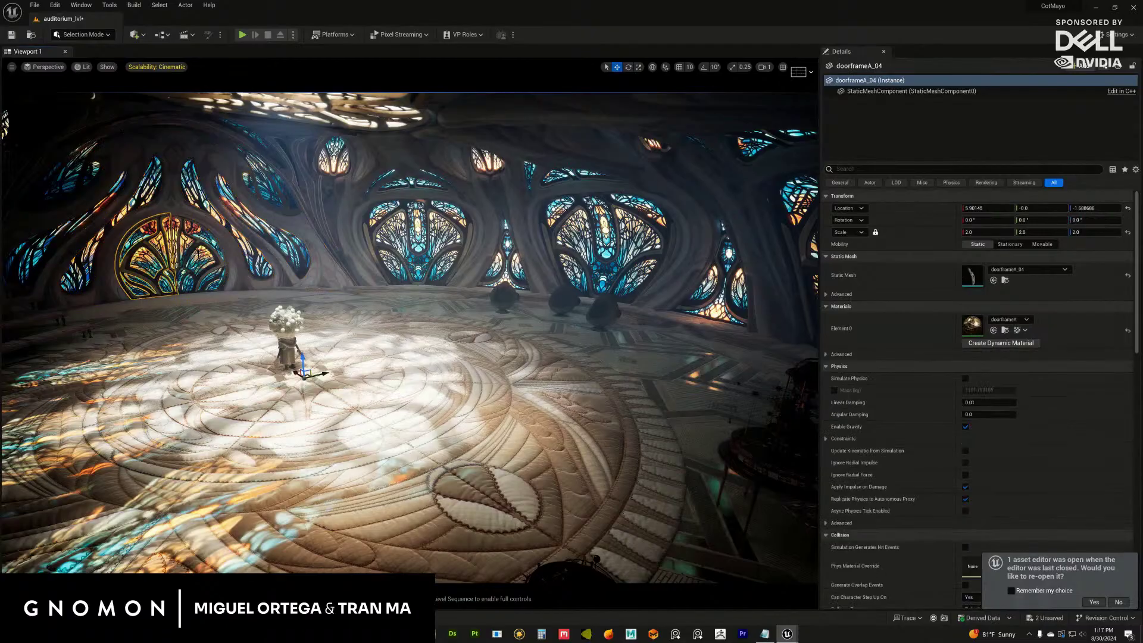
click(270, 261)
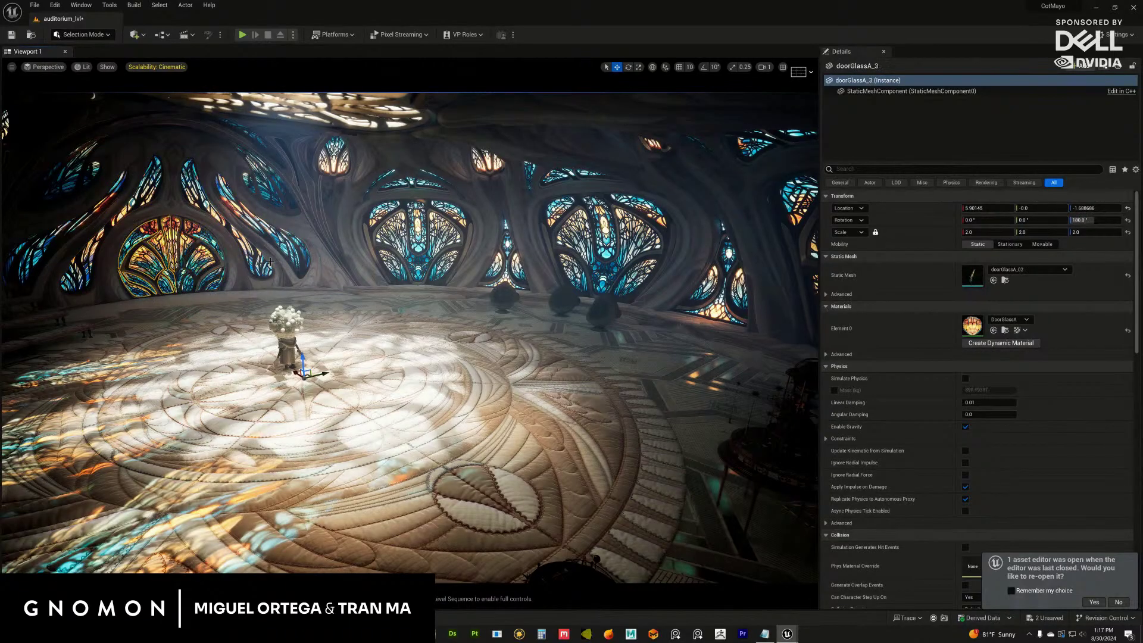
Look around the auditorium to examine the bench arcs, the quilted rug and the stained-glass windows surrounding it.
alt+drag(285, 240, 231, 240)
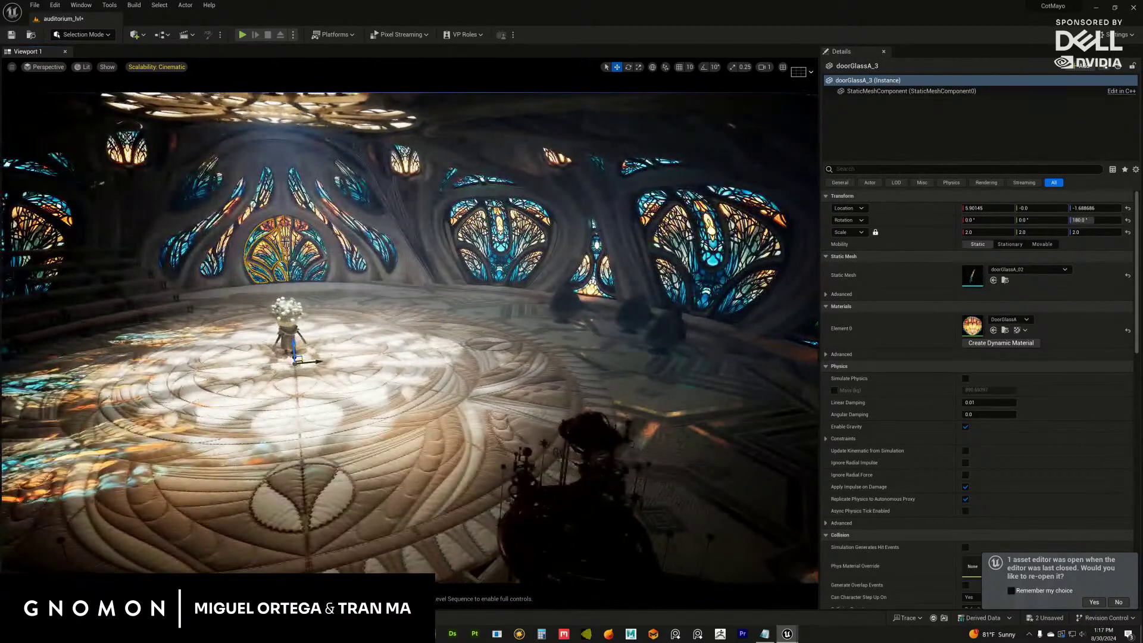
alt+drag(321, 298, 607, 293)
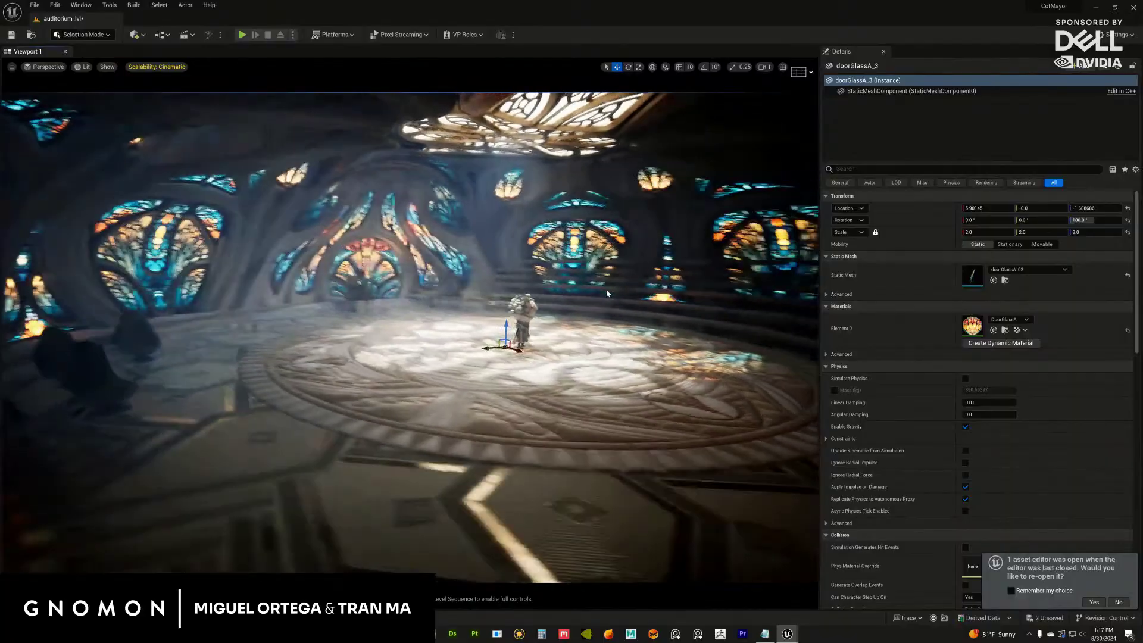
right_drag(607, 293, 457, 276)
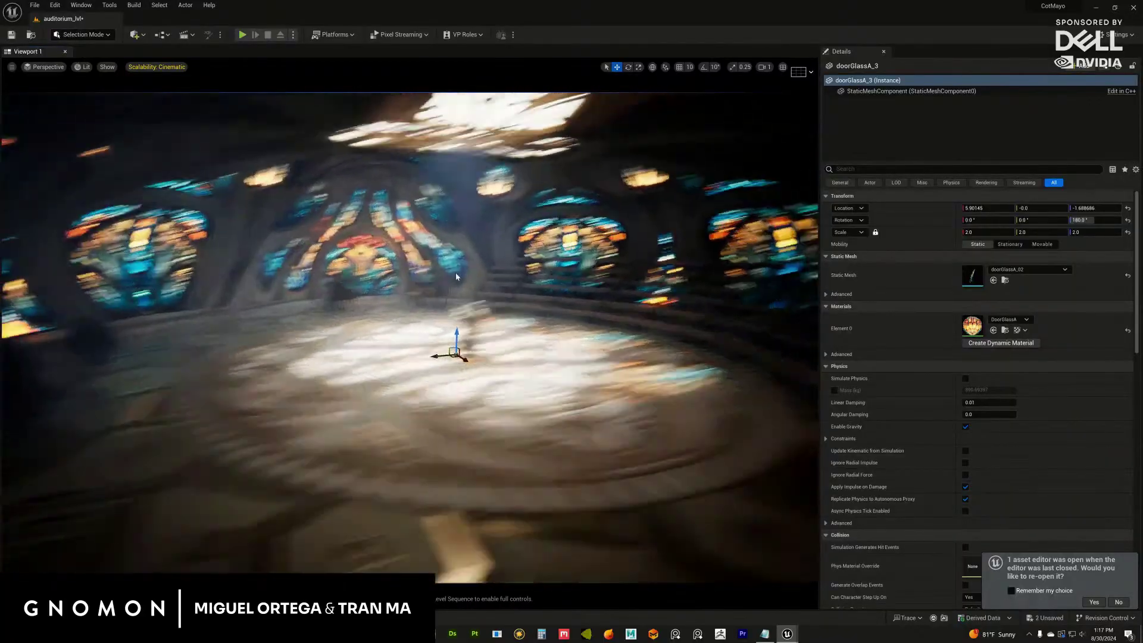
alt+drag(457, 276, 613, 324)
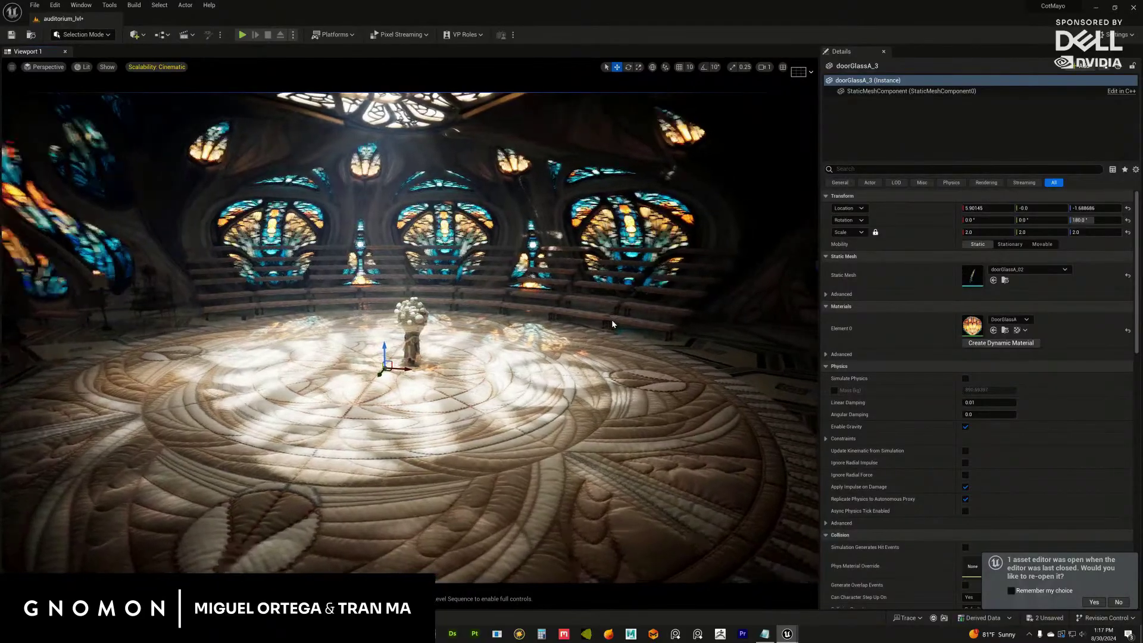
right_drag(612, 323, 571, 308)
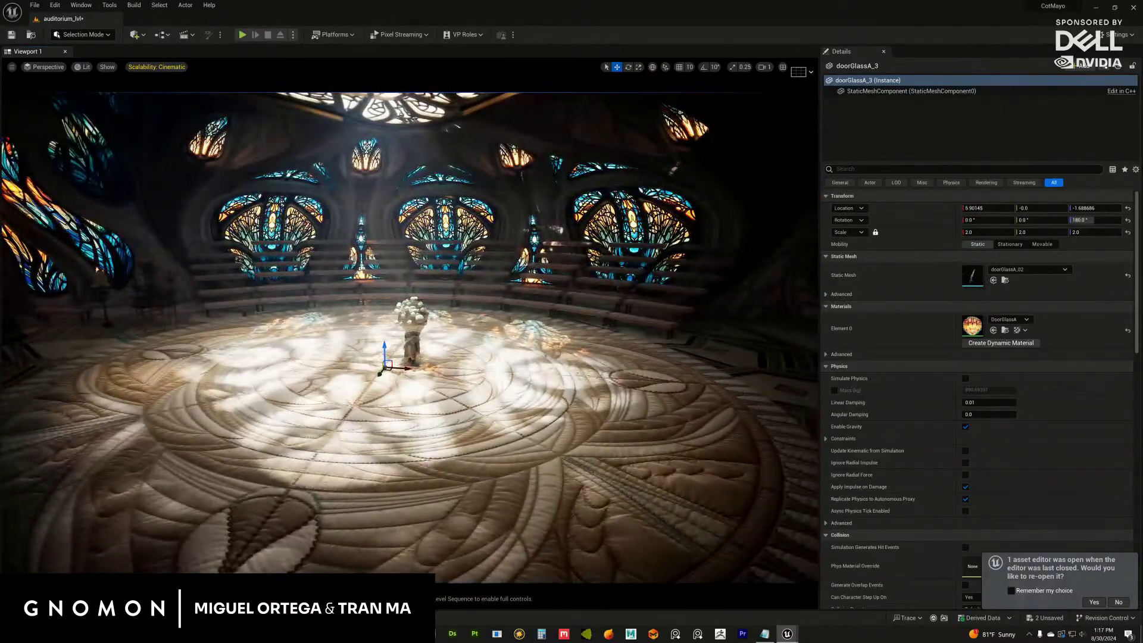
alt+drag(570, 308, 410, 323)
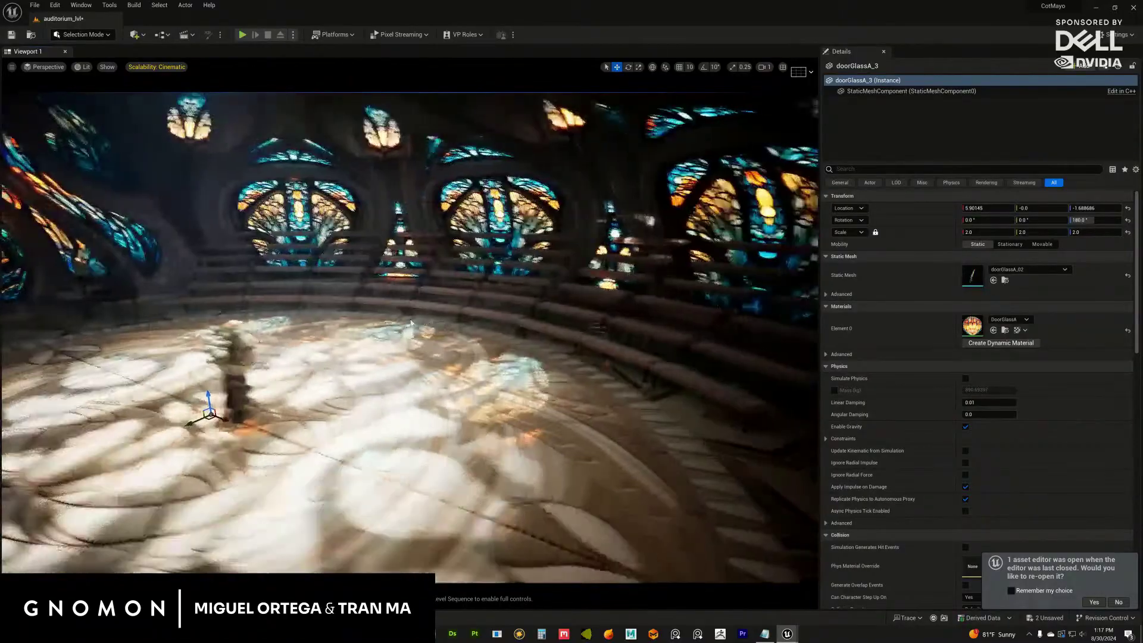
right_drag(410, 322, 460, 262)
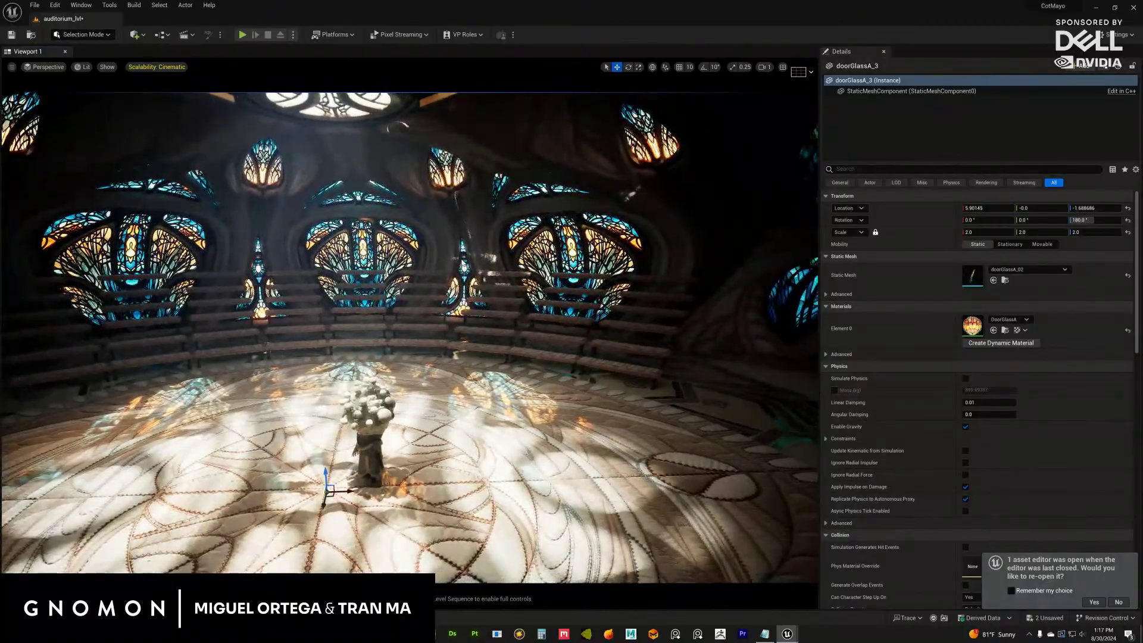
alt+drag(464, 263, 395, 285)
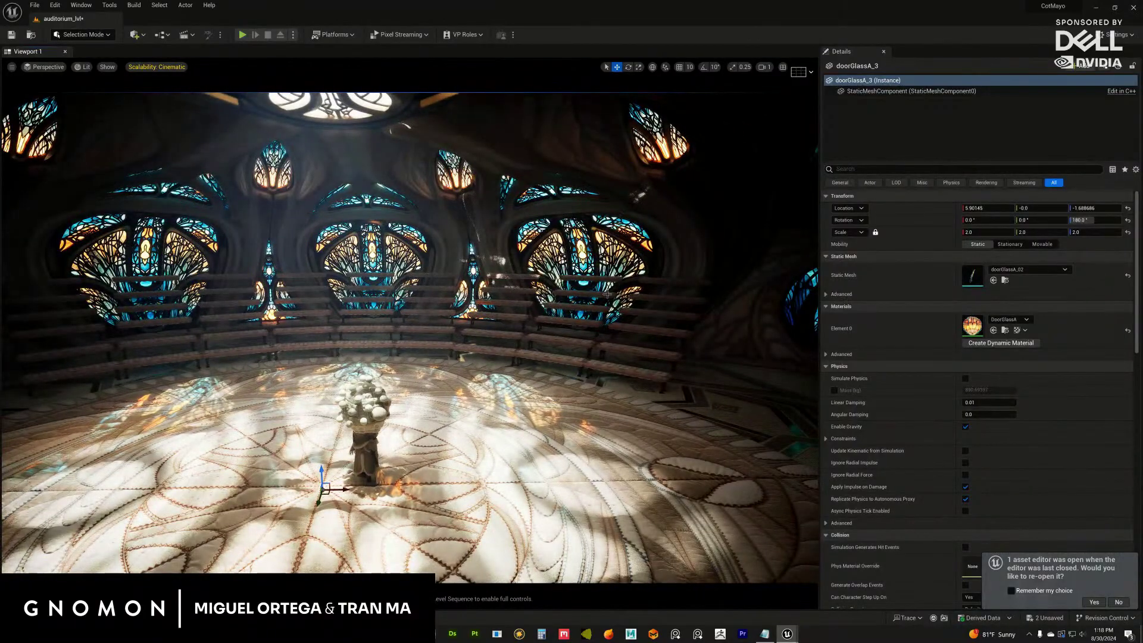
right_drag(384, 296, 365, 288)
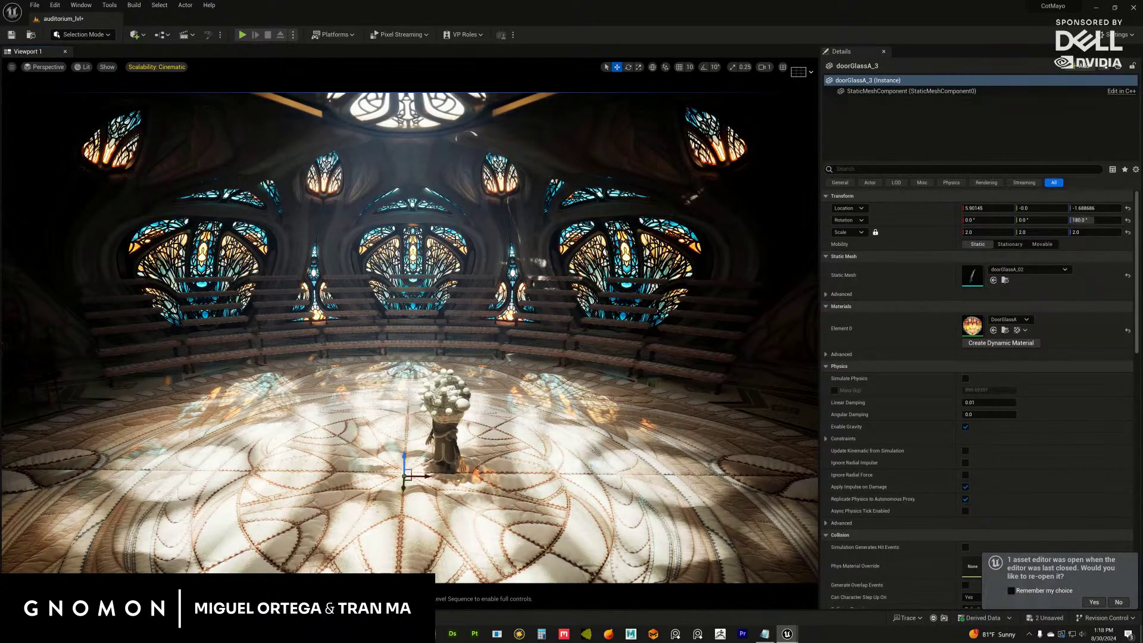
Inspect the window wall mesh and one tiered bench column by selecting each, viewing the room across to the door side.
click(476, 252)
click(485, 254)
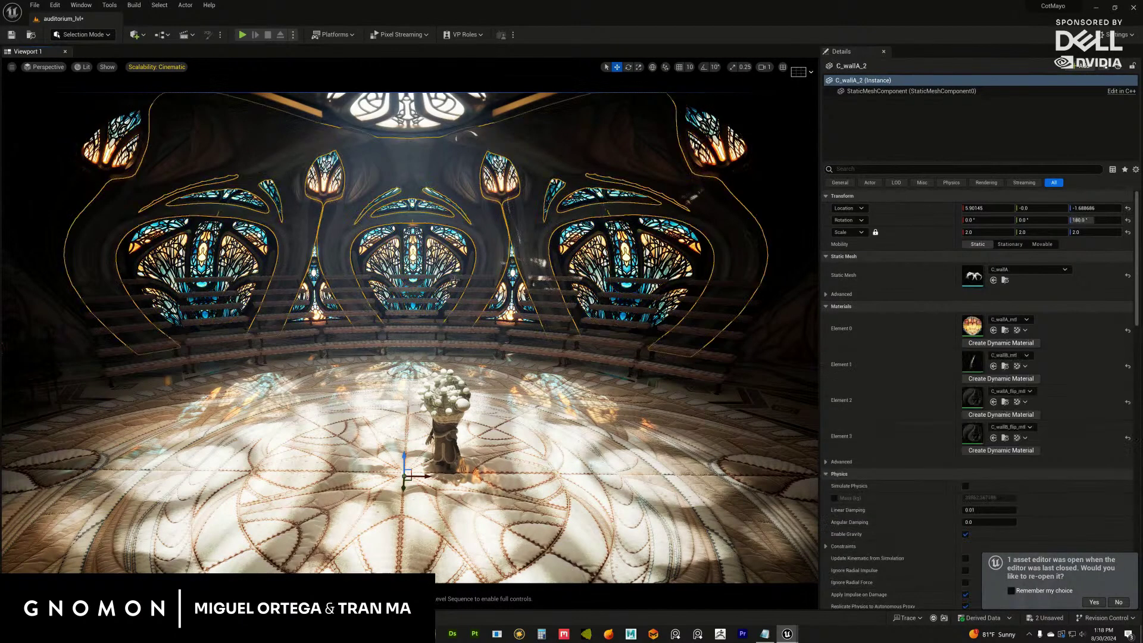
click(462, 302)
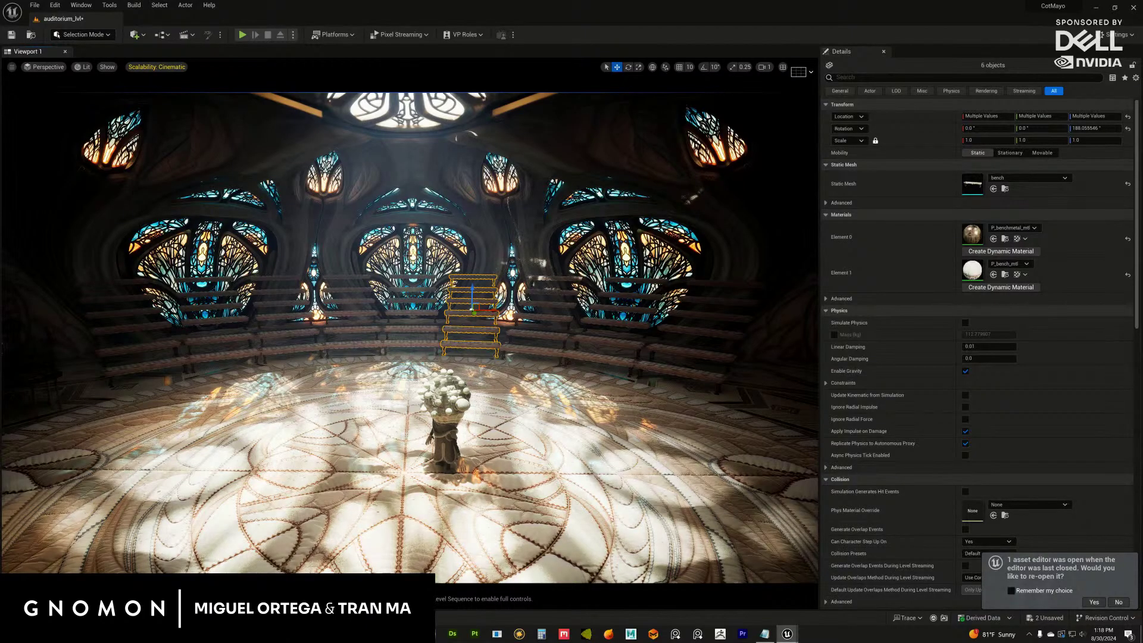
alt+drag(462, 215, 456, 190)
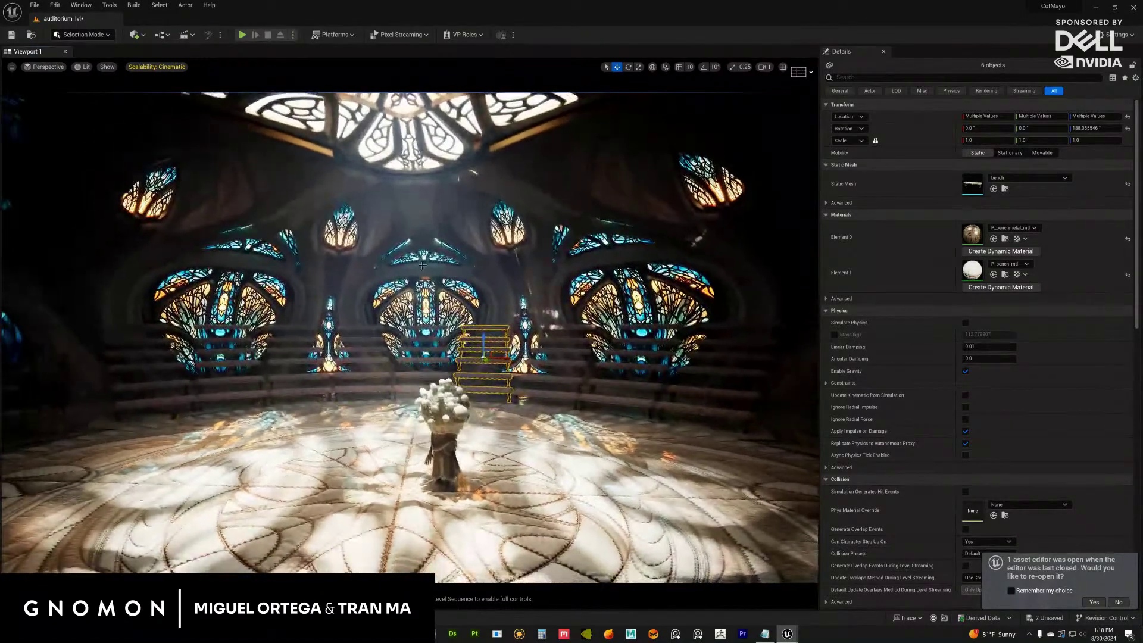
alt+drag(400, 267, 303, 278)
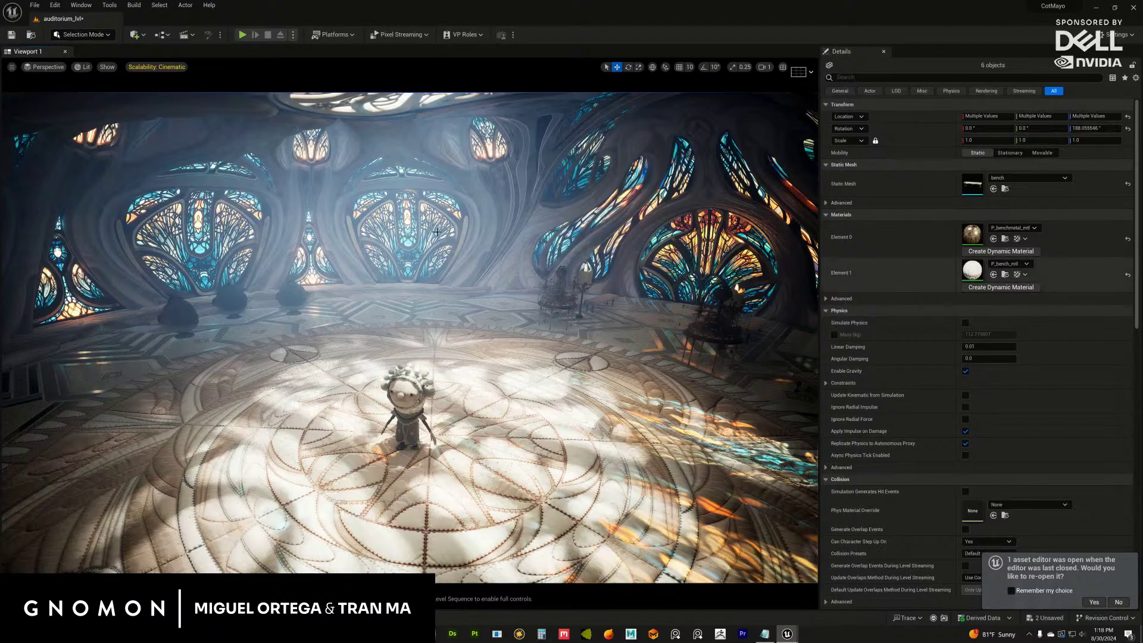
Save all unsaved levels and assets, and minimize the Unreal Editor.
click(34, 5)
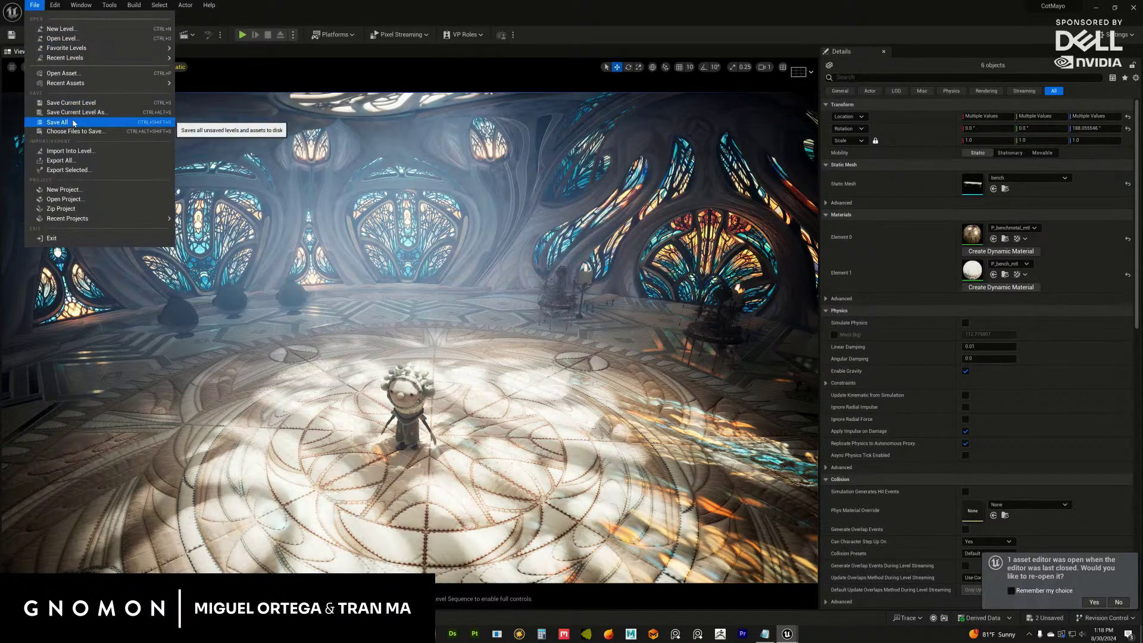
click(72, 121)
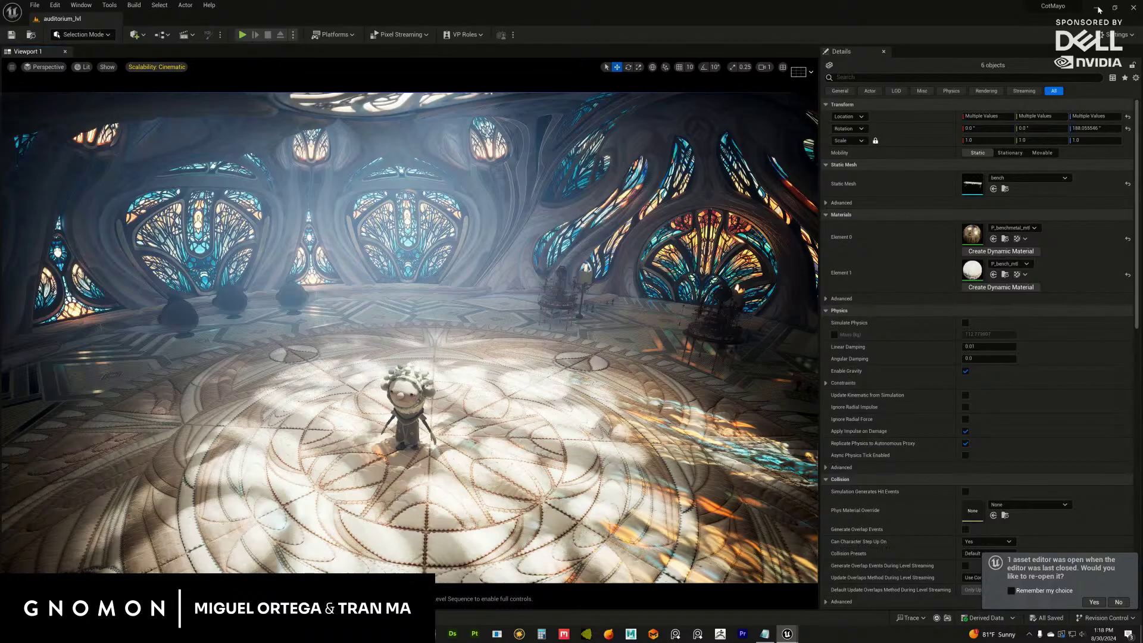
click(1097, 8)
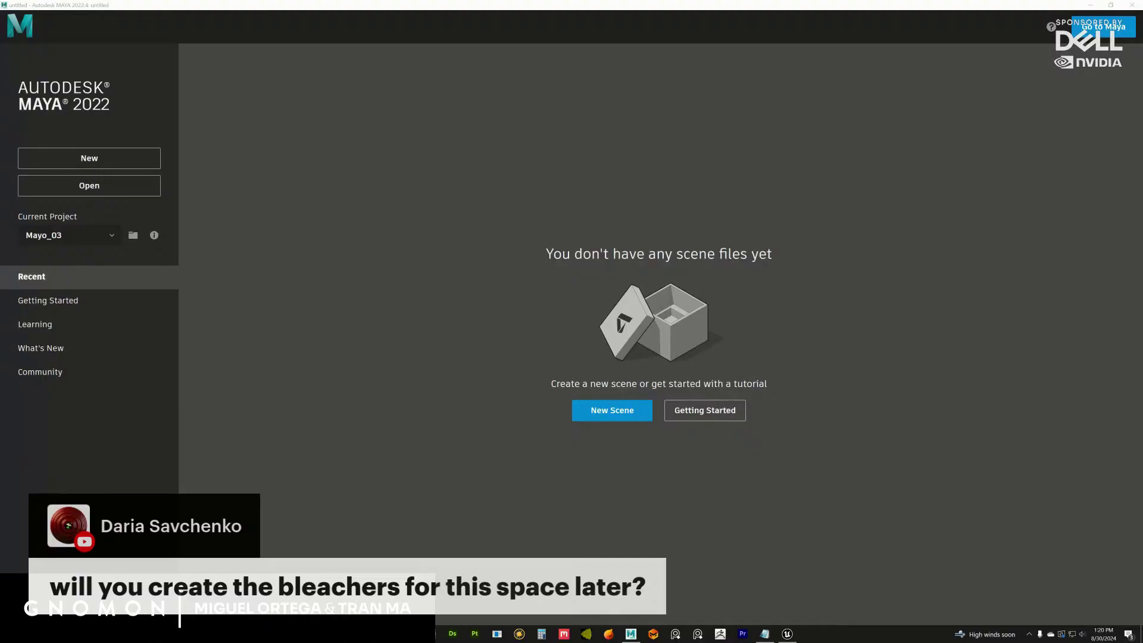
Import the moth model into the empty scene in Maya and frame its body mesh.
click(1079, 25)
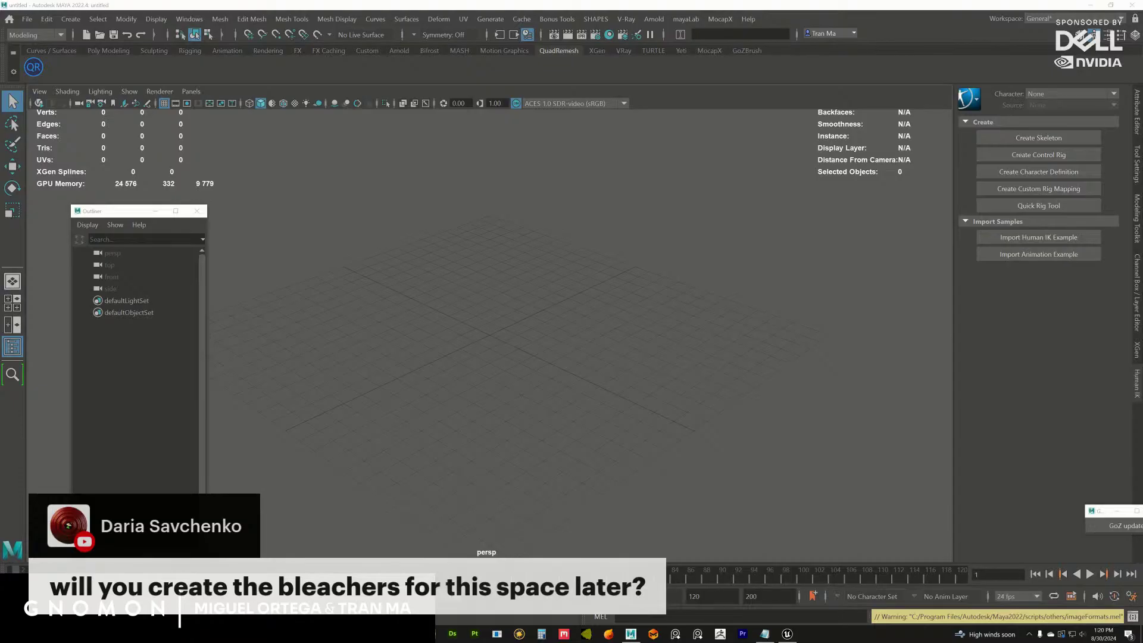
drag(1142, 250, 505, 264)
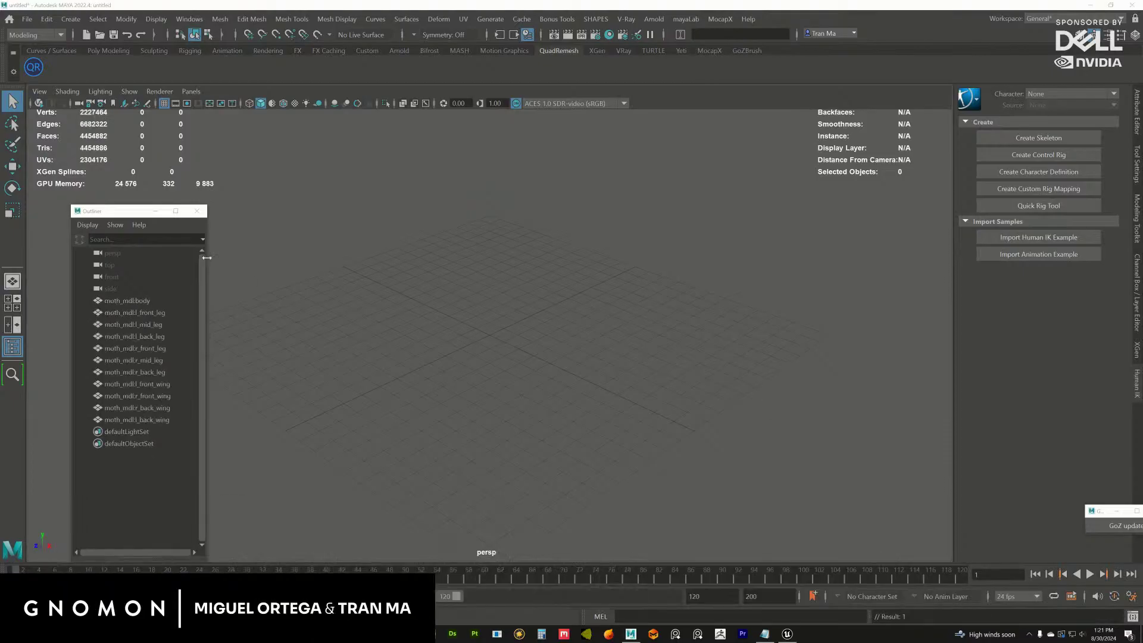
click(140, 301)
key(f)
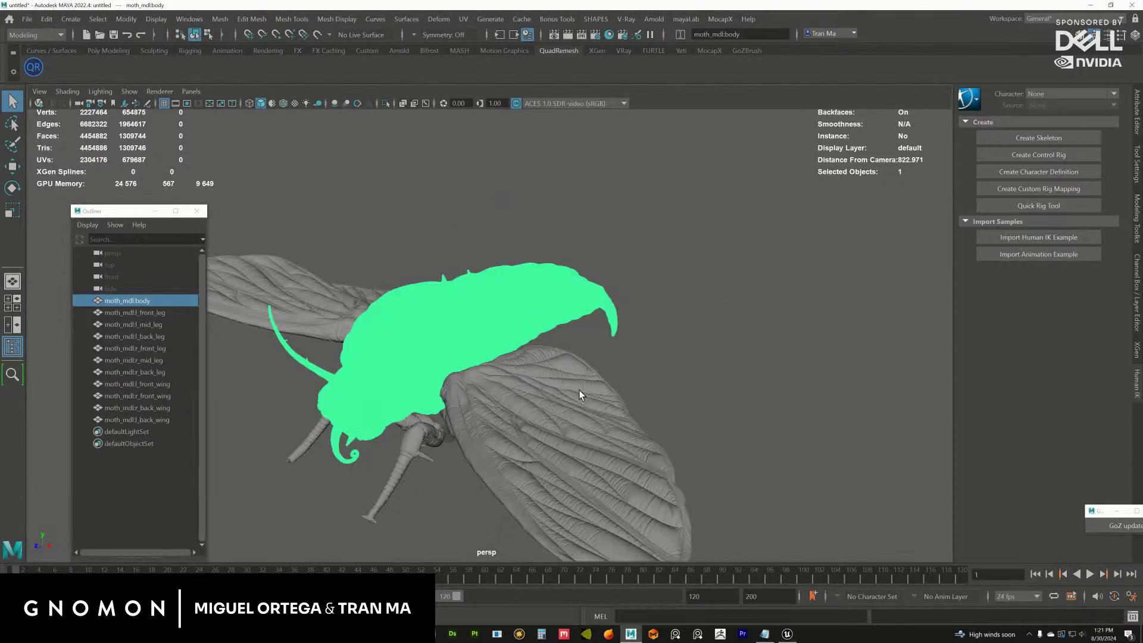
Open the UV Editor for the moth's body and examine its UV tiles alongside the model.
alt+drag(580, 391, 551, 331)
click(551, 330)
alt+middle_drag(551, 330, 550, 256)
alt+drag(550, 255, 560, 297)
click(536, 302)
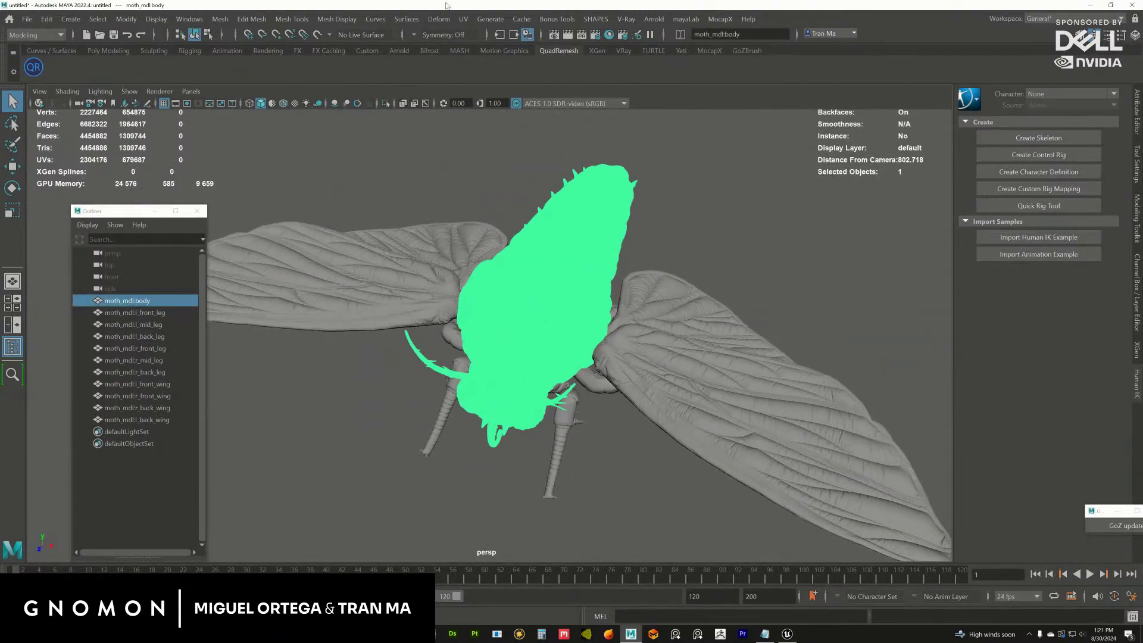
click(463, 19)
click(479, 40)
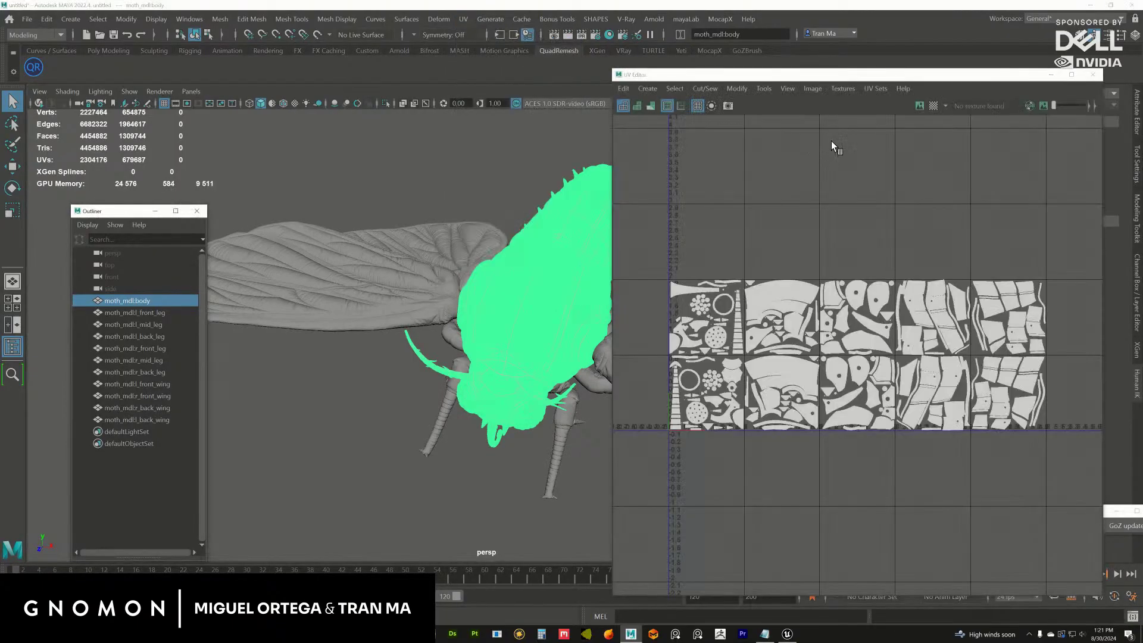
alt+drag(491, 322, 551, 317)
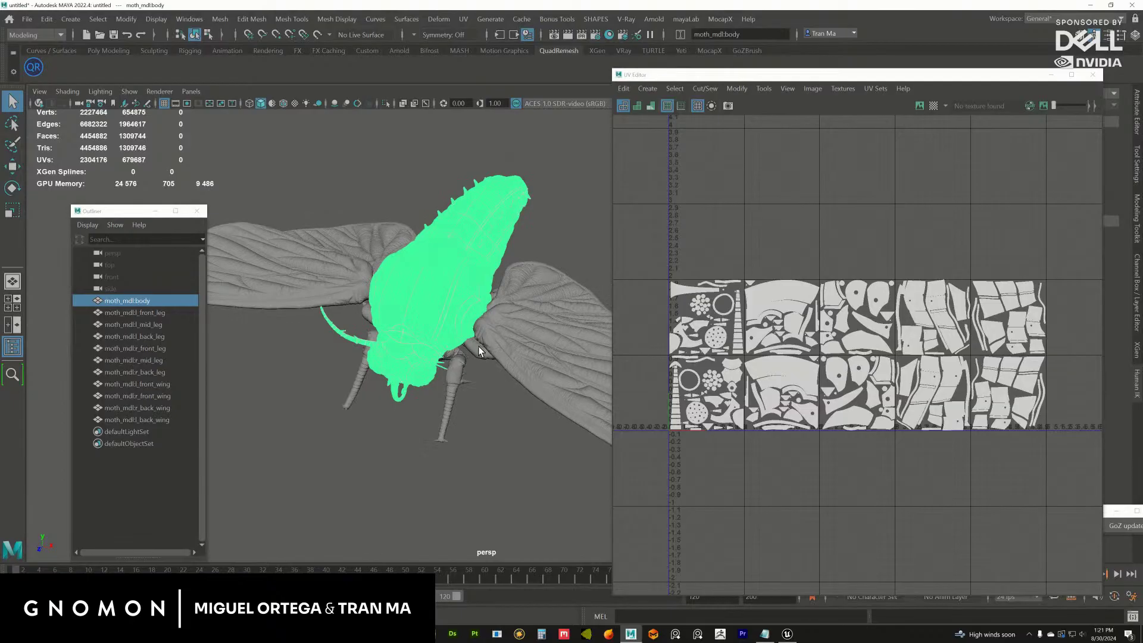
alt+drag(481, 351, 498, 326)
Add all four moth wings to one selection to view their combined UV layout.
click(502, 323)
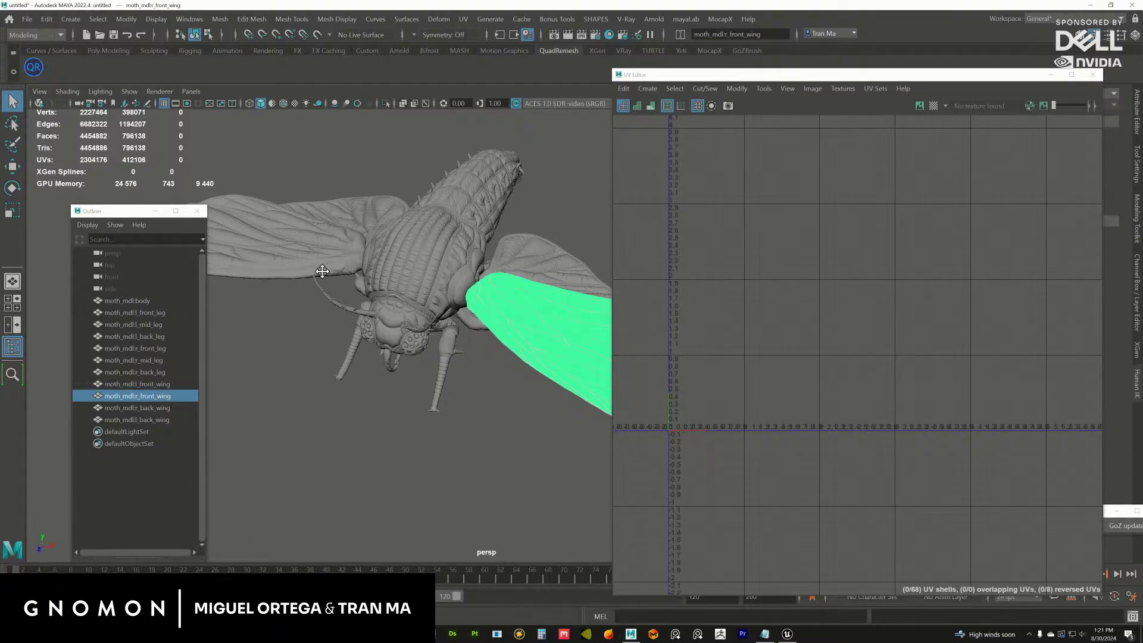
alt+middle_drag(322, 270, 271, 263)
alt+right_drag(881, 404, 648, 288)
shift+click(487, 247)
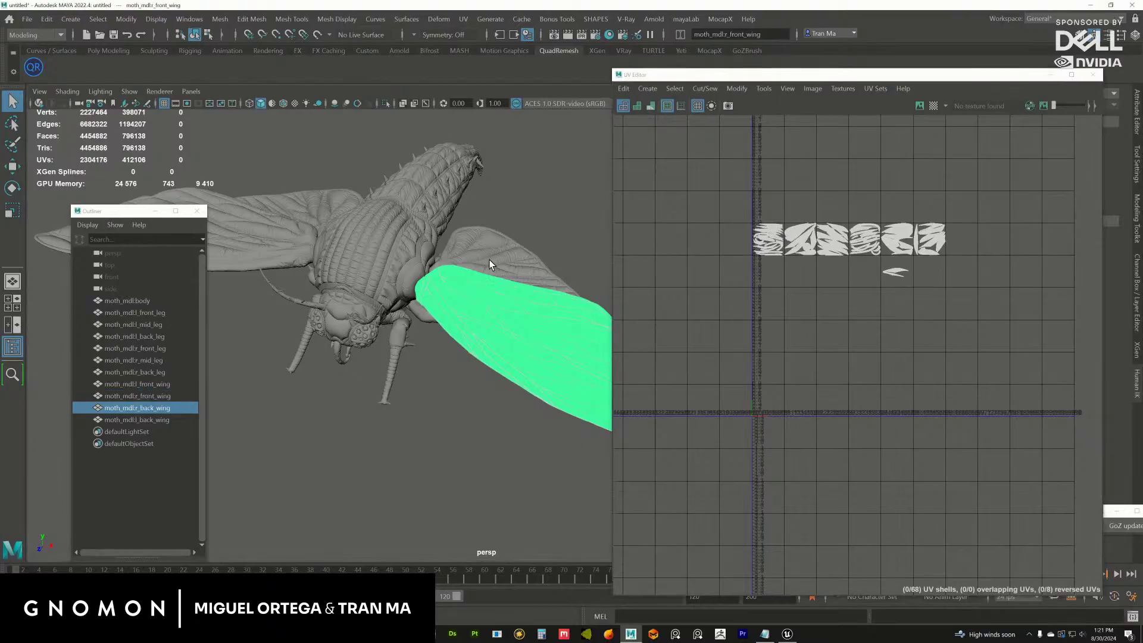
alt+drag(411, 301, 474, 311)
shift+click(393, 255)
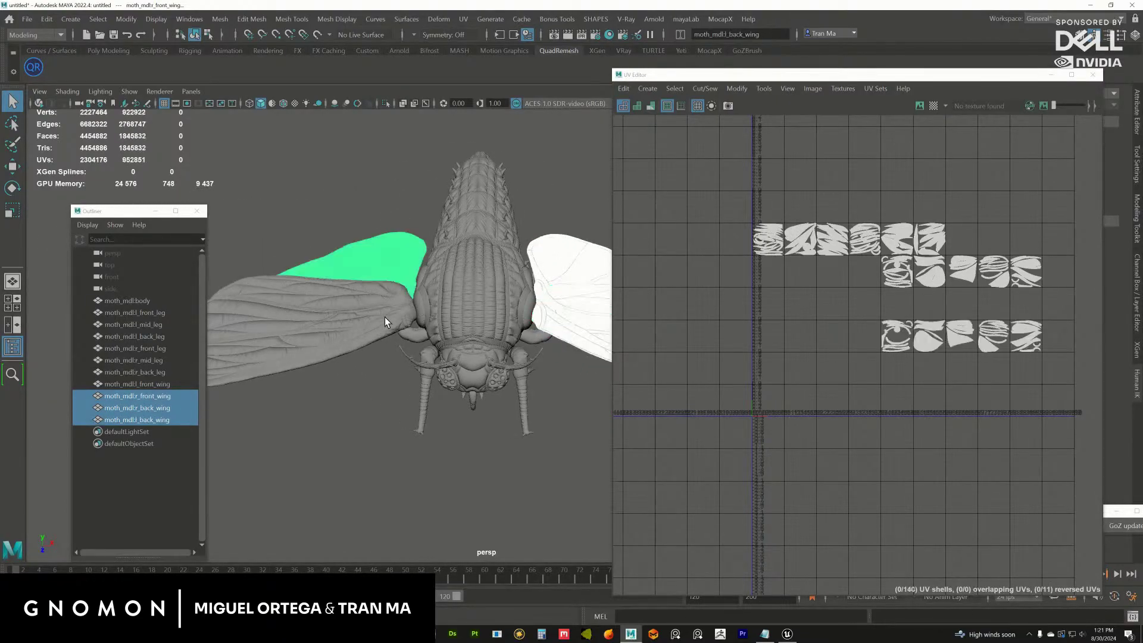
shift+click(384, 317)
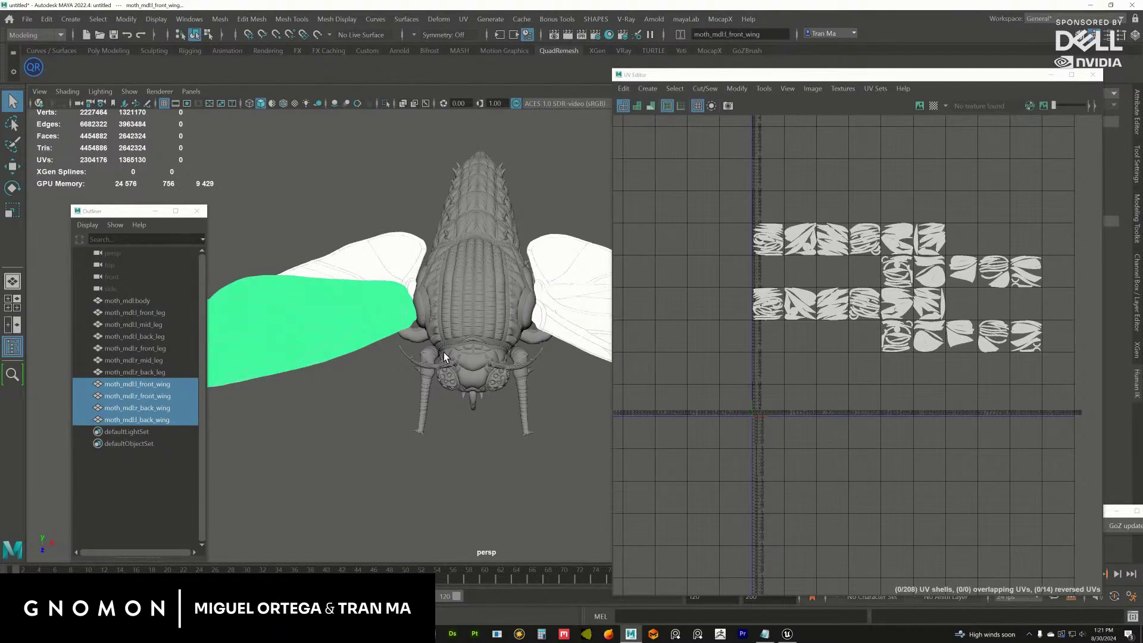
Select the moth's left front leg and examine its UV layout from a low front view.
alt+drag(444, 351, 459, 307)
click(462, 310)
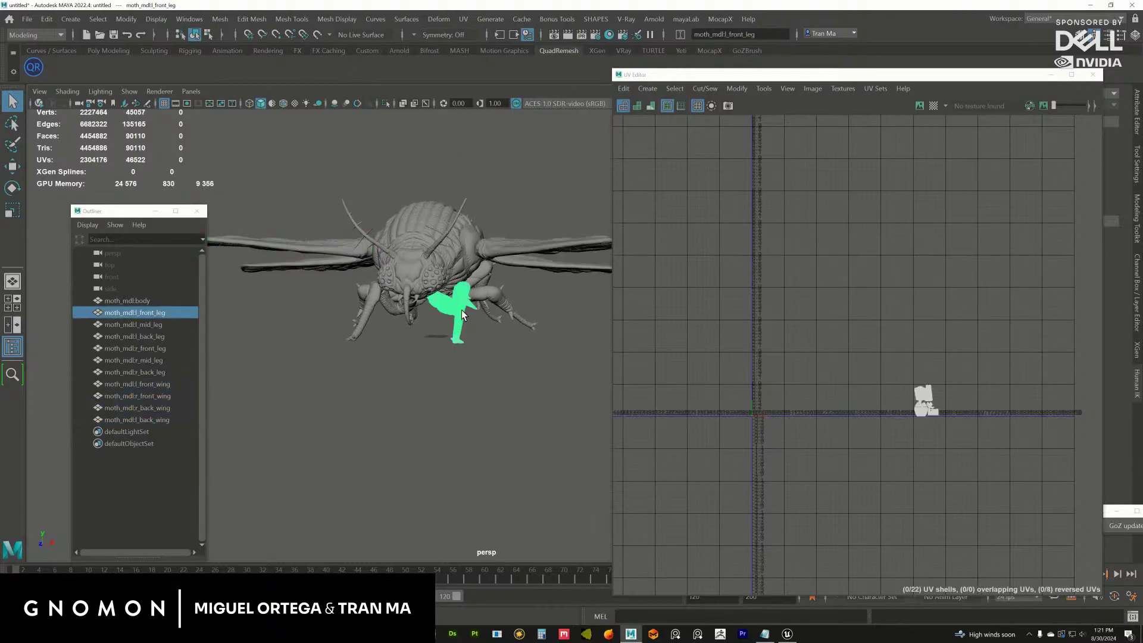
click(455, 278)
alt+drag(445, 287, 500, 345)
click(152, 313)
Select all the moth's meshes together to display the full multi-tile UV layout, and nudge the UV Editor window upward.
alt+drag(357, 341, 406, 343)
scroll(376, 305, down, 5)
drag(304, 194, 522, 397)
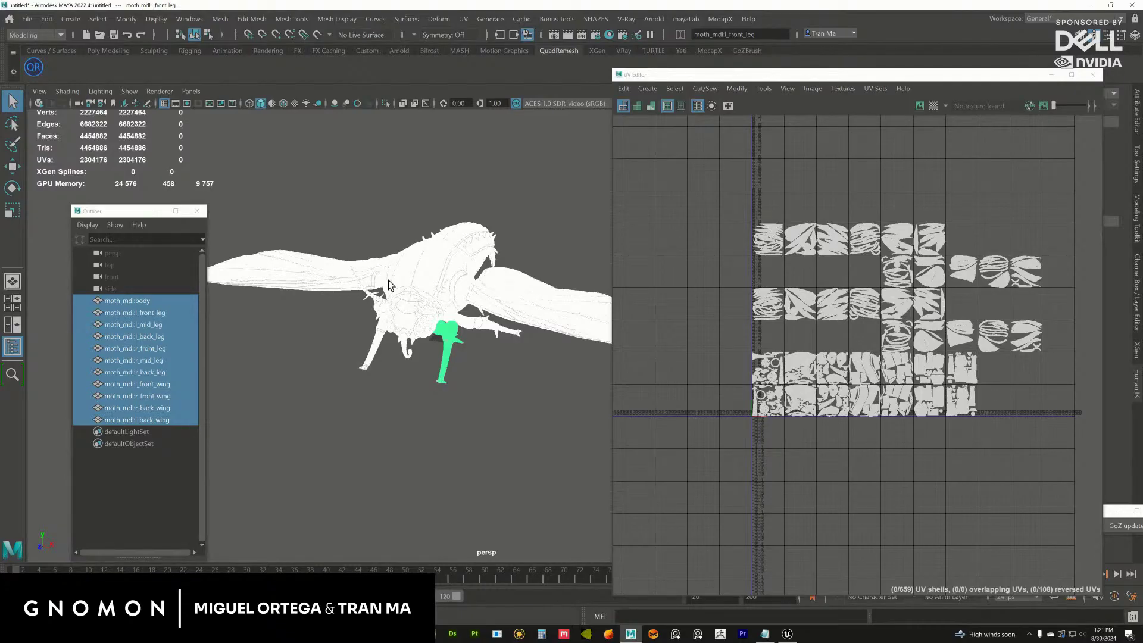
drag(814, 79, 815, 75)
alt+drag(423, 245, 422, 271)
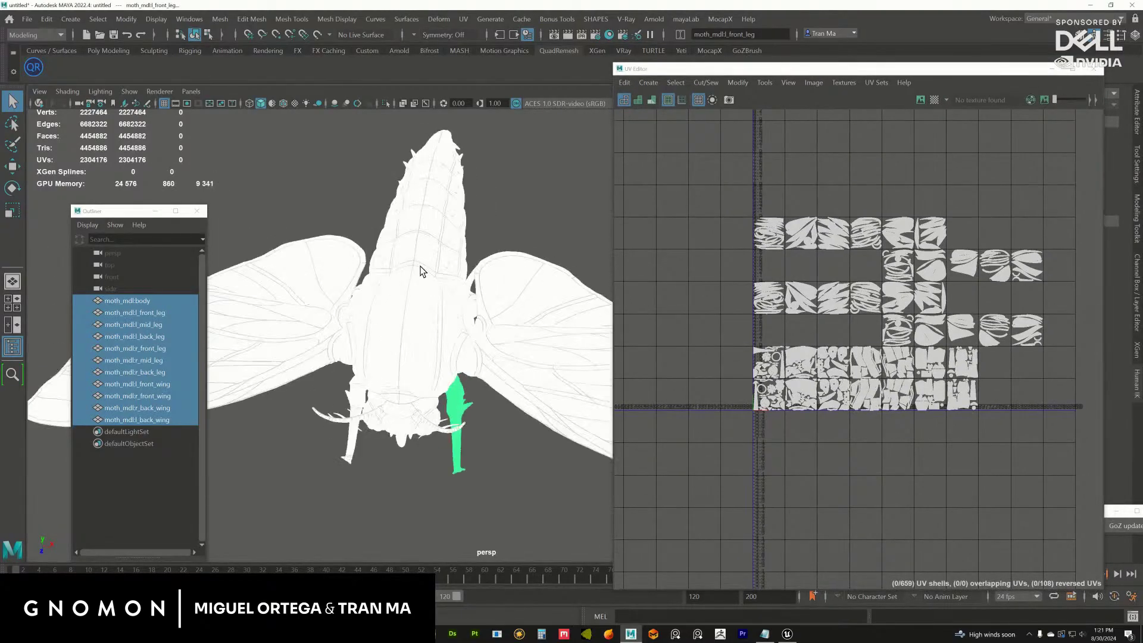
Select the moth's front and back wings one at a time on both sides and compare their UV layouts.
click(422, 271)
alt+drag(488, 295, 504, 270)
click(494, 292)
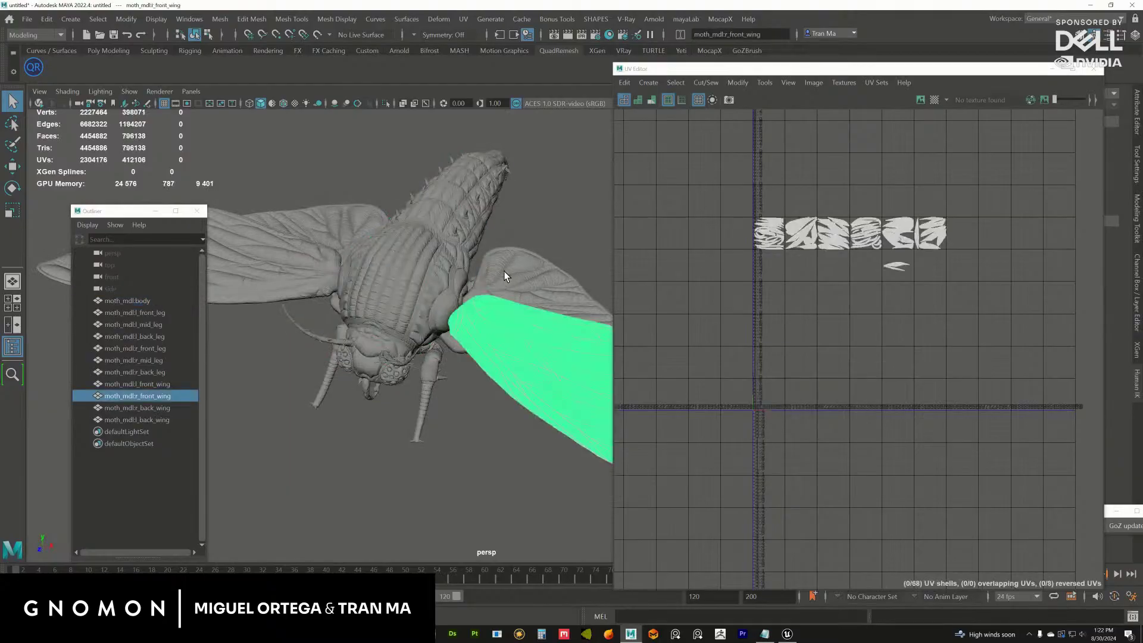
click(505, 272)
click(490, 322)
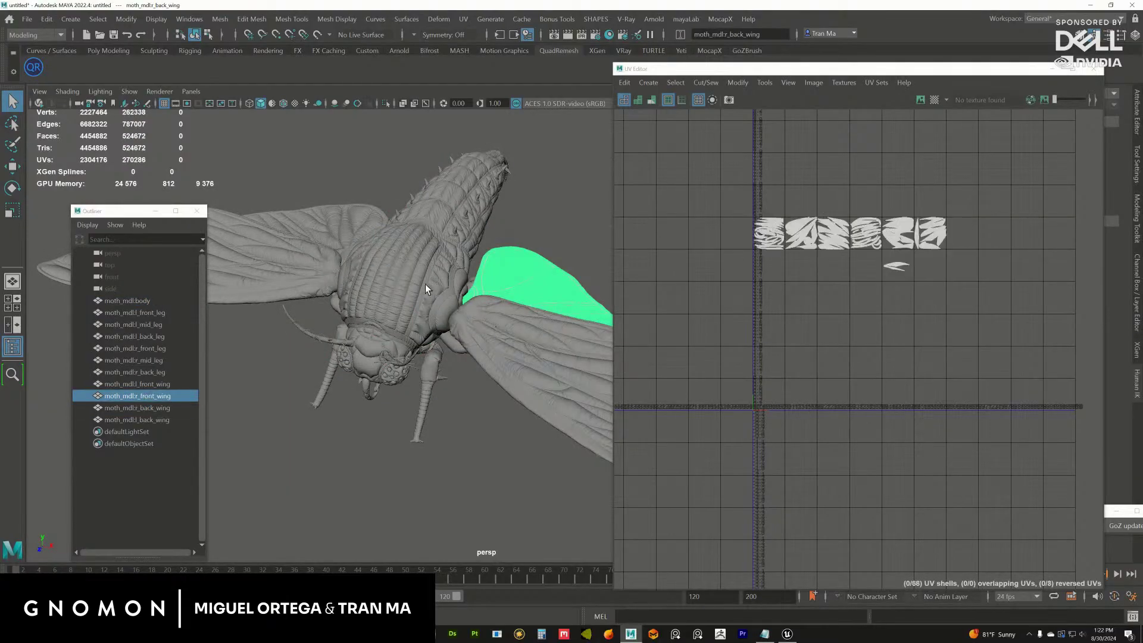
alt+drag(426, 284, 409, 282)
click(367, 236)
click(371, 234)
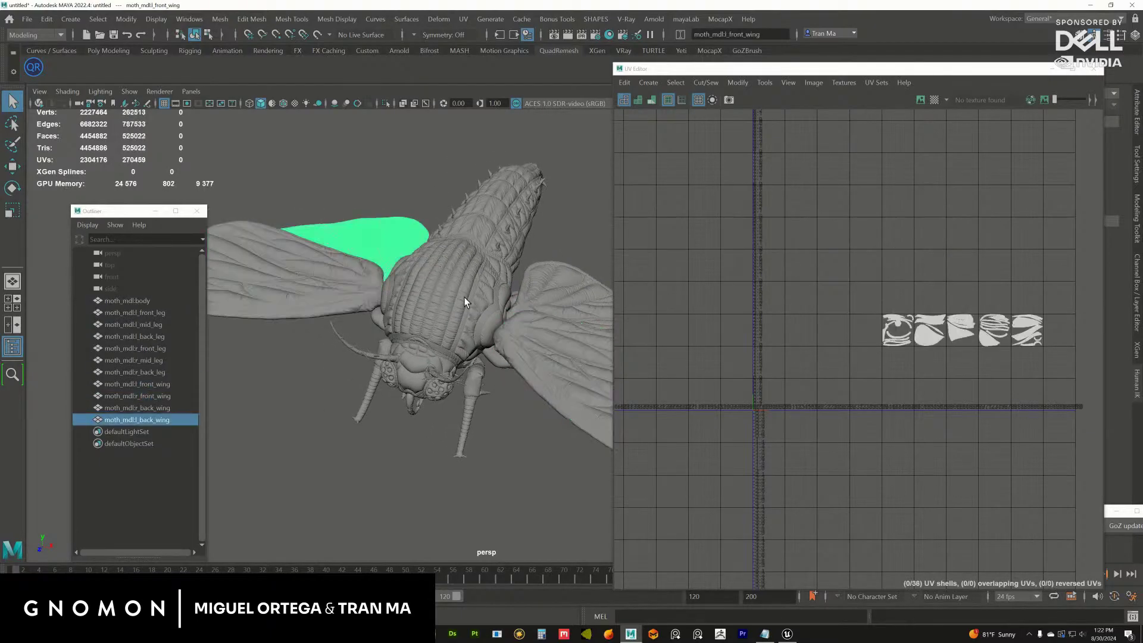
alt+drag(372, 234, 380, 278)
click(388, 285)
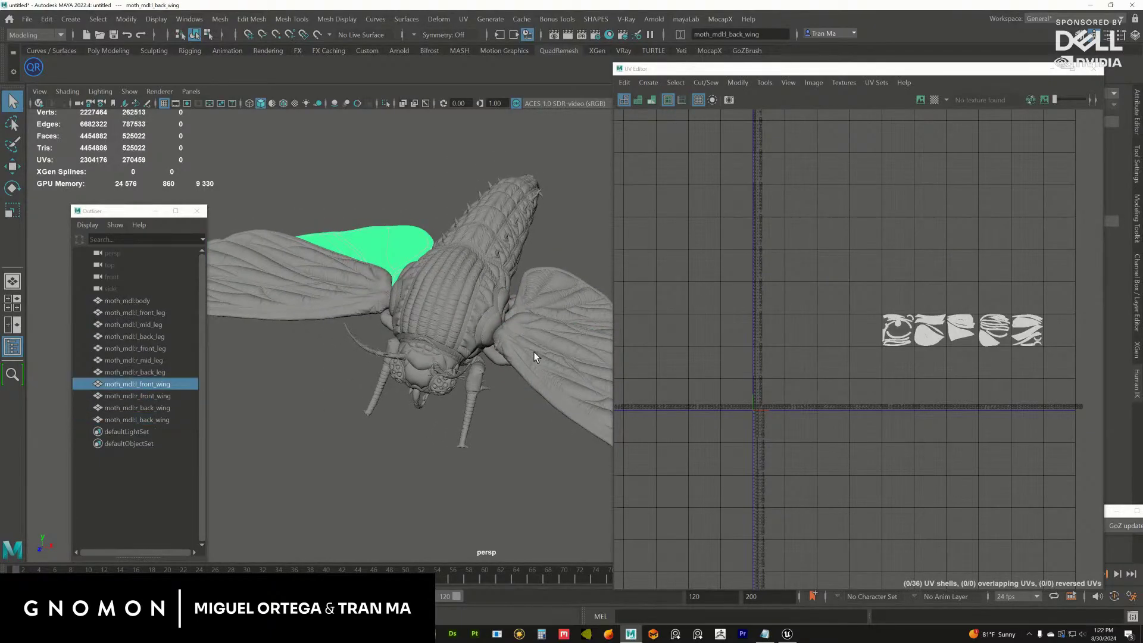
Select the right front wing and examine its UV shells closely, including the pair outside the main row of tiles.
click(535, 352)
alt+middle_drag(883, 263, 812, 332)
alt+right_drag(812, 332, 947, 396)
alt+middle_drag(780, 363, 839, 402)
alt+right_drag(839, 402, 876, 375)
right_drag(857, 337, 840, 329)
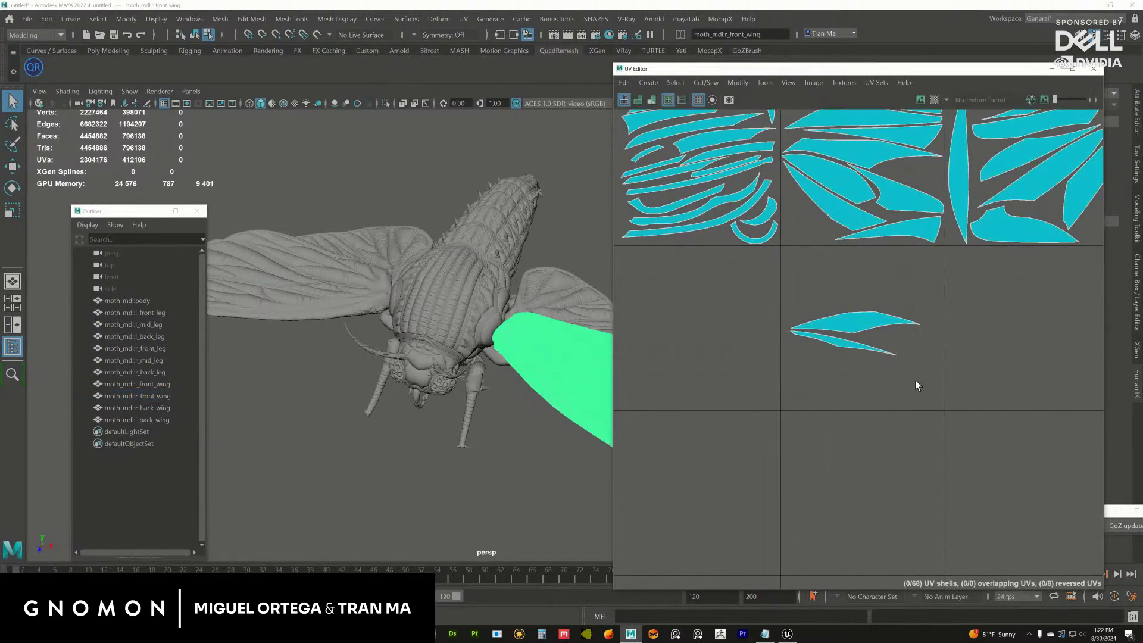
drag(916, 380, 800, 300)
View the whole moth and alternate between the right back and front wings to compare their UV tiles.
alt+right_drag(513, 437, 445, 383)
alt+middle_drag(445, 383, 404, 371)
alt+right_drag(873, 376, 707, 307)
right_drag(508, 348, 551, 295)
click(552, 306)
click(509, 346)
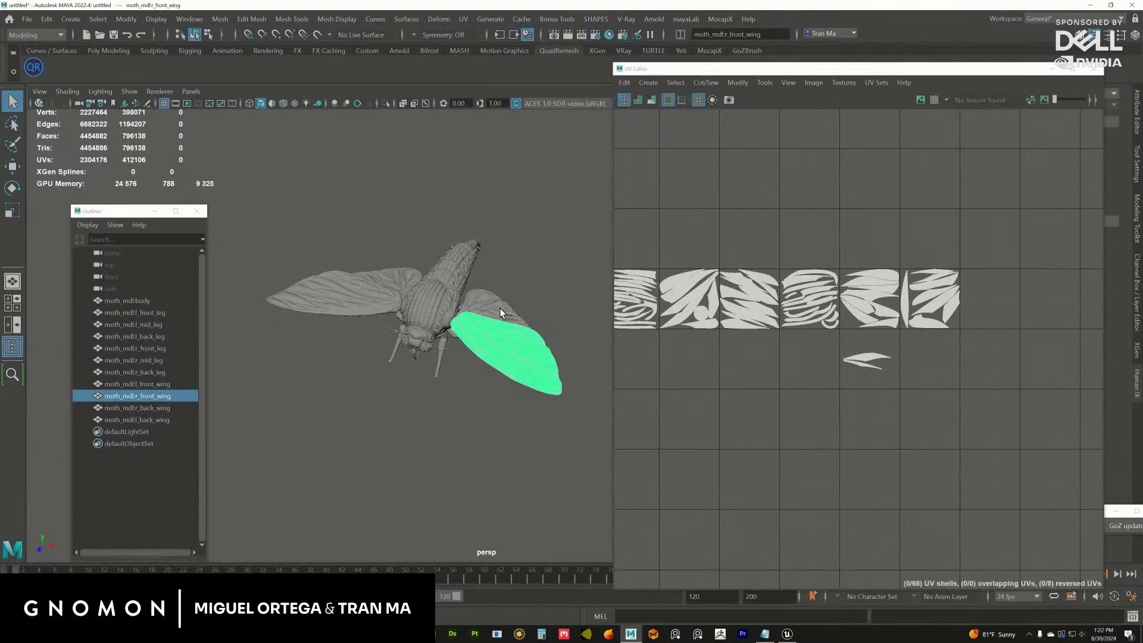
Alternate between the moth's right back and front wings, alone and together, to compare where their UV shells sit in the tiles.
click(499, 313)
shift+click(501, 342)
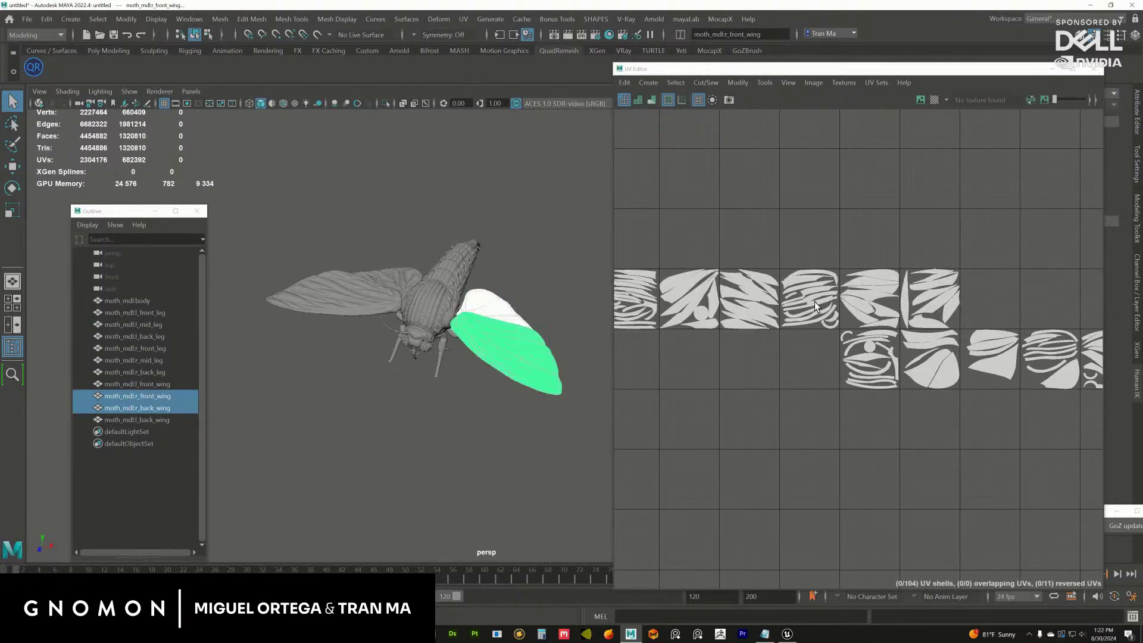
scroll(815, 302, up, 2)
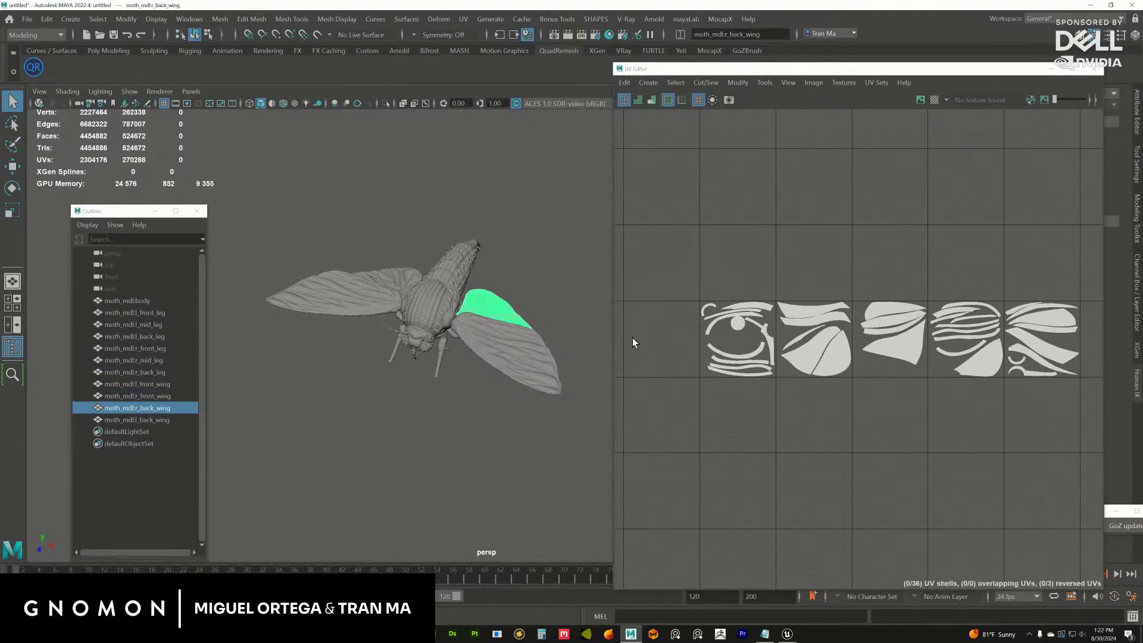
click(522, 343)
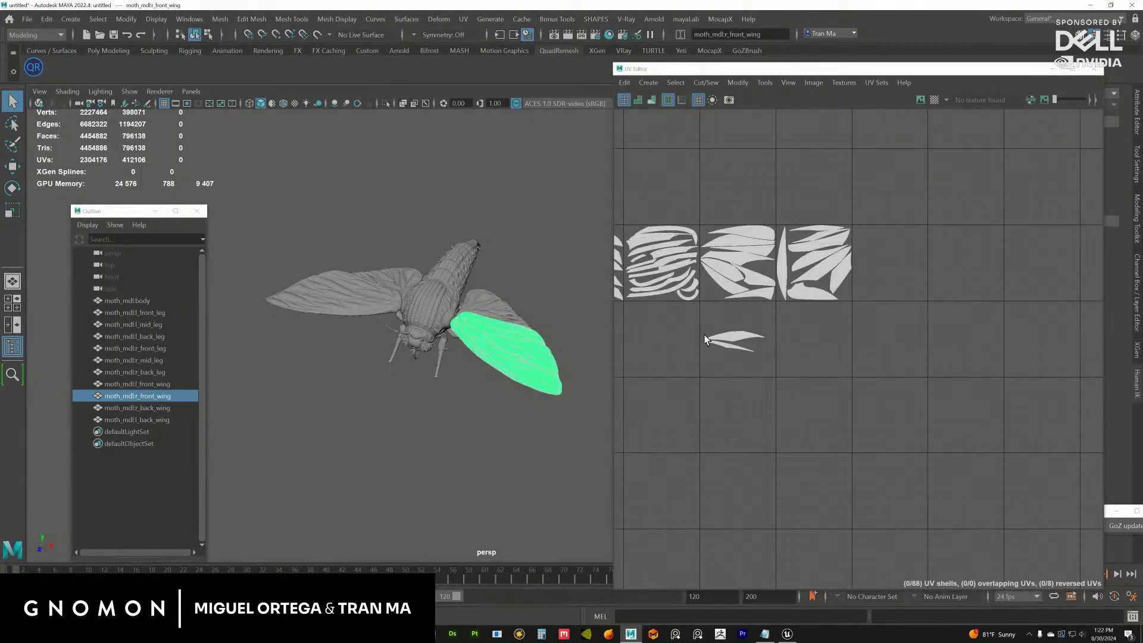
click(508, 311)
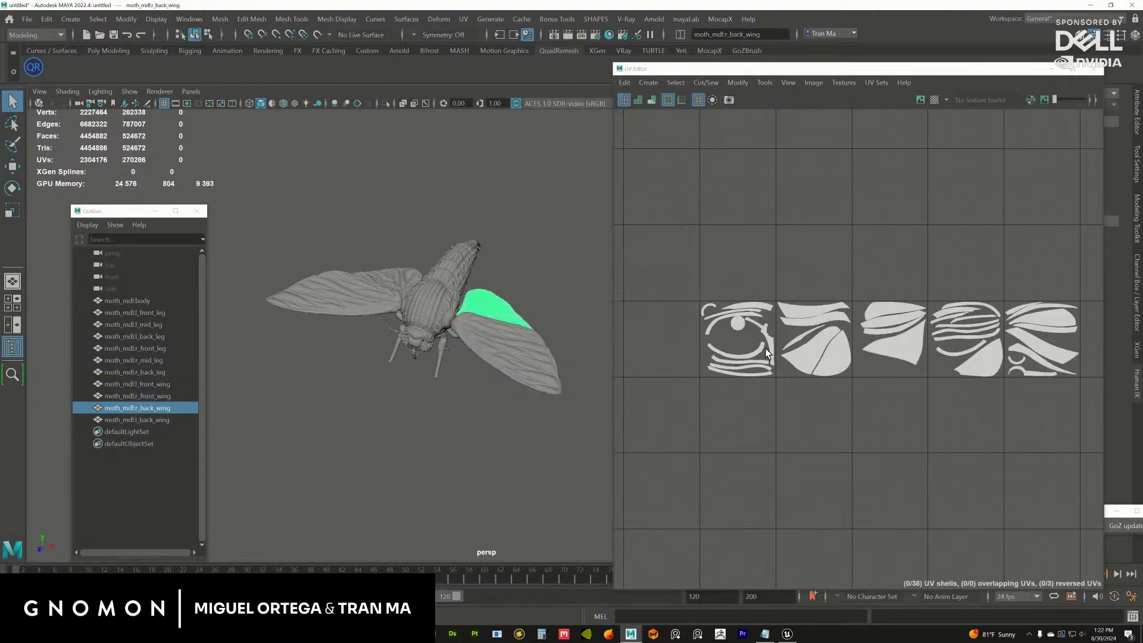
alt+drag(503, 325, 530, 329)
shift+click(531, 330)
scroll(764, 366, down, 2)
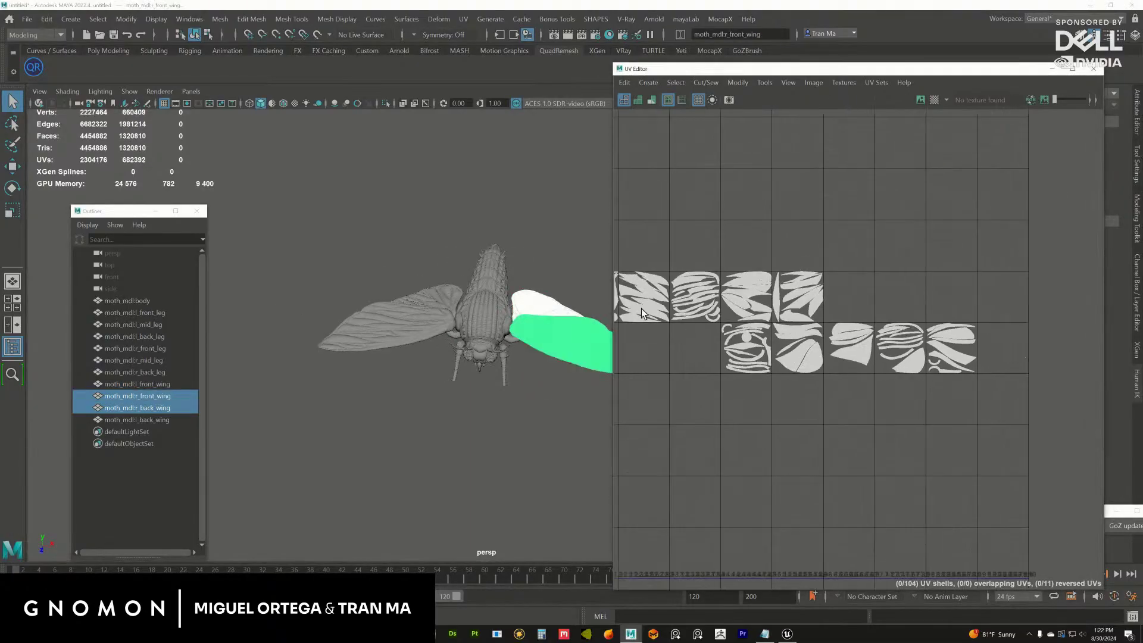
Select the moth's left back and front wings in turn and compare their UV tiles.
scroll(641, 309, down, 1)
alt+middle_drag(655, 275, 770, 262)
click(420, 298)
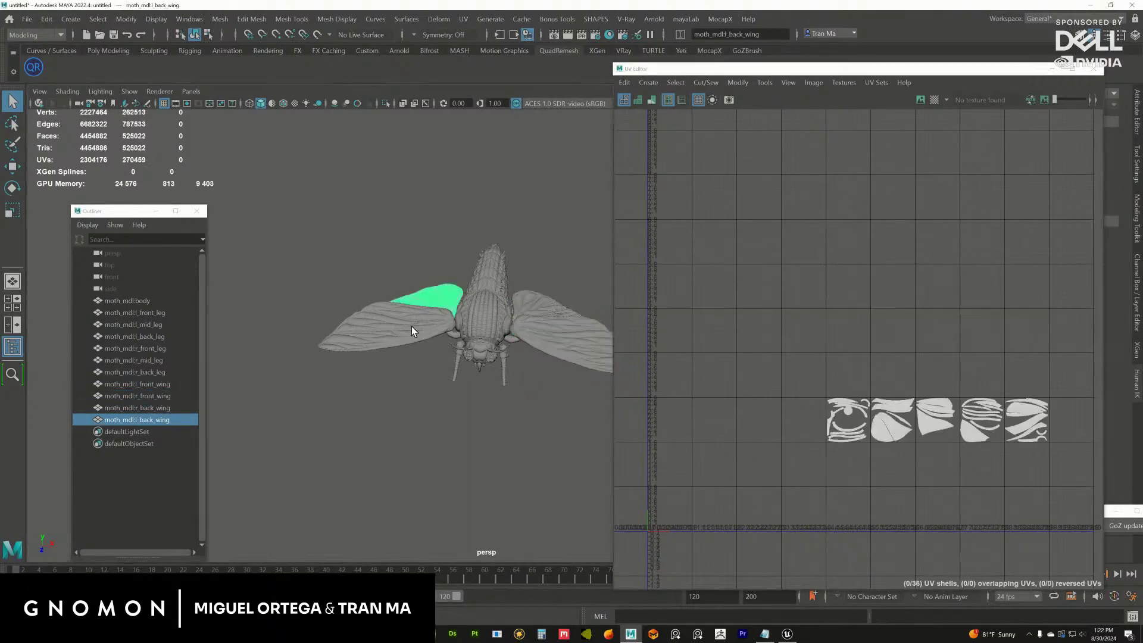
shift+click(410, 327)
click(419, 330)
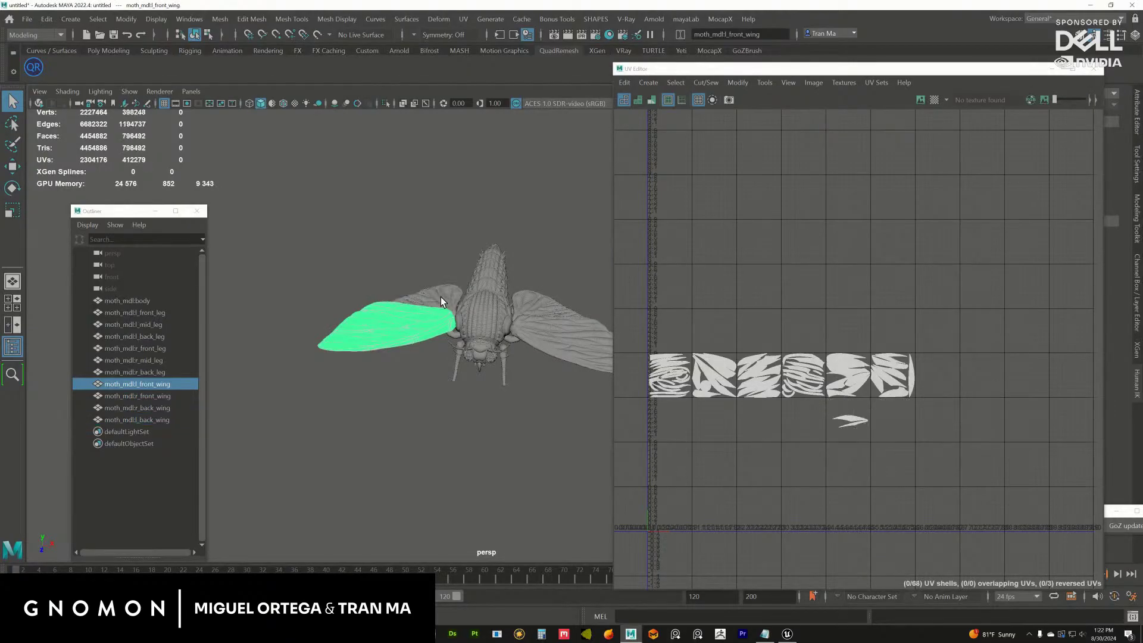
click(440, 297)
Select all six of the moth's legs, adding them to the selection to display their combined UV tiles.
click(470, 353)
alt+middle_drag(470, 354, 415, 328)
alt+right_drag(415, 328, 513, 374)
alt+middle_drag(440, 357, 510, 355)
alt+drag(510, 354, 434, 313)
click(496, 322)
shift+click(512, 308)
shift+click(462, 340)
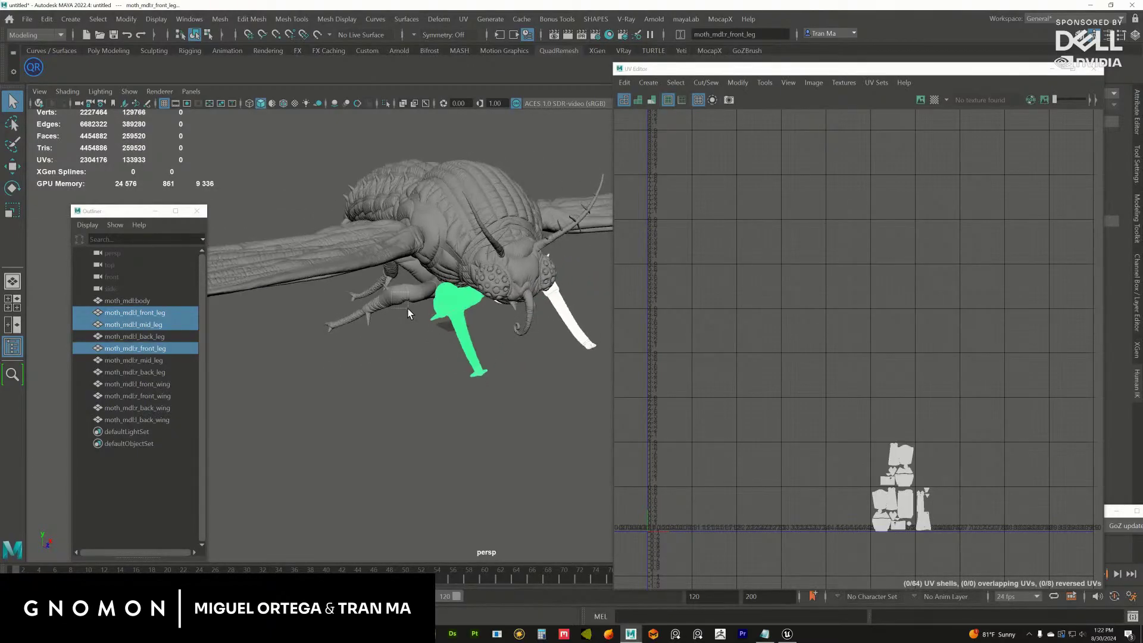
shift+click(408, 306)
alt+drag(522, 315, 548, 345)
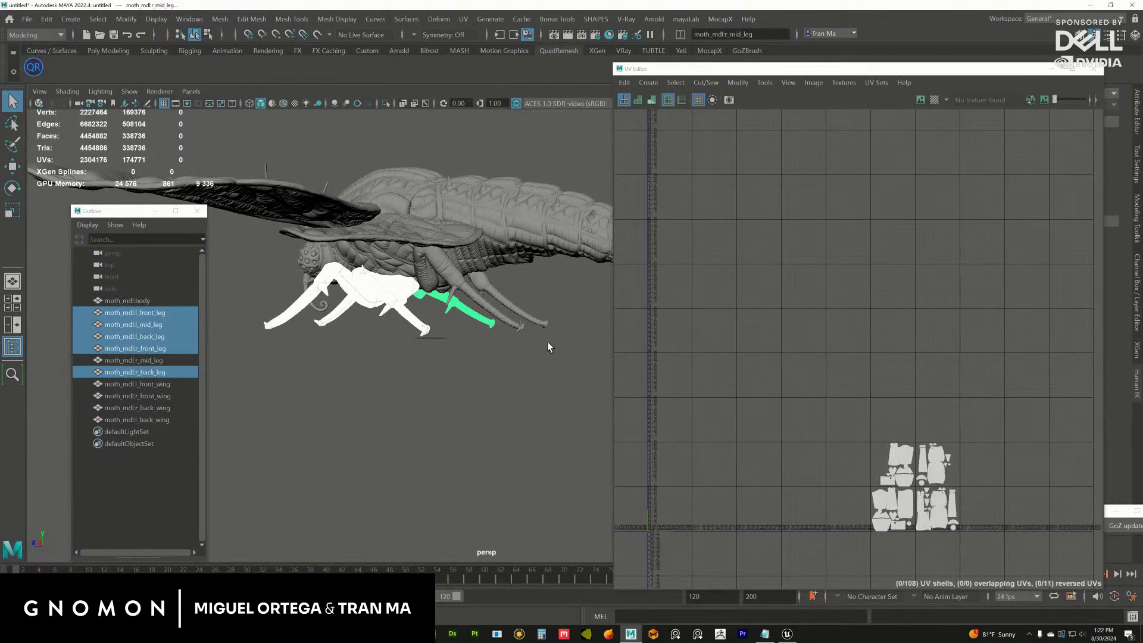
shift+click(483, 330)
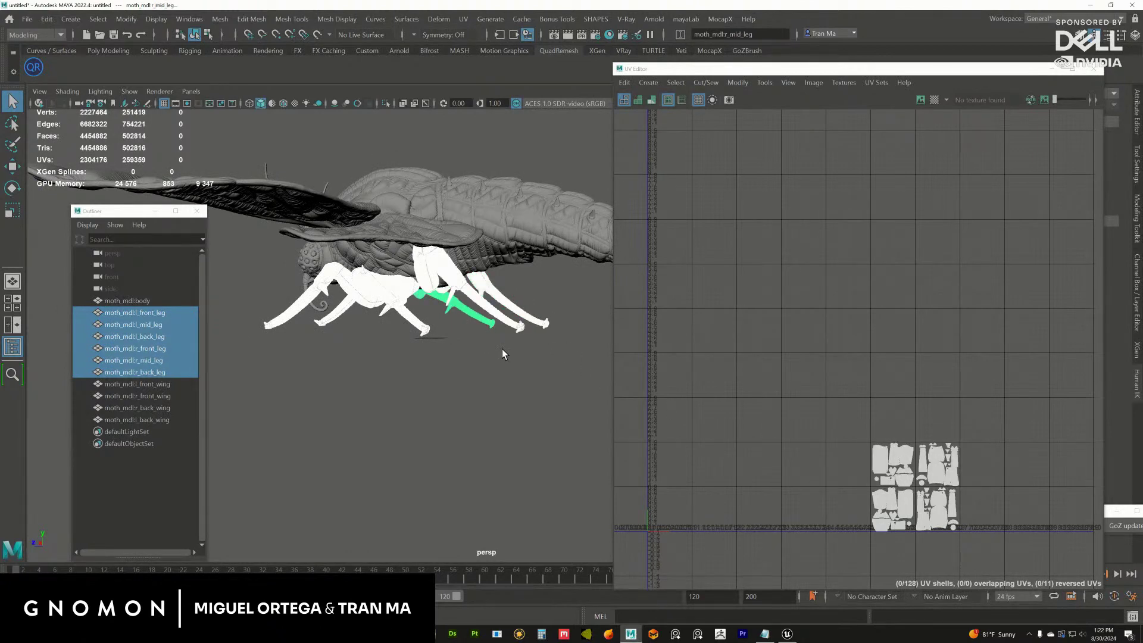
Examine where the six legs' UV tiles sit relative to the origin of the UV grid.
alt+right_drag(355, 278, 370, 291)
alt+drag(370, 292, 444, 301)
alt+right_drag(857, 448, 705, 411)
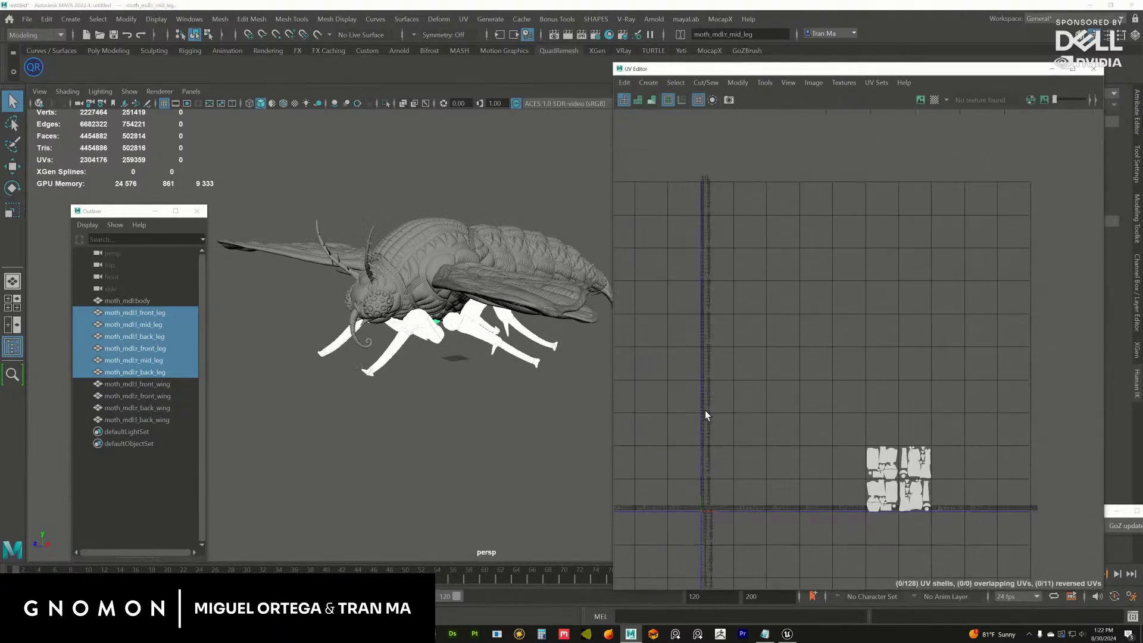
alt+middle_drag(704, 410, 666, 358)
alt+right_drag(781, 386, 701, 360)
alt+middle_drag(702, 360, 652, 320)
alt+right_drag(652, 319, 801, 390)
alt+middle_drag(743, 365, 857, 364)
alt+right_drag(684, 369, 745, 388)
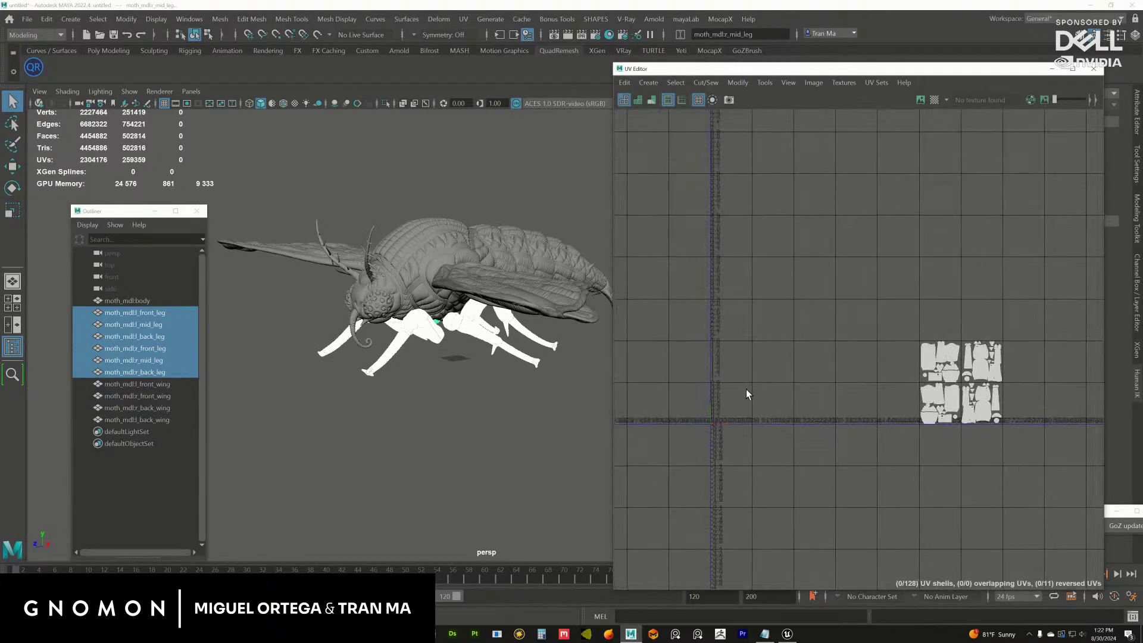
Select the moth's body and examine its two rows of UV tiles.
alt+drag(595, 333, 448, 273)
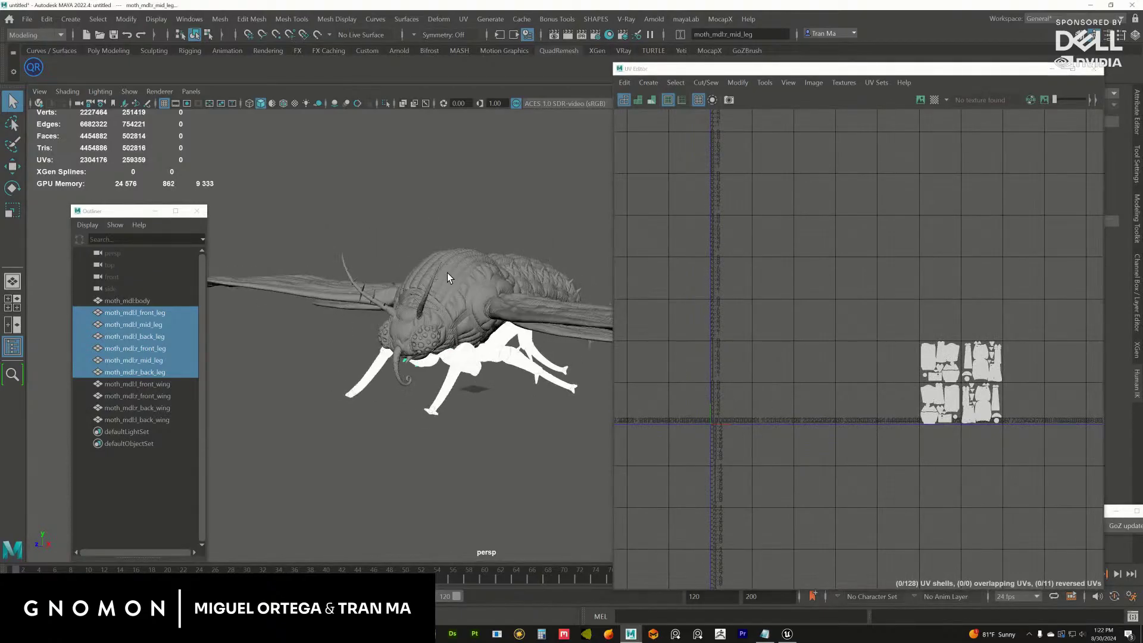
click(448, 271)
scroll(738, 390, up, 2)
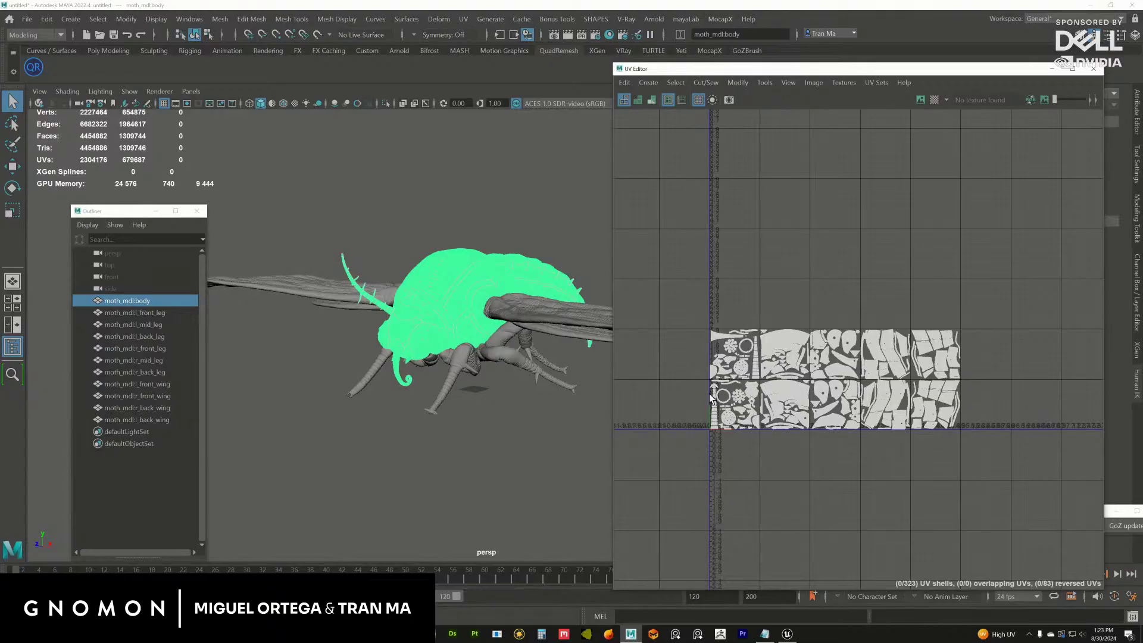
alt+drag(459, 361, 516, 350)
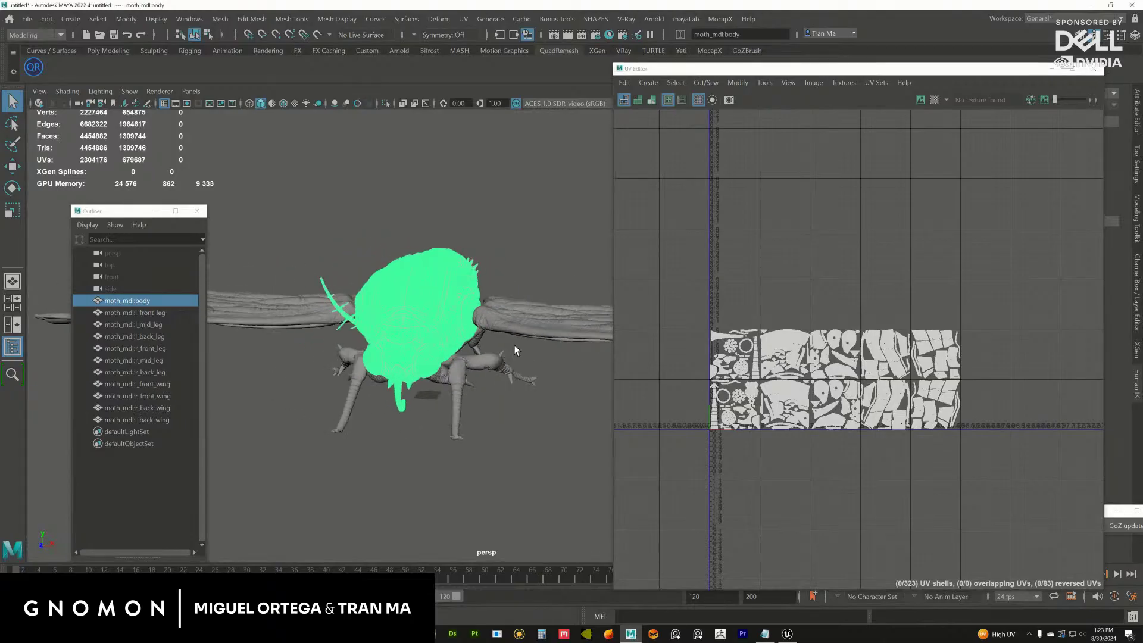
Select the right front wing, review its row of UV tiles, and clear the selection.
click(564, 332)
alt+middle_drag(797, 250, 743, 294)
scroll(743, 291, down, 1)
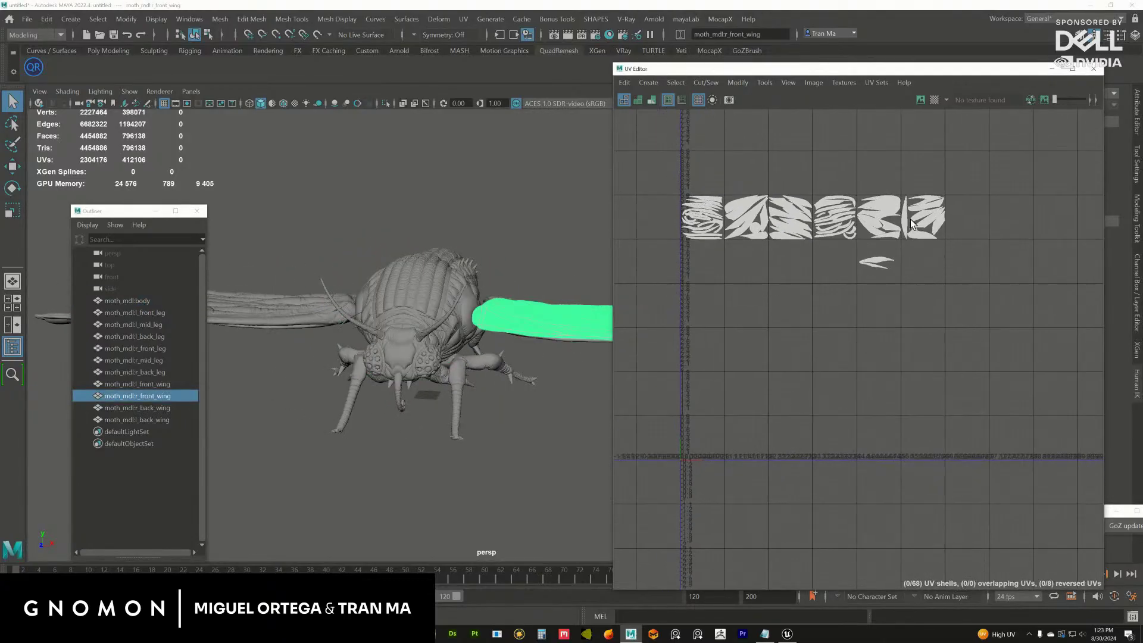
alt+drag(562, 400, 542, 367)
click(537, 416)
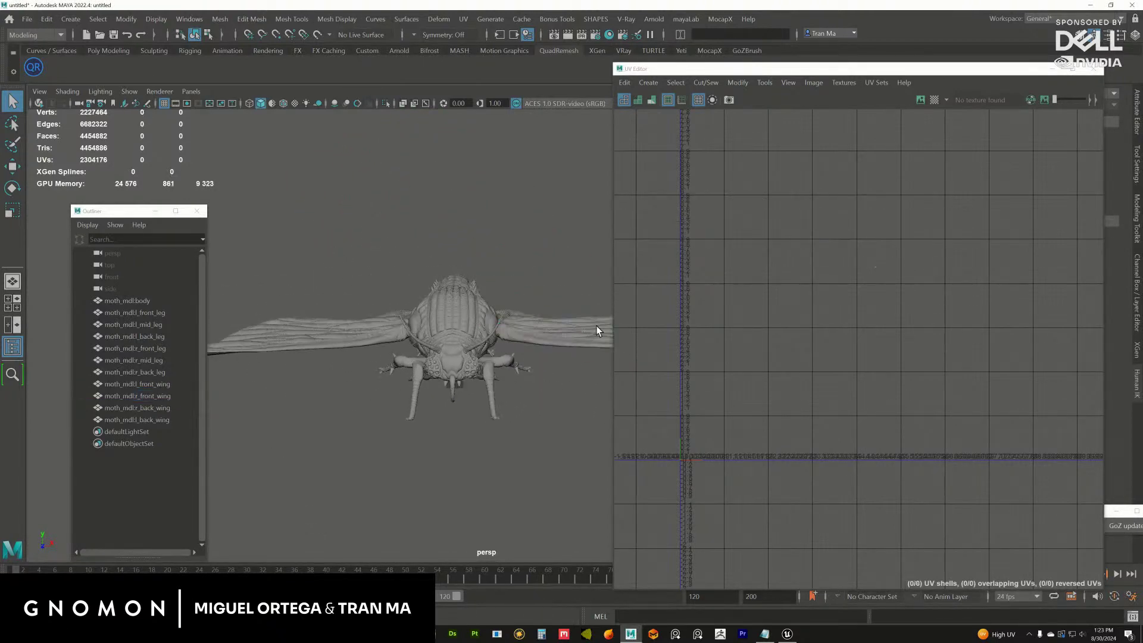
Minimize the UV Editor and select the moth's body from a three-quarter view.
click(1050, 71)
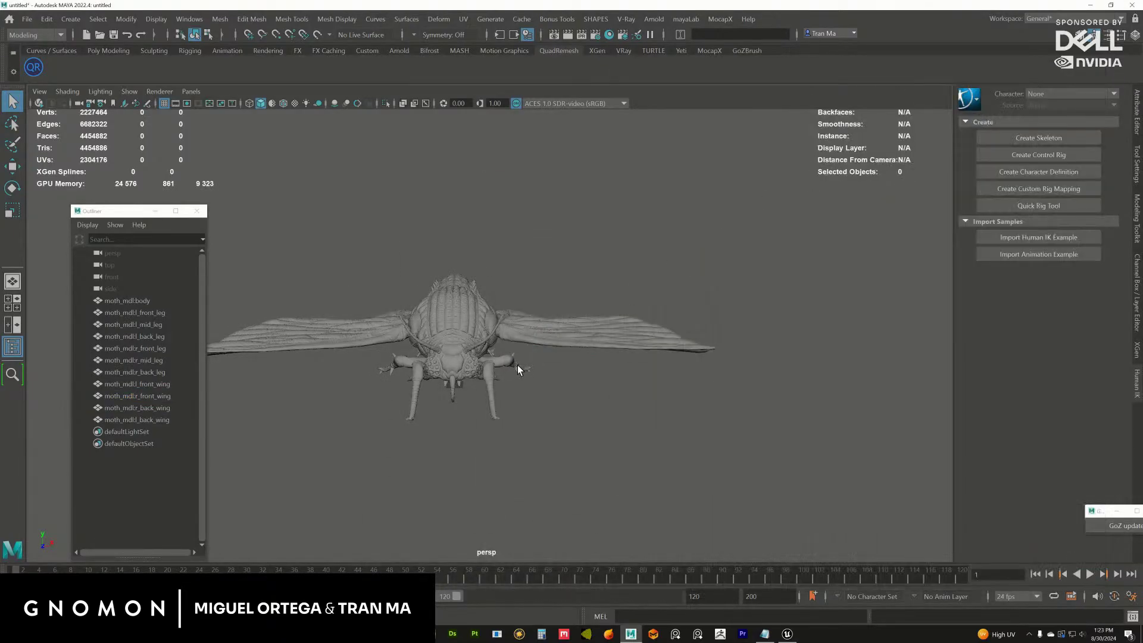
alt+drag(517, 363, 638, 296)
click(598, 274)
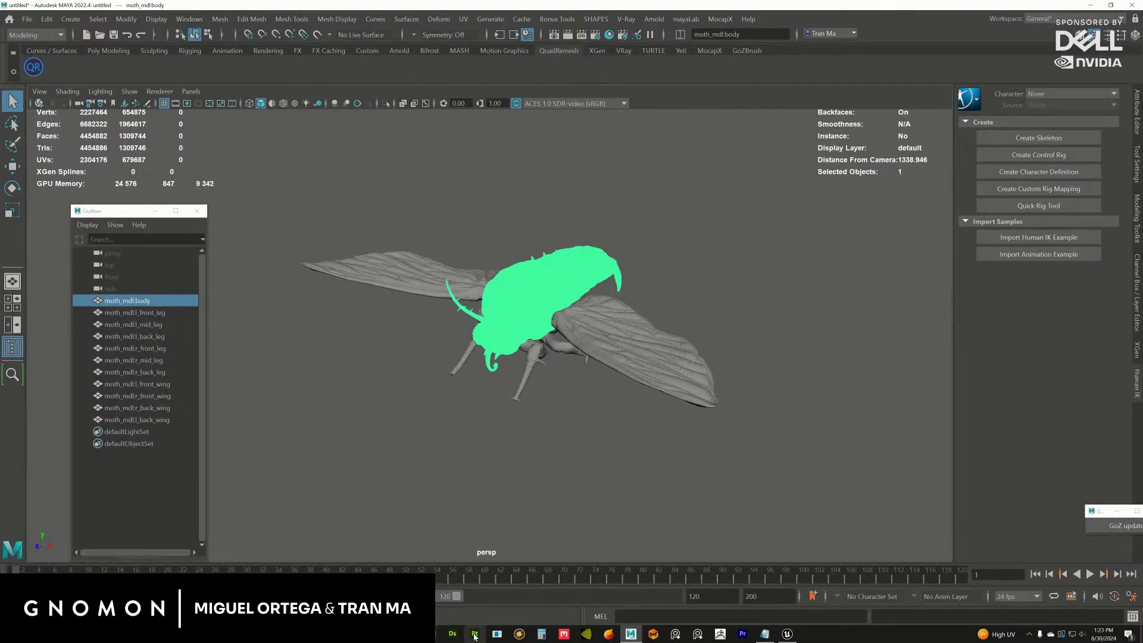
Switch to Unreal Editor and look around the auditorium level from several angles around the small character.
click(788, 634)
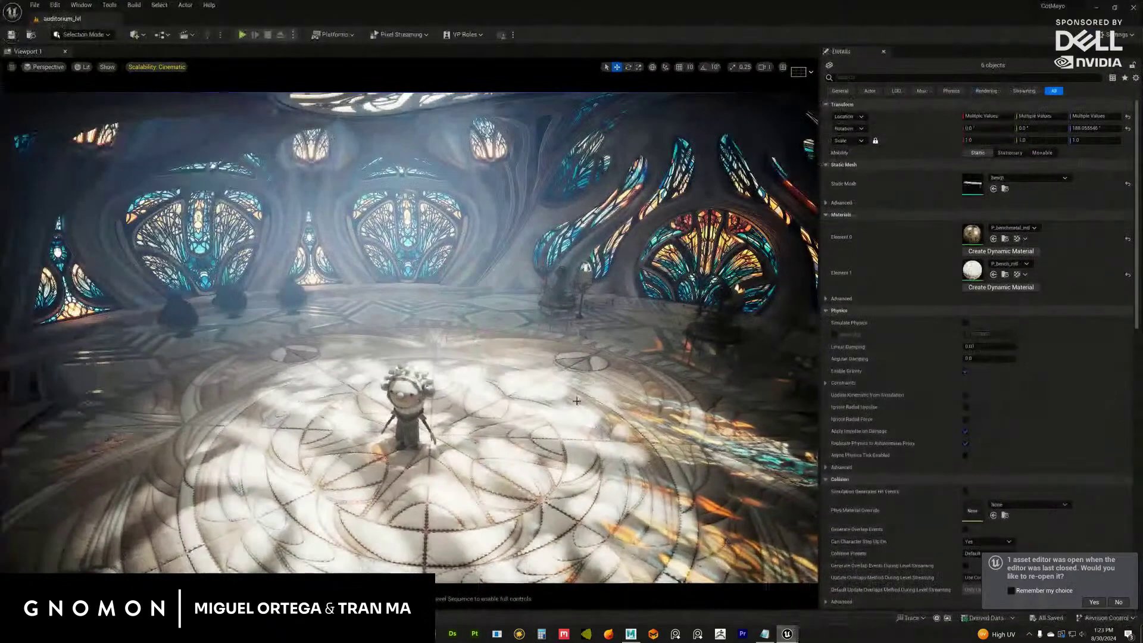
click(34, 5)
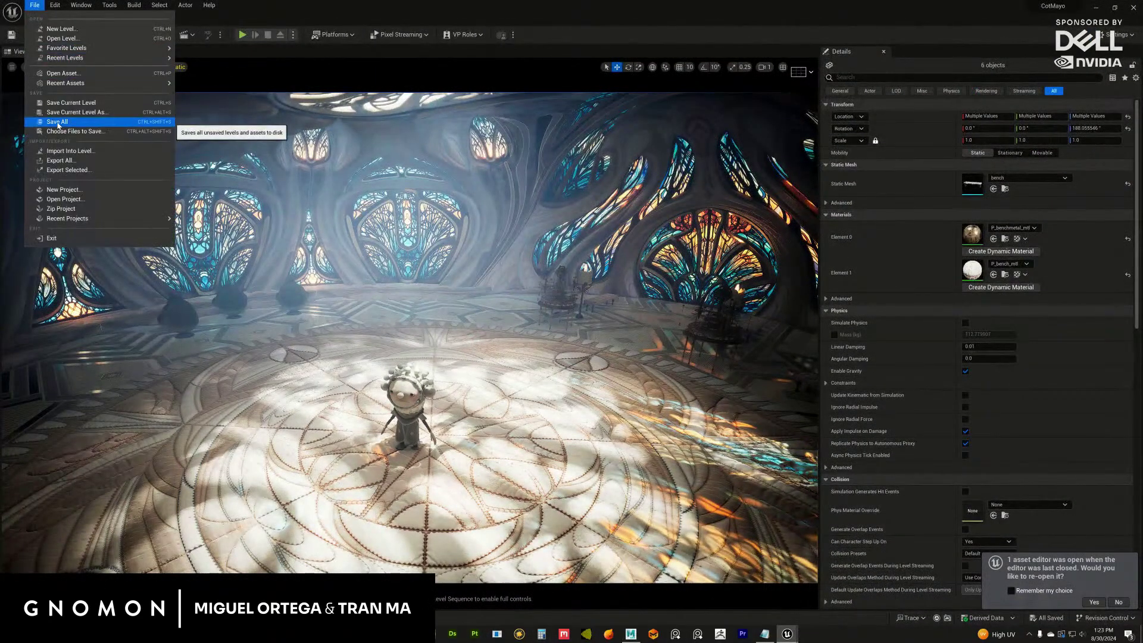
click(677, 343)
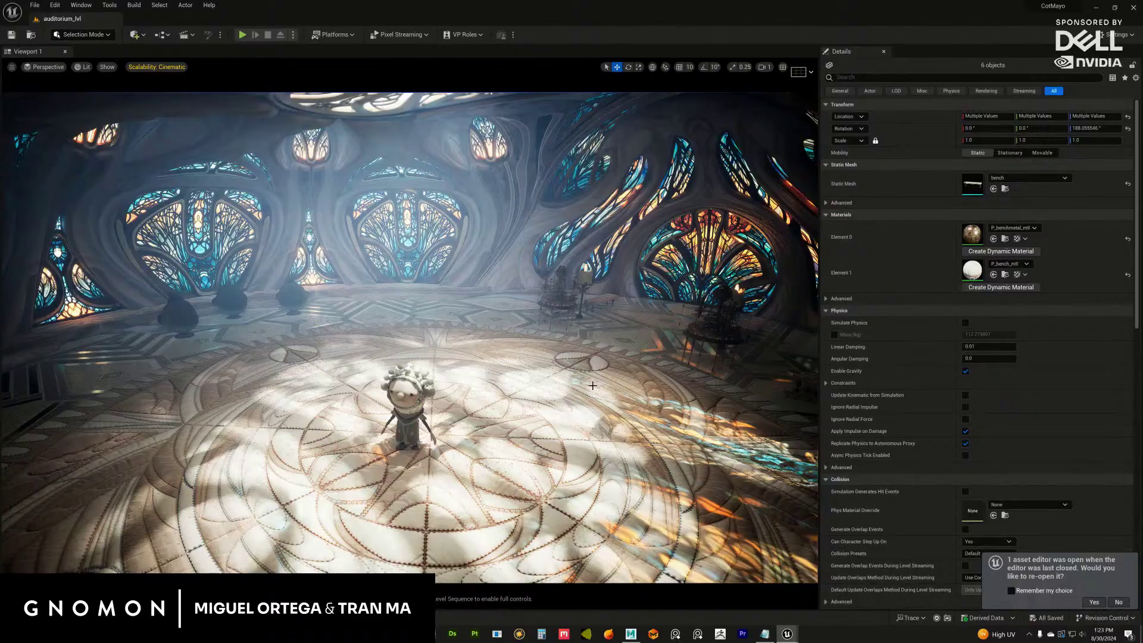
alt+drag(592, 386, 615, 266)
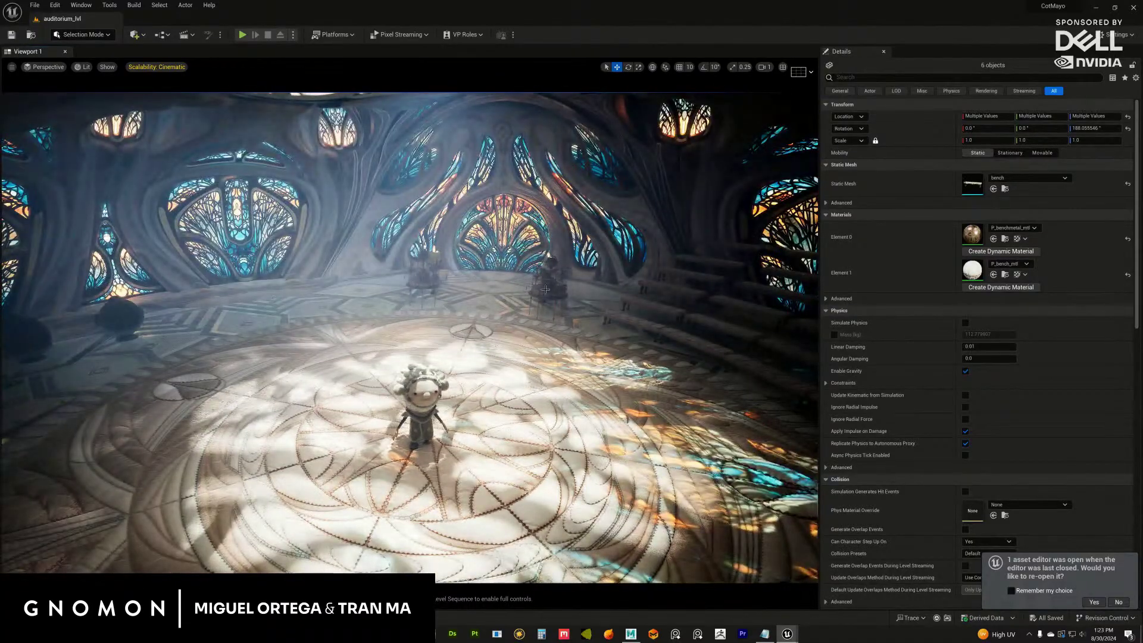
alt+drag(566, 317, 476, 238)
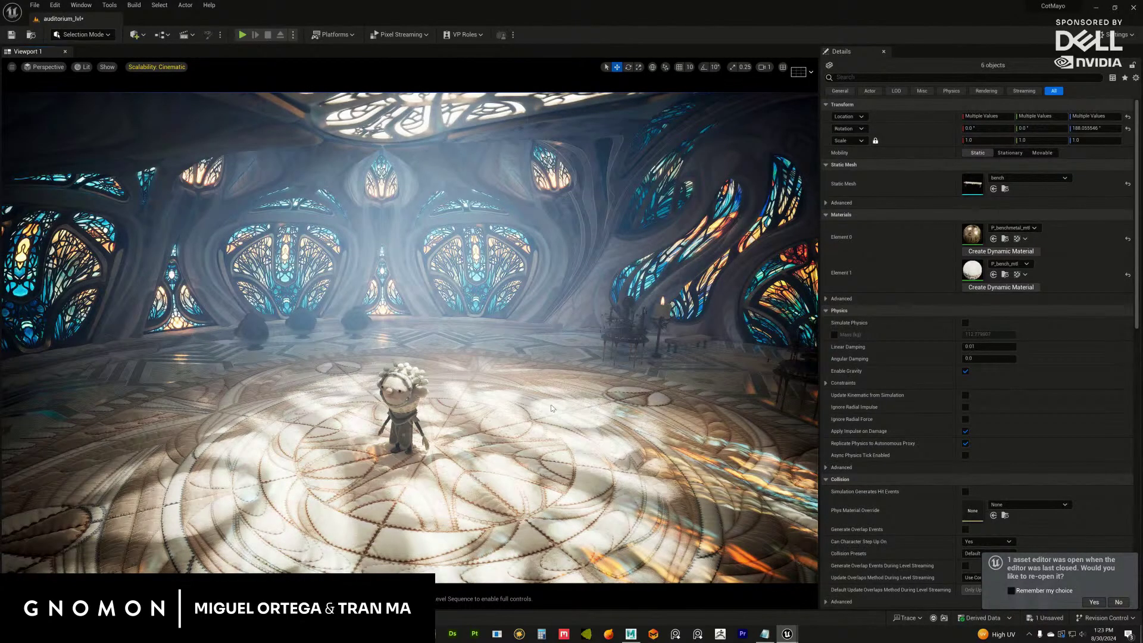
alt+drag(554, 408, 569, 410)
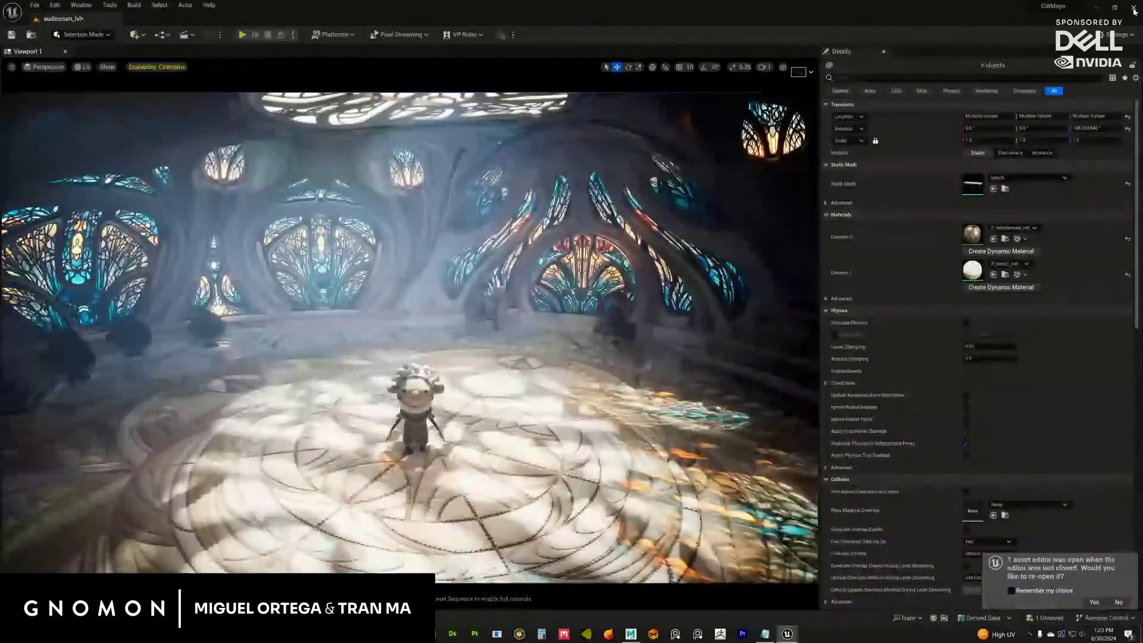
Save auditorium_lvl while closing Unreal Editor, and deselect the moth's body back in Maya.
key(ctrl+shift+s)
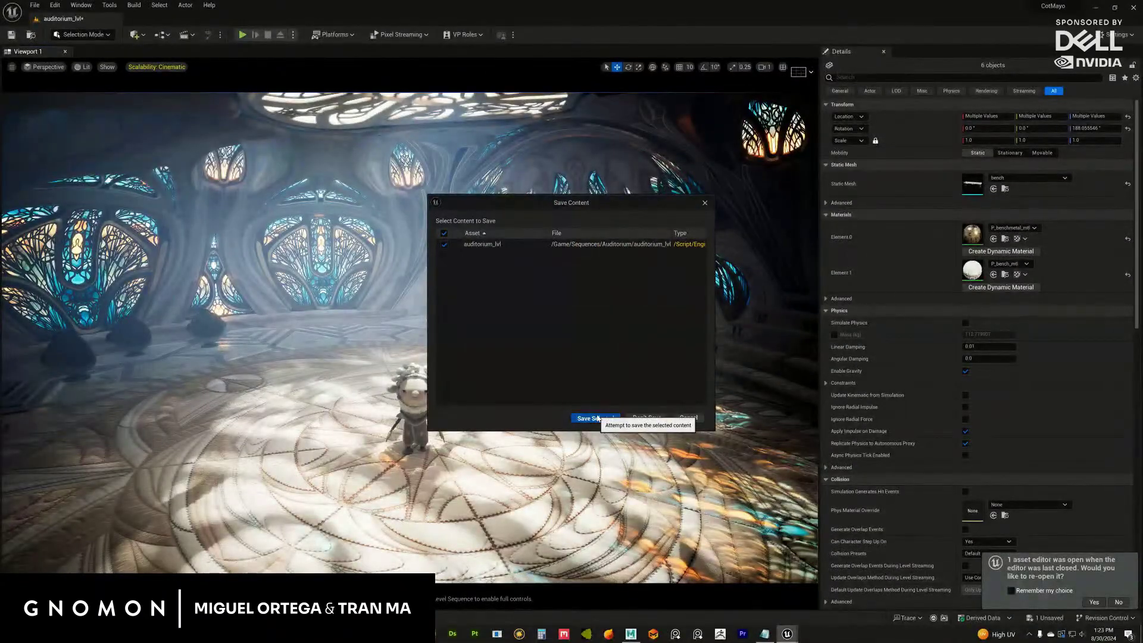
click(592, 418)
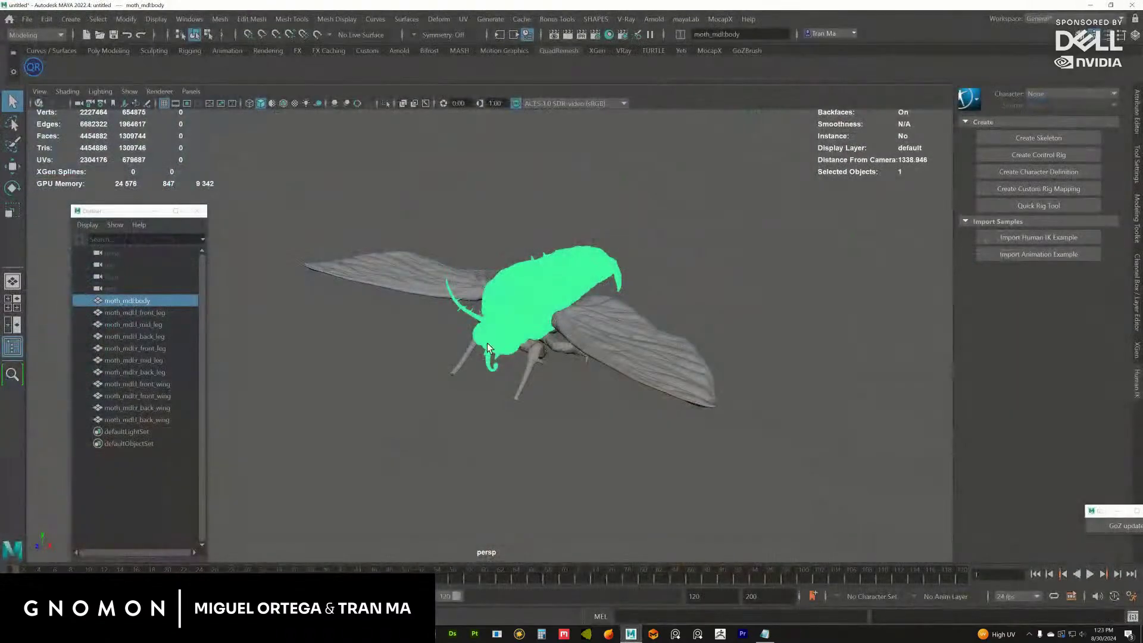
click(782, 291)
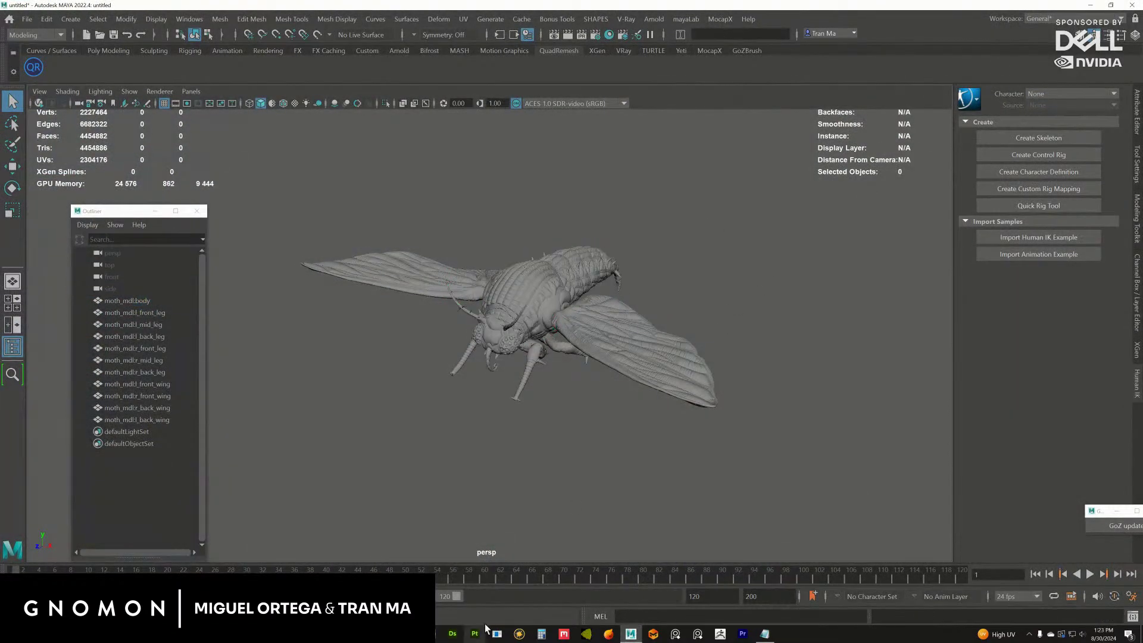
Open Premiere Pro, sign out of its Adobe account, and launch Substance 3D Painter.
click(755, 634)
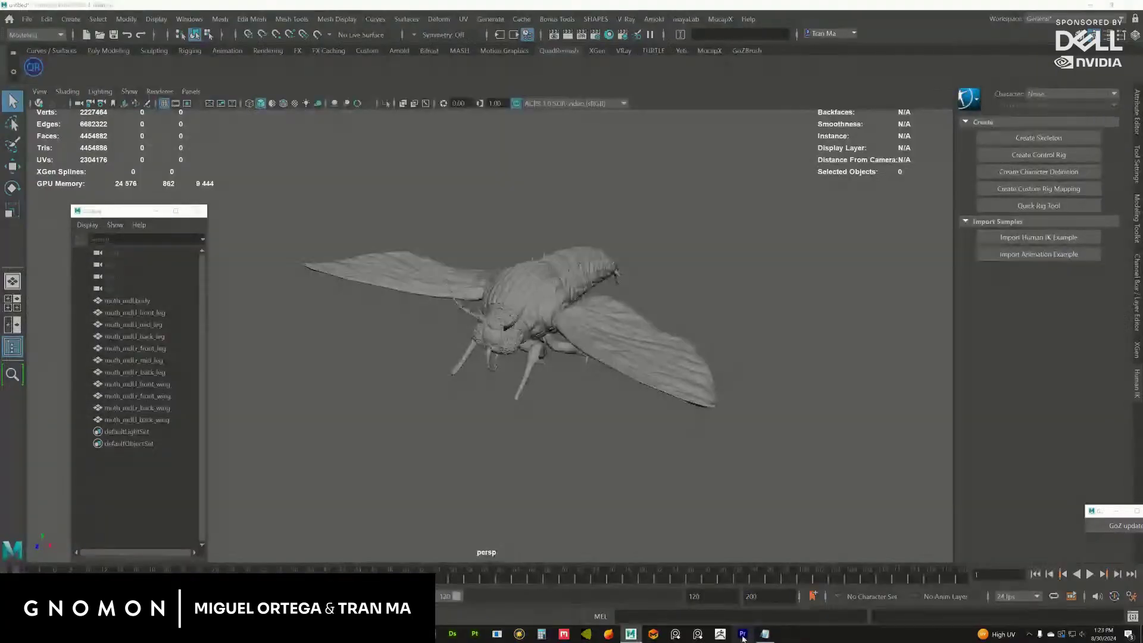
click(743, 635)
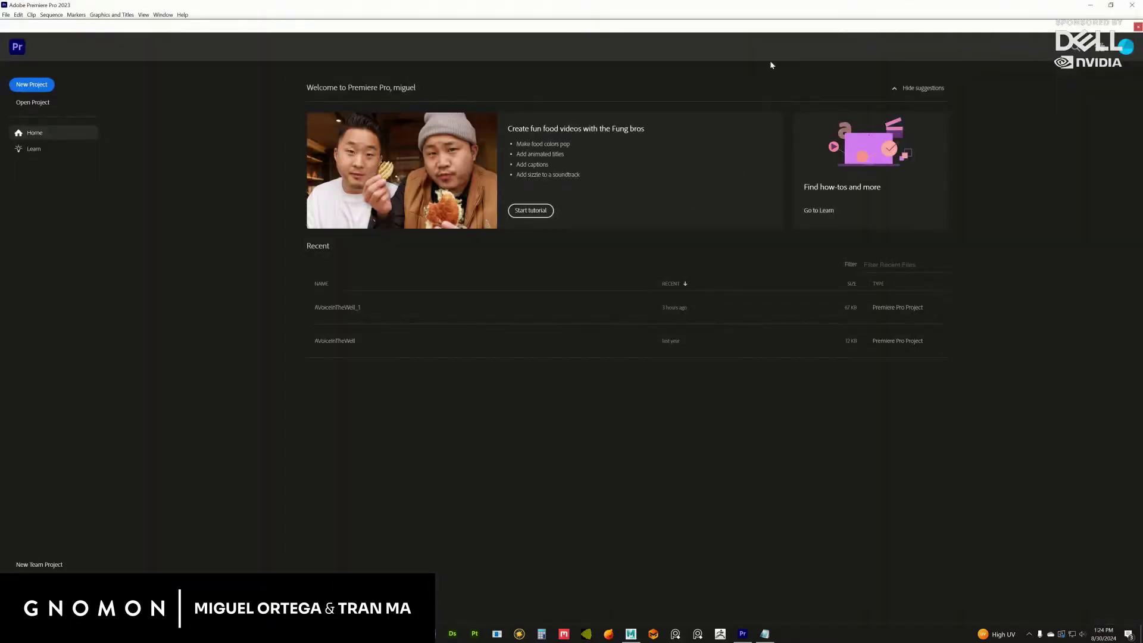
click(182, 15)
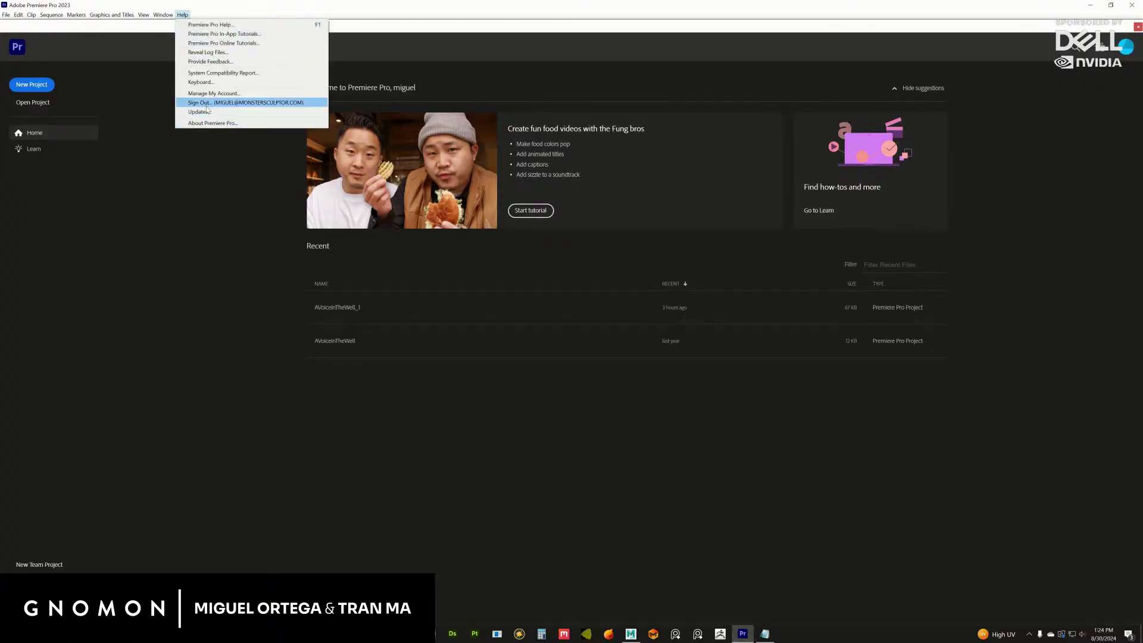
click(209, 104)
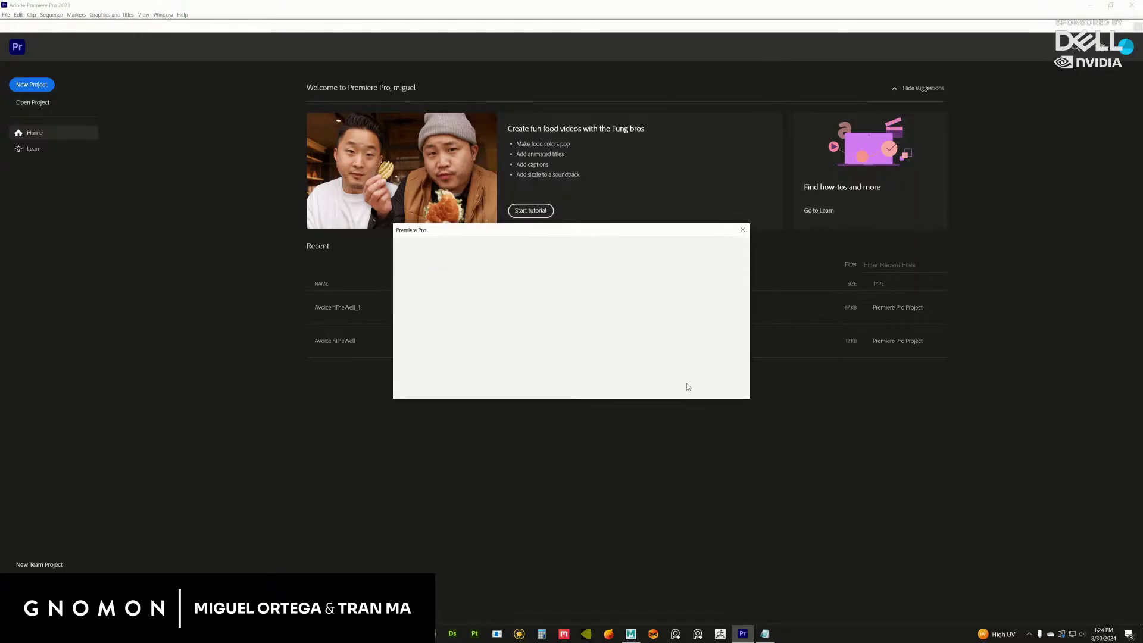
click(713, 374)
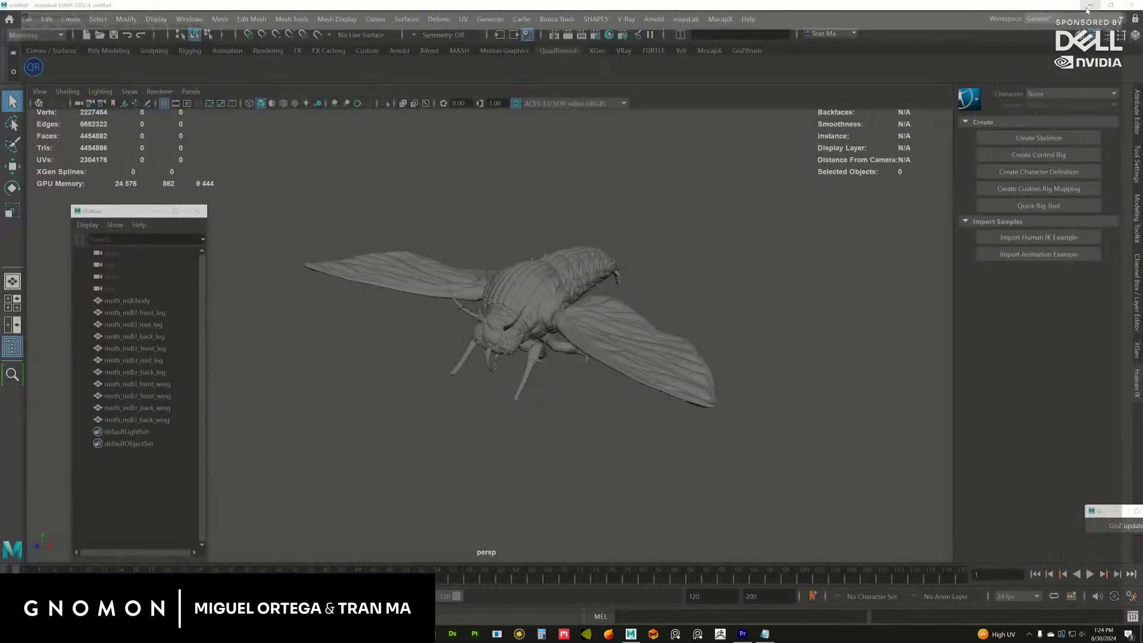
click(1091, 6)
click(474, 633)
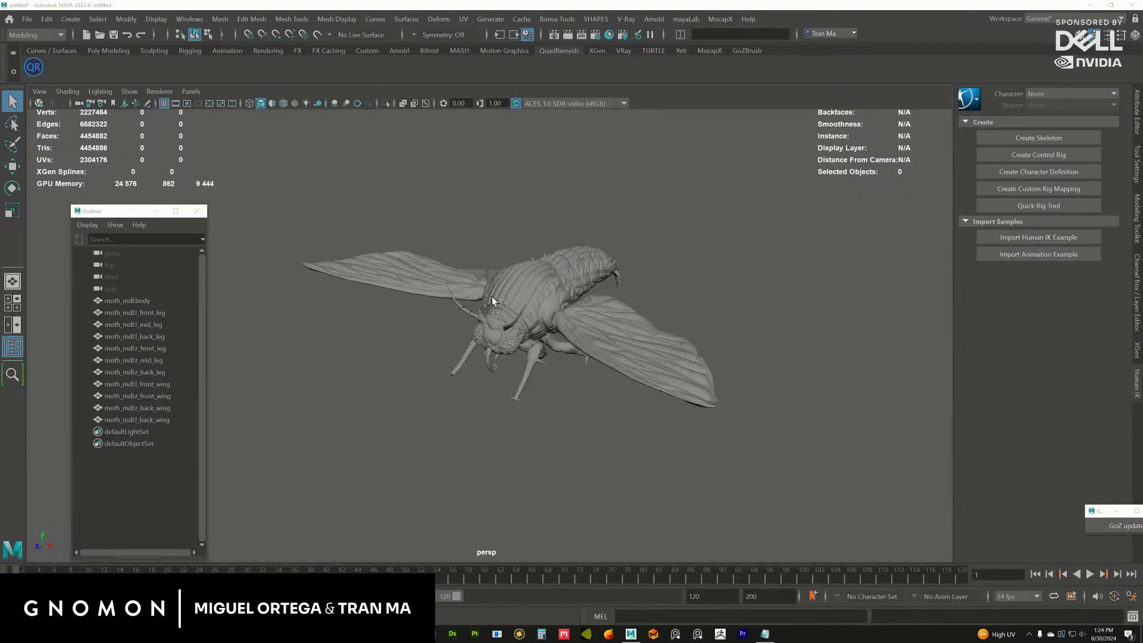
Select the moth's body, legs and wings together with a selection box and open the UV Editor.
drag(434, 254, 547, 405)
click(463, 18)
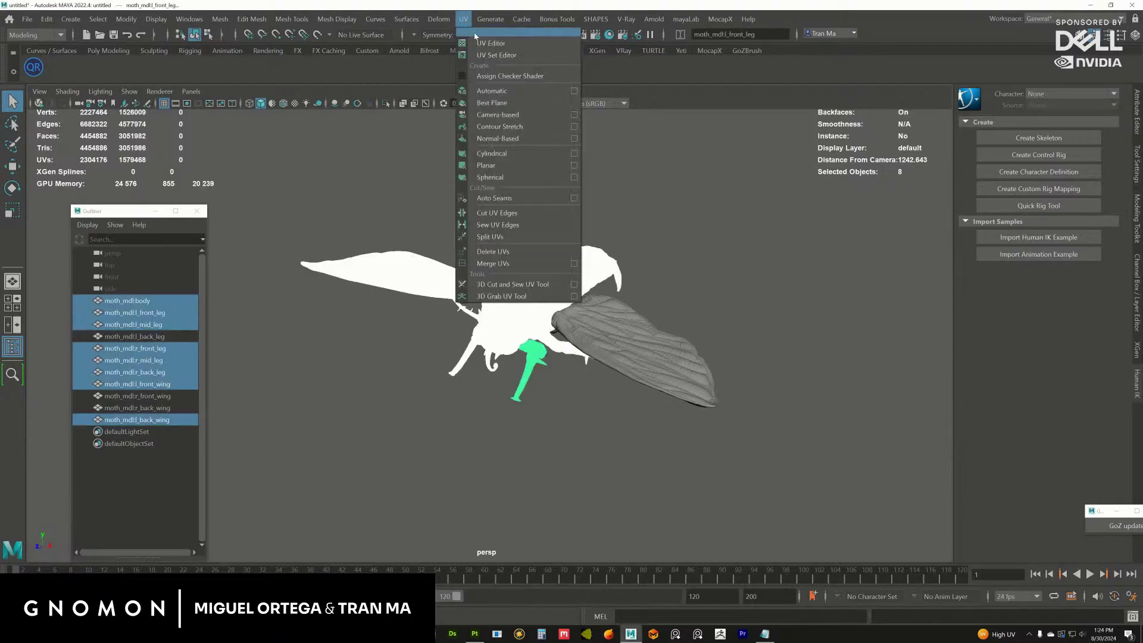
click(476, 55)
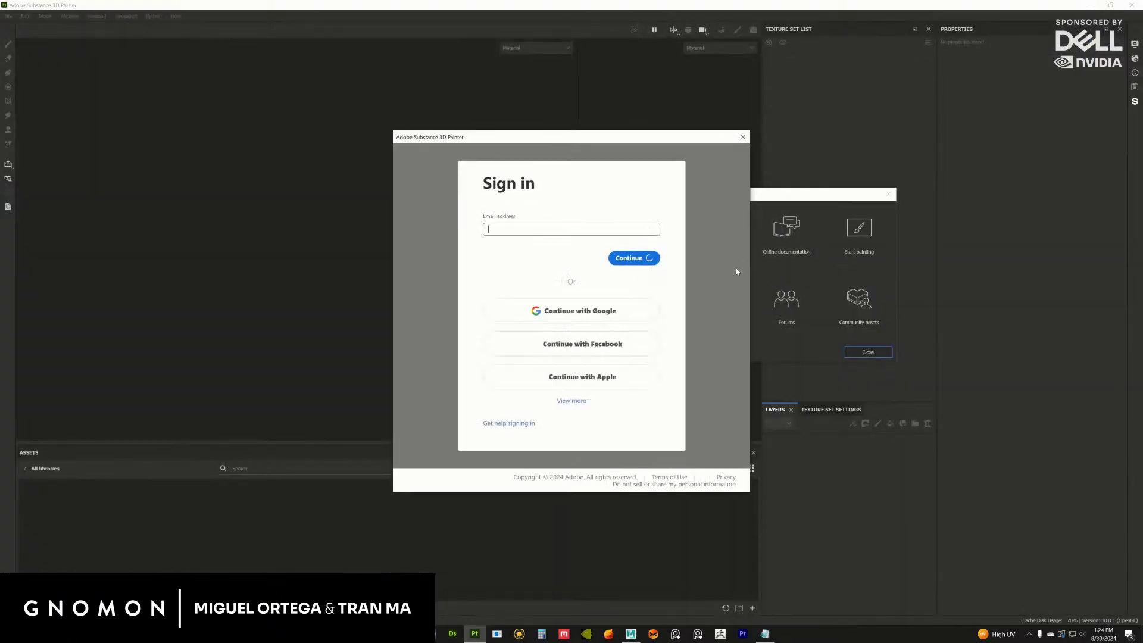
Switch to Substance 3D Painter, move the sign-in window aside, dismiss the home screen, and start opening an existing project.
drag(631, 138, 696, 150)
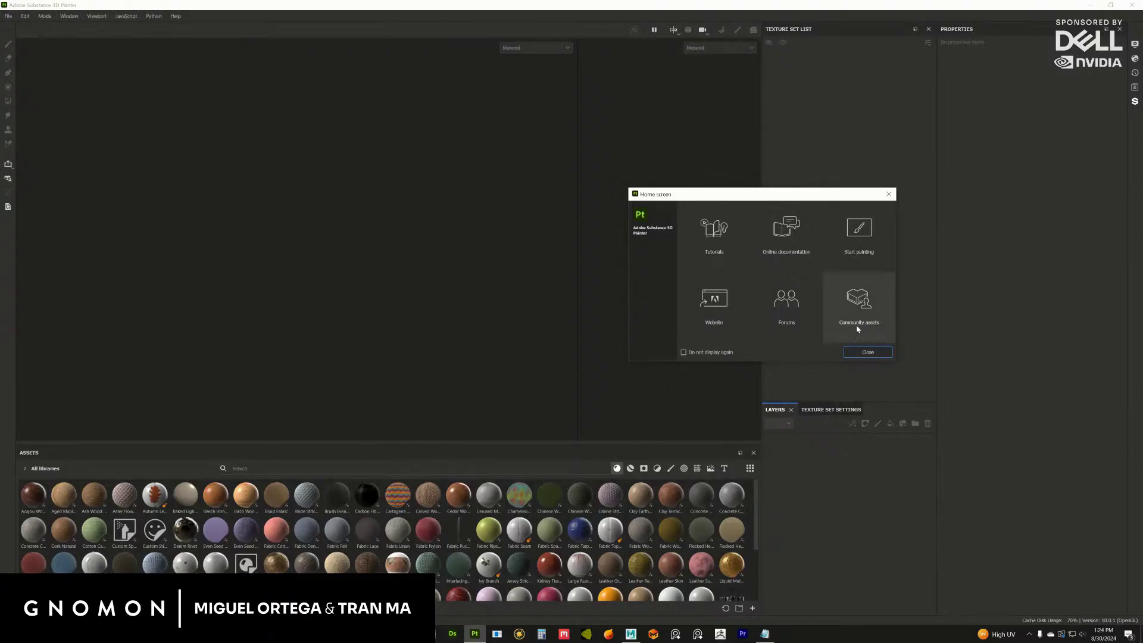
click(868, 353)
click(9, 16)
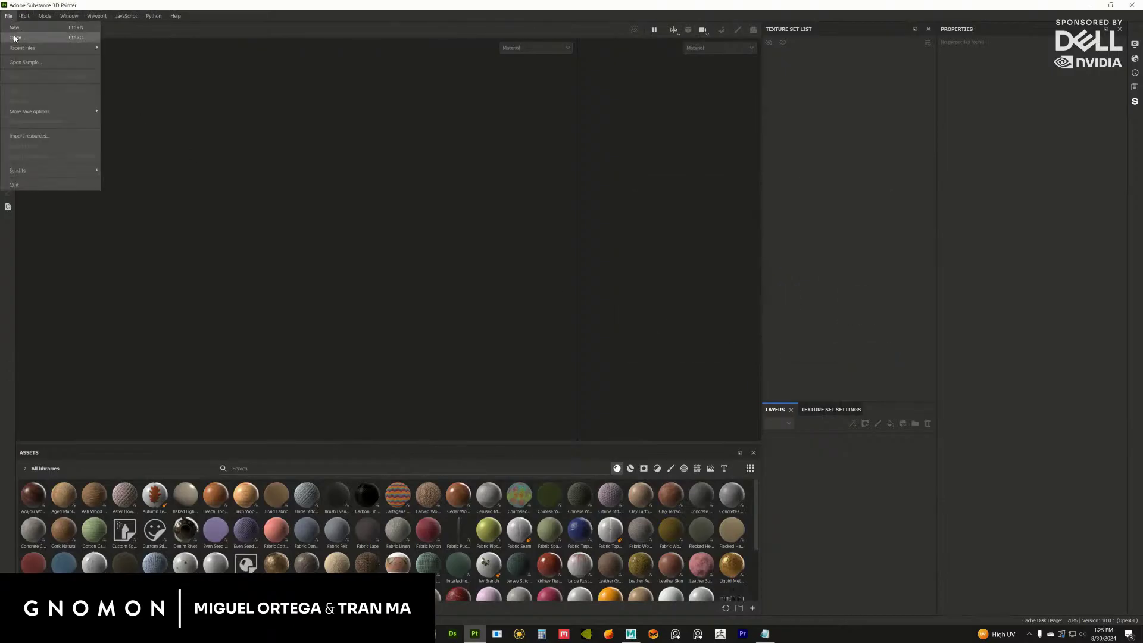
click(17, 37)
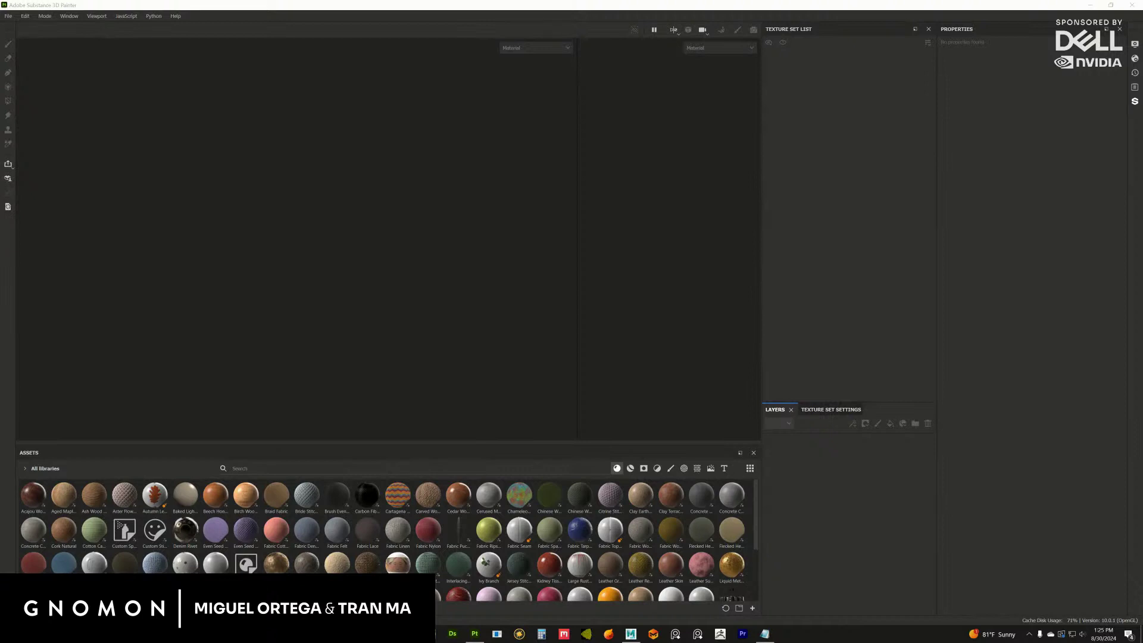
Return to Maya, view the spike meshes from the front, and undo the latest selection changes.
key(alt+Tab)
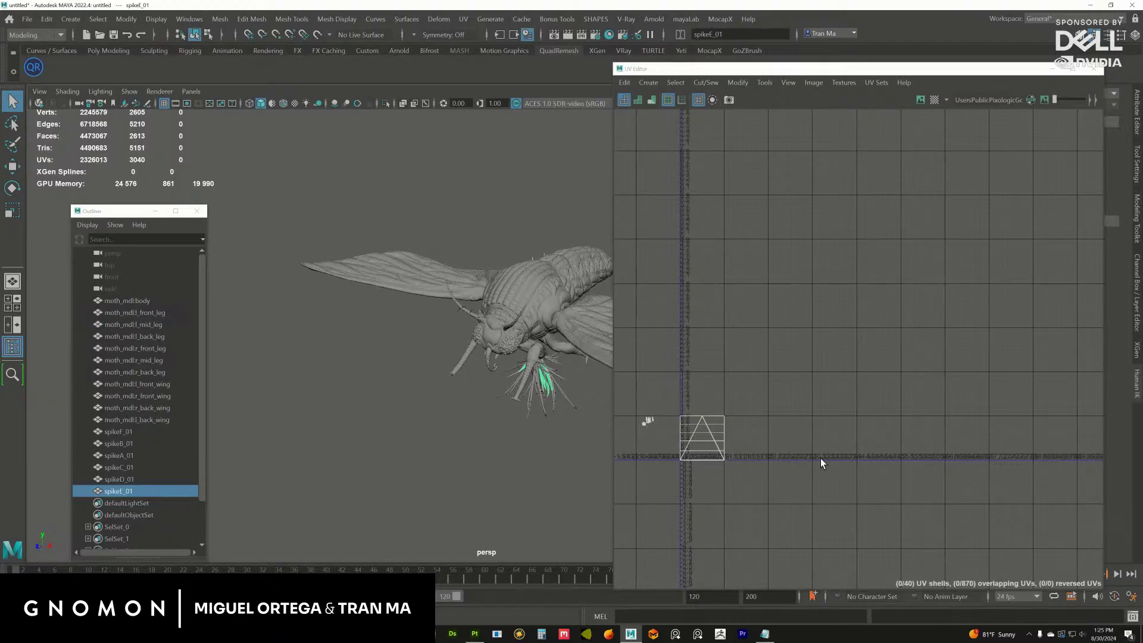
drag(565, 400, 517, 423)
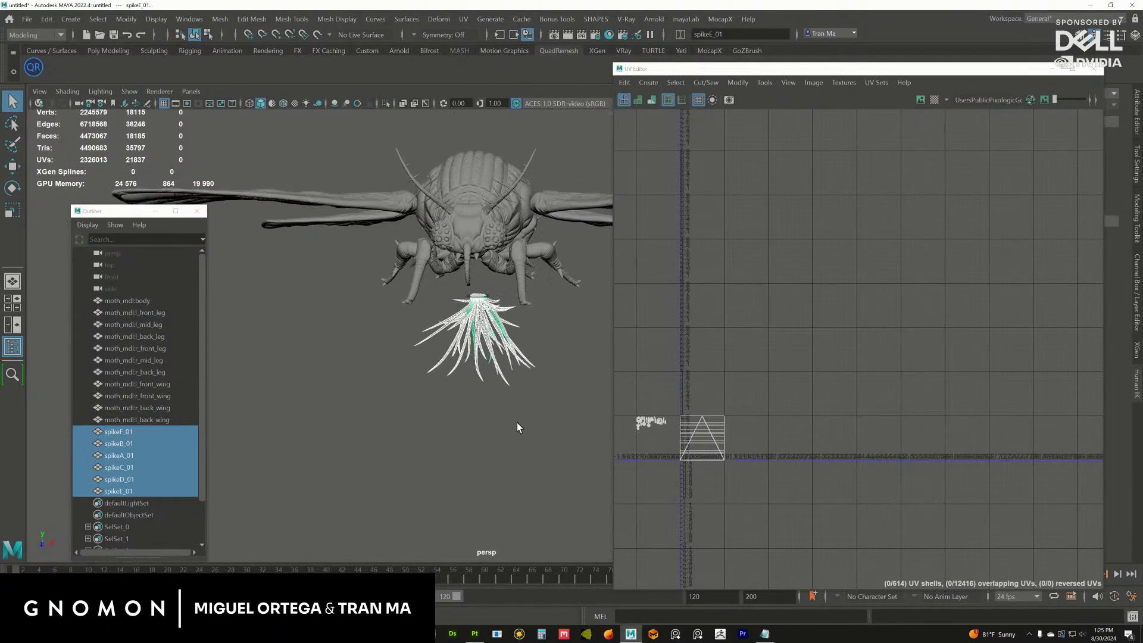
key(ctrl+z)
key(ctrl+z)
key(ctrl+z)
key(ctrl+z)
Select all six spike meshes below the moth, starting from spikeF_01.
click(119, 434)
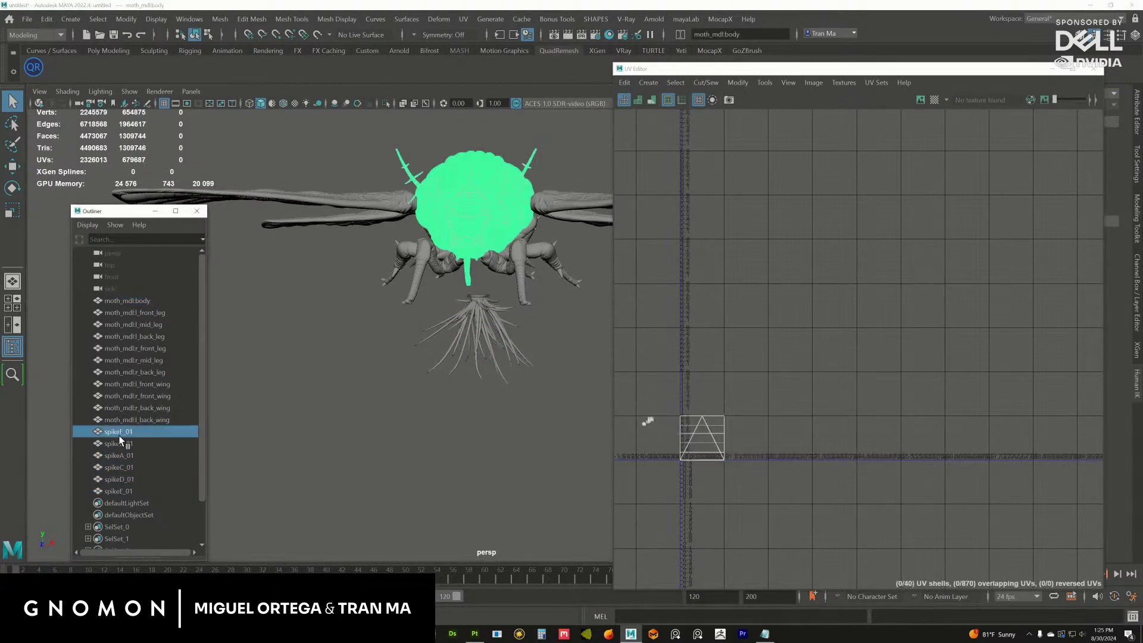
shift+click(128, 493)
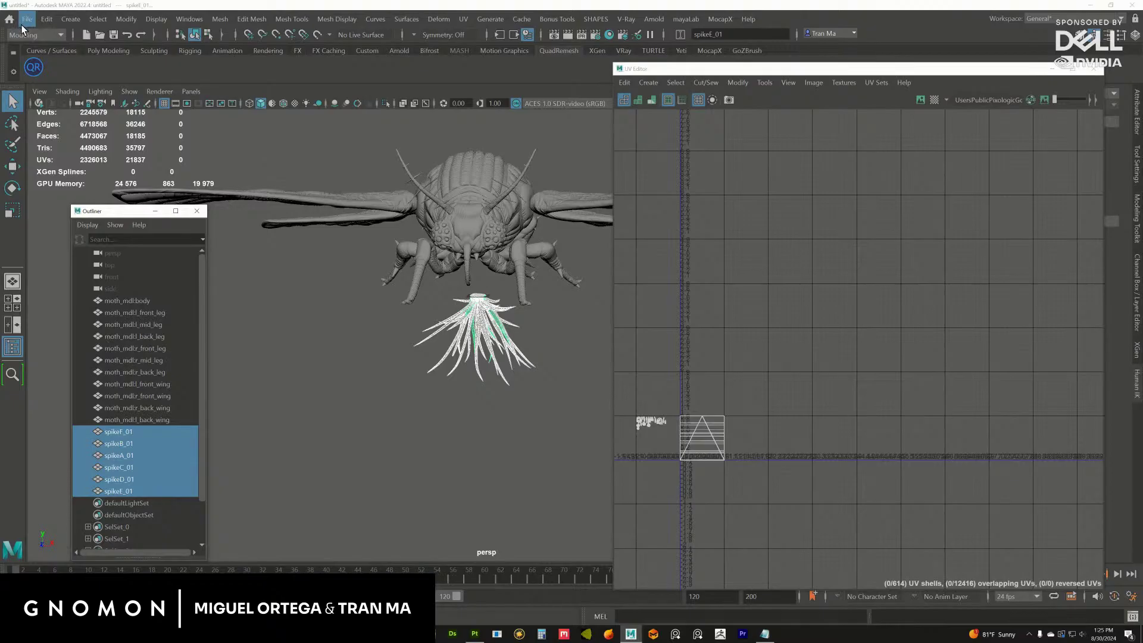
alt+right_drag(349, 360, 341, 400)
click(198, 455)
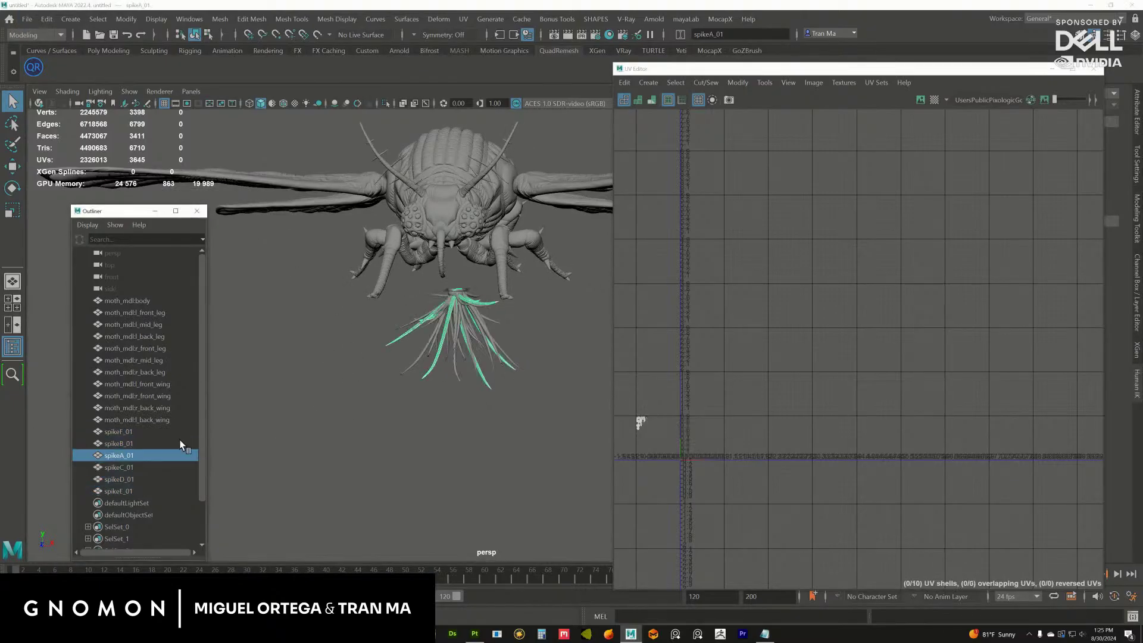
drag(138, 432, 144, 492)
Browse the CotMayo project folders and open the scene moth_mdl.ma from clothMoth_toMT.
click(27, 18)
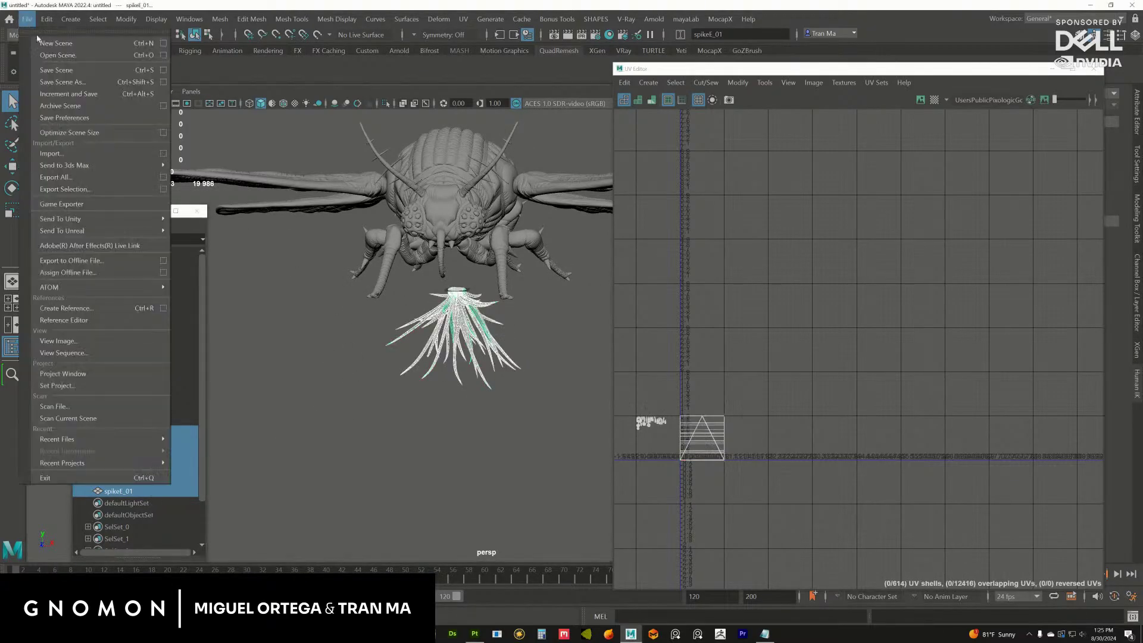
click(51, 57)
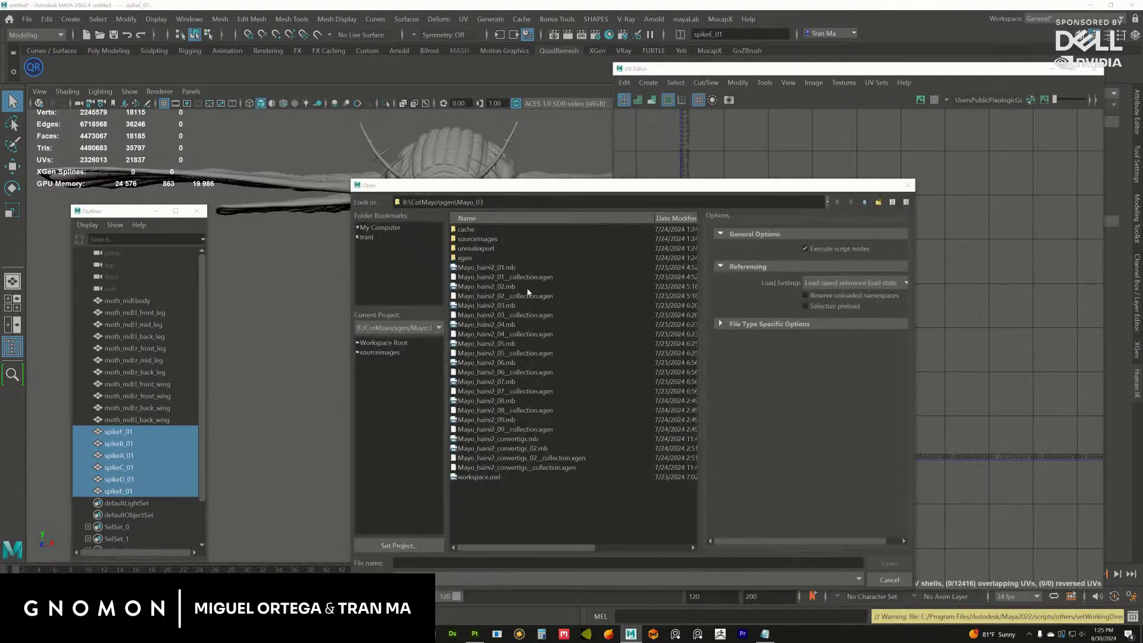
drag(617, 186, 1142, 188)
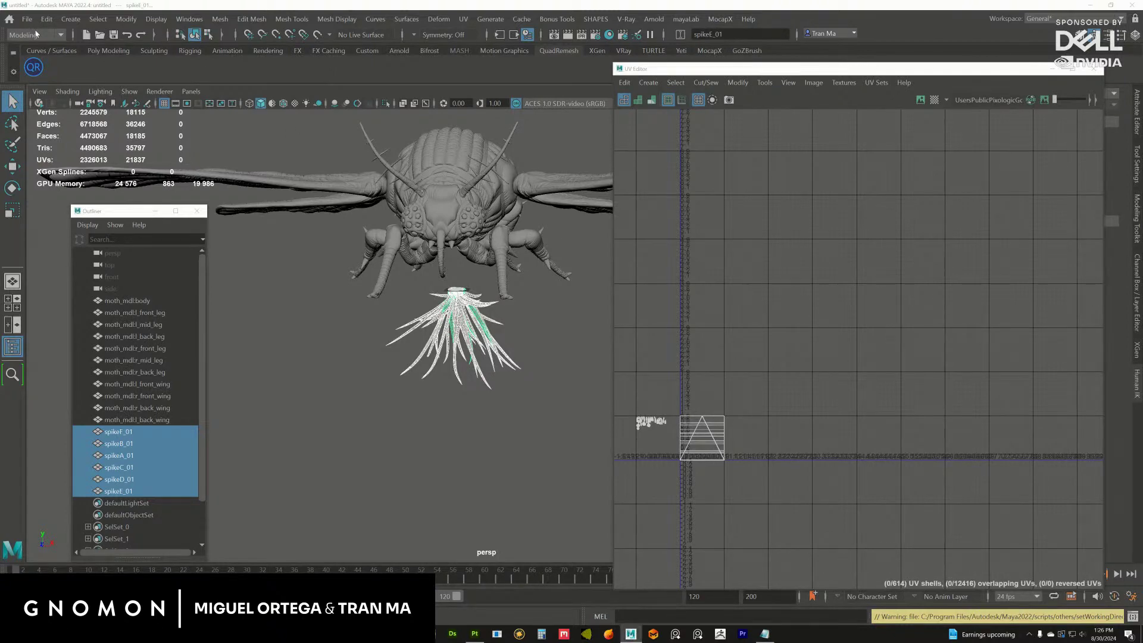
key(ctrl+o)
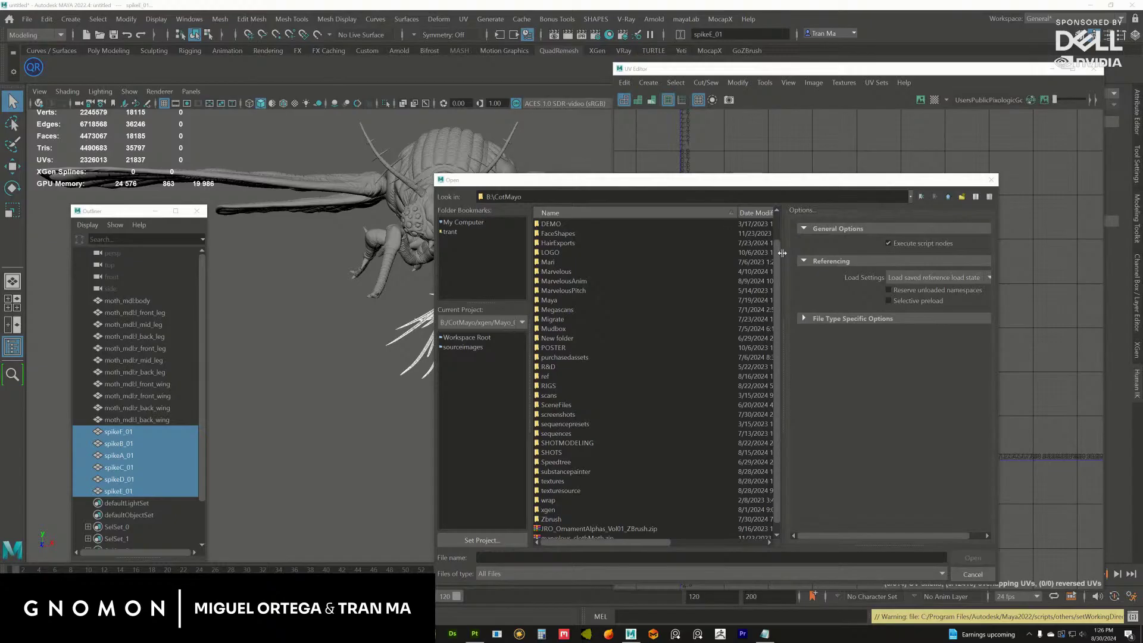
scroll(774, 234, up, 1)
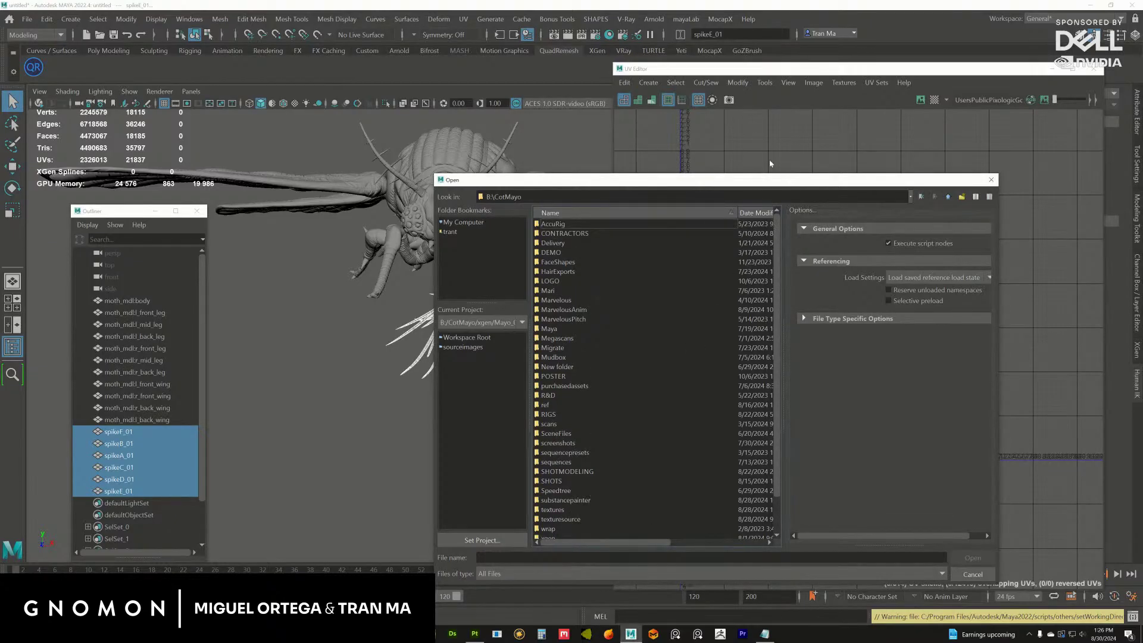
key(Escape)
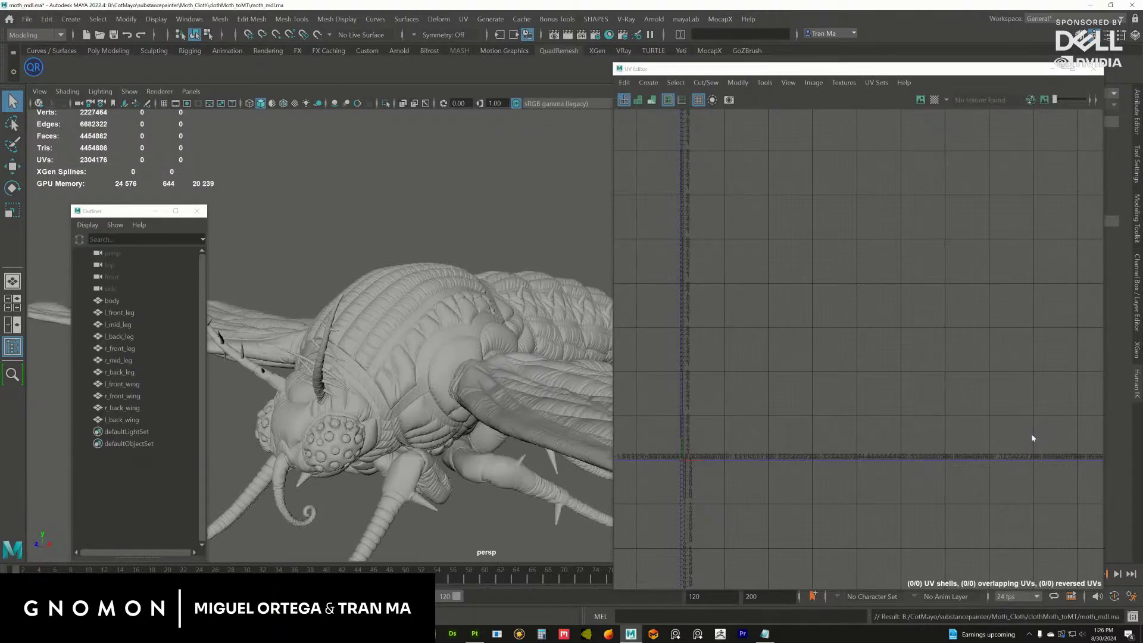
Select the moth's body to inspect its UV tiles, and minimize the UV Editor for a full view of the model.
alt+right_drag(525, 402, 420, 367)
alt+drag(421, 368, 452, 297)
click(451, 297)
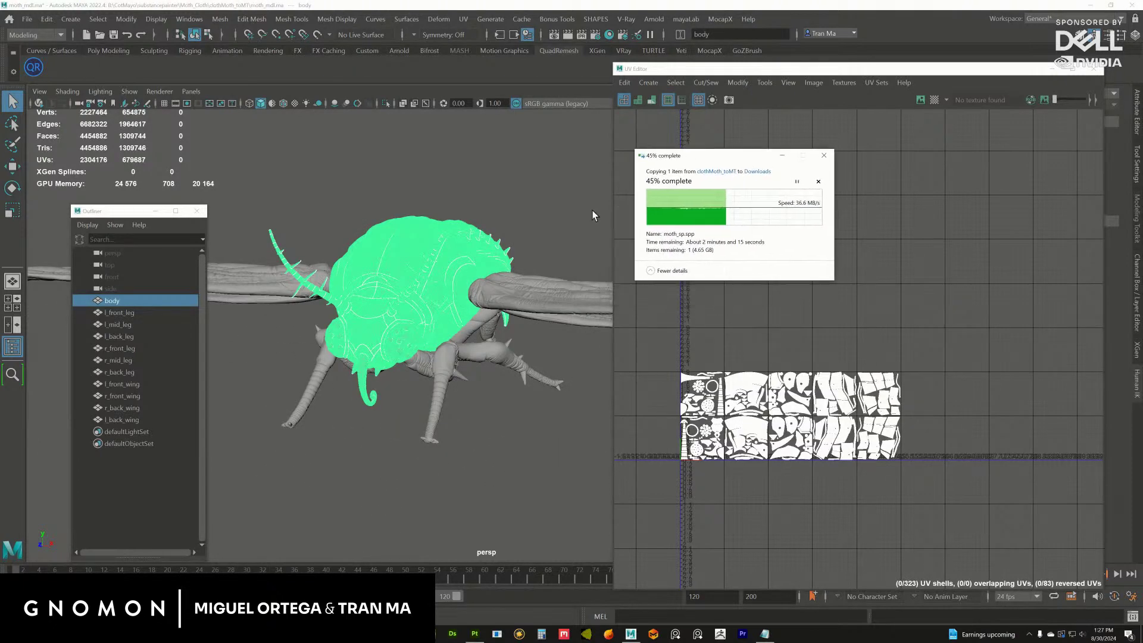
alt+drag(411, 329, 431, 349)
click(1051, 68)
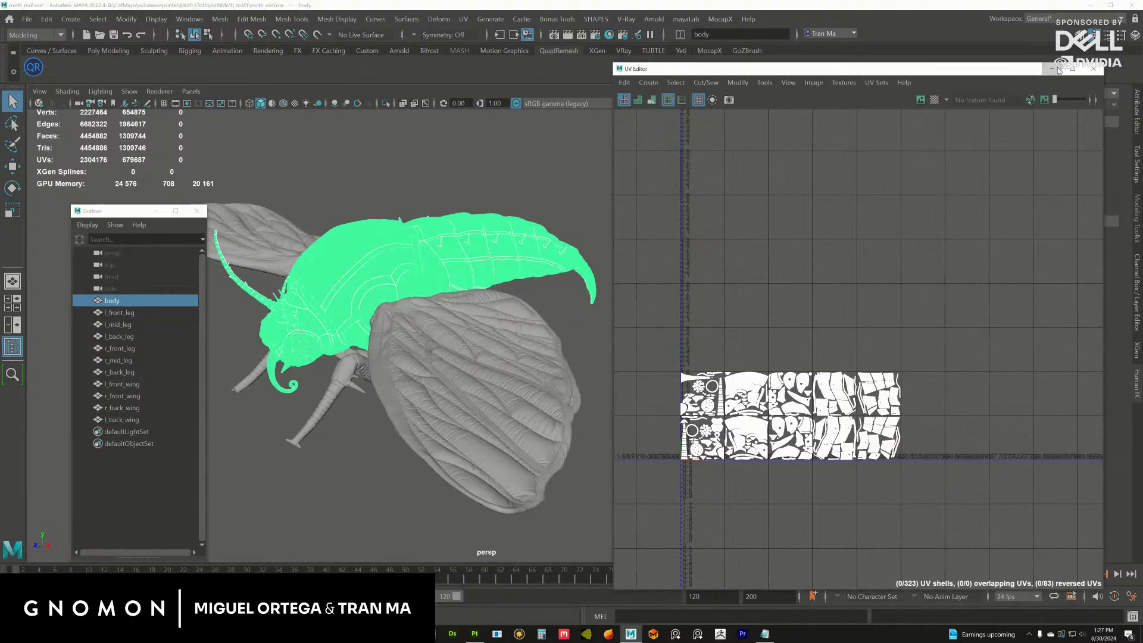
alt+drag(510, 385, 562, 374)
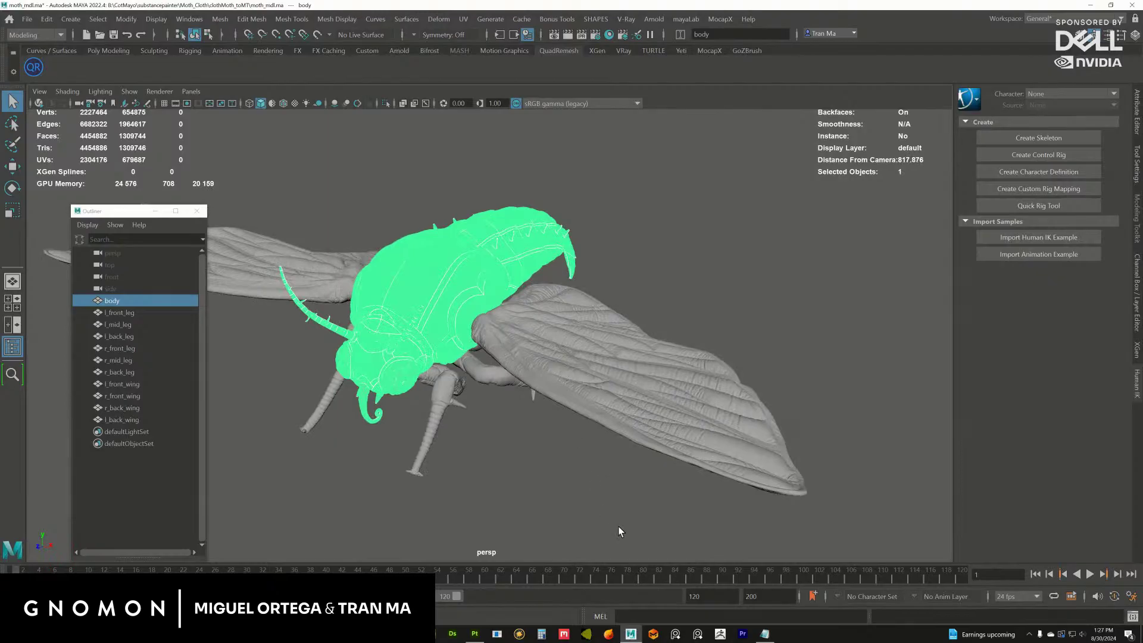
Select the moth's right back wing and bring up the UV Editor to see its shells.
click(609, 415)
click(572, 299)
alt+drag(534, 428, 503, 437)
click(463, 19)
click(479, 37)
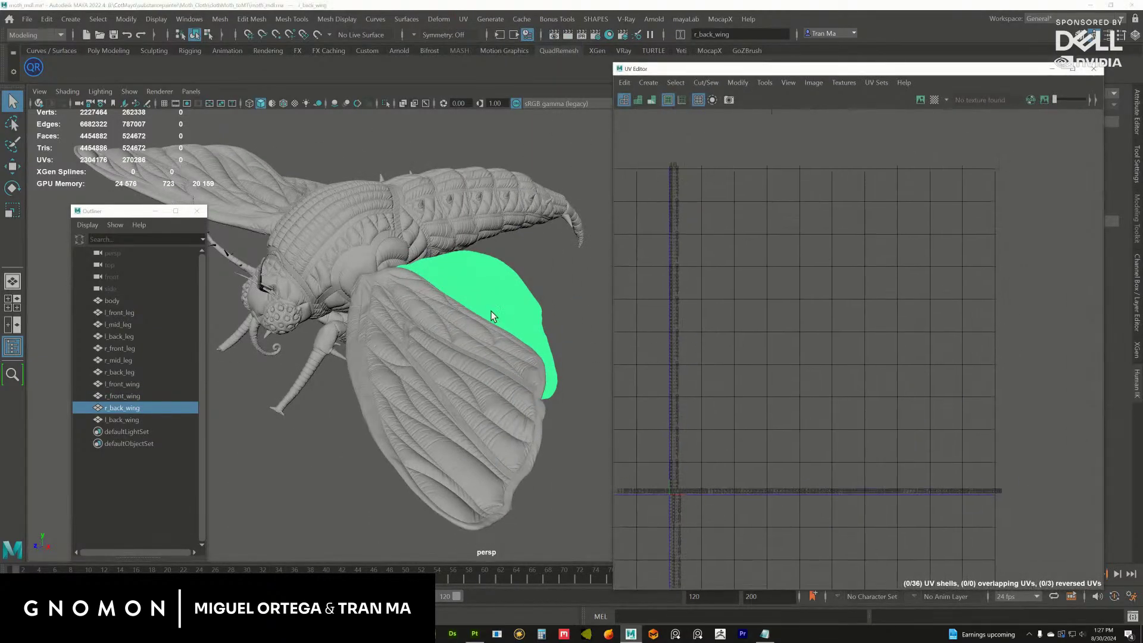
Select the right front wing and examine its UV tiles, including the separate shells in the row beneath the others.
shift+click(474, 358)
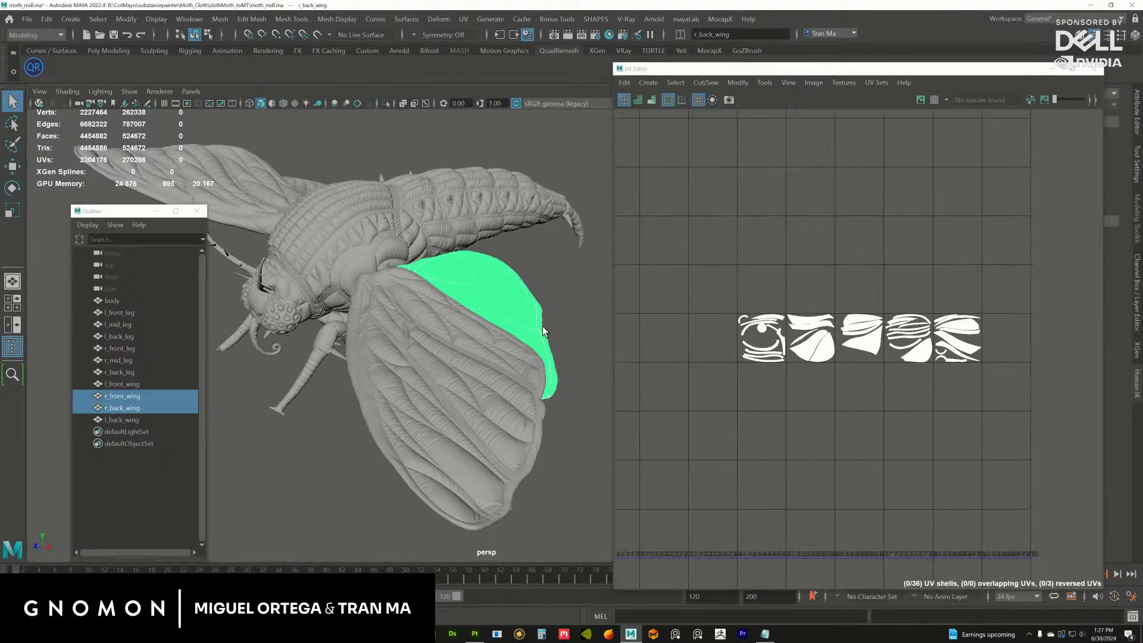
scroll(780, 341, up, 5)
click(777, 344)
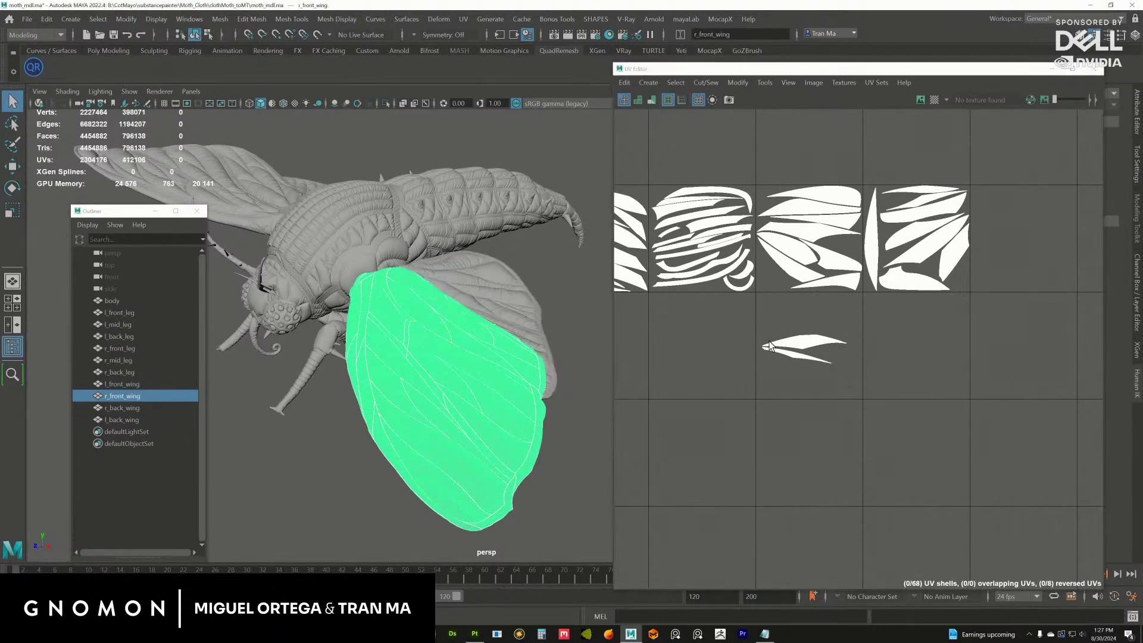
right_drag(765, 318, 758, 323)
drag(720, 301, 887, 399)
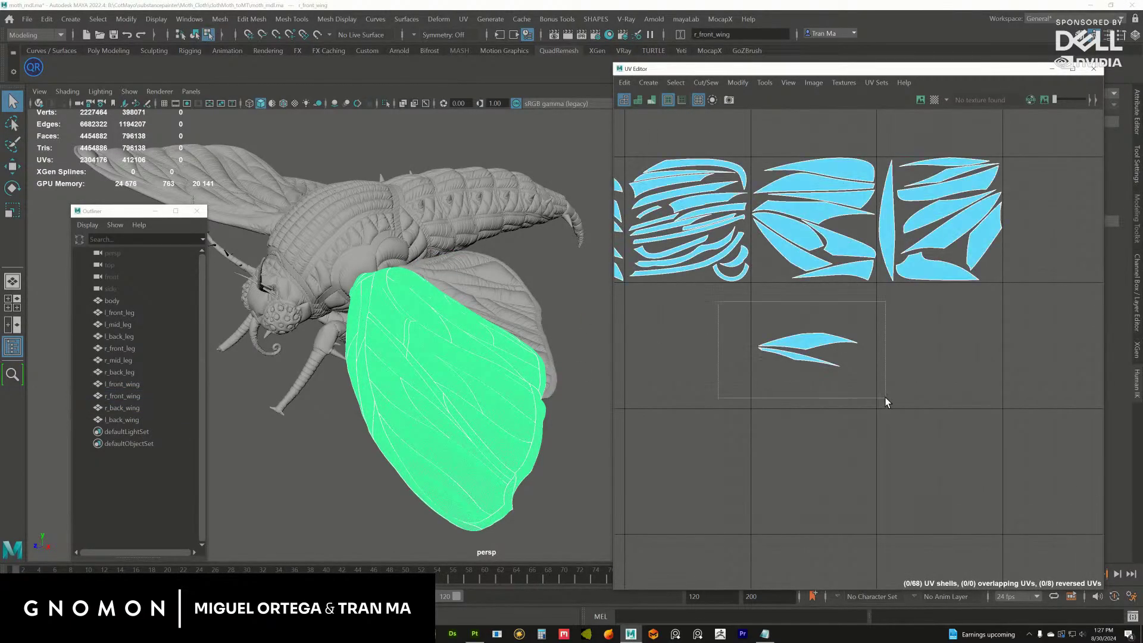
alt+middle_drag(526, 361, 545, 376)
alt+drag(562, 376, 585, 361)
alt+right_drag(867, 368, 834, 378)
alt+middle_drag(834, 377, 924, 375)
alt+right_drag(924, 375, 898, 374)
Reselect the right back wing to compare its UV tiles, and minimize the UV Editor.
right_drag(554, 313, 590, 284)
click(551, 336)
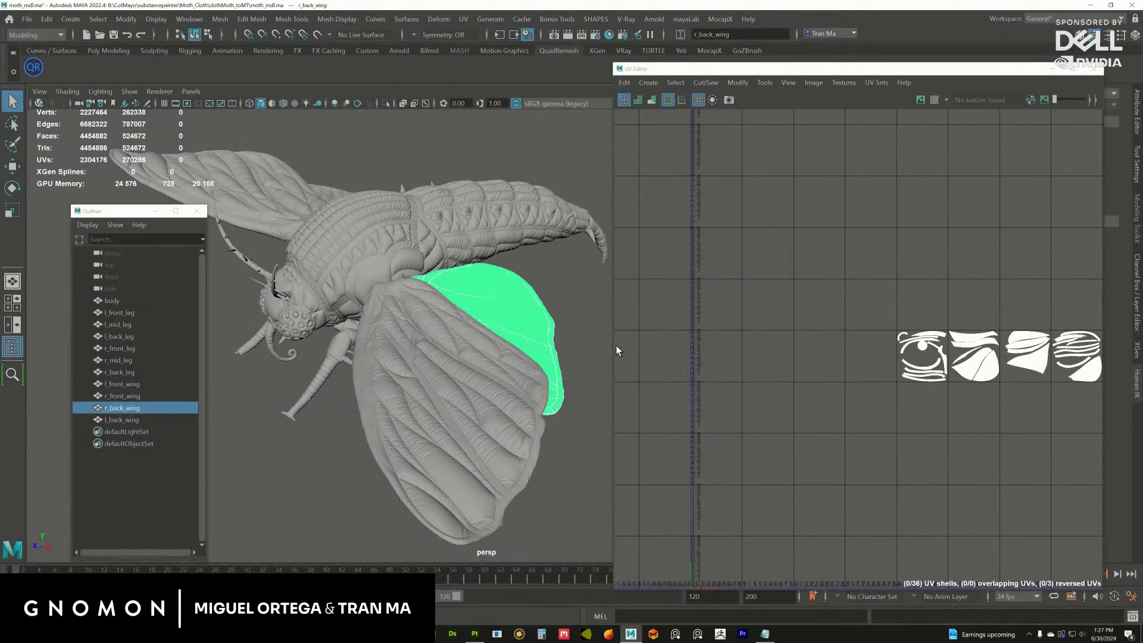
alt+drag(519, 326, 607, 250)
click(1052, 71)
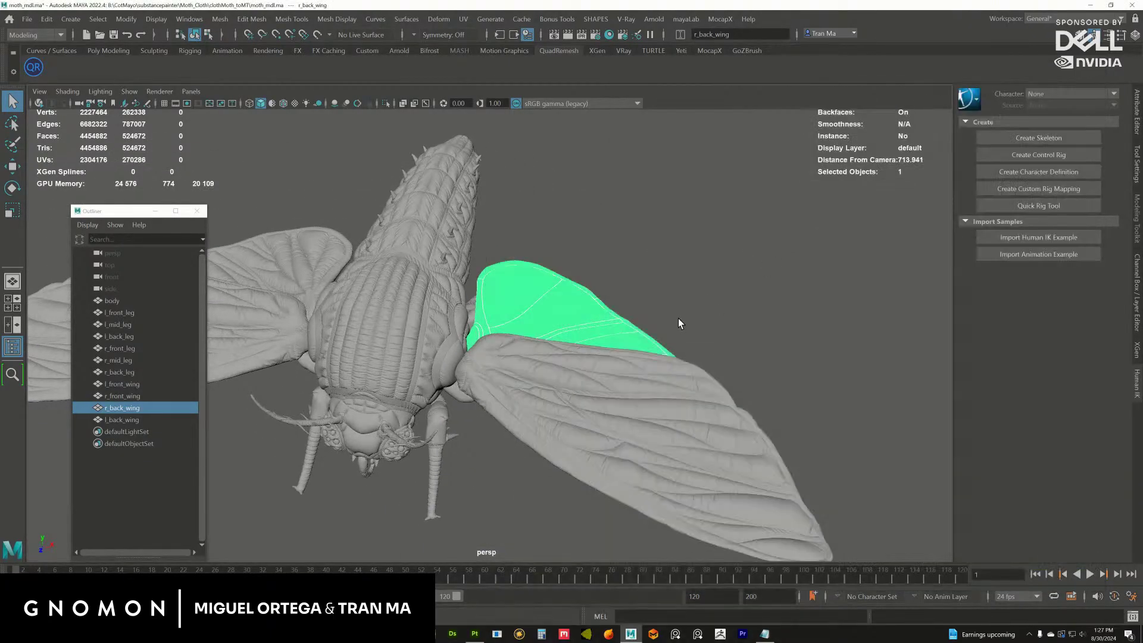
Assign a new Lambert material to the right back wing, with the Attribute Editor showing.
alt+right_drag(679, 322, 713, 252)
alt+middle_drag(713, 252, 727, 227)
click(1137, 120)
mouse_move(524, 280)
alt+mouse_down()
mouse_move(556, 298)
mouse_move(509, 286)
mouse_move(522, 273)
alt+mouse_up()
right_click(522, 272)
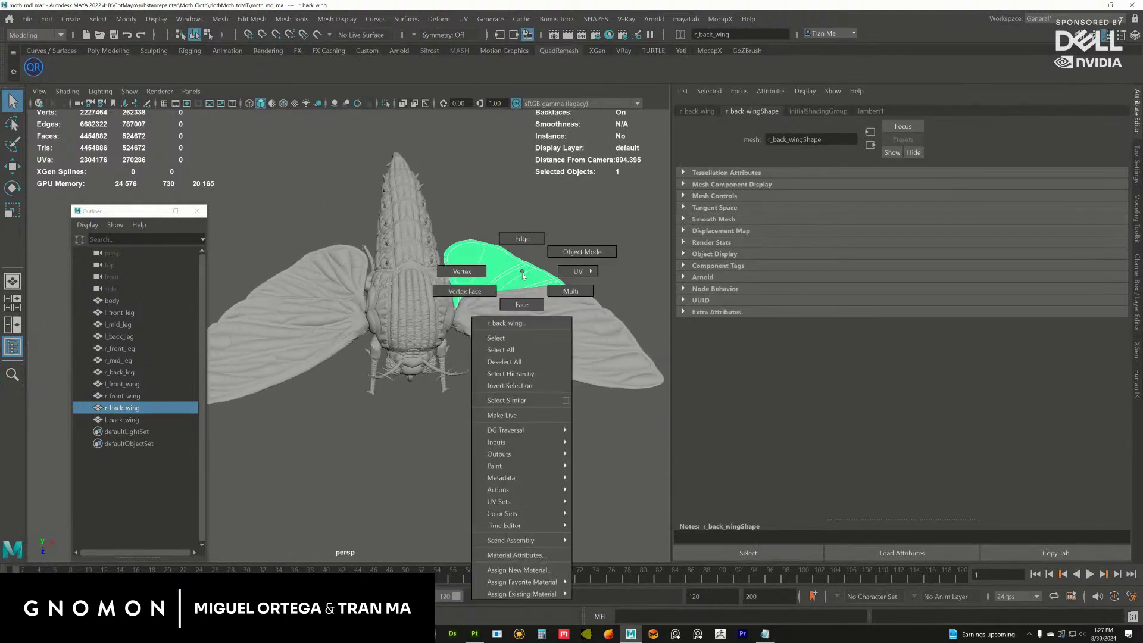
click(510, 570)
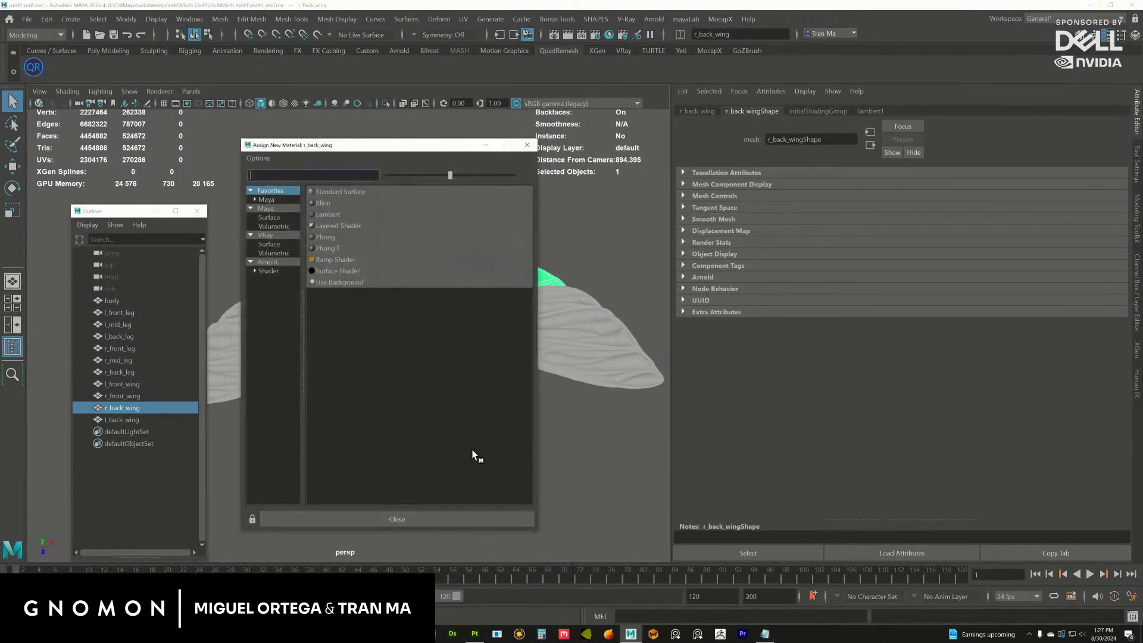
click(325, 214)
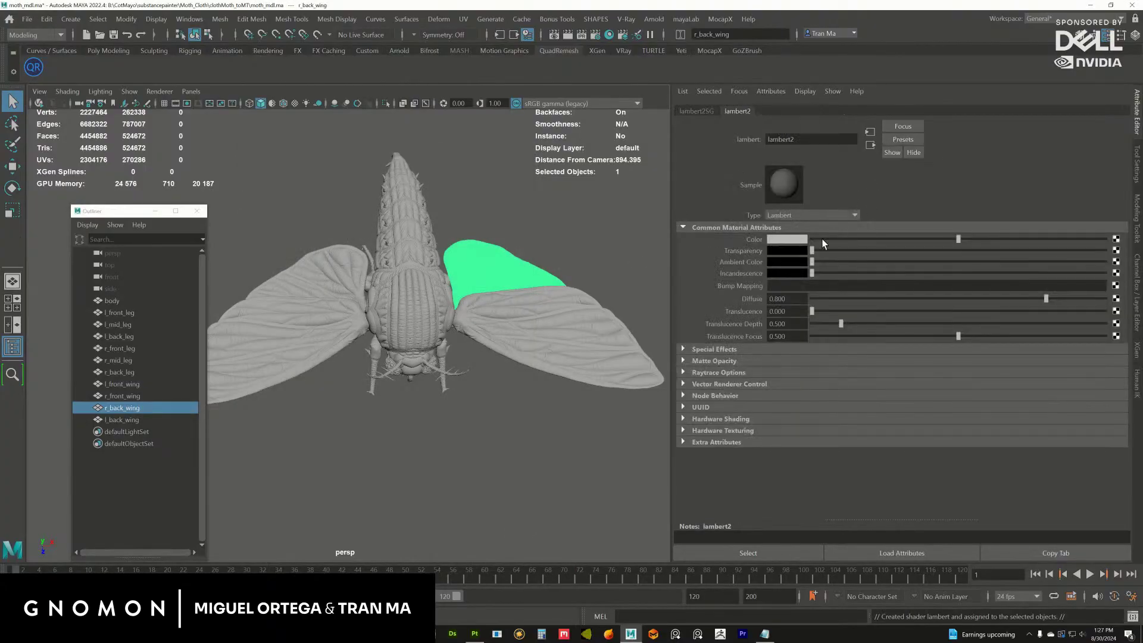
Change the right back wing's Lambert color to purple and deselect the wing to see the result.
click(788, 240)
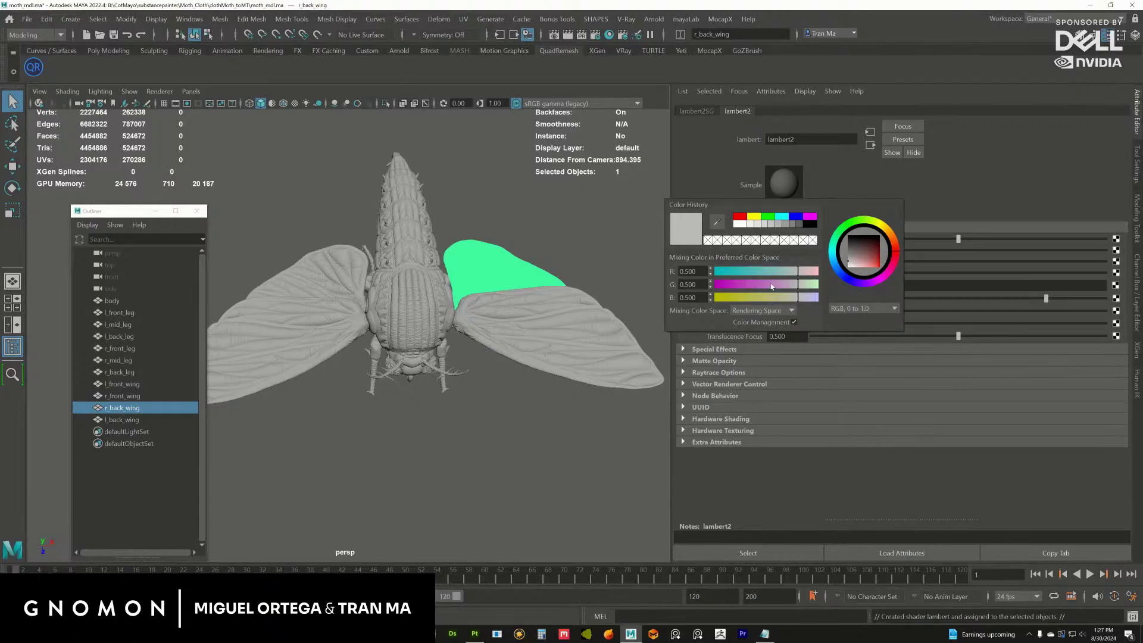
click(771, 285)
alt+drag(579, 311, 496, 348)
click(475, 419)
alt+middle_drag(407, 350, 469, 312)
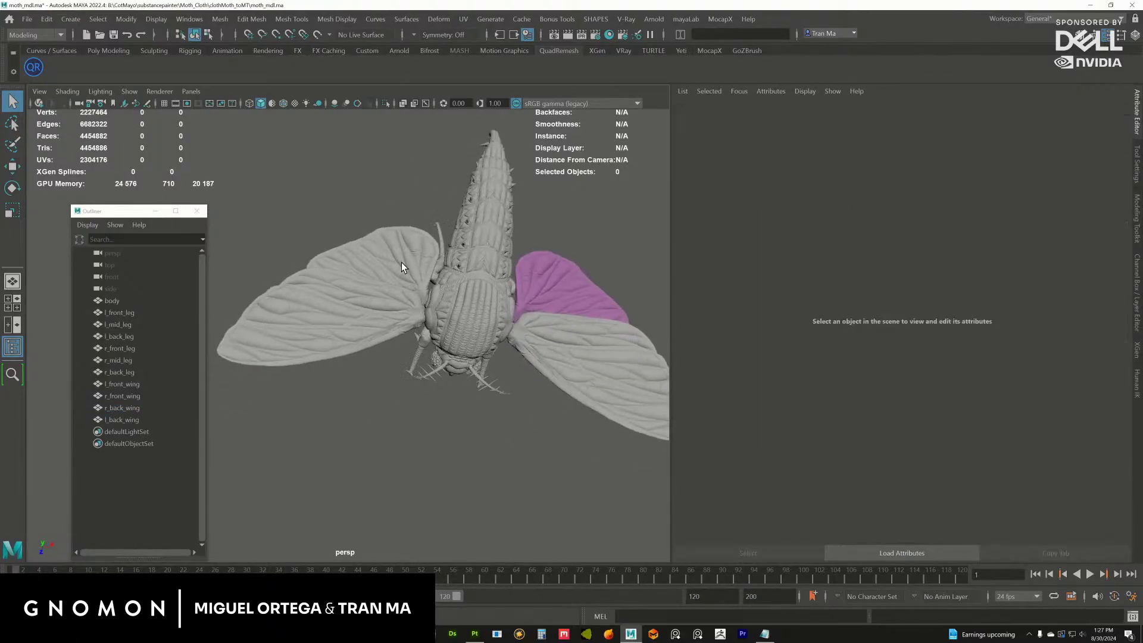
Select the left back wing, check its UV layout, and move the UV Editor out of the way.
click(401, 262)
alt+drag(401, 262, 345, 212)
click(464, 18)
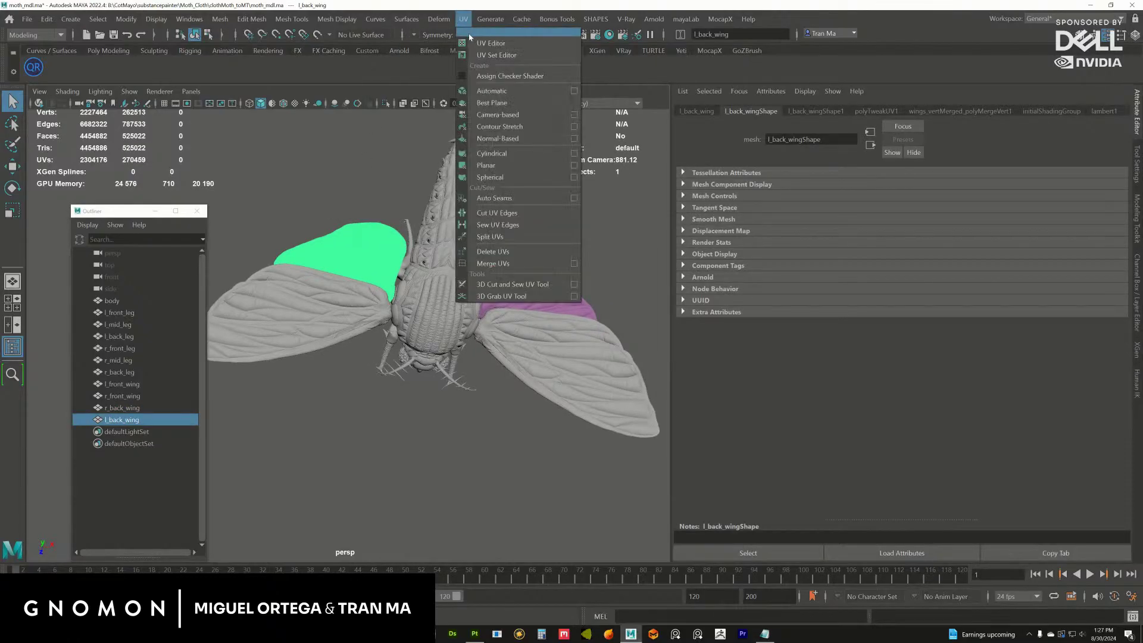
click(483, 38)
drag(763, 71, 1142, 128)
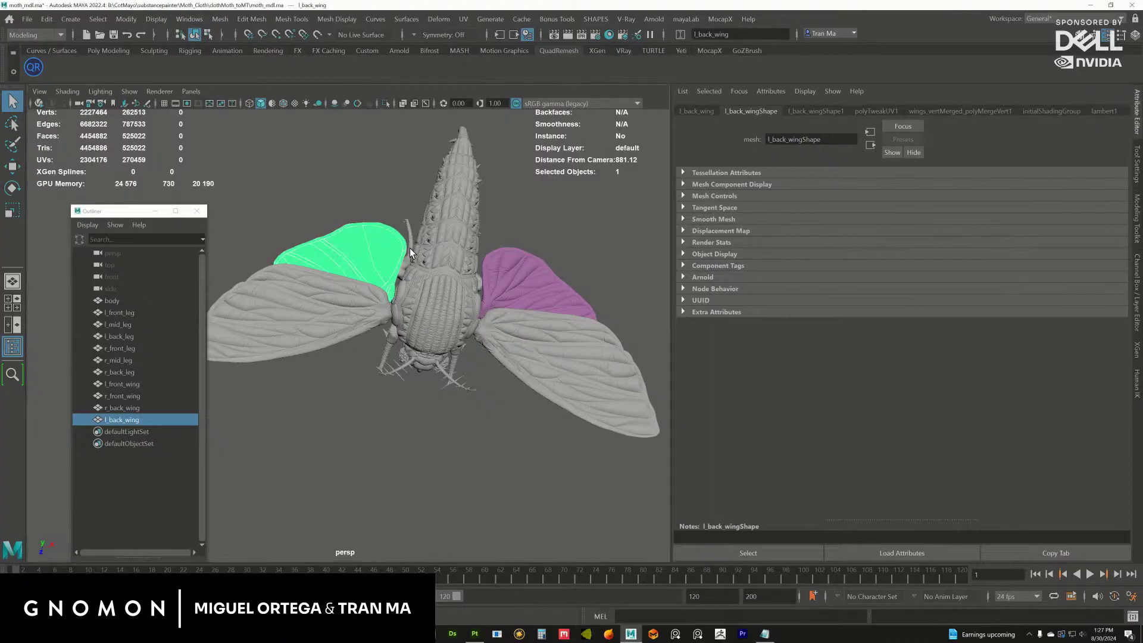
Assign a new Lambert material to the left back wing.
alt+right_drag(415, 271, 450, 306)
alt+middle_drag(384, 256, 334, 236)
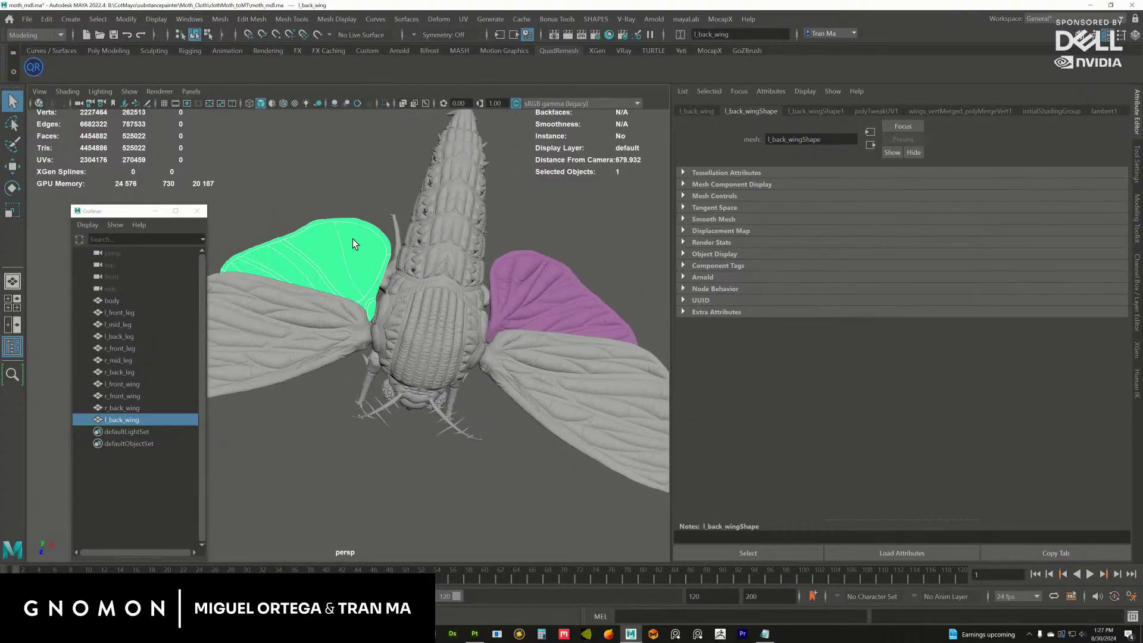
right_drag(355, 244, 355, 540)
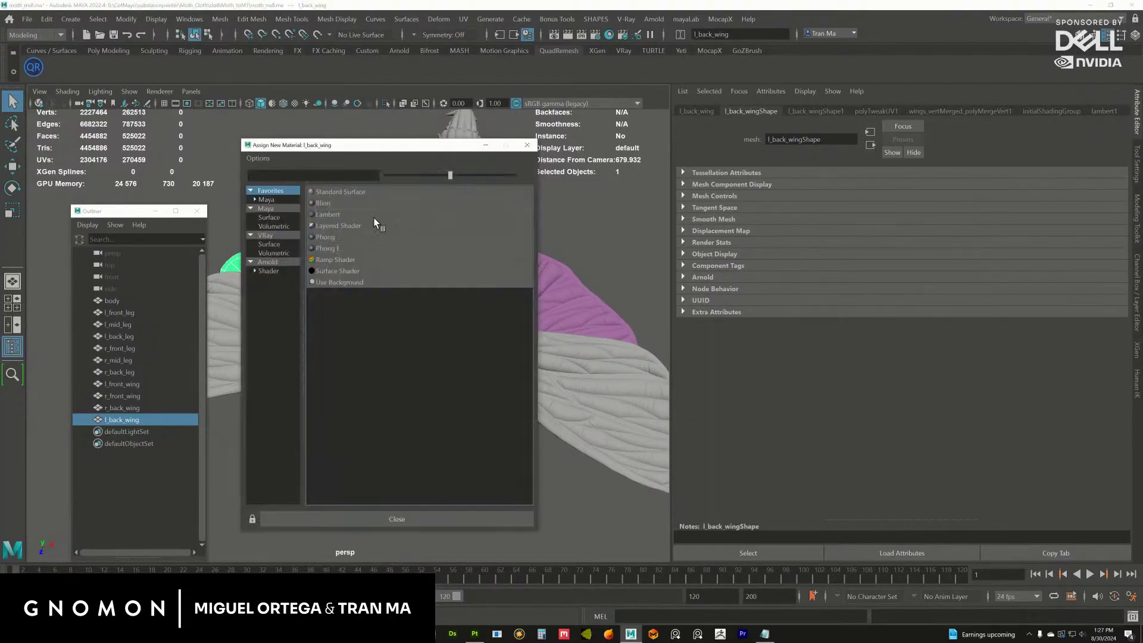
click(339, 215)
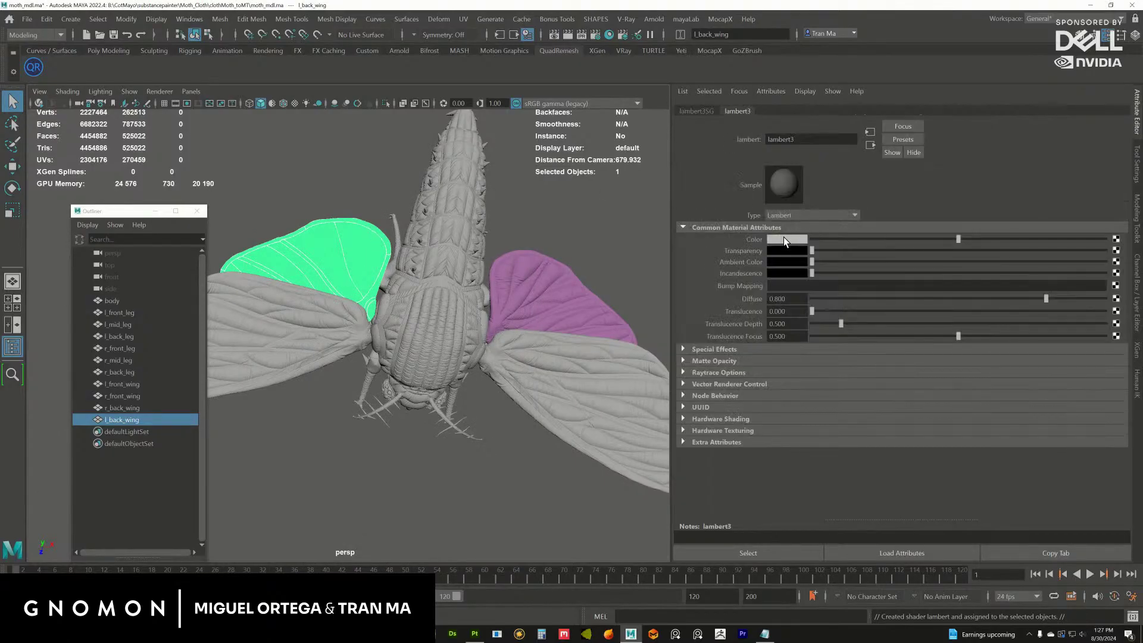
Set the left back wing's Lambert color to light blue (RGB 0.500, 0.500, 0.761) and deselect the wing.
click(783, 239)
drag(792, 288, 806, 291)
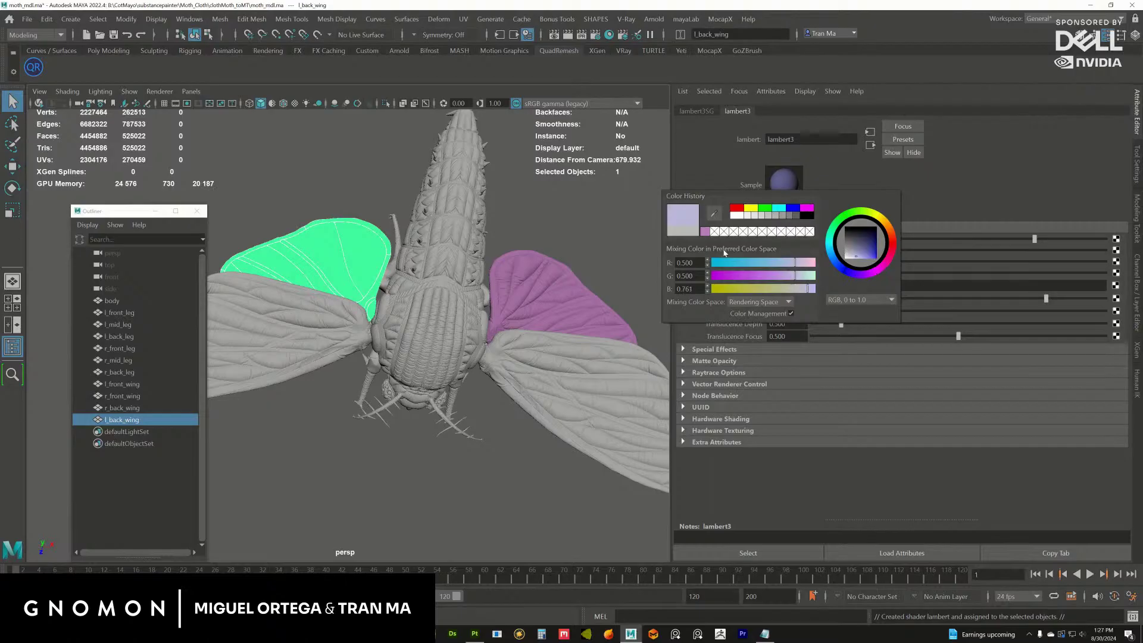
click(625, 297)
Select the right front wing and assign a new Lambert material to it.
alt+right_drag(570, 364, 525, 319)
mouse_move(526, 320)
alt+mouse_down()
mouse_move(495, 348)
mouse_move(524, 311)
mouse_move(541, 326)
alt+mouse_up()
click(524, 311)
right_click(541, 327)
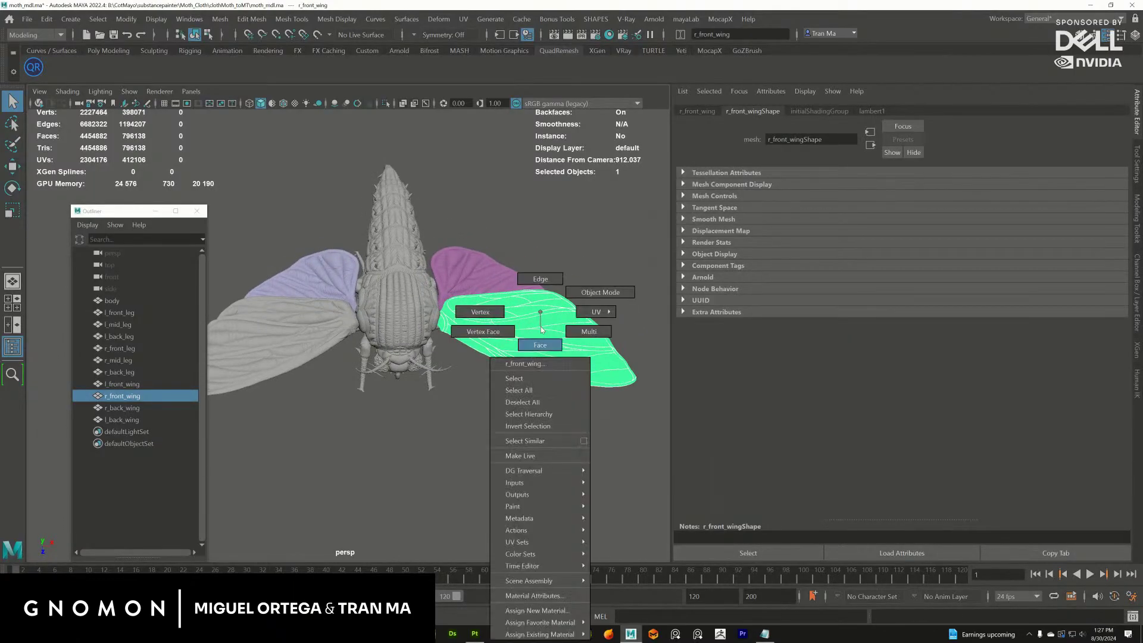
right_drag(541, 327, 537, 610)
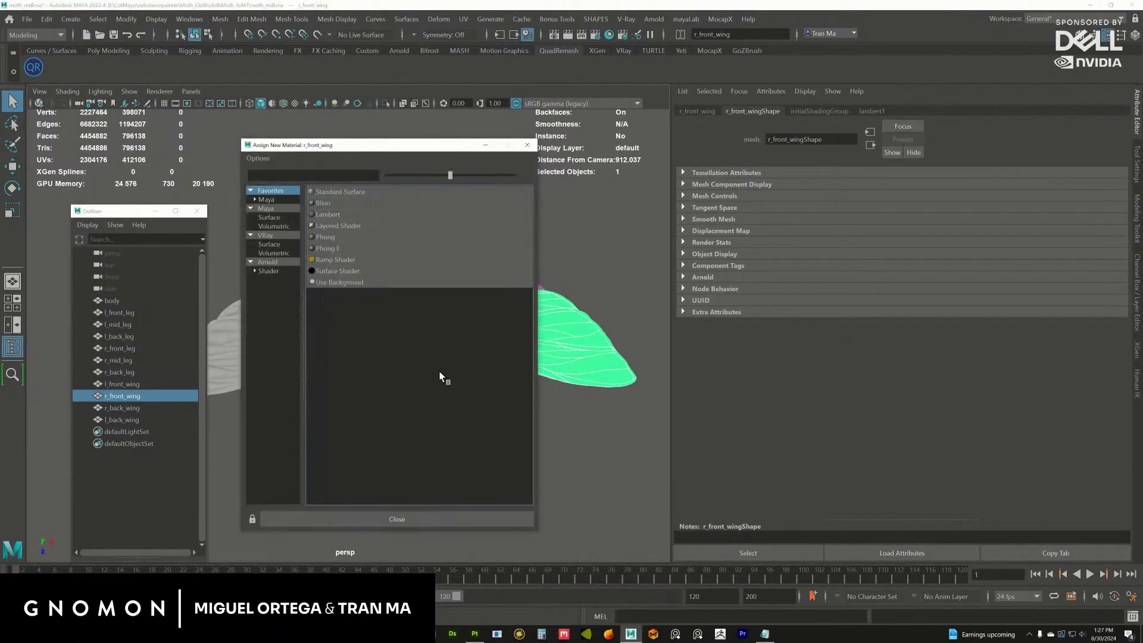
click(328, 214)
Reuse the purple from the color history for the right front wing's Lambert, darken it in HSV mode to a value of 0.243, and deselect.
click(785, 239)
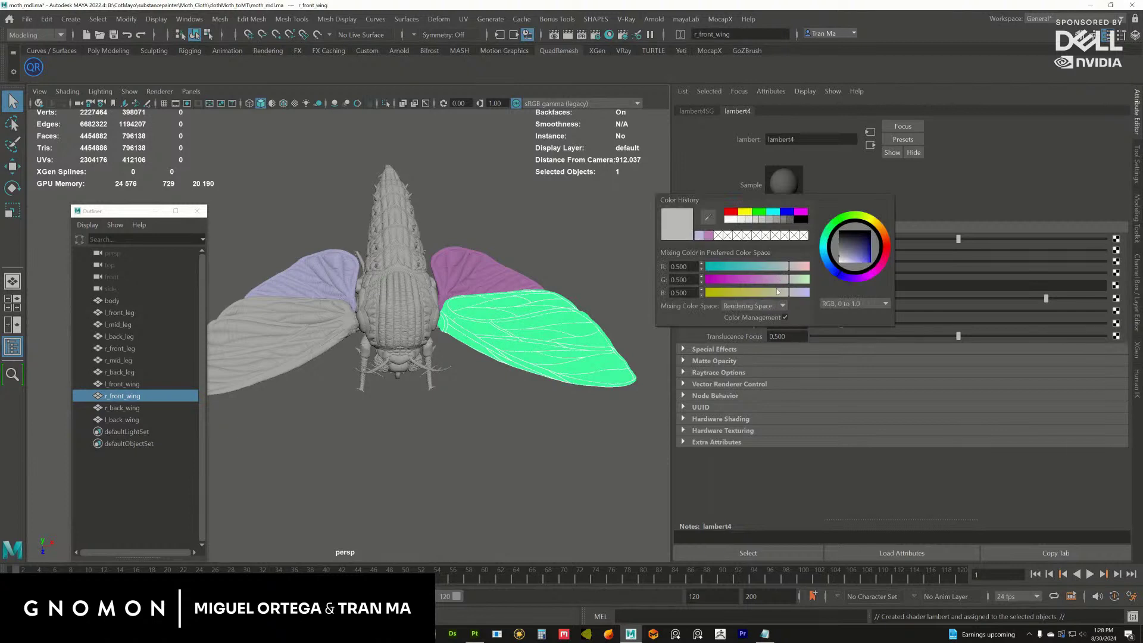
click(708, 236)
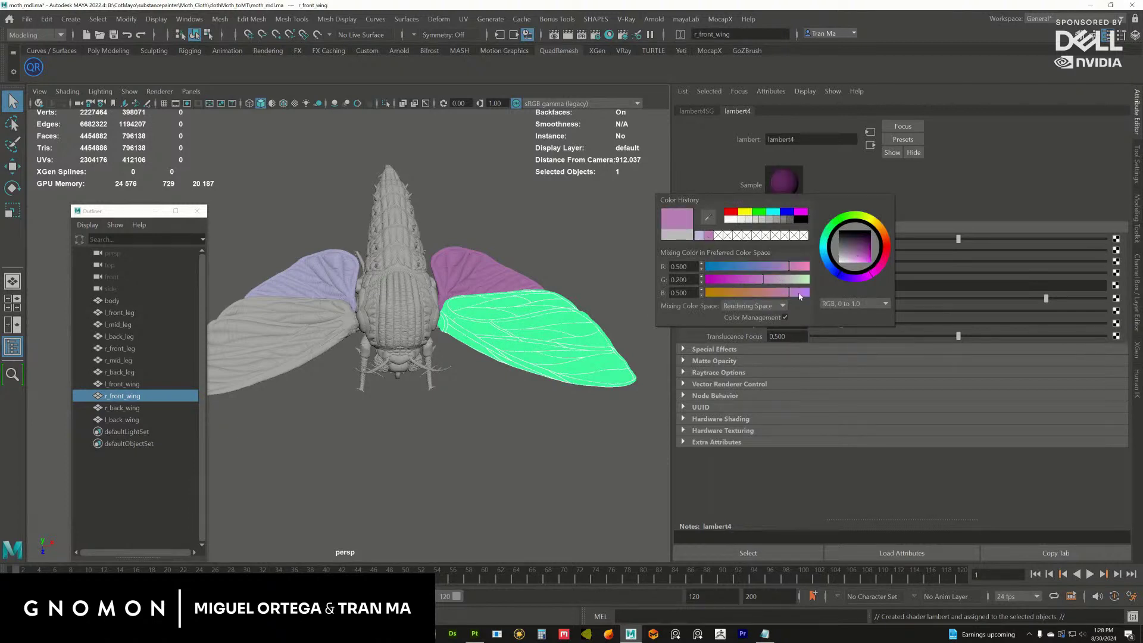
click(846, 304)
click(823, 322)
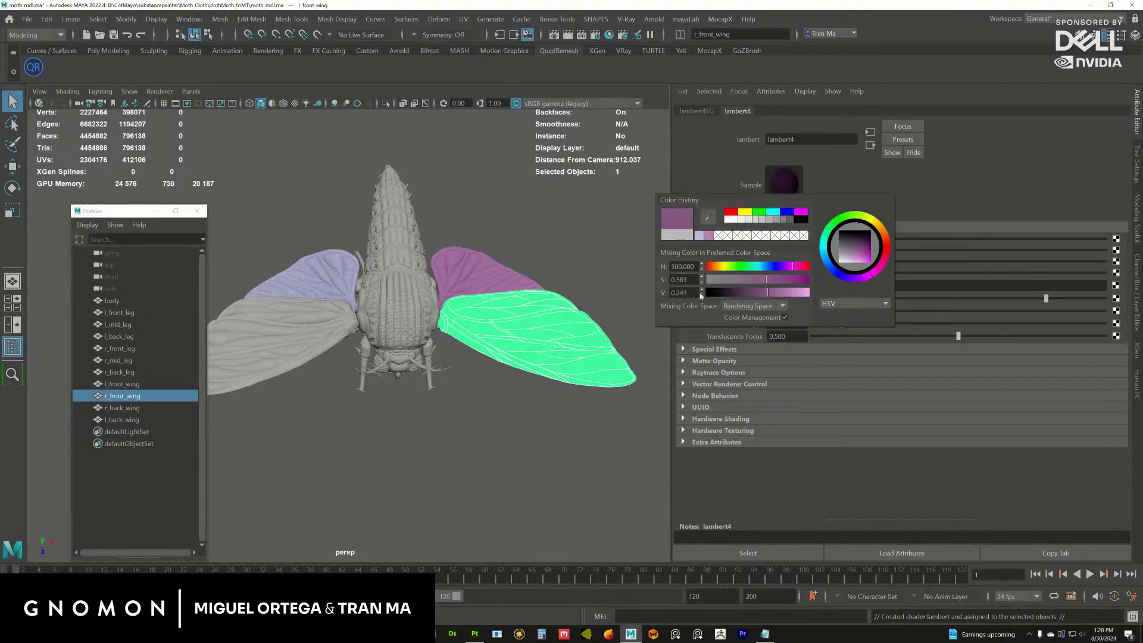
click(438, 295)
Select the left front wing and assign a new Lambert material to it.
alt+drag(438, 296, 348, 315)
click(357, 322)
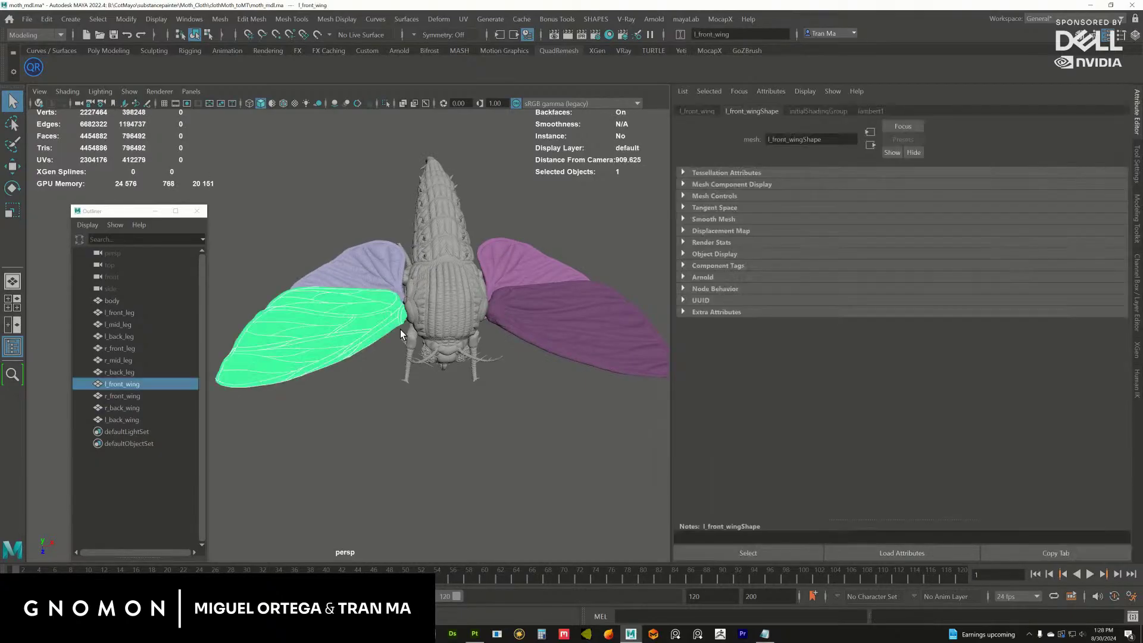
right_click(346, 312)
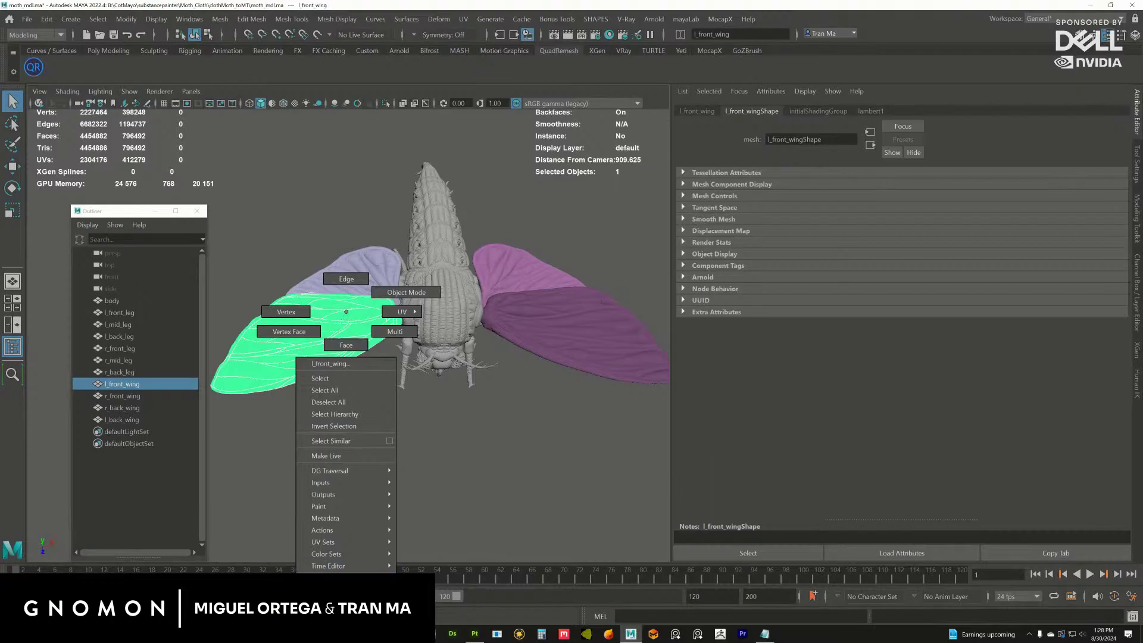
click(351, 605)
click(328, 215)
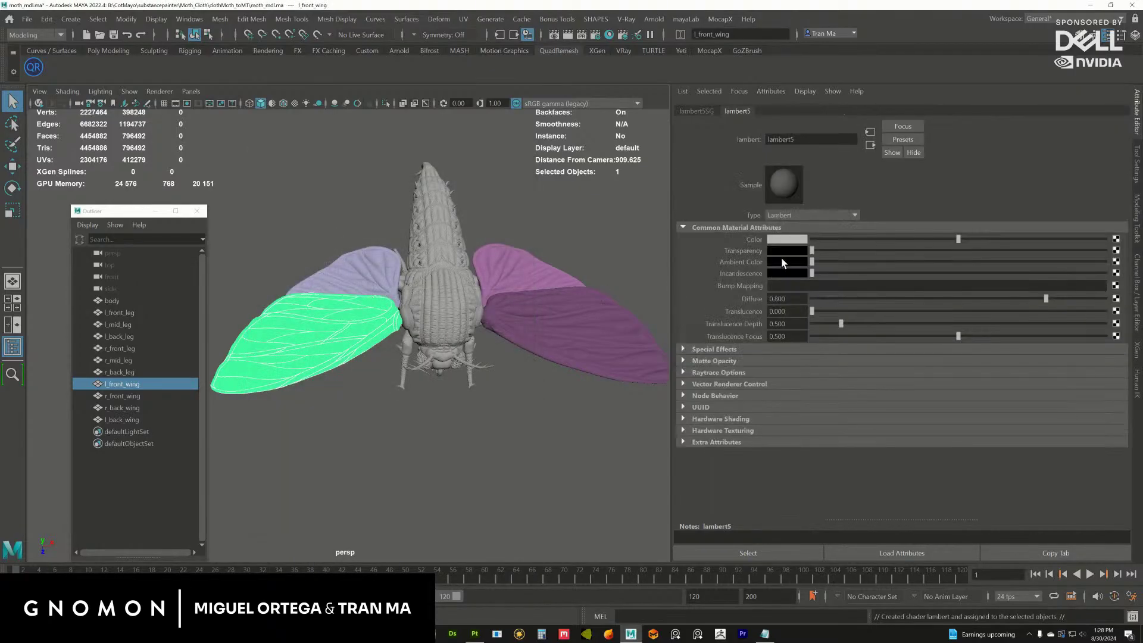
Reuse the light blue for the left front wing's Lambert color, darken it to slate blue, and deselect the wing.
click(789, 240)
click(717, 240)
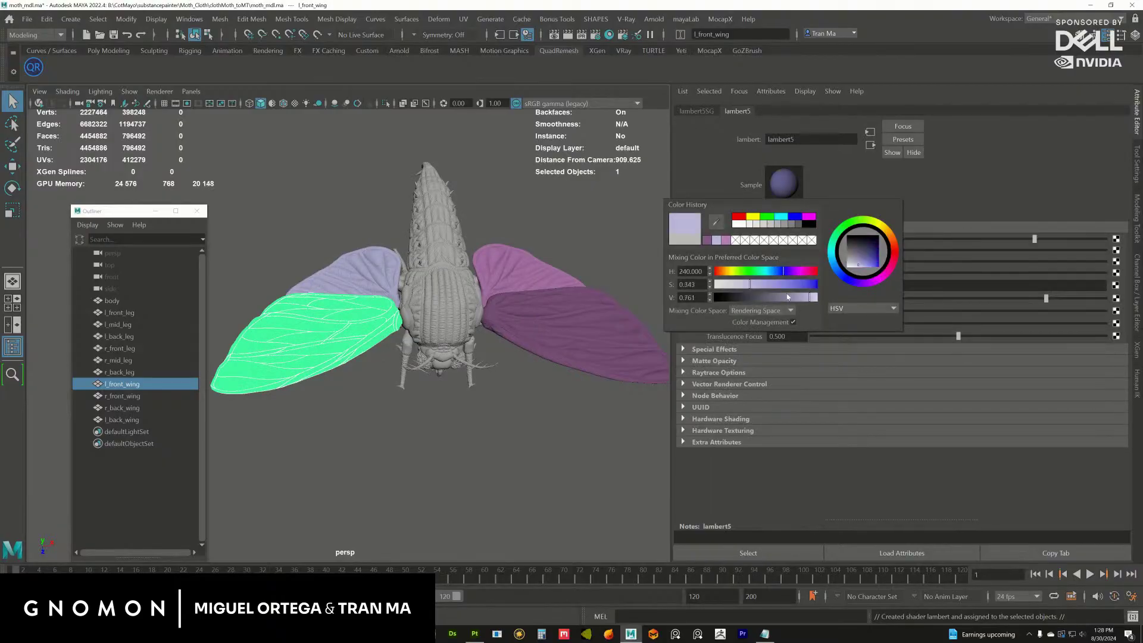
drag(764, 298, 759, 299)
click(571, 372)
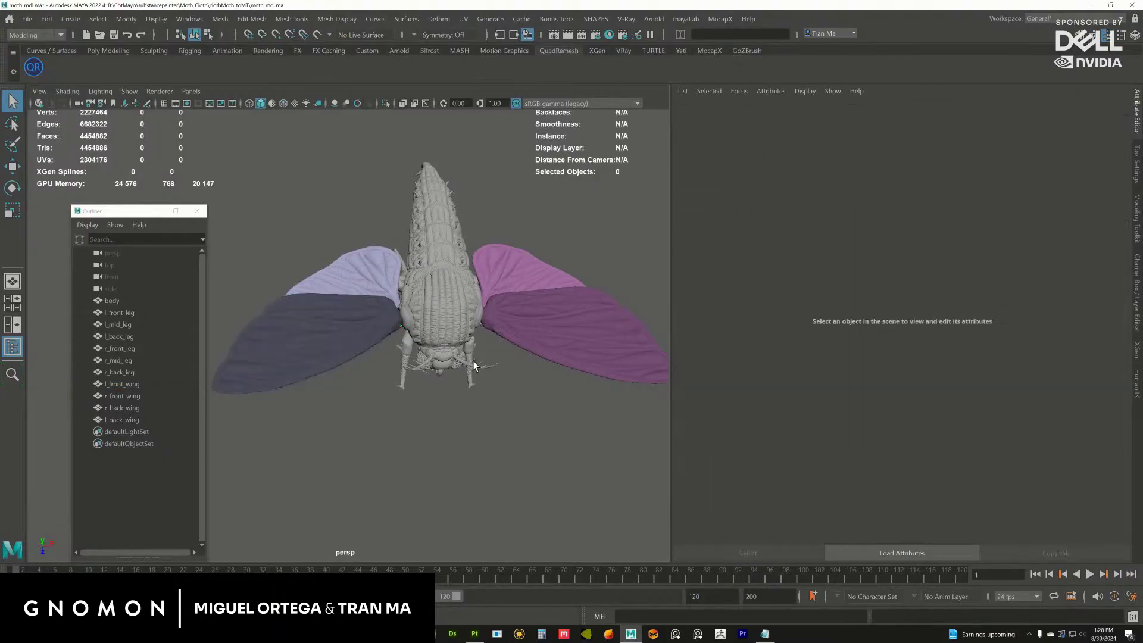
Select the moth's body and assign a new Lambert material to it.
alt+drag(473, 362, 424, 276)
click(433, 343)
right_drag(424, 276, 414, 575)
click(332, 216)
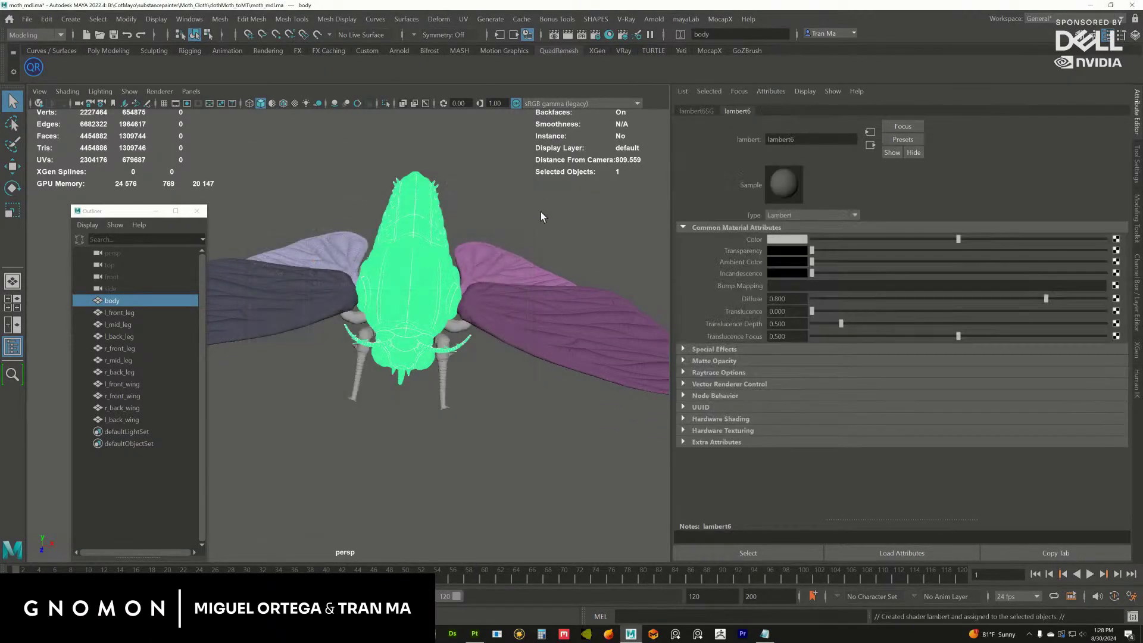
Change the body's Lambert color to a pale yellowish beige with 0.240 saturation and deselect the body.
click(787, 240)
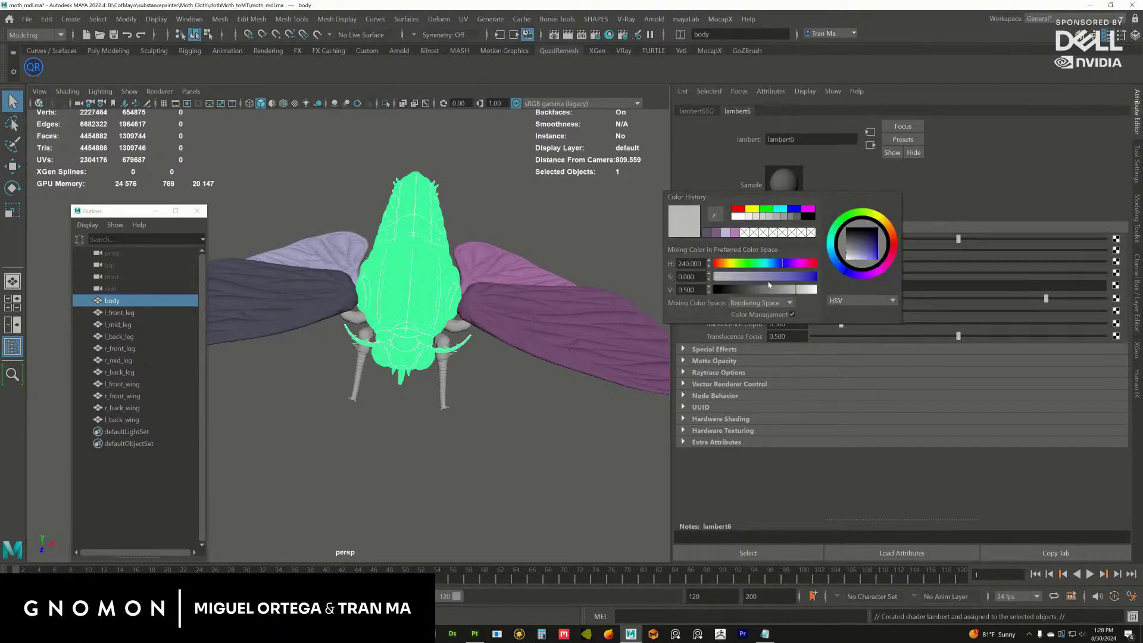
drag(742, 278, 739, 278)
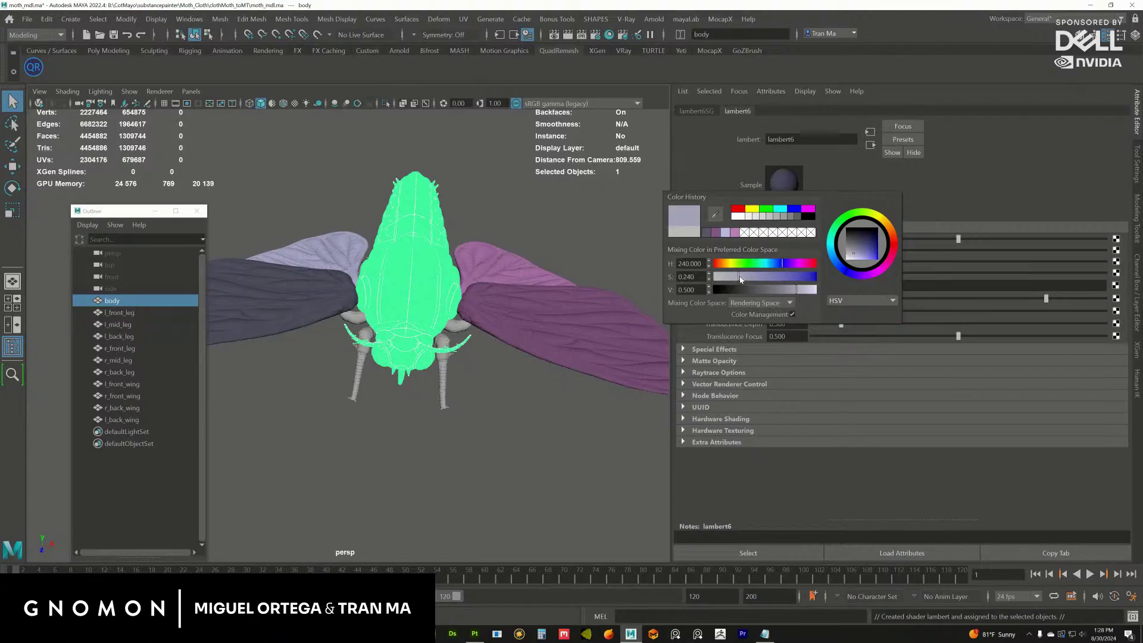
click(737, 266)
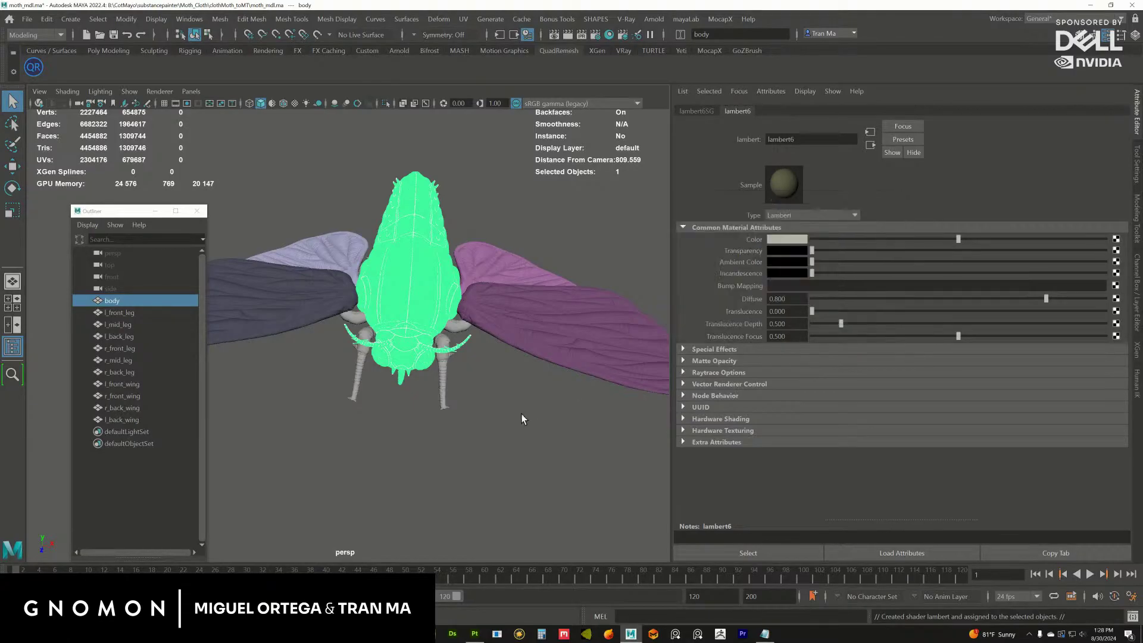
click(480, 351)
Select the left middle leg and examine its UV shells in the UV Editor.
alt+drag(480, 352, 474, 307)
click(473, 313)
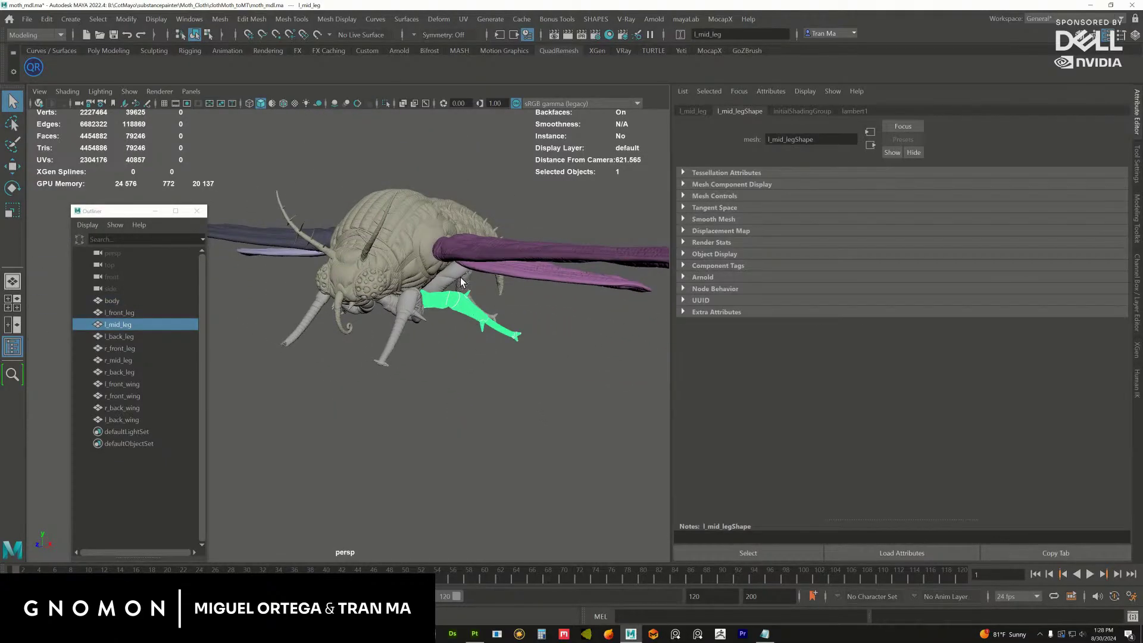
click(463, 19)
click(480, 36)
drag(862, 70, 909, 71)
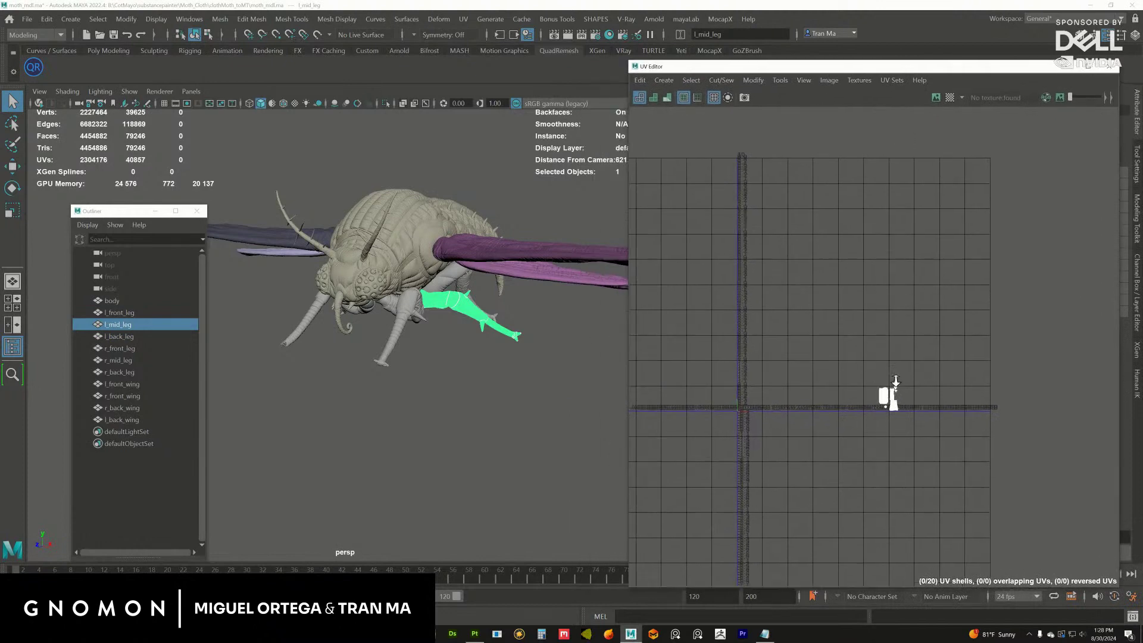
alt+right_drag(953, 387, 1065, 479)
alt+middle_drag(1066, 479, 949, 395)
alt+middle_drag(792, 333, 920, 359)
alt+right_drag(757, 333, 812, 343)
alt+middle_drag(811, 343, 839, 356)
alt+right_drag(808, 313, 829, 309)
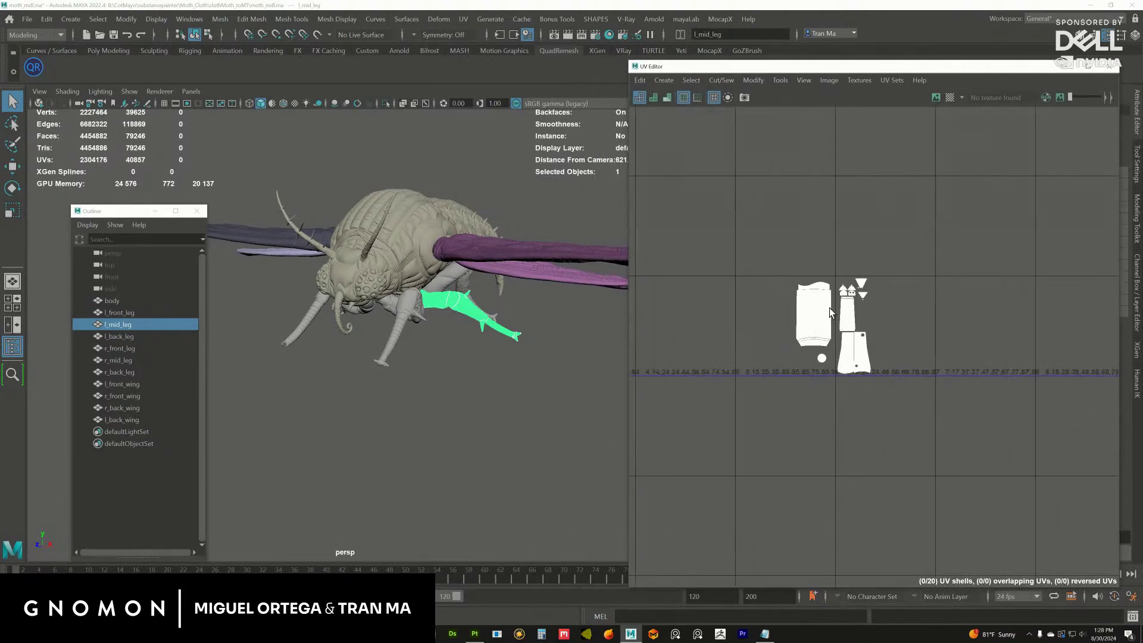
Select the left front, middle and back legs together and assign one new Lambert material to them.
scroll(457, 332, up, 4)
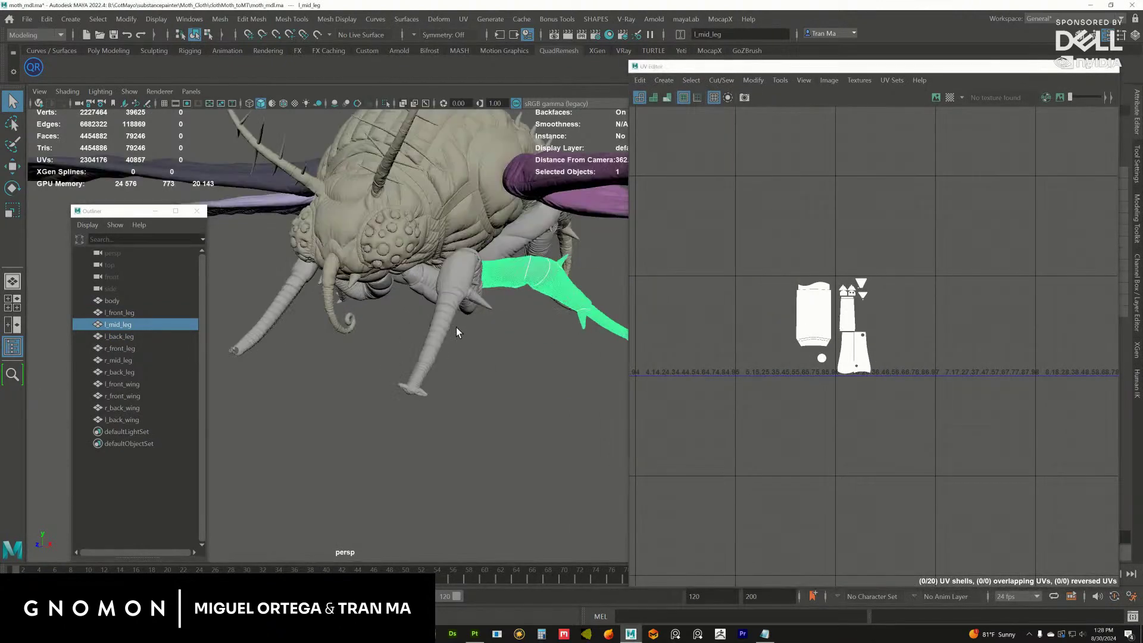
shift+click(451, 287)
alt+drag(452, 287, 460, 312)
shift+click(470, 282)
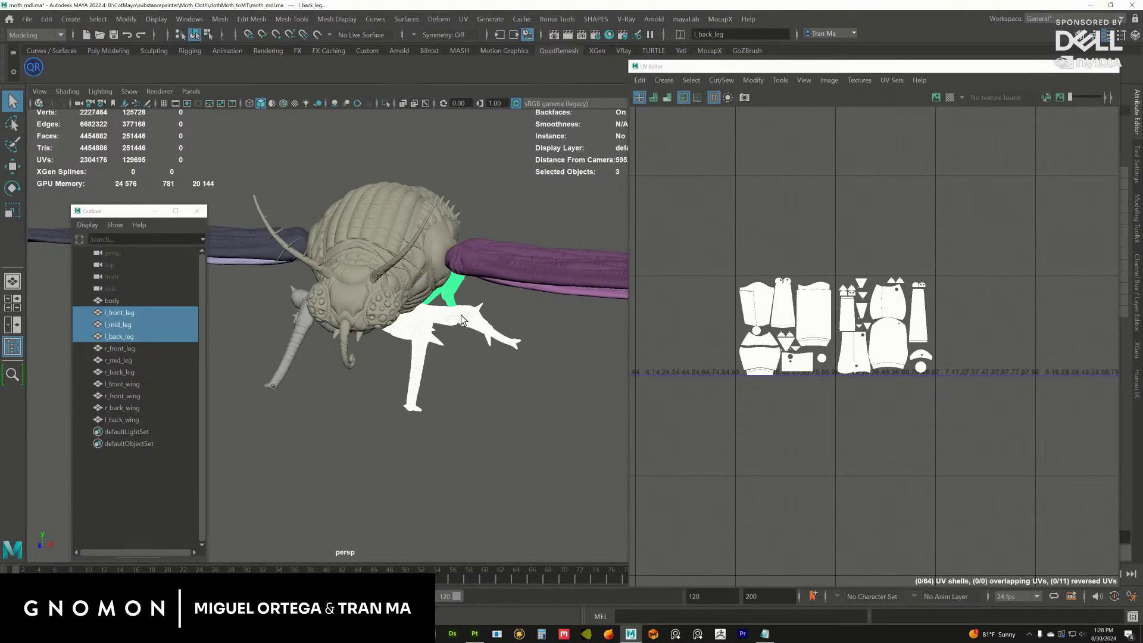
right_click(460, 312)
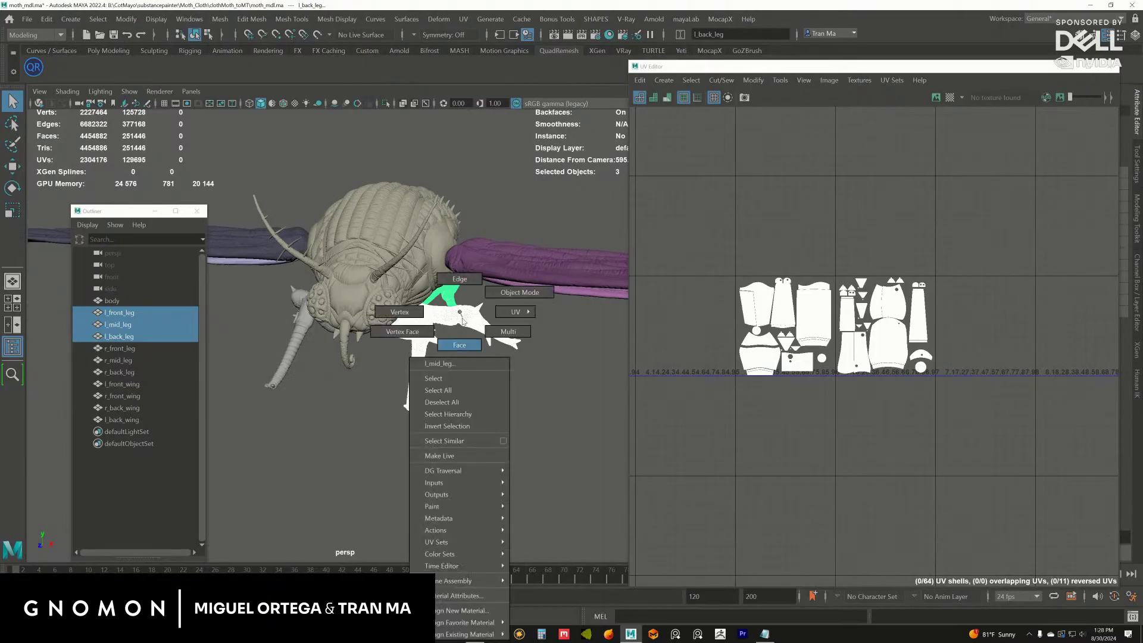
click(437, 611)
click(333, 215)
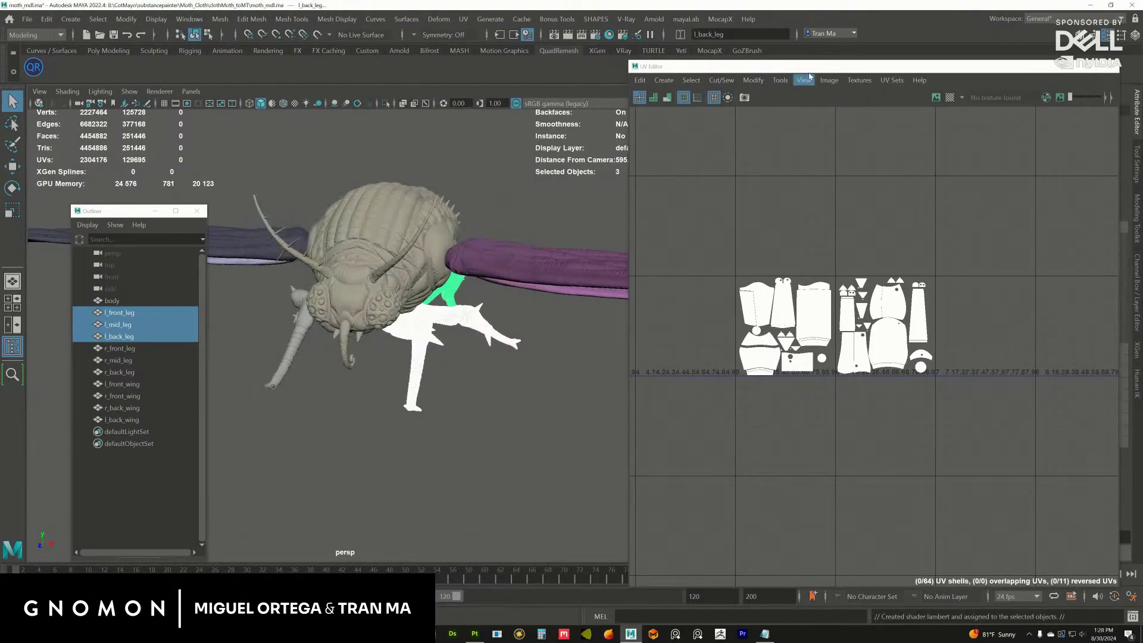
Set the left legs' Lambert color to a darkened purple, moving the UV Editor out of the way, and deselect the legs.
drag(803, 66, 417, 79)
click(777, 241)
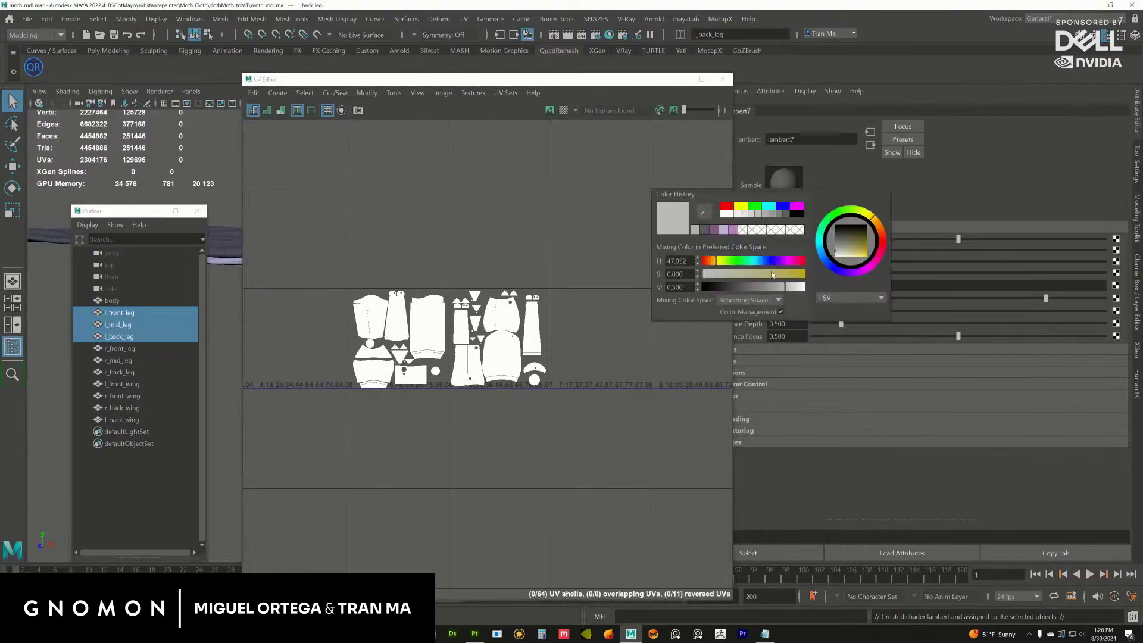
drag(632, 83, 634, 303)
click(792, 243)
click(761, 233)
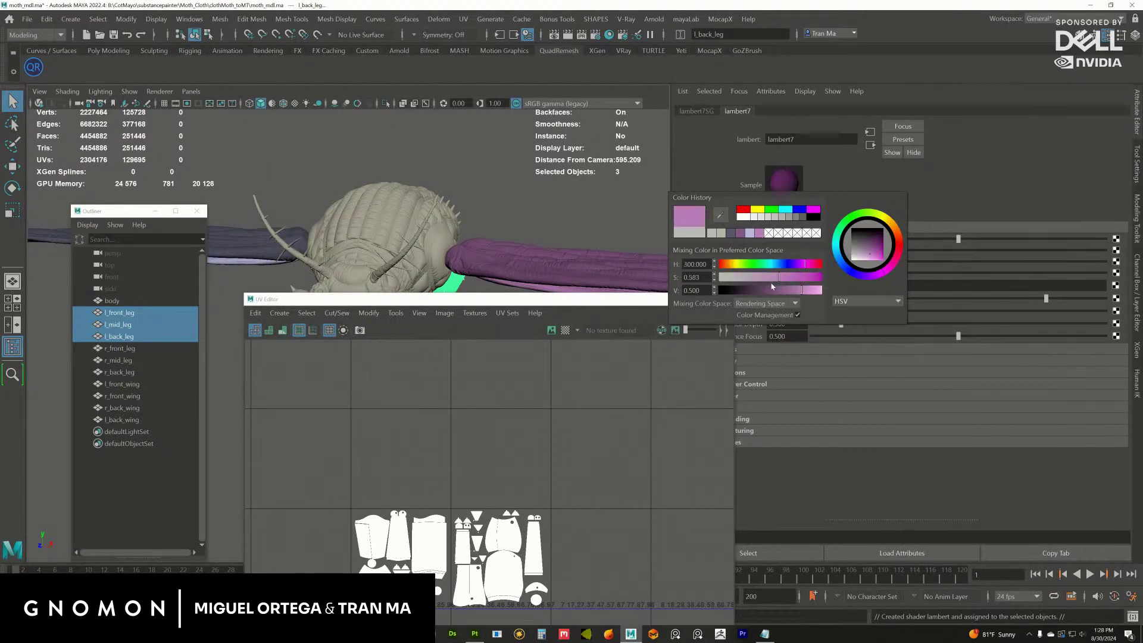
drag(790, 293, 779, 292)
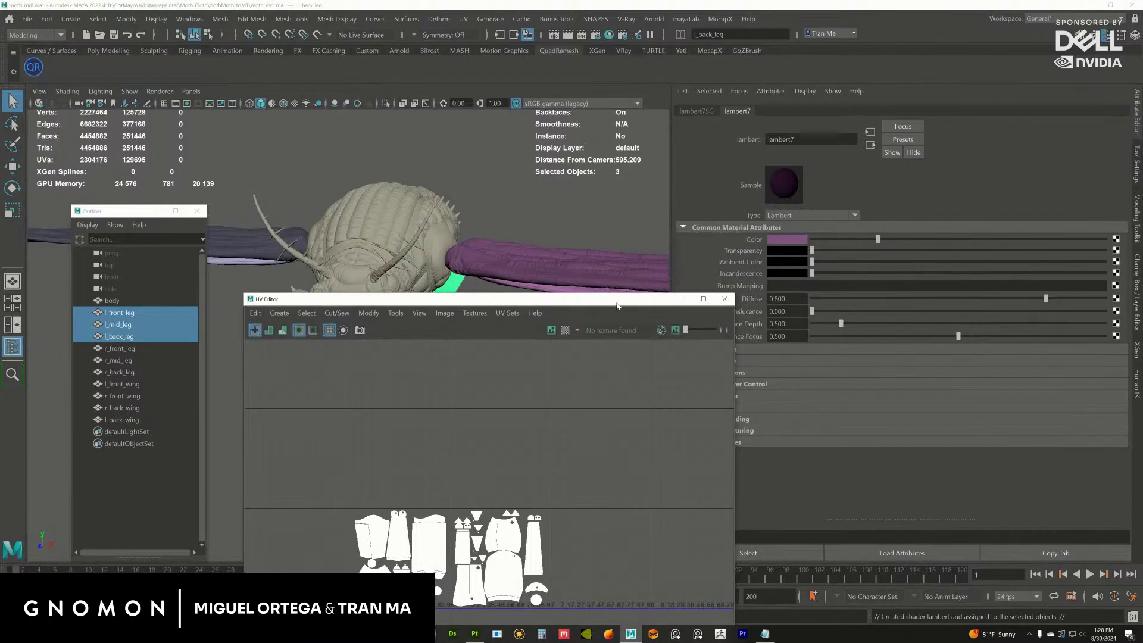
drag(652, 302, 1013, 369)
click(529, 348)
Darken the right front wing's Lambert color further to distinguish it from the legs, and deselect the wing.
alt+drag(527, 347, 508, 274)
click(641, 272)
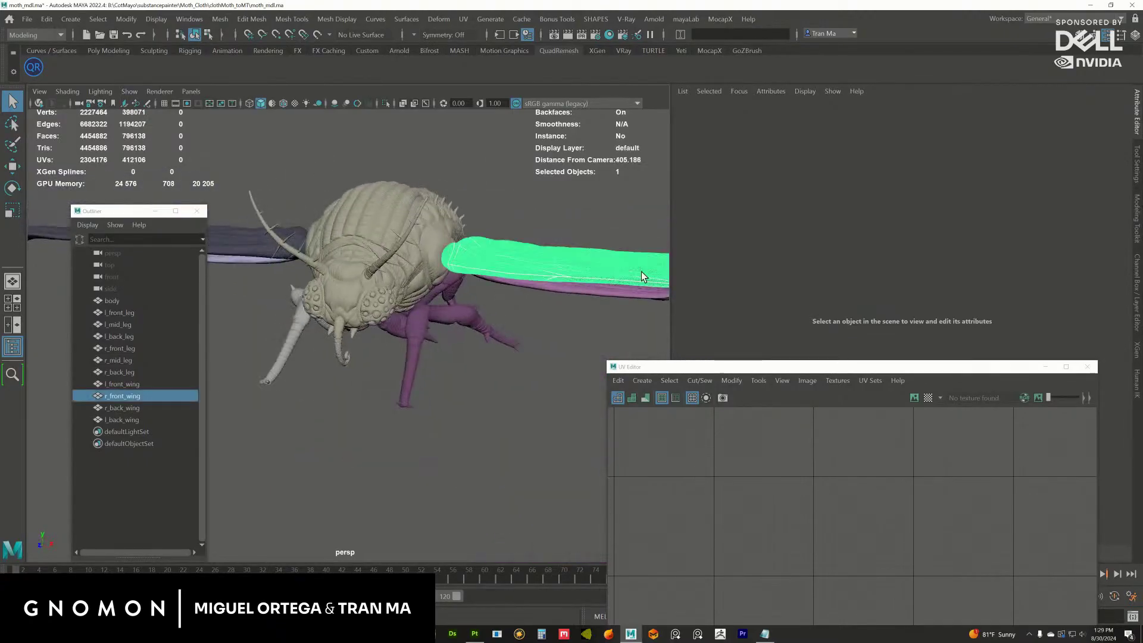
click(803, 111)
drag(883, 239, 839, 239)
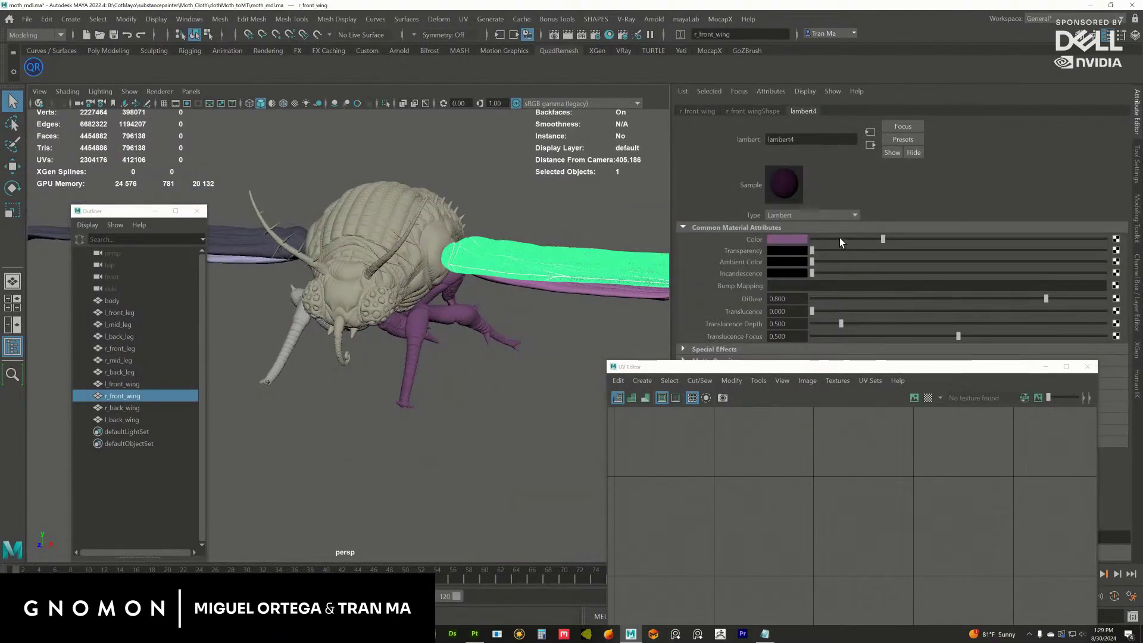
click(478, 381)
Select the right front, middle and back legs together and assign one new Lambert material to them.
alt+drag(477, 381, 416, 292)
click(415, 298)
shift+click(438, 298)
shift+click(369, 247)
right_drag(416, 292, 444, 590)
click(338, 217)
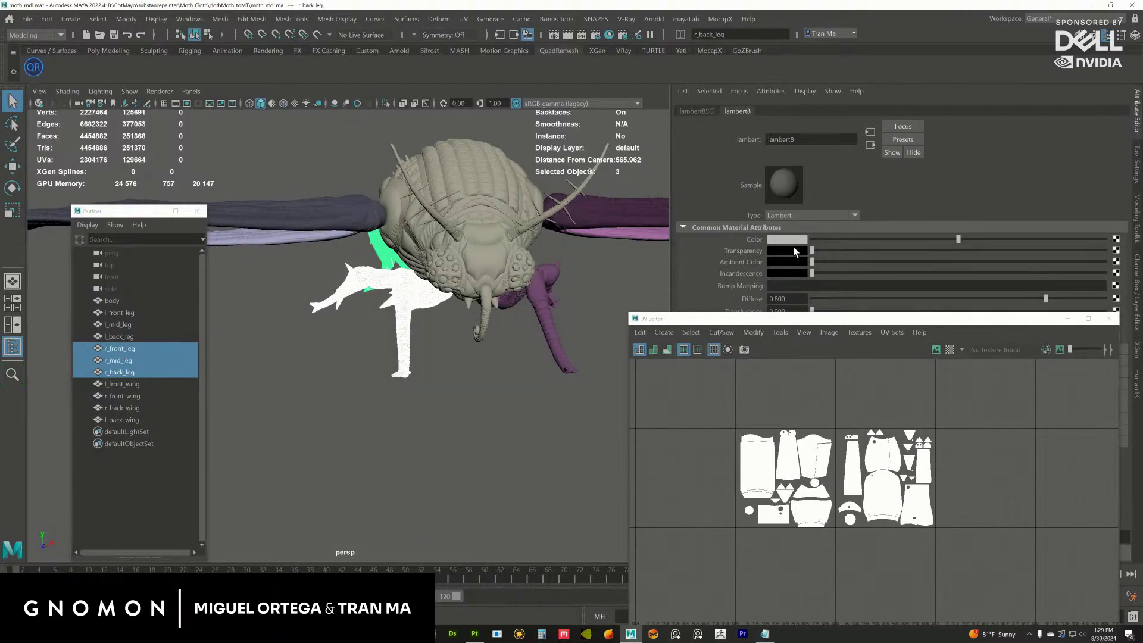
Reuse the light blue for the right legs' Lambert color, darken it to a value of 0.193, and deselect the legs.
click(793, 244)
click(761, 236)
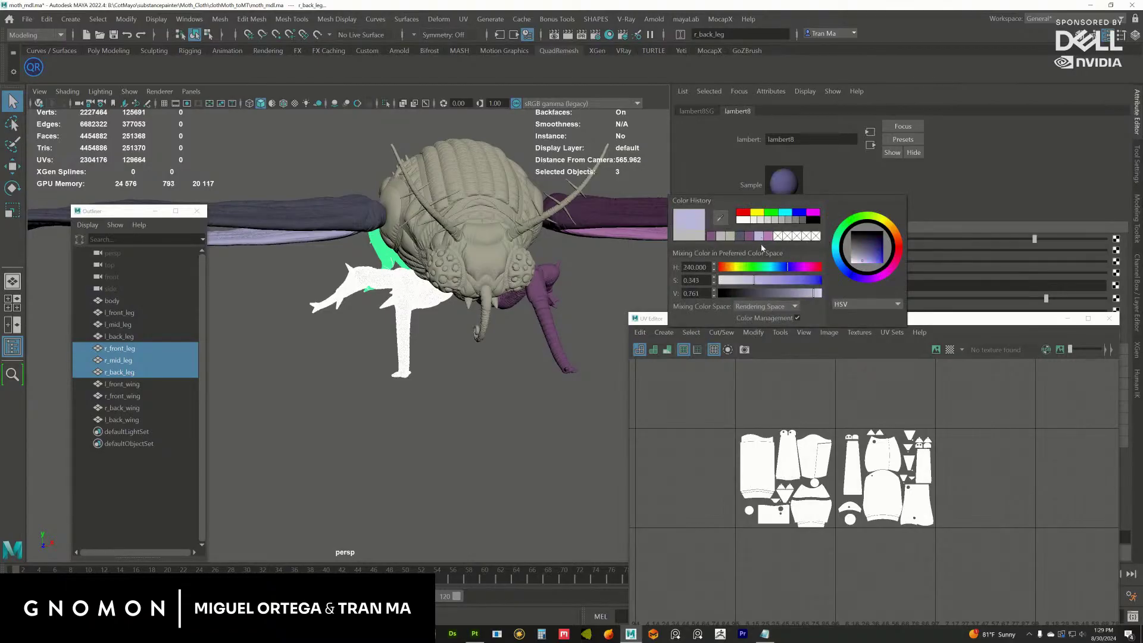
click(772, 294)
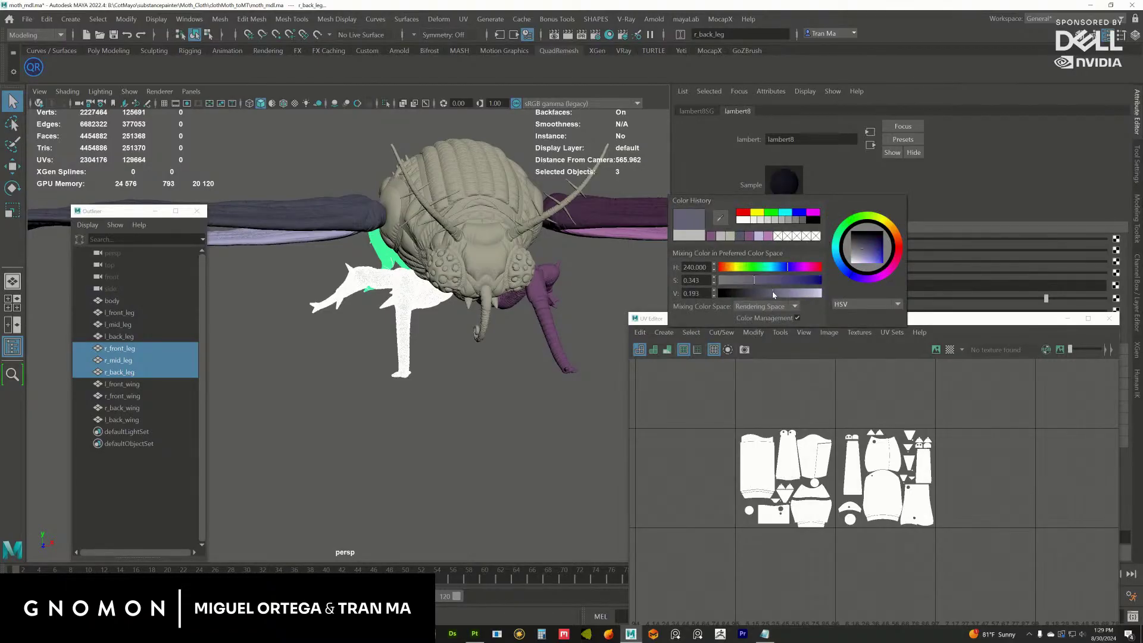
click(525, 382)
Select the right front leg and increase the saturation of its dark blue Lambert color, then deselect it.
alt+drag(529, 412, 403, 303)
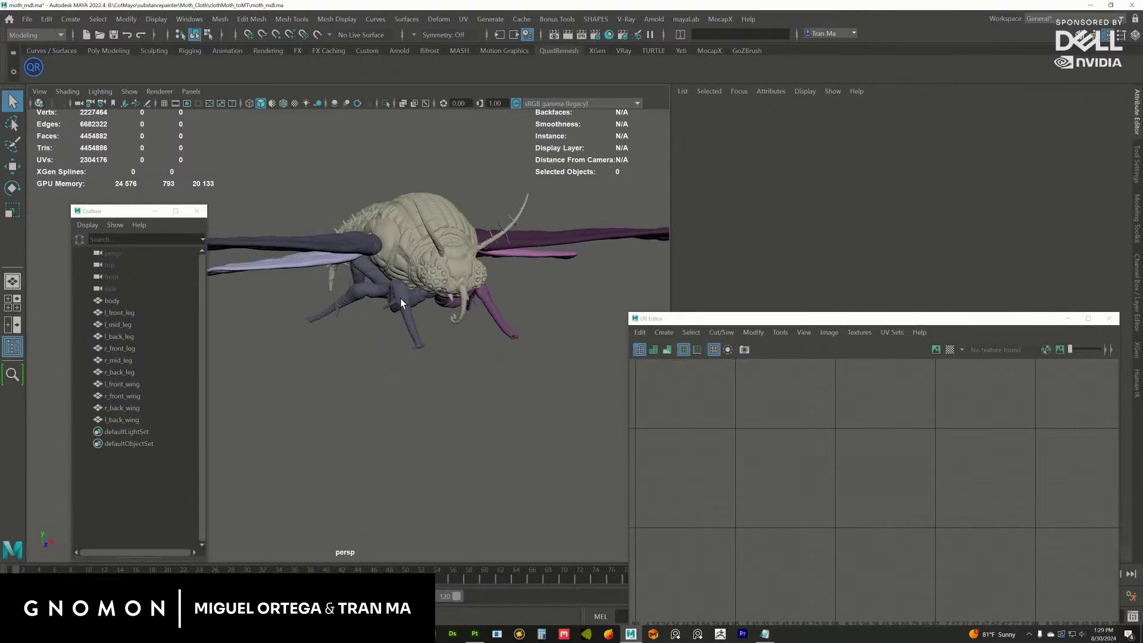
click(405, 304)
click(787, 239)
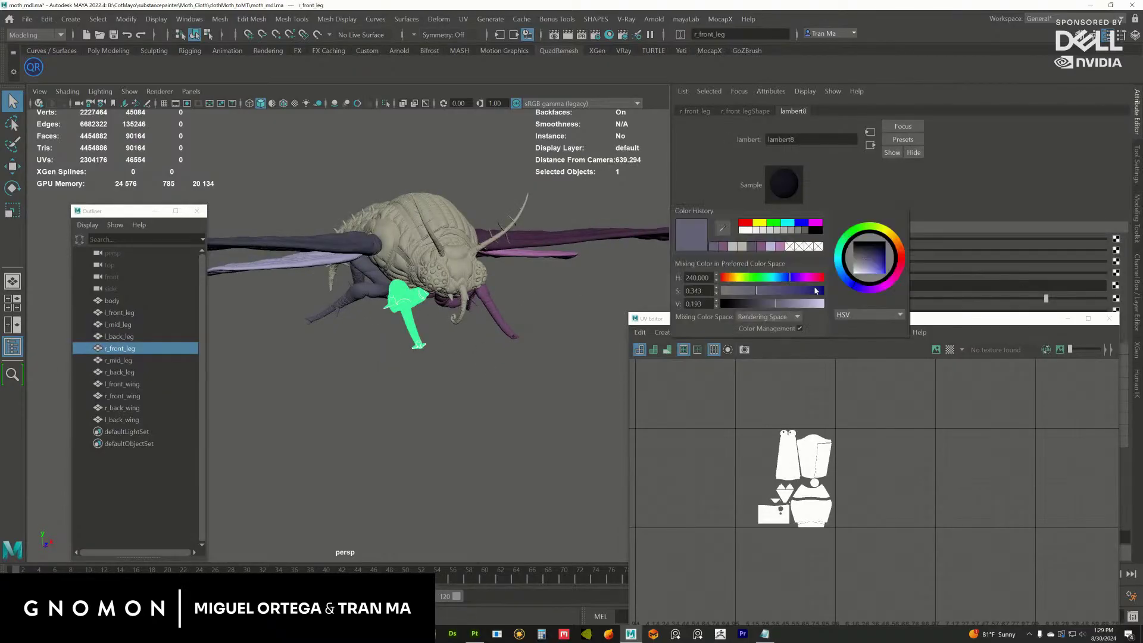
click(784, 292)
click(503, 398)
Review the colored moth and check the right front and right back wings' UV layouts, moving the UV Editor clear of the model.
alt+drag(503, 396, 398, 340)
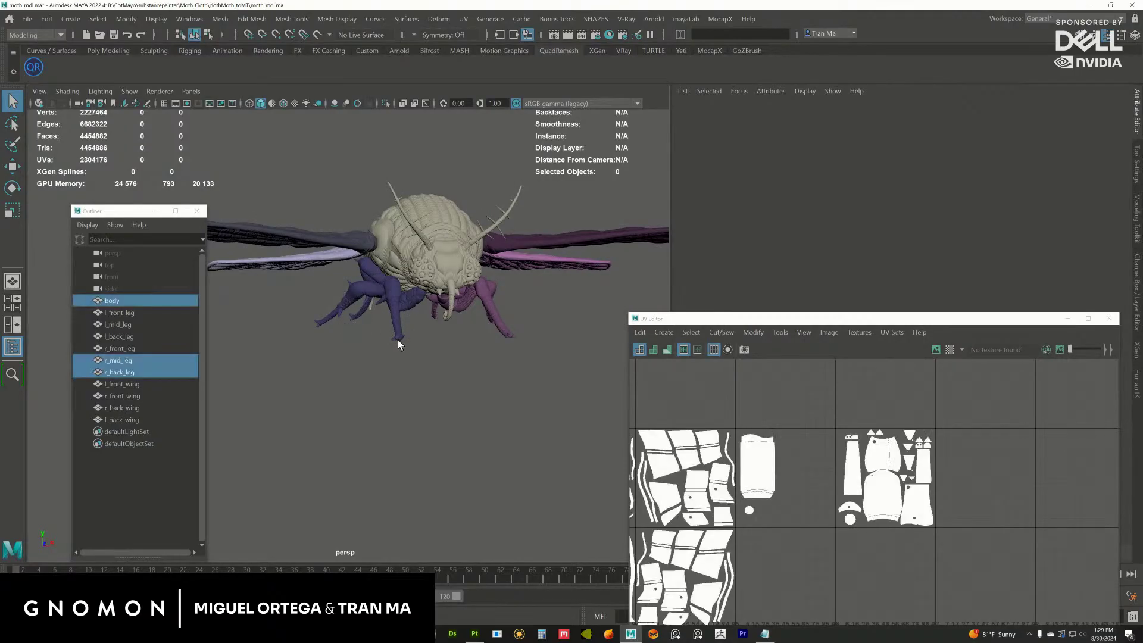
click(531, 242)
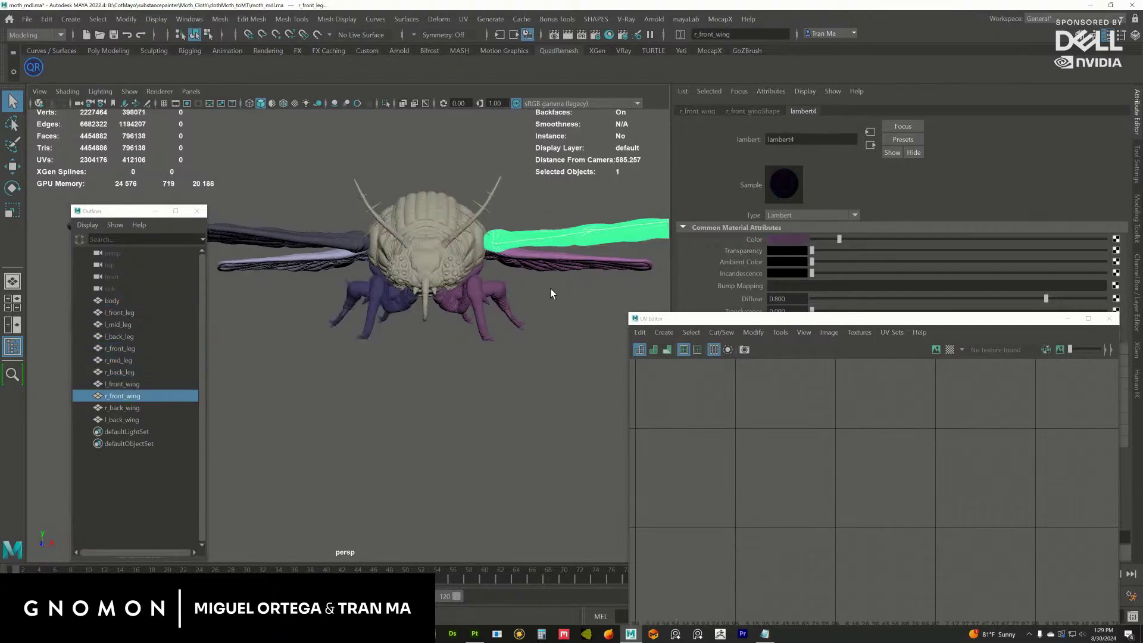
drag(767, 321, 727, 103)
alt+middle_drag(643, 243, 727, 320)
alt+right_drag(727, 320, 784, 338)
alt+middle_drag(527, 345, 525, 344)
alt+drag(525, 344, 497, 344)
click(525, 287)
drag(820, 104, 909, 357)
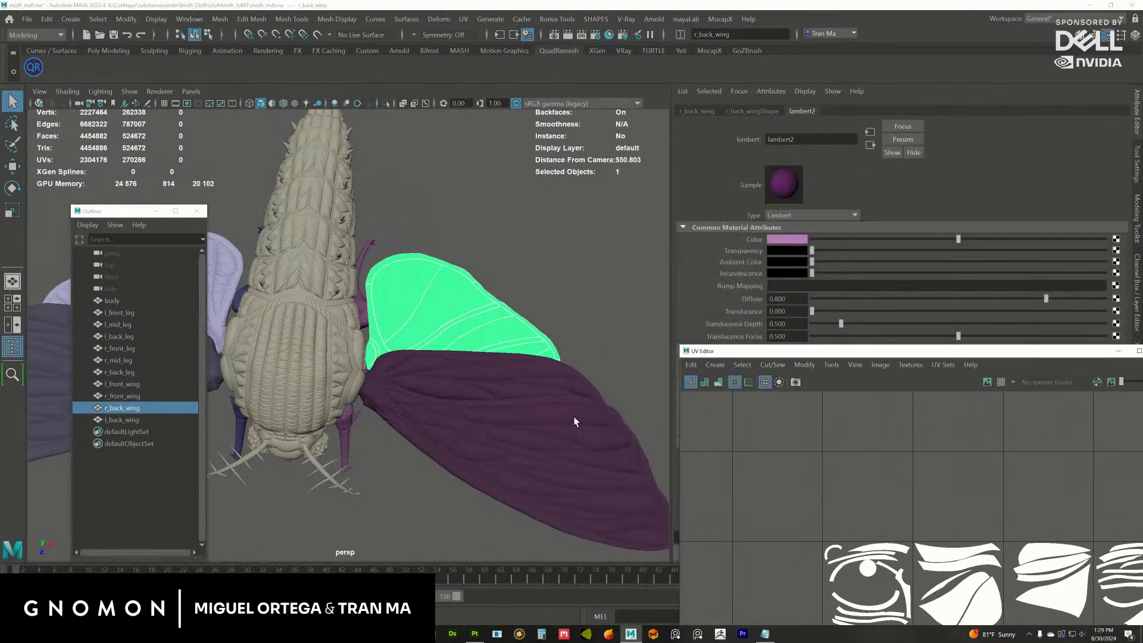
Rename the right back wing's Lambert material as WingBackR.
alt+drag(573, 416, 497, 352)
double_click(781, 139)
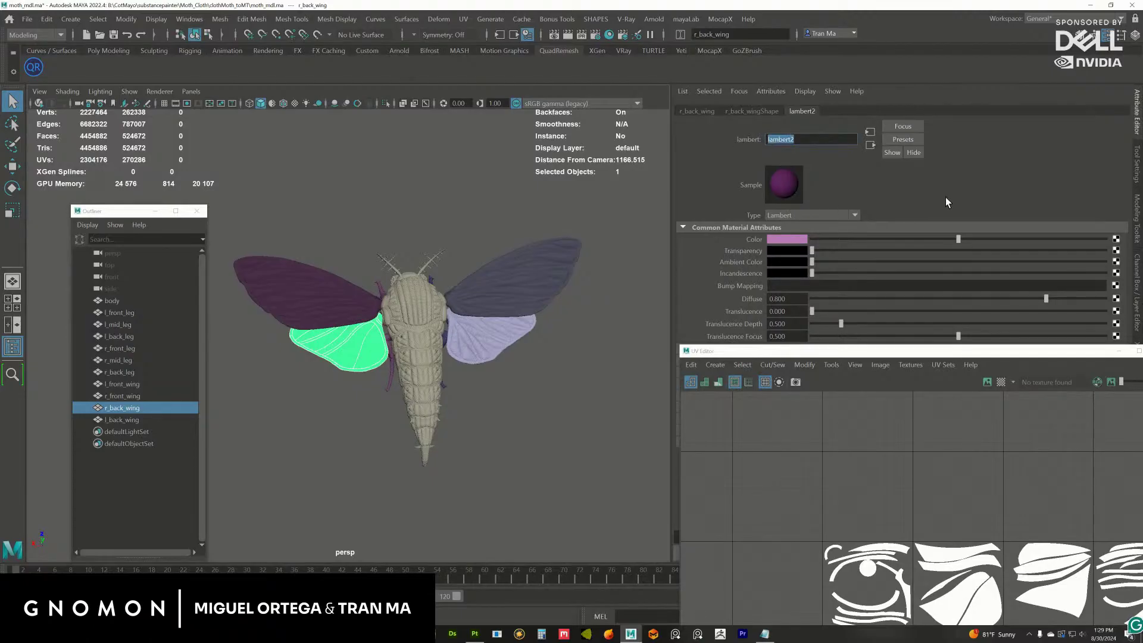
text(WingBackR)
key(Return)
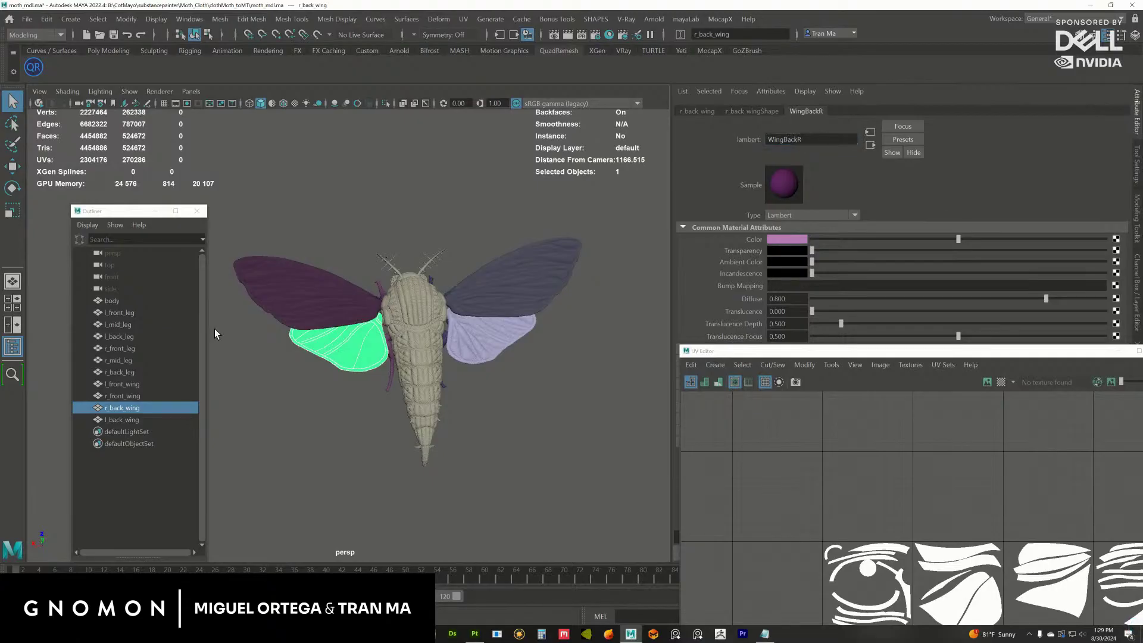
Copy the WingBackR material name and use it to rename the left back wing's Lambert material.
click(480, 341)
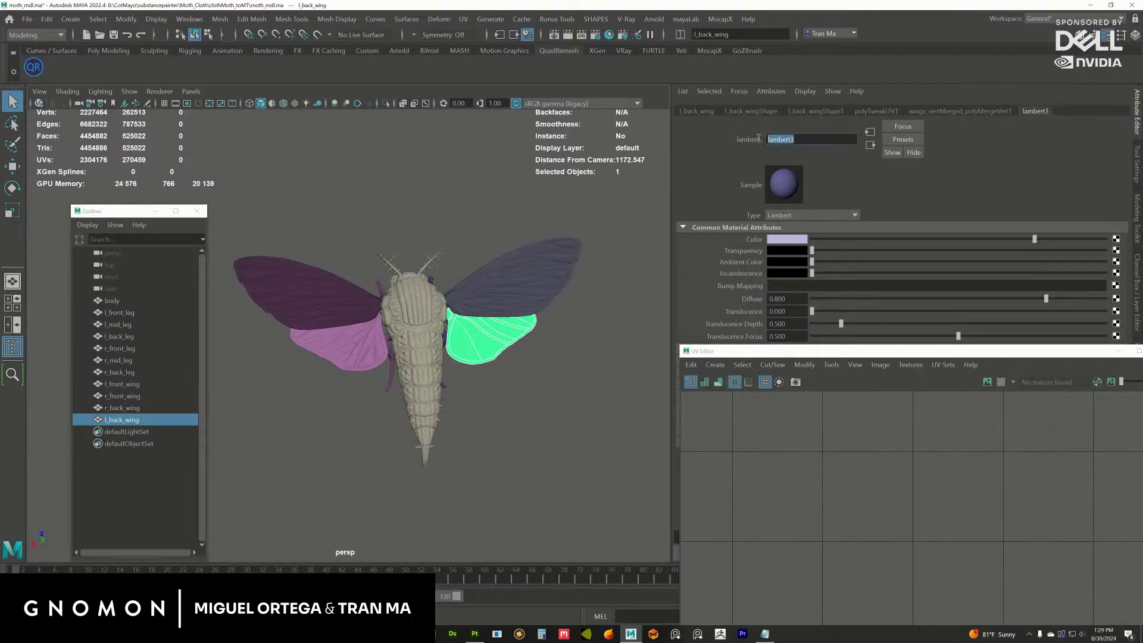
click(340, 350)
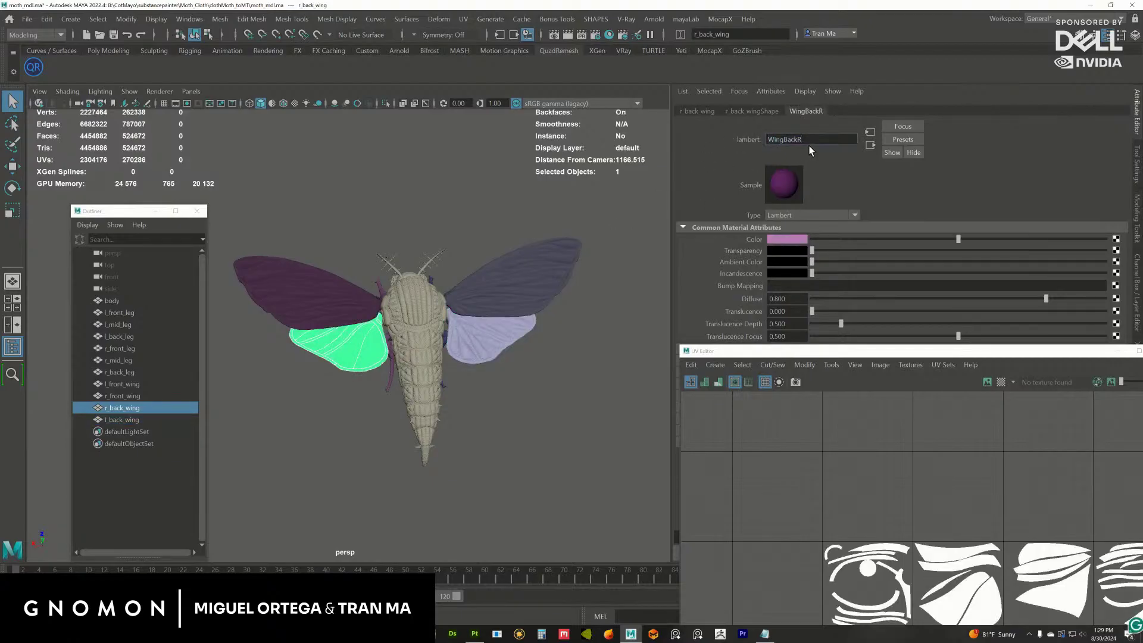
drag(821, 141, 757, 137)
key(ctrl+c)
click(498, 332)
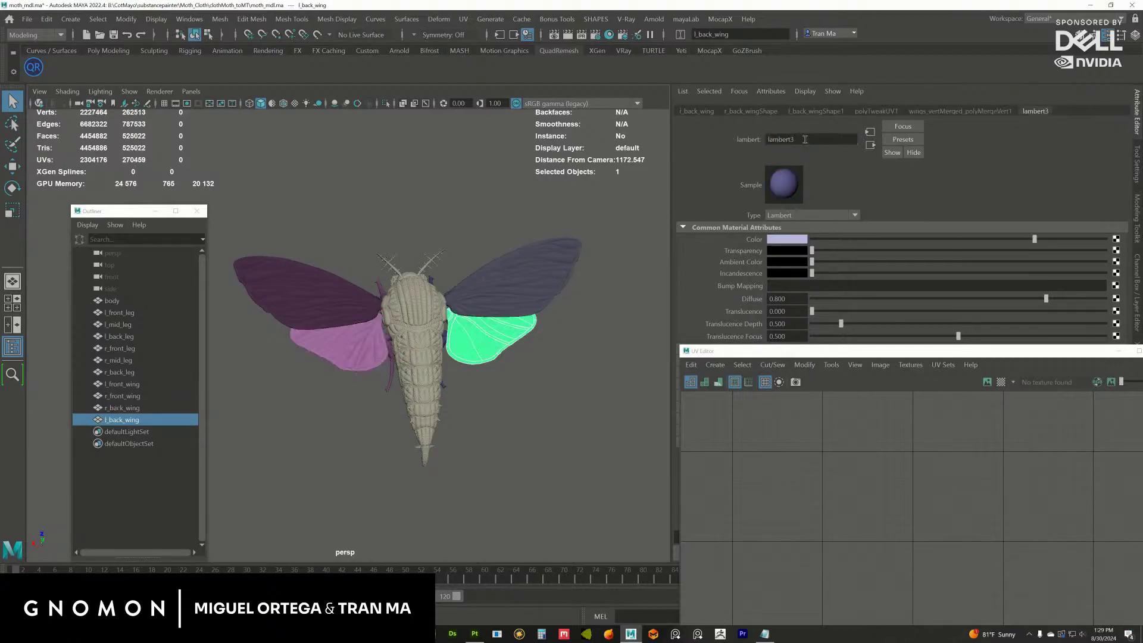
double_click(817, 139)
key(ctrl+v)
key(Return)
Rename the right front wing's Lambert material as WingFRONTR, building on the copied right back wing material name.
click(344, 298)
click(363, 354)
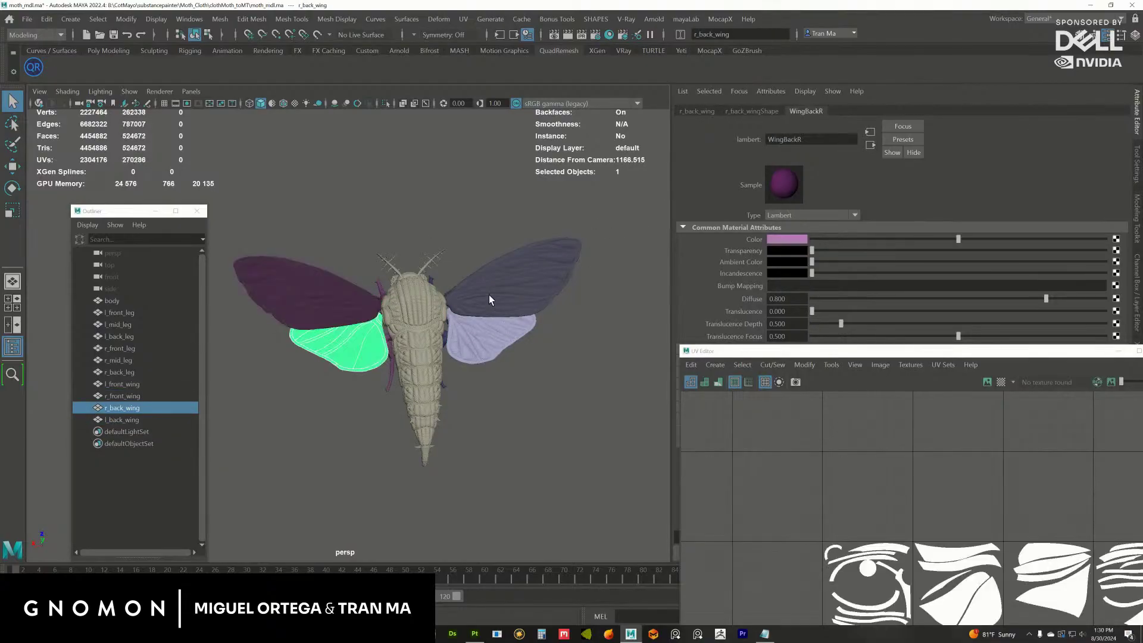
click(317, 302)
click(350, 342)
drag(813, 140, 741, 140)
key(ctrl+c)
click(371, 287)
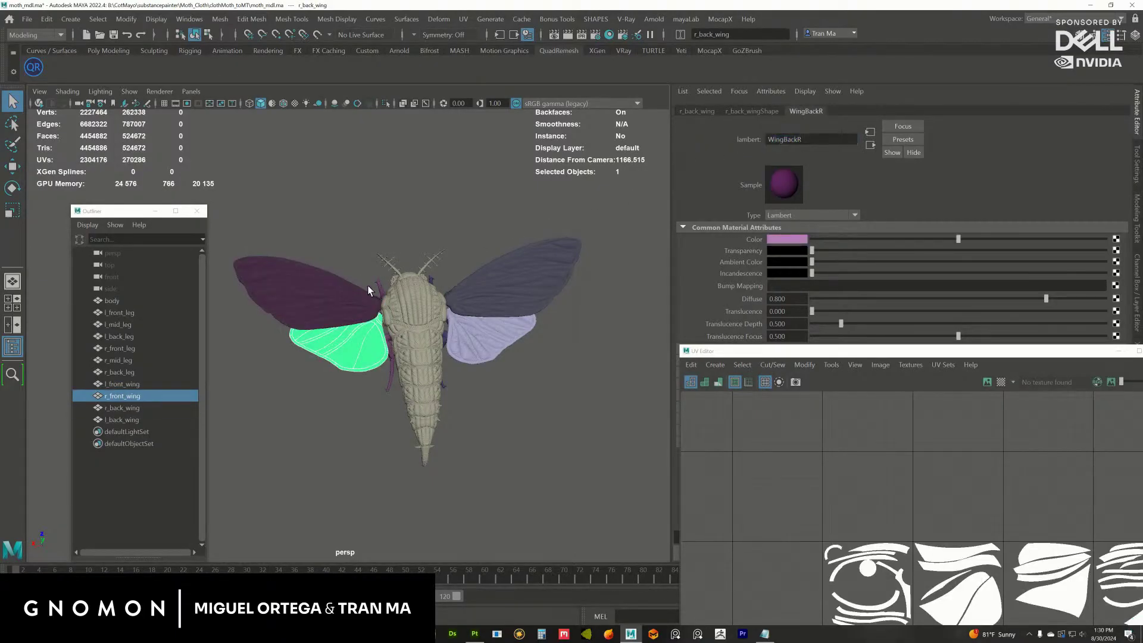
double_click(791, 139)
key(ctrl+v)
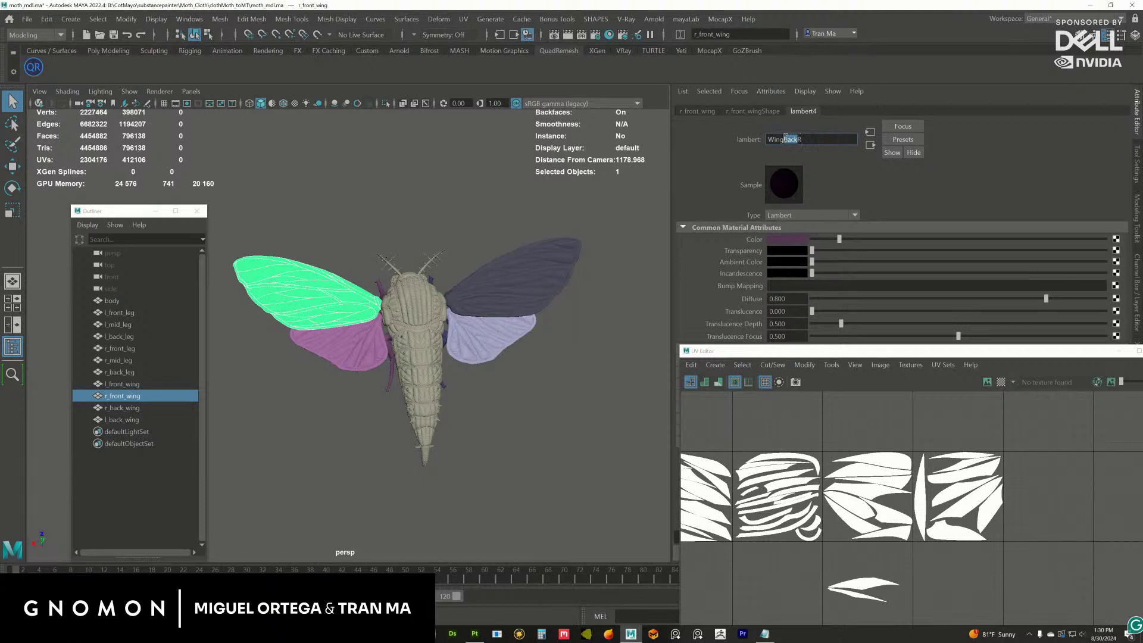
text(FRONT)
key(Return)
Compare the materials and UV layouts of the right front and right back wings, checking the left wings as well.
scroll(369, 347, up, 3)
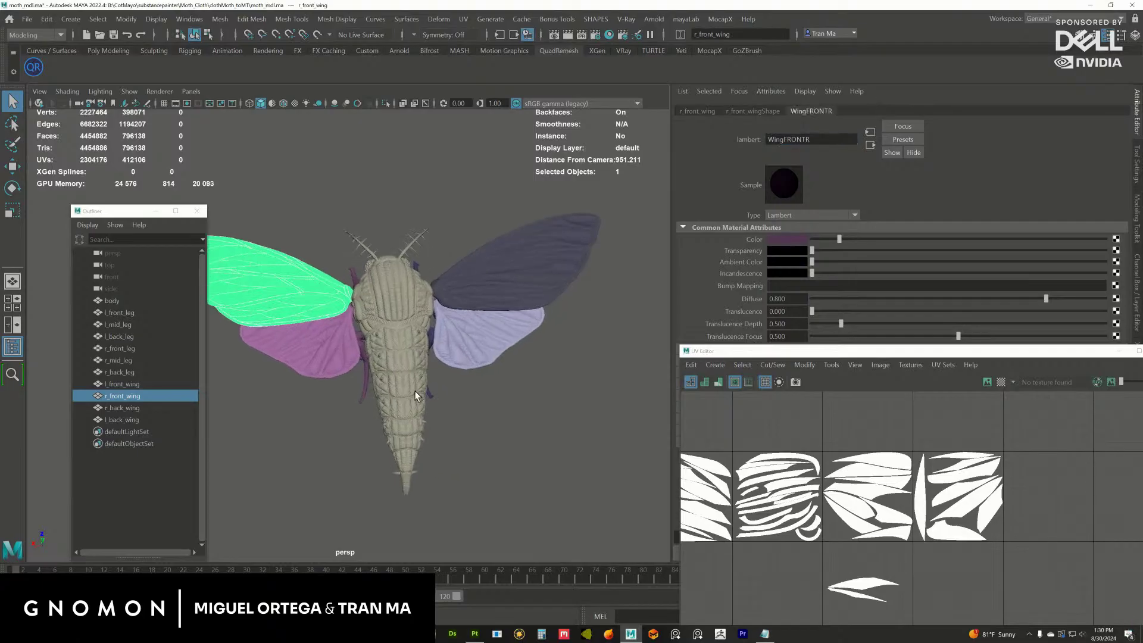
mouse_move(395, 377)
alt+mouse_down()
mouse_move(381, 349)
mouse_move(382, 359)
alt+mouse_up()
scroll(382, 359, up, 2)
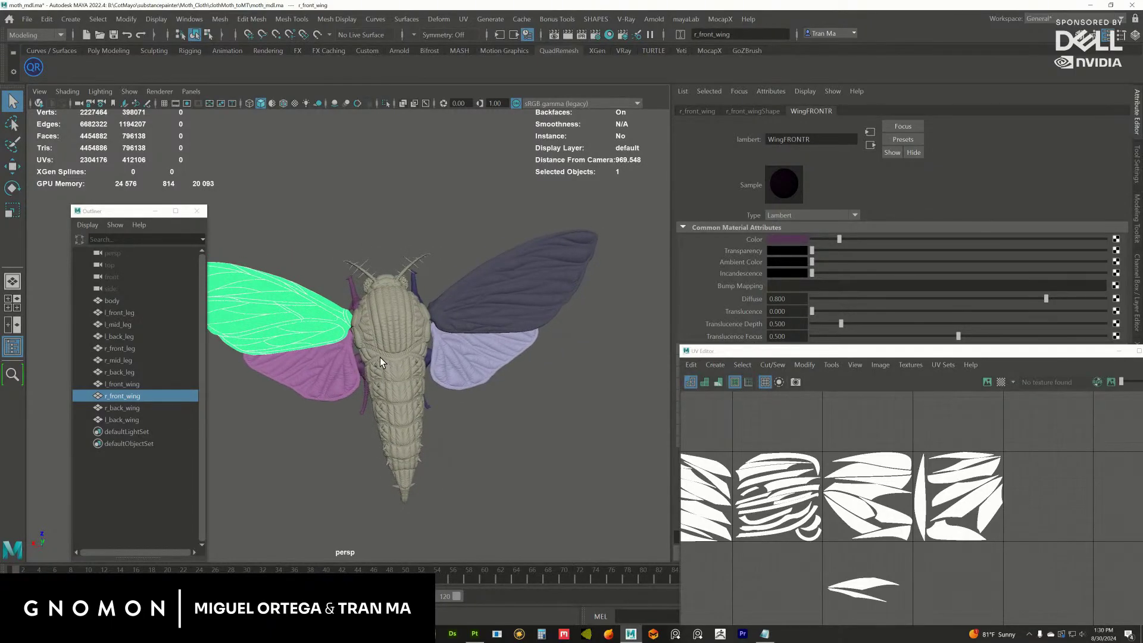
click(325, 363)
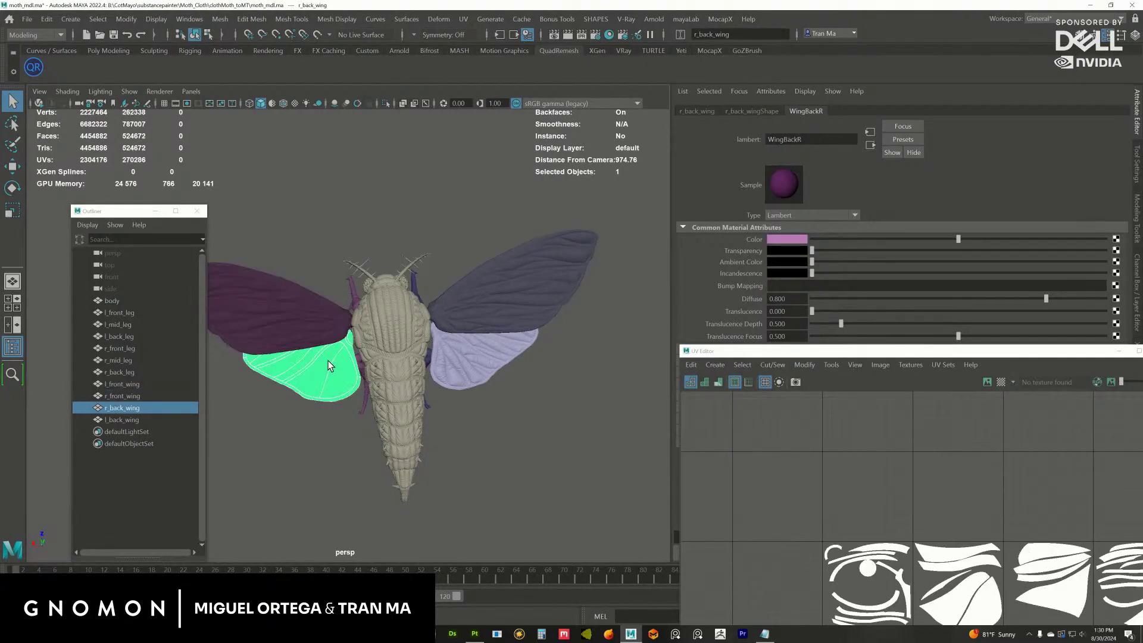
click(323, 339)
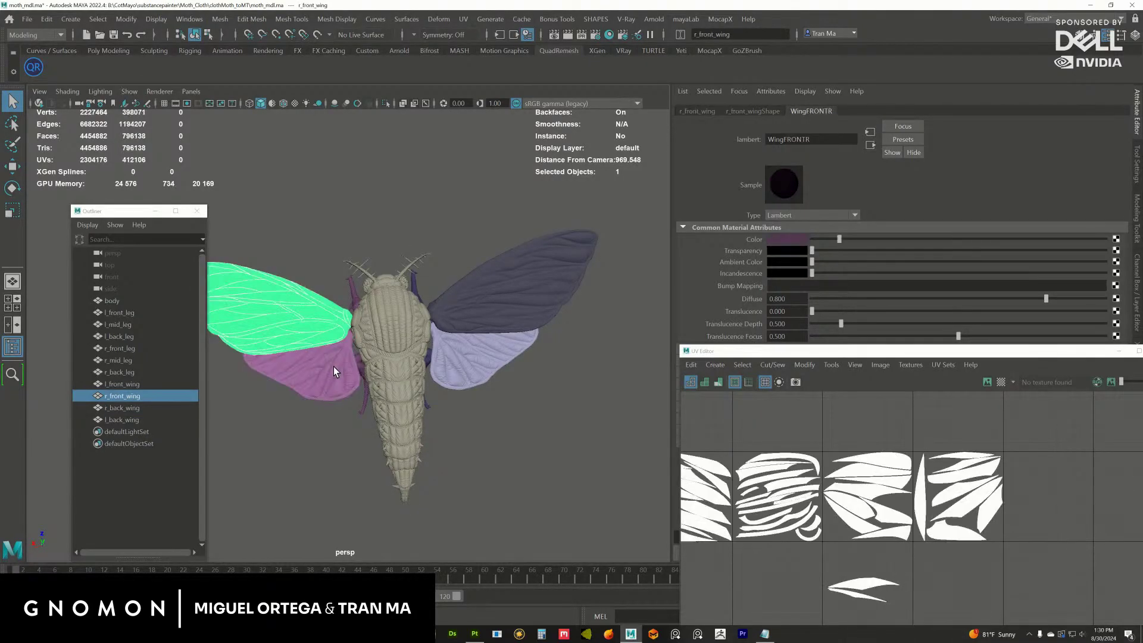
click(334, 366)
click(336, 366)
click(469, 302)
alt+drag(409, 331, 319, 358)
click(521, 338)
click(336, 350)
click(334, 338)
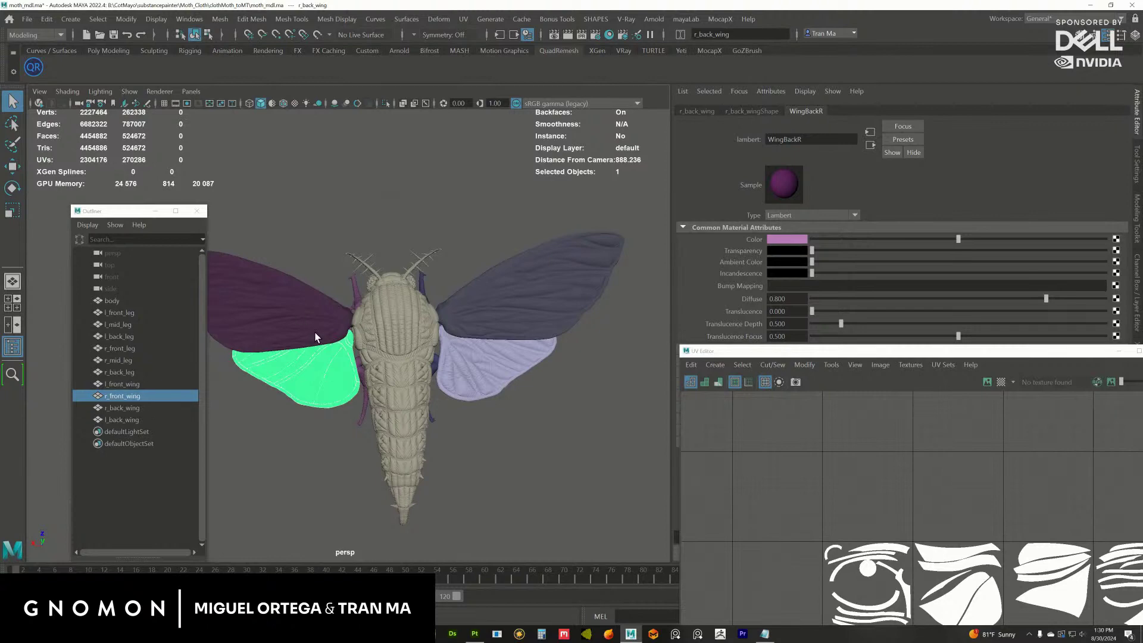
click(296, 368)
click(300, 344)
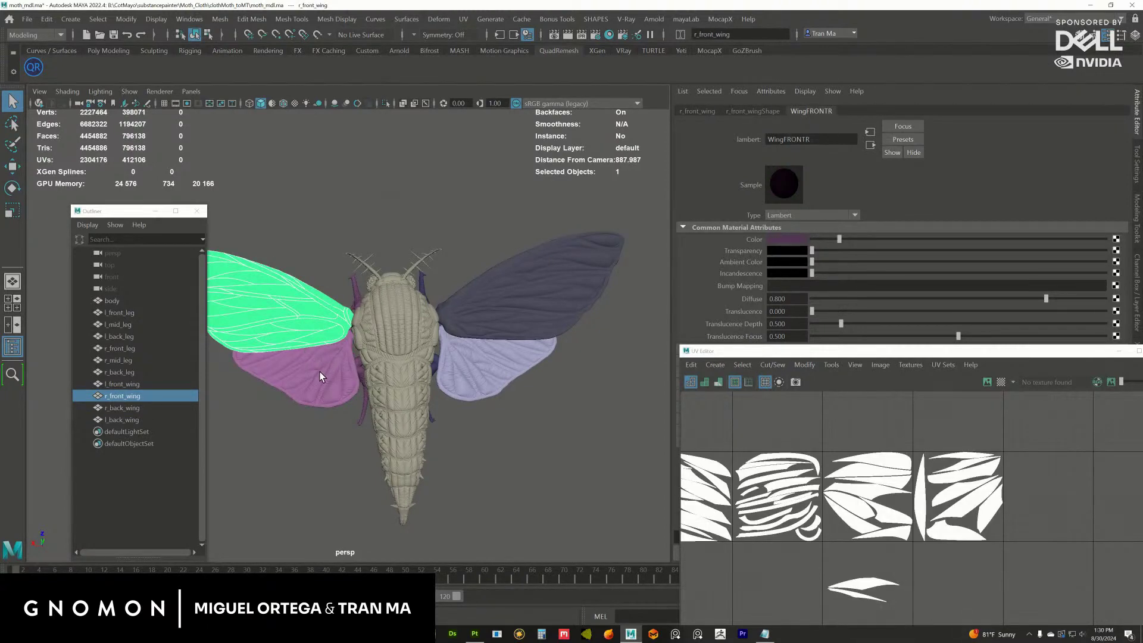
click(321, 374)
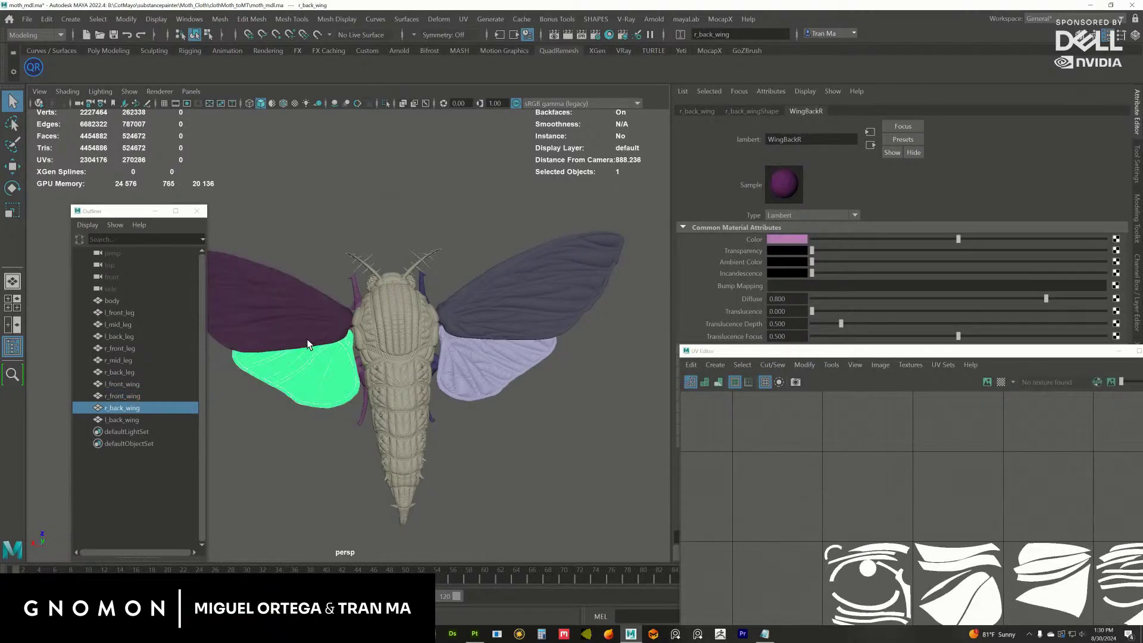
click(308, 345)
click(327, 378)
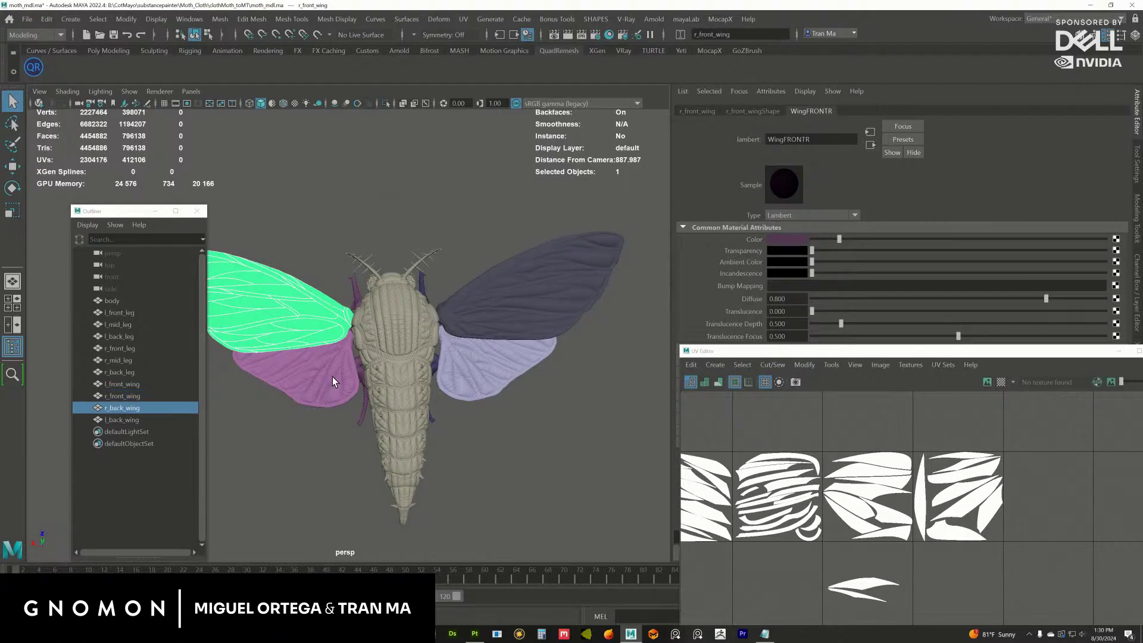
Check that Substance 3D Painter is open, return to Maya and close the UV Editor.
click(474, 634)
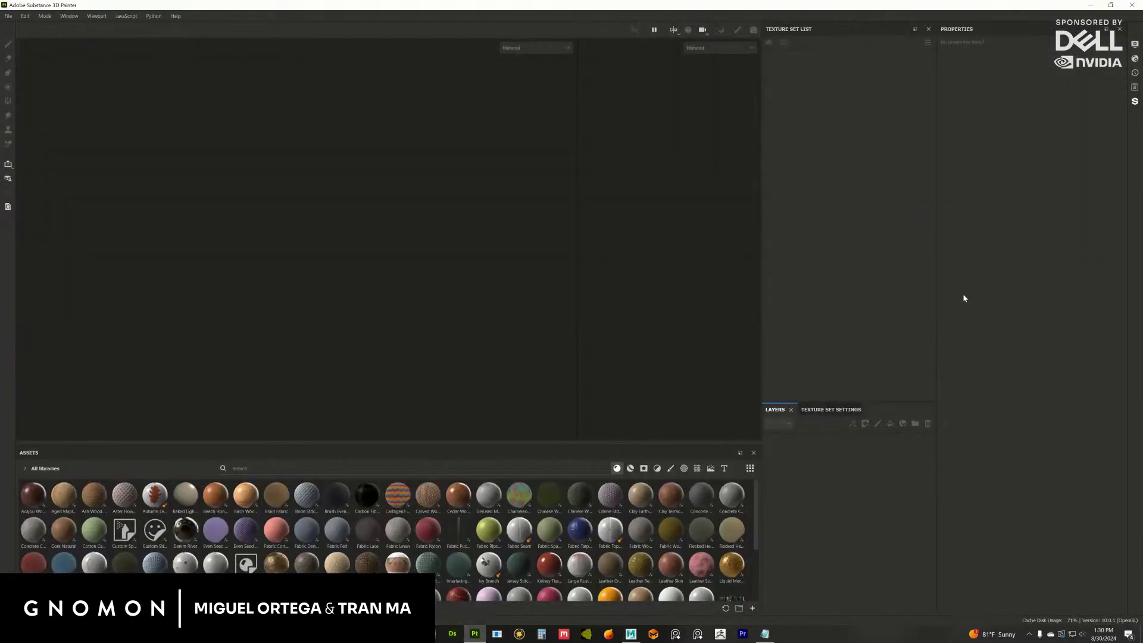
key(alt+Tab)
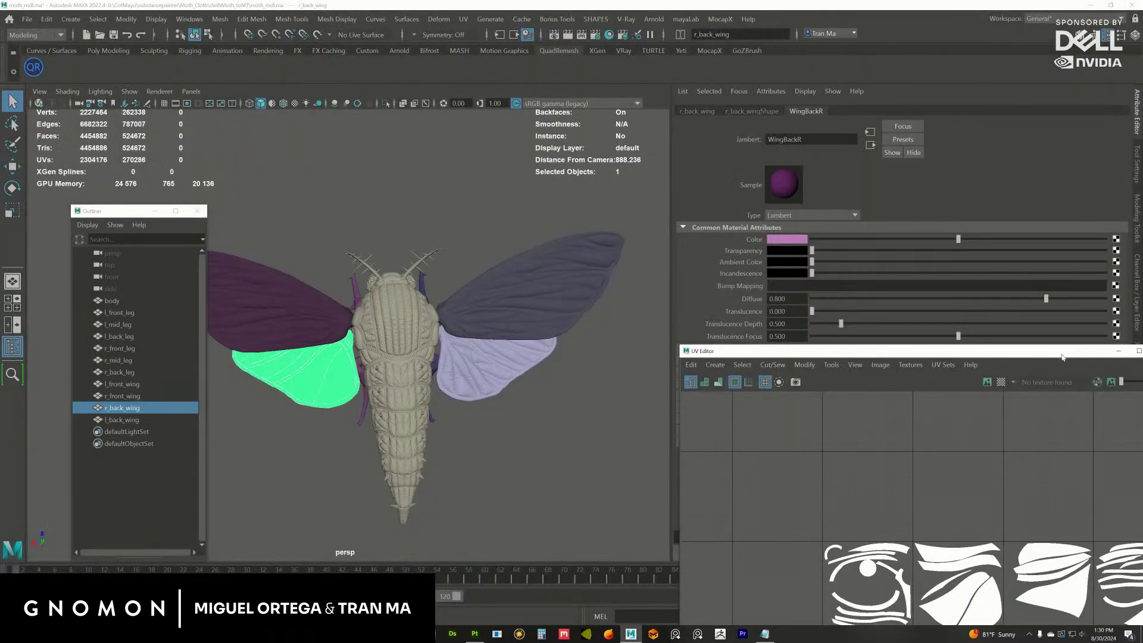
drag(1062, 356, 863, 84)
click(972, 83)
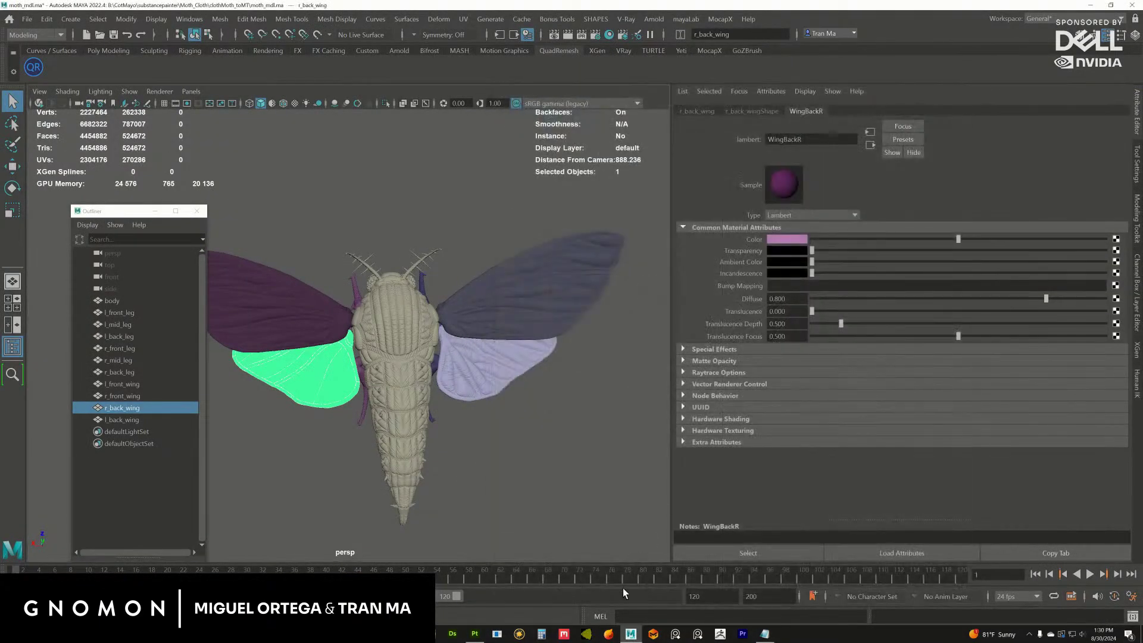
Switch to Substance 3D Painter and open the moth_sp.spp project from Downloads, accepting its update to the current version.
click(475, 634)
click(9, 16)
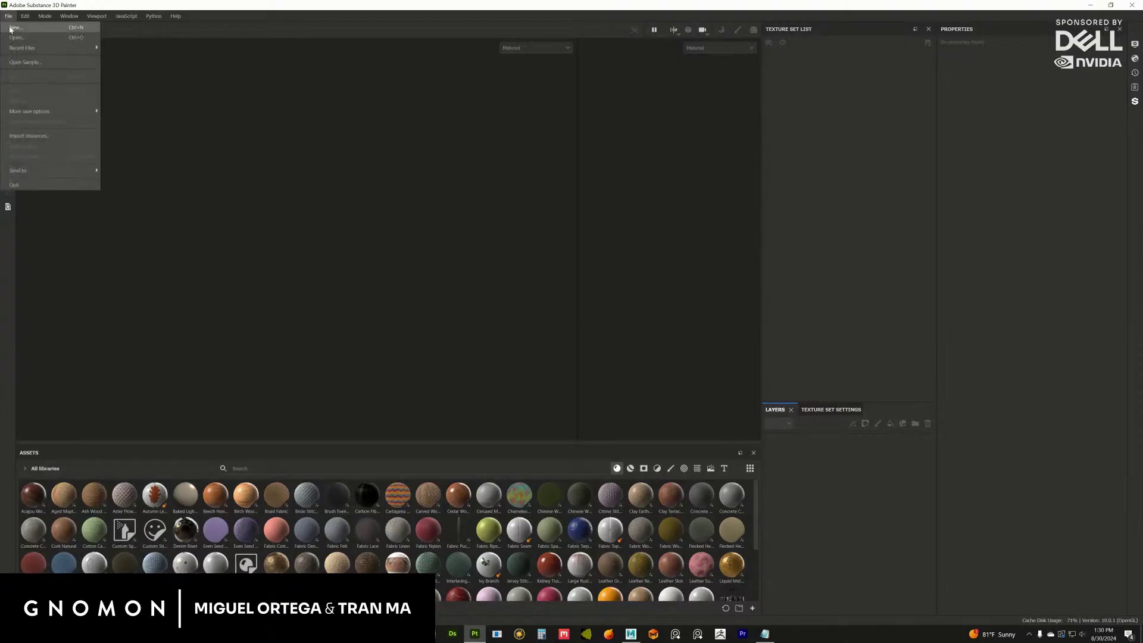
click(16, 37)
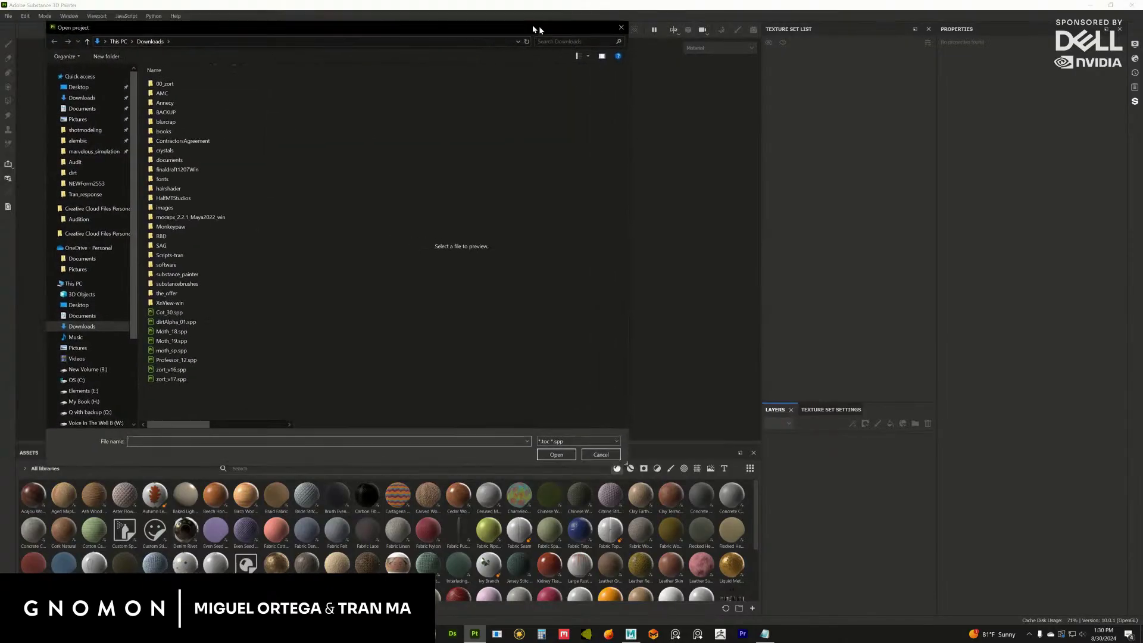
drag(538, 26, 1021, 175)
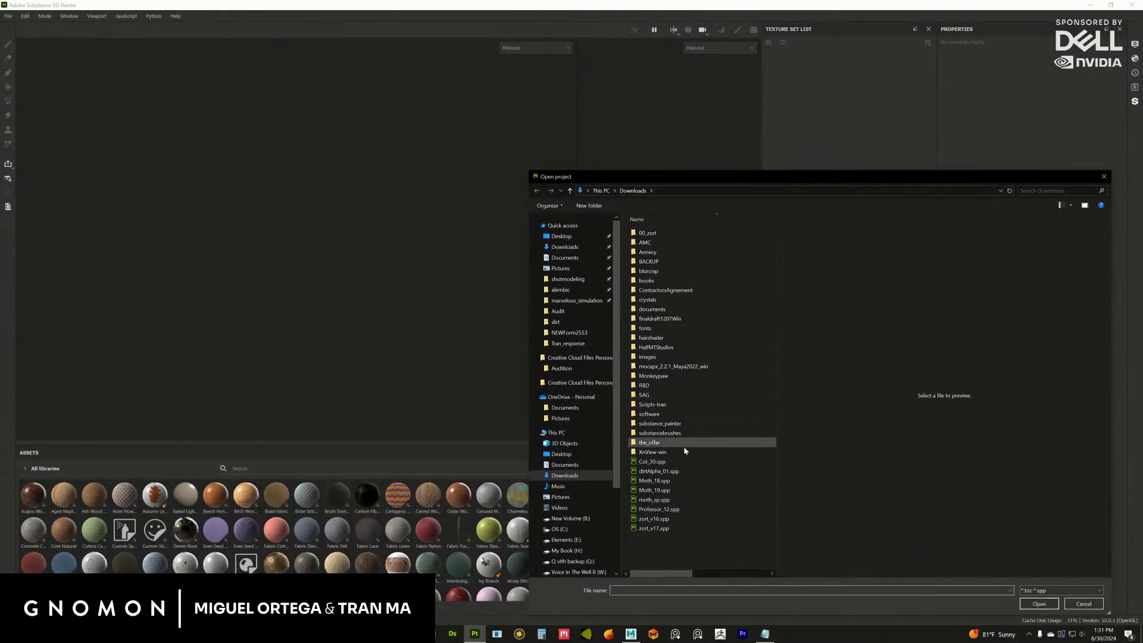
click(661, 500)
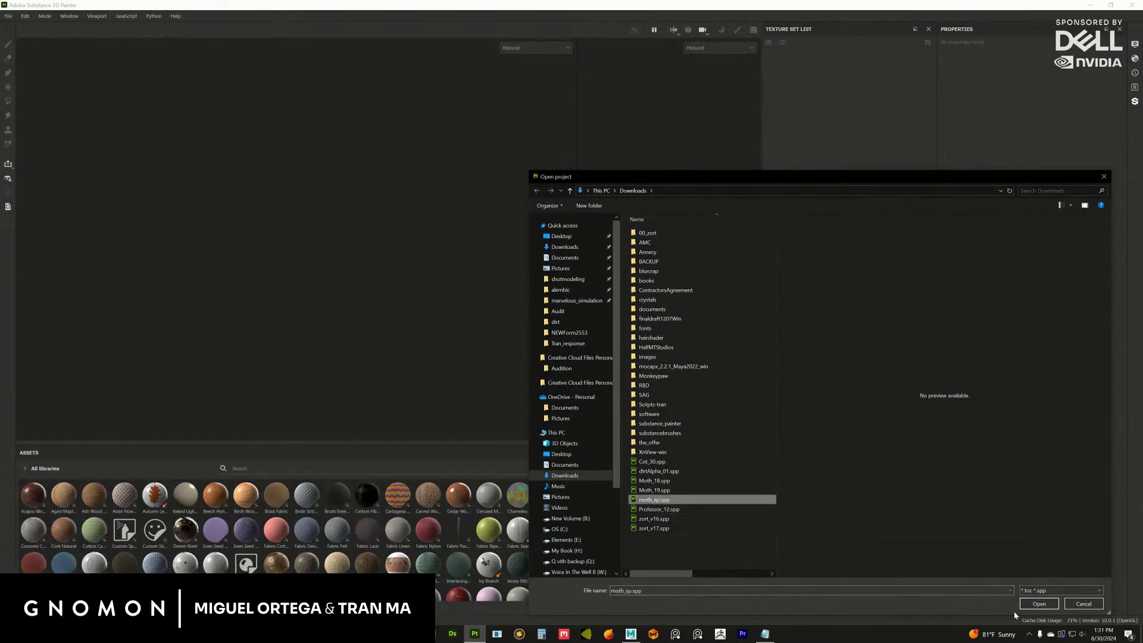
click(1037, 604)
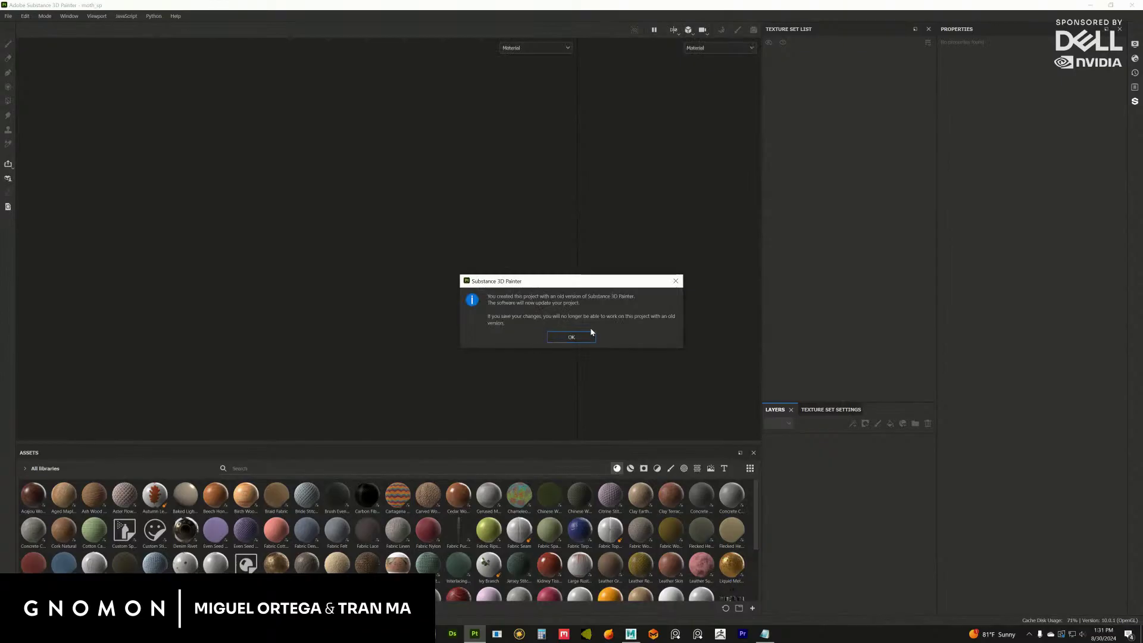
click(584, 337)
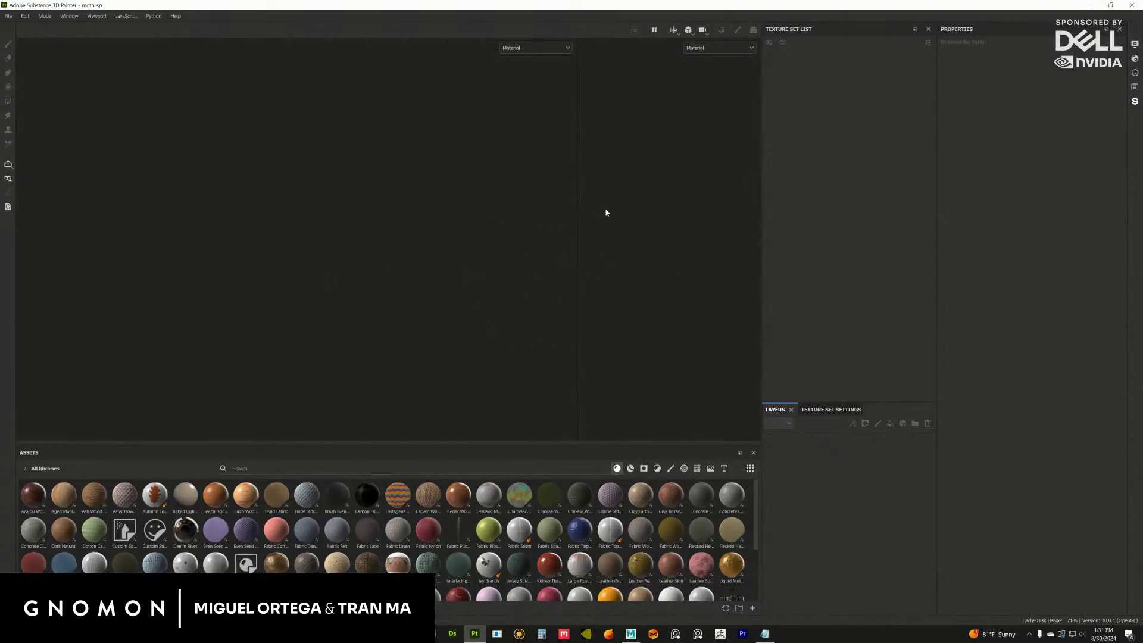
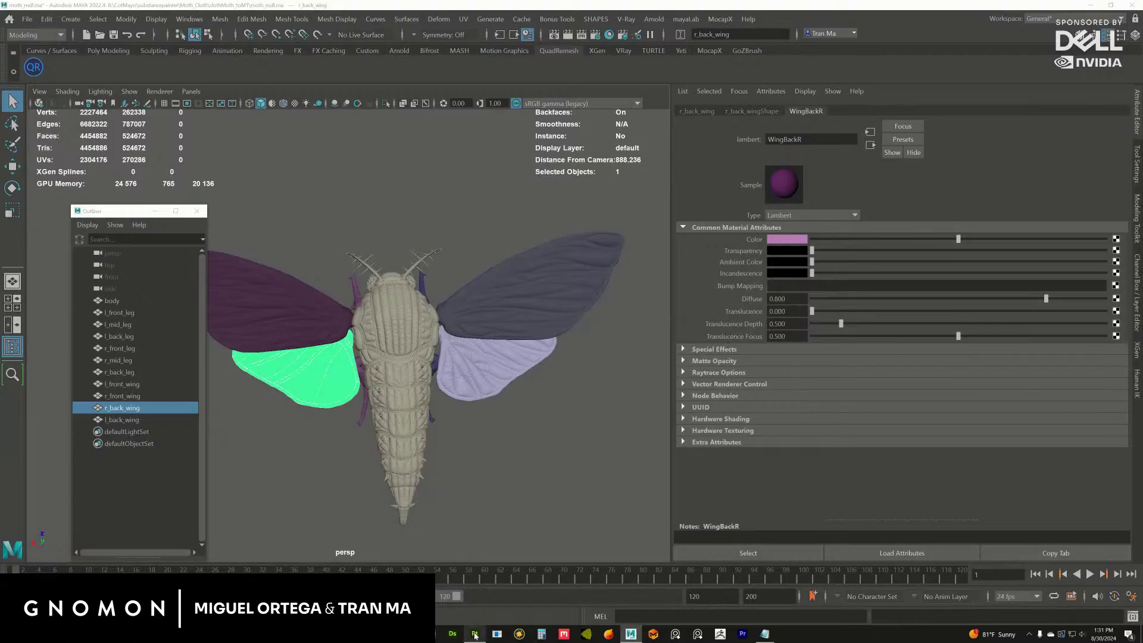
Switch to Substance 3D Painter and collapse the UV tile hierarchy of all texture sets.
mouse_move(476, 636)
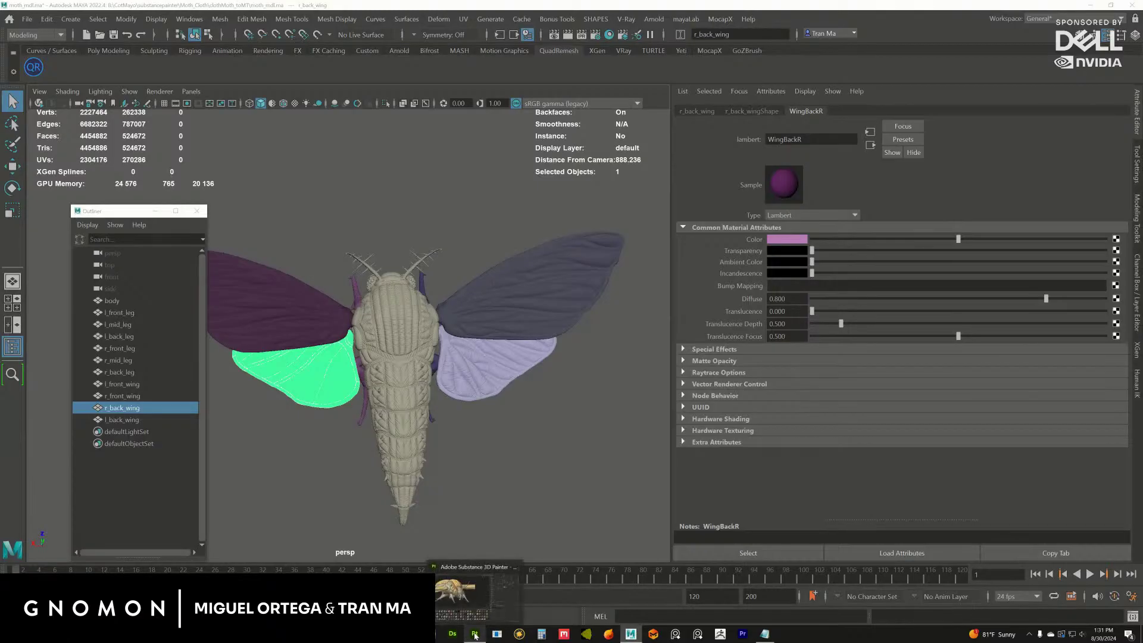
click(467, 571)
alt+right_drag(524, 333, 514, 199)
alt+middle_drag(513, 199, 540, 223)
click(927, 42)
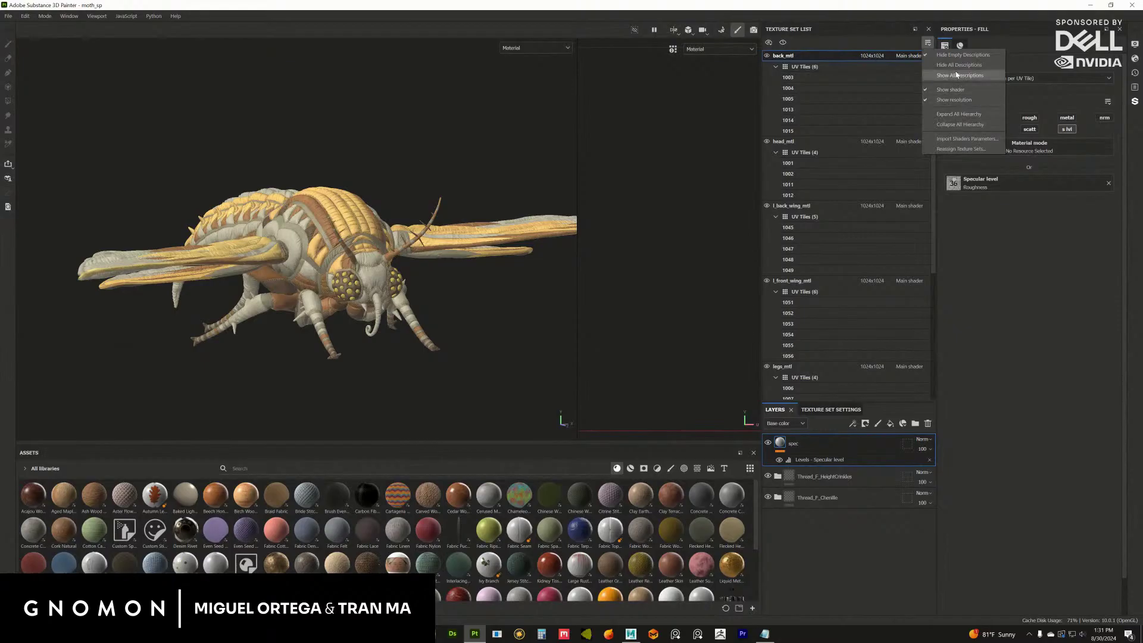
click(943, 125)
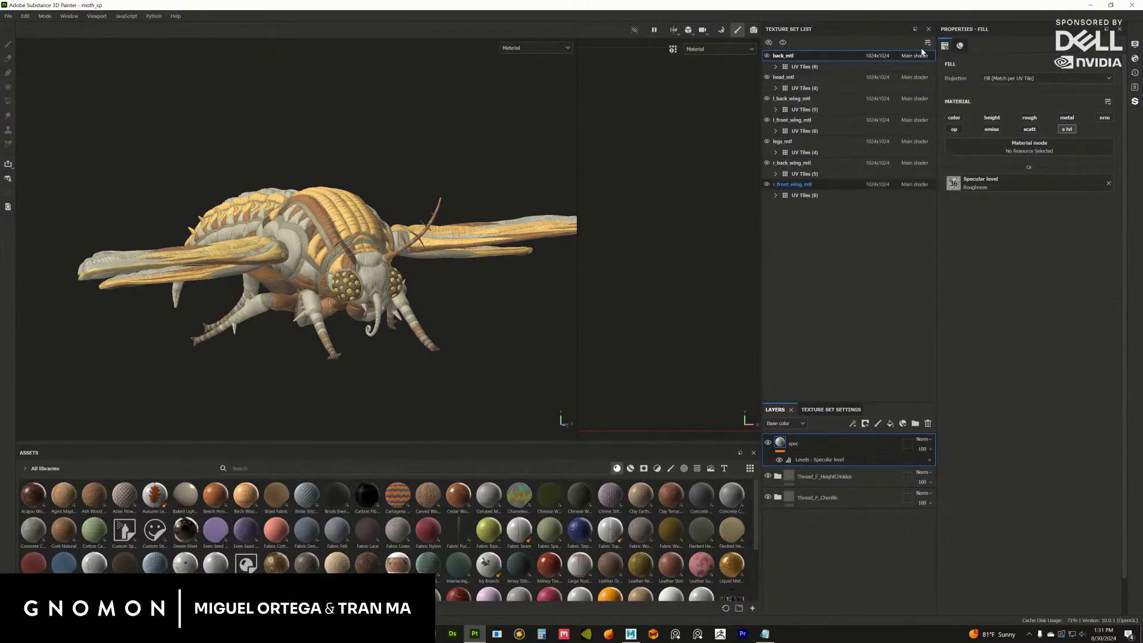
Select the r_front_wing_mtl texture set, examine the stitched moth and the set's UV tiles, and widen the 2D view.
alt+drag(366, 303, 367, 315)
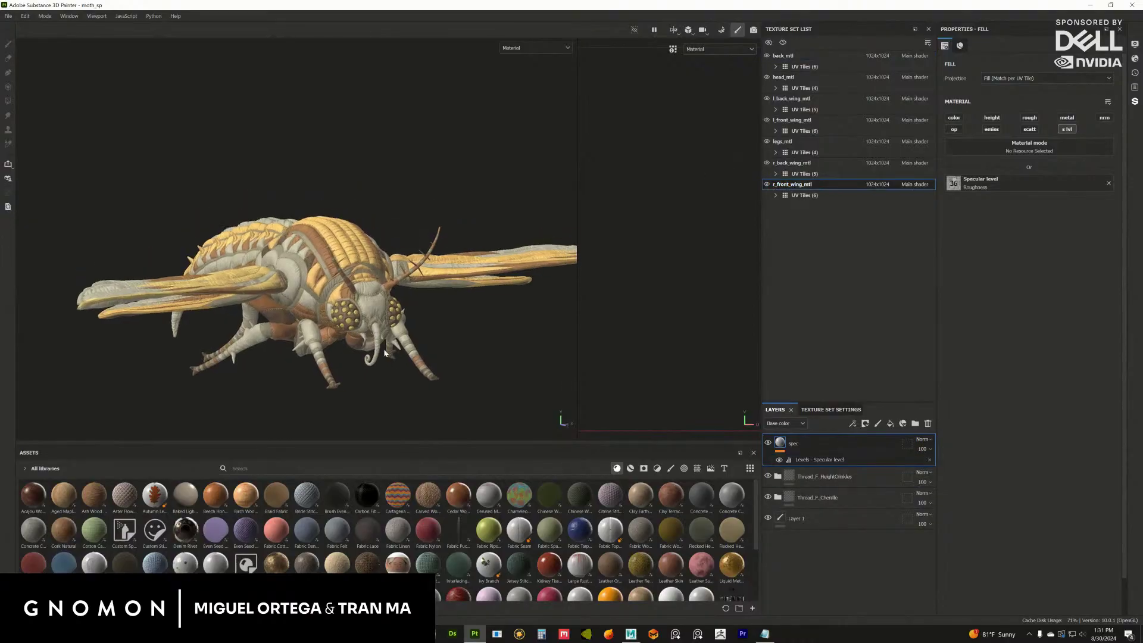
alt+right_drag(368, 315, 397, 309)
alt+drag(381, 297, 401, 331)
alt+right_drag(402, 330, 512, 357)
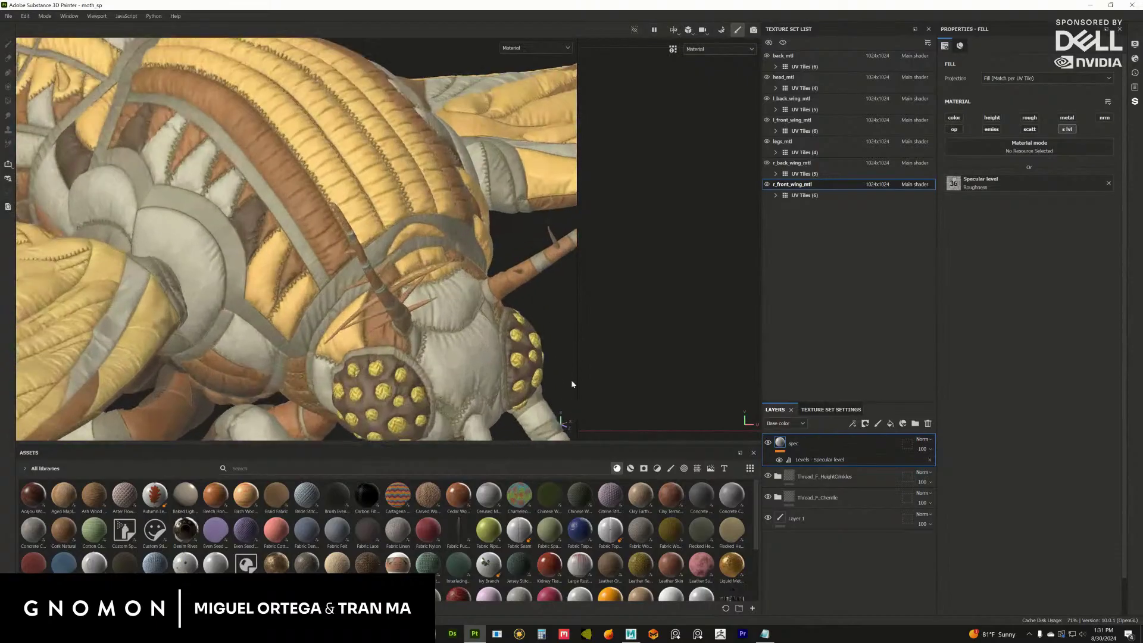
alt+right_drag(742, 331, 657, 231)
alt+middle_drag(656, 230, 547, 261)
scroll(648, 250, down, 3)
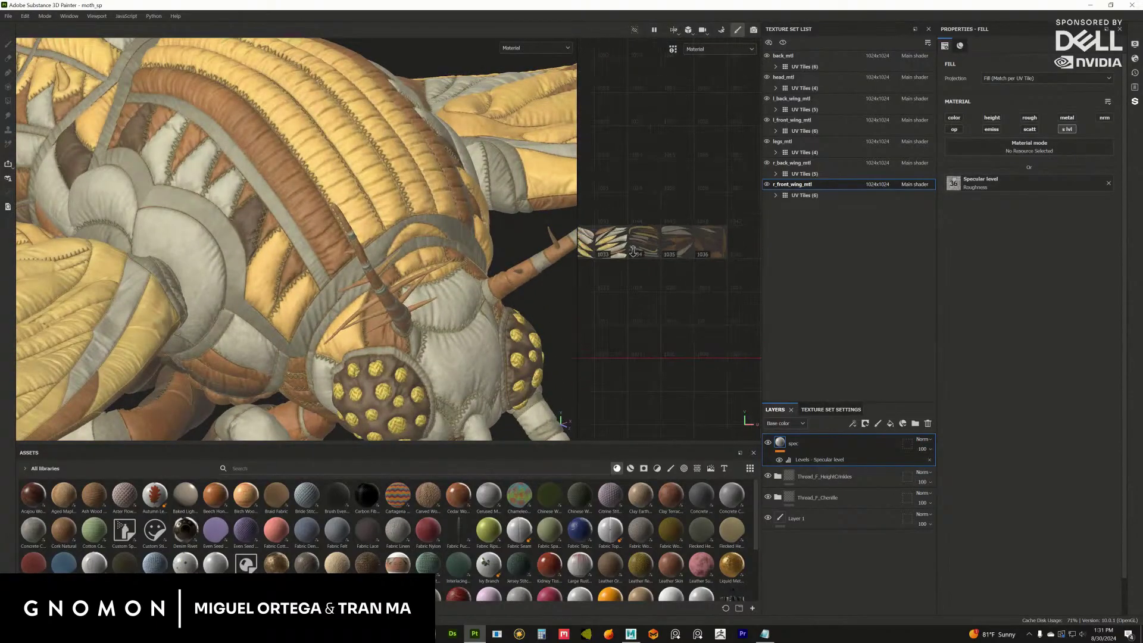
scroll(348, 321, down, 3)
scroll(348, 320, down, 3)
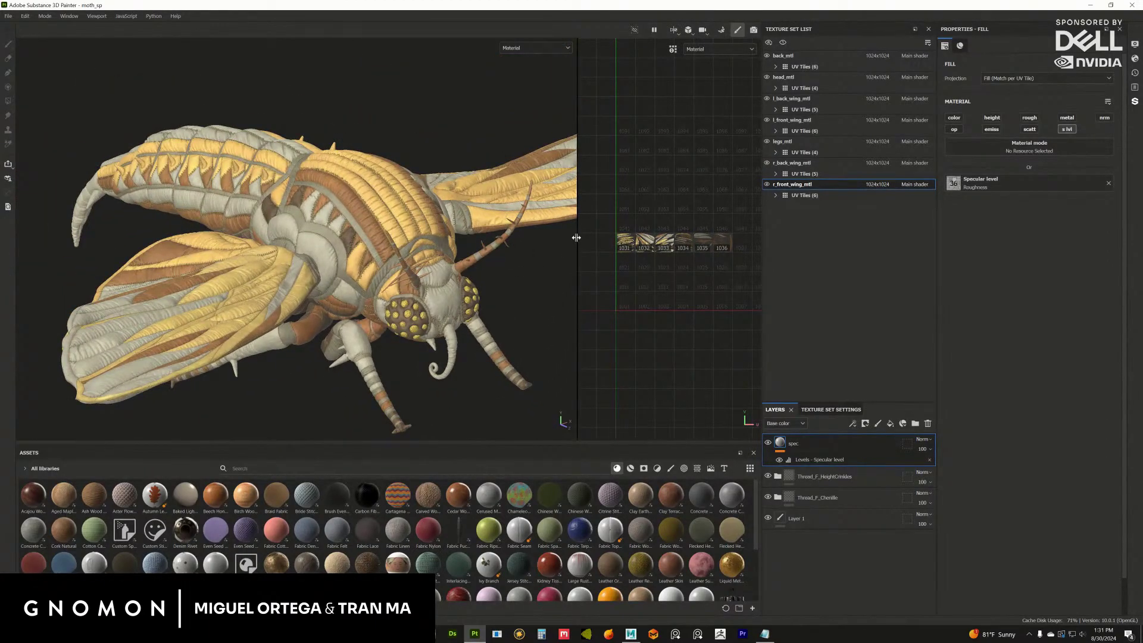
drag(576, 241, 484, 240)
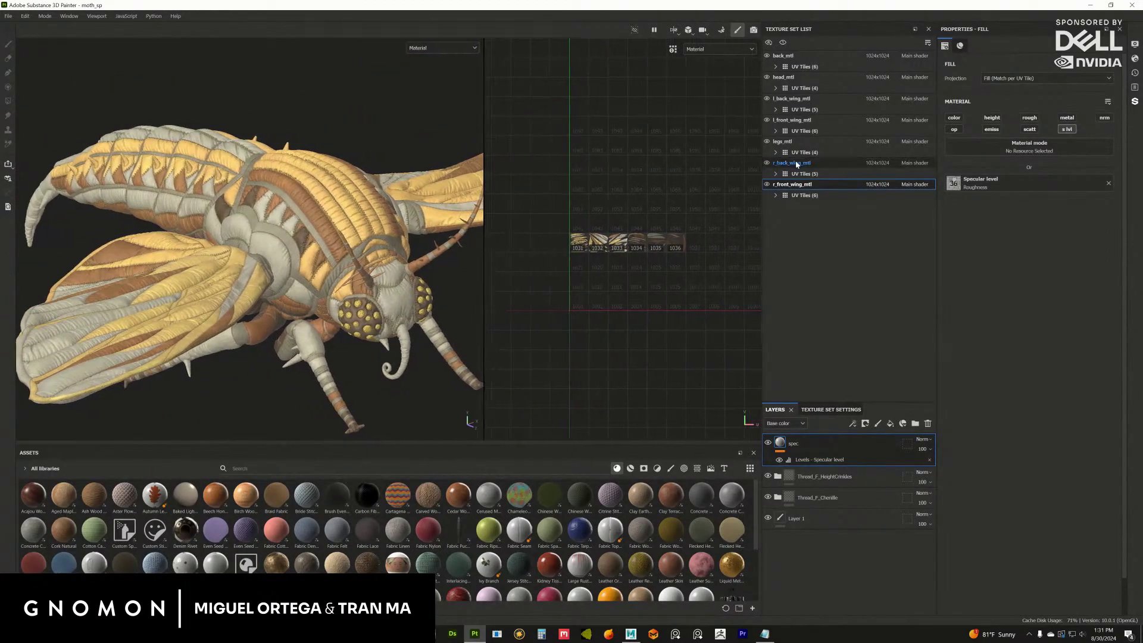
click(632, 173)
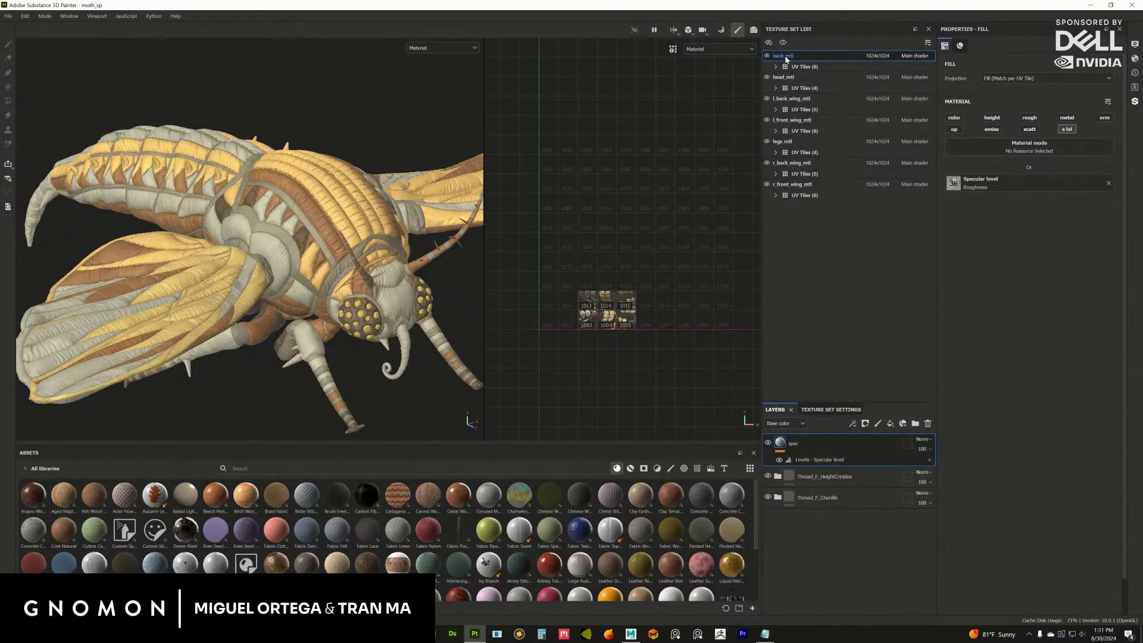
Select the back_mtl texture set and isolate it in the 3D view.
alt+middle_drag(591, 195, 600, 202)
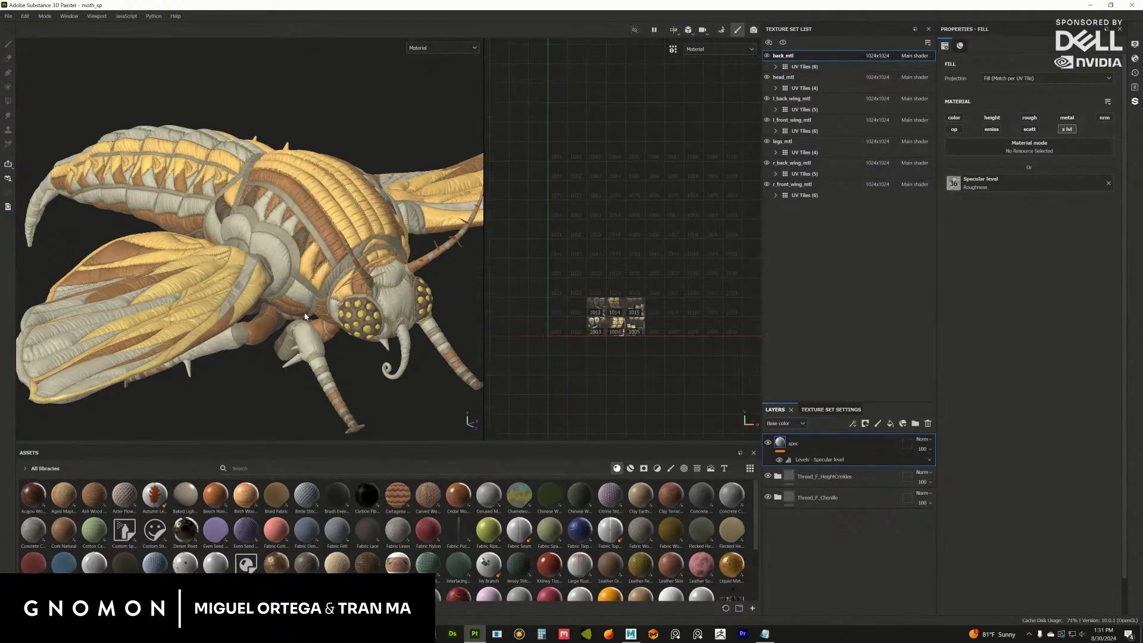
alt+drag(305, 316, 327, 288)
click(782, 43)
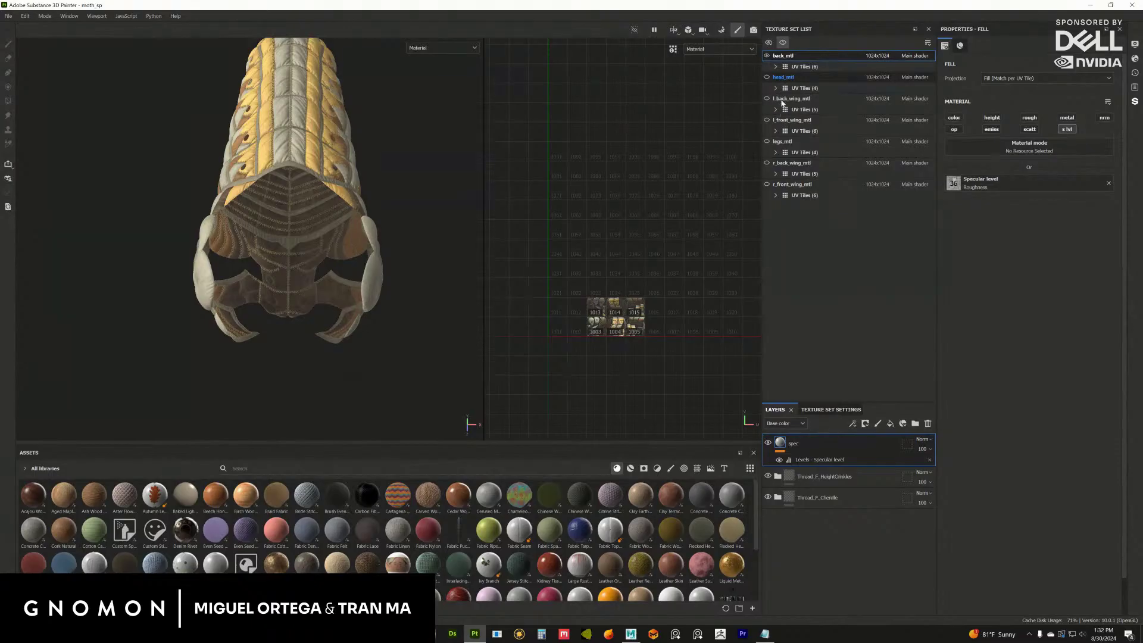
Isolate the l_back_wing_mtl texture set and view the left back wing on its own.
click(767, 80)
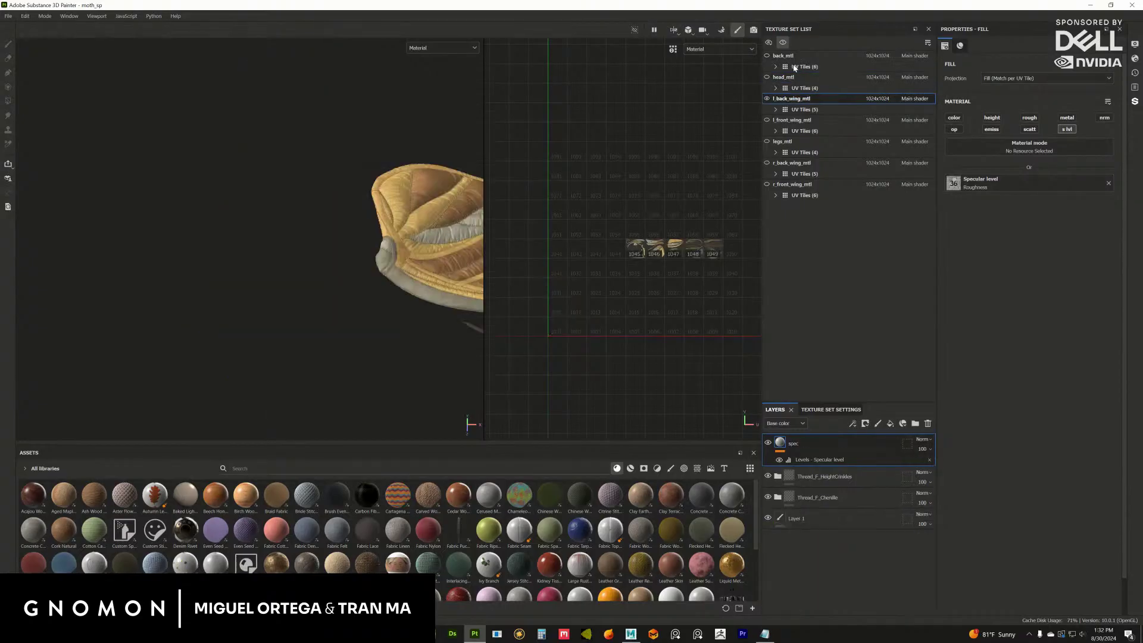
alt+middle_drag(480, 254, 335, 269)
alt+right_drag(421, 360, 348, 289)
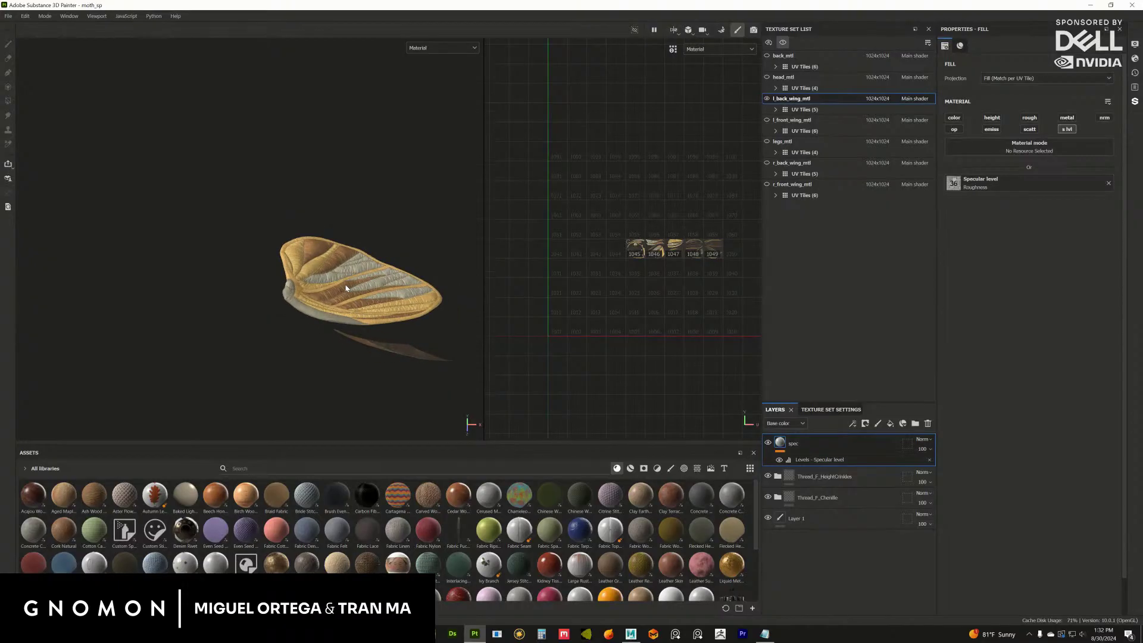
alt+drag(346, 288, 440, 356)
Examine the left back wing's UV tile 1045 up close, and show l_front_wing_mtl alongside the back wing.
alt+middle_drag(652, 254, 612, 263)
alt+right_drag(612, 263, 543, 301)
scroll(595, 291, up, 5)
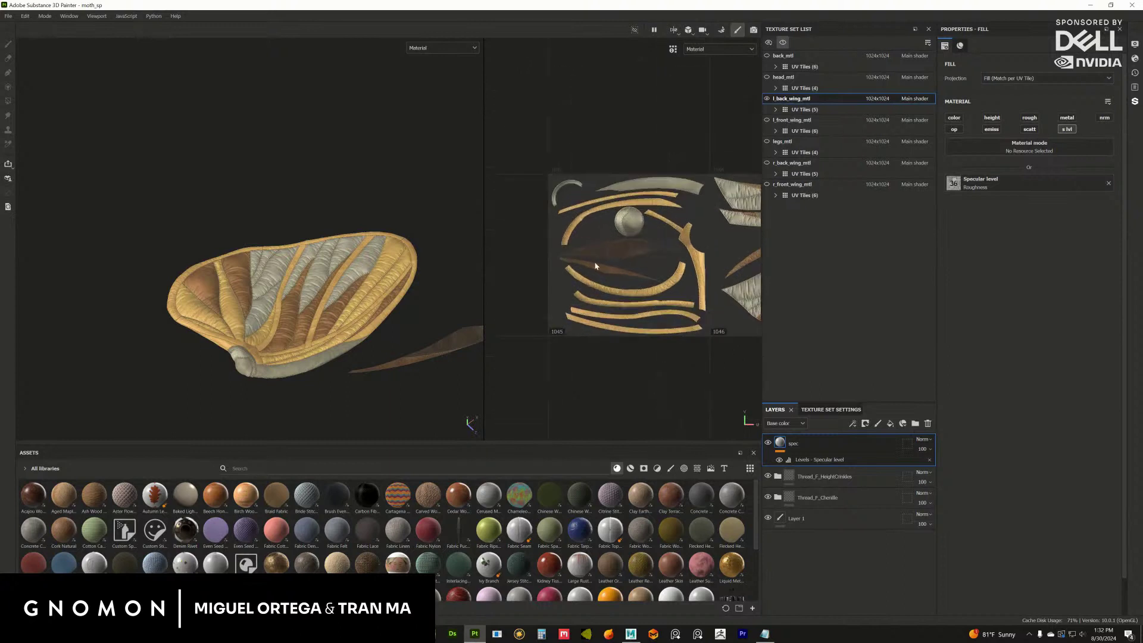
scroll(348, 322, down, 6)
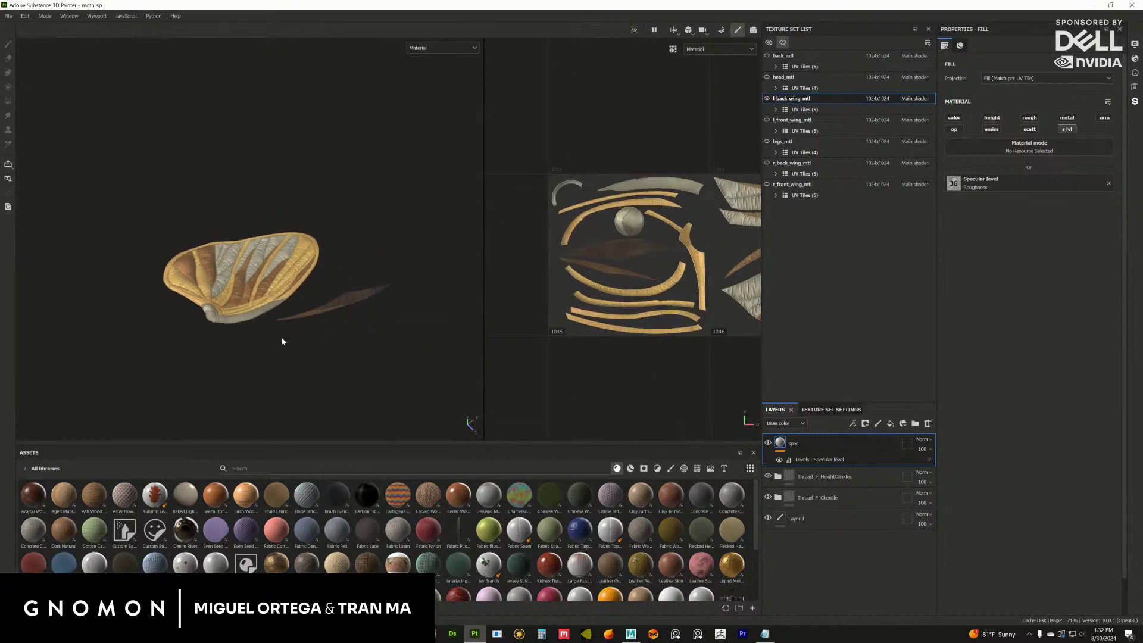
alt+drag(349, 339, 370, 307)
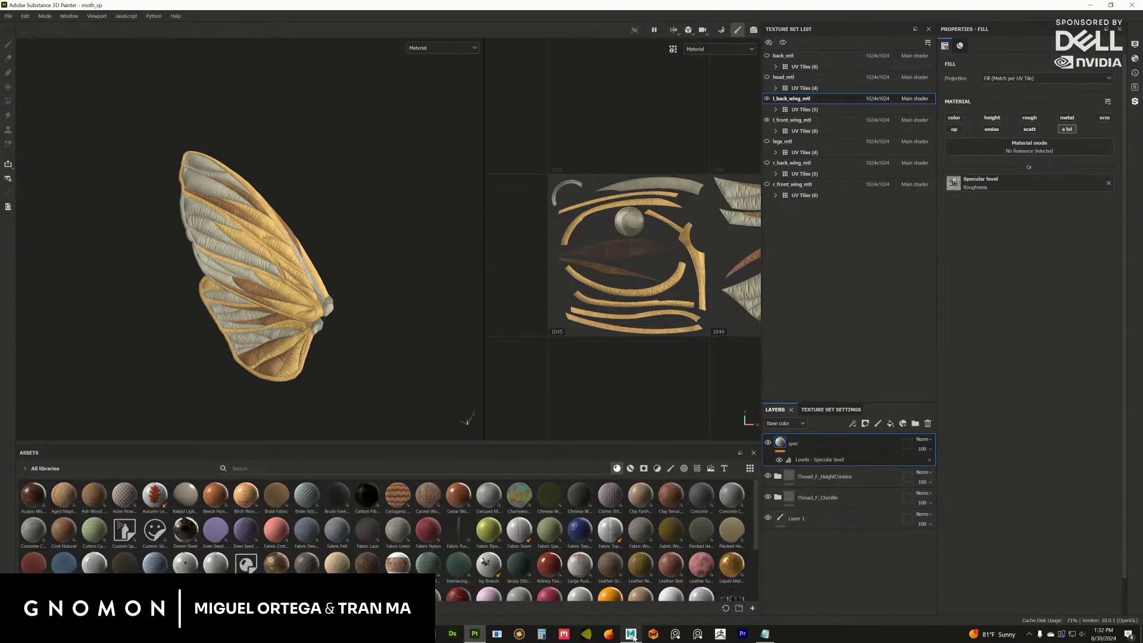
Switch to Maya and move l_back_wing directly below l_front_wing in the Outliner, checking the resulting wing order.
mouse_move(628, 637)
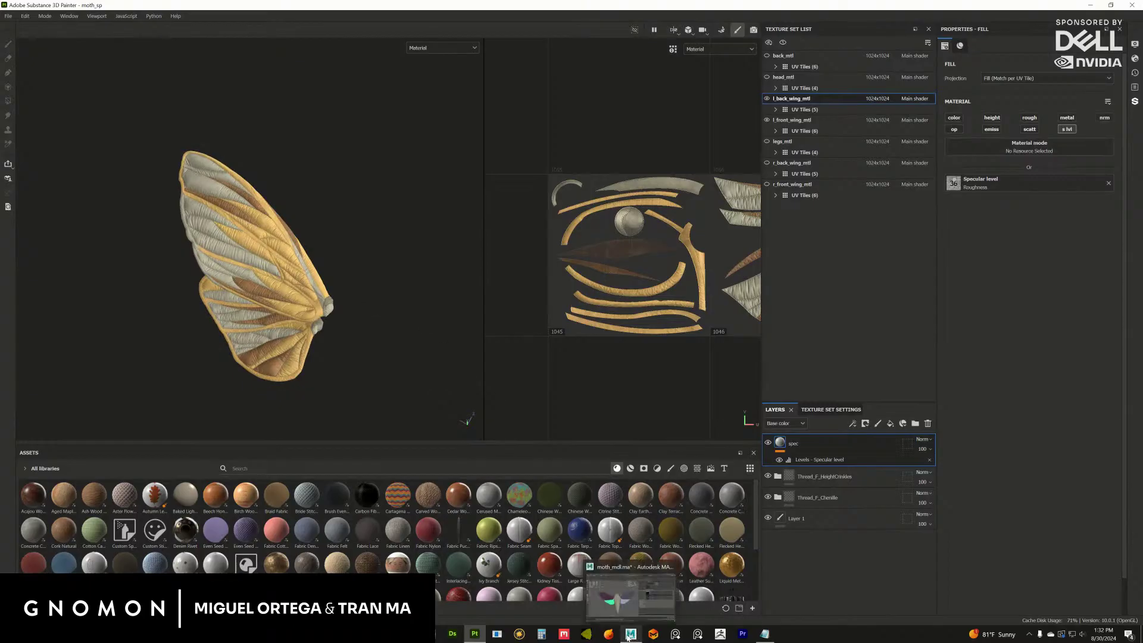
click(624, 597)
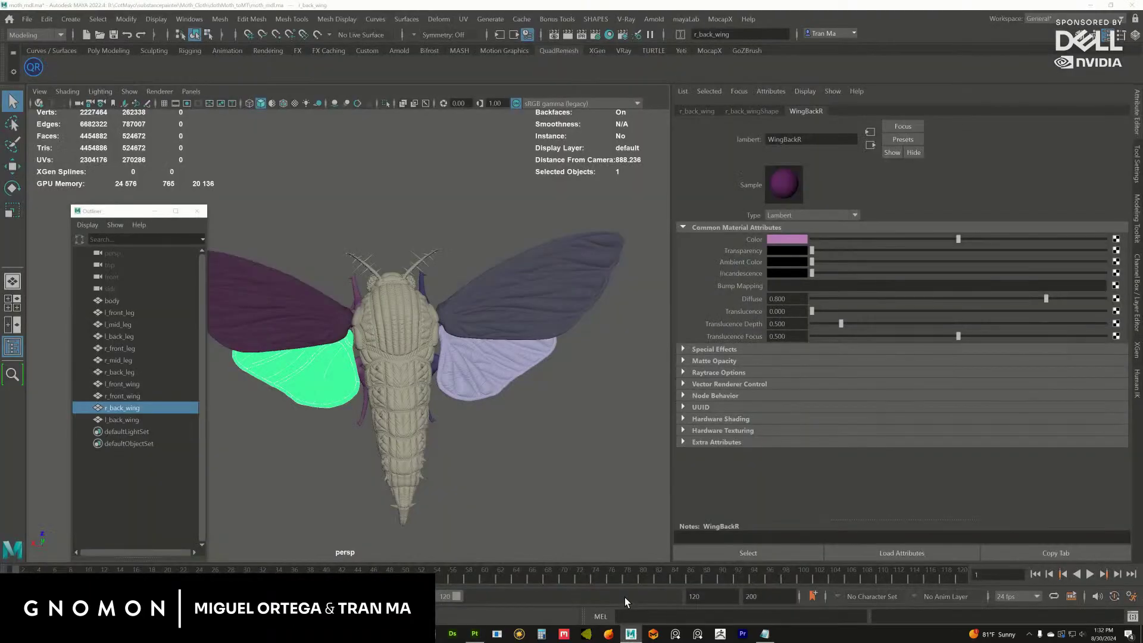
click(122, 384)
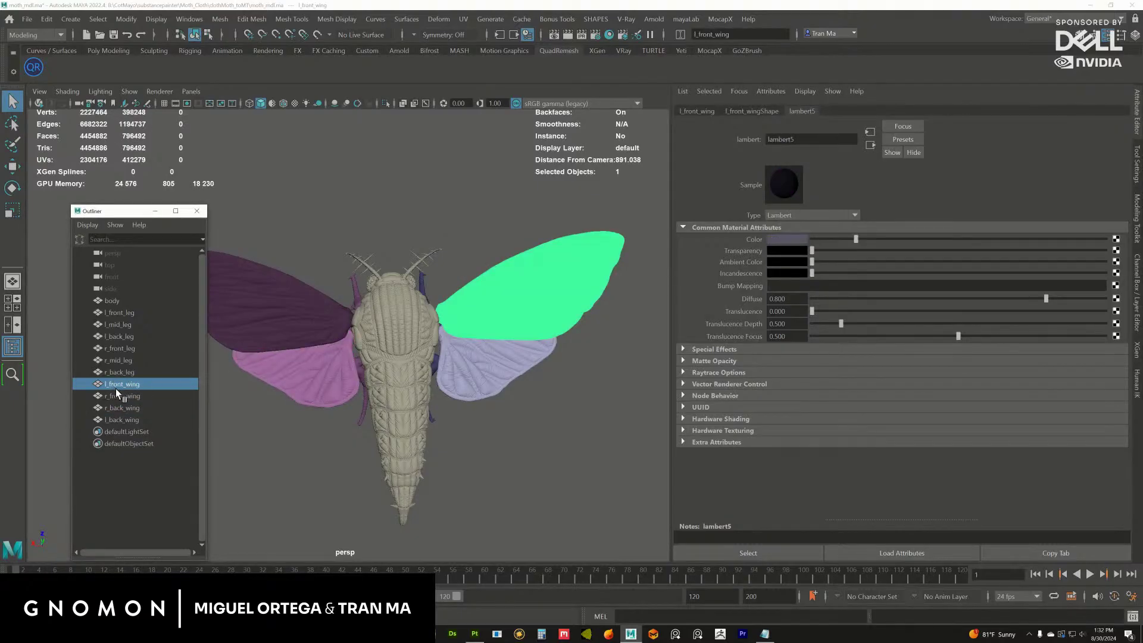
shift+click(472, 365)
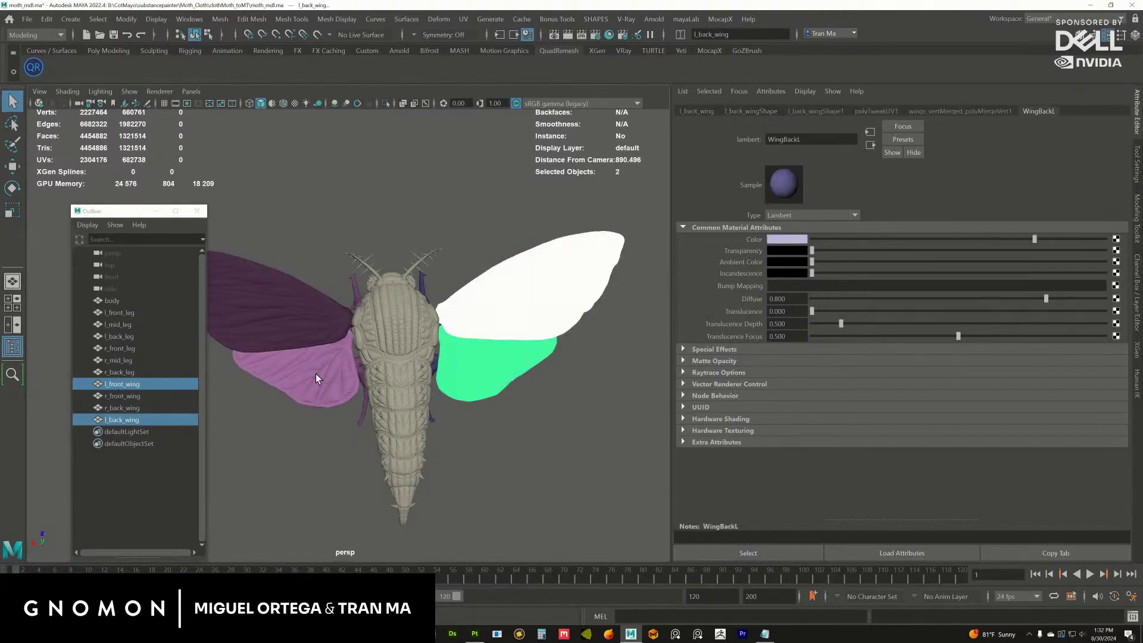
click(132, 421)
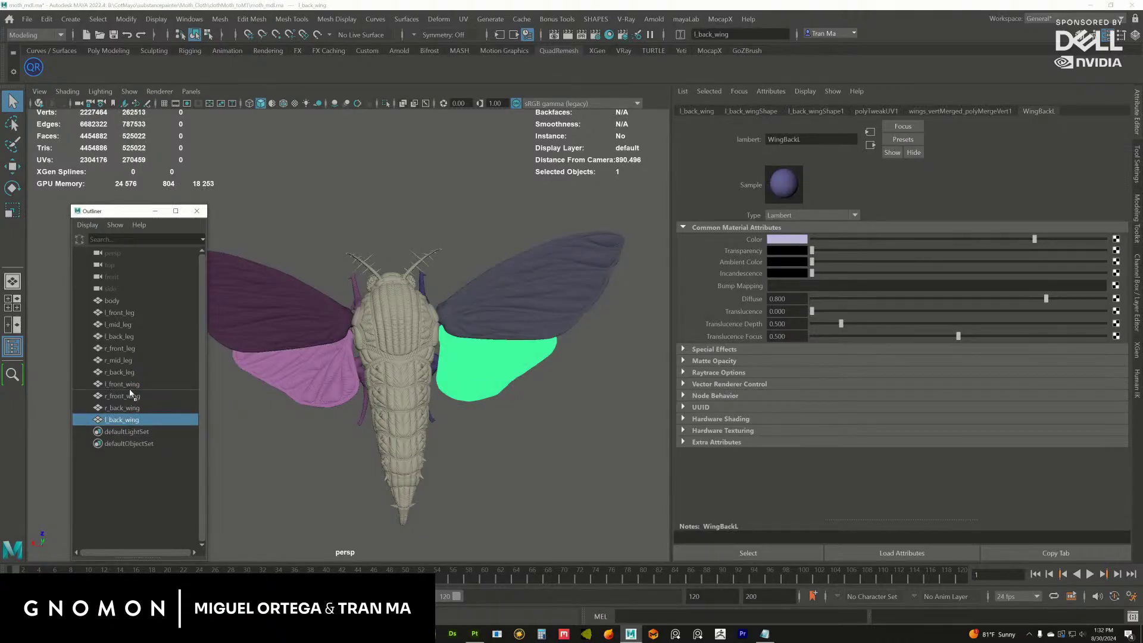
drag(130, 393, 106, 396)
click(111, 409)
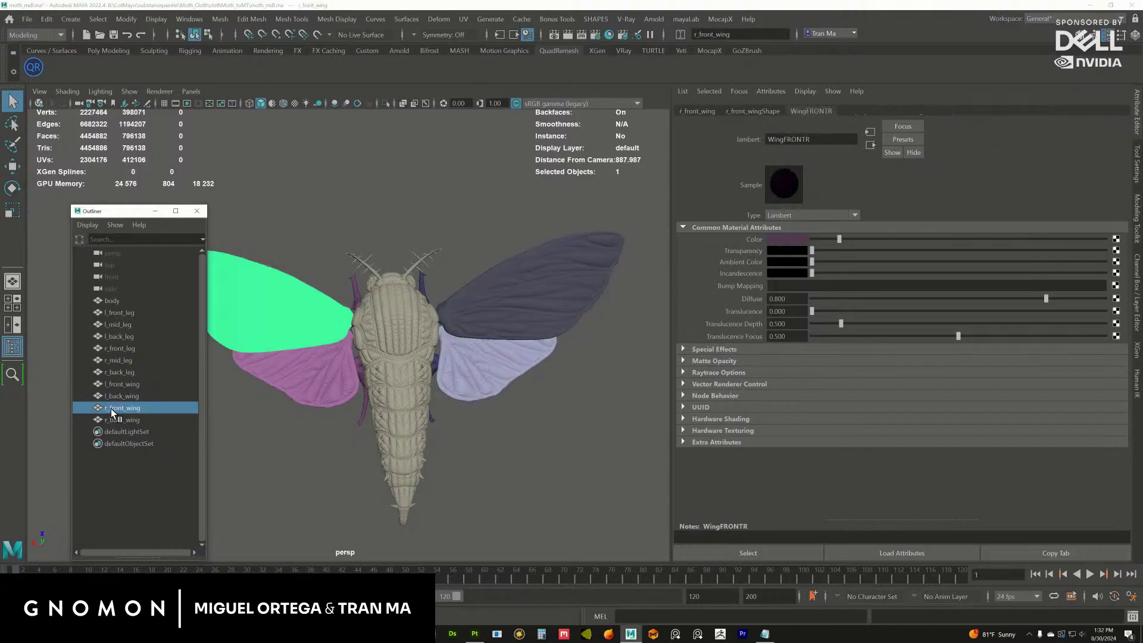
drag(123, 396, 126, 384)
click(125, 397)
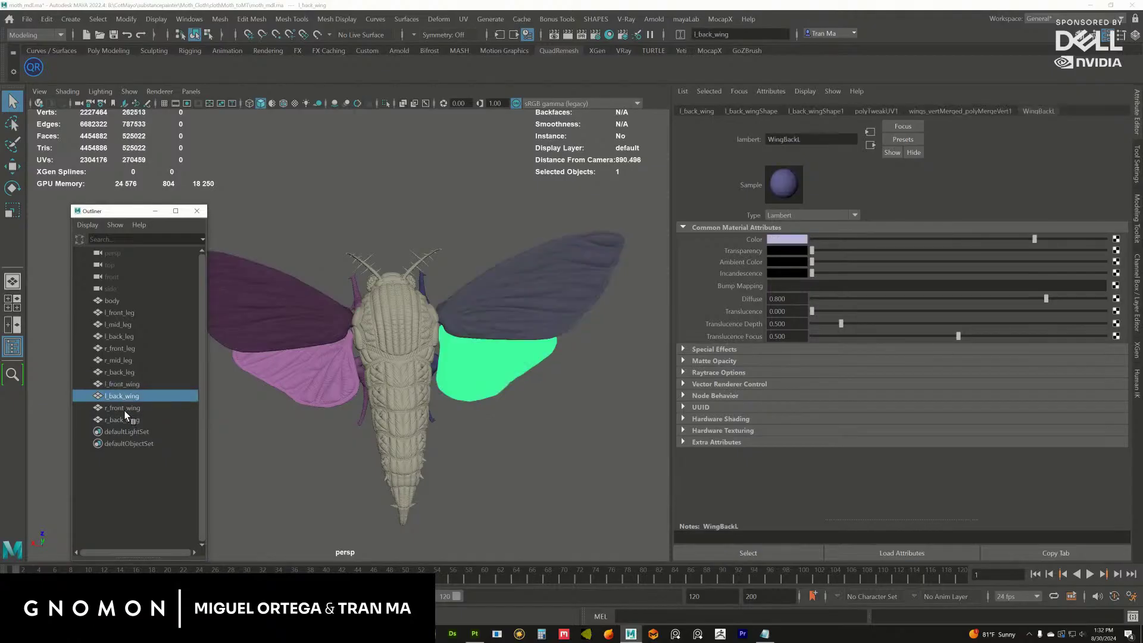
click(124, 411)
Review which meshes form the legs and body by selecting the legs on both sides and the body together.
click(124, 372)
alt+drag(286, 373, 313, 326)
shift+click(441, 350)
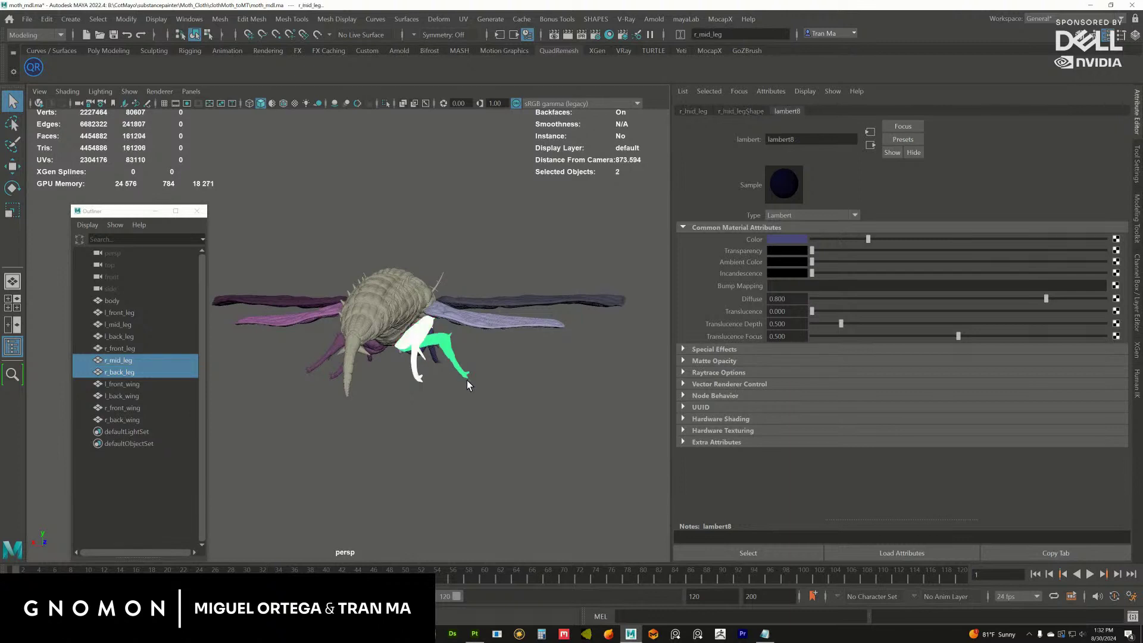
alt+drag(441, 350, 376, 380)
shift+click(415, 364)
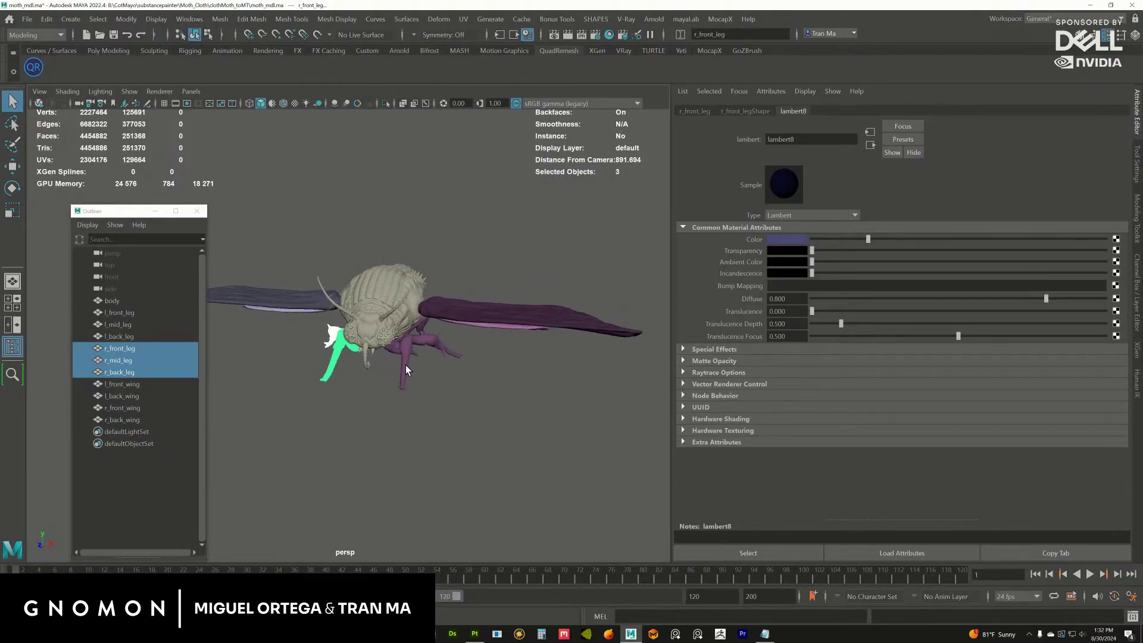
shift+click(424, 348)
shift+click(442, 350)
alt+drag(444, 366, 431, 332)
shift+click(430, 326)
shift+click(387, 319)
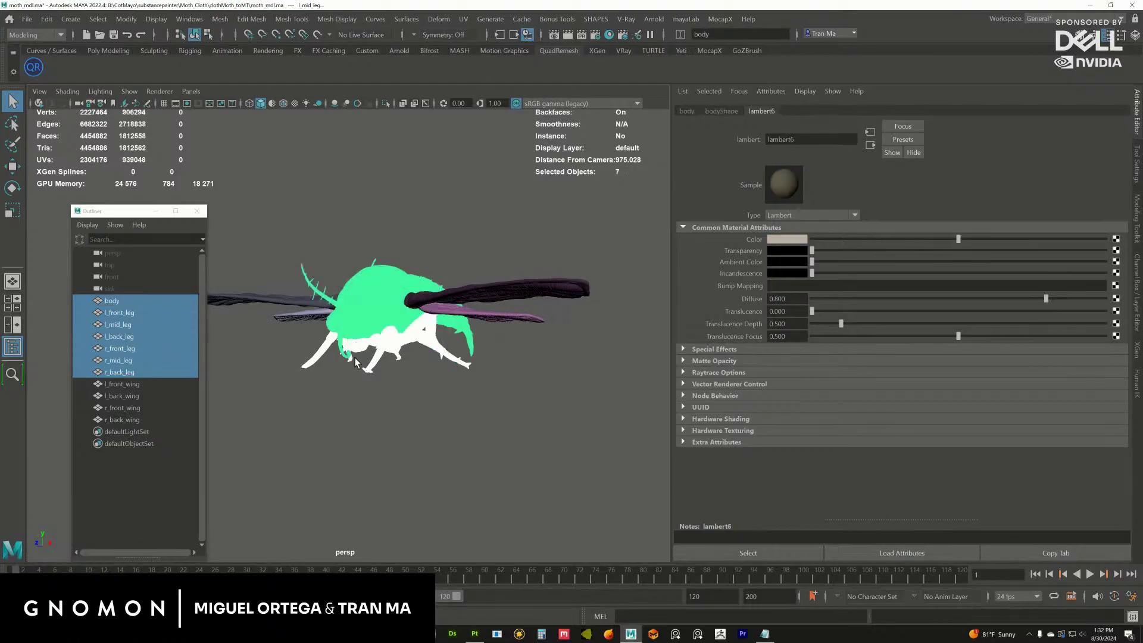
alt+drag(306, 361, 423, 355)
shift+click(388, 316)
Check the l_back_leg mesh and the four wing meshes one by one, comparing their assigned materials.
click(122, 336)
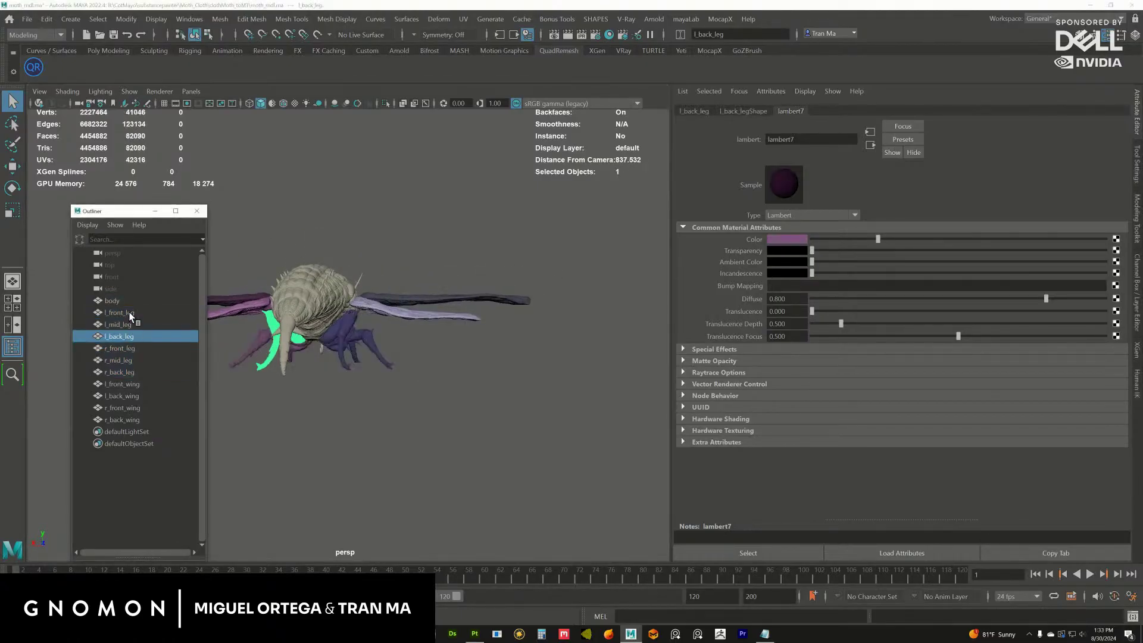
click(122, 383)
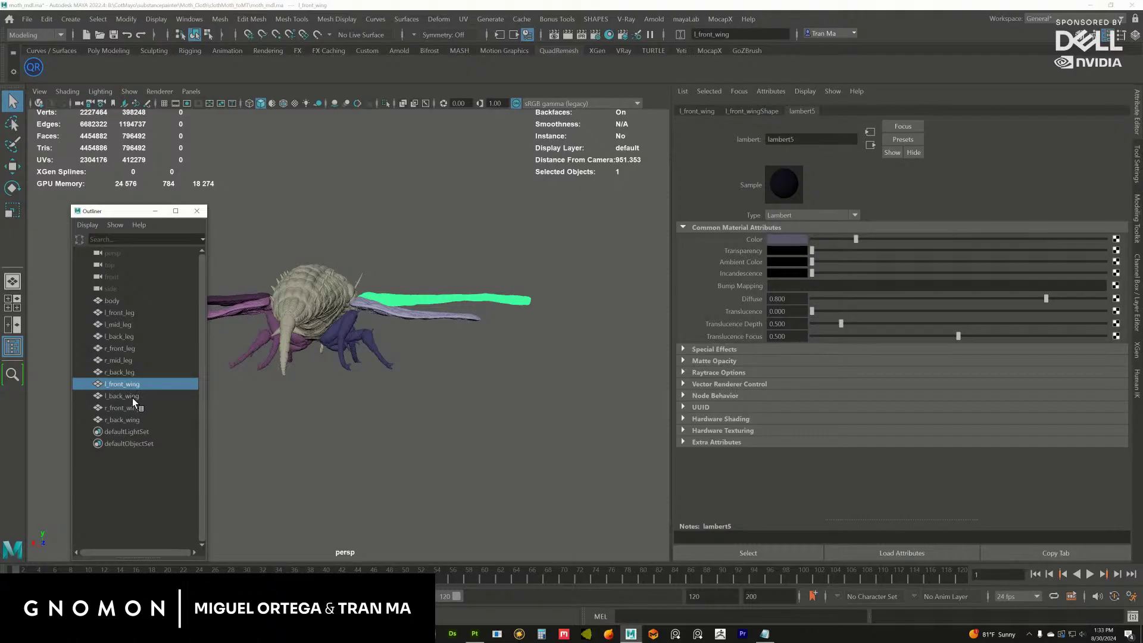
click(132, 397)
click(140, 408)
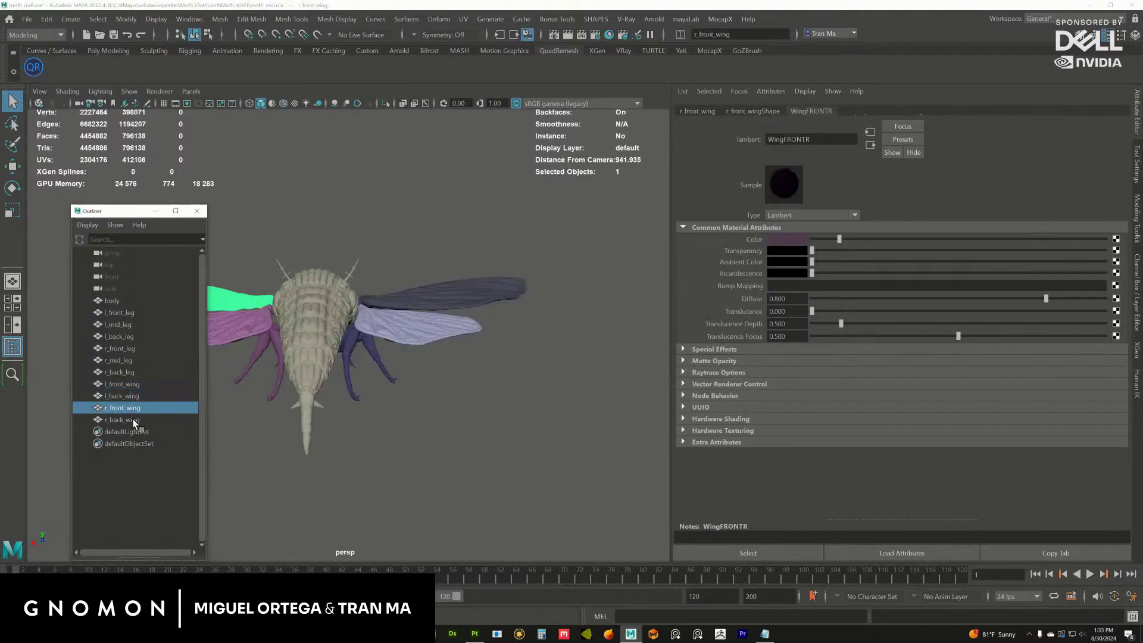
click(125, 419)
alt+drag(287, 351, 375, 377)
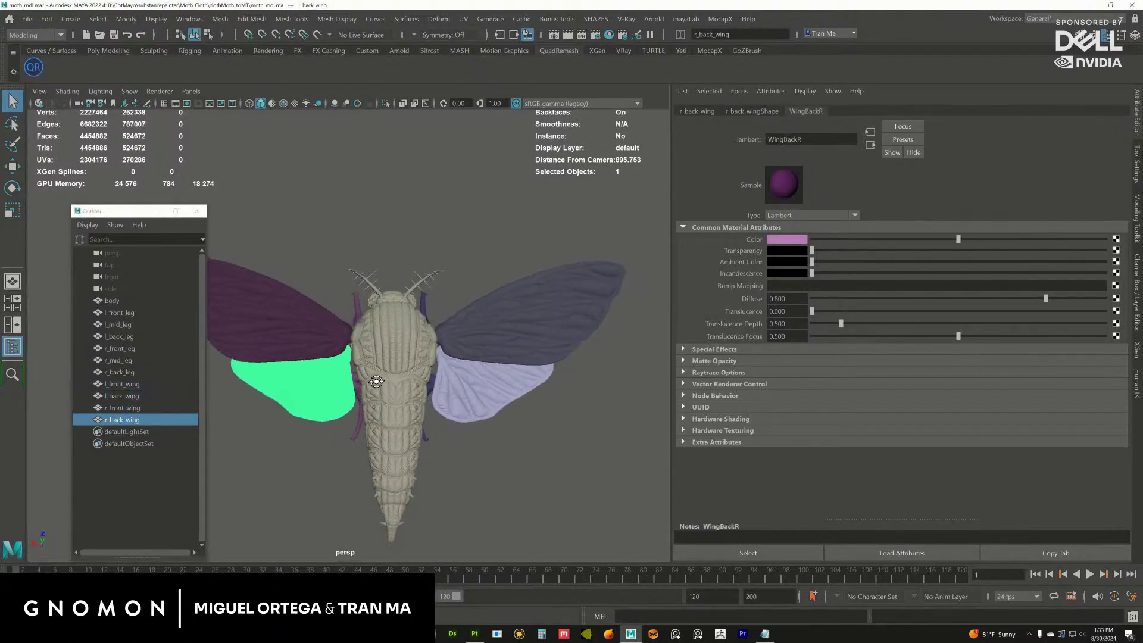
alt+middle_drag(375, 383, 348, 341)
mouse_move(348, 340)
alt+mouse_down()
mouse_move(365, 356)
mouse_move(369, 346)
alt+mouse_up()
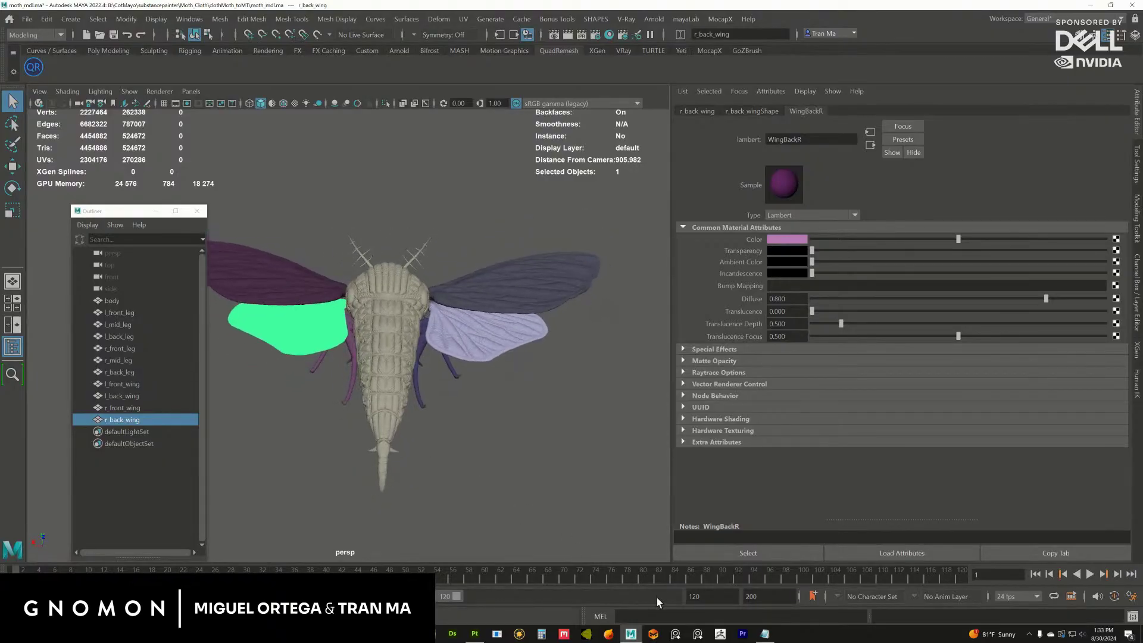
Return to Substance 3D Painter, select l_front_wing_mtl, and show the legs_mtl texture set together with both left wings.
click(475, 633)
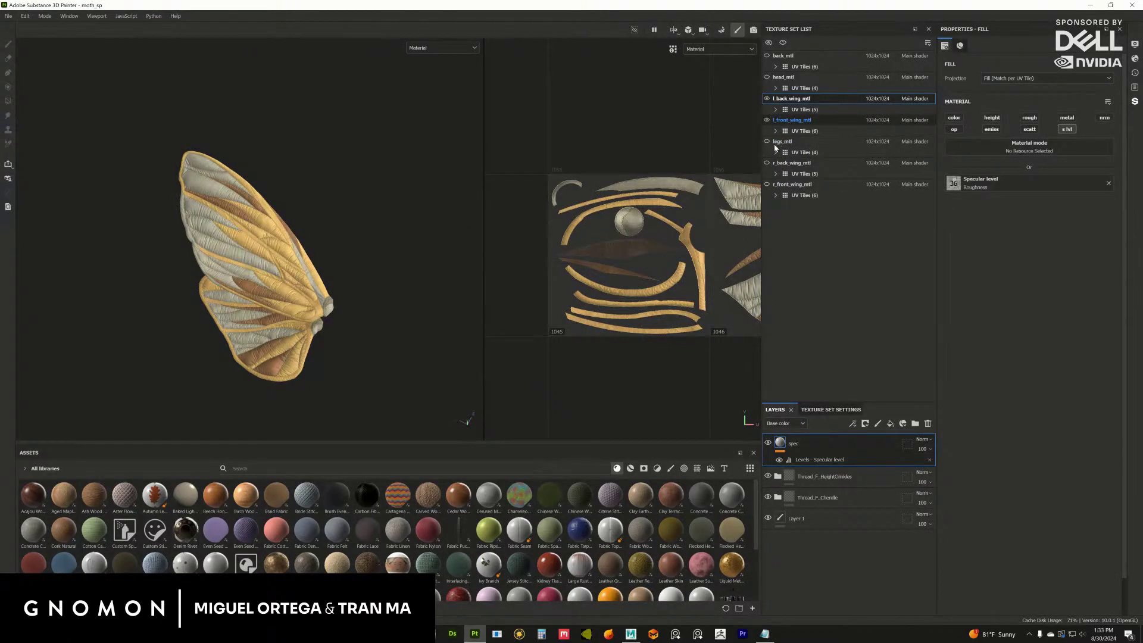
click(791, 120)
scroll(327, 365, down, 2)
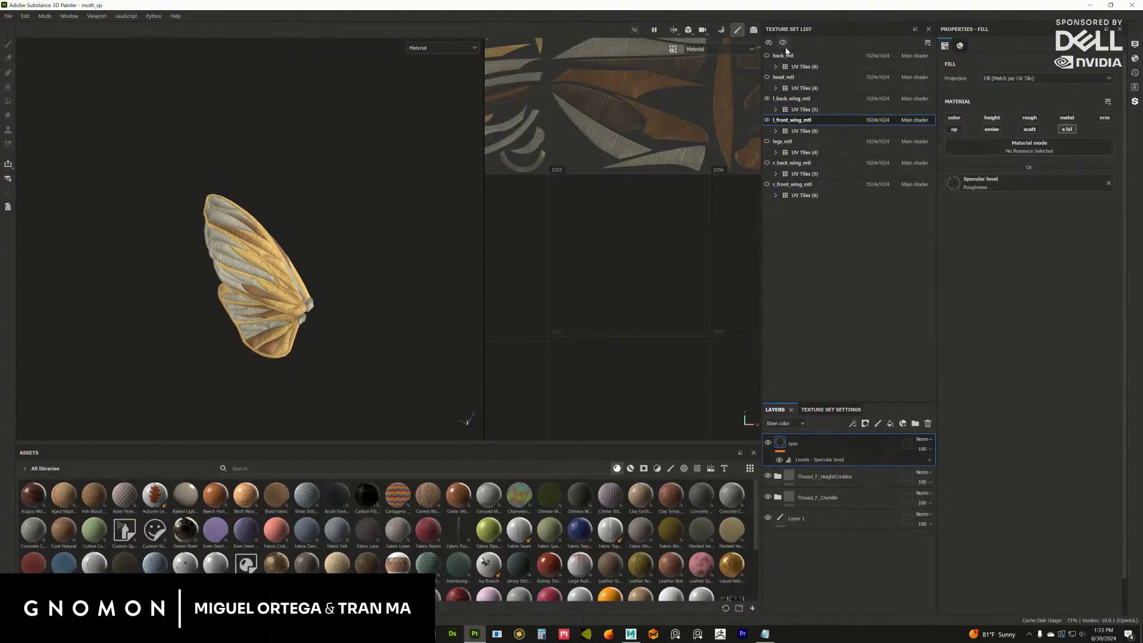
click(766, 98)
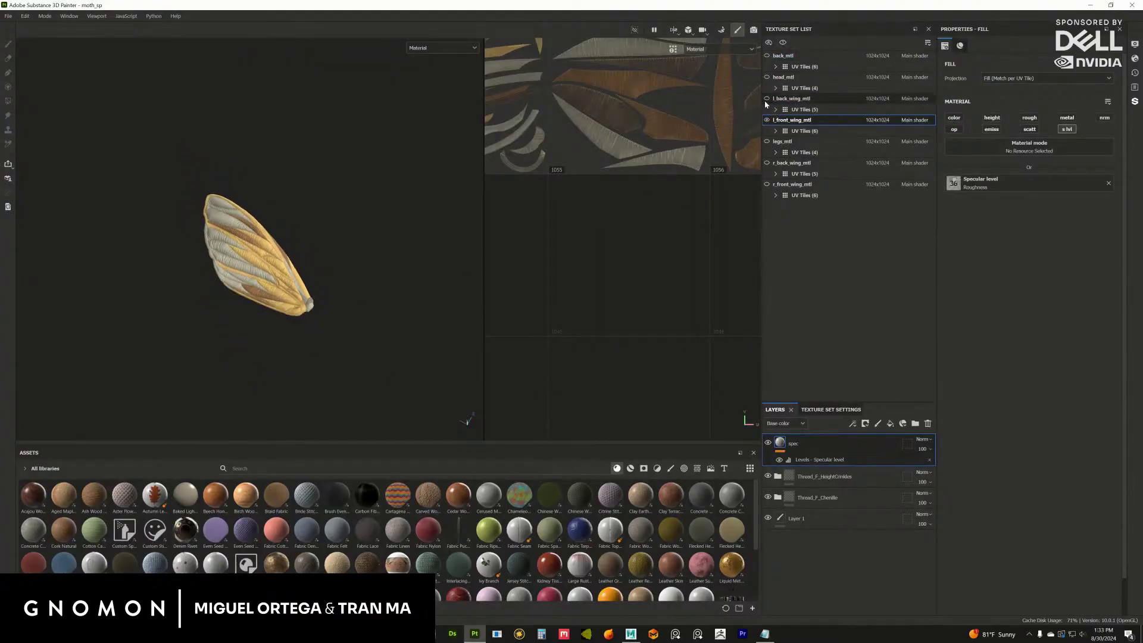
click(767, 99)
click(767, 141)
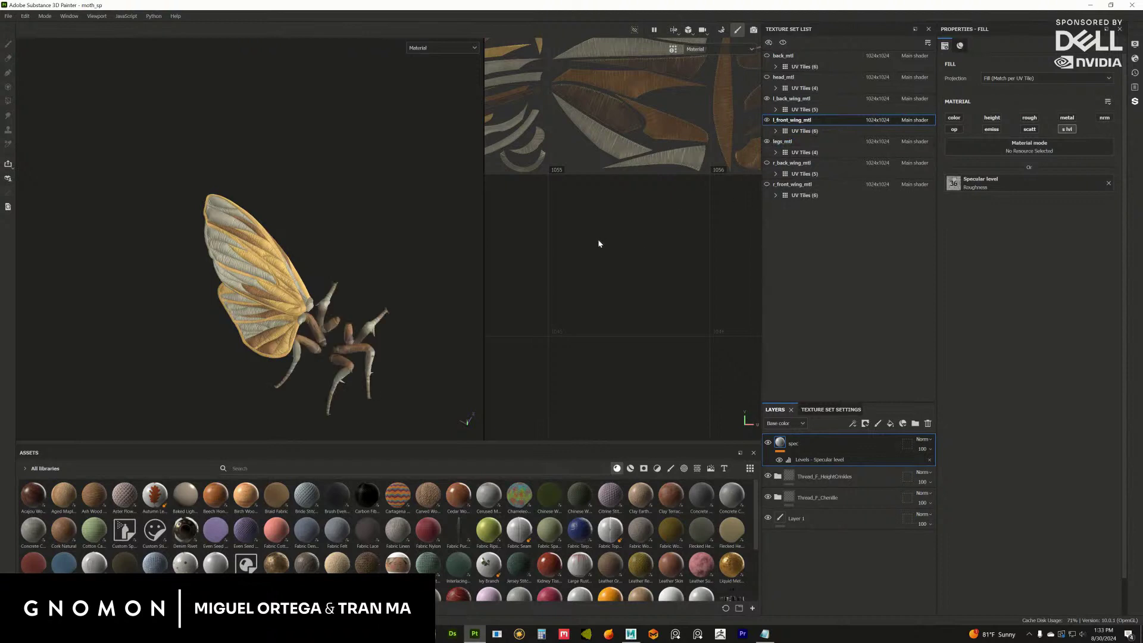
Select the legs_mtl texture set and examine how its UV tiles are laid out in the 2D view.
alt+drag(379, 348, 353, 307)
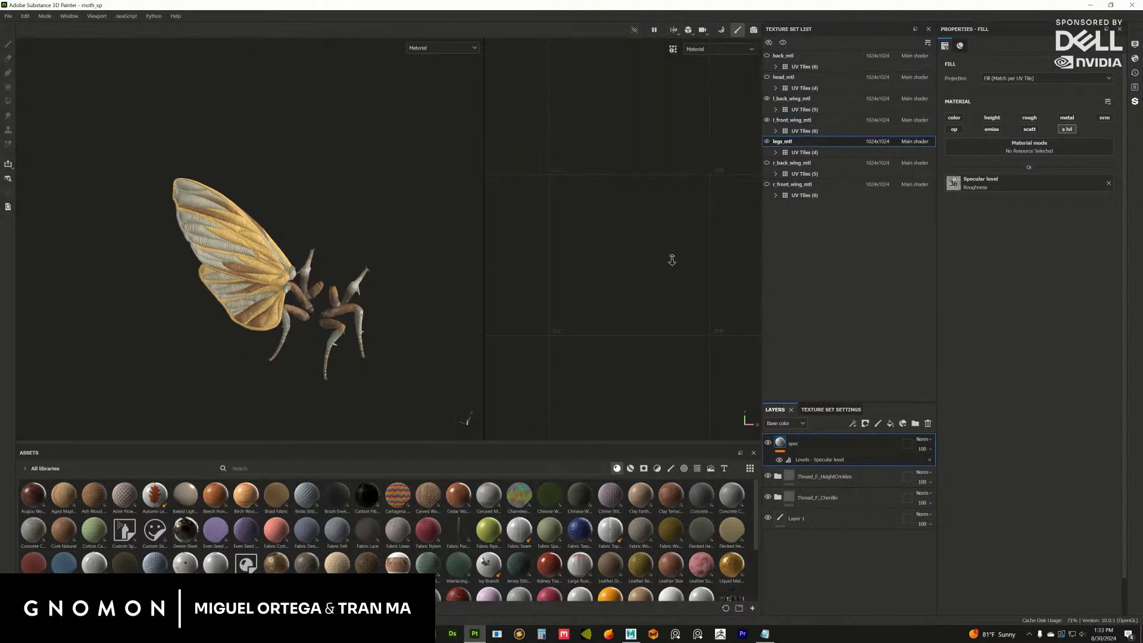
alt+middle_drag(557, 204, 476, 205)
alt+right_drag(663, 268, 567, 245)
alt+middle_drag(619, 333, 616, 232)
alt+right_drag(608, 205, 655, 215)
alt+middle_drag(641, 363, 638, 266)
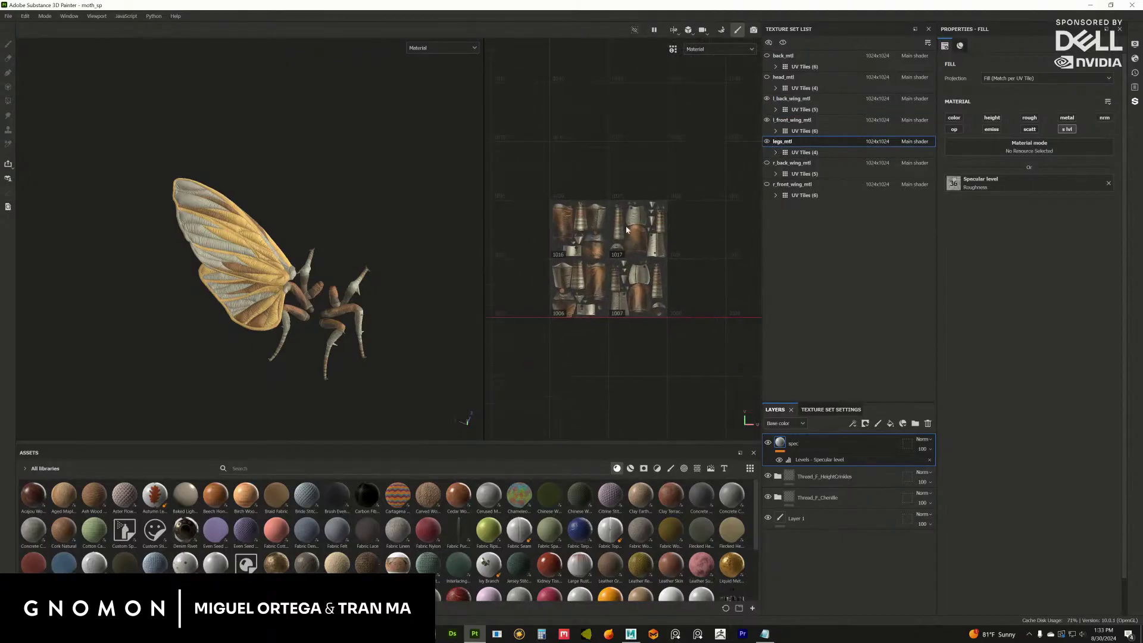
alt+right_drag(638, 267, 656, 200)
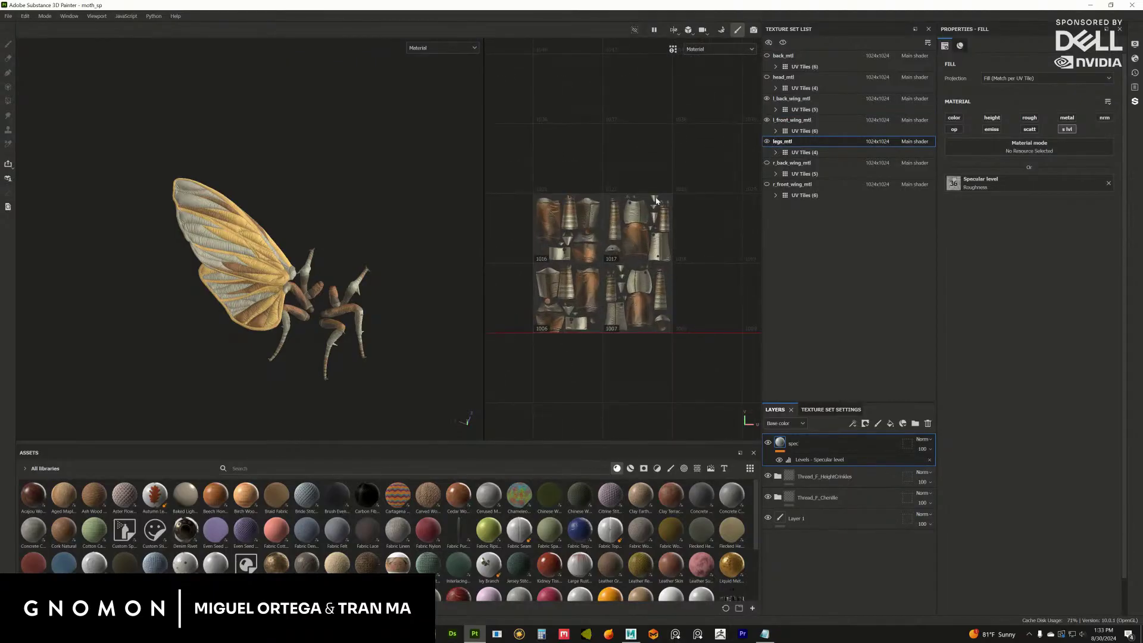
Show the r_back_wing_mtl texture set, select it, and inspect its wing mesh and UV tiles.
click(767, 164)
alt+drag(411, 302, 393, 276)
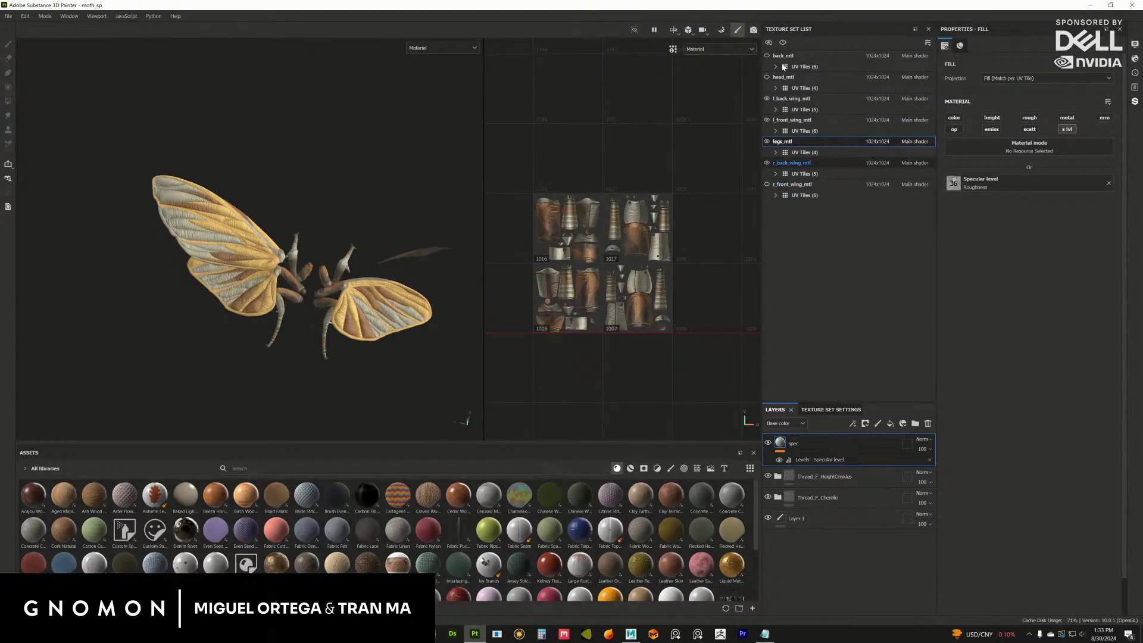
click(792, 163)
alt+middle_drag(373, 310, 349, 328)
alt+right_drag(348, 328, 483, 344)
alt+right_drag(693, 302, 645, 268)
mouse_move(646, 268)
alt+middle_down()
mouse_move(623, 291)
mouse_move(644, 281)
alt+middle_up()
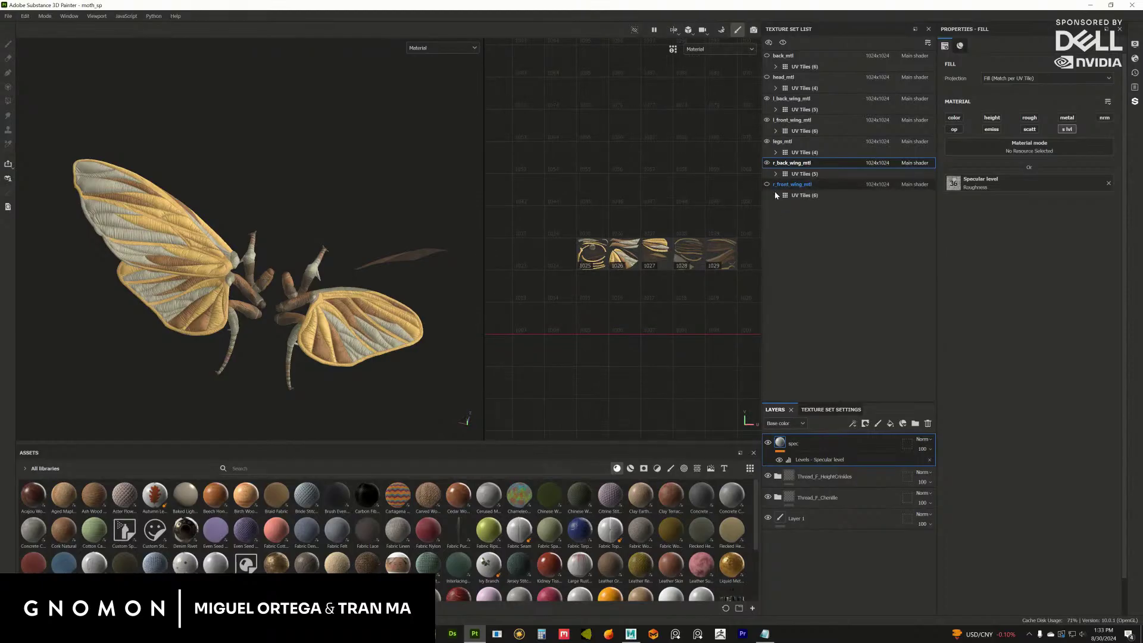
Show and select the r_front_wing_mtl texture set, viewing both wing pairs and its row of UV tiles.
click(771, 186)
click(767, 185)
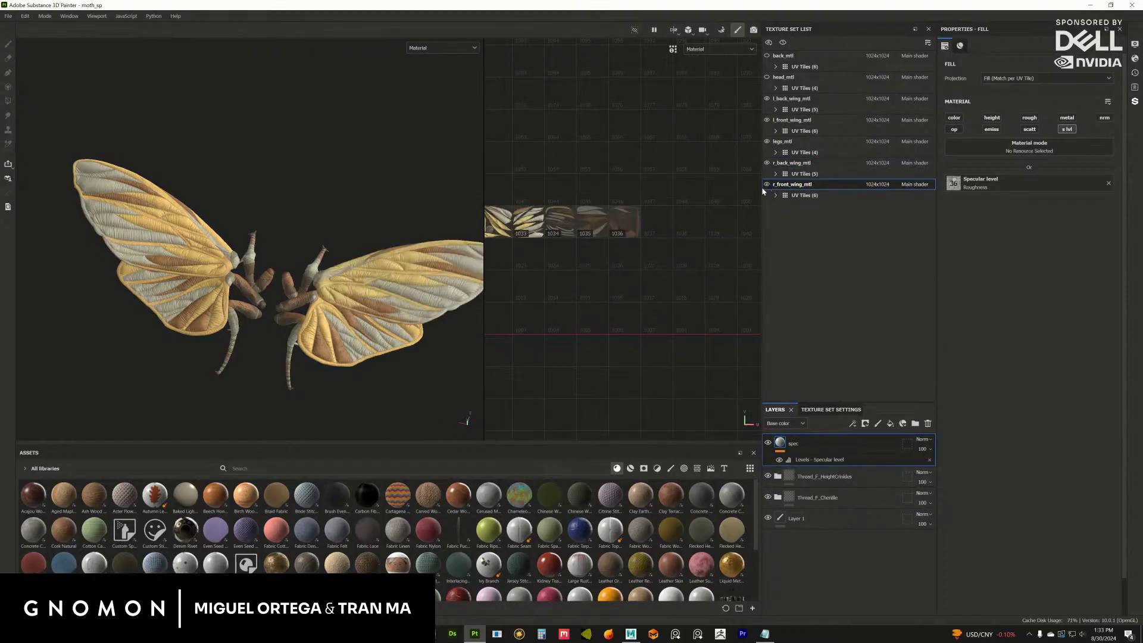
alt+drag(390, 317, 412, 261)
alt+right_drag(608, 306, 548, 247)
alt+middle_drag(549, 247, 597, 264)
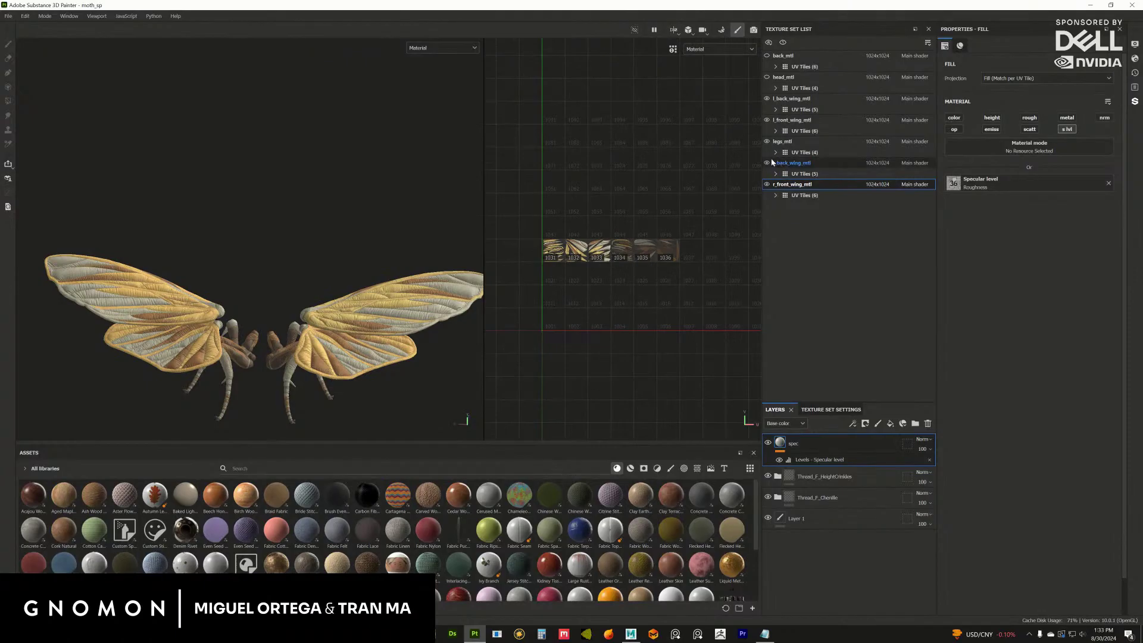
alt+middle_drag(734, 160, 708, 167)
Show head_mtl and back_mtl to complete the moth, selecting each to compare their UV tiles.
click(767, 77)
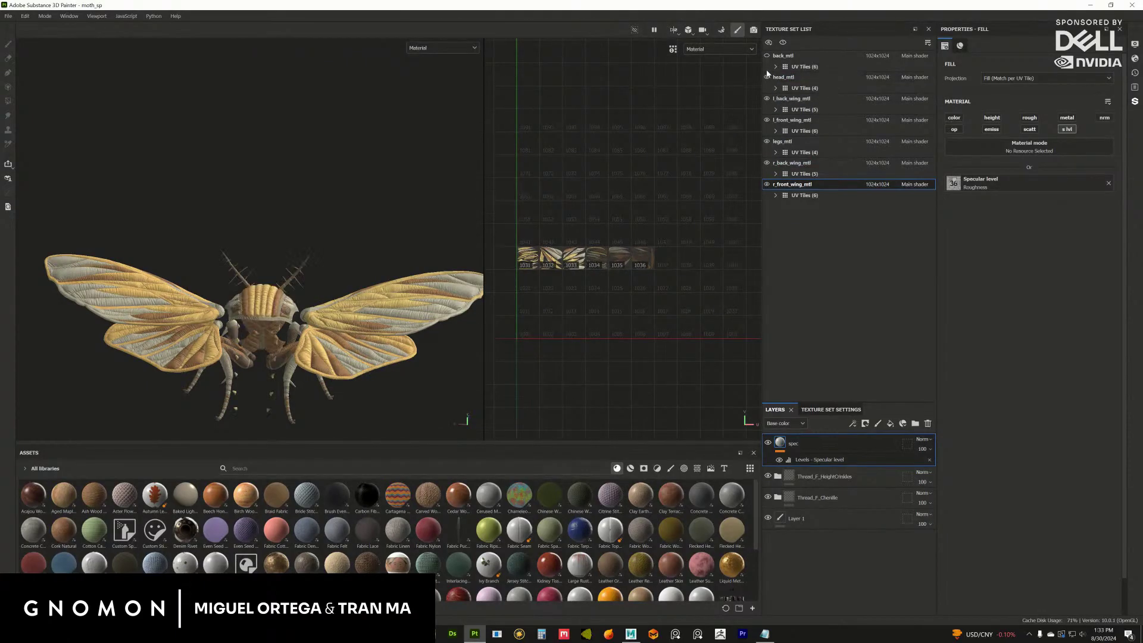
click(767, 56)
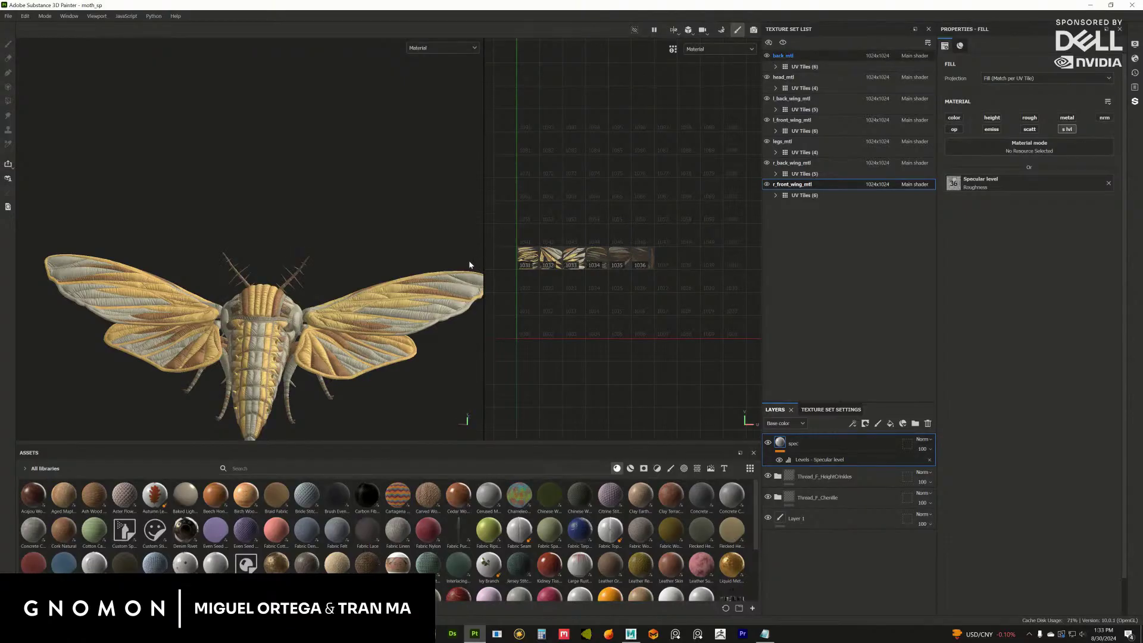
alt+middle_drag(374, 334, 368, 295)
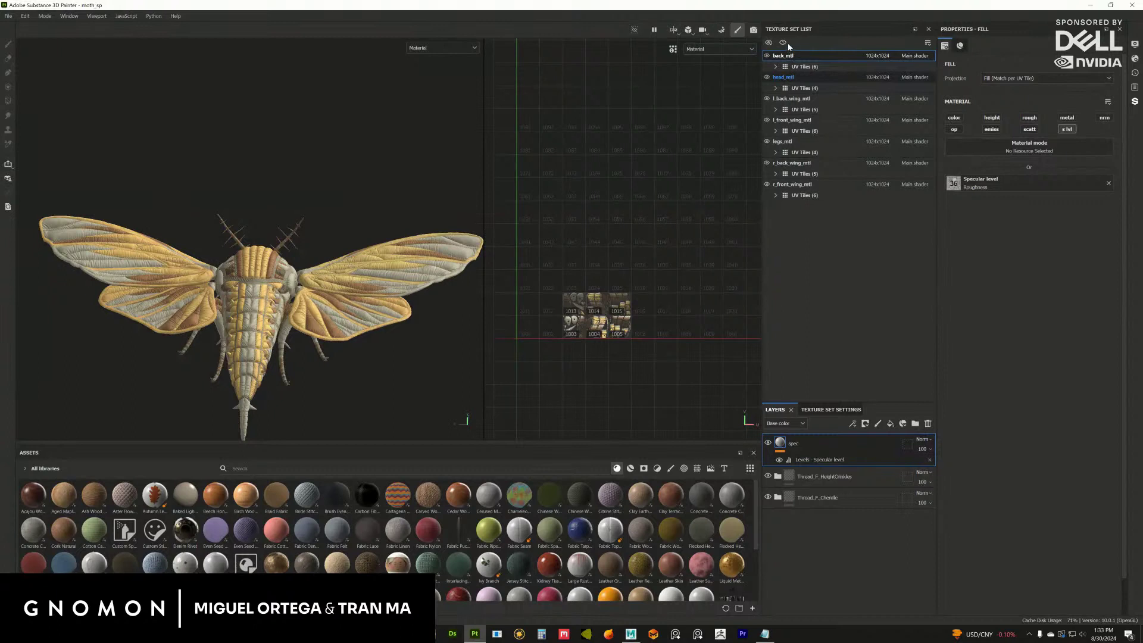
click(781, 78)
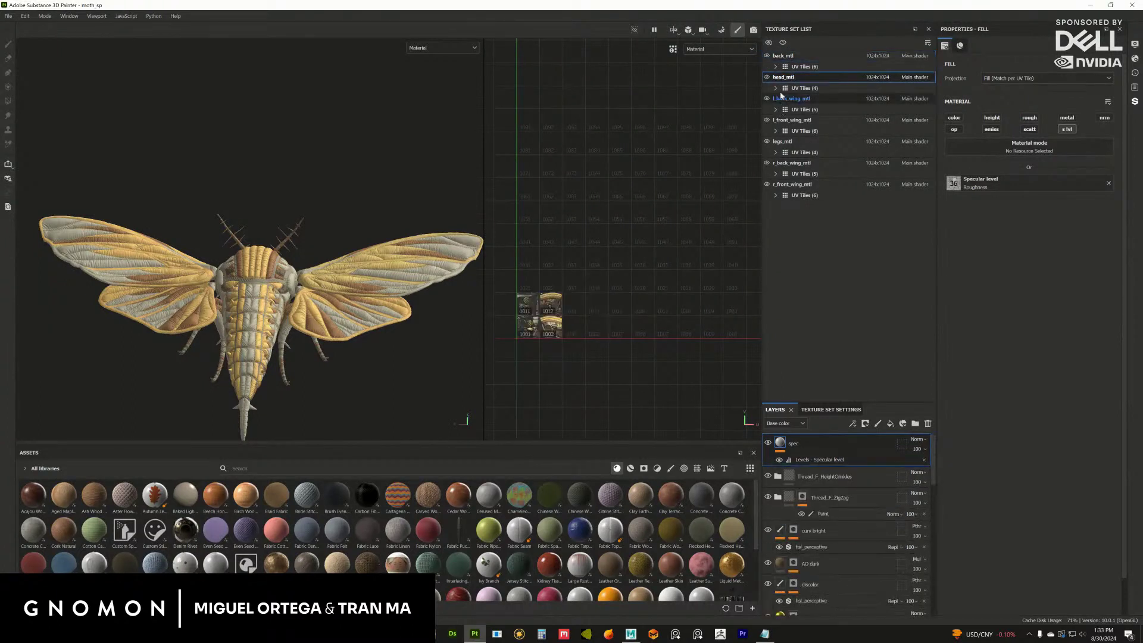
Expand the UV tile lists of head_mtl, back_mtl and r_front_wing_mtl to check their tile numbers.
click(776, 89)
click(775, 67)
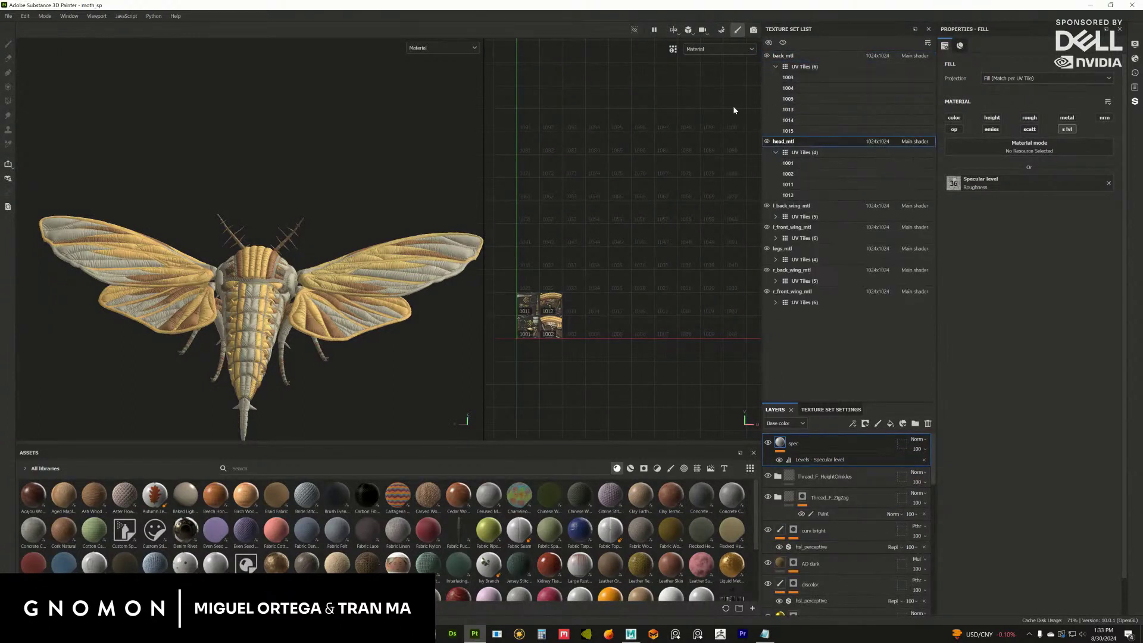
key(alt)
click(775, 302)
Hide all four wing texture sets, legs_mtl and head_mtl, leaving only back_mtl shown.
click(767, 291)
click(767, 270)
click(767, 248)
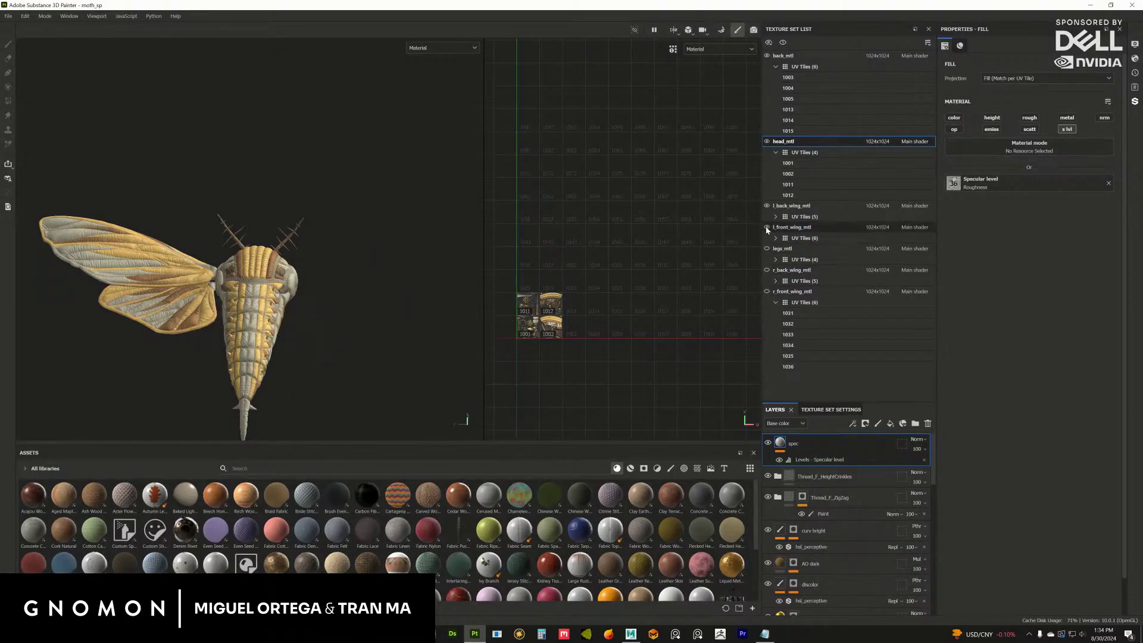
click(767, 227)
click(767, 206)
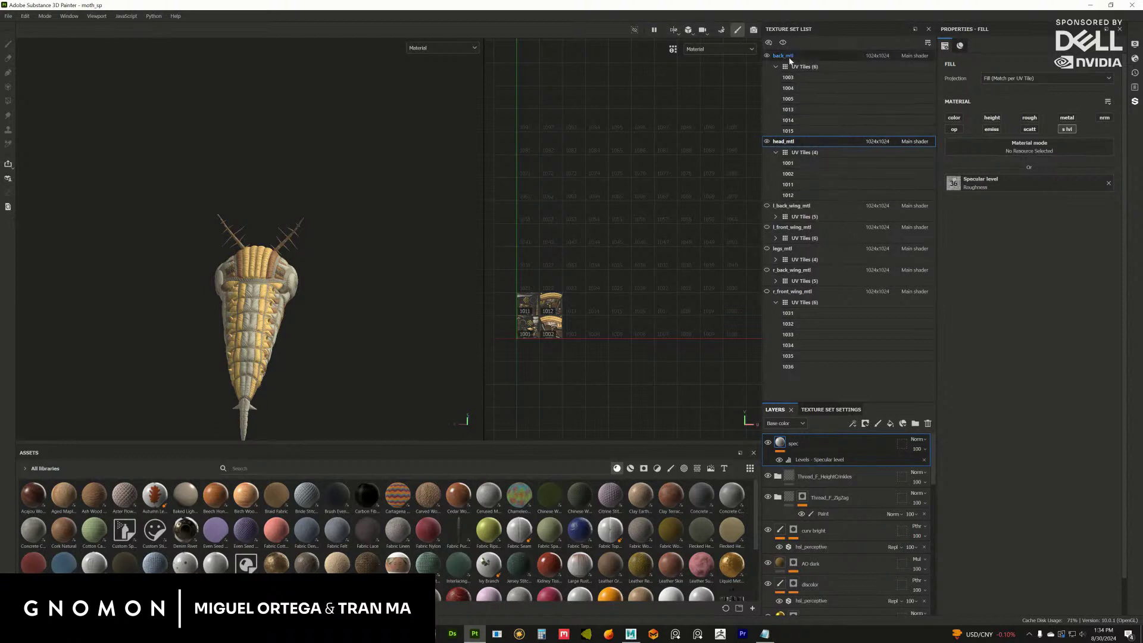
click(767, 141)
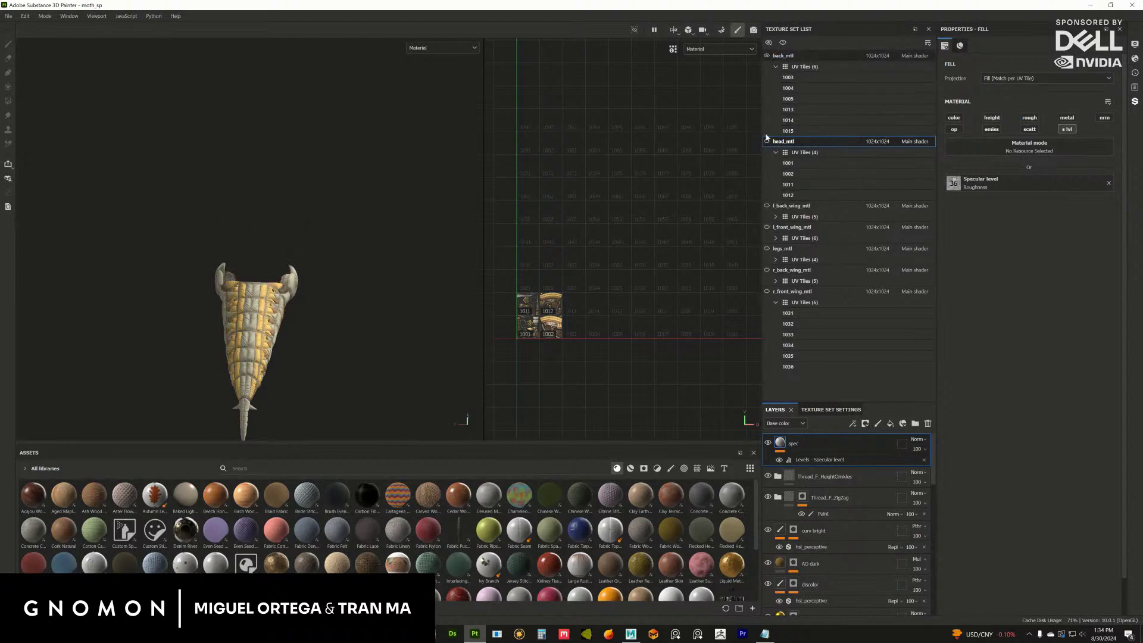
Show l_back_wing_mtl alongside back_mtl, select it, and examine its UV tiles up close.
click(767, 206)
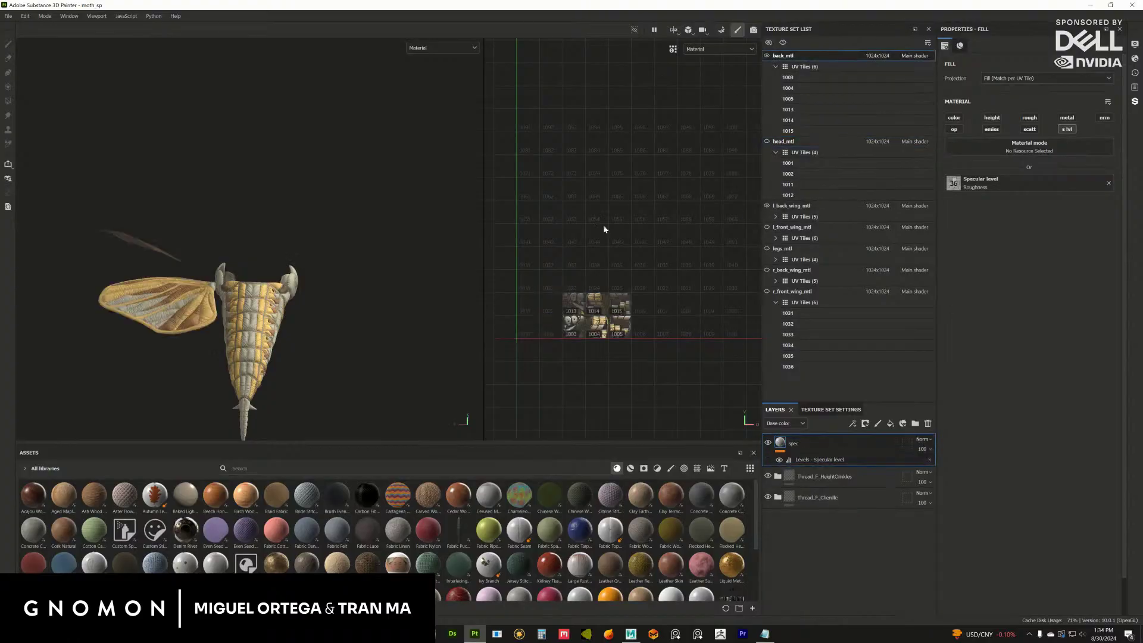
alt+drag(408, 300, 398, 353)
alt+middle_drag(398, 352, 451, 328)
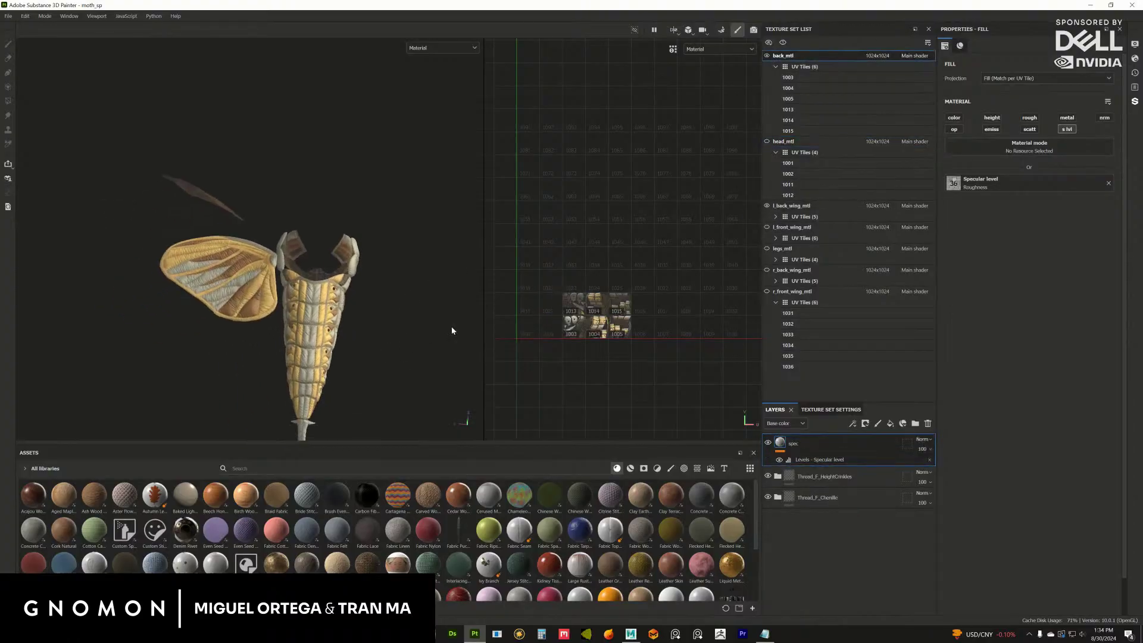
click(792, 206)
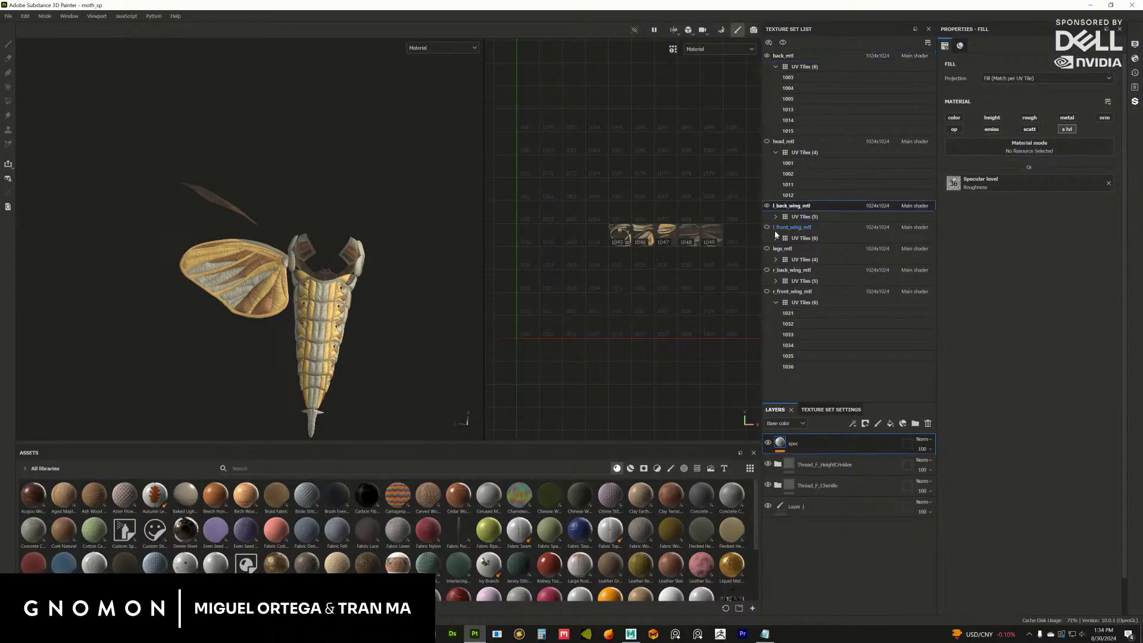
alt+middle_drag(632, 255, 613, 287)
alt+right_drag(613, 287, 635, 271)
alt+middle_drag(635, 271, 683, 324)
alt+right_drag(684, 323, 789, 401)
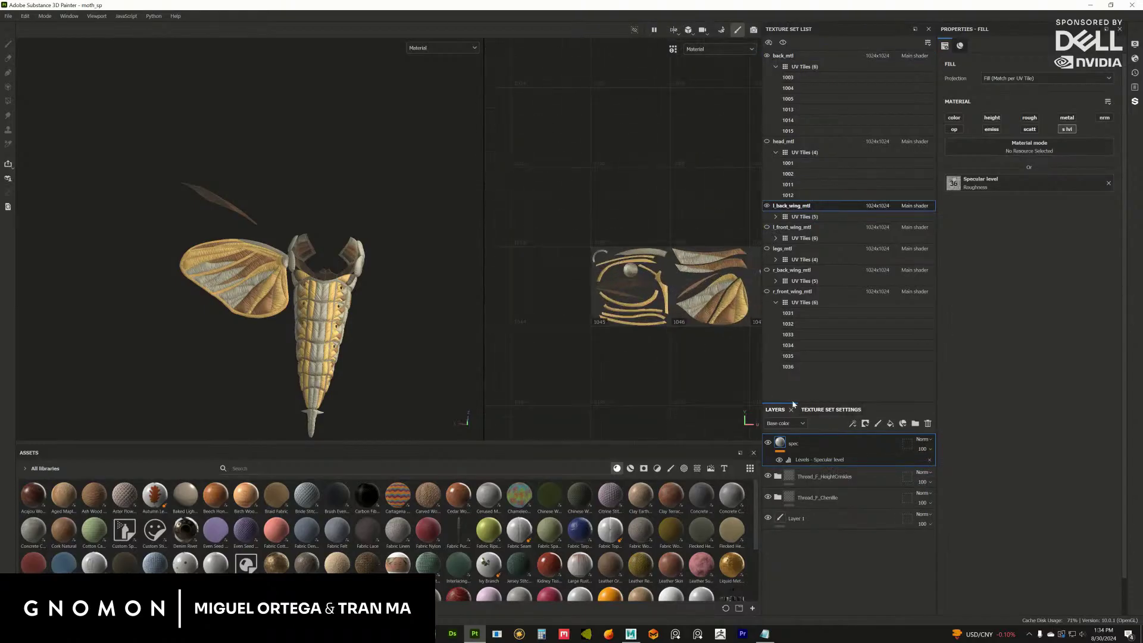
Inspect the left back wing up close, show l_front_wing_mtl with it, and widen the 2D view.
alt+middle_drag(351, 285, 365, 320)
alt+right_drag(364, 320, 416, 325)
alt+drag(279, 250, 197, 214)
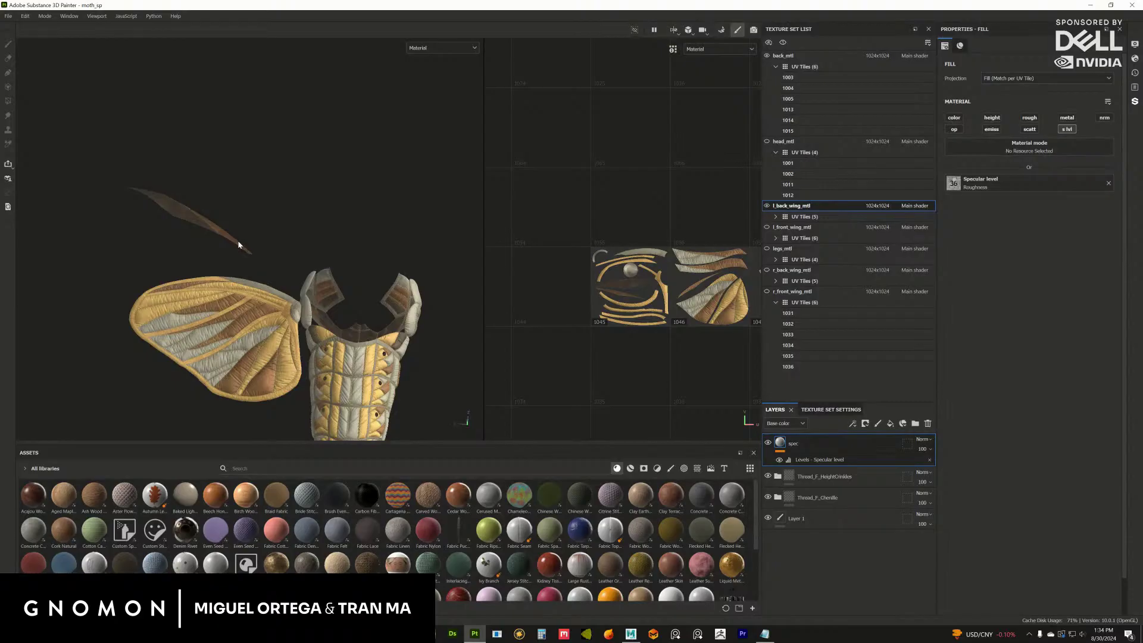
click(766, 229)
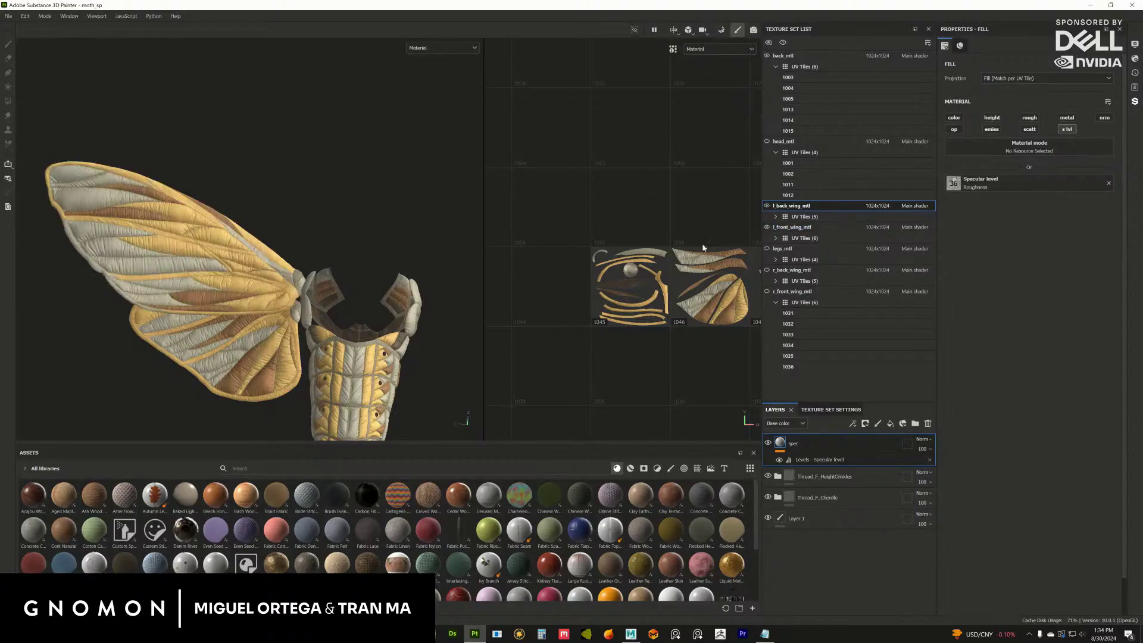
scroll(604, 255, down, 5)
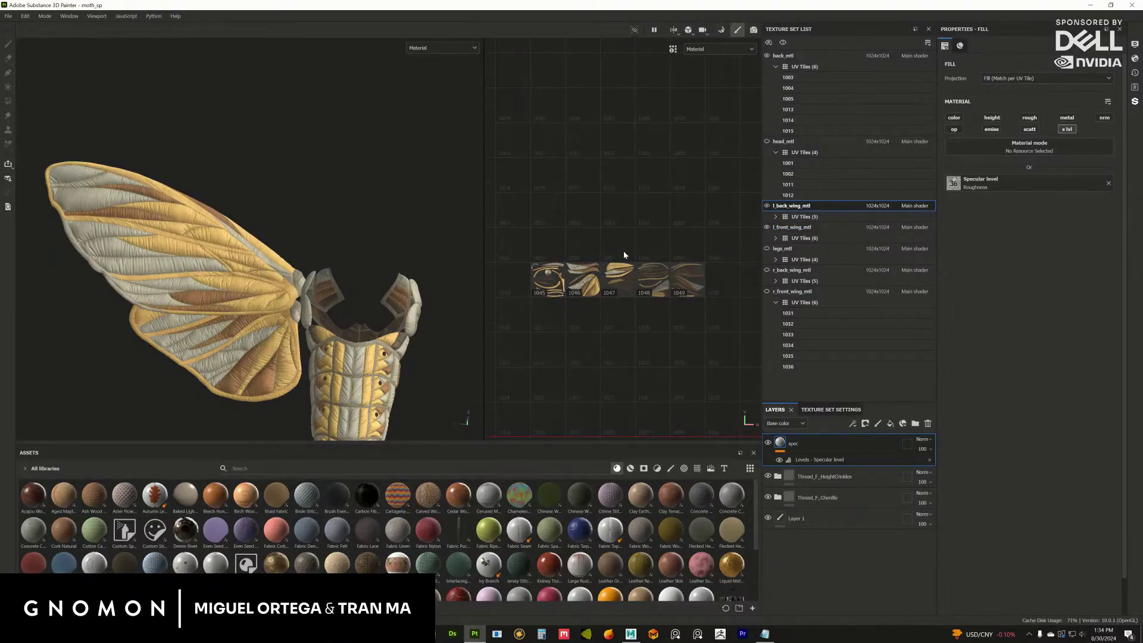
scroll(542, 252, down, 2)
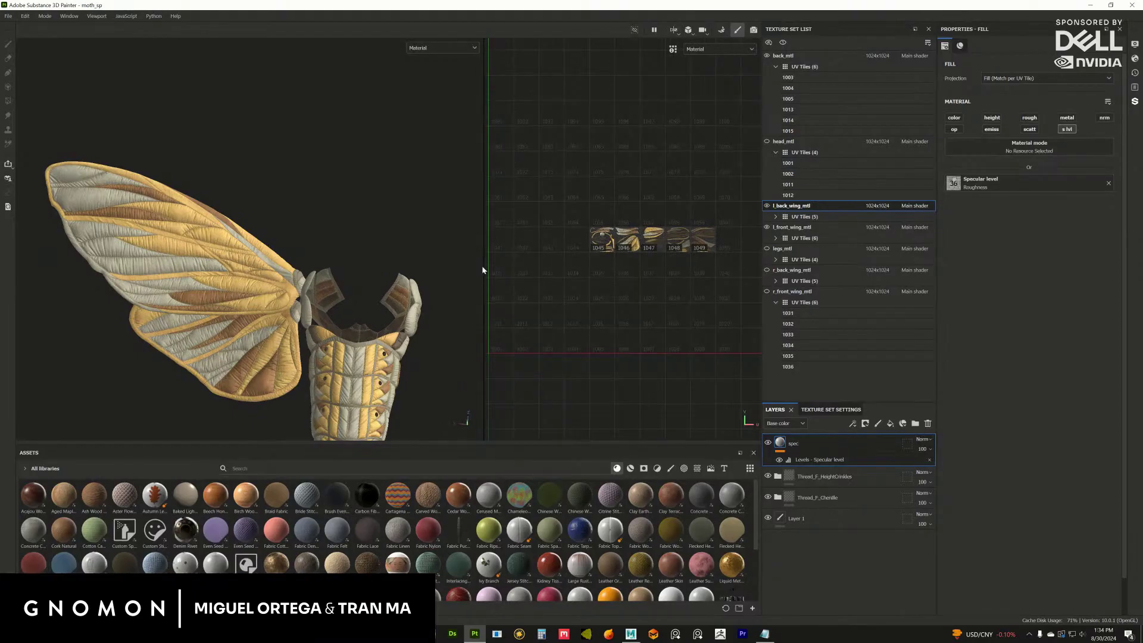
drag(485, 266, 418, 262)
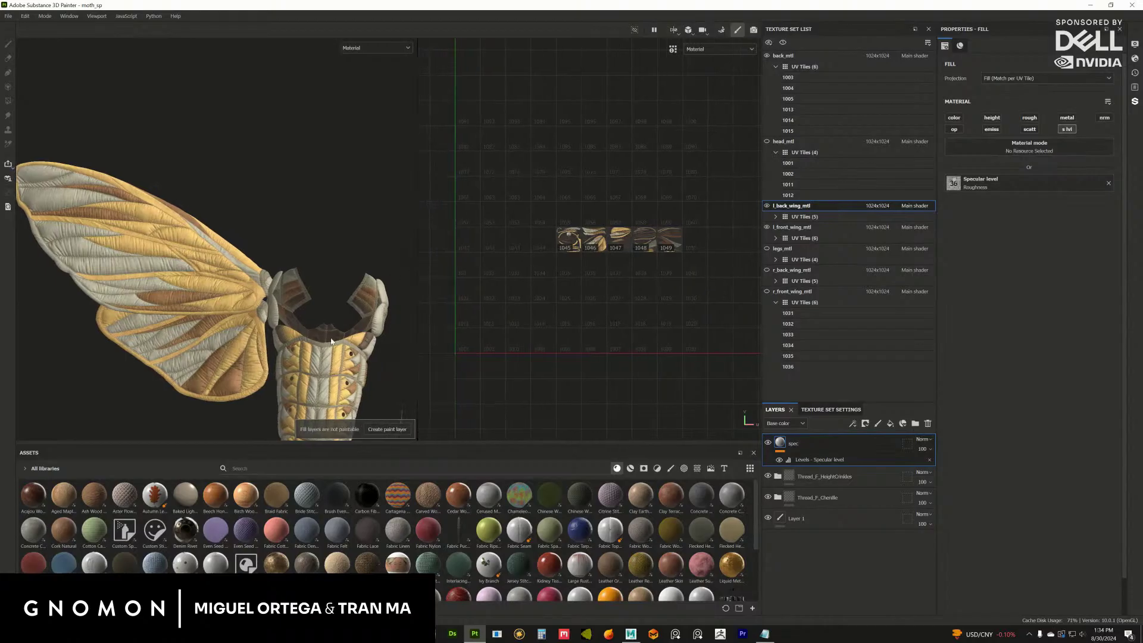
scroll(566, 306, down, 2)
Toggle head_mtl's visibility on and off, select that texture set, and leave only the left wings shown.
click(767, 141)
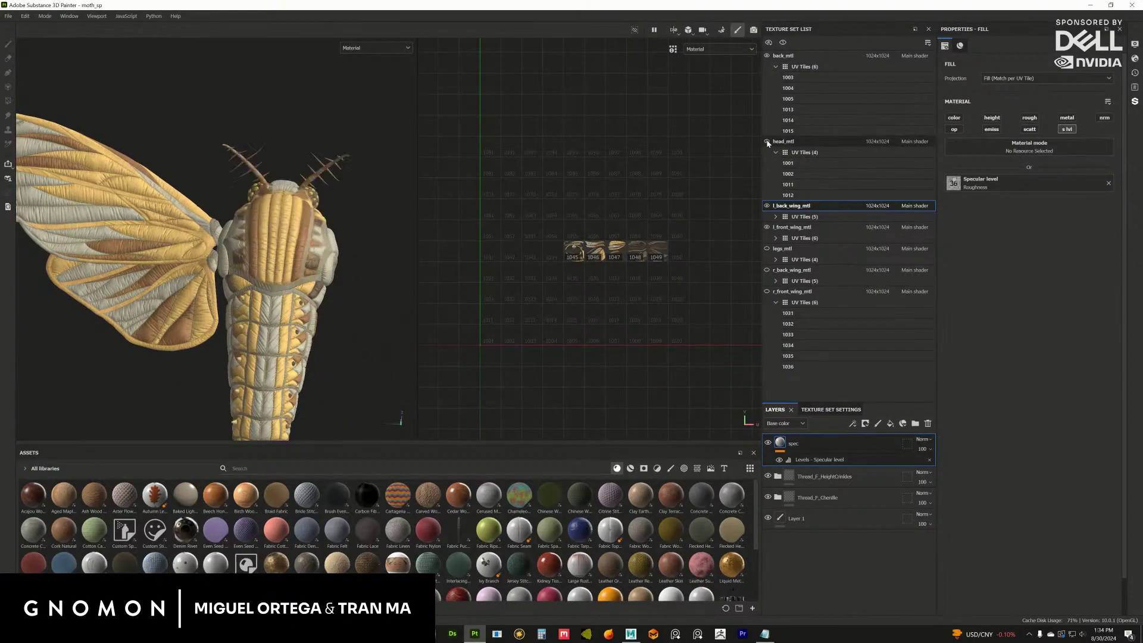
click(767, 142)
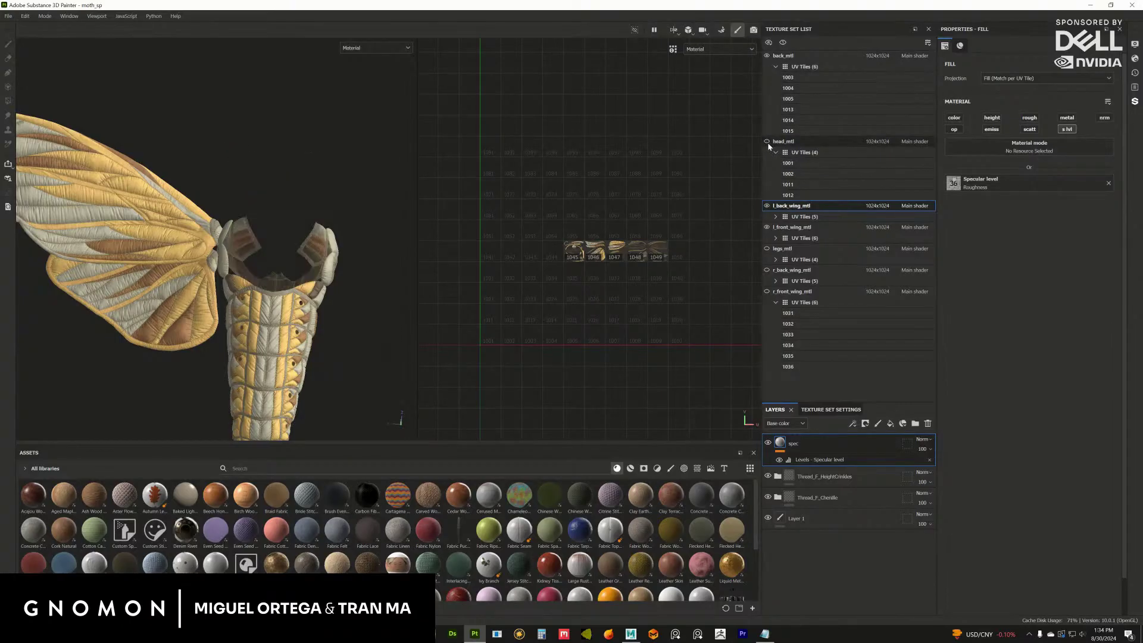
click(767, 141)
click(767, 141)
click(783, 141)
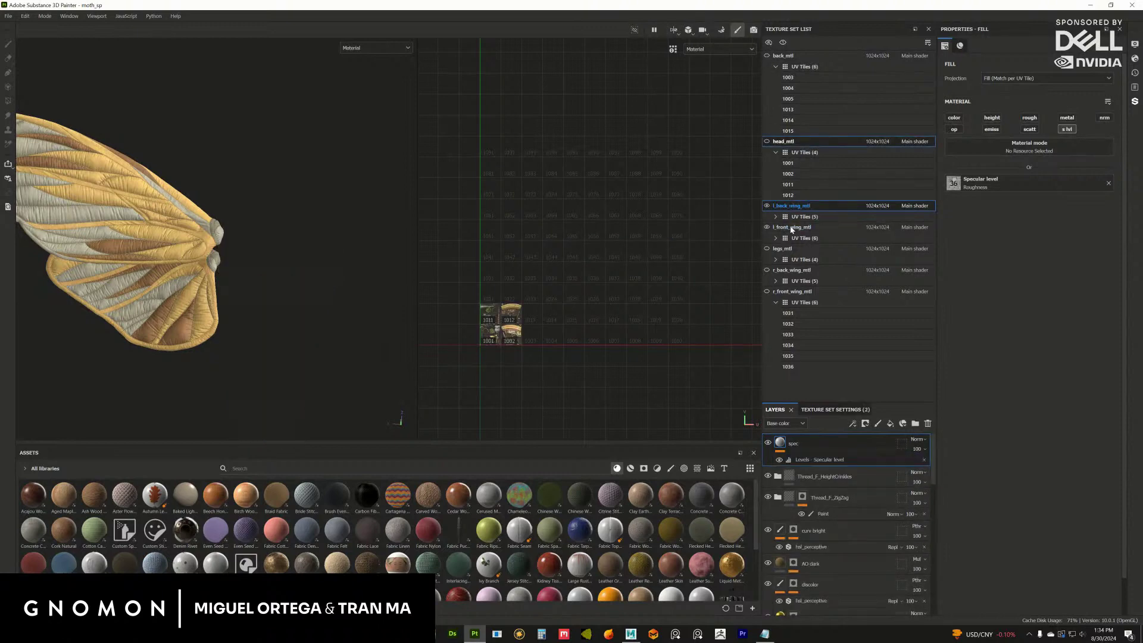
Select l_front_wing_mtl, legs_mtl and l_back_wing_mtl one after another to compare their UV tile positions.
click(790, 229)
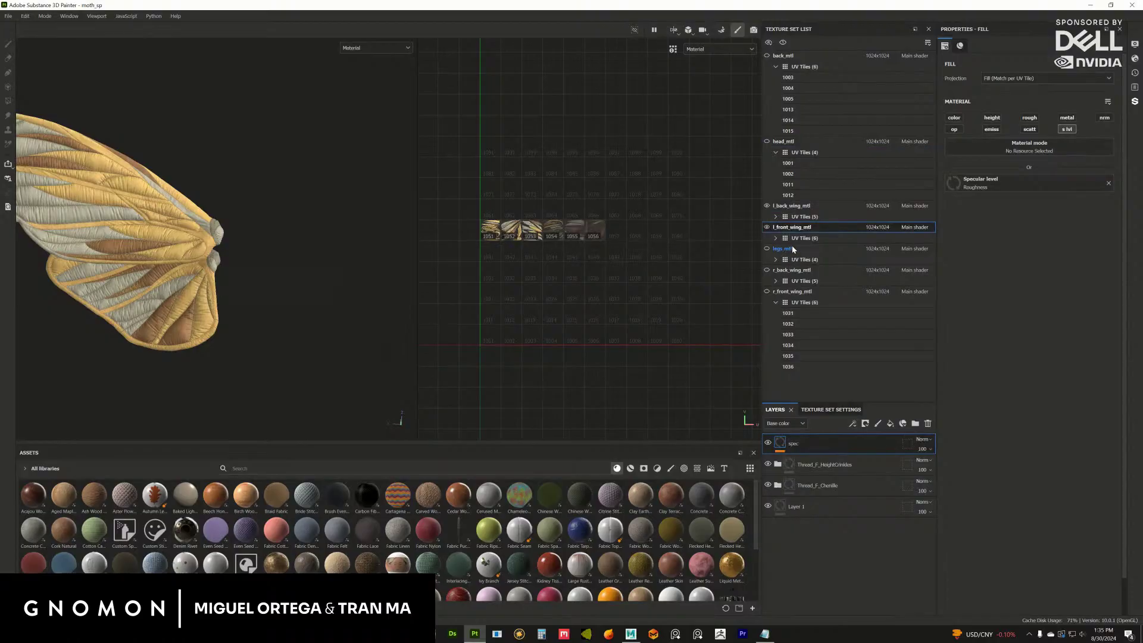
click(794, 249)
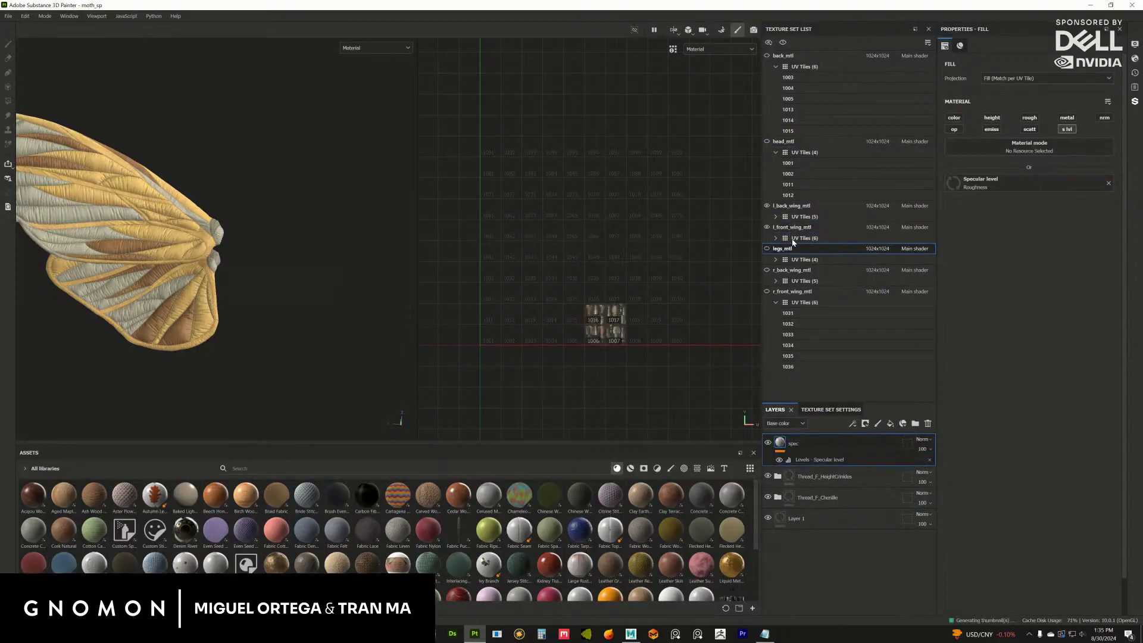
click(795, 205)
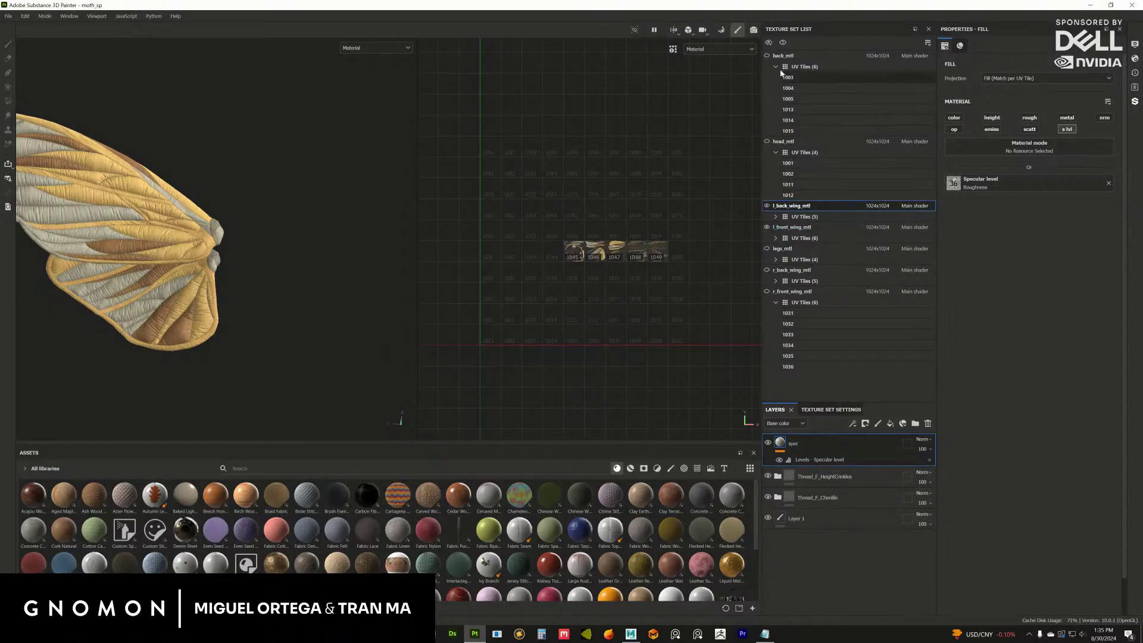
Turn on solo display for the selected texture set, isolate r_back_wing_mtl and r_front_wing_mtl in turn, and collapse the latter's tile list.
click(783, 44)
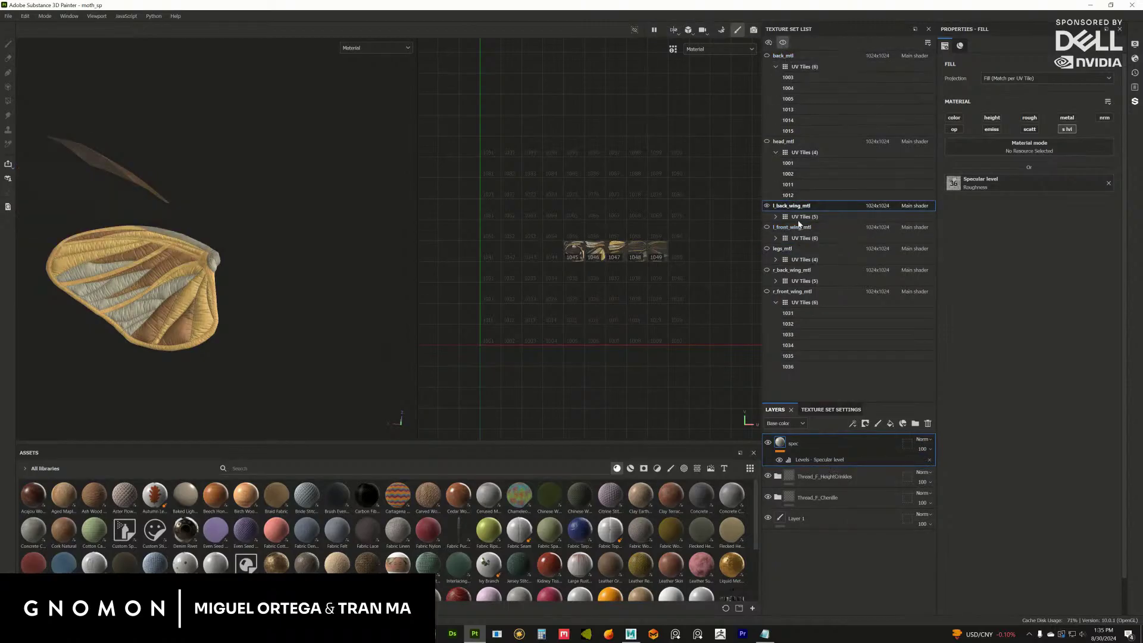
click(795, 271)
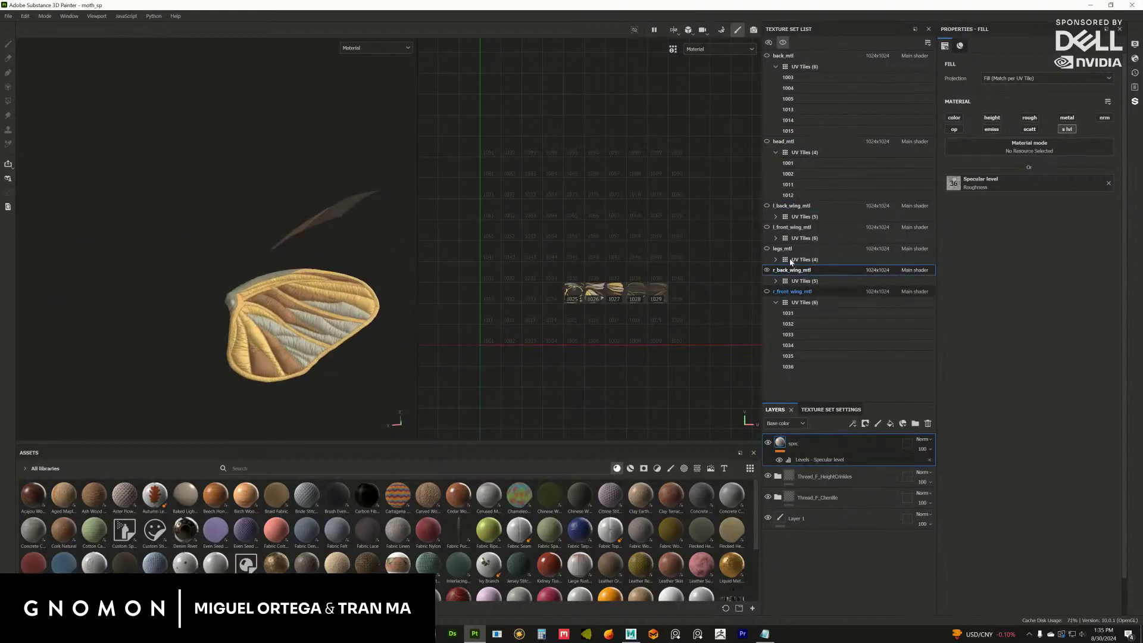
click(761, 292)
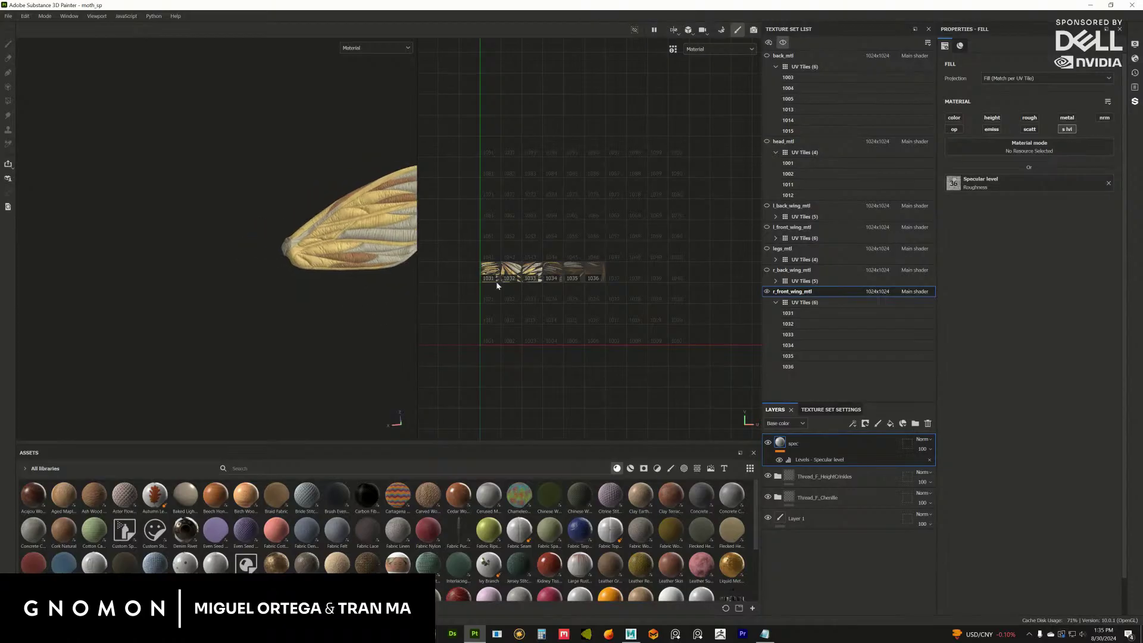
mouse_move(369, 306)
alt+middle_down()
mouse_move(347, 308)
mouse_move(380, 298)
alt+middle_up()
scroll(423, 344, down, 1)
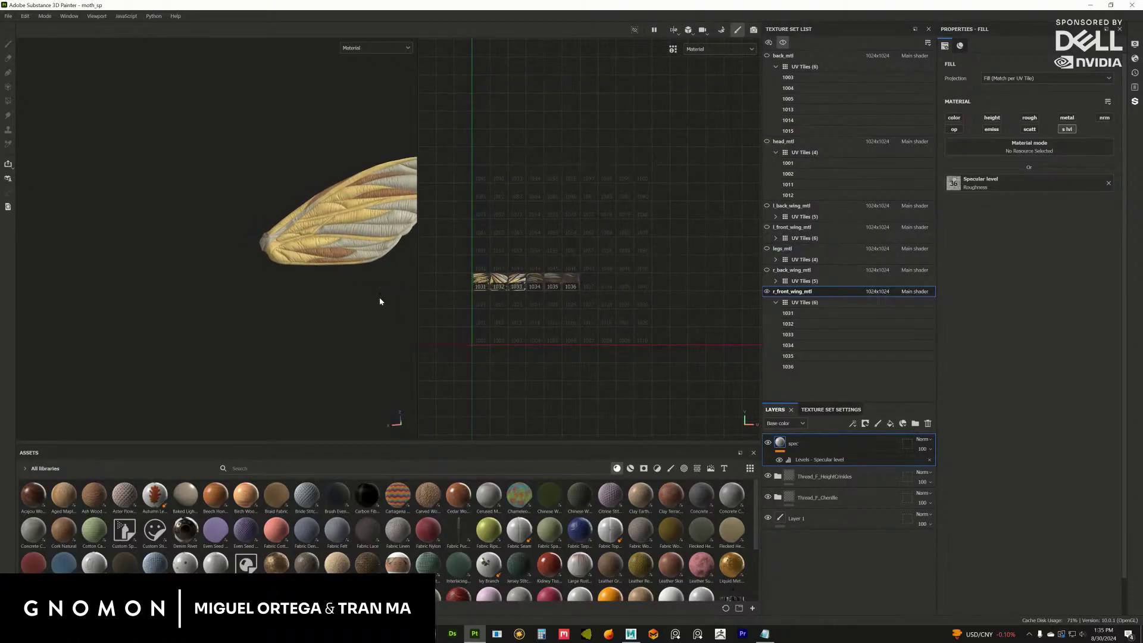
click(776, 302)
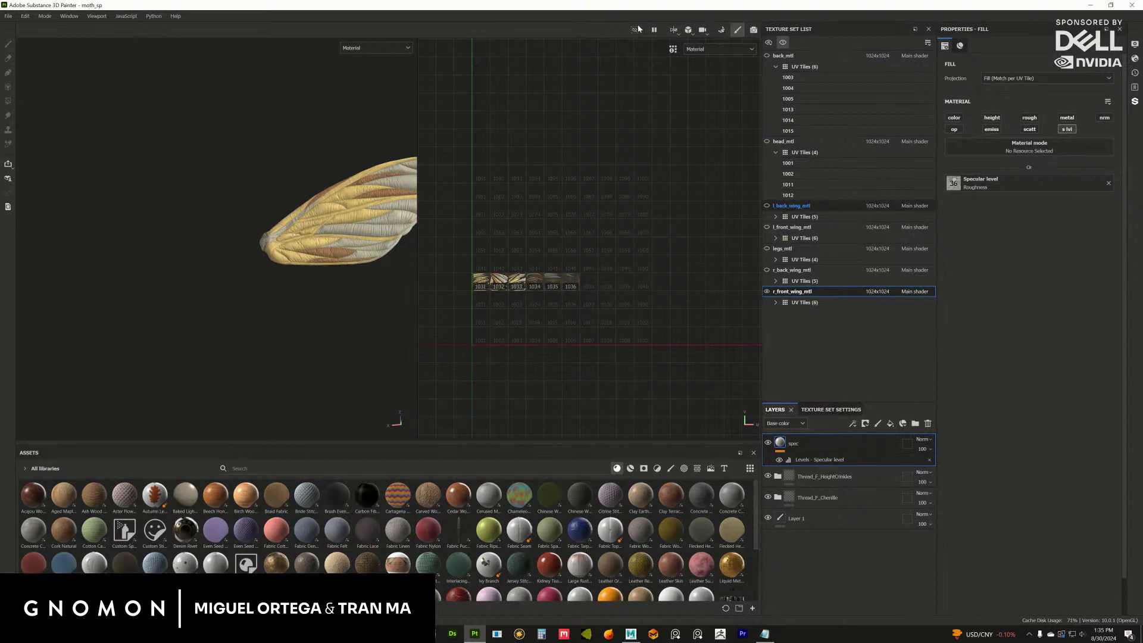
Rename the l_back_wing_mtl texture set as l_back_wing and expand its UV tile list.
click(804, 206)
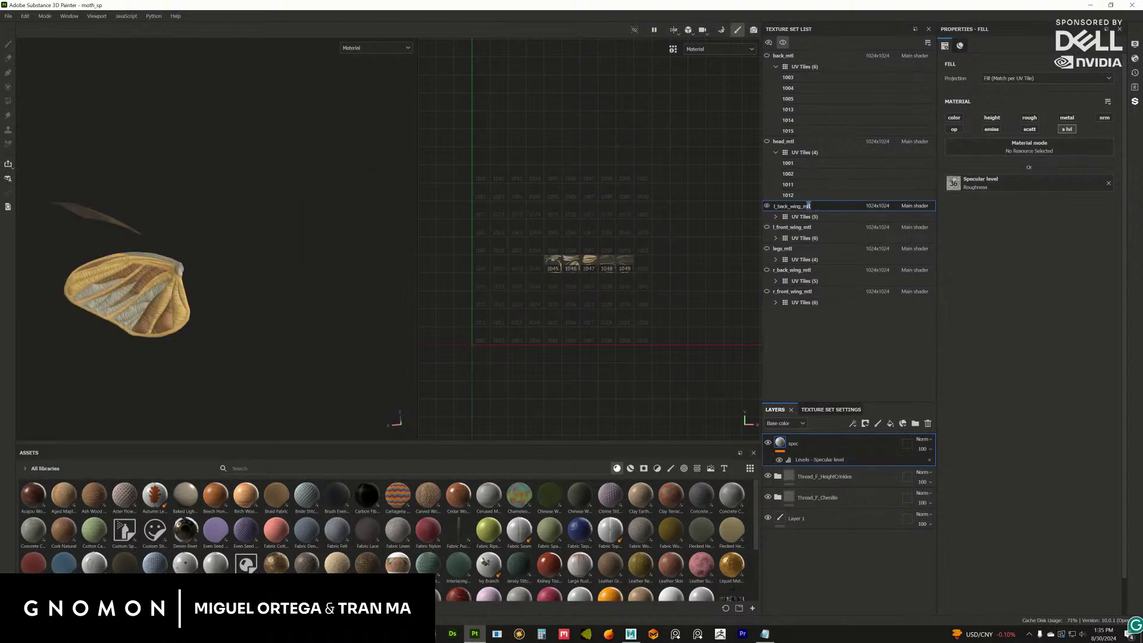
drag(809, 205, 803, 205)
key(BackSpace)
click(806, 218)
click(804, 270)
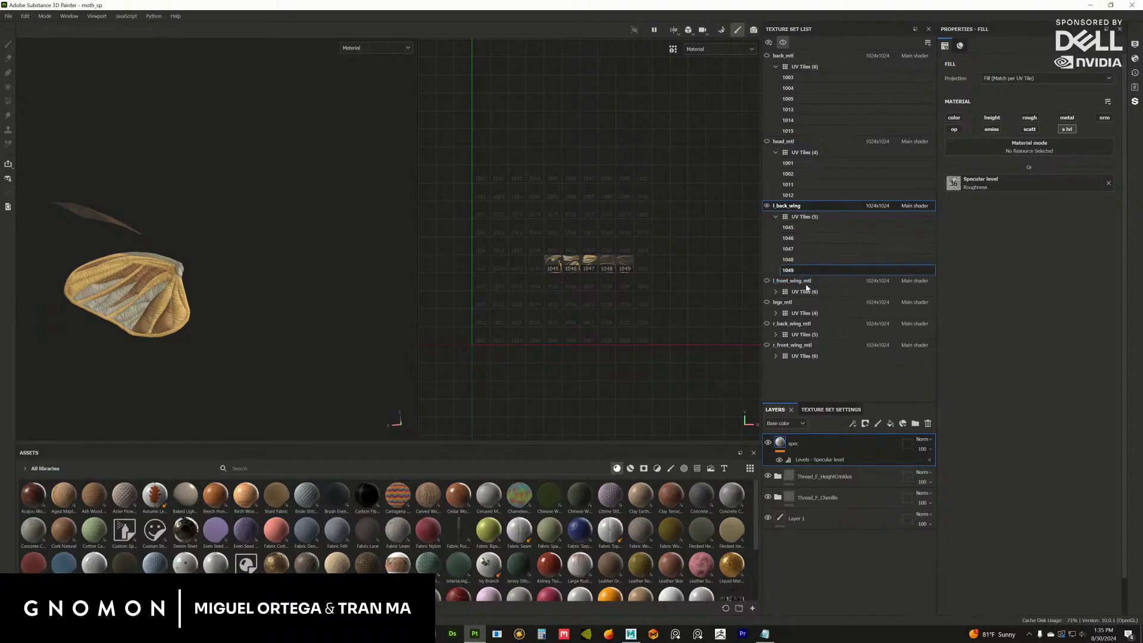
Rename the l_front_wing_mtl texture set as l_front_wing.
click(803, 282)
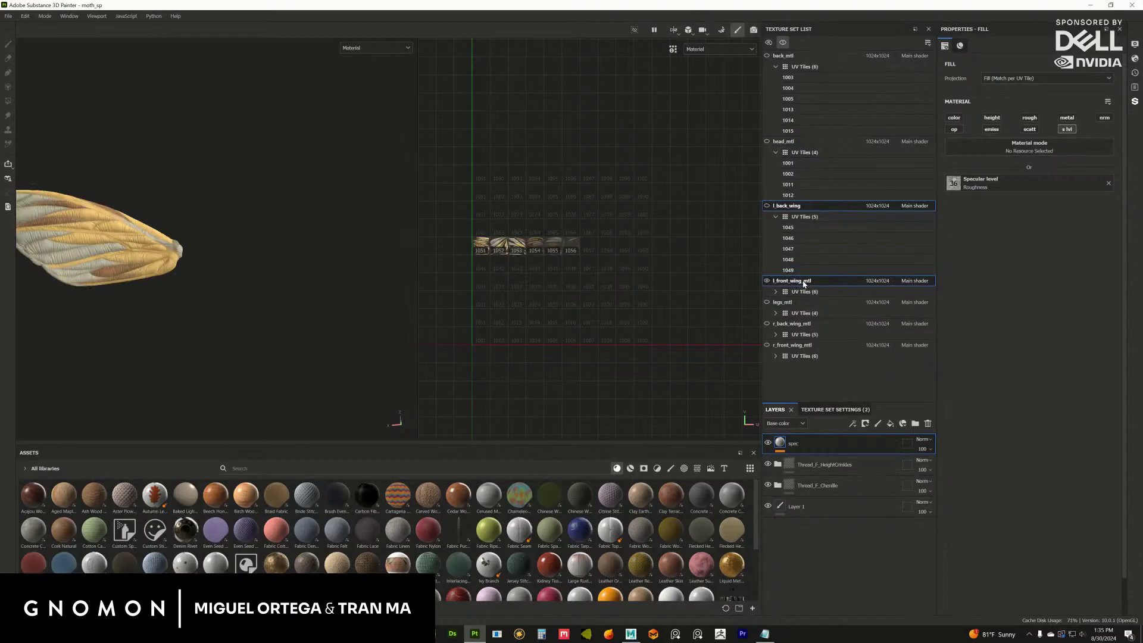
double_click(807, 281)
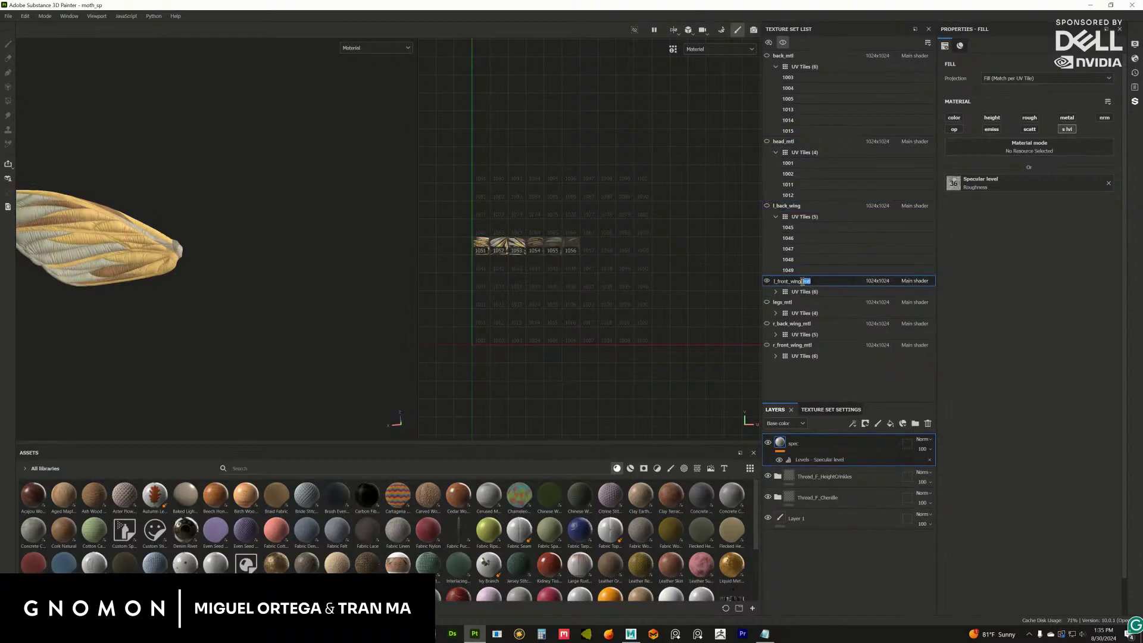
key(BackSpace)
key(Return)
Expand the UV tile list of legs_mtl and rename that texture set as legs.
click(802, 316)
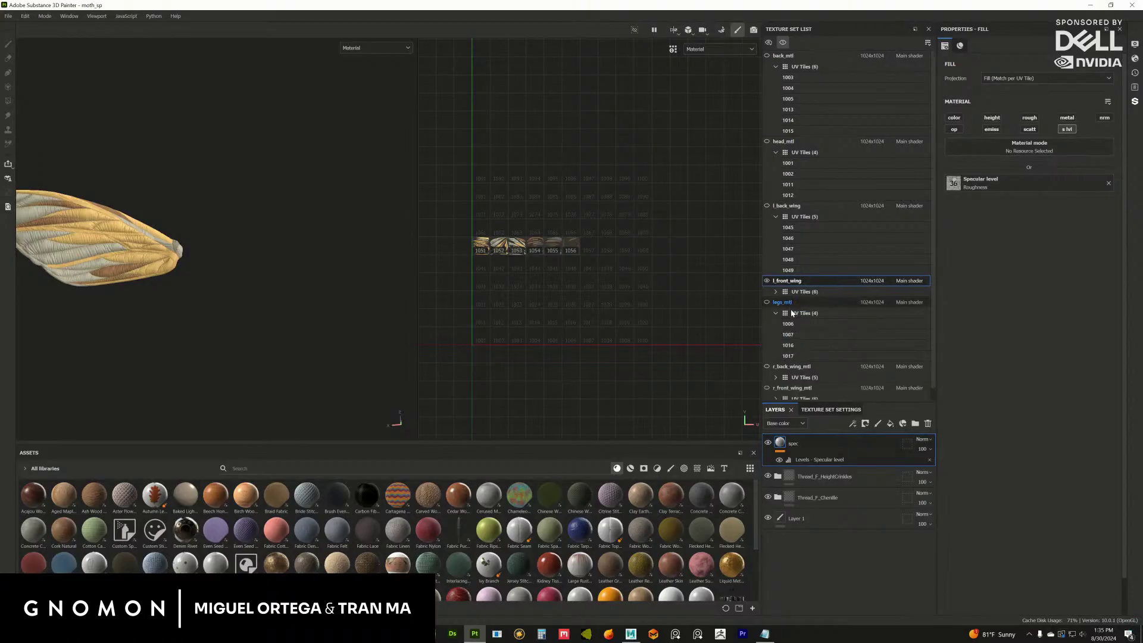
click(783, 302)
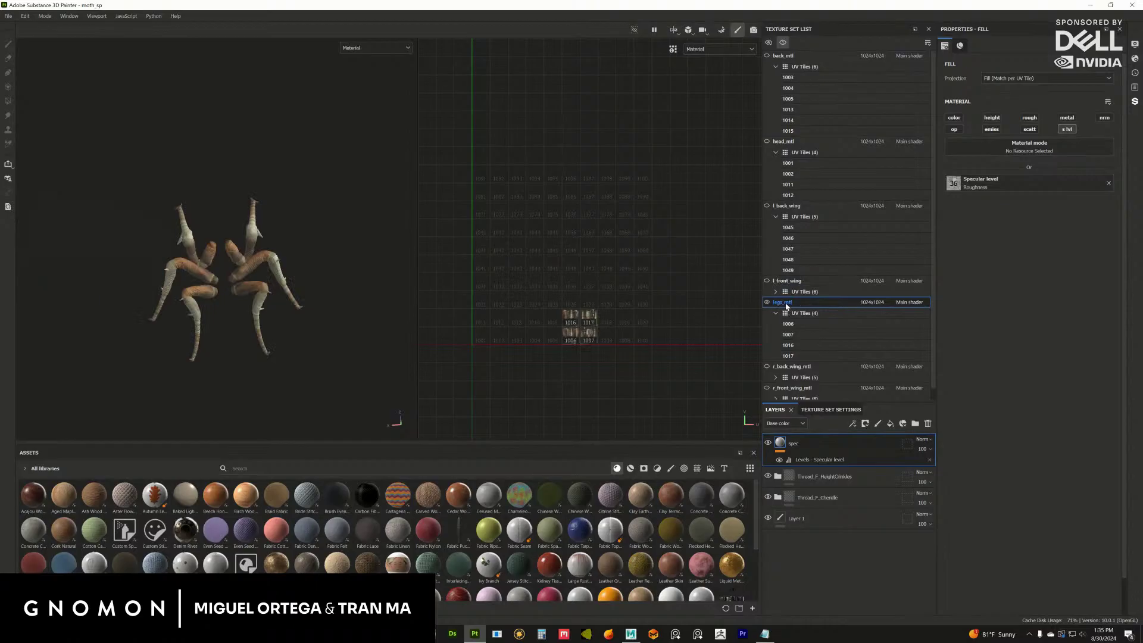
double_click(783, 302)
key(End)
key(BackSpace)
key(BackSpace)
key(BackSpace)
key(BackSpace)
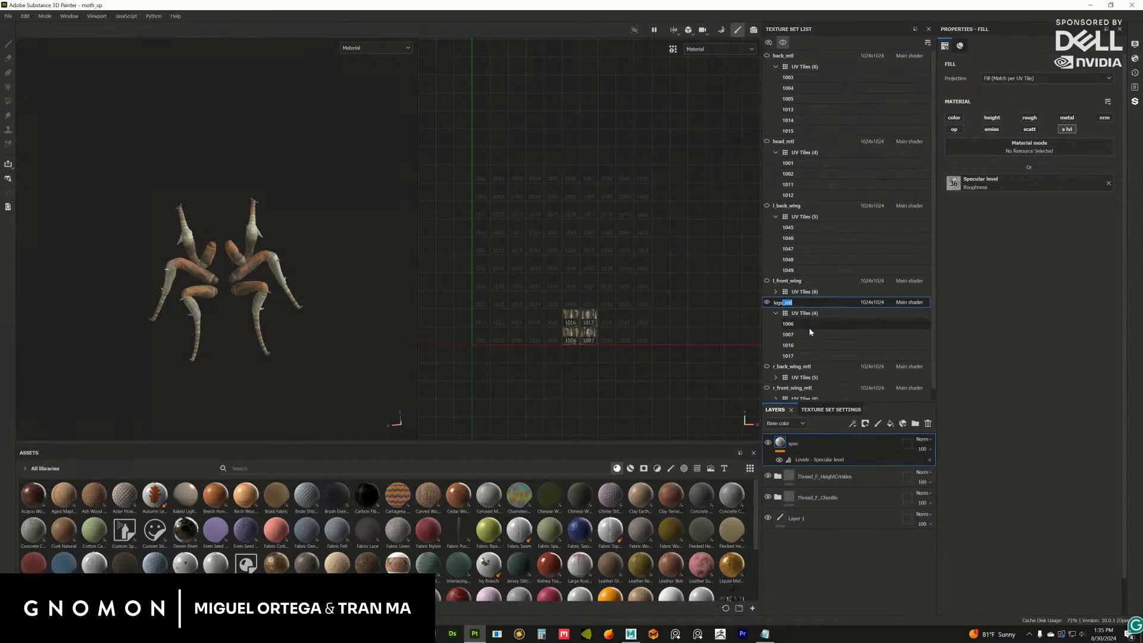
Switch to Maya and select all six of the moth's legs.
key(alt+Tab)
alt+drag(464, 334, 475, 276)
alt+right_drag(475, 276, 472, 362)
alt+drag(474, 366, 459, 374)
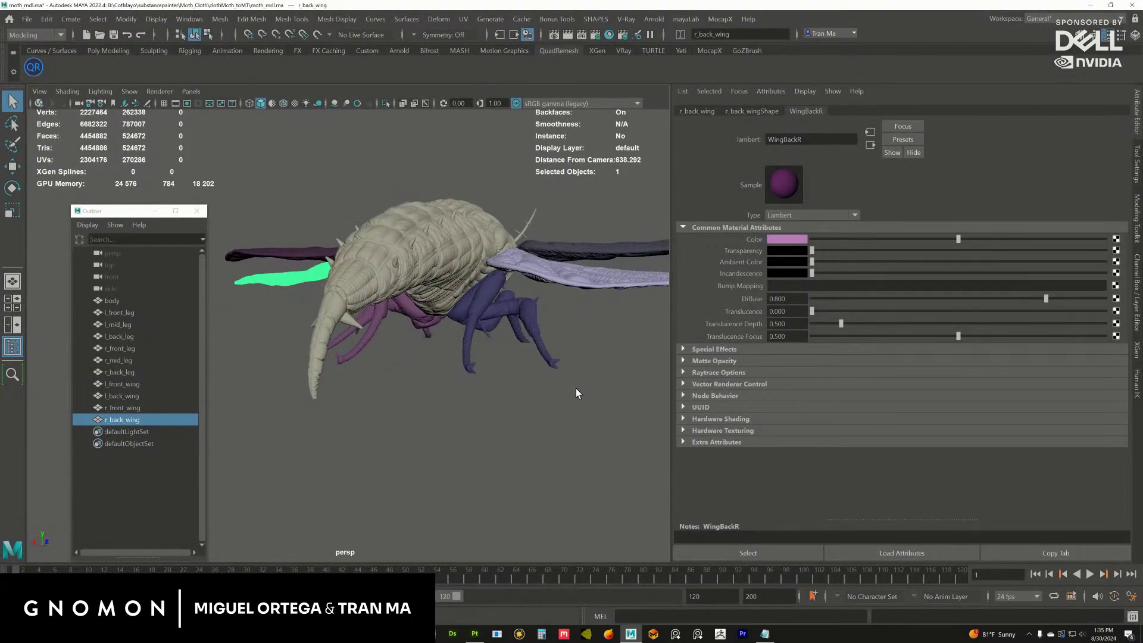
drag(576, 388, 427, 387)
alt+drag(333, 355, 387, 302)
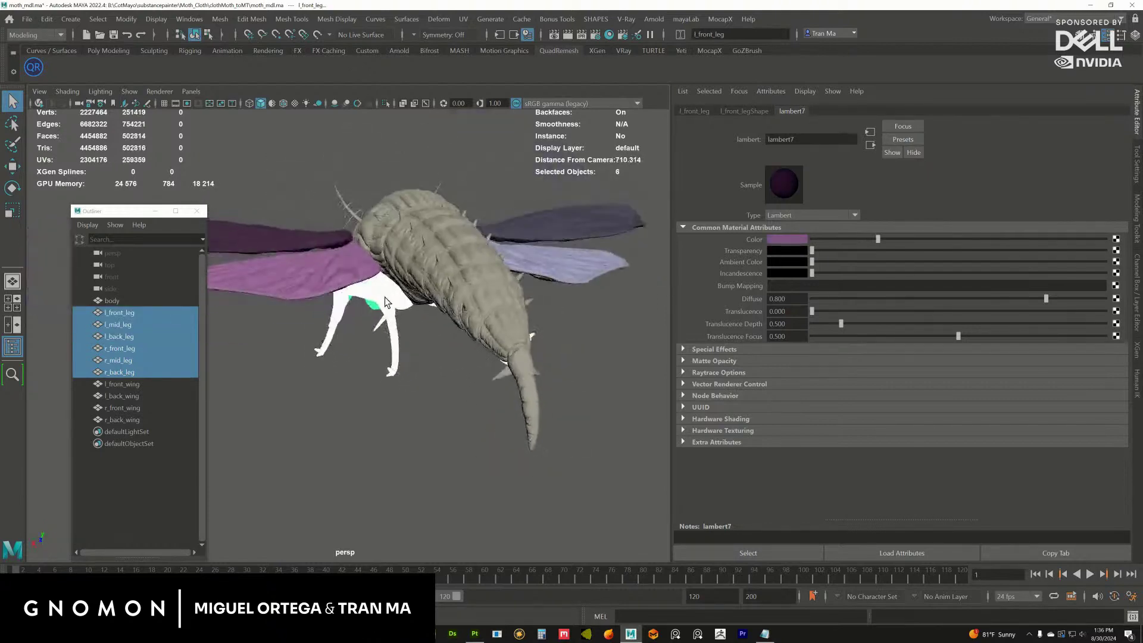
Assign a new Lambert material to the selected legs and name it legs.
right_click(389, 300)
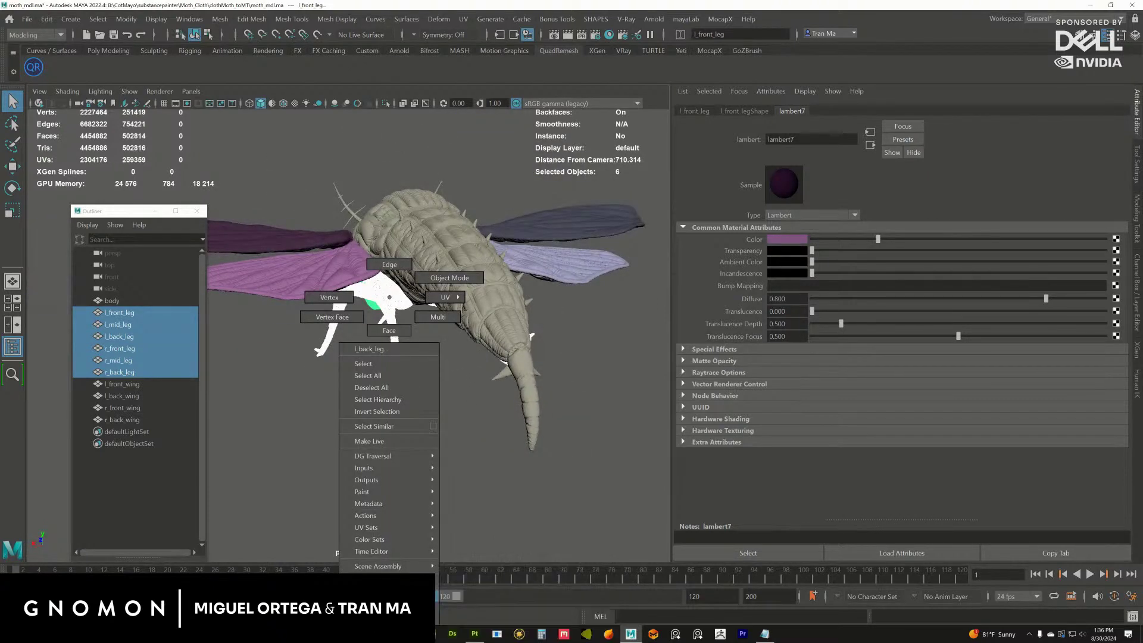
click(372, 580)
click(339, 227)
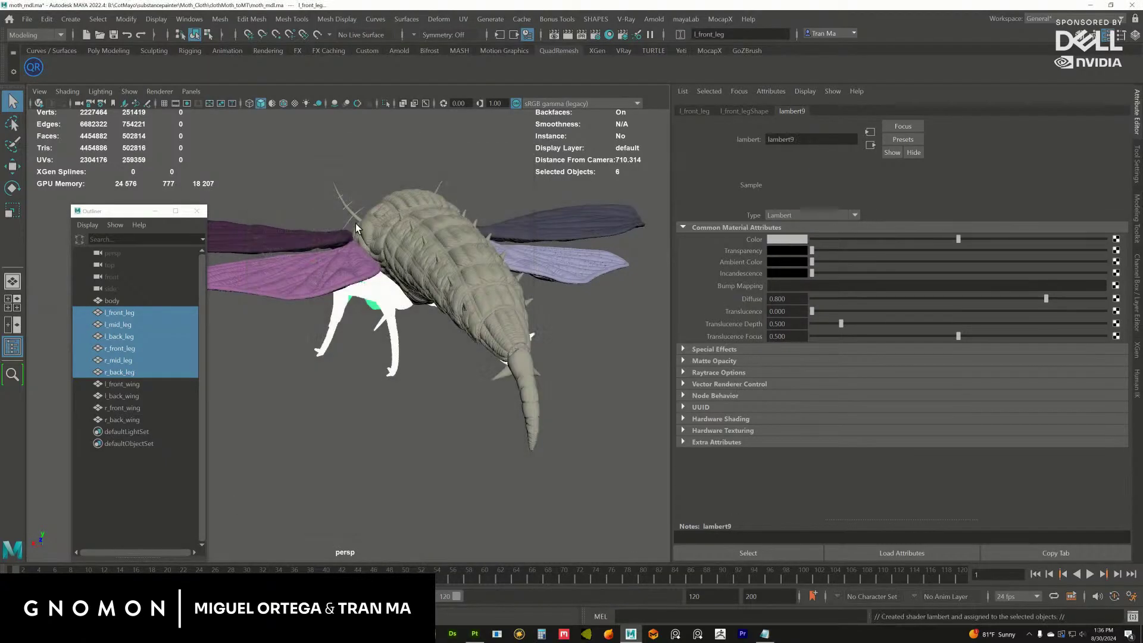
alt+drag(333, 280, 429, 294)
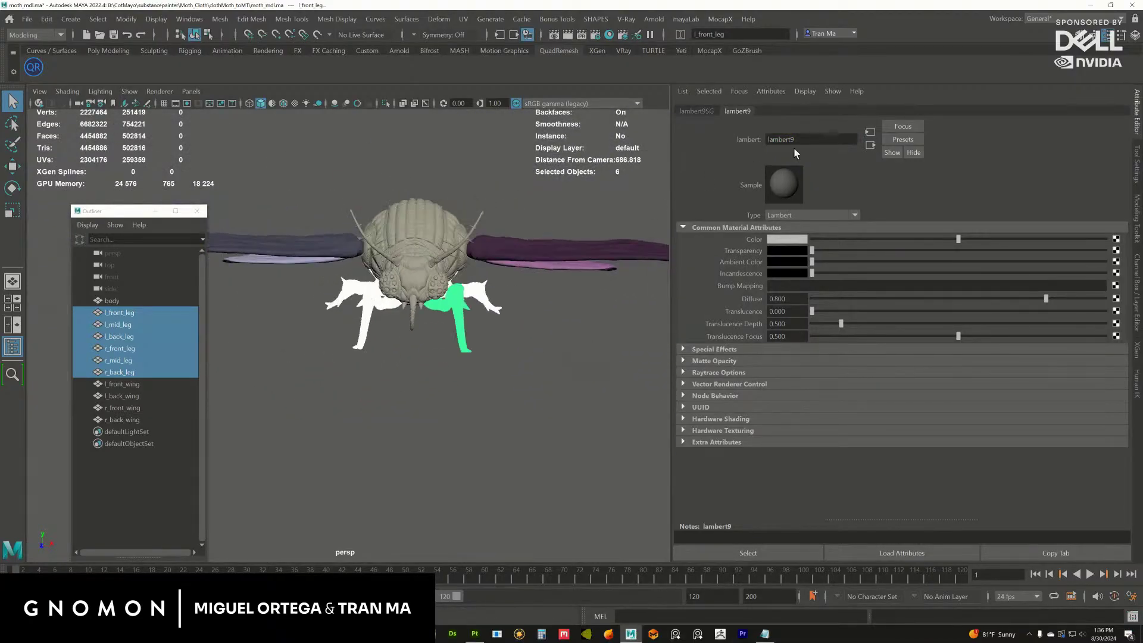
double_click(765, 139)
text(legs)
key(Return)
Set the legs material's color to a tan with hue 32.827, saturation 0.587 and value 0.500.
alt+middle_drag(506, 281, 512, 302)
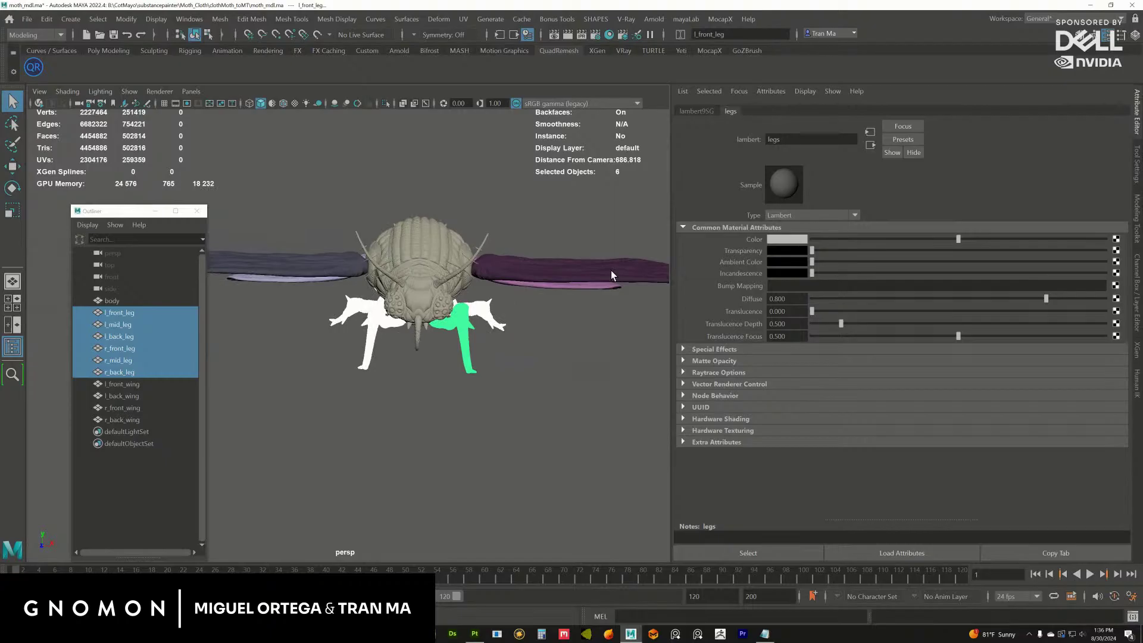
click(796, 239)
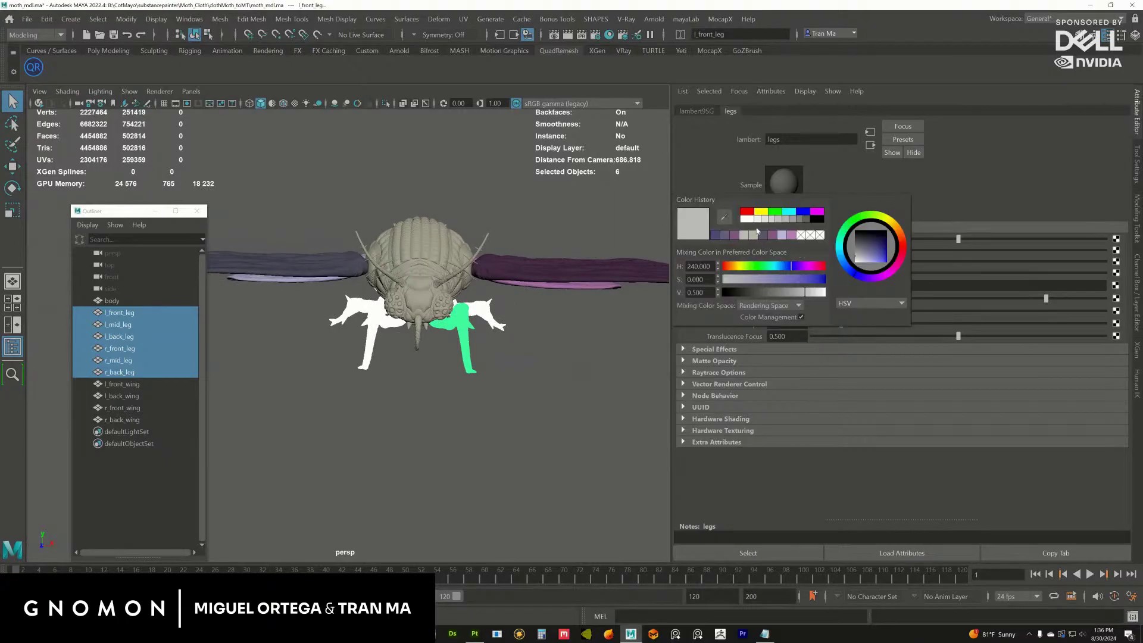
click(736, 266)
mouse_move(756, 279)
mouse_down()
mouse_move(777, 281)
mouse_move(742, 266)
mouse_up()
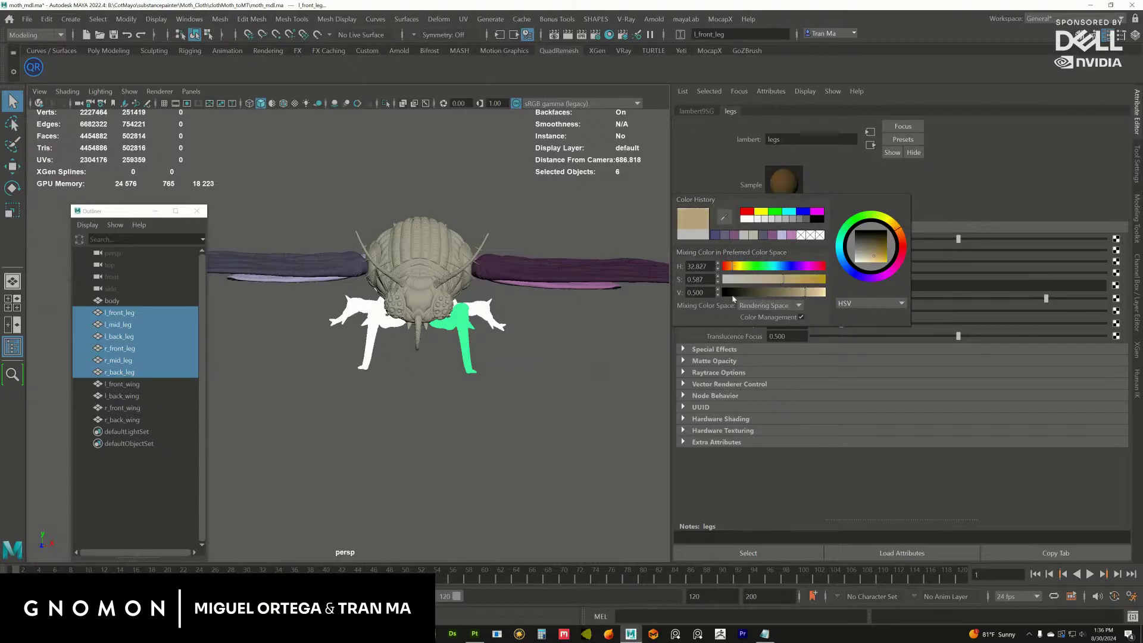
click(533, 334)
View the moth from above and select the left wings to check the front wing's Lambert material.
alt+drag(534, 334, 503, 304)
click(488, 326)
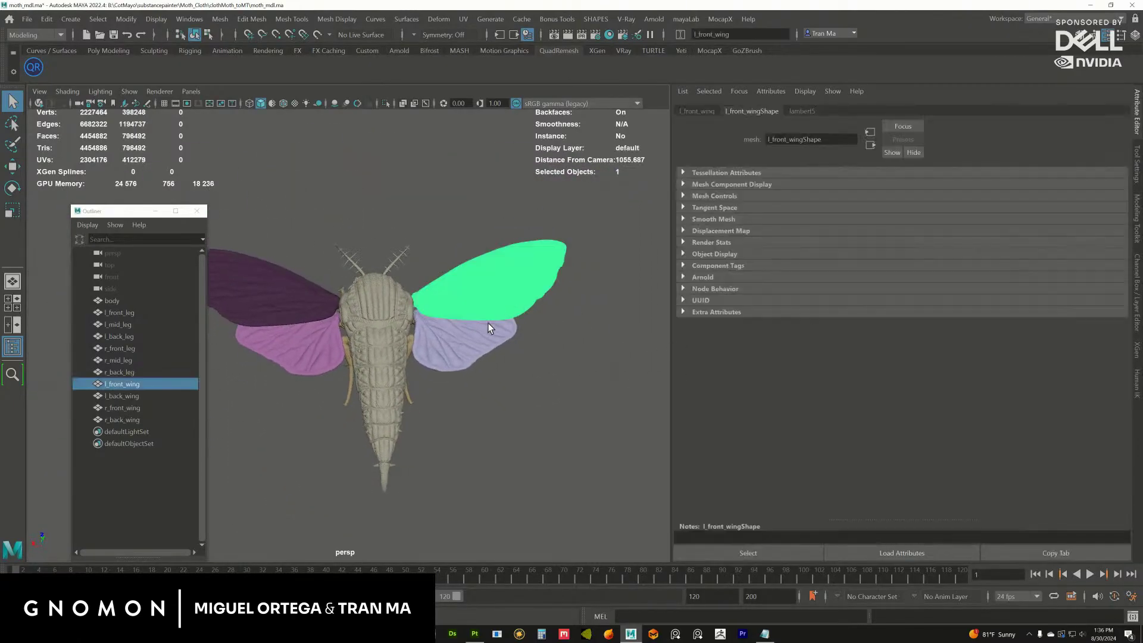
alt+drag(466, 341, 410, 310)
click(491, 331)
click(488, 301)
click(802, 111)
Select the moth's body and rename its Lambert material as body_mtl.
click(401, 313)
double_click(810, 140)
text(boo)
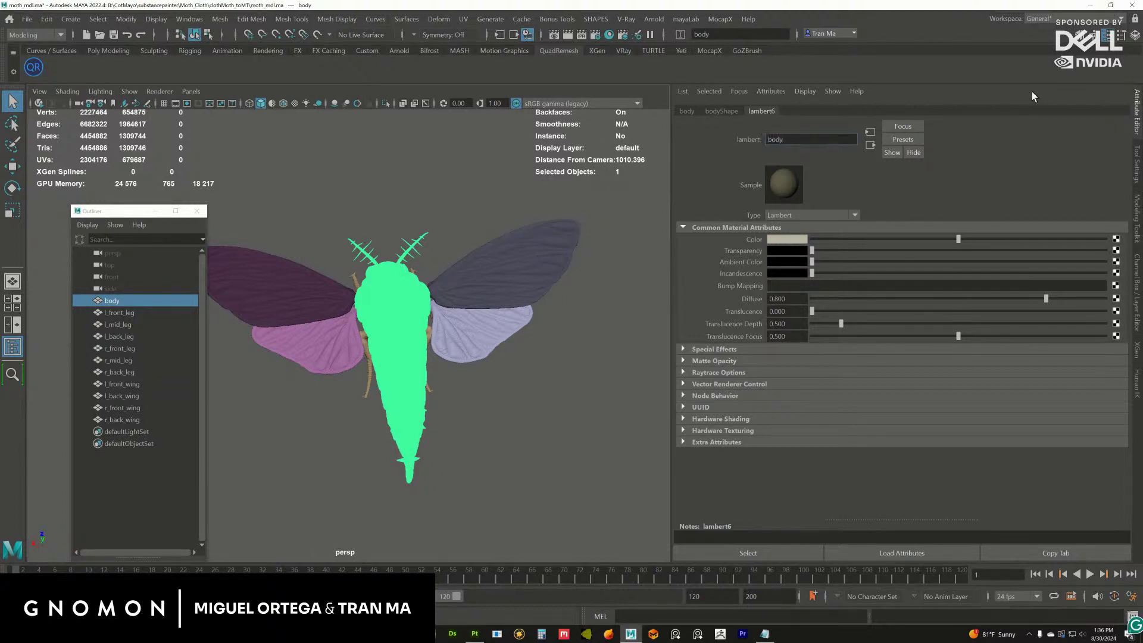
text(y_mtl)
key(Return)
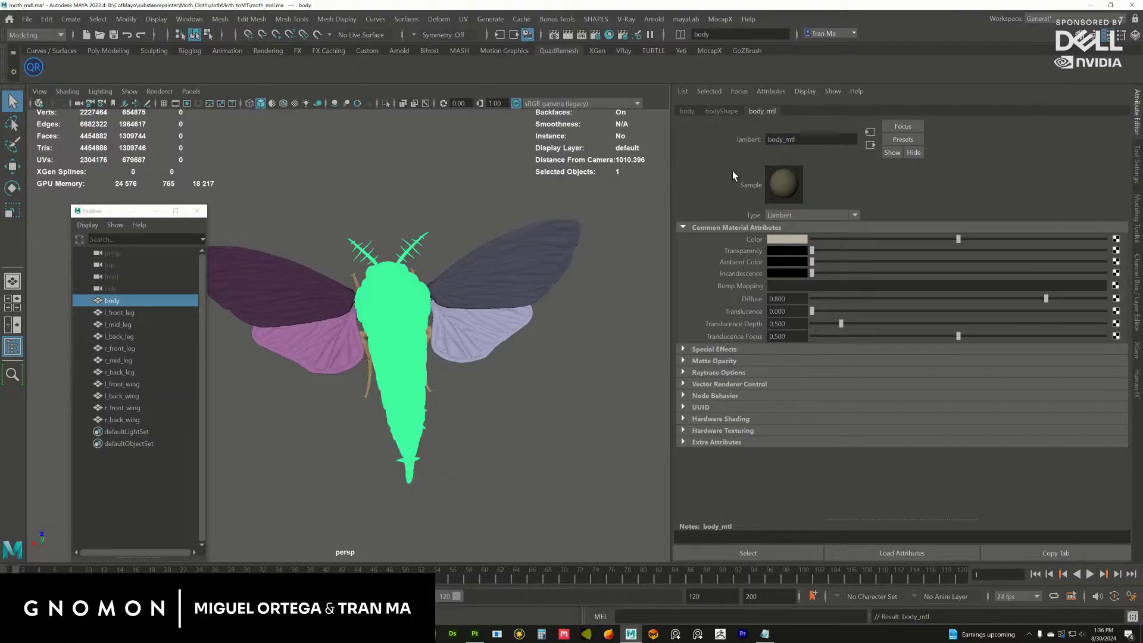
Add the prefix clothmoth to the body material's name, making it clothmothbody_mtl.
click(767, 139)
text(moth)
key(BackSpace)
key(BackSpace)
key(BackSpace)
key(BackSpace)
text(clothmoth)
key(Return)
Select the left front wing, add the left back wing to compare their materials, and return to the front wing alone.
mouse_move(517, 308)
alt+mouse_down()
mouse_move(461, 286)
mouse_move(500, 295)
alt+mouse_up()
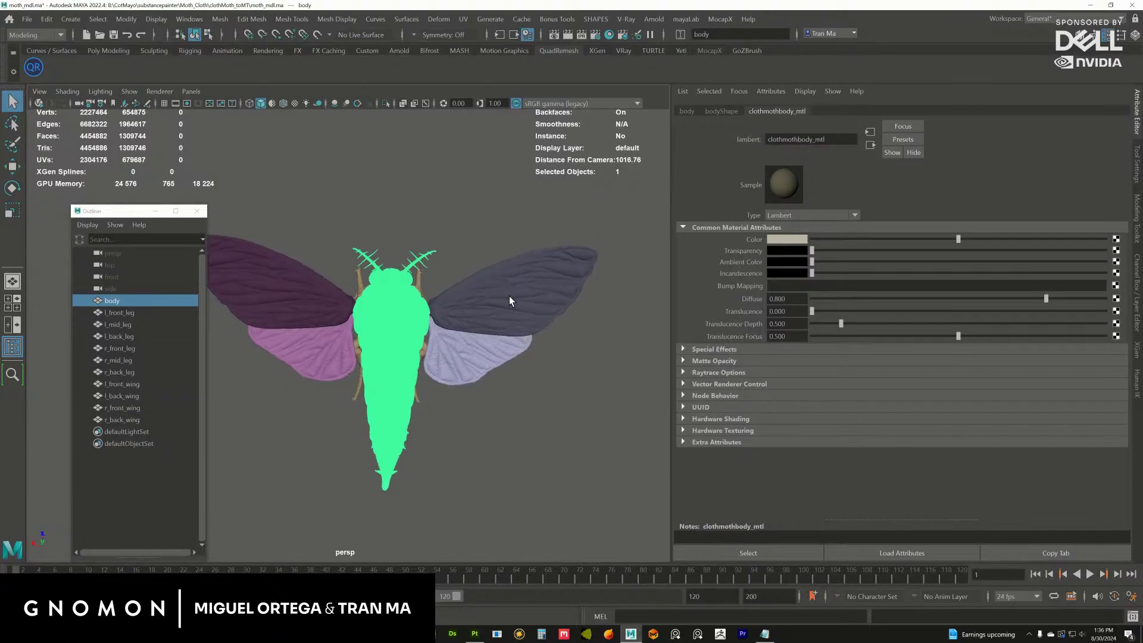
click(512, 300)
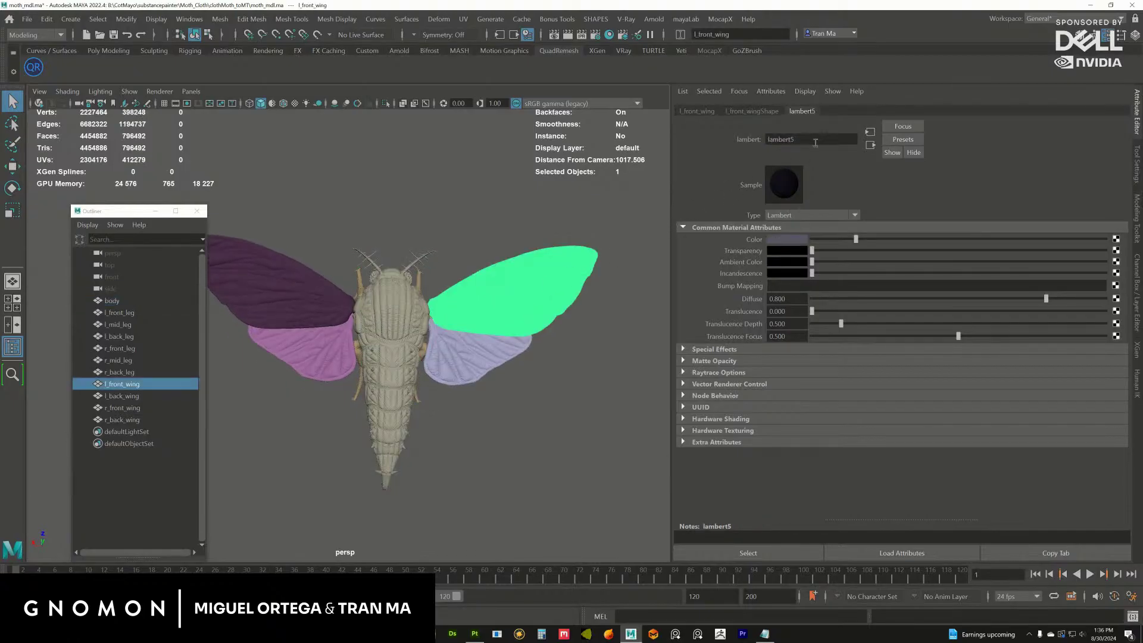
drag(815, 139, 757, 138)
shift+click(481, 355)
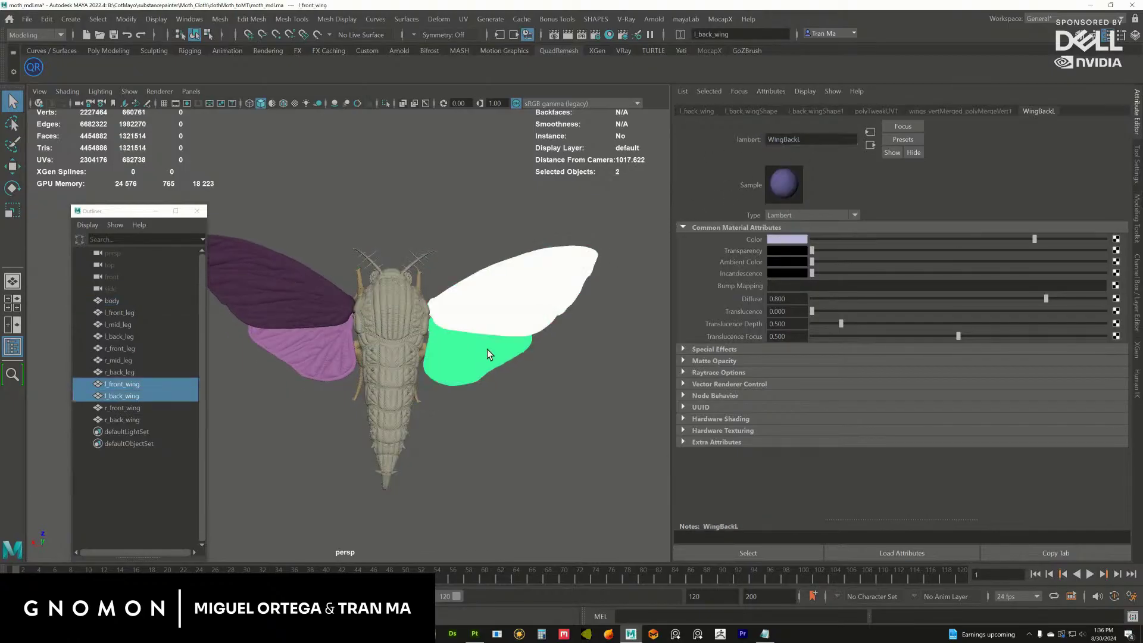
click(464, 19)
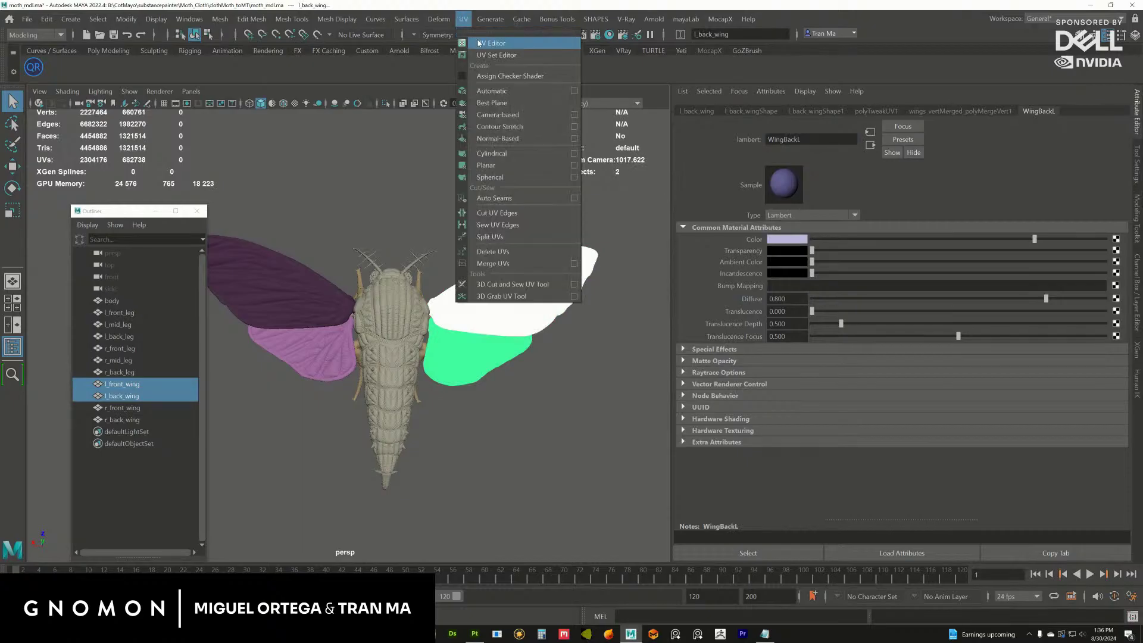
click(495, 337)
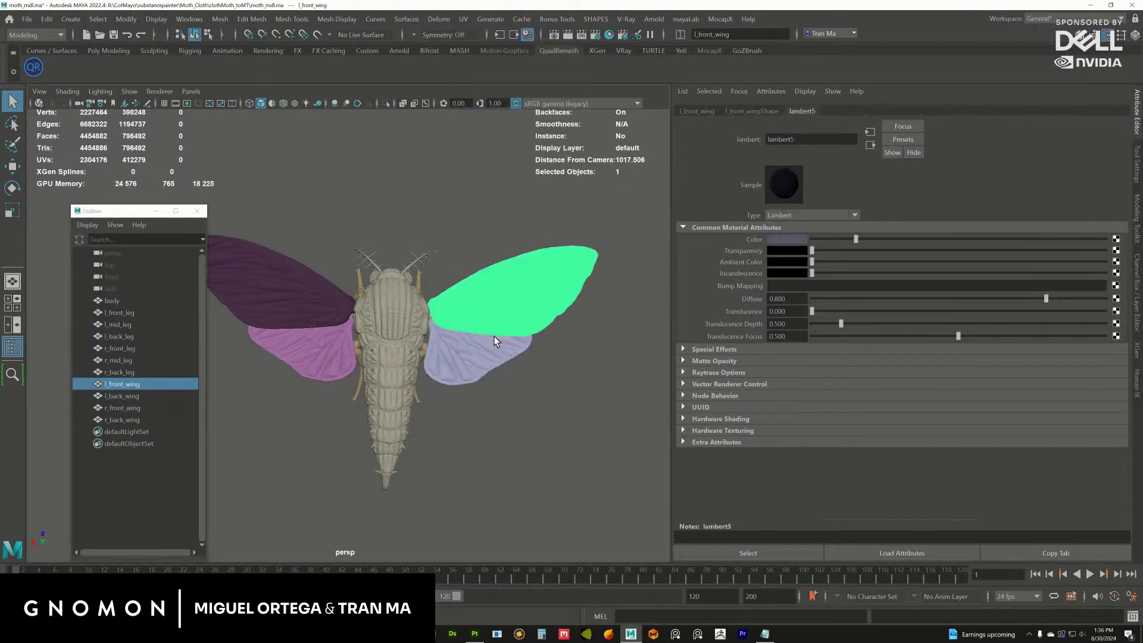
Switch to Substance 3D Painter and collapse the UV tile lists of legs, l_back_wing, head_mtl and back_mtl.
click(474, 634)
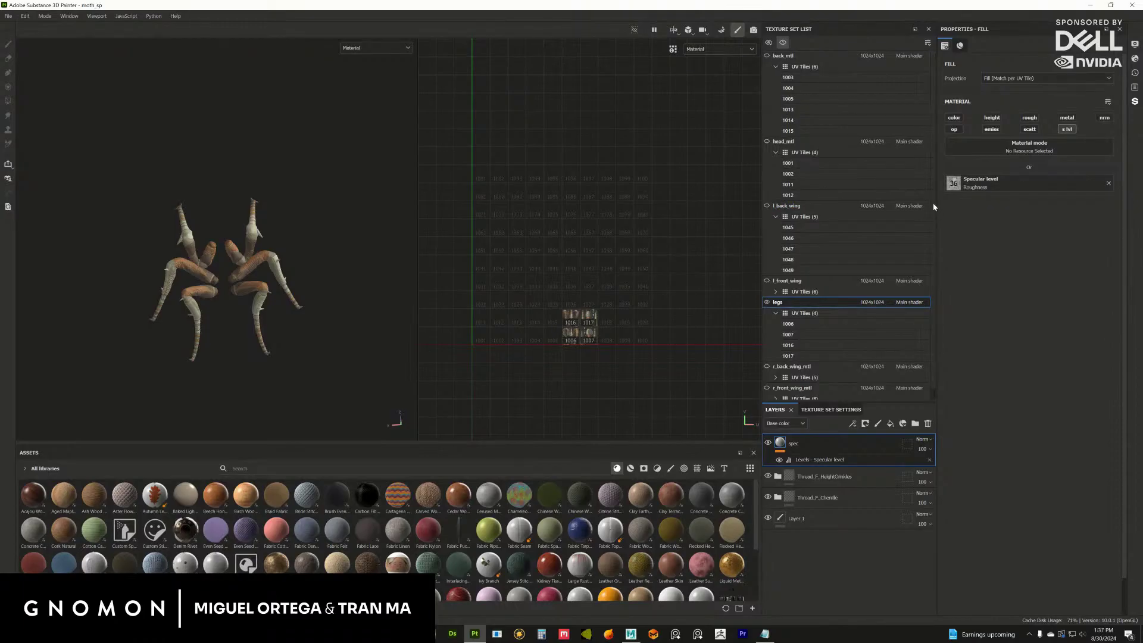
click(776, 313)
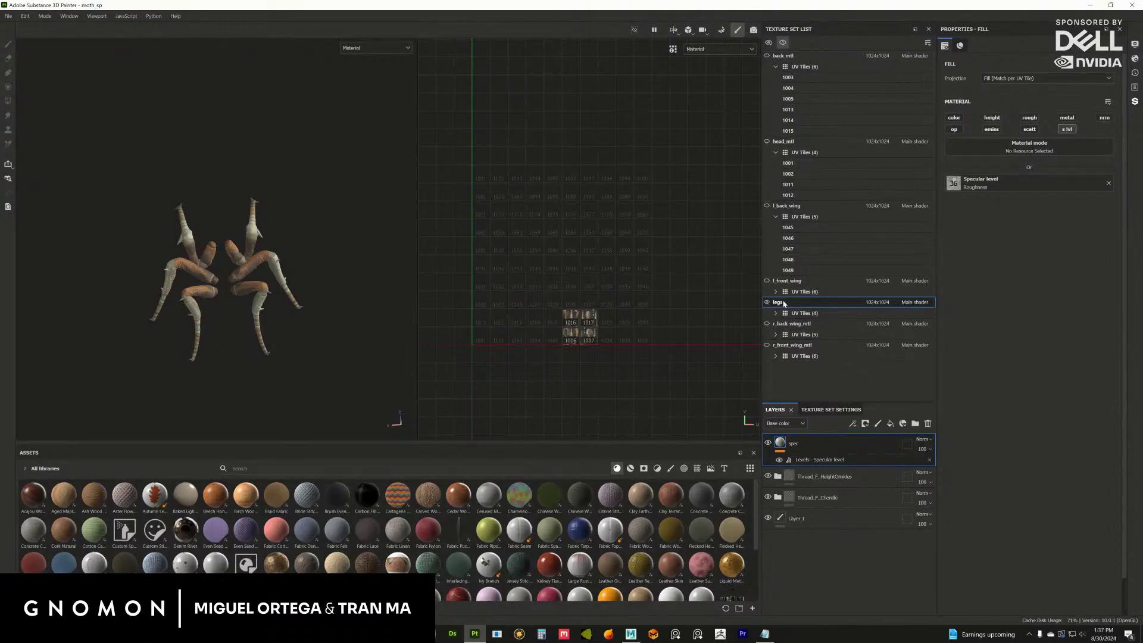
click(776, 217)
click(776, 152)
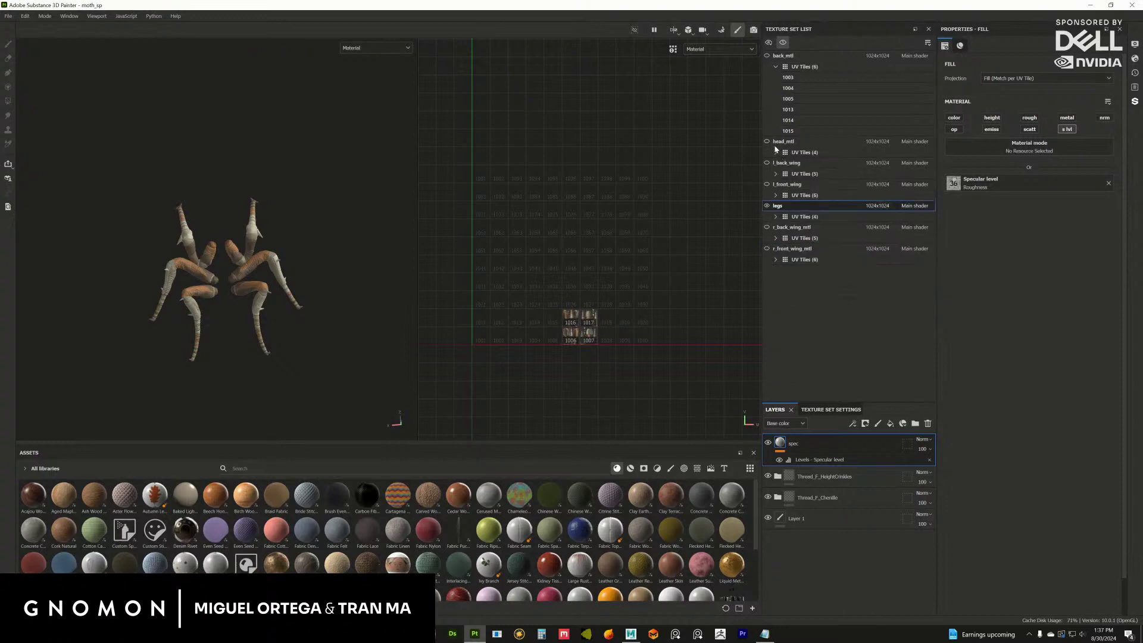
click(775, 68)
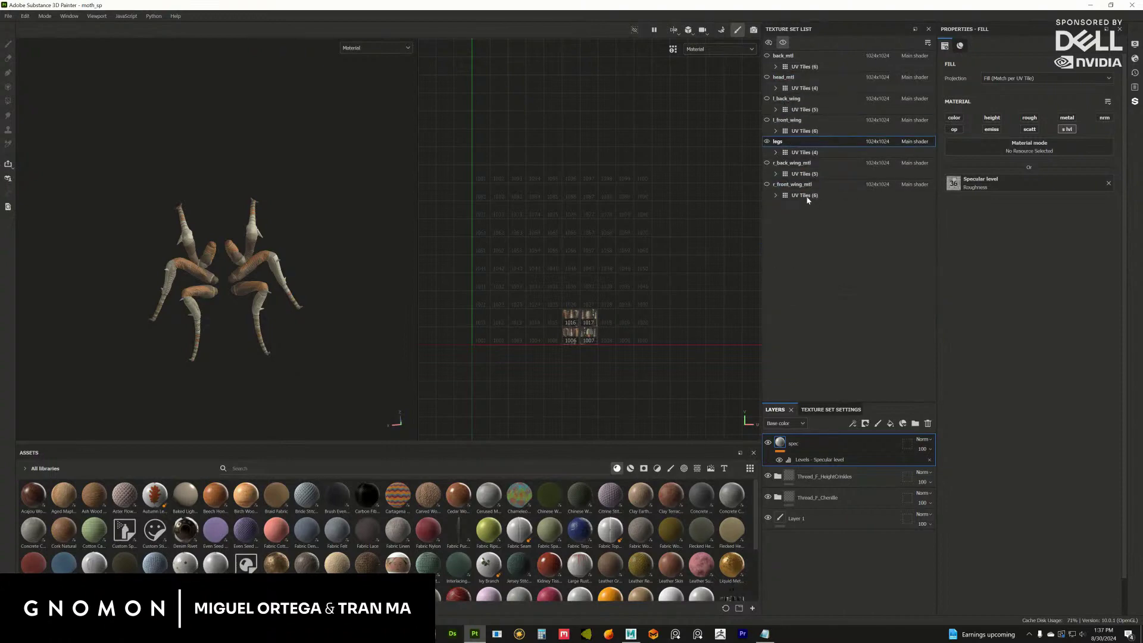
Switch to Maya, select the right back leg and rename its material as clothmothlegs_mtl.
key(alt+Tab)
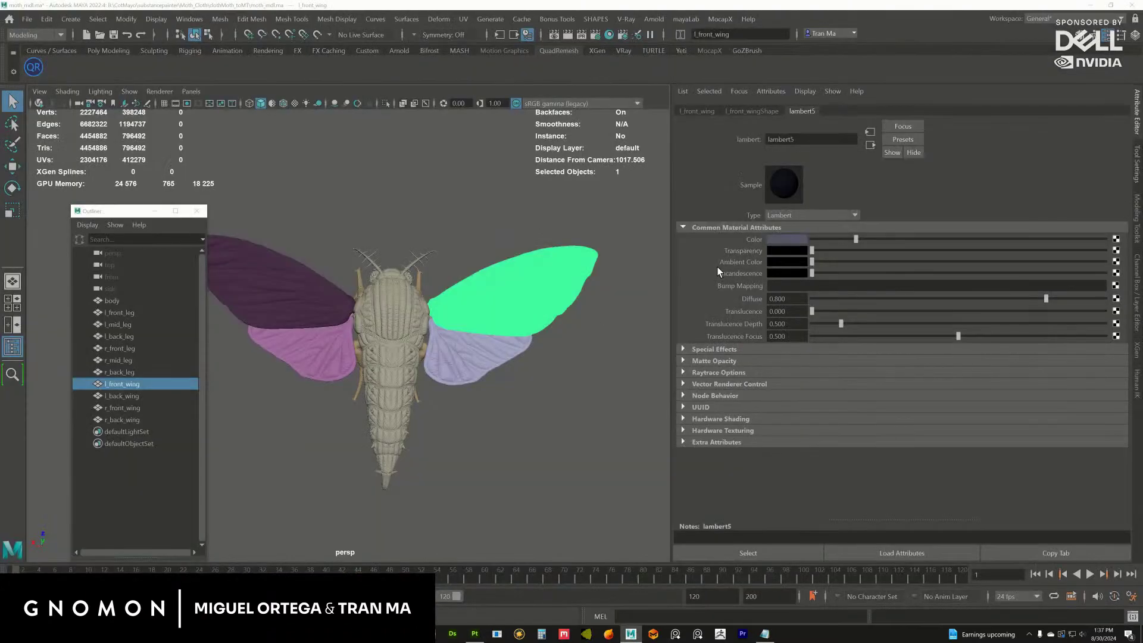
scroll(467, 367, up, 3)
mouse_move(466, 366)
alt+mouse_down()
mouse_move(456, 327)
mouse_move(446, 351)
alt+mouse_up()
click(448, 330)
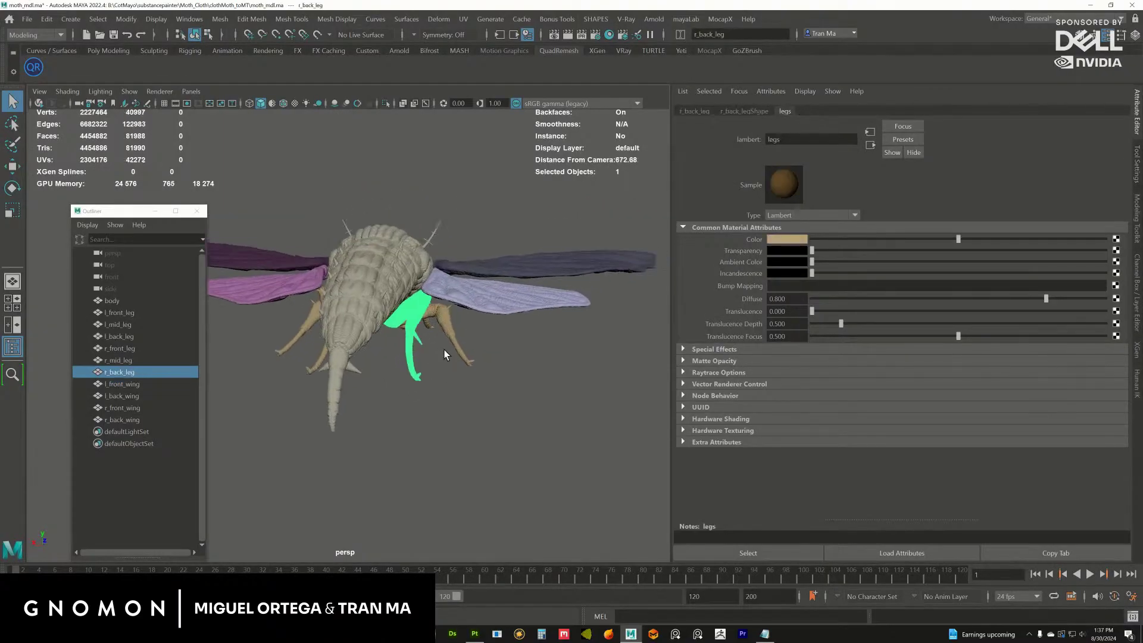
click(803, 142)
double_click(798, 142)
text(clothmothlegs_mtl)
key(Return)
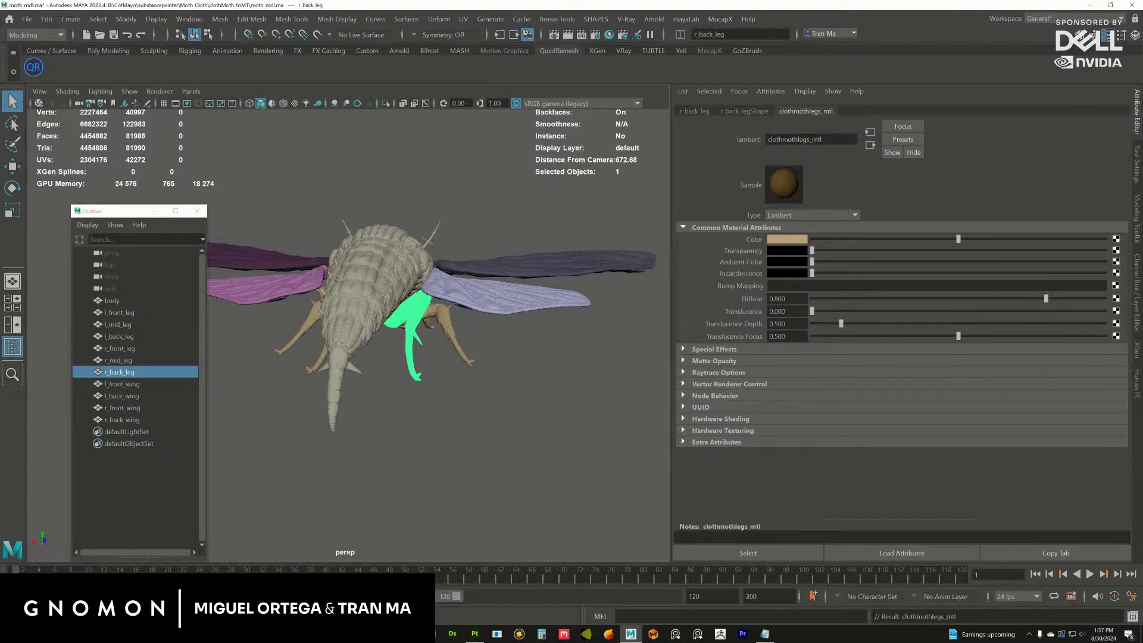
Look around the moth and select its body and right back leg in turn to check their material names.
alt+drag(440, 267, 434, 332)
alt+drag(433, 335, 470, 345)
drag(386, 348, 432, 327)
alt+drag(439, 346, 393, 303)
click(377, 331)
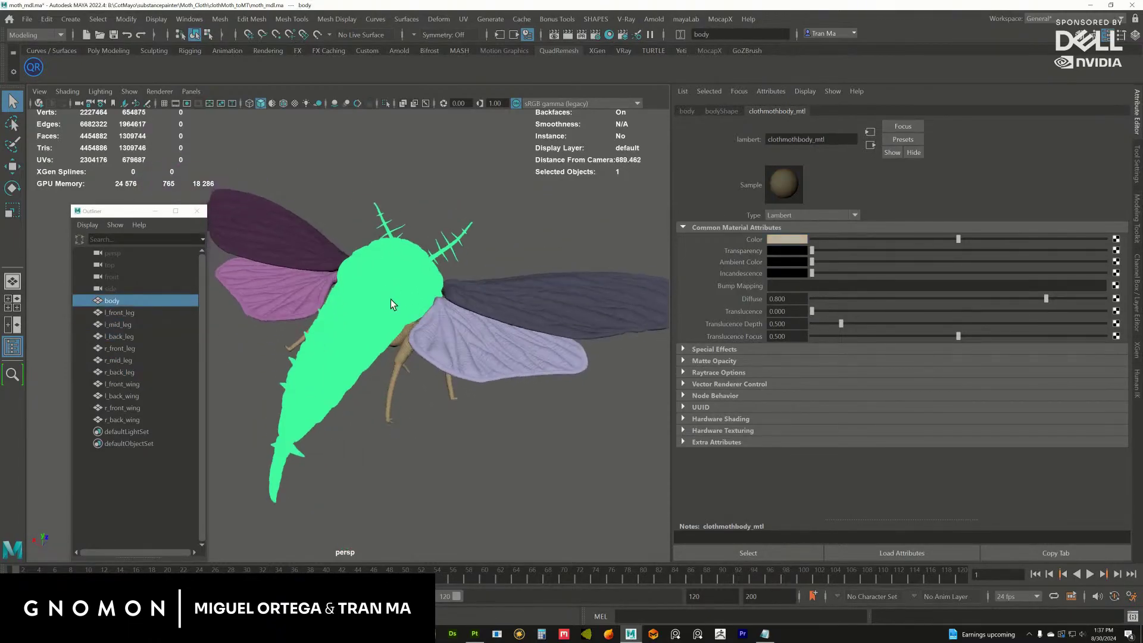
click(402, 356)
alt+drag(405, 353, 448, 341)
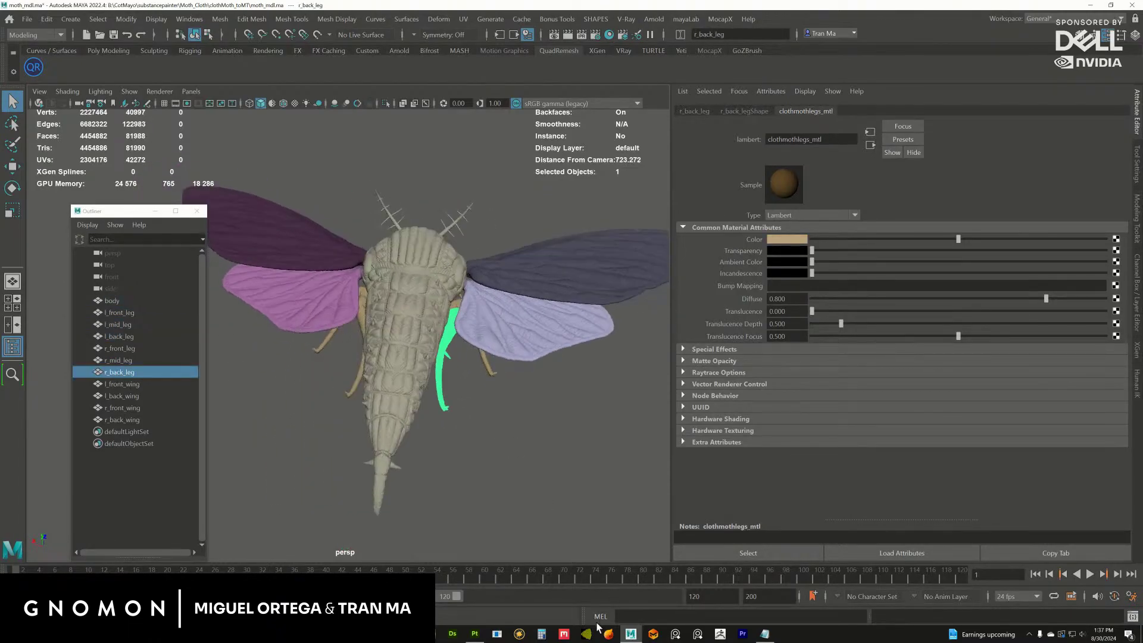
Switch to Substance 3D Painter, turn off solo display and leave only the back_mtl texture set shown.
click(473, 634)
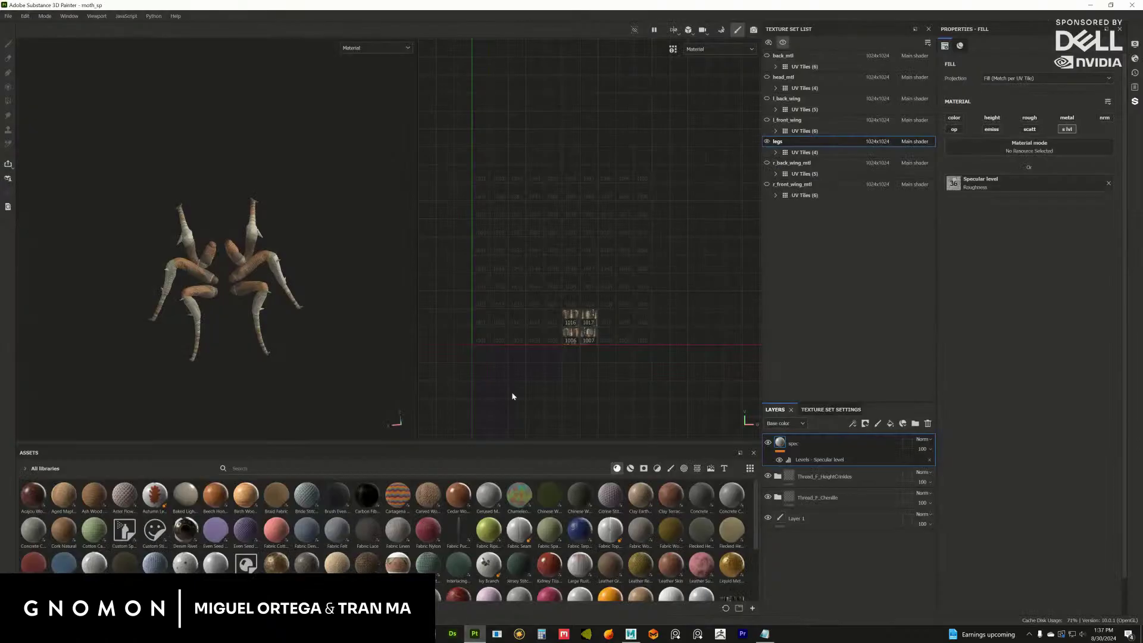
click(766, 141)
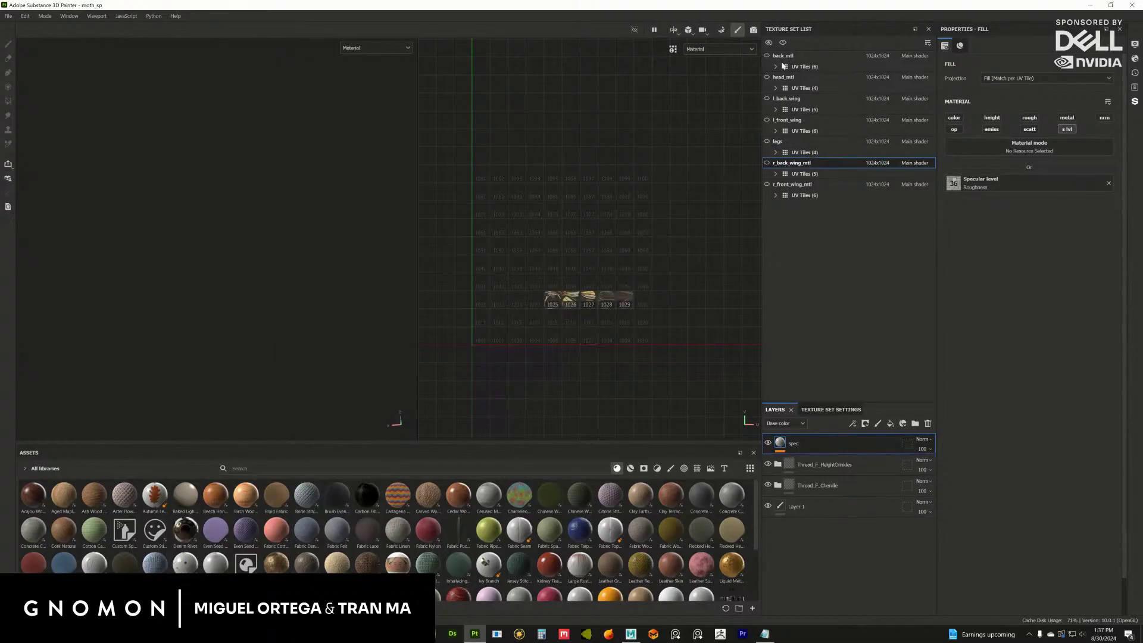
click(784, 55)
click(767, 55)
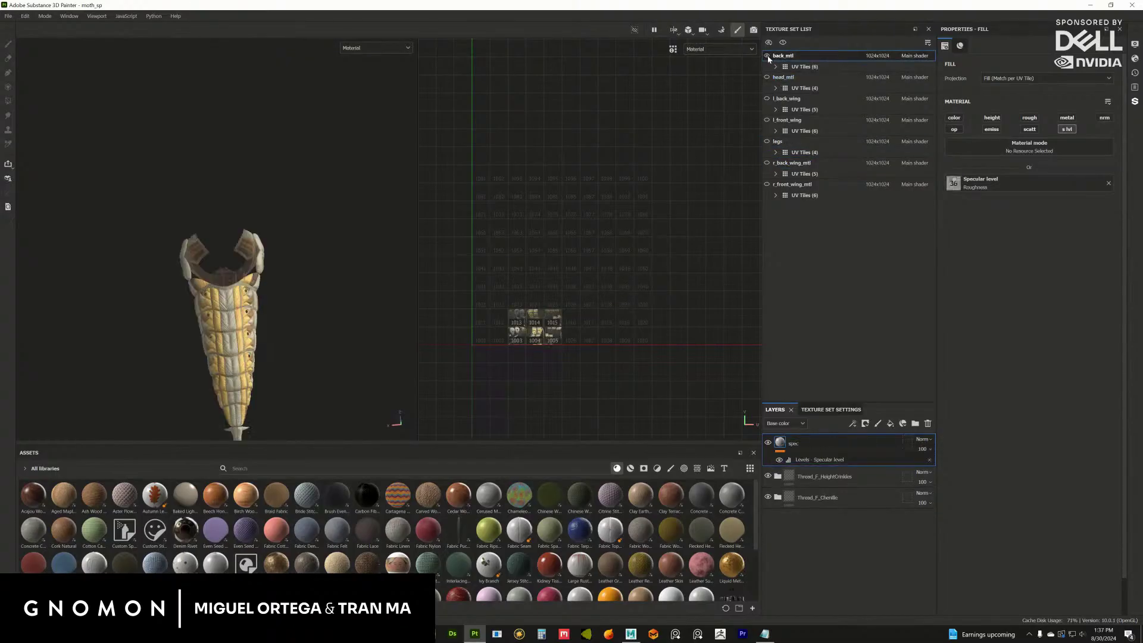
Show the head_mtl, l_back_wing and l_front_wing texture sets together with back_mtl, switching l_front_wing off and on again.
click(767, 77)
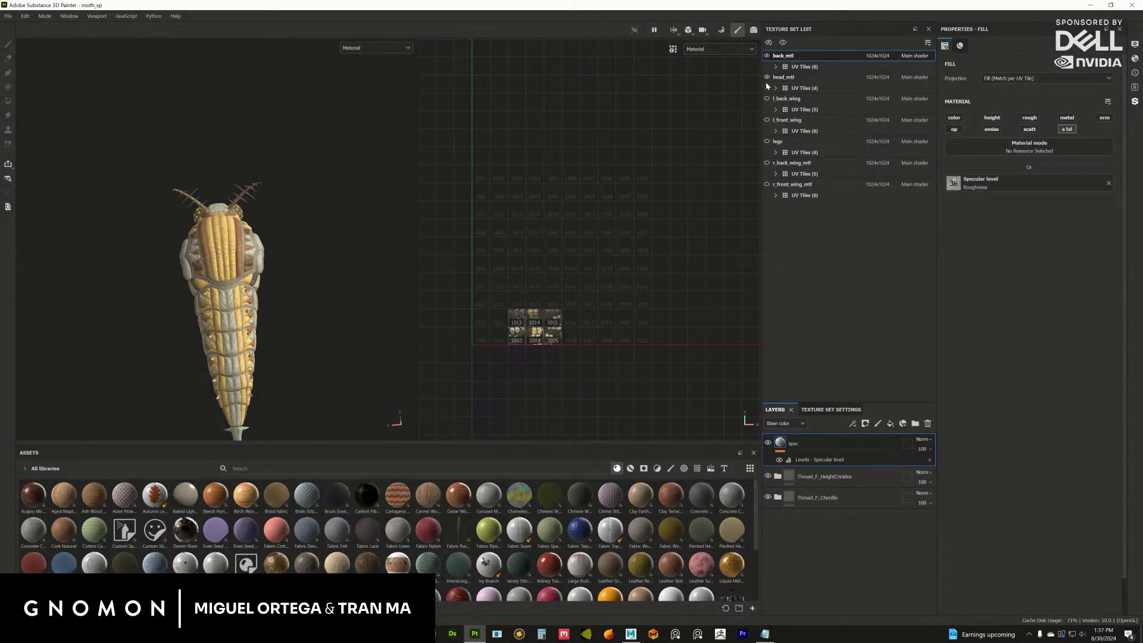
alt+drag(404, 265, 279, 260)
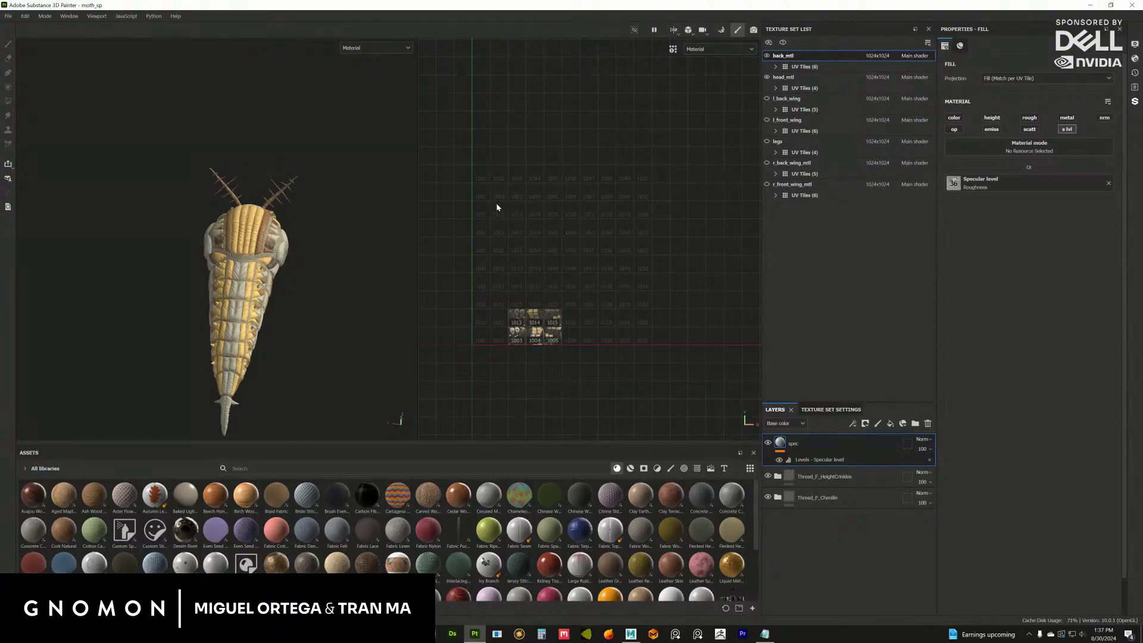
click(766, 99)
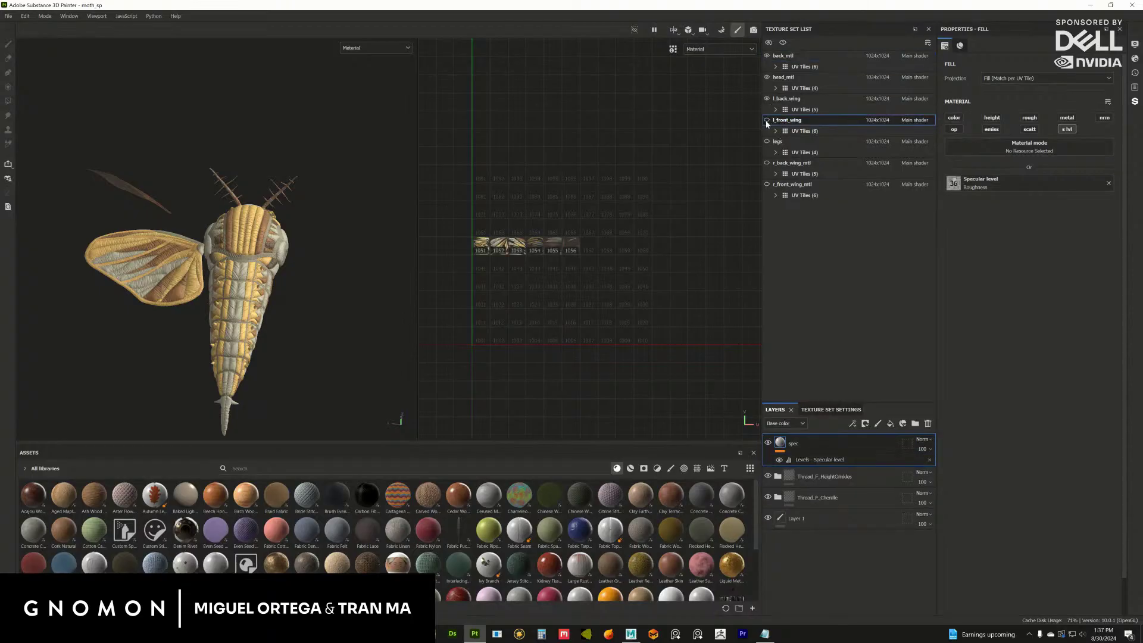
click(766, 121)
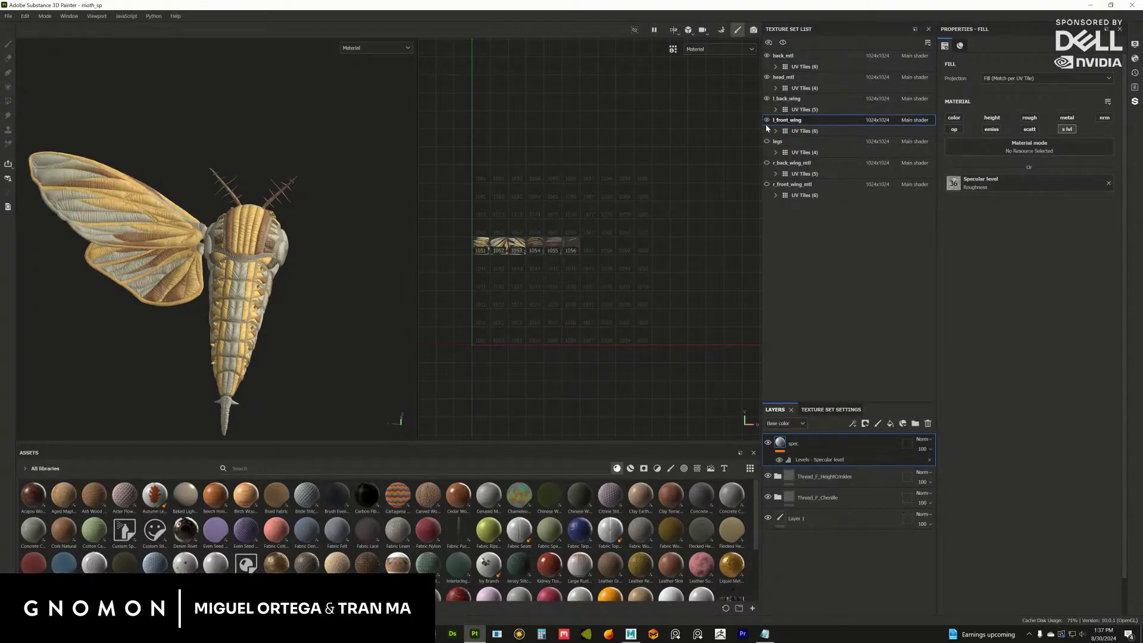
click(766, 121)
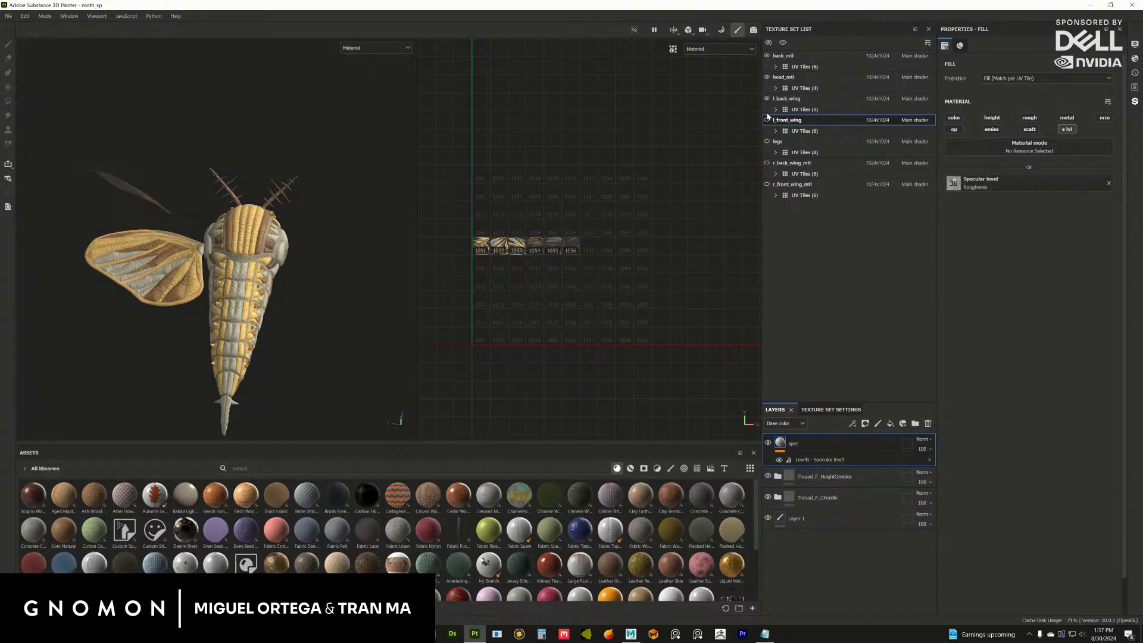
click(767, 121)
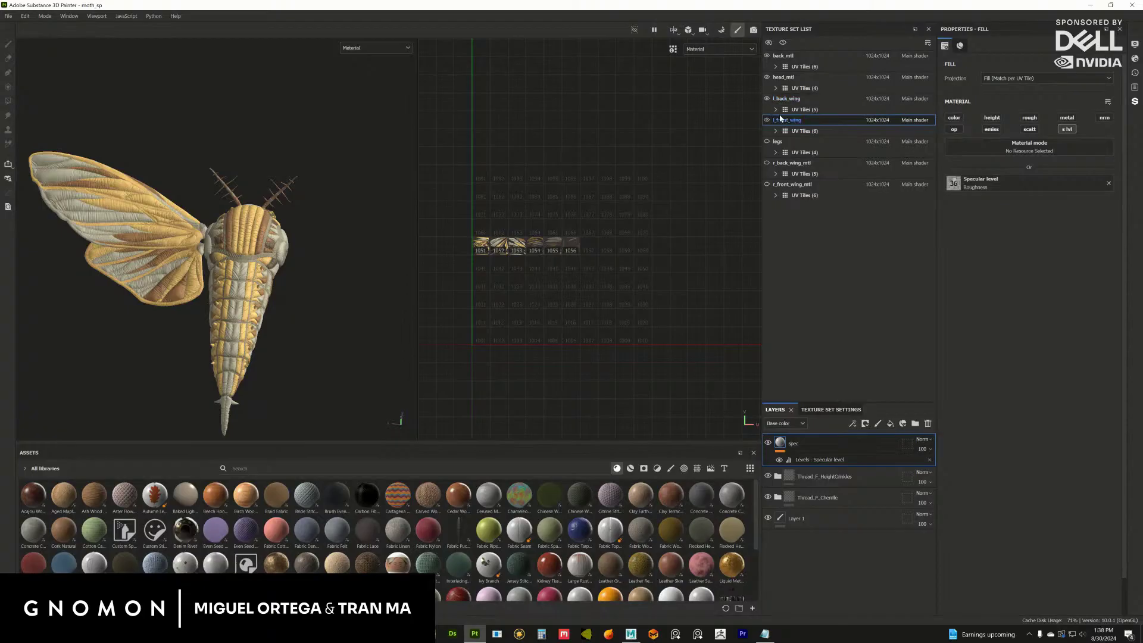
Switch to Maya and check the material names of the right front and right back wings against the Substance 3D Painter texture sets.
key(alt+Tab)
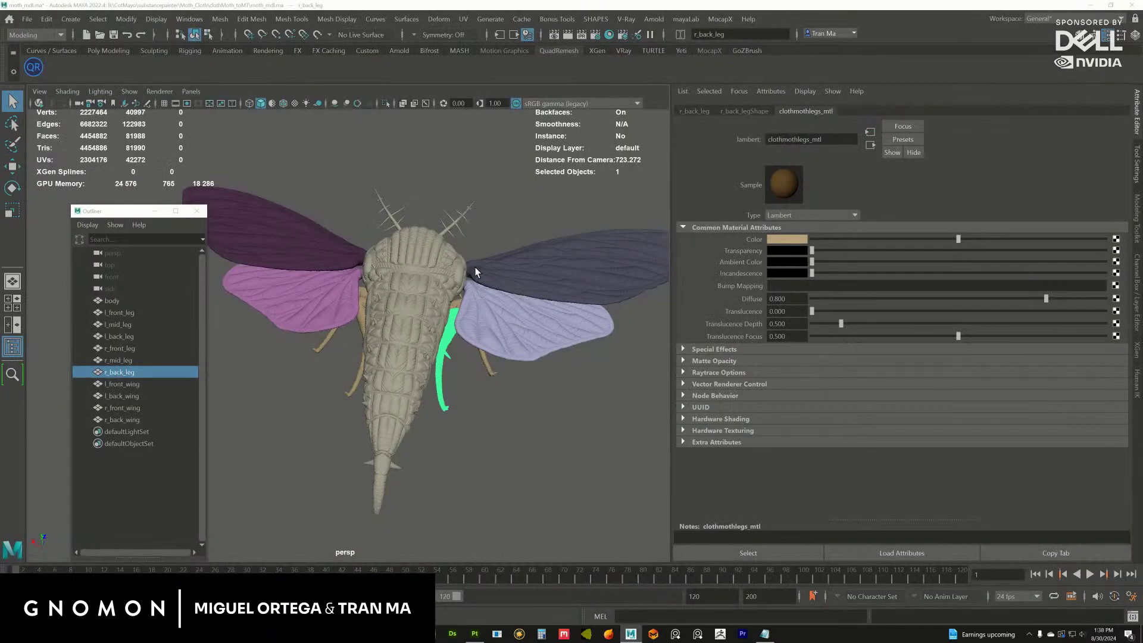
click(297, 255)
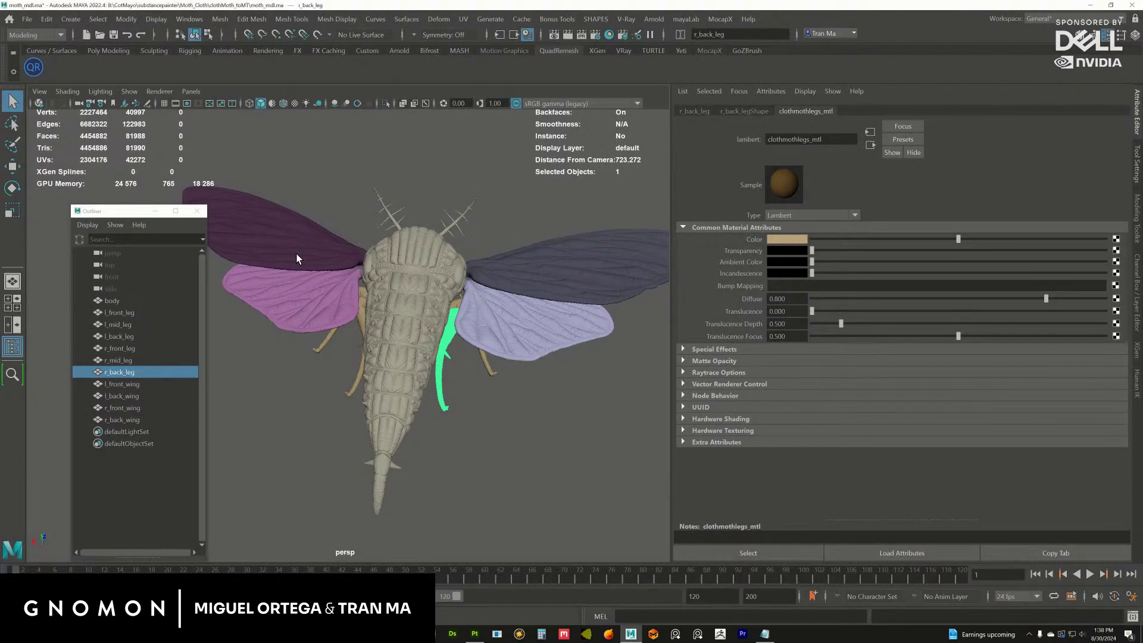
click(318, 307)
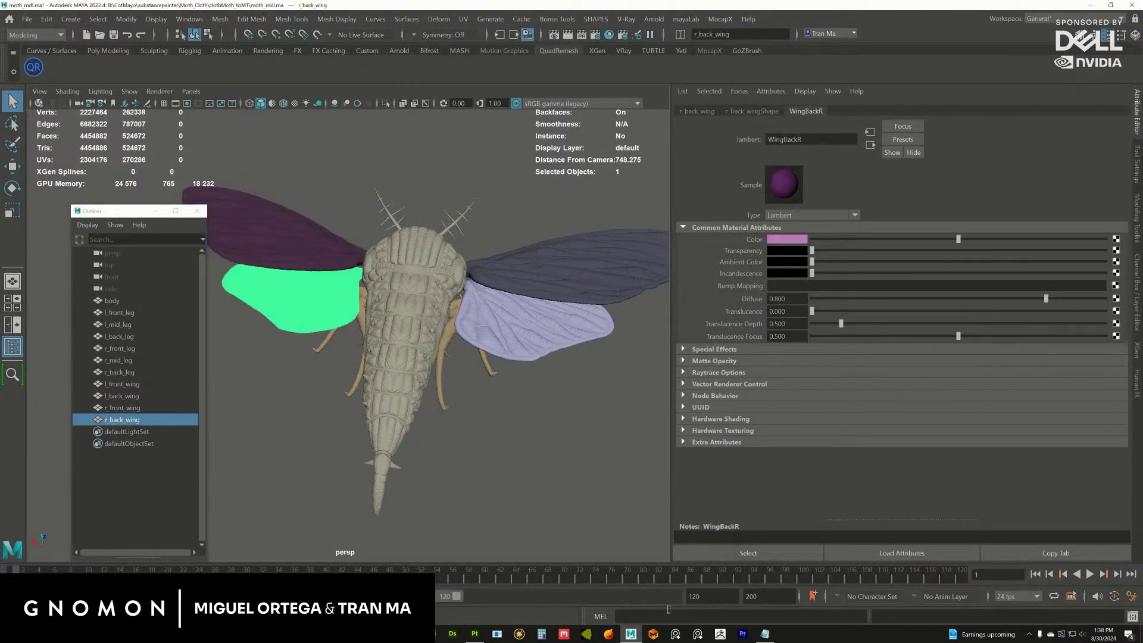
key(alt+Tab)
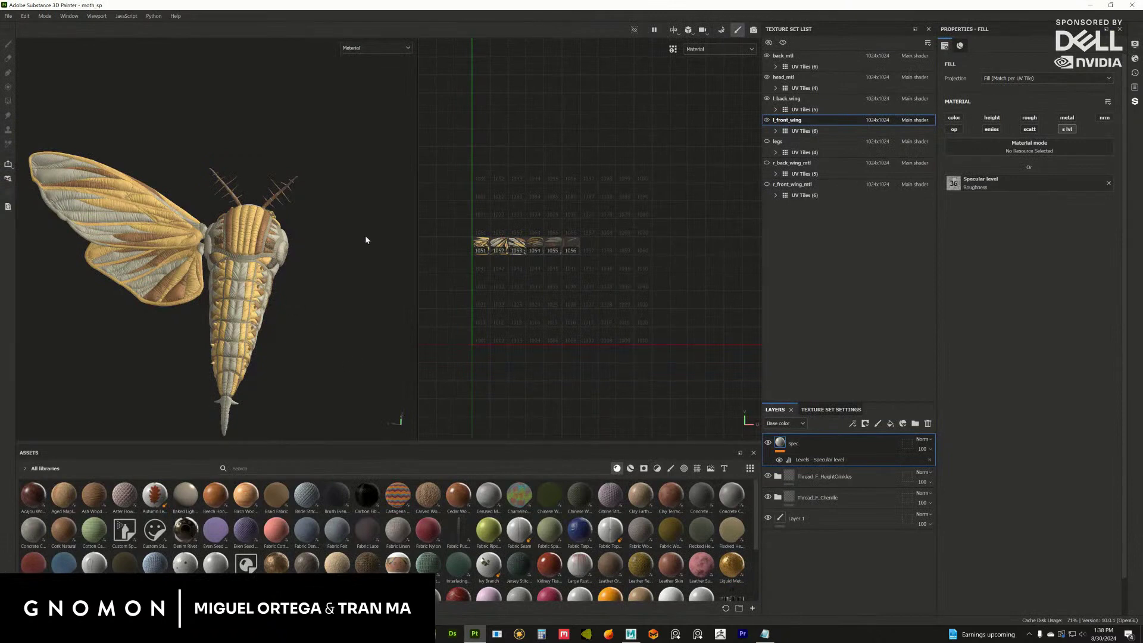
key(alt+Tab)
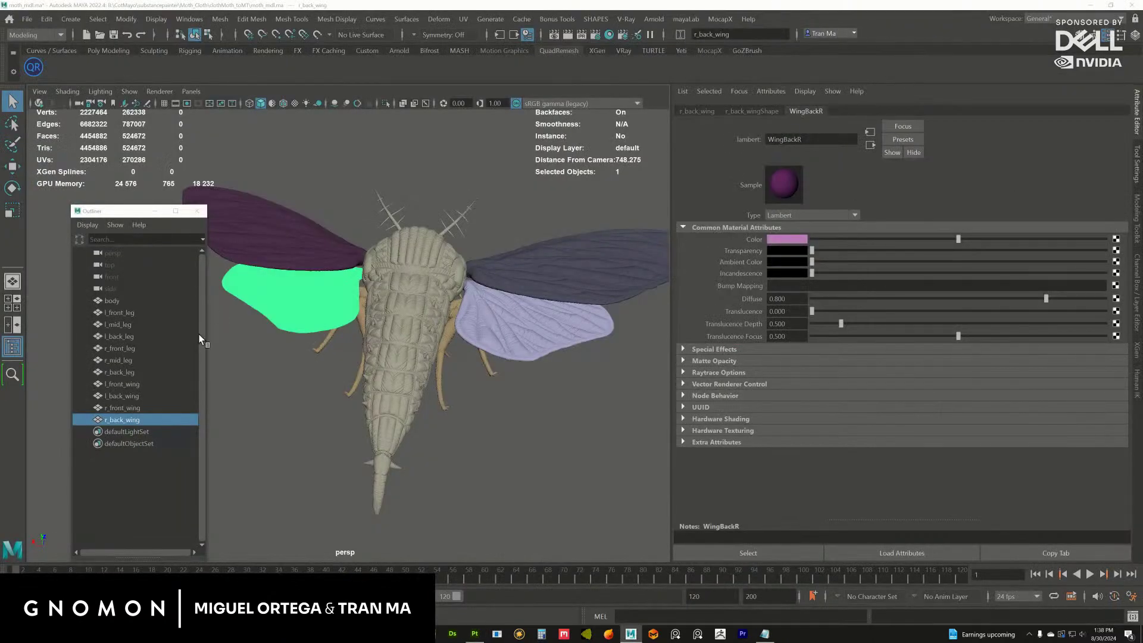
click(319, 247)
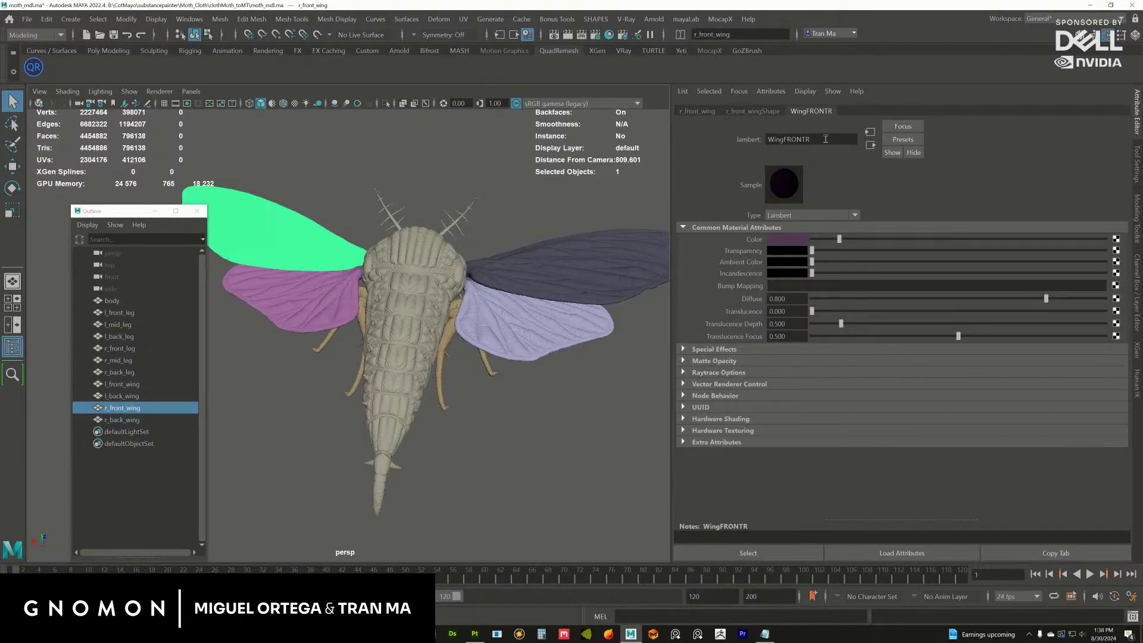
Switch to Substance 3D Painter and hide the head_mtl and back_mtl texture sets, leaving only l_back_wing and l_front_wing shown.
click(474, 633)
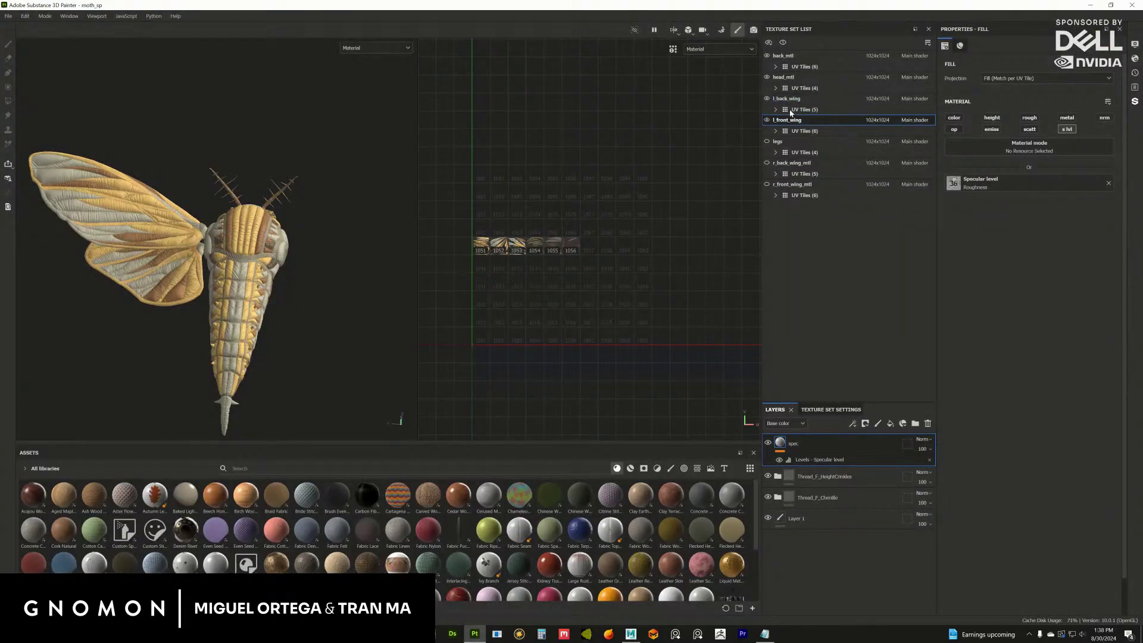
click(766, 77)
click(767, 55)
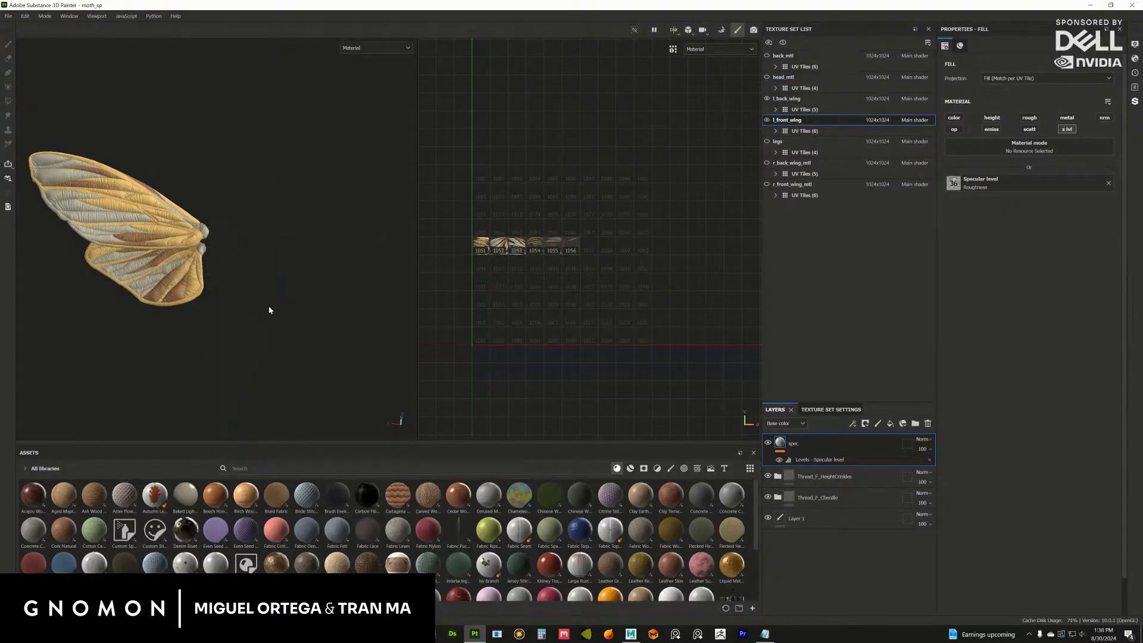
alt+drag(269, 306, 277, 298)
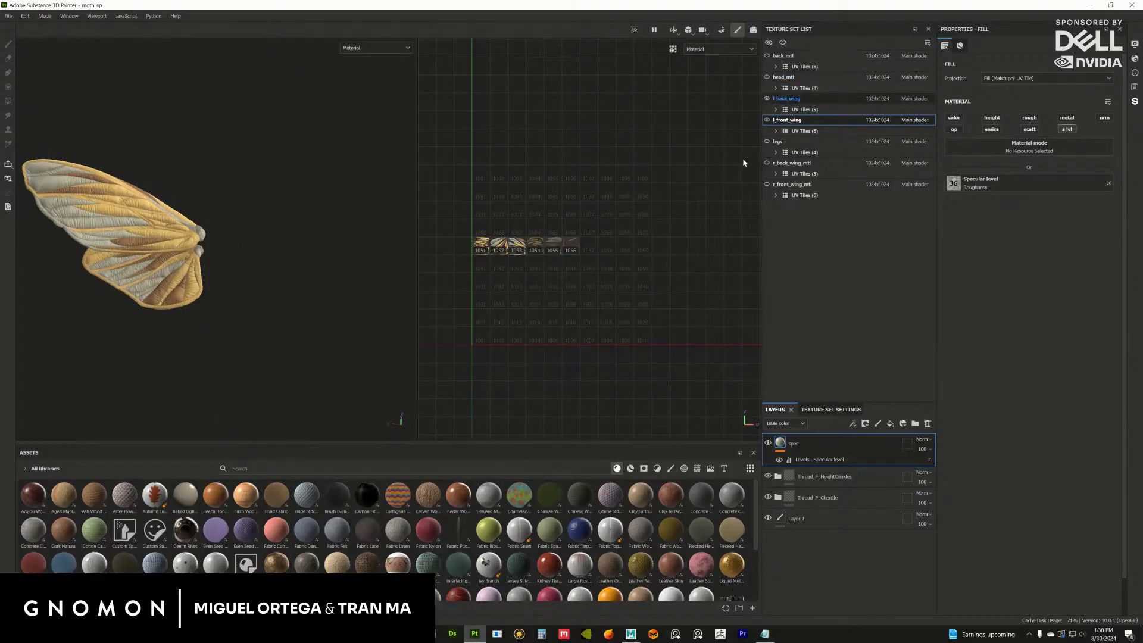
click(787, 98)
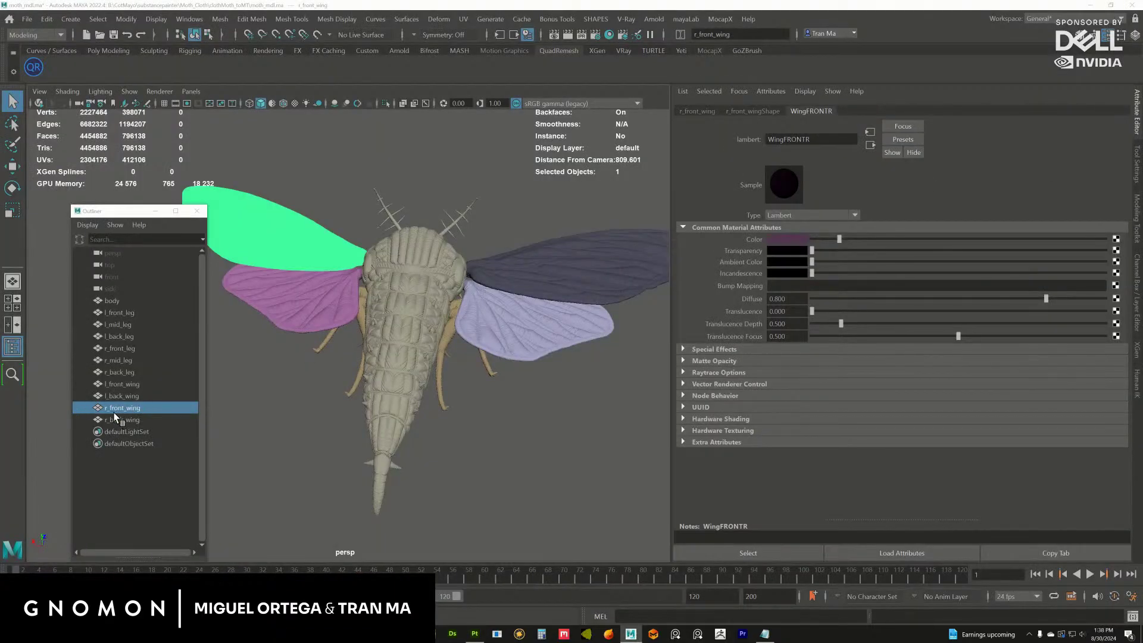
In Maya, rename the material of the r_front_wing object as clothmothwingLFront.
double_click(113, 410)
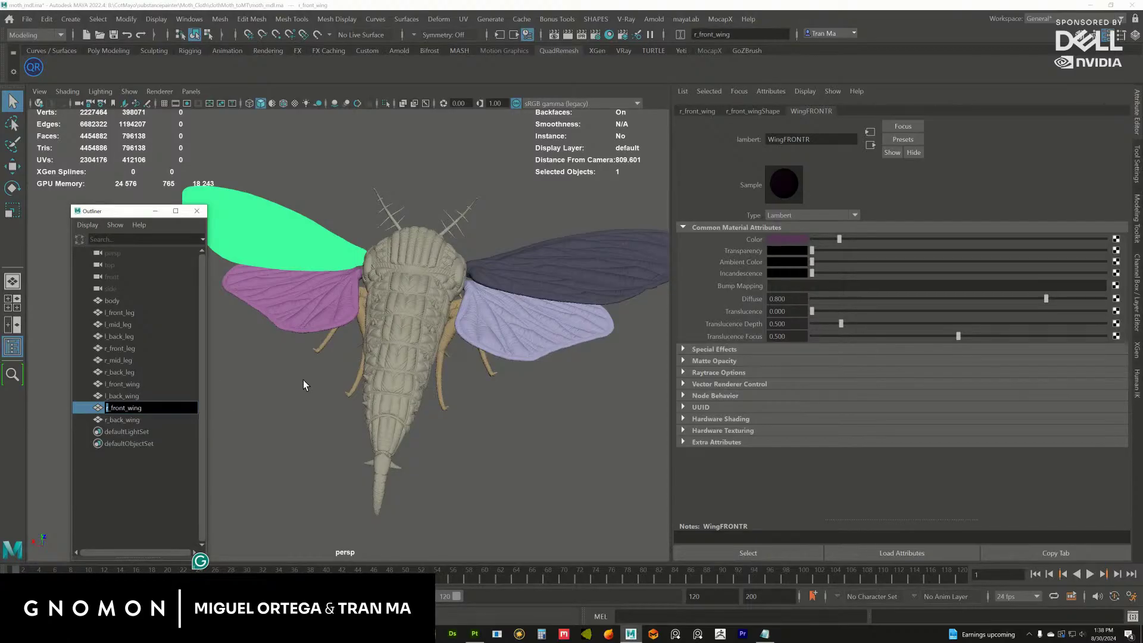
scroll(260, 390, up, 4)
alt+drag(260, 380, 342, 327)
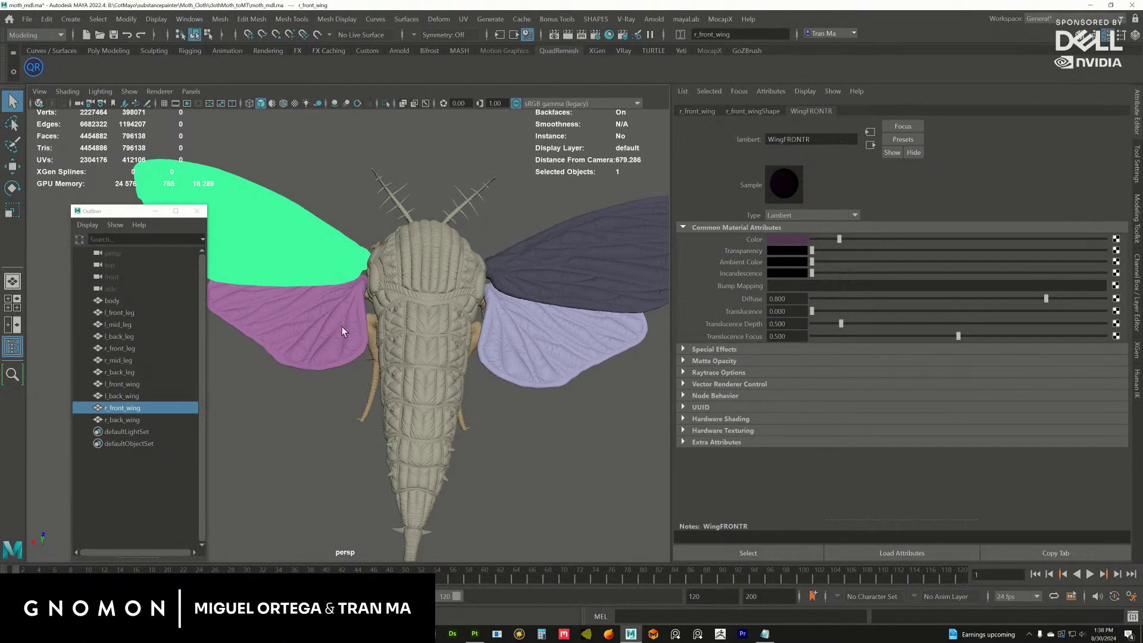
shift+click(337, 324)
click(333, 269)
drag(811, 140, 759, 138)
text(cloth)
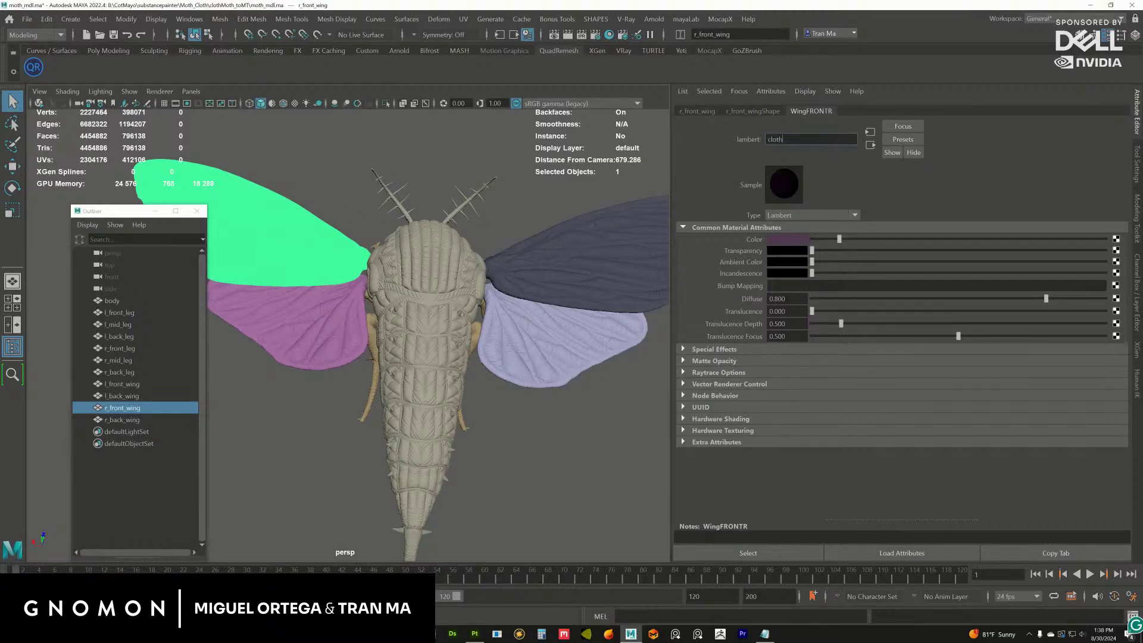
text(mothwi)
text(mothwing)
text(ont)
key(Return)
Copy the front wing's material name onto the r_back_wing object's material and change it to clothmothwingLback.
click(291, 333)
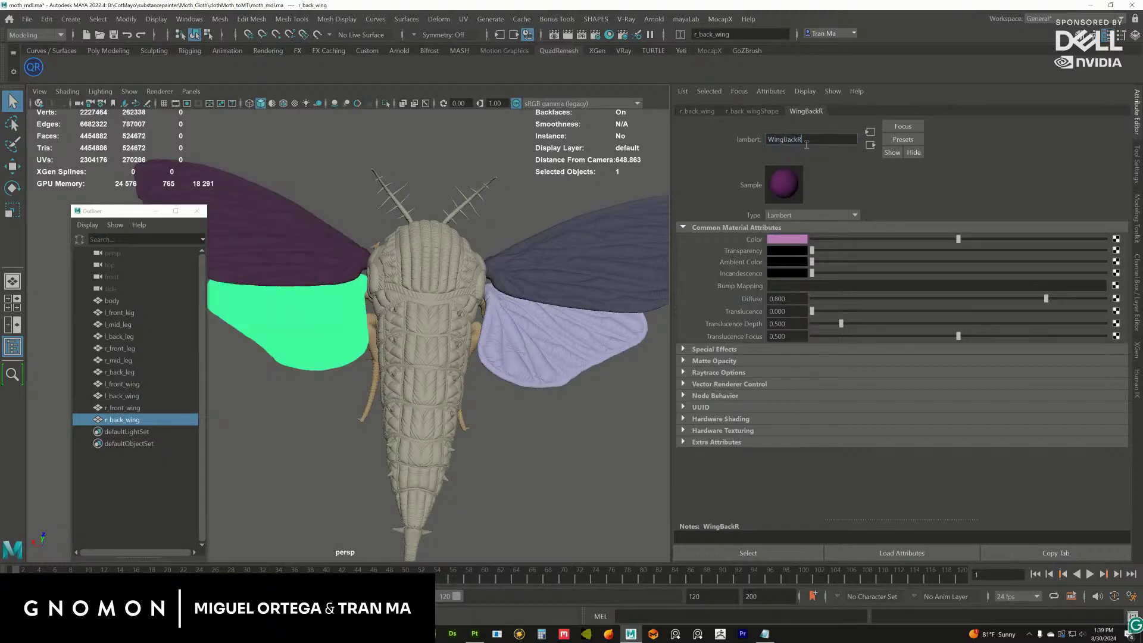
click(333, 238)
drag(843, 139, 752, 136)
key(ctrl+c)
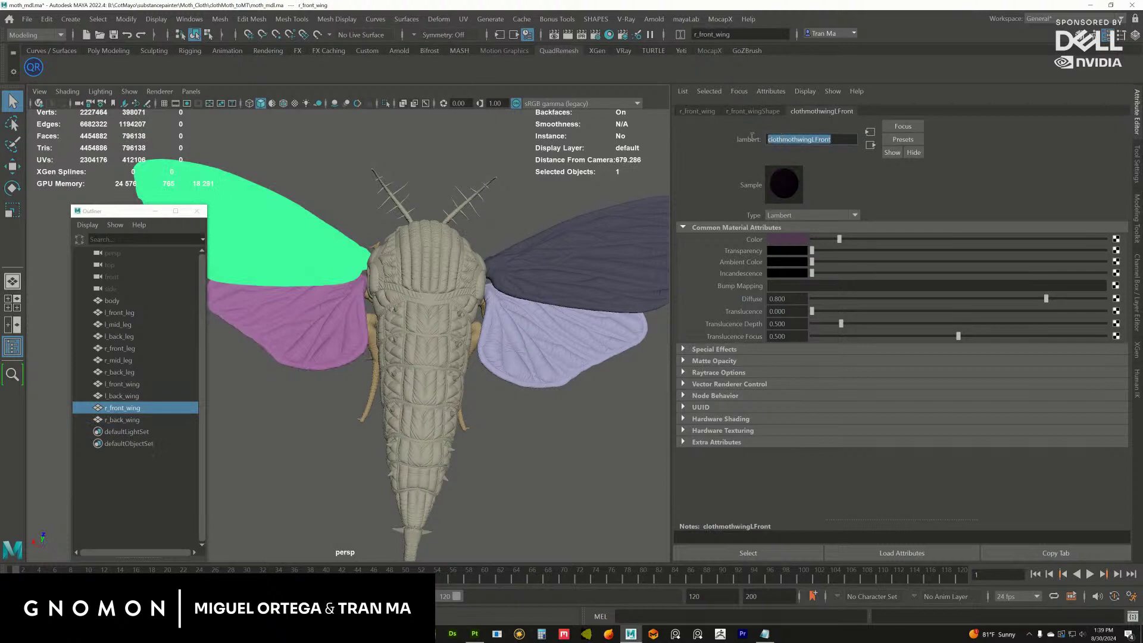
click(331, 322)
double_click(828, 139)
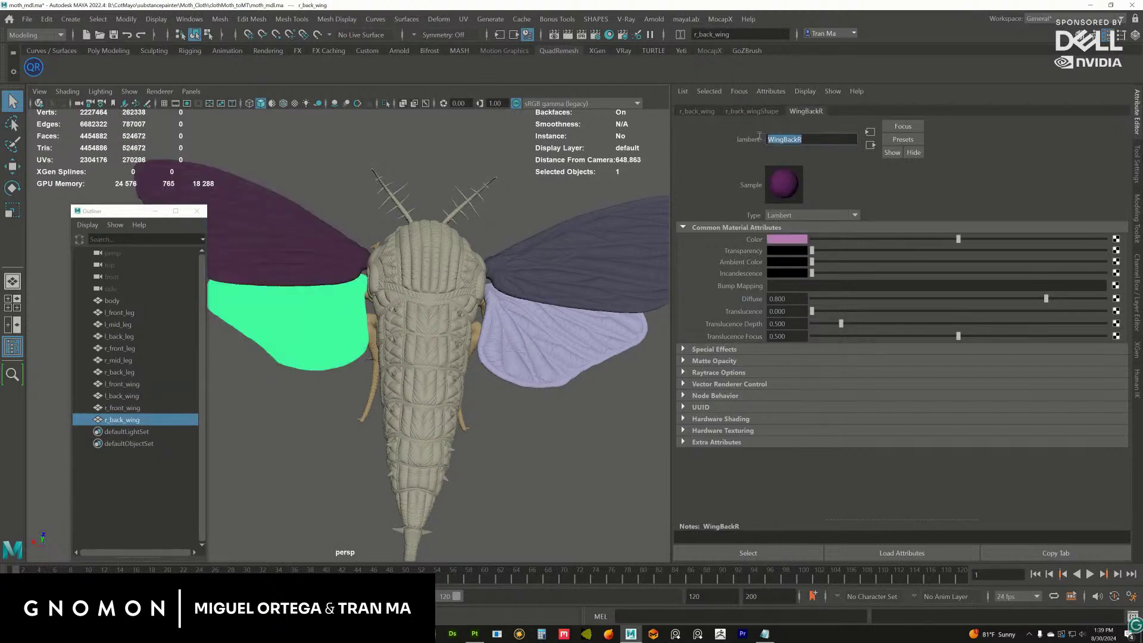
key(ctrl+v)
drag(814, 139, 841, 140)
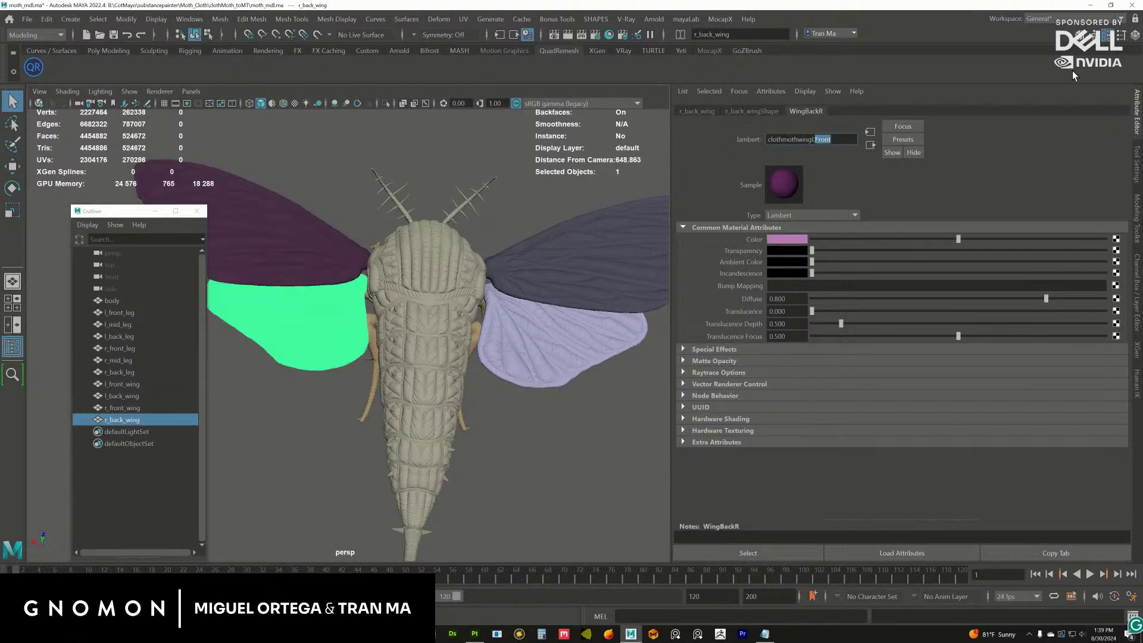
text(back)
key(Return)
Rename the l_front_wing object's material from a copy of clothmothwingLFront, switching its side letter to the opposite side.
alt+middle_drag(634, 280, 560, 283)
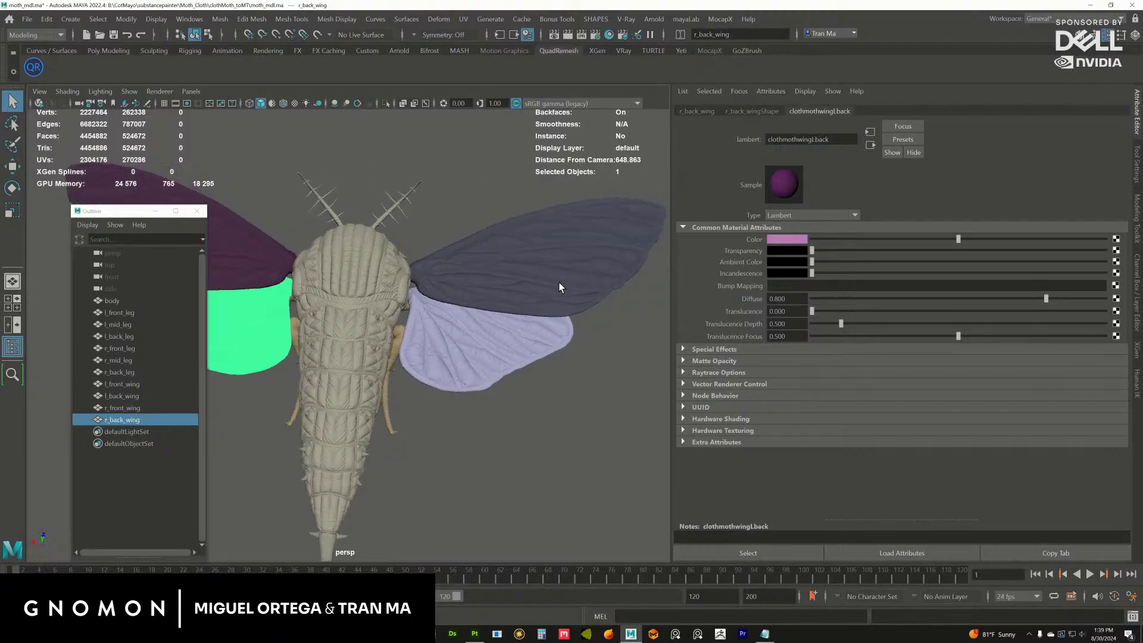
click(559, 288)
mouse_move(560, 288)
alt+mouse_down()
mouse_move(511, 300)
mouse_move(569, 276)
alt+mouse_up()
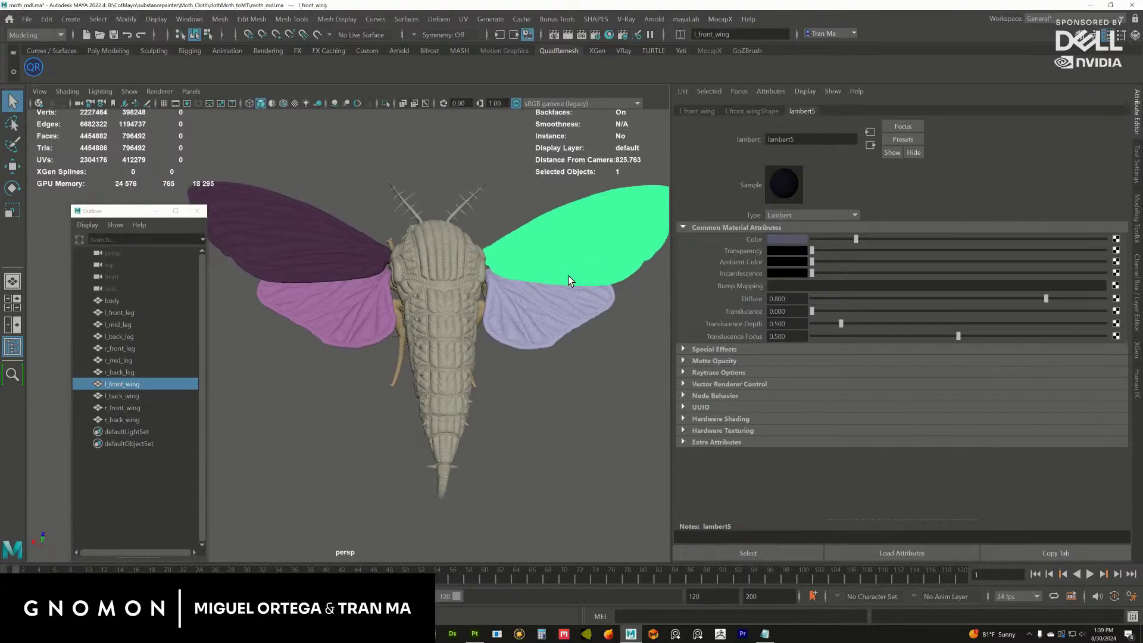
alt+middle_drag(569, 276, 548, 282)
click(327, 263)
drag(842, 140, 770, 139)
key(ctrl+c)
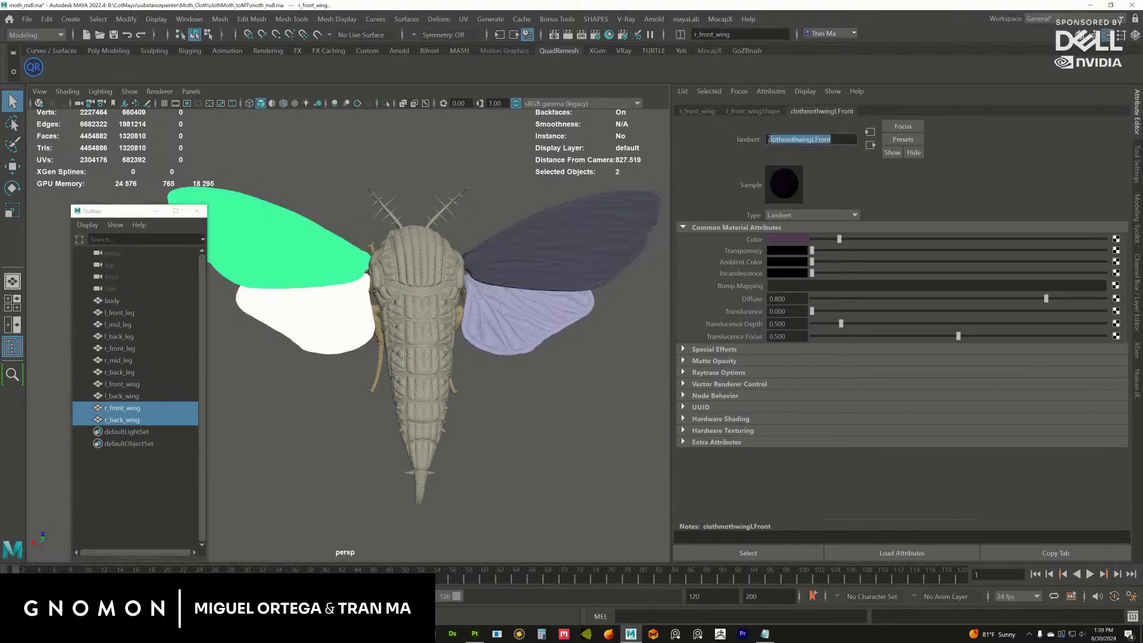
click(332, 267)
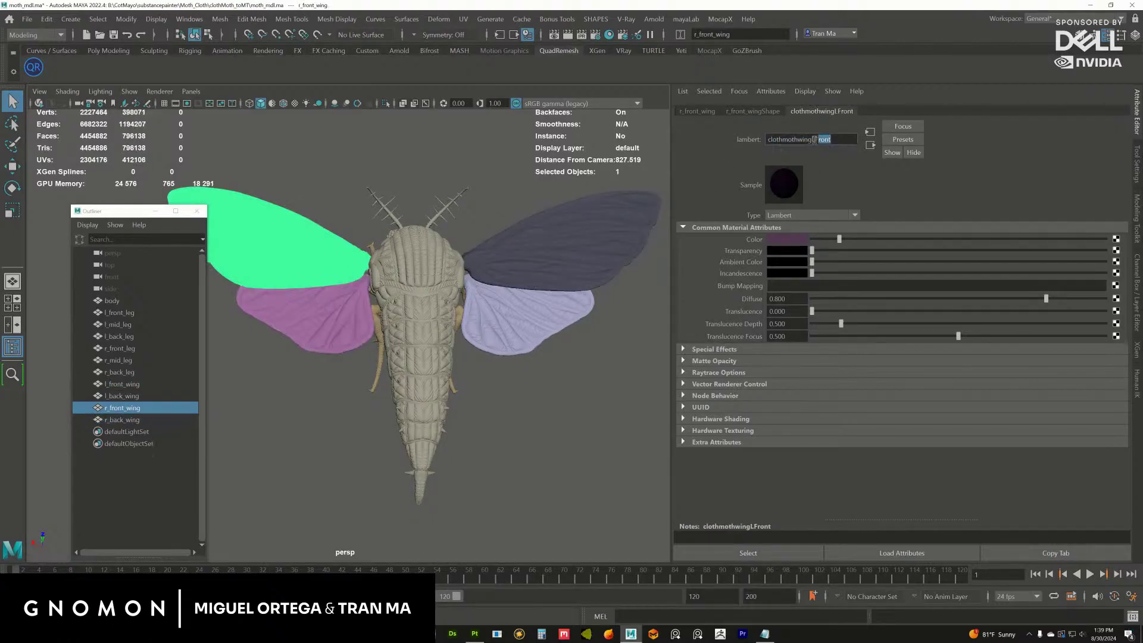
click(534, 262)
drag(800, 140, 753, 142)
key(ctrl+v)
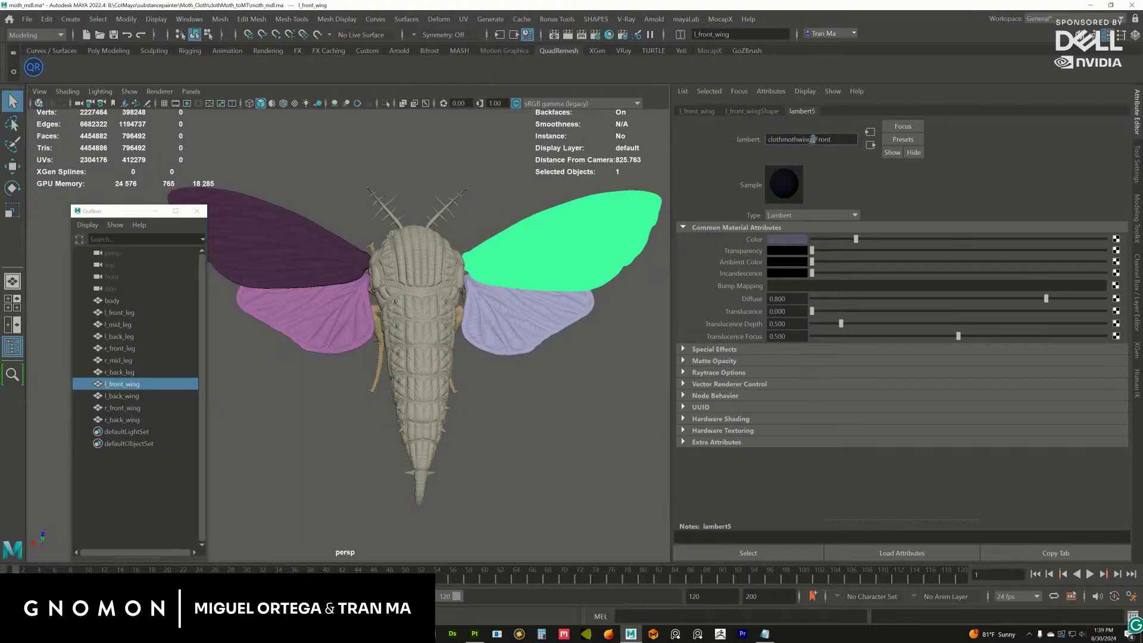
key(Return)
Copy the r_back_wing material name onto the l_back_wing object's material and change it to clothmothwingRback.
mouse_move(549, 308)
alt+middle_down()
mouse_move(527, 297)
mouse_move(543, 306)
alt+middle_up()
click(341, 327)
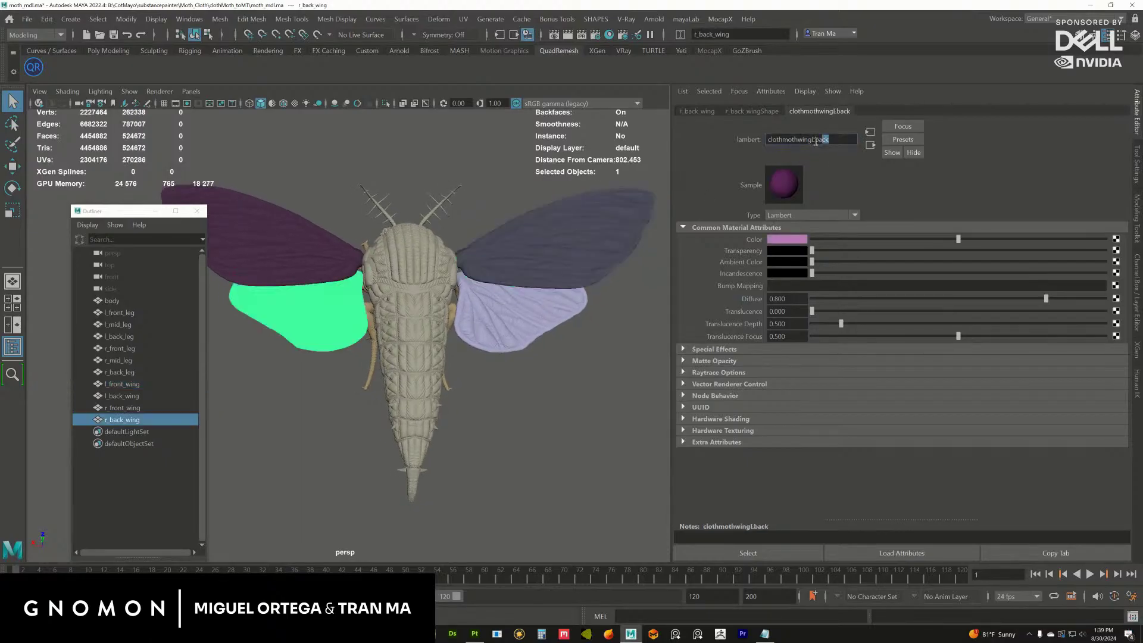
drag(830, 139, 756, 143)
click(560, 304)
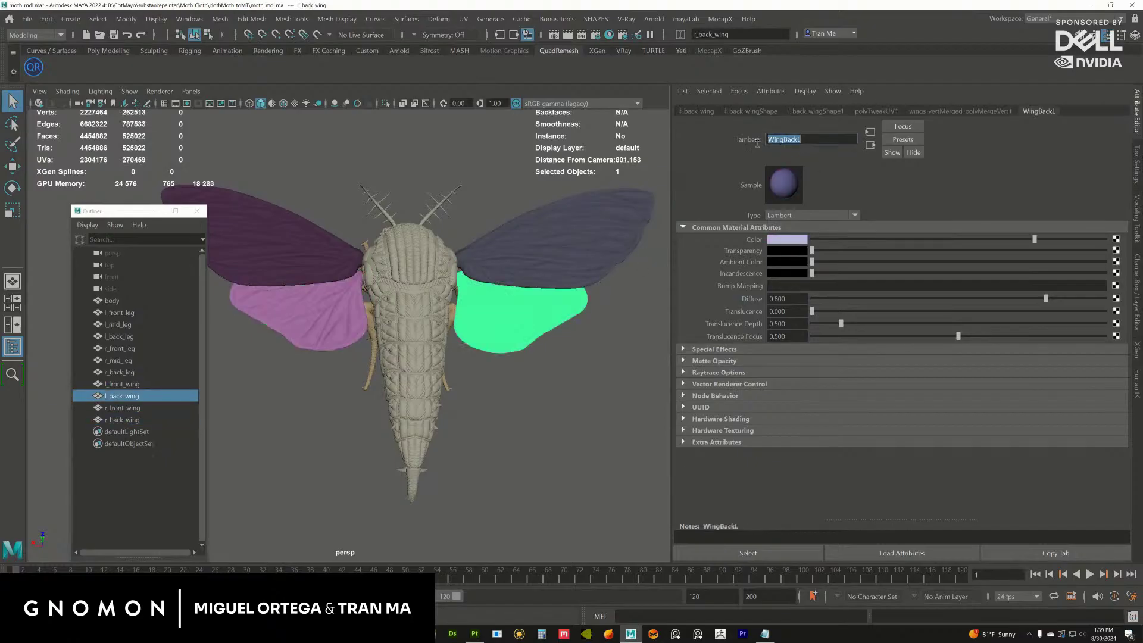
text(clothmothwingLback)
text(R)
key(Return)
Select the r_front_wing object and display its UV layout in the UV Editor.
alt+drag(518, 306, 487, 294)
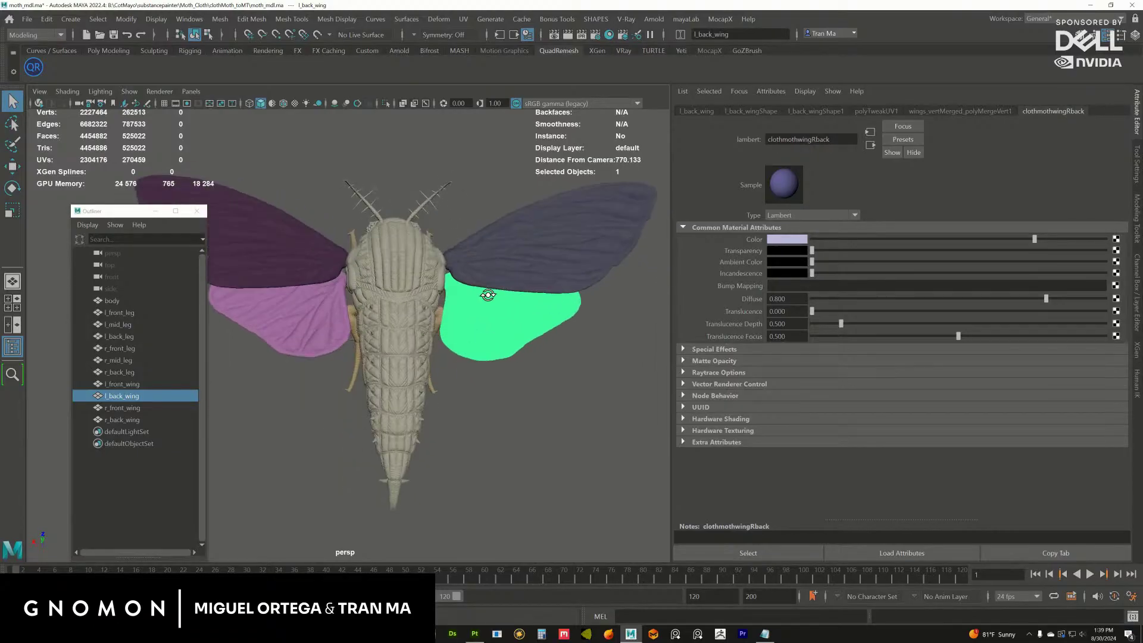
alt+middle_drag(309, 277, 388, 286)
click(388, 286)
alt+drag(398, 308, 409, 302)
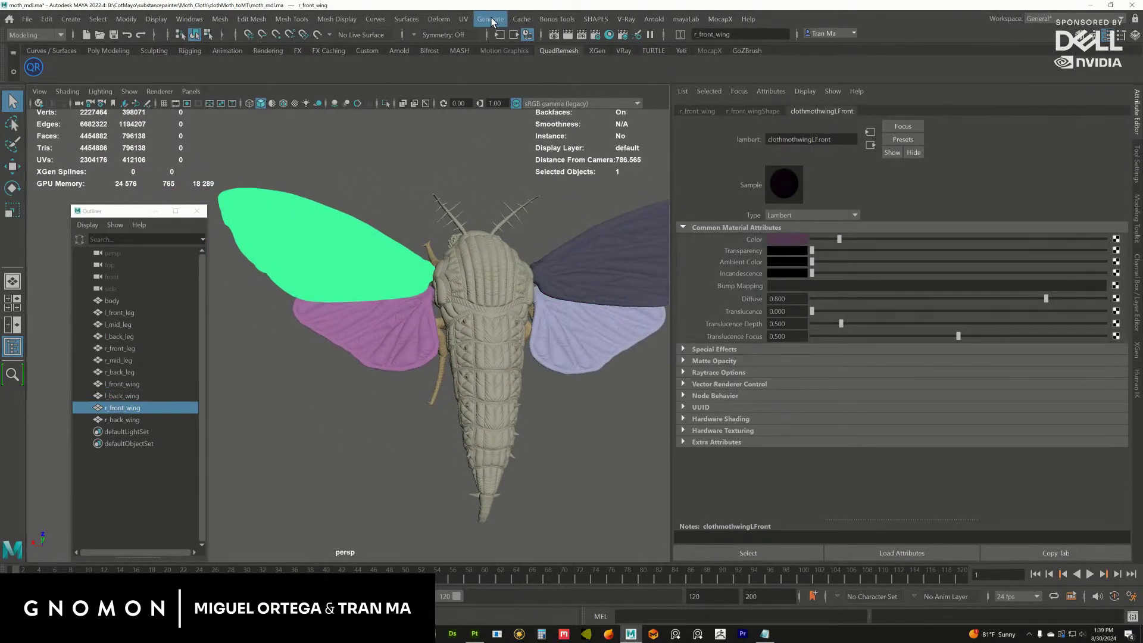
click(466, 20)
click(483, 43)
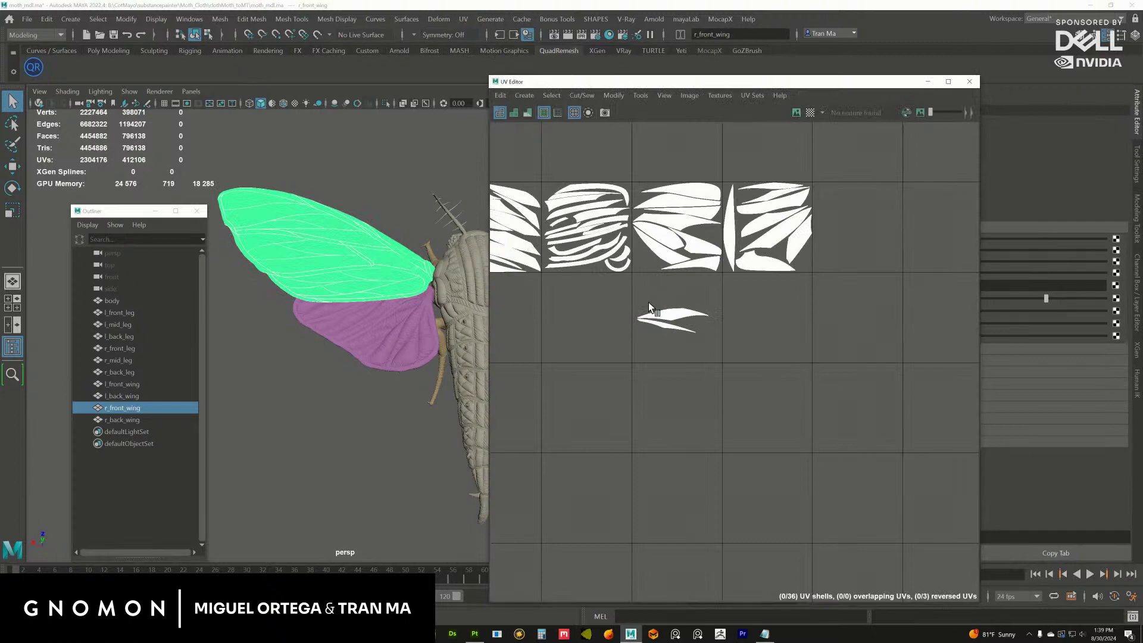
Select the r_front_wing UV shells lying below the main tile row and locate their faces on the wing.
right_drag(648, 302, 581, 279)
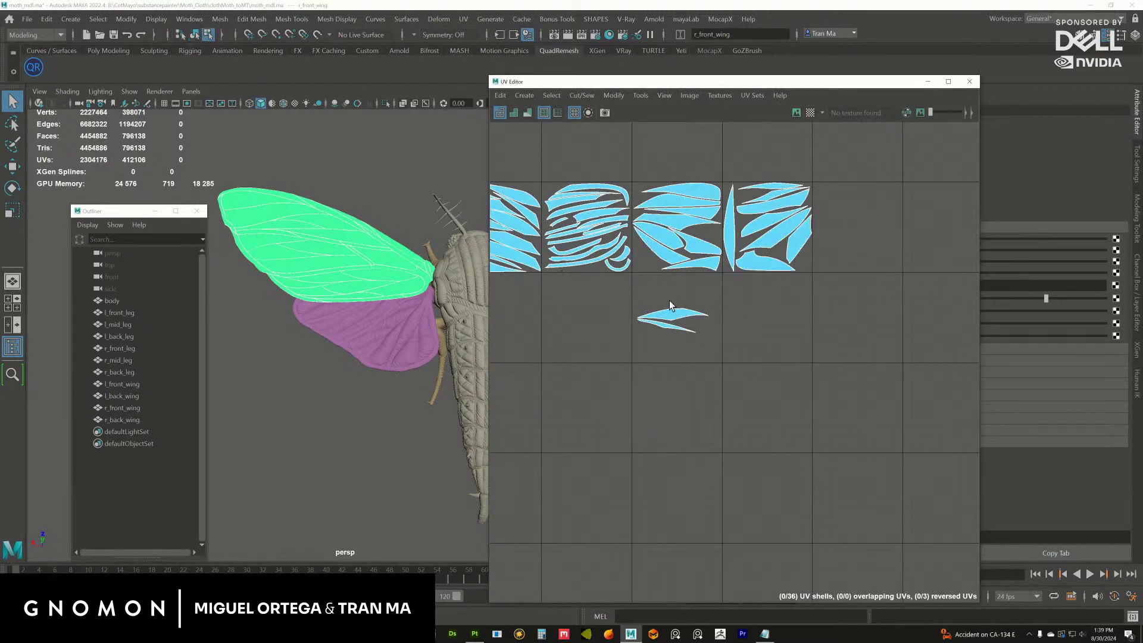
click(670, 313)
mouse_move(377, 340)
alt+mouse_down()
mouse_move(440, 310)
mouse_move(497, 327)
mouse_move(502, 352)
mouse_move(378, 357)
alt+mouse_up()
alt+right_drag(378, 357, 360, 334)
alt+drag(360, 334, 409, 272)
click(409, 271)
key(r)
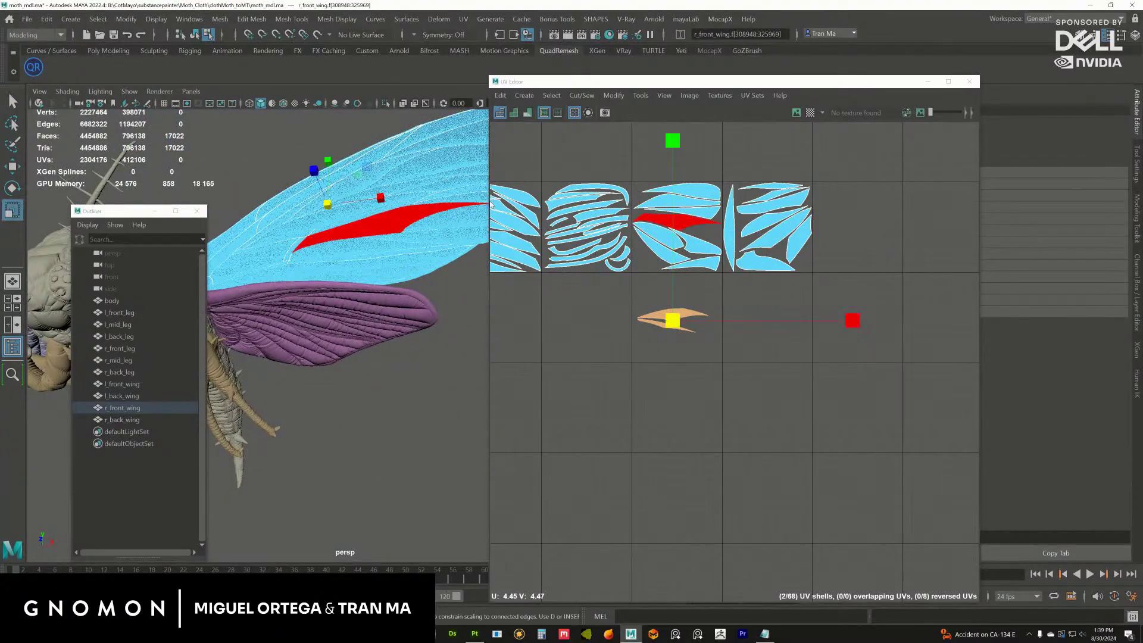
click(356, 291)
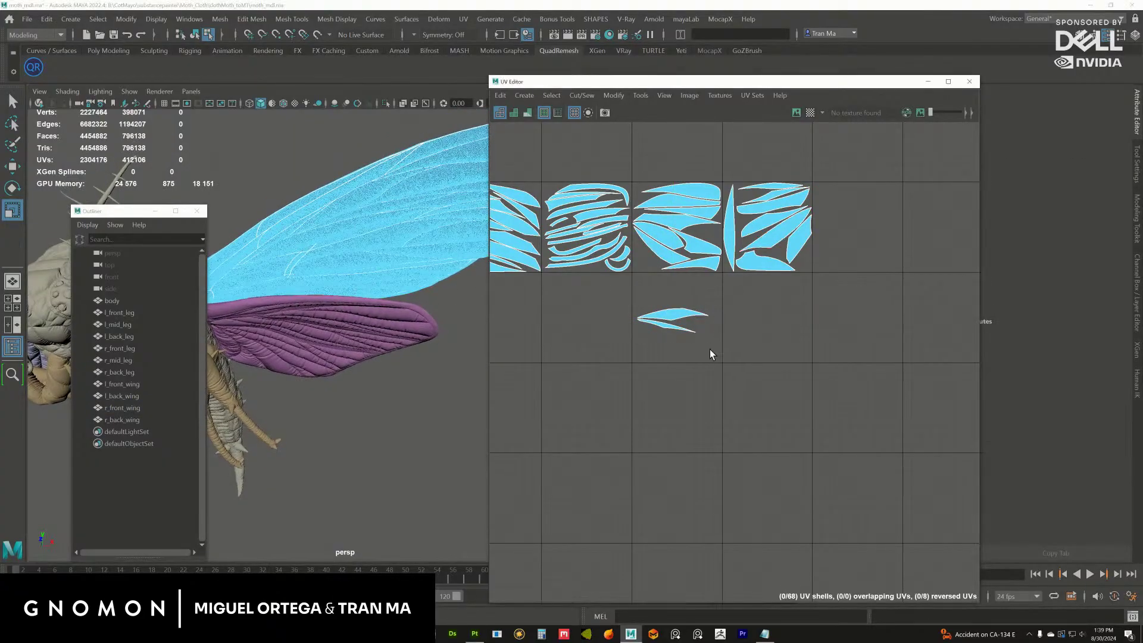
Reselect the r_front_wing shells below the main row and assign their faces the back wing's material clothmothwingLback.
drag(711, 350, 662, 308)
alt+drag(383, 318, 351, 378)
alt+right_drag(351, 378, 466, 412)
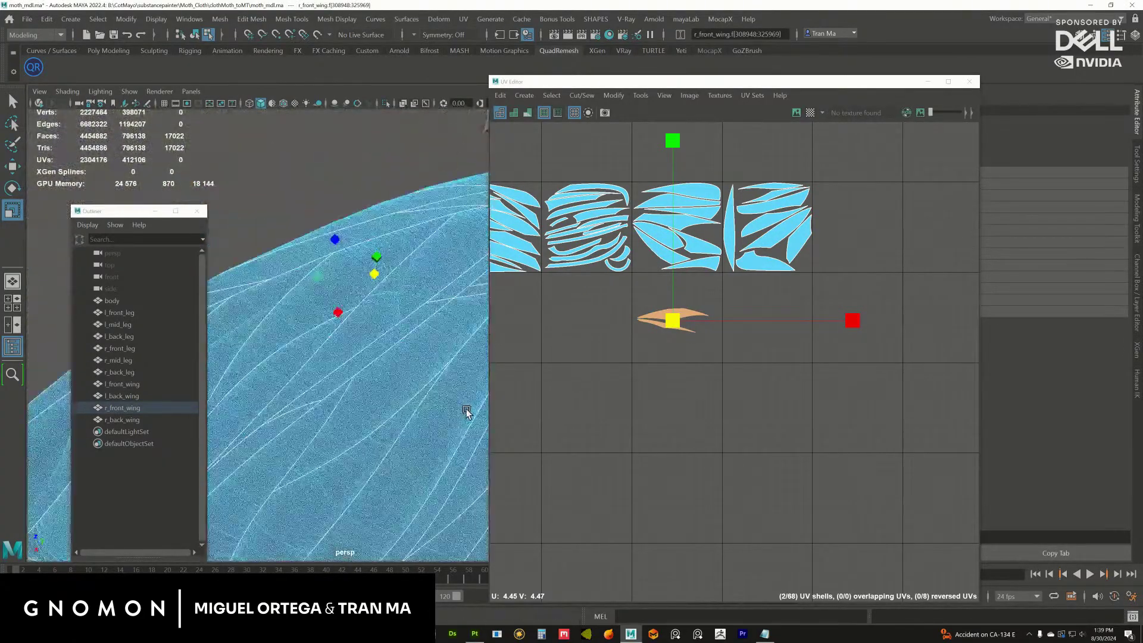
alt+drag(466, 411, 494, 258)
alt+middle_drag(494, 258, 502, 372)
alt+right_drag(503, 373, 497, 357)
alt+drag(497, 357, 479, 352)
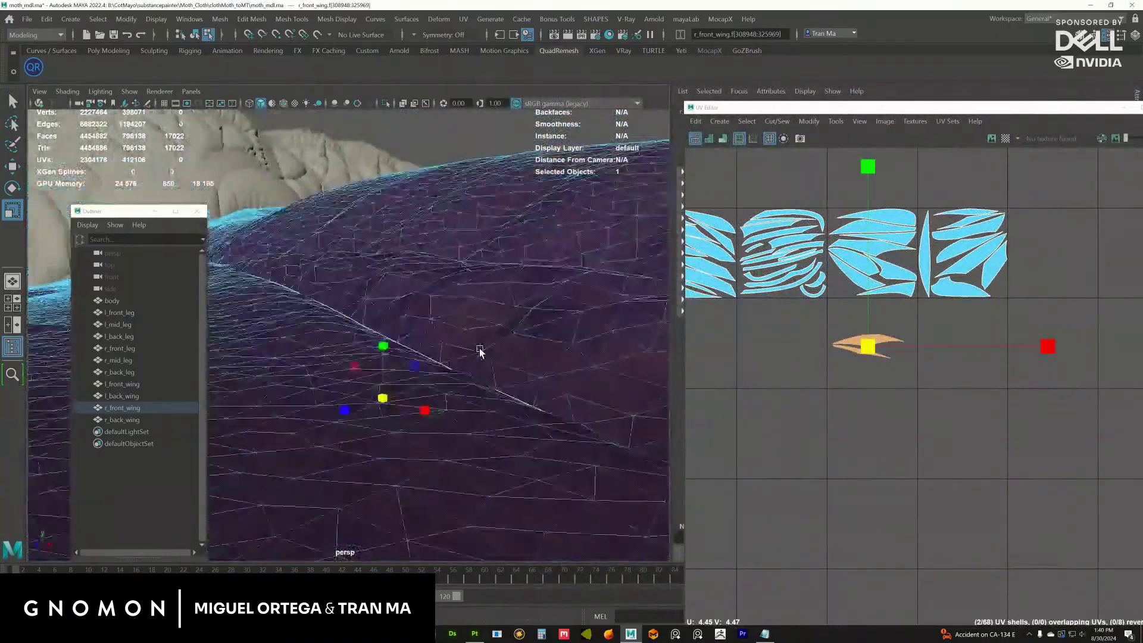
alt+right_drag(480, 350, 477, 345)
alt+drag(476, 345, 420, 265)
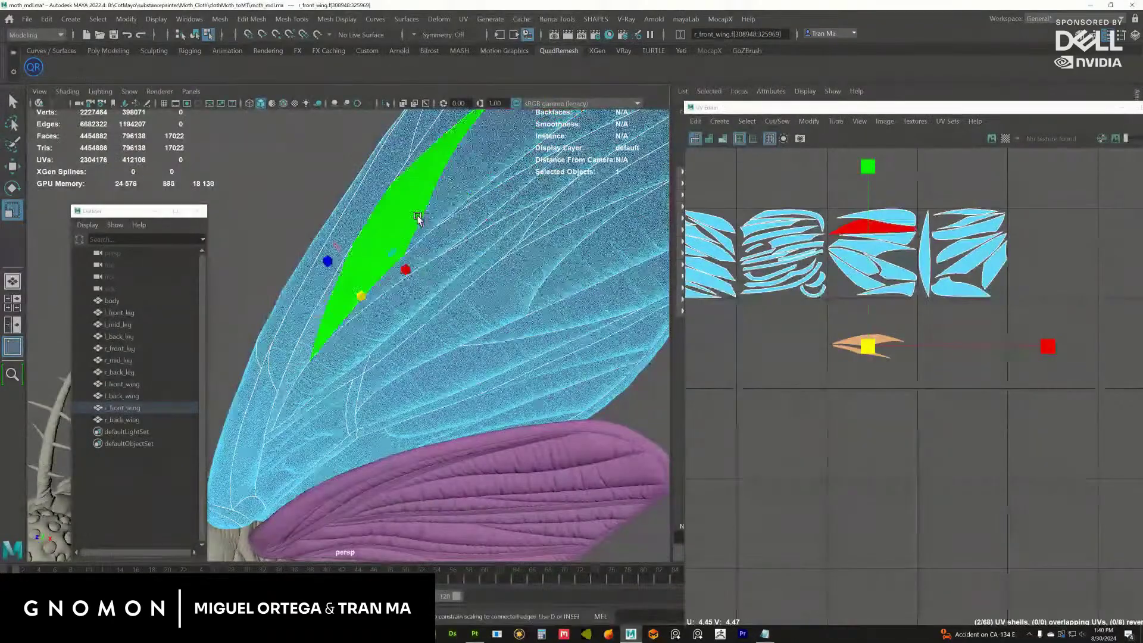
right_drag(400, 205, 510, 490)
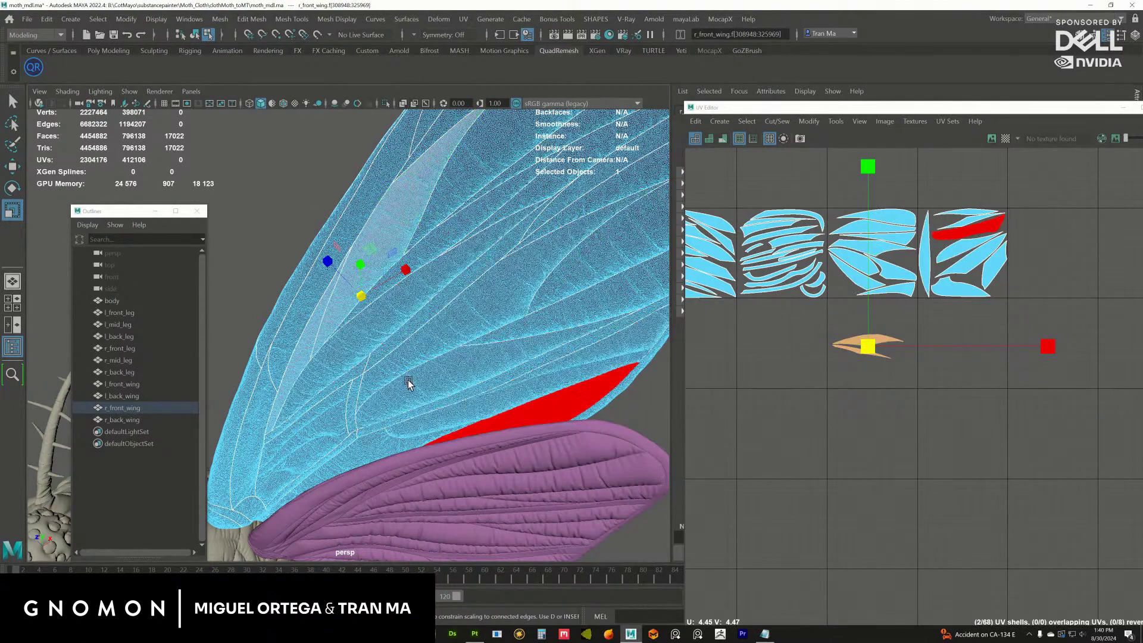
alt+drag(408, 384, 419, 332)
right_drag(438, 311, 475, 281)
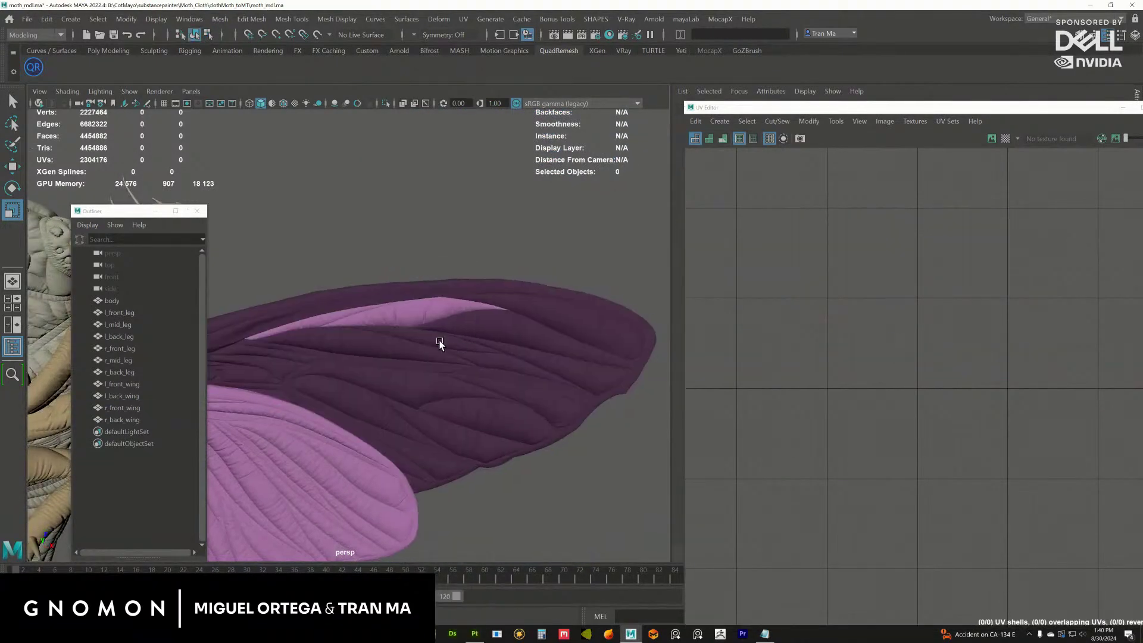
Compare the UV layouts of the r_front_wing and r_back_wing objects in the UV Editor.
scroll(440, 343, down, 3)
click(469, 261)
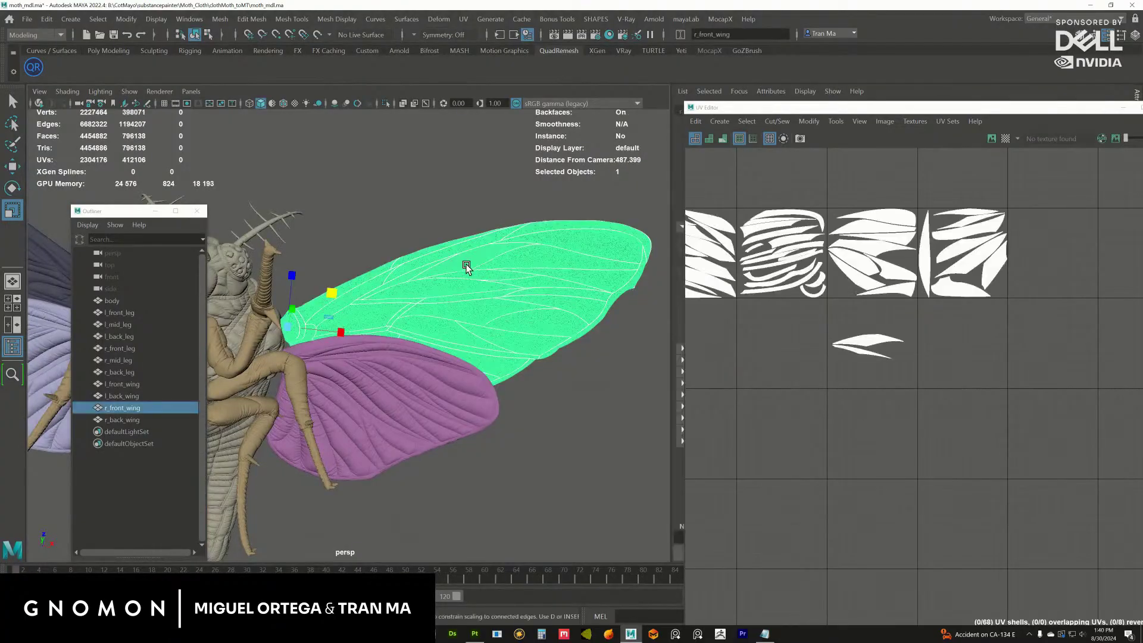
shift+click(440, 391)
click(461, 205)
Display the l_back_wing object's UV layout and bring its whole row of tiles into view in the UV Editor.
alt+drag(366, 234, 420, 294)
click(329, 296)
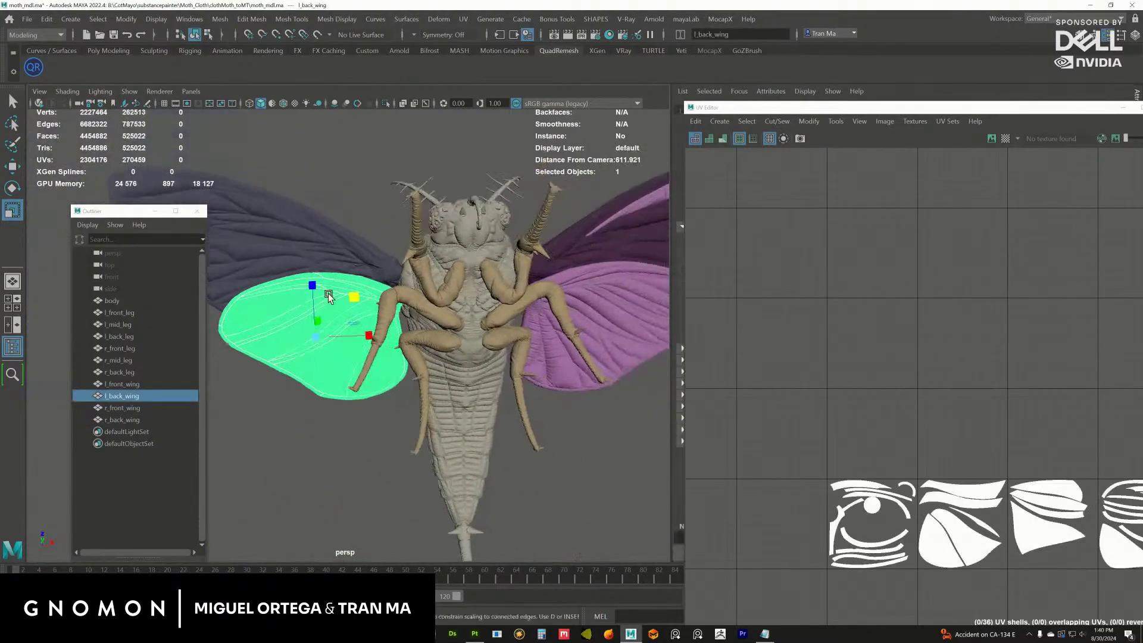
scroll(357, 293, down, 4)
scroll(766, 352, down, 4)
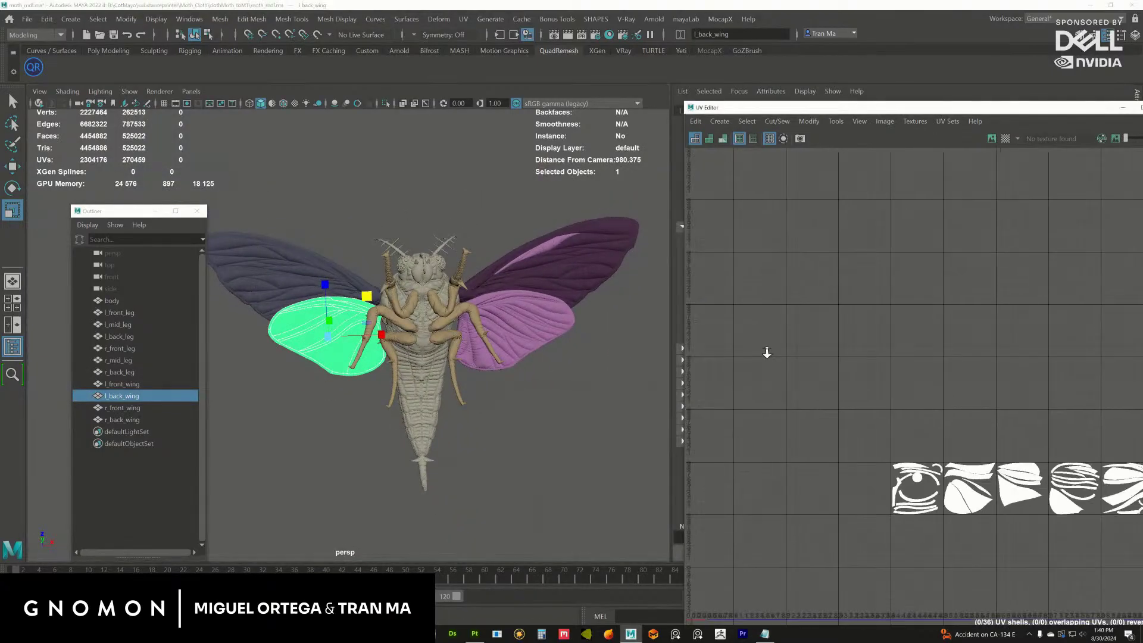
alt+middle_drag(765, 352, 679, 277)
drag(850, 109, 799, 71)
scroll(408, 264, up, 5)
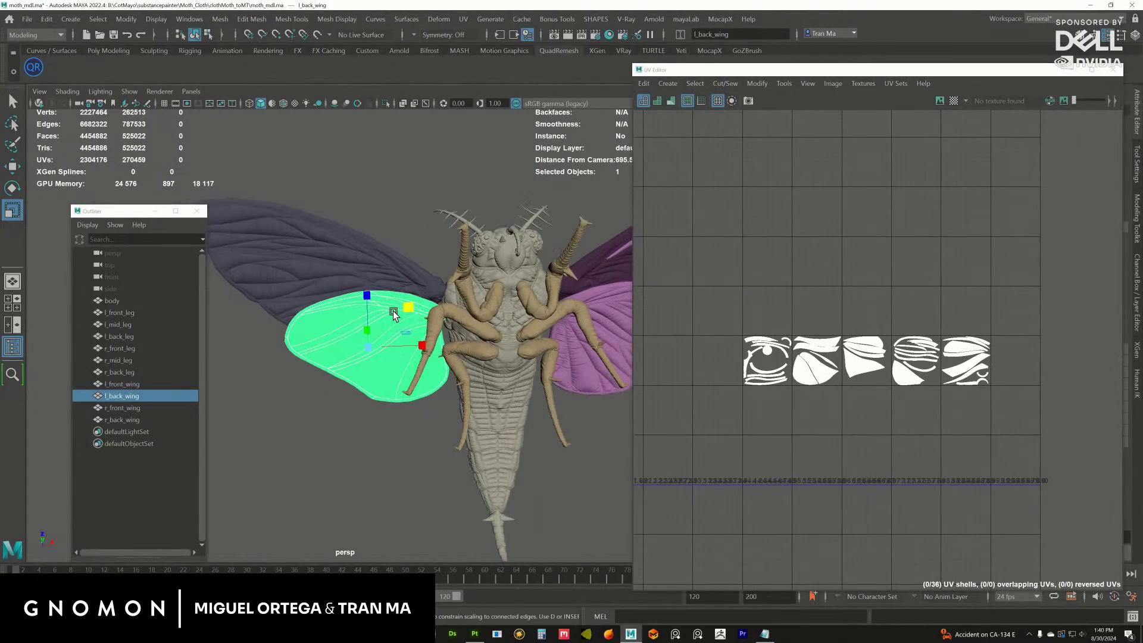
Select the l_front_wing object and pick its UV shells lying below the main tile row.
click(375, 244)
scroll(815, 354, up, 2)
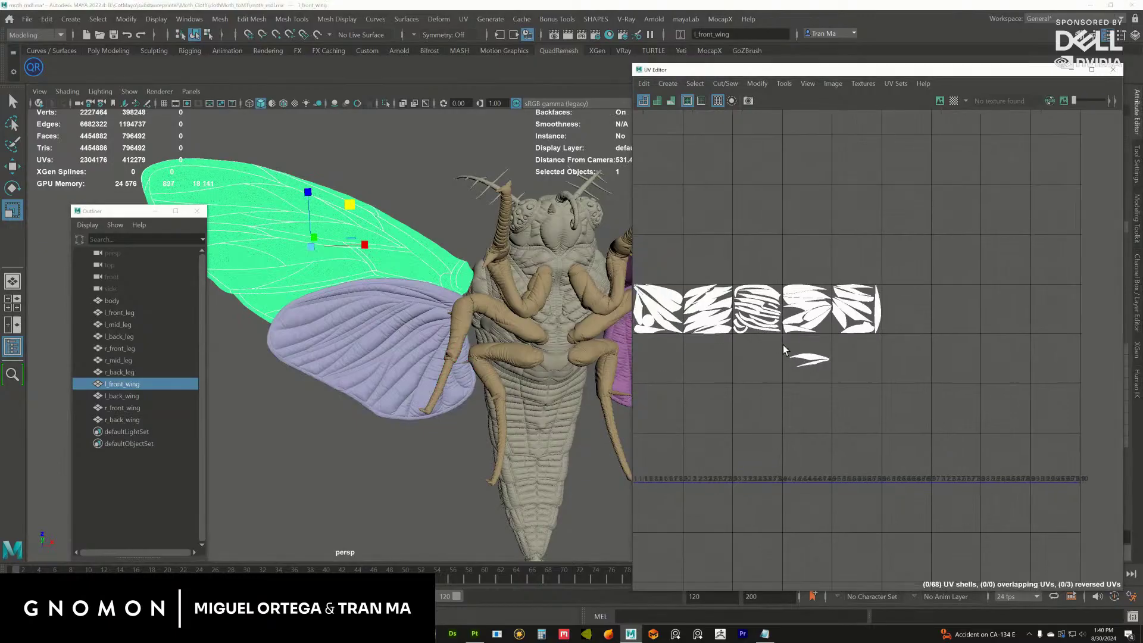
right_drag(777, 340, 772, 340)
drag(754, 339, 852, 395)
Assign the l_back_wing object's material clothmothwingRback to the selected l_front_wing faces and review both wing sides.
alt+right_drag(370, 281, 444, 365)
alt+drag(444, 366, 393, 185)
right_drag(393, 186, 519, 514)
alt+drag(448, 265, 442, 258)
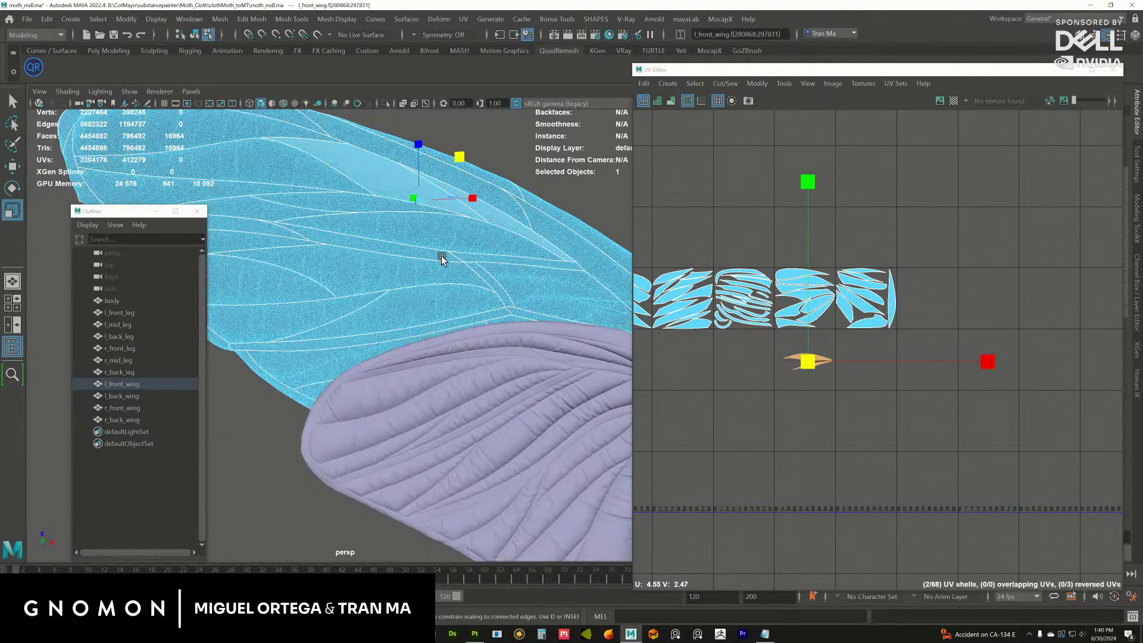
right_drag(441, 256, 526, 174)
click(526, 173)
alt+right_drag(522, 316, 377, 334)
alt+middle_drag(377, 334, 359, 315)
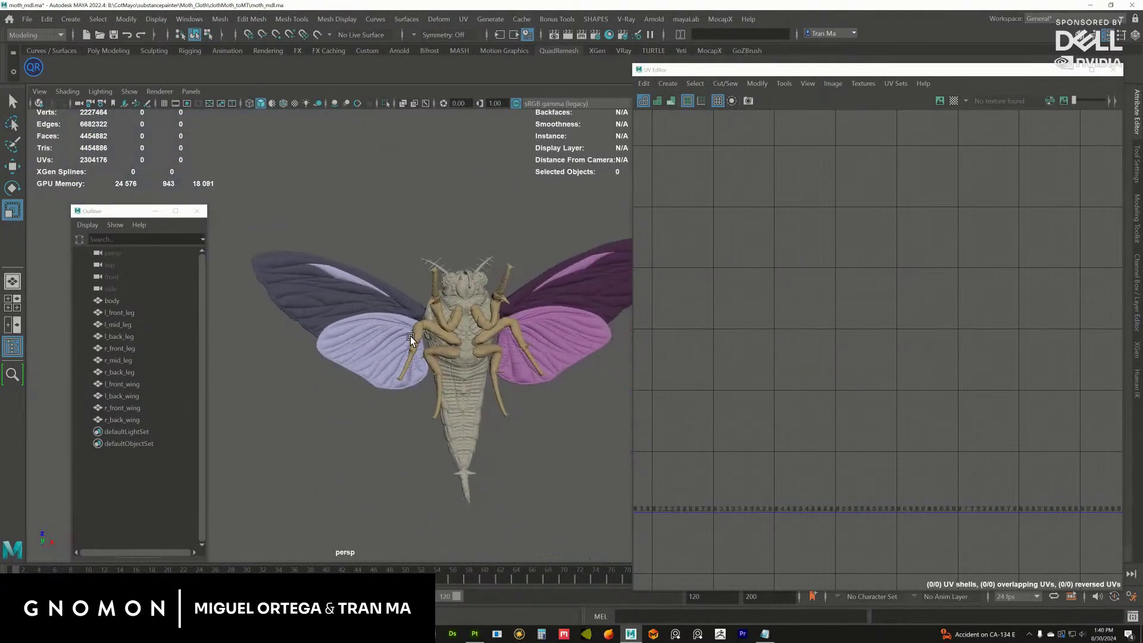
alt+drag(409, 336, 451, 308)
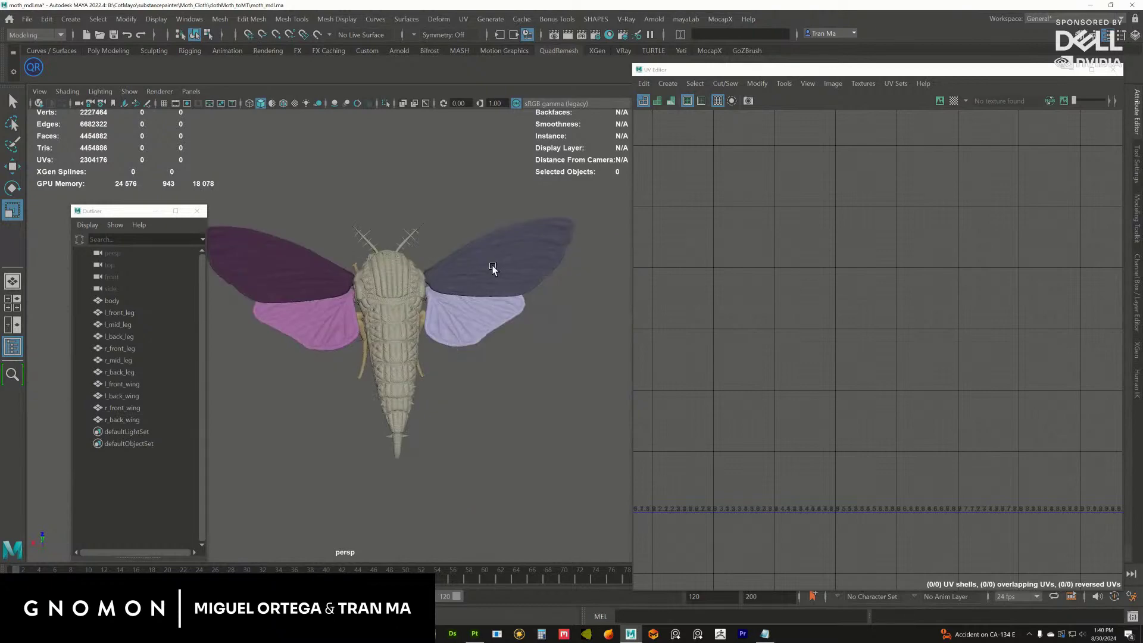
Close the UV Editor and copy the _mtl suffix from the body object's material name.
click(490, 264)
click(1112, 70)
mouse_move(489, 278)
alt+middle_down()
mouse_move(556, 306)
mouse_move(495, 290)
alt+middle_up()
click(443, 344)
alt+drag(495, 336, 540, 318)
click(539, 318)
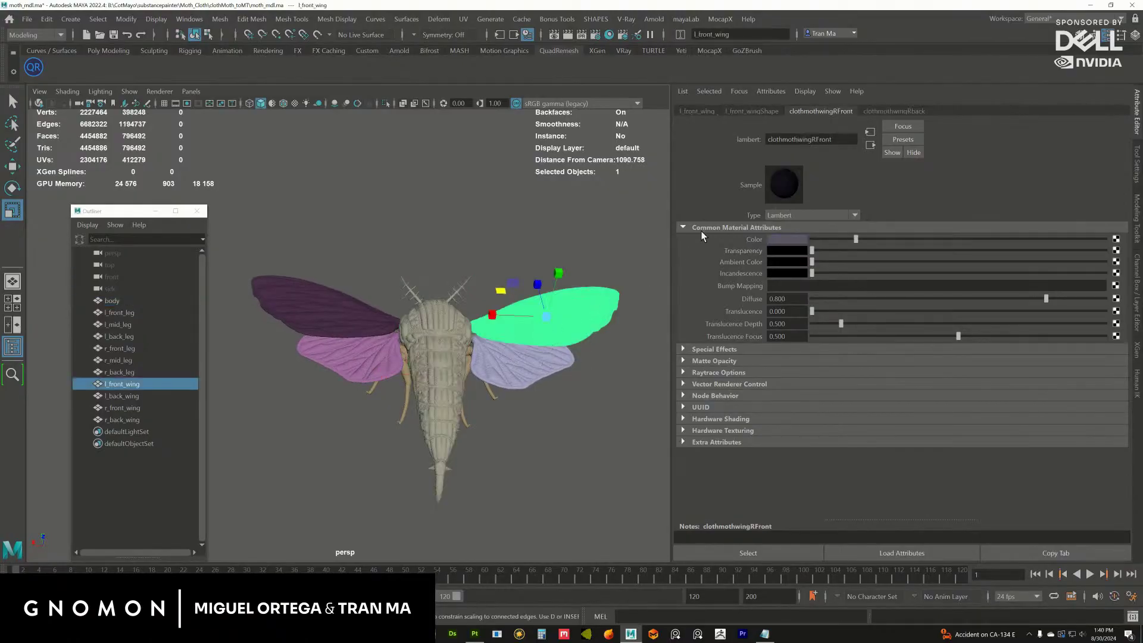
click(444, 331)
drag(826, 140, 812, 139)
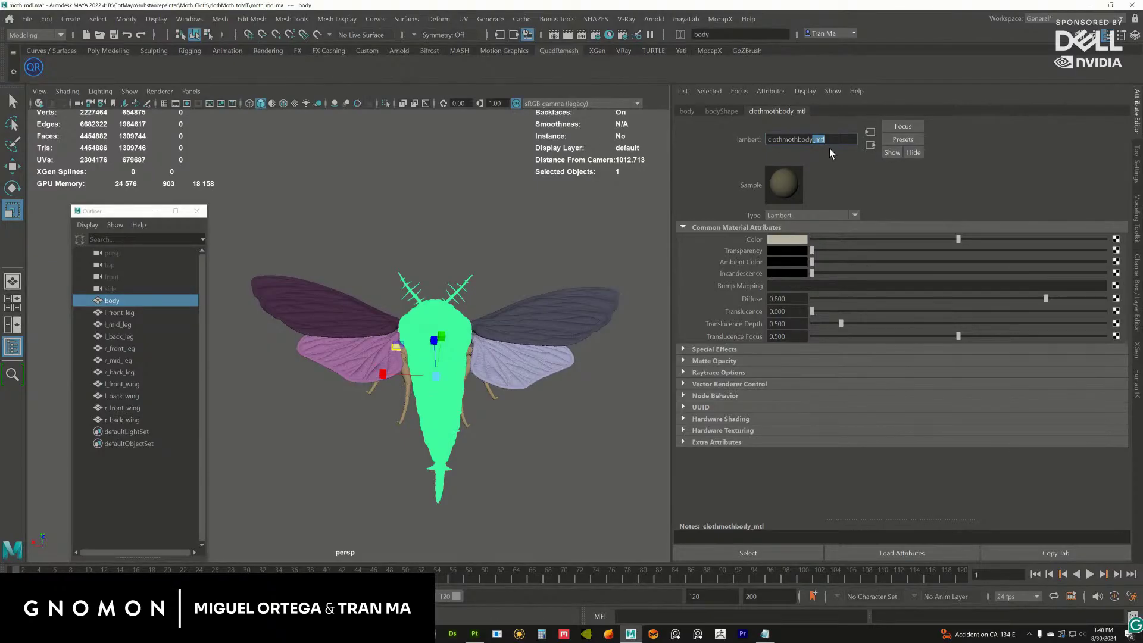
Append _mtl to the l_front_wing material name clothmothwingRFront, and inspect the l_back_wing object's material name.
click(566, 303)
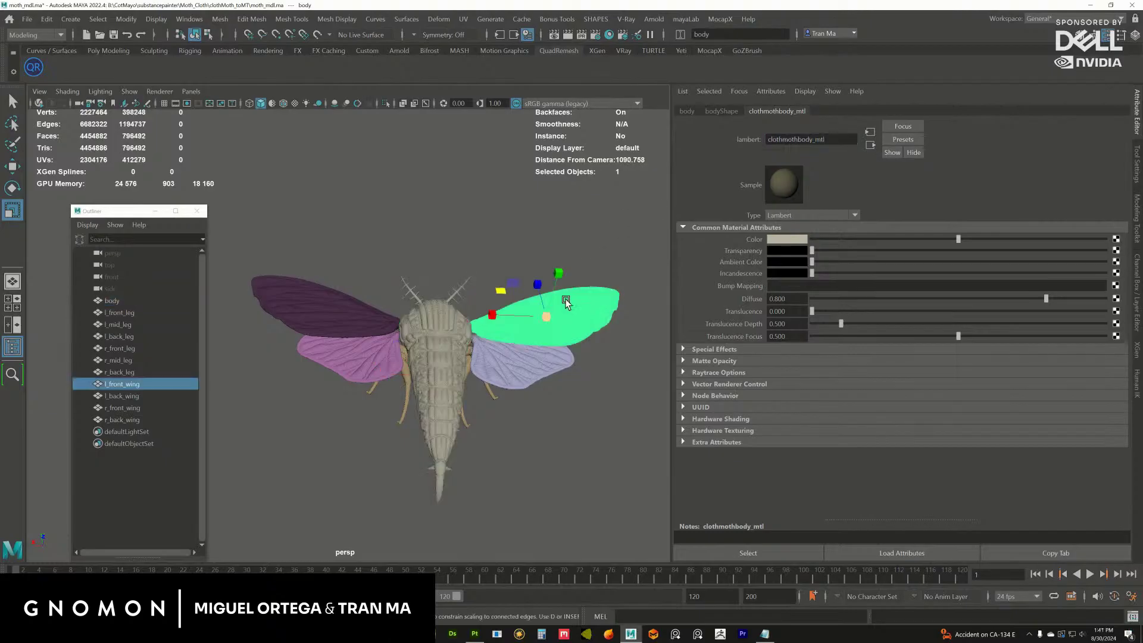
click(837, 142)
text(_mtl)
click(539, 364)
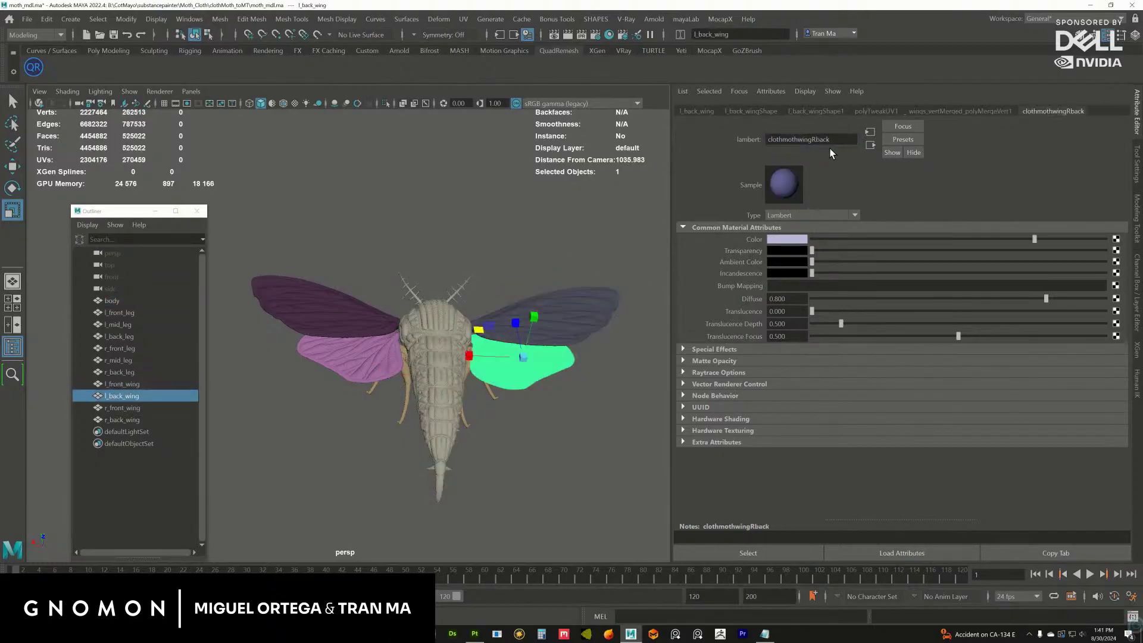
Append _mtl to the r_back_wing material name clothmothwingLback, and check the r_front_wing, leg and body material names.
click(357, 359)
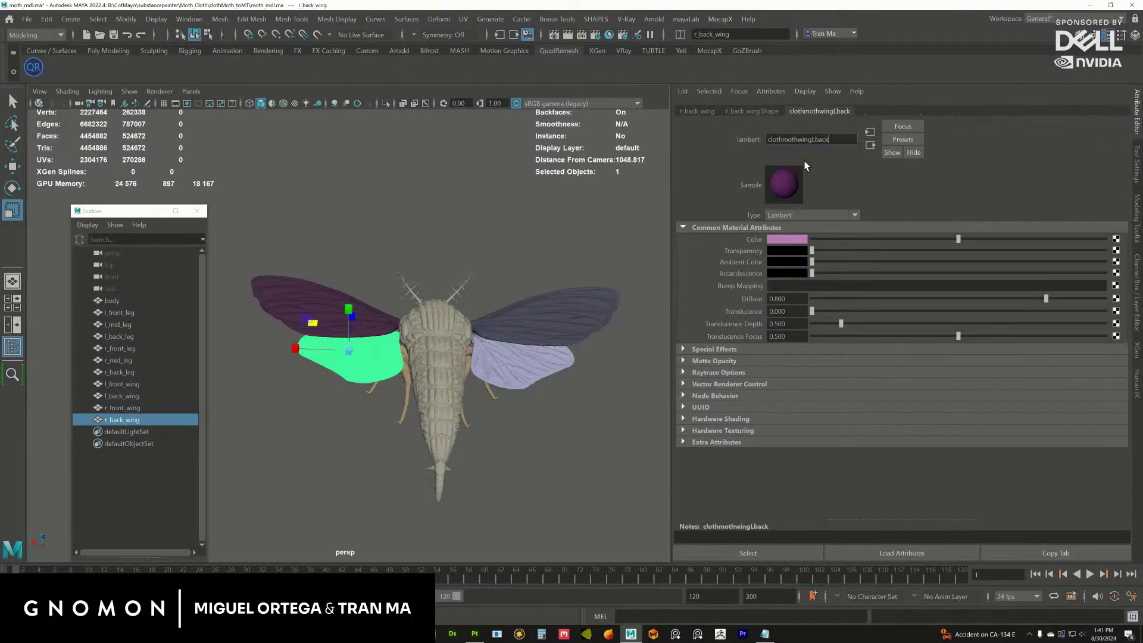
text(_mtl)
click(344, 310)
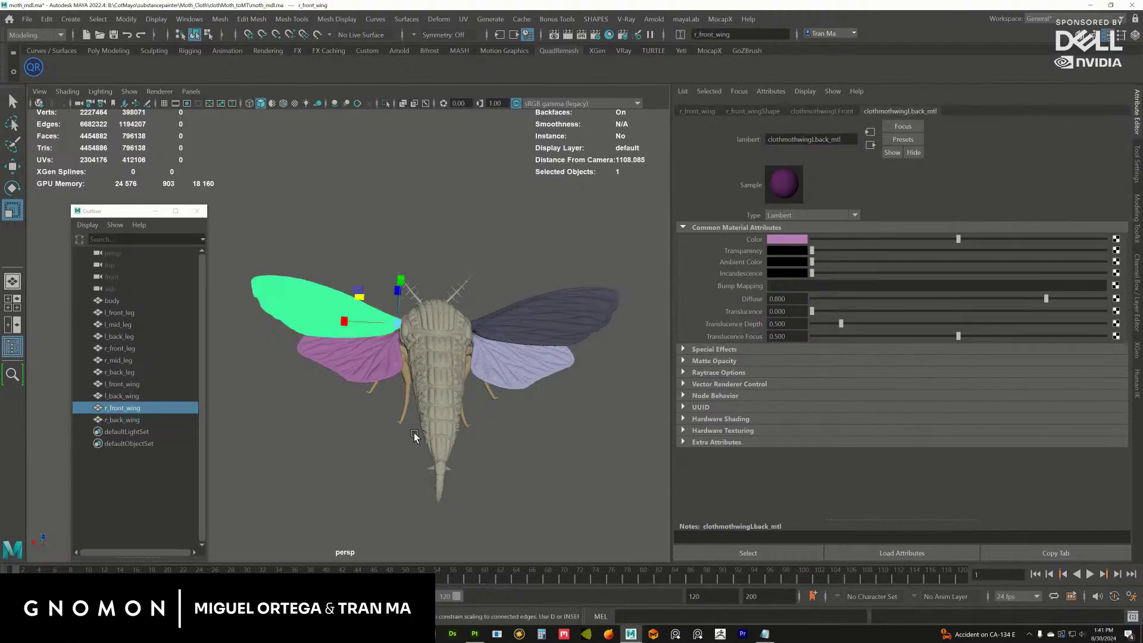
click(405, 408)
click(437, 411)
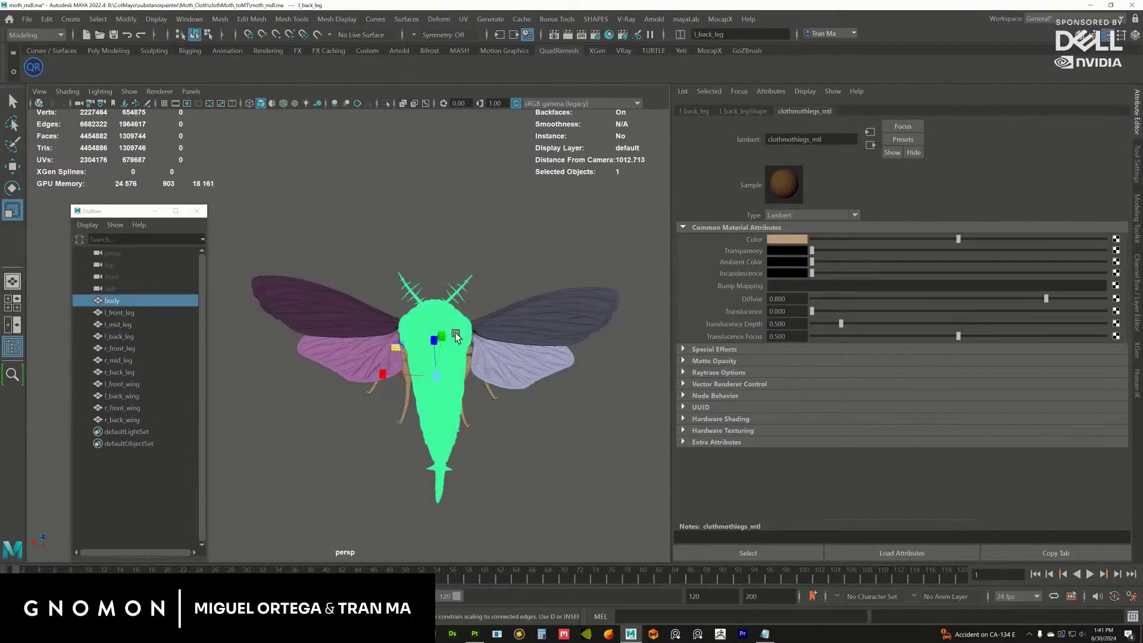
Select all the moth objects and delete all construction history in the scene.
drag(246, 241, 521, 417)
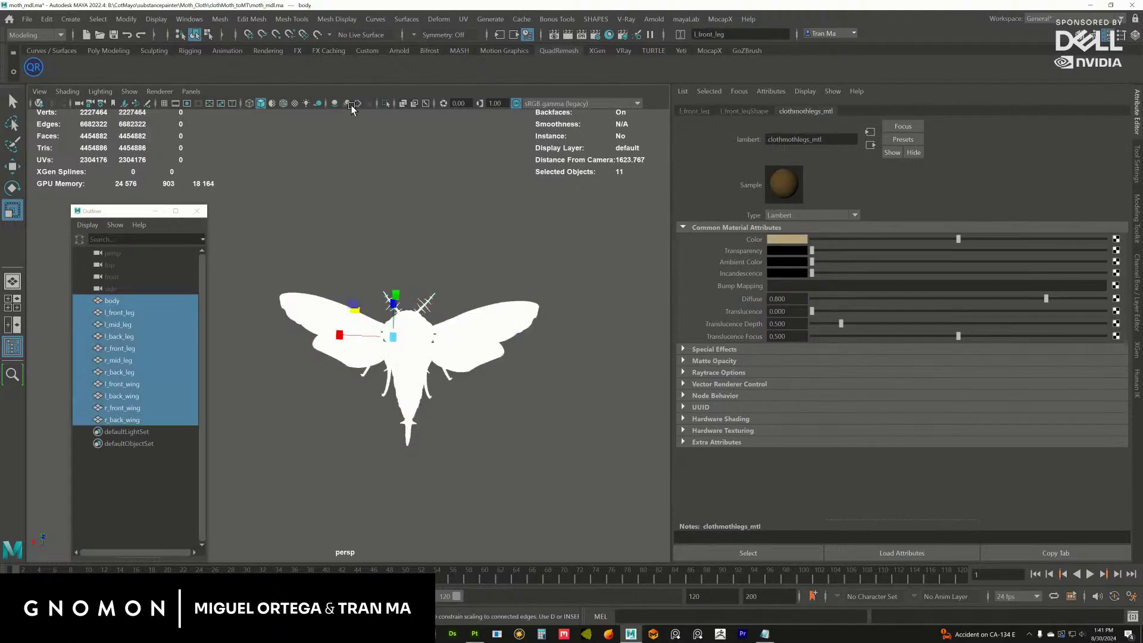
click(360, 52)
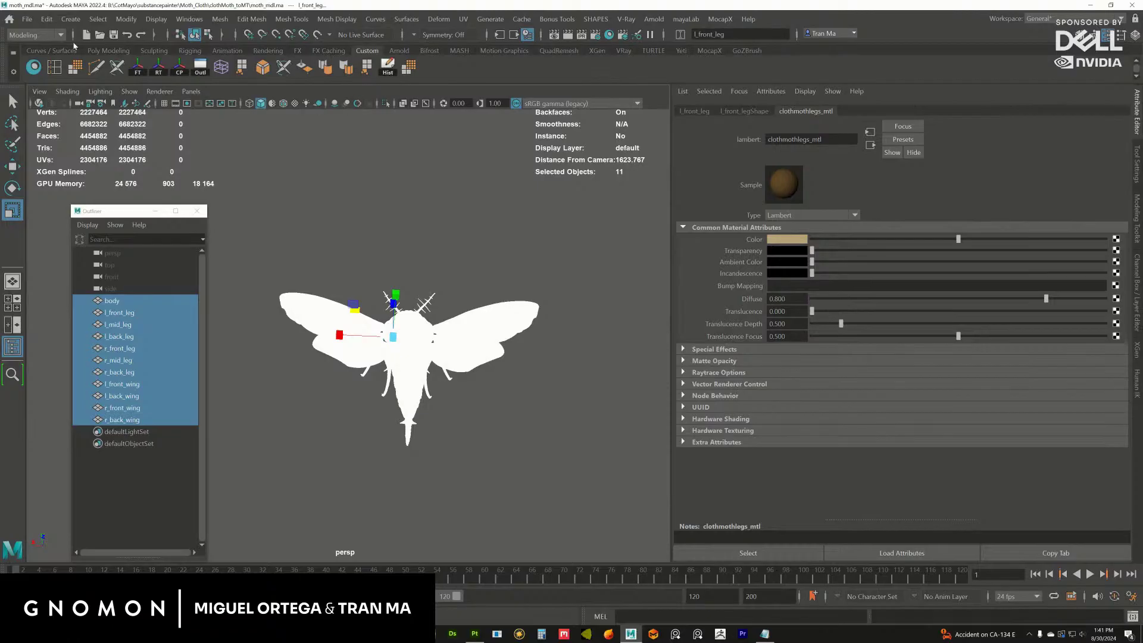
click(47, 20)
mouse_move(158, 174)
click(212, 175)
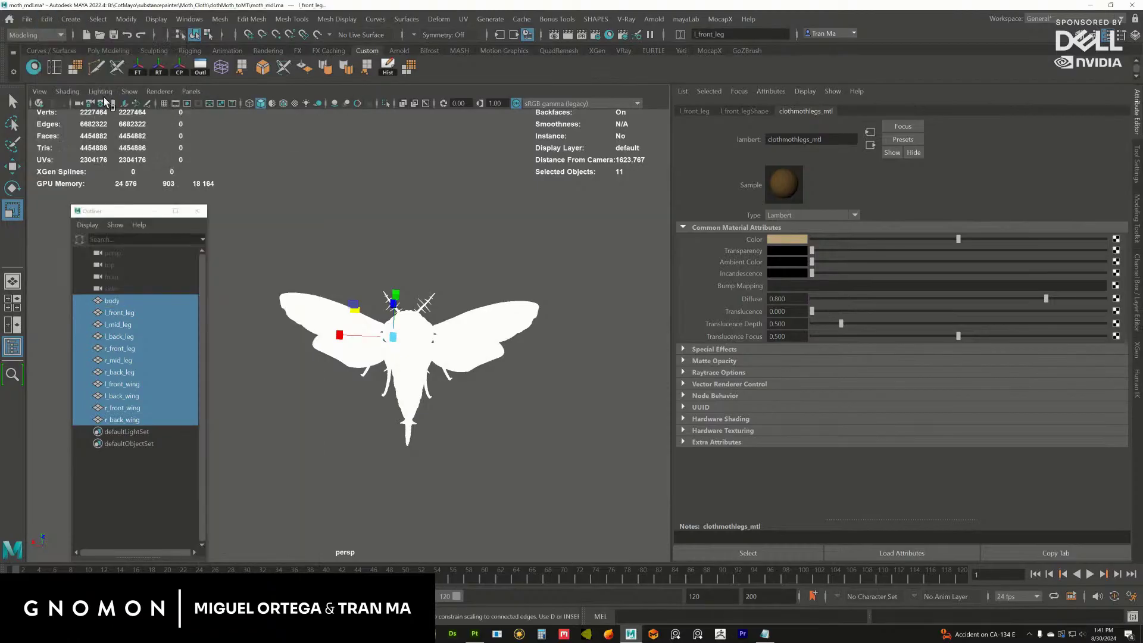
Save the scene under the new name moth_materialassignments.mb.
click(28, 20)
click(58, 84)
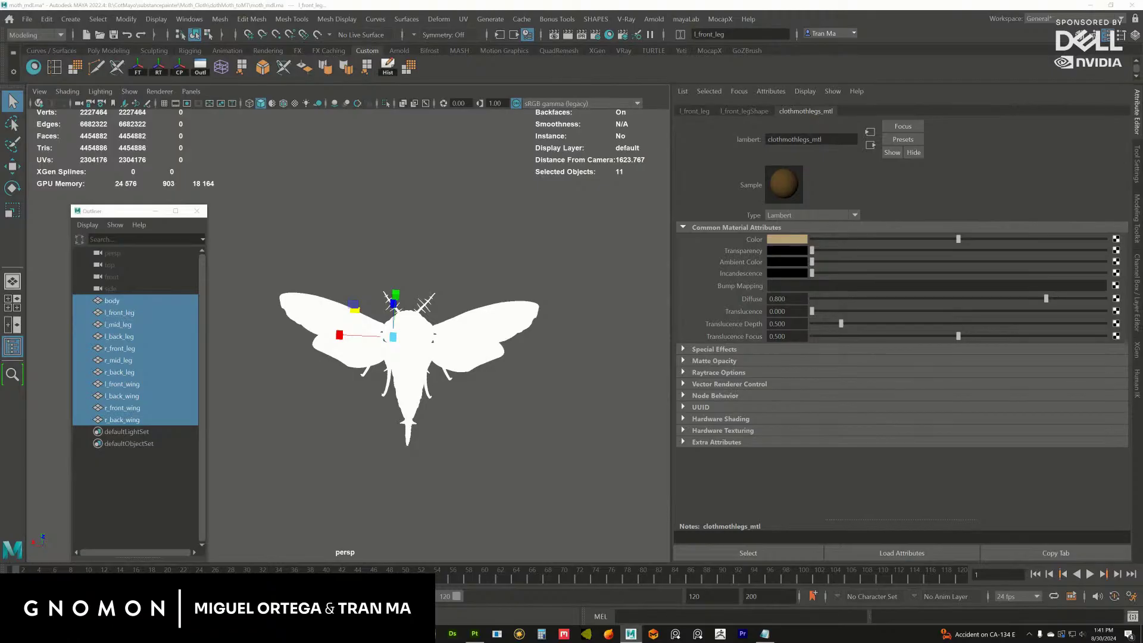
key(ctrl+s)
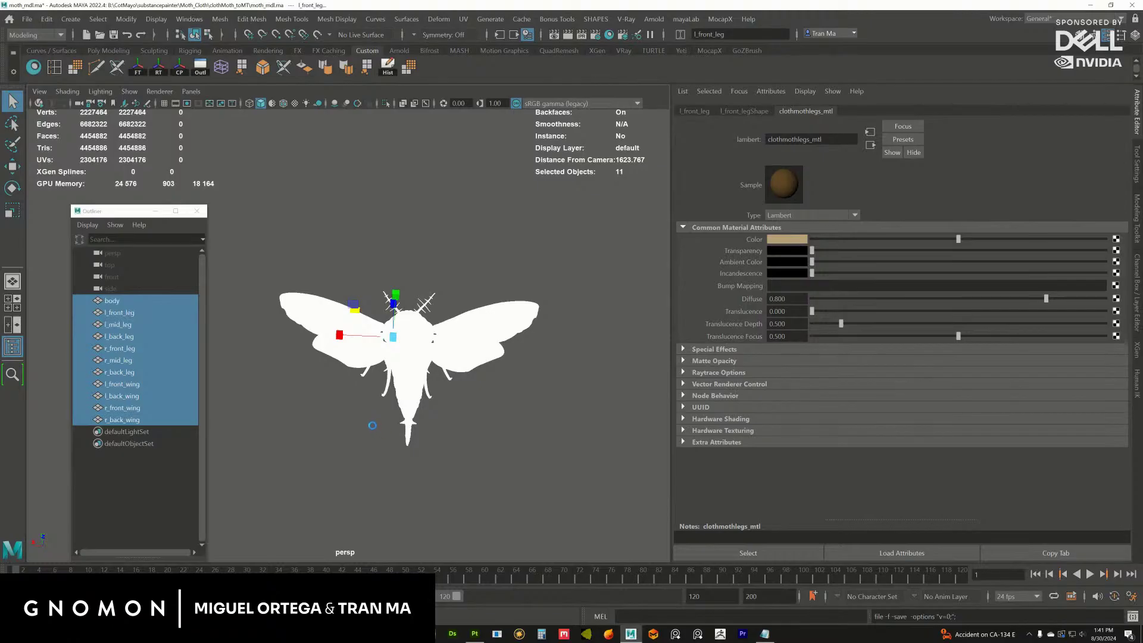
scroll(411, 357, up, 1)
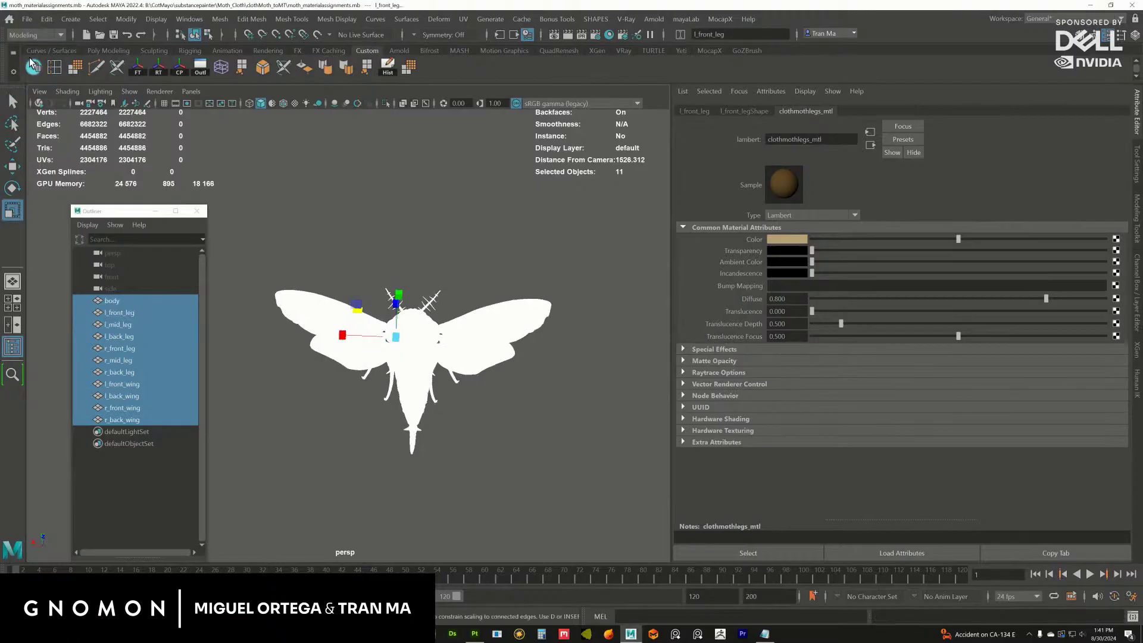
Run Optimize Scene Size to clear unused items from the moth scene.
click(46, 19)
mouse_move(110, 176)
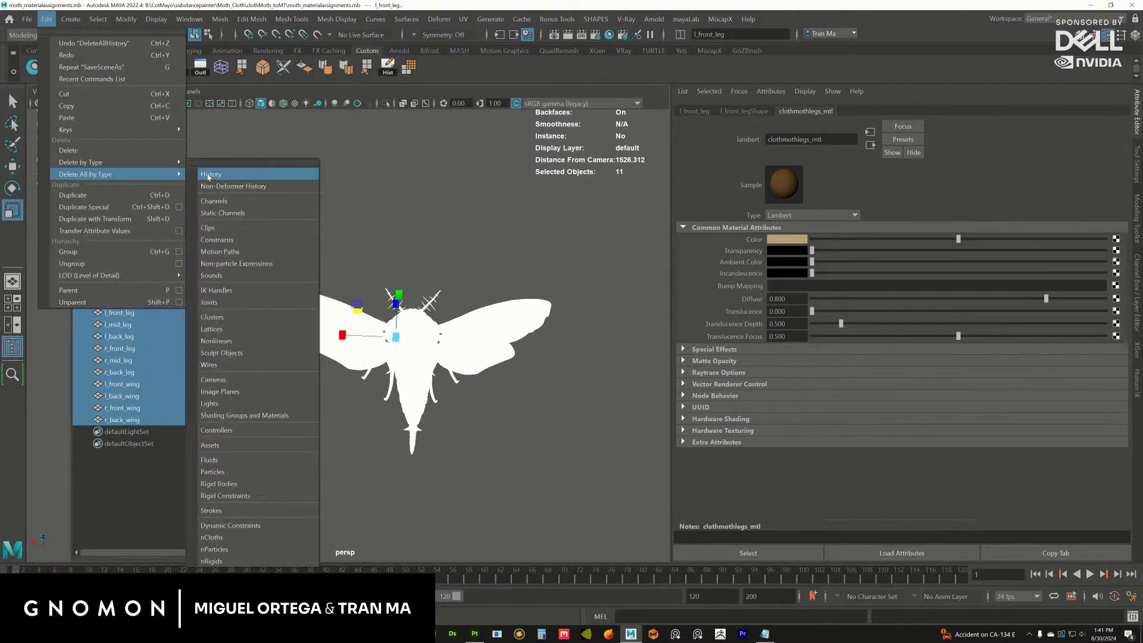
click(47, 19)
click(27, 19)
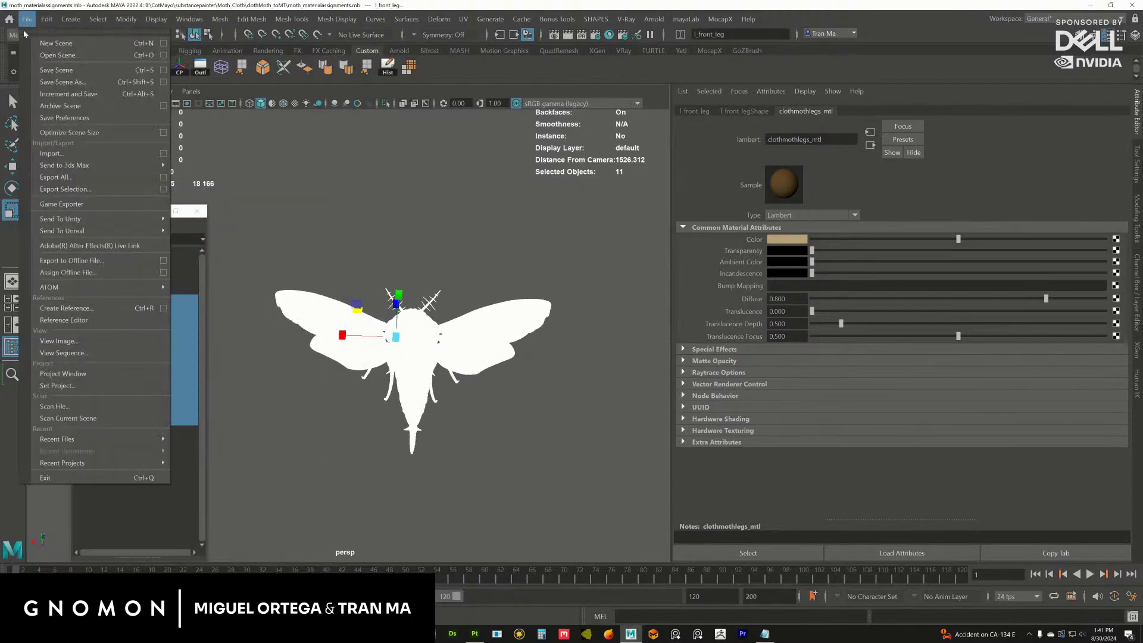
click(81, 133)
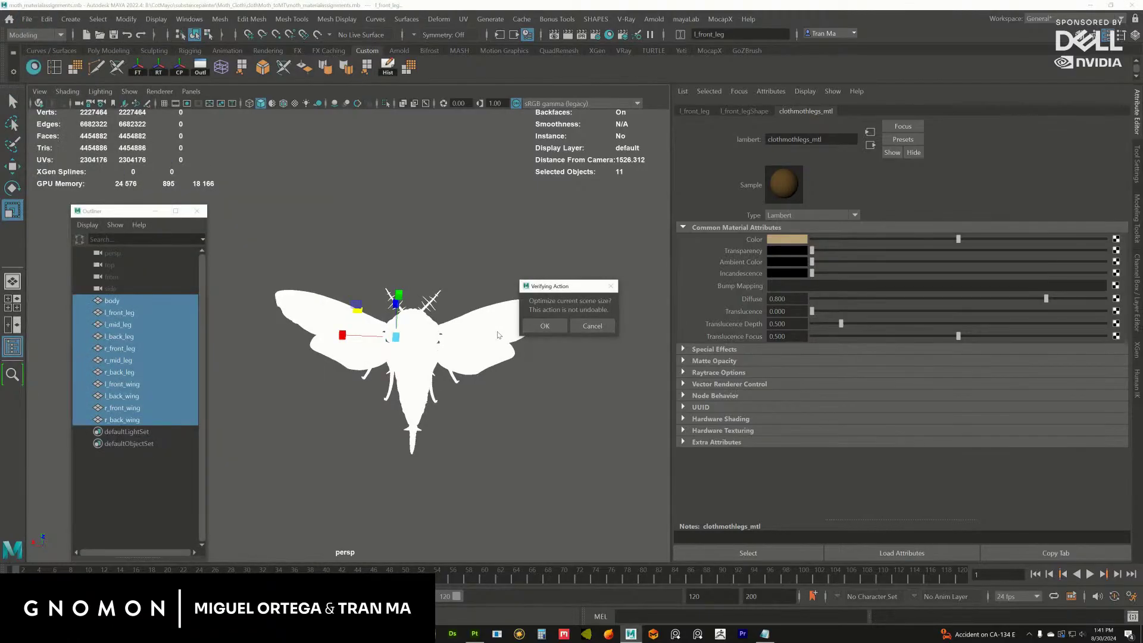
Open the Hypershade, select the moth body's material and highlight its name, clothmothbody_mtl.
click(34, 67)
drag(671, 107, 622, 91)
click(458, 190)
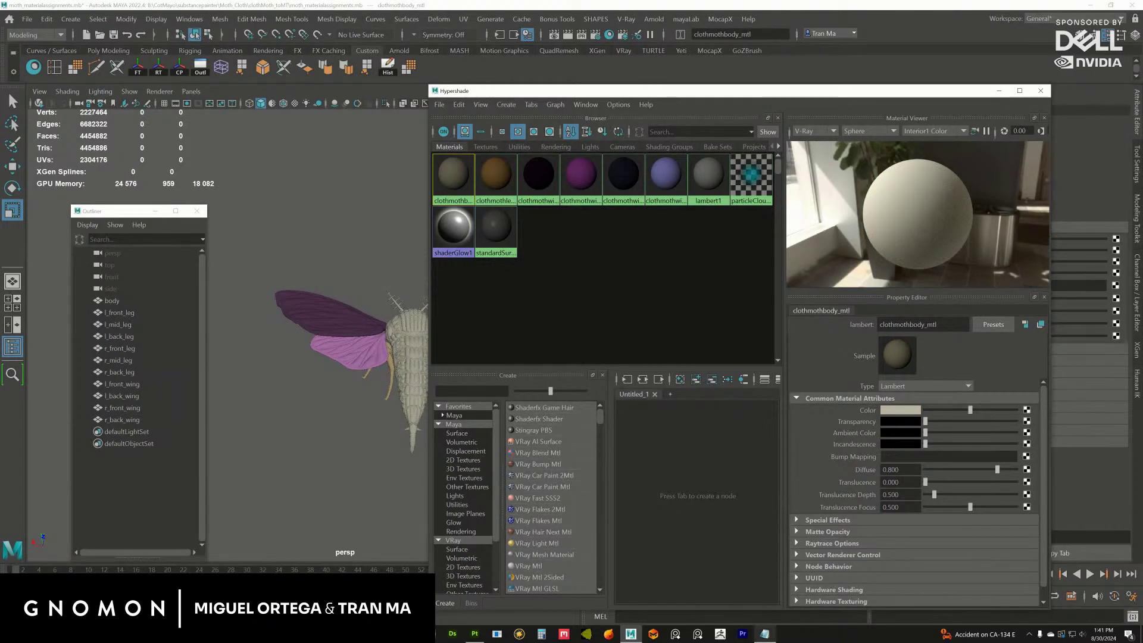
click(765, 635)
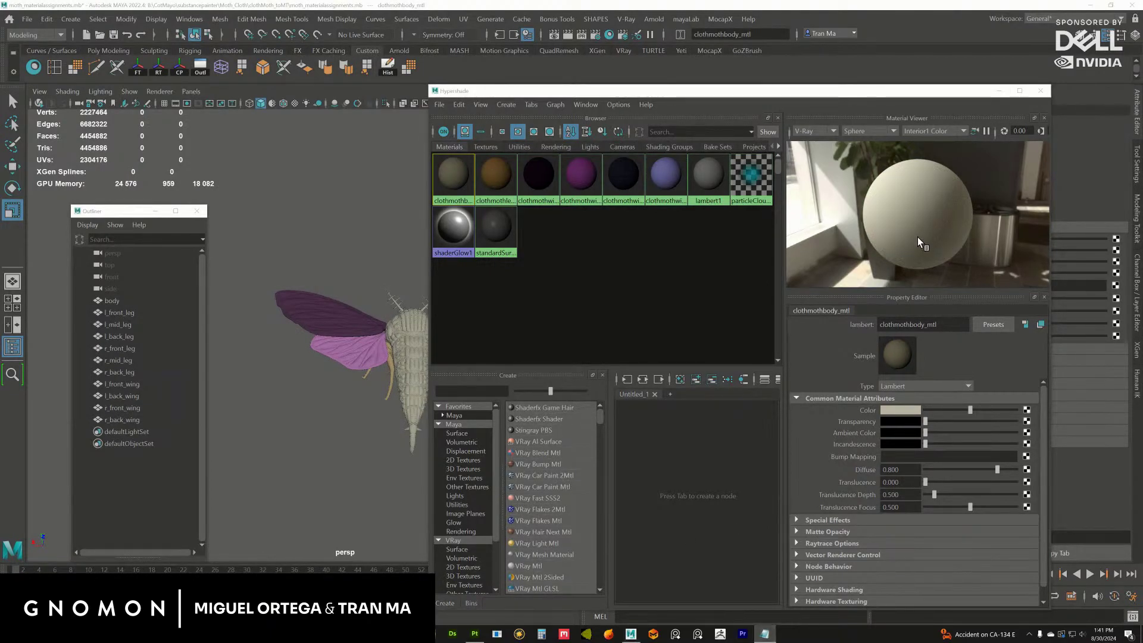
click(954, 326)
double_click(911, 325)
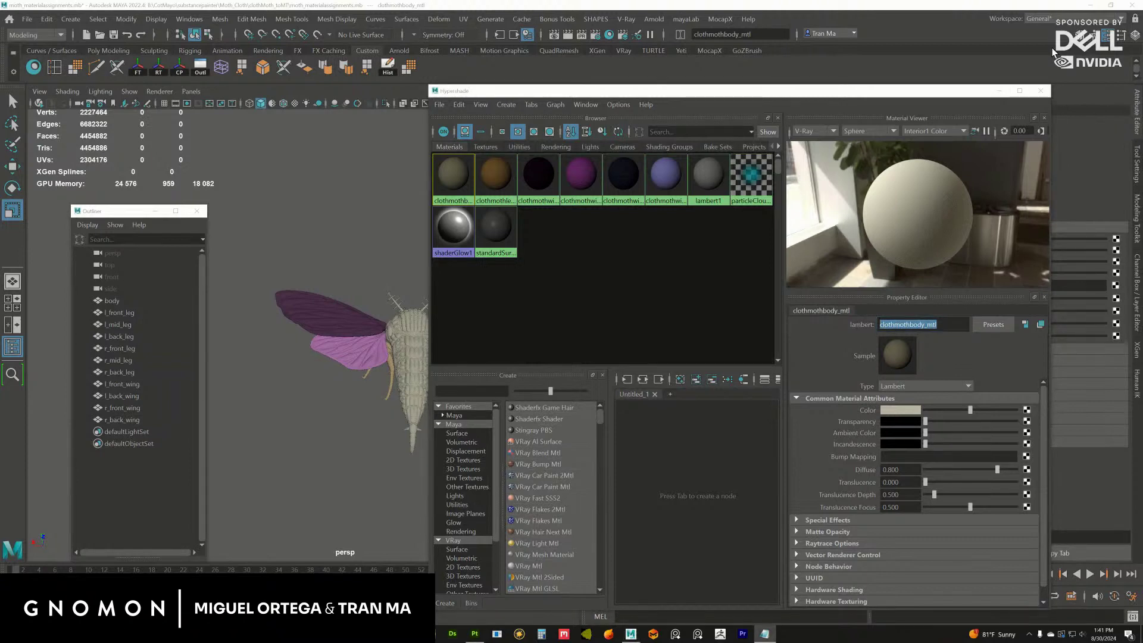
Inspect the legs material and the four wing materials in turn, highlighting their names in the Hypershade.
click(496, 176)
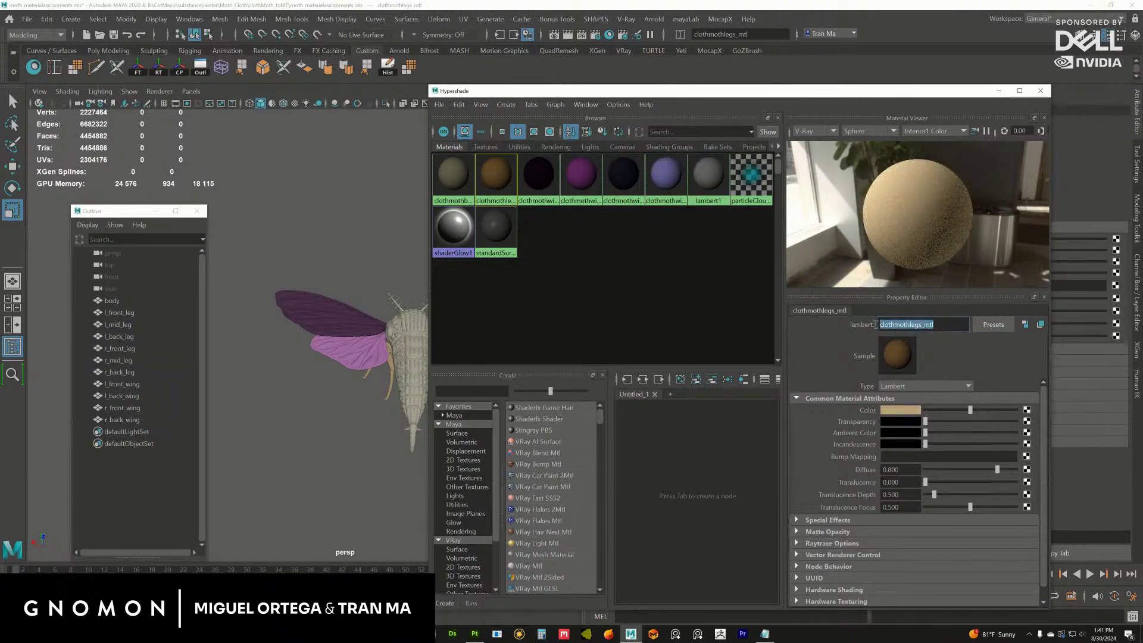
key(ctrl+c)
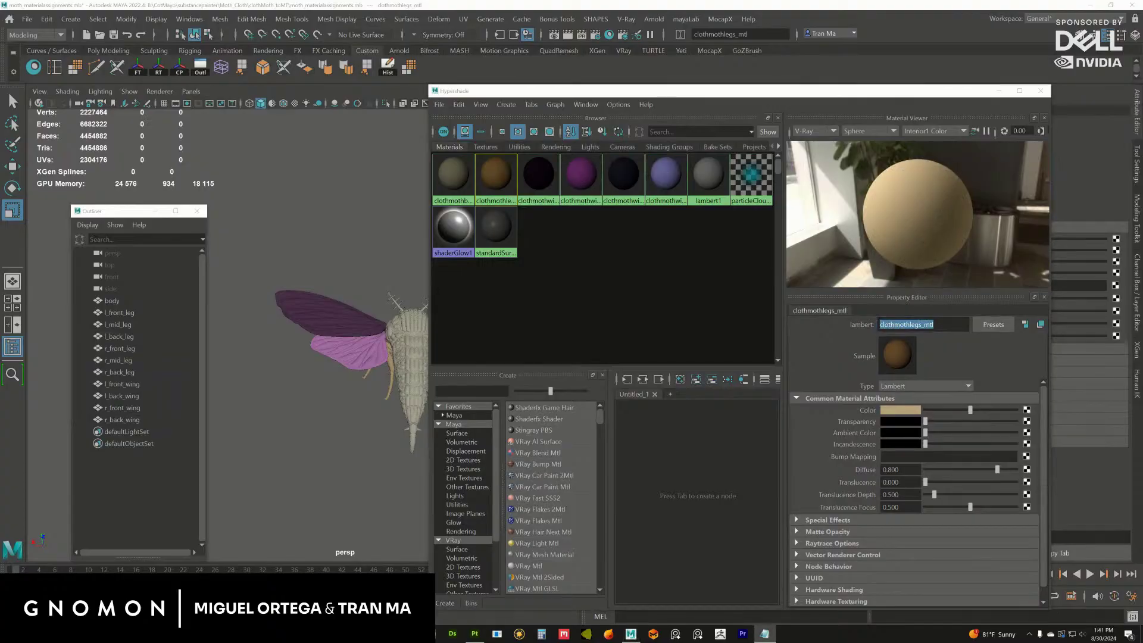
click(538, 189)
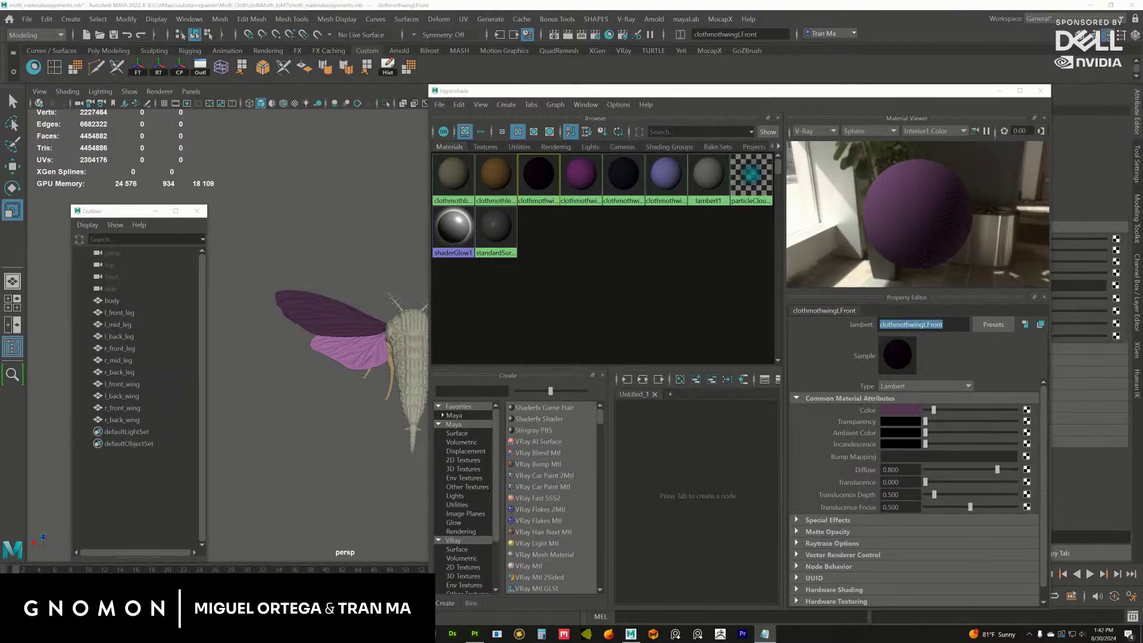
click(663, 200)
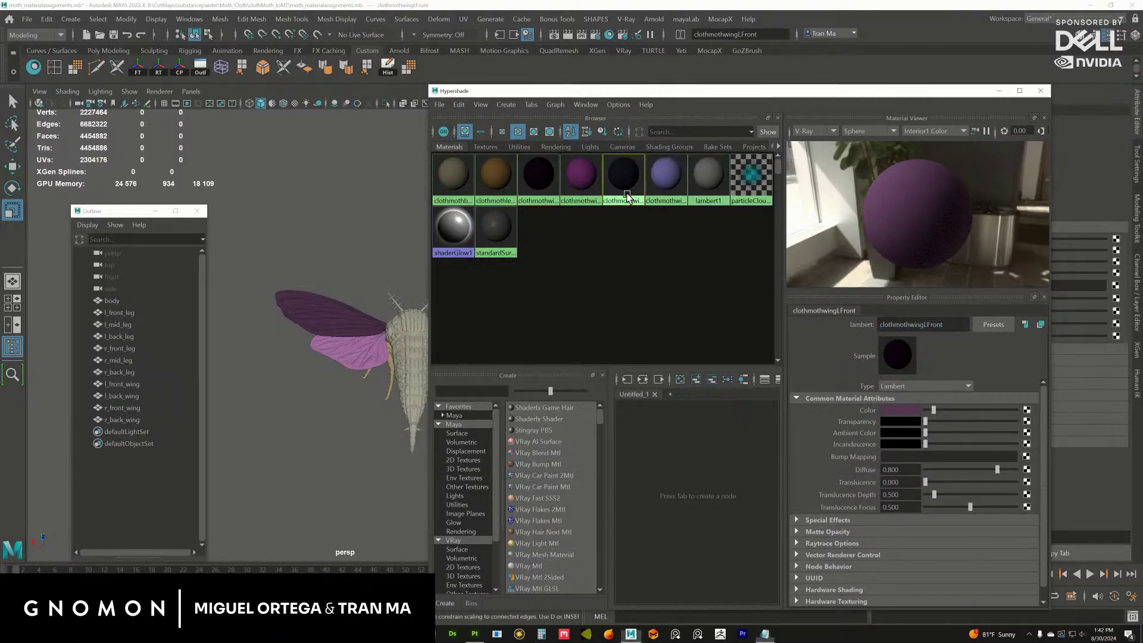
click(580, 176)
double_click(916, 324)
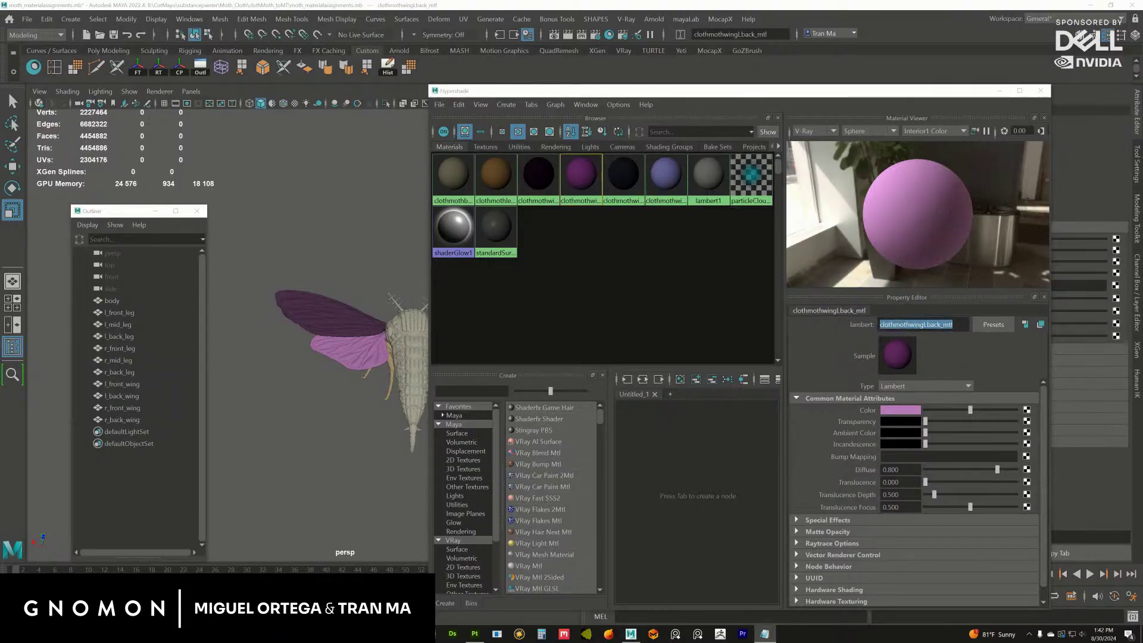
click(621, 198)
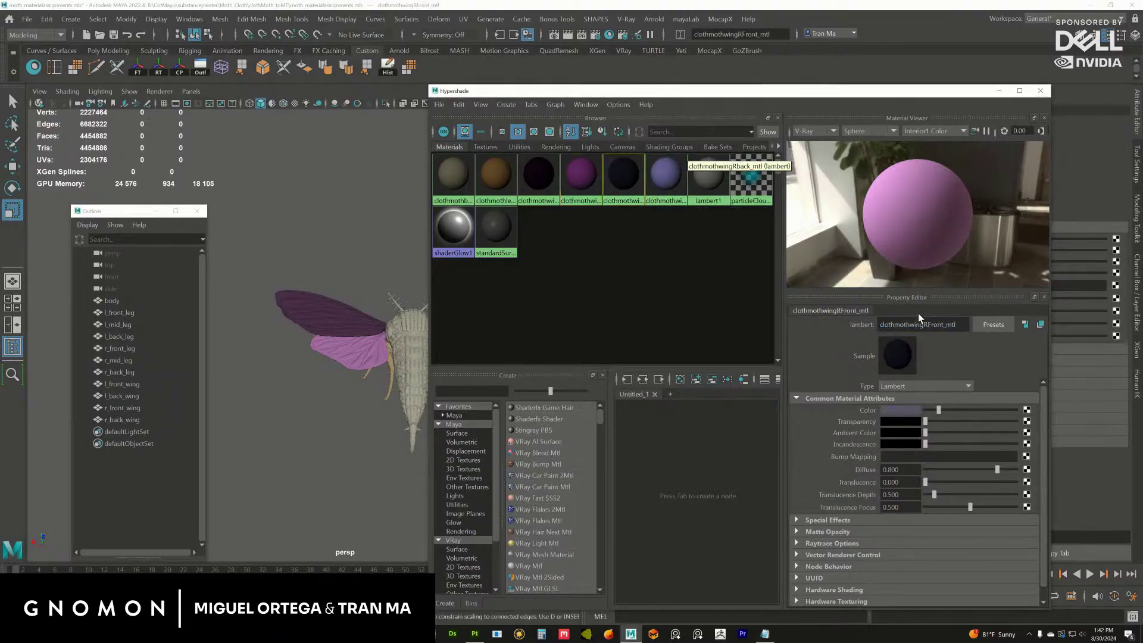
double_click(959, 325)
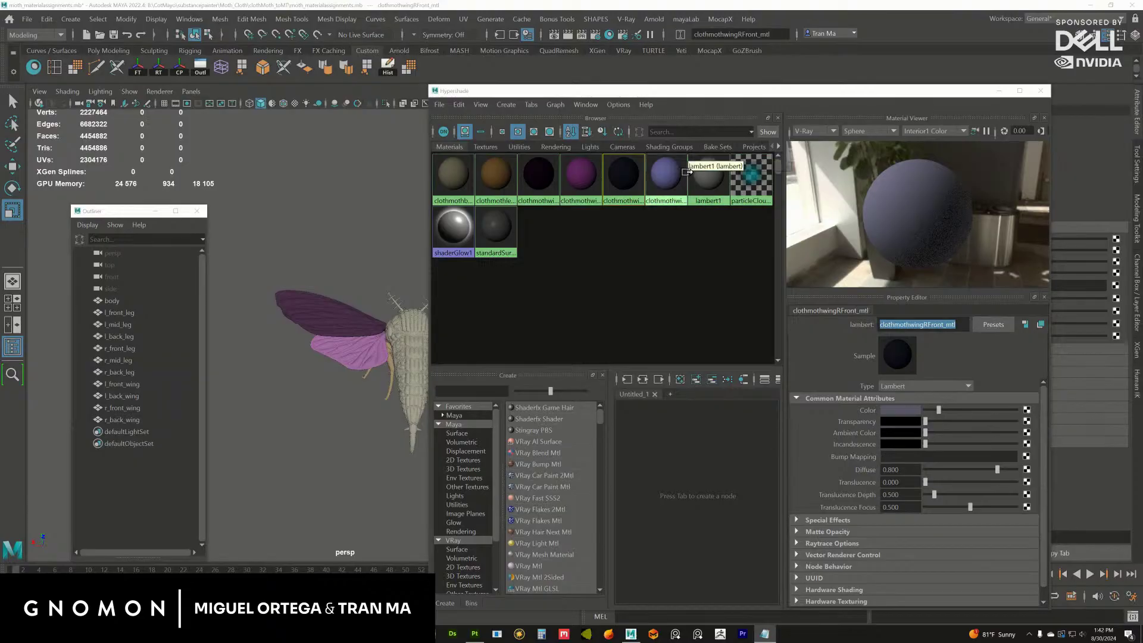
click(665, 176)
double_click(880, 324)
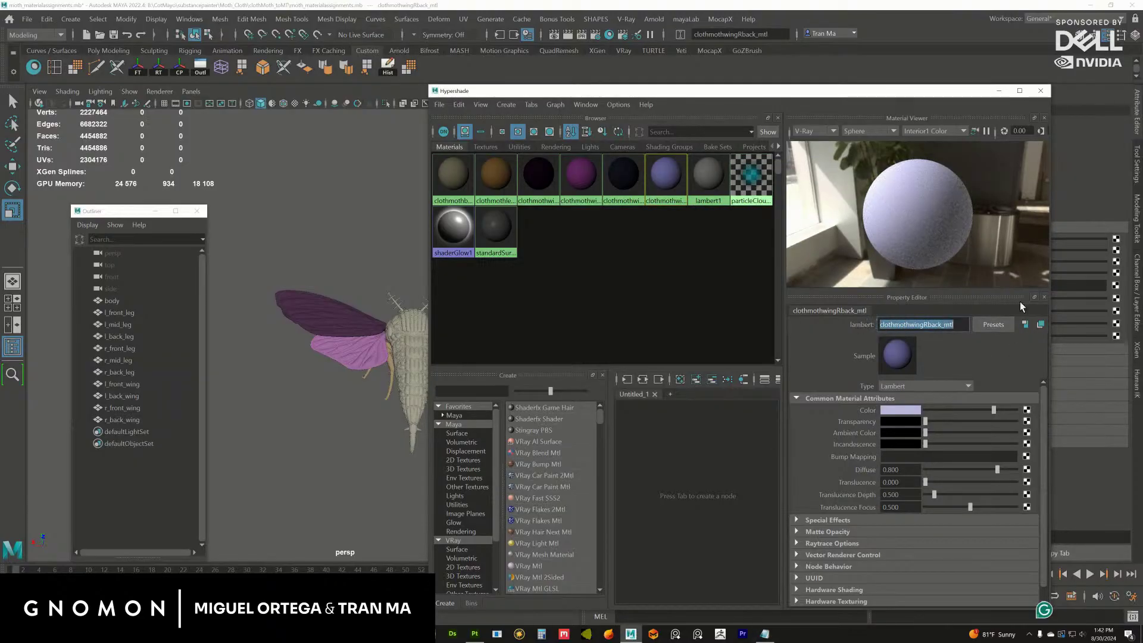
Minimise the Hypershade, then switch to Substance 3D Painter and show the legs and r_back_wing_mtl texture sets.
key(alt+Tab)
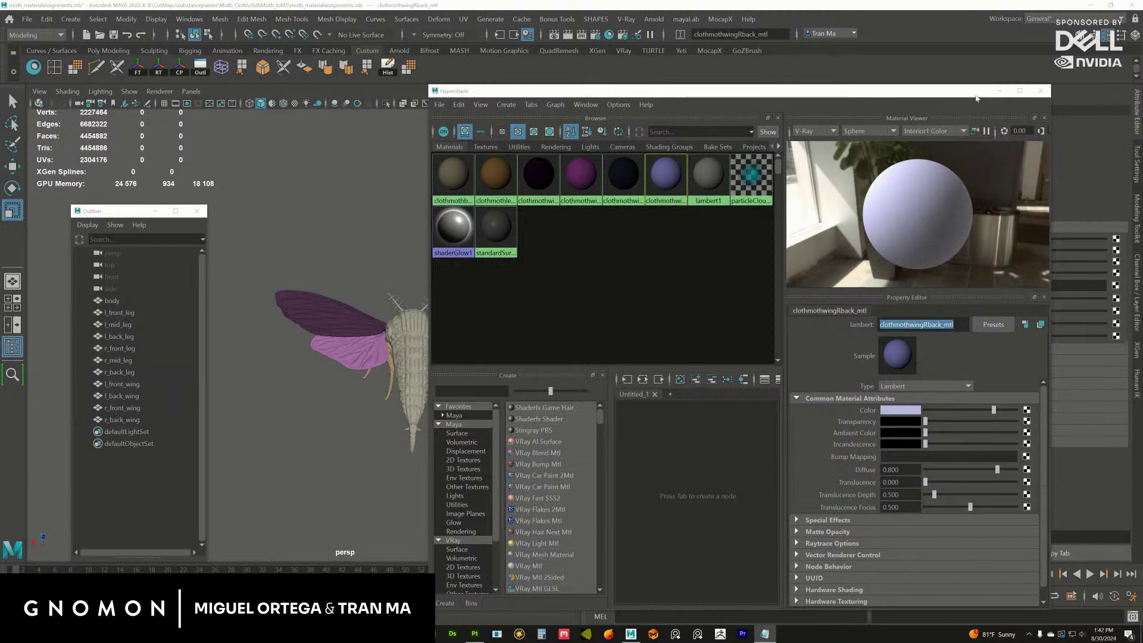
click(999, 91)
alt+drag(492, 352, 484, 379)
alt+right_drag(484, 380, 474, 563)
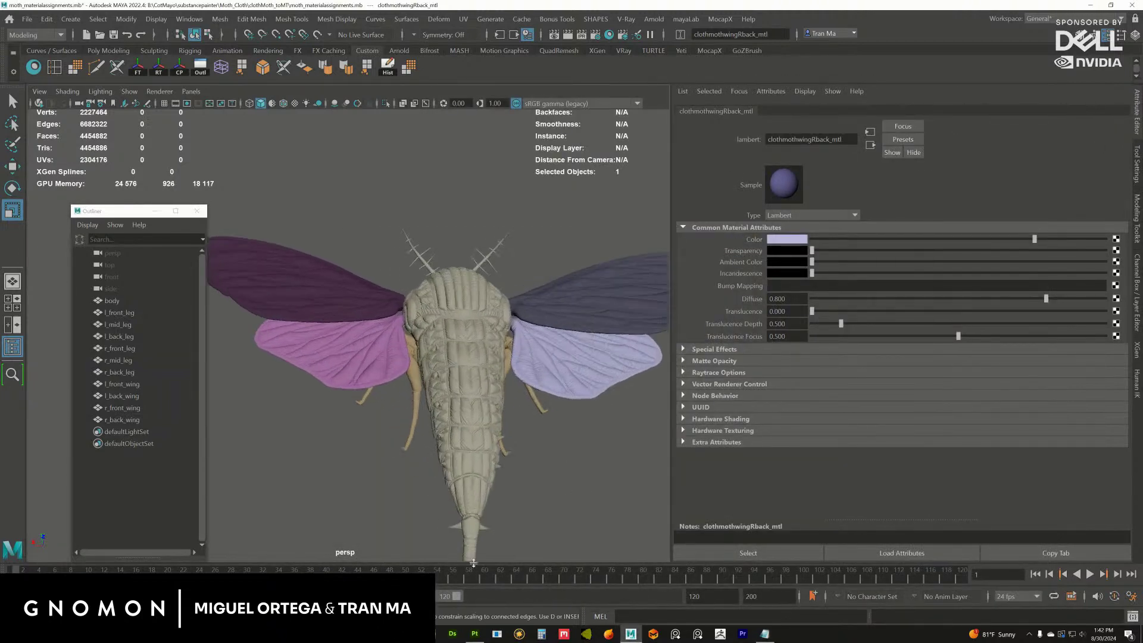
click(474, 634)
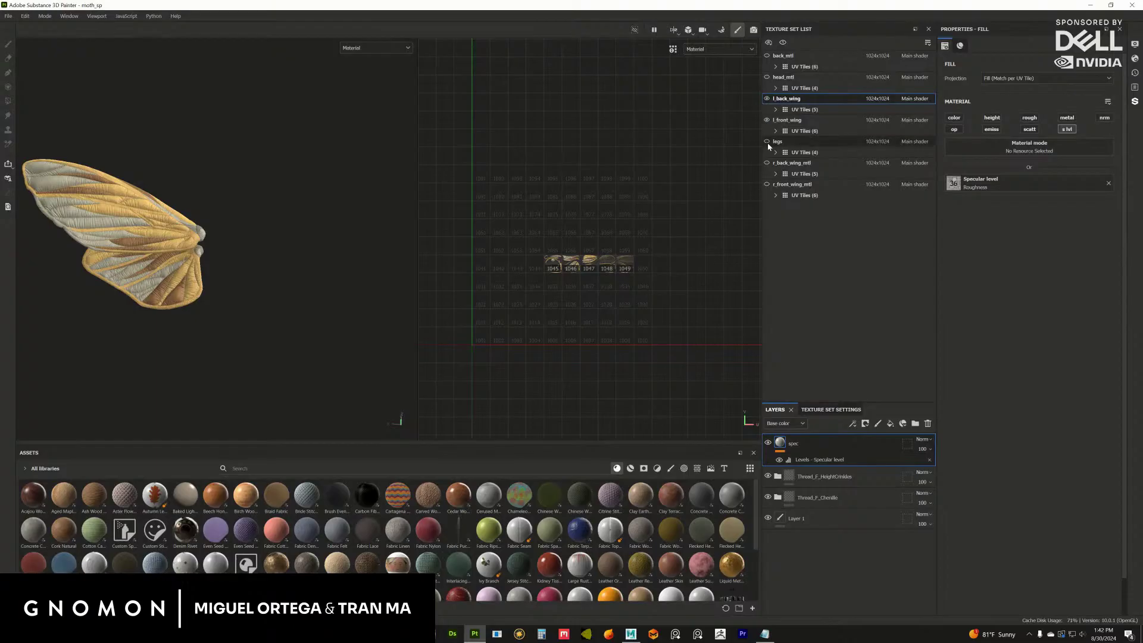
scroll(565, 262, up, 4)
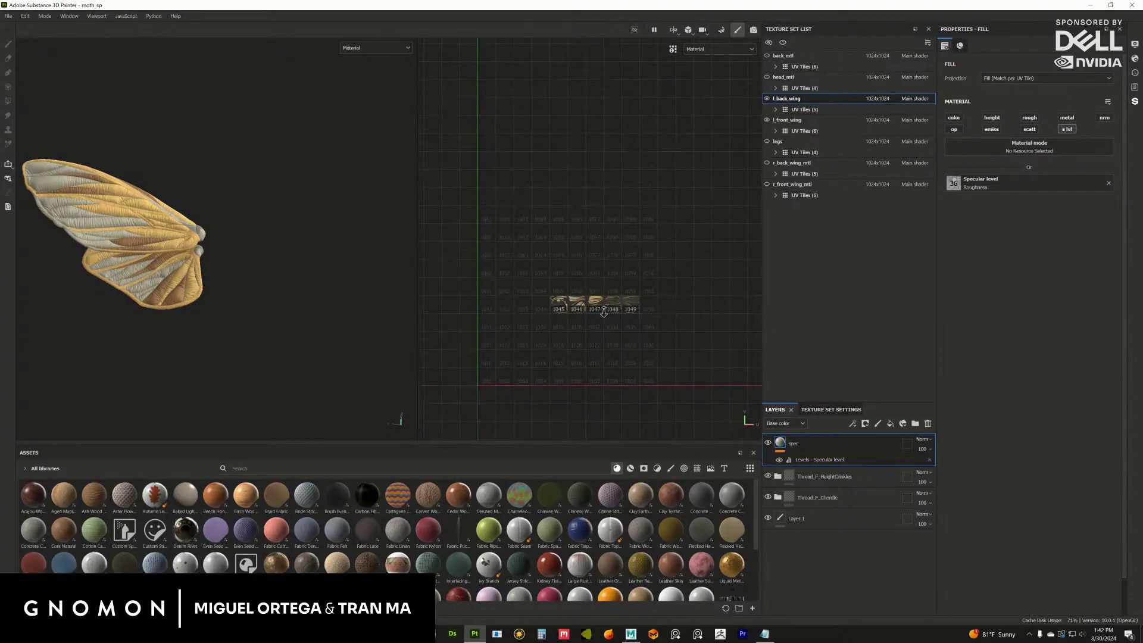
click(767, 141)
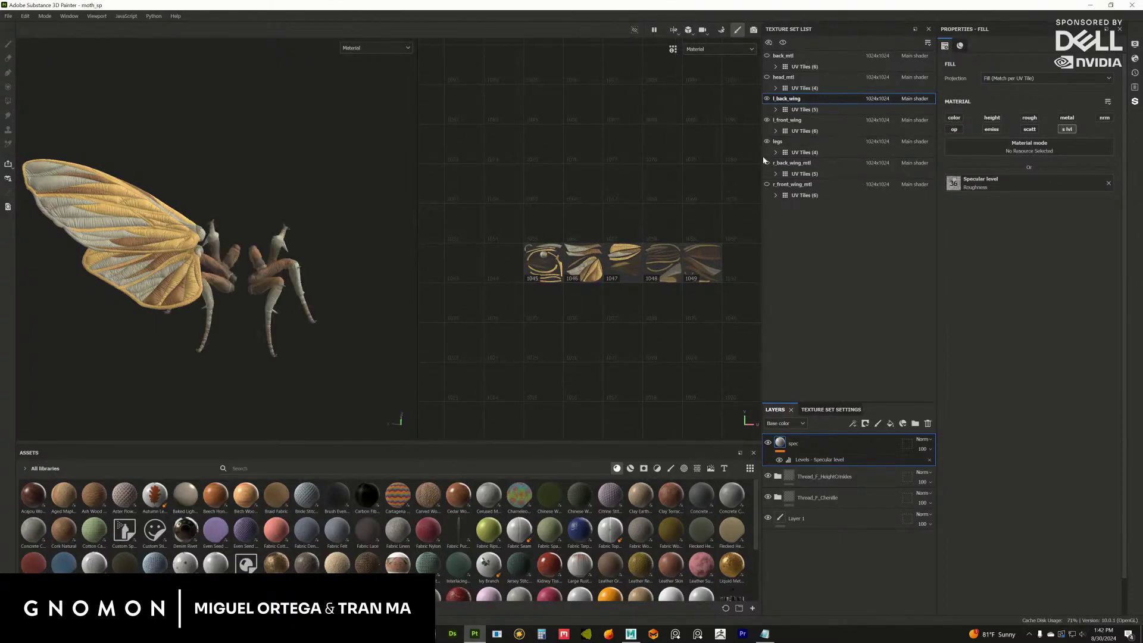
click(767, 163)
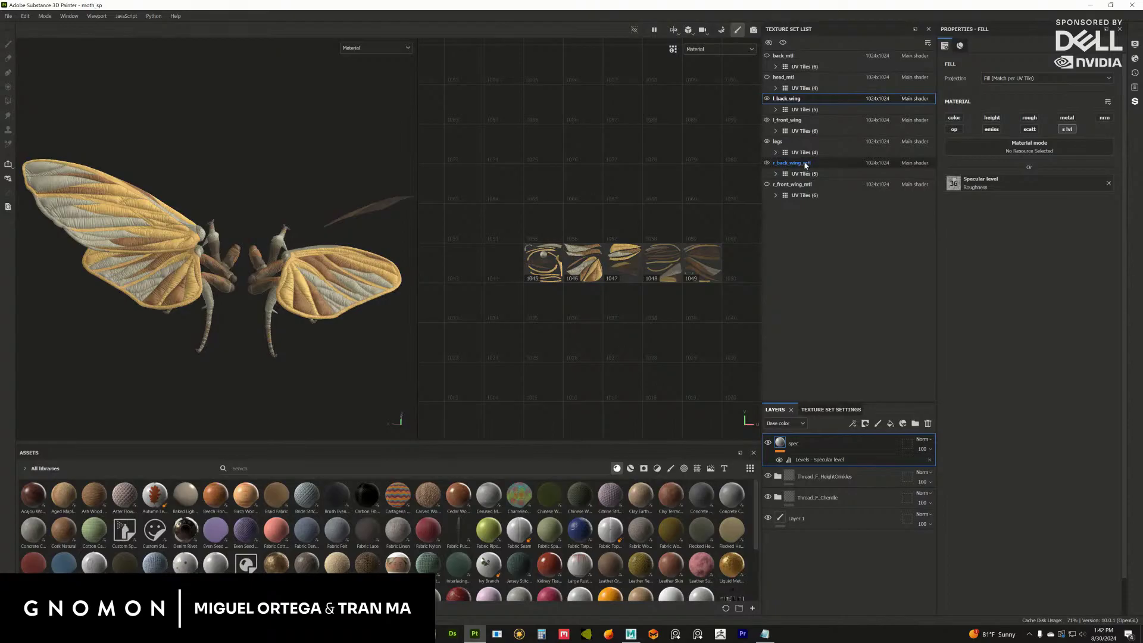
Rename the right wing texture sets to r_back_wing and r_front_wing, and show the right front wing.
click(792, 163)
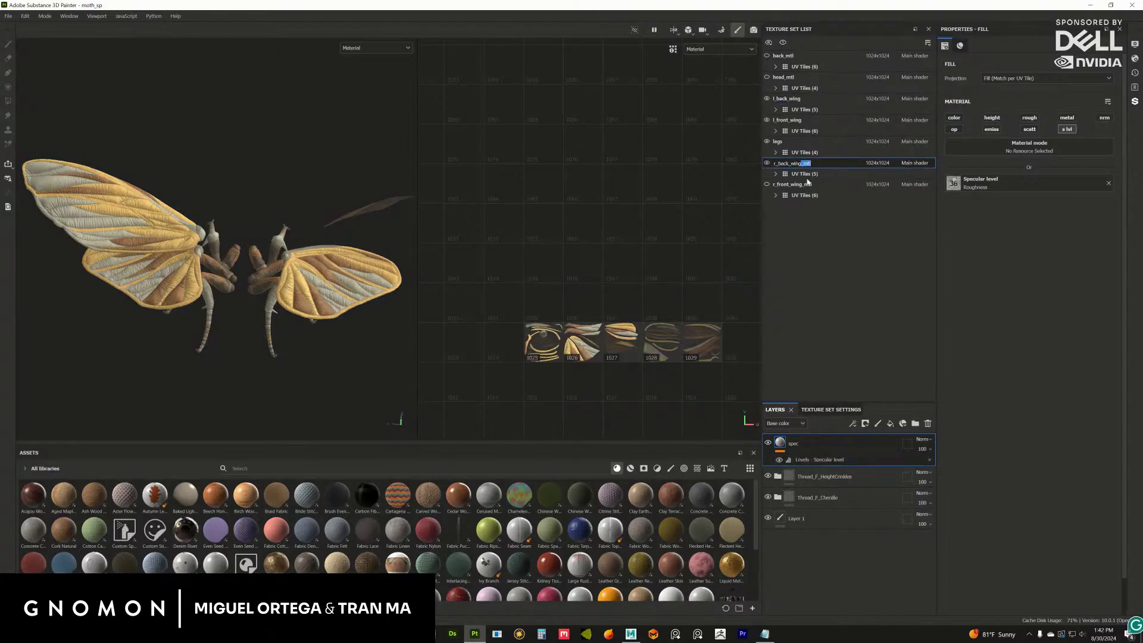
key(BackSpace)
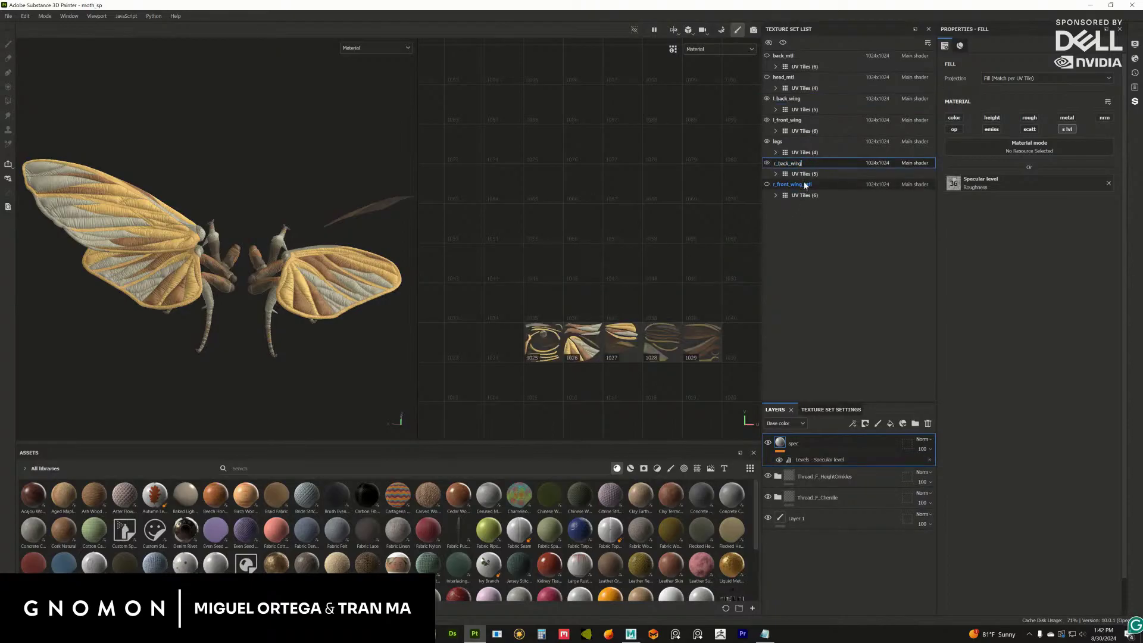
click(802, 184)
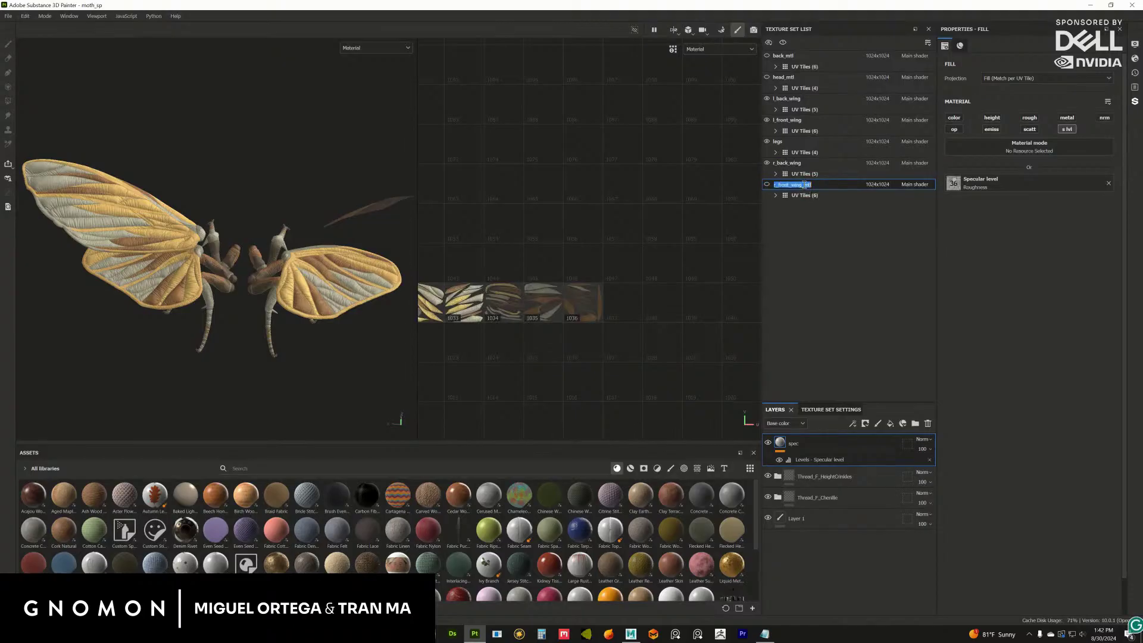
drag(802, 184, 825, 185)
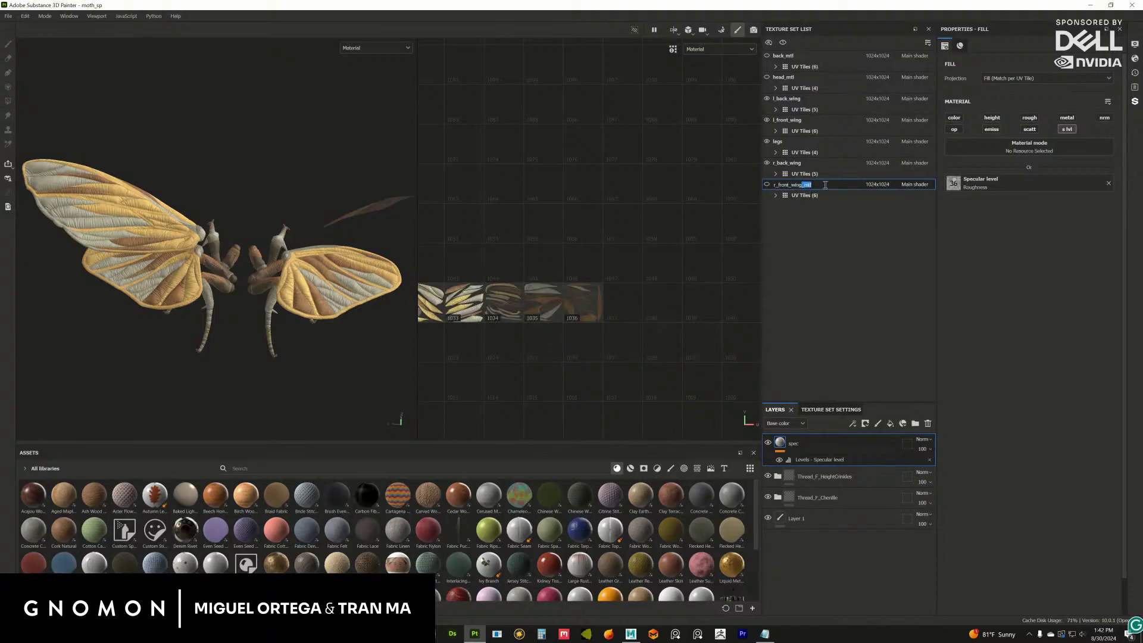
click(767, 184)
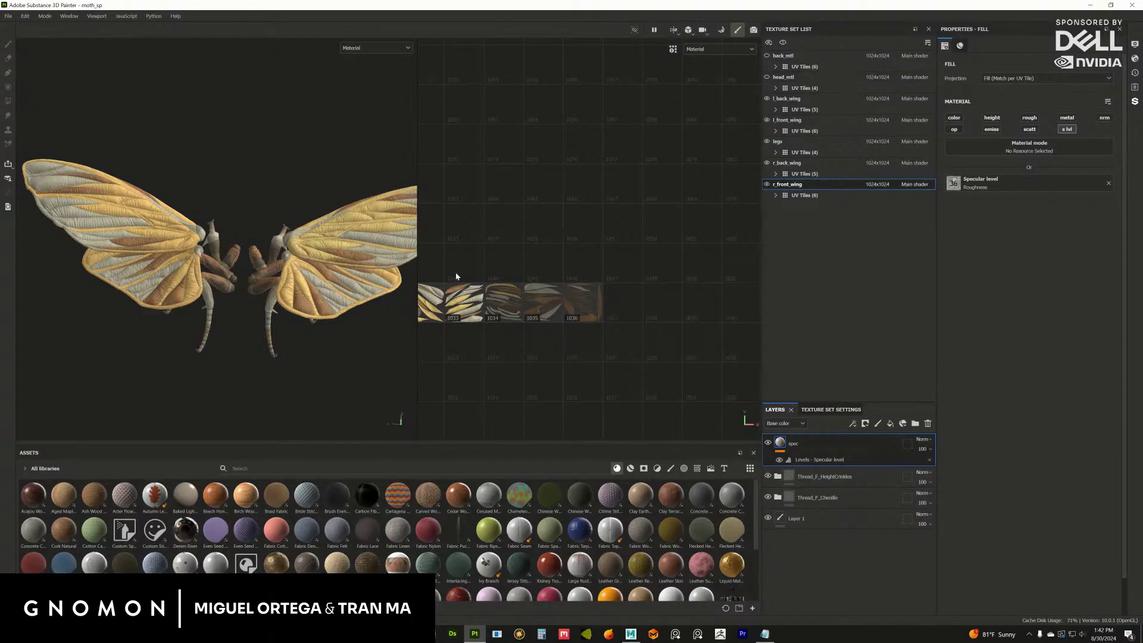
Examine the stitched fabric texturing on the moth's wings and legs up close from several angles.
alt+right_drag(268, 286, 331, 315)
alt+middle_drag(381, 334, 262, 357)
alt+right_drag(297, 364, 434, 412)
mouse_move(357, 357)
alt+mouse_down()
mouse_move(311, 380)
mouse_move(198, 398)
mouse_move(262, 286)
mouse_move(304, 173)
mouse_move(270, 328)
mouse_move(372, 346)
alt+mouse_up()
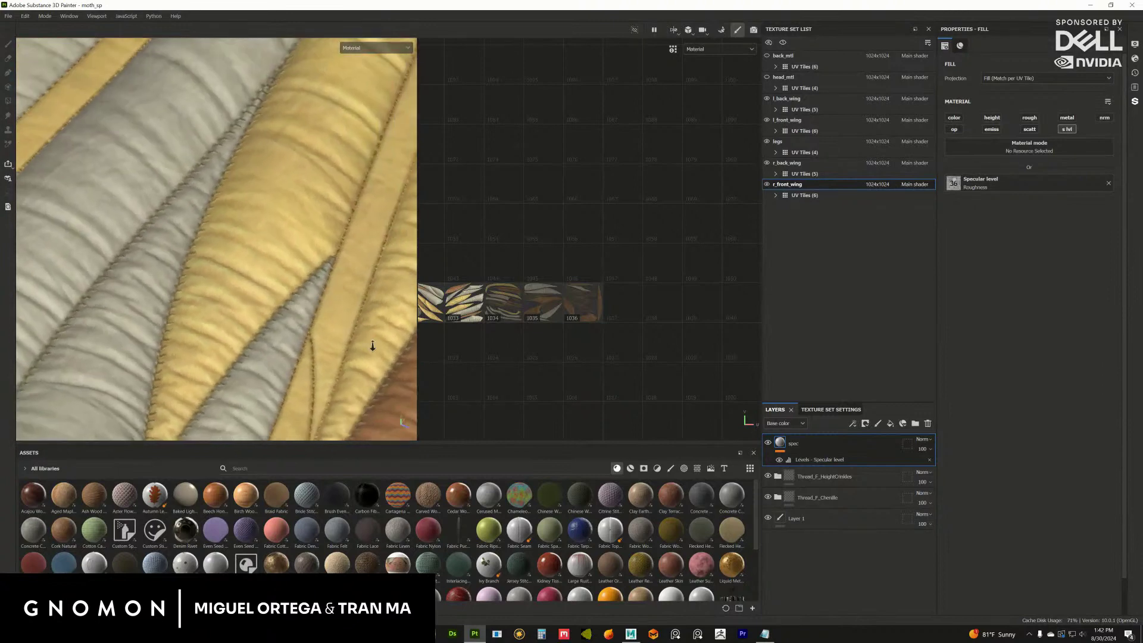
alt+right_drag(373, 346, 286, 321)
alt+drag(286, 322, 235, 286)
alt+right_drag(235, 287, 159, 255)
alt+middle_drag(159, 256, 247, 327)
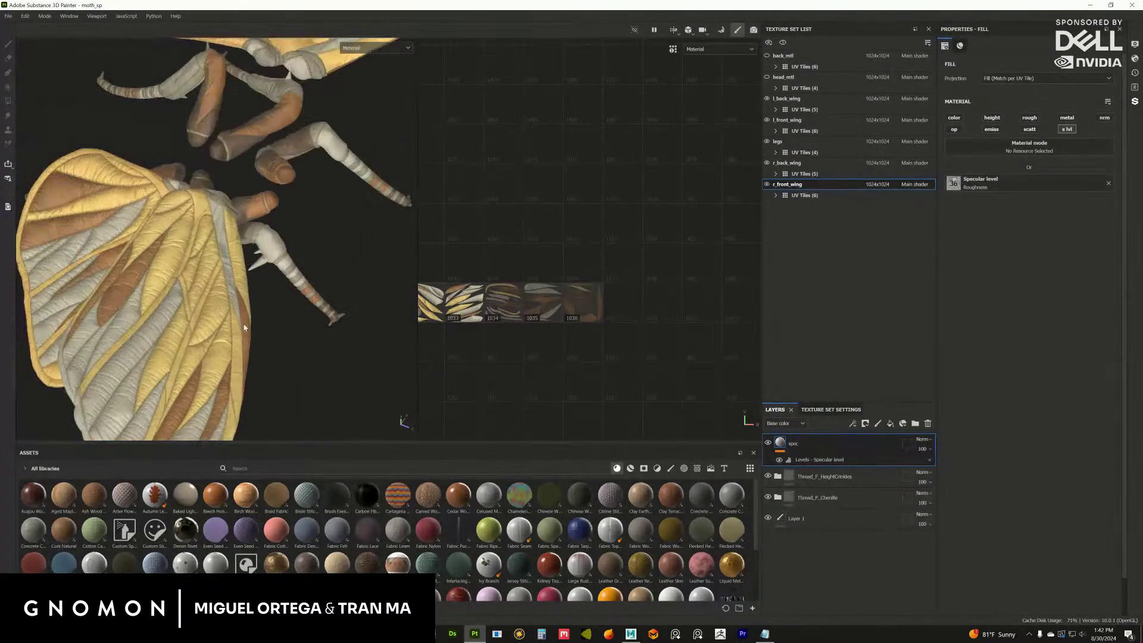
alt+drag(247, 326, 262, 256)
alt+middle_drag(262, 256, 234, 263)
alt+drag(233, 263, 254, 275)
alt+right_drag(254, 276, 474, 434)
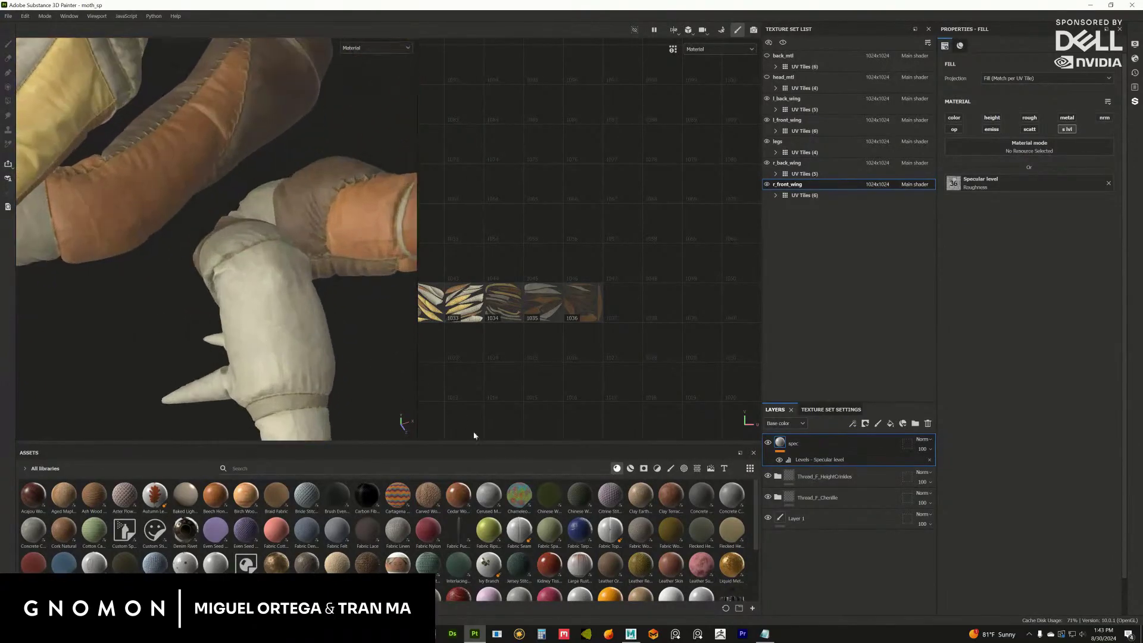
alt+drag(250, 325, 291, 321)
mouse_move(290, 320)
alt+right_down()
mouse_move(360, 341)
mouse_move(206, 268)
mouse_move(301, 304)
alt+right_up()
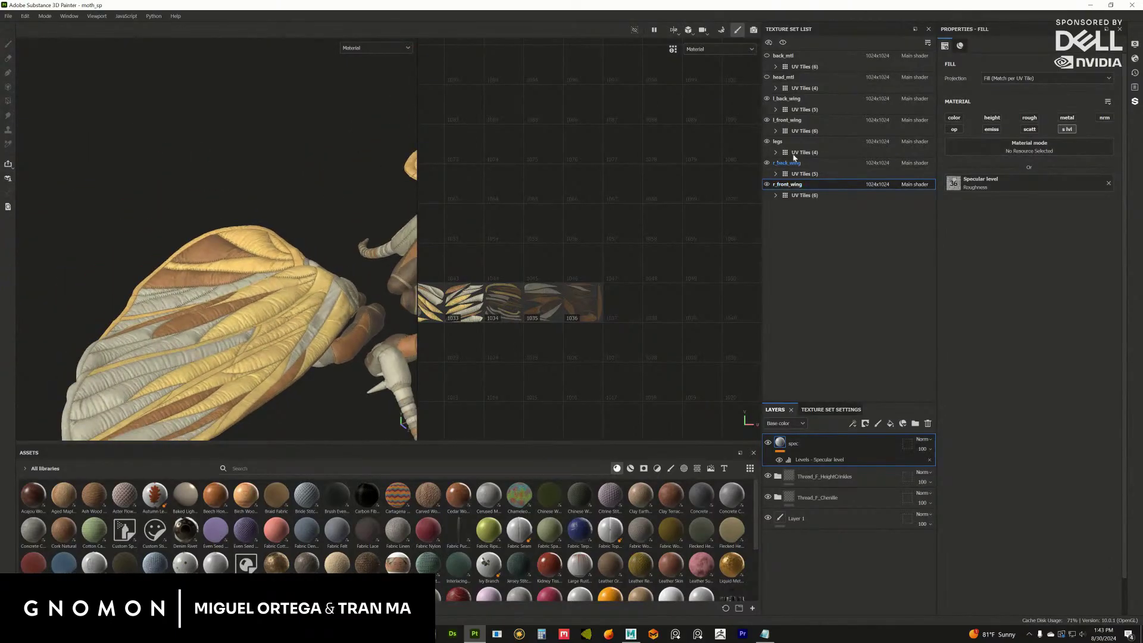
Show the head_mtl and back_mtl texture sets and frame the whole moth.
click(766, 77)
click(767, 55)
alt+right_drag(358, 221, 286, 244)
alt+middle_drag(298, 244, 231, 233)
Isolate the l_back_wing texture set and examine its geometry alongside its UV tiles 1045 to 1049.
alt+middle_drag(558, 220, 620, 217)
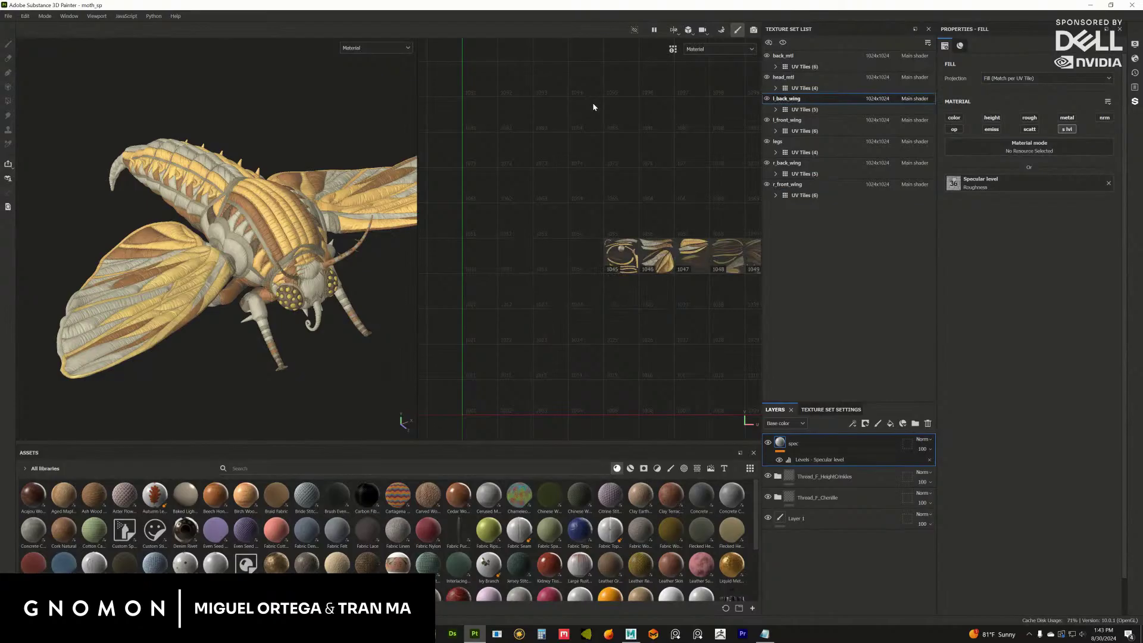
click(789, 131)
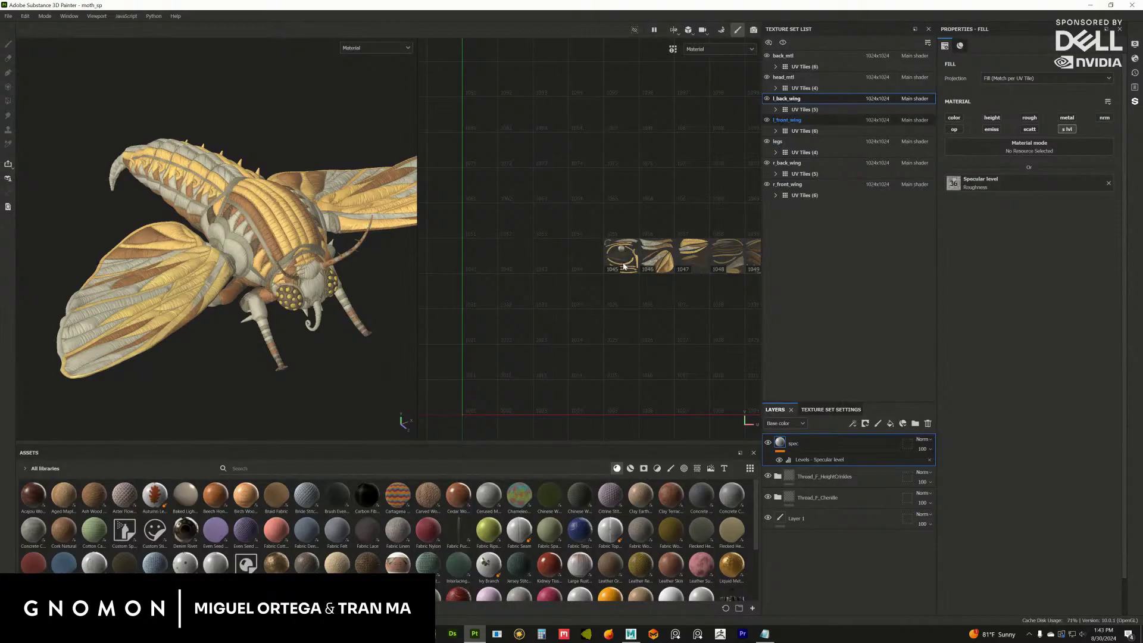
click(790, 100)
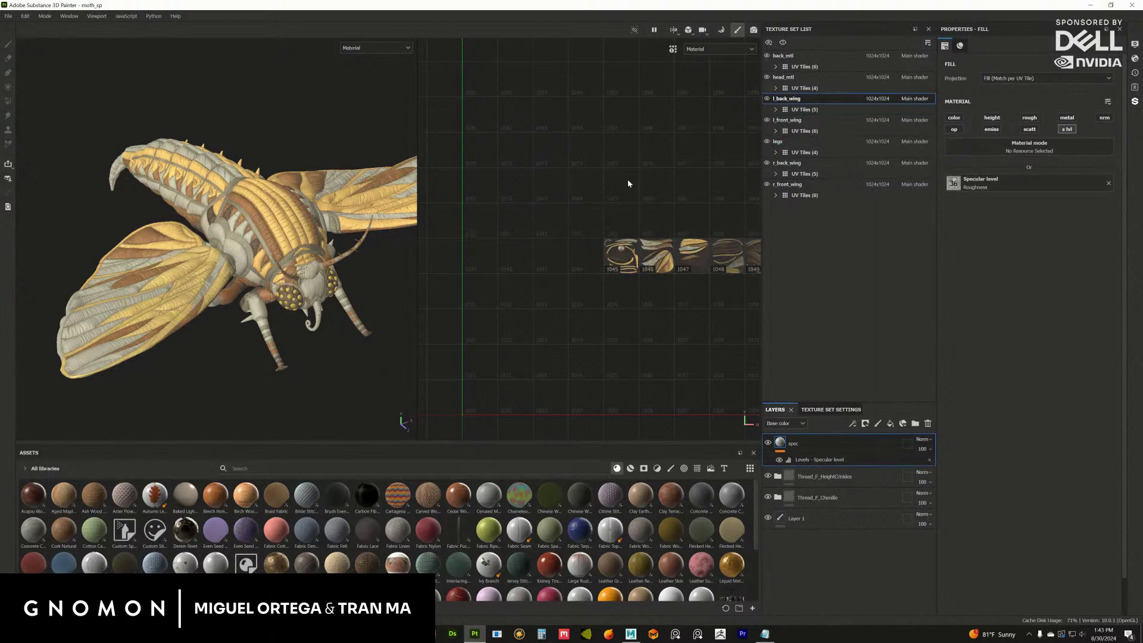
alt+middle_drag(628, 181, 581, 213)
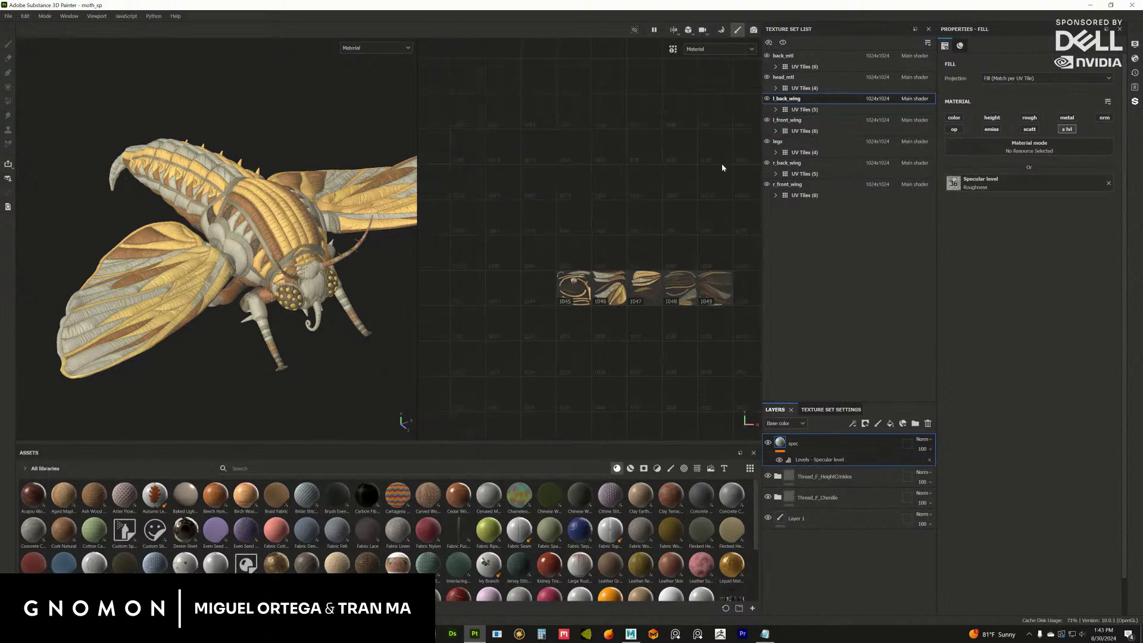
click(782, 42)
alt+drag(467, 217, 337, 345)
alt+middle_drag(337, 345, 296, 386)
alt+right_drag(296, 386, 332, 309)
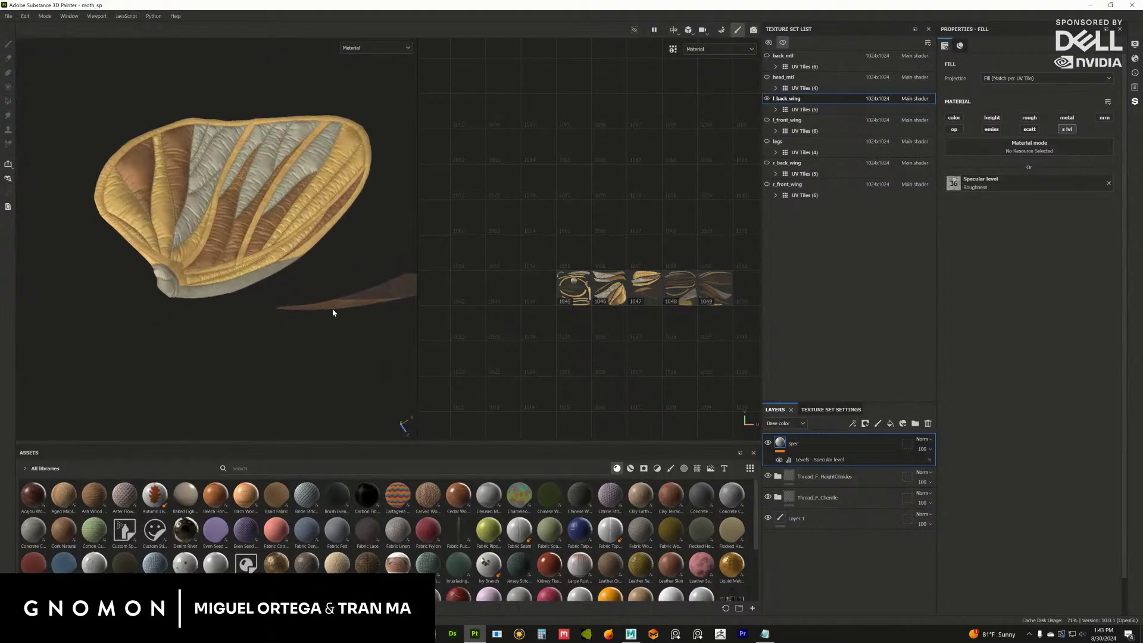
alt+middle_drag(332, 309, 312, 316)
scroll(559, 268, up, 3)
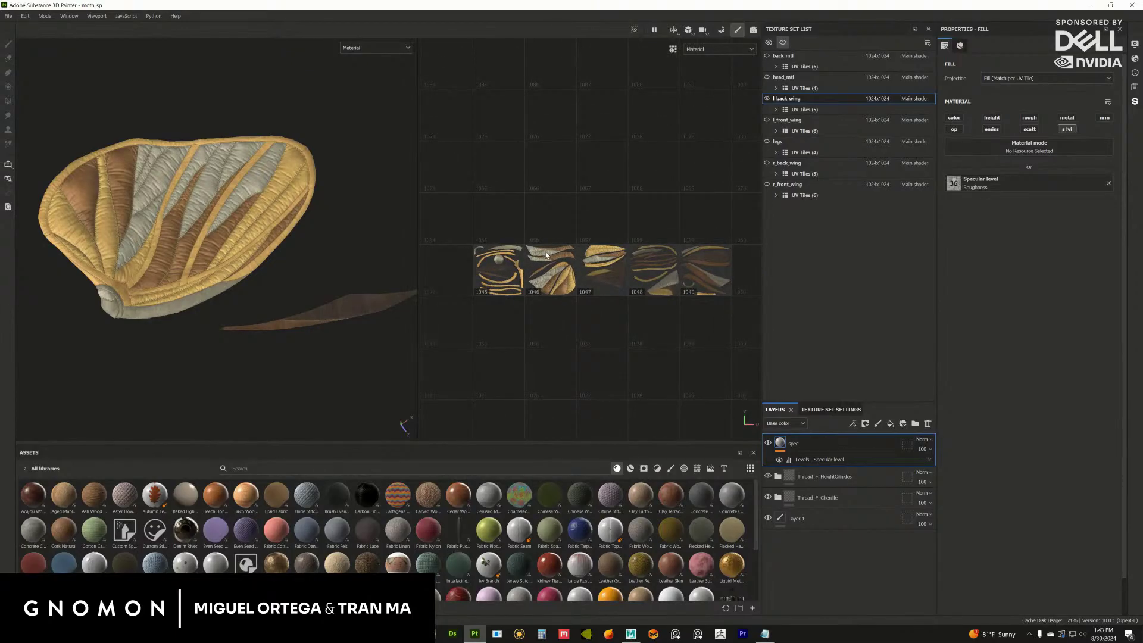
alt+drag(271, 314, 294, 311)
Show all the other texture sets again and frame the complete moth.
click(767, 120)
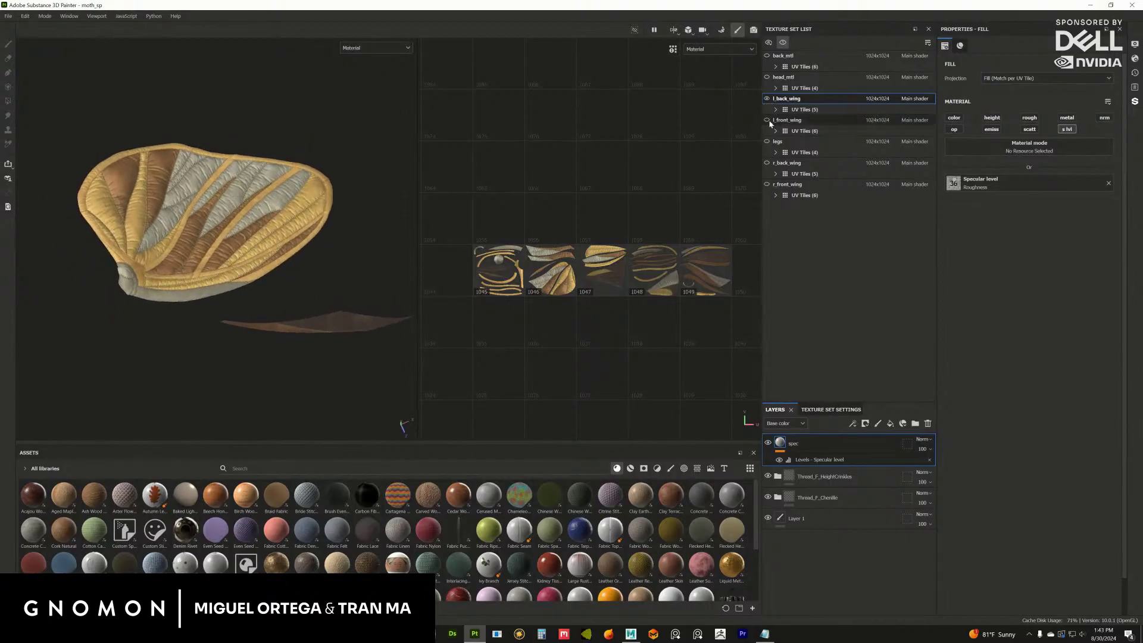
click(766, 142)
click(768, 186)
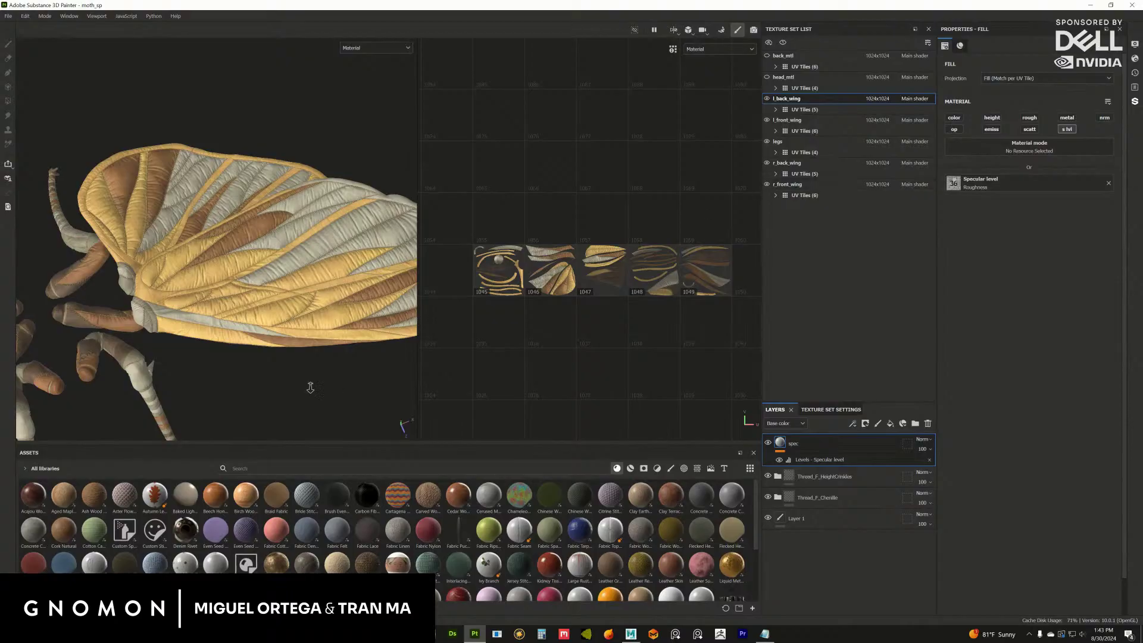
key(f)
click(766, 78)
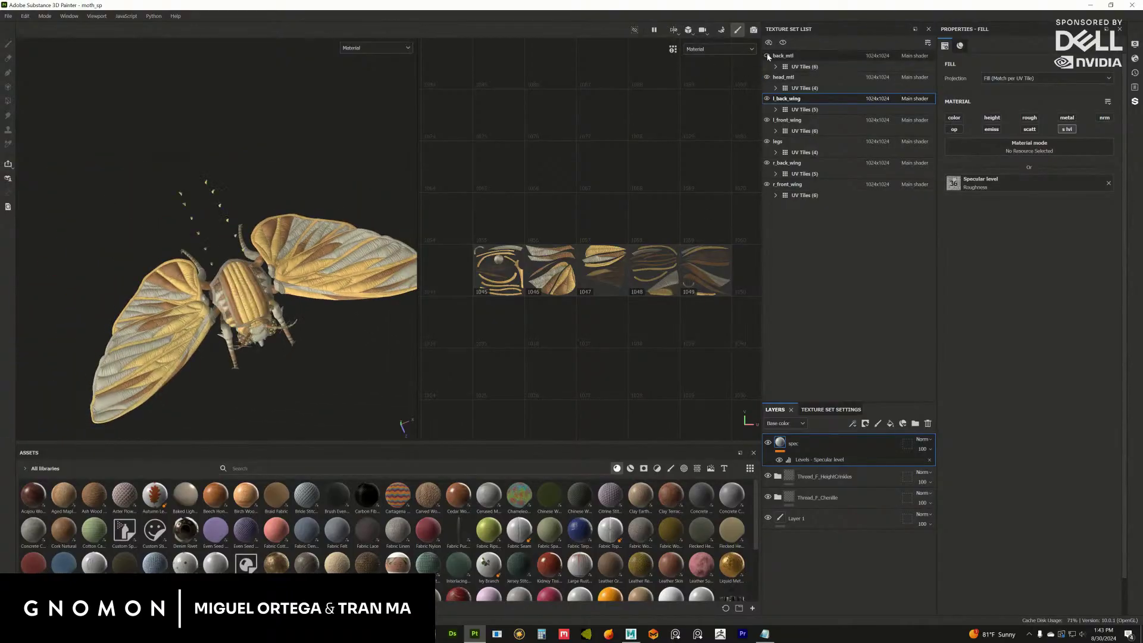
Open the texture export settings and review the Vray Next (Metallic Roughness) presets among the output templates.
click(9, 16)
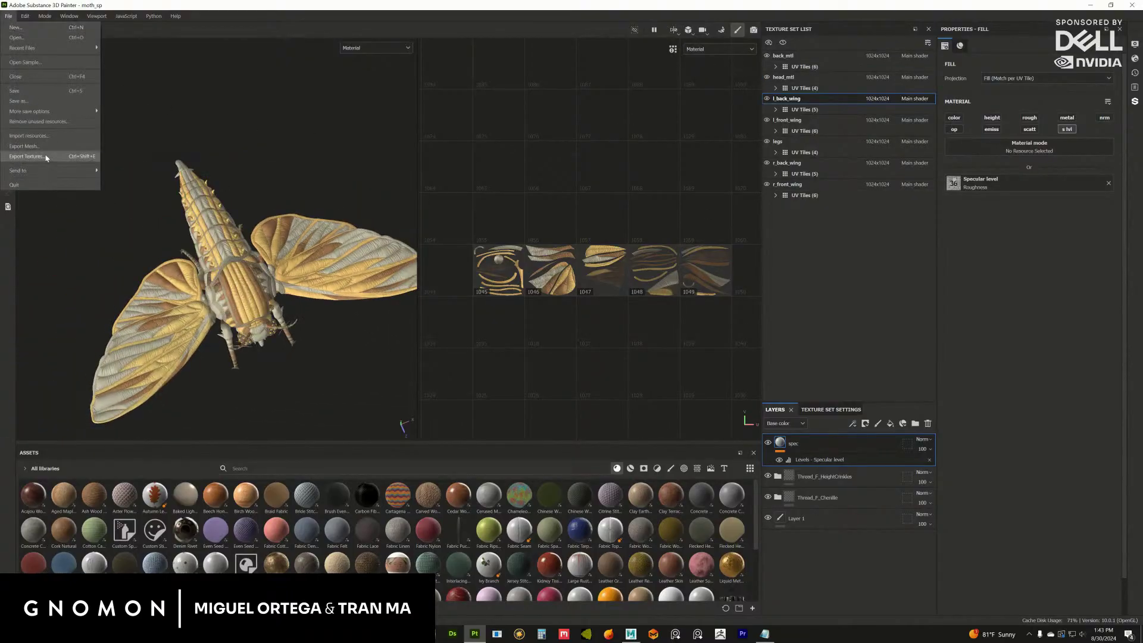
click(27, 156)
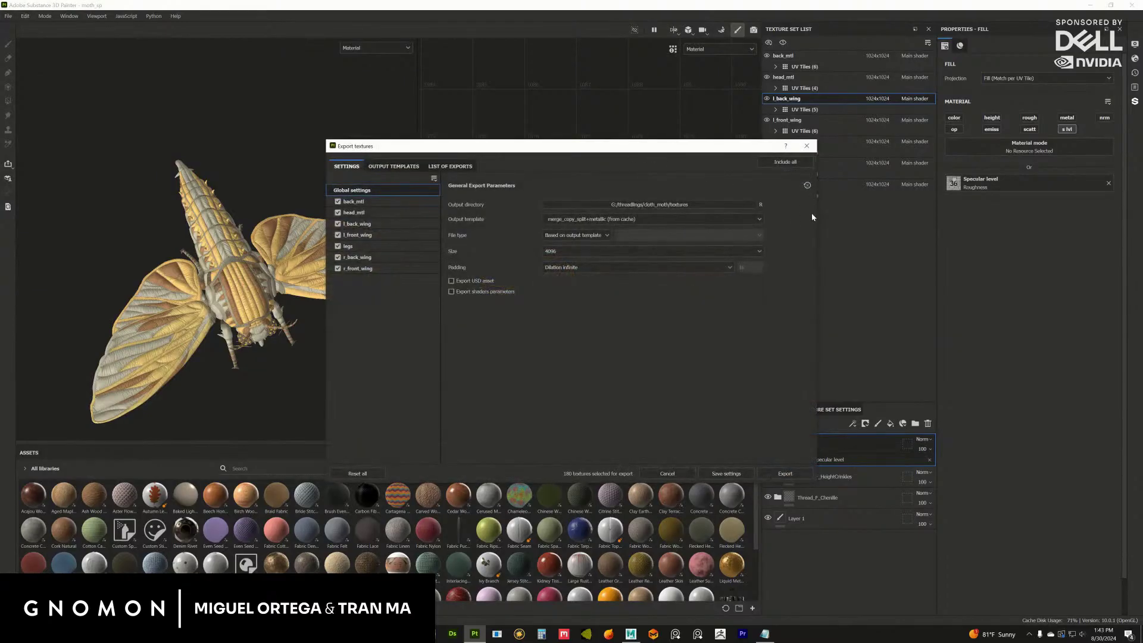
drag(602, 146, 737, 210)
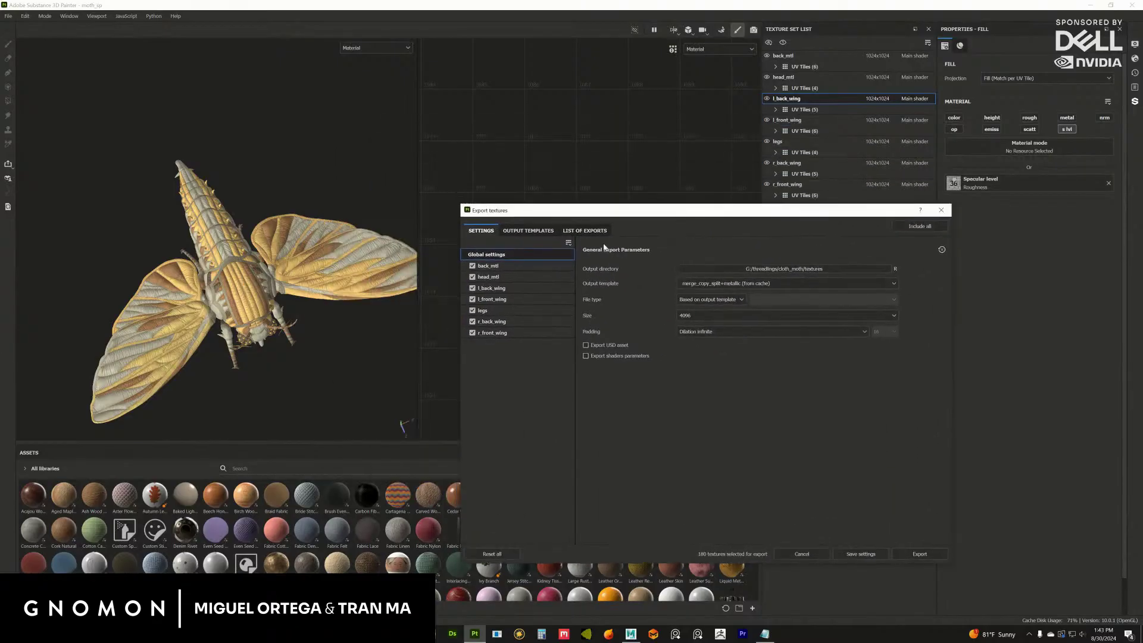
click(538, 234)
scroll(564, 453, down, 4)
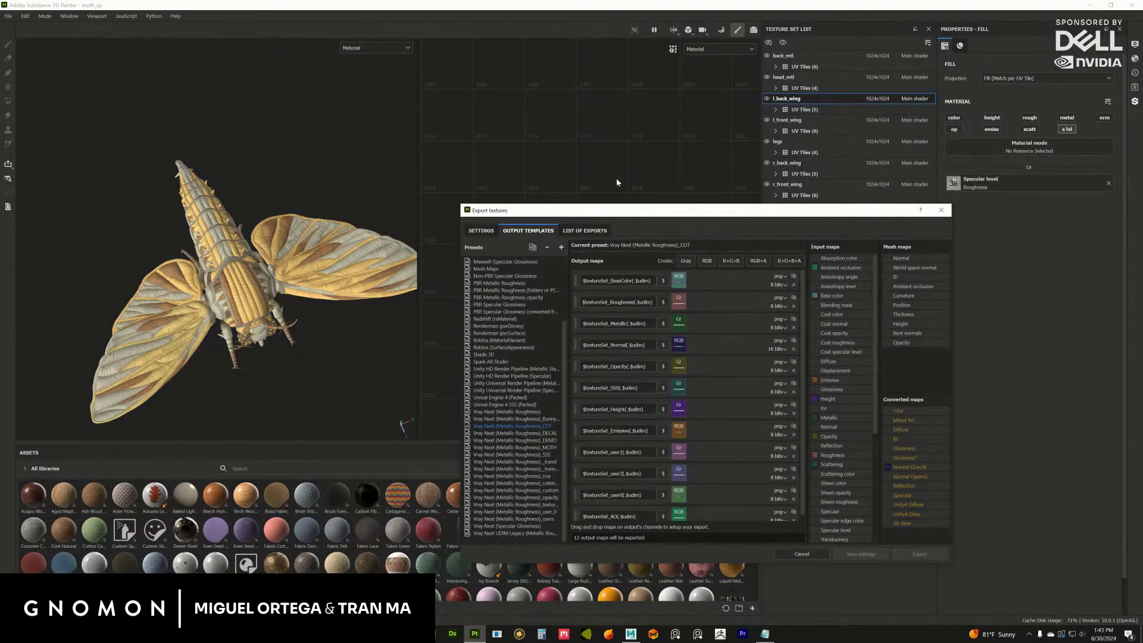
Enlarge the export window and its preset list, and duplicate the Vray Next (Metallic Roughness)_COT output template.
drag(605, 564, 604, 607)
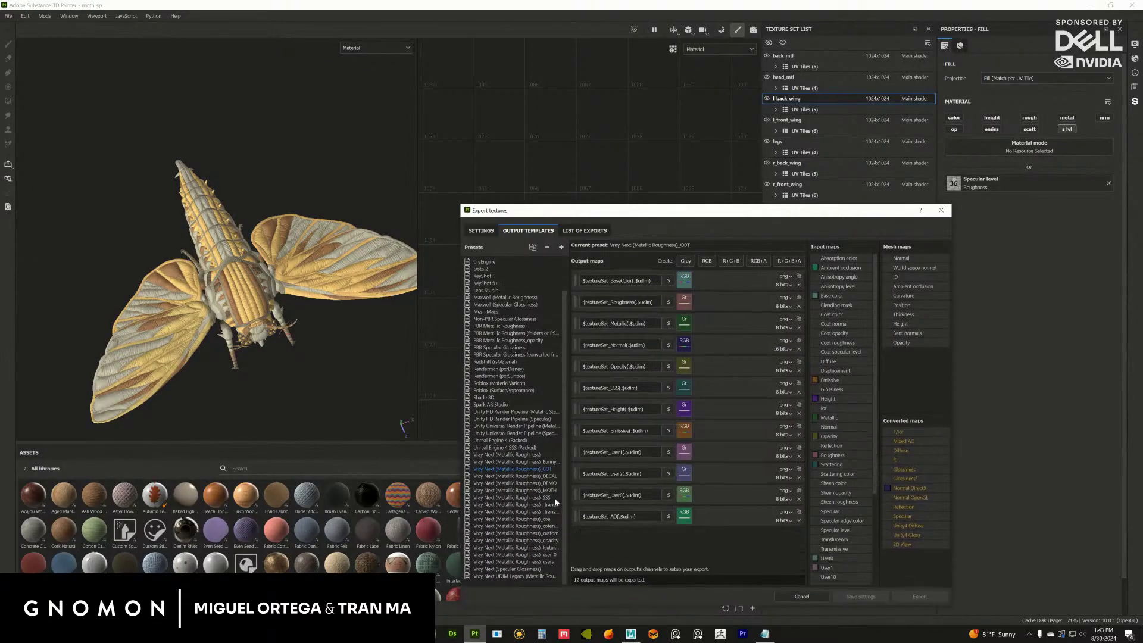
drag(566, 500, 592, 499)
right_click(541, 468)
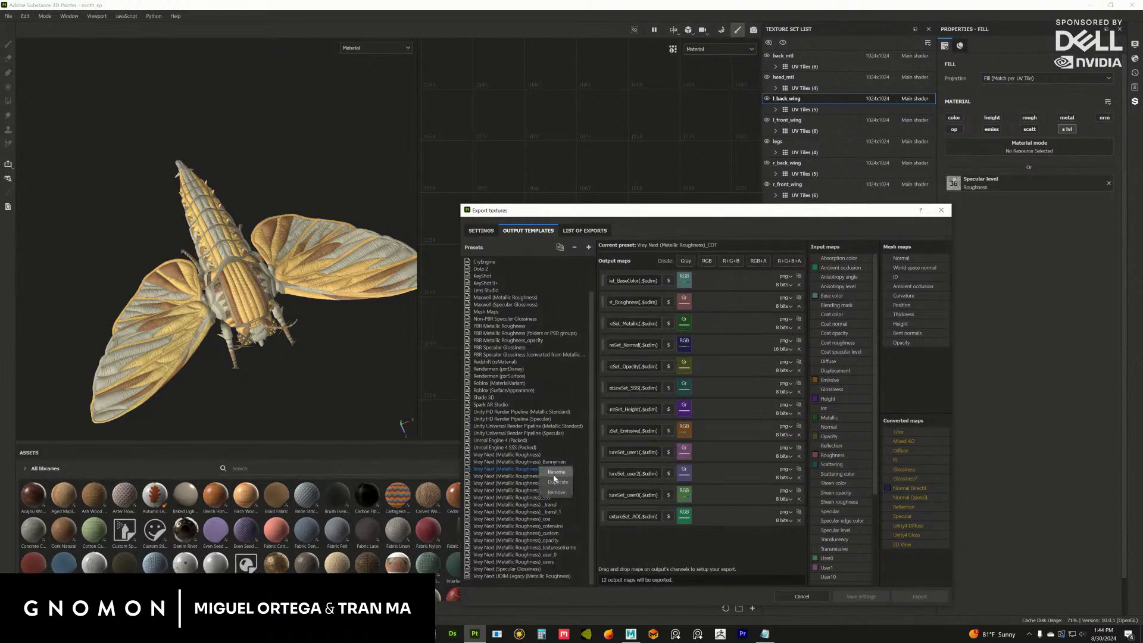
click(558, 482)
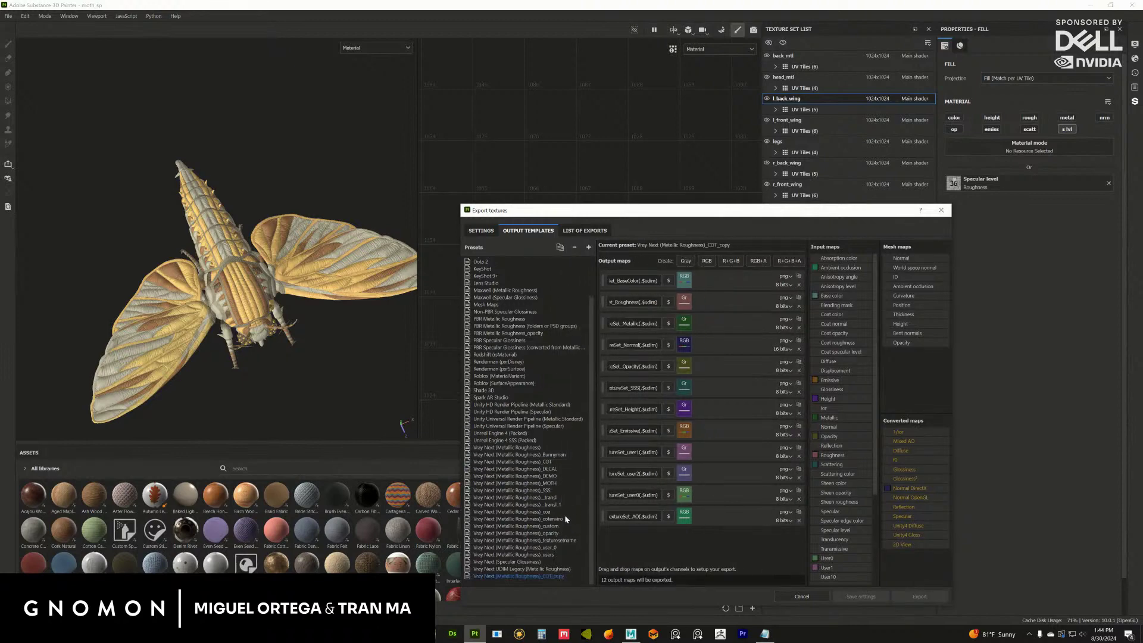
Rename the duplicated preset as Vray Next (Metallic Roughness)_ClothMOTH and save the export settings.
right_click(549, 578)
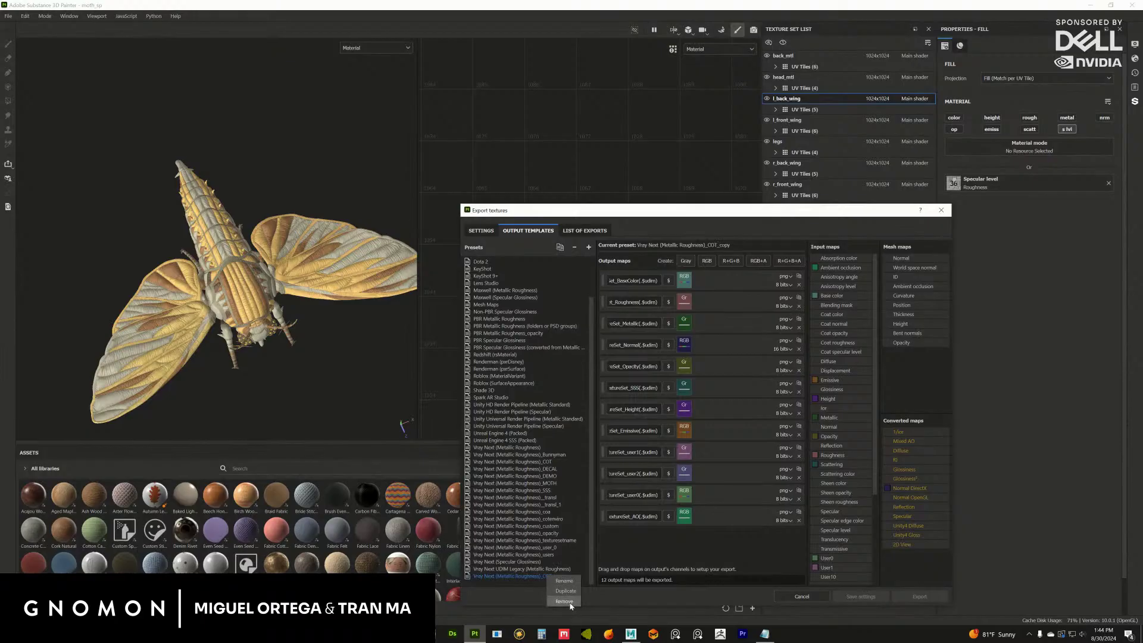
click(564, 581)
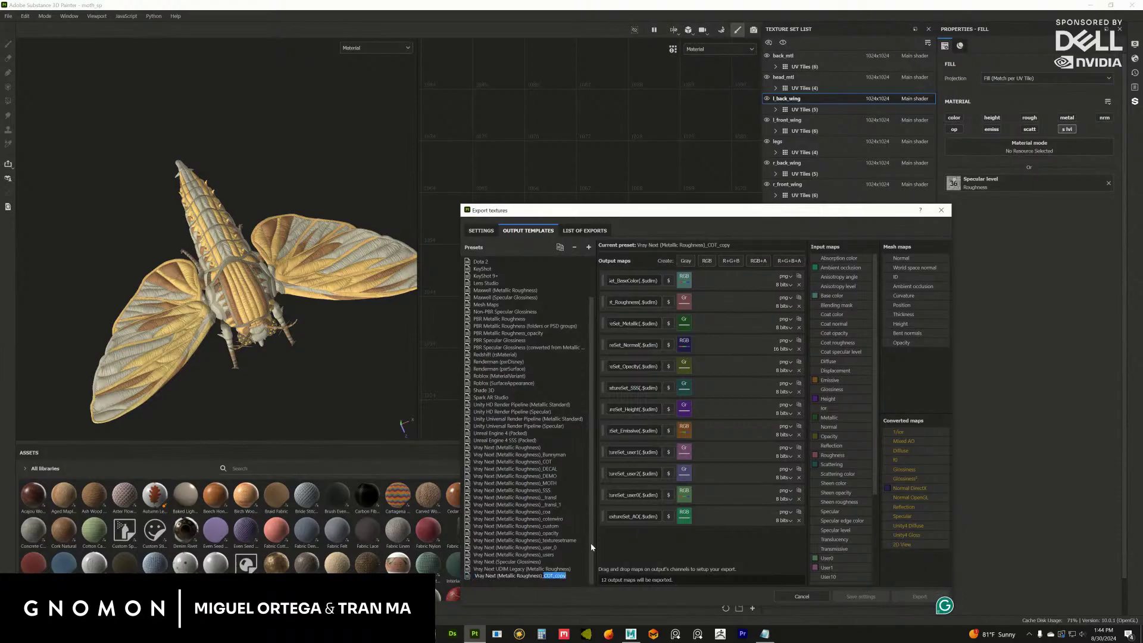
text(_ClothMOTH)
key(Return)
drag(596, 210, 435, 160)
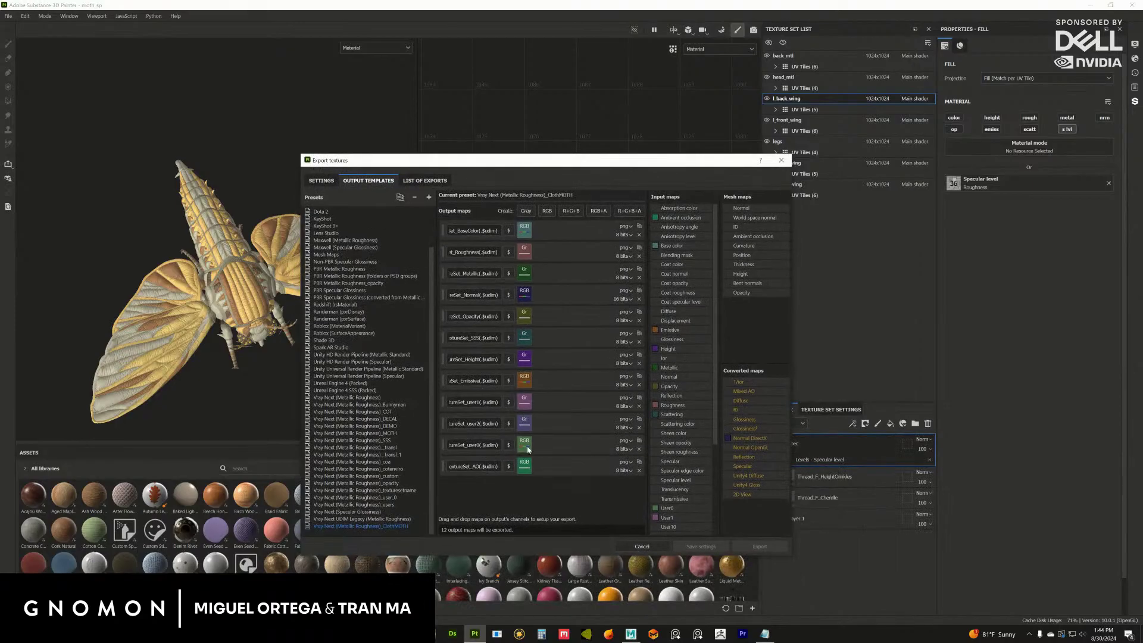
click(320, 181)
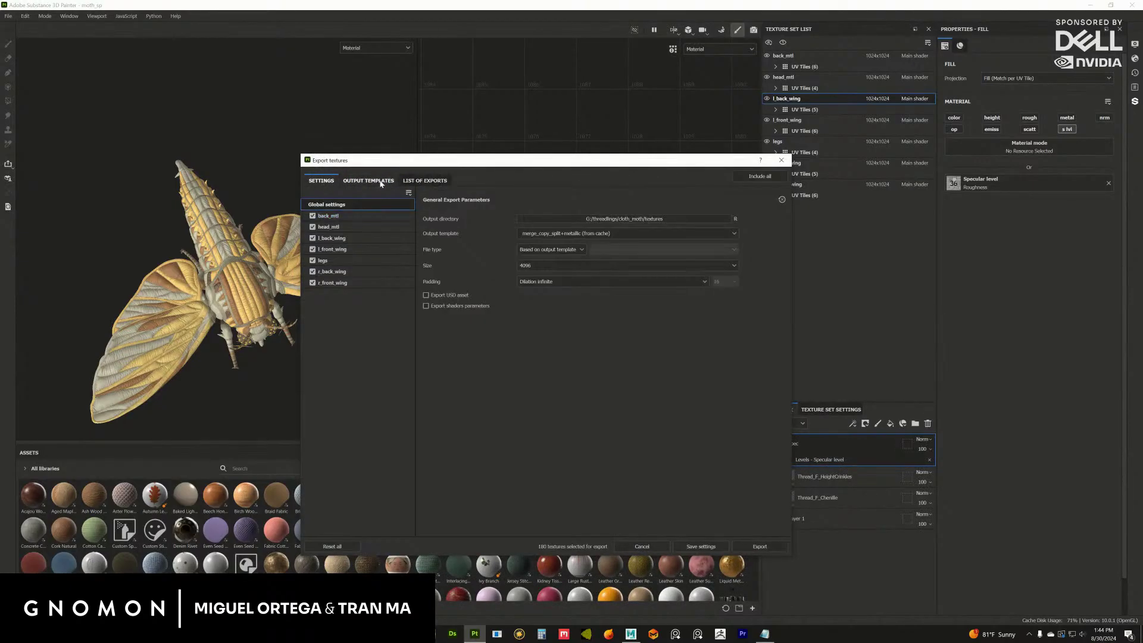
click(722, 545)
Examine the moth's Base color, Roughness and Metallic channels one by one in the viewport.
click(381, 48)
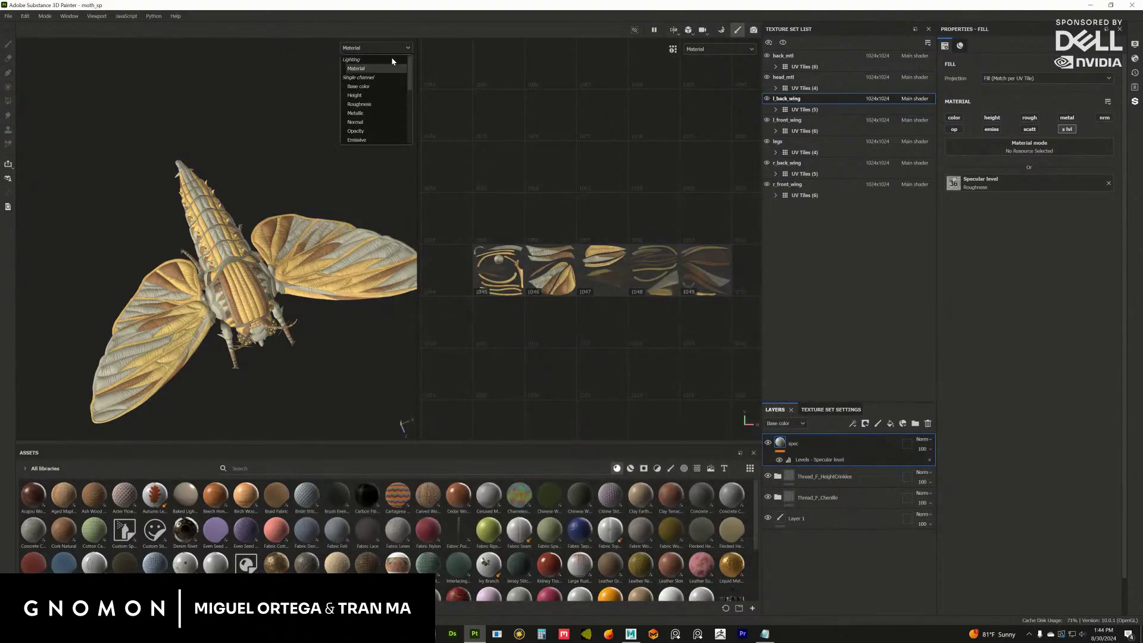
scroll(408, 82, down, 3)
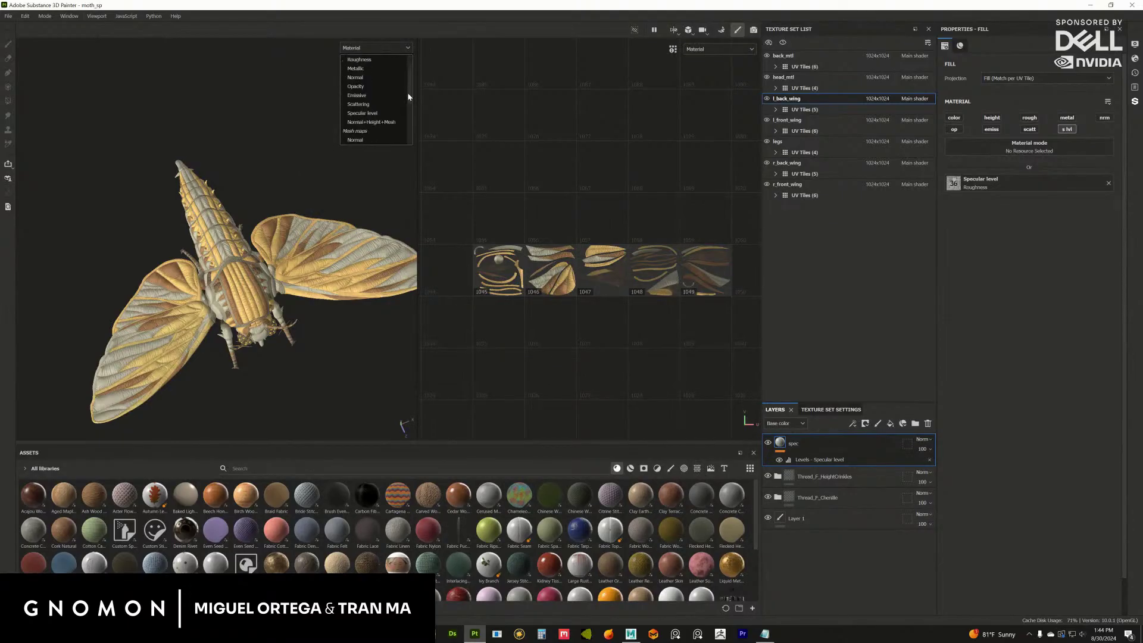
drag(407, 89, 407, 86)
click(361, 70)
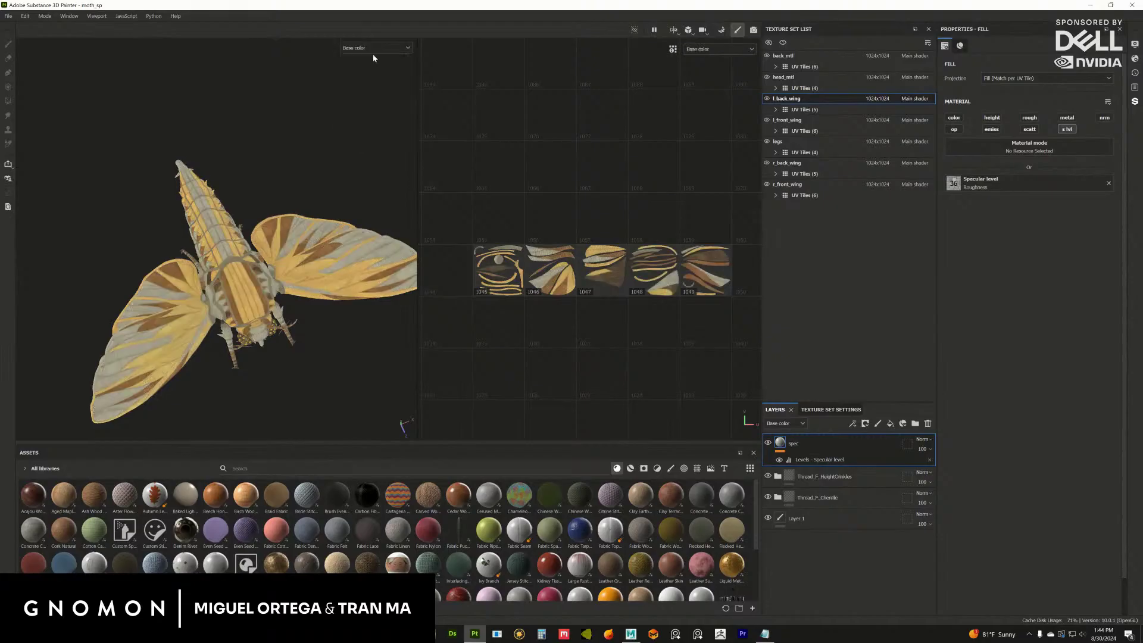
click(374, 52)
scroll(374, 74, down, 2)
click(369, 84)
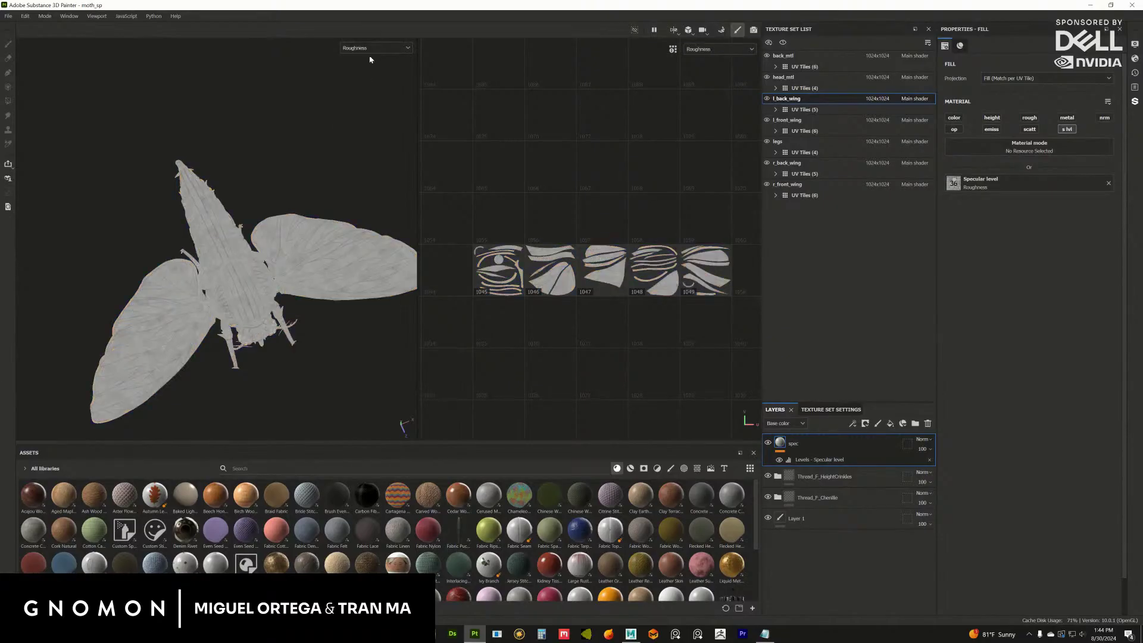
click(372, 50)
click(365, 89)
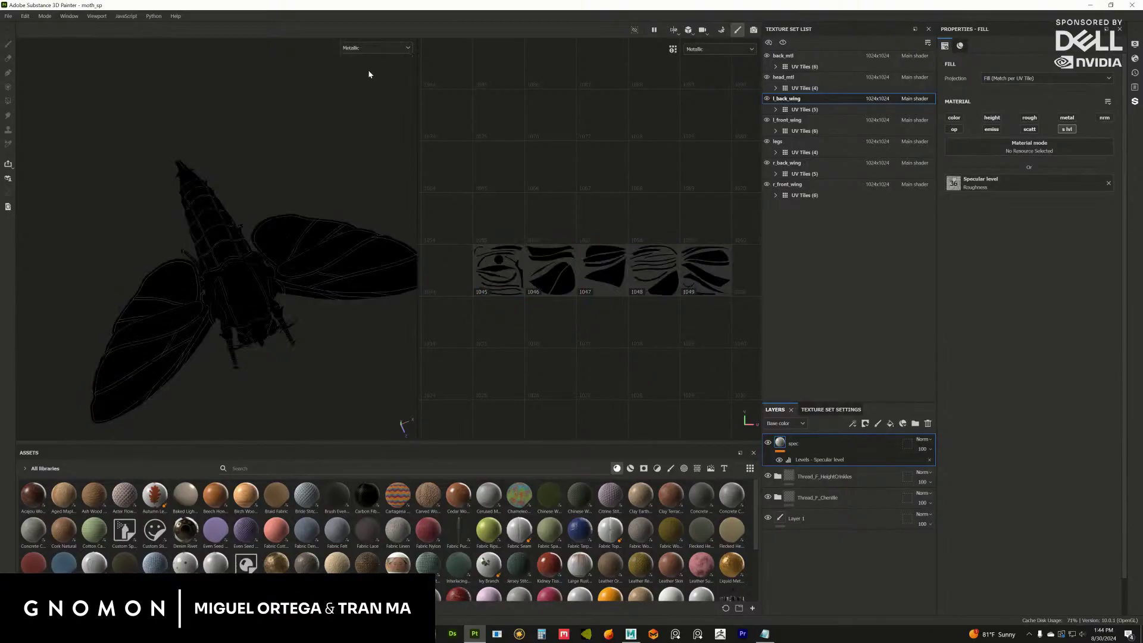
alt+right_drag(270, 250, 443, 396)
alt+middle_drag(400, 321, 269, 316)
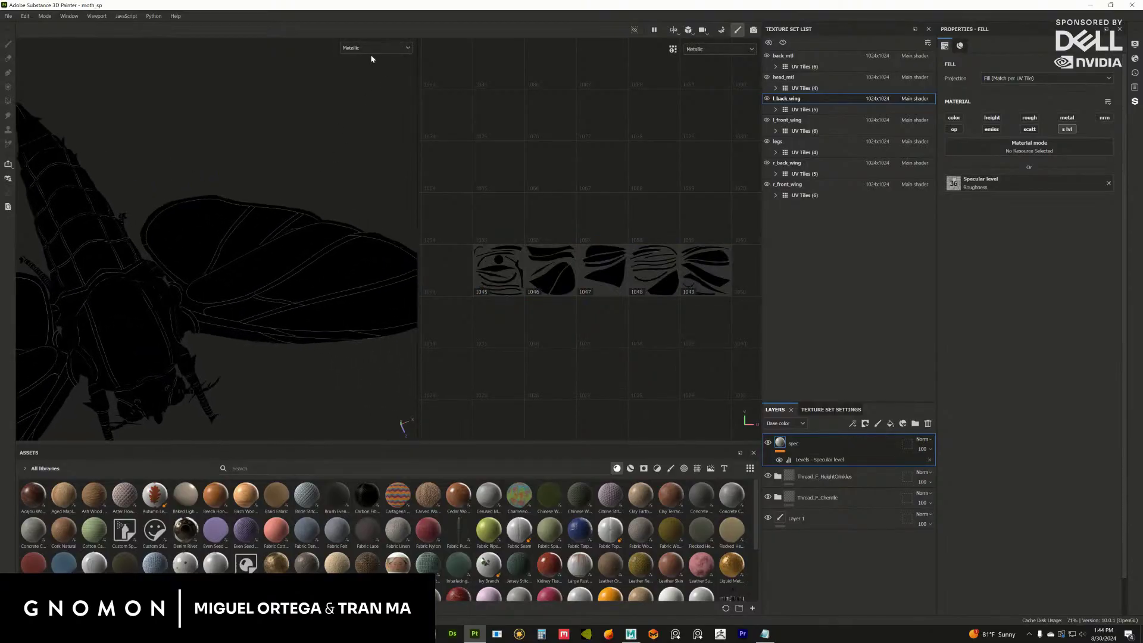
Examine the moth's Normal, Opacity, Emissive and Scattering channels one by one in the viewport.
click(373, 48)
click(353, 107)
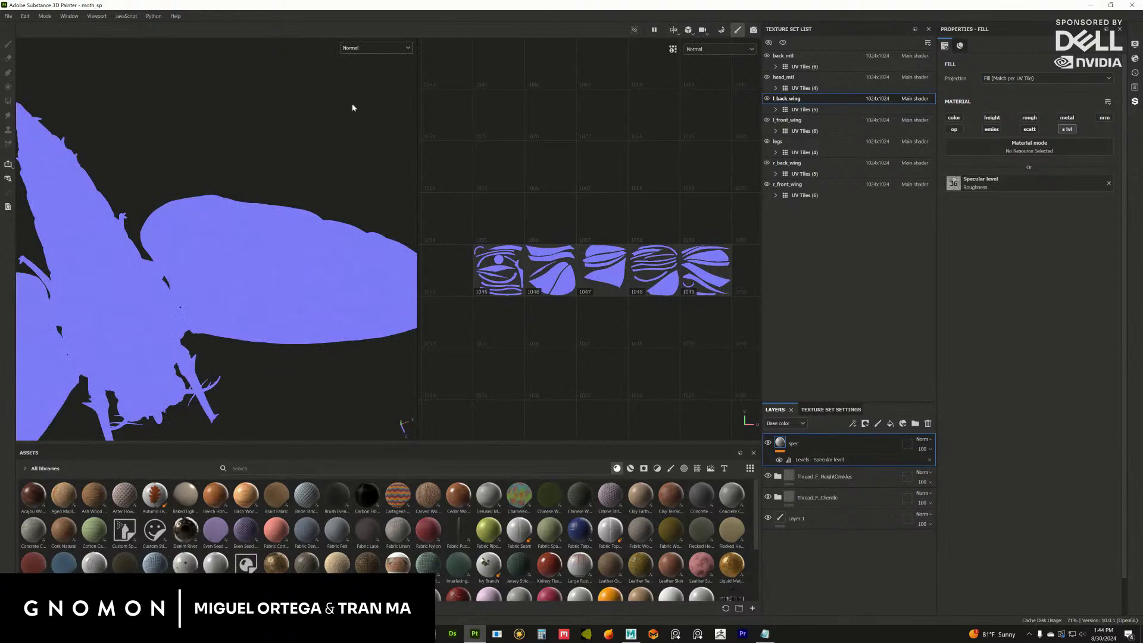
click(373, 49)
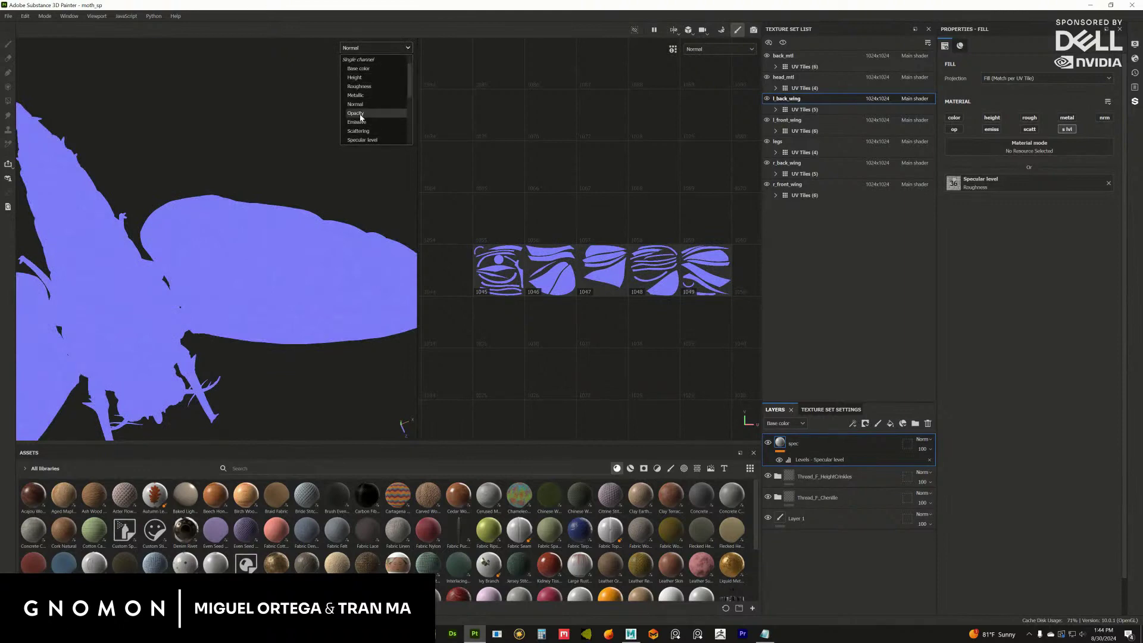
click(360, 113)
click(374, 49)
click(358, 122)
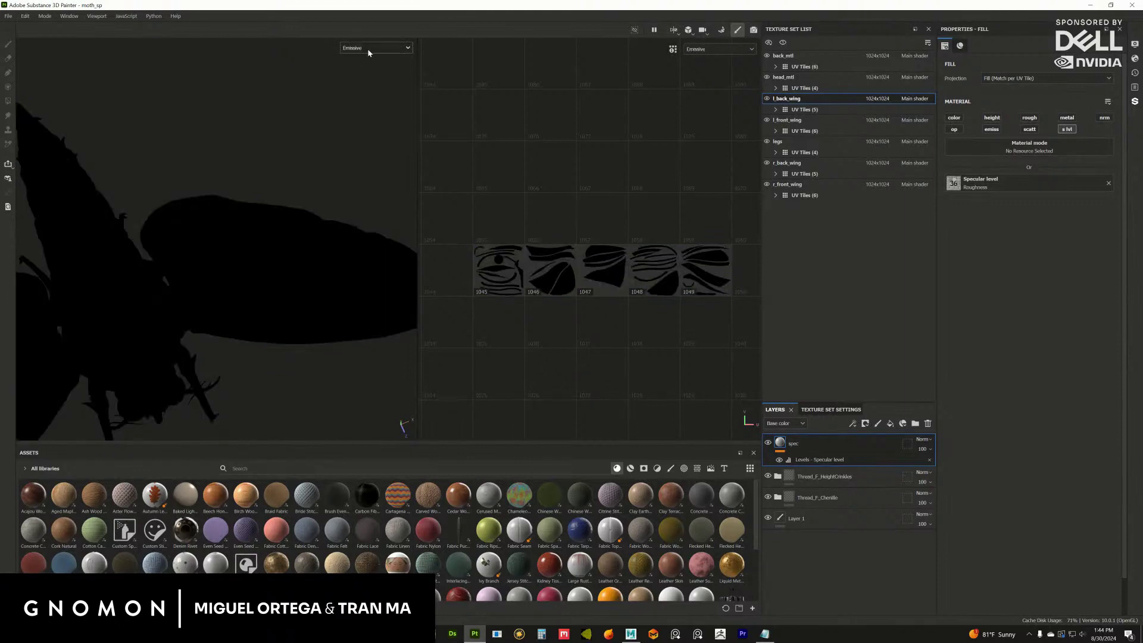
click(369, 51)
click(364, 130)
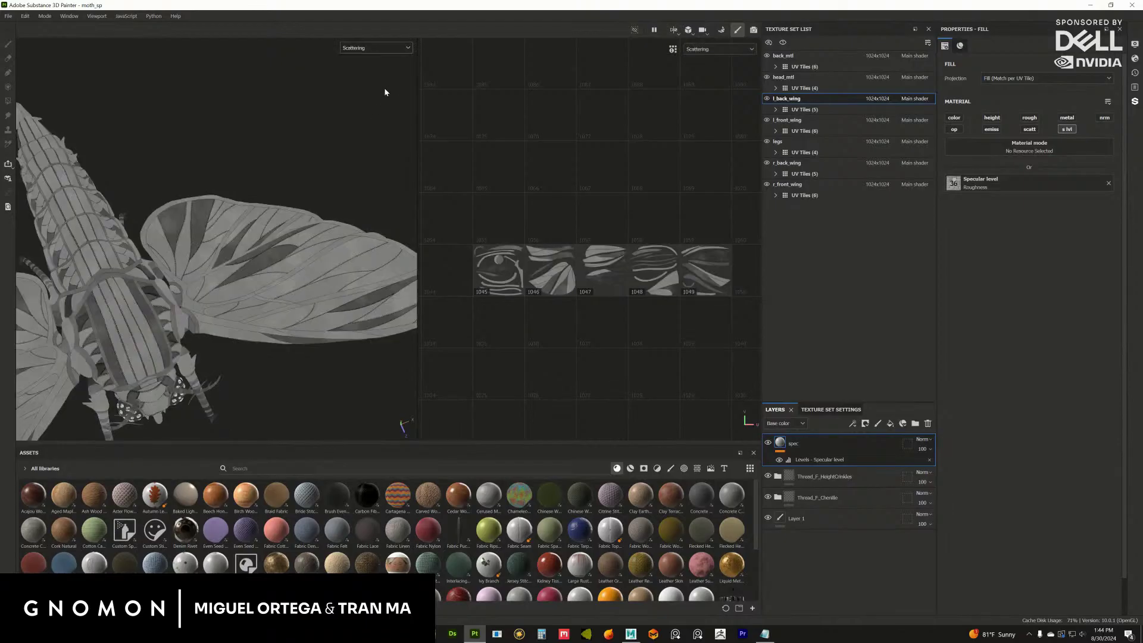
Examine the moth's Specular level channel and its combined Normal+Height+Mesh display.
click(391, 53)
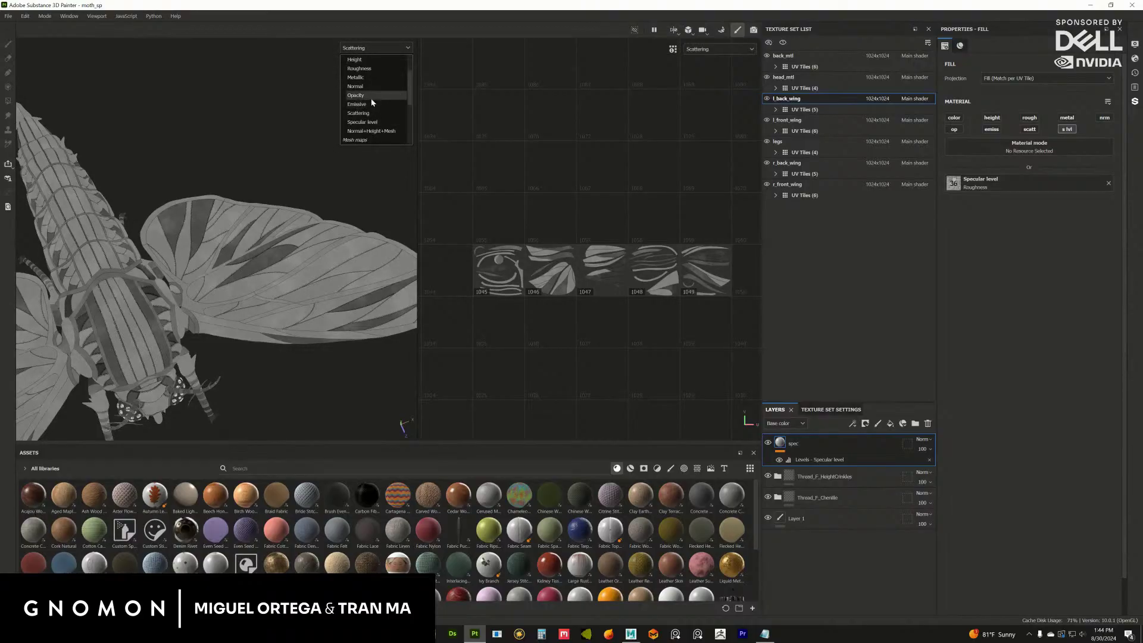
click(364, 122)
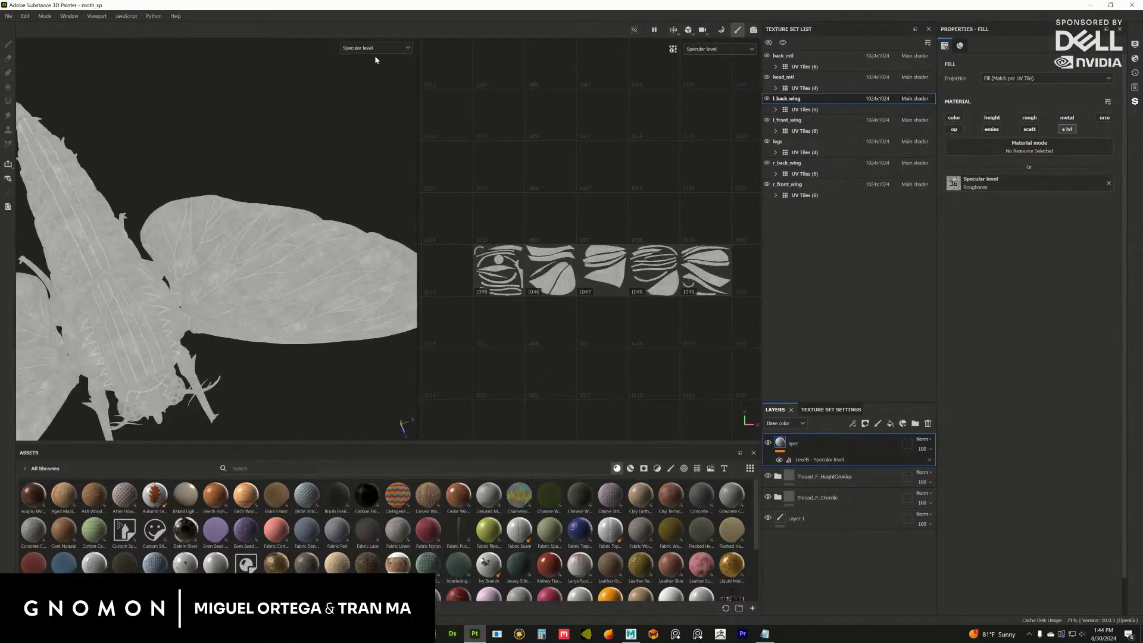
click(374, 52)
click(371, 131)
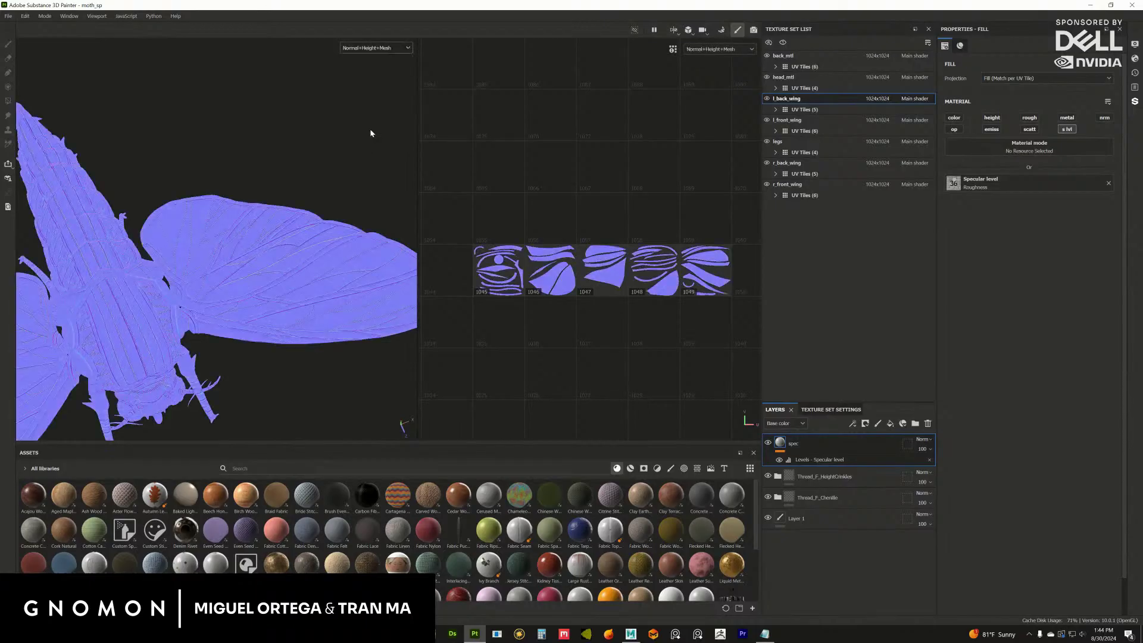
Enlarge the 3D view and review the complete channel list in the l_back_wing texture set settings.
drag(418, 128, 493, 128)
click(859, 409)
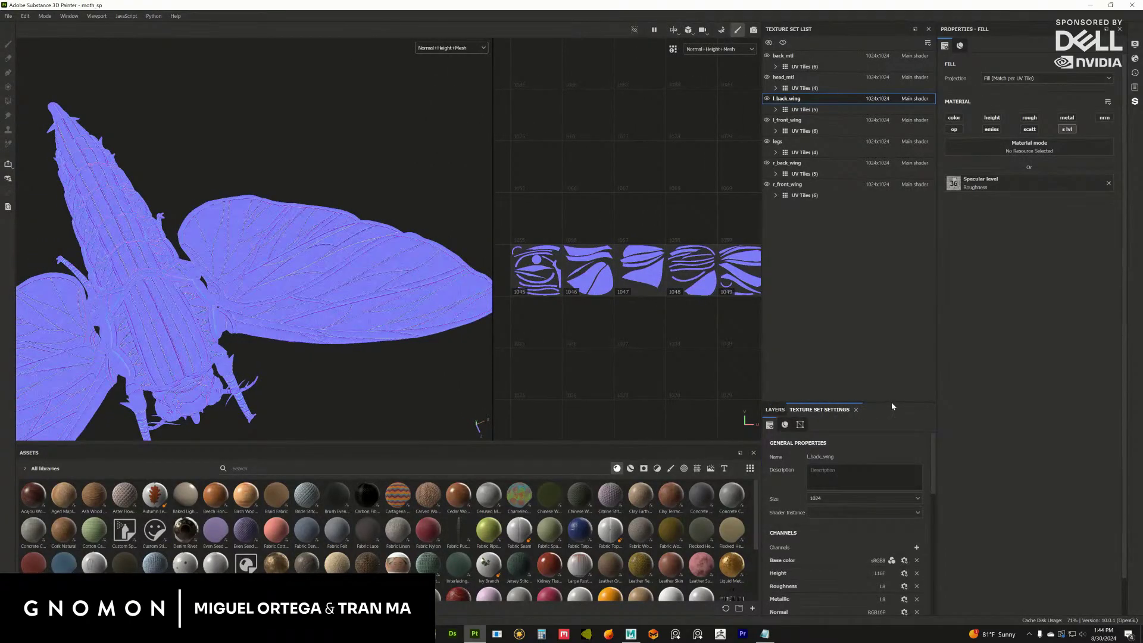
drag(893, 402, 880, 227)
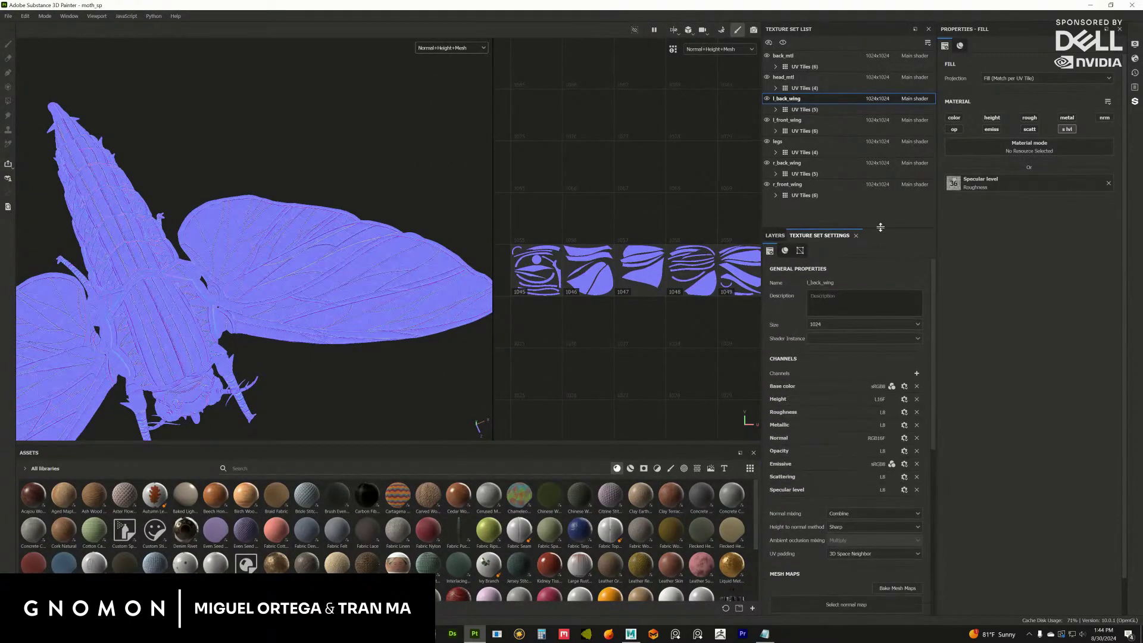
alt+right_drag(381, 285, 315, 284)
alt+middle_drag(316, 285, 320, 263)
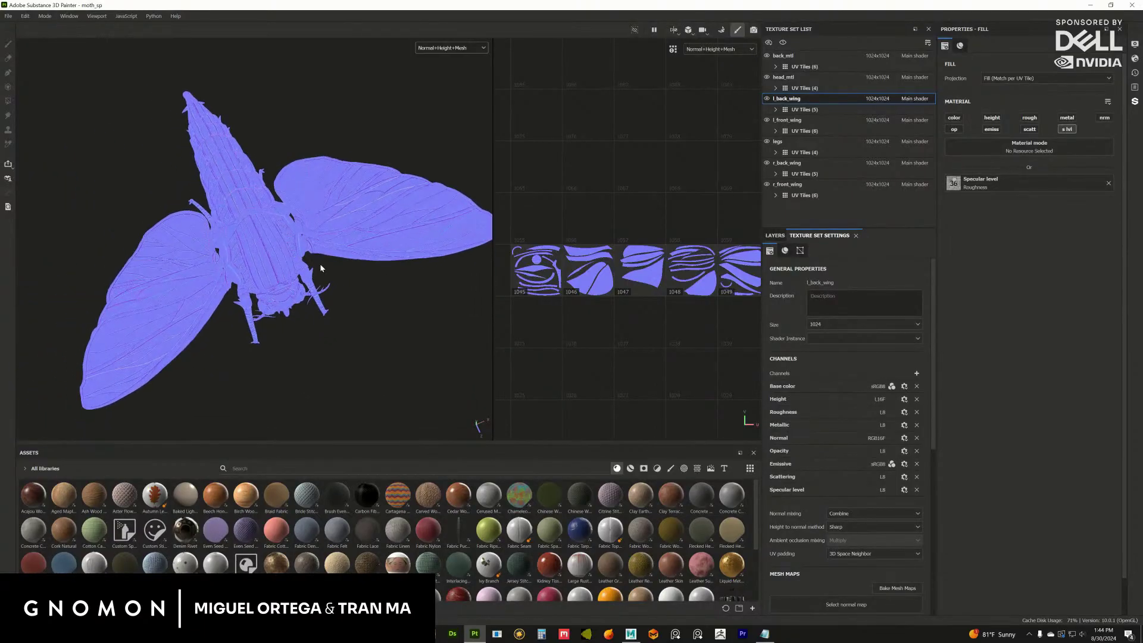
alt+drag(319, 263, 368, 189)
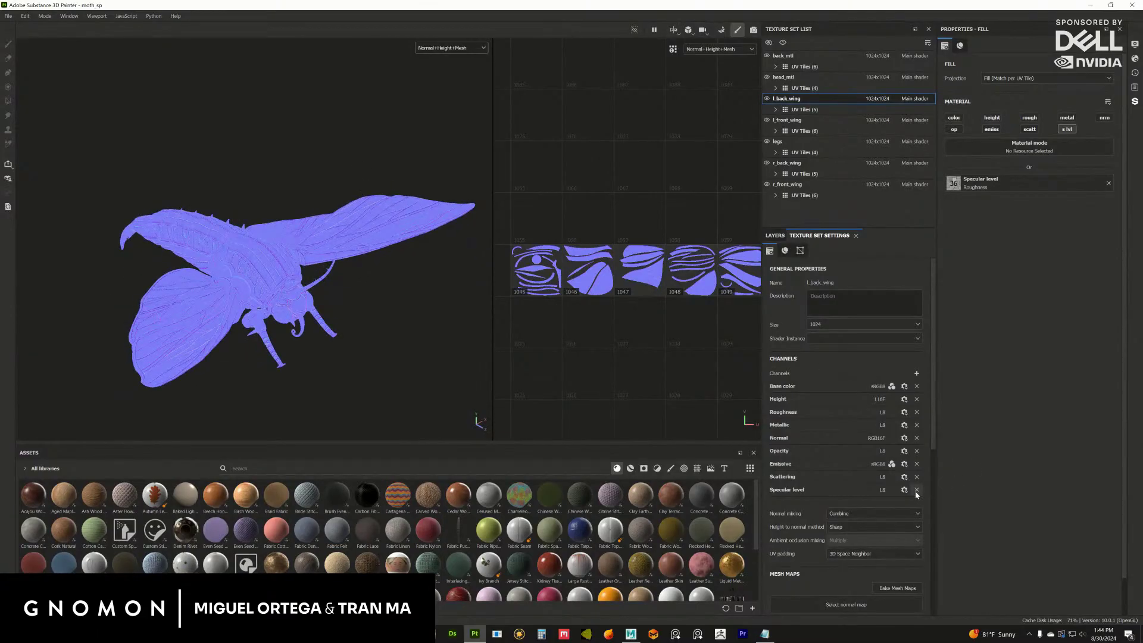
Reopen the texture export settings and examine all output maps of the Vray Next (Metallic Roughness)_MOTH preset.
click(11, 19)
click(47, 157)
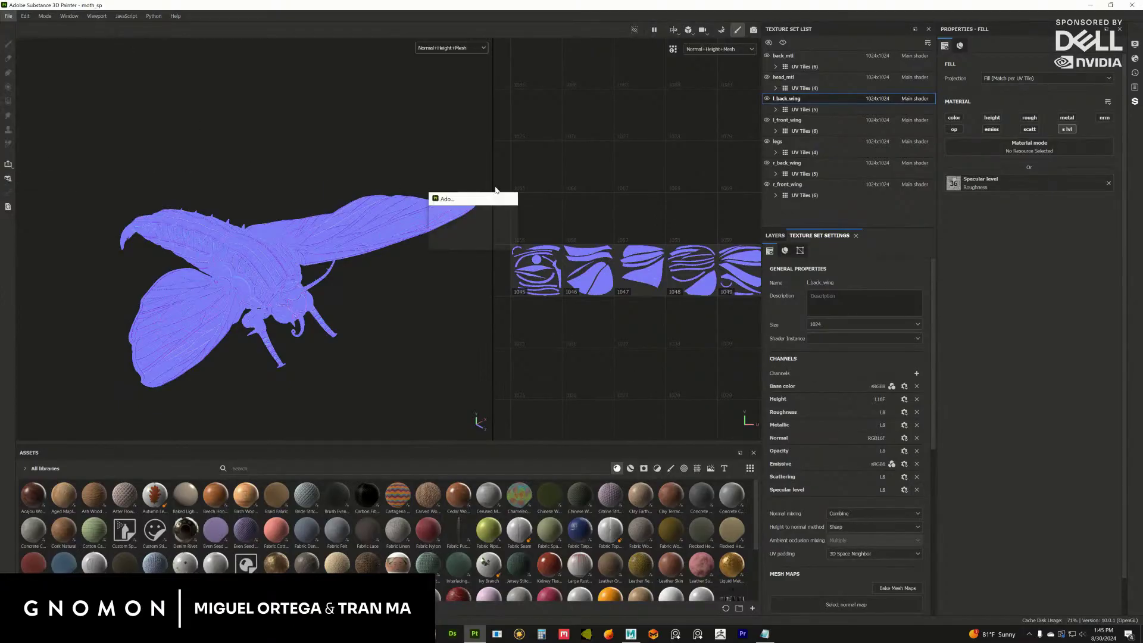
click(404, 167)
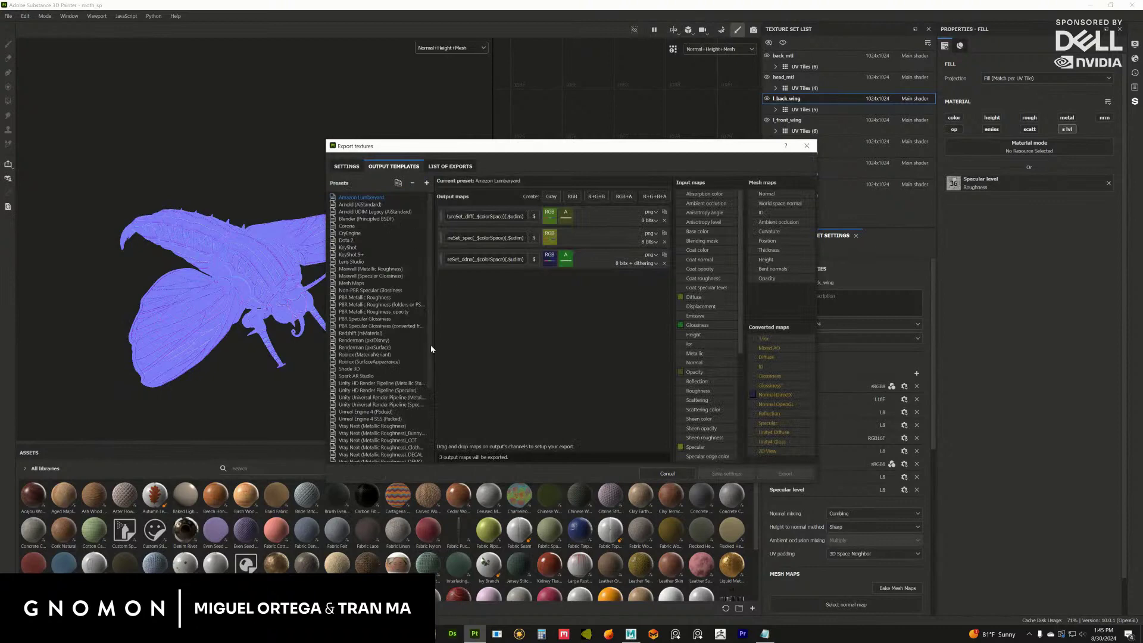
drag(430, 350, 417, 445)
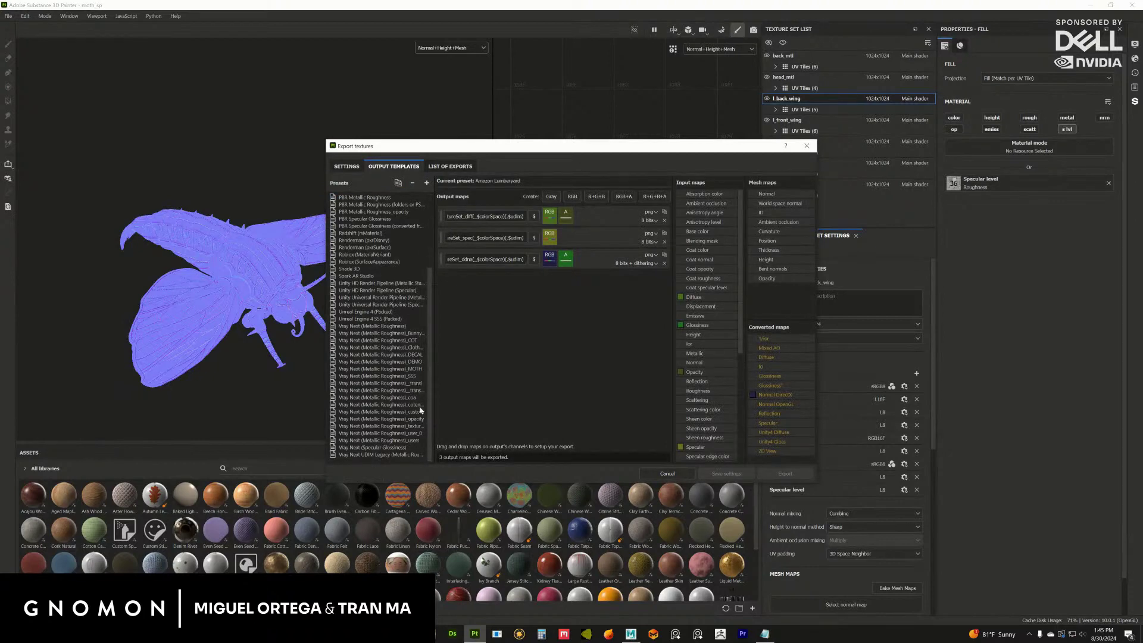
click(412, 369)
scroll(739, 303, down, 3)
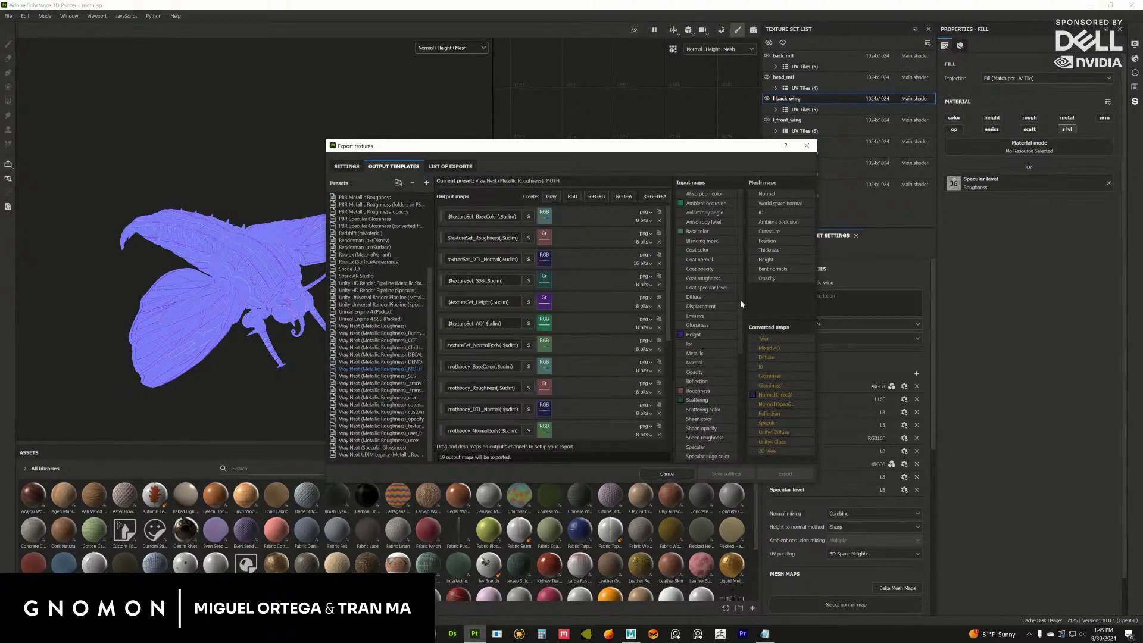
scroll(738, 353, down, 4)
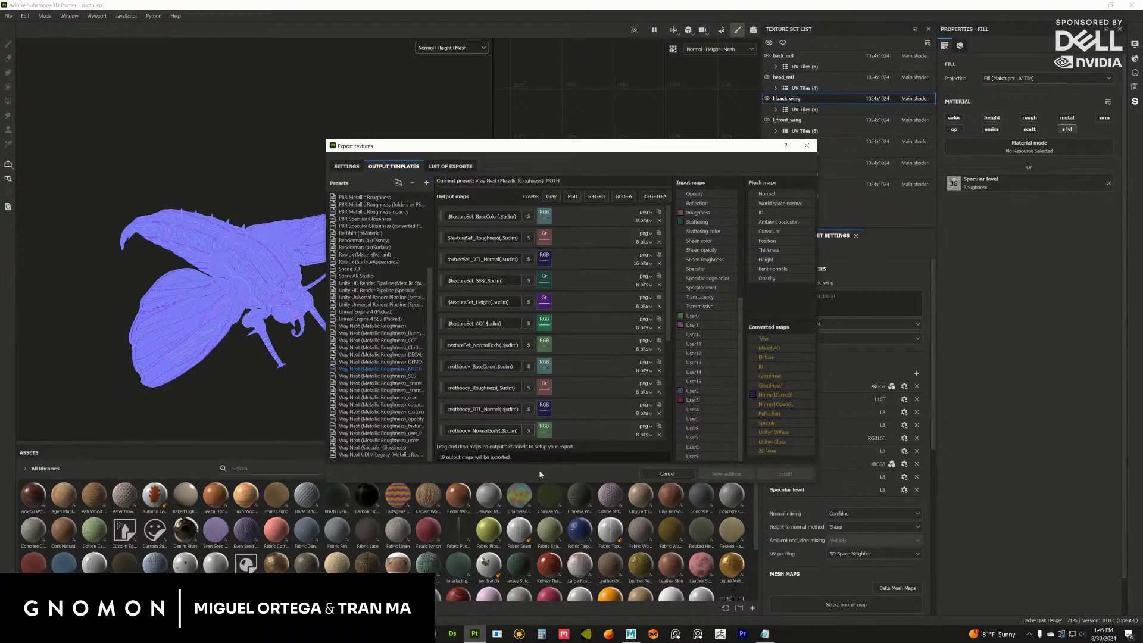
drag(546, 485, 559, 632)
scroll(669, 535, down, 2)
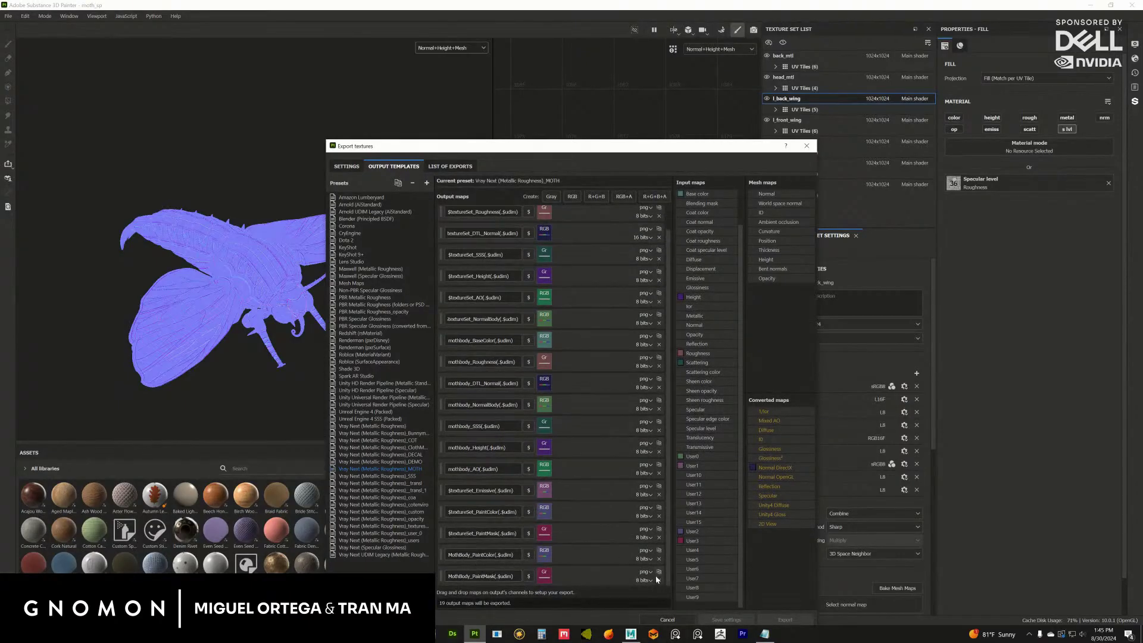
Remove the user0, user1, user2, Emissive, SSS and Opacity output maps from the Vray Next (Metallic Roughness)_ClothMOTH preset.
click(397, 548)
click(411, 447)
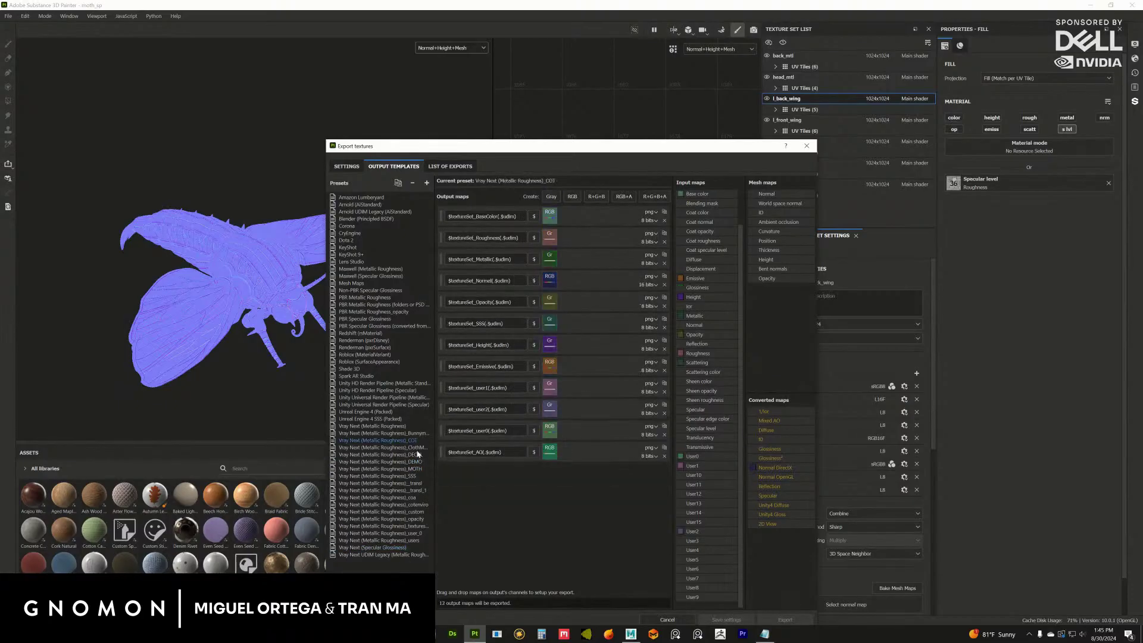
click(665, 435)
click(664, 413)
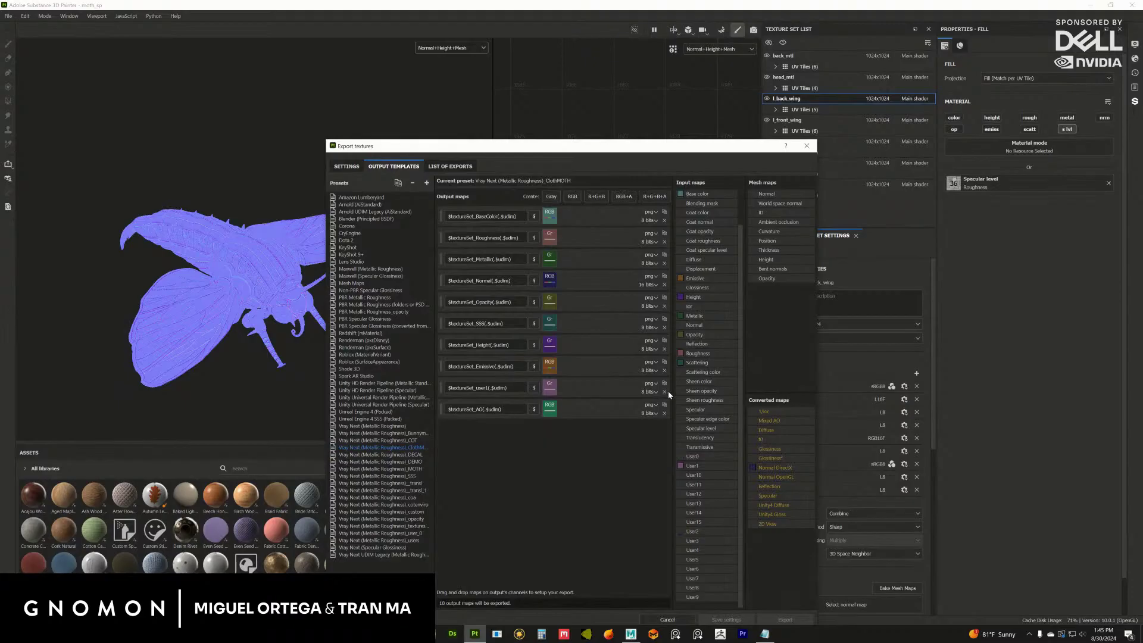
click(664, 392)
click(664, 370)
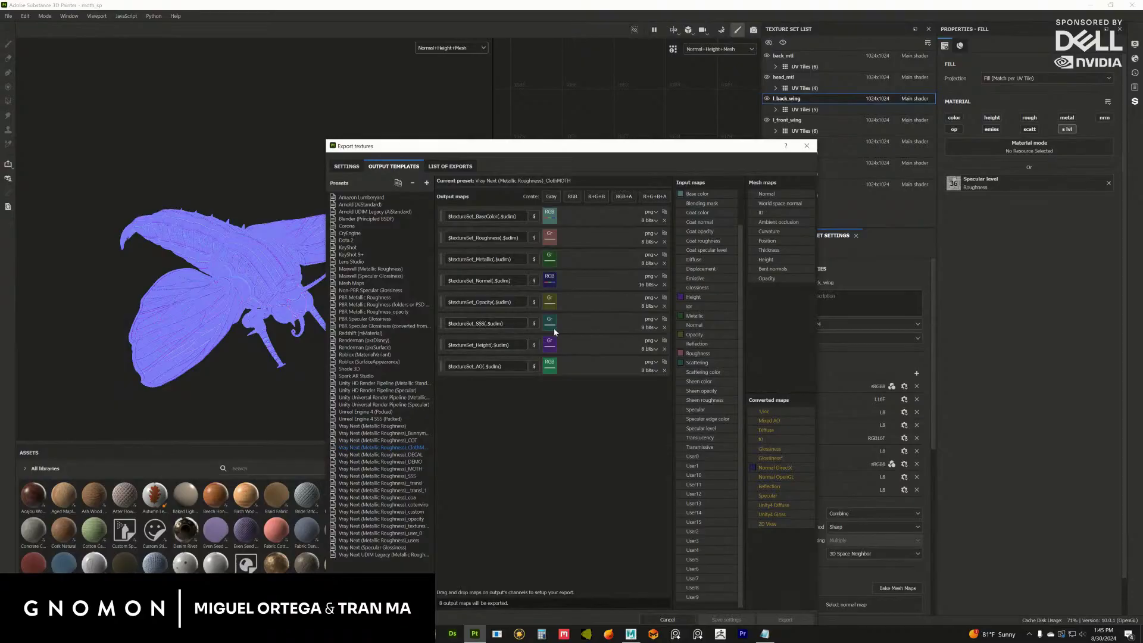
click(664, 328)
click(664, 306)
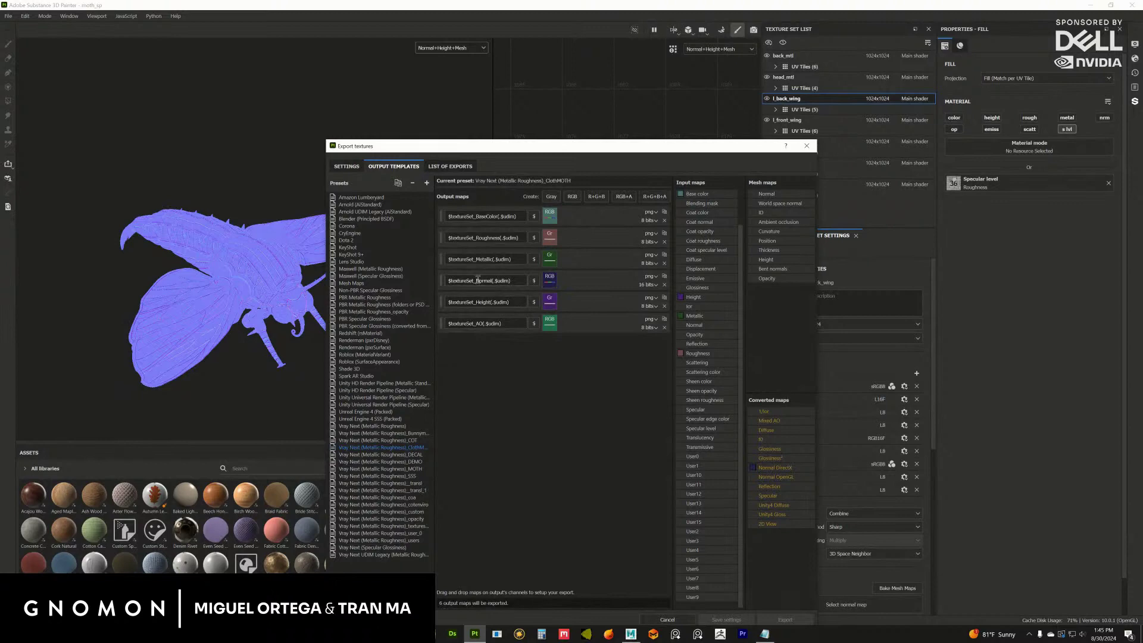
Review the ClothMOTH preset's AO output map and the input maps available for its template.
drag(513, 322, 433, 318)
drag(536, 146, 491, 112)
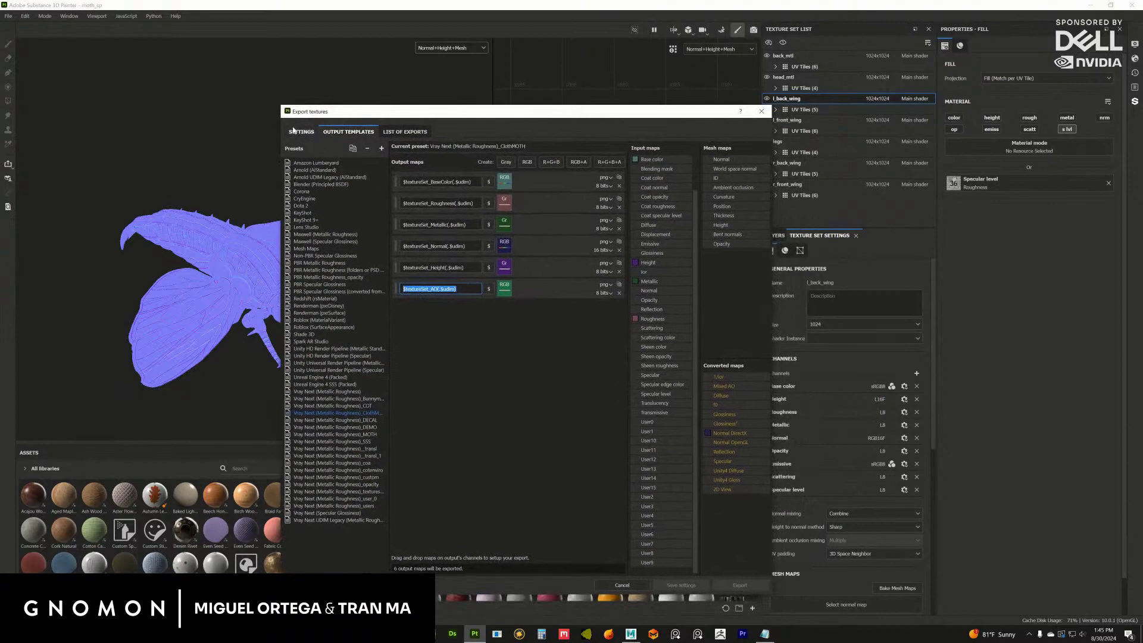
click(301, 132)
click(342, 132)
drag(695, 290, 692, 245)
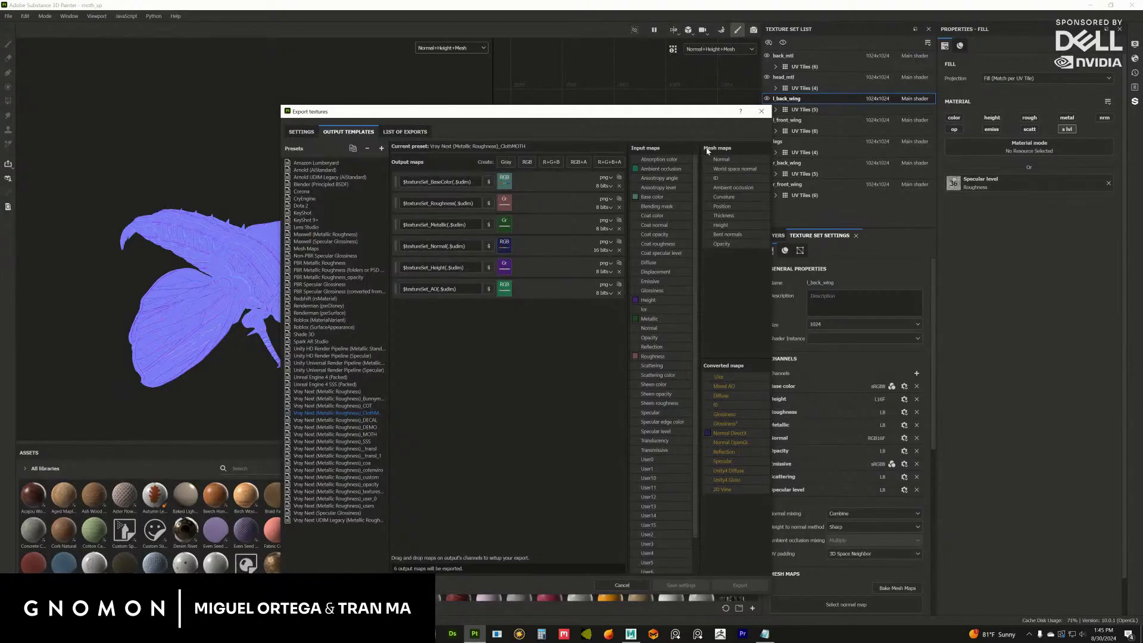
drag(692, 117, 646, 119)
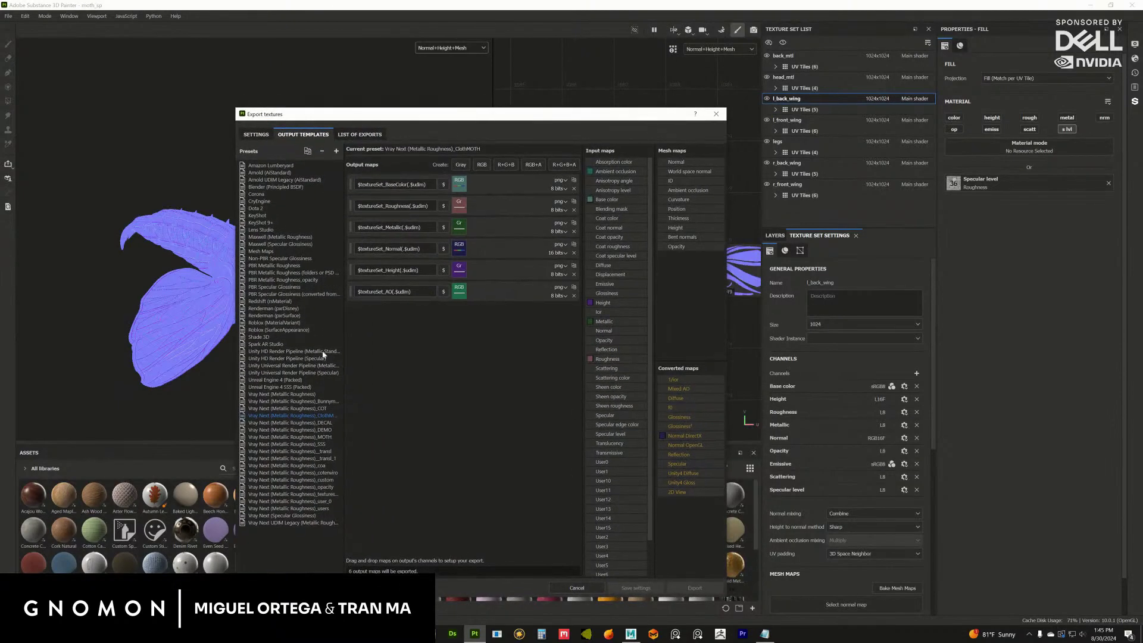
Save the texture export settings with the edited ClothMOTH preset.
click(256, 134)
click(635, 588)
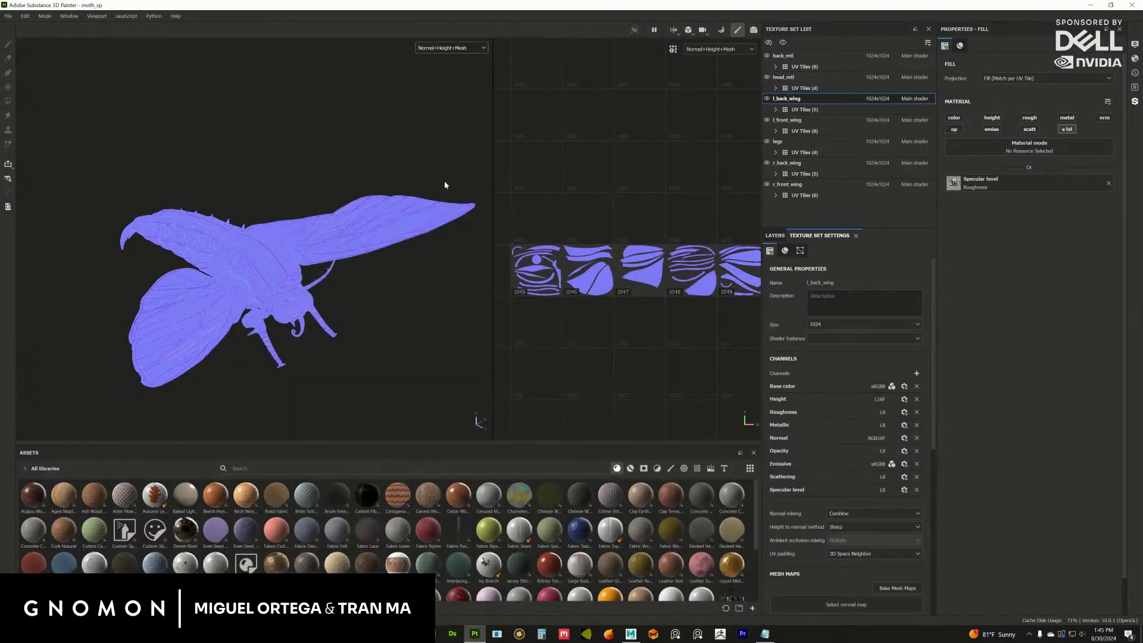
Display the Ambient occlusion mesh map in the viewport and inspect the moth's body, legs and wings from several angles.
click(470, 48)
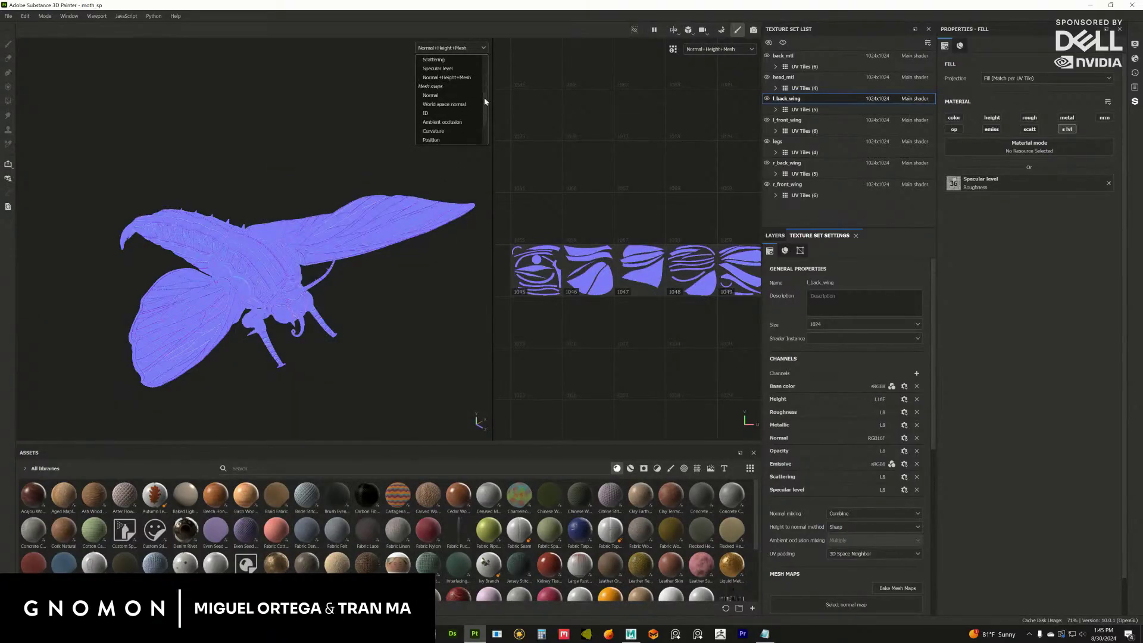
scroll(484, 98, down, 2)
click(443, 126)
alt+drag(349, 228, 500, 336)
alt+right_drag(500, 335, 535, 370)
alt+middle_drag(536, 370, 434, 306)
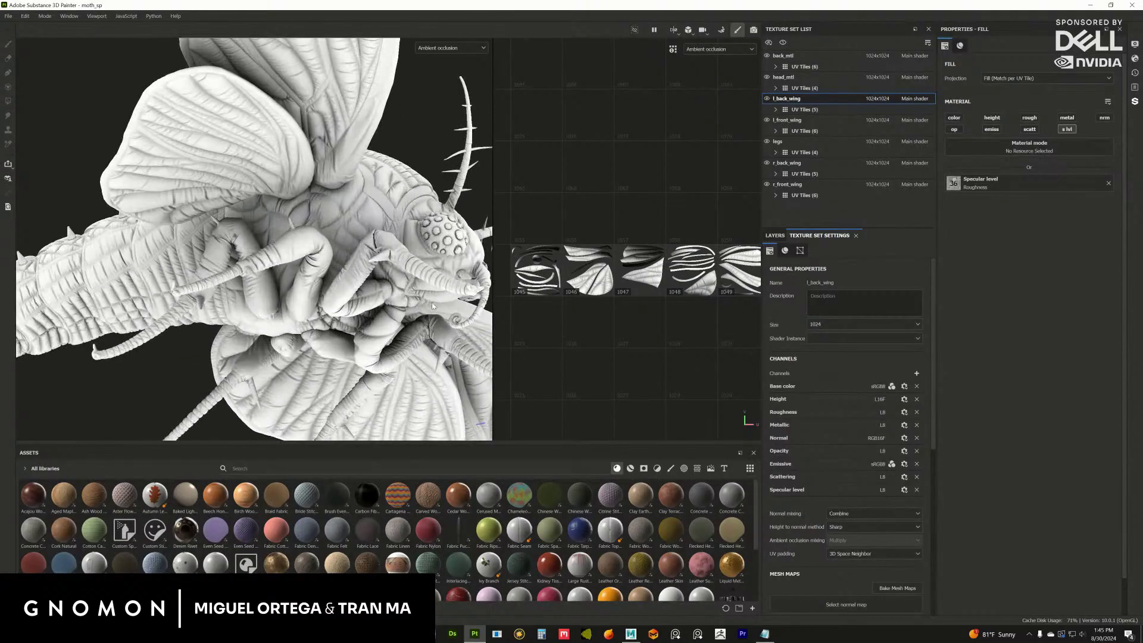
alt+drag(370, 270, 274, 323)
alt+right_drag(274, 323, 333, 333)
alt+middle_drag(333, 333, 298, 334)
alt+right_drag(297, 333, 341, 297)
alt+drag(342, 297, 360, 264)
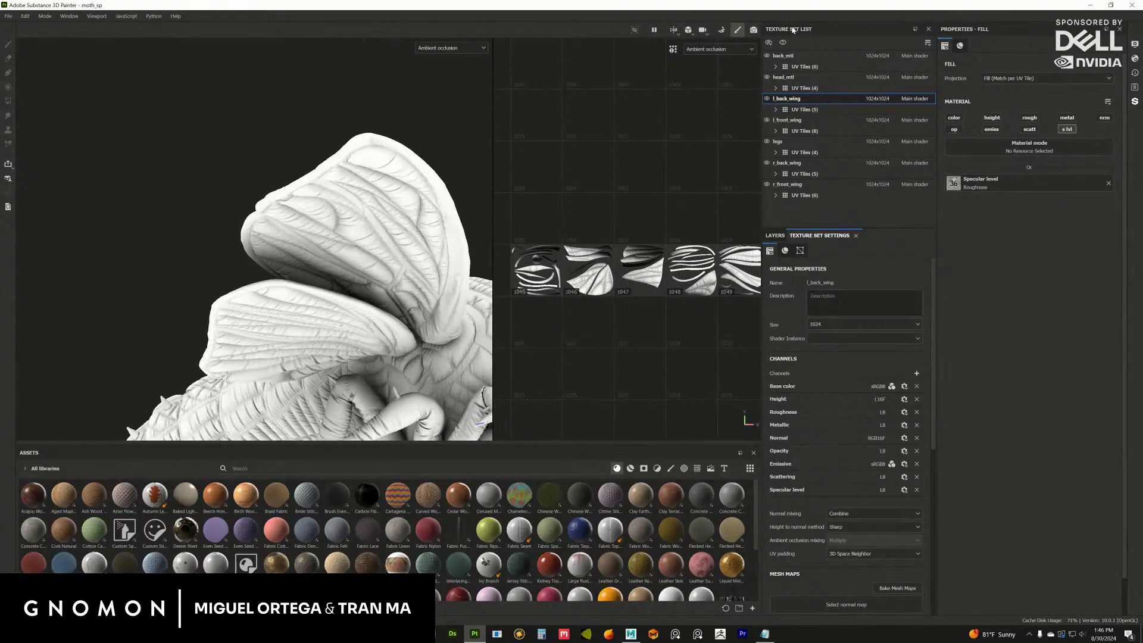
Briefly isolate the l_back_wing and l_front_wing texture sets in turn to check their ambient occlusion against the full moth.
click(783, 44)
click(783, 43)
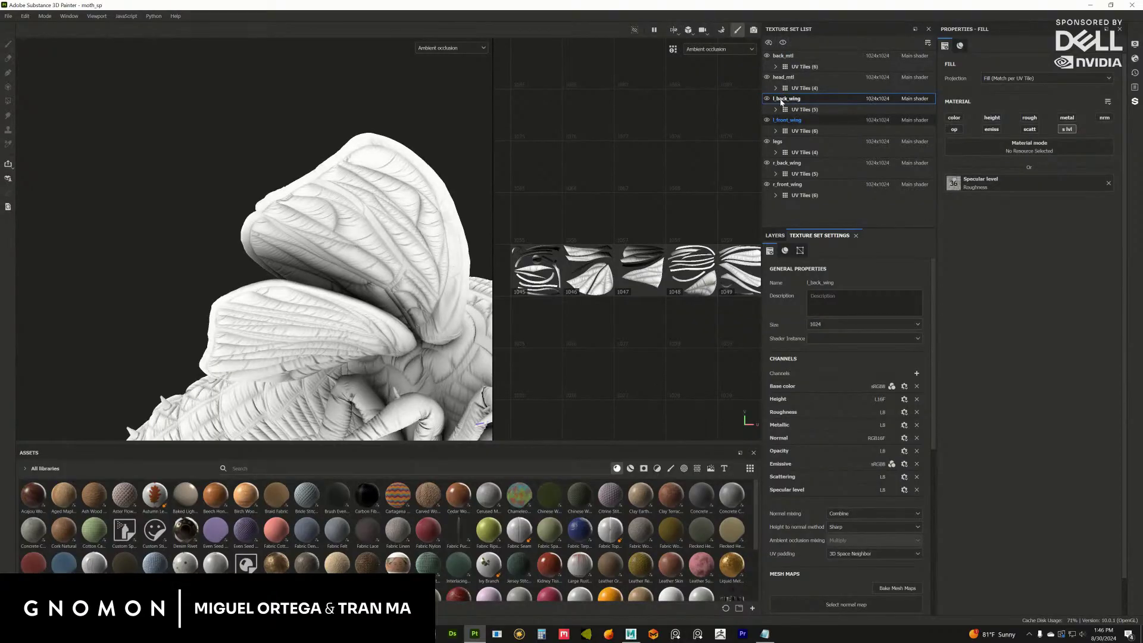
click(782, 120)
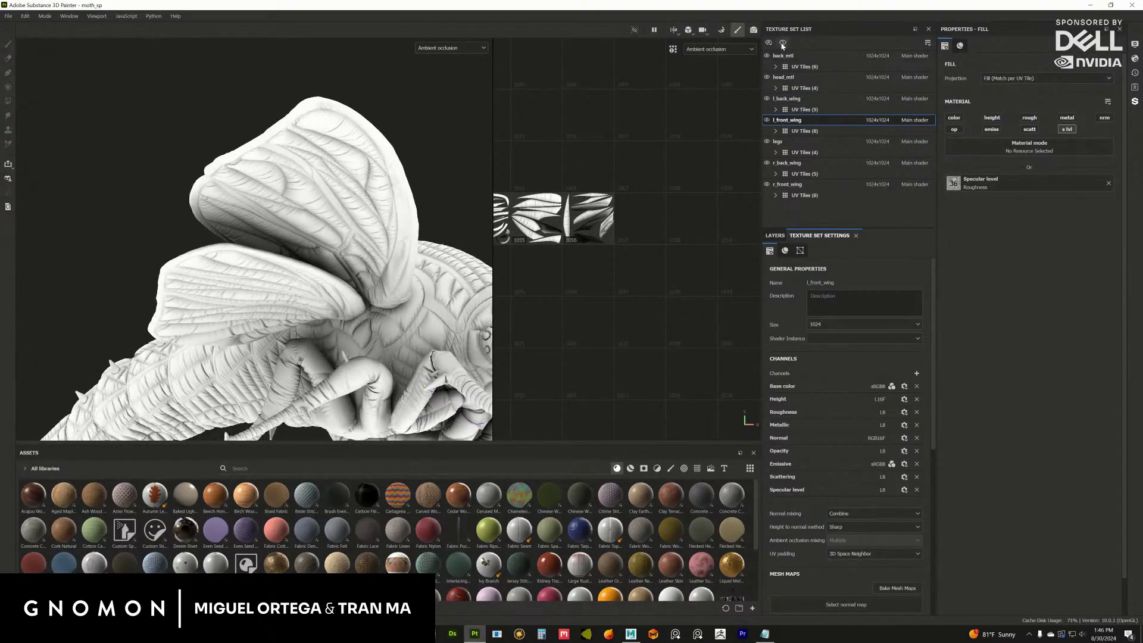
click(783, 44)
click(783, 43)
alt+drag(250, 167, 551, 175)
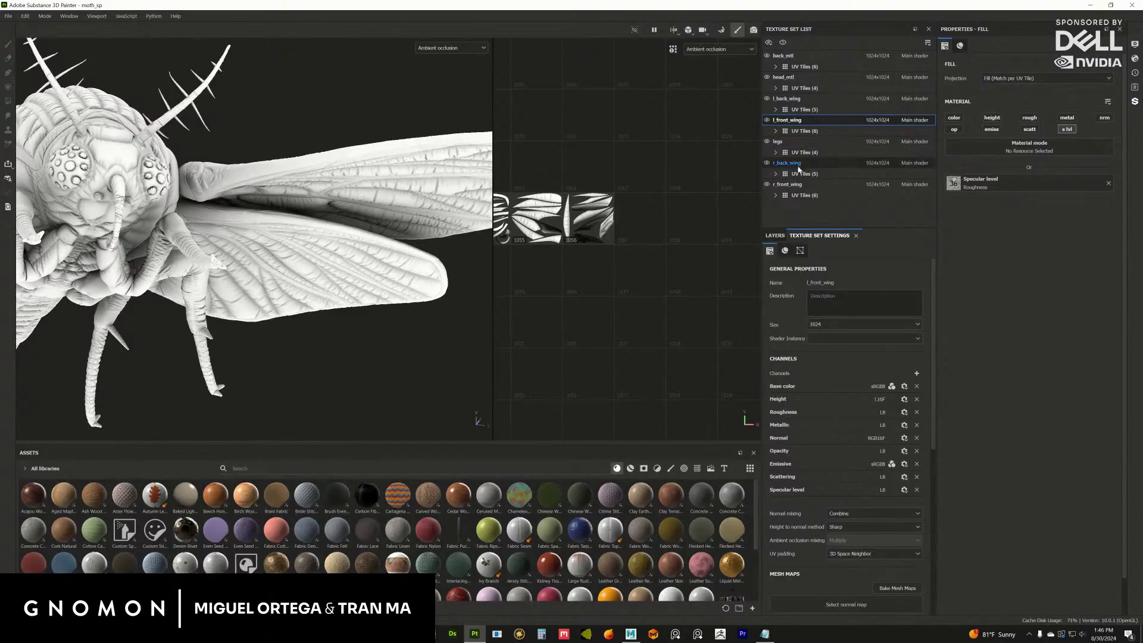
Isolate the r_back_wing texture set and inspect its ambient occlusion from different angles.
click(783, 43)
alt+middle_drag(225, 274, 608, 339)
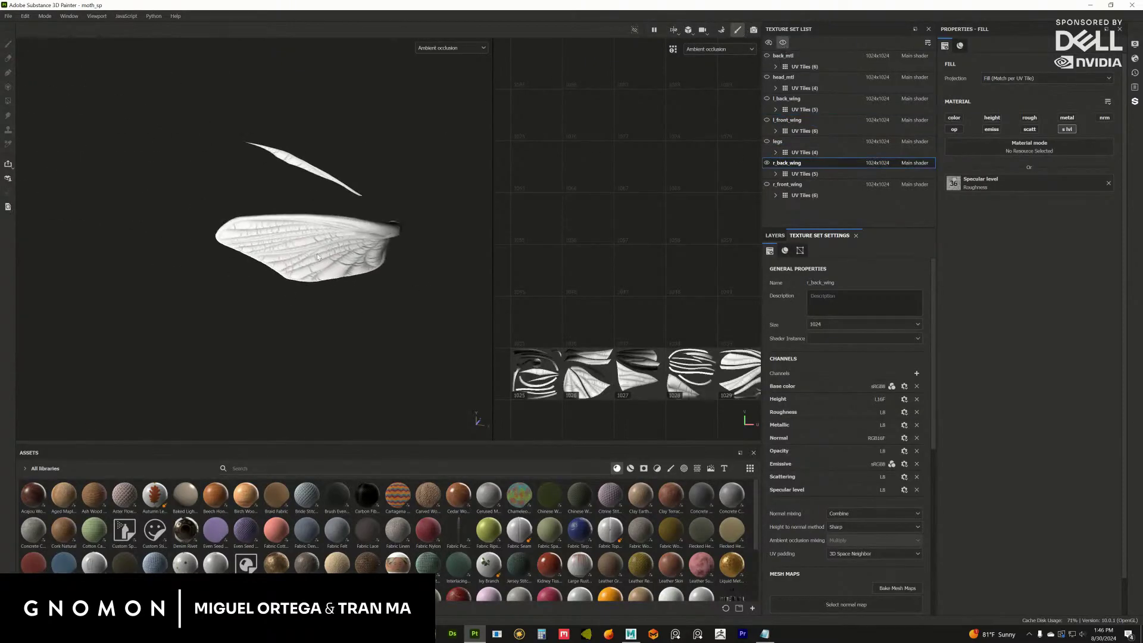
alt+right_drag(345, 244, 410, 238)
alt+drag(411, 238, 495, 180)
Turn off isolation and make all hidden texture sets visible again, including the wings and legs.
click(783, 43)
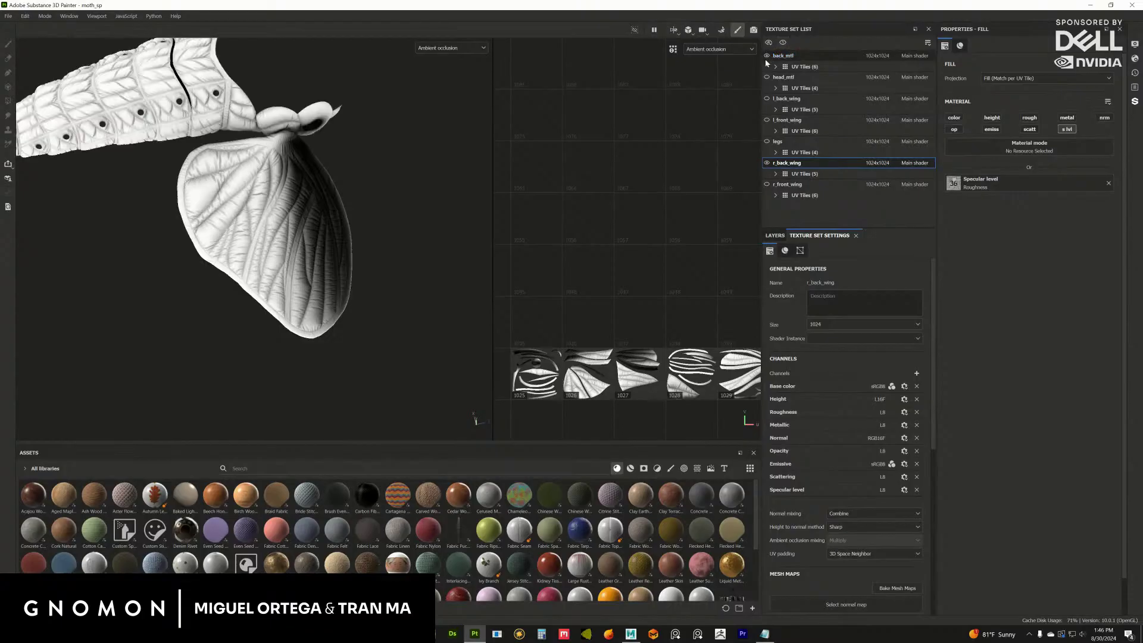
click(767, 98)
click(767, 119)
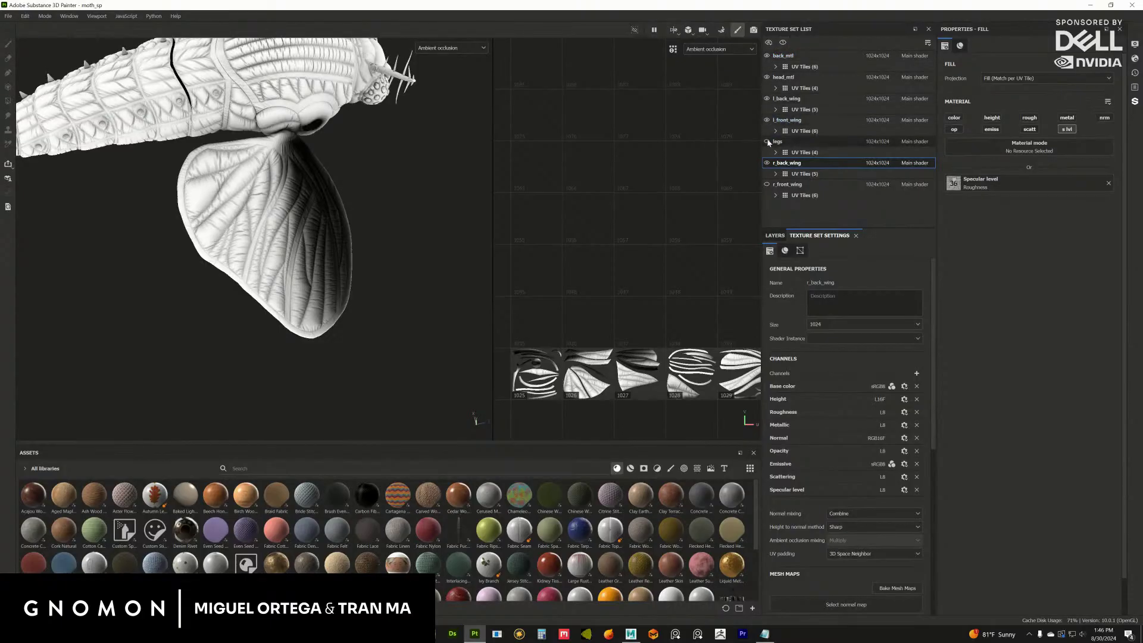
click(768, 144)
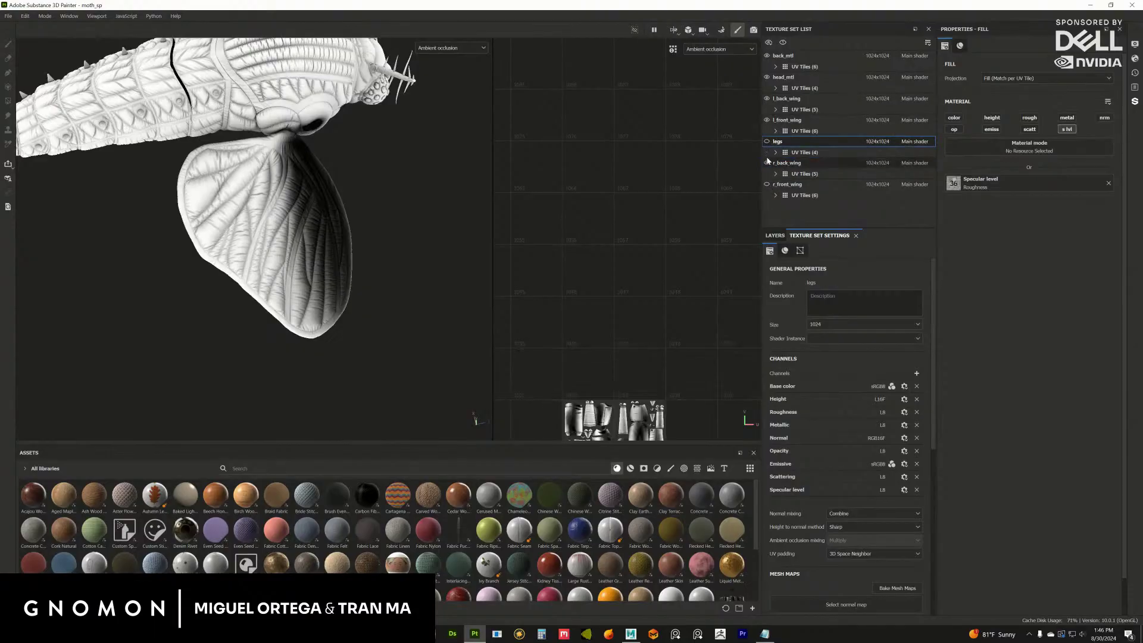
click(767, 142)
click(766, 185)
Examine the ambient occlusion across the whole moth and up close at the dark band crossing its back.
alt+right_drag(423, 319, 345, 319)
alt+drag(345, 318, 428, 231)
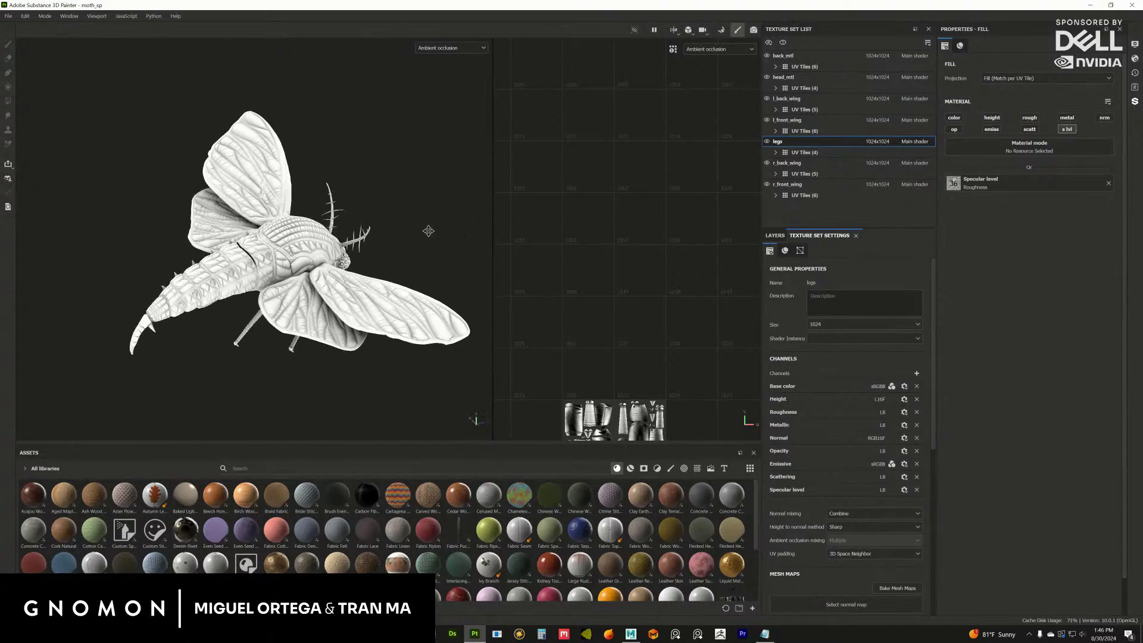
alt+right_drag(428, 231, 559, 220)
alt+middle_drag(559, 220, 617, 208)
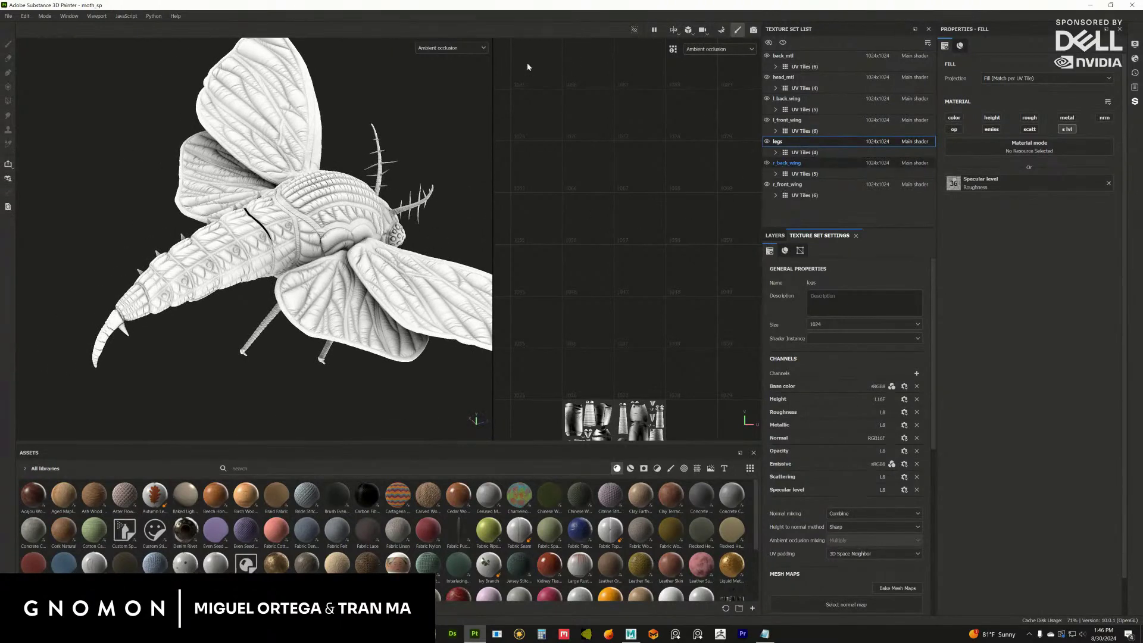
alt+right_drag(338, 234, 441, 316)
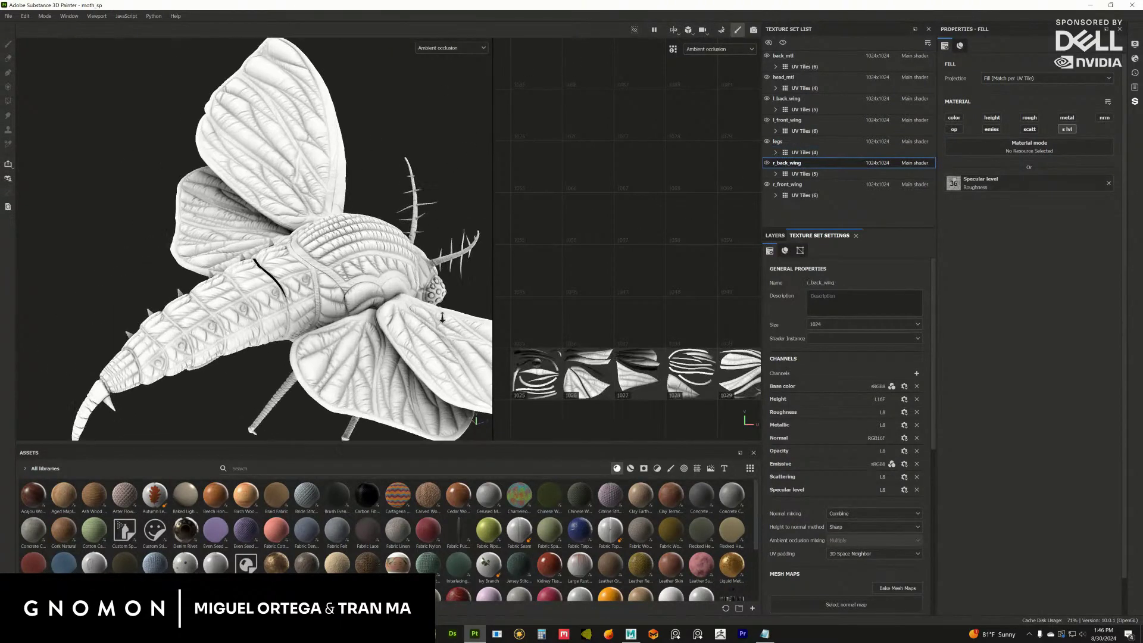
alt+drag(369, 324, 441, 329)
alt+middle_drag(441, 330, 387, 238)
alt+right_drag(387, 238, 480, 342)
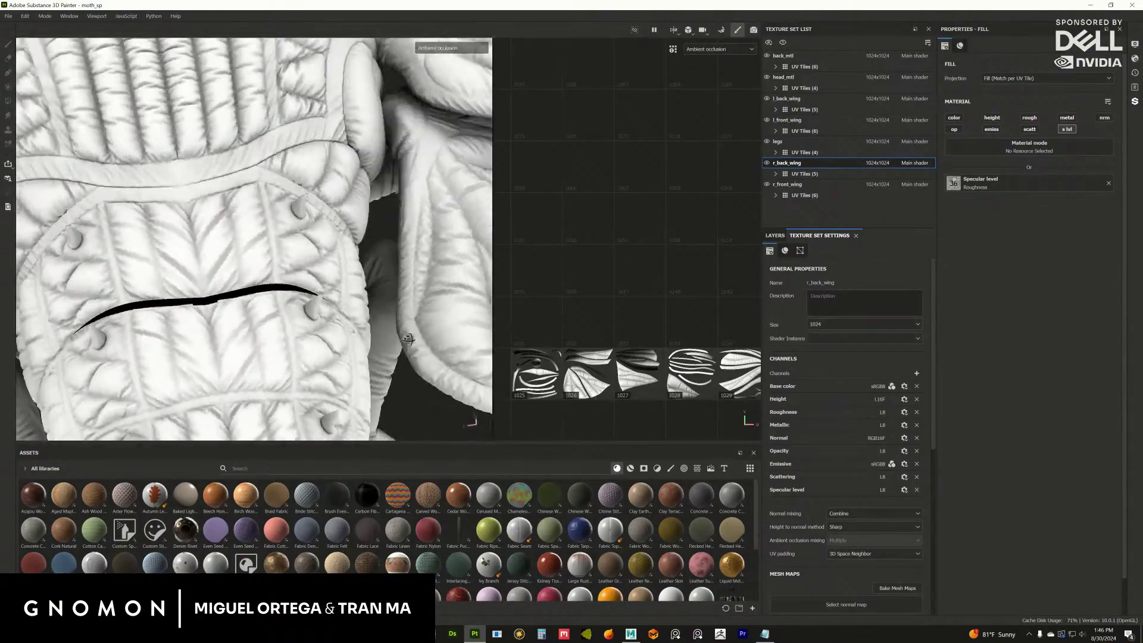
alt+drag(479, 342, 559, 339)
alt+right_drag(560, 340, 597, 337)
alt+drag(393, 250, 409, 252)
alt+drag(463, 196, 402, 286)
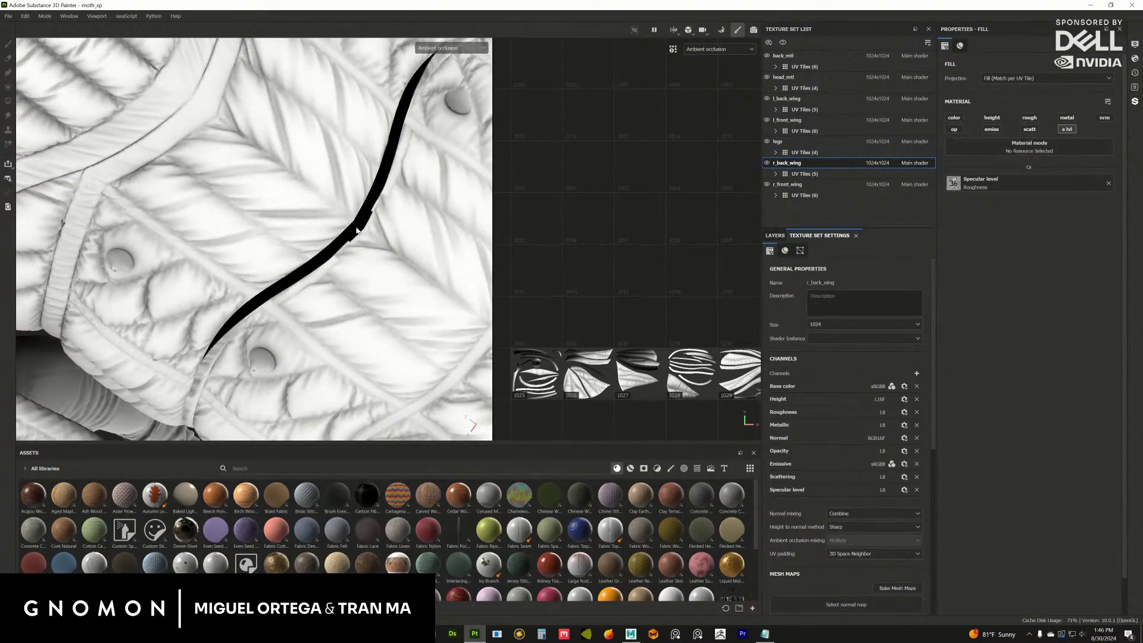
scroll(356, 230, down, 3)
Switch the viewport back to the Material display and review the textured moth from several angles.
click(470, 48)
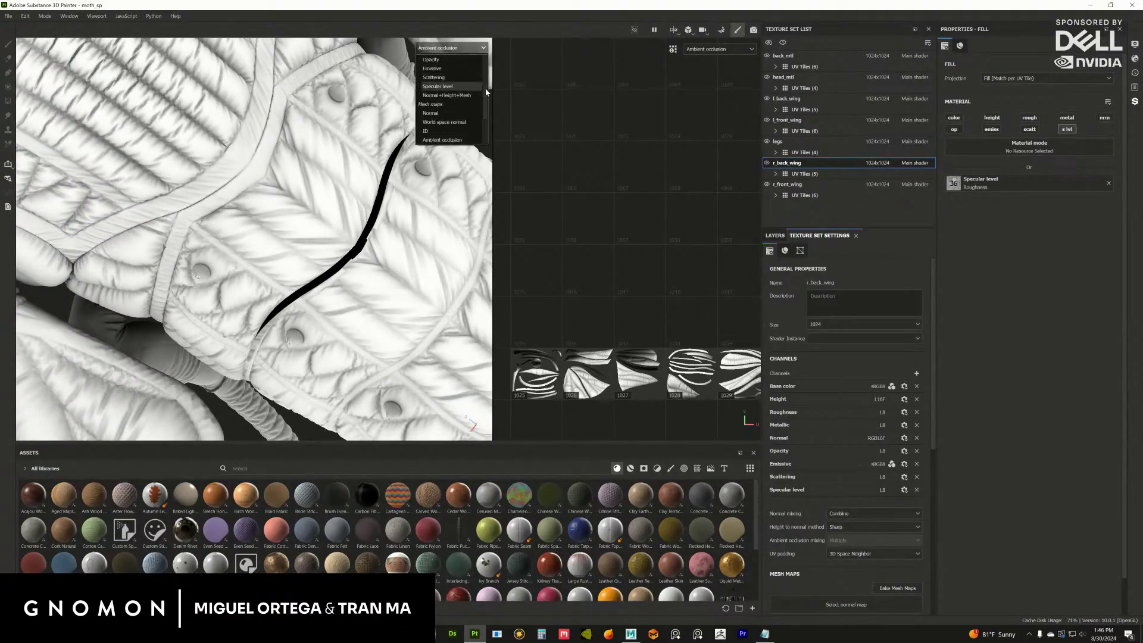
drag(485, 90, 484, 62)
click(446, 70)
alt+right_drag(412, 302, 327, 240)
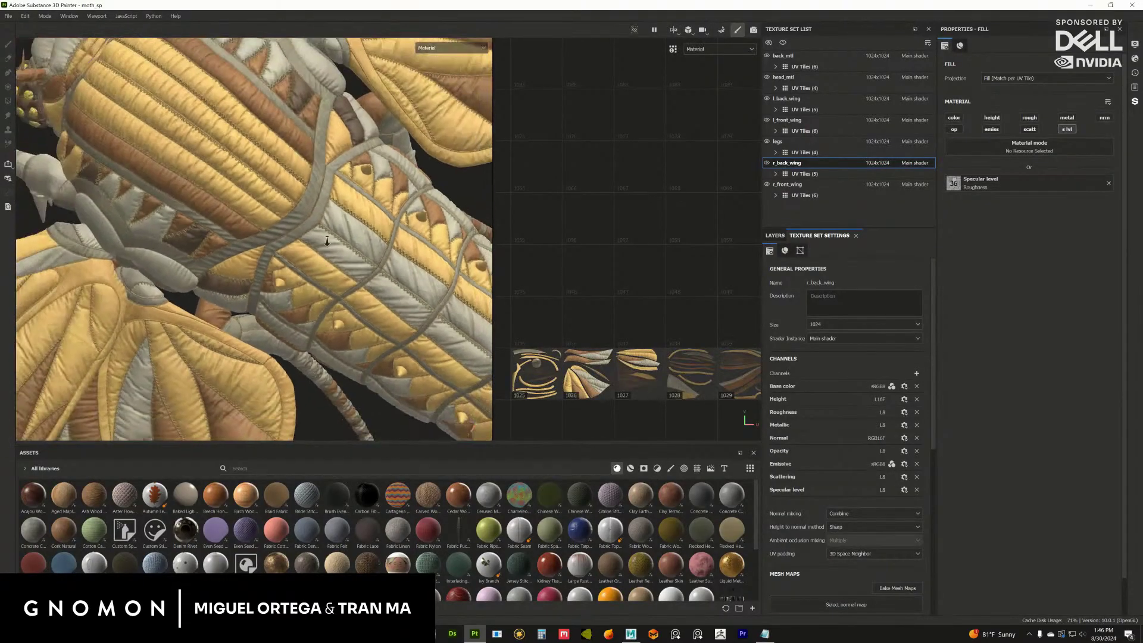
alt+drag(326, 240, 546, 201)
alt+right_drag(547, 202, 470, 173)
alt+middle_drag(333, 298, 357, 238)
alt+right_drag(405, 280, 323, 243)
alt+middle_drag(387, 298, 375, 271)
alt+right_drag(374, 271, 322, 238)
alt+drag(321, 239, 323, 200)
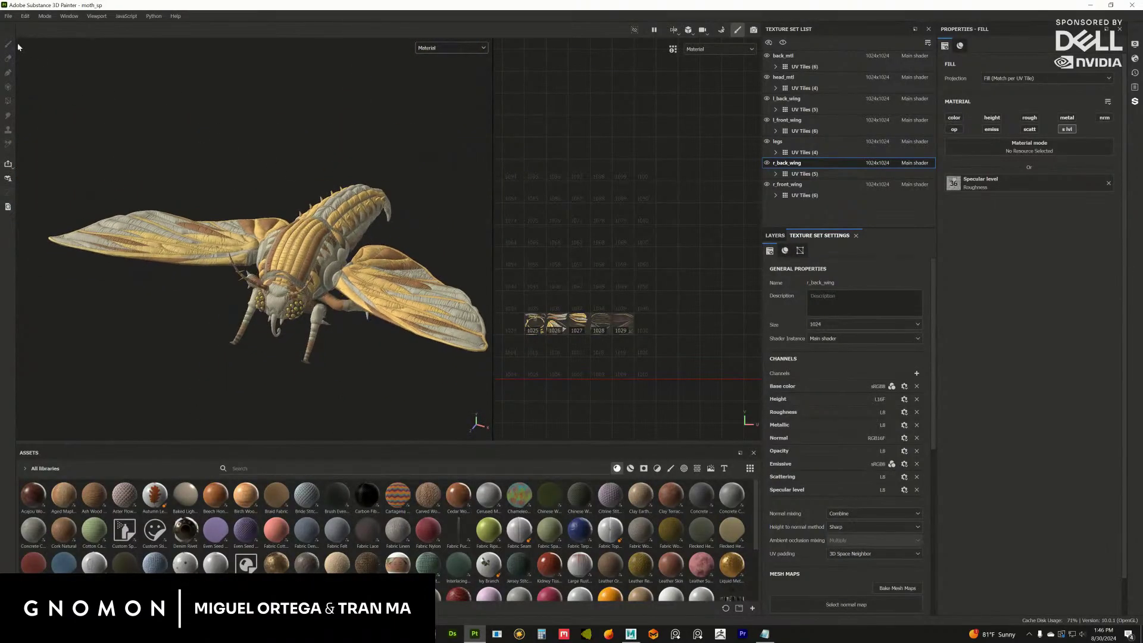
Reopen the texture export settings, load the Vray Next (Metallic Roughness)_ClothMOTH output template and enlarge the window.
click(8, 16)
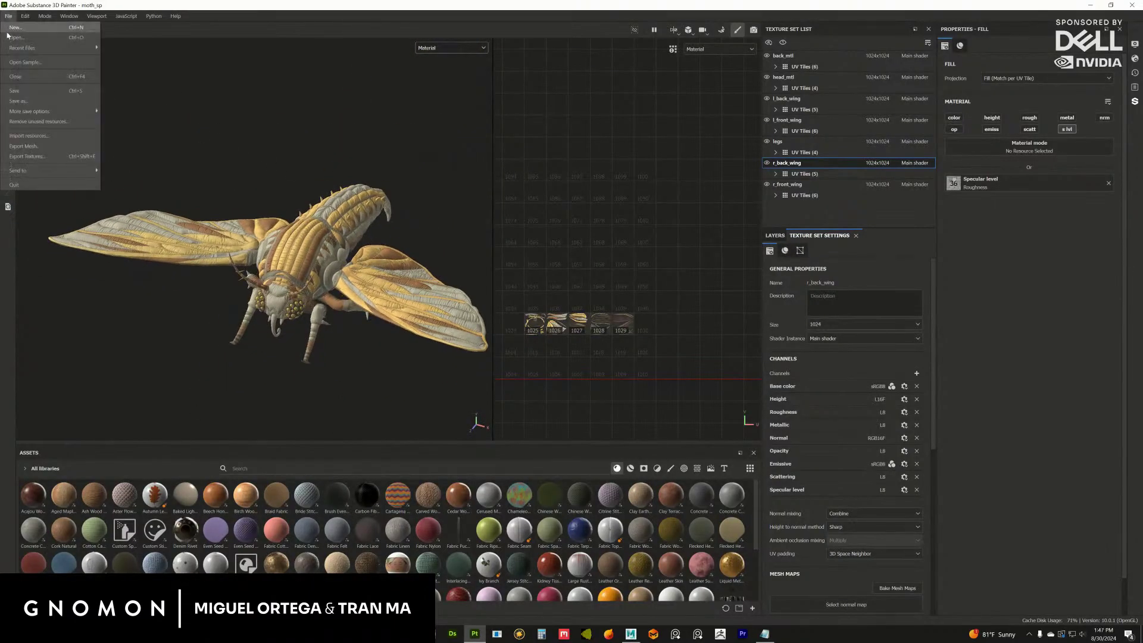
click(41, 157)
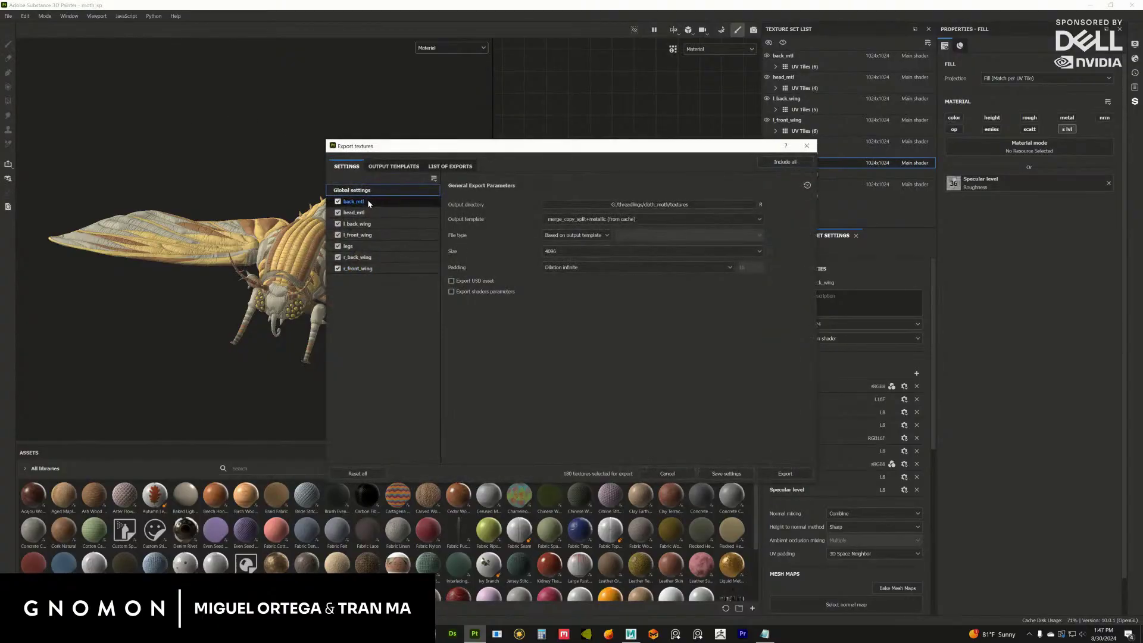
click(393, 166)
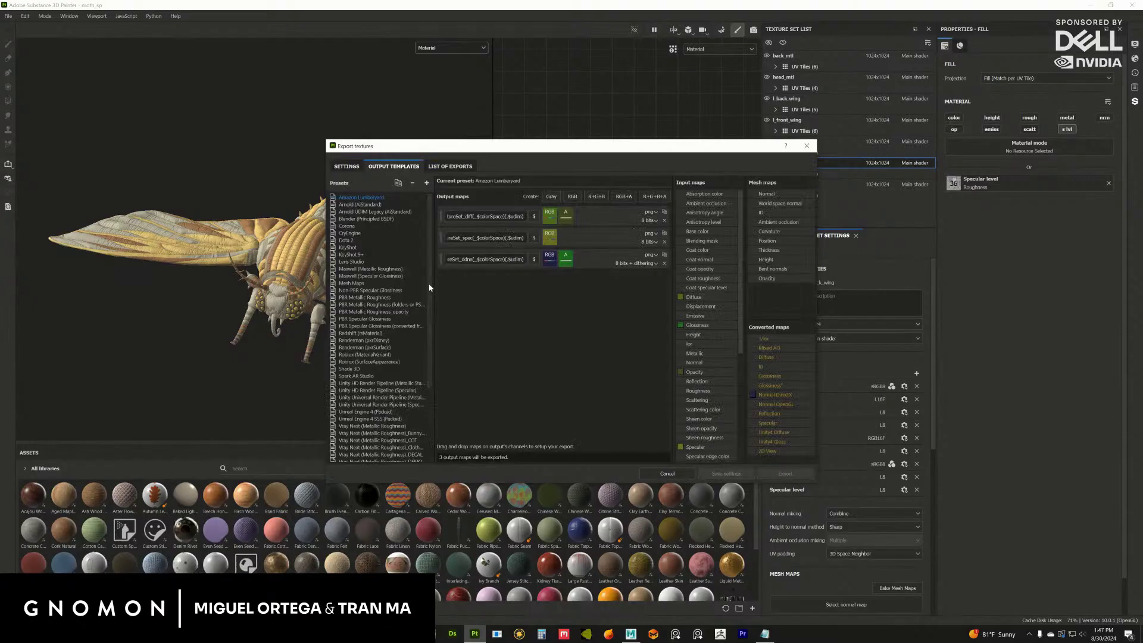
drag(430, 287, 437, 384)
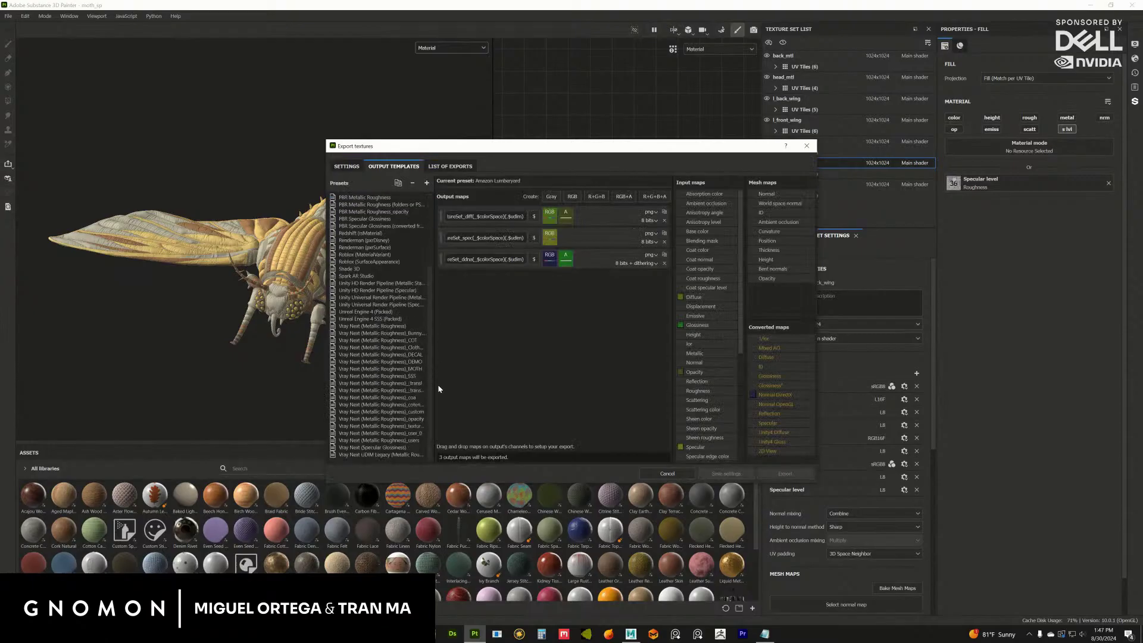
drag(434, 335, 474, 333)
click(430, 348)
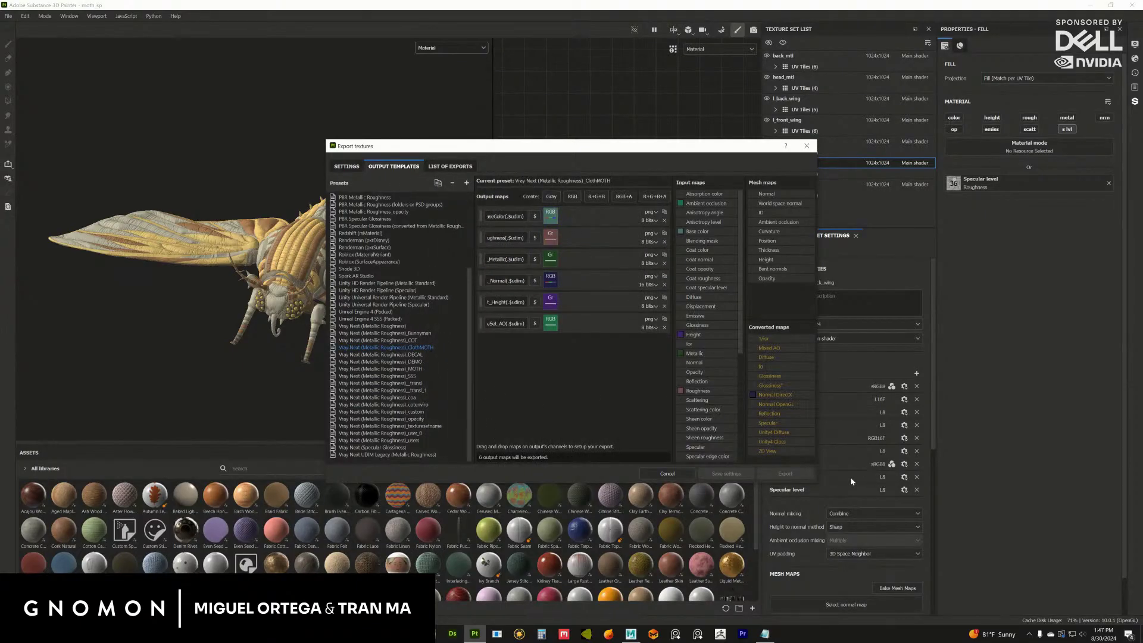
drag(818, 484, 967, 532)
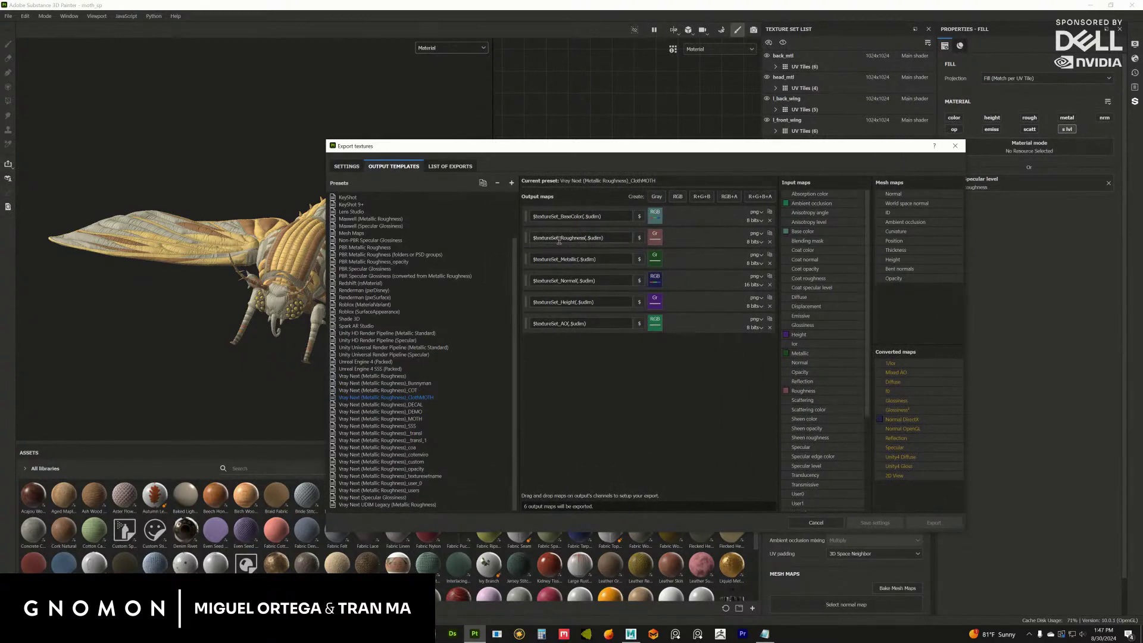
Add an RGB output map to the ClothMOTH preset and copy the name pattern $textureSet_BaseColor(.$udim) into it.
click(678, 196)
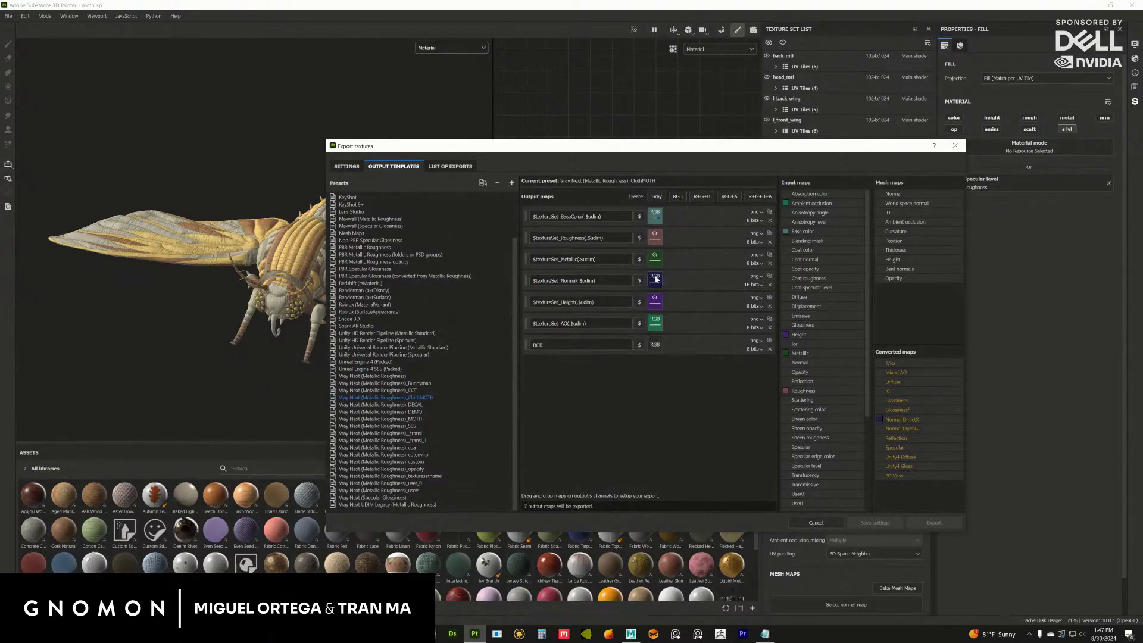
click(616, 215)
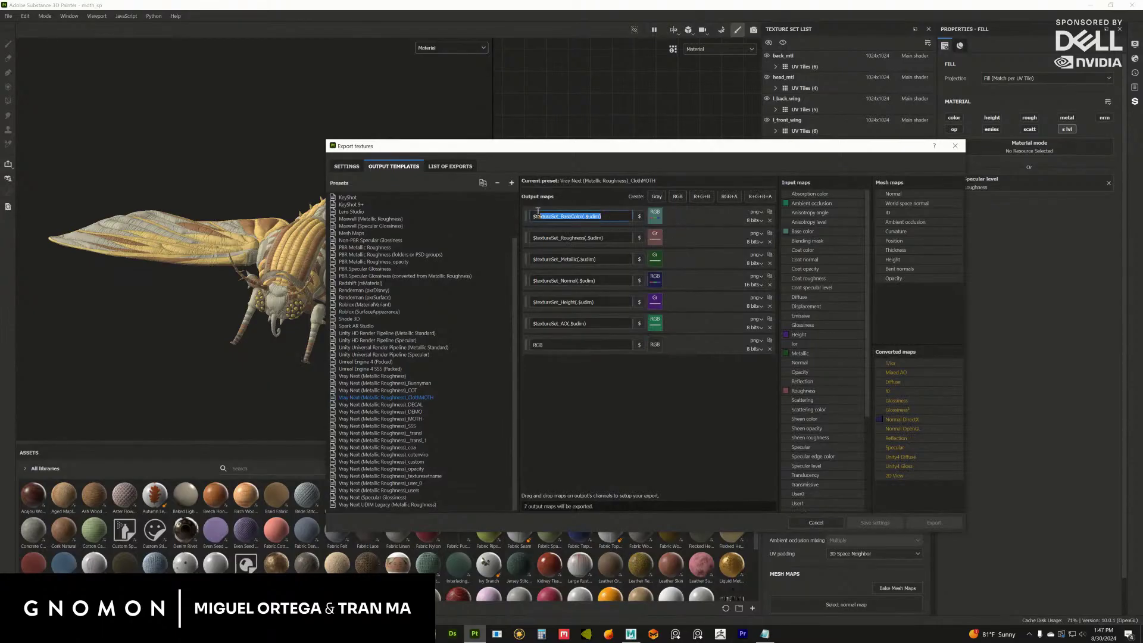
key(ctrl+c)
click(560, 343)
key(ctrl+v)
drag(561, 345, 513, 345)
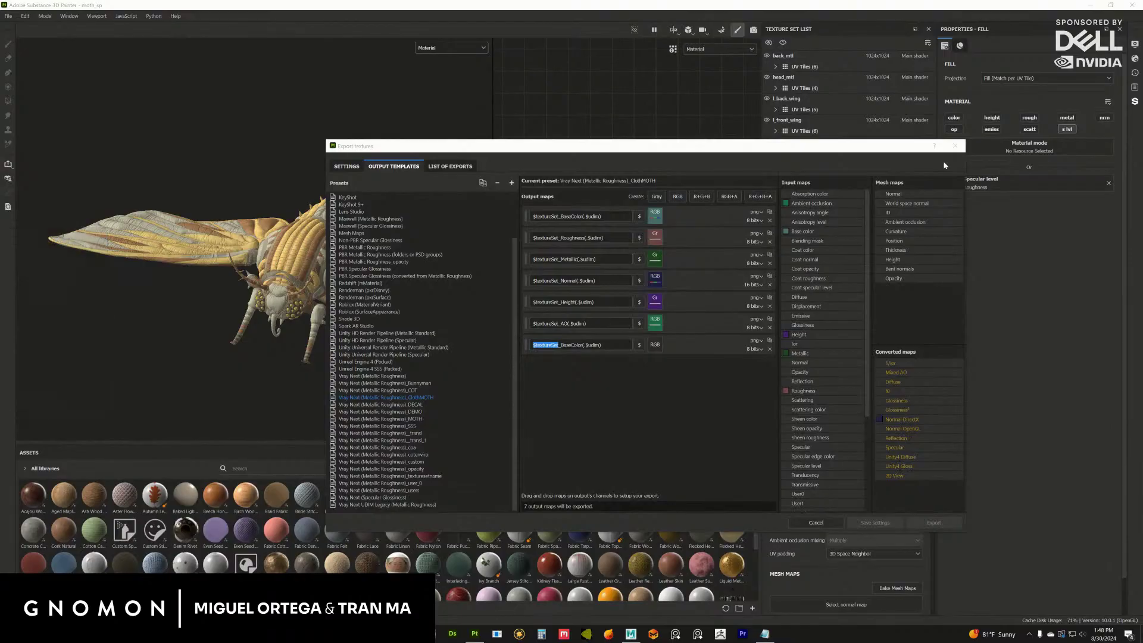
Replace the texture set prefix of the newest RGB output map so its name reads CMBody_BaseColor(.$udim).
text(cloth)
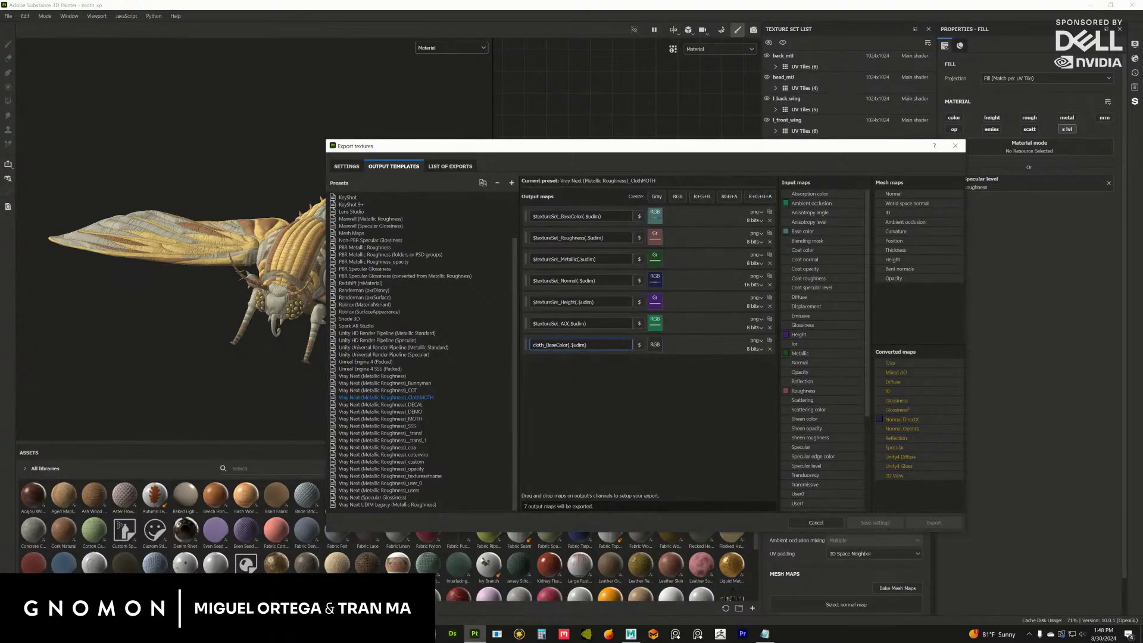
text(moth)
key(BackSpace)
key(BackSpace)
key(BackSpace)
key(BackSpace)
key(BackSpace)
key(BackSpace)
key(BackSpace)
key(BackSpace)
key(BackSpace)
text(Cl)
key(BackSpace)
text(MBody)
drag(559, 323, 516, 319)
drag(783, 153, 814, 176)
click(620, 370)
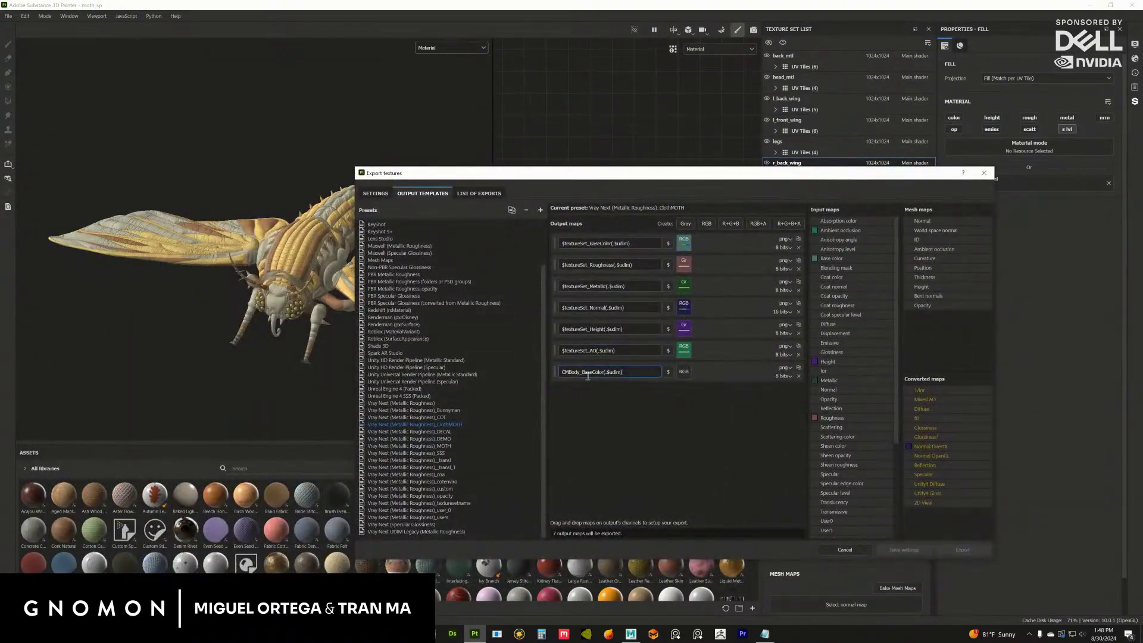
Assign the Base color input map to the RGB channels of the CMBody_BaseColor output map.
drag(580, 372, 561, 372)
drag(628, 371, 558, 369)
drag(898, 294, 892, 382)
drag(636, 374, 543, 374)
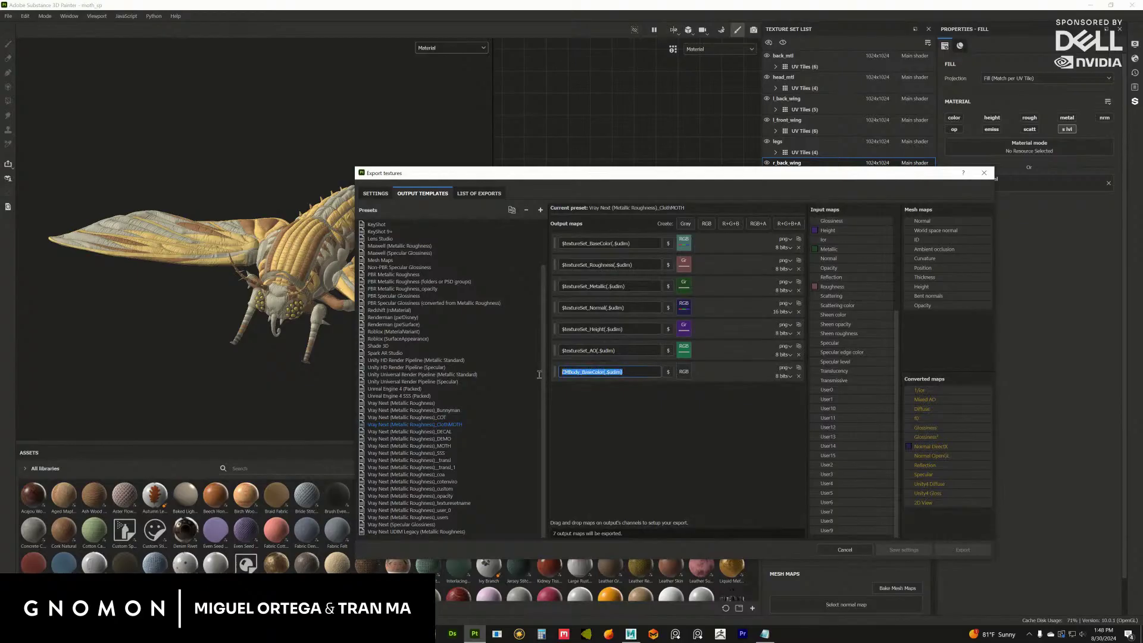
click(896, 316)
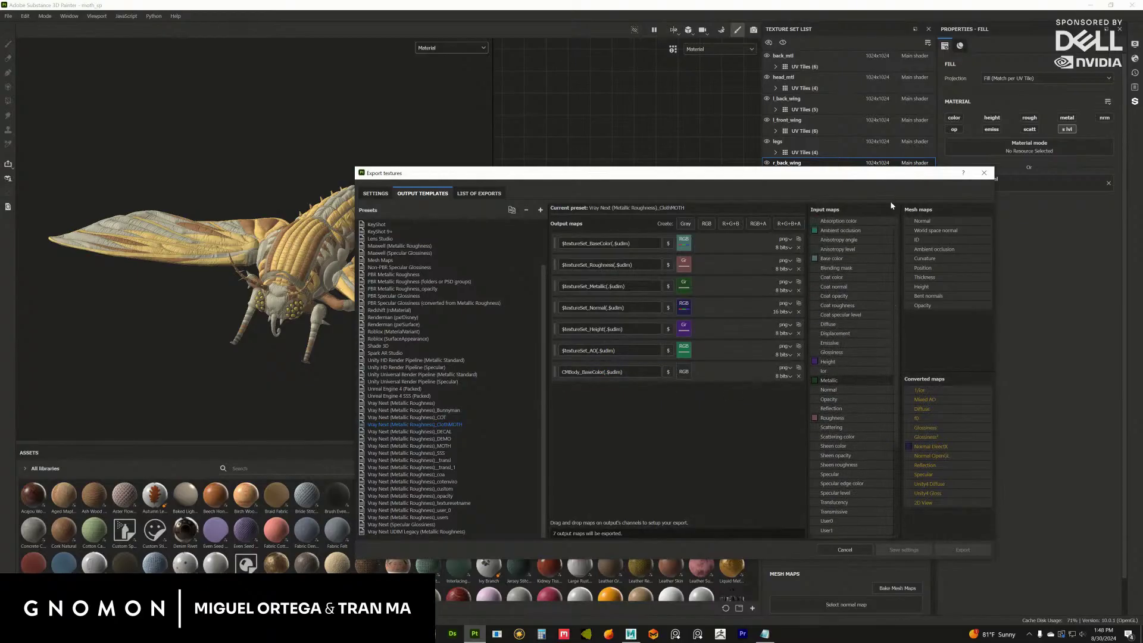
scroll(848, 287, up, 5)
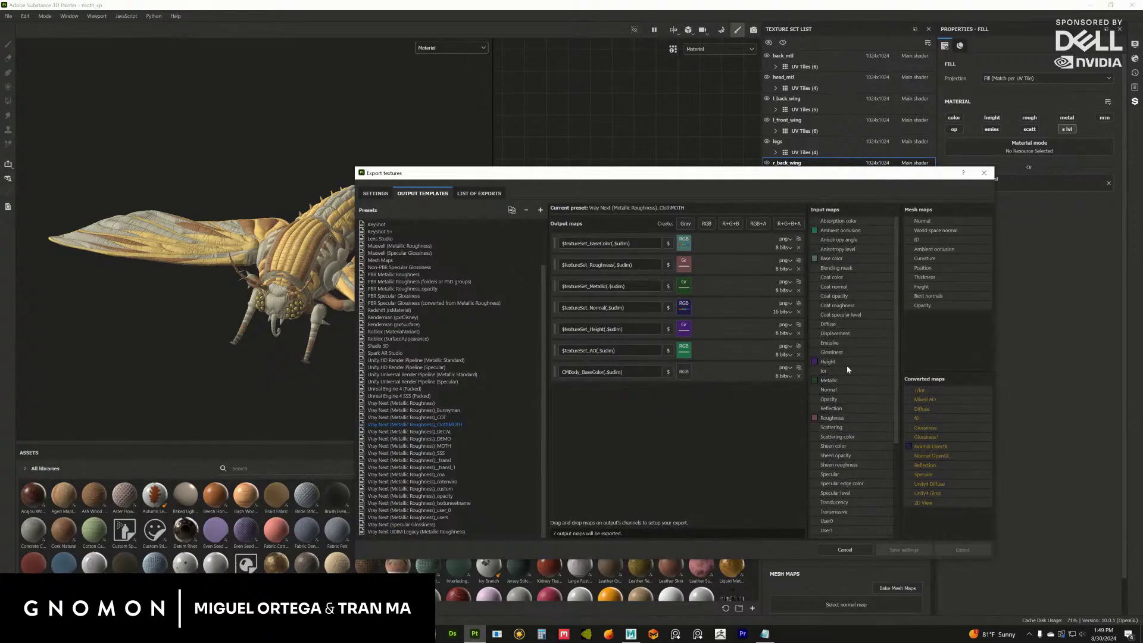
drag(896, 266, 517, 365)
click(709, 391)
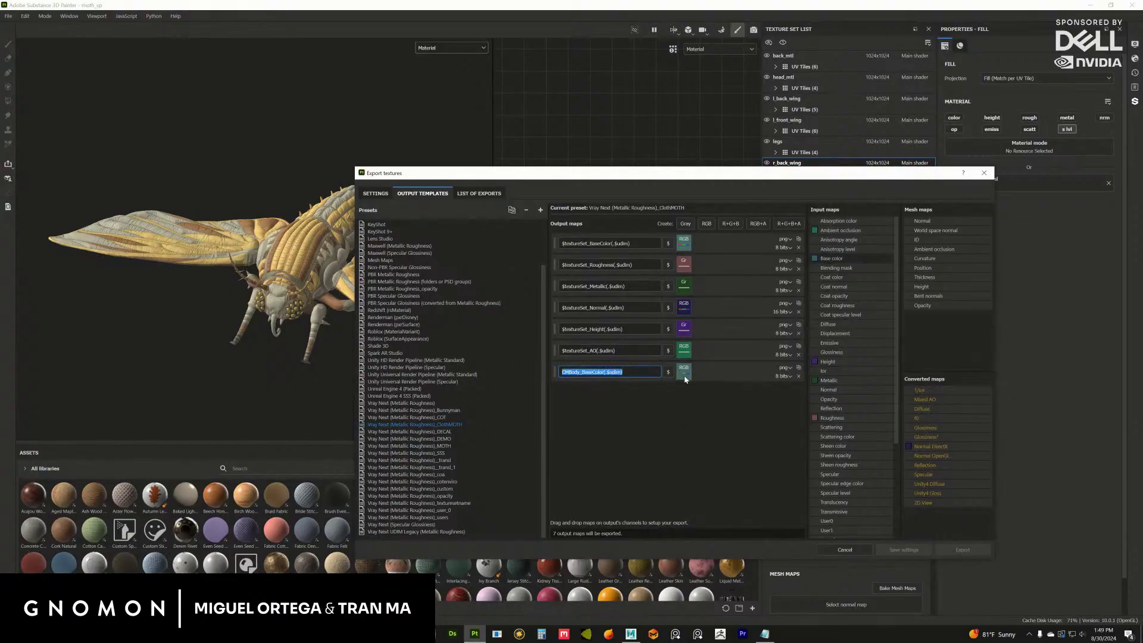
Set the global output template to Vray Next (Metallic Roughness)_ClothMOTH.
click(375, 193)
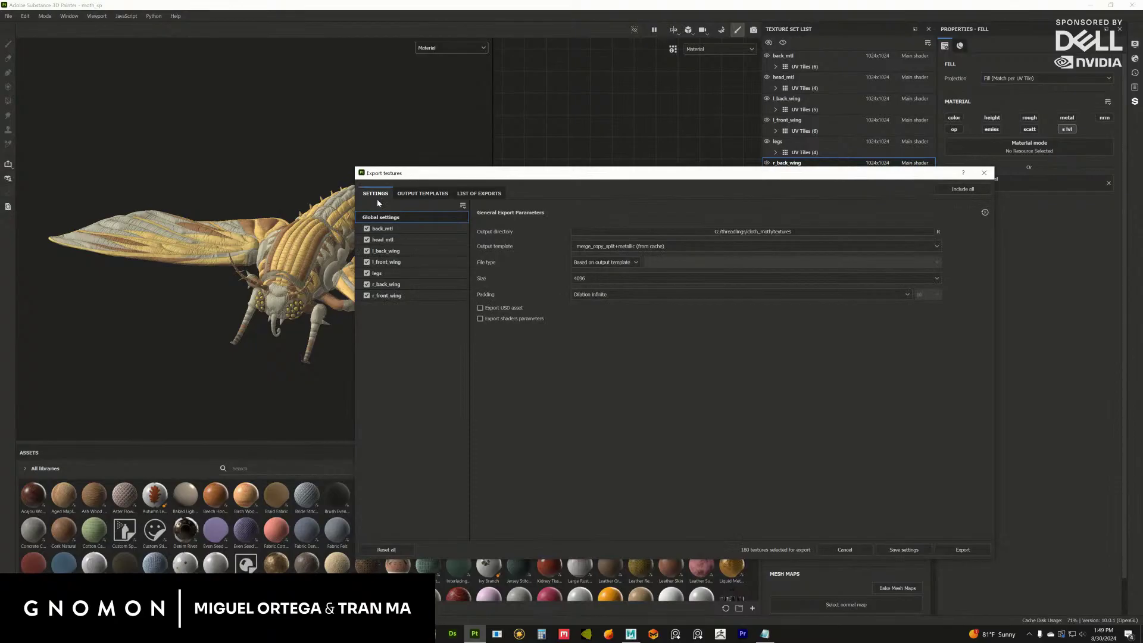
click(387, 230)
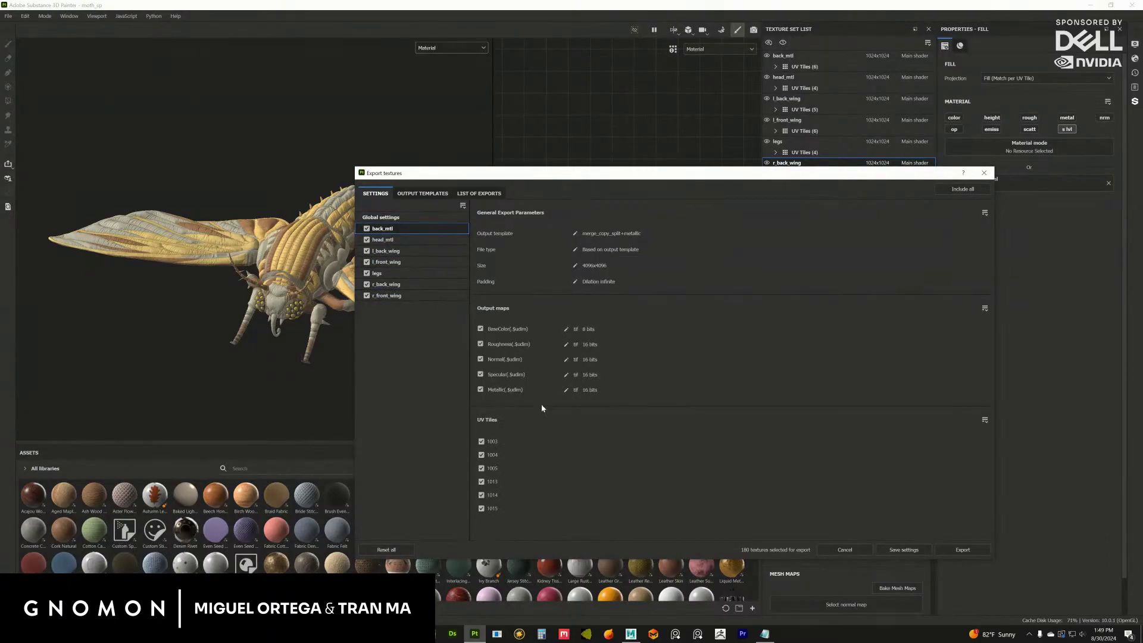
click(423, 194)
click(375, 193)
click(380, 218)
click(905, 246)
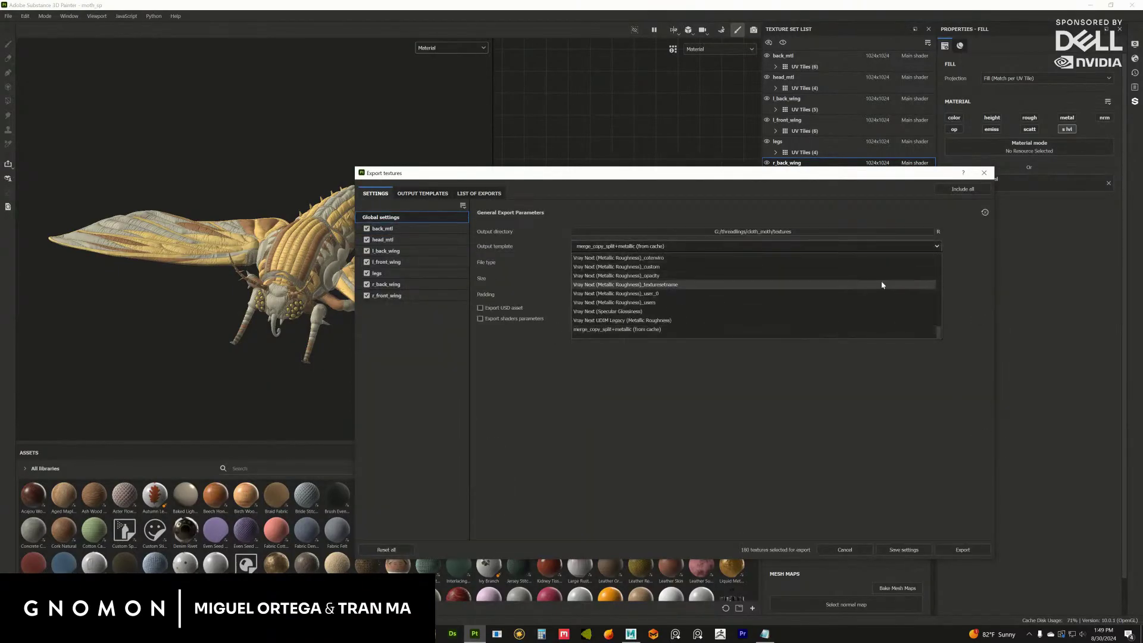
scroll(941, 327, up, 3)
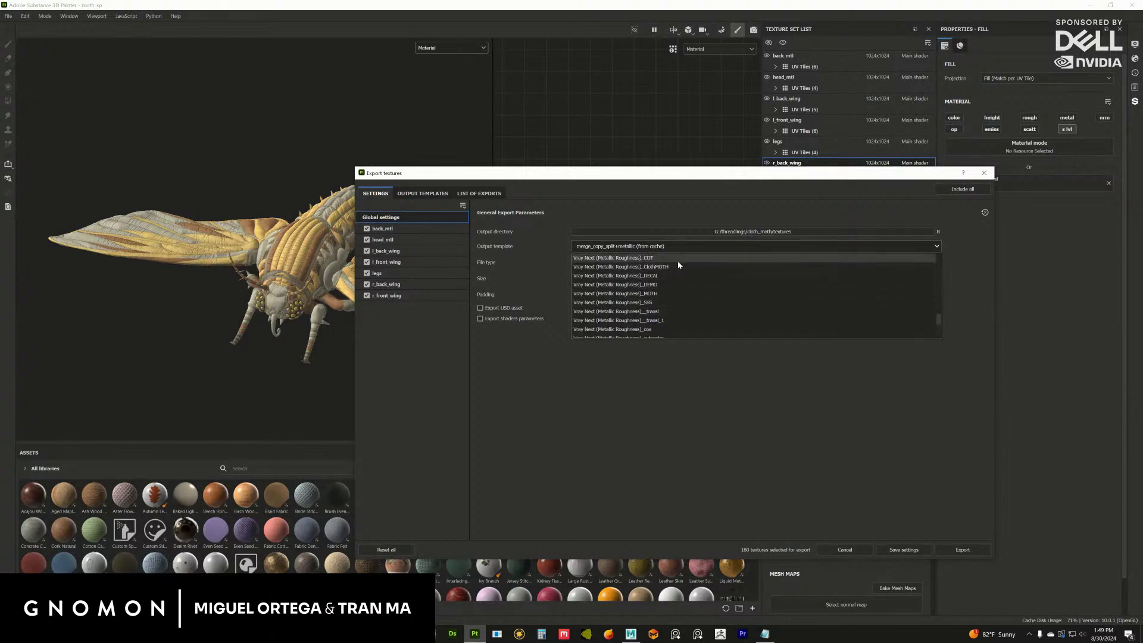
click(655, 257)
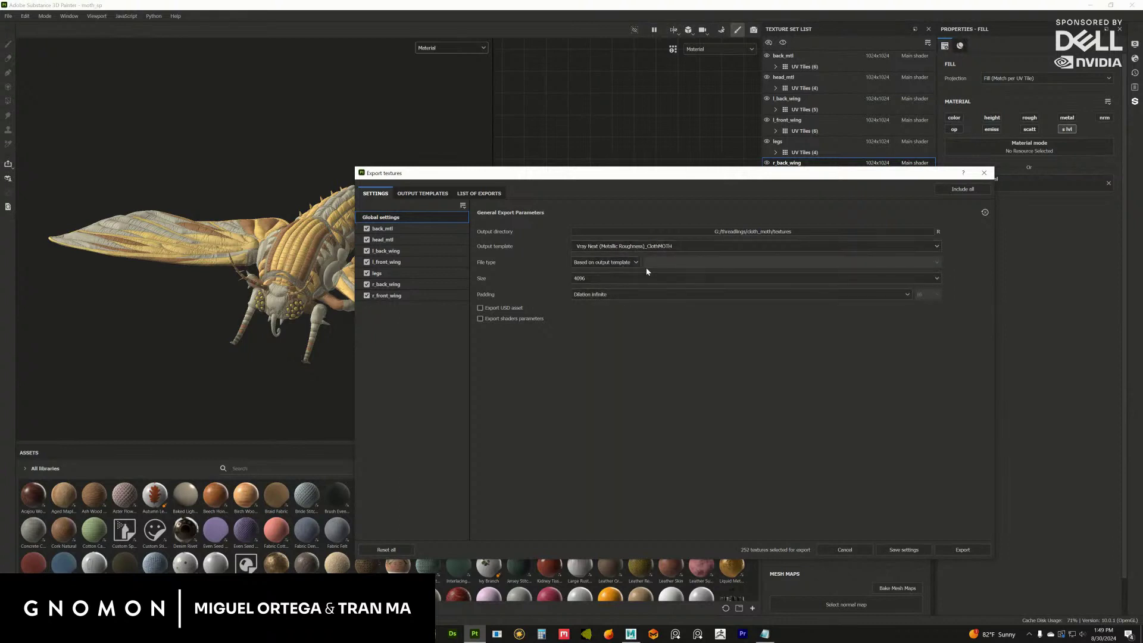
Set the global export file type to png and the size to 1024.
click(617, 263)
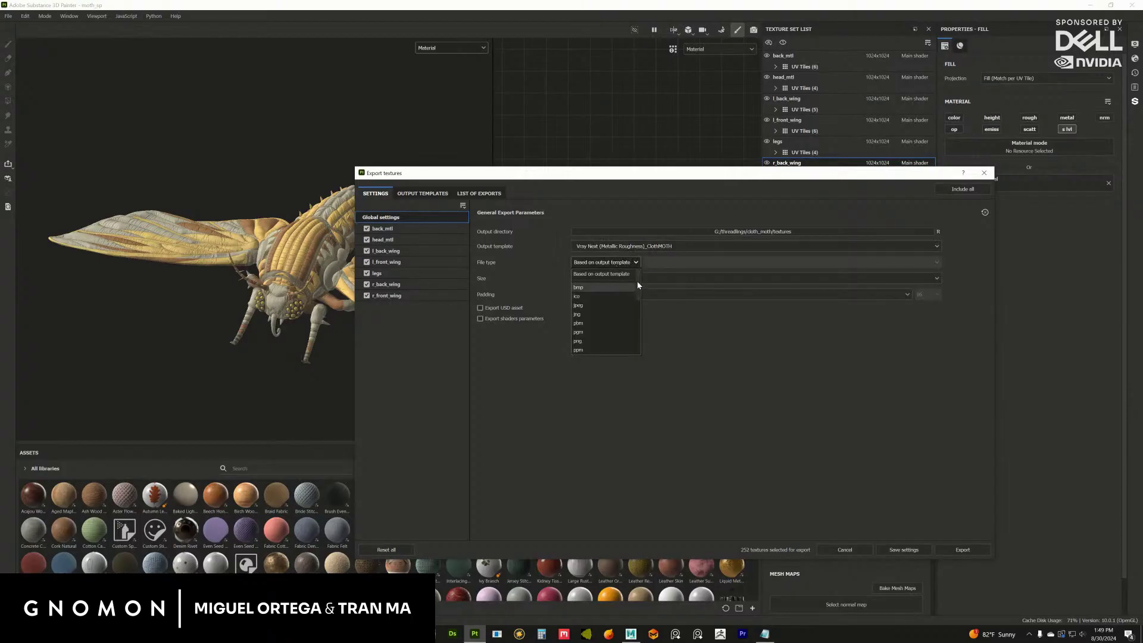
drag(638, 285, 640, 297)
scroll(639, 300, down, 2)
click(588, 310)
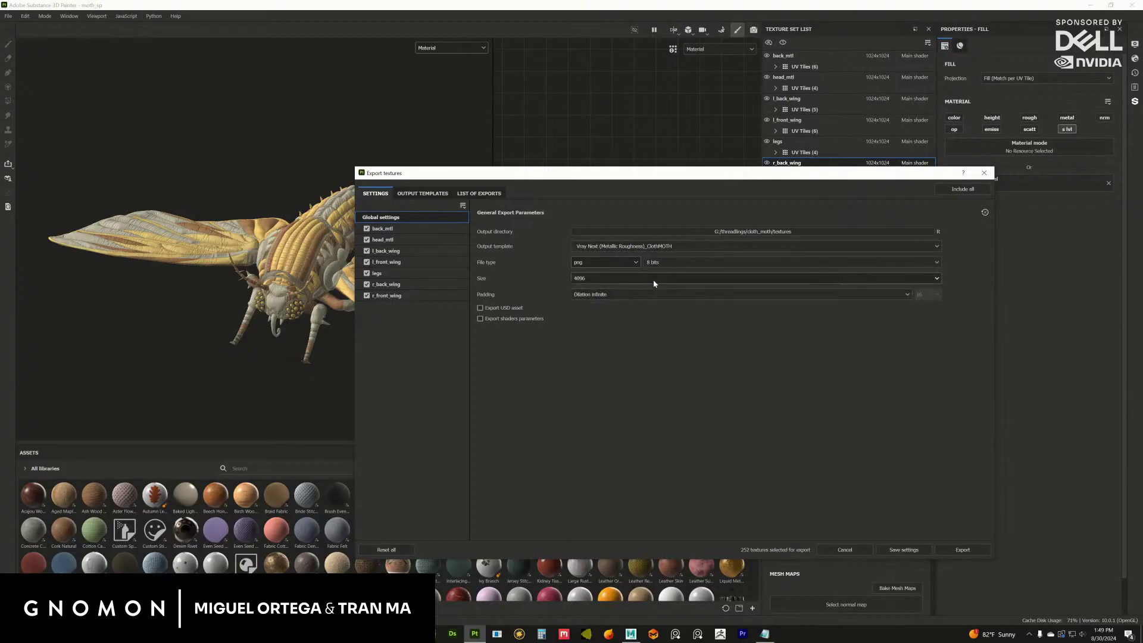
click(603, 280)
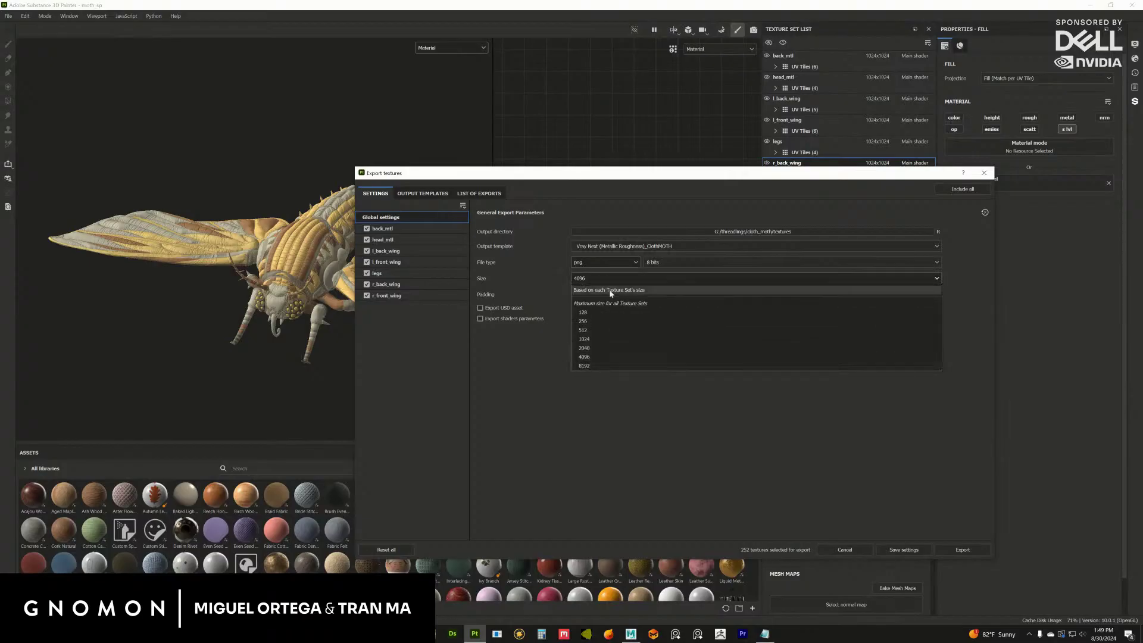
click(593, 339)
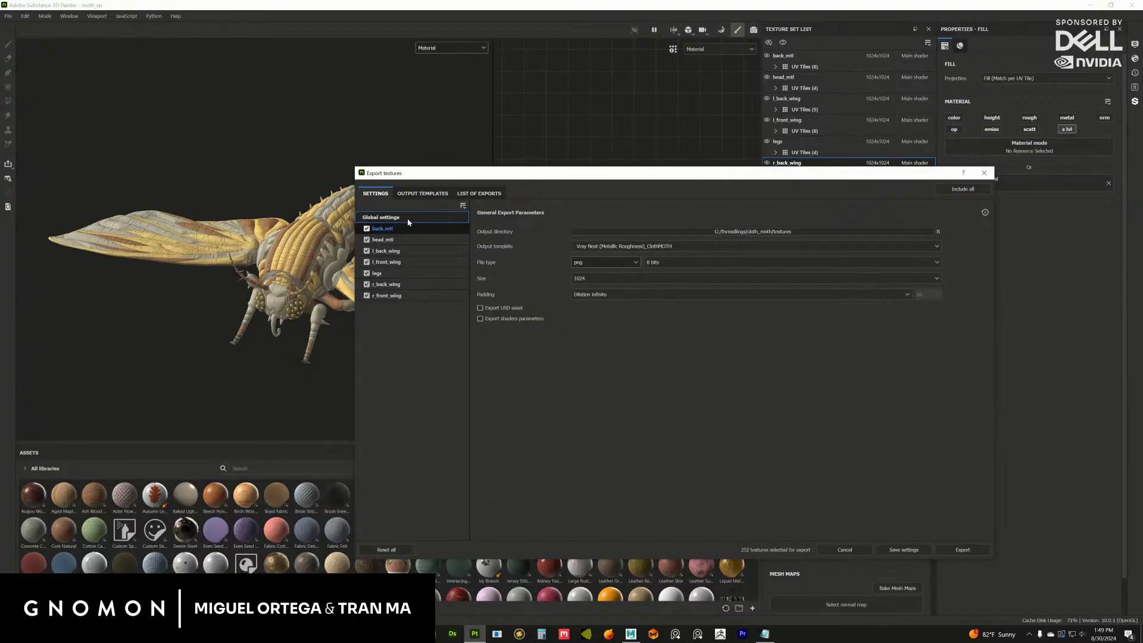
Exclude the $textureSet_BaseColor output map from the export of both back_mtl and head_mtl.
click(389, 231)
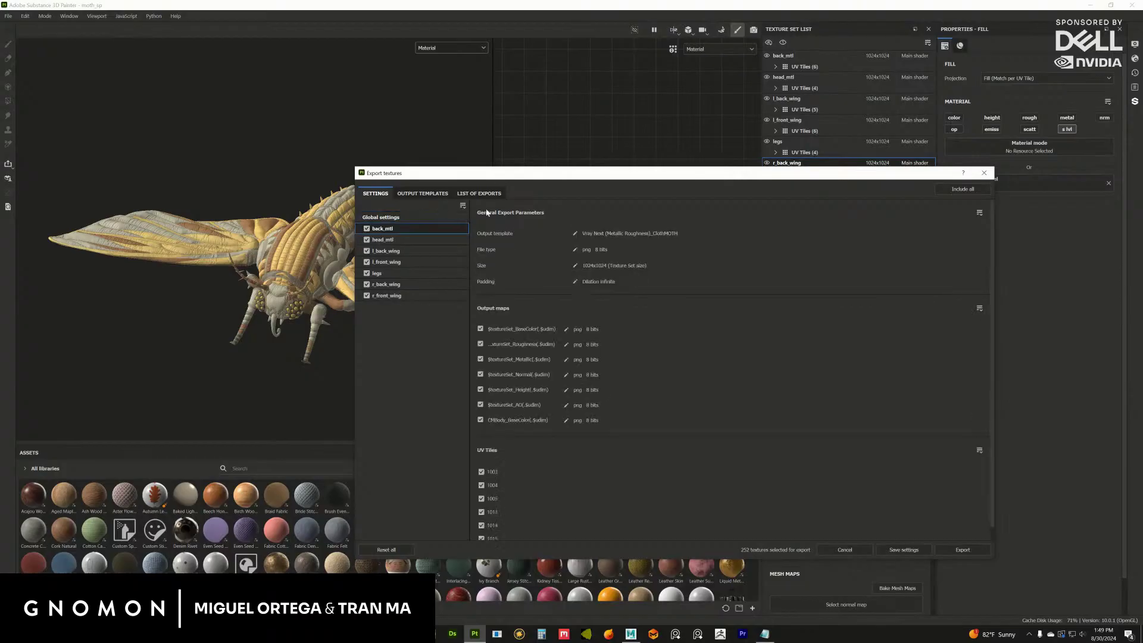
click(481, 329)
click(411, 239)
click(480, 329)
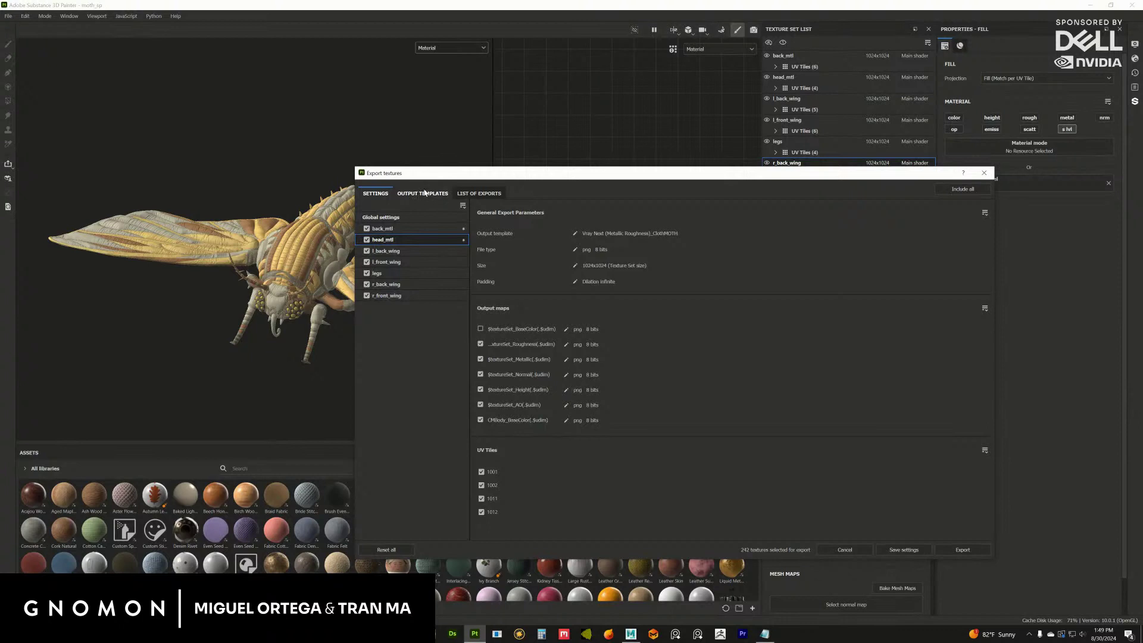
Add a gray output map named CMBody_Roughness(.$udim) to the ClothMOTH template and feed it from the Roughness input map.
click(424, 193)
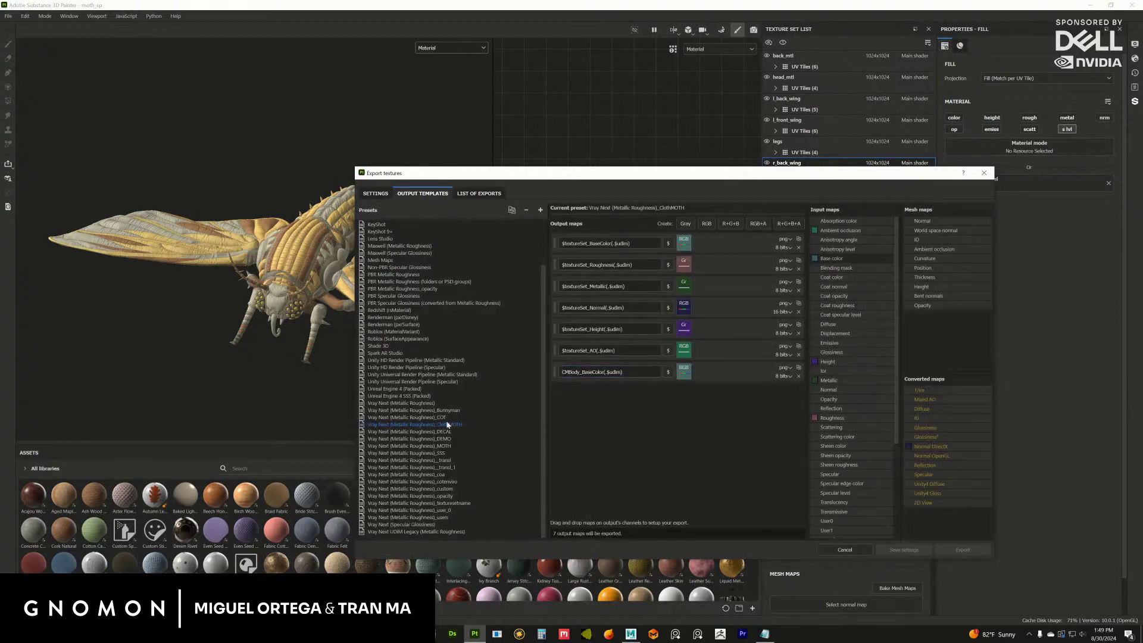
drag(631, 372, 544, 371)
drag(634, 265, 535, 265)
key(ctrl+c)
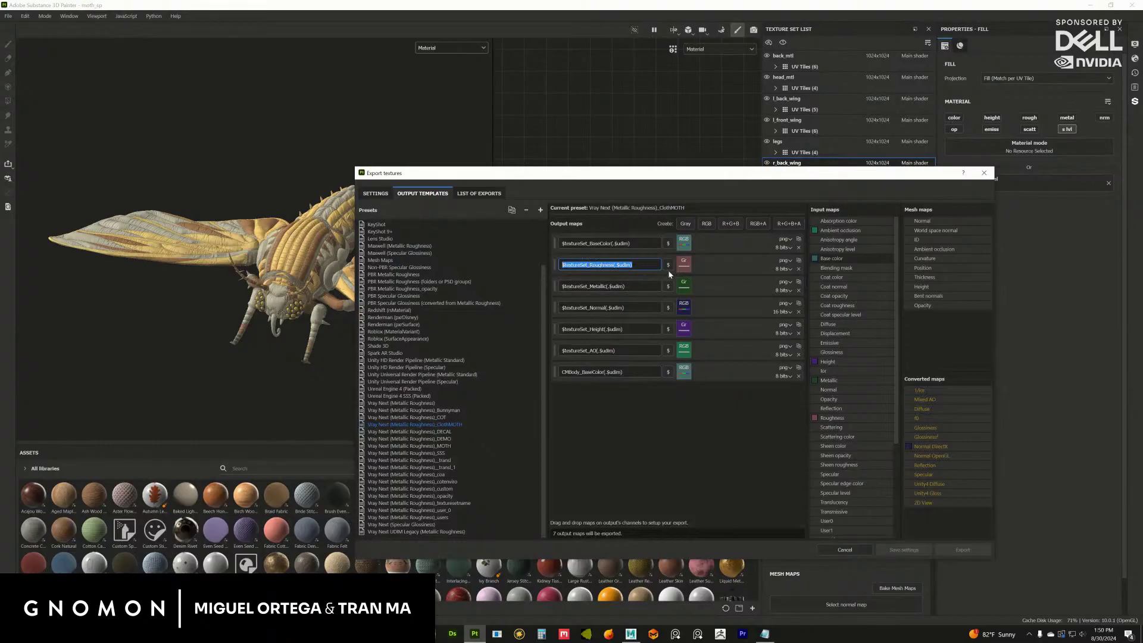
click(685, 223)
drag(603, 392, 553, 393)
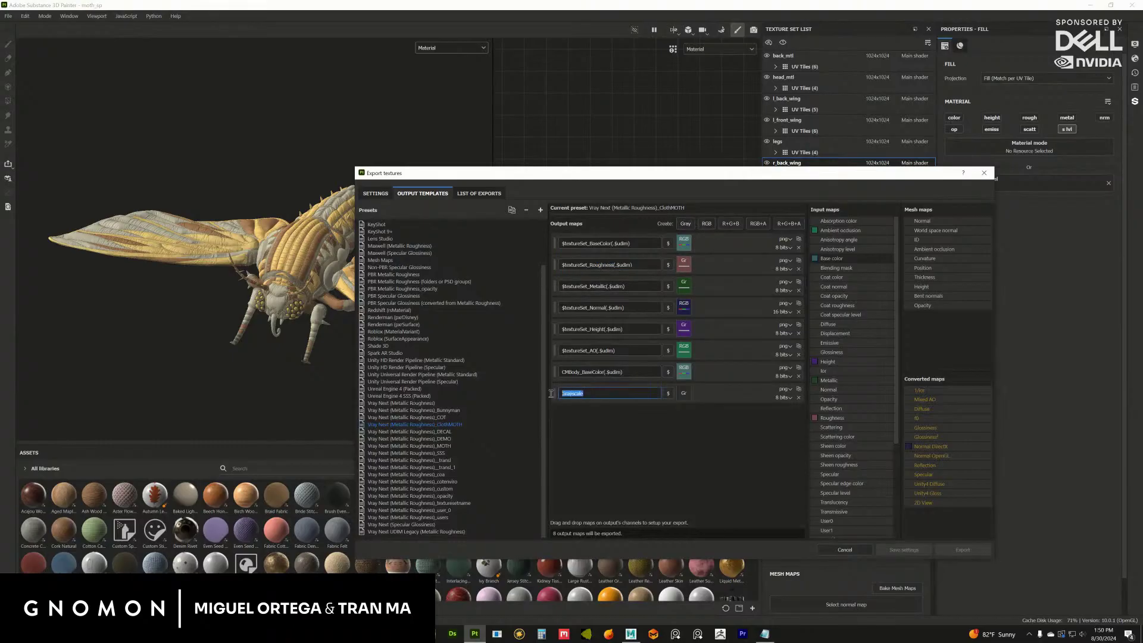
key(ctrl+v)
click(582, 372)
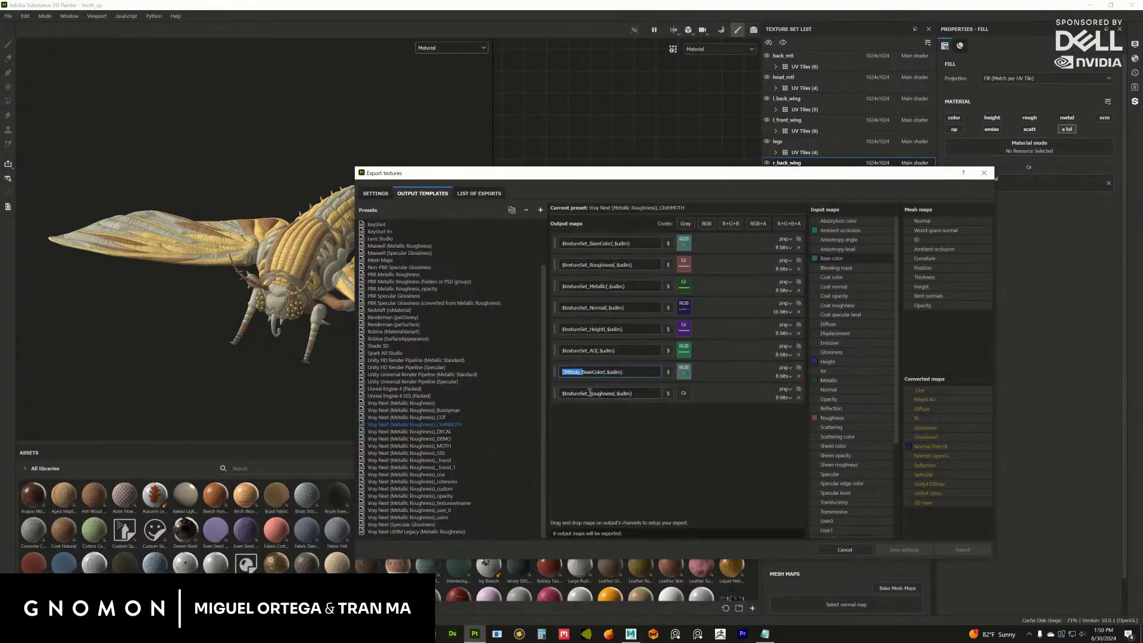
drag(588, 393, 549, 393)
text(CMBody_)
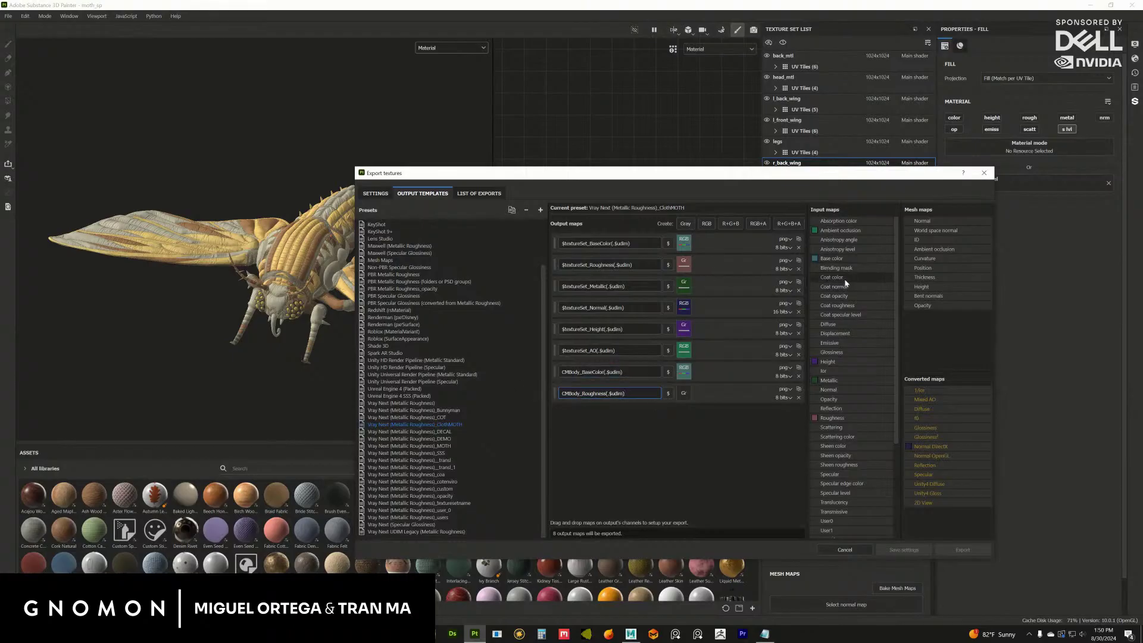
drag(816, 420, 684, 394)
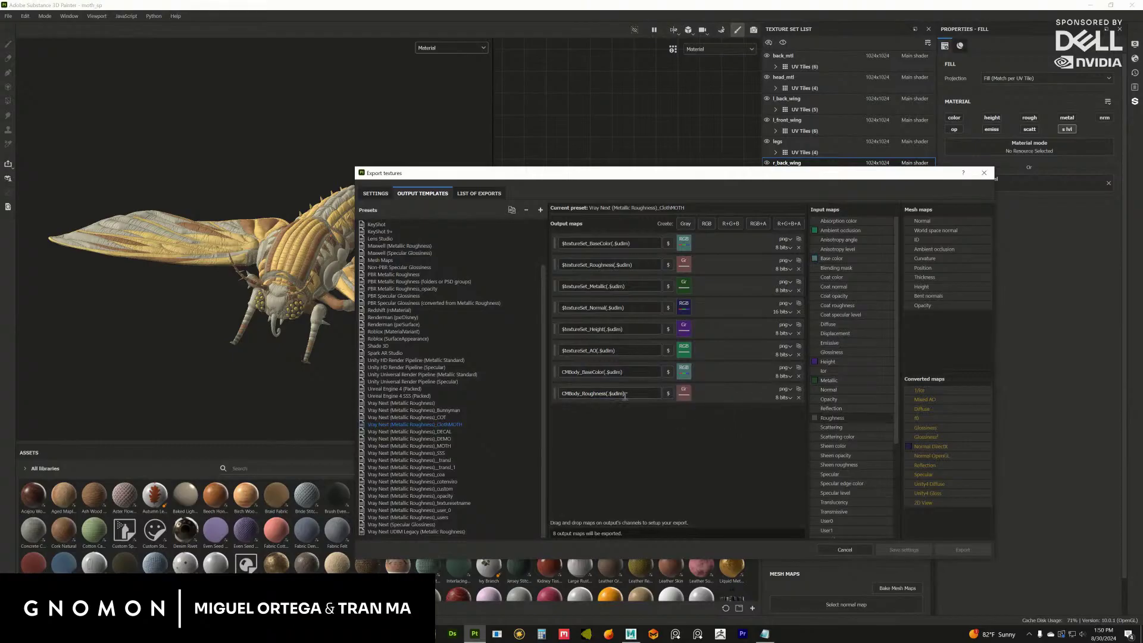
Add another gray output map and assign the Metallic input map to its gray channel.
double_click(631, 291)
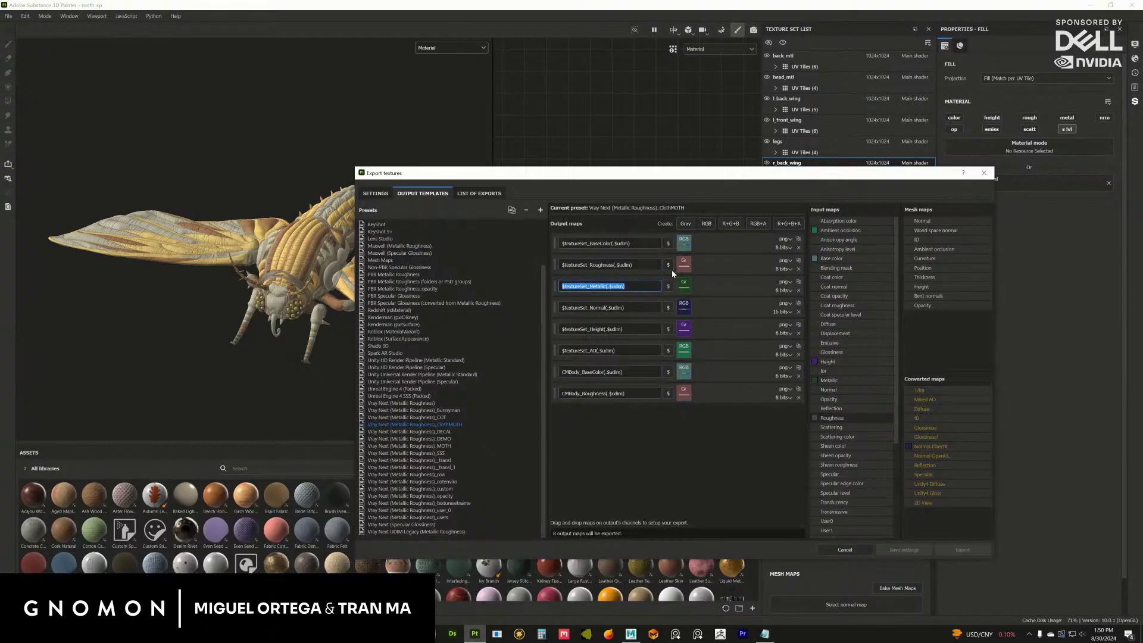
click(686, 224)
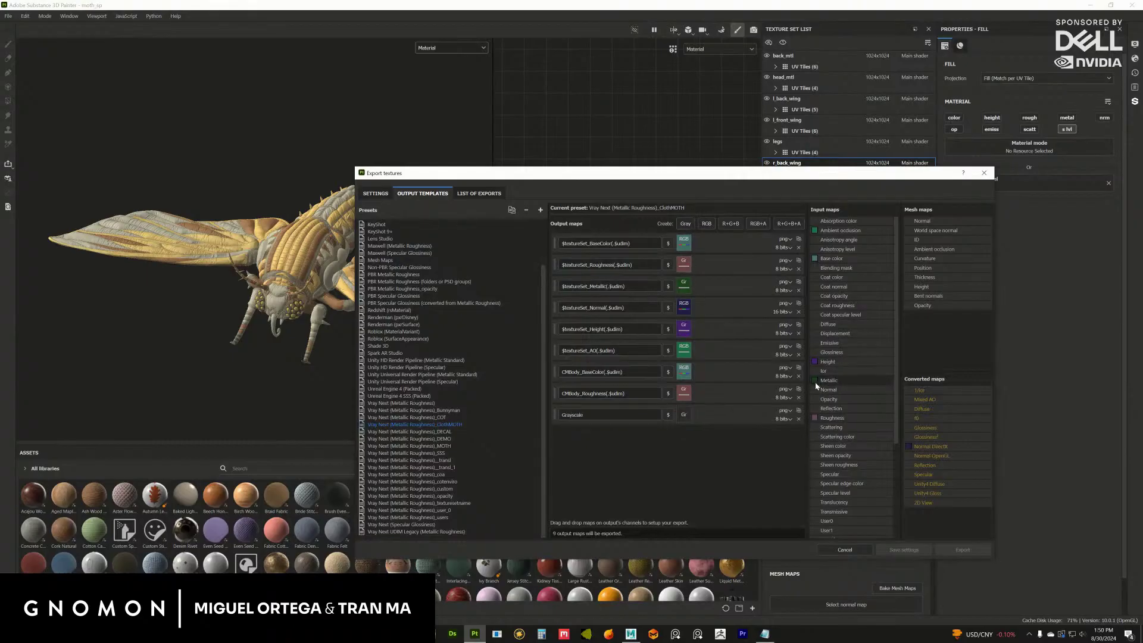
drag(816, 383, 681, 418)
click(697, 429)
drag(813, 380, 684, 417)
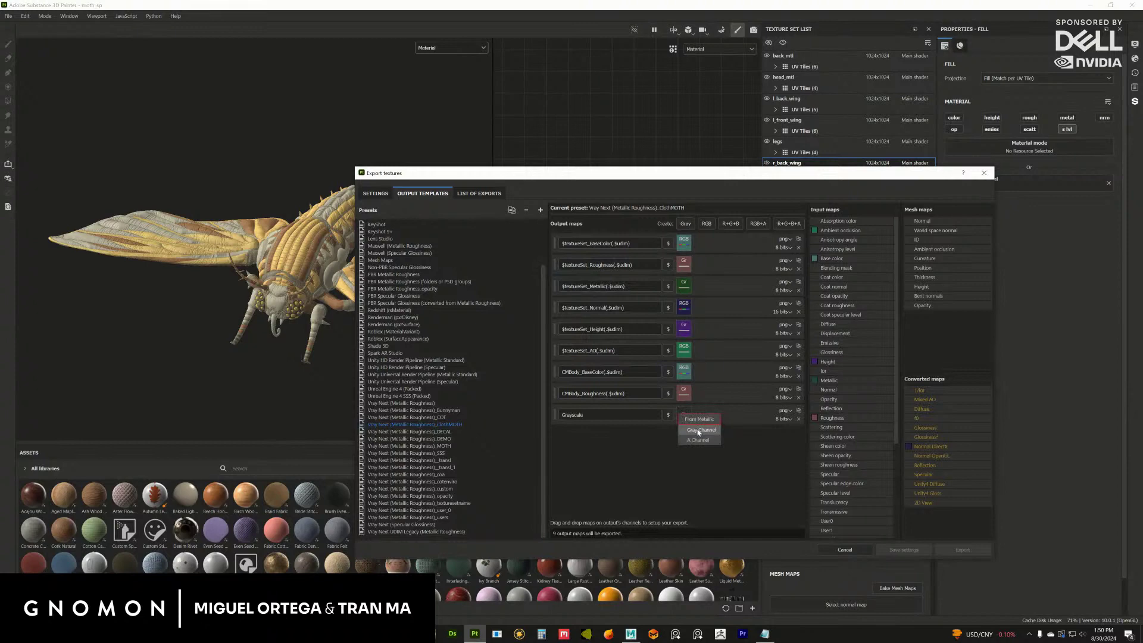
click(700, 430)
Name the new metallic output map CMBody_Metallic(.$udim), reusing the existing metallic name and the CMBody prefix.
drag(645, 287, 557, 288)
key(ctrl+c)
double_click(598, 415)
key(ctrl+v)
drag(581, 393, 546, 414)
key(ctrl+v)
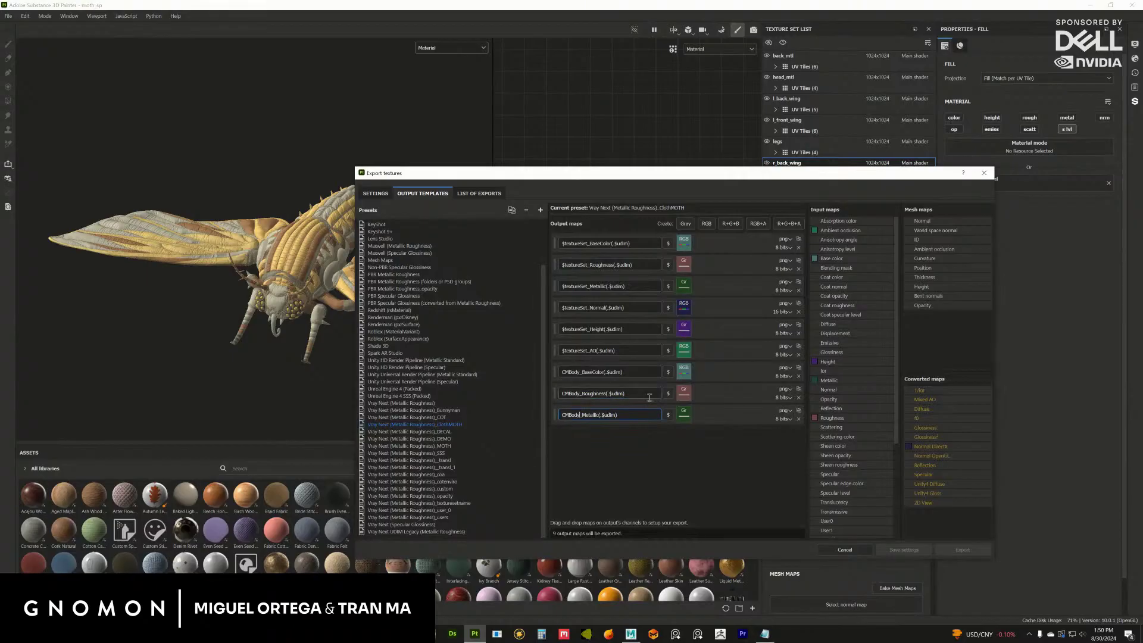
click(649, 394)
drag(633, 417, 541, 413)
click(635, 373)
click(642, 415)
Add an RGB output map and assign the converted Normal DirectX map to its RGB channels.
drag(638, 305, 536, 307)
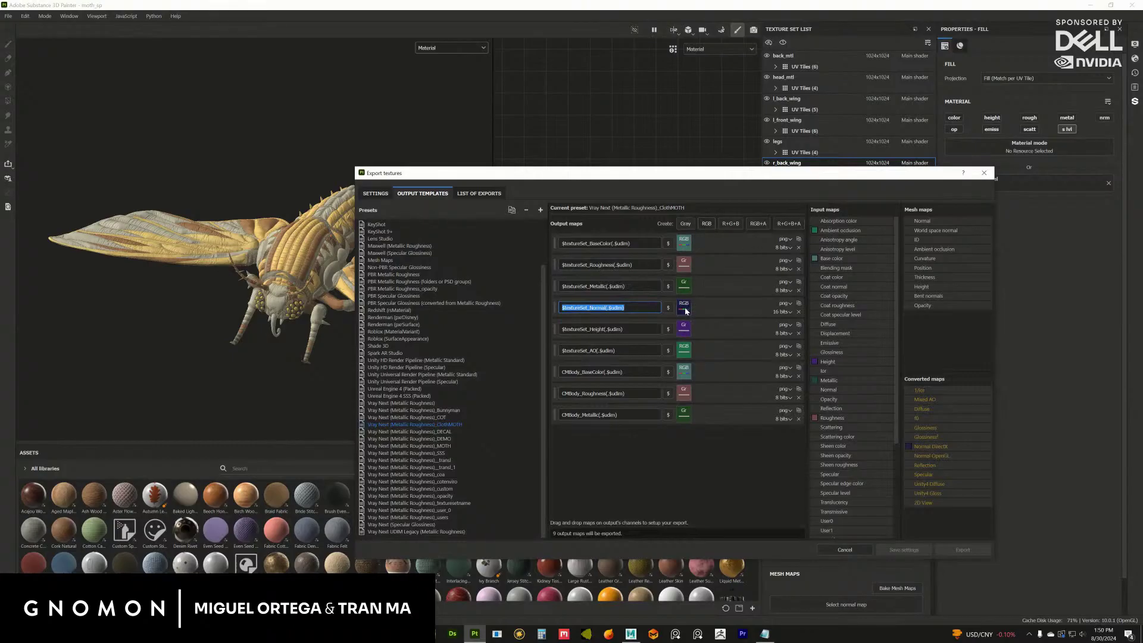
click(706, 224)
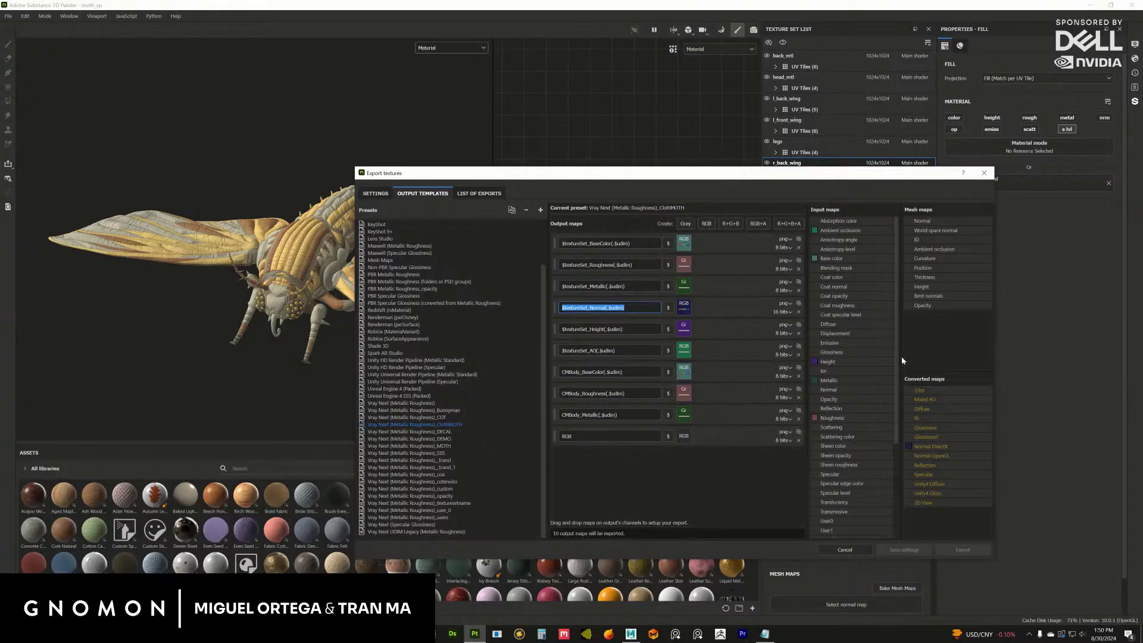
scroll(898, 353, down, 1)
drag(911, 446, 686, 432)
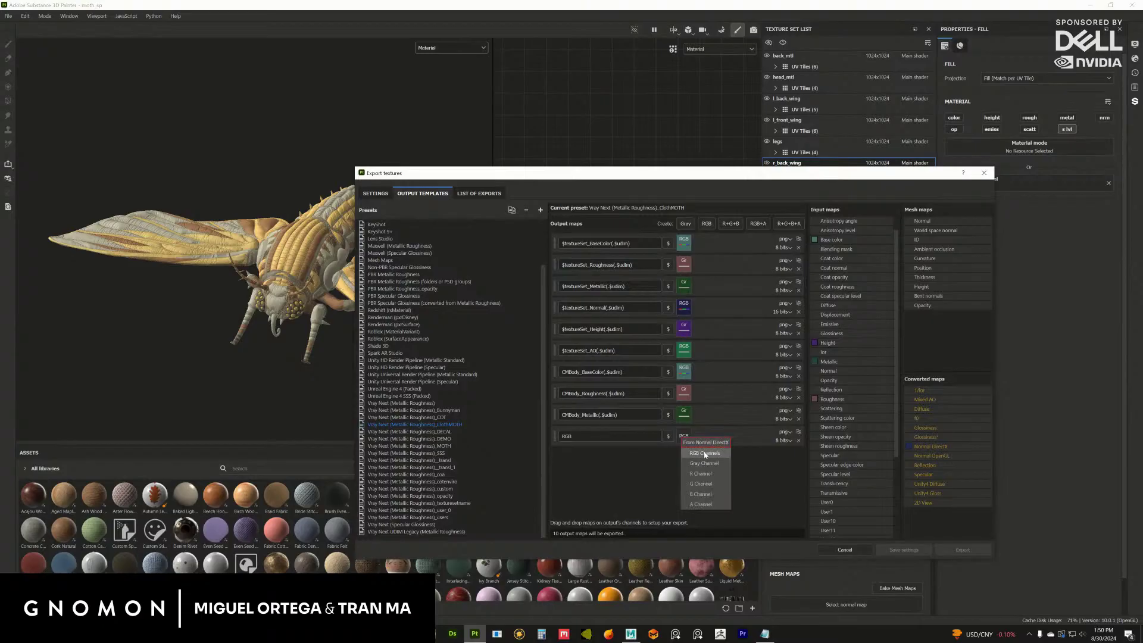
click(705, 453)
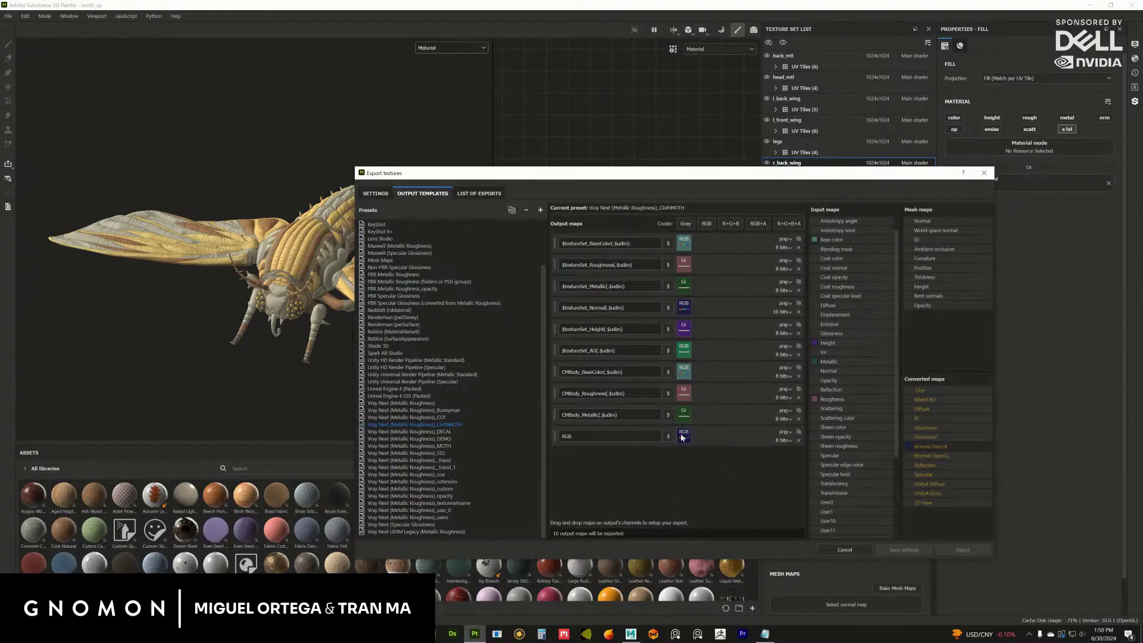
Name the new normal output map CMBody_Normal(.$udim), reusing the existing normal name and the CMBody prefix.
drag(645, 305, 555, 304)
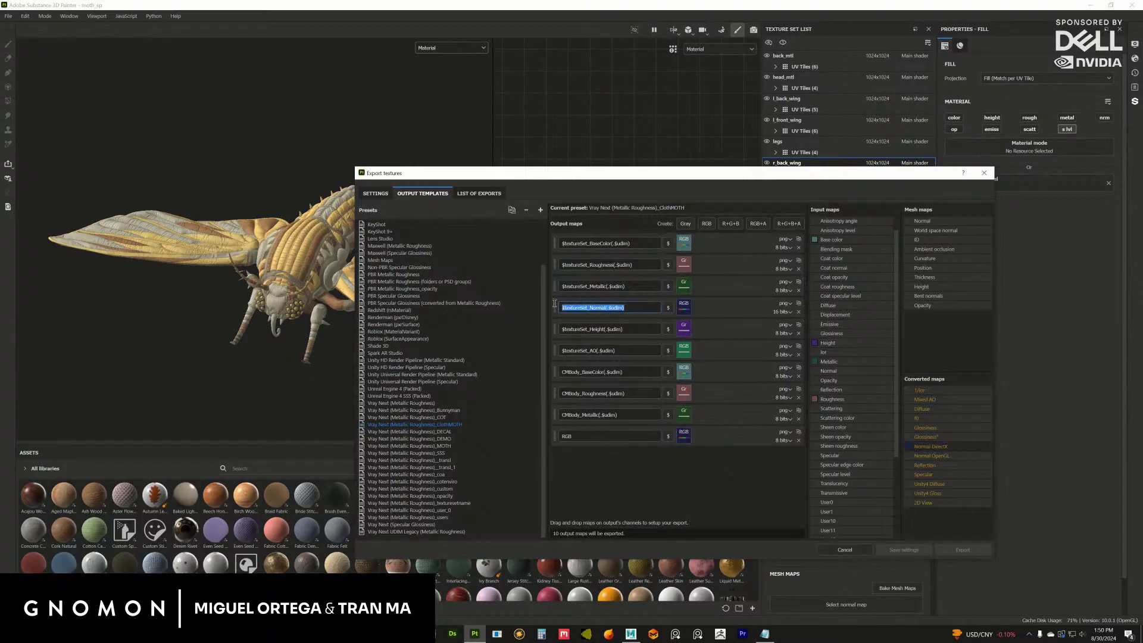
double_click(591, 436)
key(ctrl+v)
drag(581, 416, 534, 413)
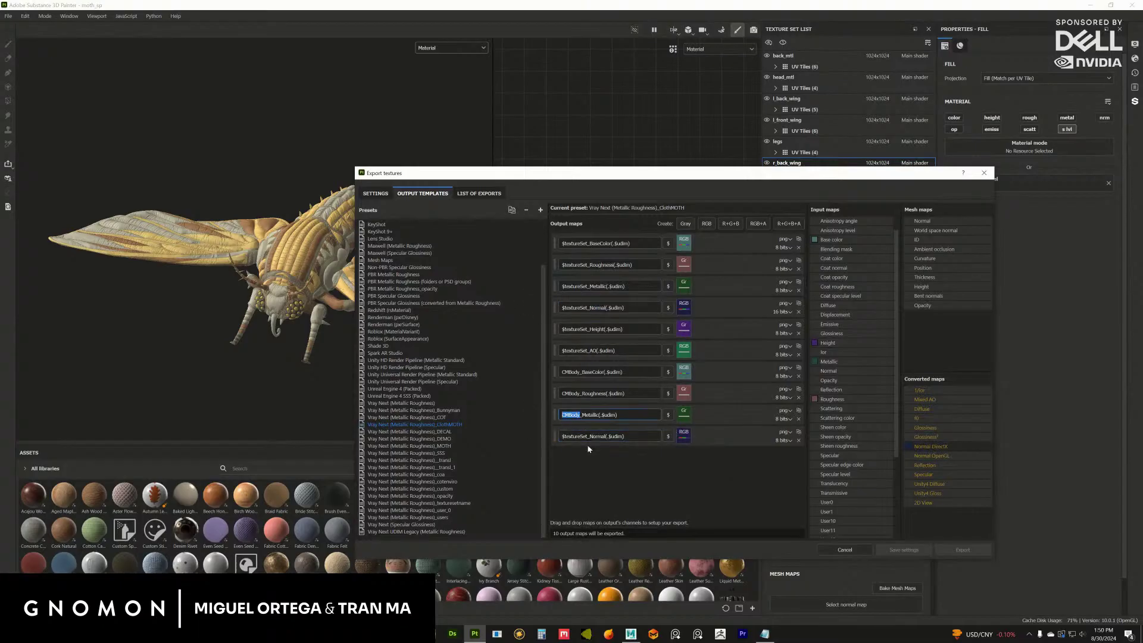
drag(588, 436, 549, 435)
key(ctrl+v)
drag(652, 332, 526, 346)
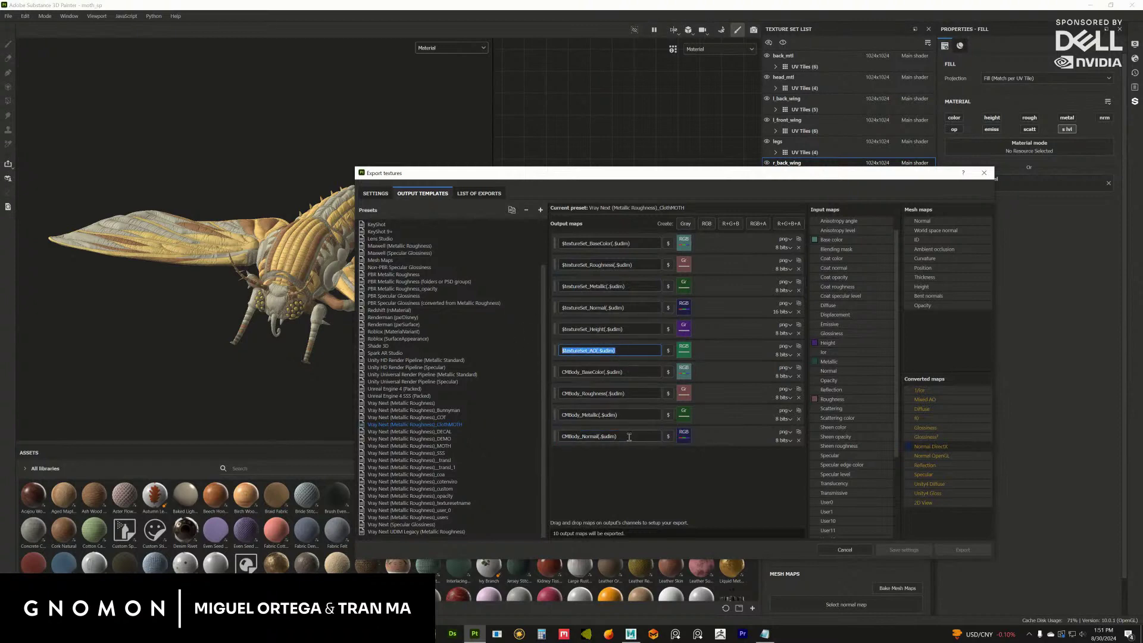
drag(631, 436, 560, 427)
click(637, 371)
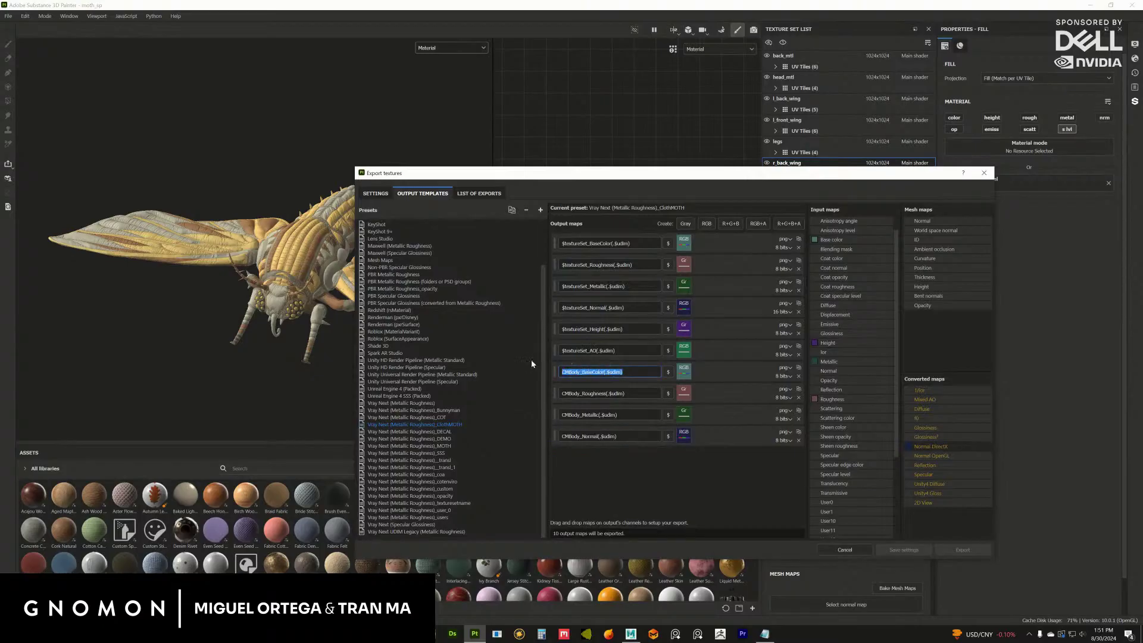
click(629, 350)
Exclude the $textureSet Roughness, Metallic, Normal, Height and AO maps from the back_mtl export.
click(376, 193)
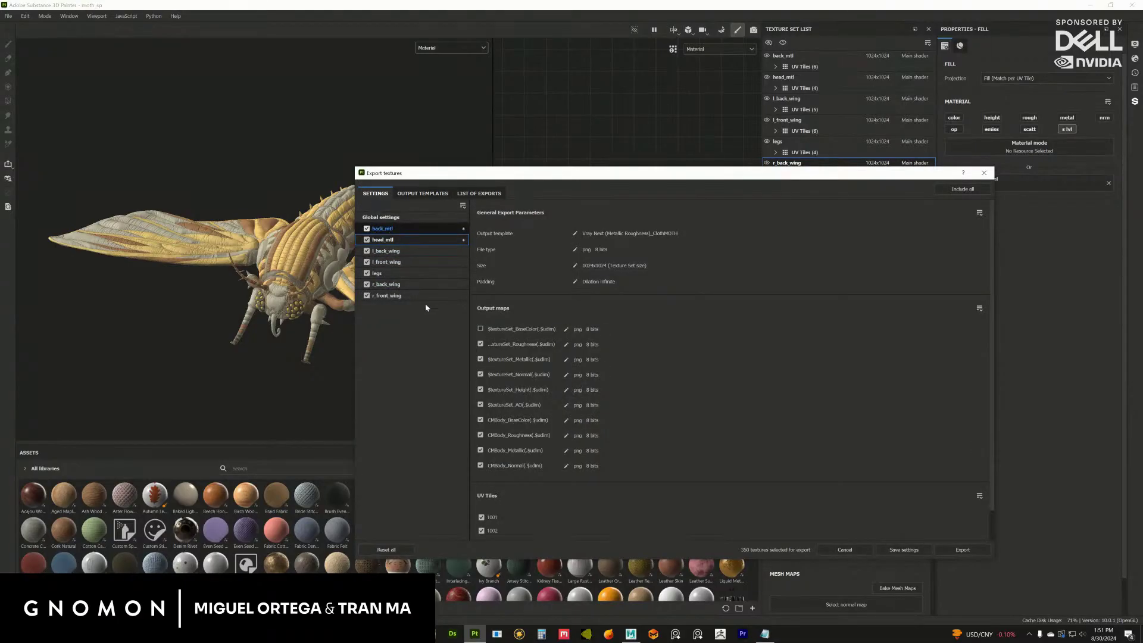
click(448, 230)
click(480, 344)
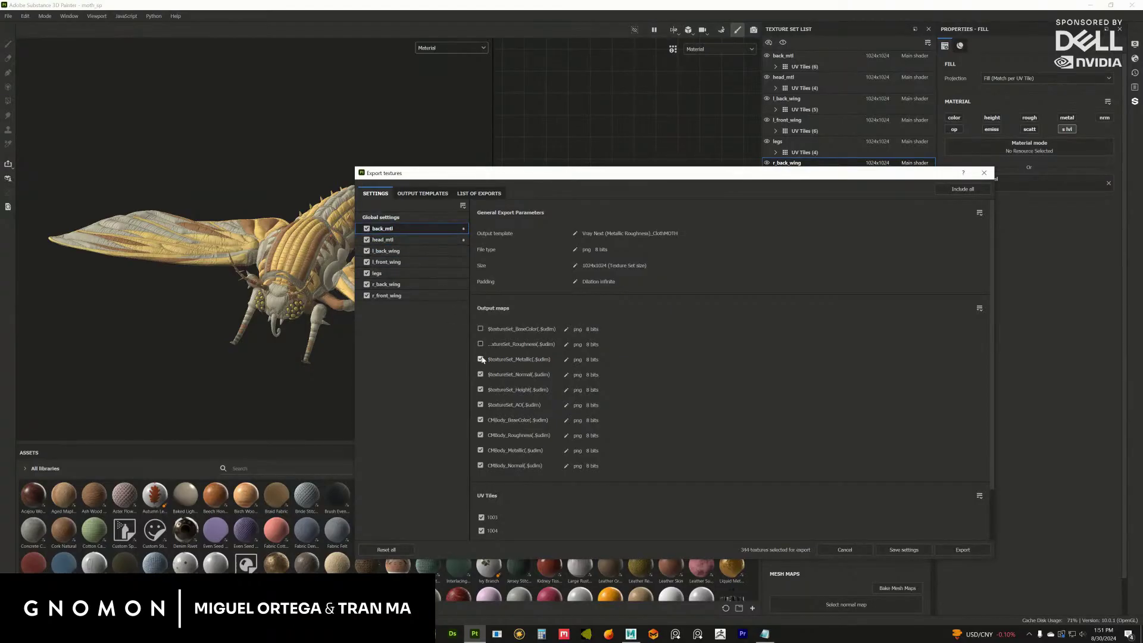
click(481, 359)
click(480, 374)
click(480, 389)
click(480, 405)
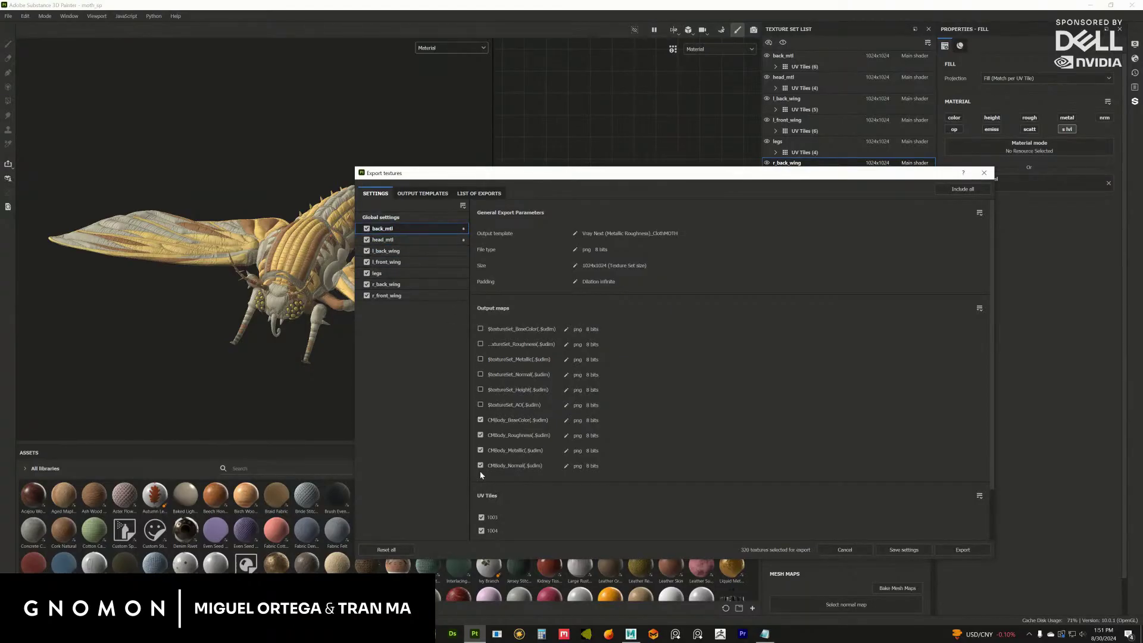
Exclude the $textureSet AO, Height, Normal, Metallic and Roughness maps from the head_mtl export.
click(411, 239)
click(480, 405)
click(480, 390)
click(481, 375)
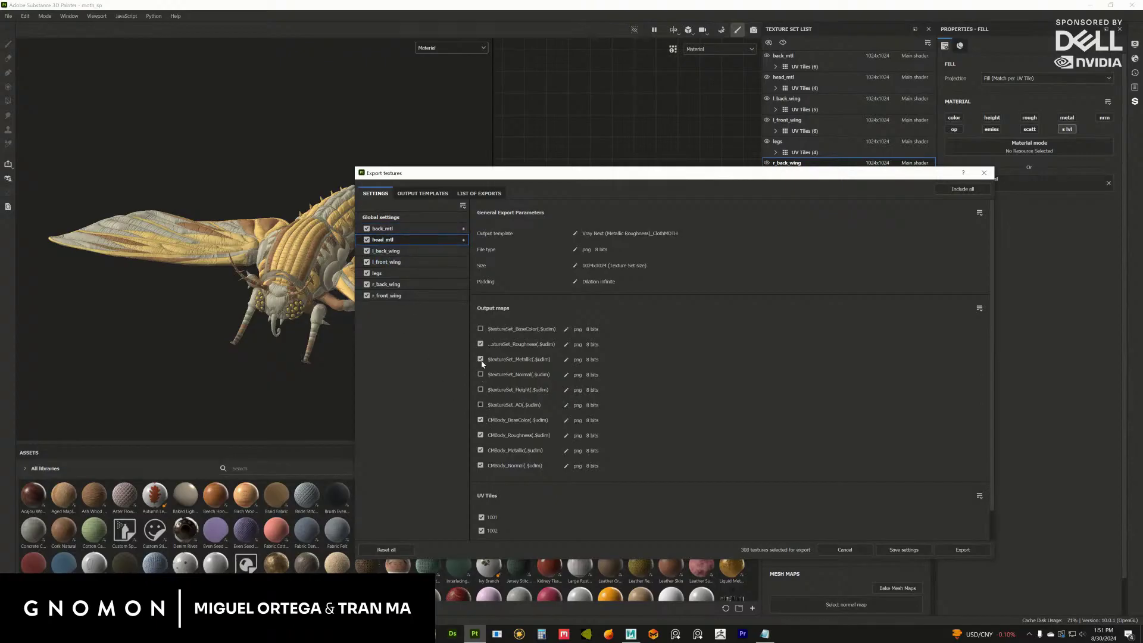
click(481, 359)
click(480, 344)
Exclude the four CMBody maps (BaseColor, Roughness, Metallic, Normal) from the l_back_wing and l_front_wing exports.
click(408, 250)
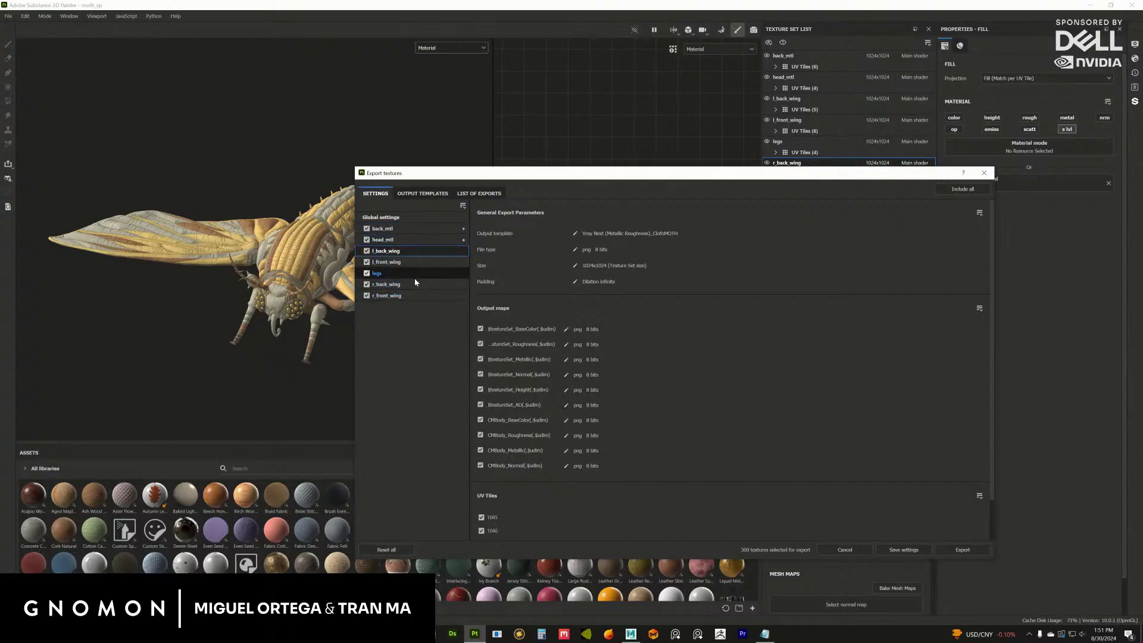
click(480, 420)
click(481, 435)
click(480, 450)
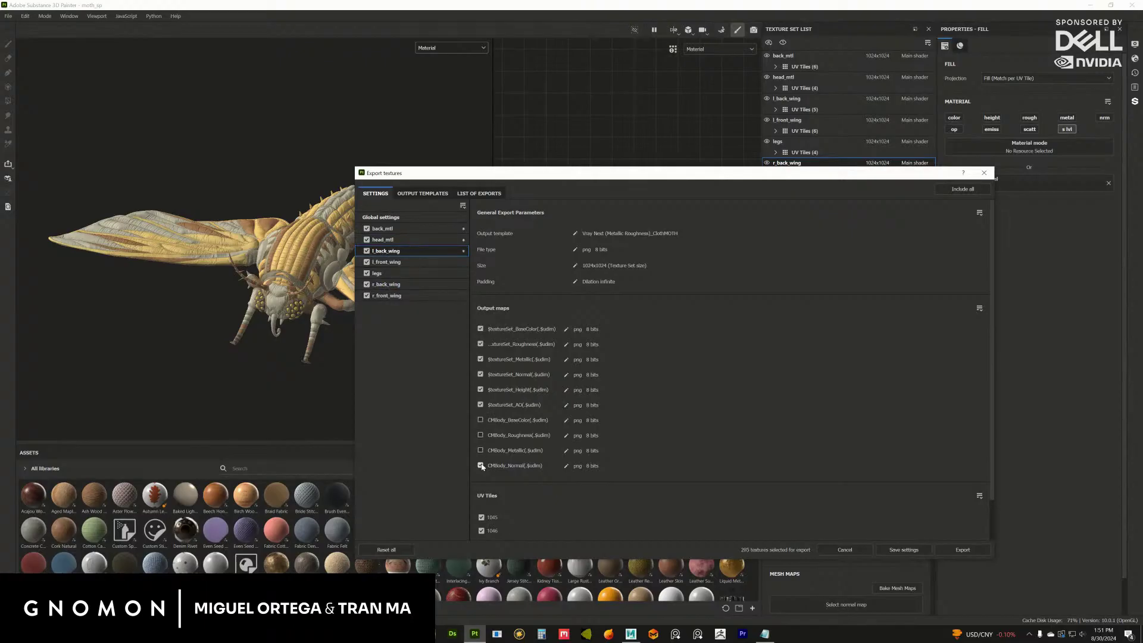
click(481, 466)
click(387, 262)
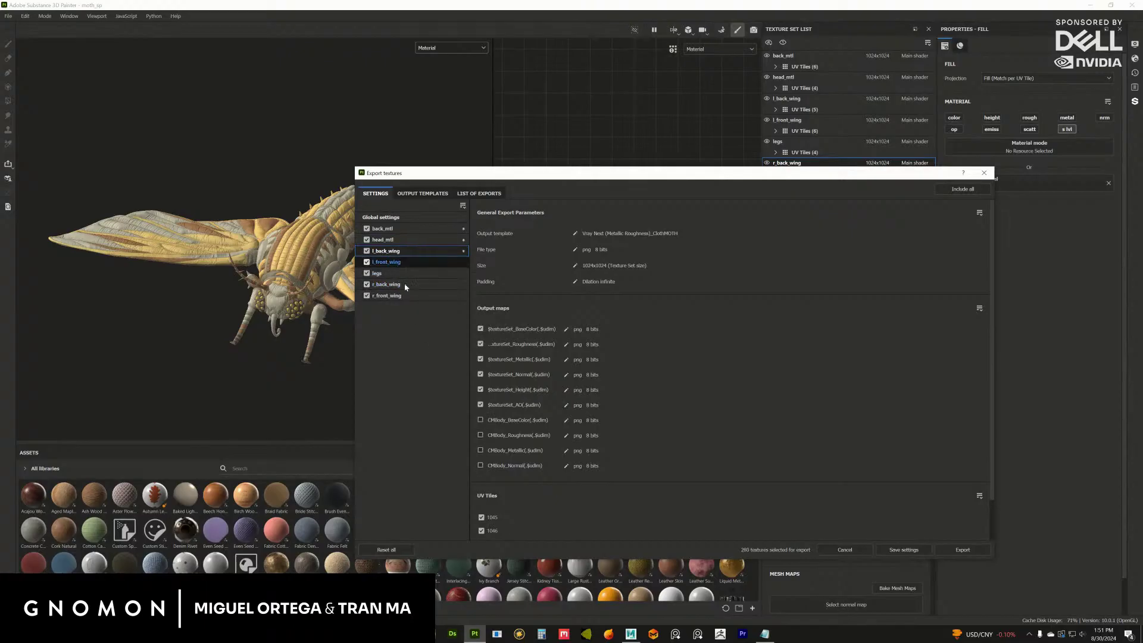
click(480, 435)
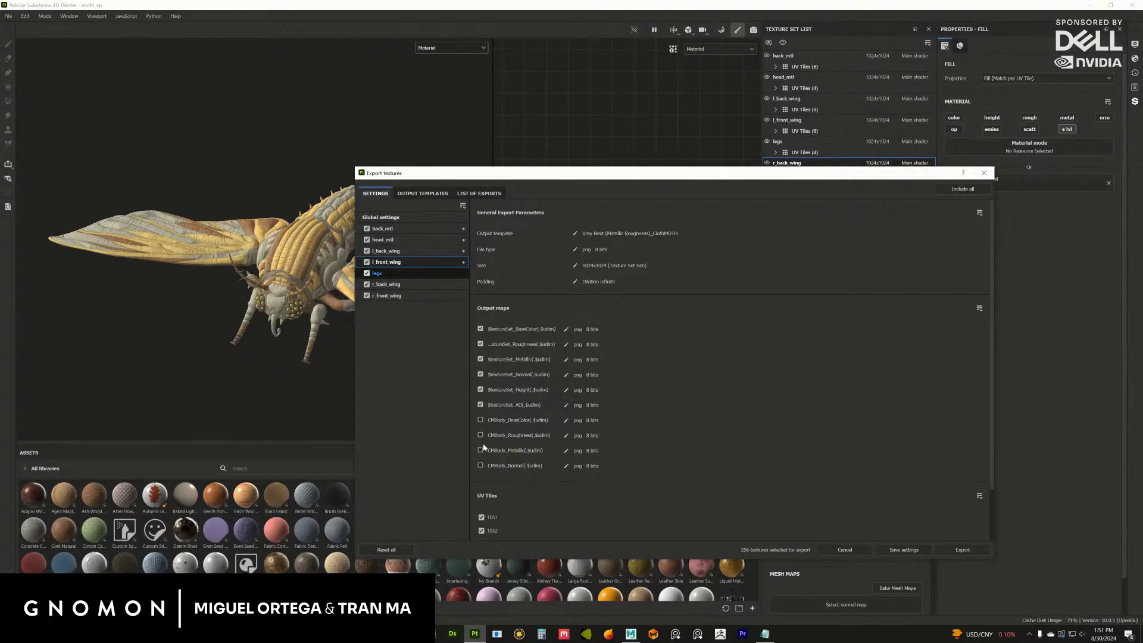
Exclude the CMBody BaseColor, Roughness, Metallic and Normal maps from the legs export.
click(381, 274)
click(480, 419)
click(480, 436)
click(481, 450)
click(481, 466)
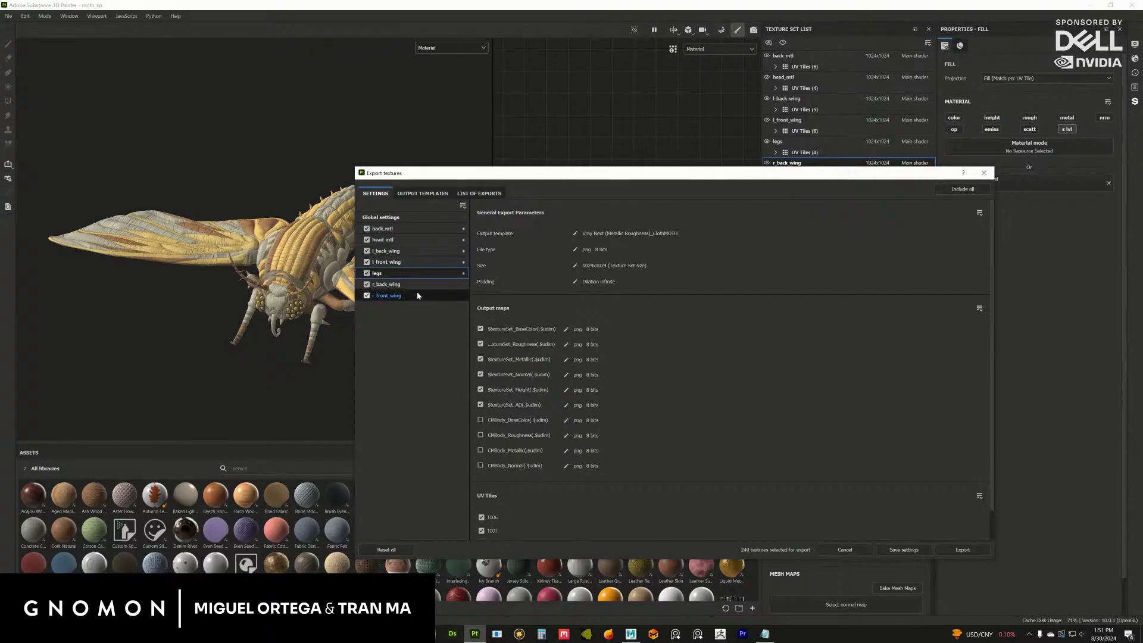
Exclude the CMBody BaseColor, Roughness, Metallic and Normal maps from the r_back_wing export.
click(387, 284)
click(481, 435)
click(481, 420)
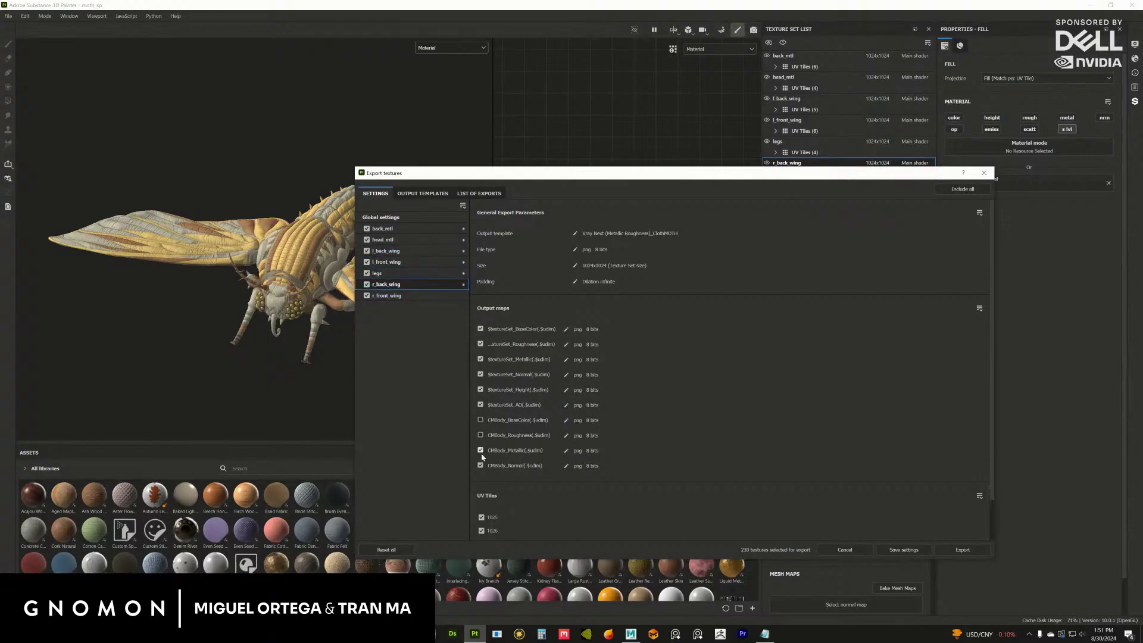
click(480, 450)
click(480, 466)
Exclude the CMBody BaseColor, Roughness, Metallic and Normal maps from the r_front_wing export.
click(386, 296)
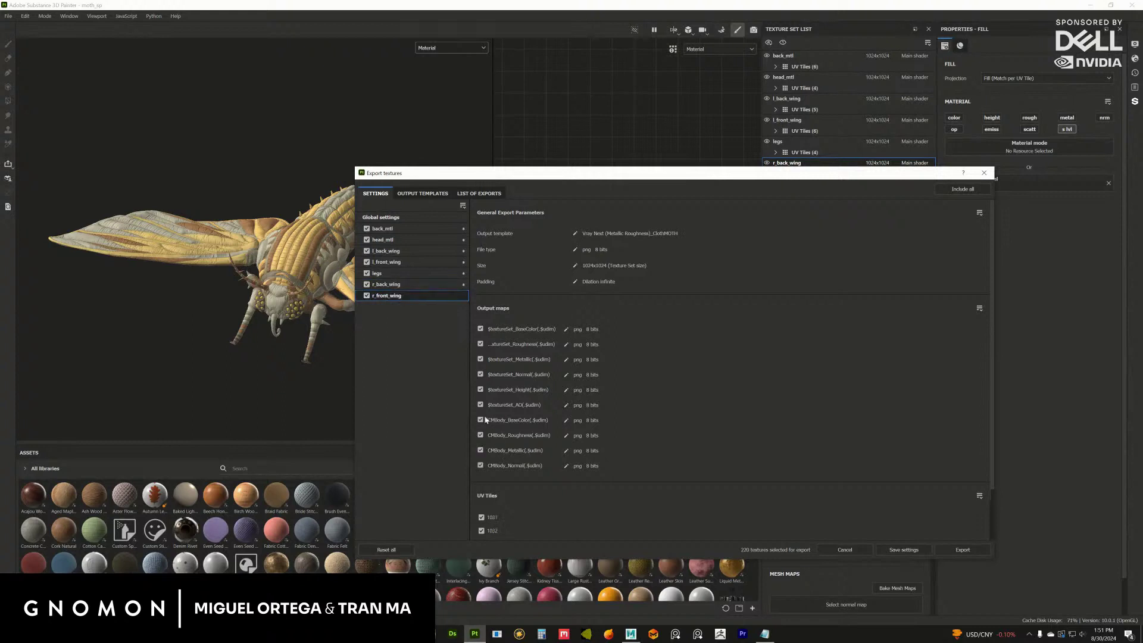
click(480, 419)
click(480, 435)
click(481, 450)
click(481, 465)
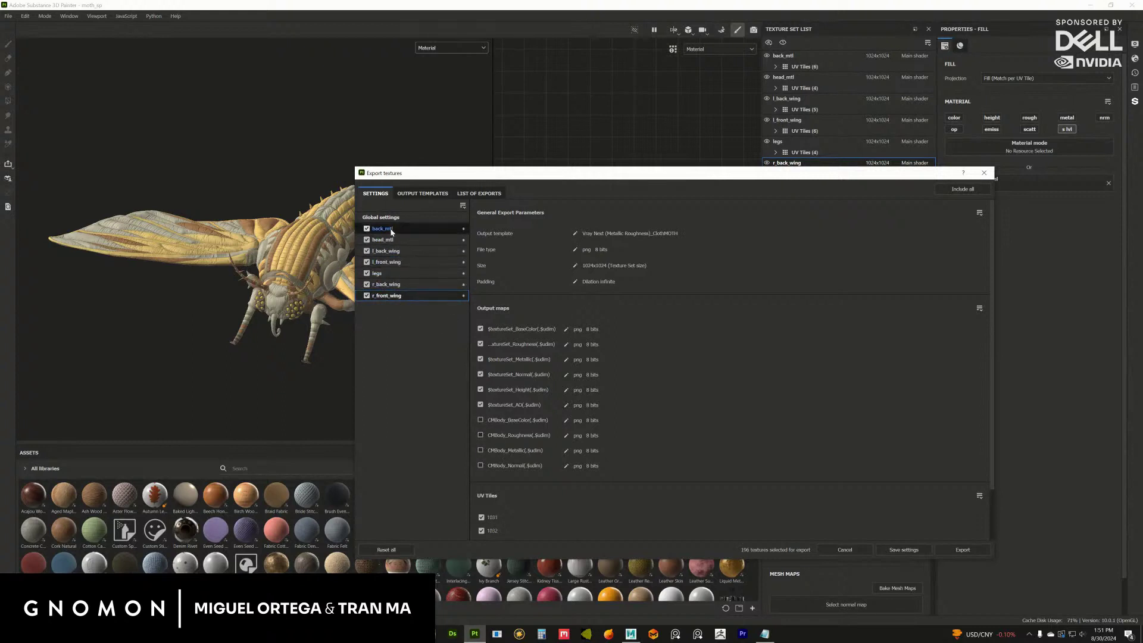
Exclude the $textureSet AO map from the r_front_wing, r_back_wing, legs, l_front_wing and l_back_wing exports.
click(481, 405)
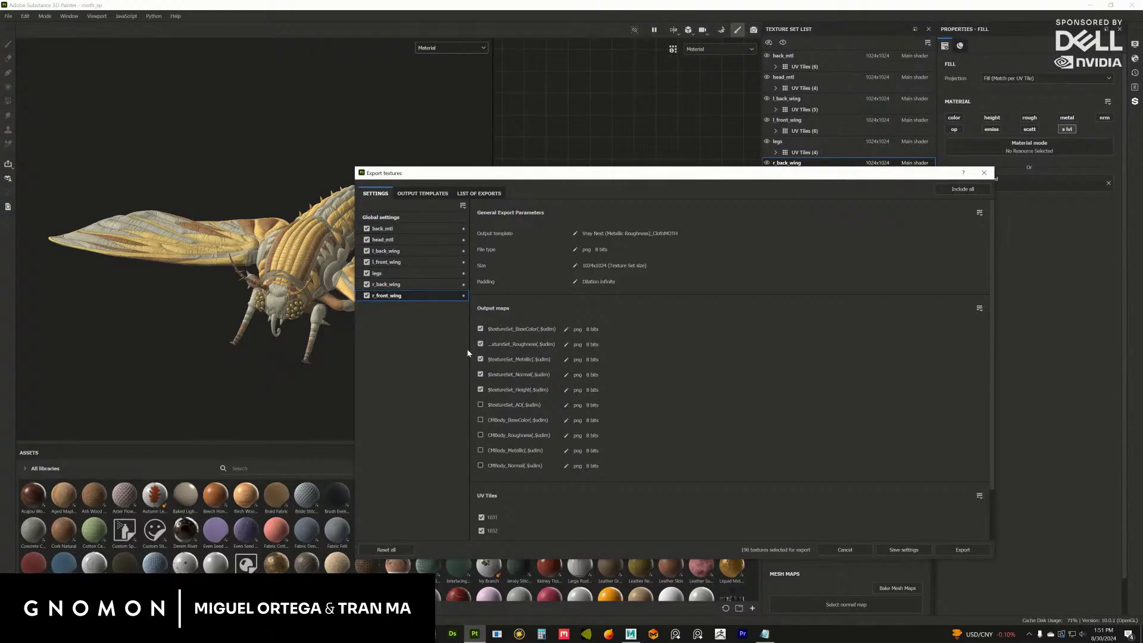
click(412, 284)
click(481, 405)
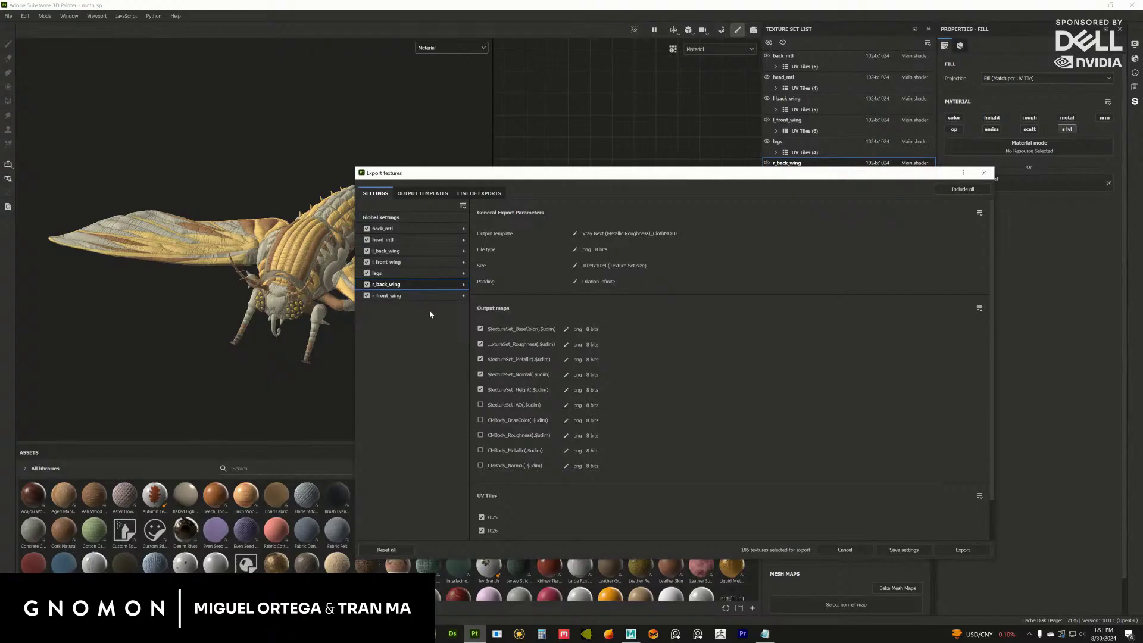
click(407, 273)
click(481, 405)
click(405, 262)
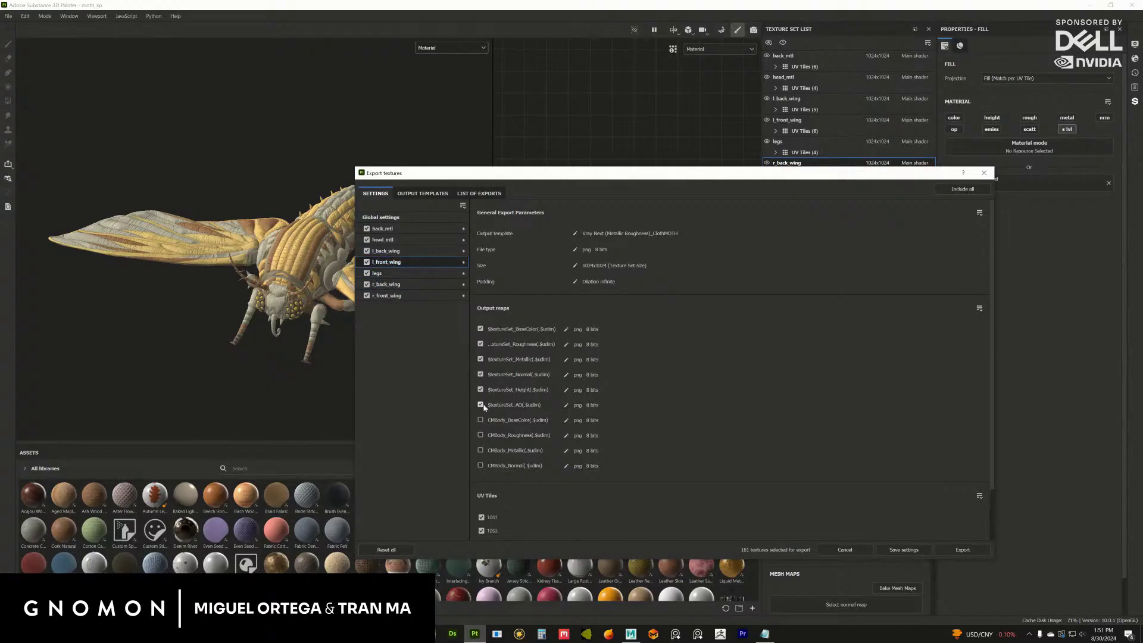
click(480, 405)
click(408, 252)
click(480, 405)
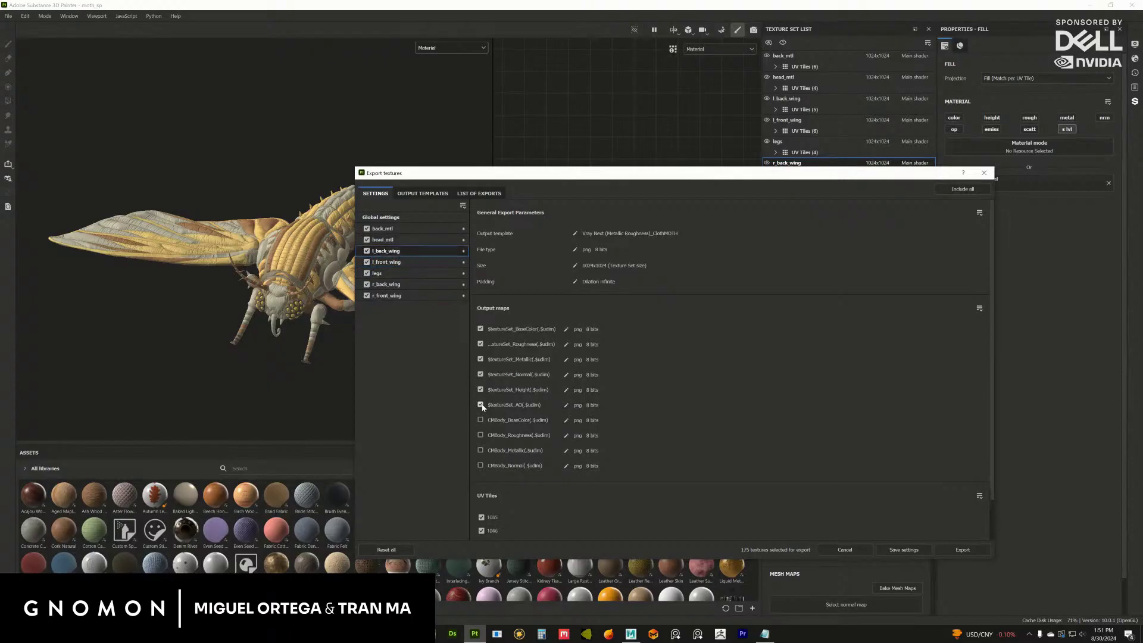
Set the global output directory to B:/CotMayo/textures/ClothMoth and export the textures.
click(413, 217)
click(767, 233)
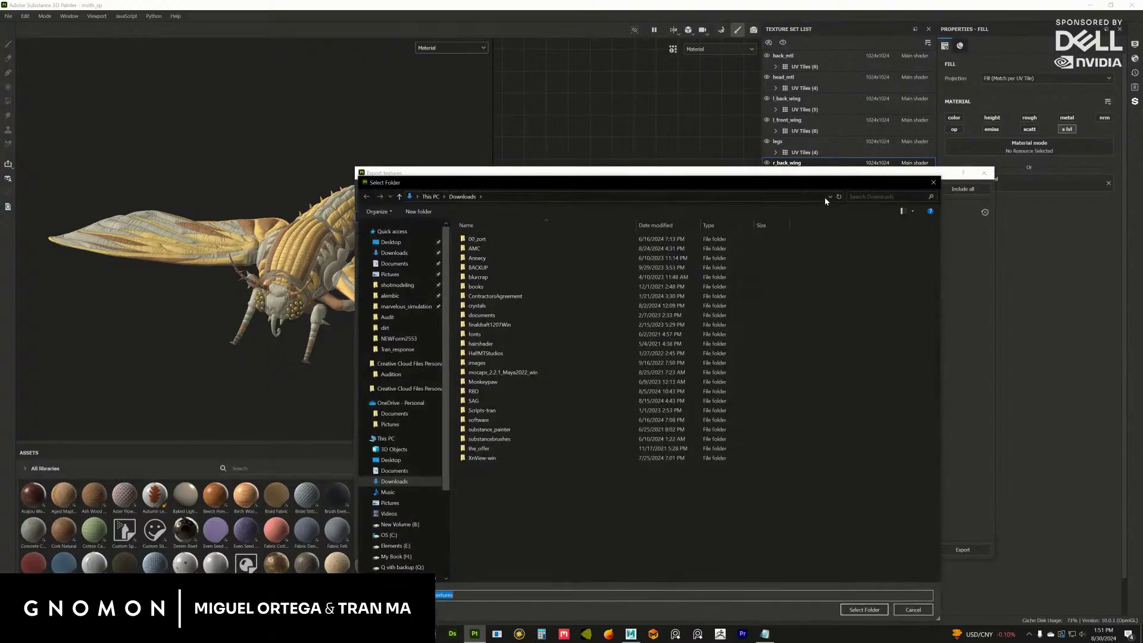
drag(803, 191, 1142, 154)
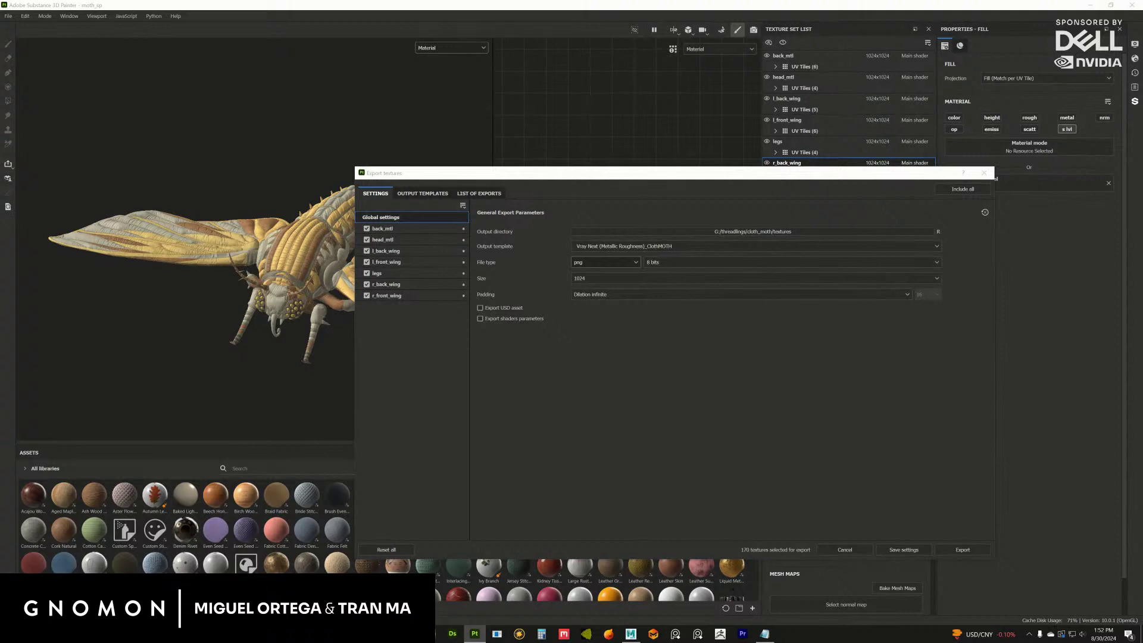
drag(713, 173, 628, 161)
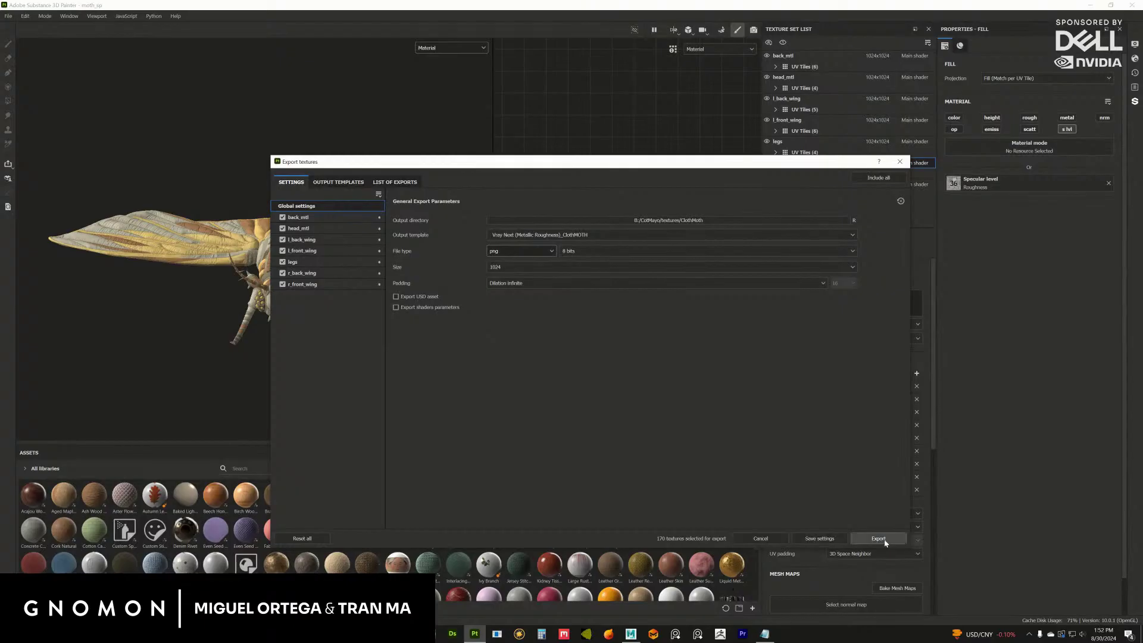
click(878, 538)
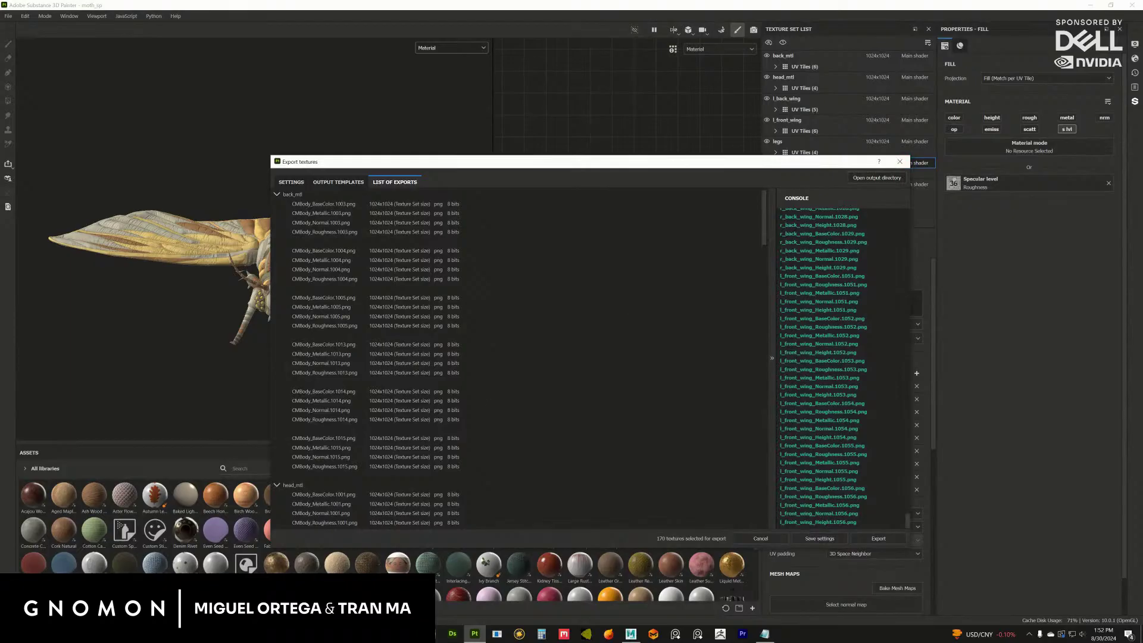
Open the export output directory and review the file names of the CMBody and wing texture maps.
click(877, 178)
drag(1142, 128, 608, 67)
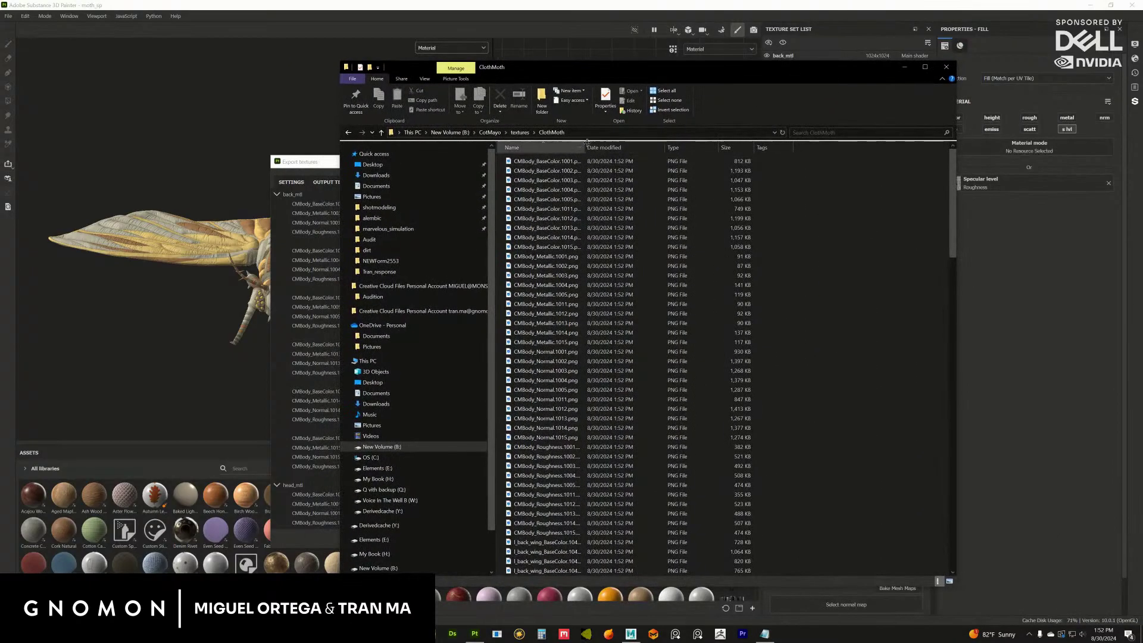
drag(584, 148, 704, 149)
click(631, 160)
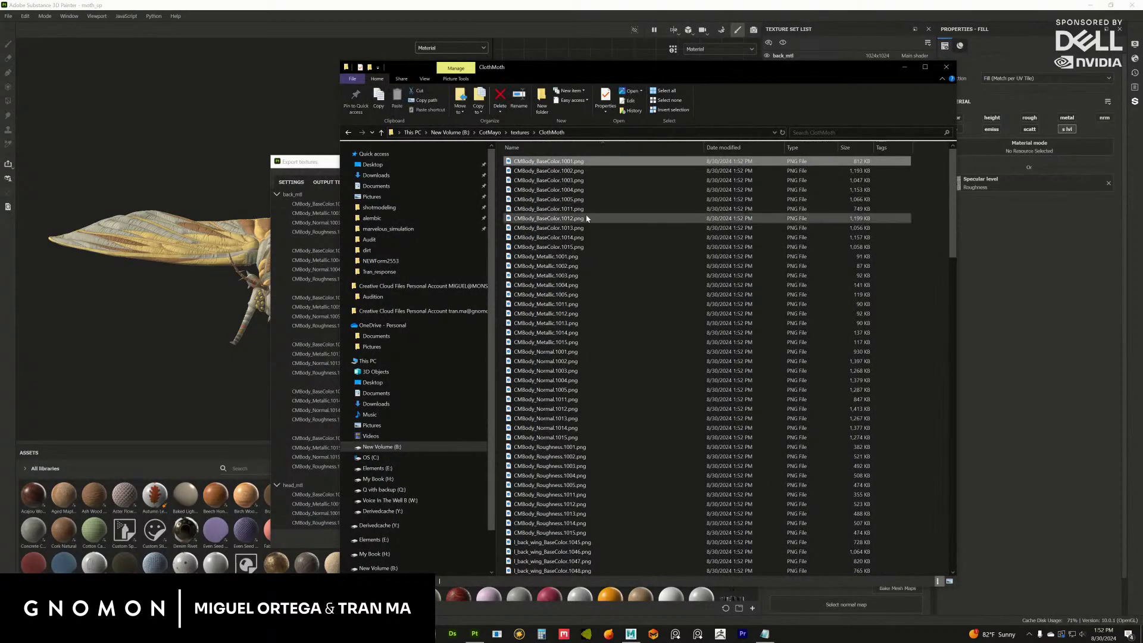
click(575, 247)
drag(951, 199, 981, 151)
click(905, 67)
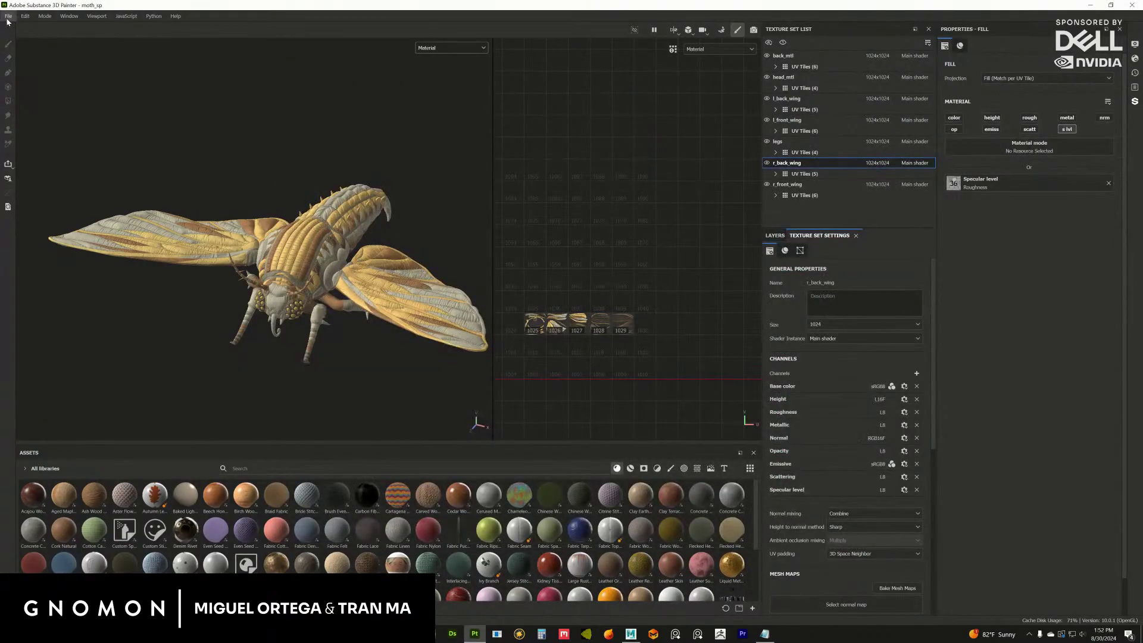
Save the texturing project under the new file name clothmoth_0.
click(8, 16)
click(29, 102)
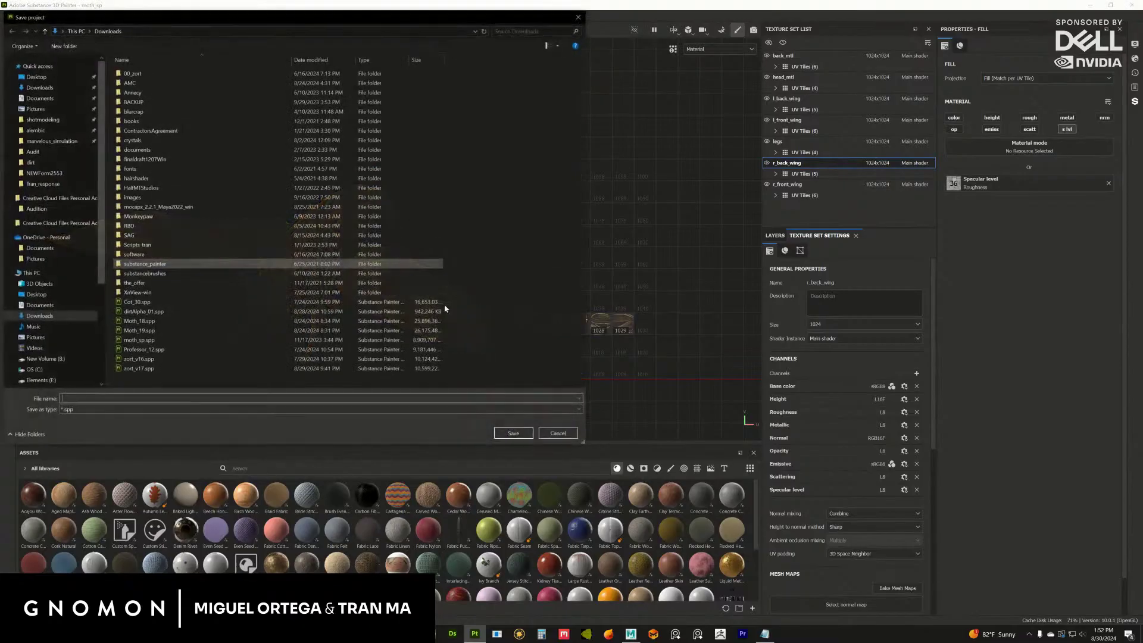
click(143, 303)
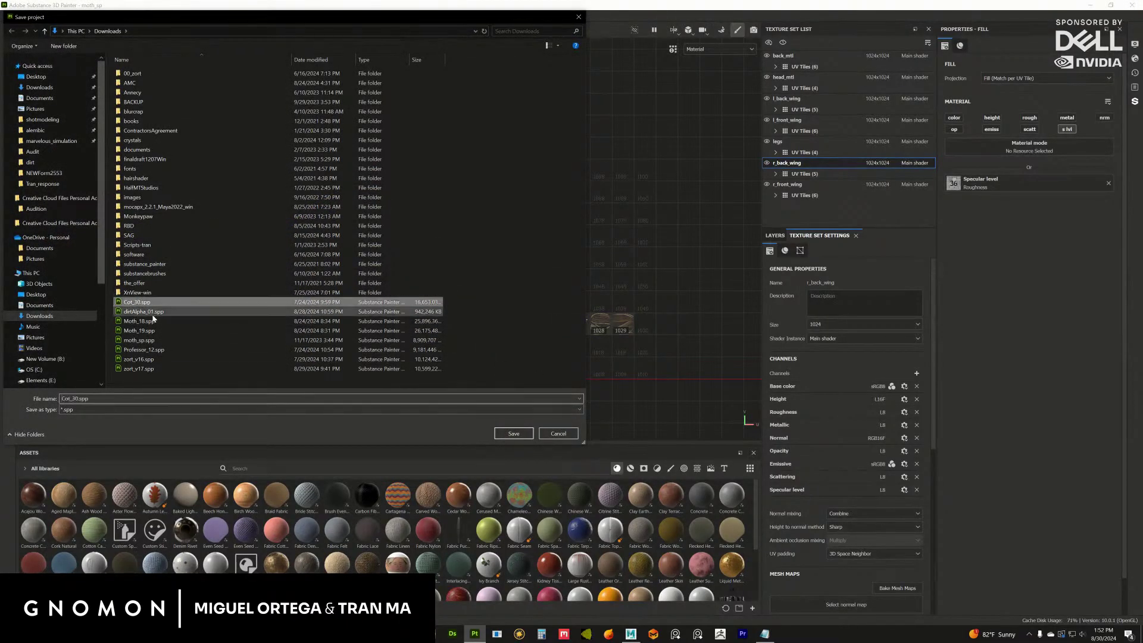
click(146, 349)
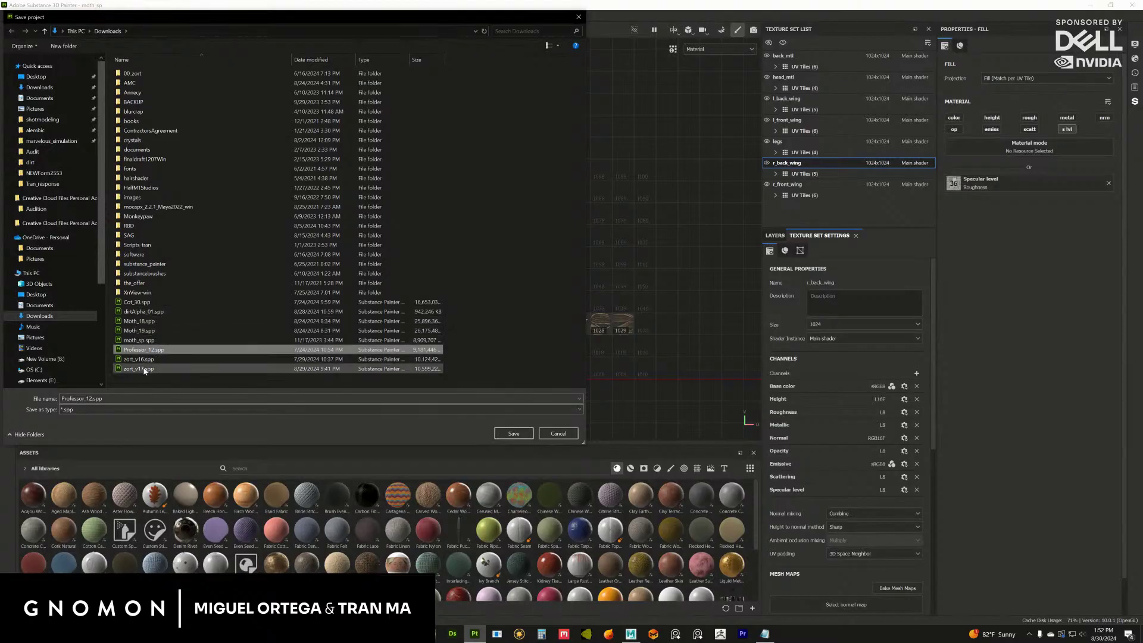
double_click(133, 398)
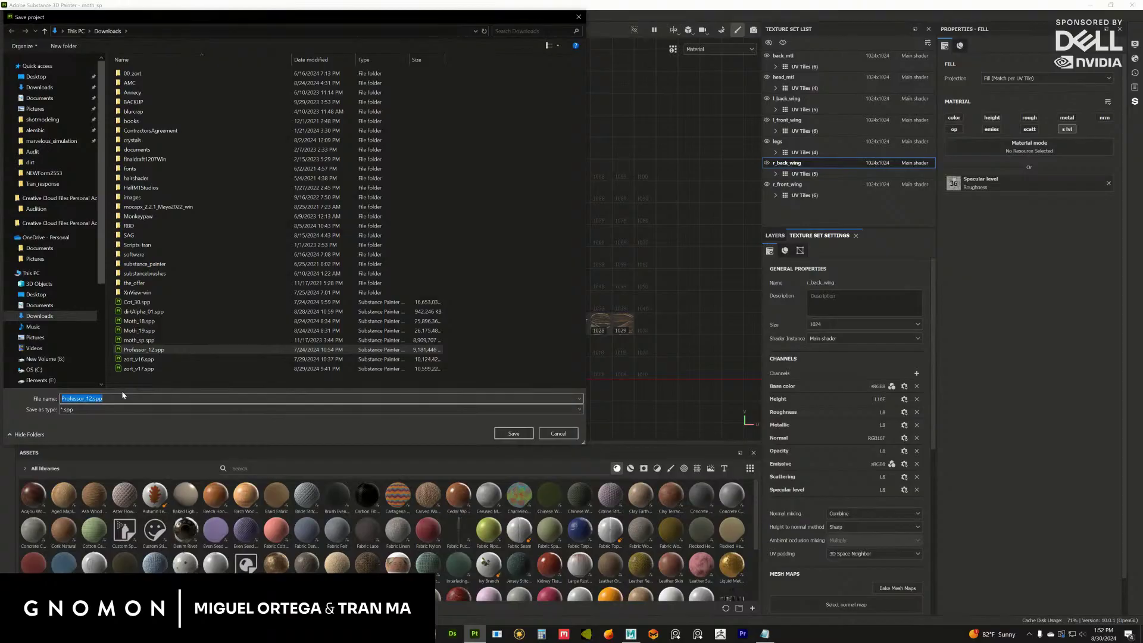
text(clothmoth_02)
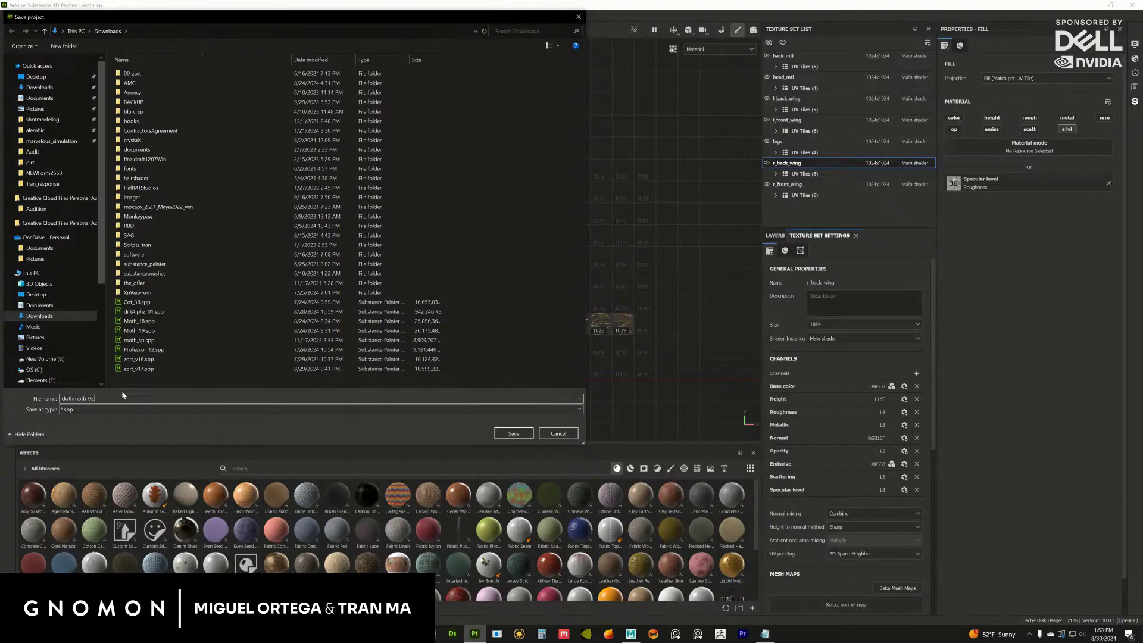
key(Return)
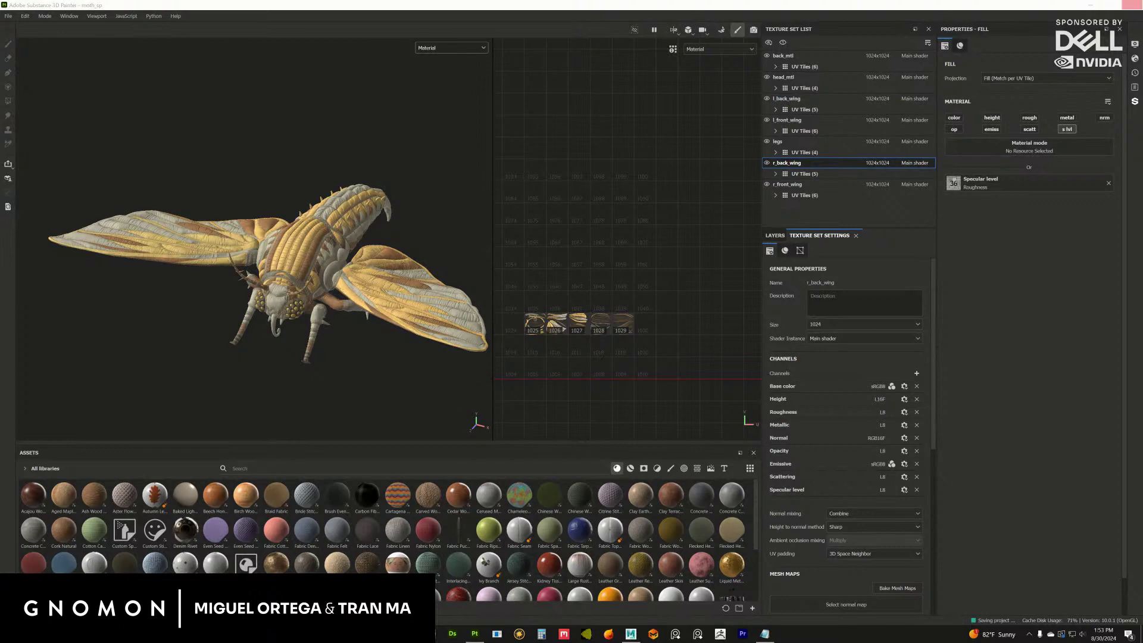
Switch to Maya and export all the moth's body, leg and wing meshes as an FBX named Clothmoth to B:\CotMayo\Maya\props\ClothMoth.
click(631, 635)
alt+right_drag(505, 429, 312, 250)
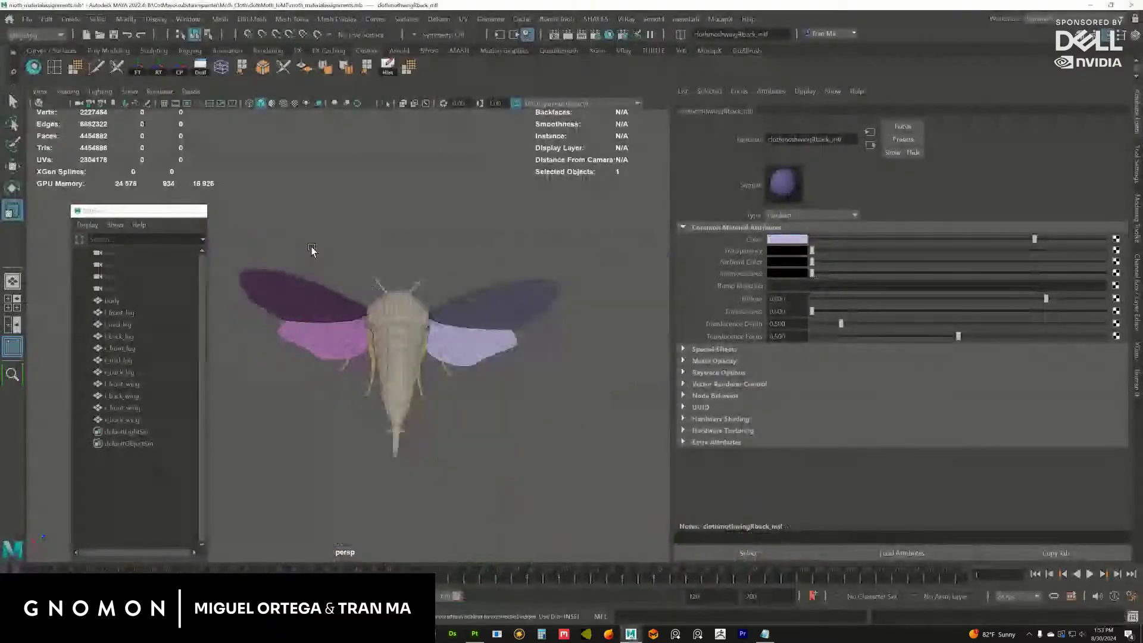
drag(312, 250, 468, 390)
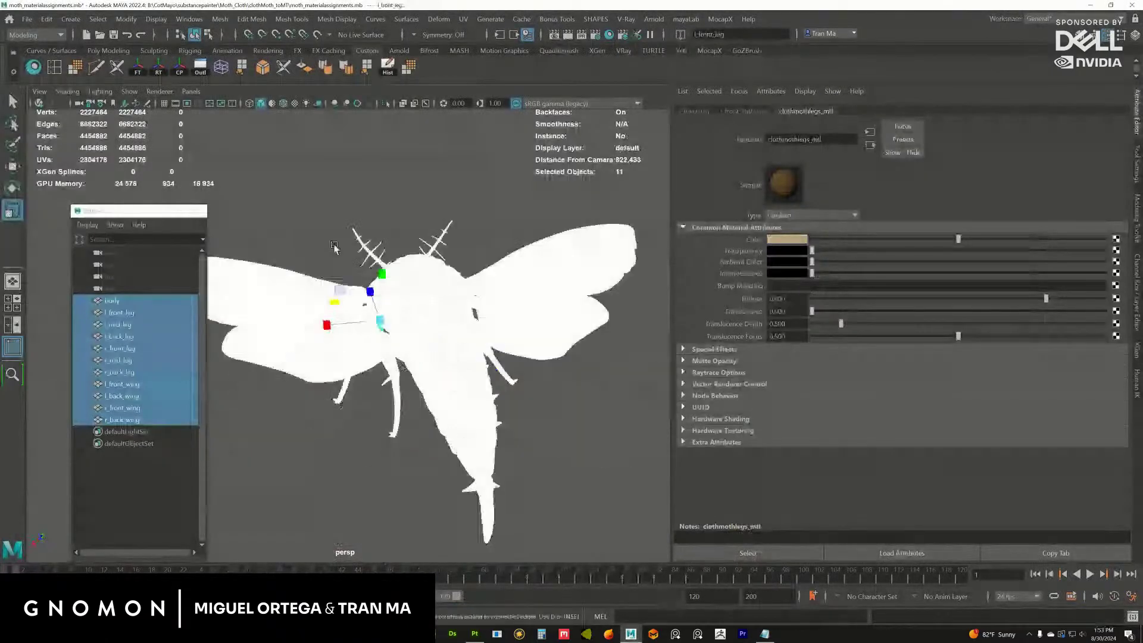
click(27, 19)
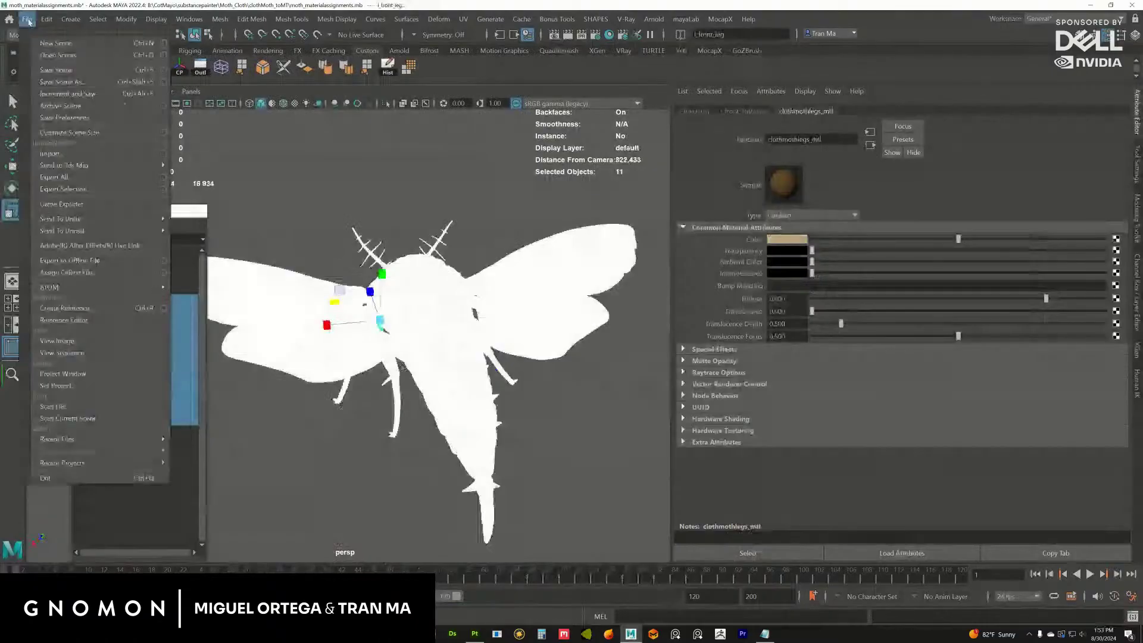
click(67, 189)
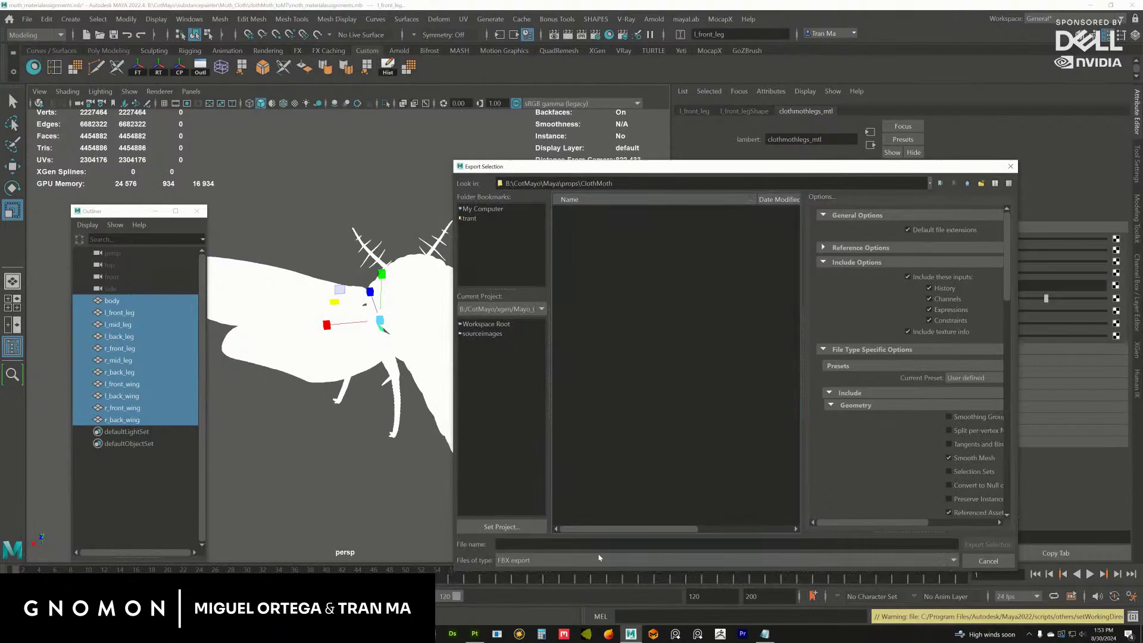
click(570, 546)
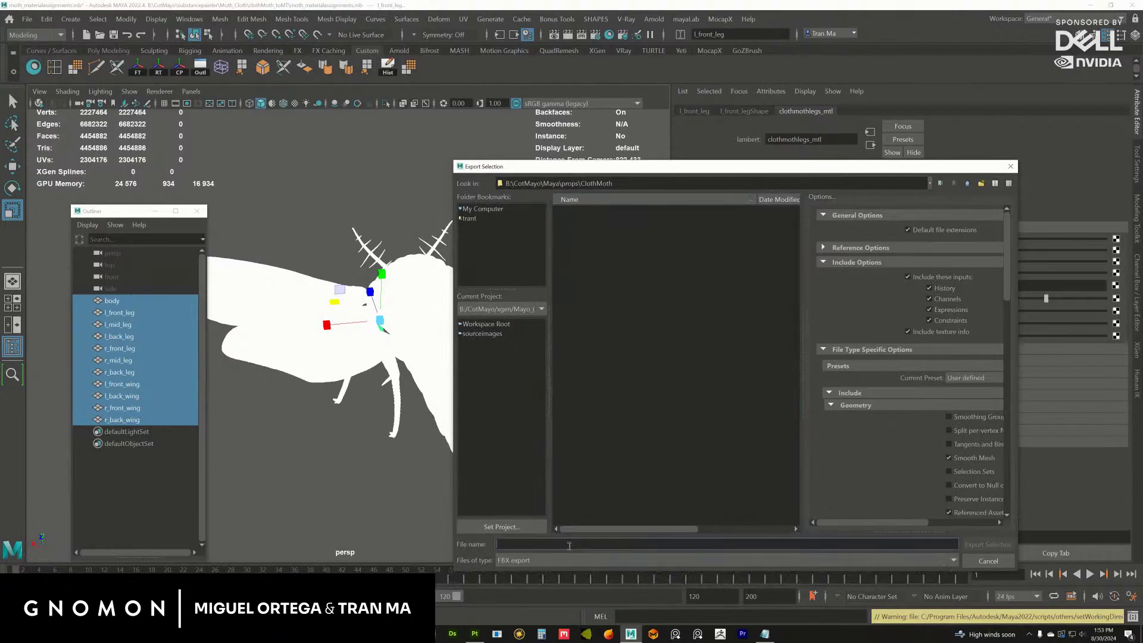
text(Clothmoth)
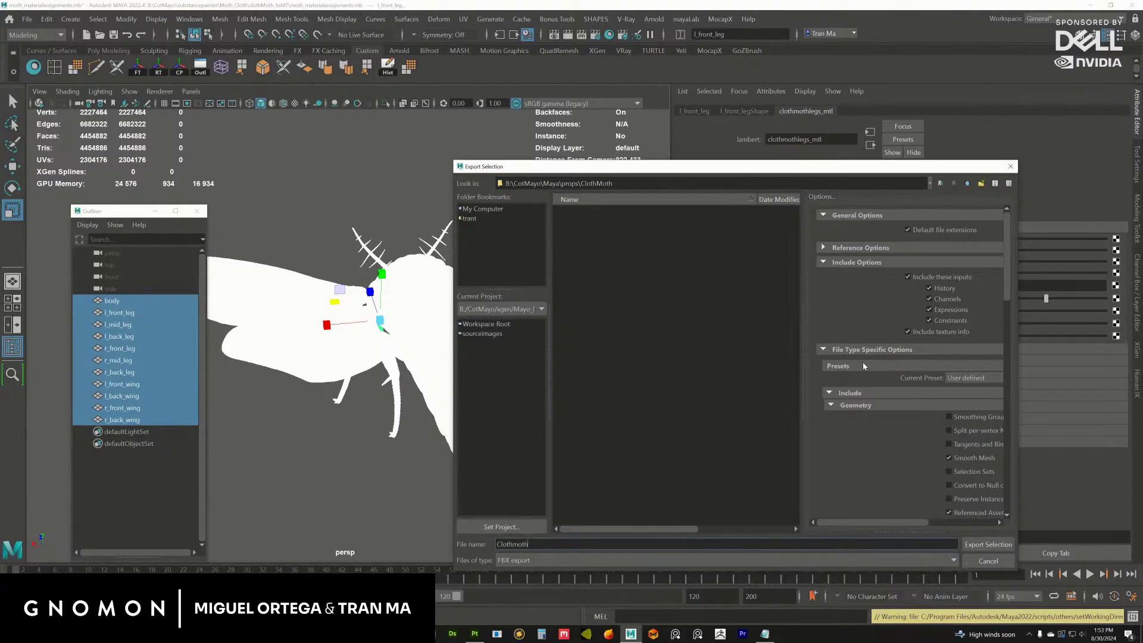
key(Return)
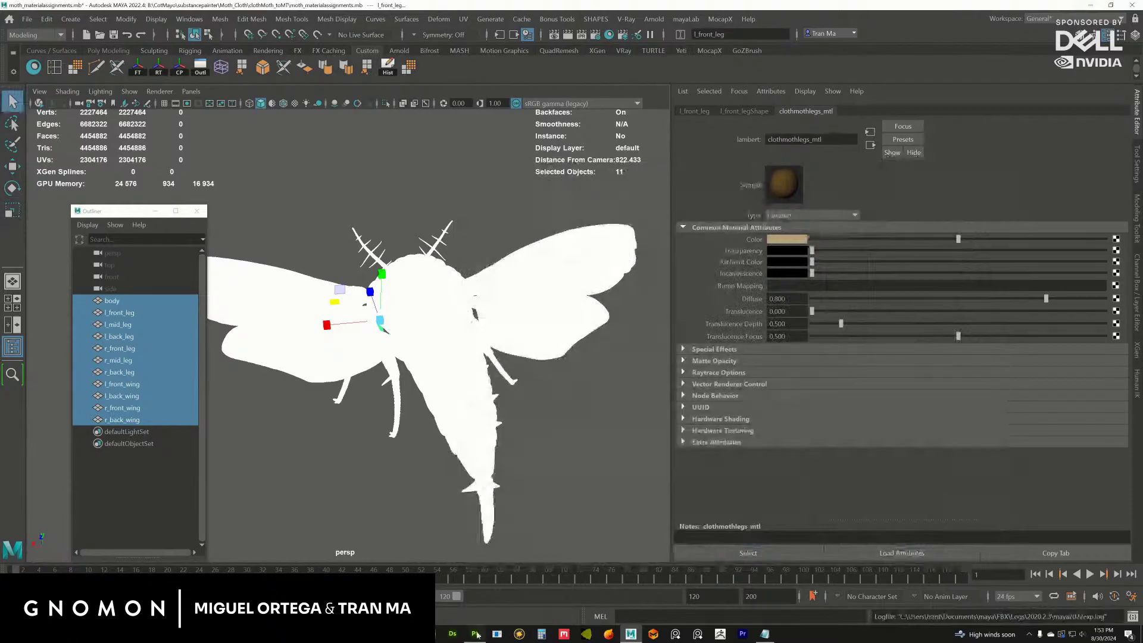
click(475, 634)
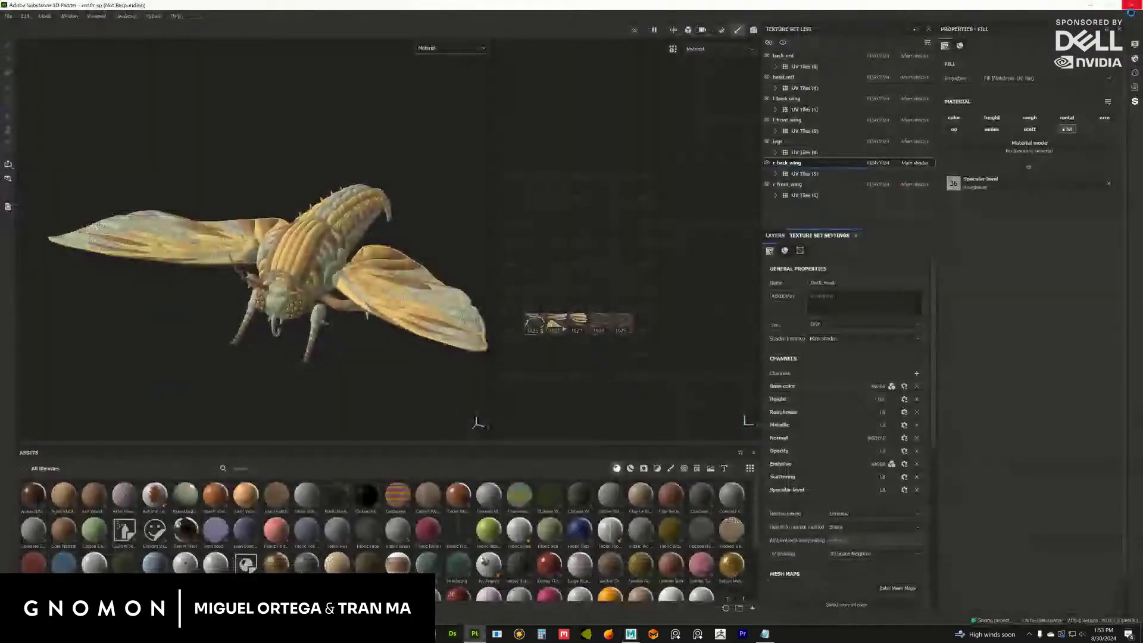
click(1091, 8)
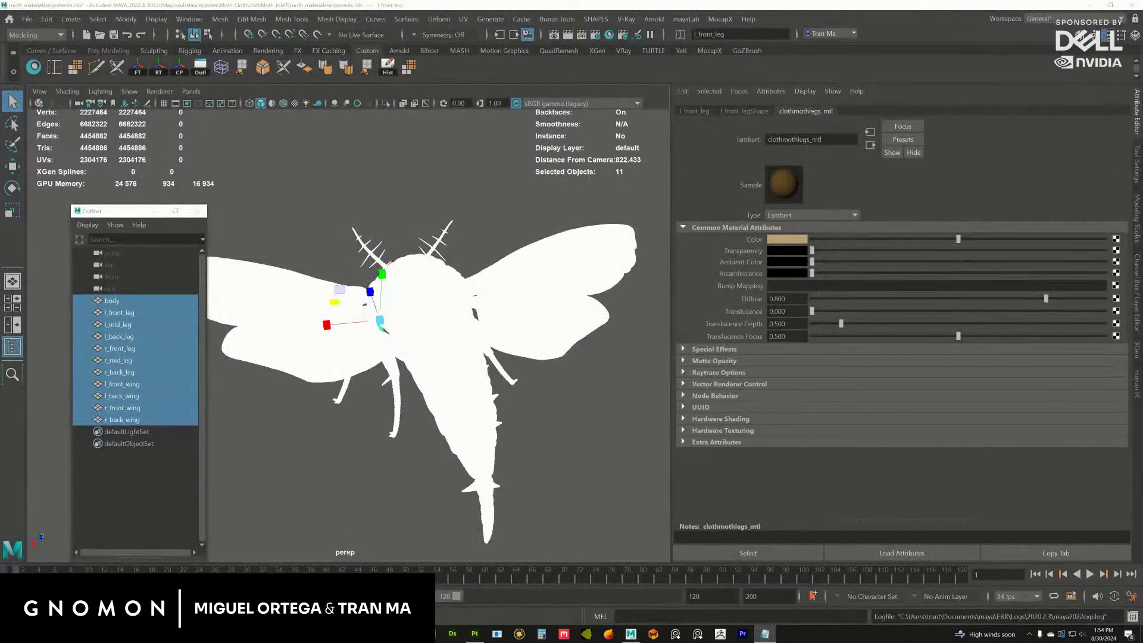
key(r)
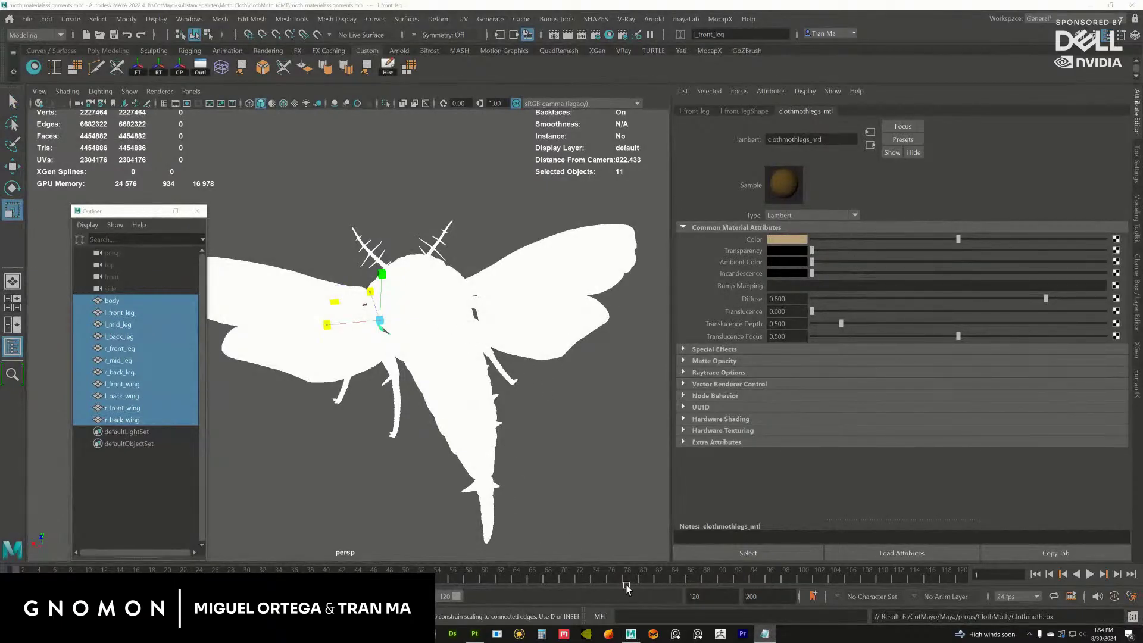
click(475, 634)
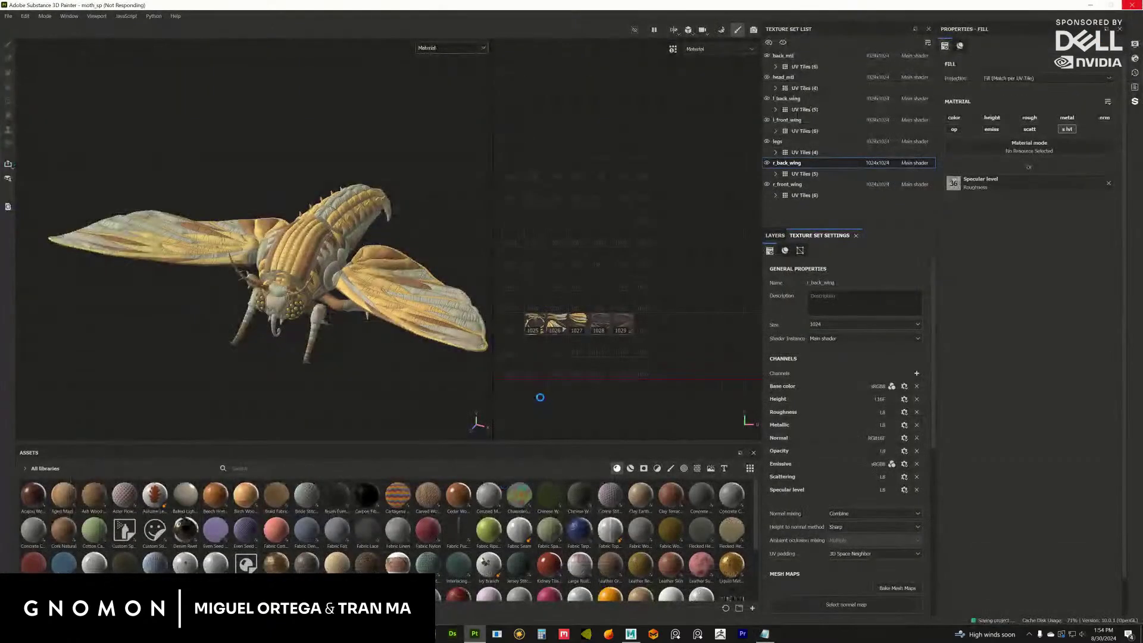
click(1091, 5)
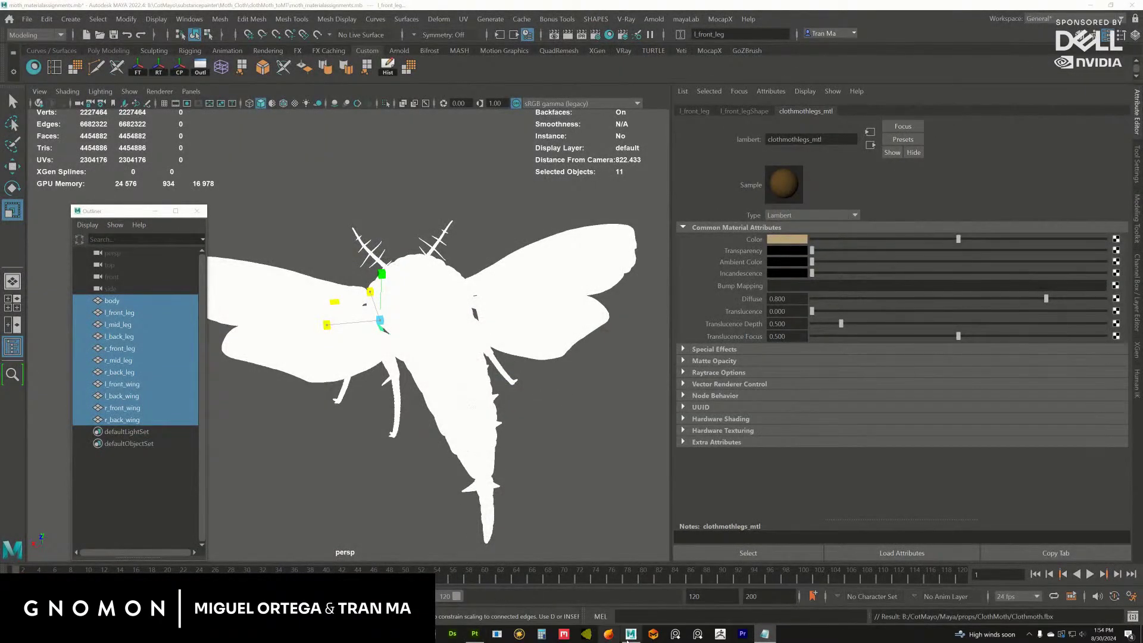
click(639, 550)
alt+middle_drag(639, 551, 577, 501)
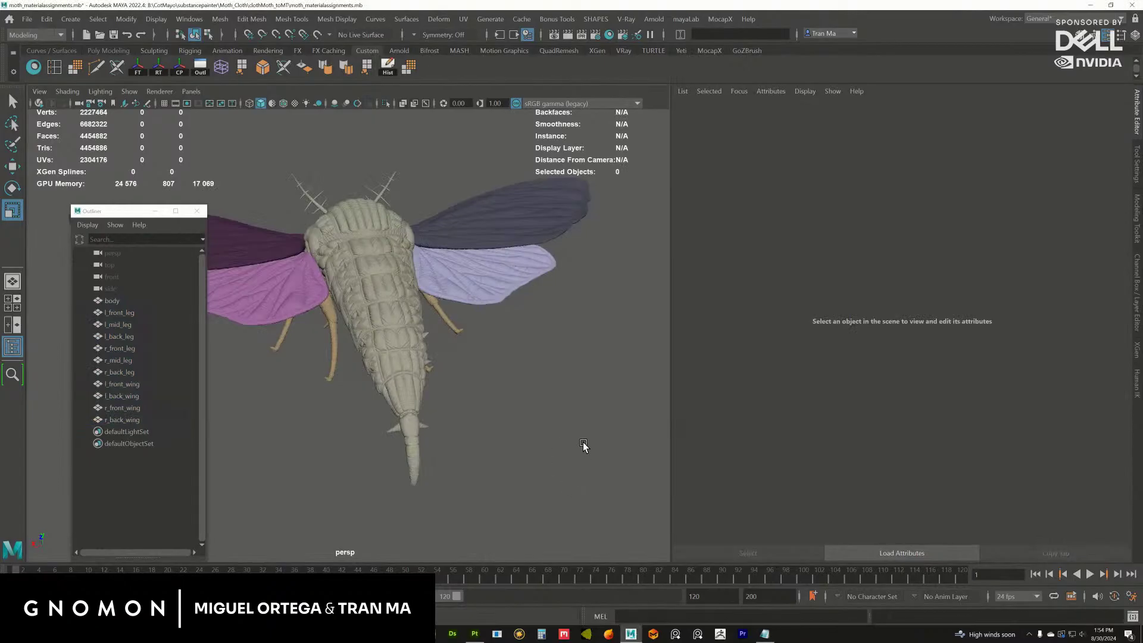
alt+right_drag(581, 441, 507, 401)
alt+middle_drag(507, 401, 535, 417)
Minimize Maya, switch to Substance 3D Painter and close it.
click(1091, 5)
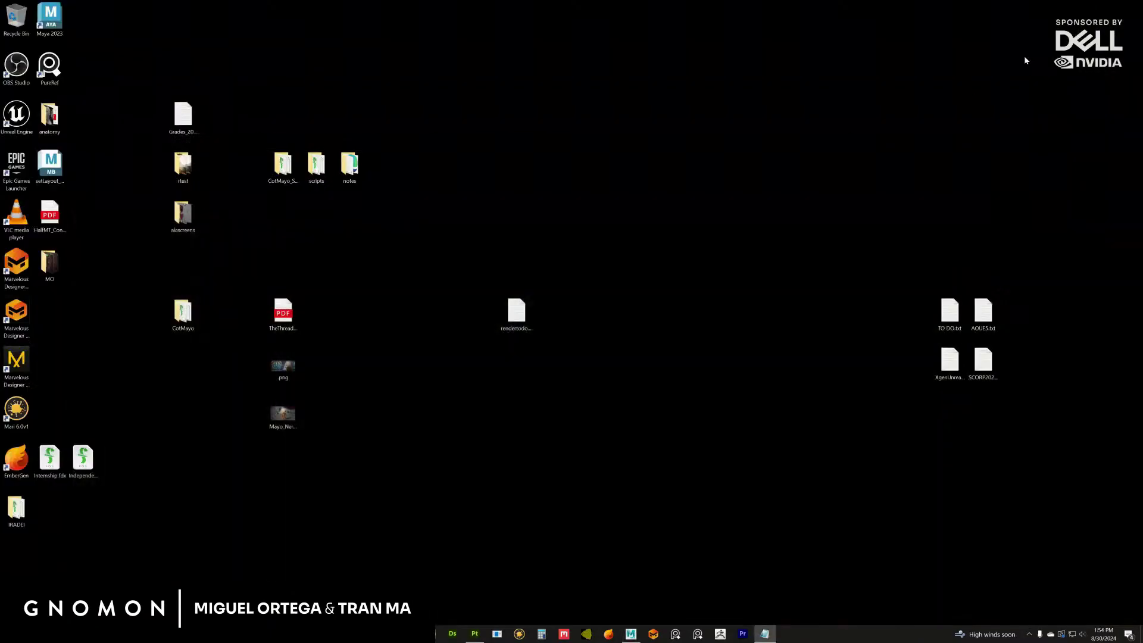
click(475, 633)
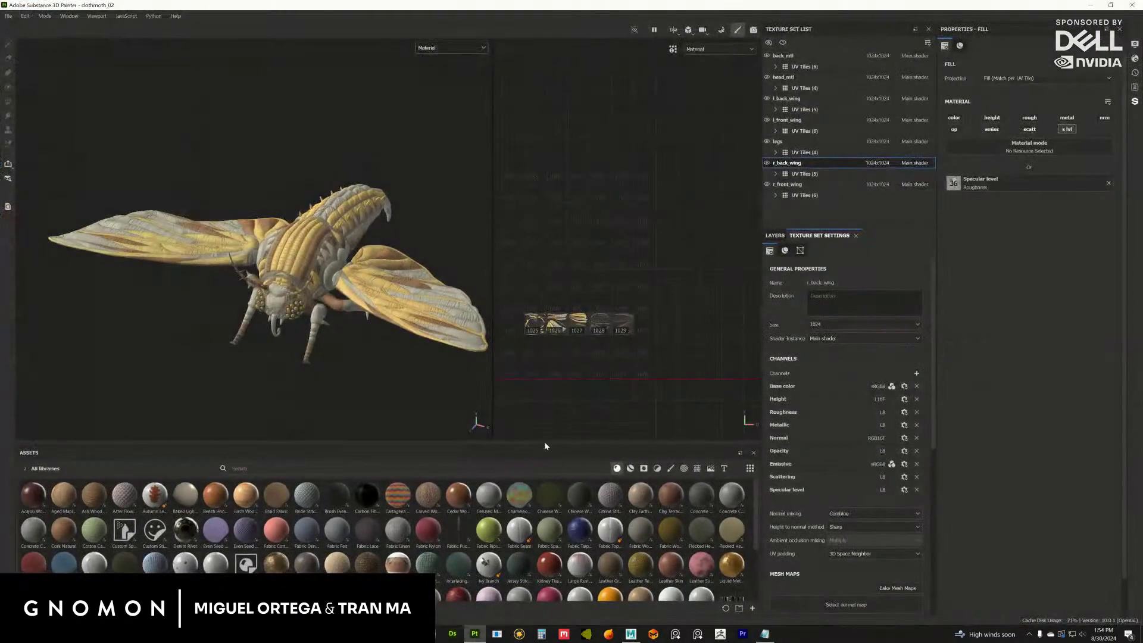
click(1132, 5)
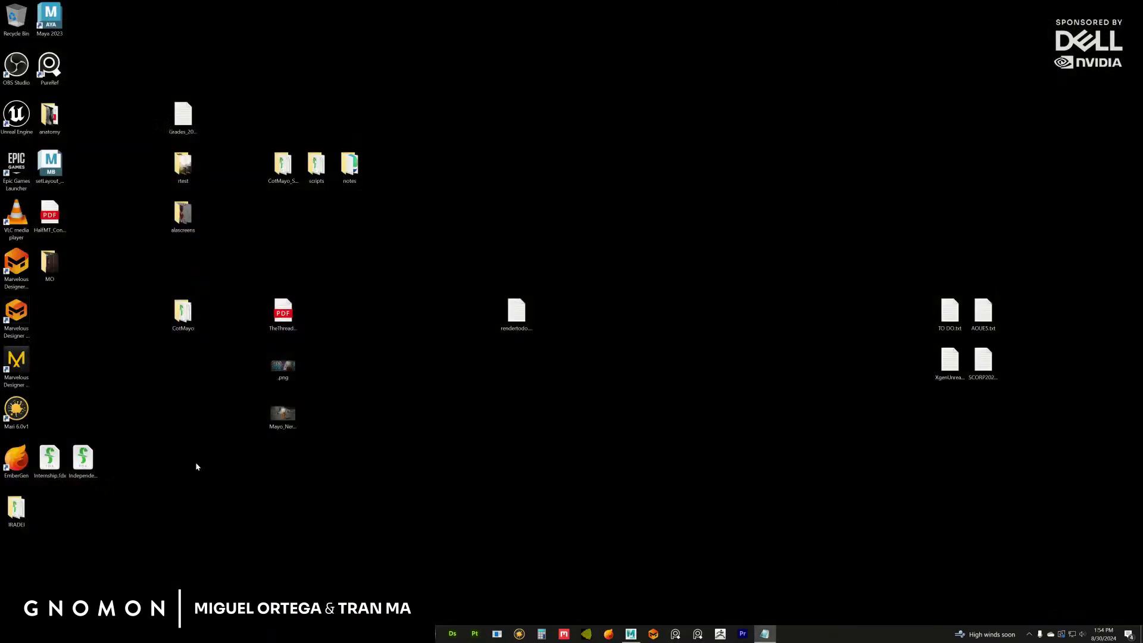
Start the Epic Games Launcher and open the CotMayo project for Unreal Engine 5.3 from the library.
double_click(16, 166)
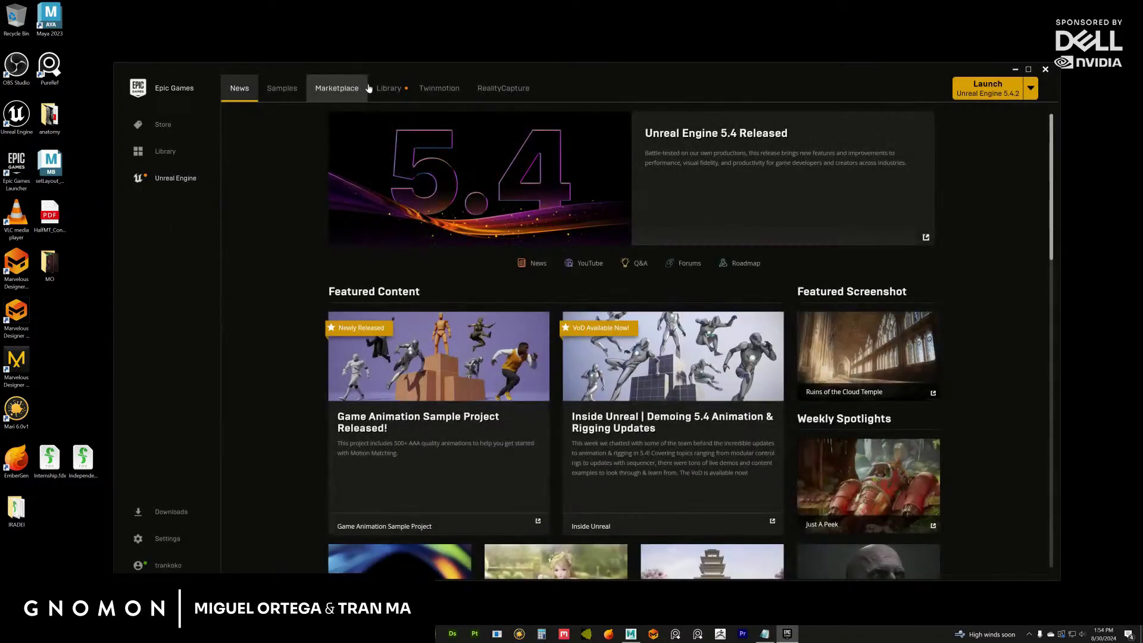
click(389, 88)
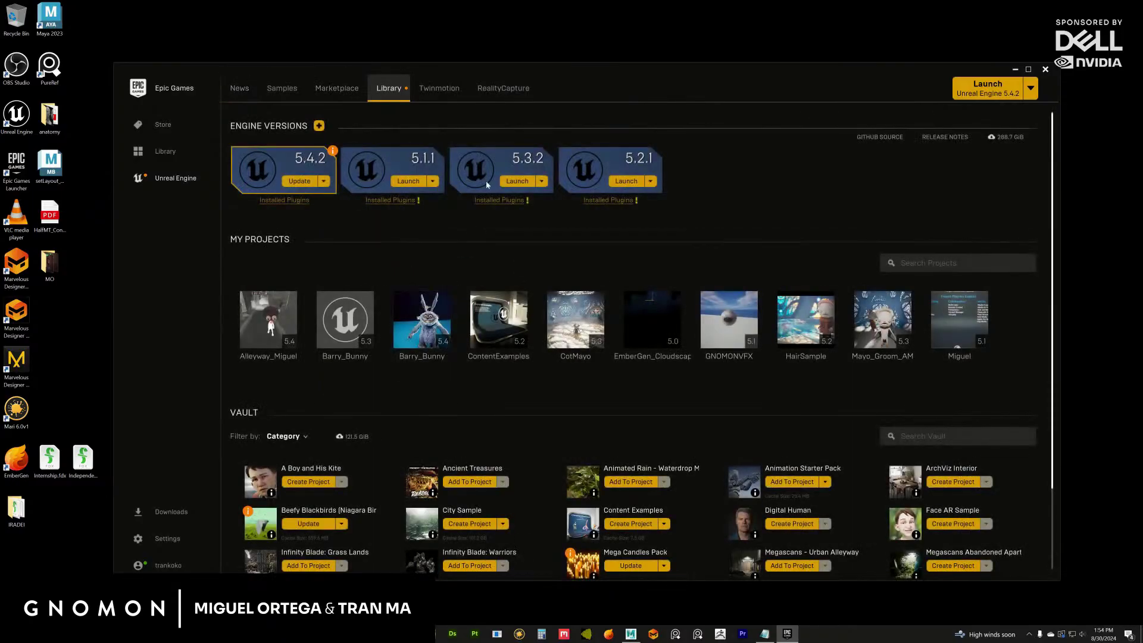
click(575, 331)
double_click(575, 331)
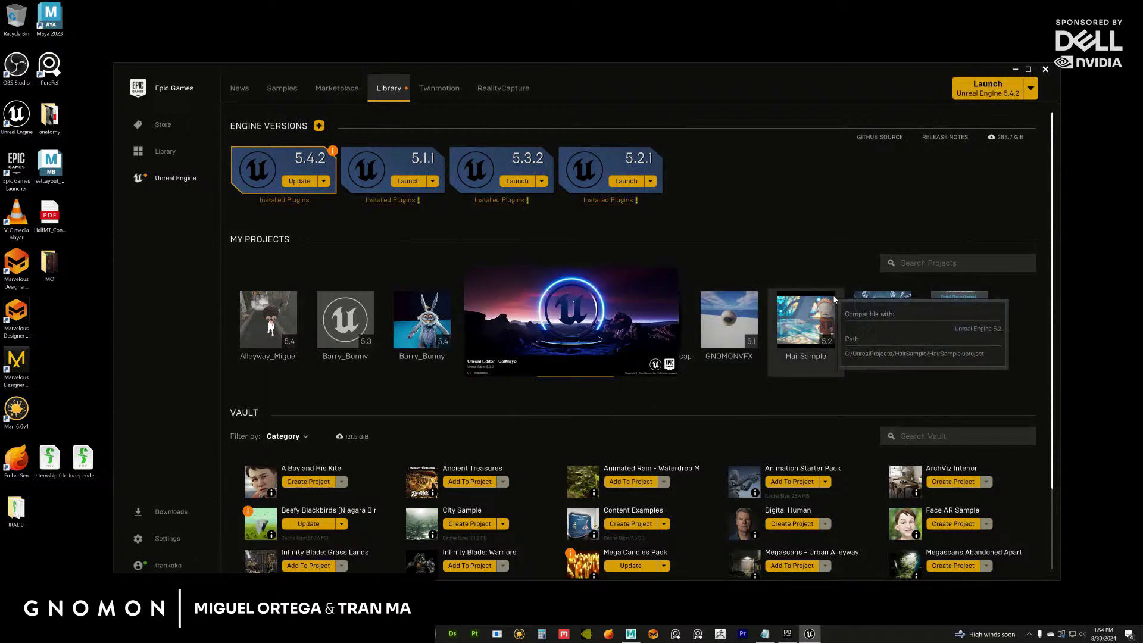
mouse_move(828, 324)
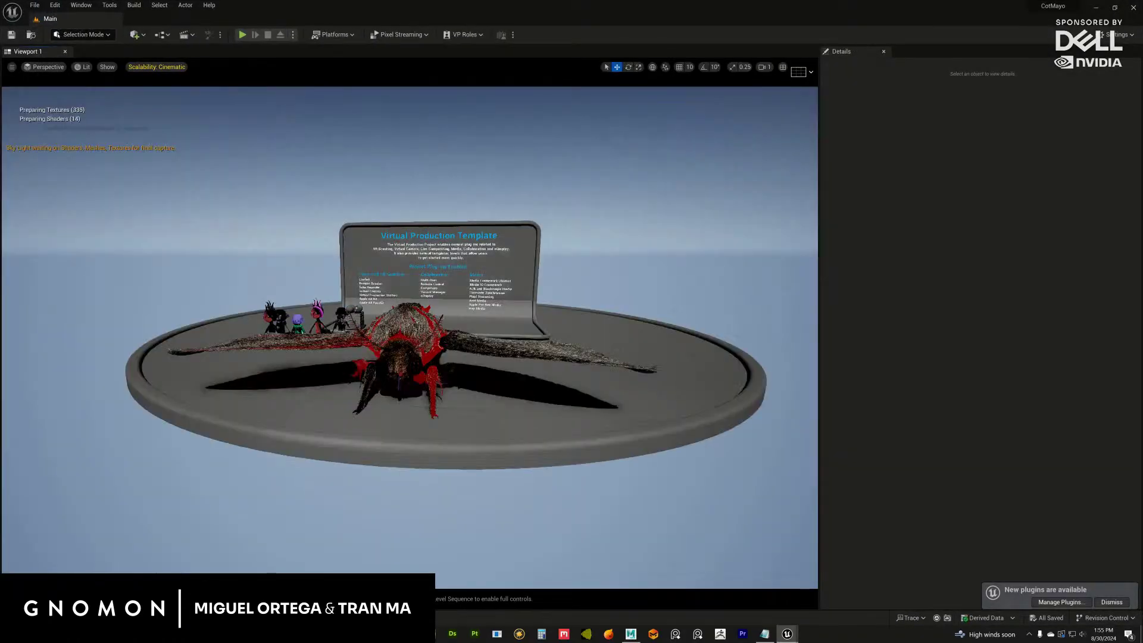
Bring the Content Browser window over the level and hide the existing moth together with all its grouped objects.
scroll(462, 405, up, 2)
alt+drag(485, 378, 426, 441)
alt+middle_drag(468, 417, 381, 458)
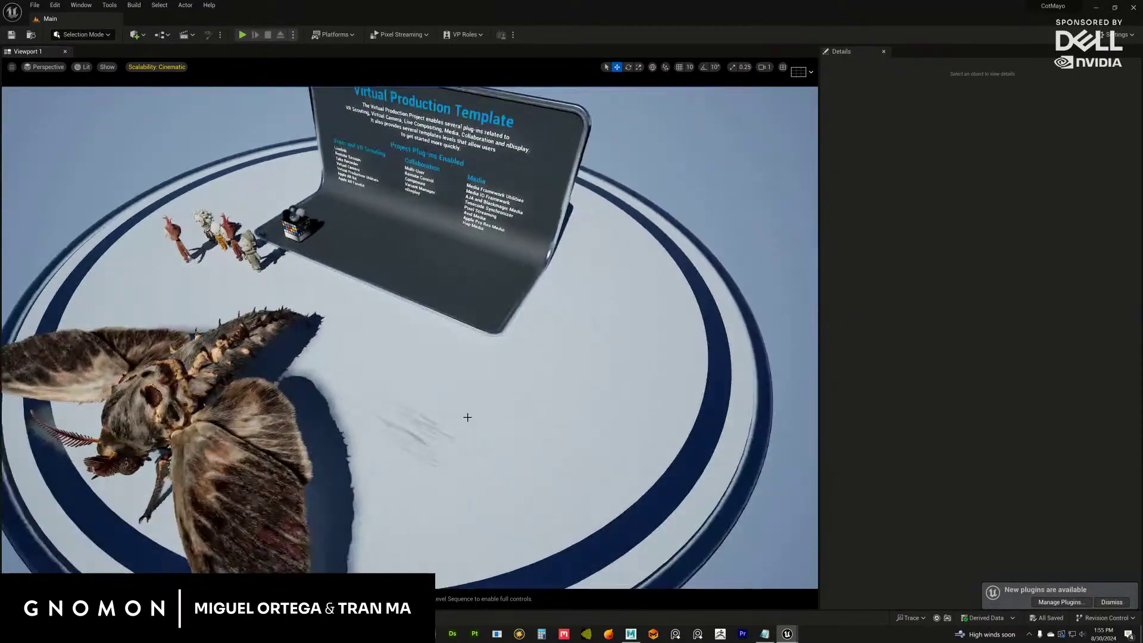
right_drag(467, 418, 470, 361)
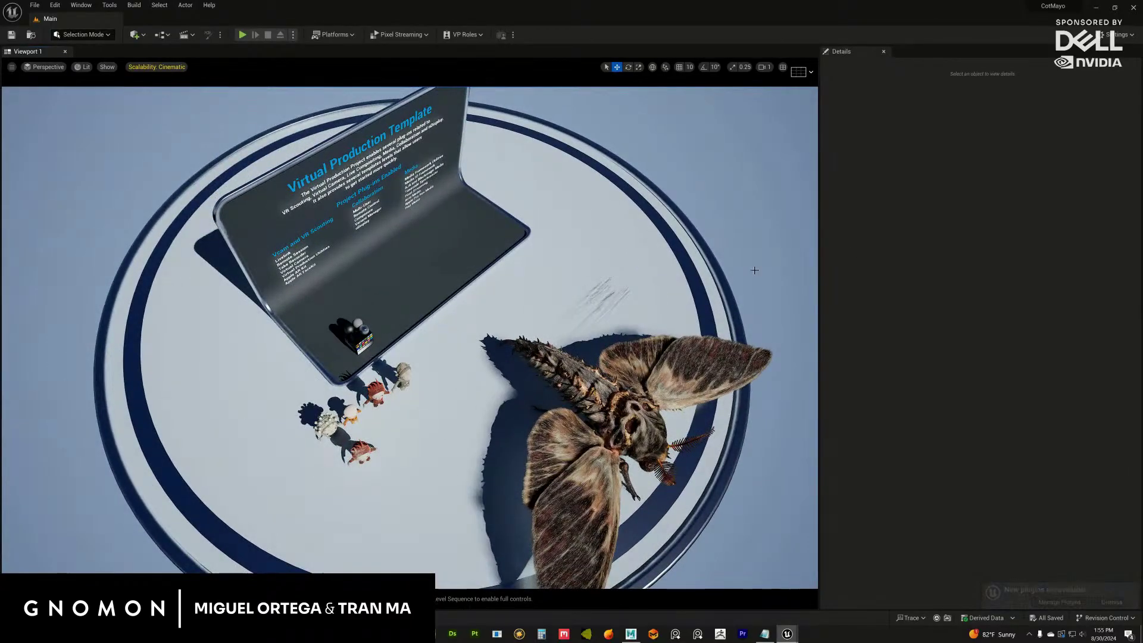
drag(1142, 219, 625, 224)
click(562, 383)
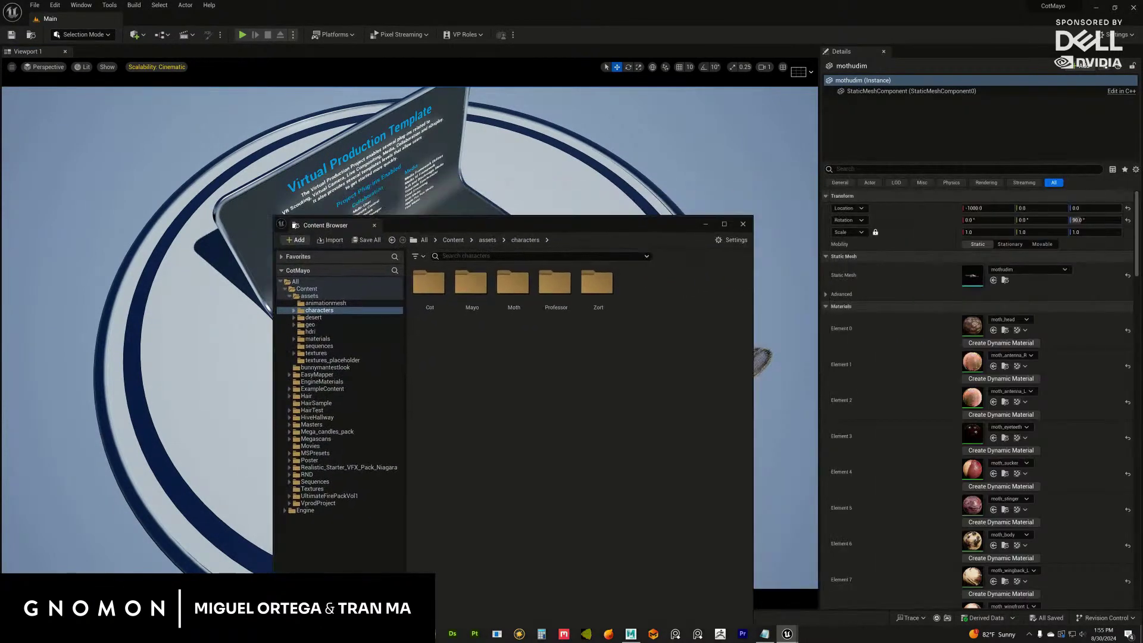
click(762, 361)
key(ctrl+a)
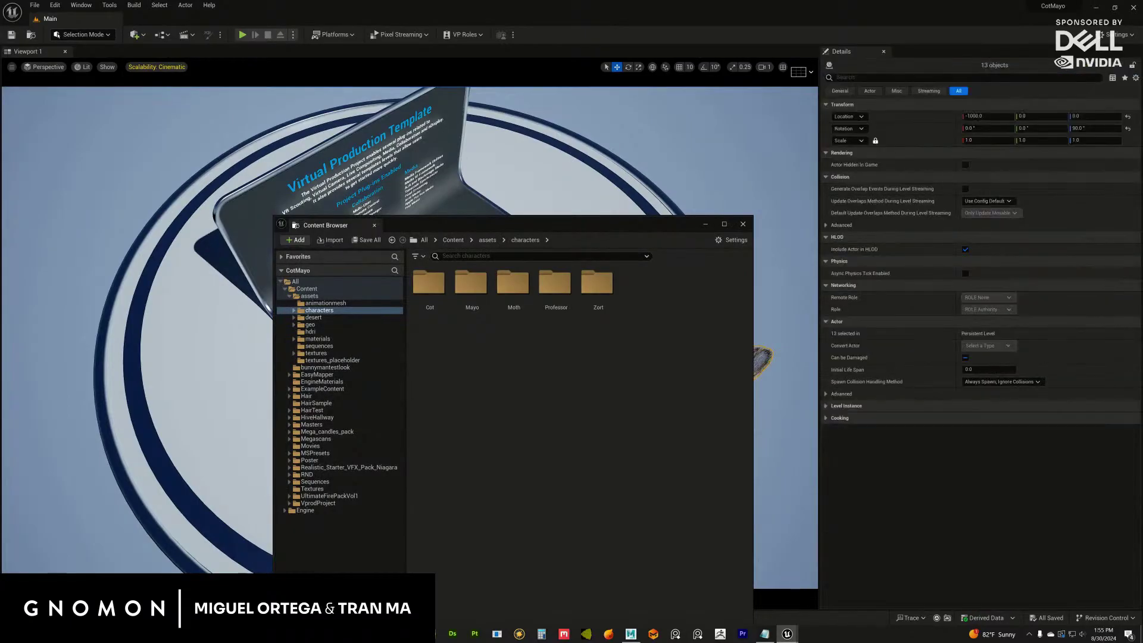
drag(643, 227, 1015, 193)
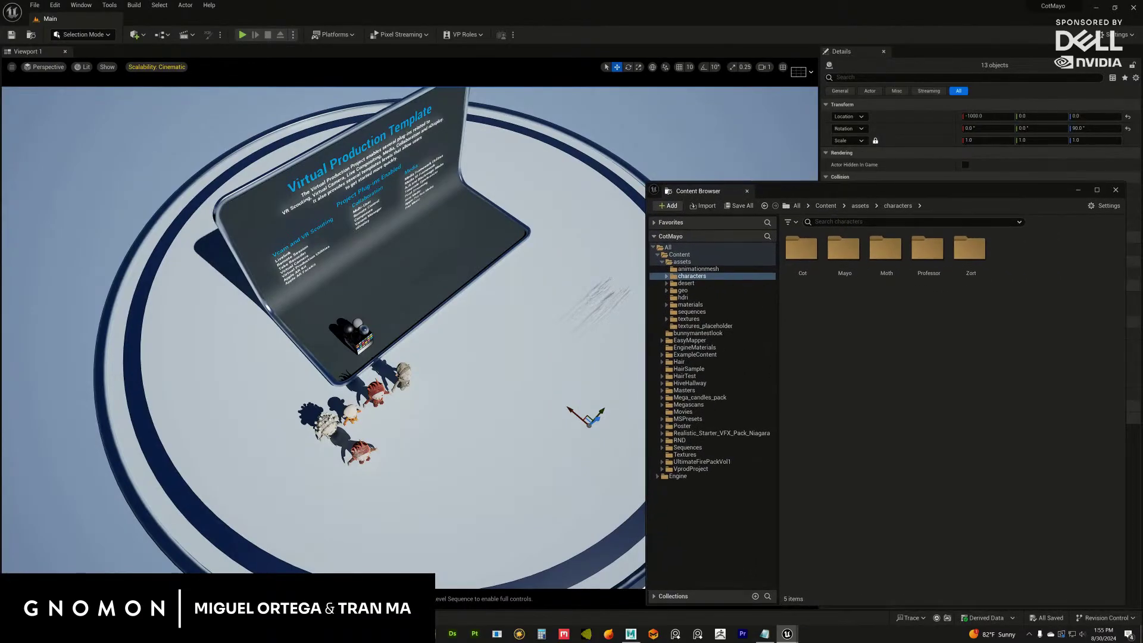
Delete the scratch-like decal from the stage floor.
key(ctrl+z)
drag(918, 195, 1037, 203)
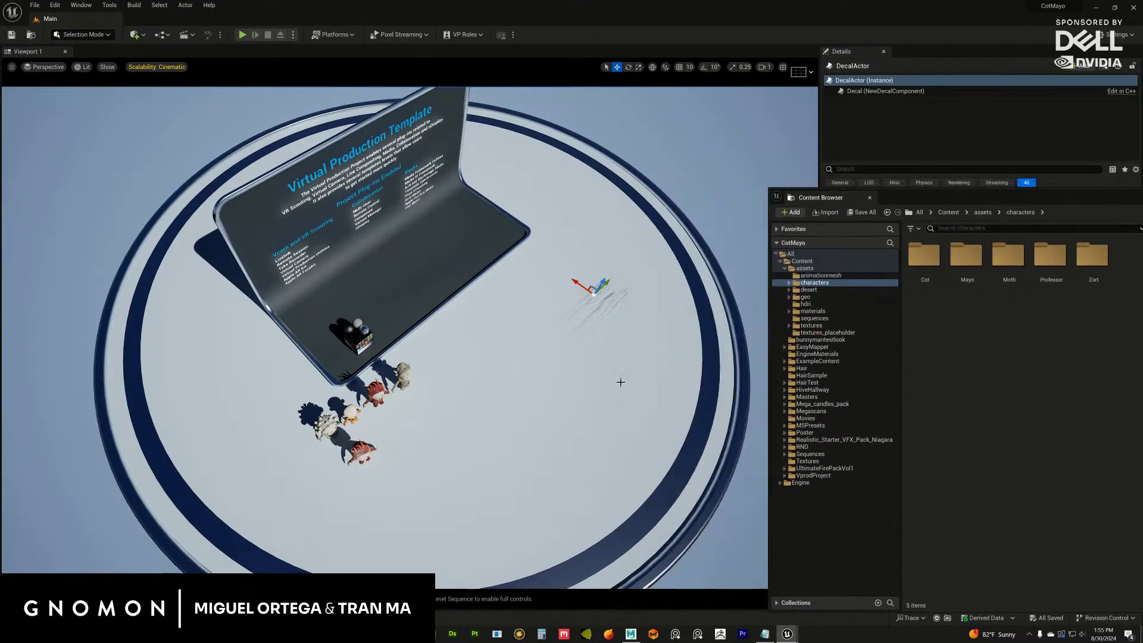
middle_drag(614, 371, 577, 362)
key(Delete)
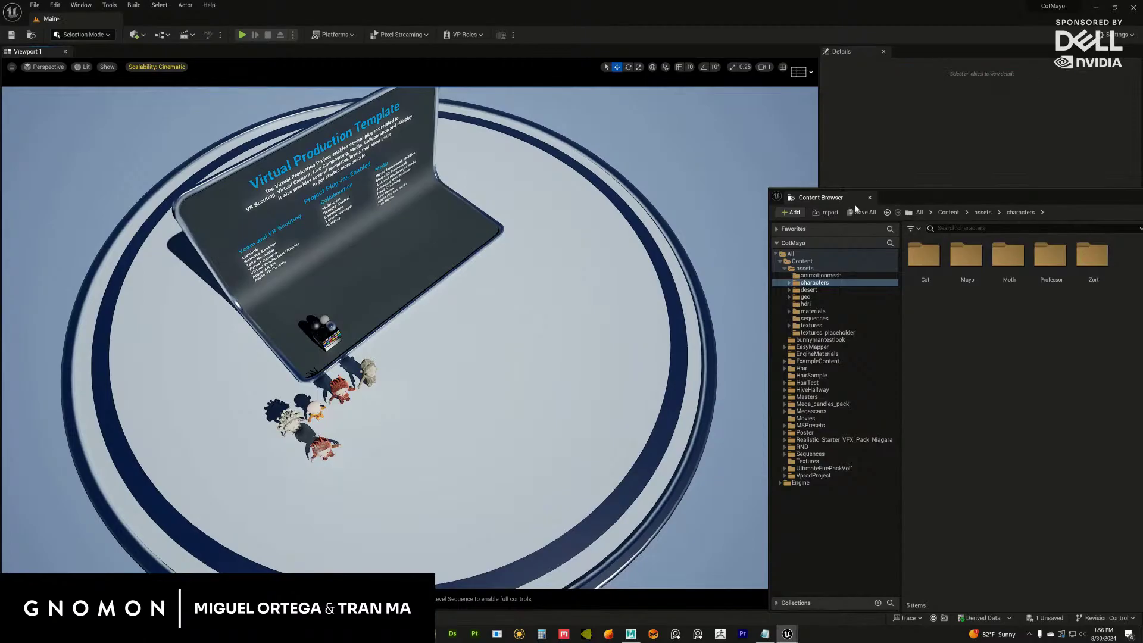
Create a new folder named ClothMoth inside the assets/materials folder of the project content.
drag(857, 197, 656, 165)
click(588, 278)
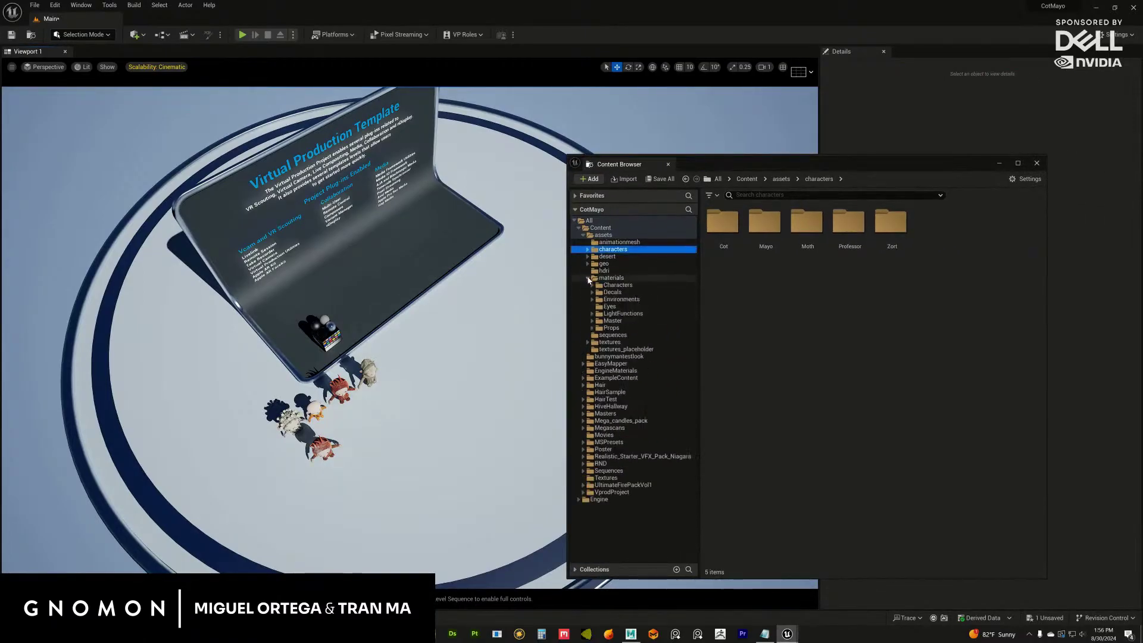
click(611, 278)
right_click(775, 320)
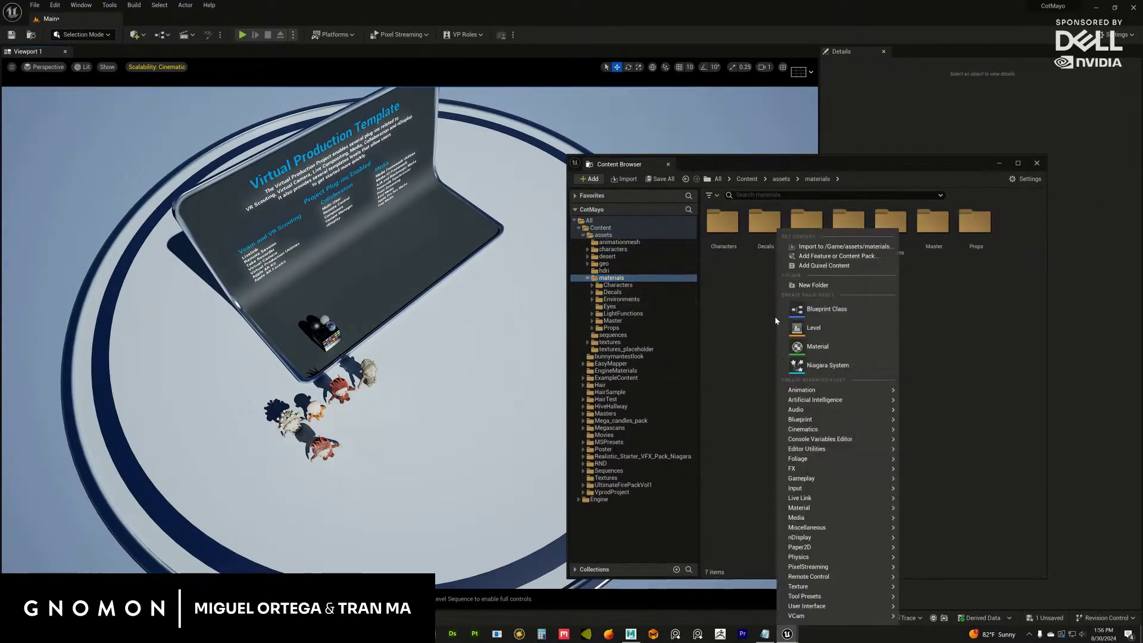
click(810, 289)
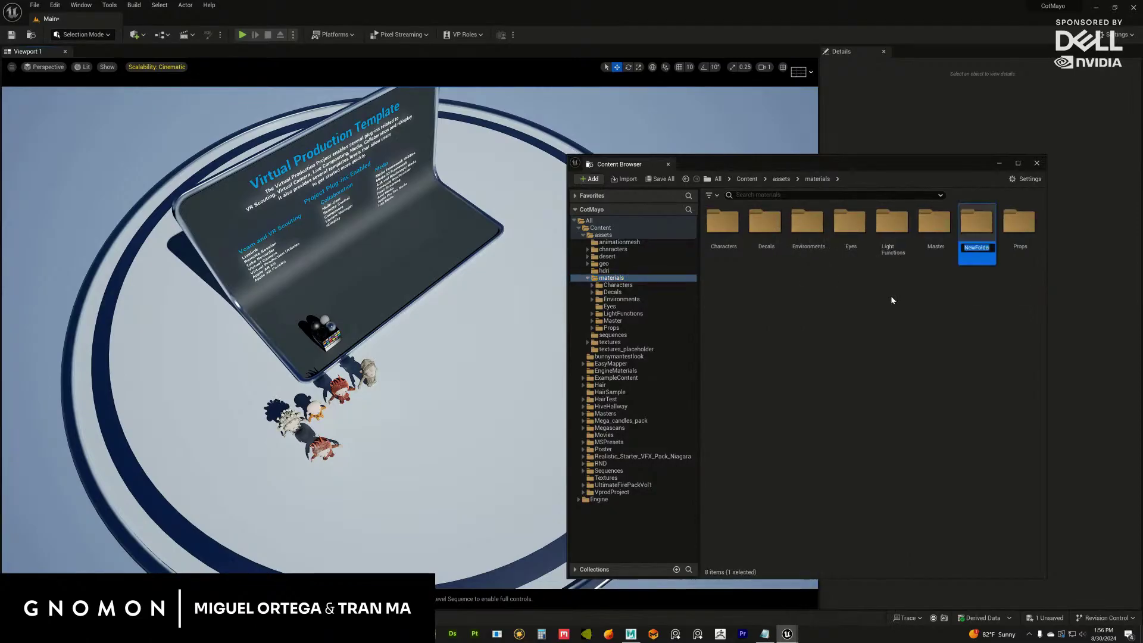
text(ClothMoh)
key(BackSpace)
text(th)
key(Return)
Move the ClothMoth folder into the materials/Props folder and open it there.
drag(785, 205, 1016, 227)
click(1029, 241)
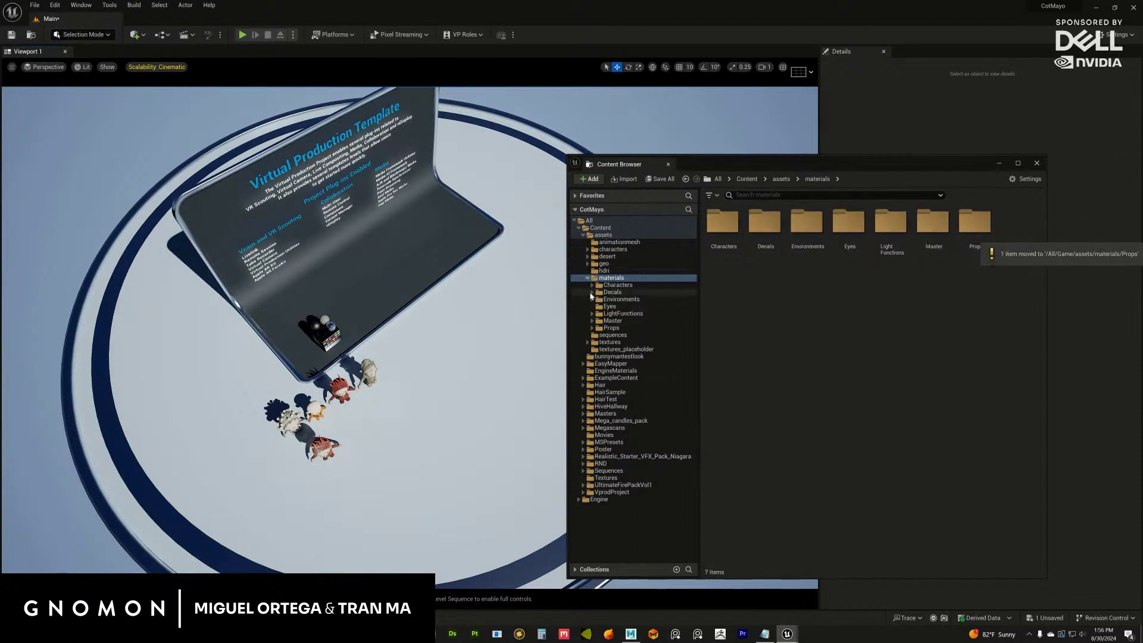
click(592, 328)
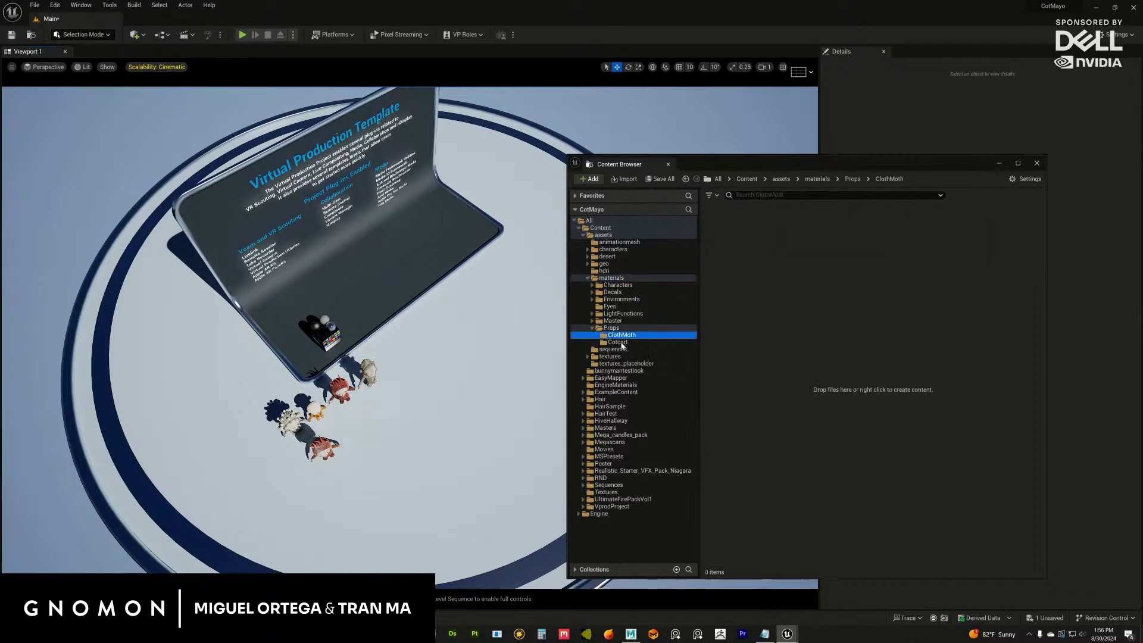
click(621, 335)
Copy the C_back_mtl material instance from the Cotcart folder to the ClothMoth folder and open the copy for editing.
drag(755, 163, 731, 163)
click(595, 342)
click(698, 225)
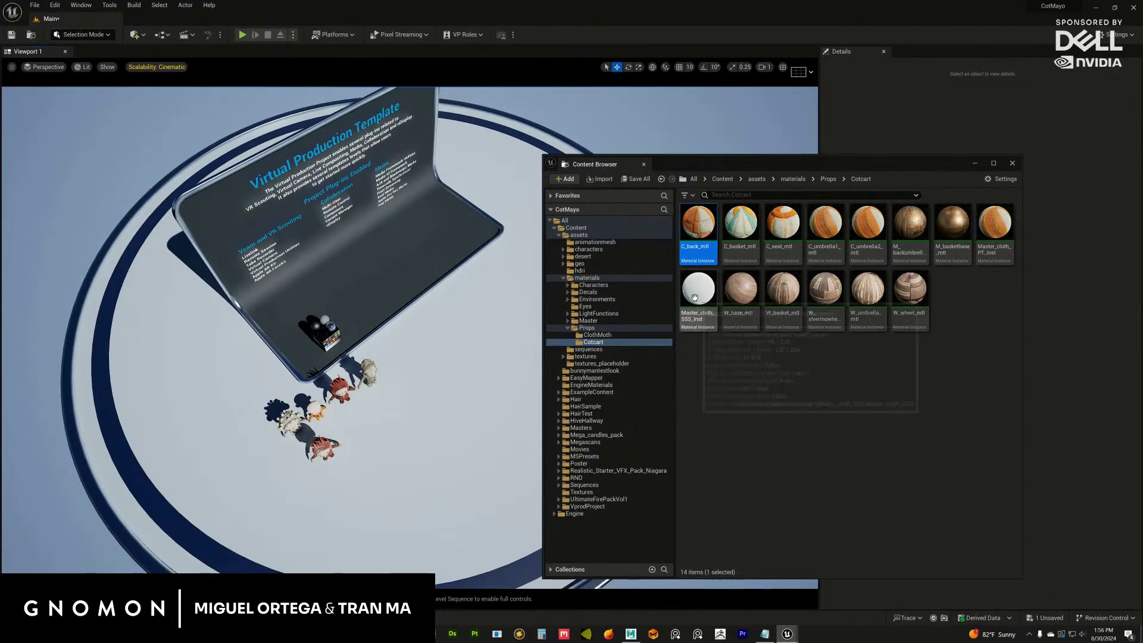
drag(698, 225, 609, 336)
click(629, 361)
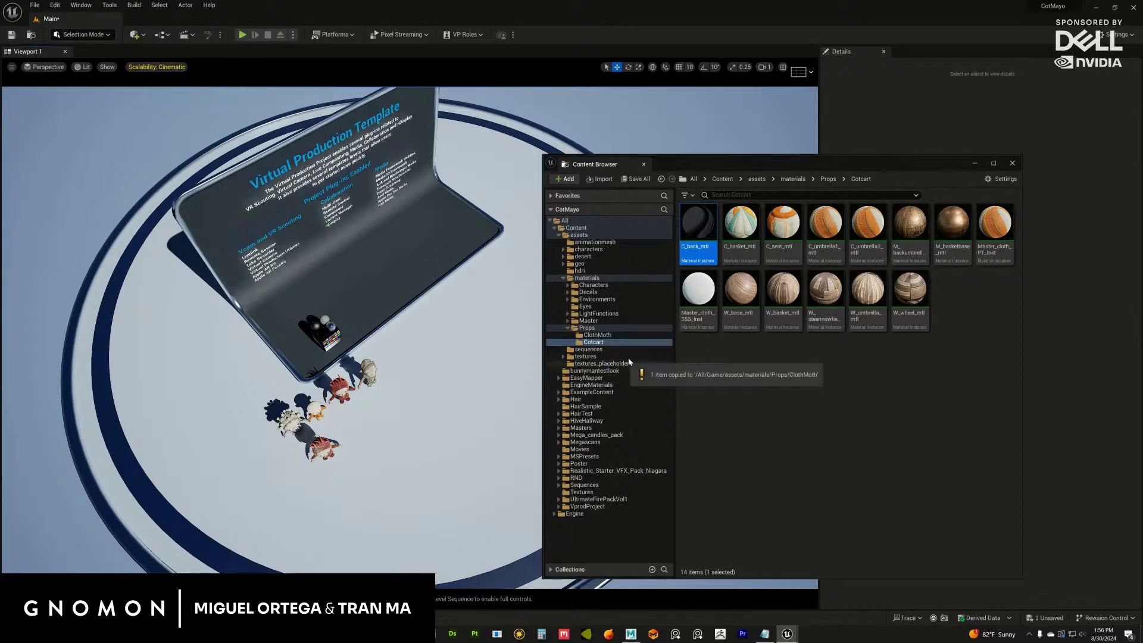
click(597, 334)
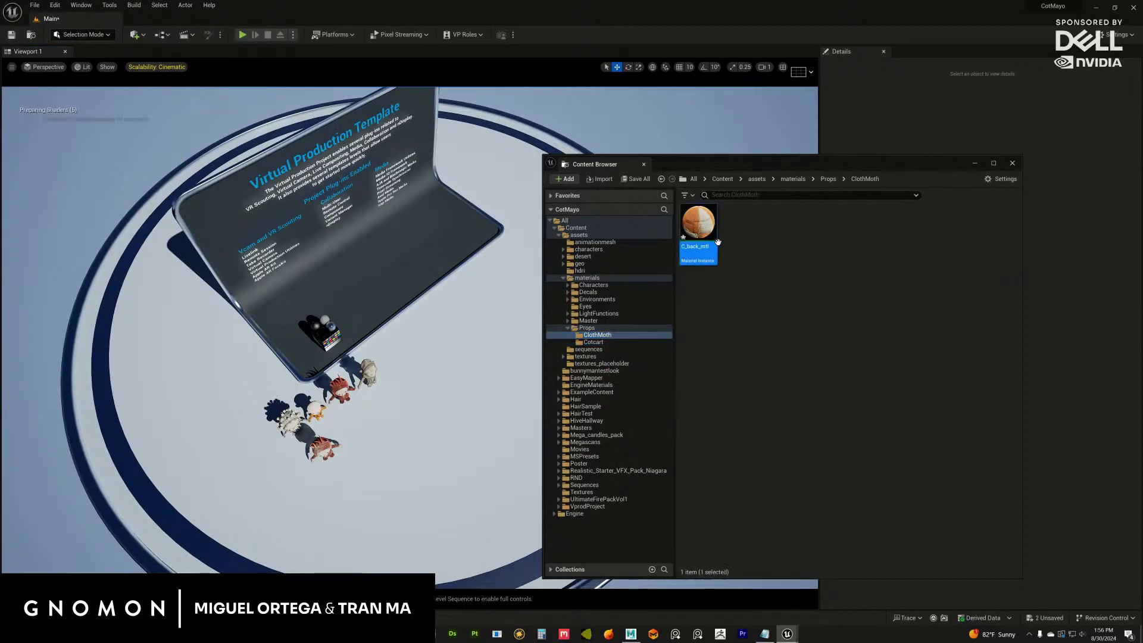
double_click(717, 240)
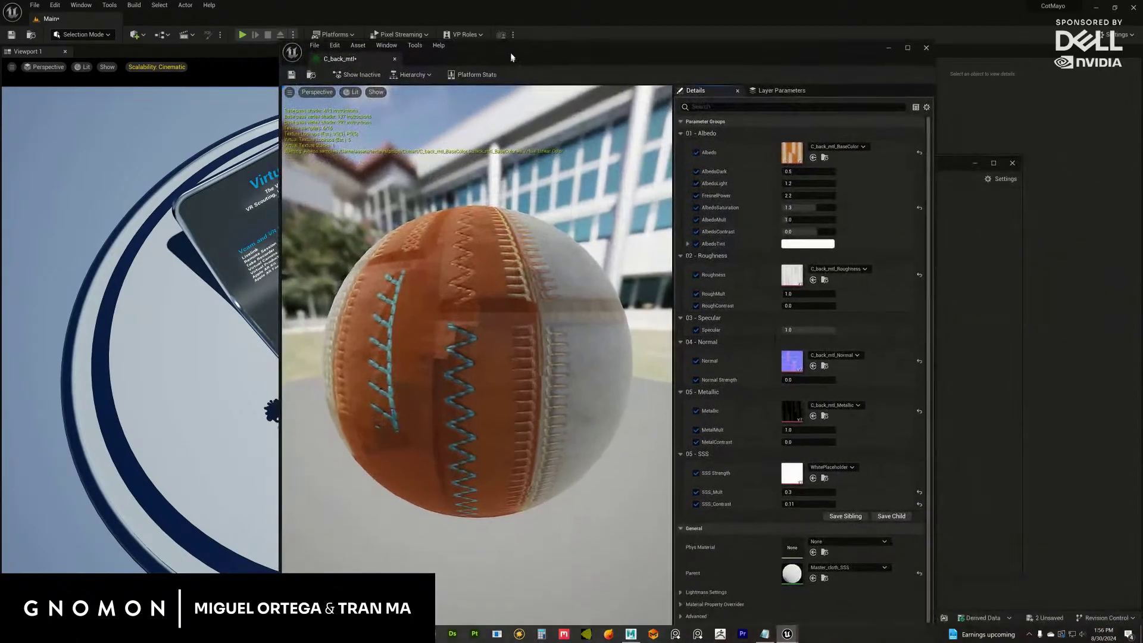
Review the Cot_body material instance in materials/Characters/Cot and copy it into the materials/Props/ClothMoth folder.
drag(511, 57, 620, 43)
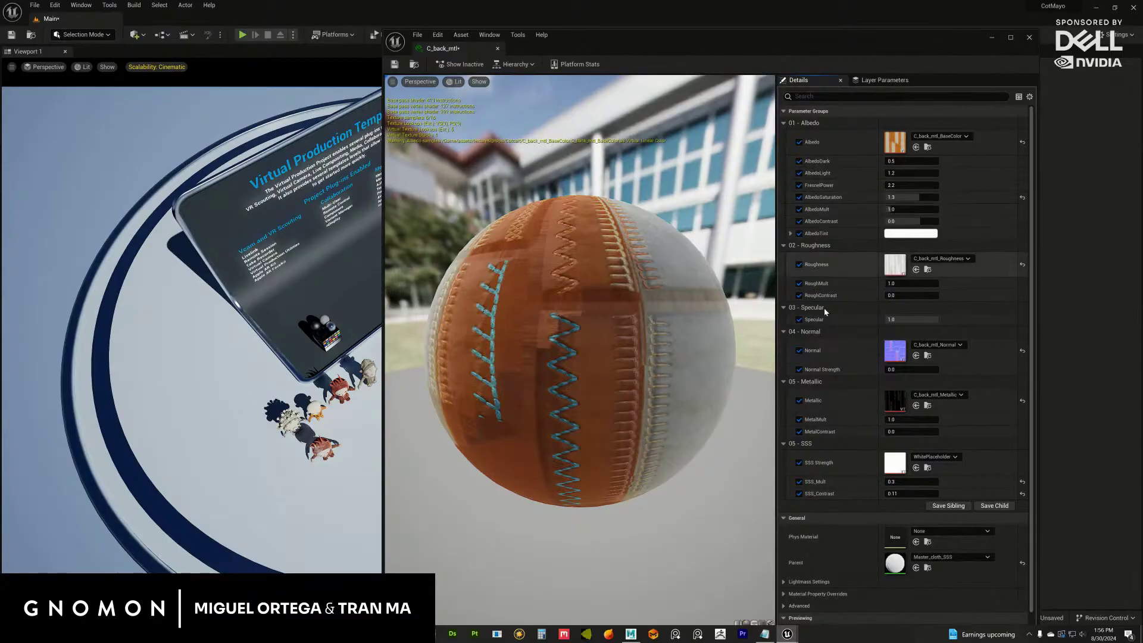
click(1029, 38)
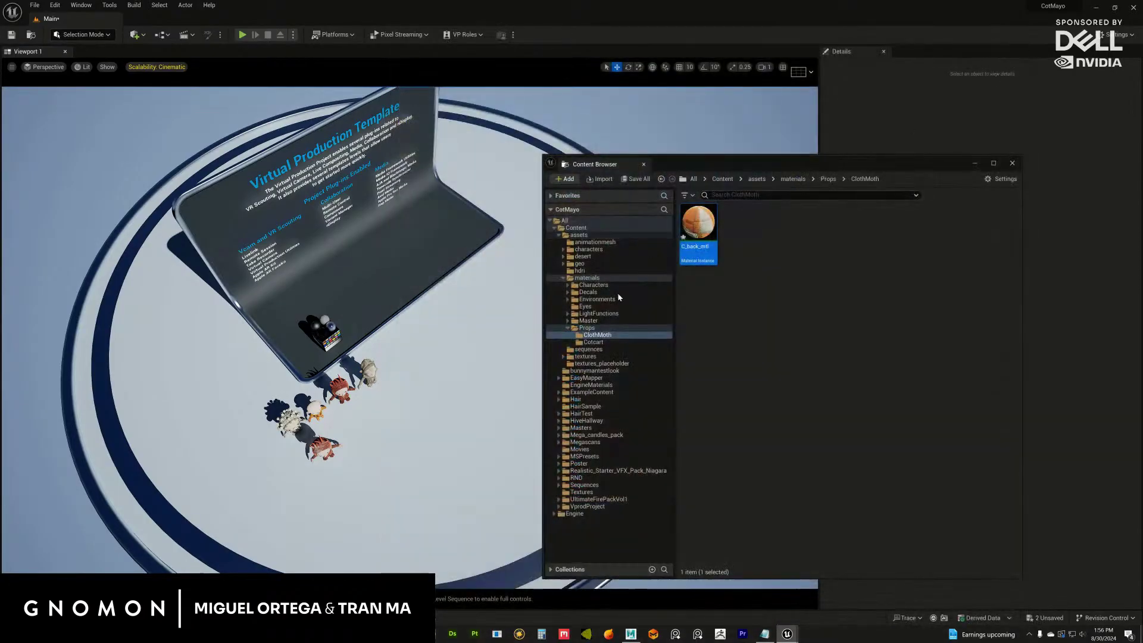
click(597, 313)
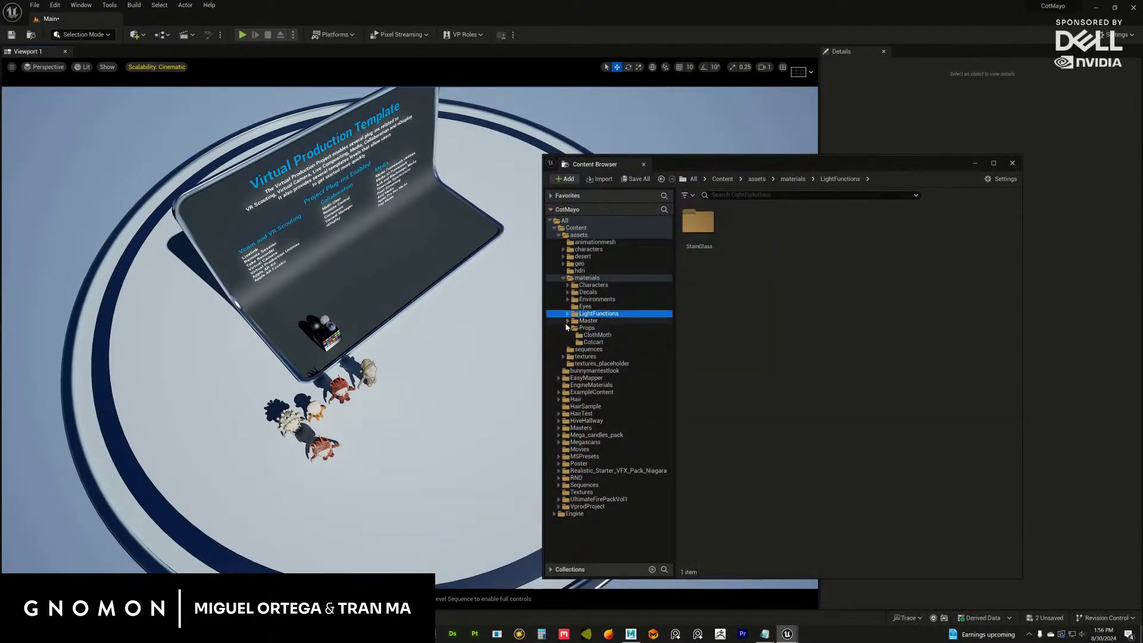
click(567, 285)
double_click(587, 293)
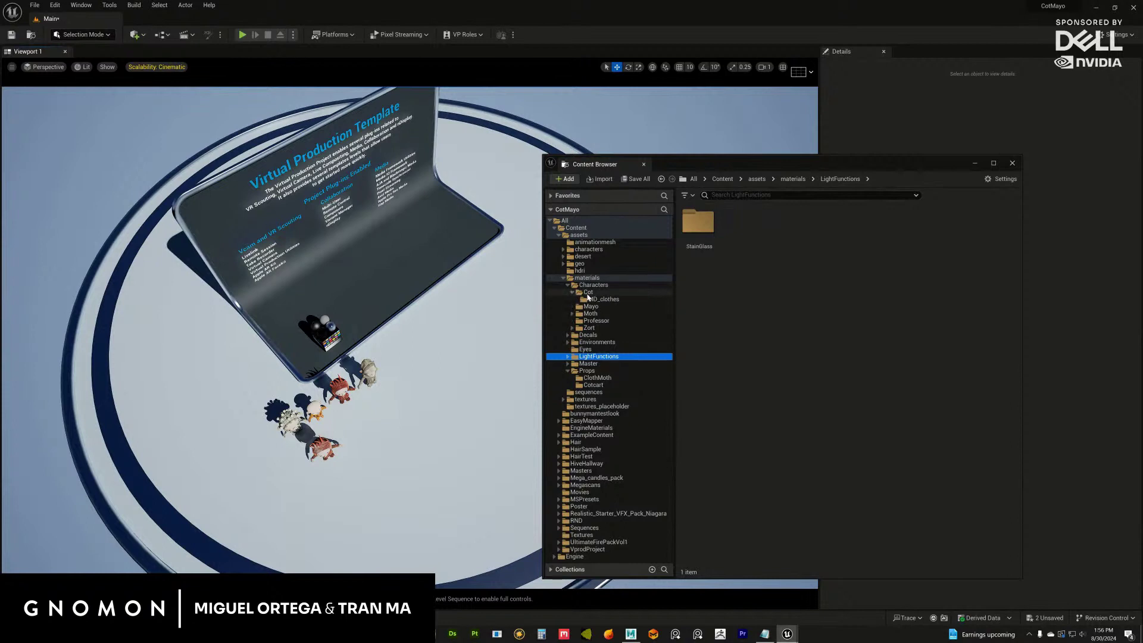
click(746, 237)
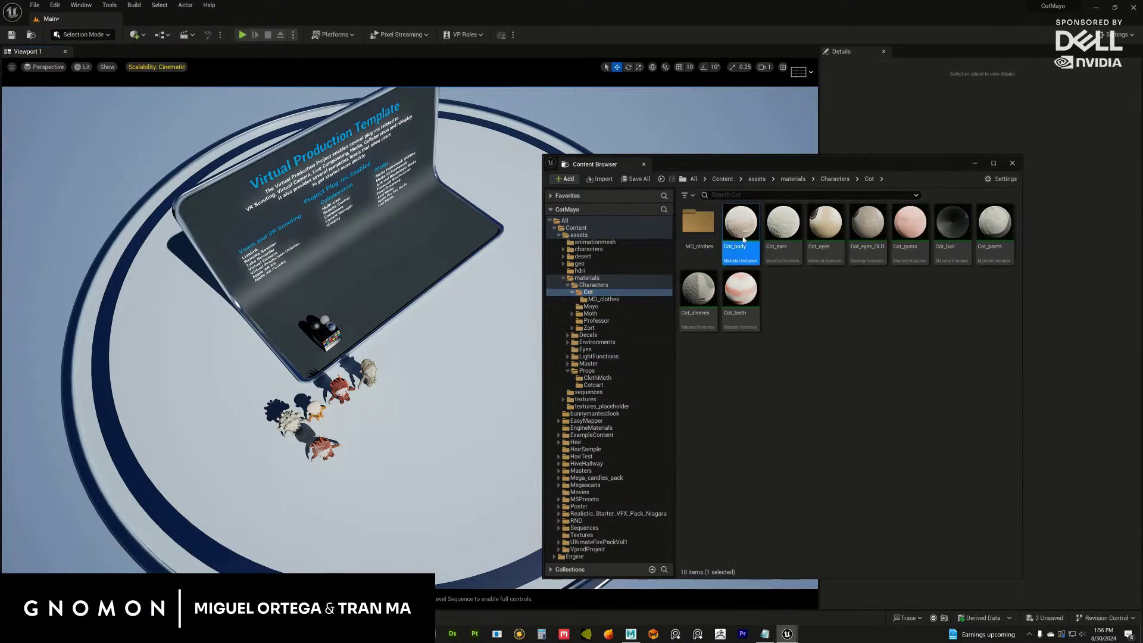
double_click(743, 238)
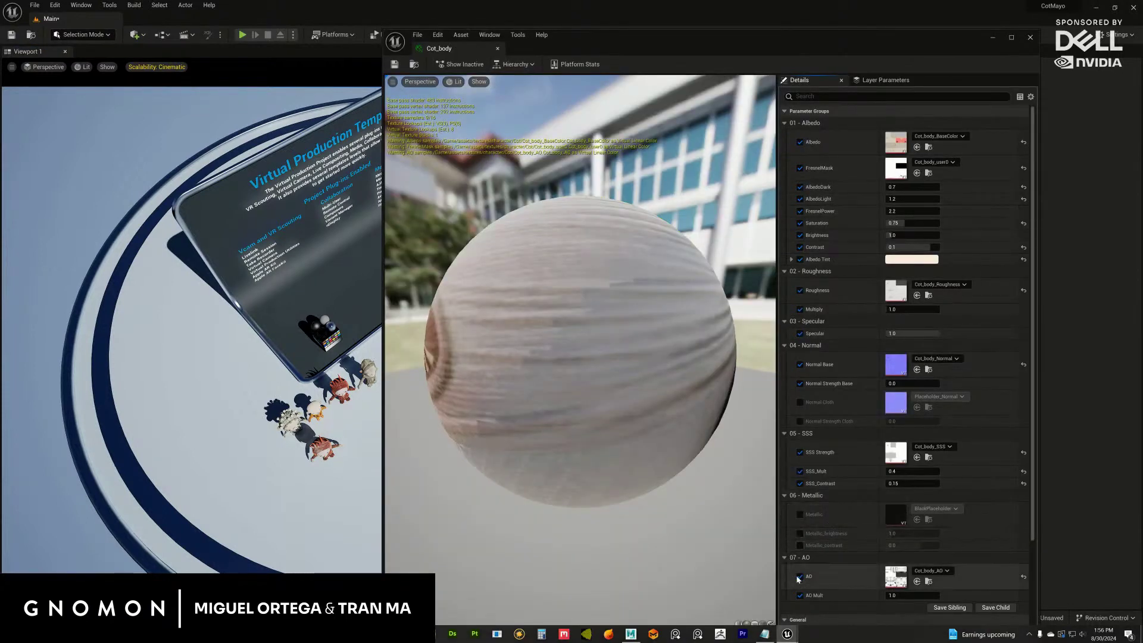
click(1031, 37)
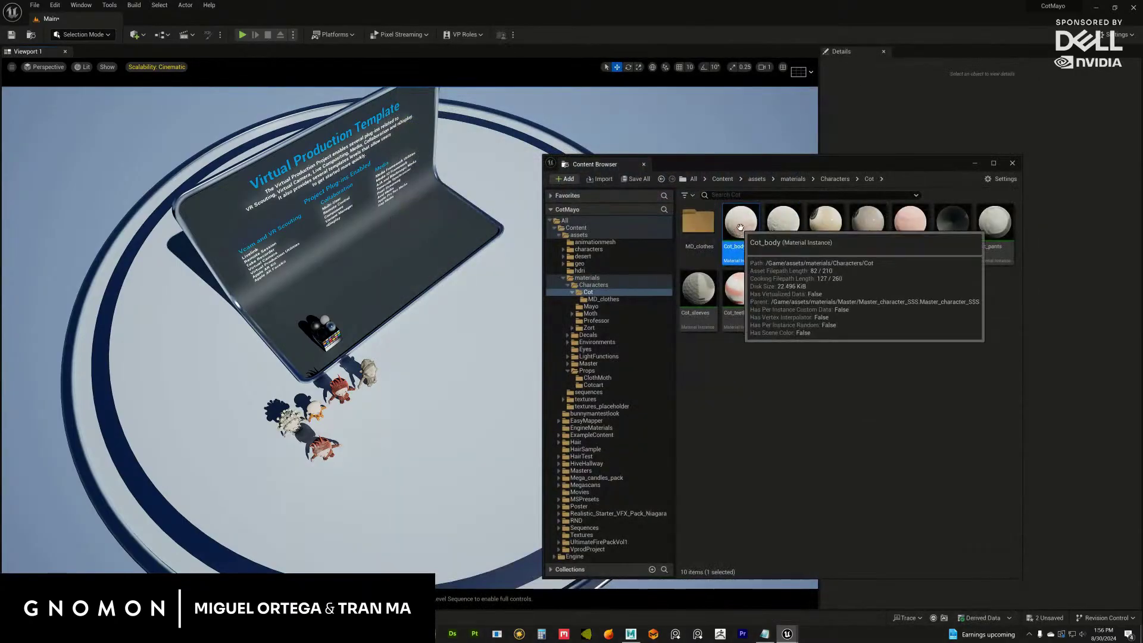
drag(741, 226, 613, 378)
click(632, 395)
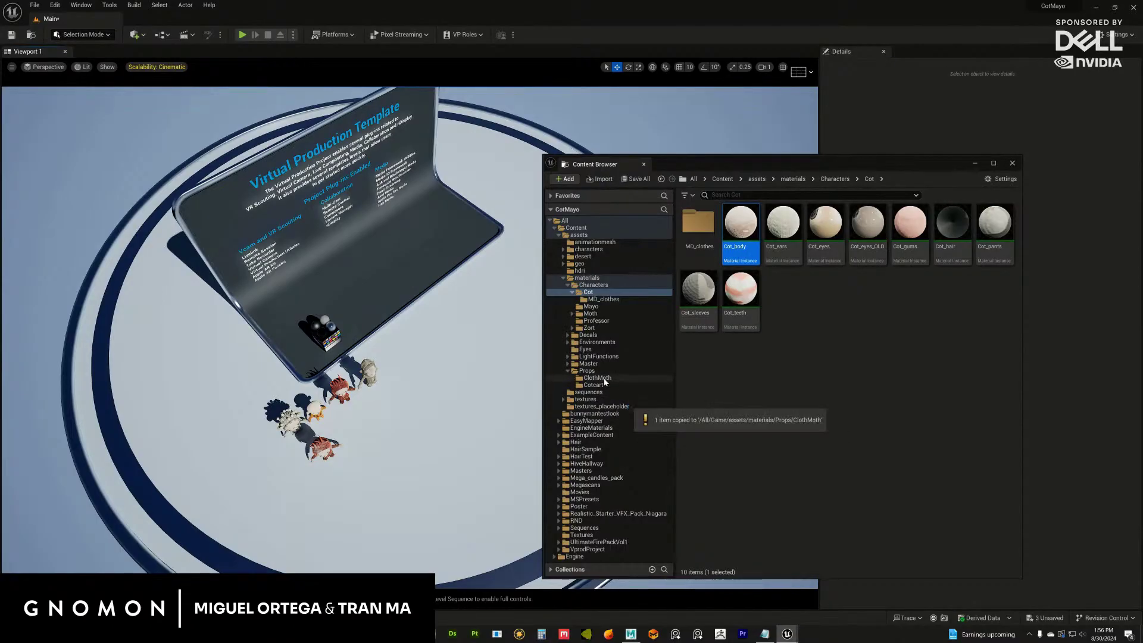
Delete the C_back_mtl material instance from the ClothMoth folder.
click(603, 378)
right_click(696, 245)
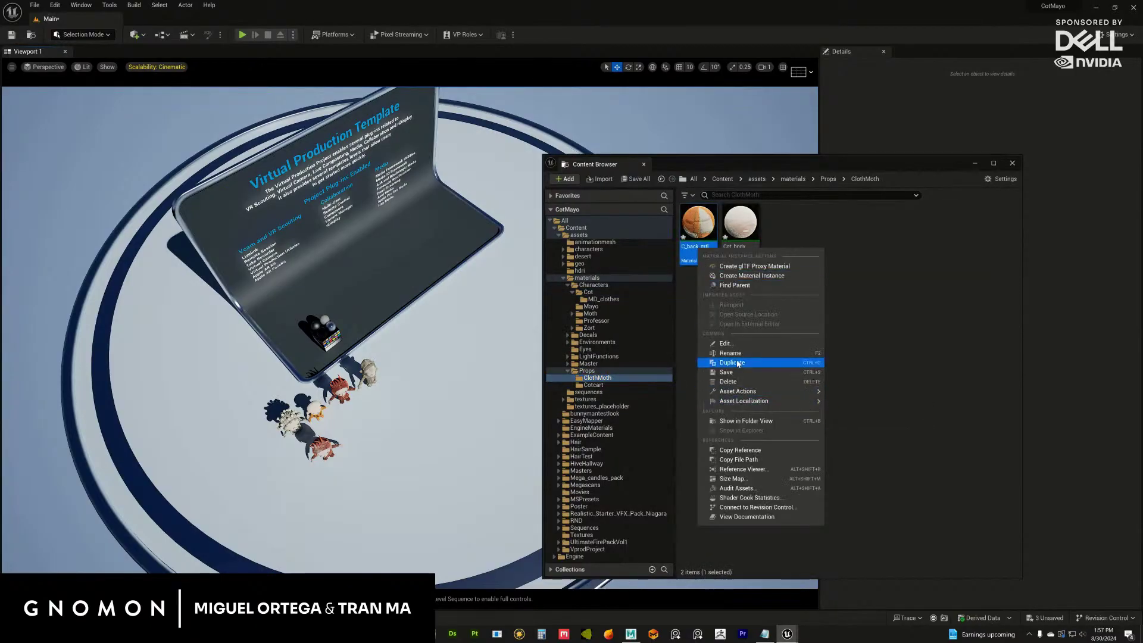
click(729, 382)
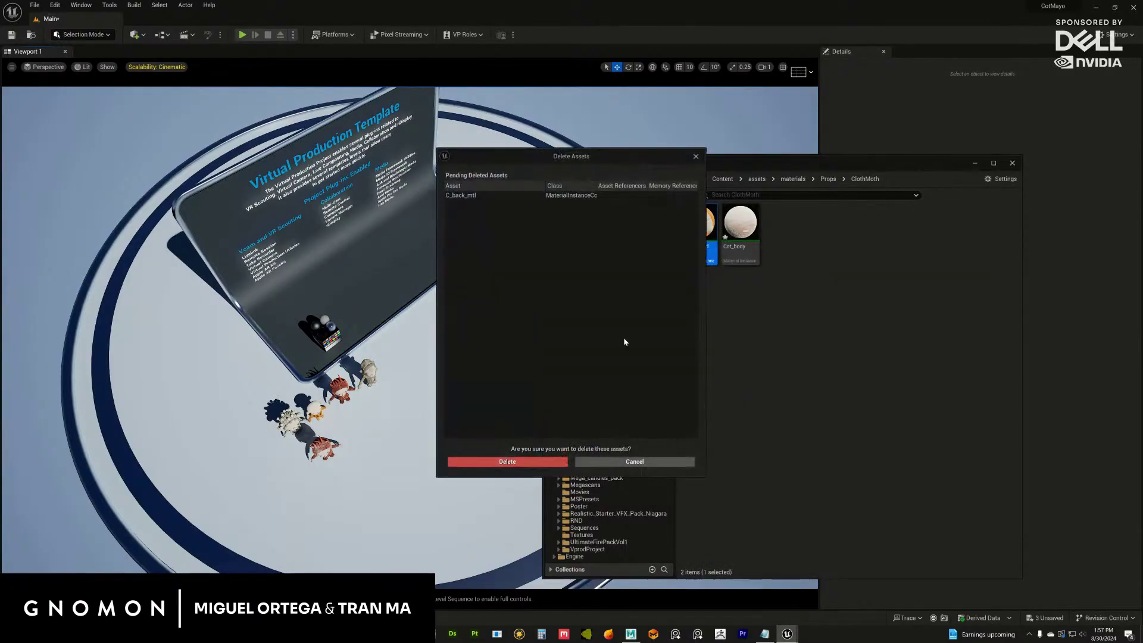
click(543, 465)
Rename the Cot_body copy in the ClothMoth folder as clothmothbody_mtl.
click(698, 229)
right_click(707, 237)
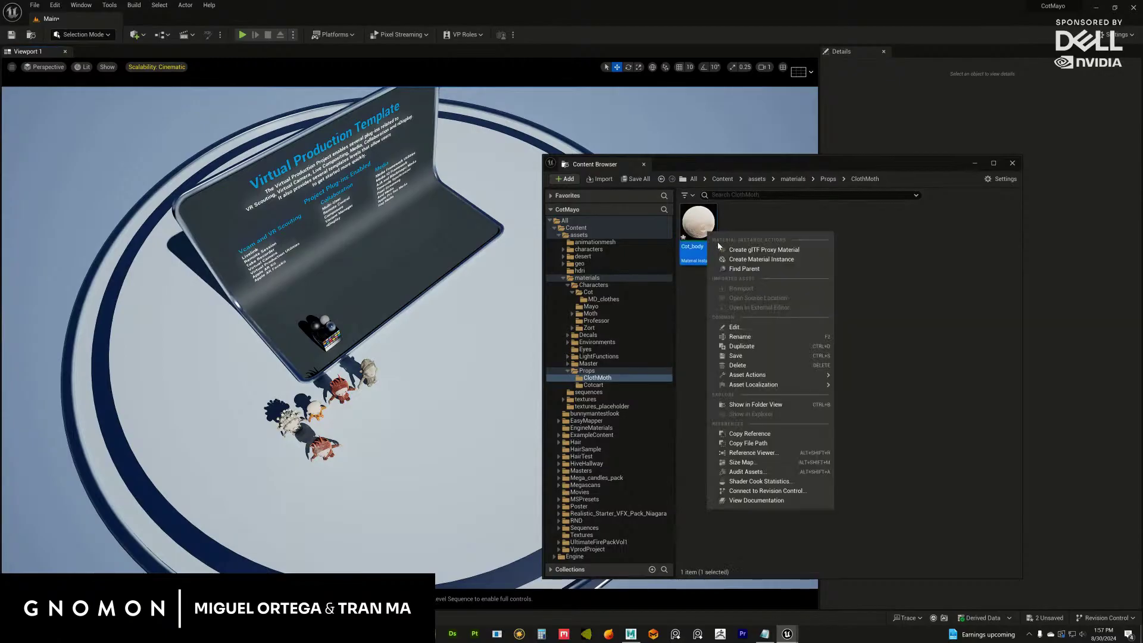
click(1142, 235)
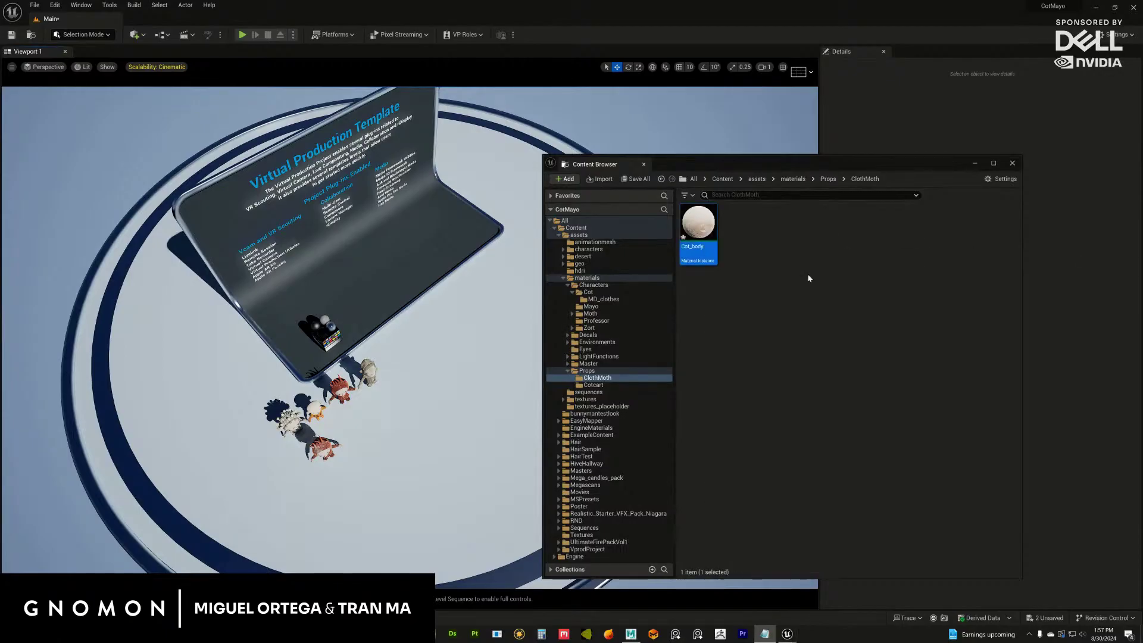
right_click(703, 246)
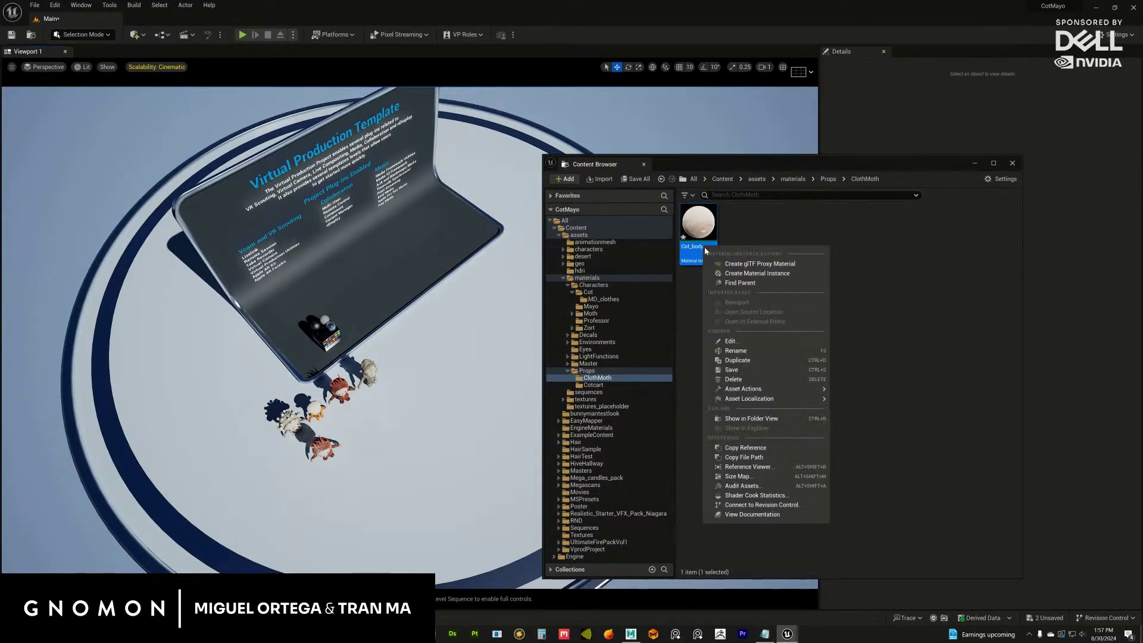
click(738, 352)
key(ctrl+v)
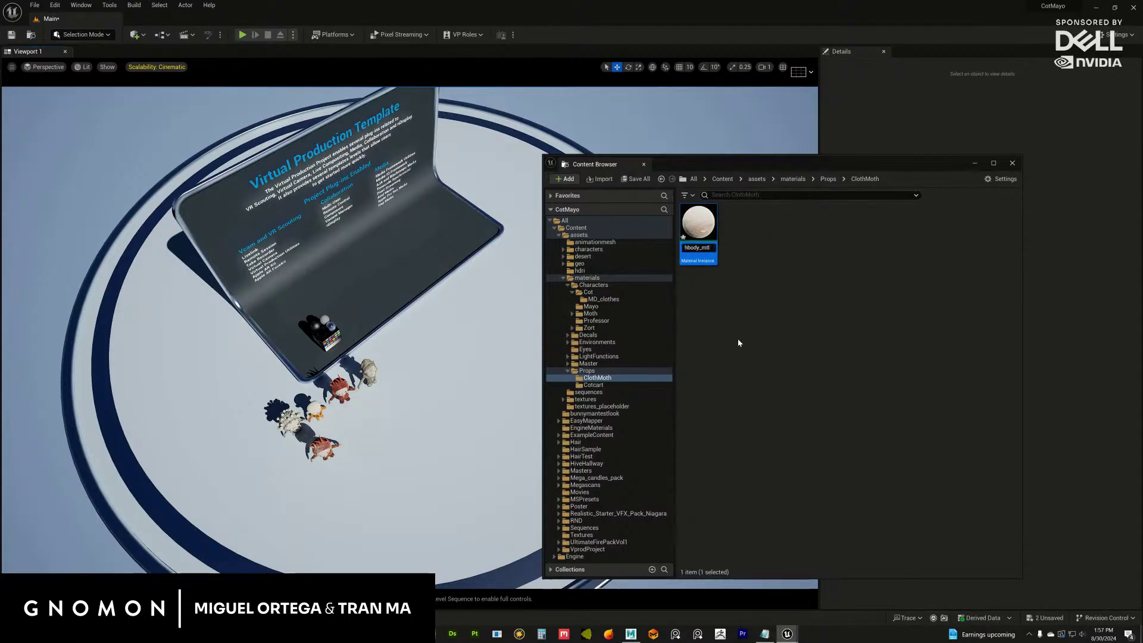
key(Return)
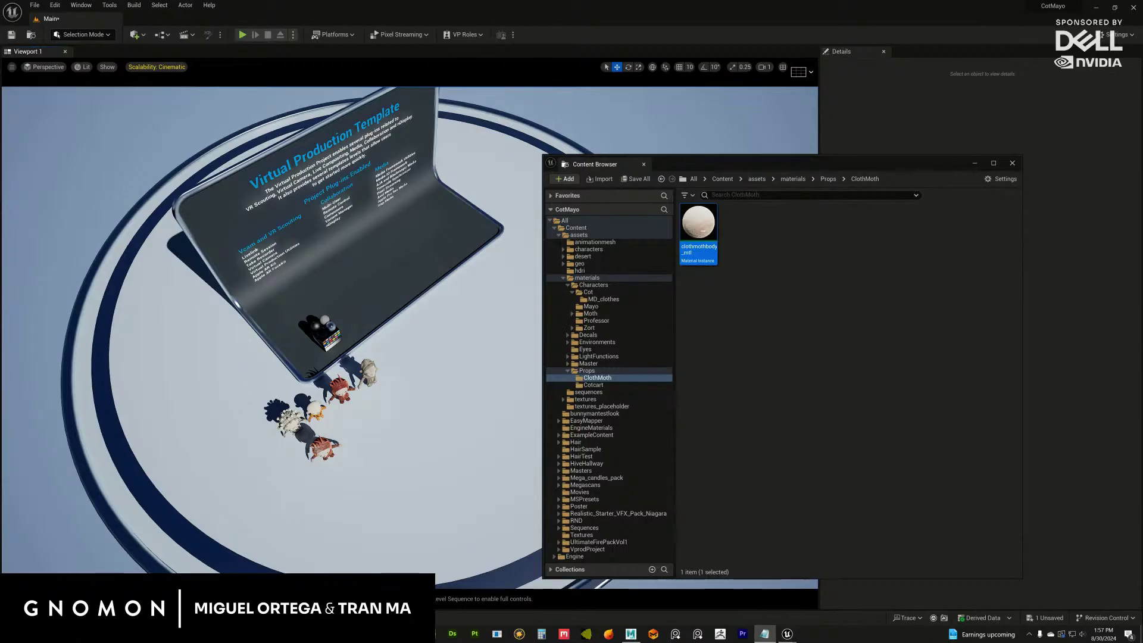
Duplicate the clothmothbody_mtl material instance as clothmothlegs_mtl in the ClothMoth folder.
right_click(703, 245)
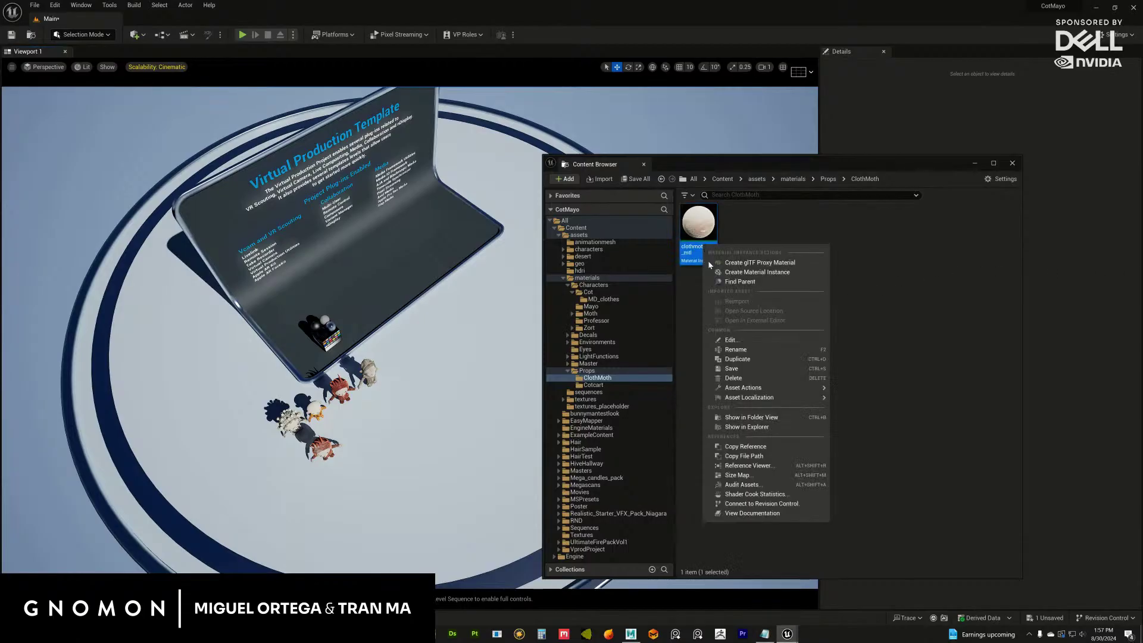
click(737, 359)
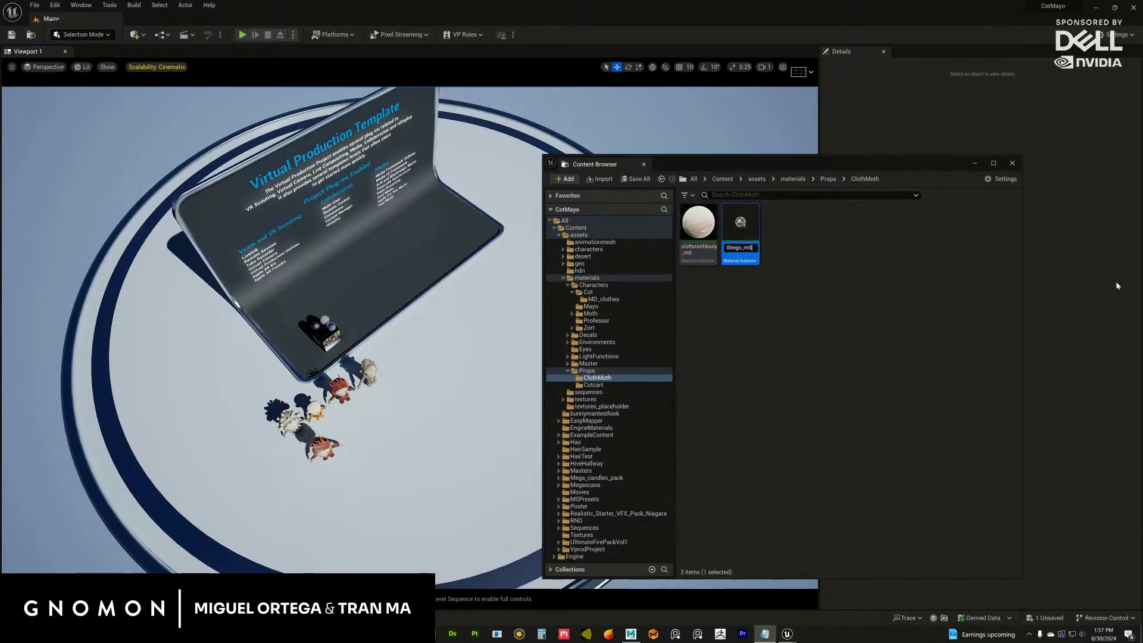
key(Return)
right_click(745, 250)
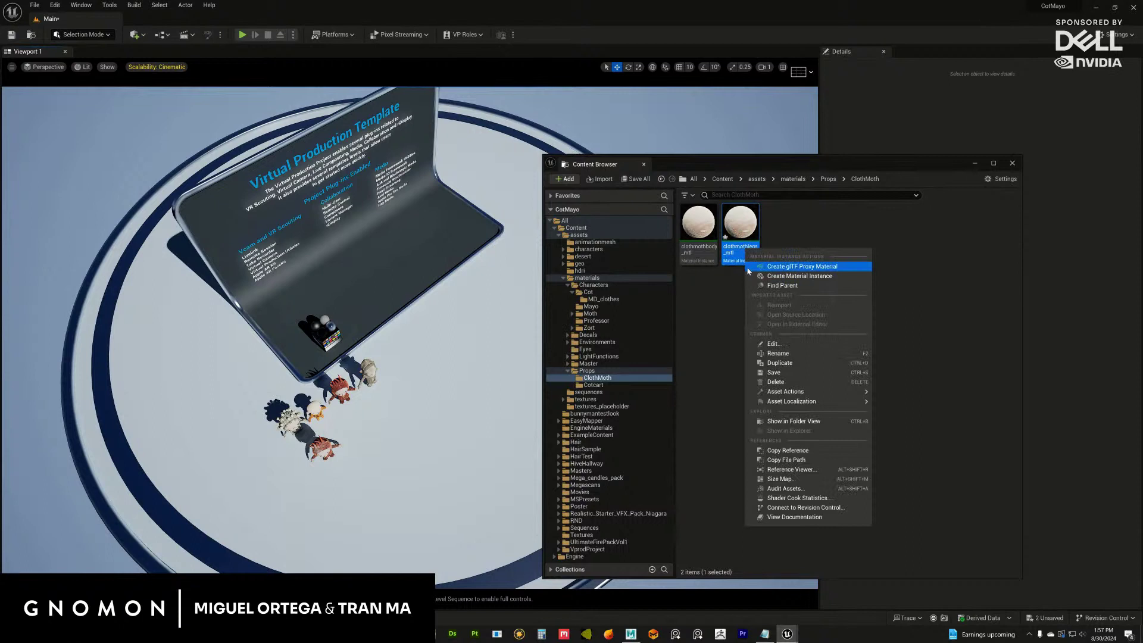
click(784, 345)
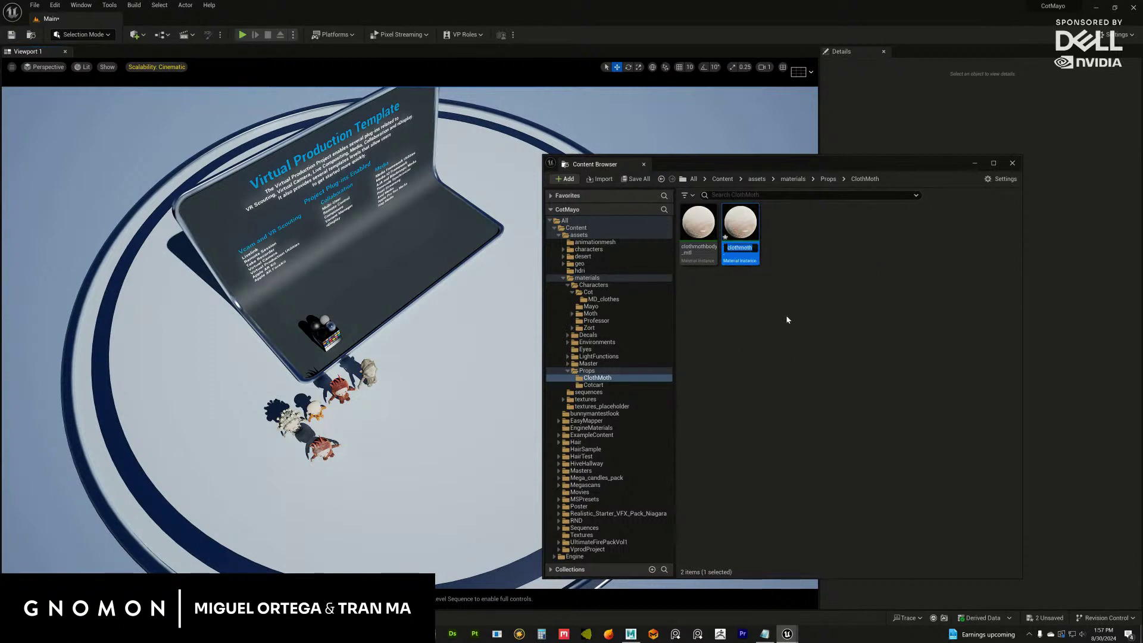
Duplicate the clothmothlegs_mtl material instance as clothmothwingLFront for the left front wing.
right_click(745, 253)
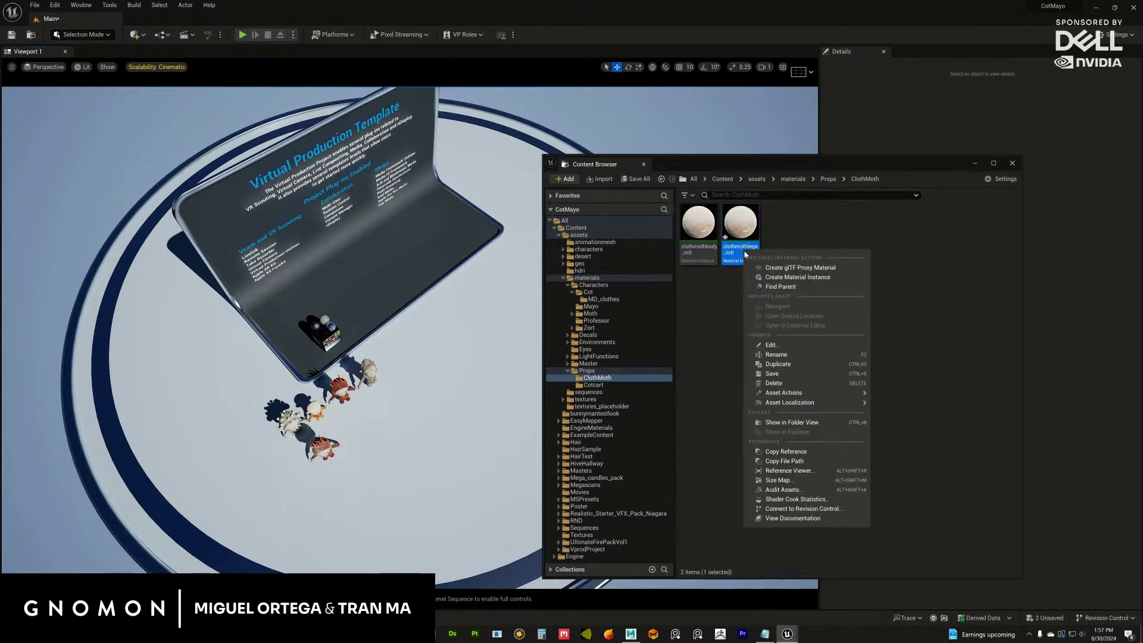
click(781, 364)
key(ctrl+v)
key(Return)
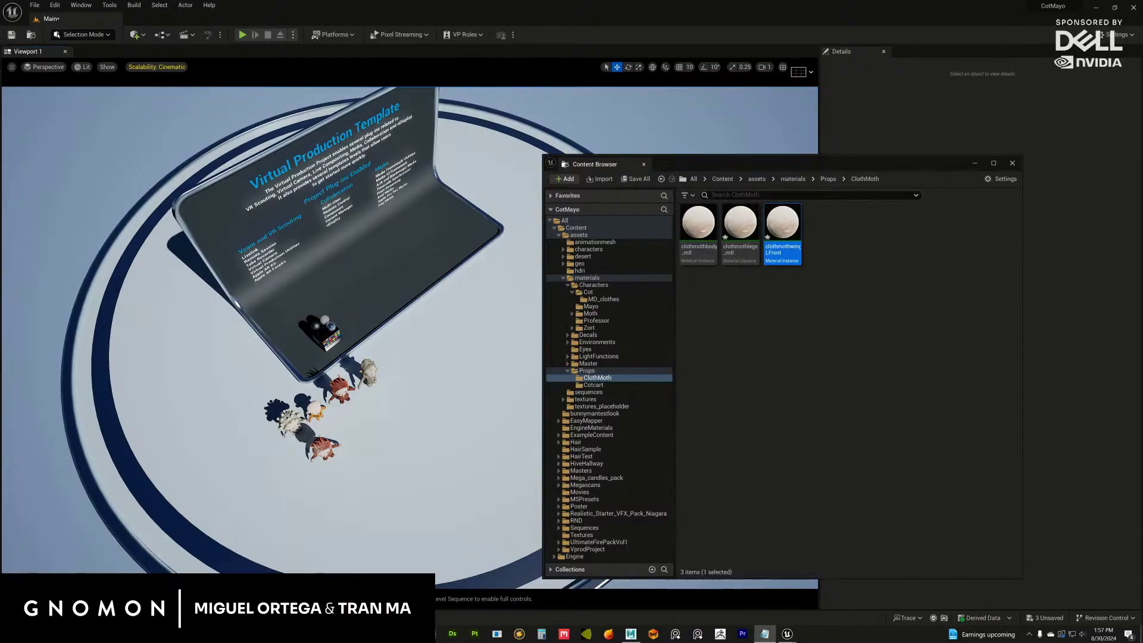
Switch to Maya and check the names of the cloth moth's leg and wing materials in the Hypershade.
click(631, 635)
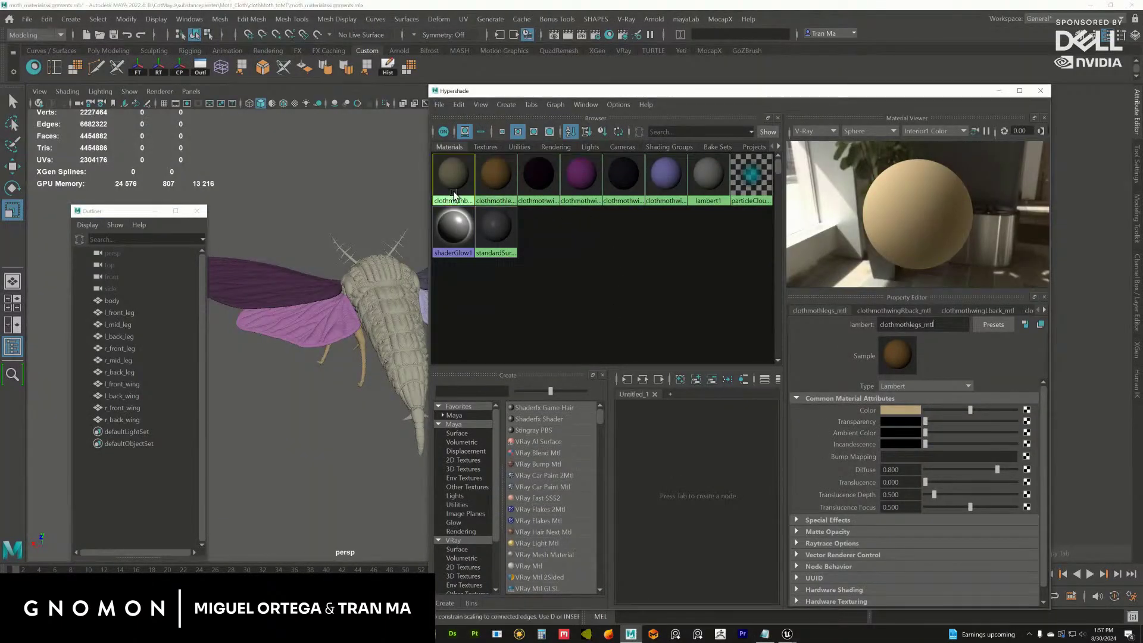
click(496, 191)
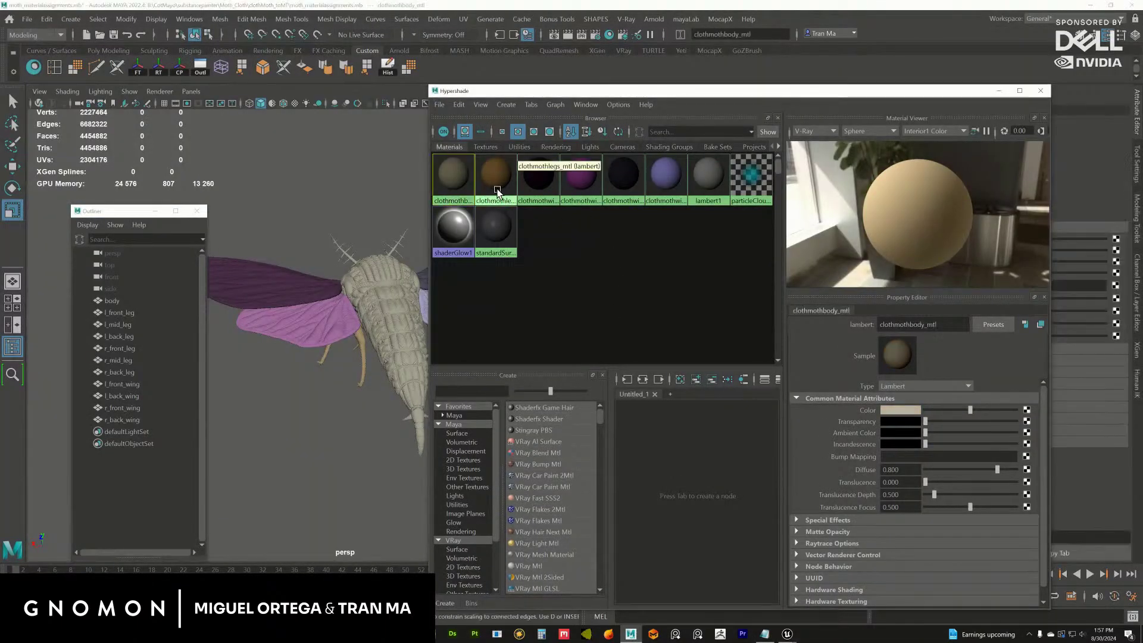
click(566, 192)
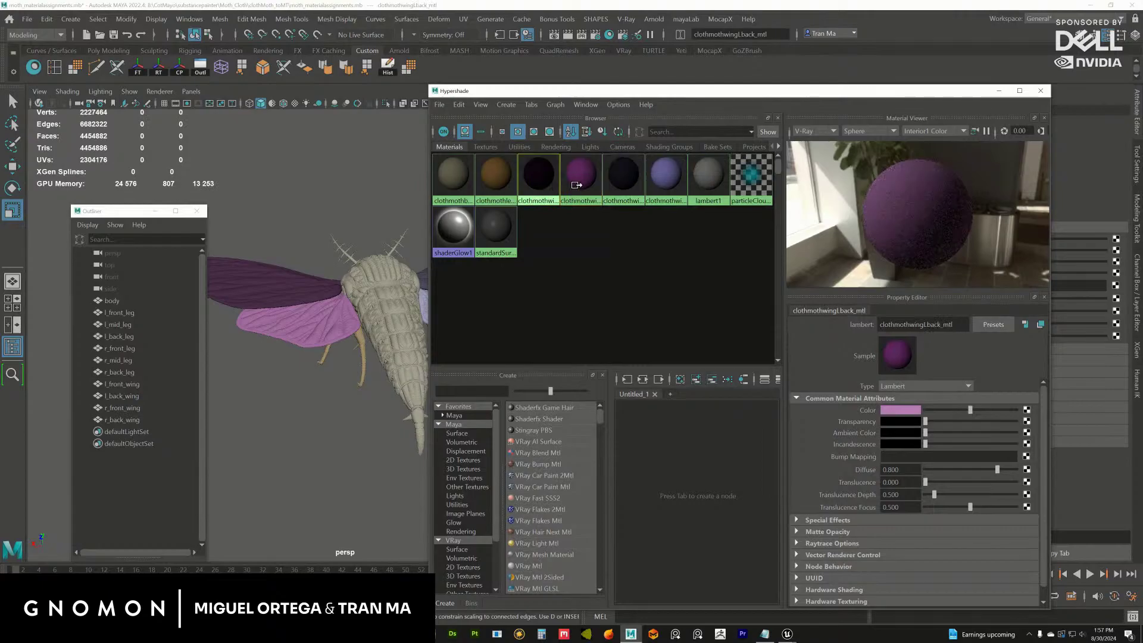
click(620, 182)
click(665, 179)
click(1091, 5)
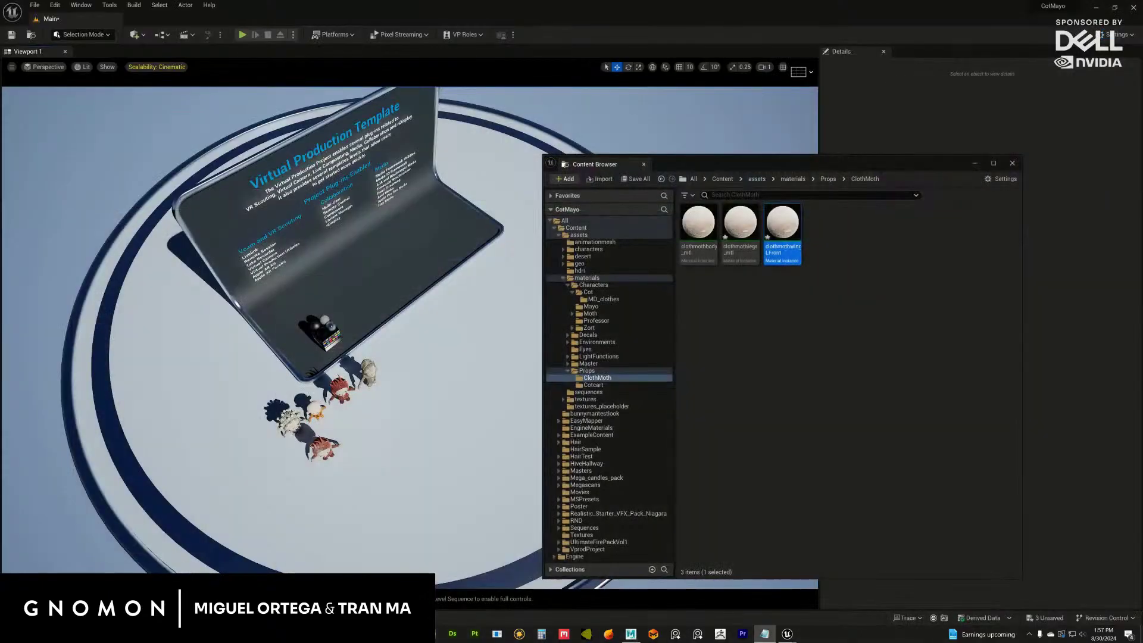
Back in Unreal Engine, duplicate the left front wing material instance as clothmothwingLback_mtl.
right_click(784, 231)
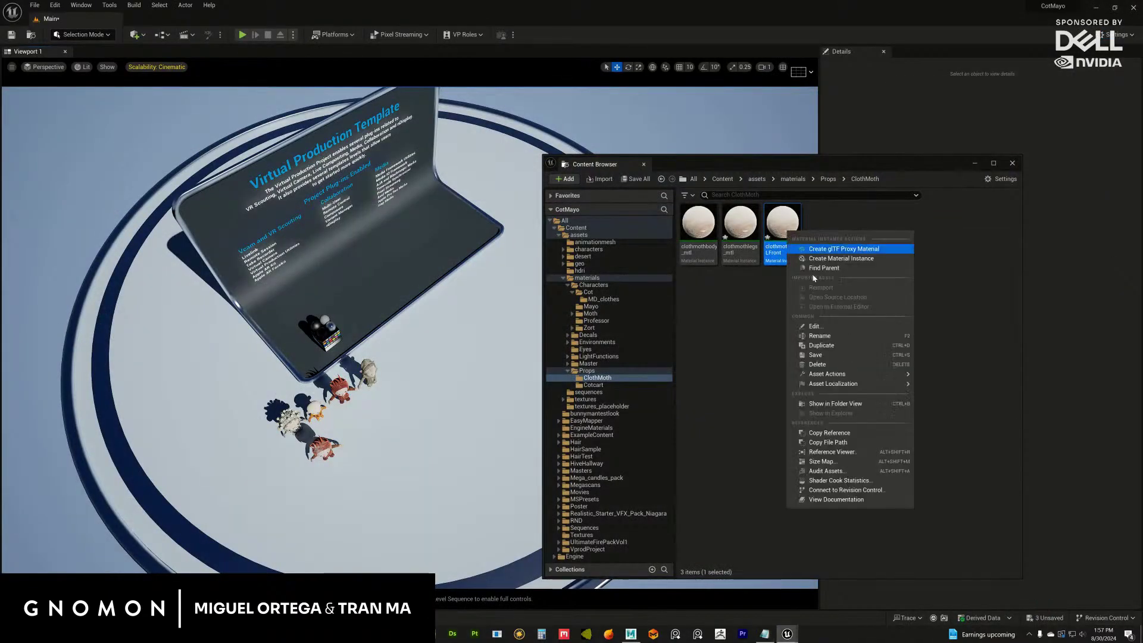
click(822, 345)
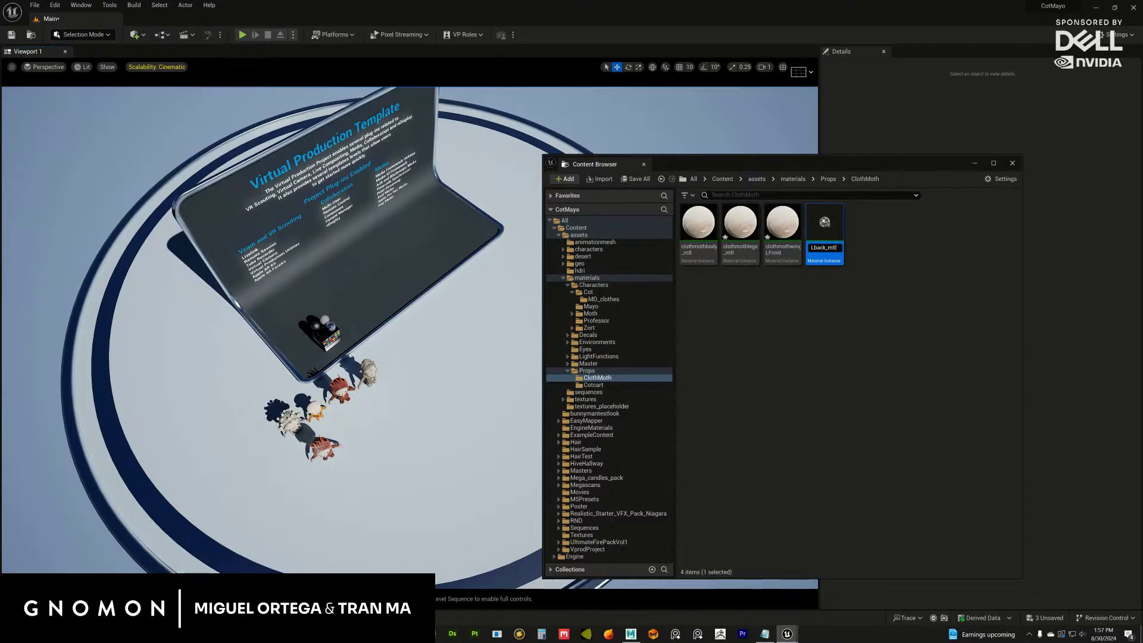
key(Return)
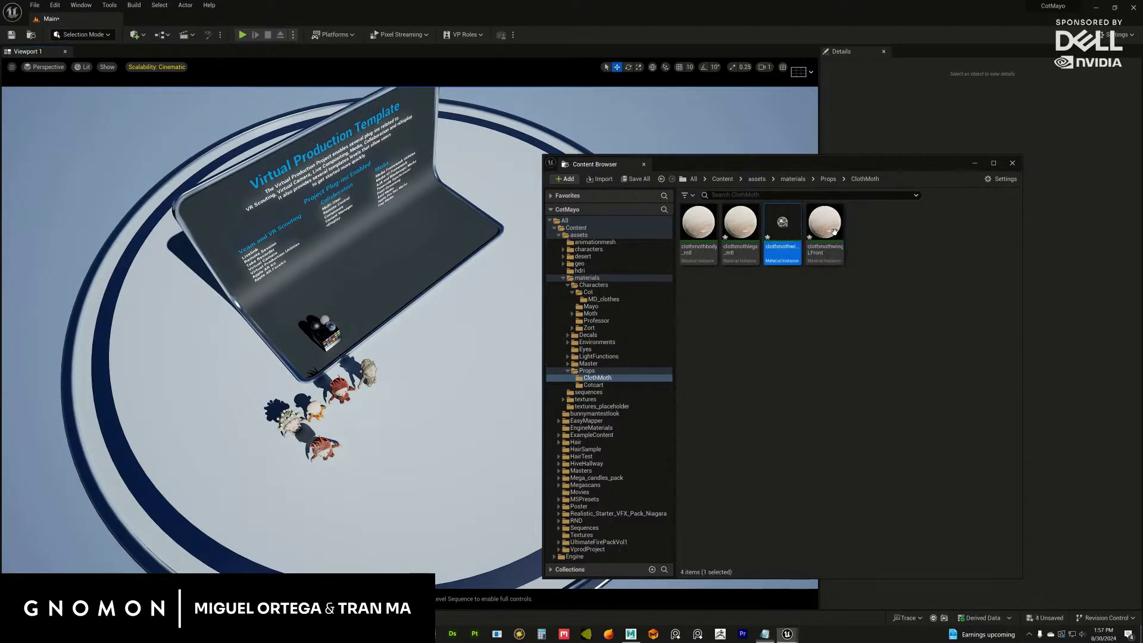
Create the right wing material instances clothmothwingRFront_mtl and clothmothwingRback_mtl by duplicating the existing wing instances.
right_click(837, 241)
click(877, 349)
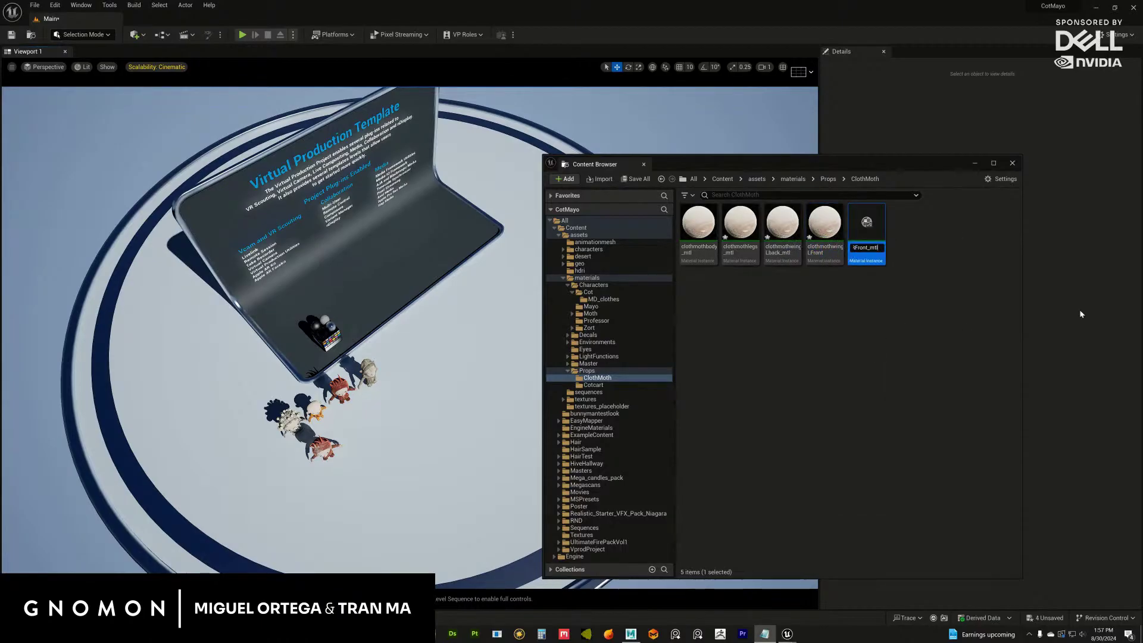
key(Return)
right_click(868, 238)
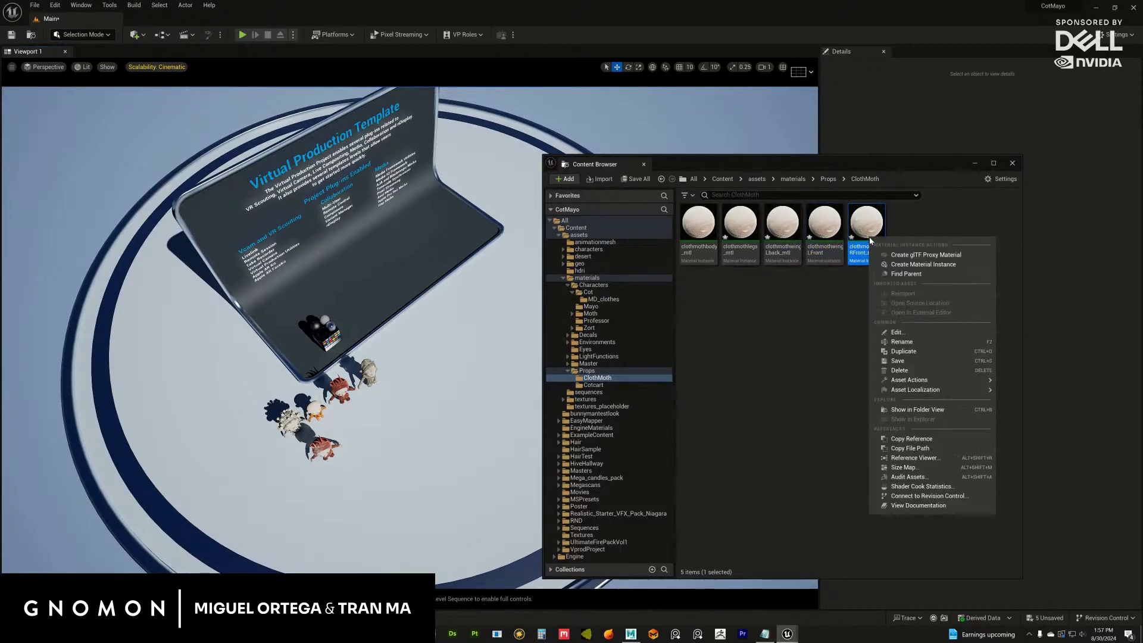
click(913, 351)
key(Return)
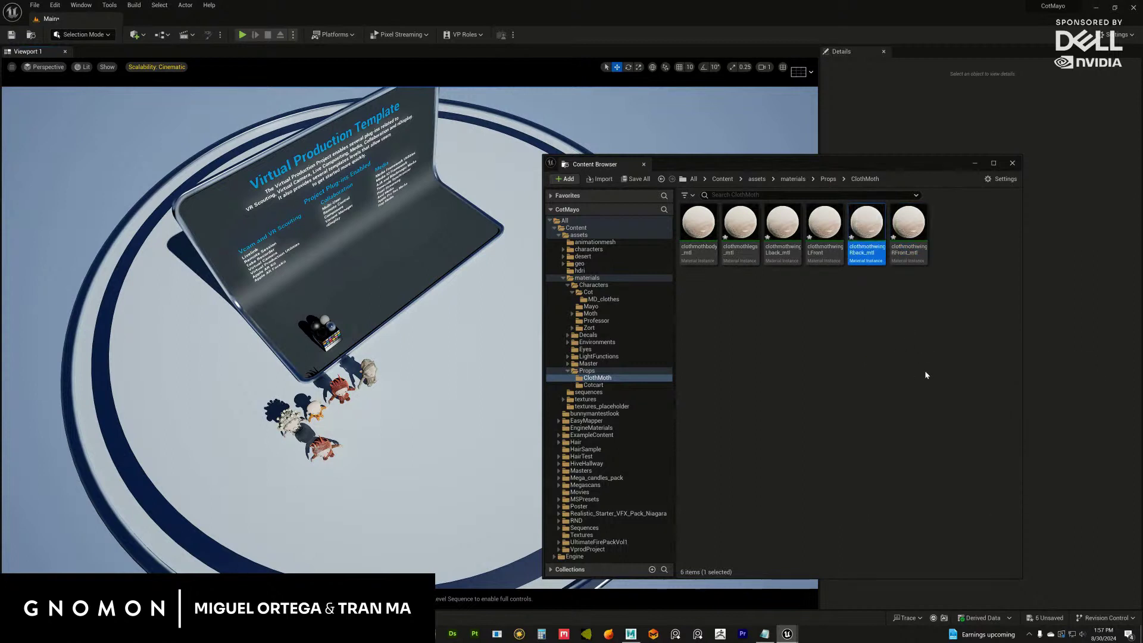
Open the clothmothbody_mtl material instance and inspect its Albedo texture, Cot_body_BaseColor, in the texture editor.
click(703, 239)
click(737, 243)
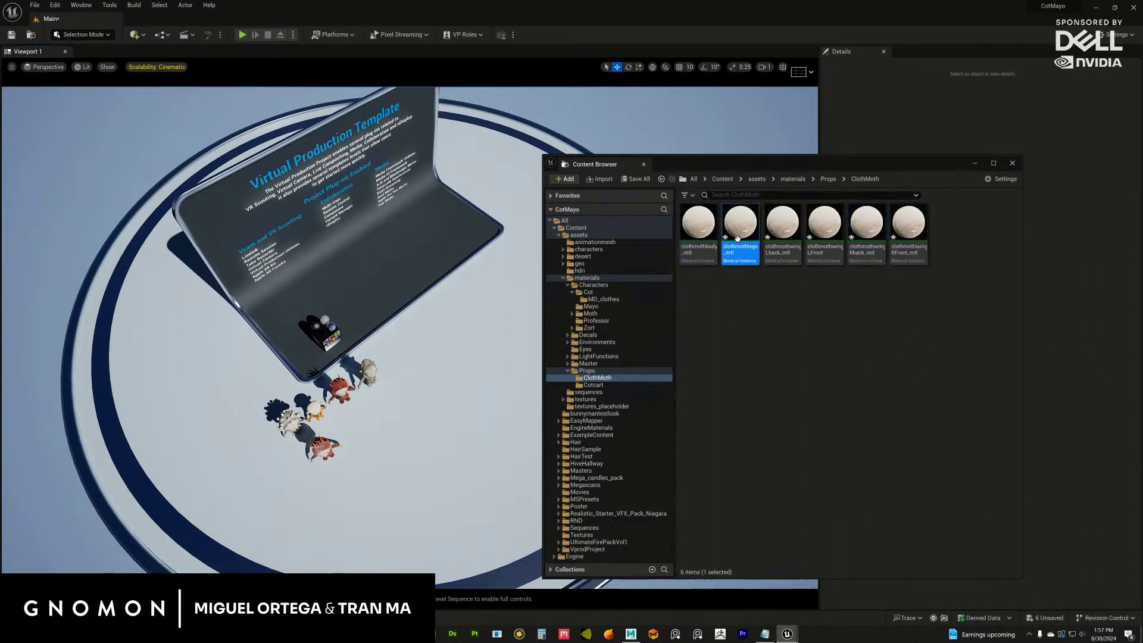
click(702, 246)
double_click(702, 248)
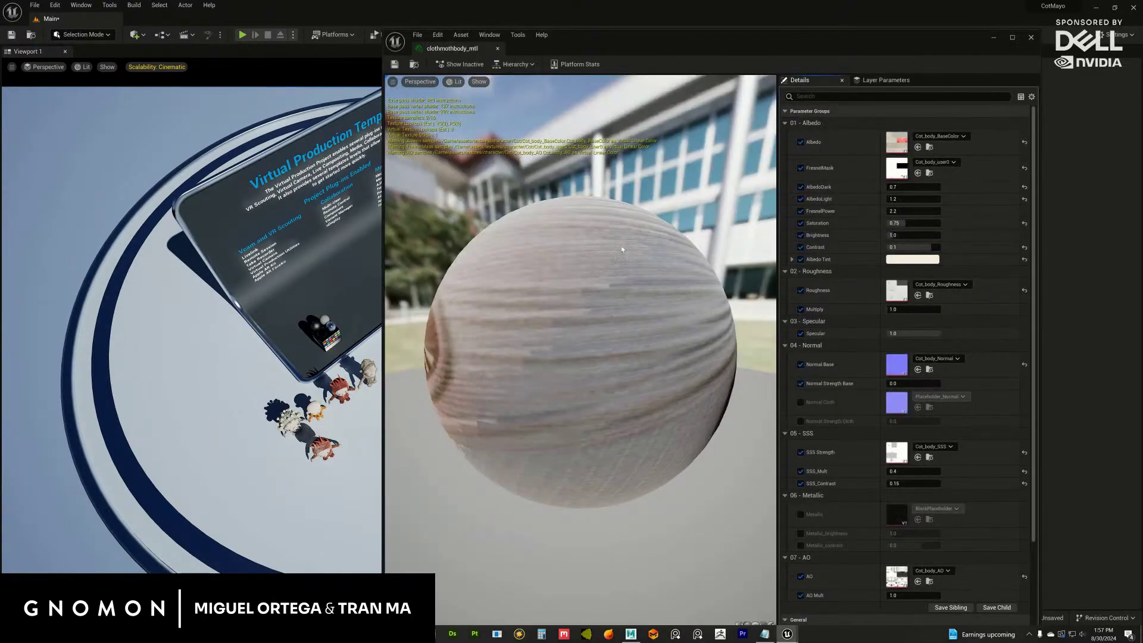
double_click(895, 144)
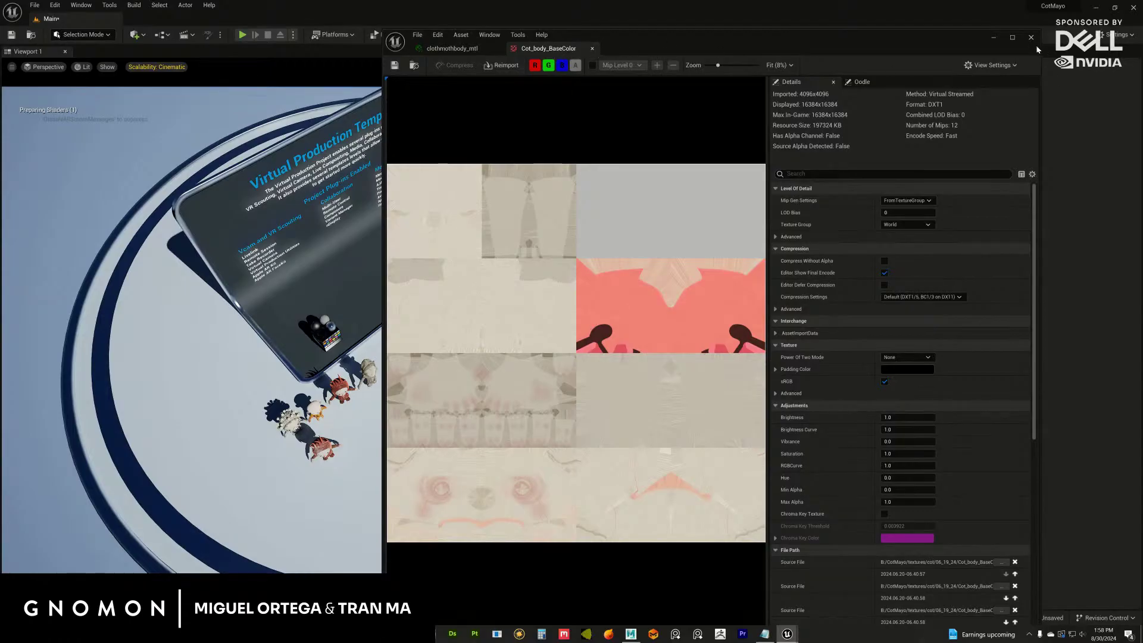
drag(767, 47, 768, 33)
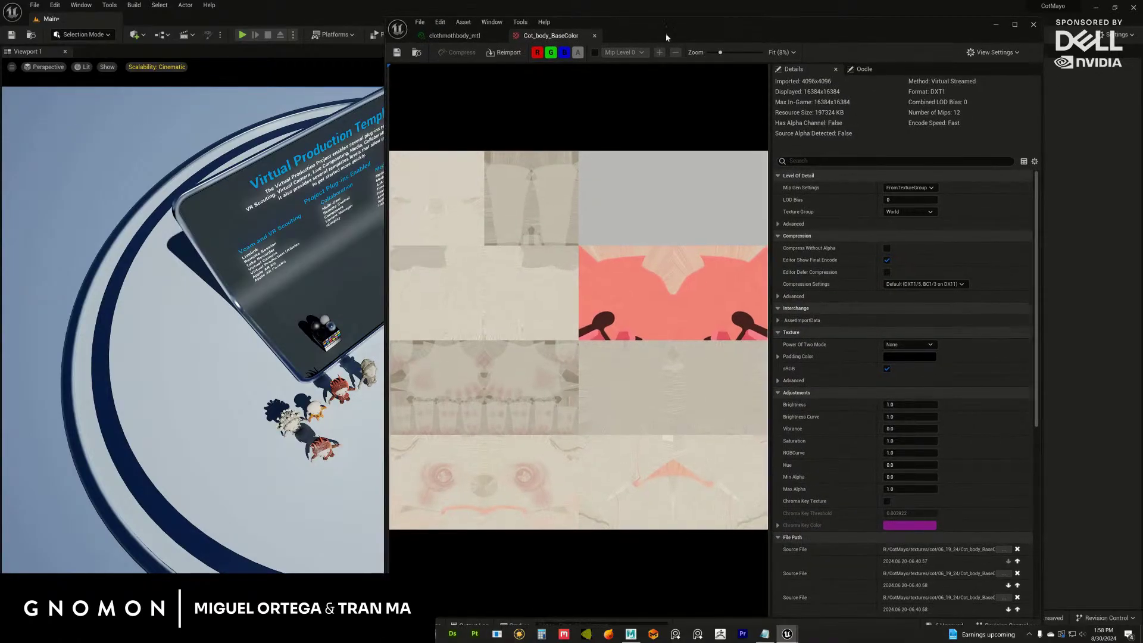
Close the open texture and material editors and create a ClothMoth folder inside assets/textures/props.
click(595, 36)
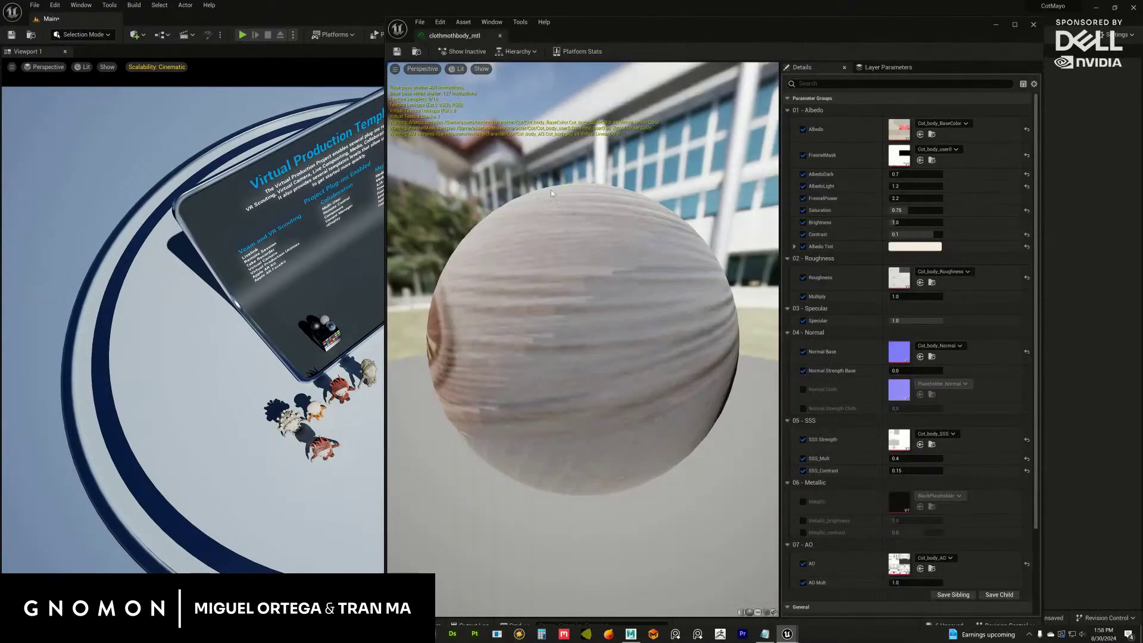
click(1034, 24)
click(810, 290)
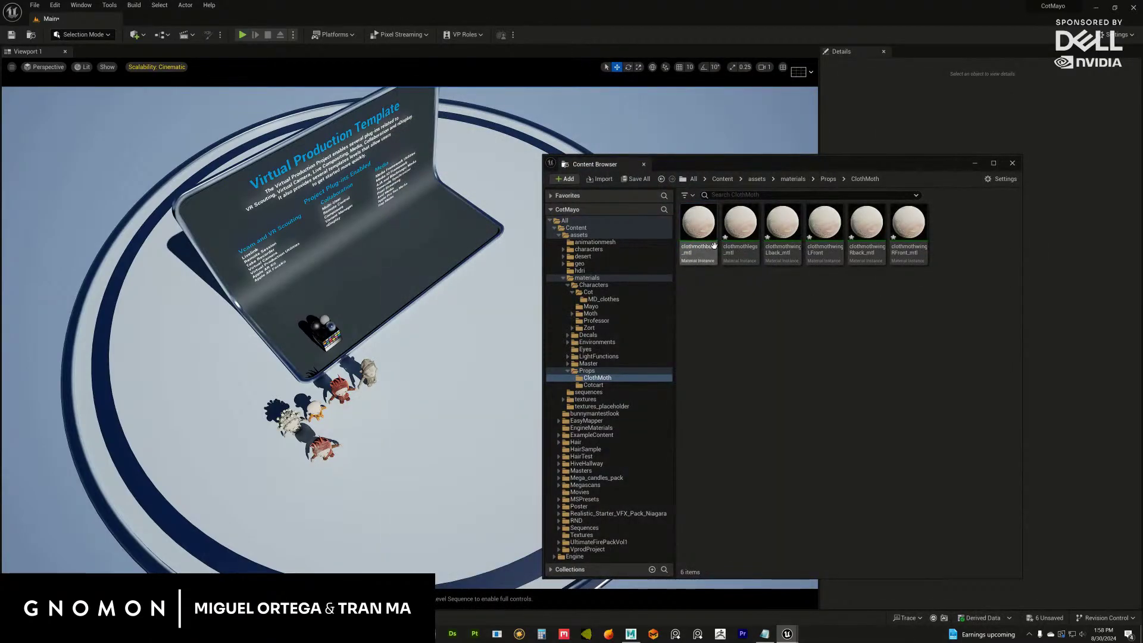
click(563, 401)
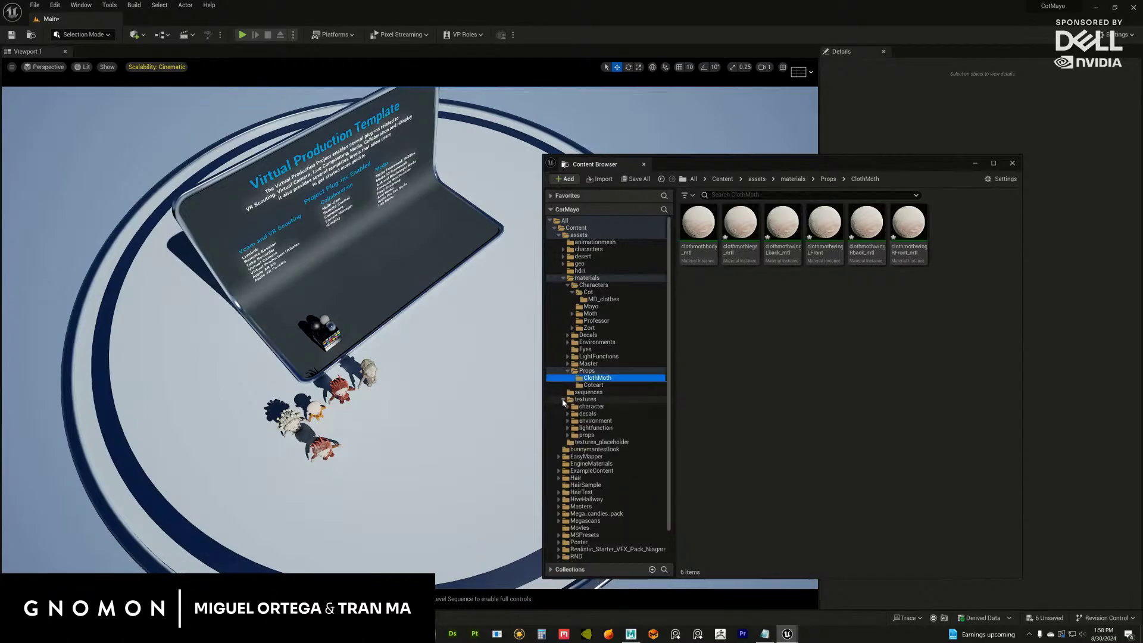
click(603, 435)
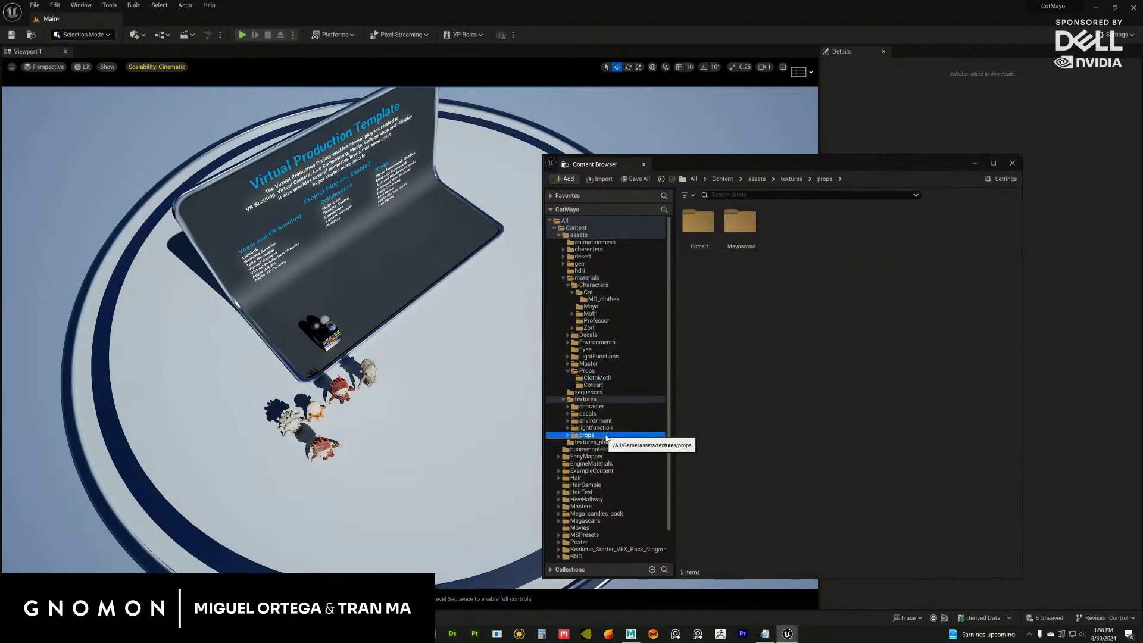
right_click(752, 306)
click(785, 287)
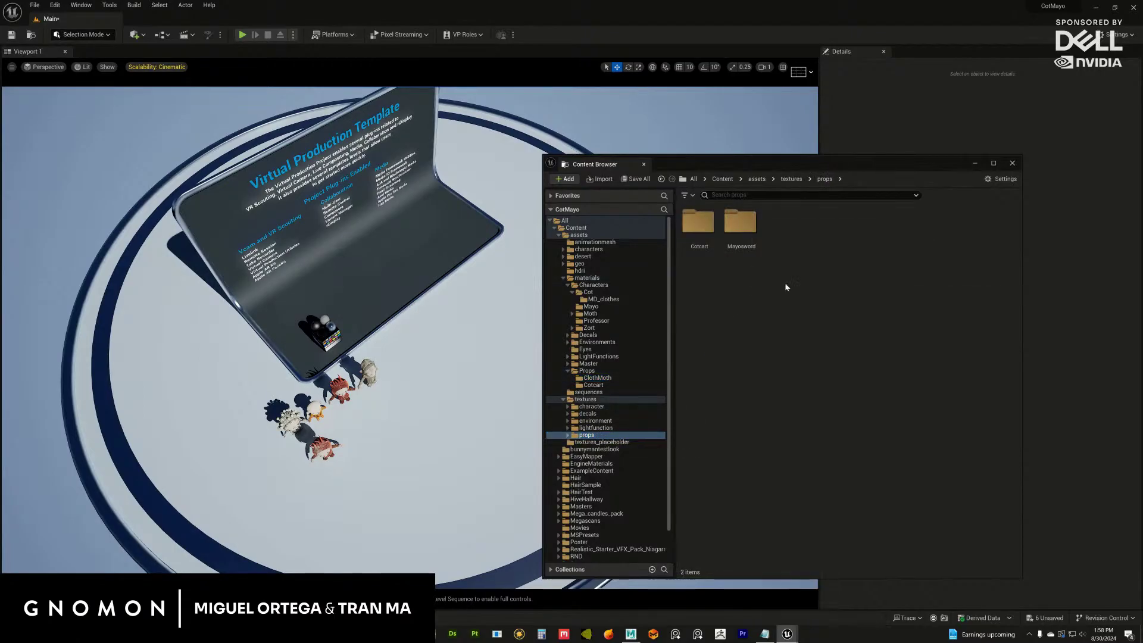
text(ClothMo)
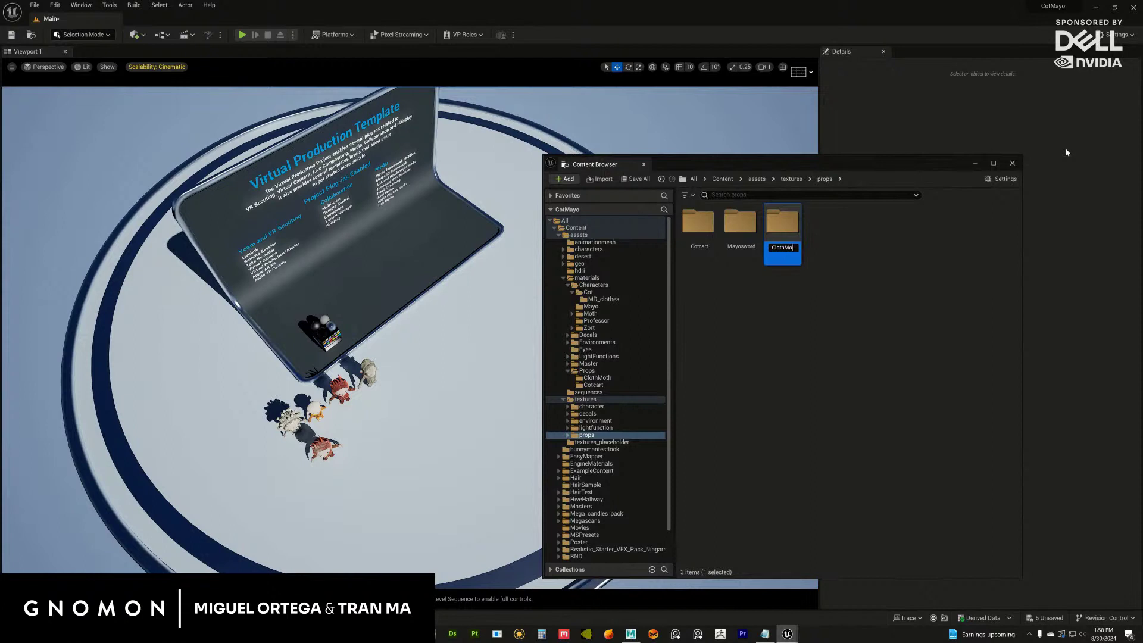
text(th)
key(Return)
Import the cloth moth's body, legs and wing textures into the new ClothMoth textures folder.
double_click(710, 241)
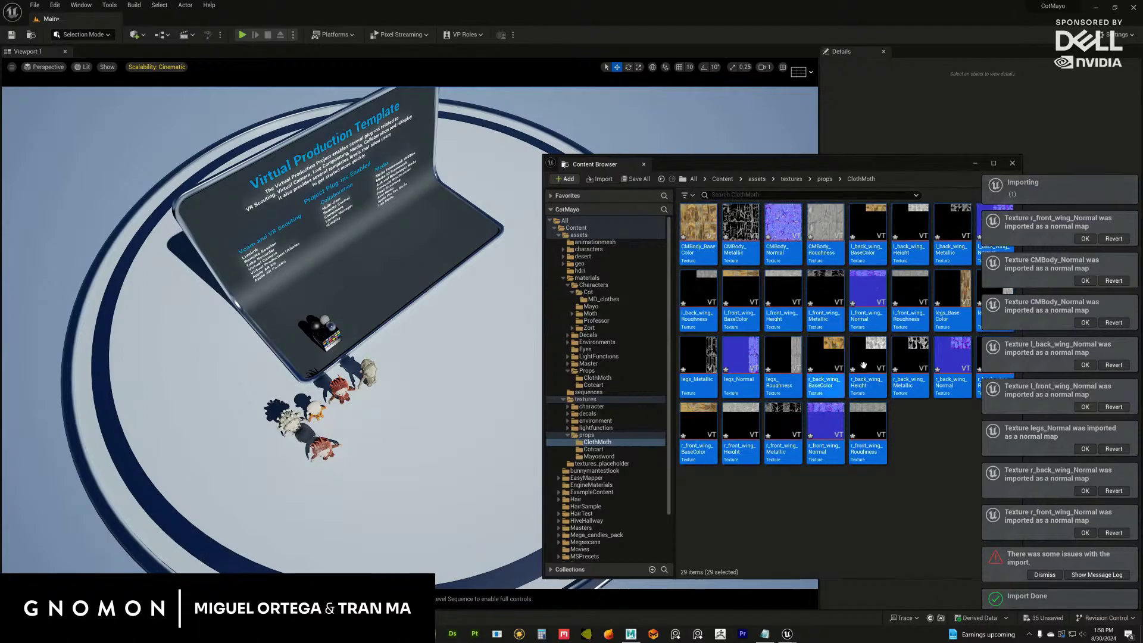
drag(892, 162, 833, 163)
click(891, 440)
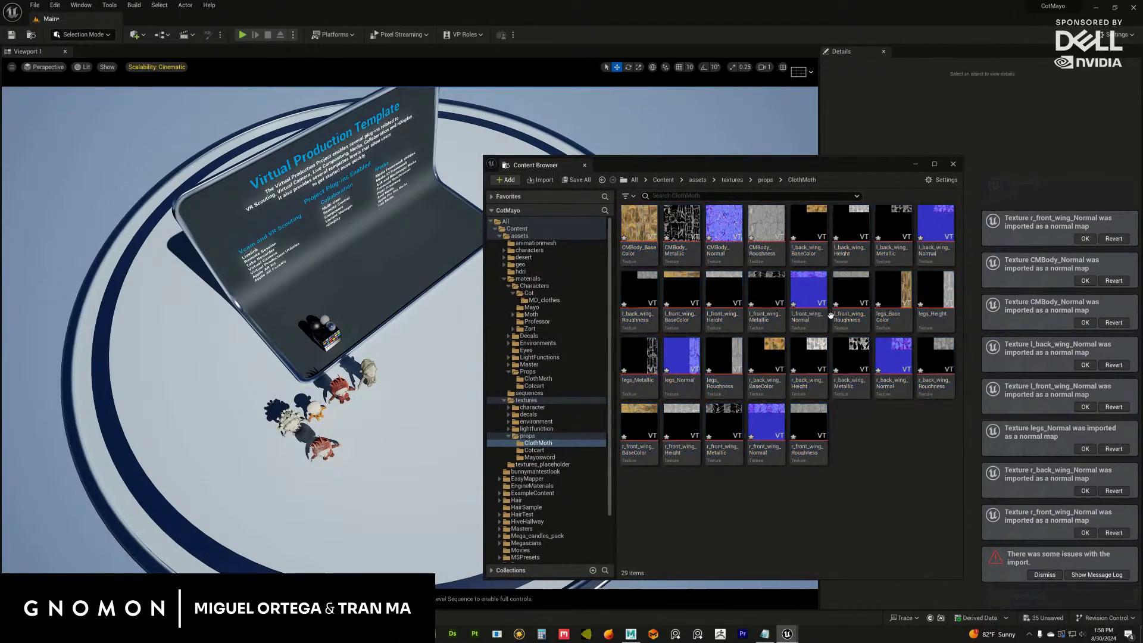
Turn off sRGB on the CMBody_Roughness texture, save it and close its editor.
double_click(773, 246)
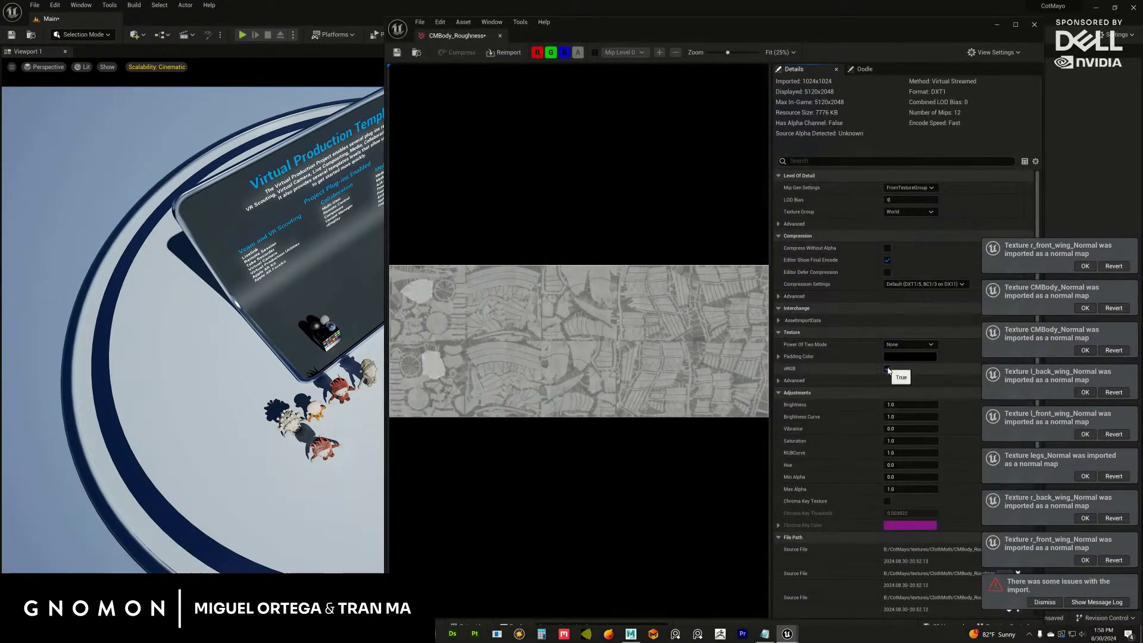
click(888, 369)
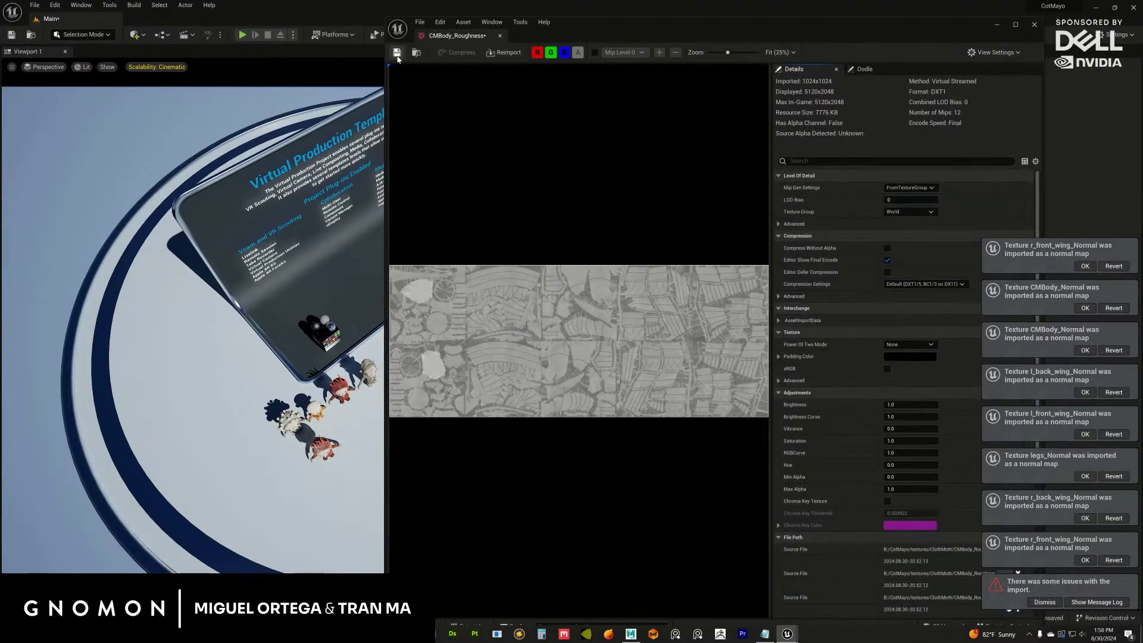
click(1034, 24)
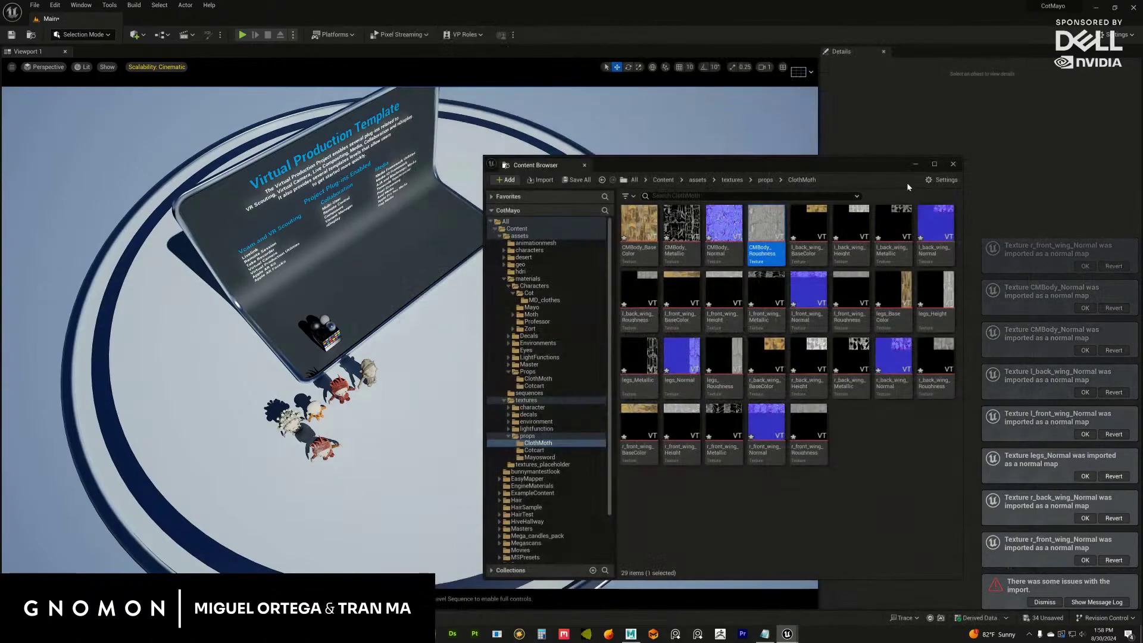
Inspect the l_front_wing_Normal and r_back_wing_Metallic textures in the texture editor.
click(820, 304)
double_click(820, 305)
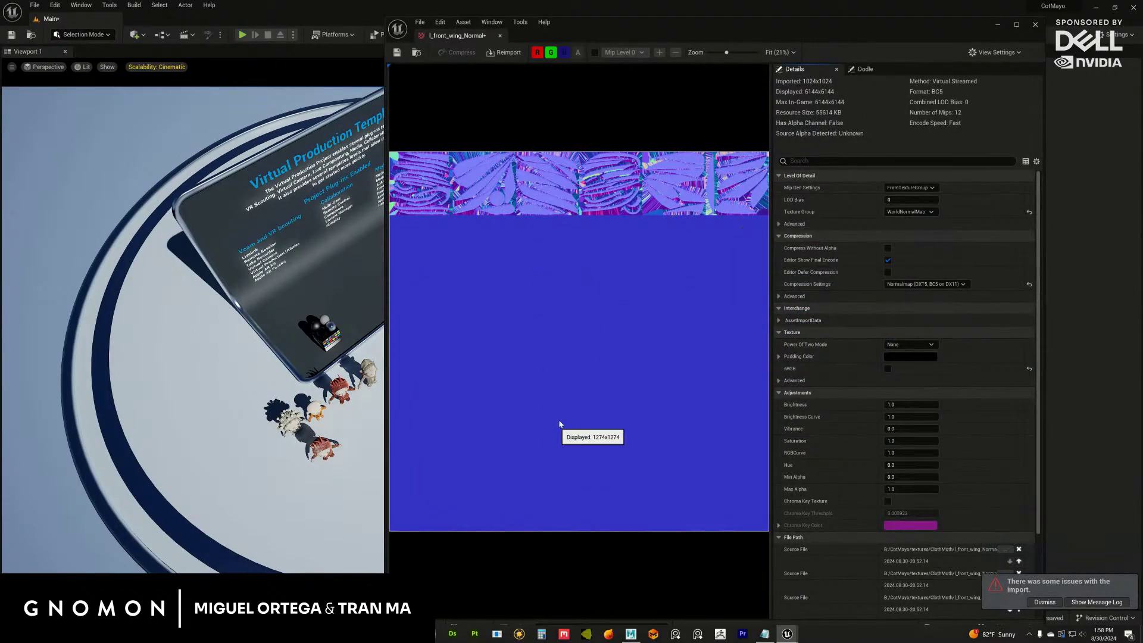
click(1034, 25)
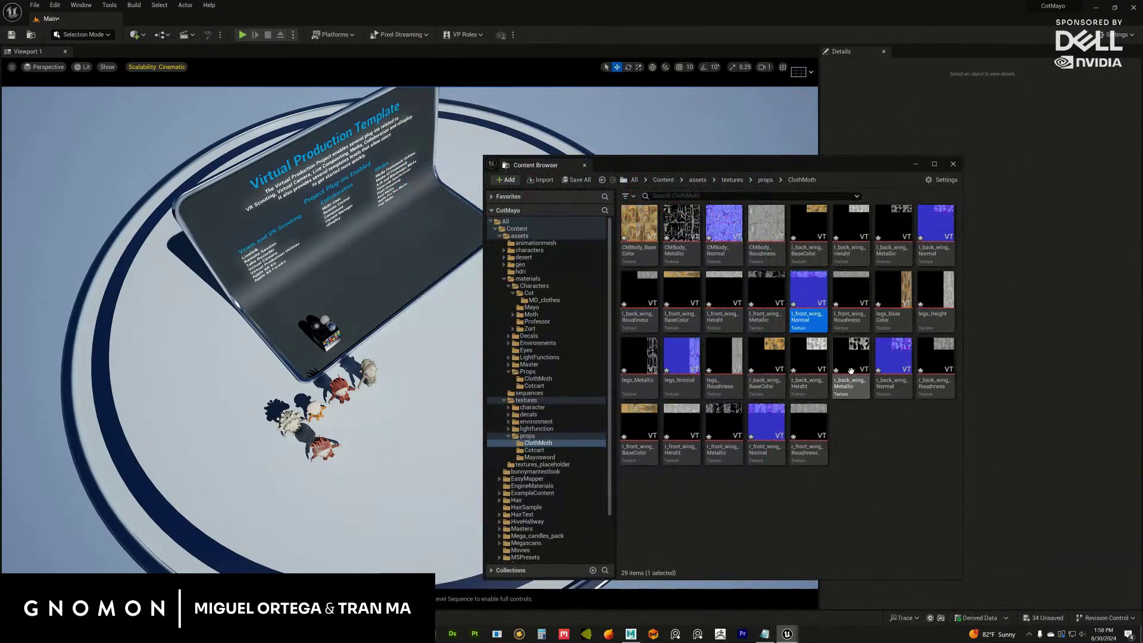
double_click(809, 384)
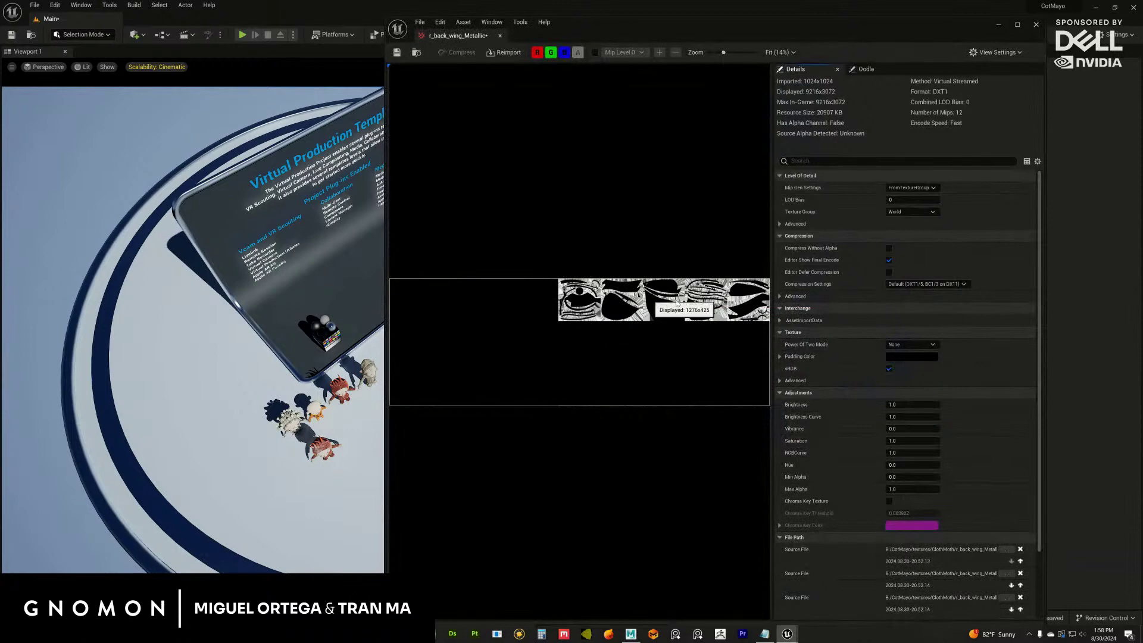
click(1036, 25)
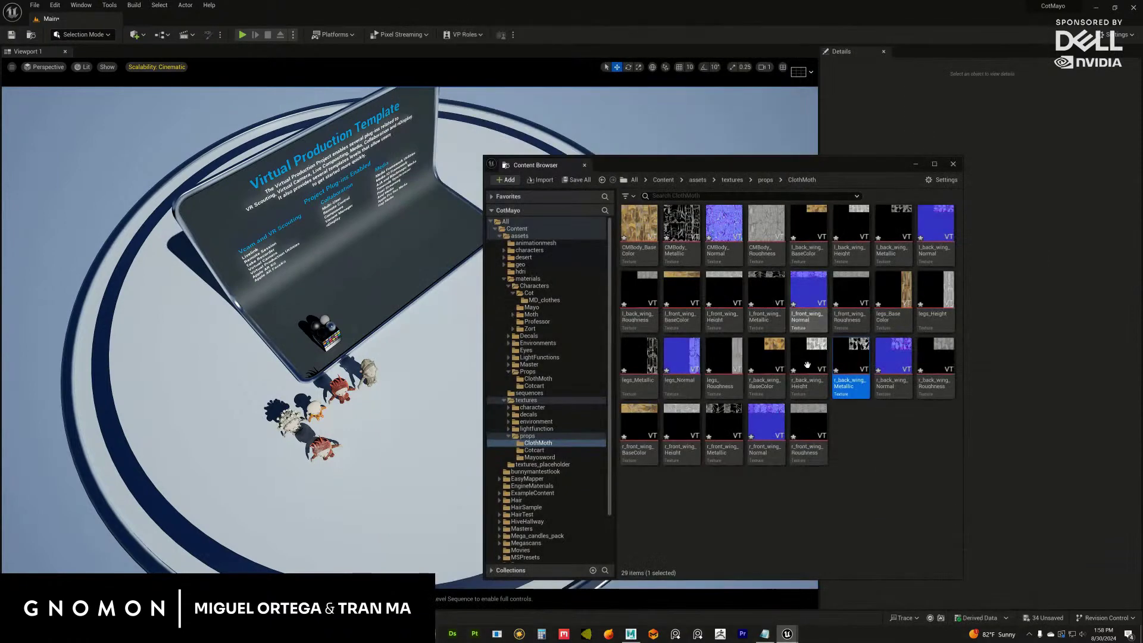
Return to the cloth moth's material instances in the materials/Props/ClothMoth folder.
click(534, 450)
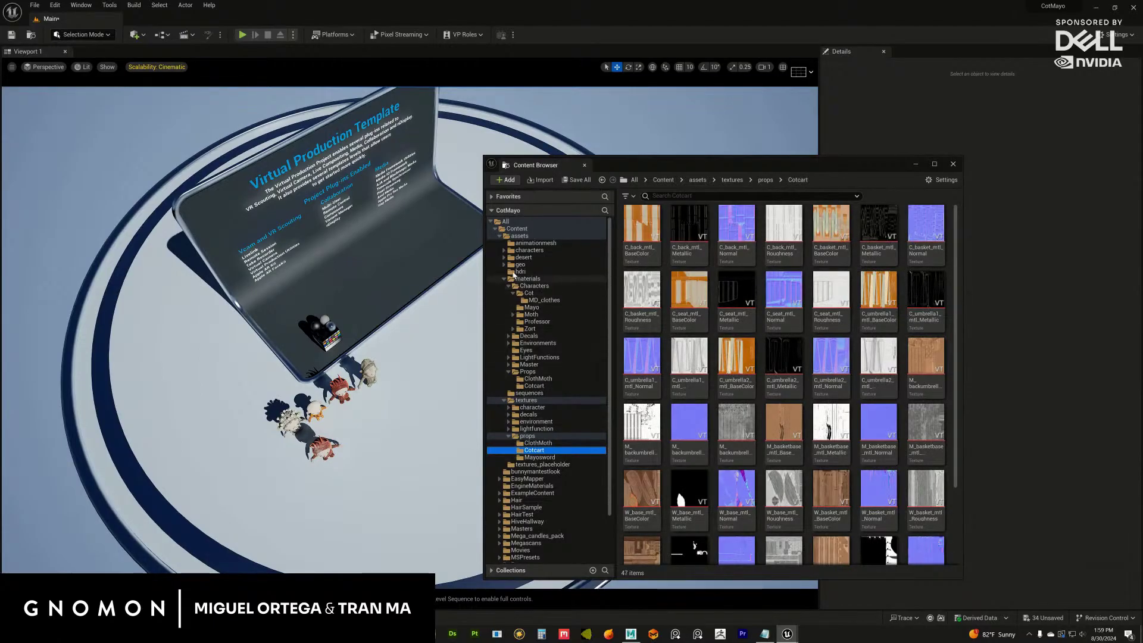
click(504, 265)
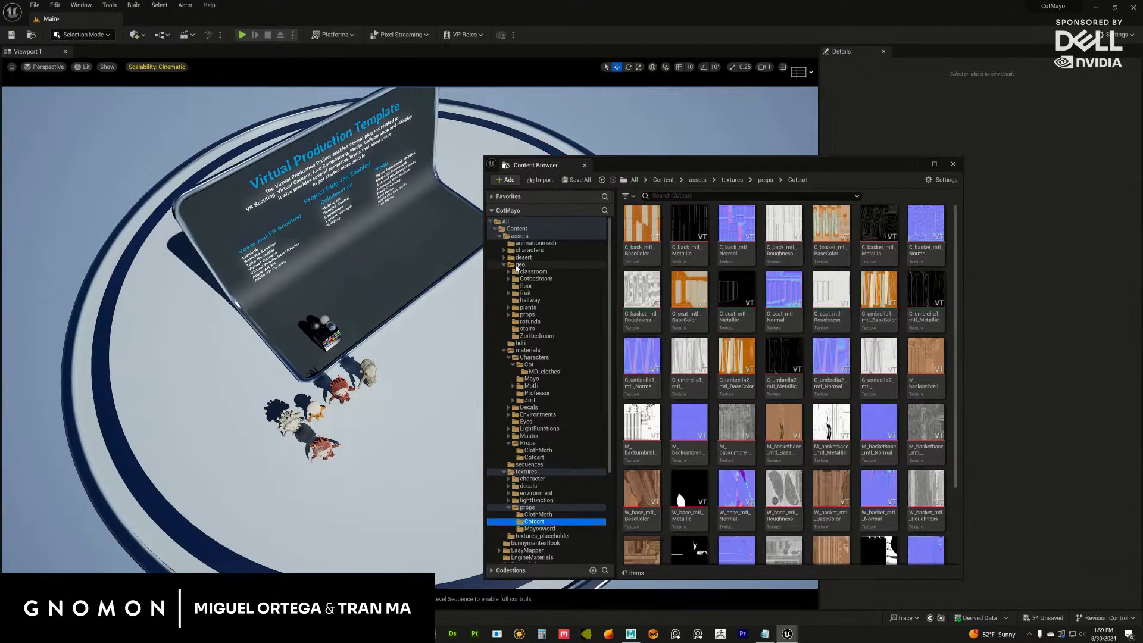
click(583, 307)
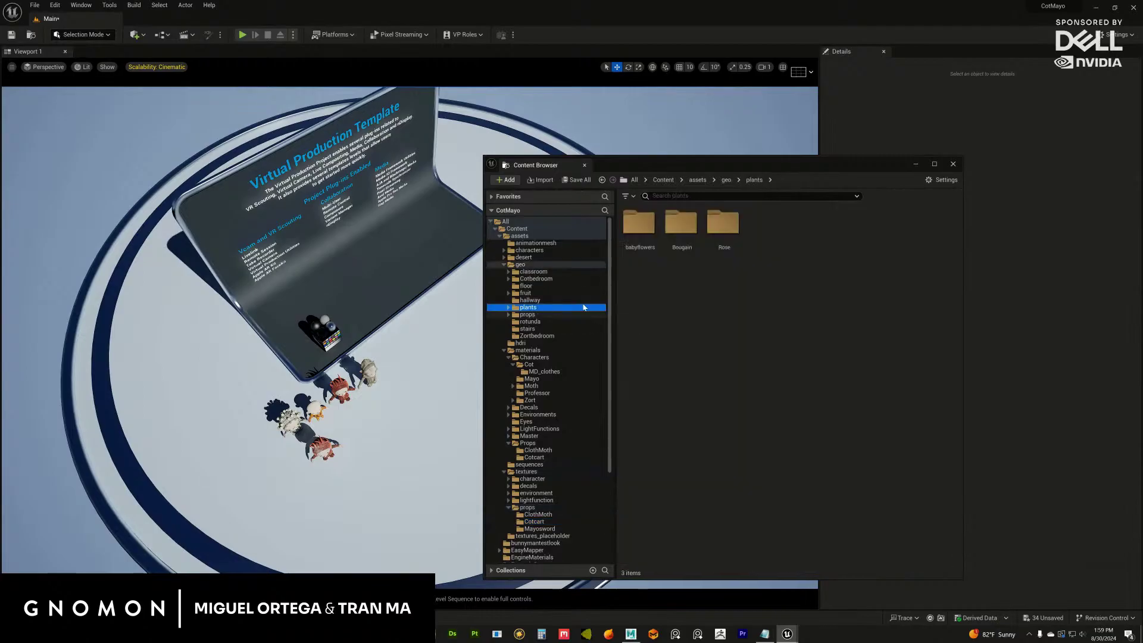
click(543, 451)
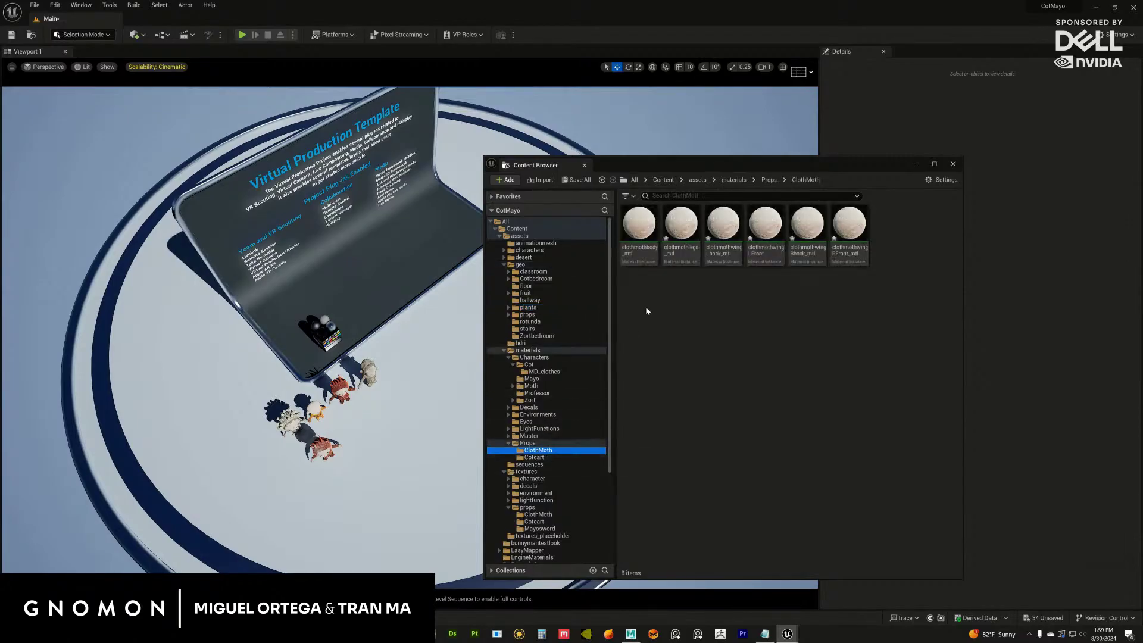
Open a second content browser and show the textures/props/ClothMoth folder in it.
click(111, 5)
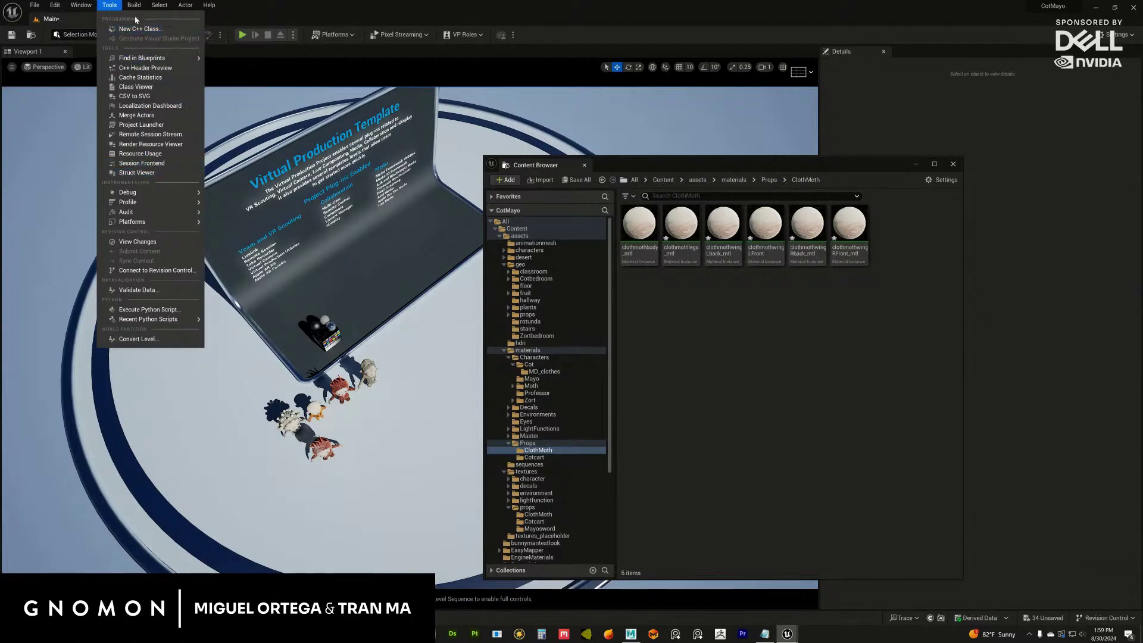
mouse_move(172, 40)
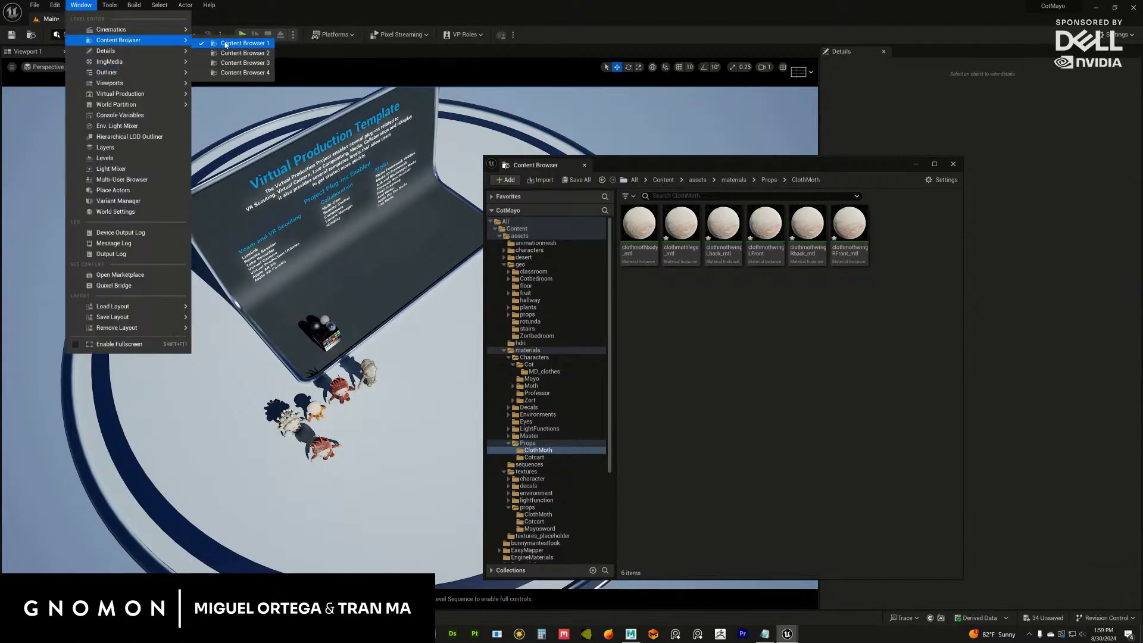
click(236, 53)
drag(518, 164, 468, 176)
double_click(131, 337)
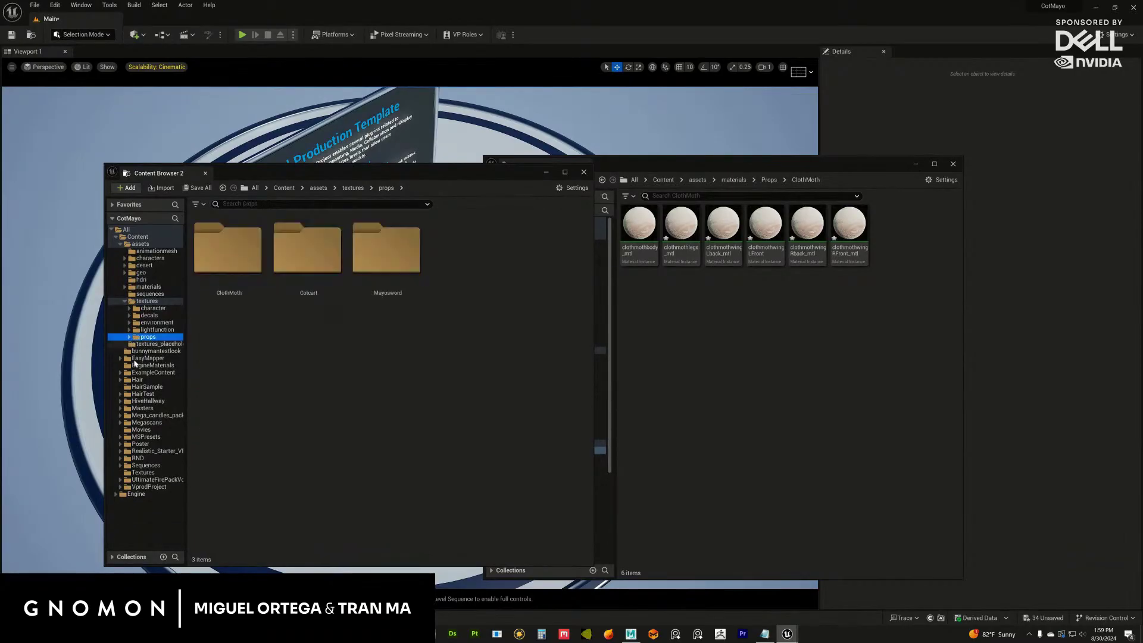
click(129, 337)
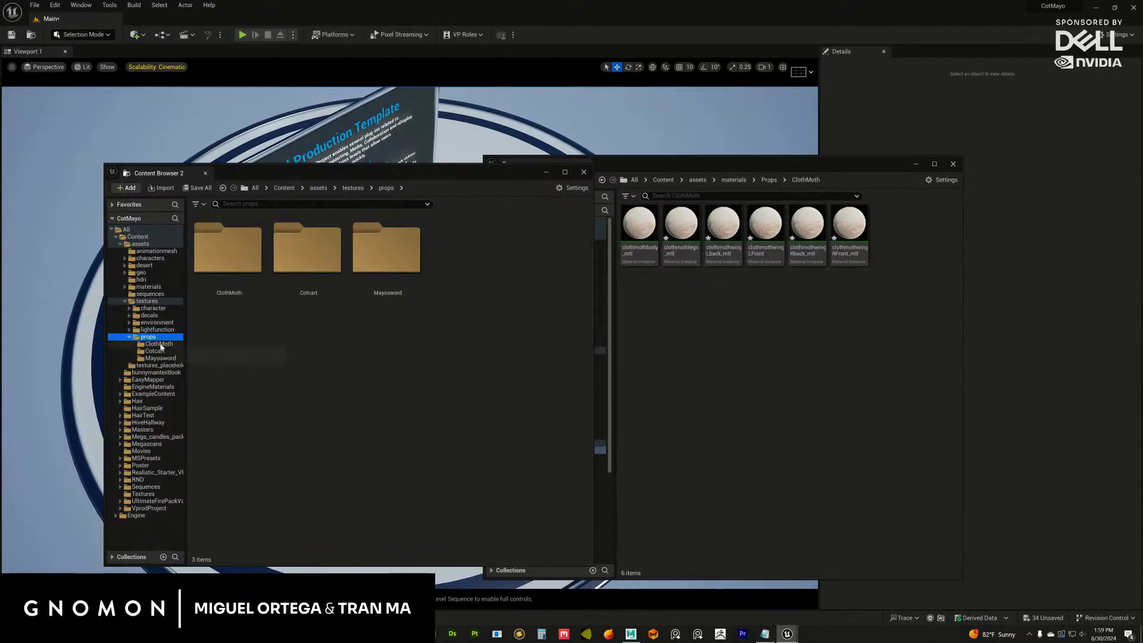
click(157, 344)
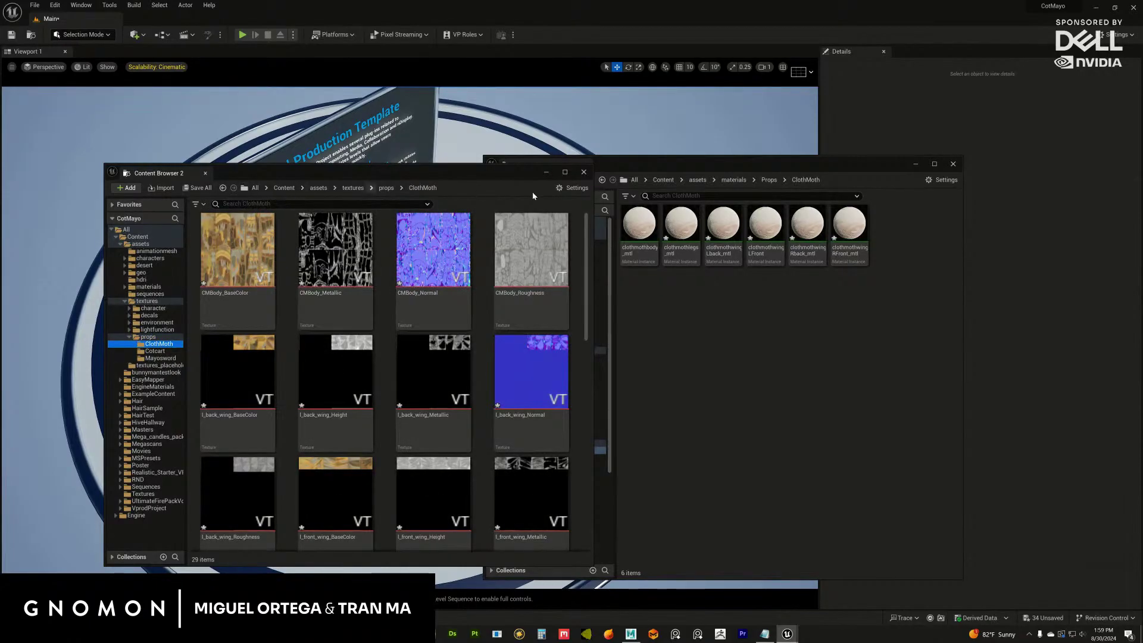
Set the second content browser's thumbnail size to Small and place both browsers side by side.
click(575, 188)
mouse_move(595, 509)
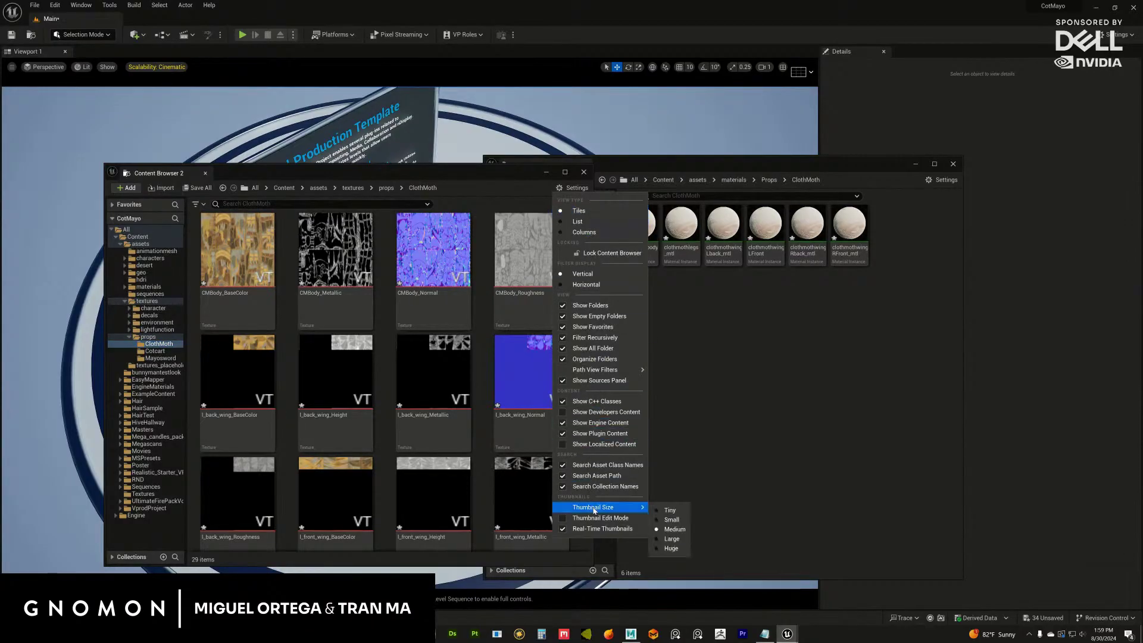
click(671, 520)
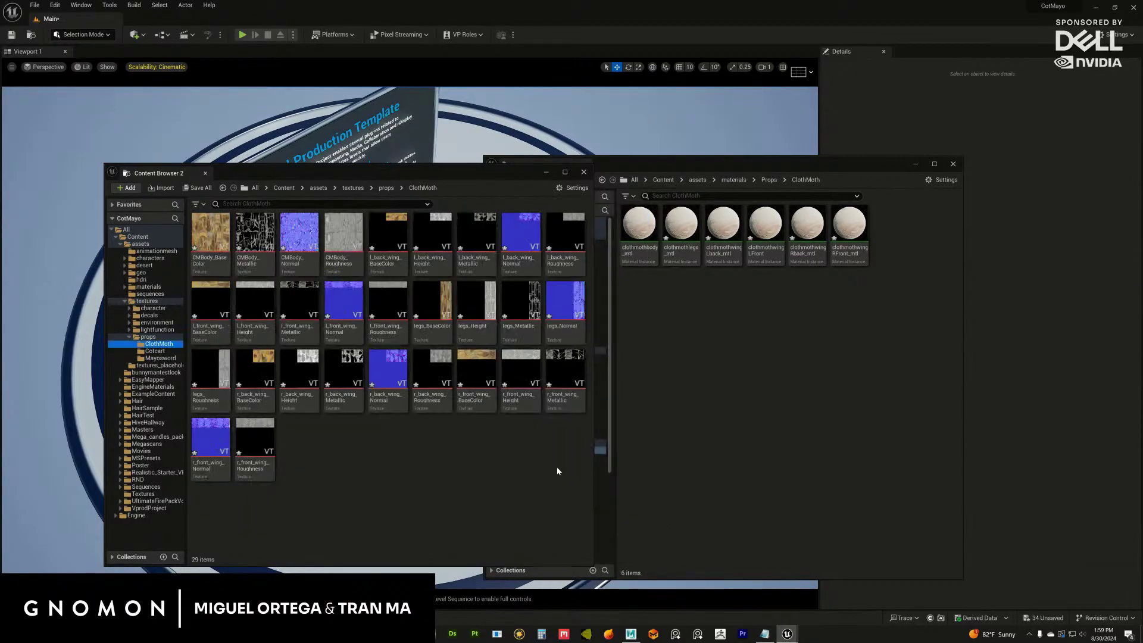
drag(718, 165, 850, 151)
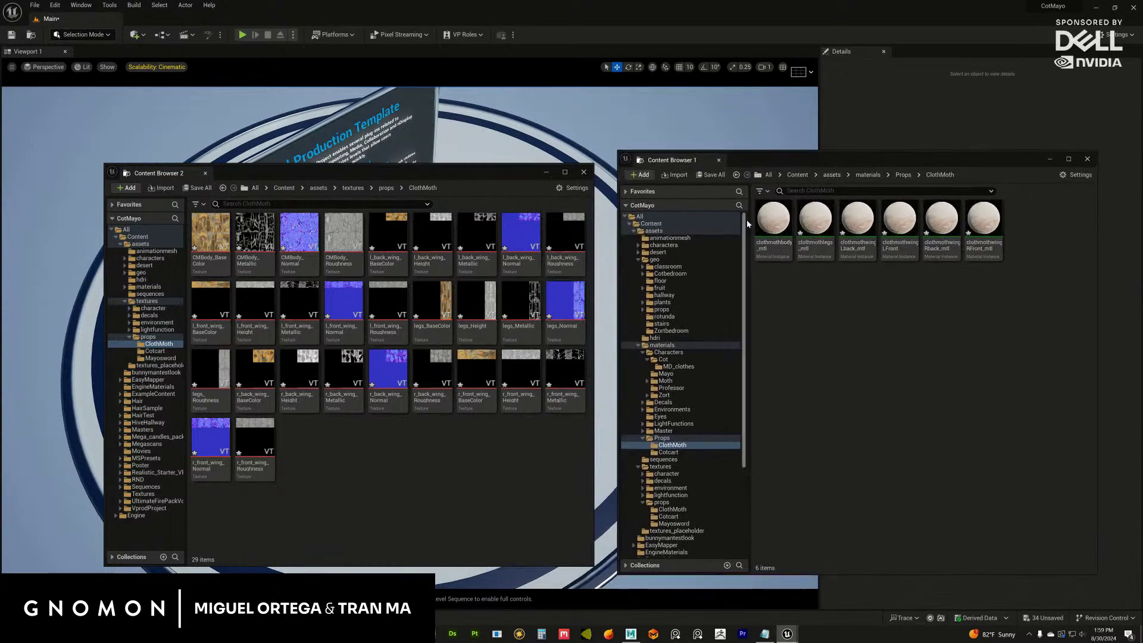
Open clothmothbody_mtl, assign CMBody_BaseColor as its Albedo texture and reset the fresnel mask to the default placeholder.
double_click(774, 237)
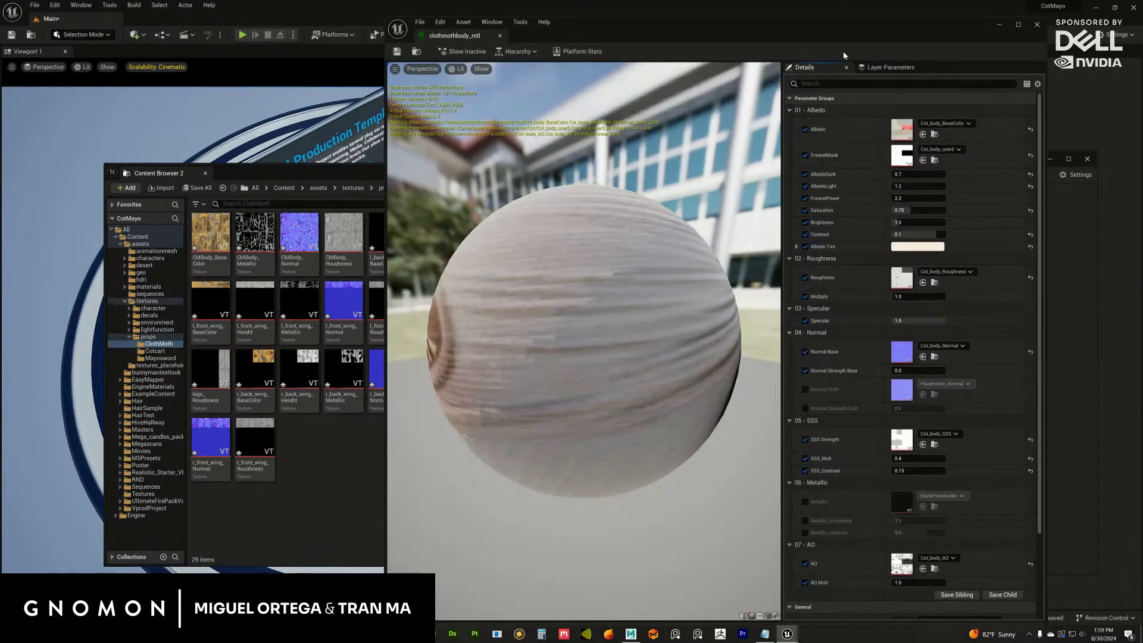
mouse_move(210, 235)
mouse_down()
mouse_move(596, 191)
mouse_move(941, 132)
mouse_up()
click(1030, 155)
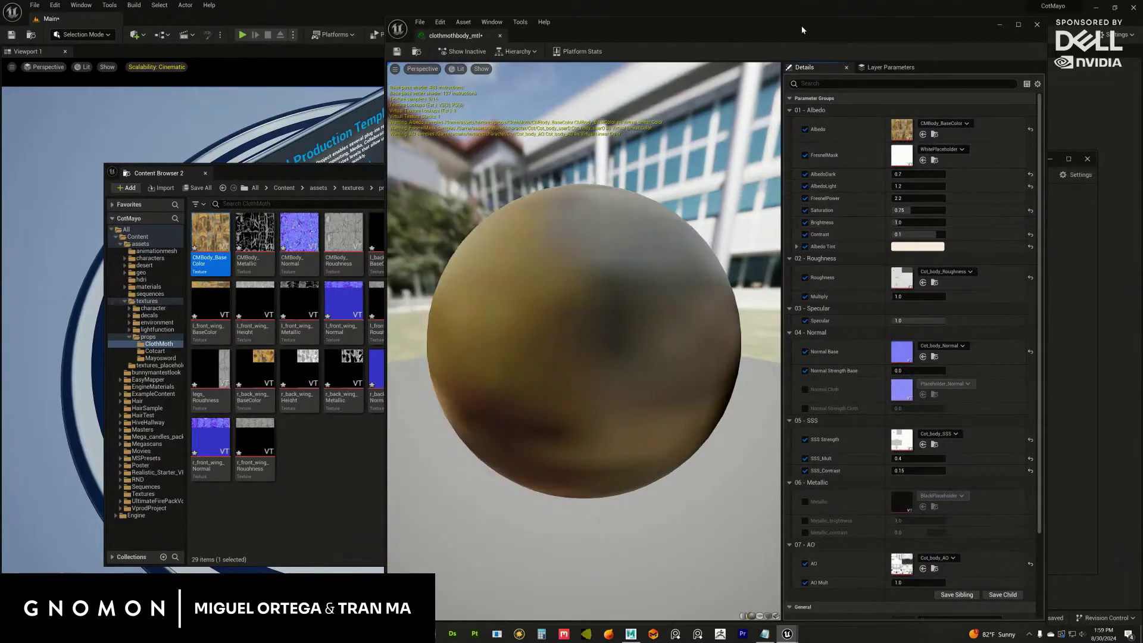
Enable the Metallic texture, Metallic_brightness and Metallic_contrast parameters on the body material instance.
drag(806, 33, 856, 35)
mouse_move(254, 236)
mouse_down()
mouse_move(911, 438)
mouse_move(958, 549)
mouse_move(881, 503)
mouse_move(237, 247)
mouse_up()
click(855, 503)
click(856, 522)
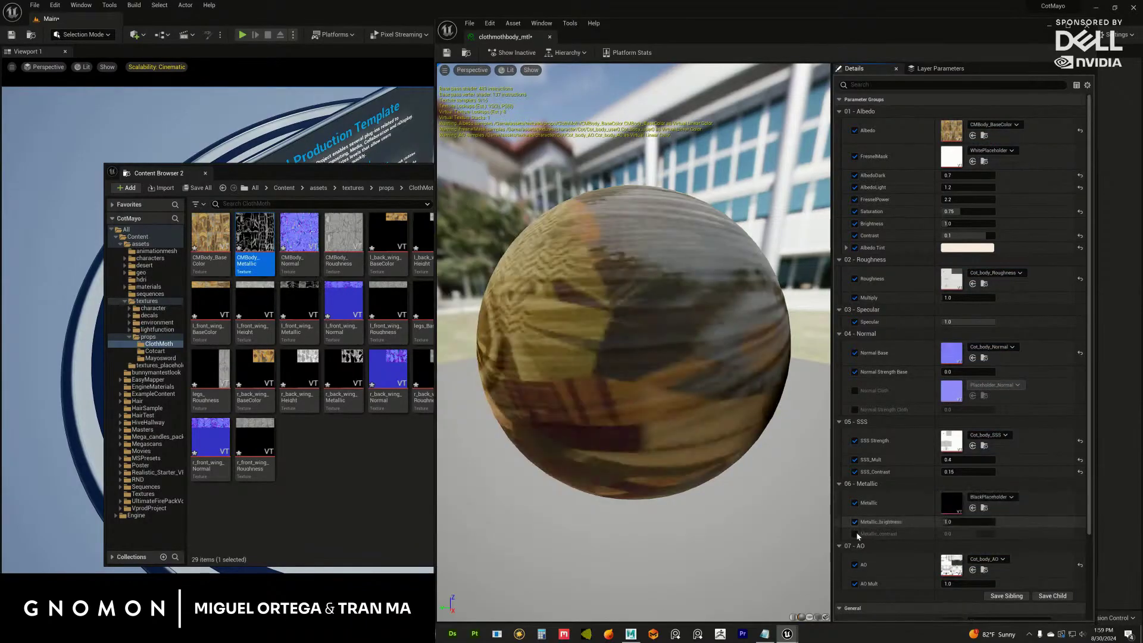
click(855, 534)
click(855, 391)
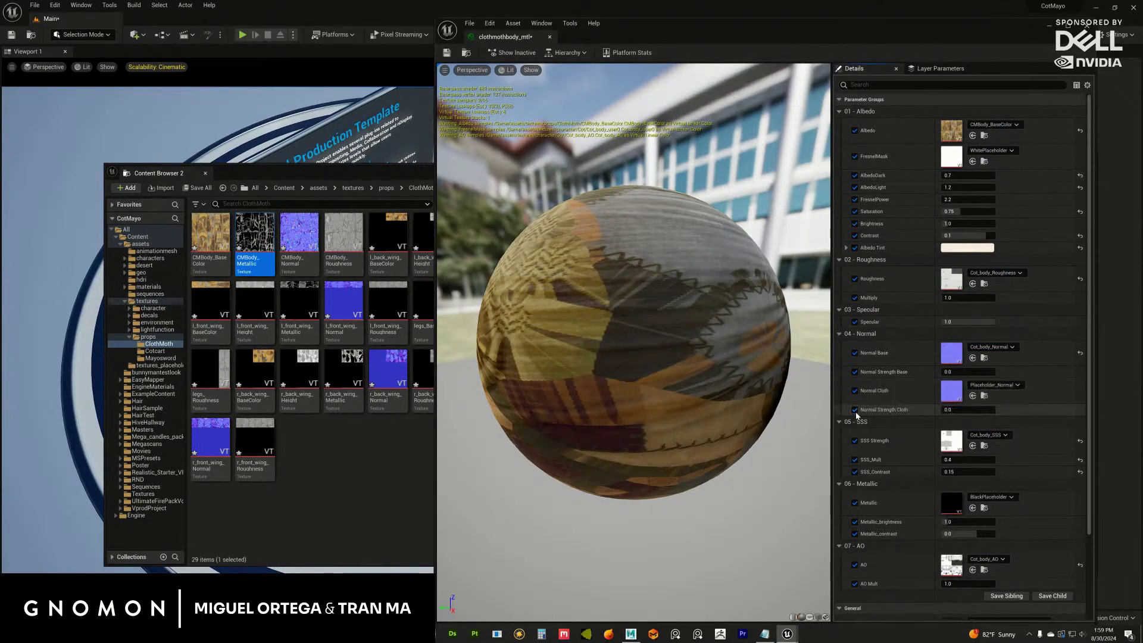
click(855, 391)
click(854, 410)
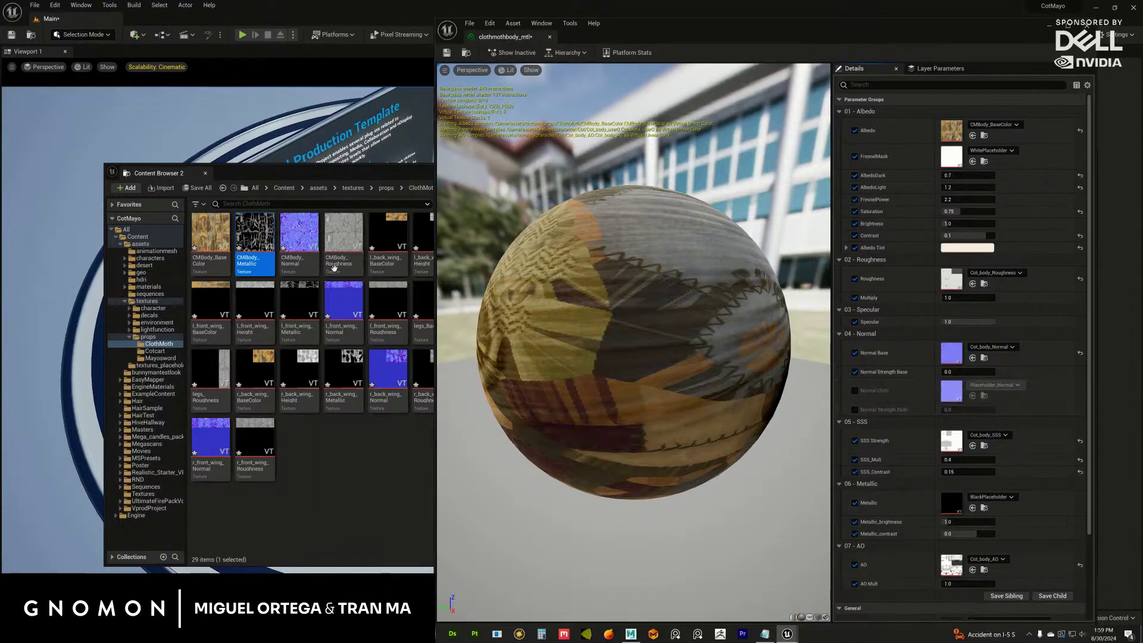
Assign CMBody_Metallic, CMBody_Roughness and CMBody_Normal to the body material's matching texture parameters, and reset the SSS Strength and AO textures to their defaults.
drag(255, 239, 954, 503)
click(1080, 441)
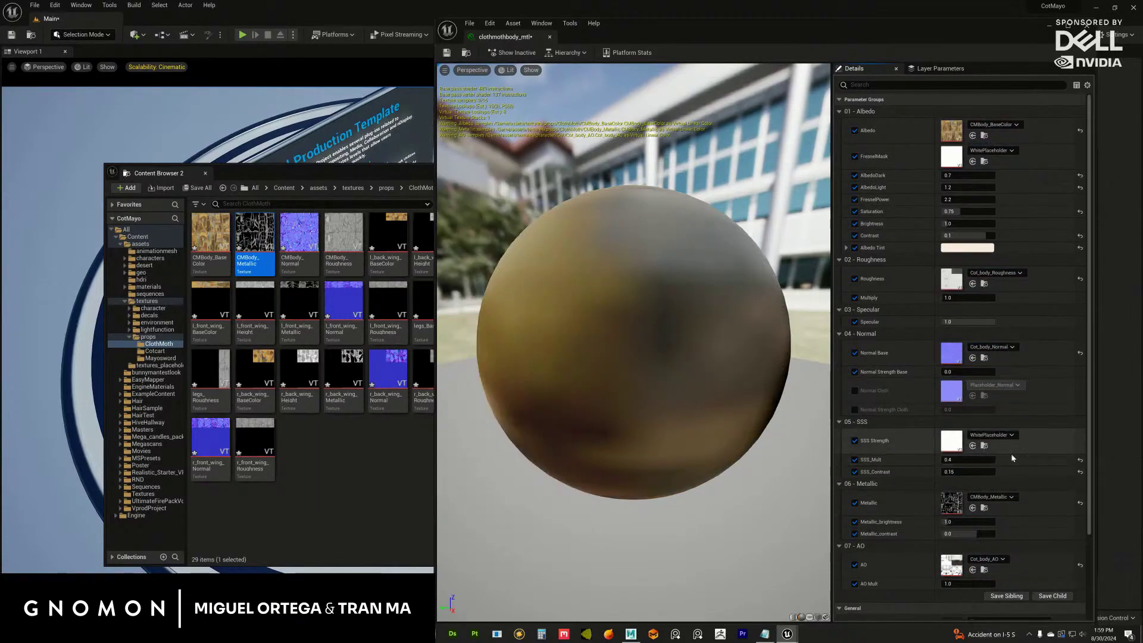
drag(343, 235, 952, 280)
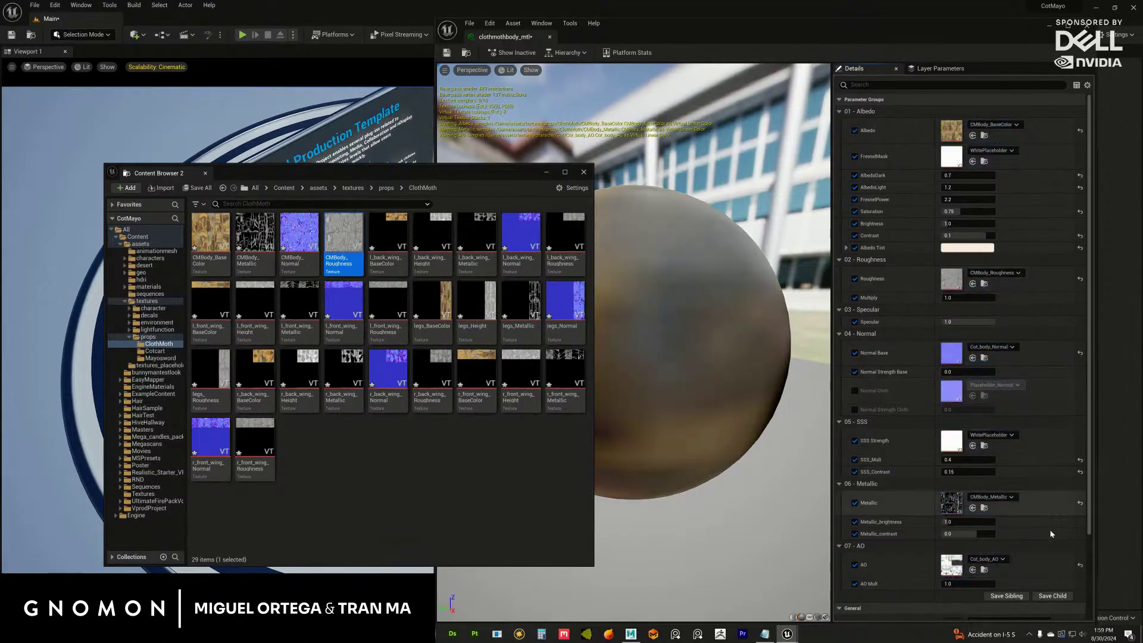
click(1080, 564)
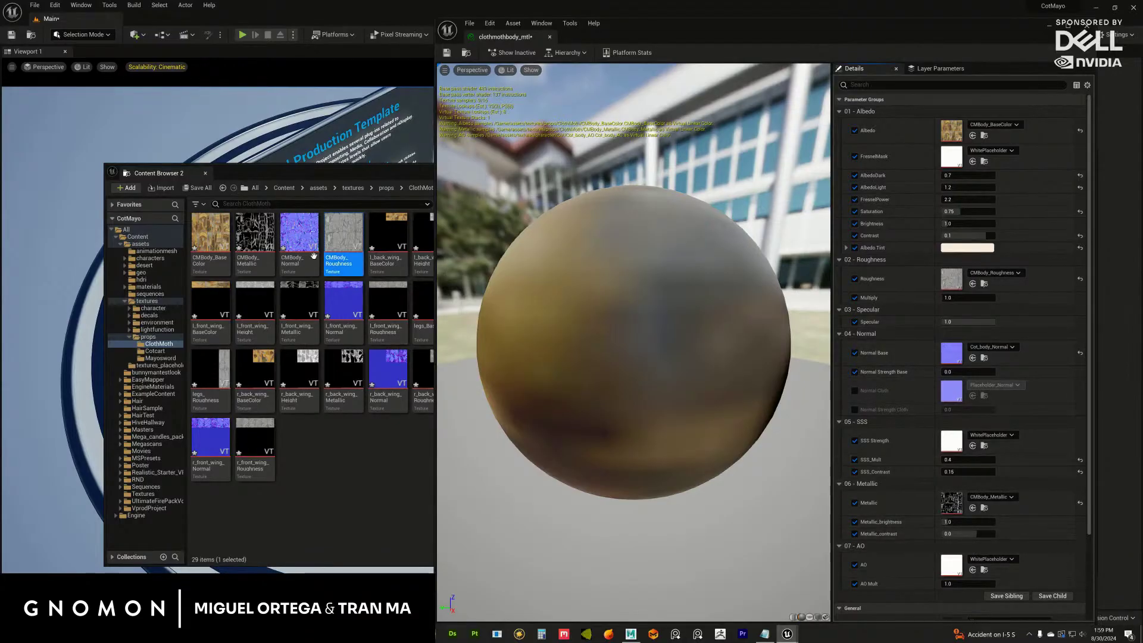
drag(313, 256, 951, 354)
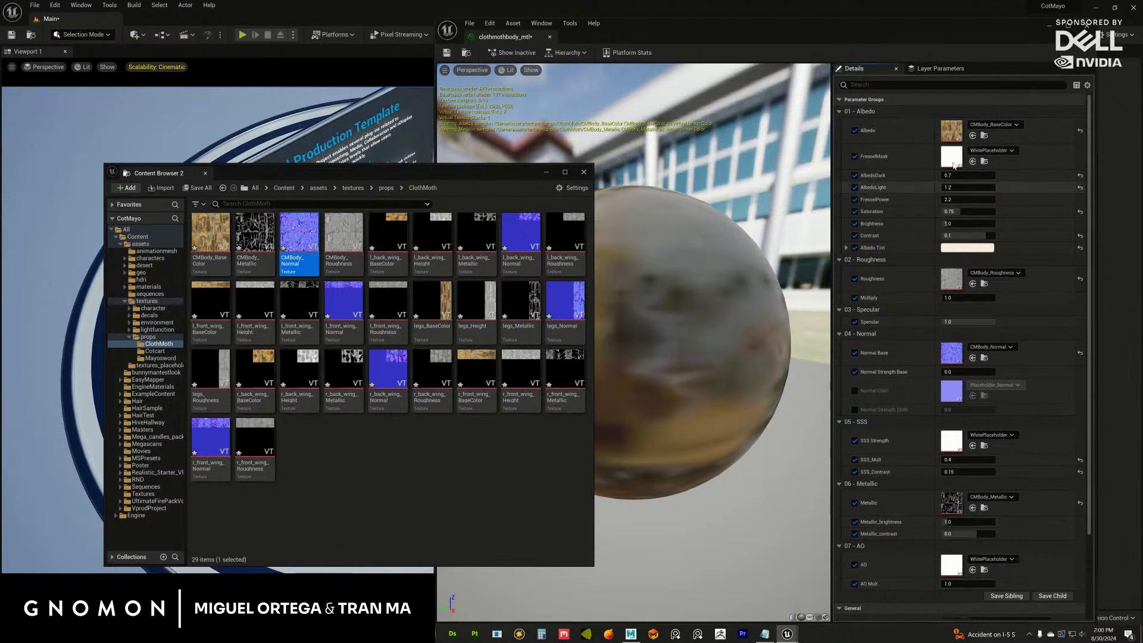
Save the body material instance and open clothmothlegs_mtl beside the texture browser.
click(448, 54)
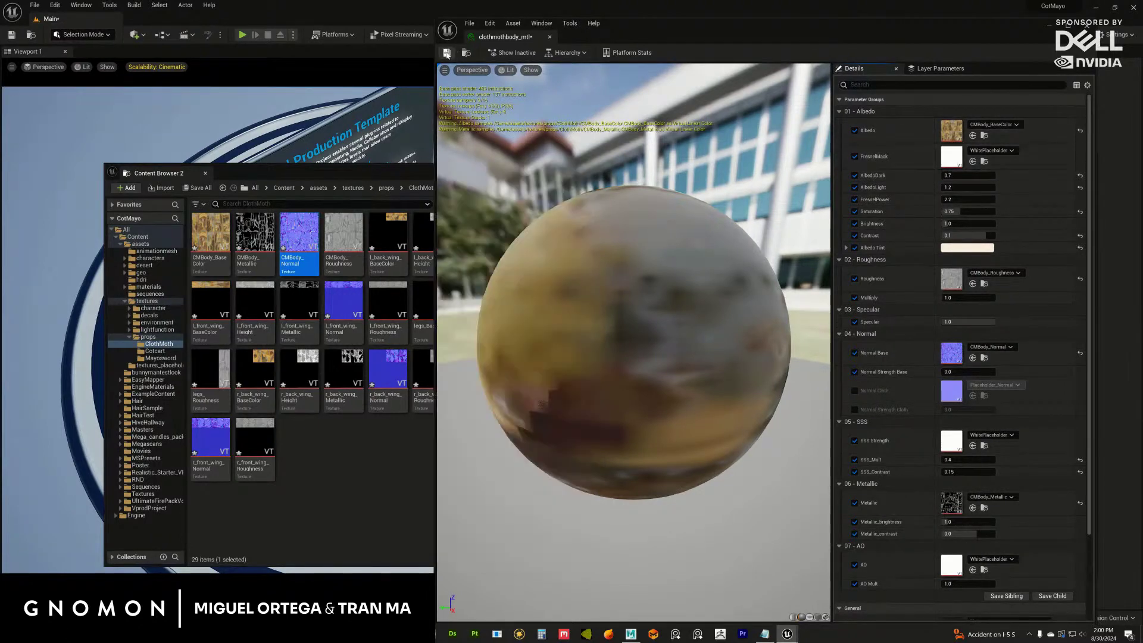
click(447, 54)
drag(679, 21, 774, 310)
double_click(815, 227)
drag(772, 306, 738, 72)
Assign legs_BaseColor as the legs material's Albedo texture and reset the fresnel mask to the default placeholder.
drag(436, 300, 1043, 146)
drag(1049, 50, 969, 41)
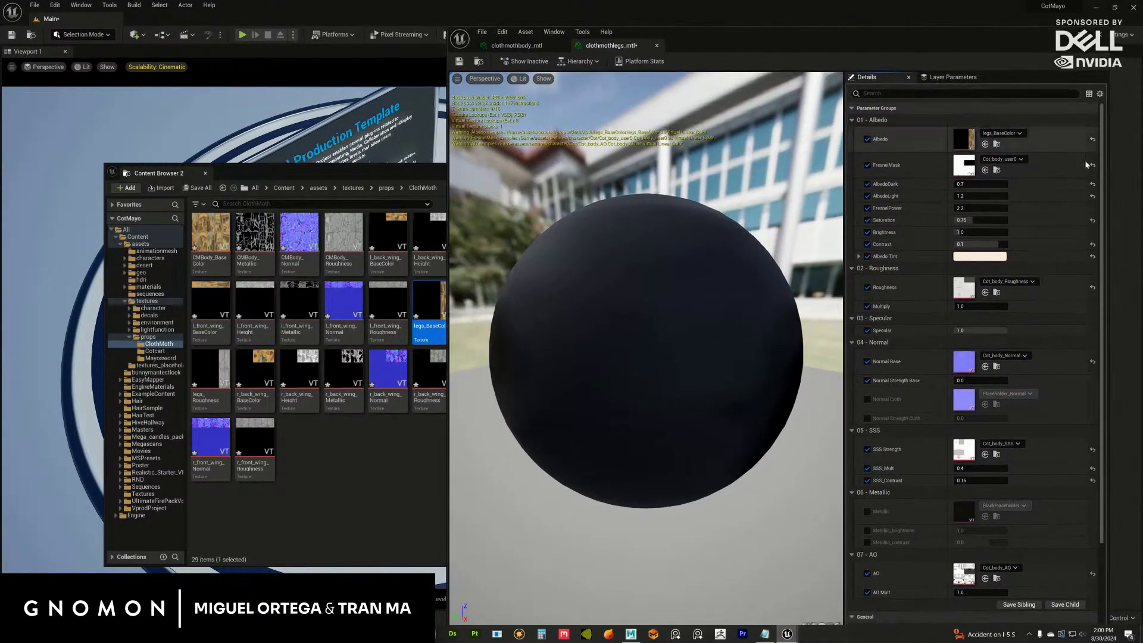
click(1092, 165)
Delete the legs_Height texture from the ClothMoth textures folder.
drag(406, 175, 330, 175)
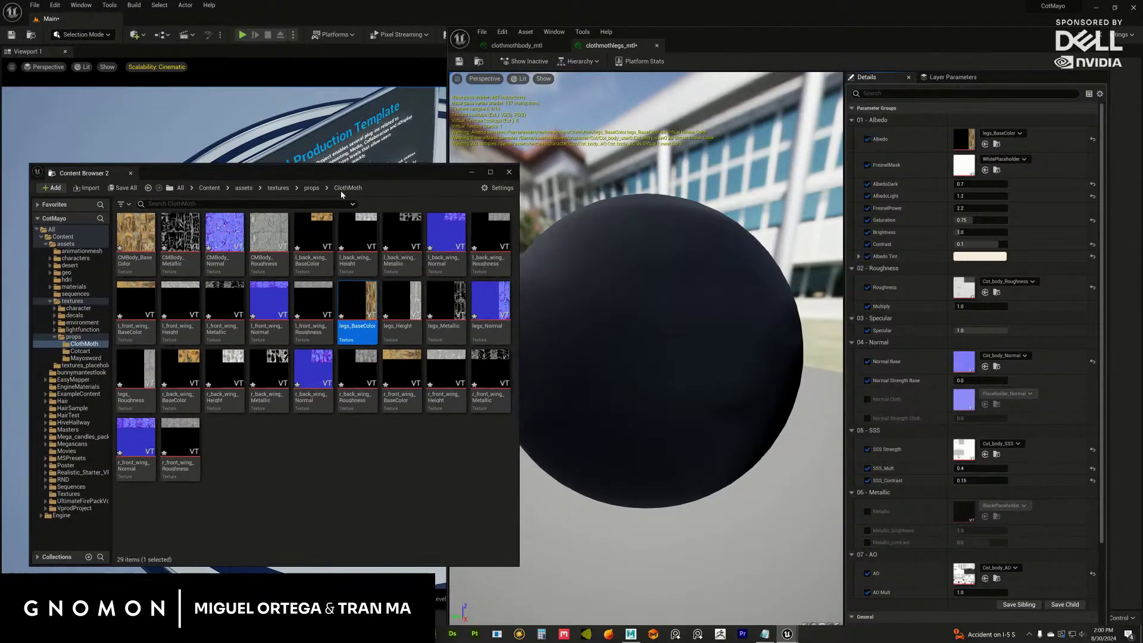
mouse_move(400, 310)
mouse_down()
mouse_move(688, 399)
mouse_move(583, 380)
mouse_move(393, 298)
mouse_move(418, 315)
mouse_up()
key(Escape)
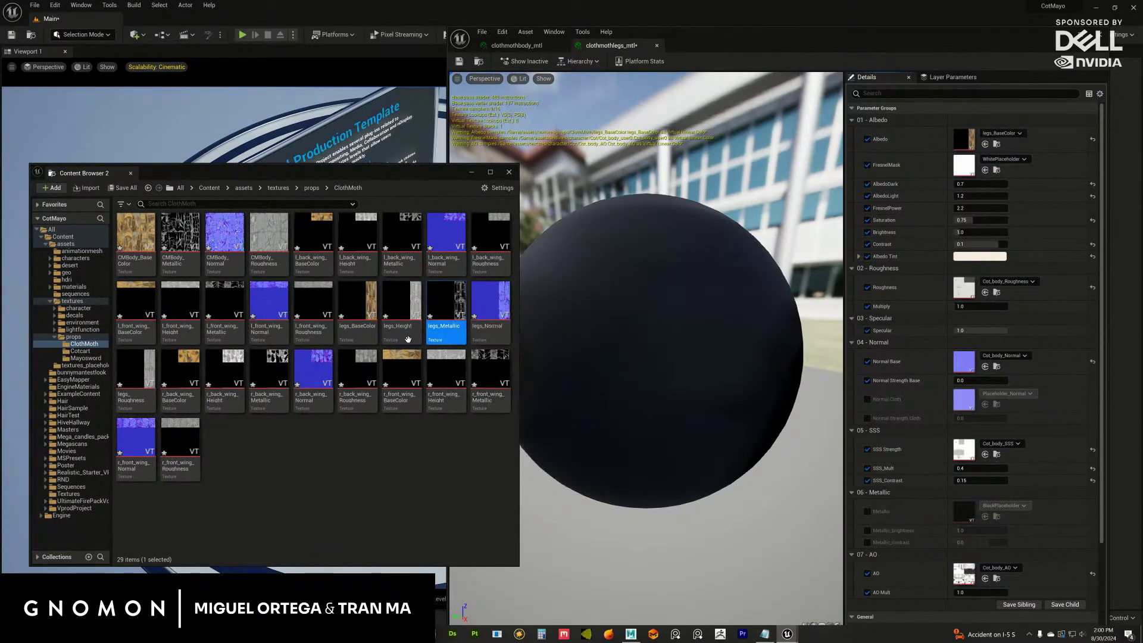
right_click(398, 314)
click(431, 490)
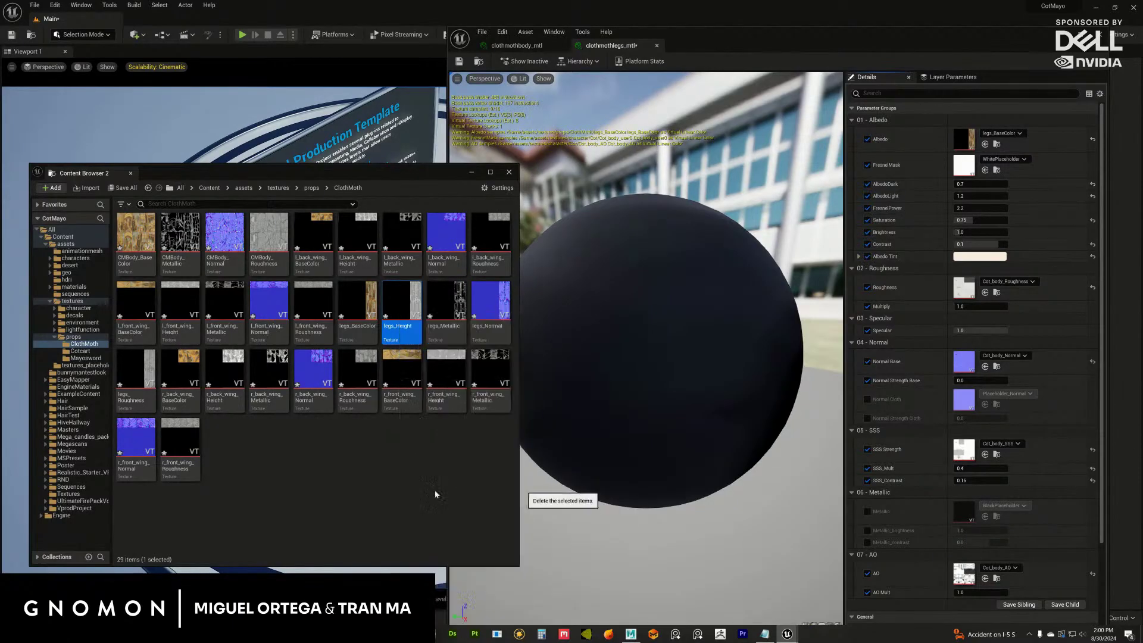
click(507, 462)
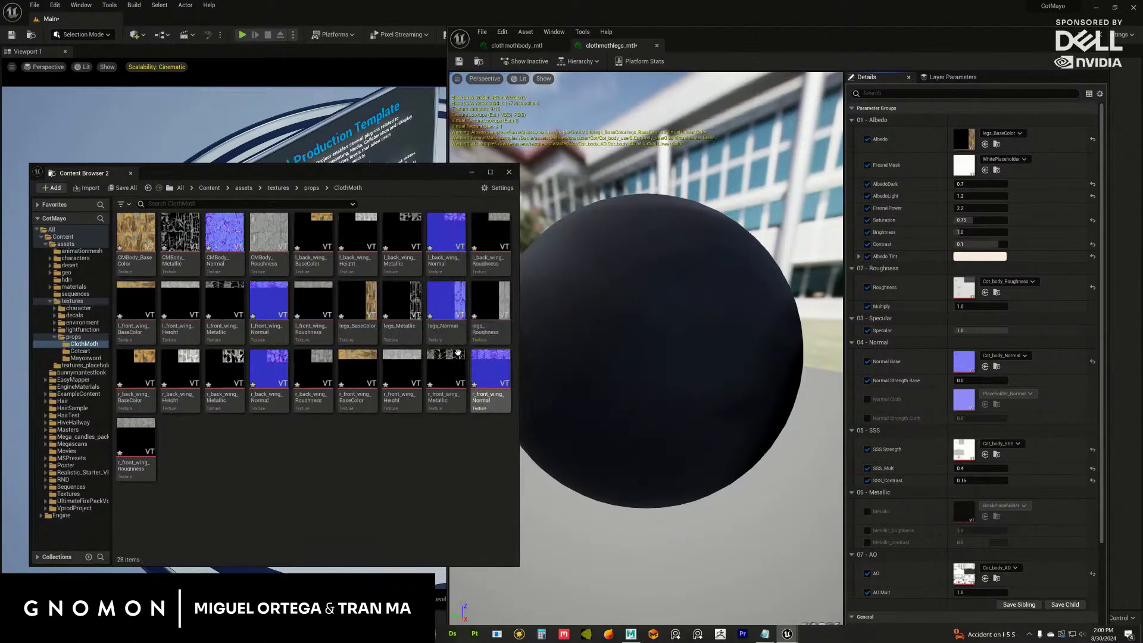
Enable the Metallic texture, Metallic_brightness and Metallic_contrast parameters on the legs material instance.
click(401, 321)
click(867, 511)
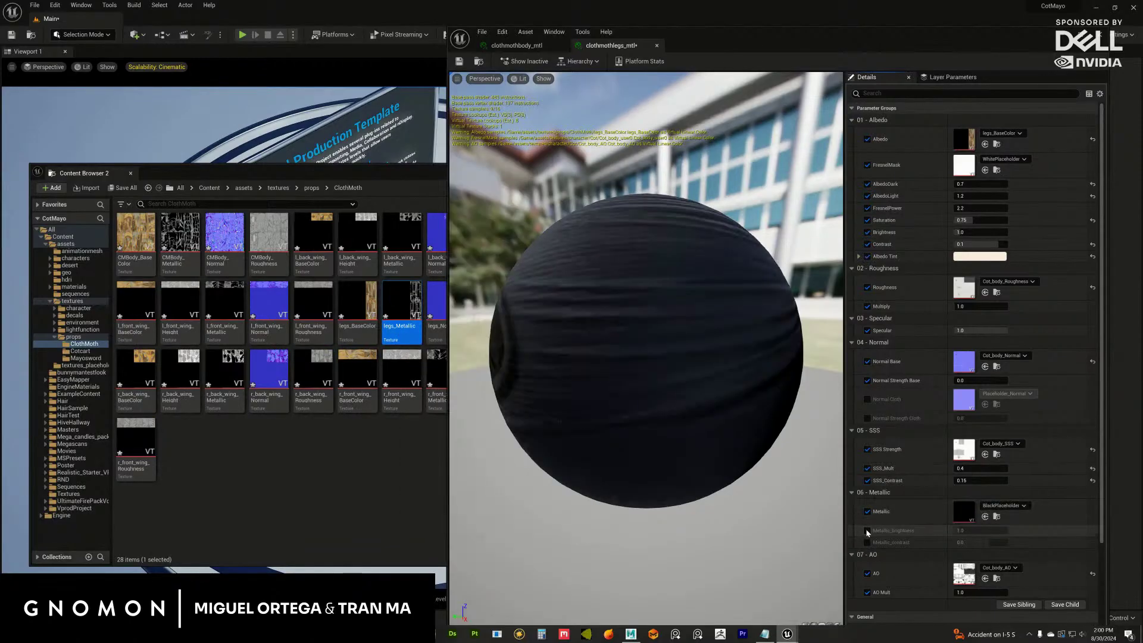
click(867, 530)
click(866, 543)
Assign legs_Metallic, legs_Normal and legs_Roughness to the legs material's matching parameters, and reset the AO and SSS Strength textures to their defaults.
drag(401, 305, 958, 514)
drag(439, 308, 964, 361)
click(484, 306)
drag(484, 306, 964, 287)
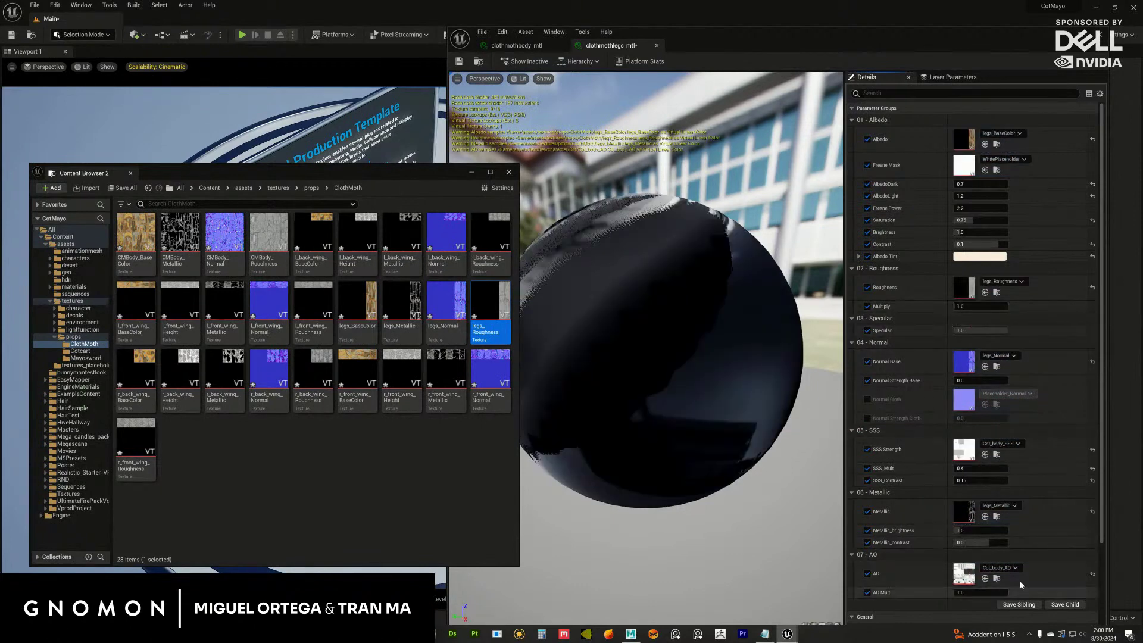
click(1093, 574)
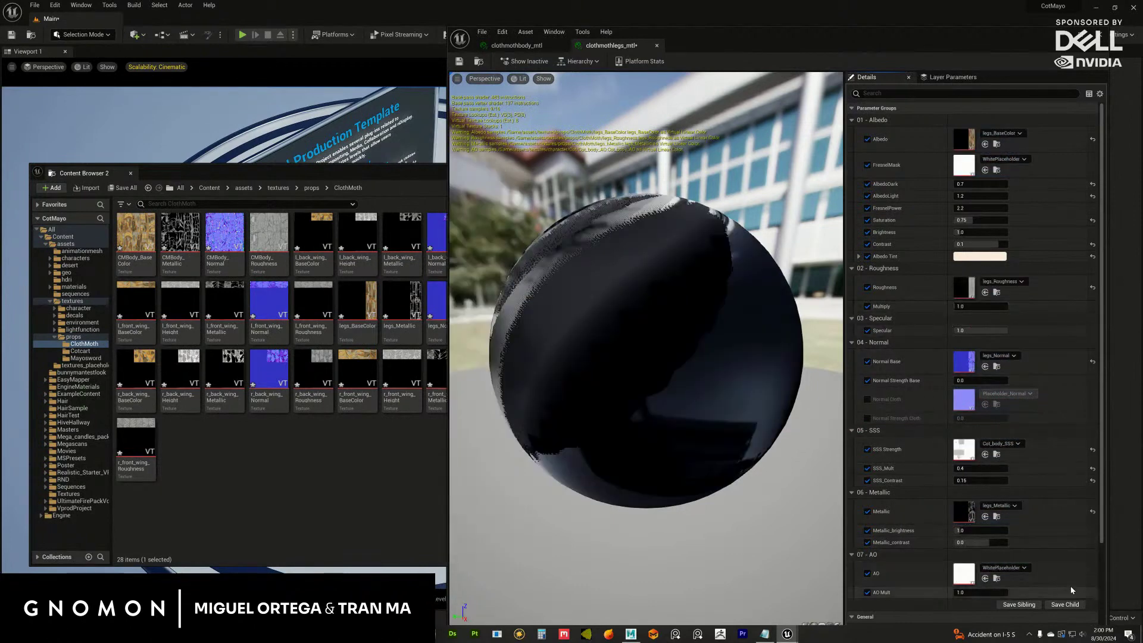
click(1092, 450)
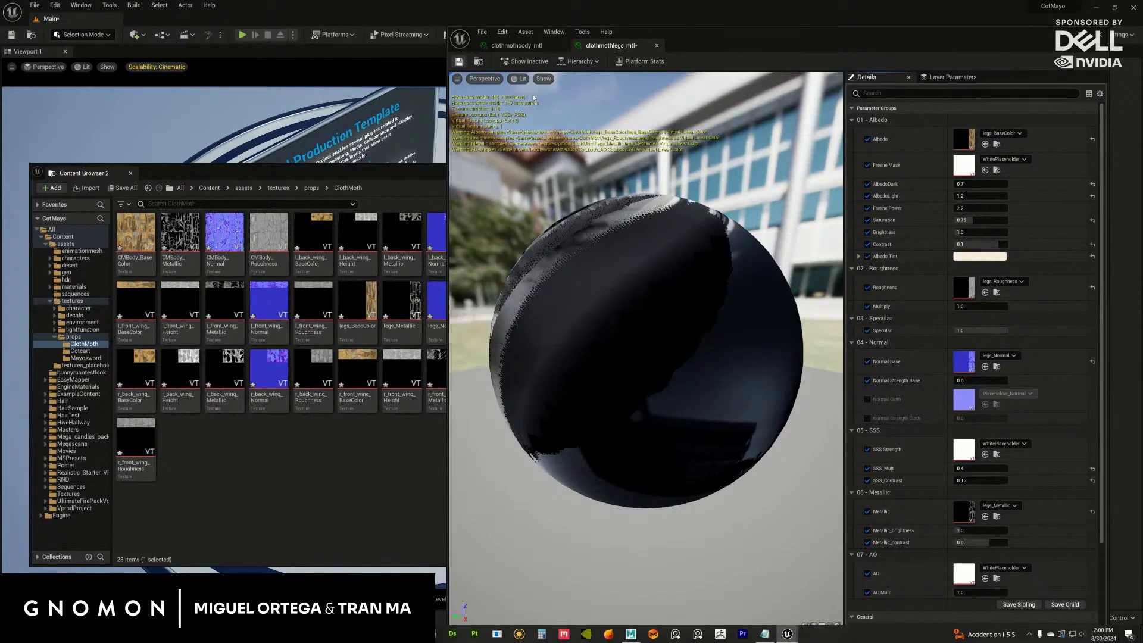
Save the legs material instance and open clothmothwingLback_mtl beside the texture browser.
drag(738, 38, 758, 341)
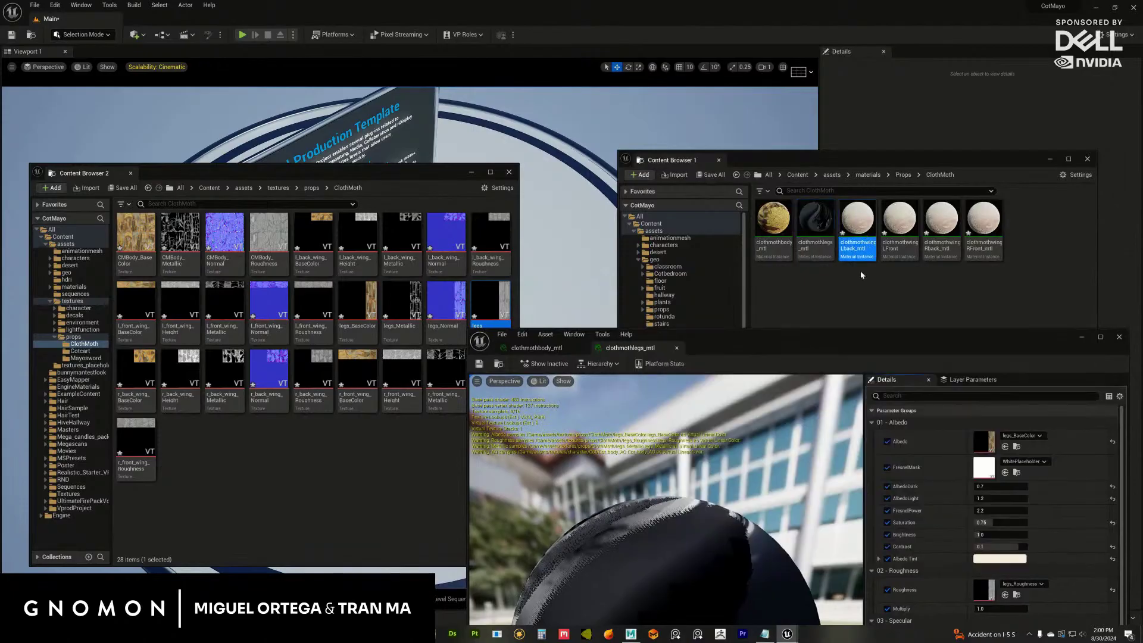
drag(828, 341, 835, 67)
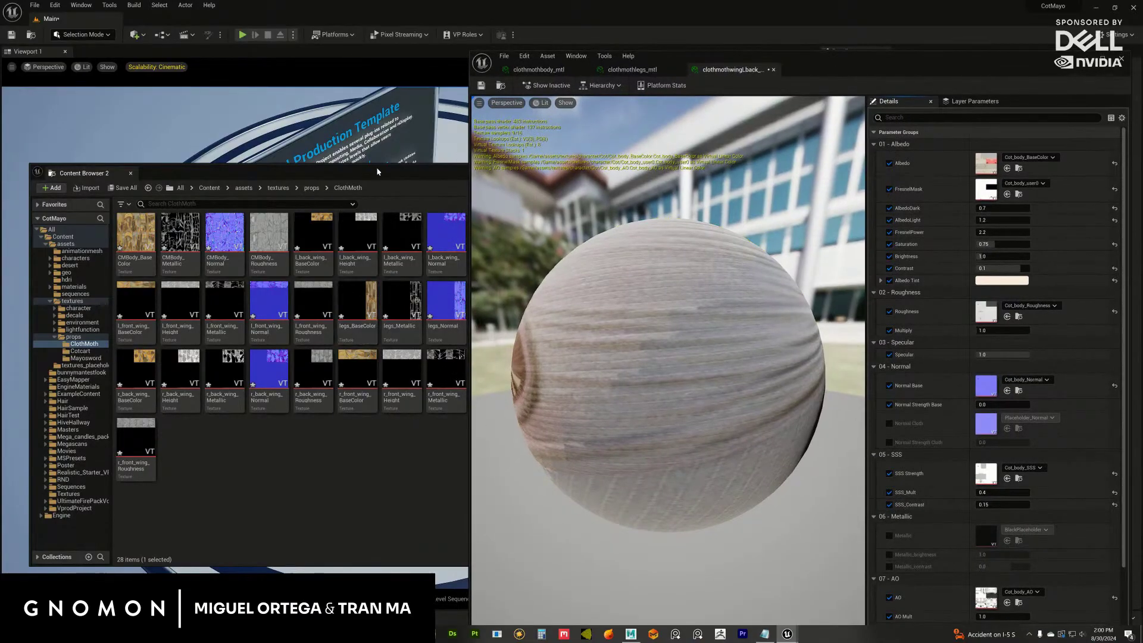
drag(366, 174, 362, 173)
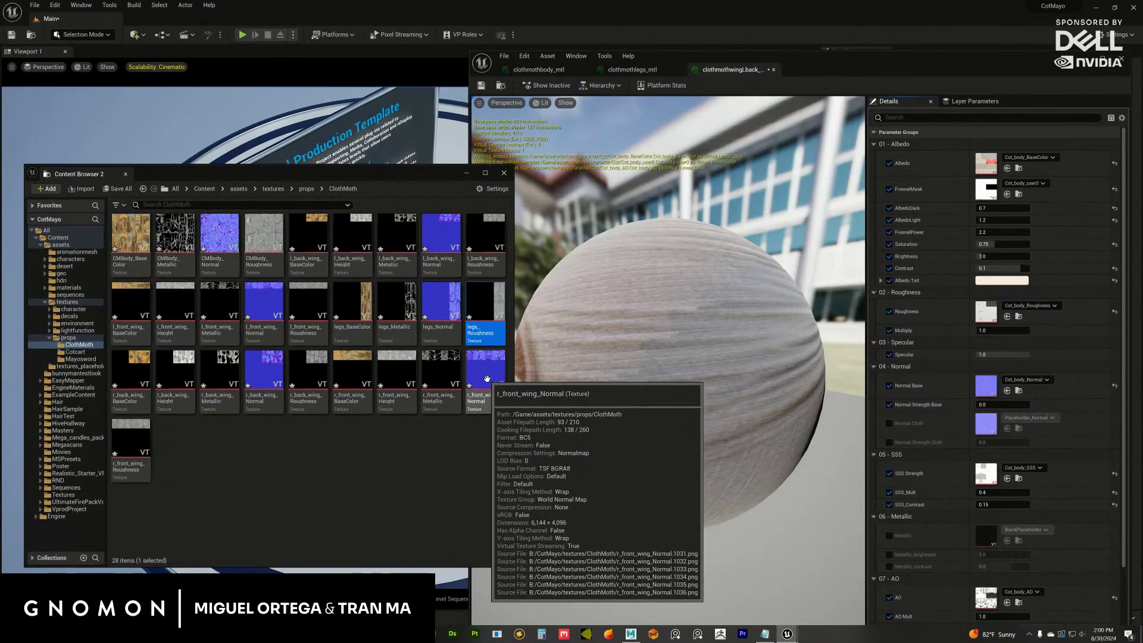
Switch to Maya, select the r_front_wing mesh to check the wing materials against the model, and return to Unreal.
click(632, 634)
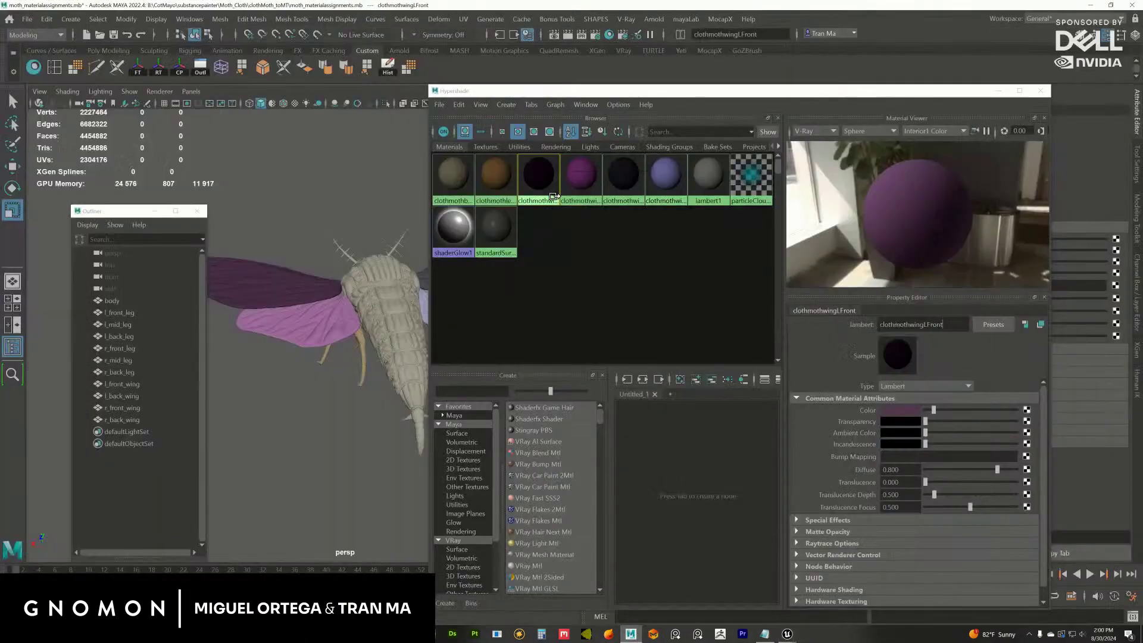
click(322, 294)
drag(730, 93, 701, 113)
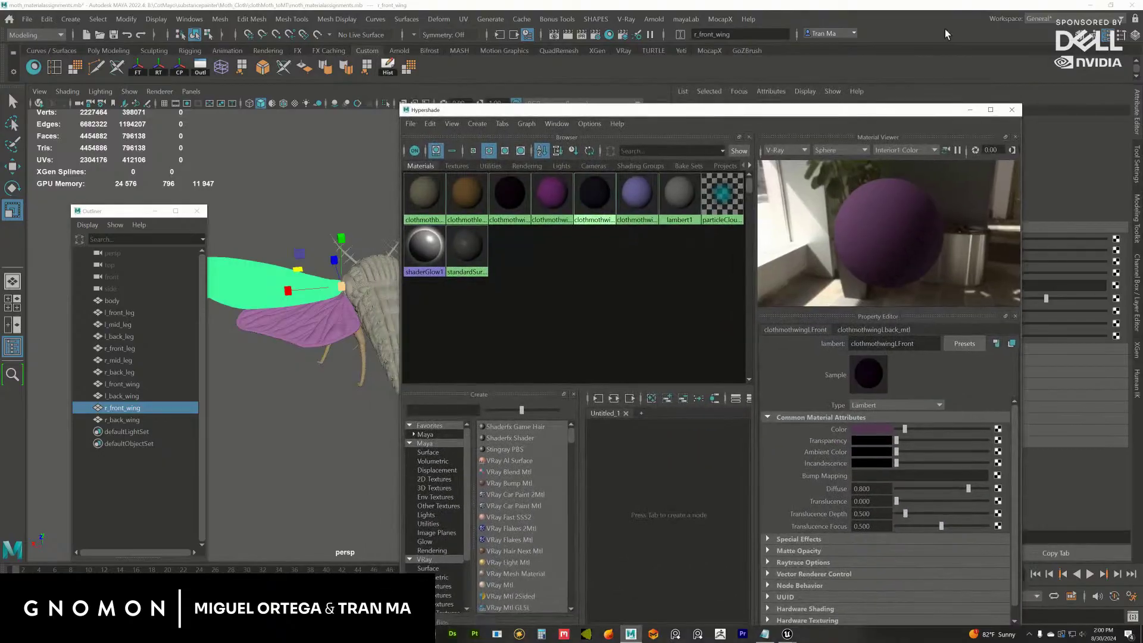
click(1090, 7)
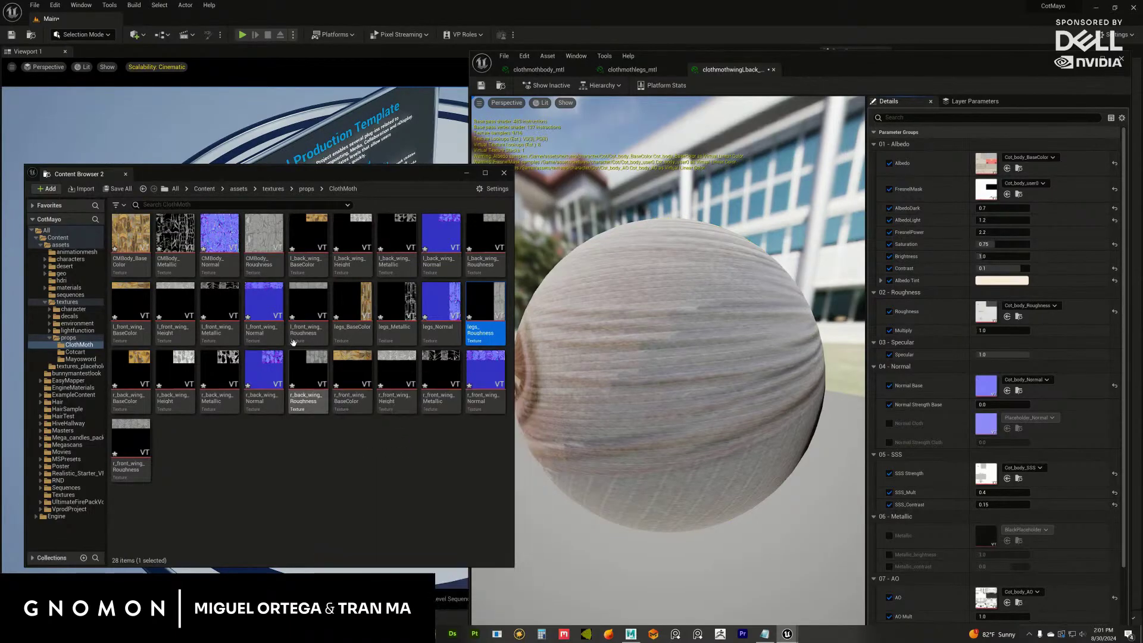
Inspect the l_front_wing_Normal texture in the texture editor and close it.
double_click(264, 310)
click(132, 324)
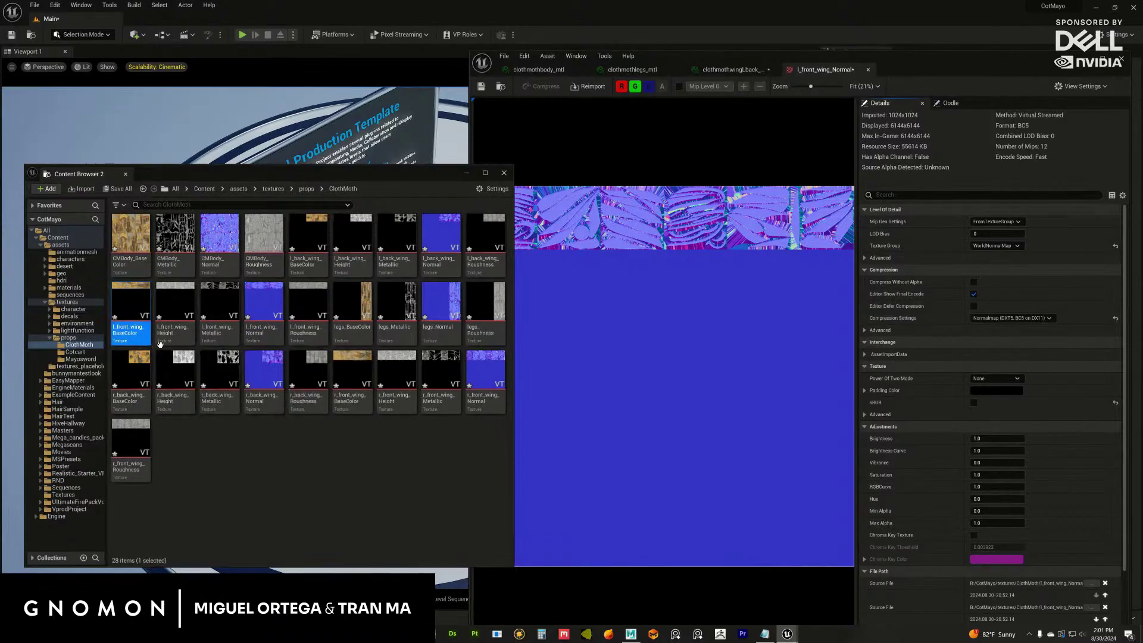
click(306, 273)
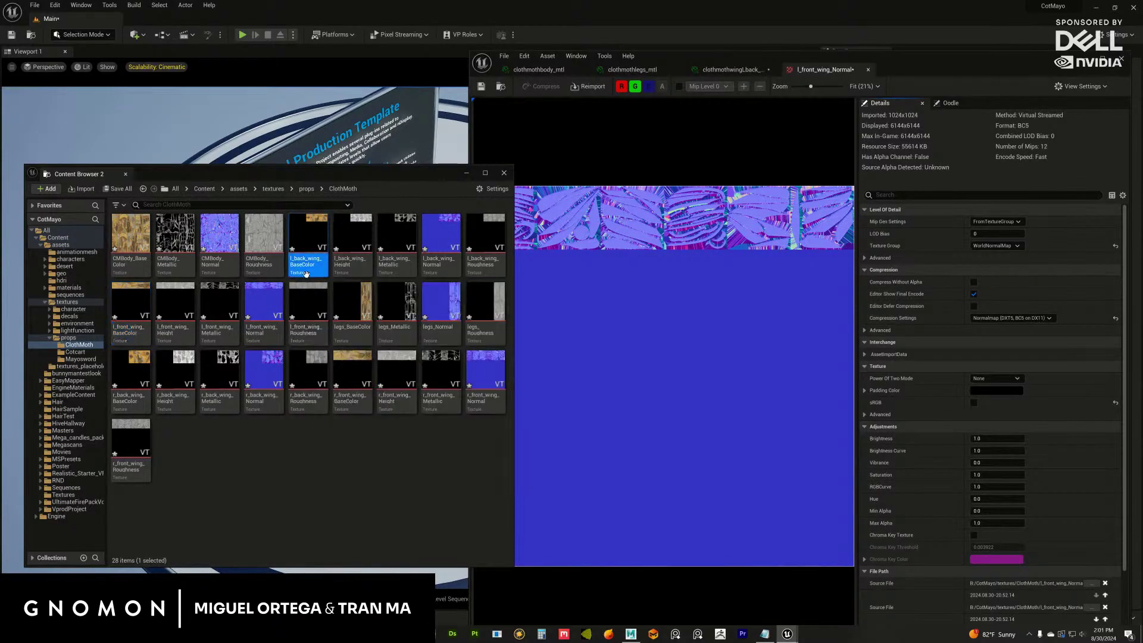
click(868, 70)
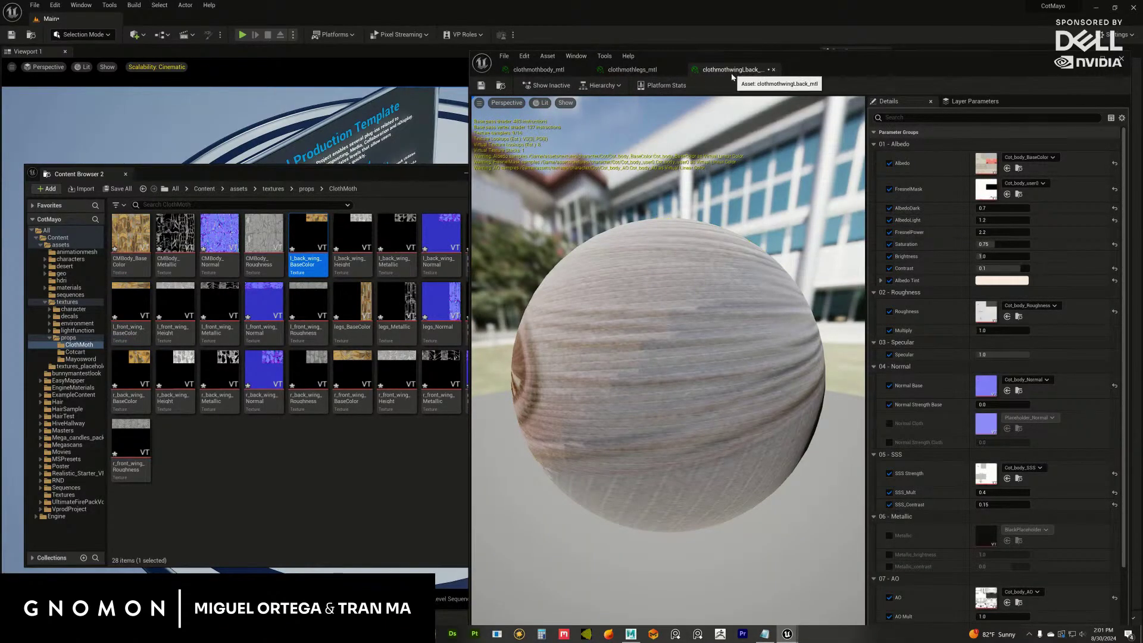
Assign l_back_wing_BaseColor as the left back wing material's Albedo texture and delete the l_back_wing_Height texture.
drag(317, 271, 986, 163)
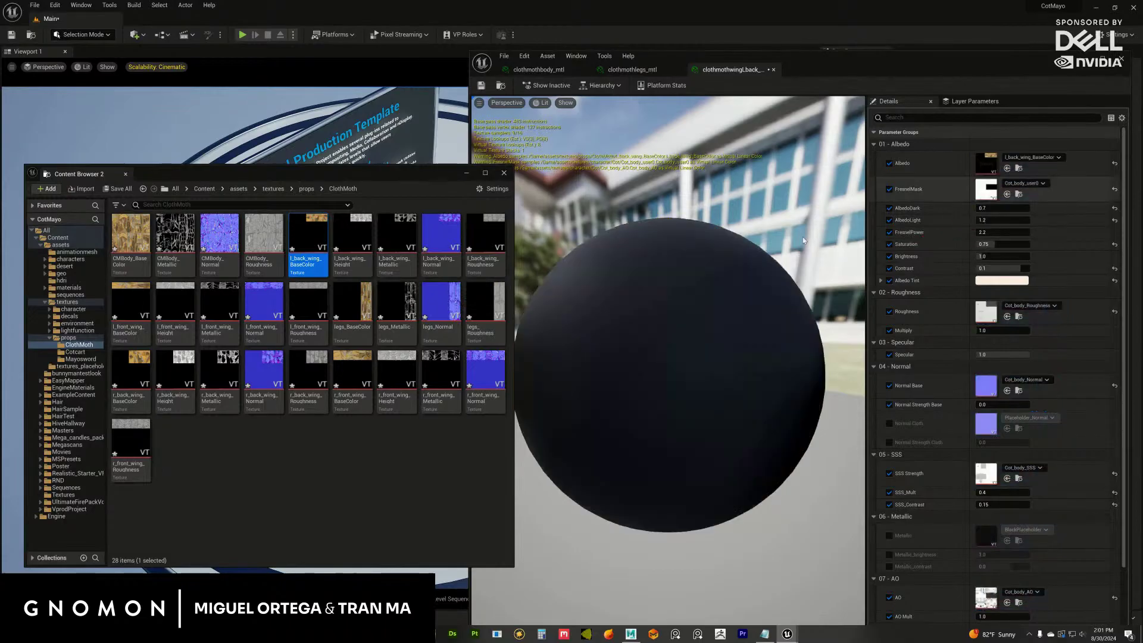
right_click(354, 258)
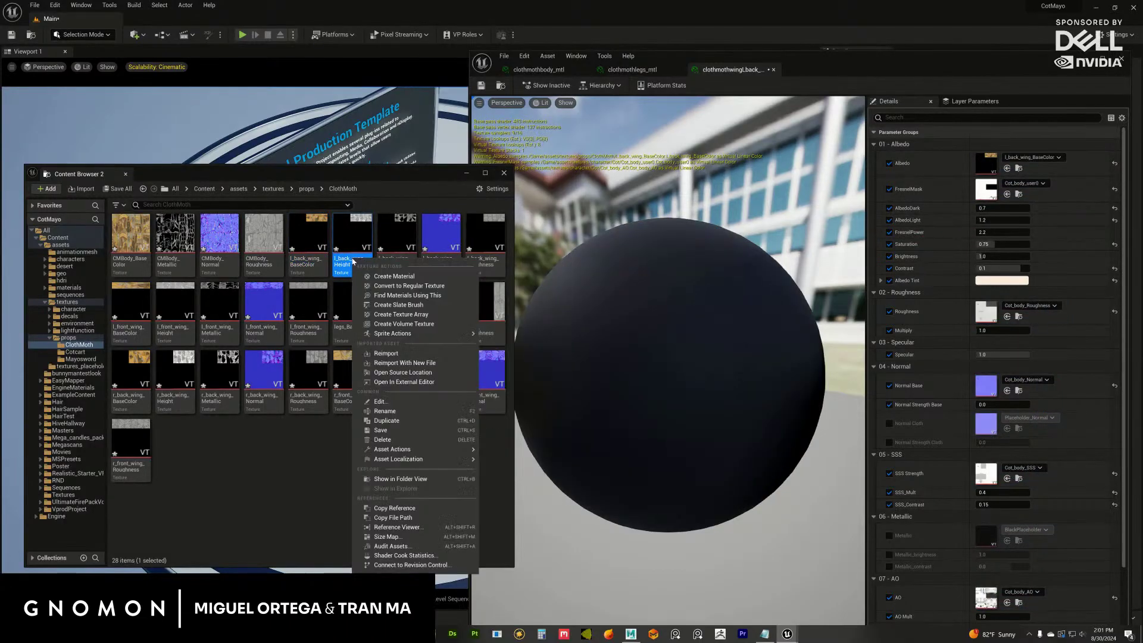
click(375, 439)
click(507, 462)
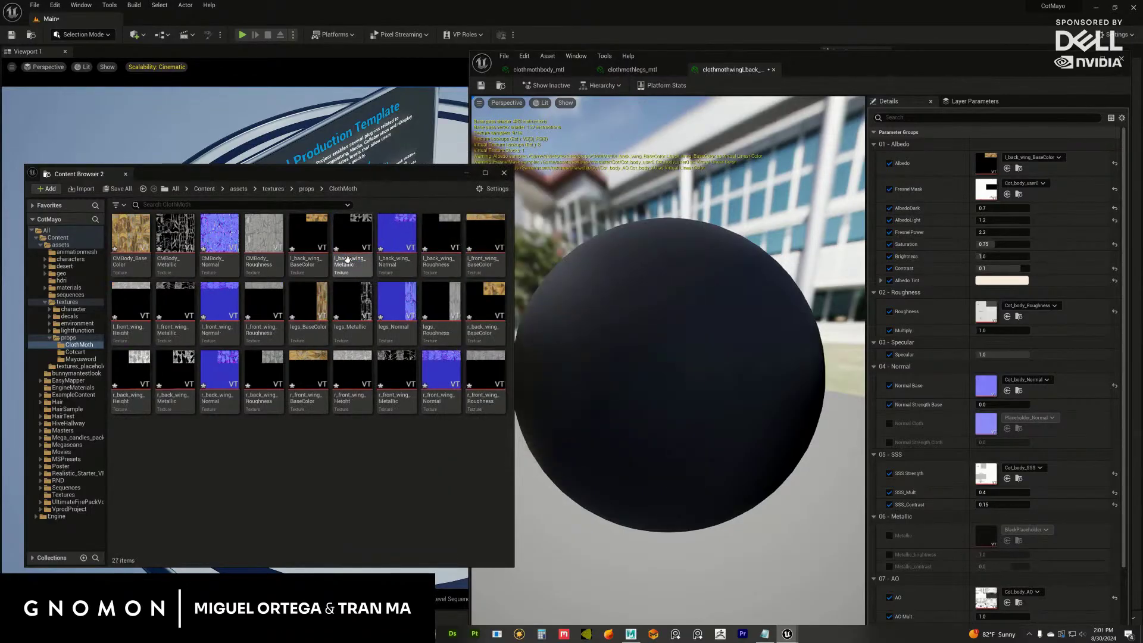
Enable the Metallic texture parameter and assign l_back_wing_Metallic, l_back_wing_Normal and l_back_wing_Roughness to the left back wing material.
drag(347, 259, 916, 536)
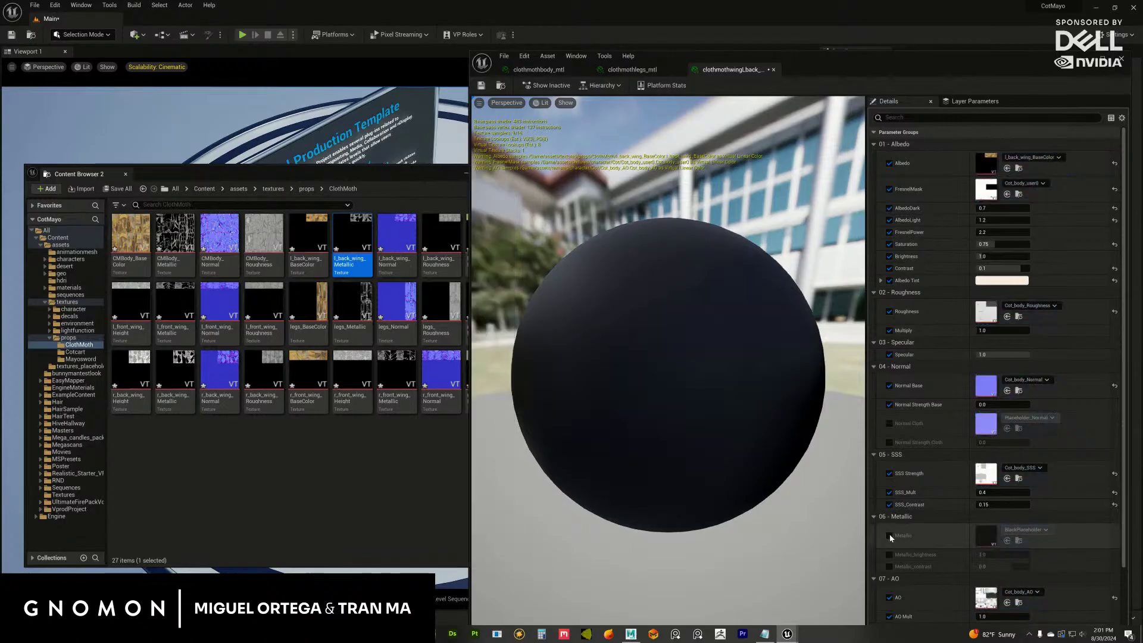
click(889, 535)
drag(349, 253, 988, 535)
drag(414, 262, 986, 386)
mouse_move(450, 260)
mouse_down()
mouse_move(685, 315)
mouse_move(986, 311)
mouse_up()
Reset the left back wing material's AO, SSS Strength and FresnelMask textures to their default placeholders.
click(1114, 597)
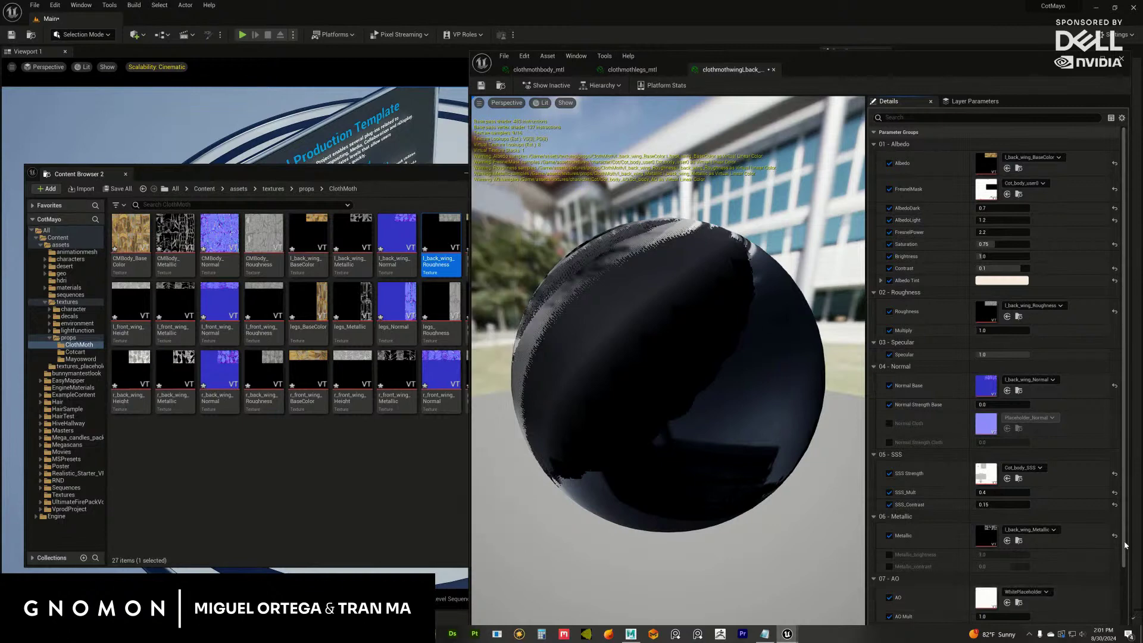
click(1115, 474)
scroll(1123, 539, down, 3)
scroll(1122, 539, up, 3)
click(1114, 188)
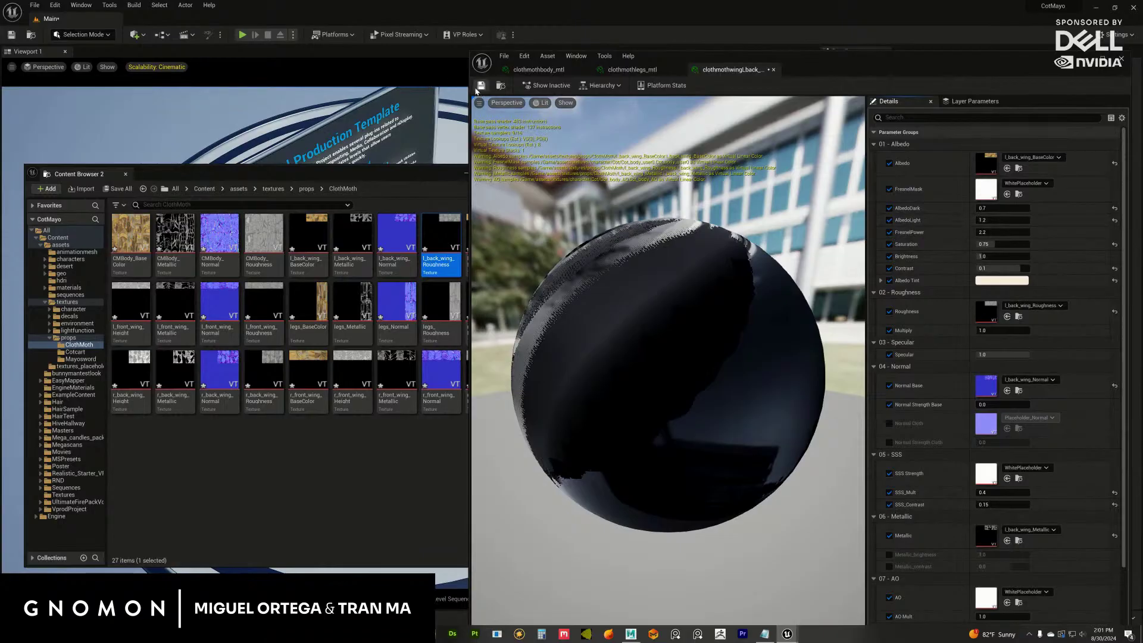
Save clothmothwingLback_mtl and inspect its preview sphere from other angles.
drag(813, 59, 862, 288)
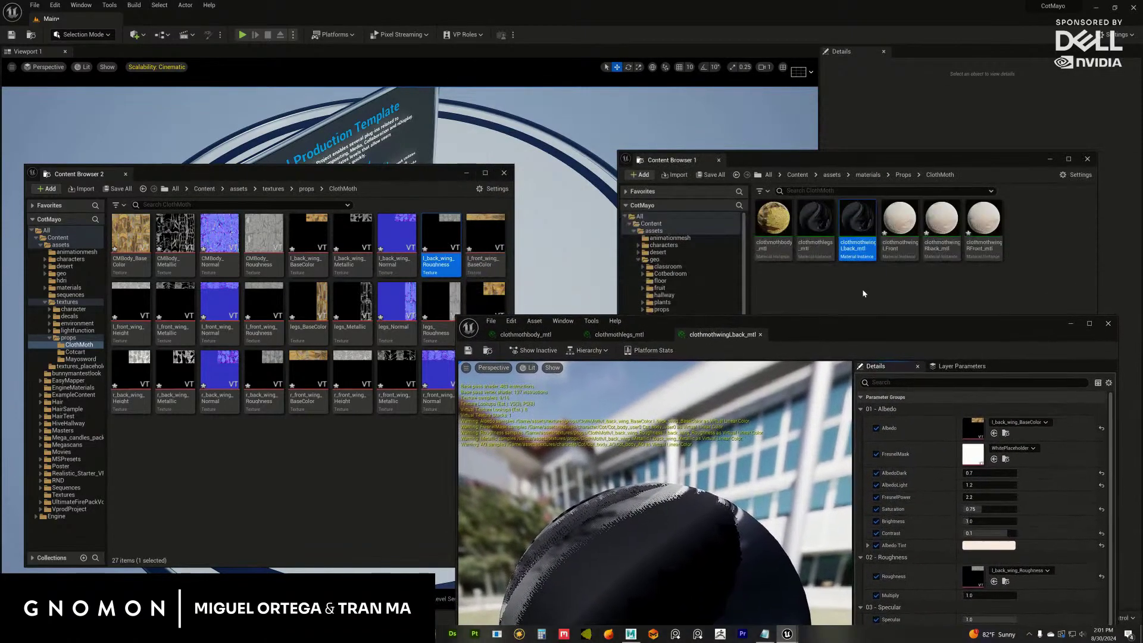
scroll(691, 506, down, 5)
middle_drag(686, 586, 681, 430)
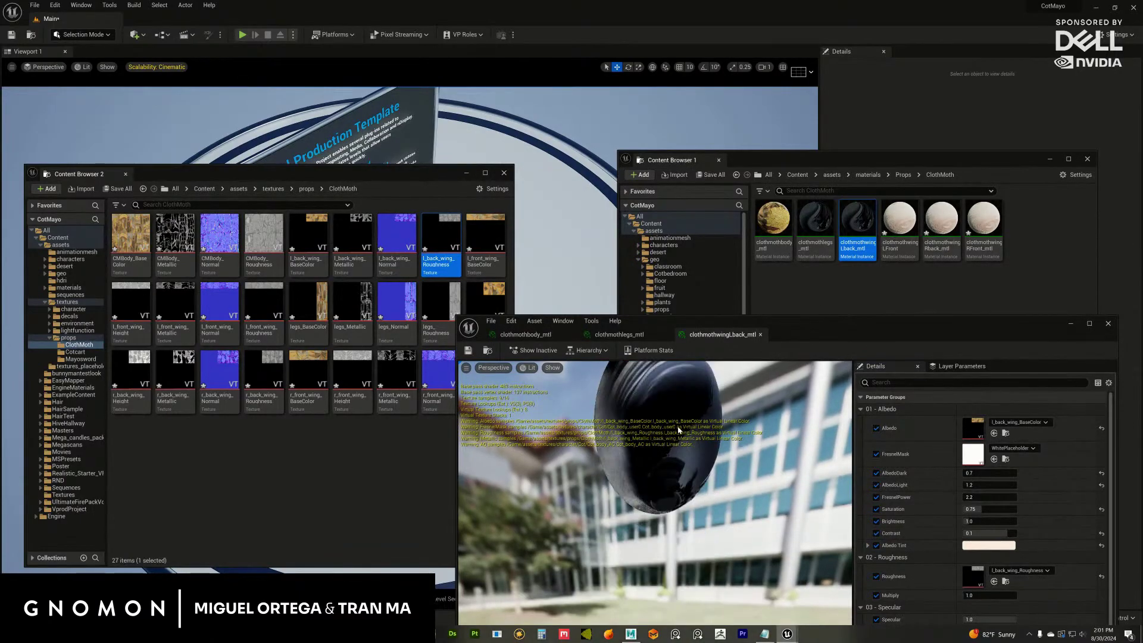
drag(681, 430, 662, 388)
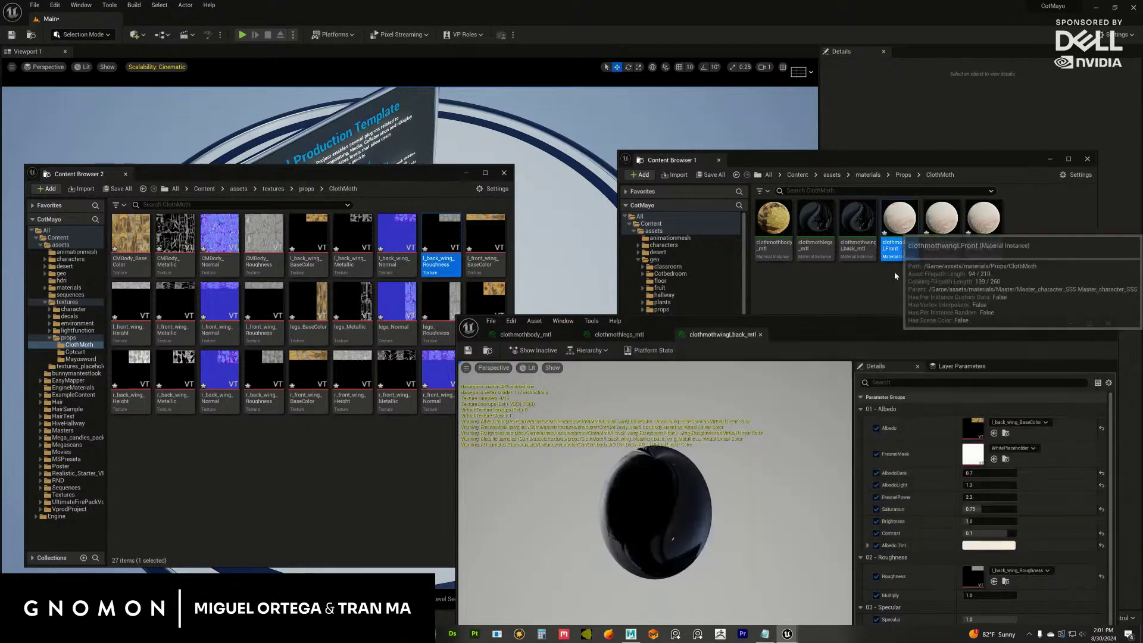
Open clothmothwingLFront, assign l_front_wing_BaseColor as its Albedo texture and reset the fresnel mask to the default placeholder.
double_click(905, 228)
drag(884, 330, 913, 65)
drag(413, 171, 368, 170)
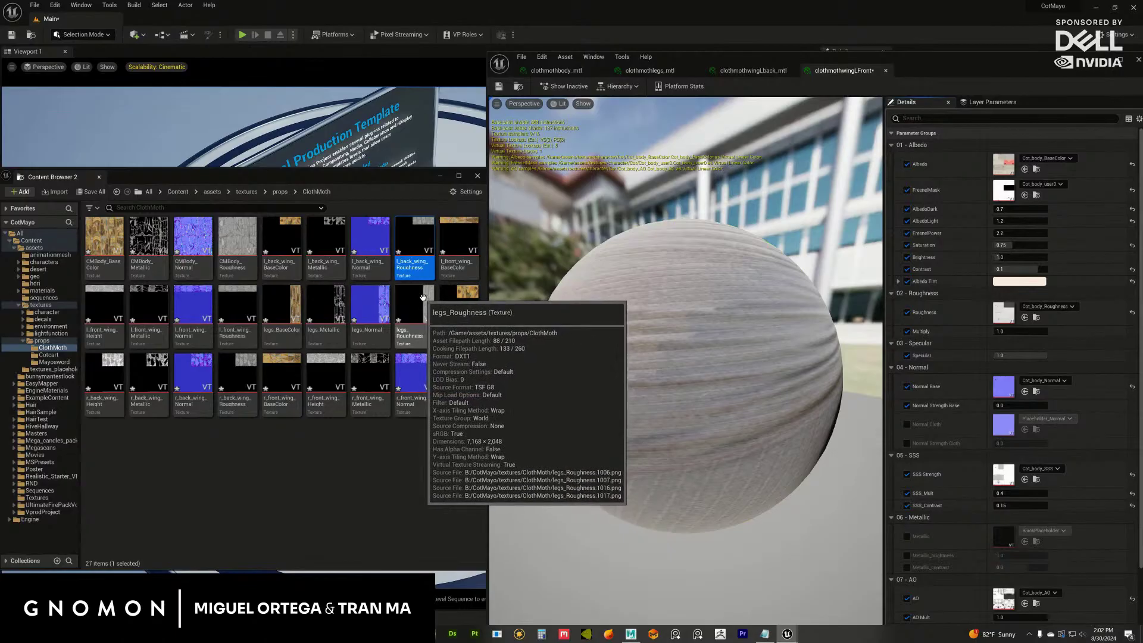
drag(462, 267, 1039, 166)
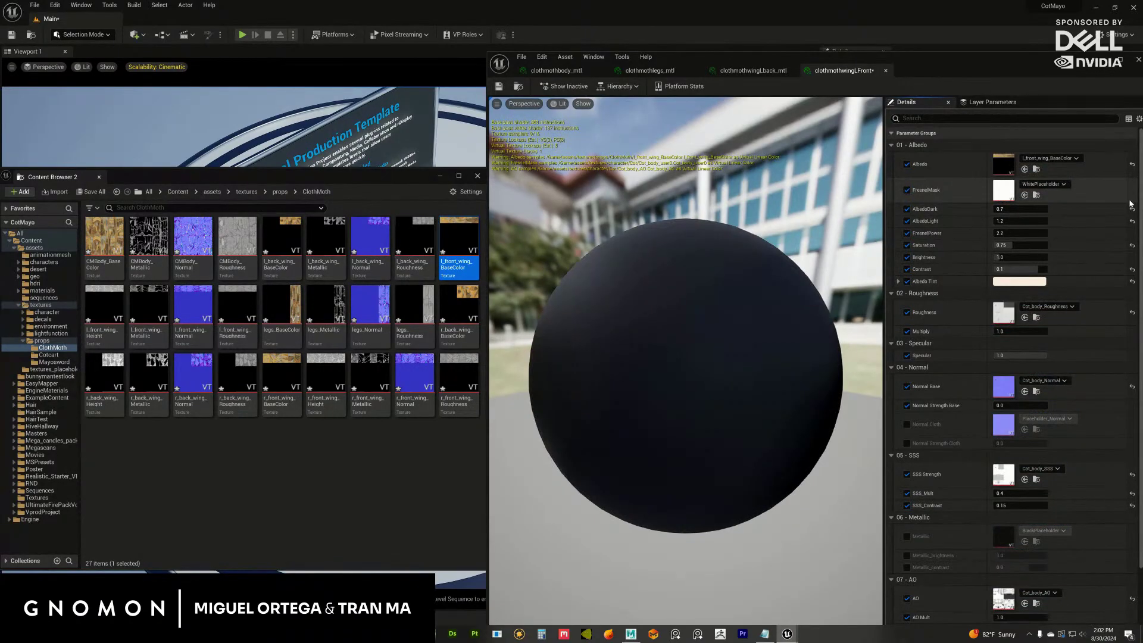
Delete the l_front_wing_Height texture from the ClothMoth textures folder.
right_click(105, 313)
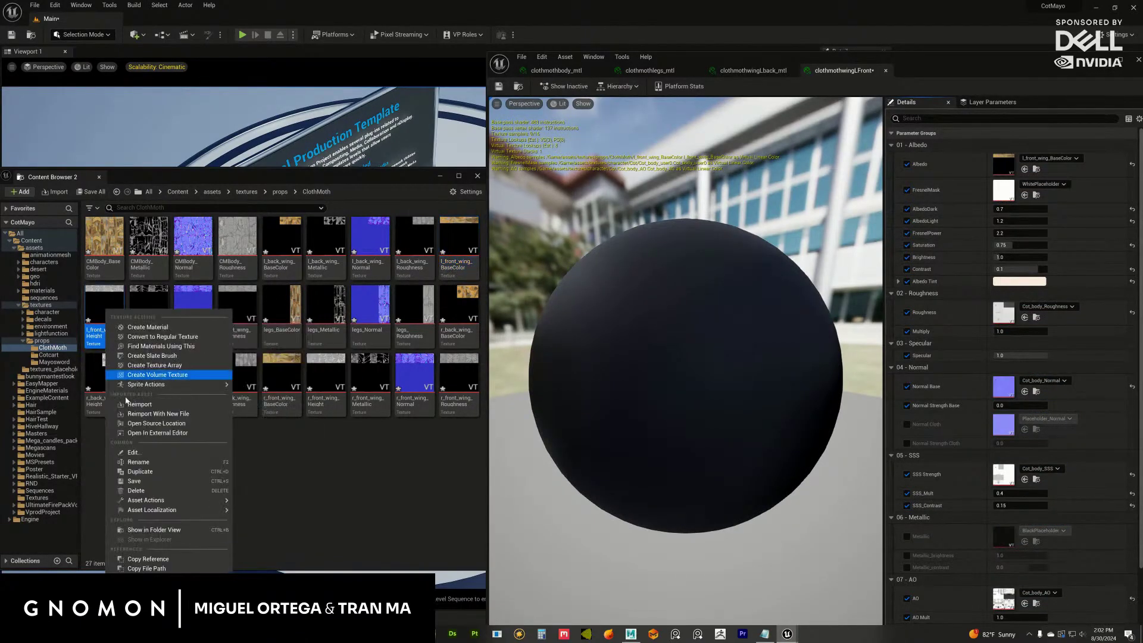
click(145, 490)
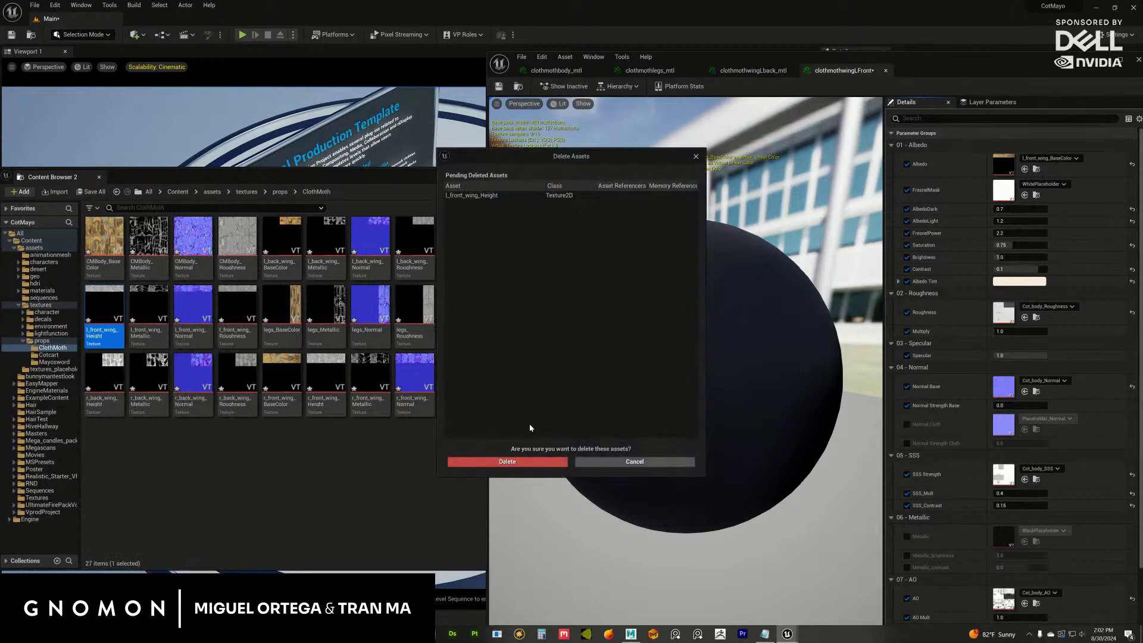
click(534, 463)
Enable Metallic on the left front wing material, assign l_front_wing_Metallic, l_front_wing_Normal and l_front_wing_Roughness, and reset the SSS Strength and AO textures.
drag(106, 328, 1005, 537)
click(906, 537)
click(1133, 475)
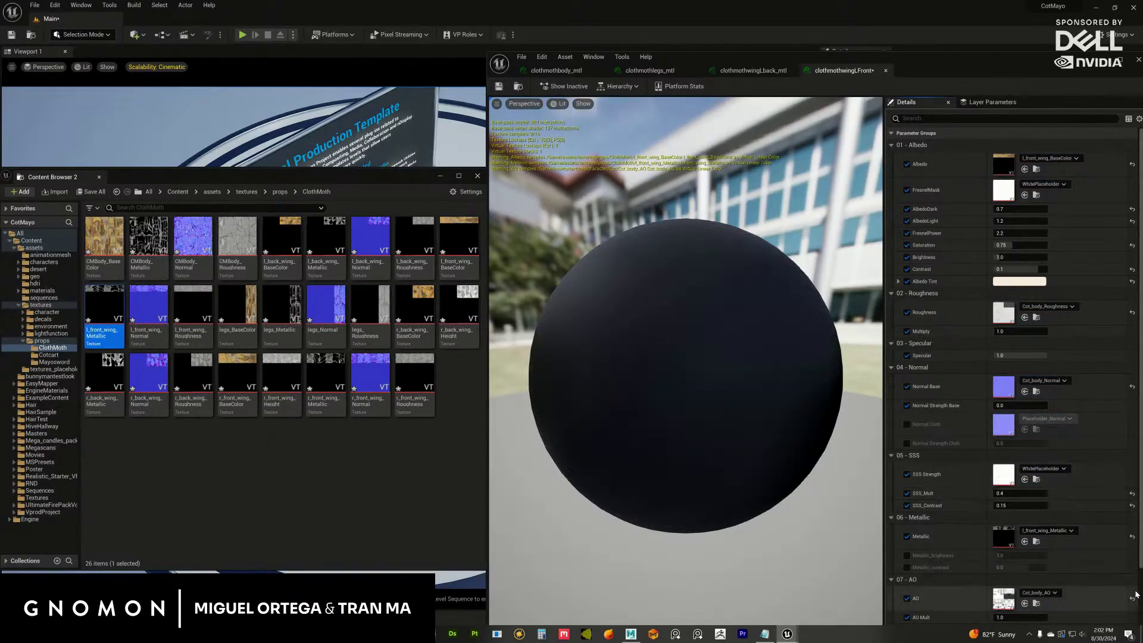
drag(159, 325, 1003, 387)
drag(193, 307, 1003, 312)
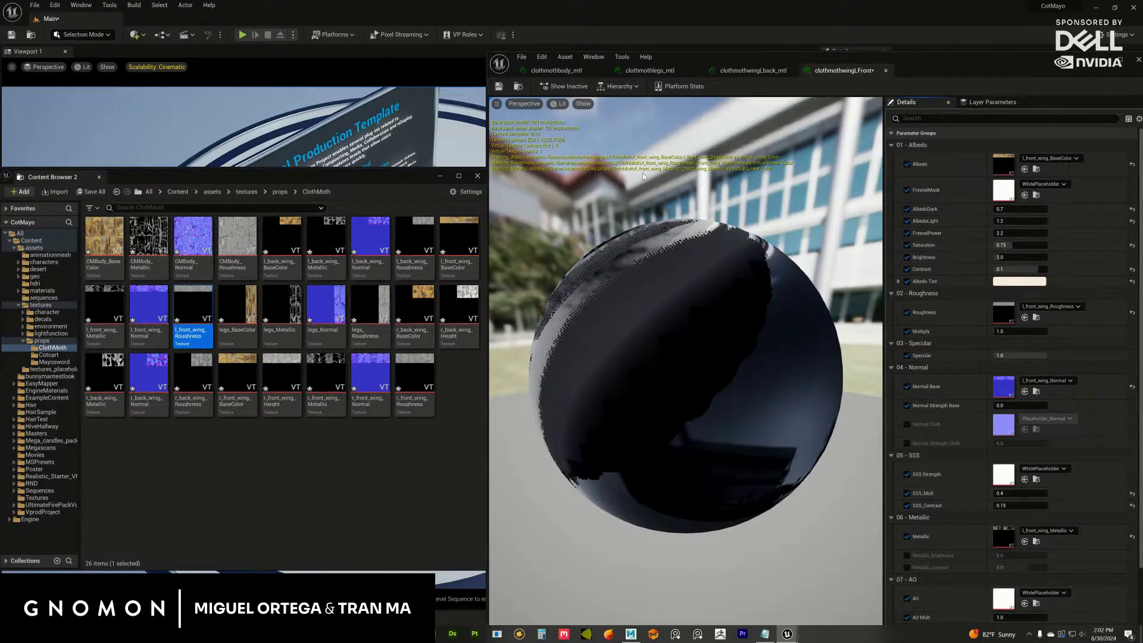
Save clothmothwingLFront and open clothmothwingRback_mtl beside the texture browser.
drag(944, 65, 856, 336)
double_click(946, 242)
drag(764, 337, 815, 43)
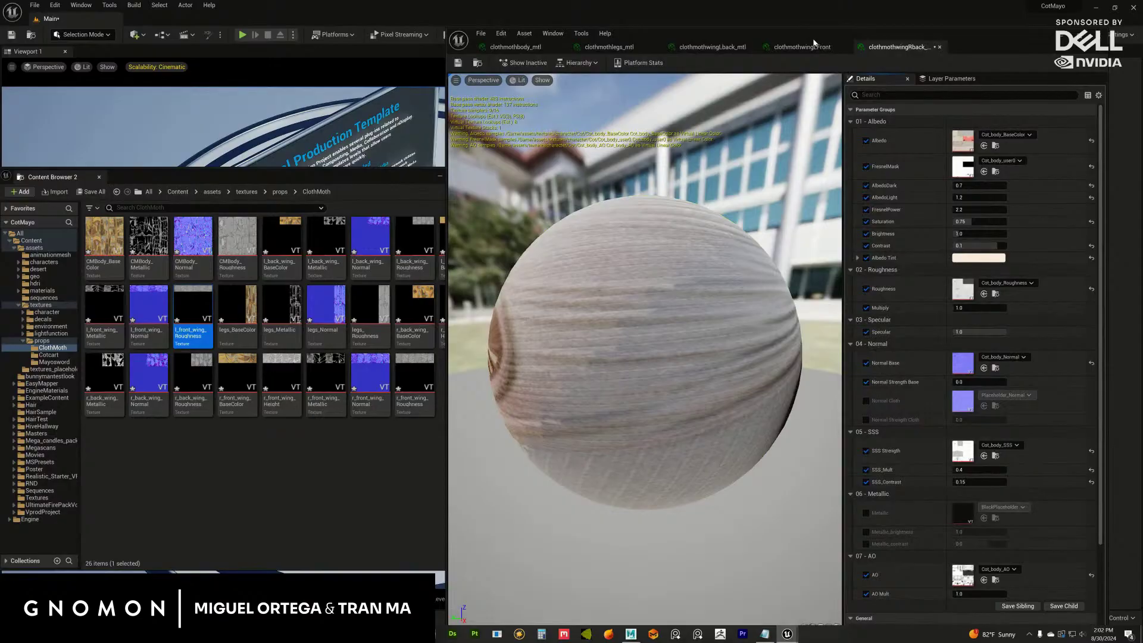
Assign r_back_wing_BaseColor as the right back wing material's Albedo texture and reset its FresnelMask and Roughness textures to the default placeholders.
drag(814, 42, 824, 42)
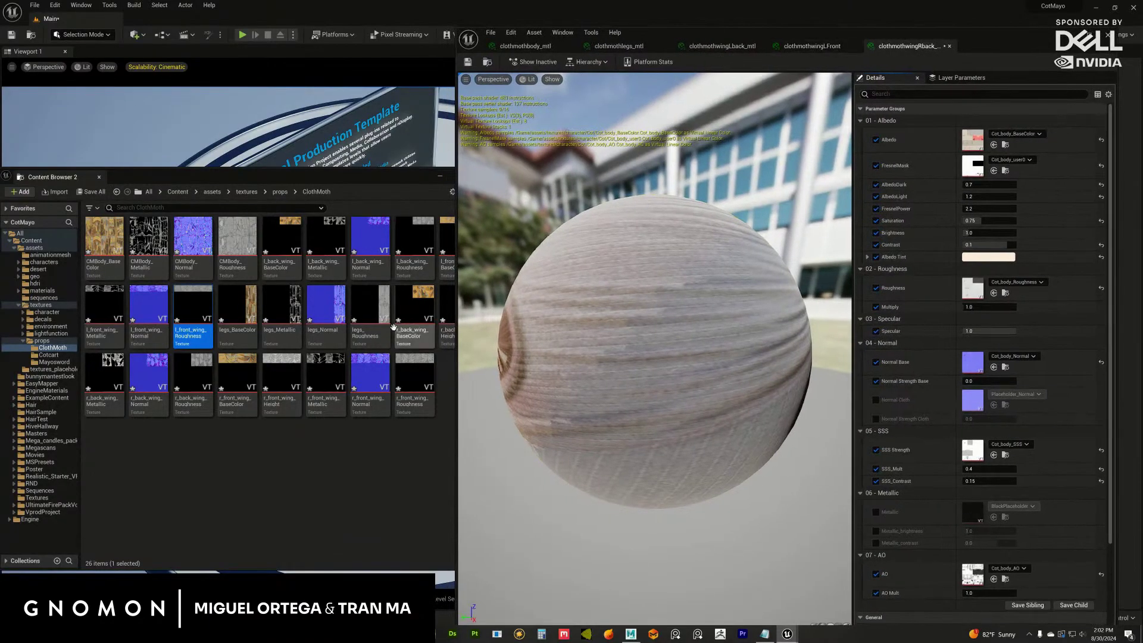
click(409, 338)
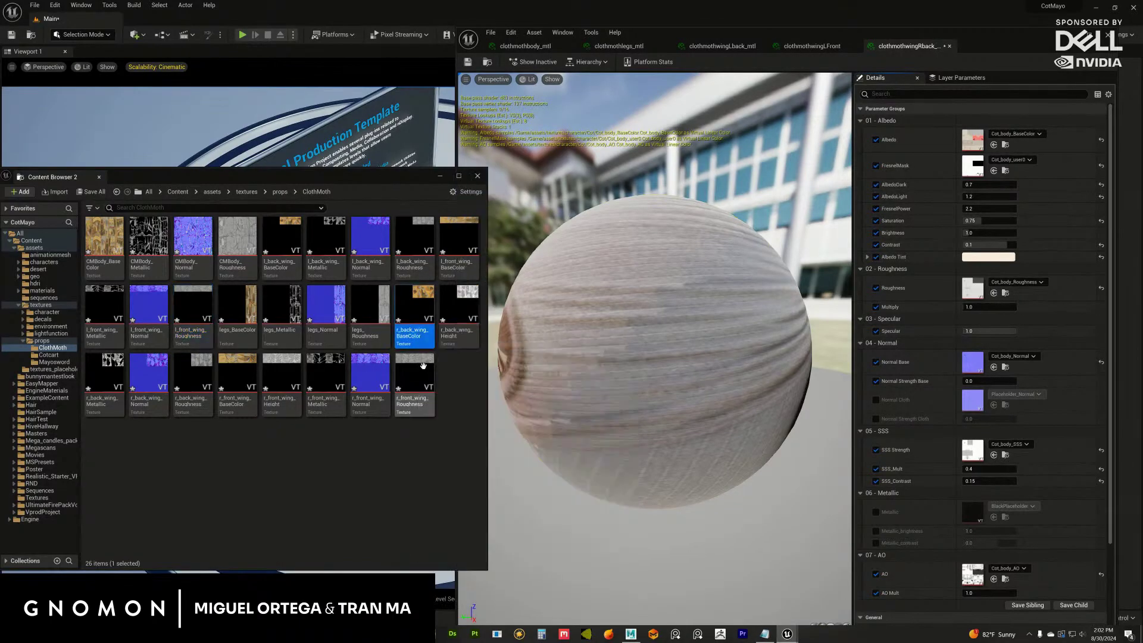
drag(409, 339, 968, 135)
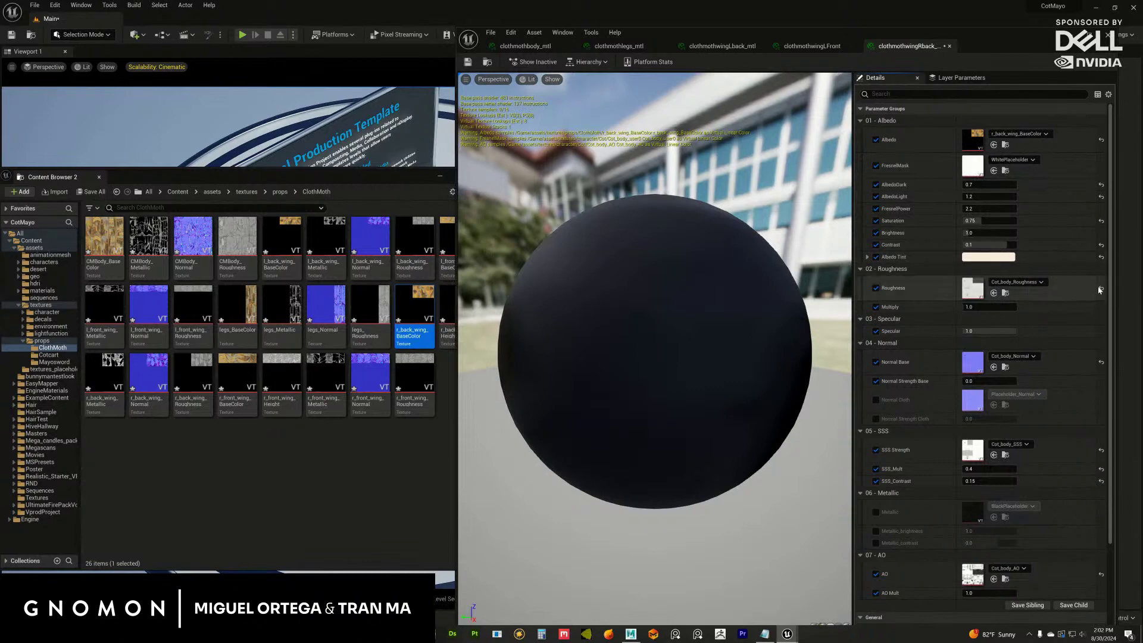
Delete the r_back_wing_Height texture from the ClothMoth textures folder.
click(448, 304)
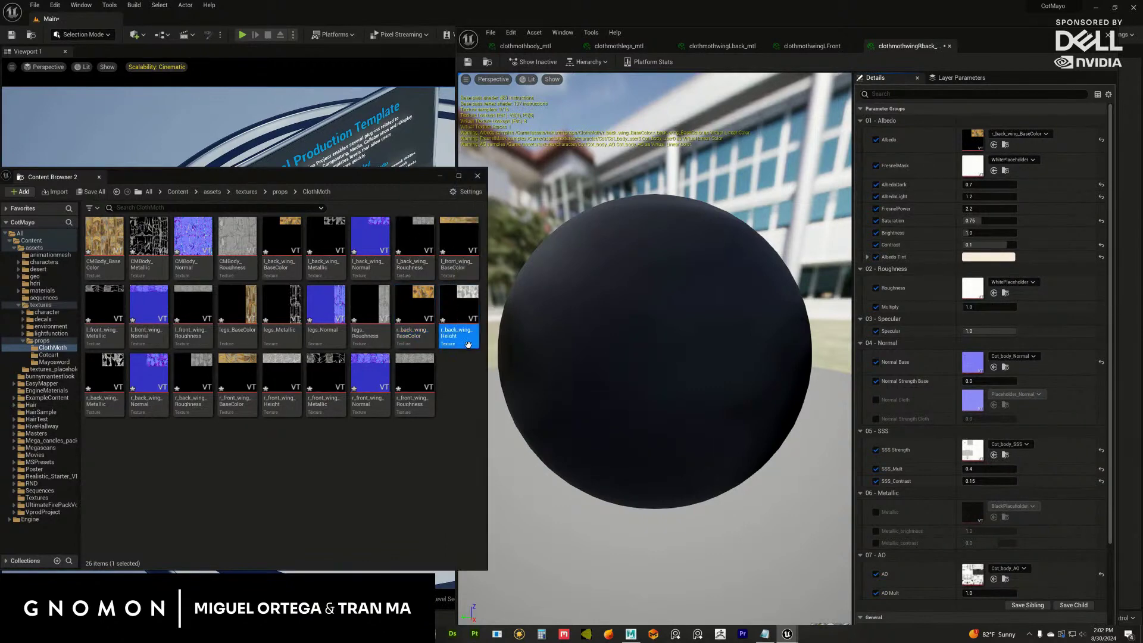
right_click(468, 344)
click(505, 200)
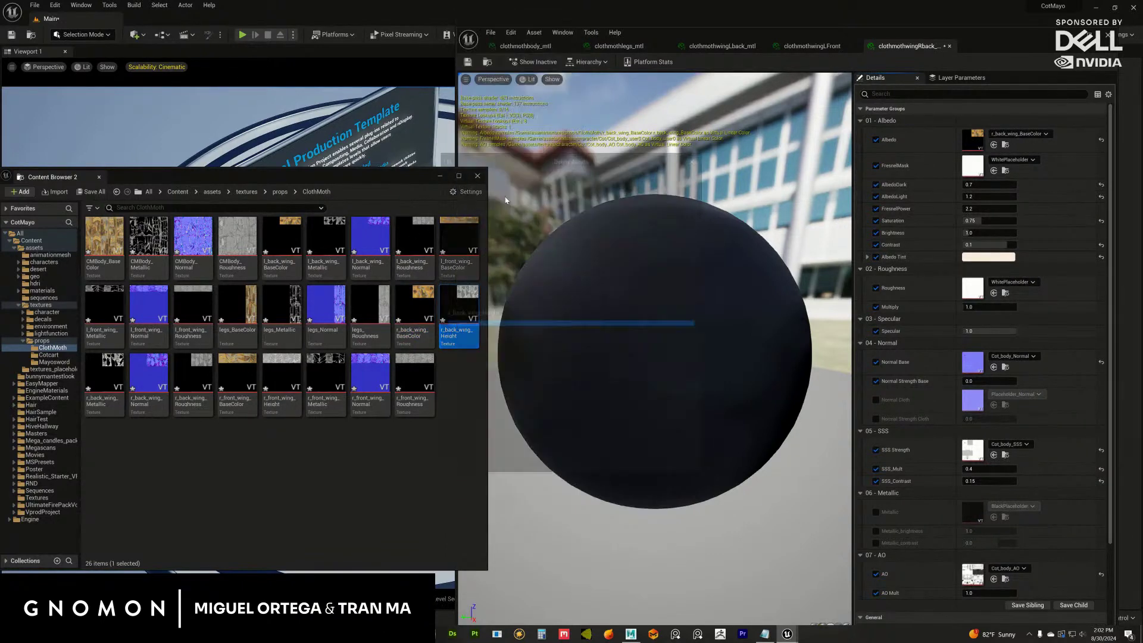
click(502, 462)
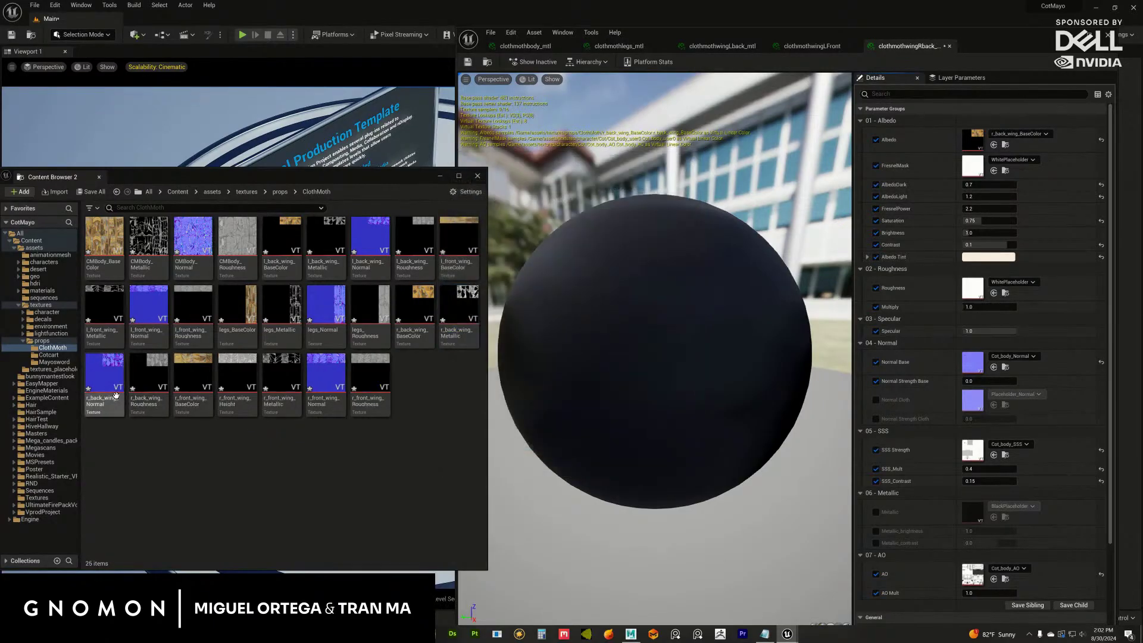
Enable the right back wing's Metallic parameters, assign r_back_wing_Metallic, r_back_wing_Normal and r_back_wing_Roughness, and reset the AO and SSS Strength textures.
click(876, 512)
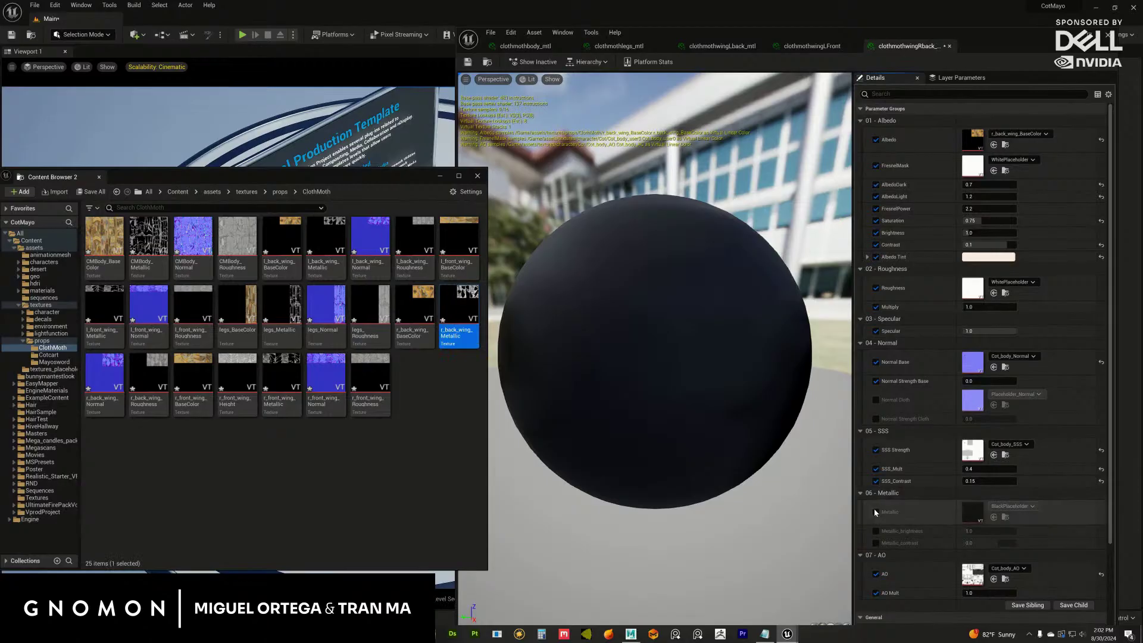
click(876, 531)
drag(442, 327, 972, 513)
mouse_move(93, 380)
mouse_down()
mouse_move(637, 408)
mouse_move(973, 362)
mouse_up()
mouse_move(147, 384)
mouse_down()
mouse_move(791, 479)
mouse_move(967, 539)
mouse_move(972, 579)
mouse_move(972, 458)
mouse_move(967, 584)
mouse_move(973, 289)
mouse_up()
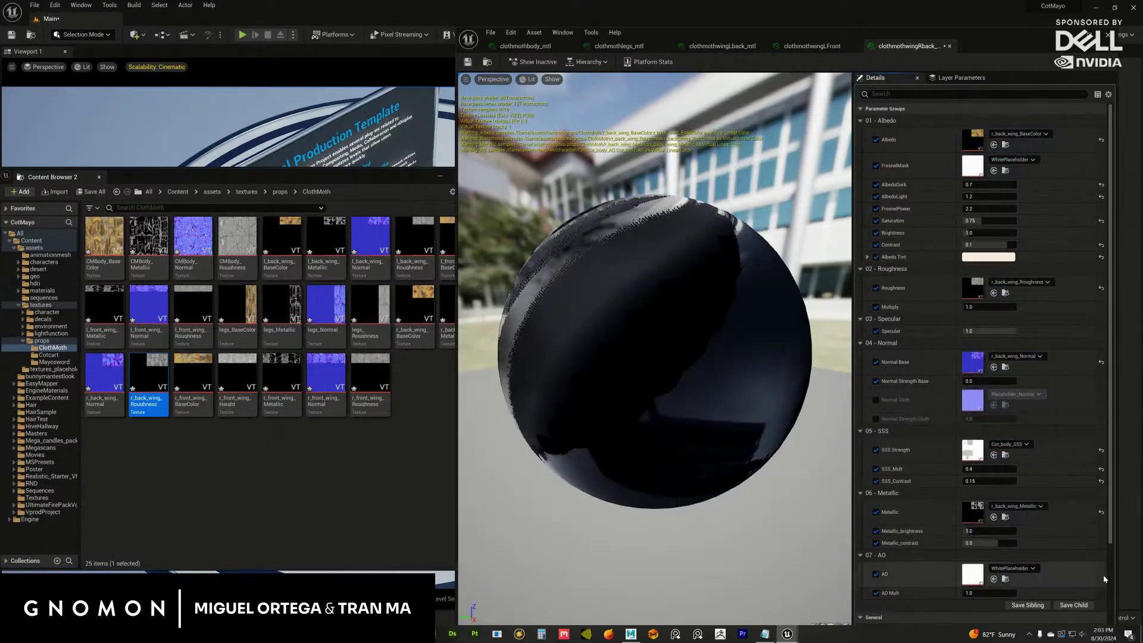
click(1101, 575)
click(1101, 450)
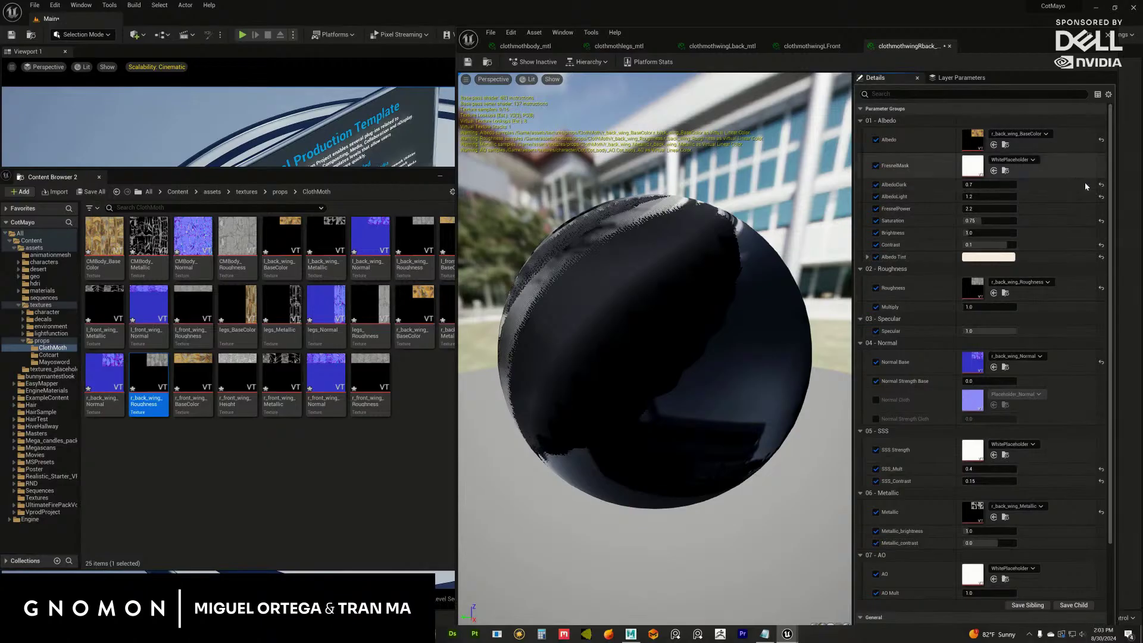
Save clothmothwingRback_mtl and open clothmothwingRFront_mtl from the ClothMoth materials folder.
mouse_move(1112, 197)
mouse_down()
mouse_move(1110, 237)
mouse_move(1113, 180)
mouse_up()
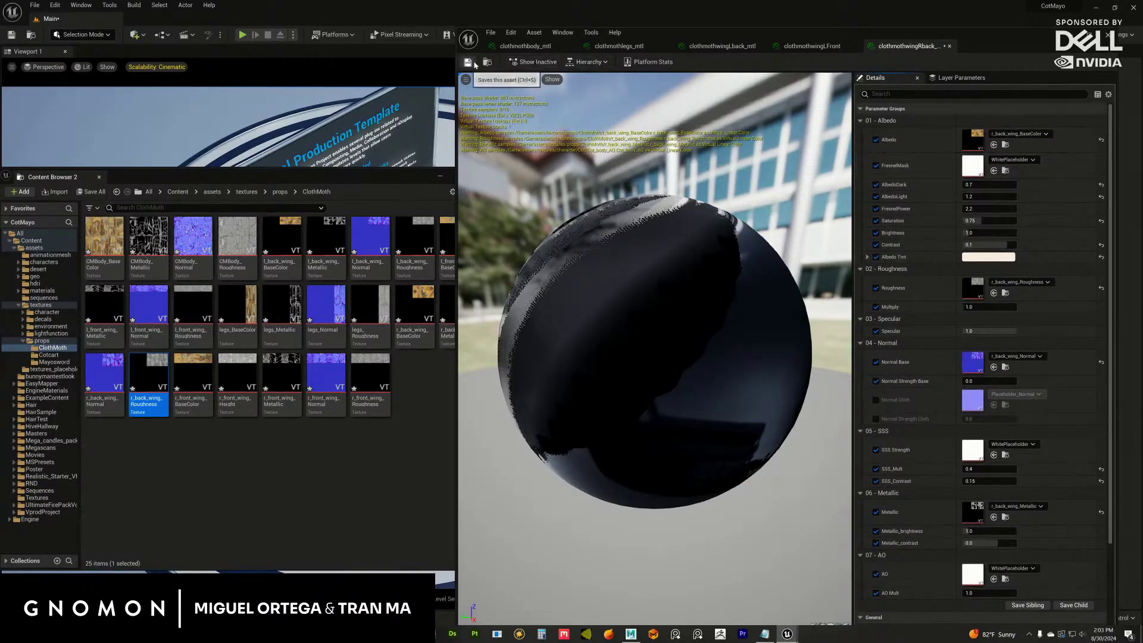
double_click(997, 40)
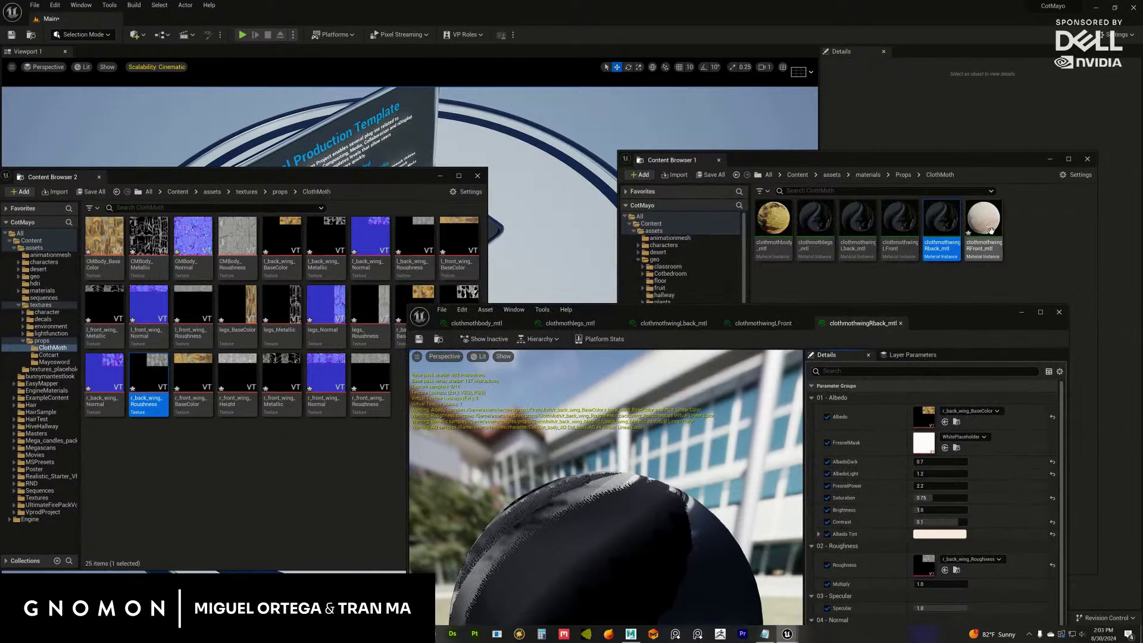
click(989, 232)
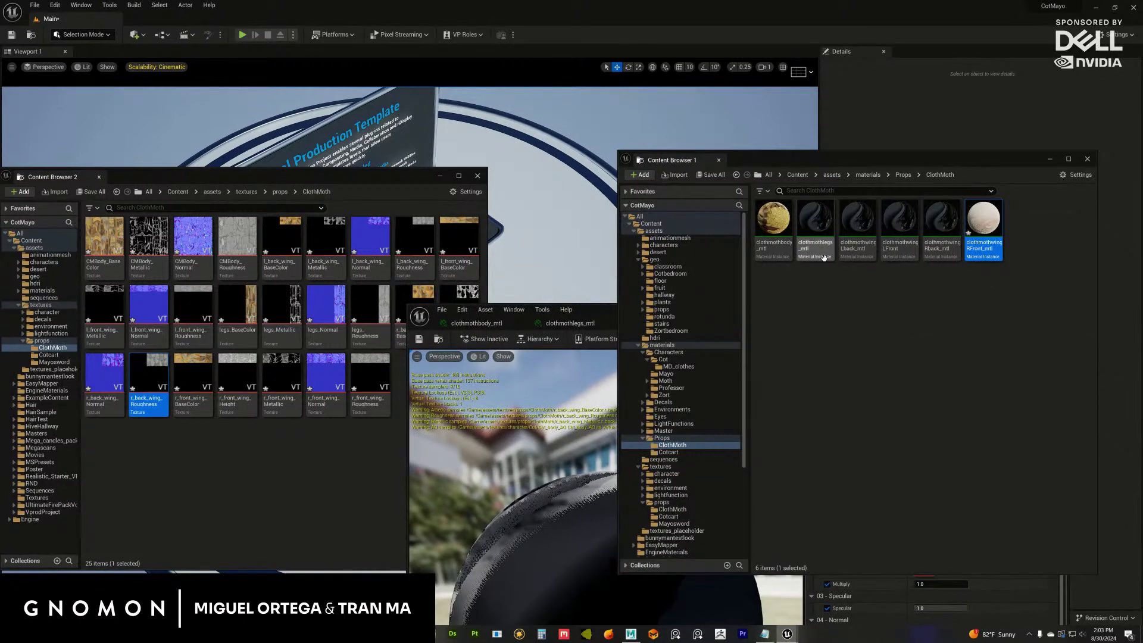
double_click(980, 245)
Place the material editor beside the texture browser and assign r_front_wing_BaseColor as the right front wing's Albedo texture.
drag(922, 313, 952, 52)
click(189, 403)
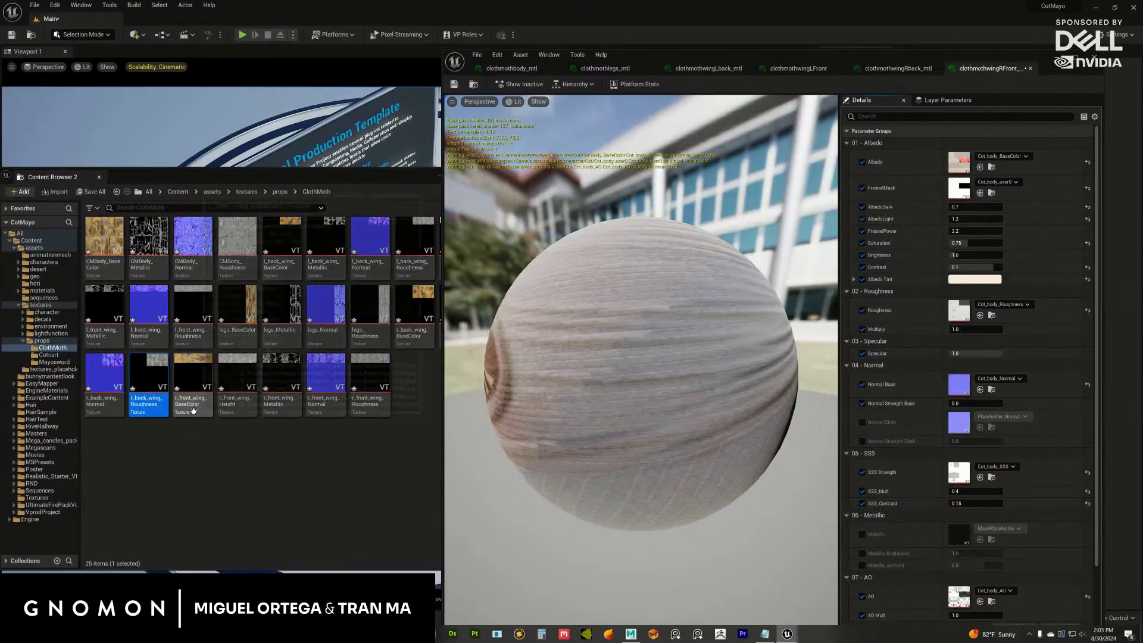
drag(190, 405, 959, 162)
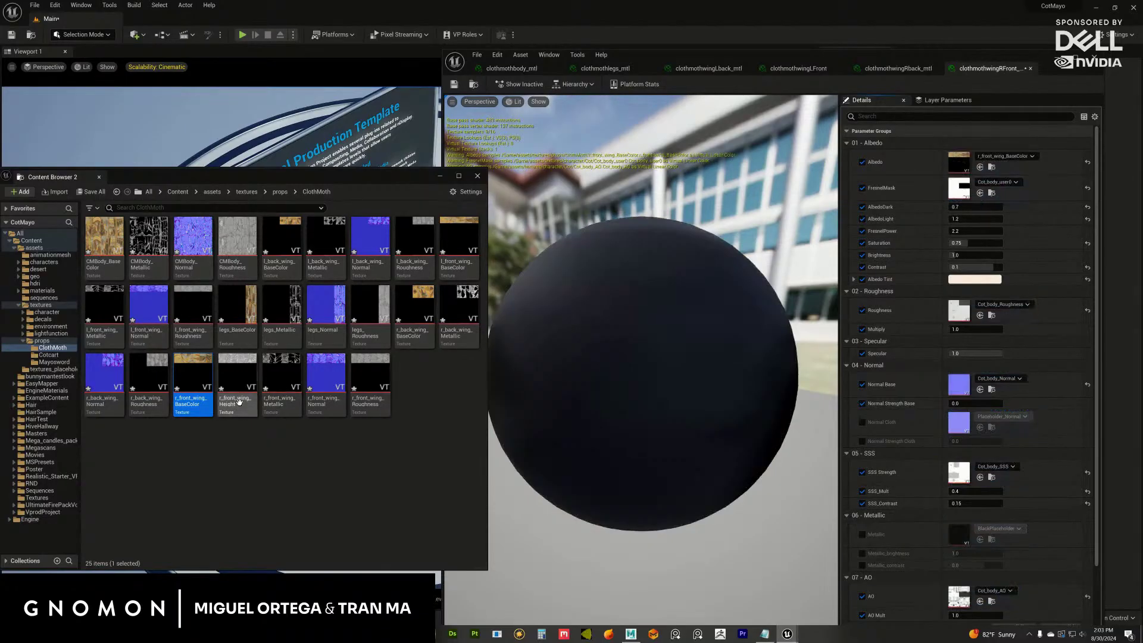
Delete the r_front_wing_Height texture from the ClothMoth textures folder.
right_click(239, 403)
click(296, 269)
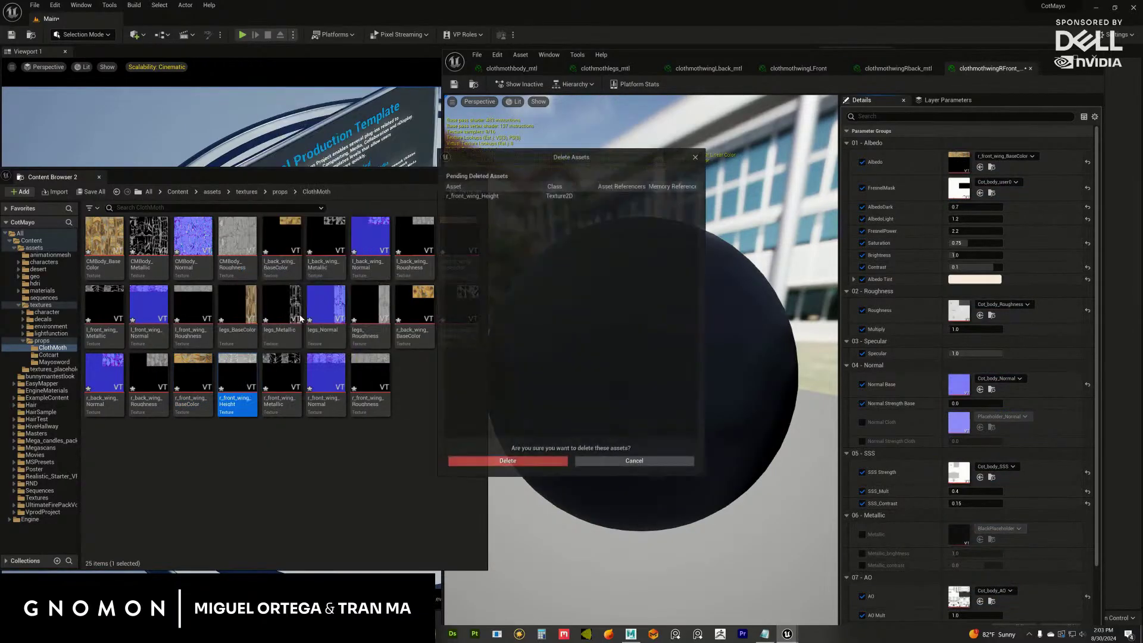
click(528, 463)
Enable the right front wing's Metallic, brightness and contrast parameters, assign r_front_wing_Metallic, and reset the AO and SSS Strength textures.
click(238, 412)
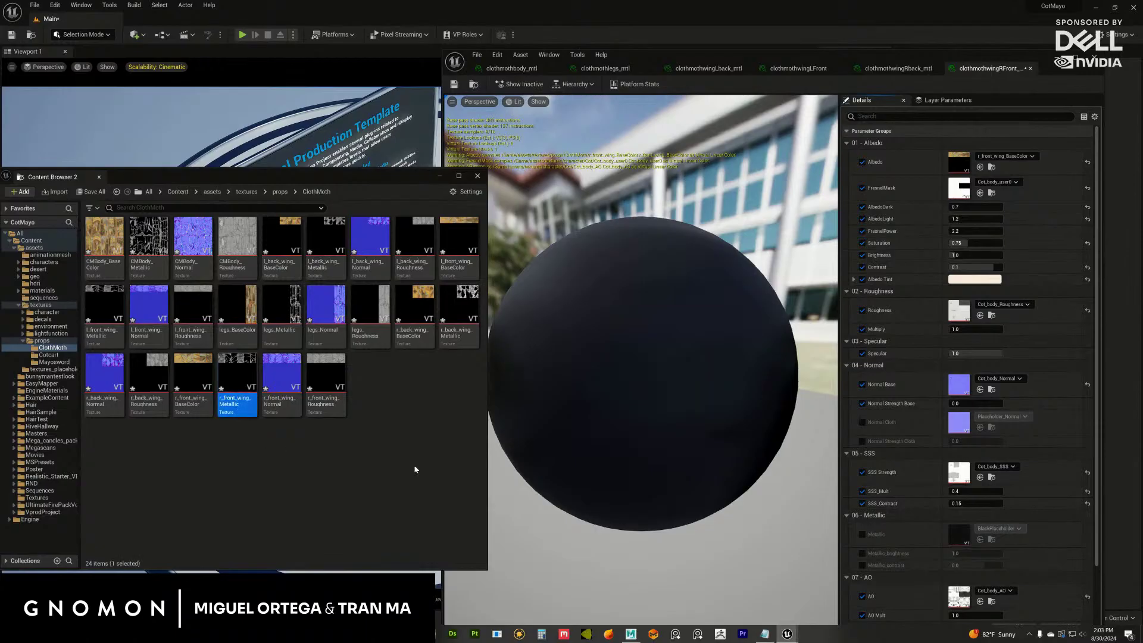
click(862, 534)
click(862, 553)
click(862, 565)
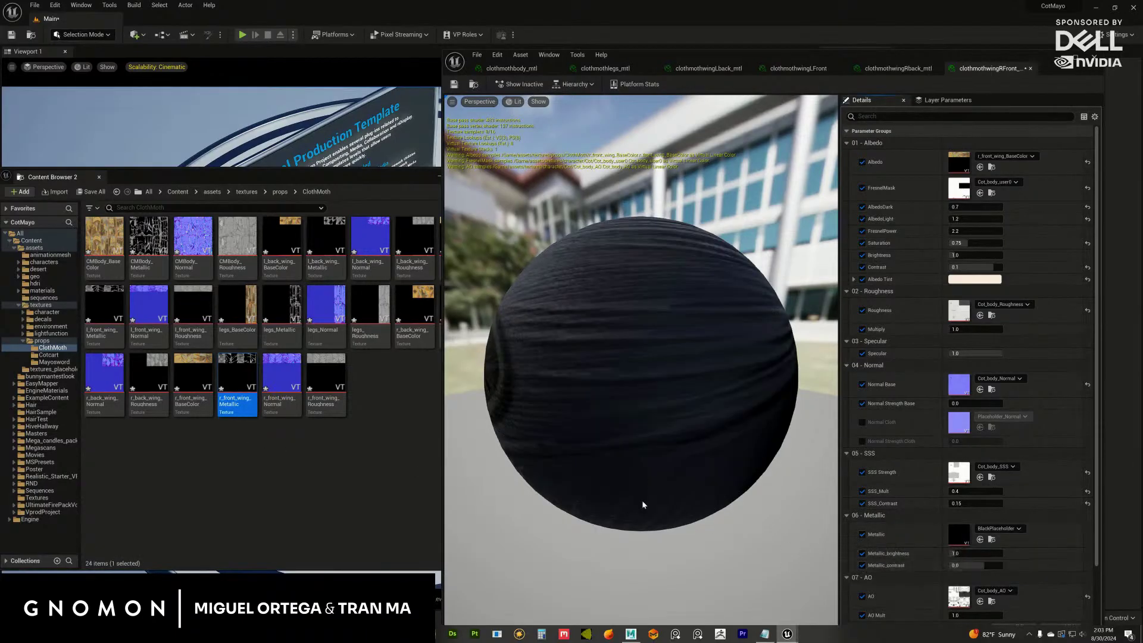
drag(232, 381, 962, 523)
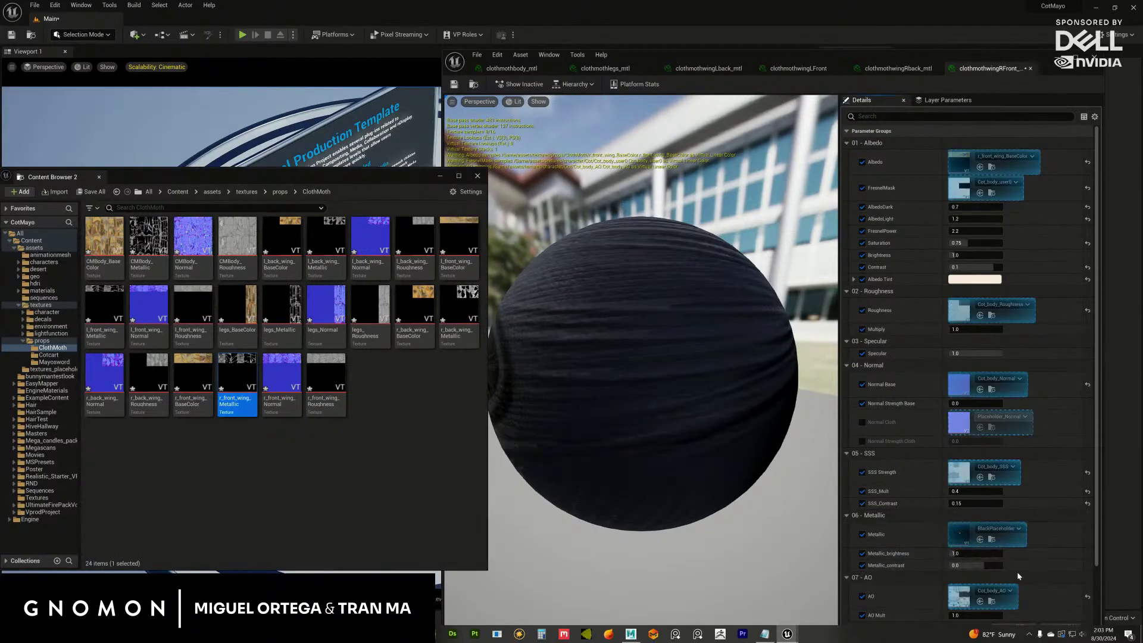
click(1088, 473)
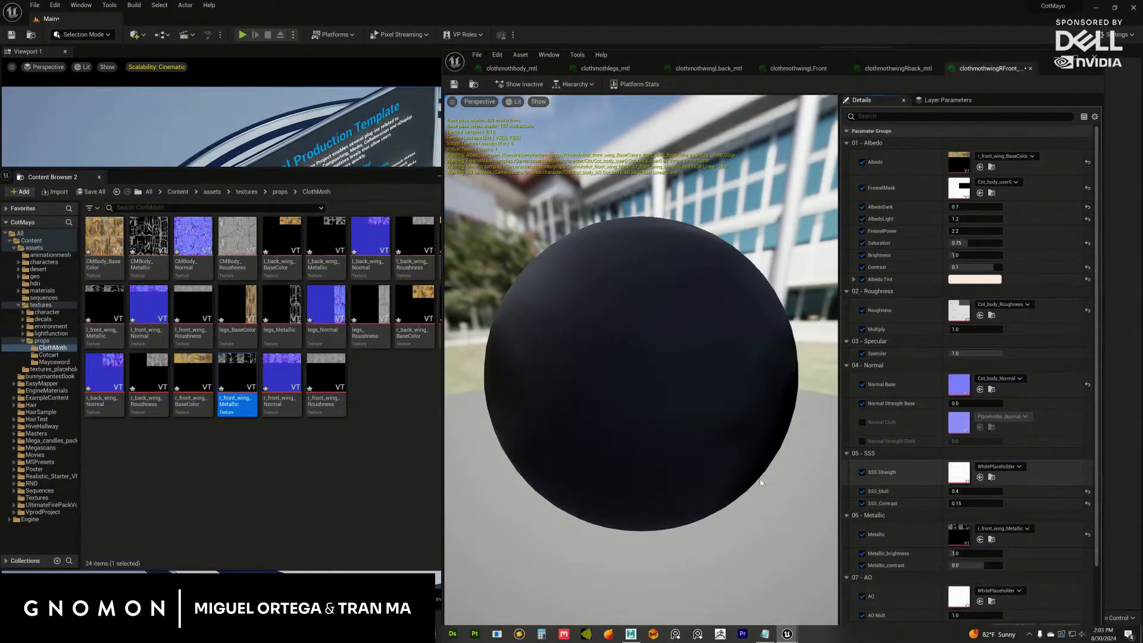
Assign r_front_wing_Normal as Normal Base and r_front_wing_Roughness as Roughness, and reset the FresnelMask texture to its default placeholder.
mouse_move(282, 387)
mouse_down()
mouse_move(842, 403)
mouse_move(953, 383)
mouse_up()
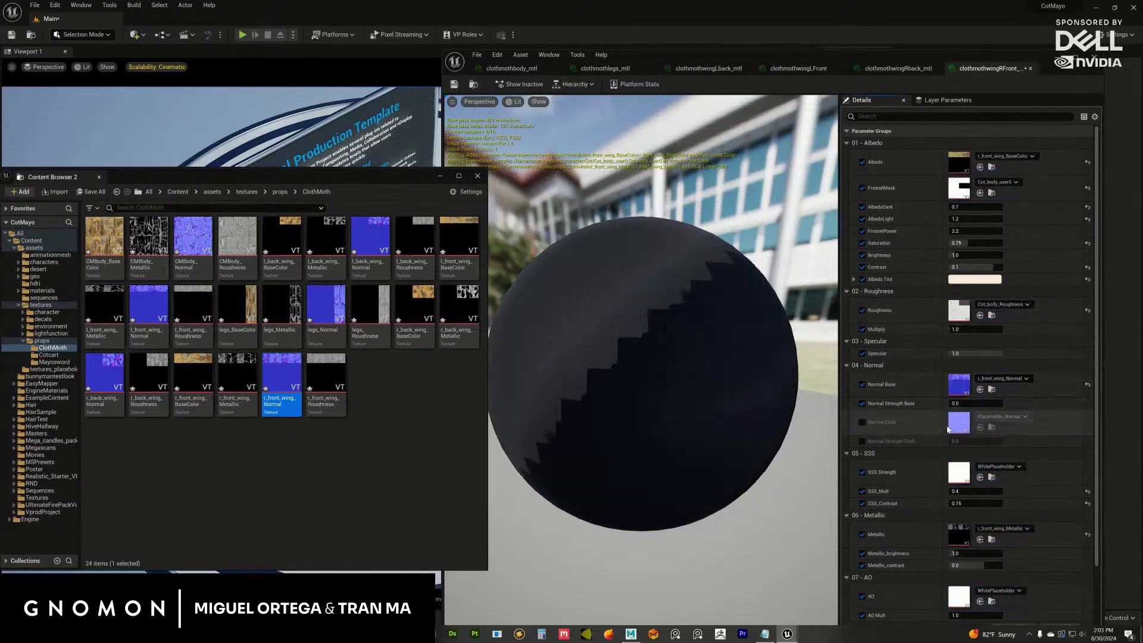
mouse_move(325, 391)
mouse_down()
mouse_move(857, 381)
mouse_move(961, 314)
mouse_up()
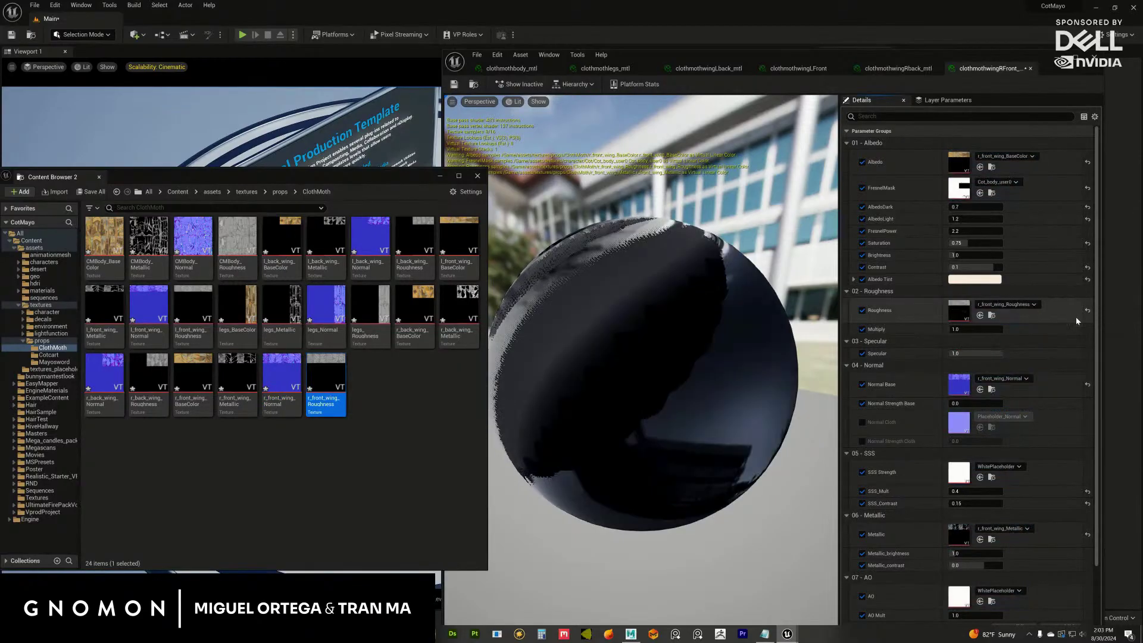
scroll(1093, 360, down, 3)
scroll(1093, 359, up, 2)
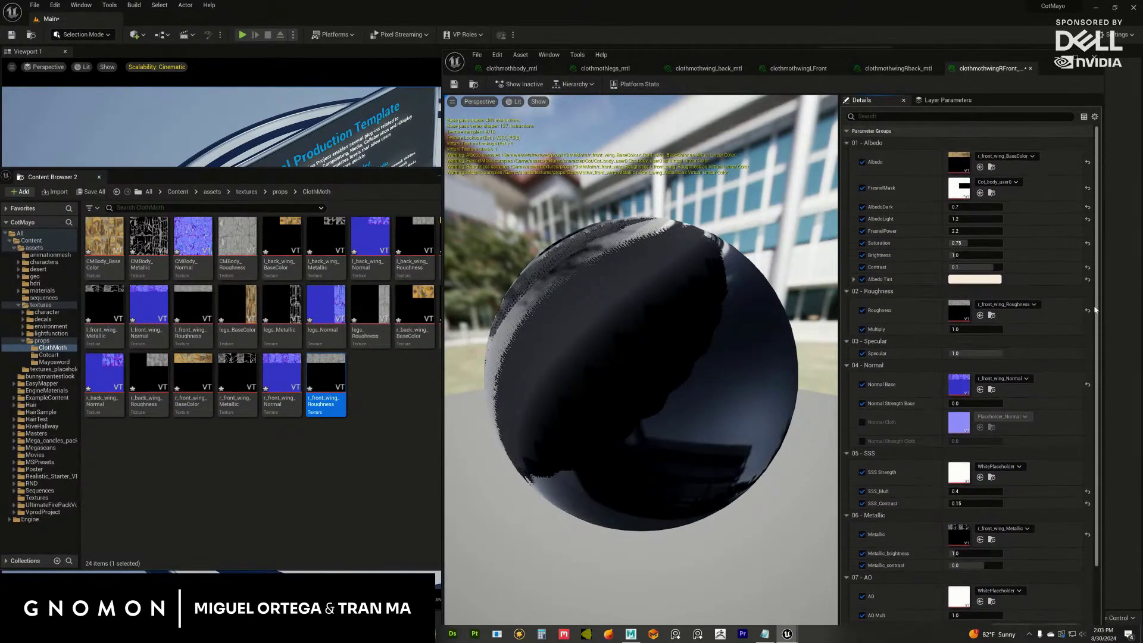
click(1087, 187)
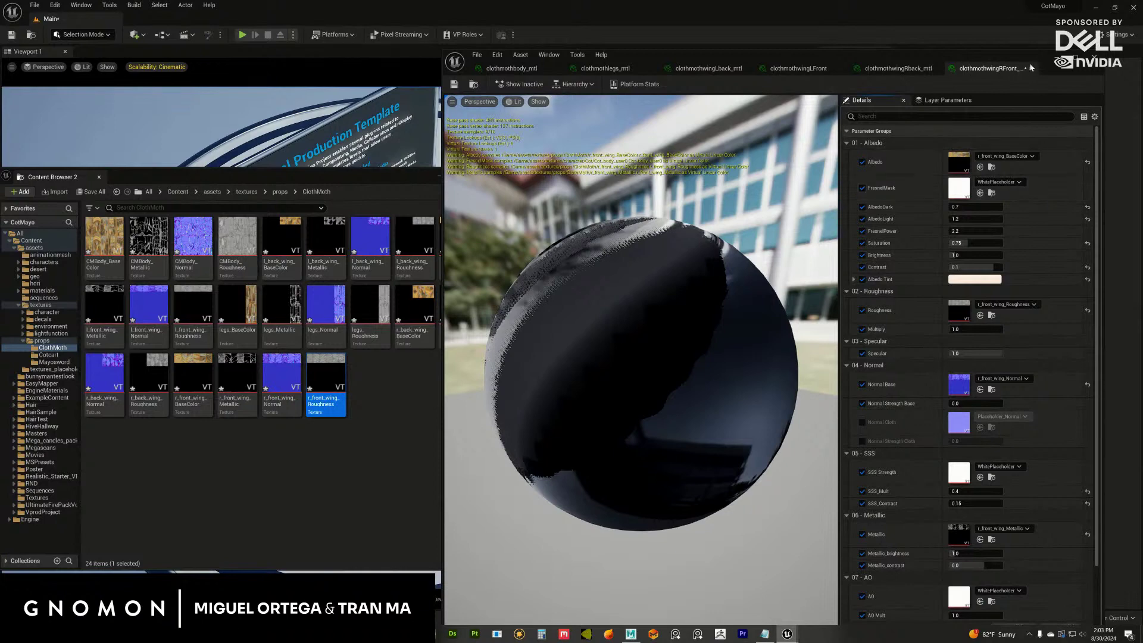
Save clothmothwingRFront_mtl and close the material editor window.
drag(833, 54, 834, 30)
click(455, 61)
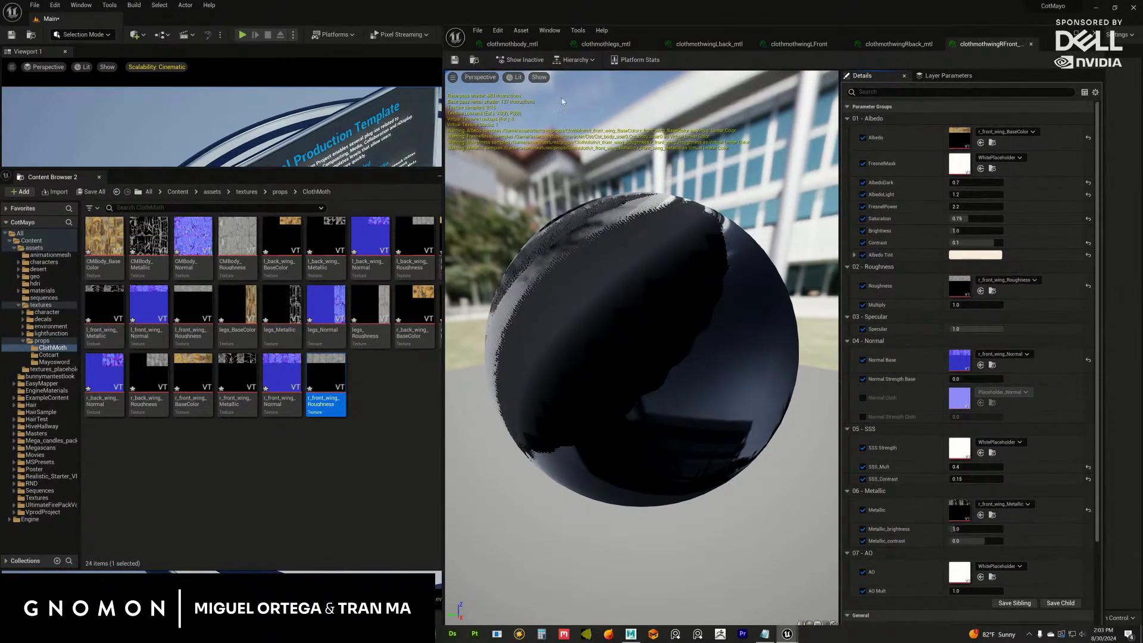
click(1097, 35)
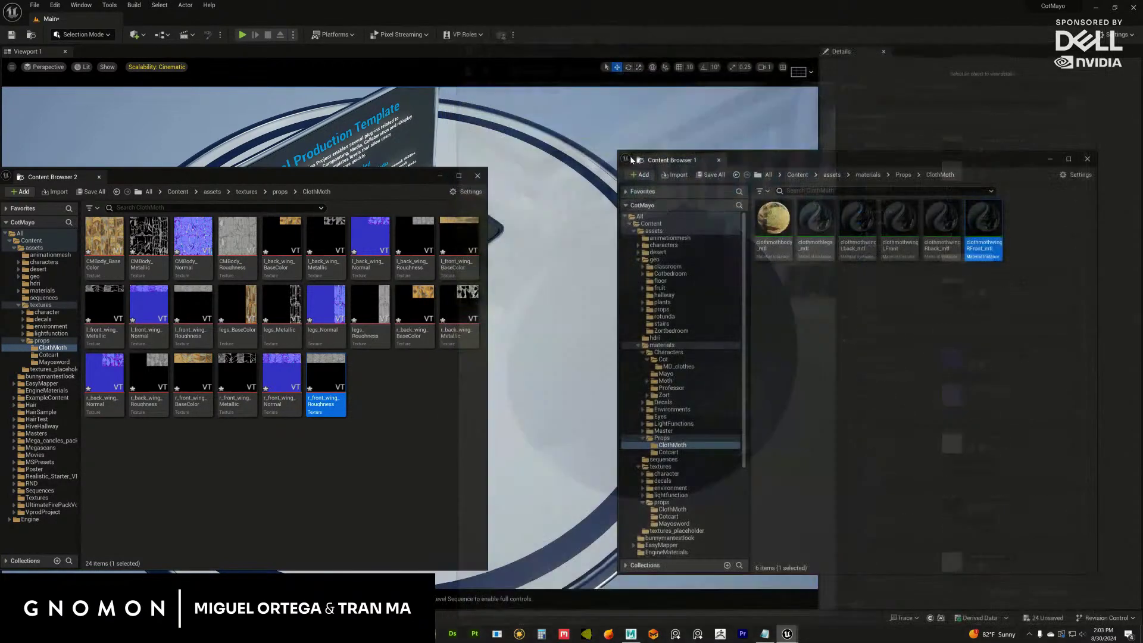
Save all remaining unsaved assets in the project.
drag(393, 174, 857, 175)
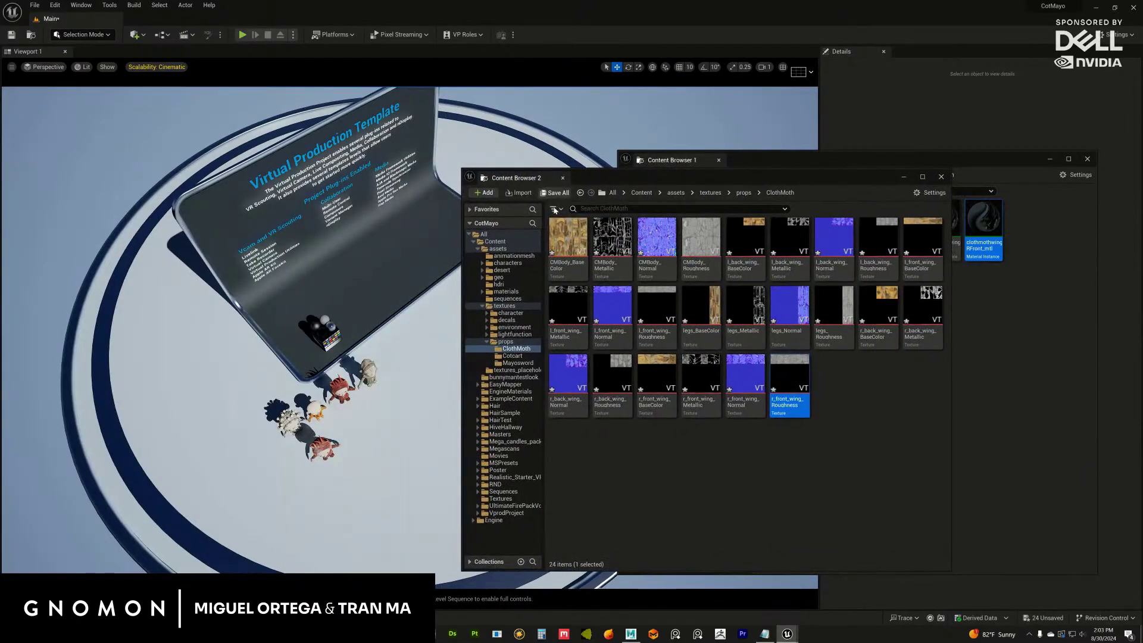
click(554, 193)
click(638, 419)
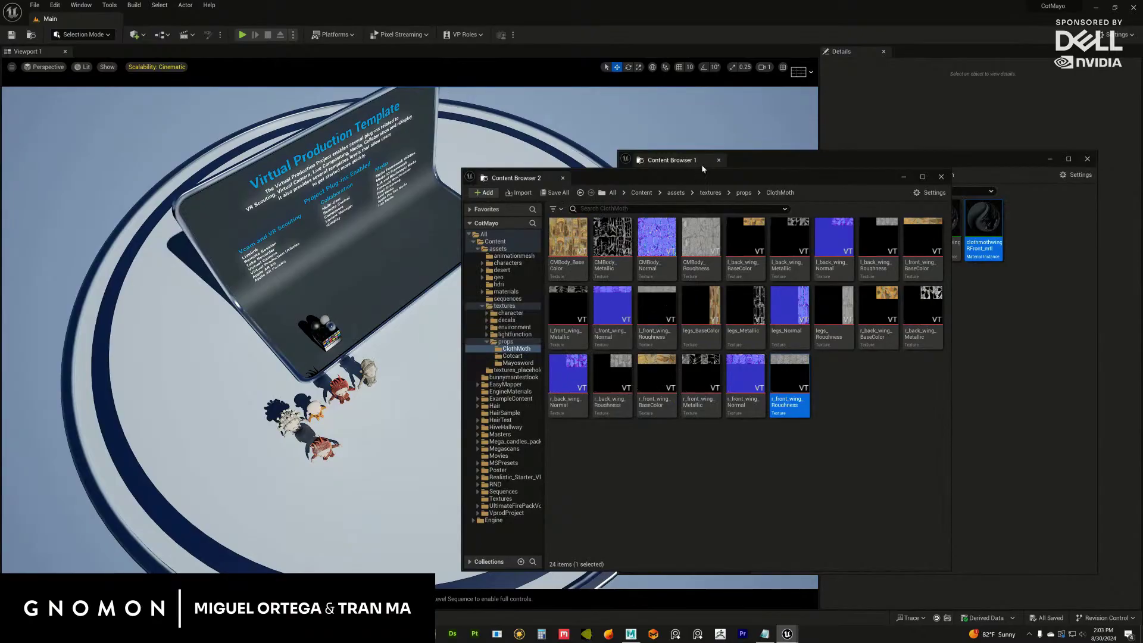
Open the assets/geo/props folder in the second content browser and expand its subfolders.
drag(717, 178, 607, 196)
click(354, 301)
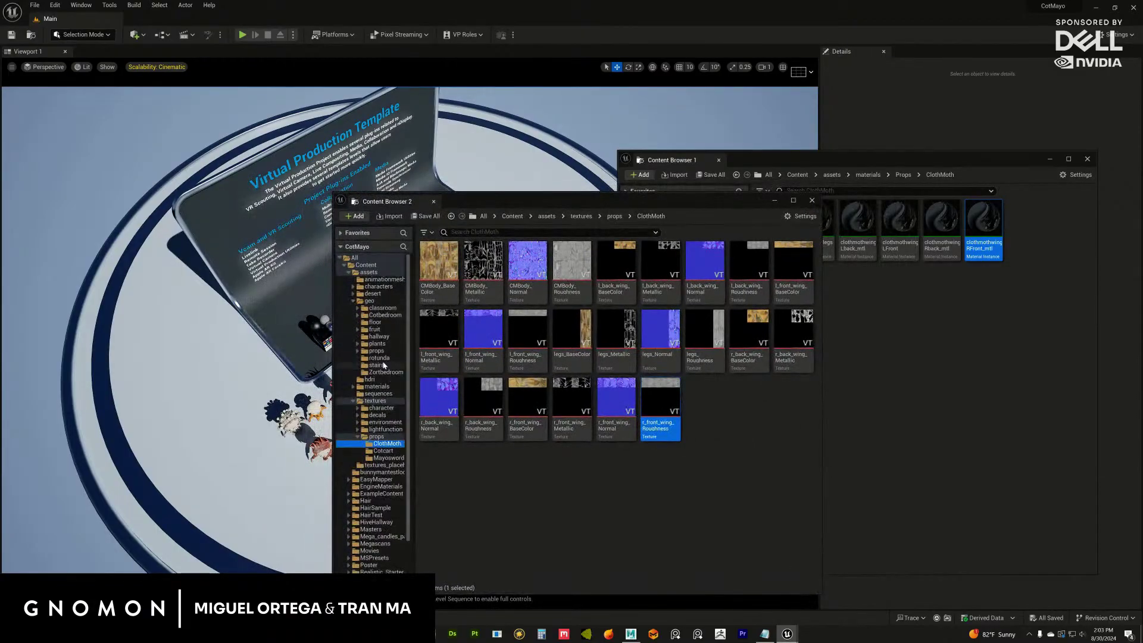
click(377, 351)
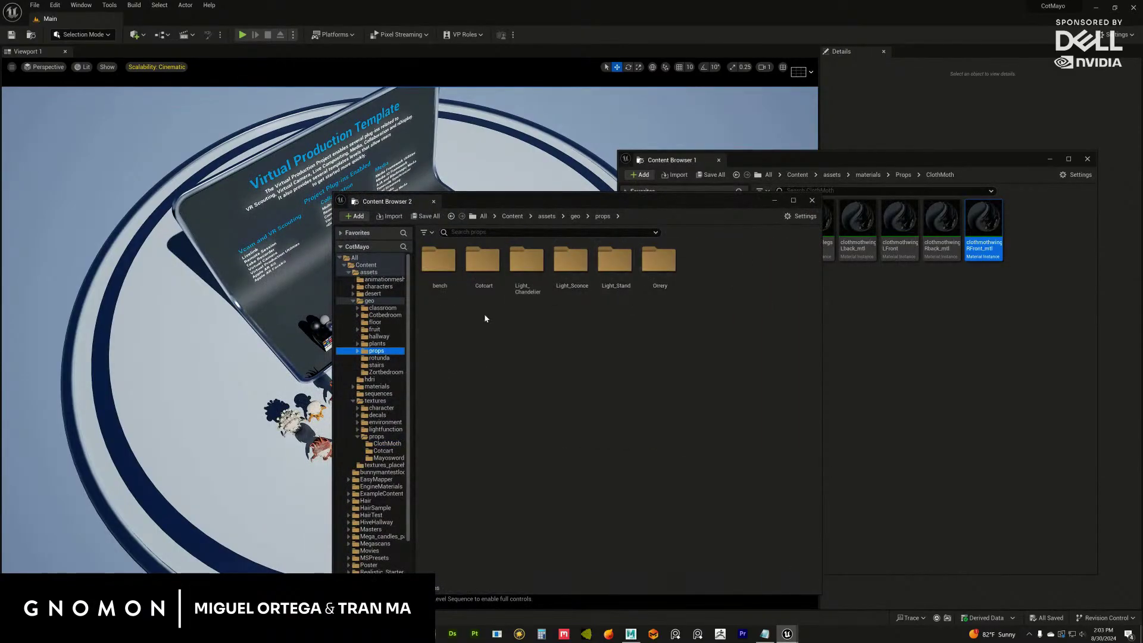
click(357, 352)
Create a new folder named ClothMoth inside geo/props and open it.
right_click(555, 318)
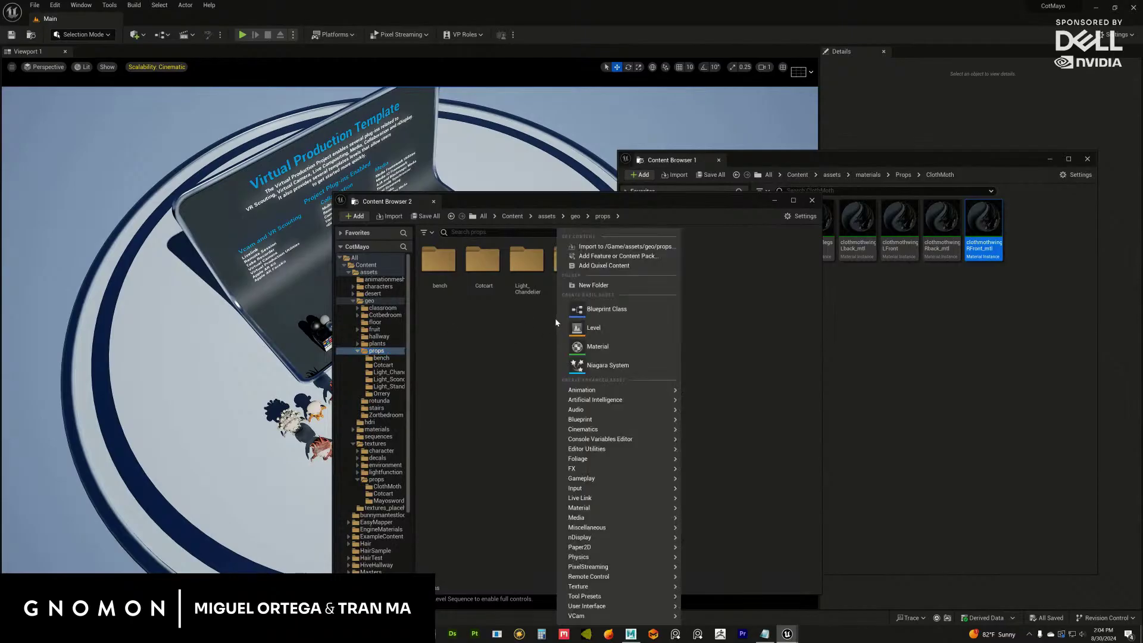
click(602, 287)
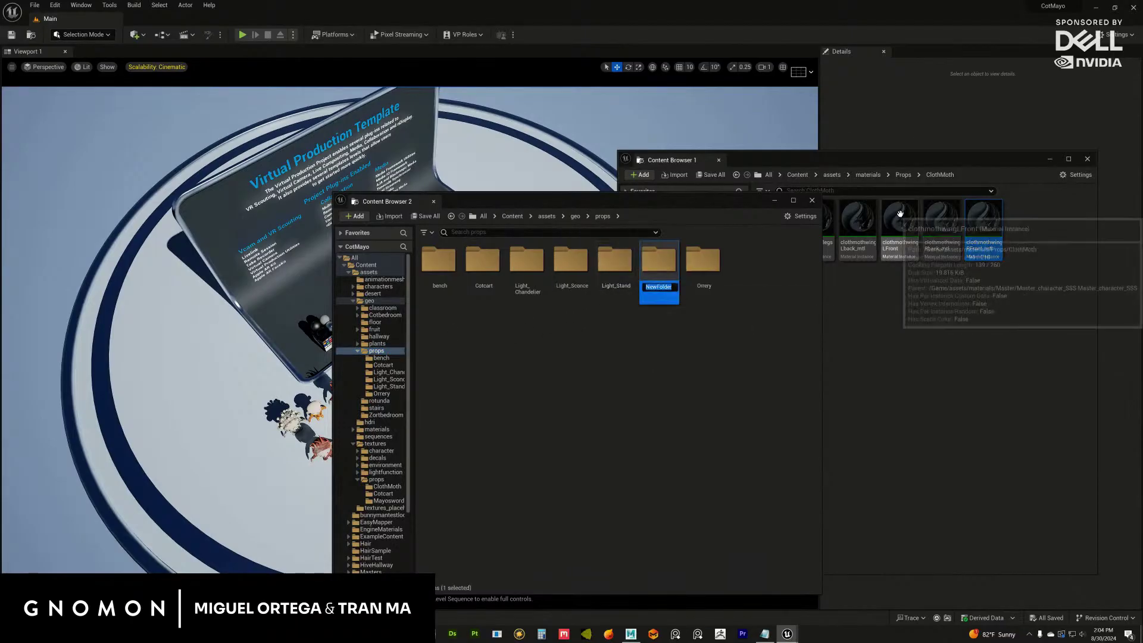
text(clothMoth)
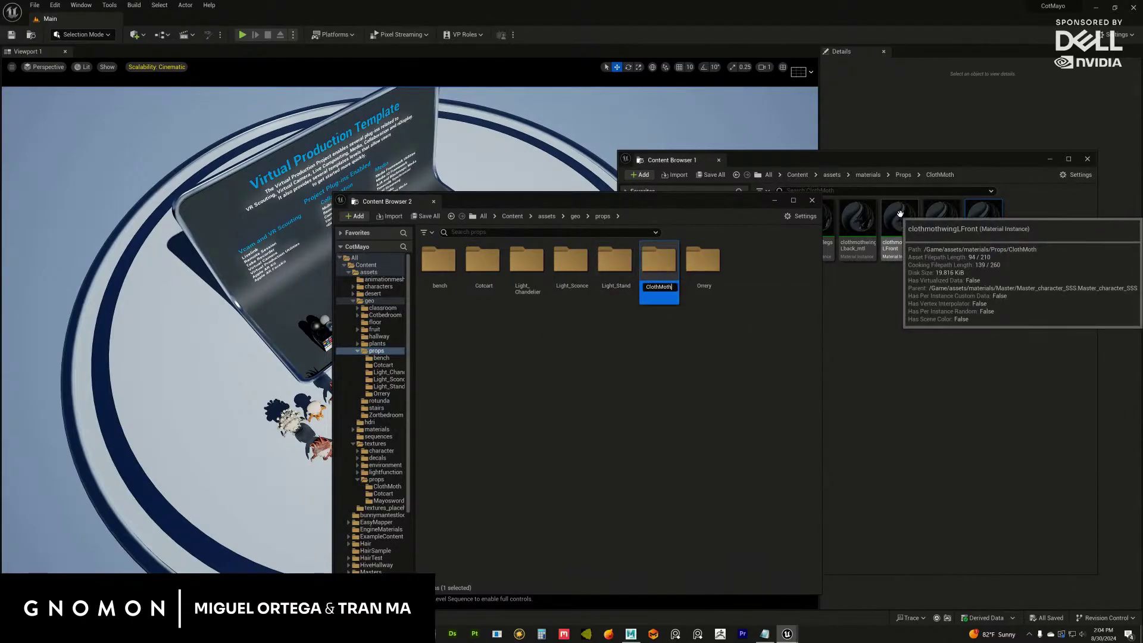
key(Return)
double_click(491, 286)
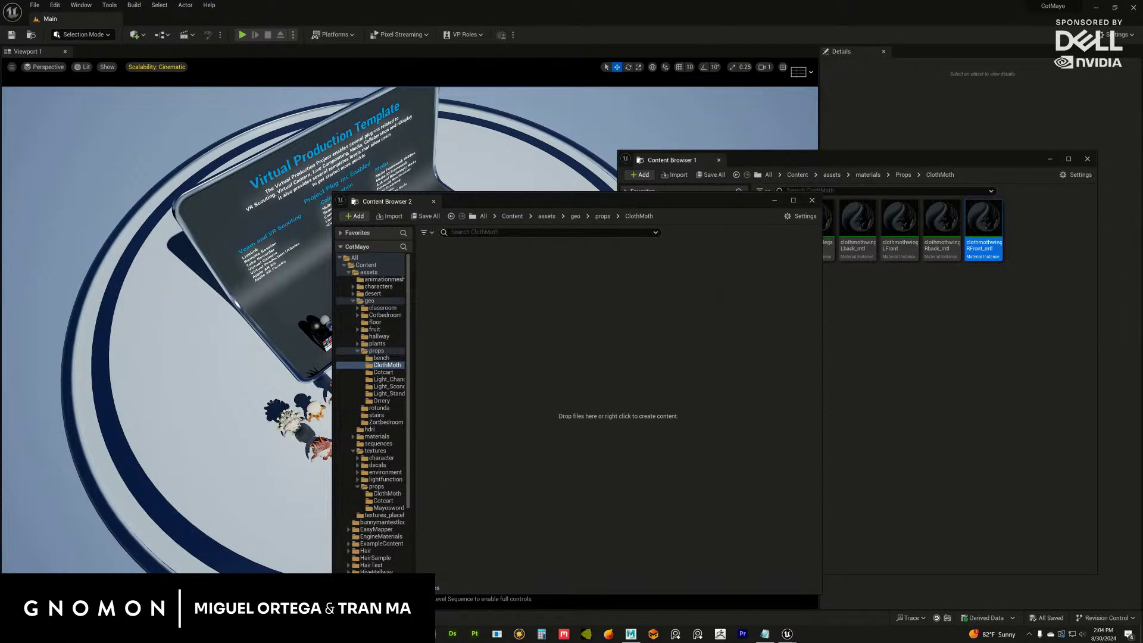
Bring the Clothmoth FBX into the ClothMoth folder and set its material search location to All Assets in the import options.
drag(621, 310, 528, 273)
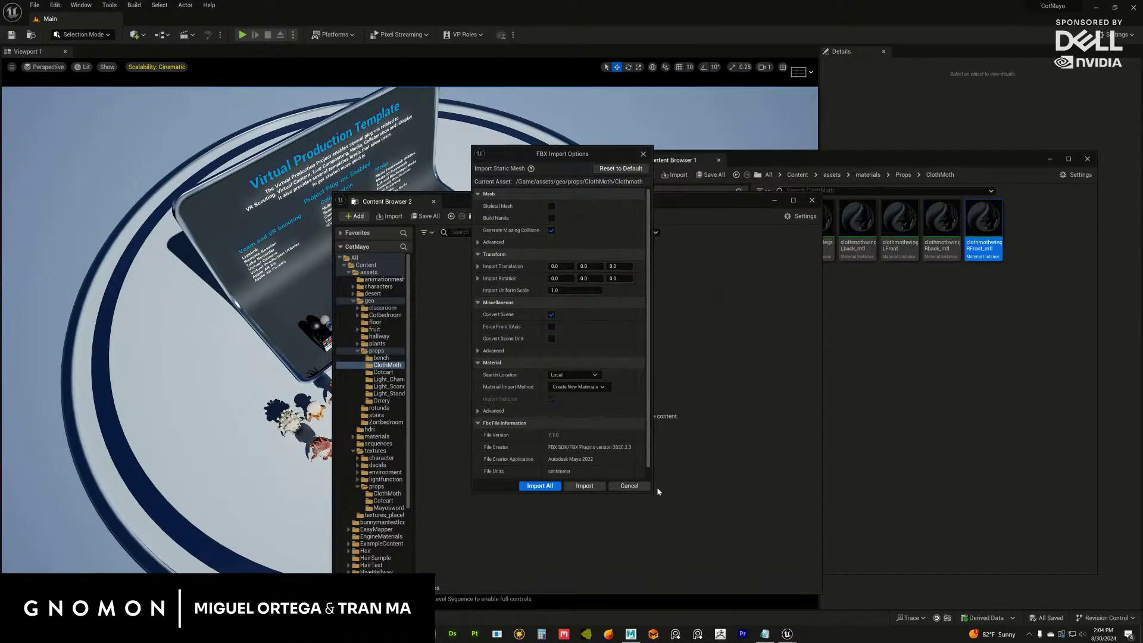
click(577, 388)
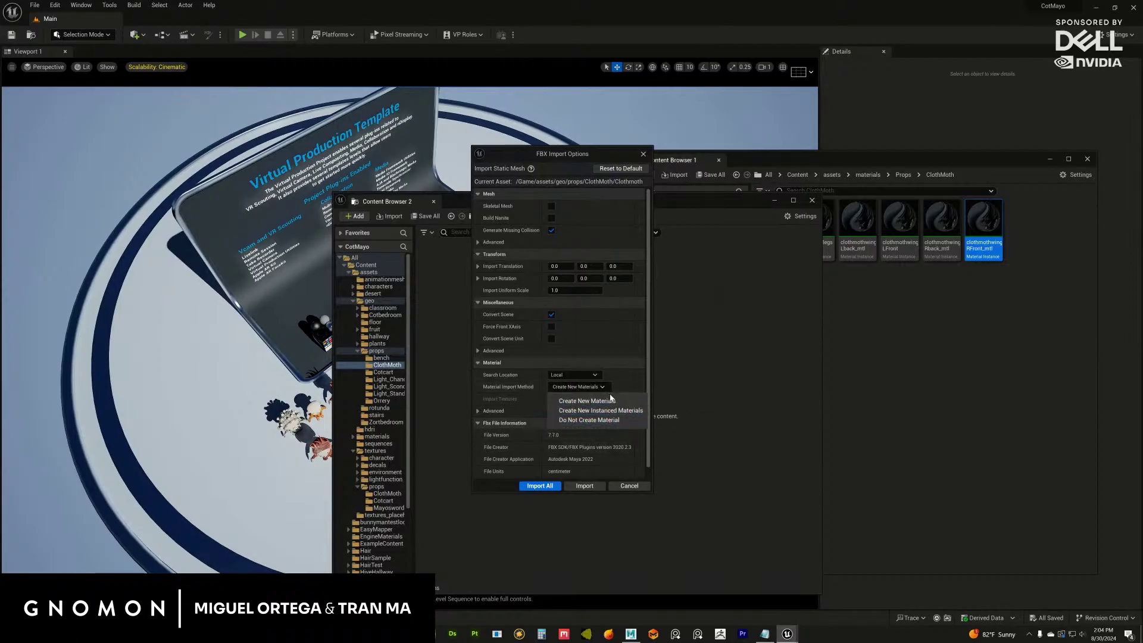
click(586, 376)
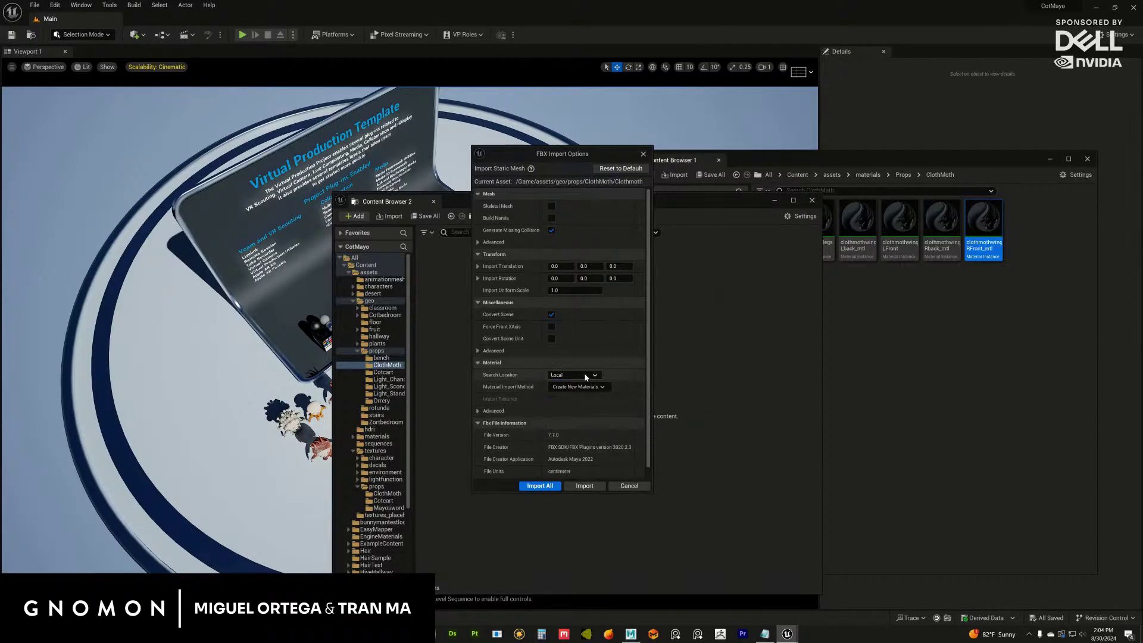
click(588, 379)
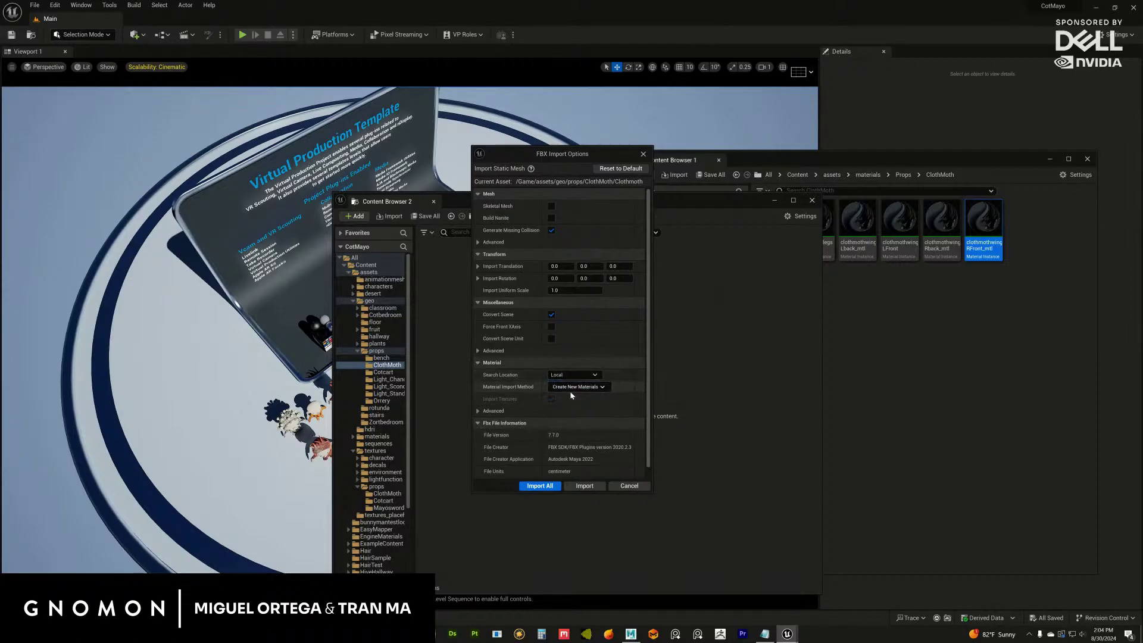
click(586, 375)
click(566, 409)
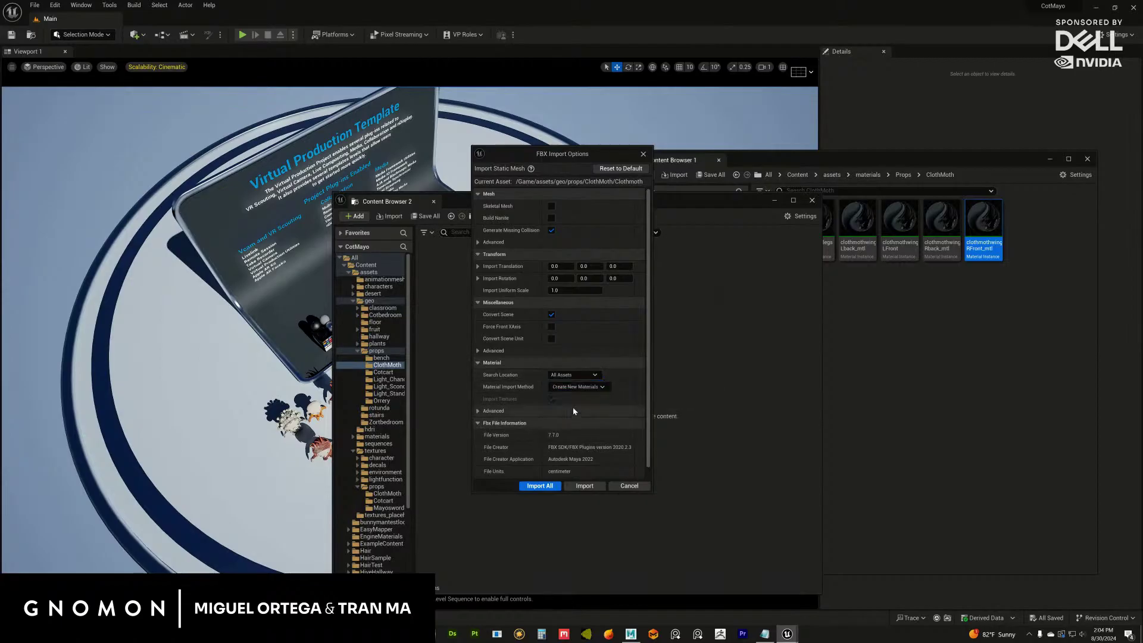
Choose Create New Materials as the material import method and expand the advanced material options.
click(602, 387)
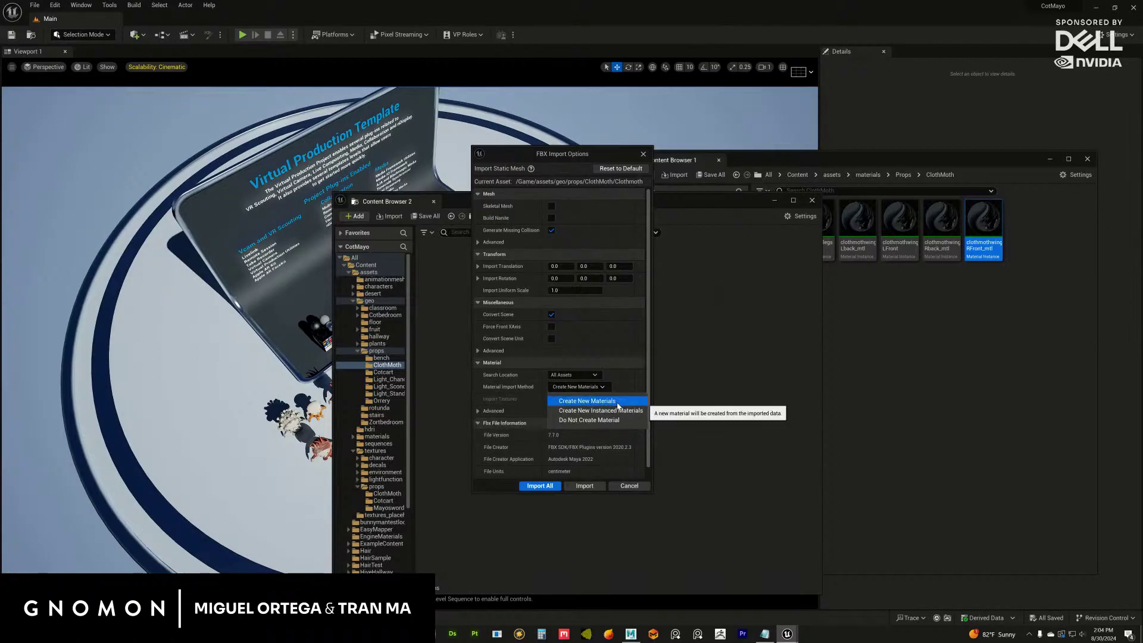
click(618, 401)
click(572, 412)
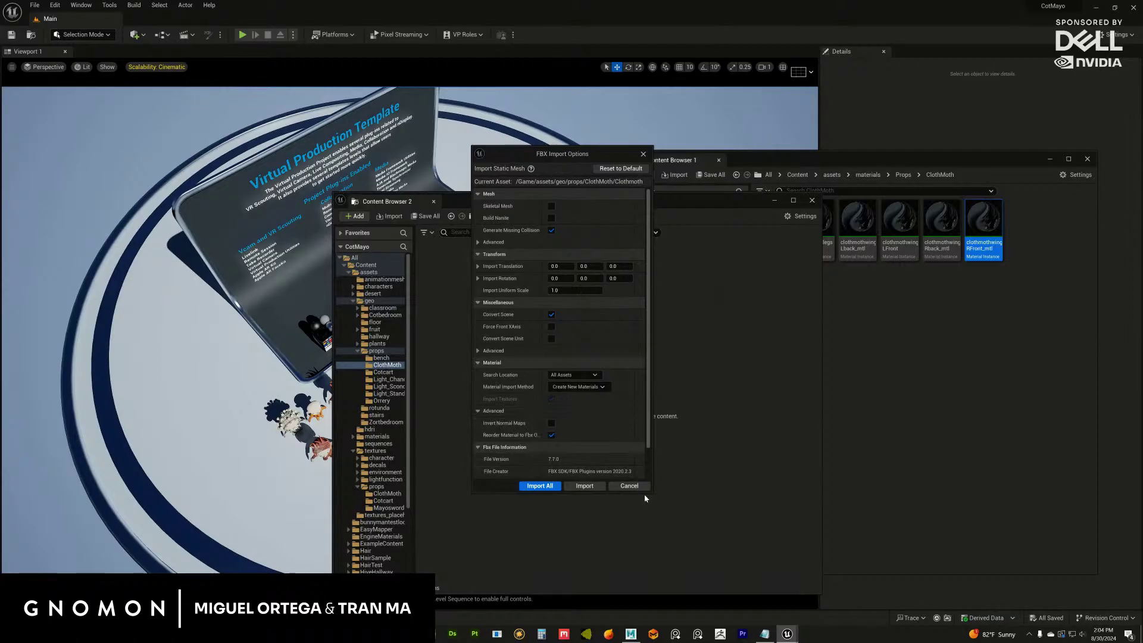
Review the remaining FBX options, including import translation and rotation, and import all files with these settings.
scroll(652, 417, down, 2)
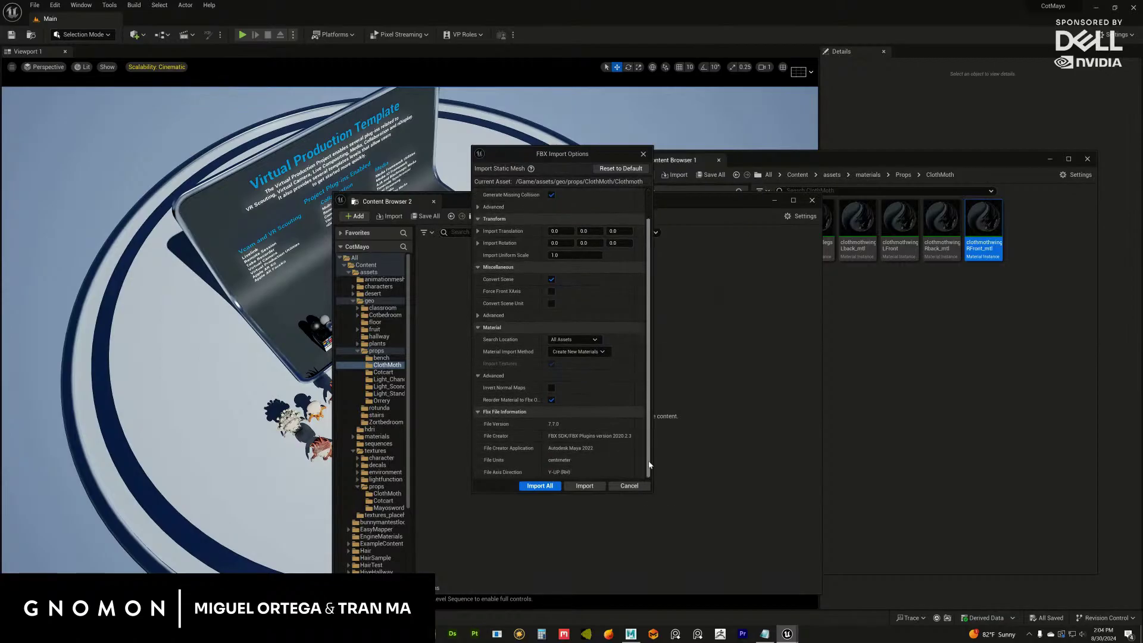
scroll(651, 393, up, 2)
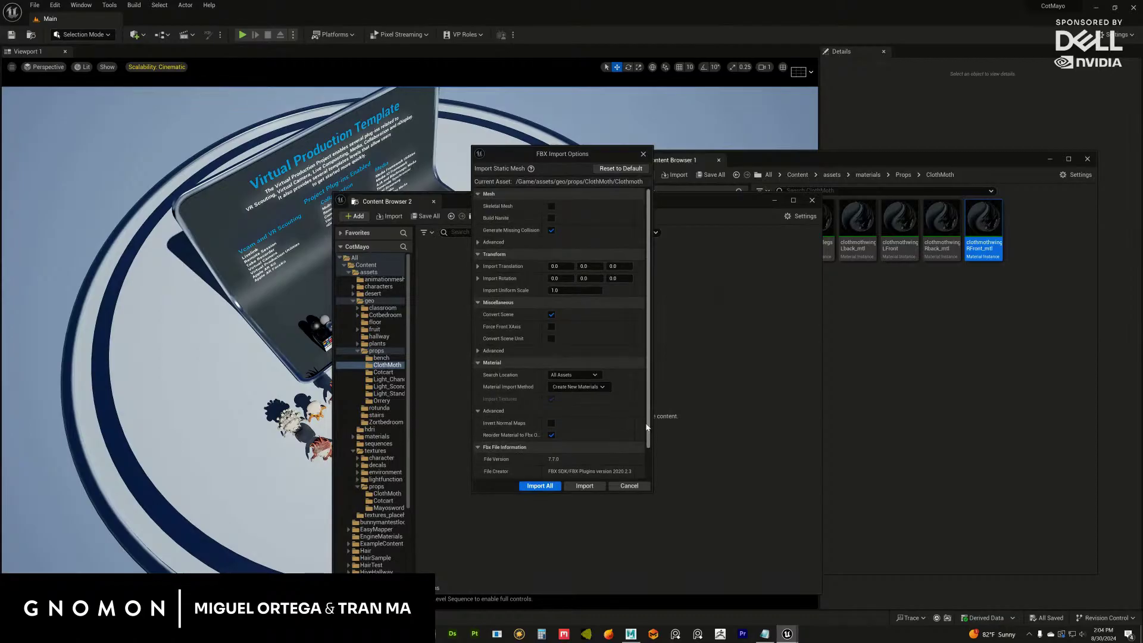
scroll(653, 417, down, 2)
scroll(656, 459, up, 2)
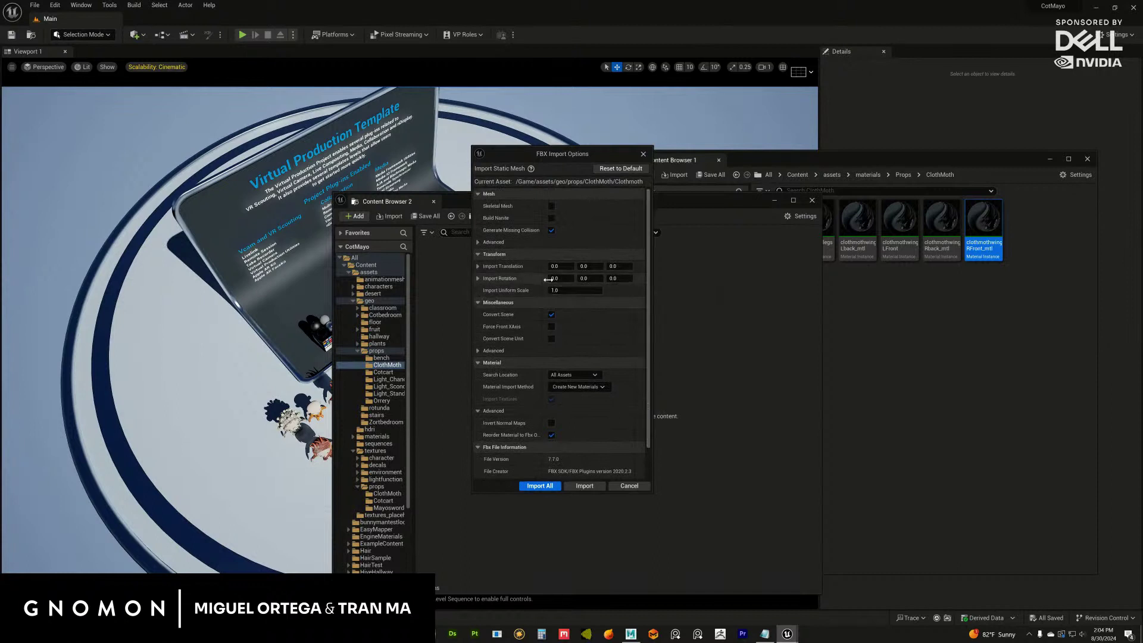
click(478, 277)
click(478, 266)
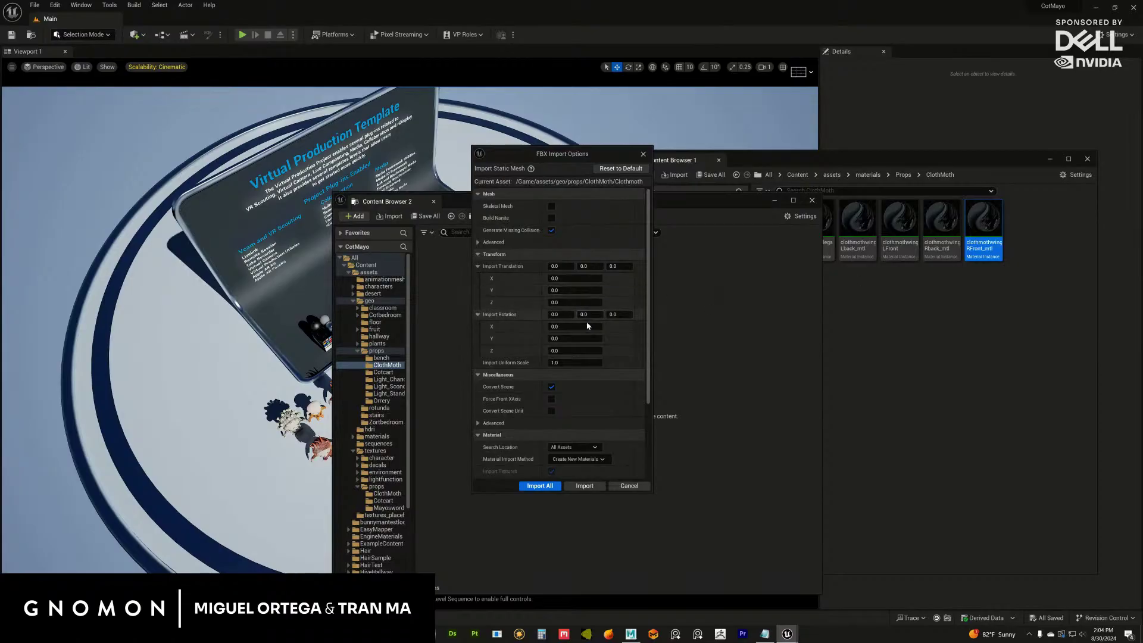
click(542, 482)
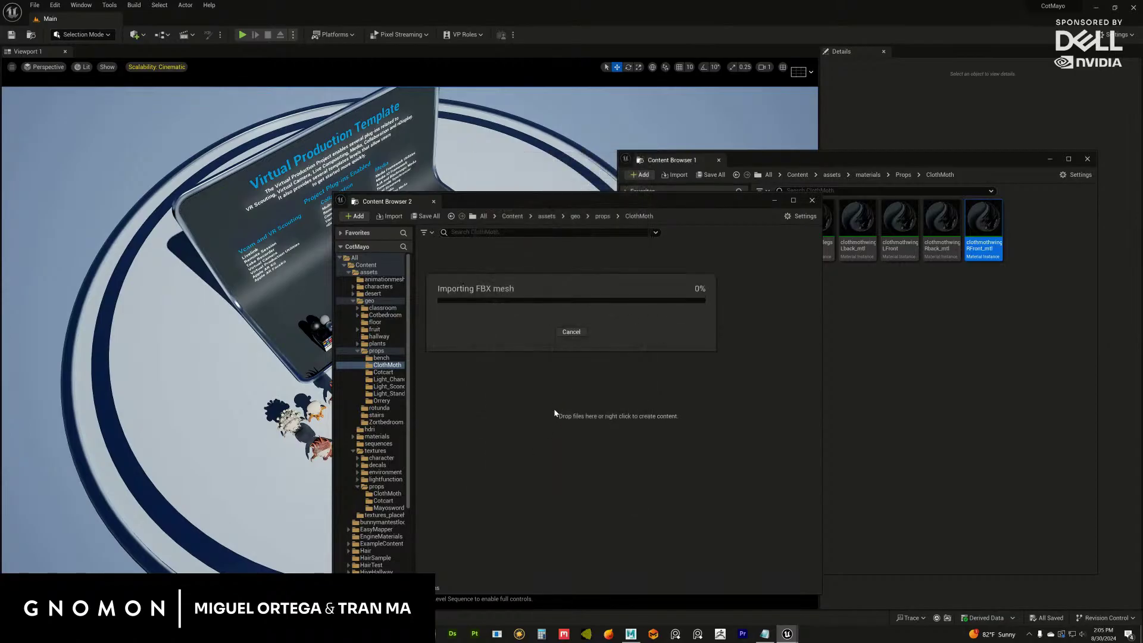
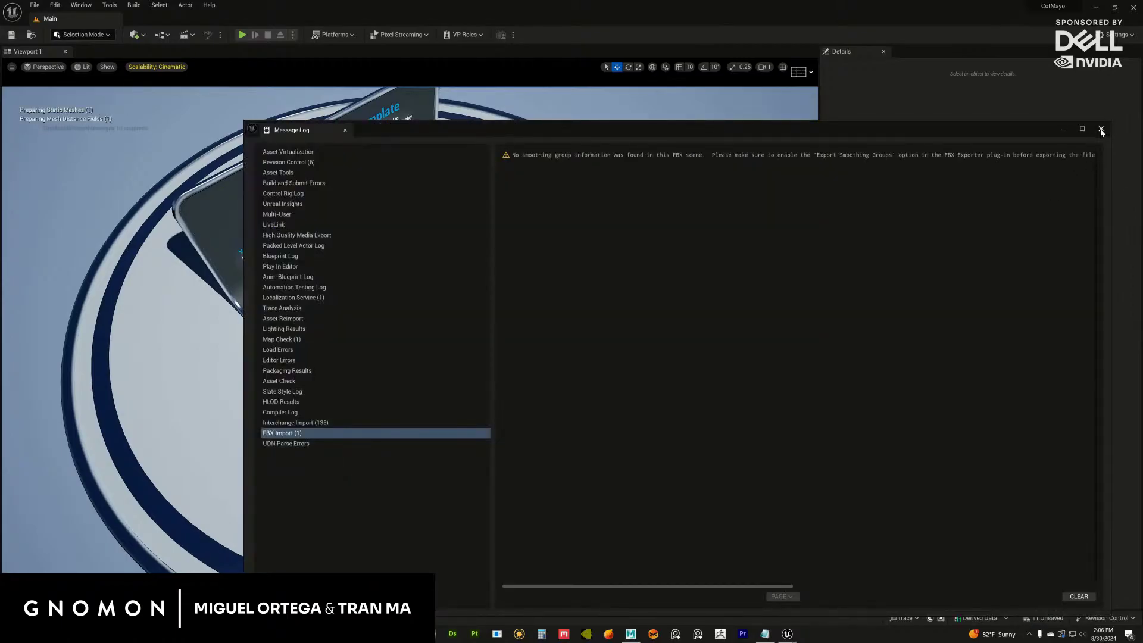
Close the import message log and place all the Clothmoth static meshes together in the level beside the presentation stage.
click(1101, 129)
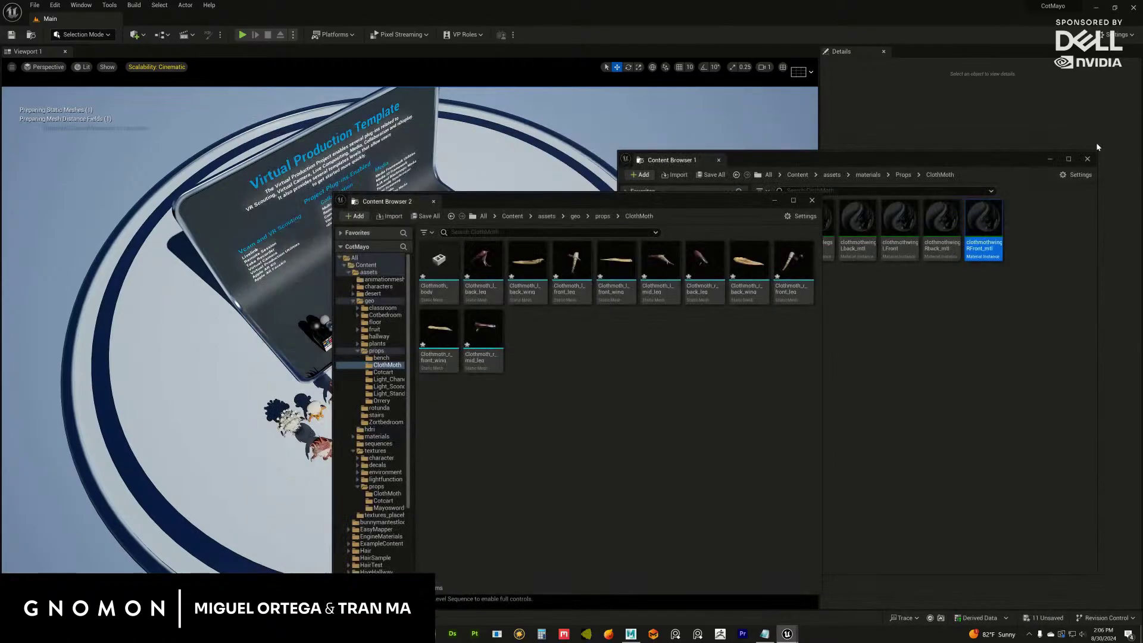
click(438, 267)
shift+click(488, 349)
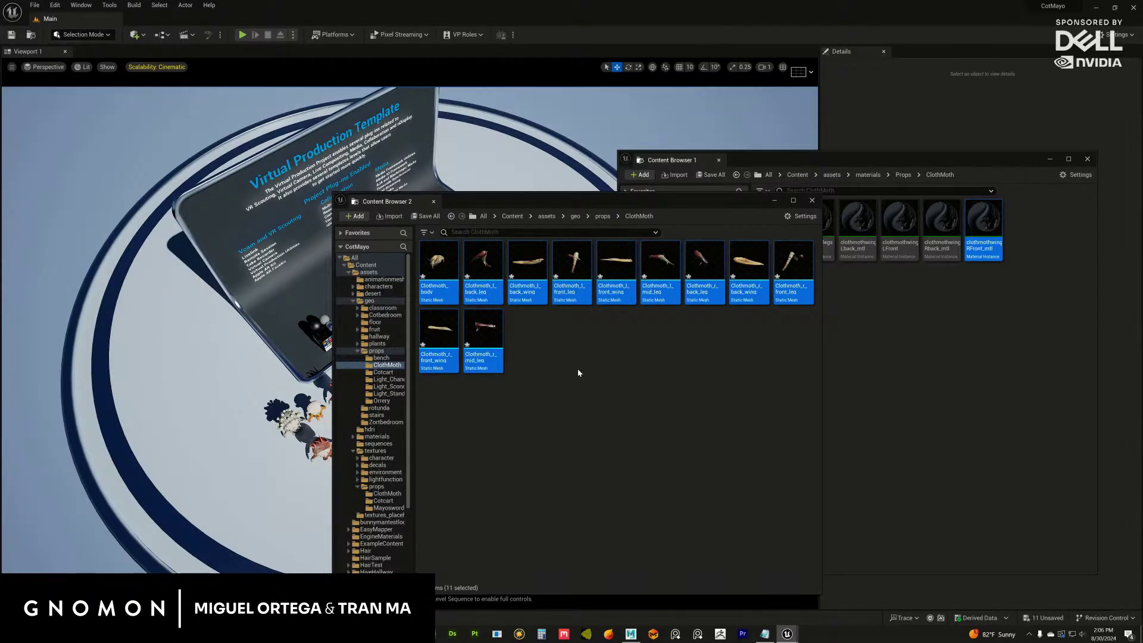
drag(578, 201, 875, 201)
drag(771, 265, 455, 395)
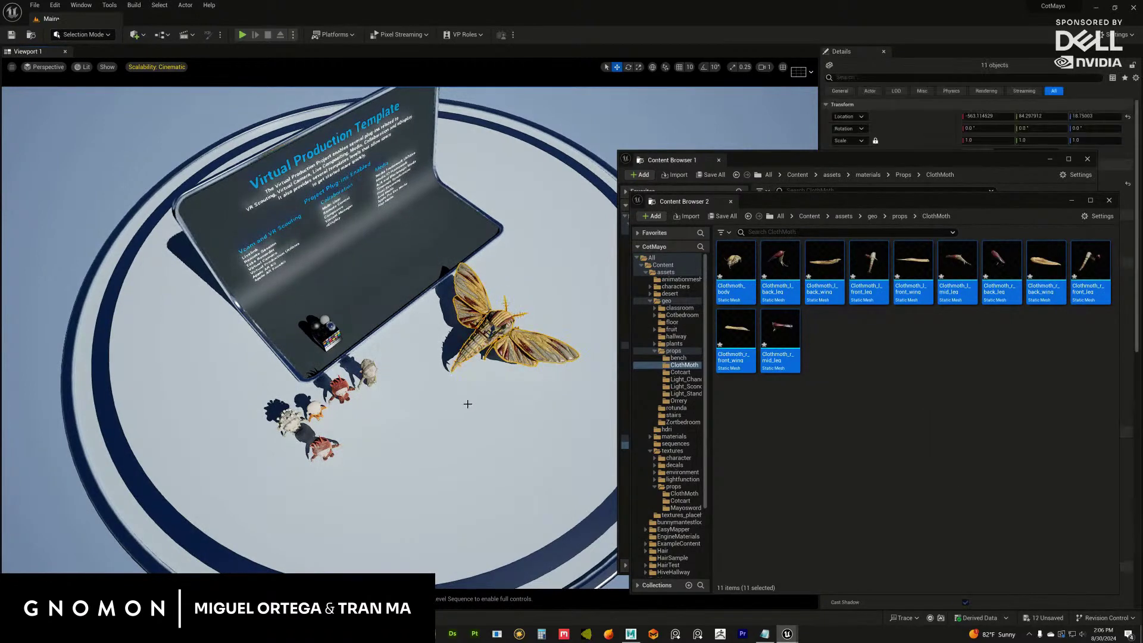
Examine the placed cloth moth up close and minimize the second Content Browser window to clear the view.
alt+middle_drag(466, 403, 462, 428)
alt+right_drag(462, 429, 567, 460)
alt+middle_drag(568, 460, 465, 423)
alt+right_drag(464, 423, 480, 423)
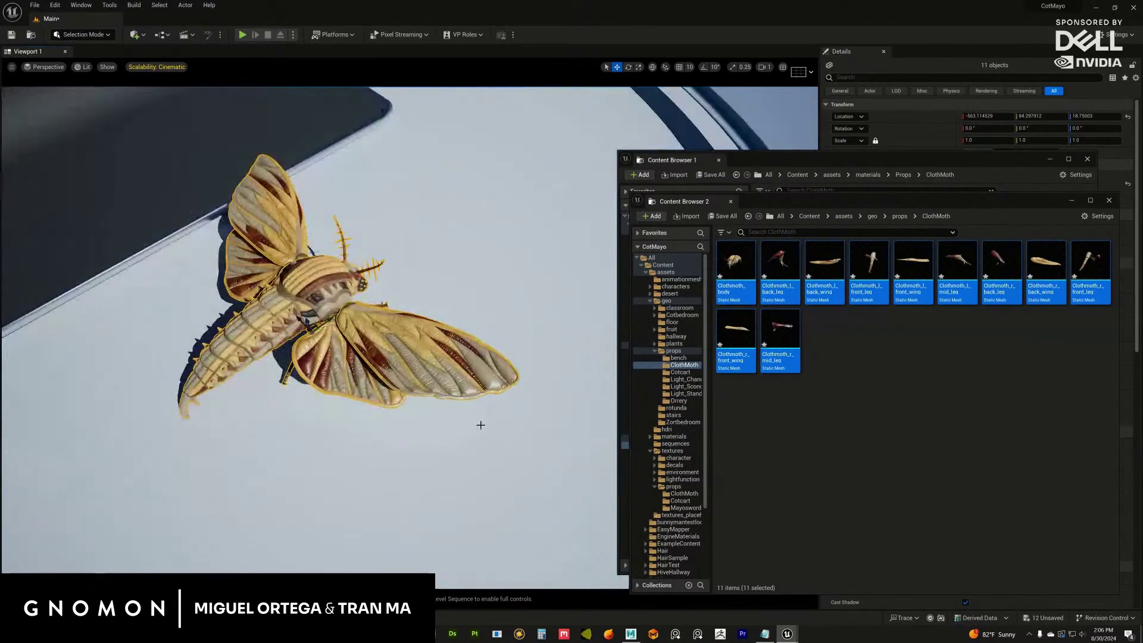
alt+middle_drag(480, 423, 501, 449)
alt+right_drag(500, 449, 508, 422)
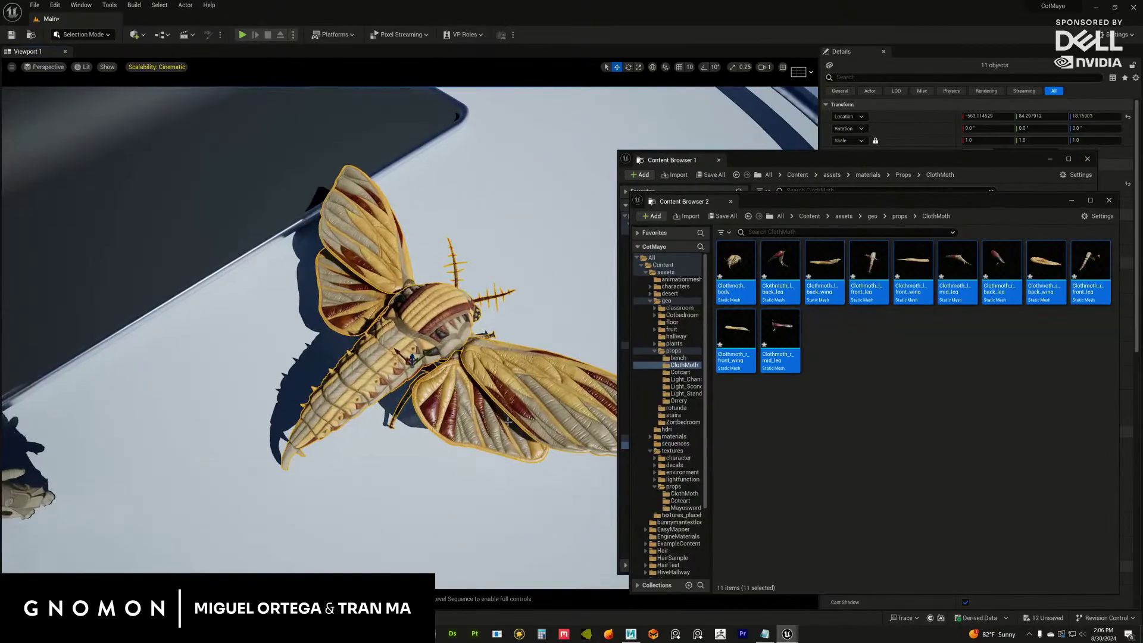
click(1071, 201)
Hide the SM_Floor_Disk floor mesh and view the cloth moth without it.
alt+drag(571, 357, 459, 396)
click(459, 426)
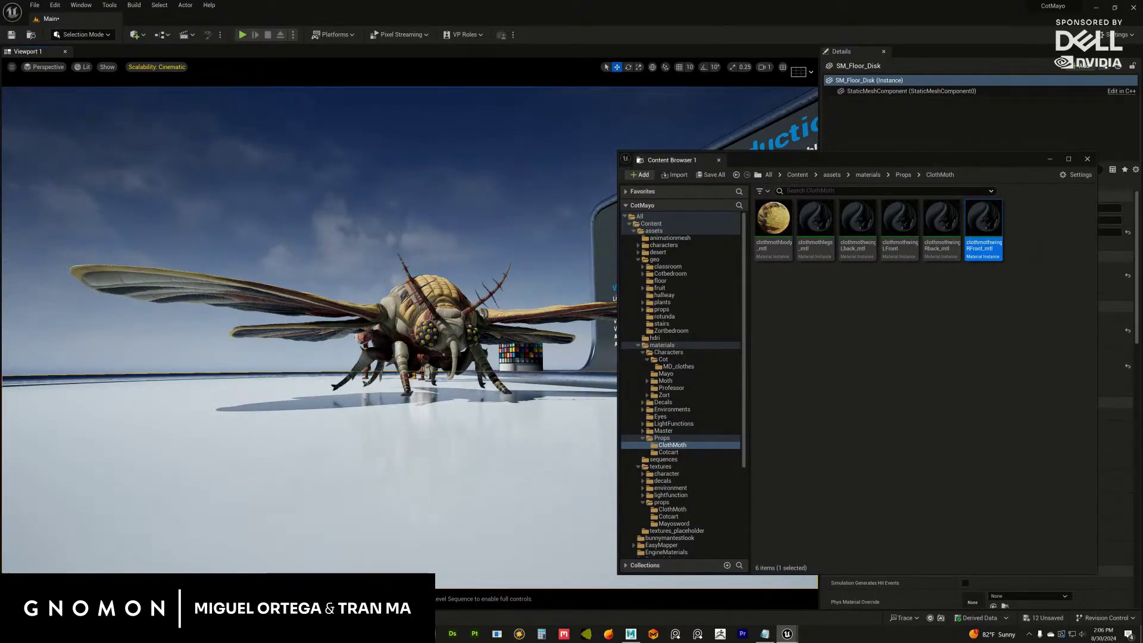
key(h)
alt+drag(411, 322, 357, 257)
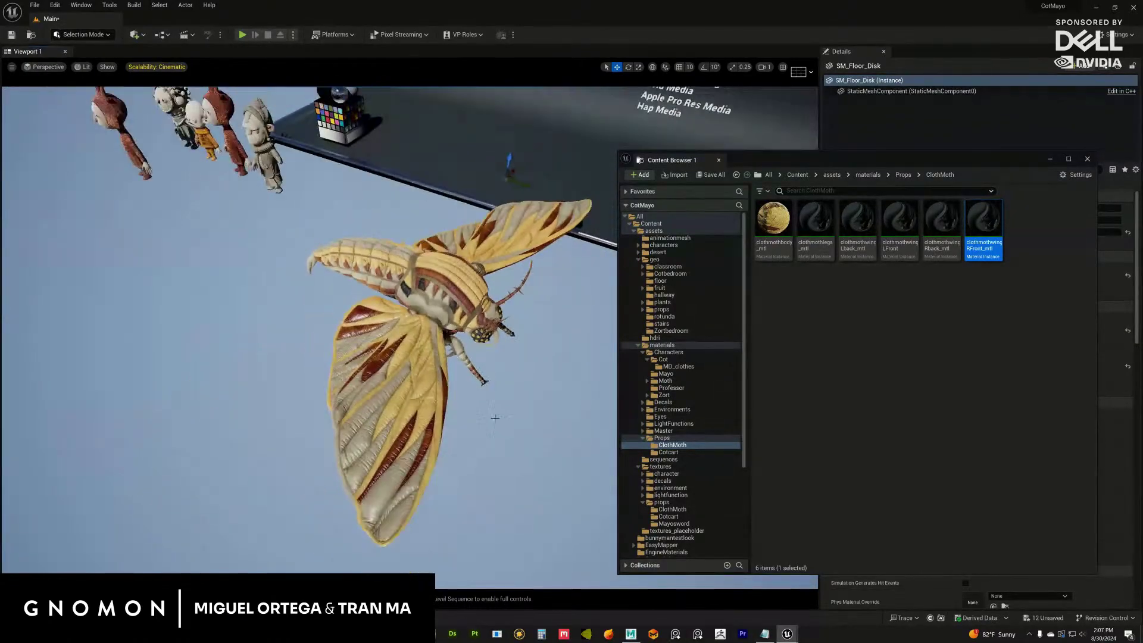
Switch to Maya, minimize Hypershade and inspect the moth model from several angles before returning to Unreal.
key(alt+Tab)
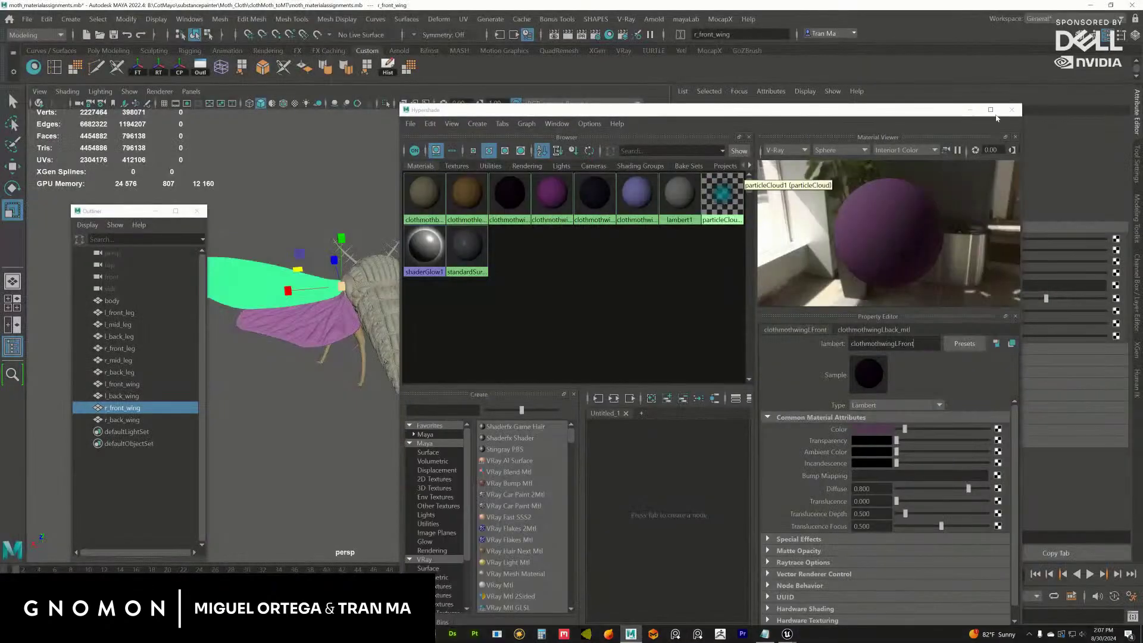
click(970, 110)
alt+middle_drag(422, 335, 473, 352)
alt+right_drag(473, 352, 323, 243)
drag(323, 241, 463, 414)
alt+drag(393, 385, 381, 341)
alt+middle_drag(381, 340, 443, 356)
click(1087, 9)
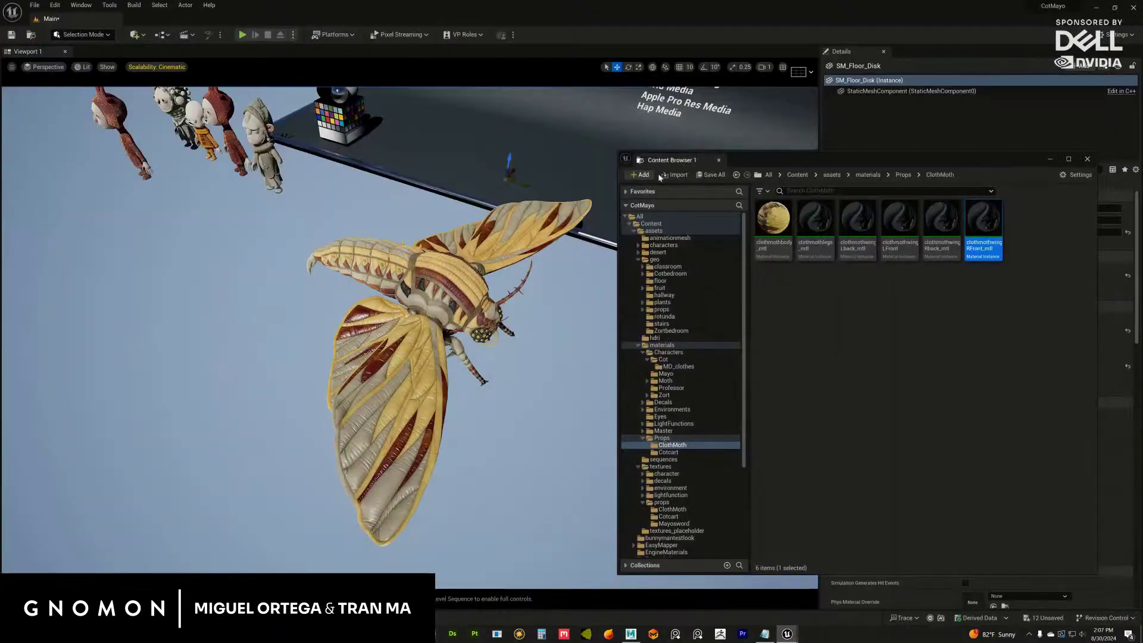
Undo the hiding of the floor disk.
alt+drag(437, 352, 557, 317)
key(ctrl+z)
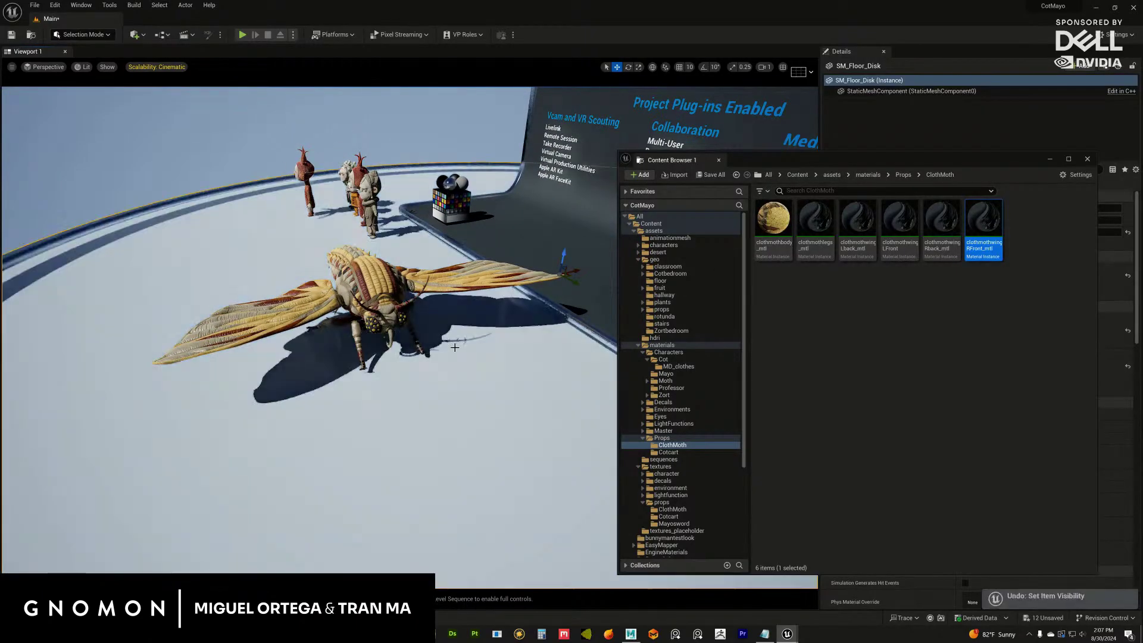
alt+drag(469, 346, 457, 369)
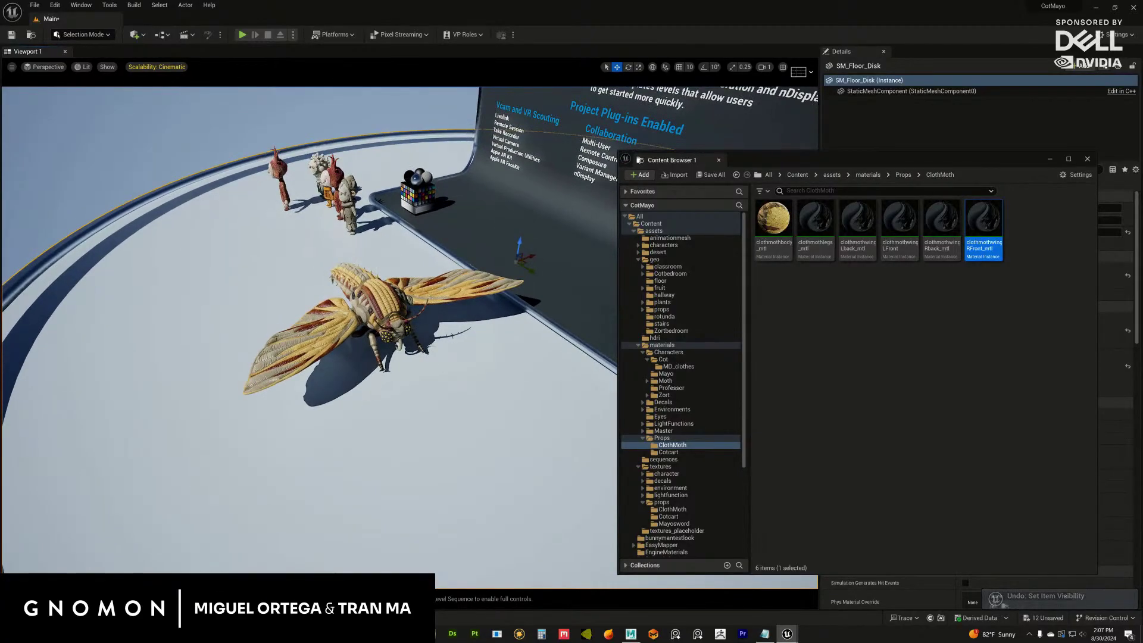
Select the hidden hairy moth's objects and make them visible in the level next to the cloth moth.
click(382, 304)
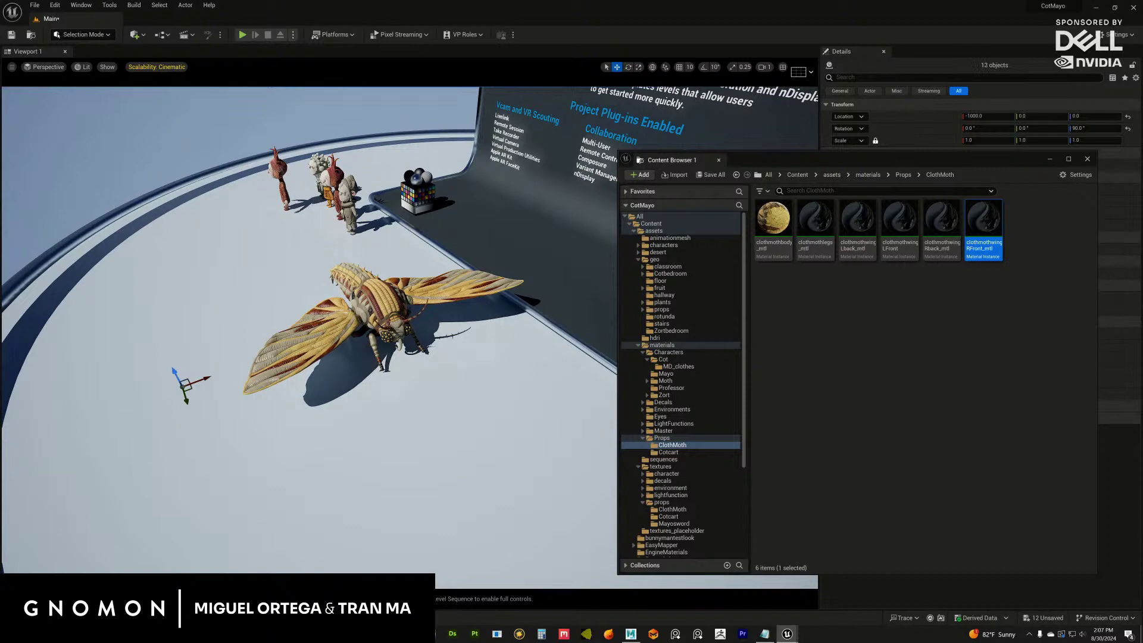
scroll(370, 343, down, 5)
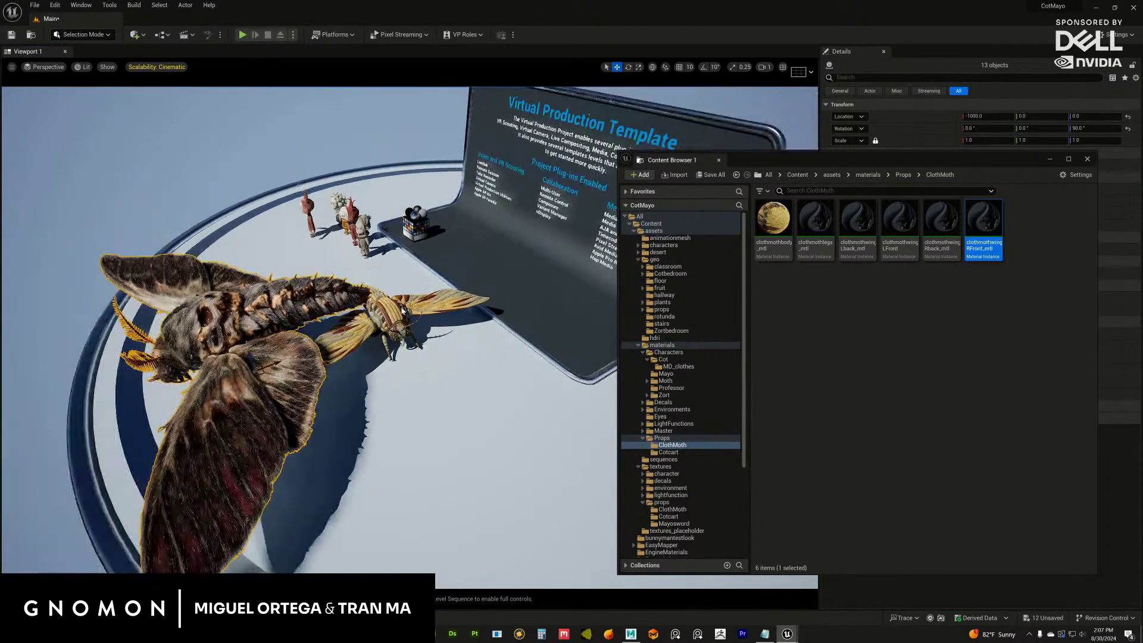
alt+drag(415, 342, 414, 405)
Select all the cloth moth parts and move them clear of the hairy moth, to about 551.6 in Y.
click(433, 322)
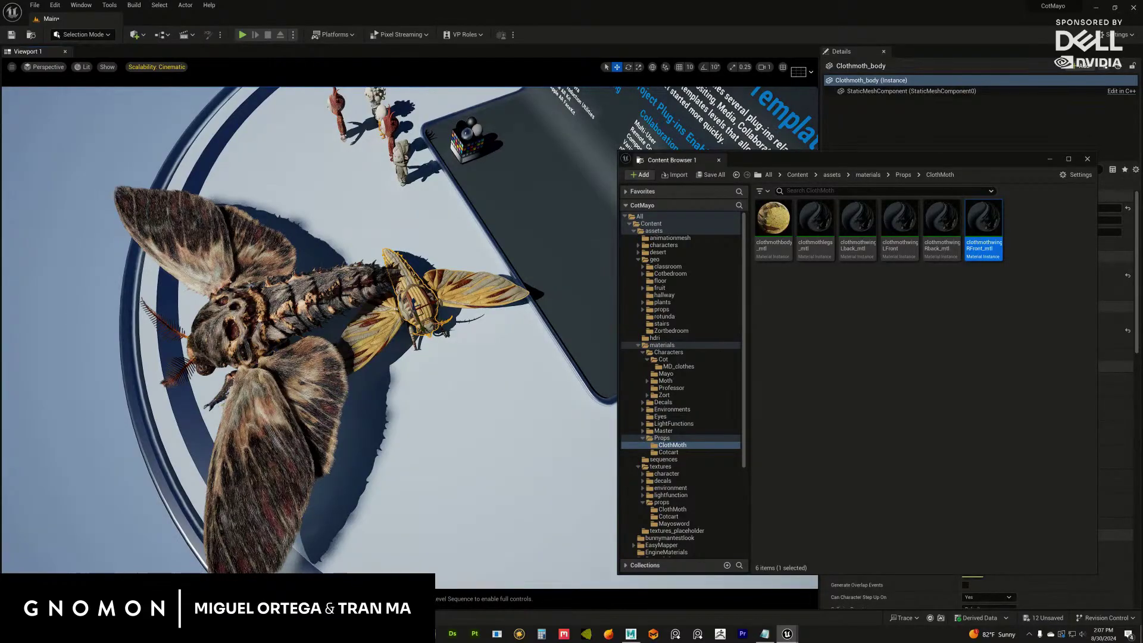
alt+drag(403, 346, 502, 506)
alt+middle_drag(441, 444, 424, 398)
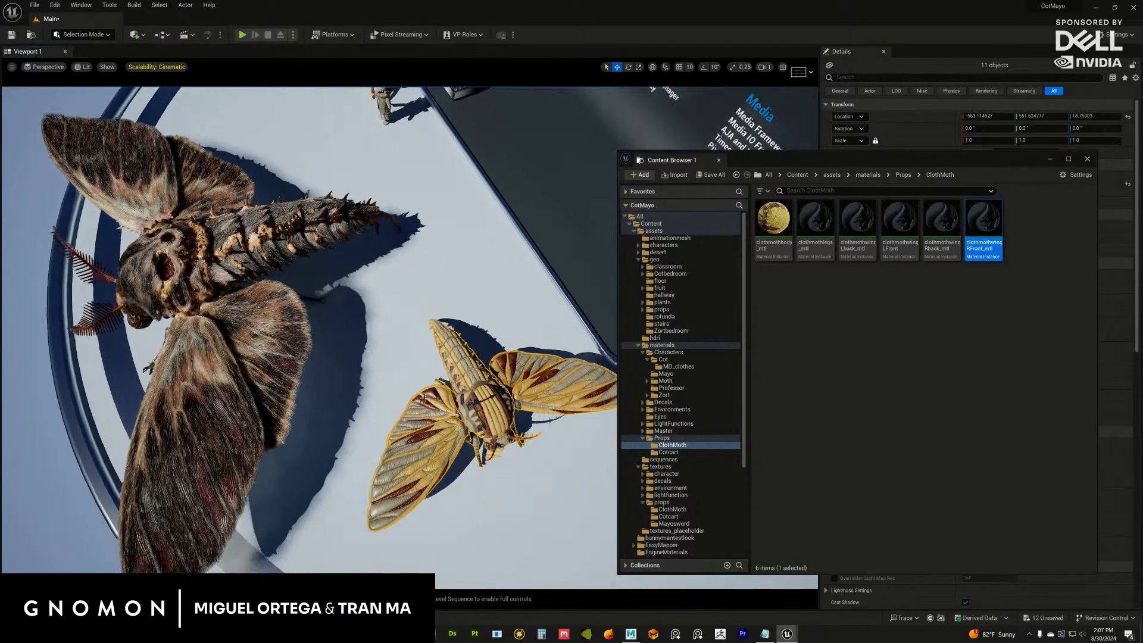
Examine the texture detail on the cloth moth's back and wings, undoing any accidental change.
alt+drag(424, 398, 403, 376)
alt+right_drag(403, 377, 403, 381)
alt+drag(404, 381, 370, 360)
alt+right_drag(369, 360, 452, 364)
alt+middle_drag(452, 364, 408, 361)
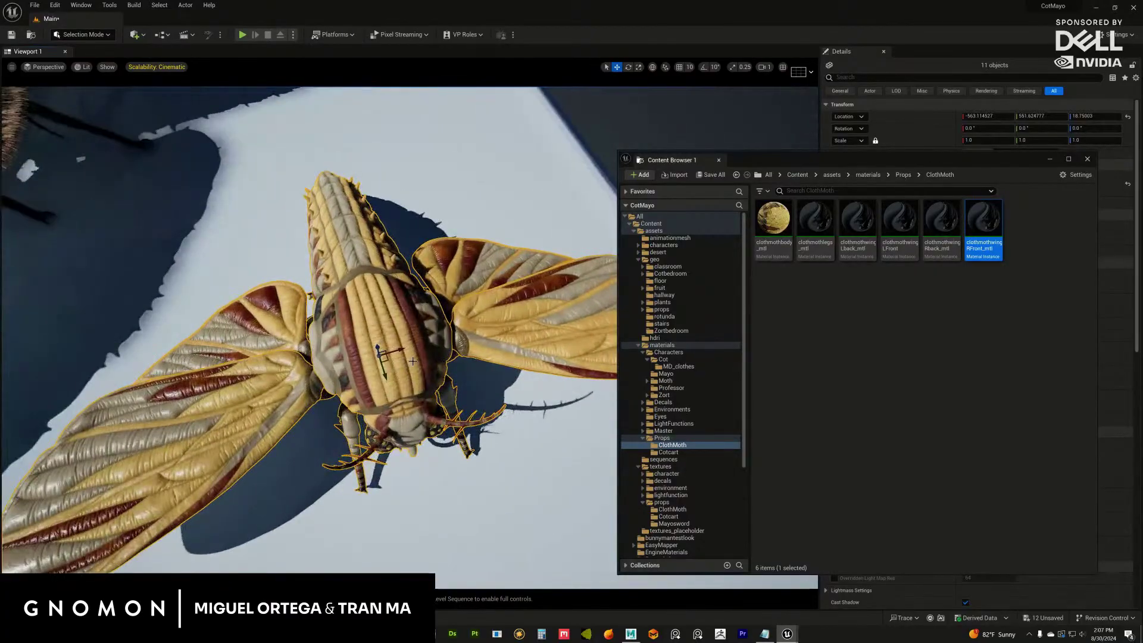
drag(377, 385, 410, 286)
key(ctrl+z)
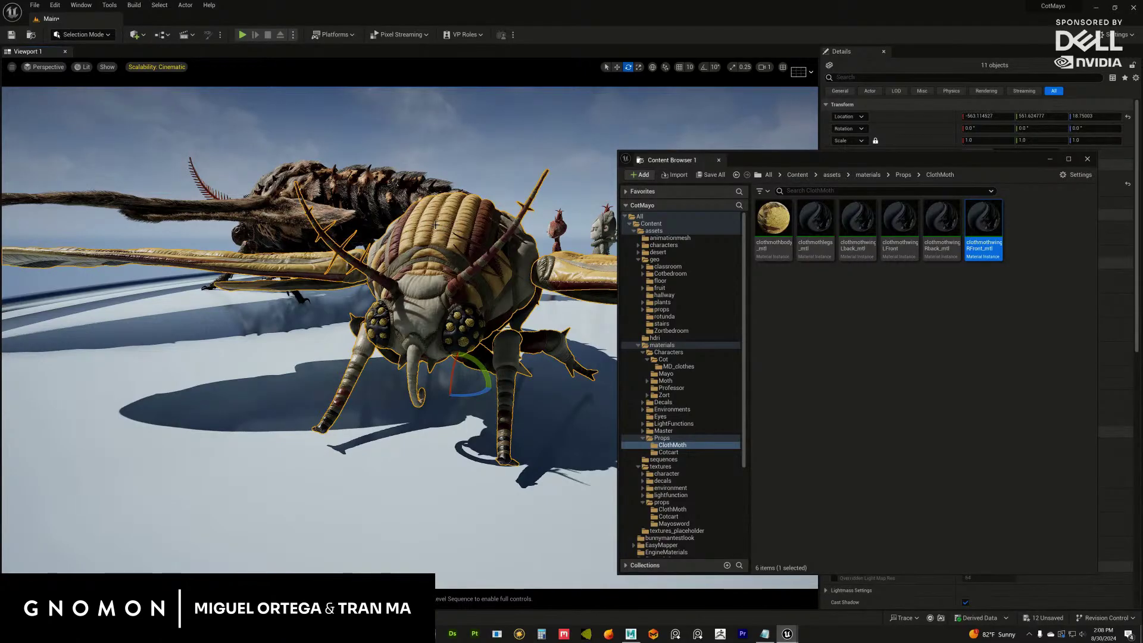
Inspect the cloth moth's head, eyes, antennae and front legs from low front angles.
alt+drag(436, 225, 442, 274)
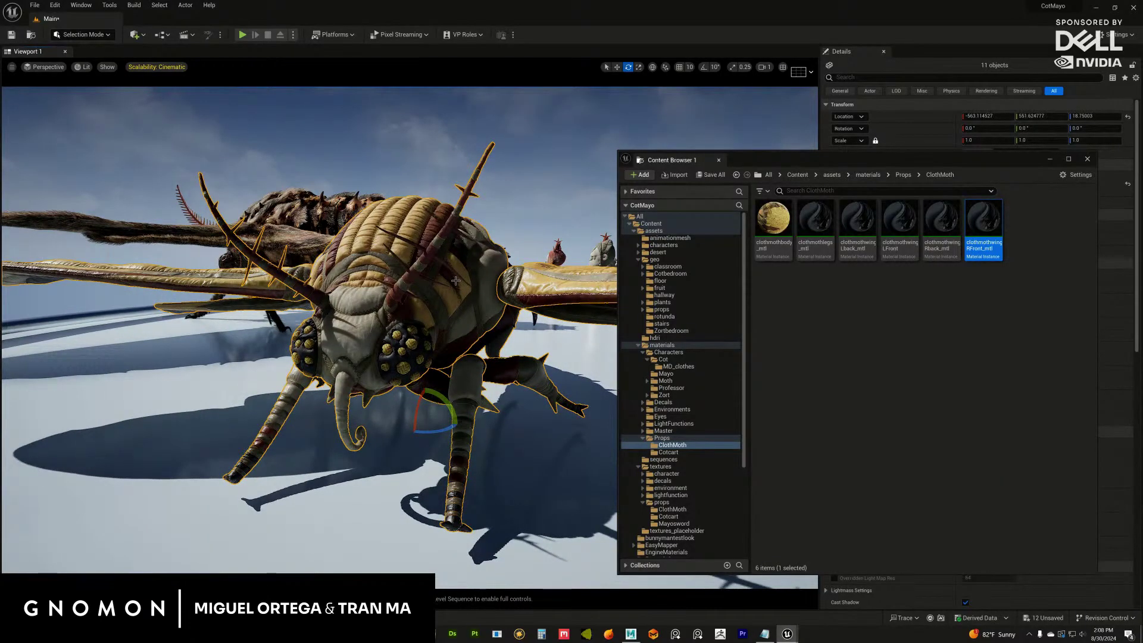
alt+drag(456, 280, 512, 241)
alt+right_drag(370, 371, 334, 380)
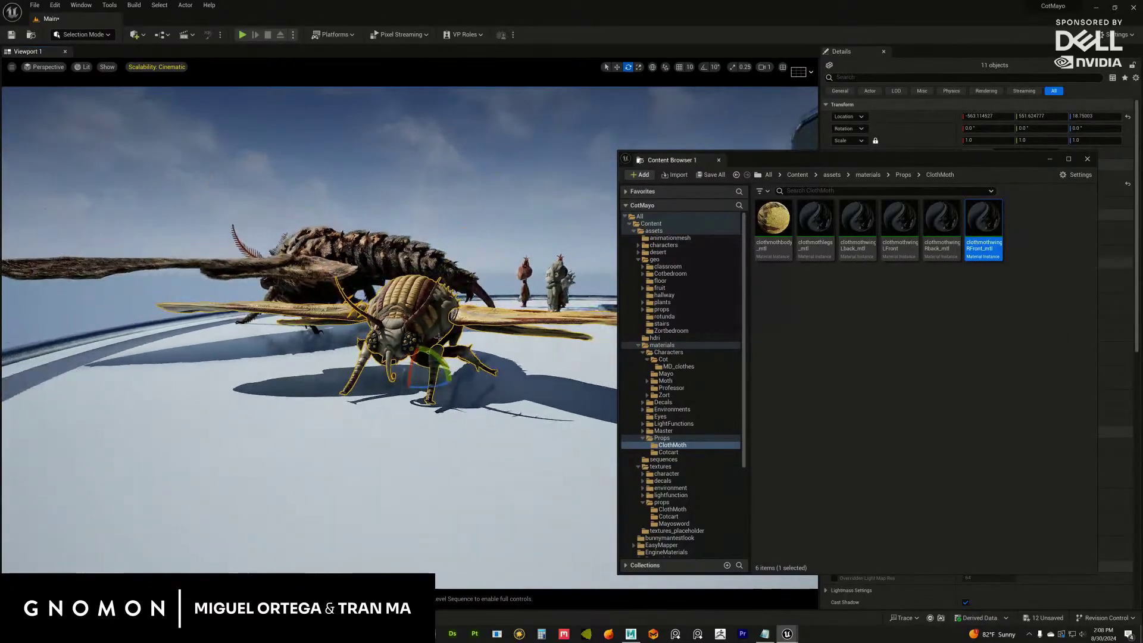
alt+drag(452, 351, 437, 349)
alt+right_drag(437, 349, 462, 338)
click(462, 337)
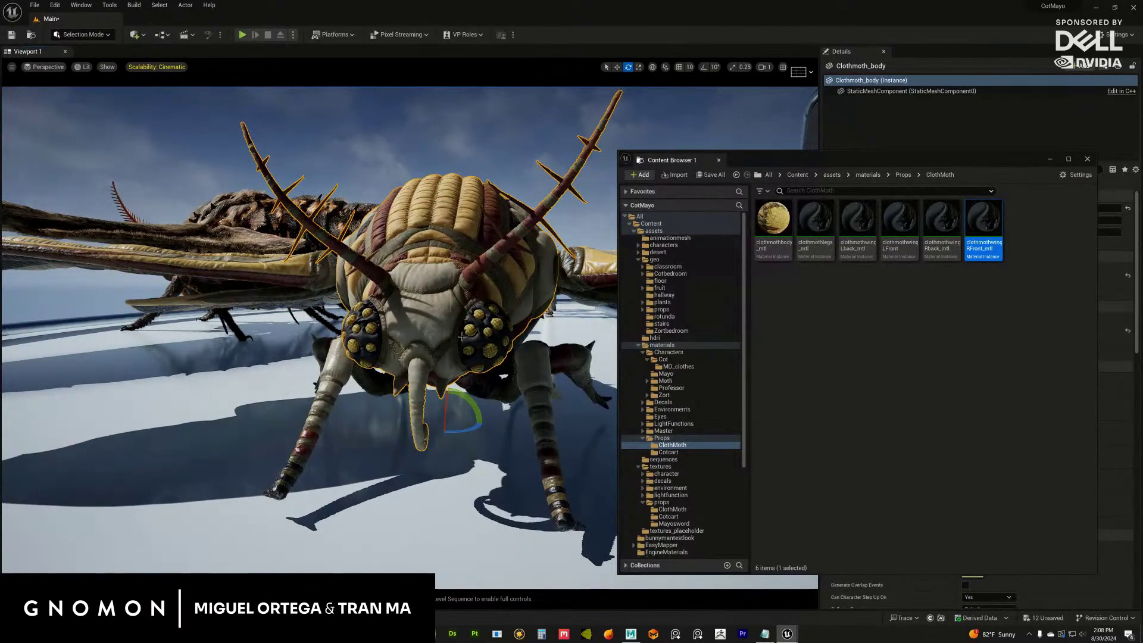
Compare the cloth moth with the hairy moth, checking the hairy moth's body mesh and wing hair groom.
alt+drag(463, 337, 339, 291)
click(348, 294)
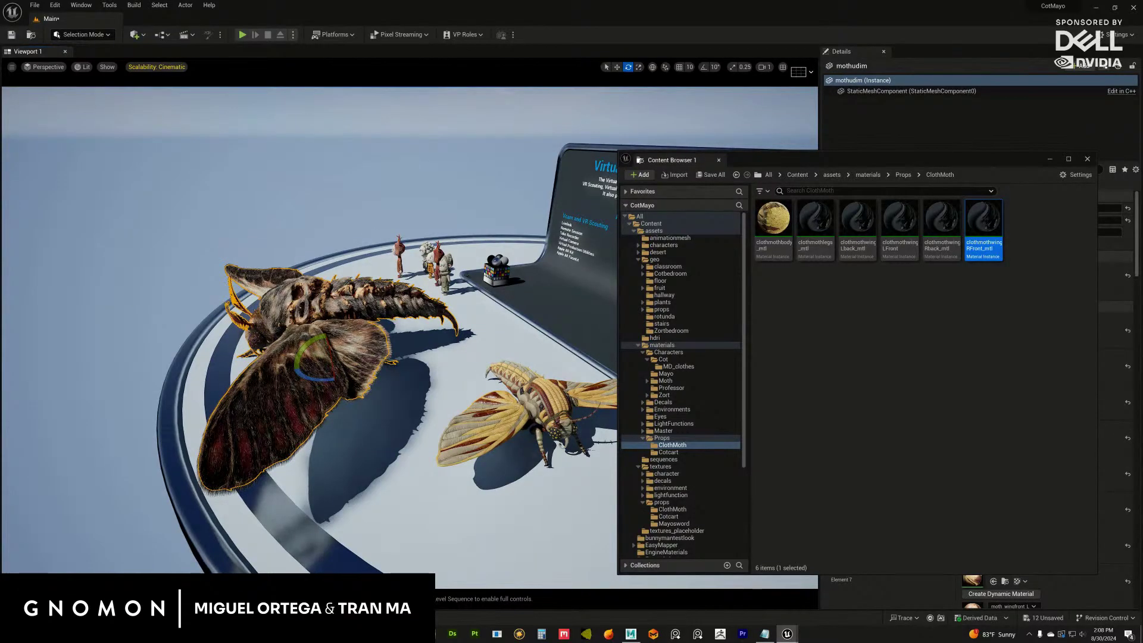
click(288, 390)
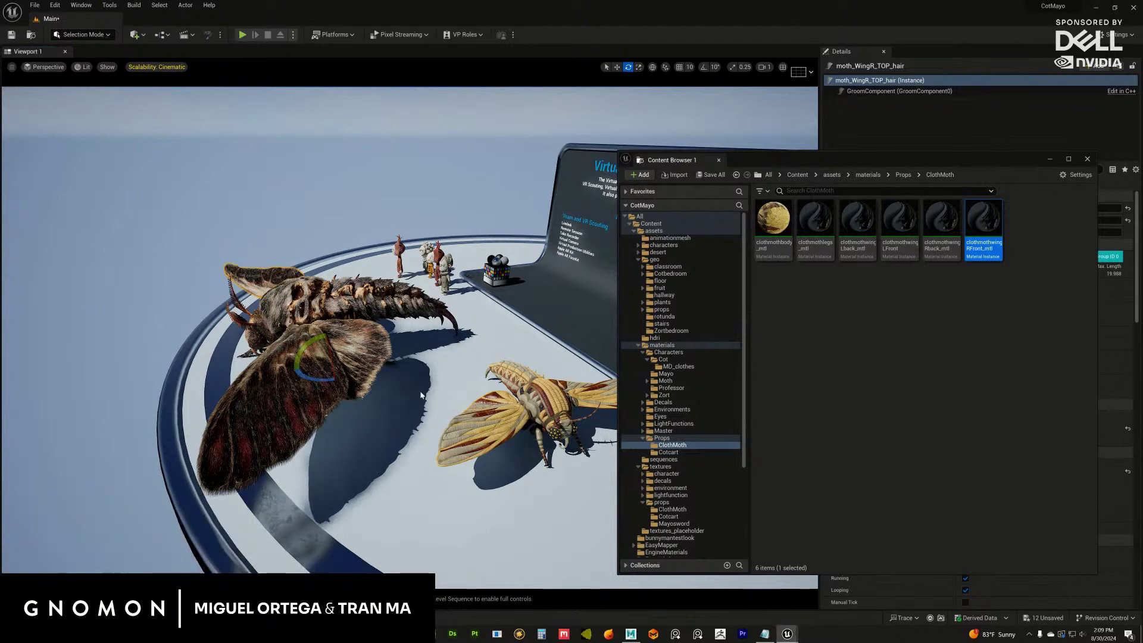
drag(421, 394, 424, 337)
click(440, 390)
Switch to Maya and open the Alembic export options for the selected body, leg and wing meshes.
click(631, 634)
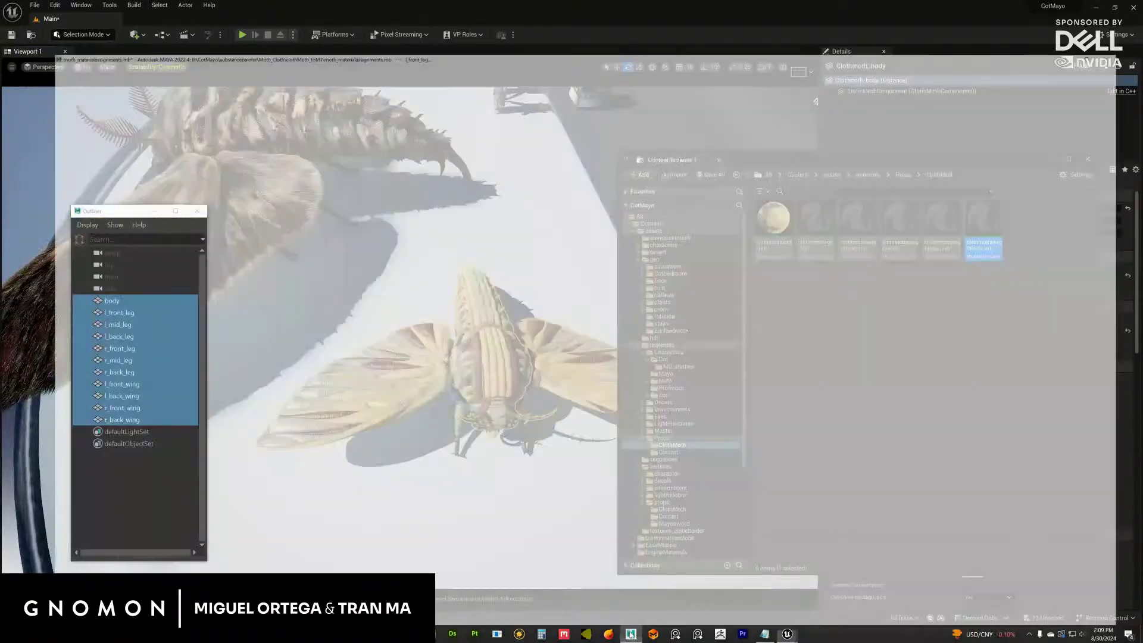
alt+drag(516, 398, 489, 374)
scroll(477, 396, up, 3)
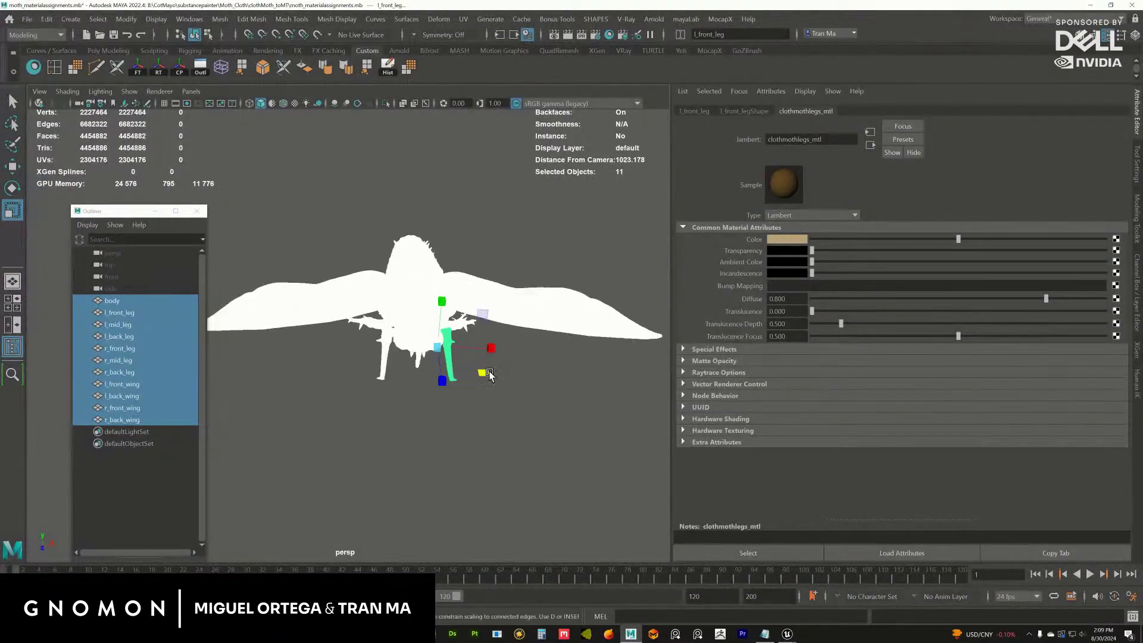
click(523, 19)
mouse_move(589, 43)
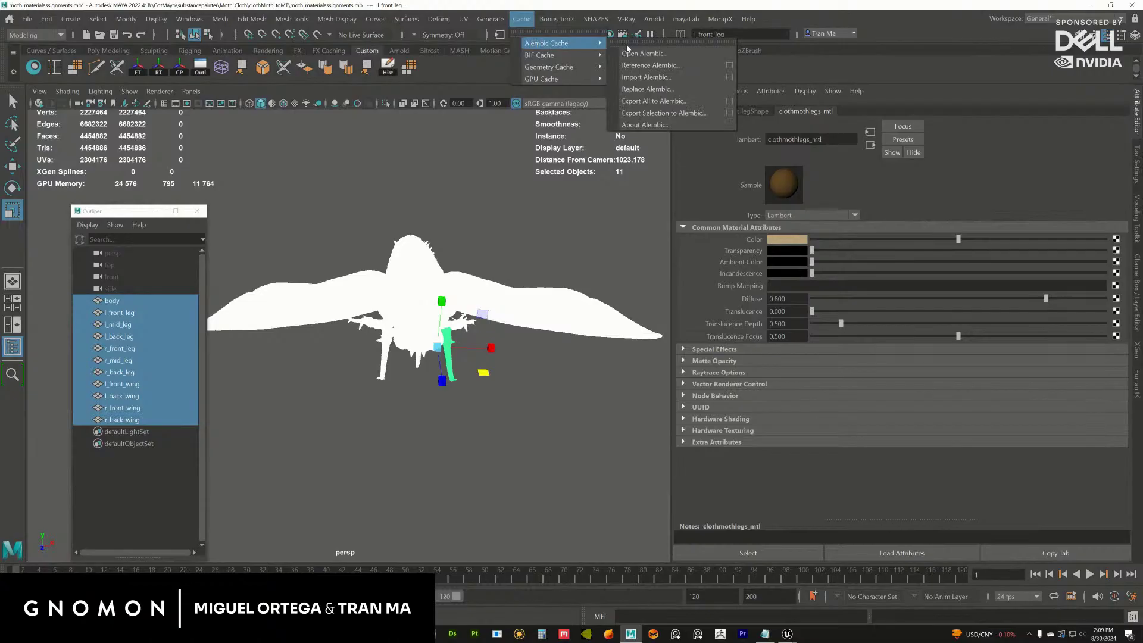
click(730, 114)
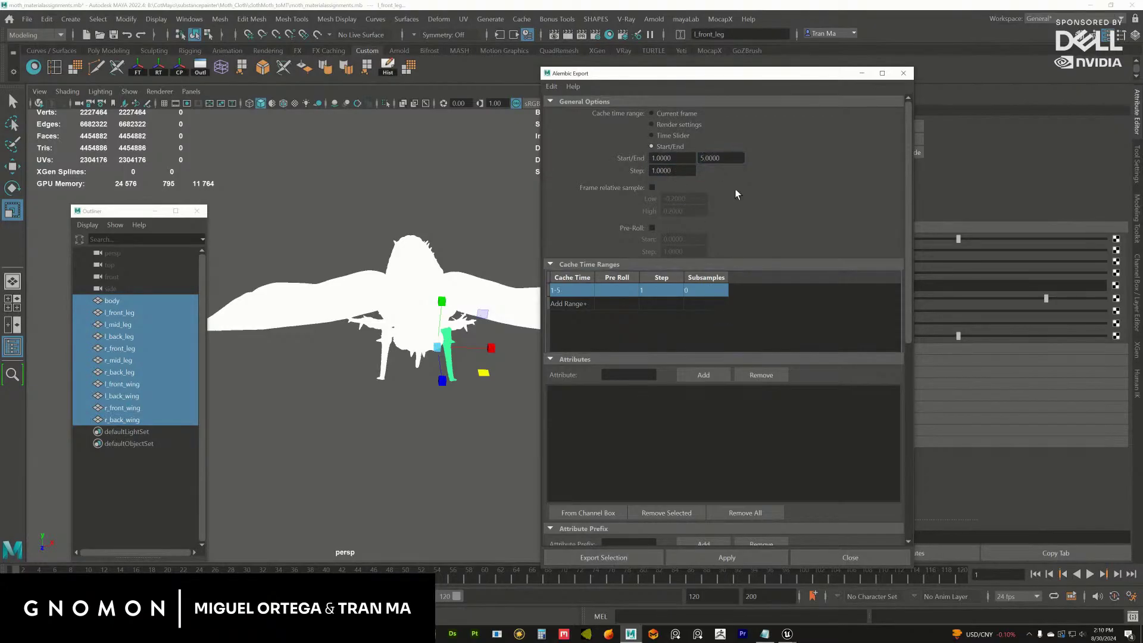
Export the selected moth parts for frames 1 to 5 as an Alembic named ClothMoth in B:\CotMayo\Maya\props\ClothMoth.
click(621, 559)
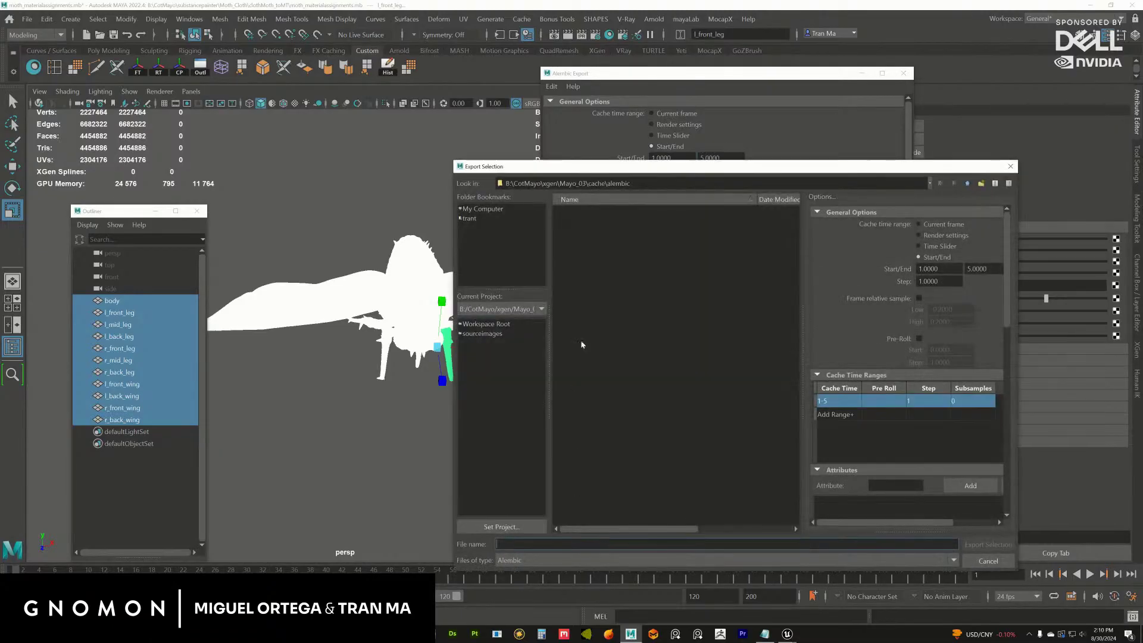
key(Escape)
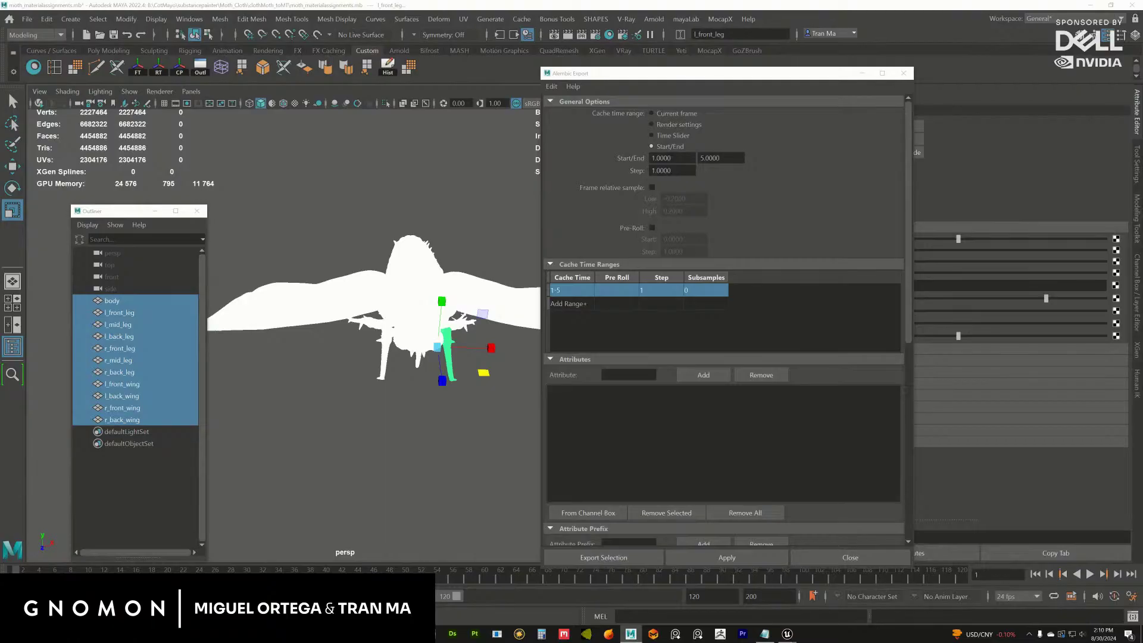
click(603, 557)
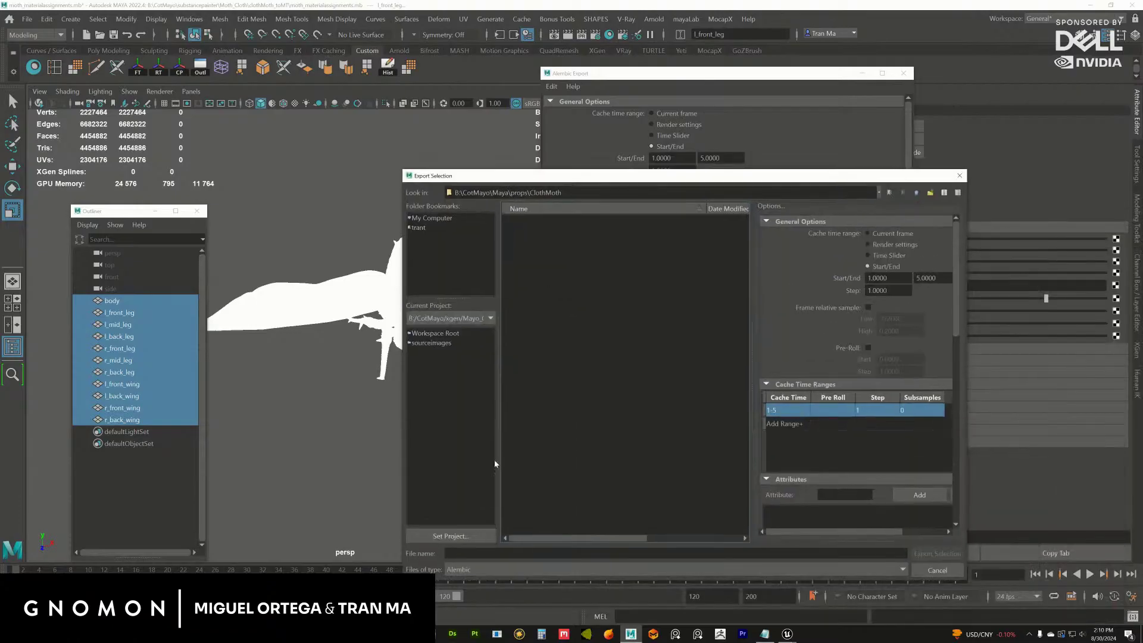
text(ClothMoth)
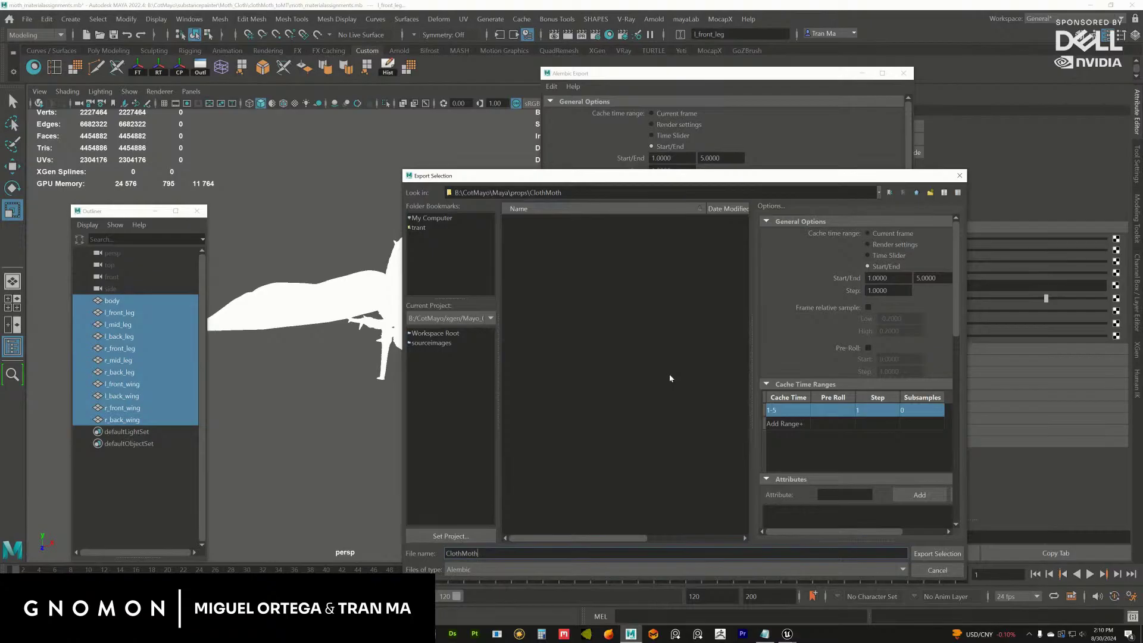
key(Return)
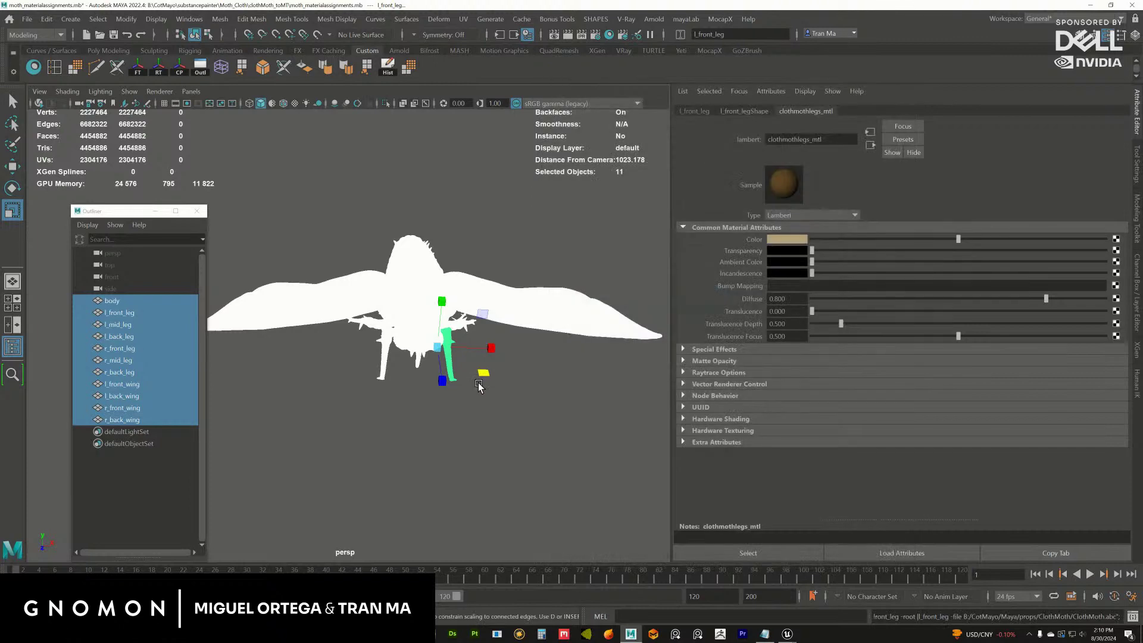
Deselect the moth parts, return to Unreal and open the geo/props/ClothMoth folder in the Content Browser.
click(537, 426)
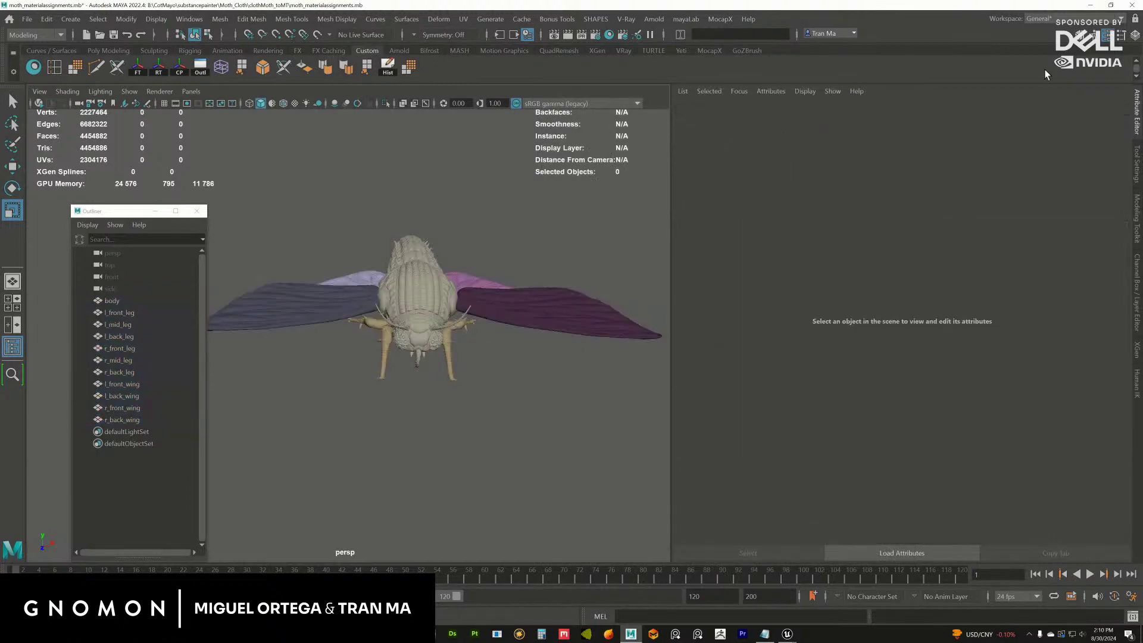
click(1090, 5)
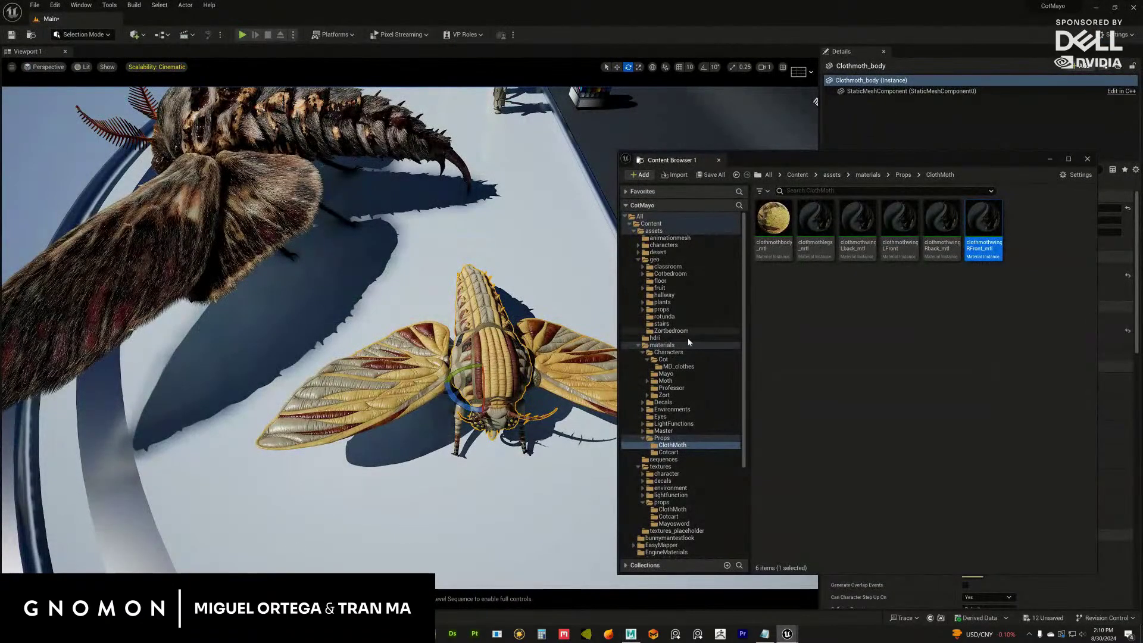
click(661, 309)
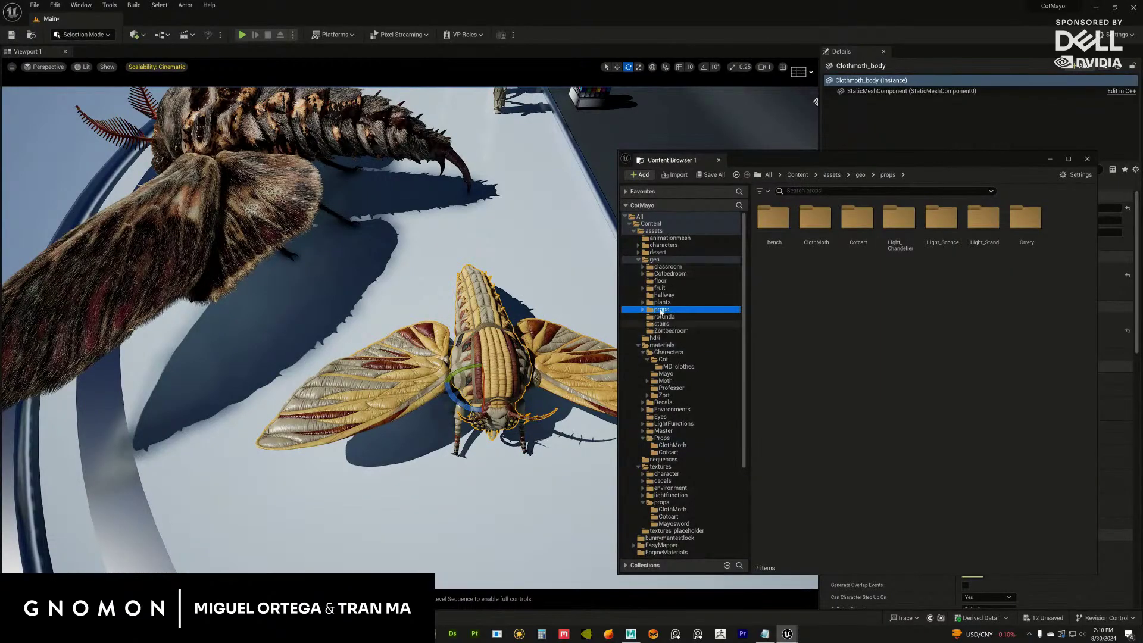
double_click(816, 218)
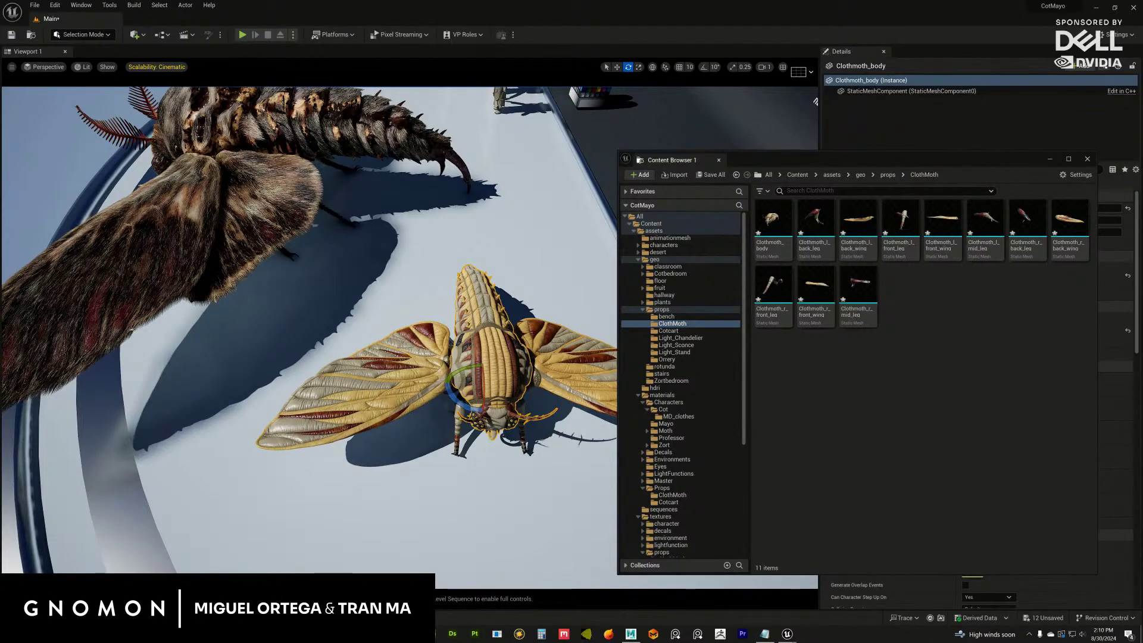
Set the Alembic import type to Geometry Cache and enable skipping empty frames at the start of the sequence.
click(600, 303)
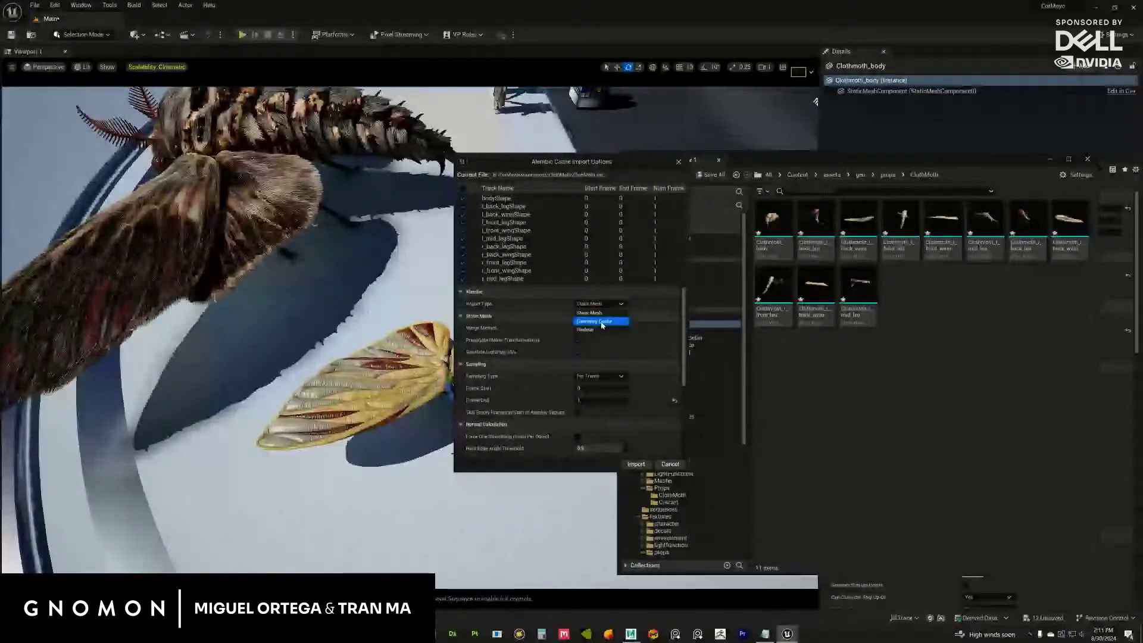
click(601, 322)
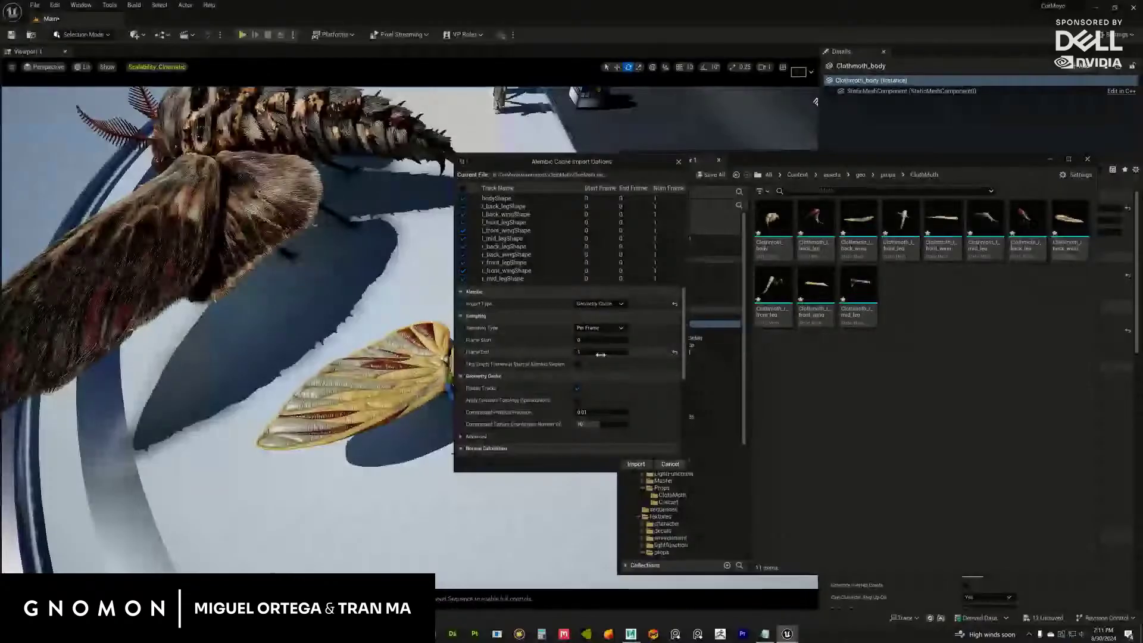
click(577, 364)
Review the Alembic import's geometry cache, normal and material options and its conversion preset, scale and rotation values.
drag(684, 304, 685, 314)
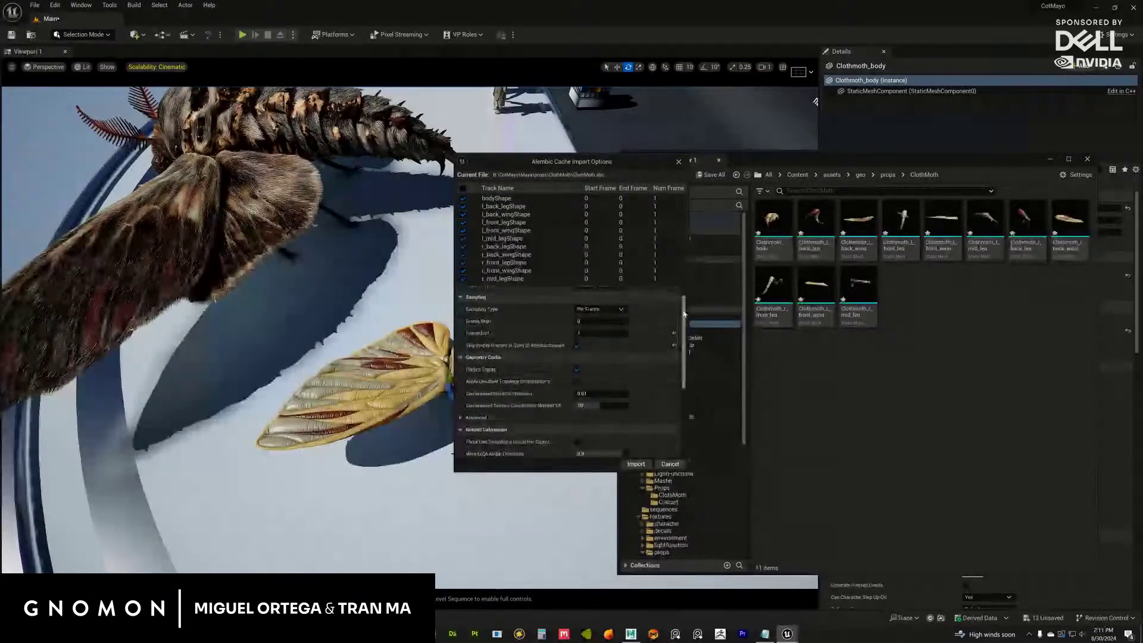
scroll(522, 449, down, 5)
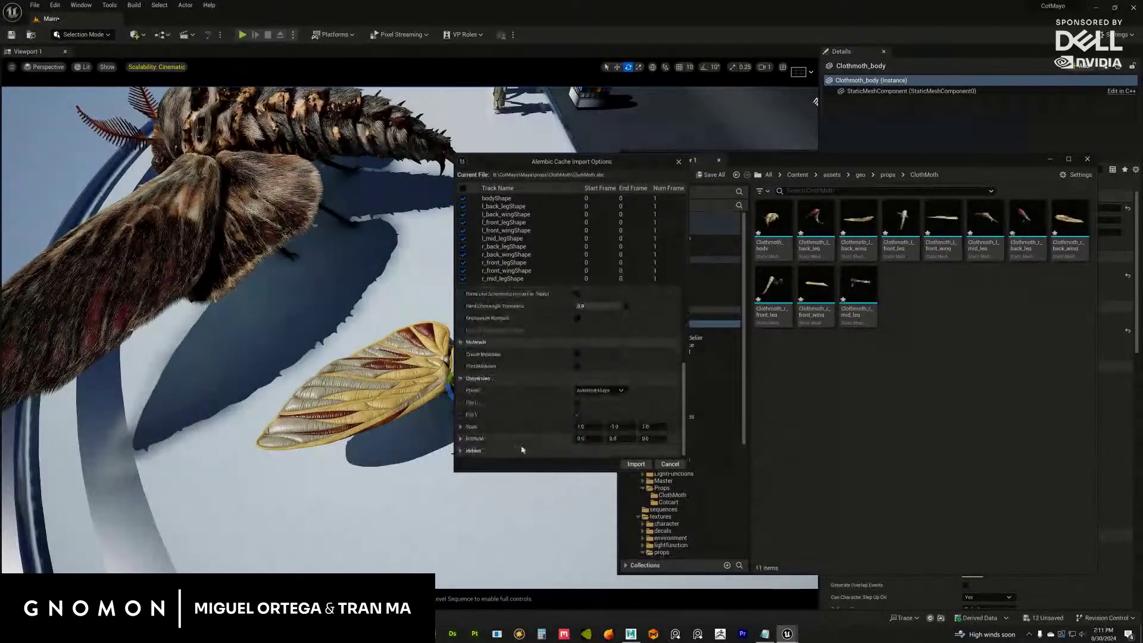
drag(528, 472, 526, 570)
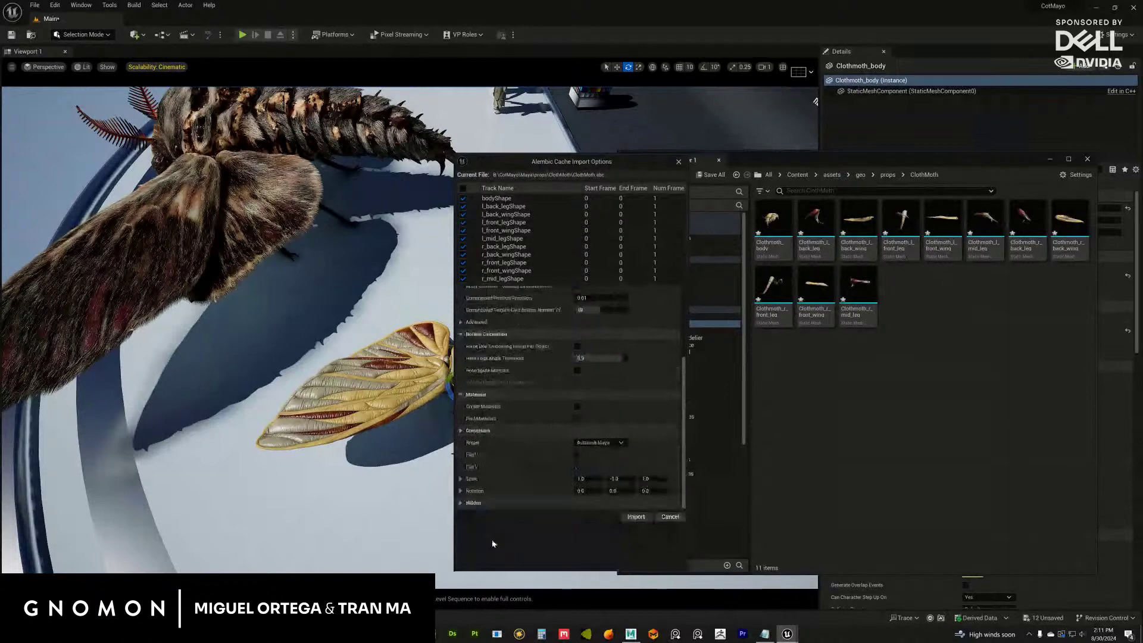
click(461, 478)
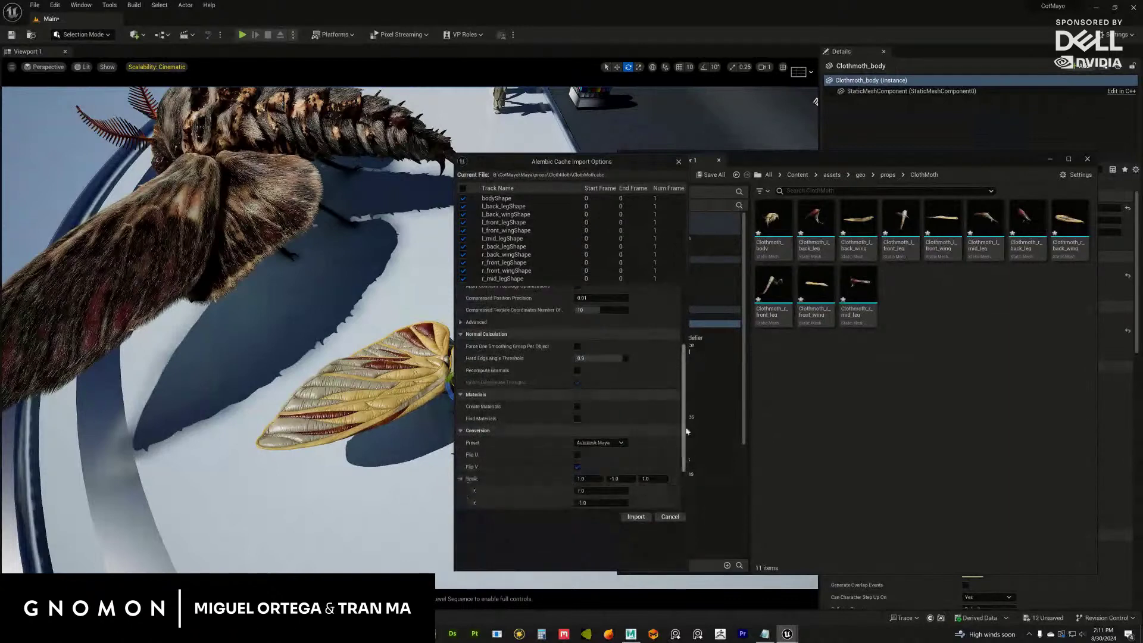
scroll(686, 431, down, 3)
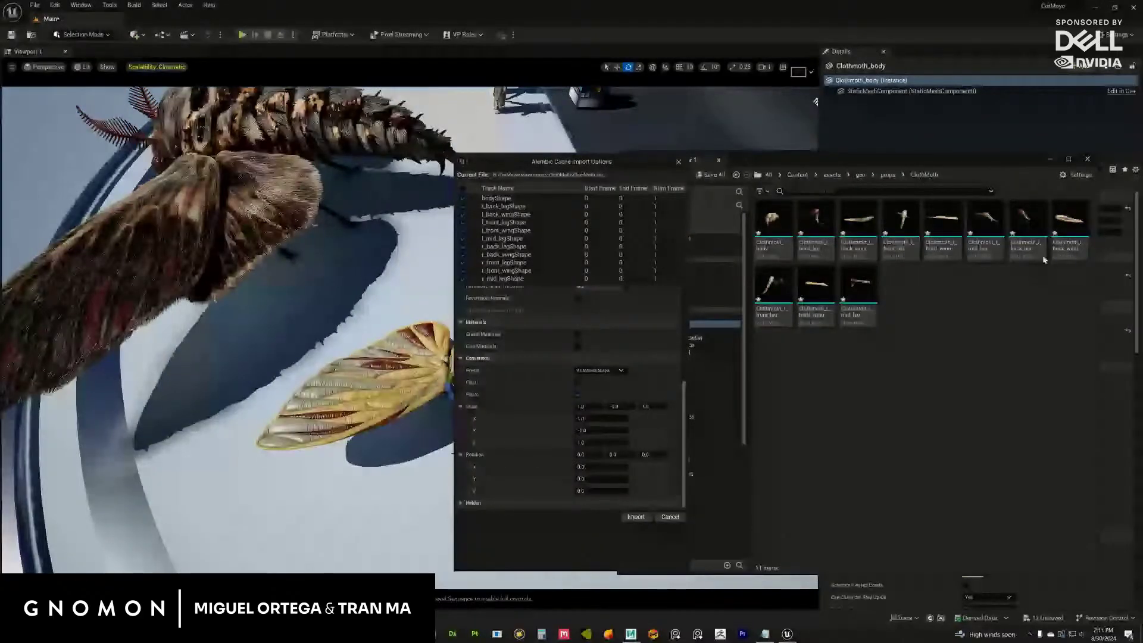
scroll(685, 377, up, 3)
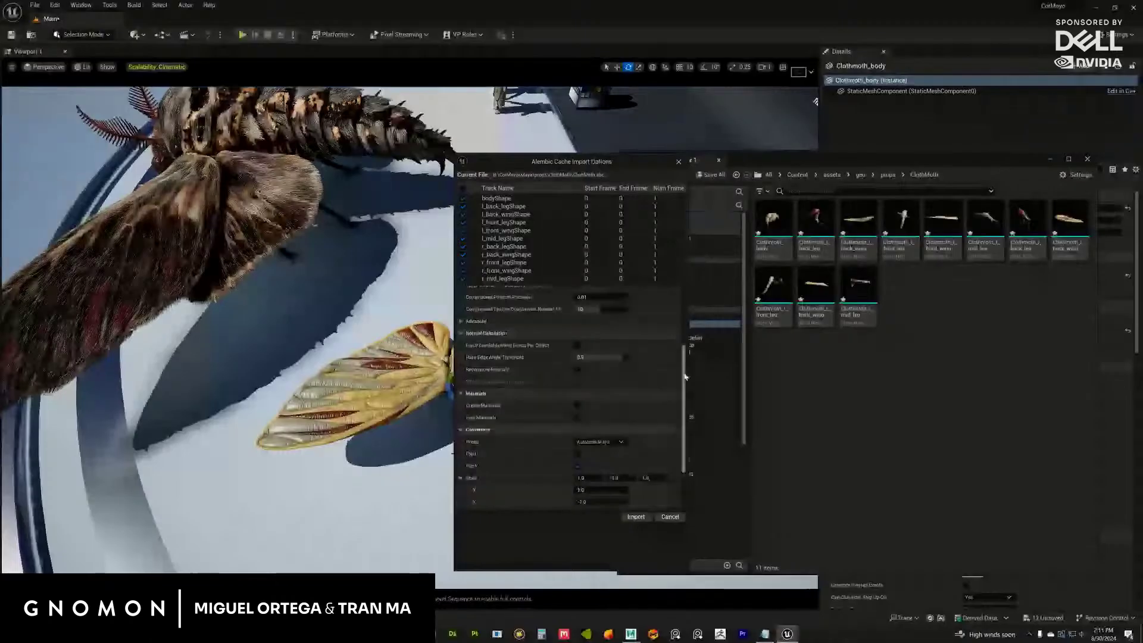
drag(685, 377, 680, 351)
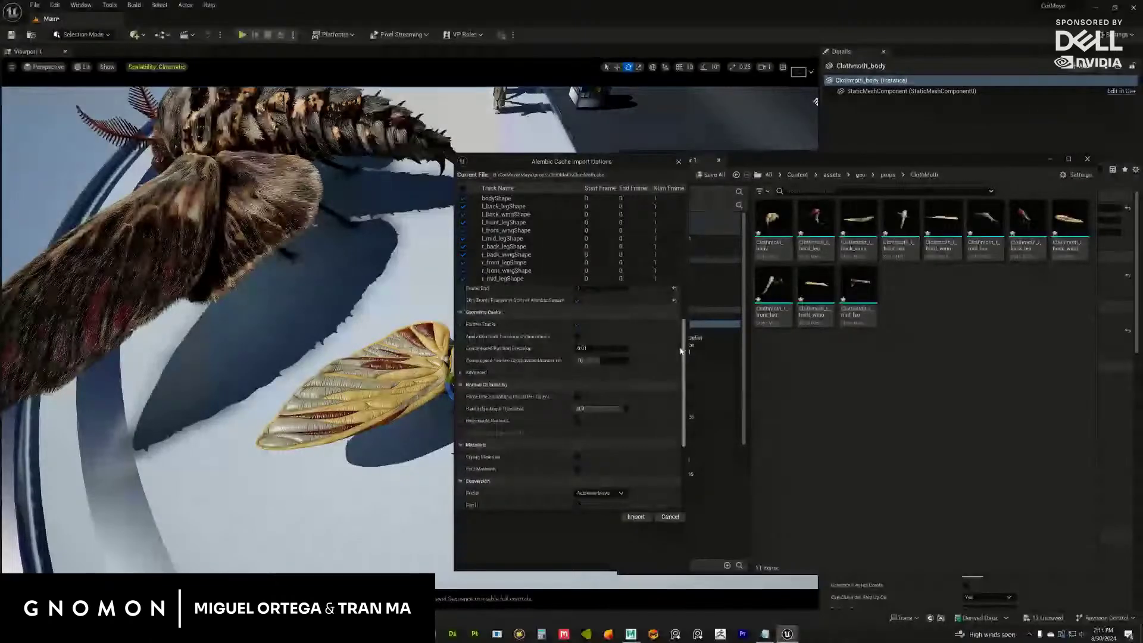
scroll(577, 422, down, 2)
Enable Create Materials and Find Materials, import ClothMoth.abc, and close the message log.
click(576, 419)
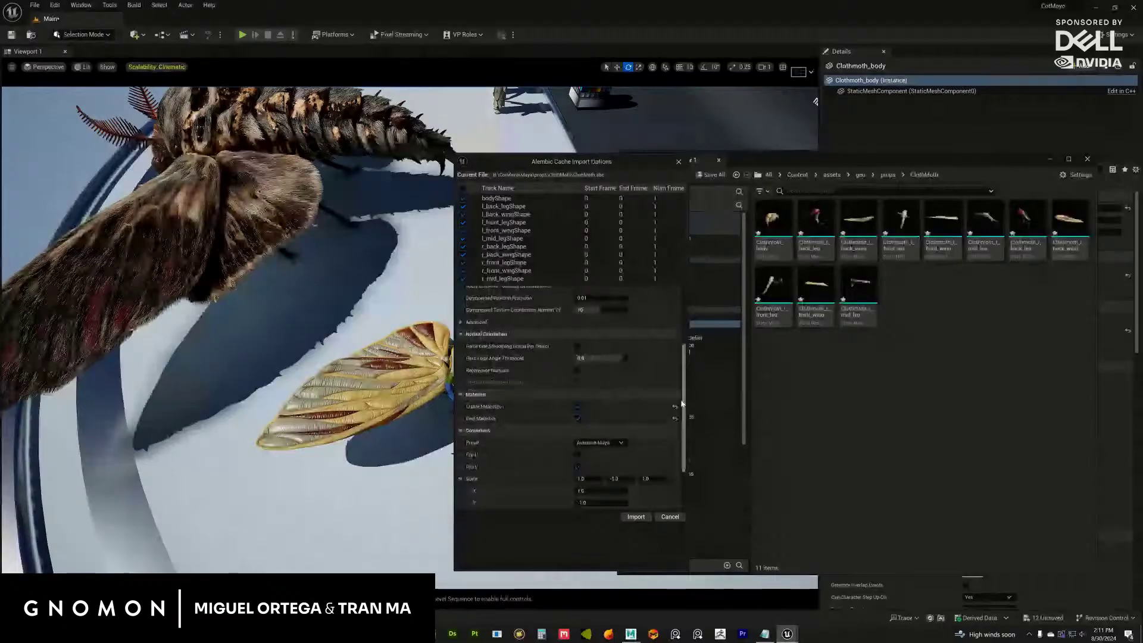
click(636, 517)
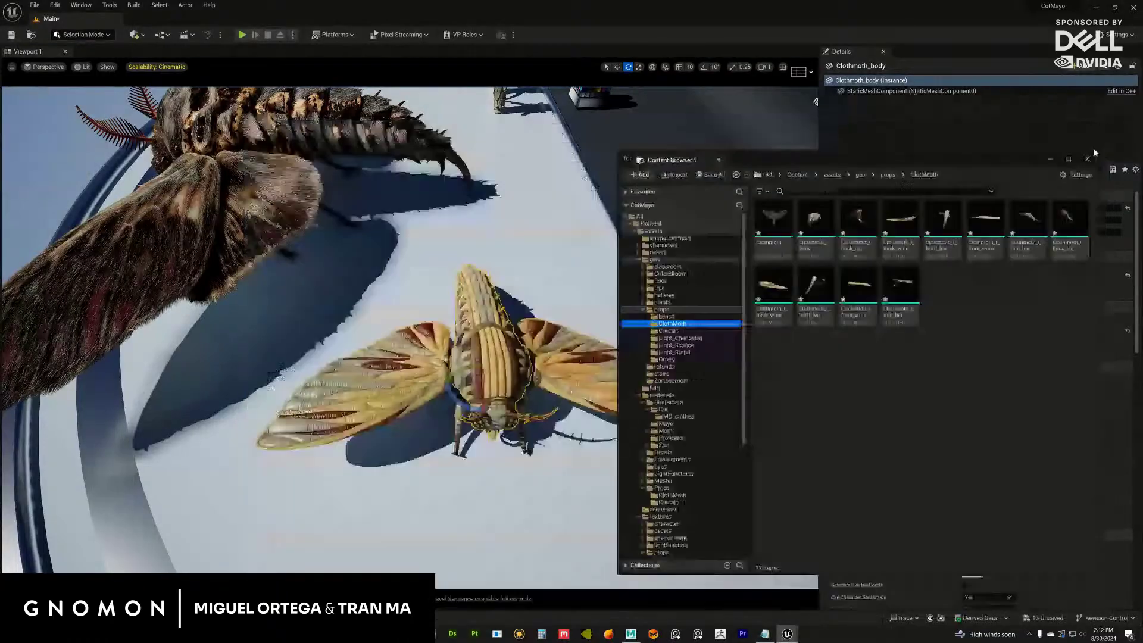
click(1102, 128)
Place the imported Clothmoth geometry cache in the level in front of the textured cloth moth.
drag(968, 158, 939, 159)
drag(746, 222, 390, 544)
middle_drag(390, 544, 378, 446)
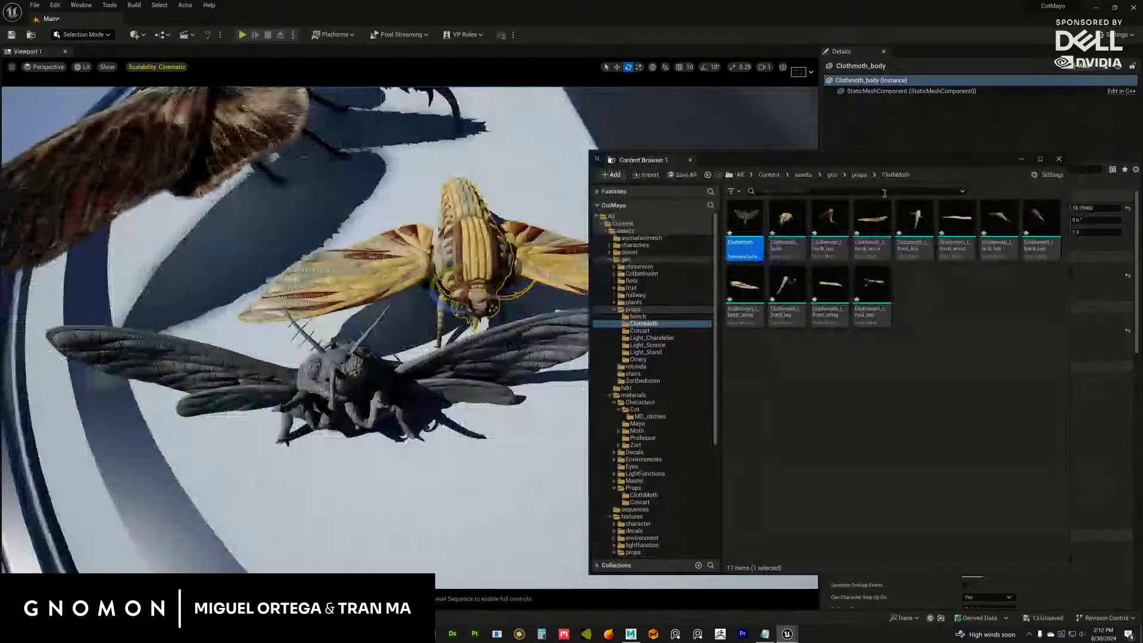
drag(940, 159, 739, 189)
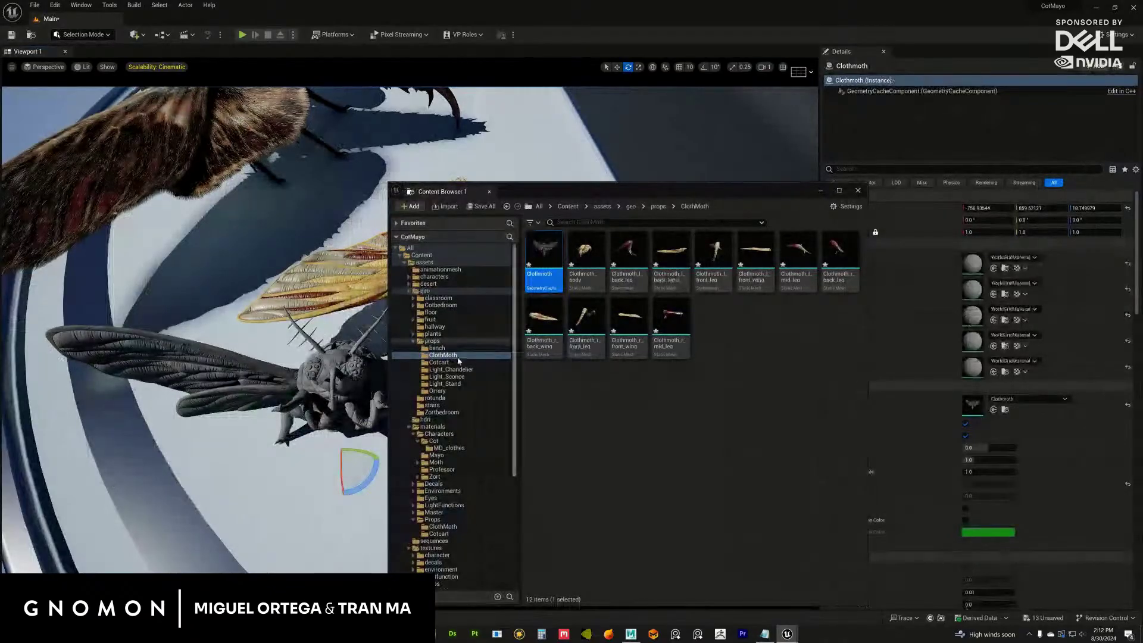
drag(658, 191, 671, 257)
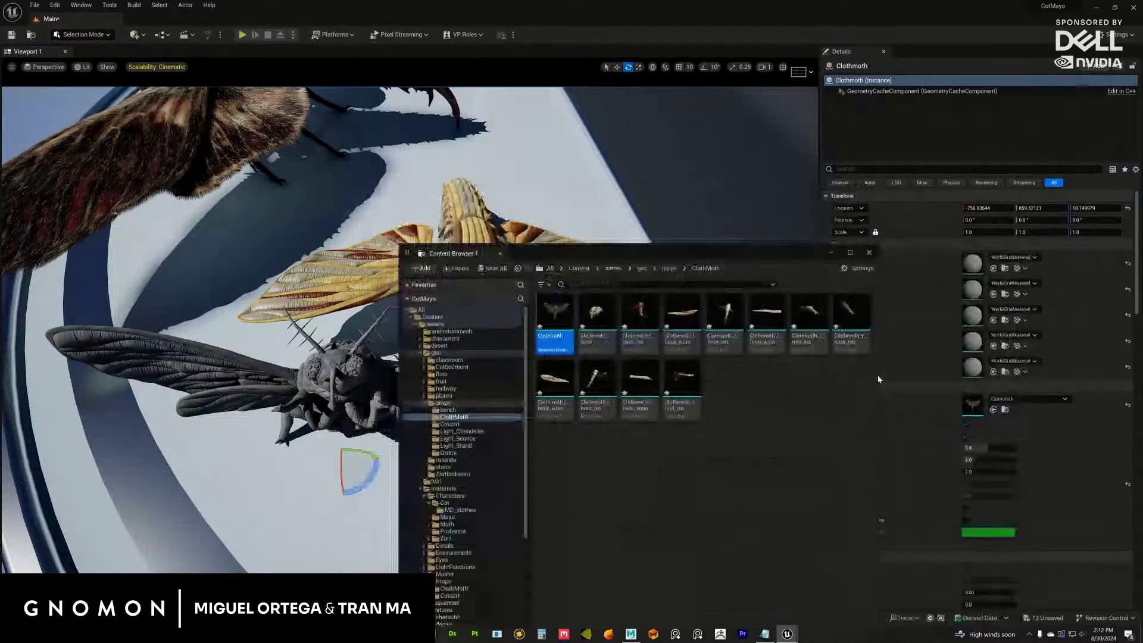
Rotate the placed Clothmoth geometry cache upright by setting its X rotation to 90 degrees.
middle_drag(352, 470, 313, 422)
drag(308, 433, 311, 590)
click(1002, 221)
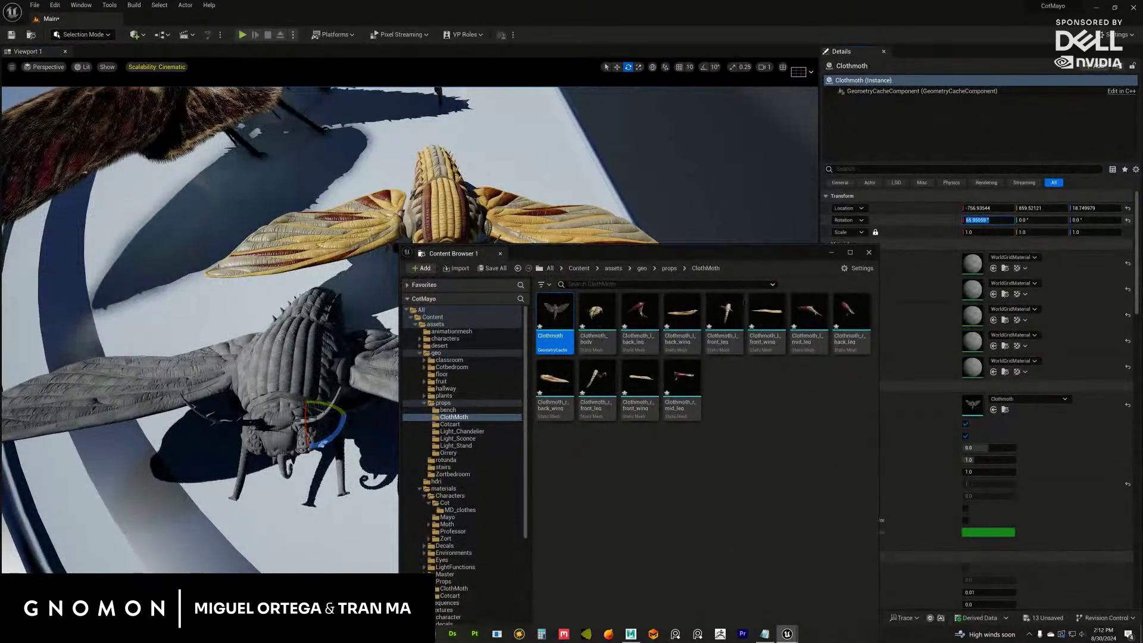
text(90)
key(Return)
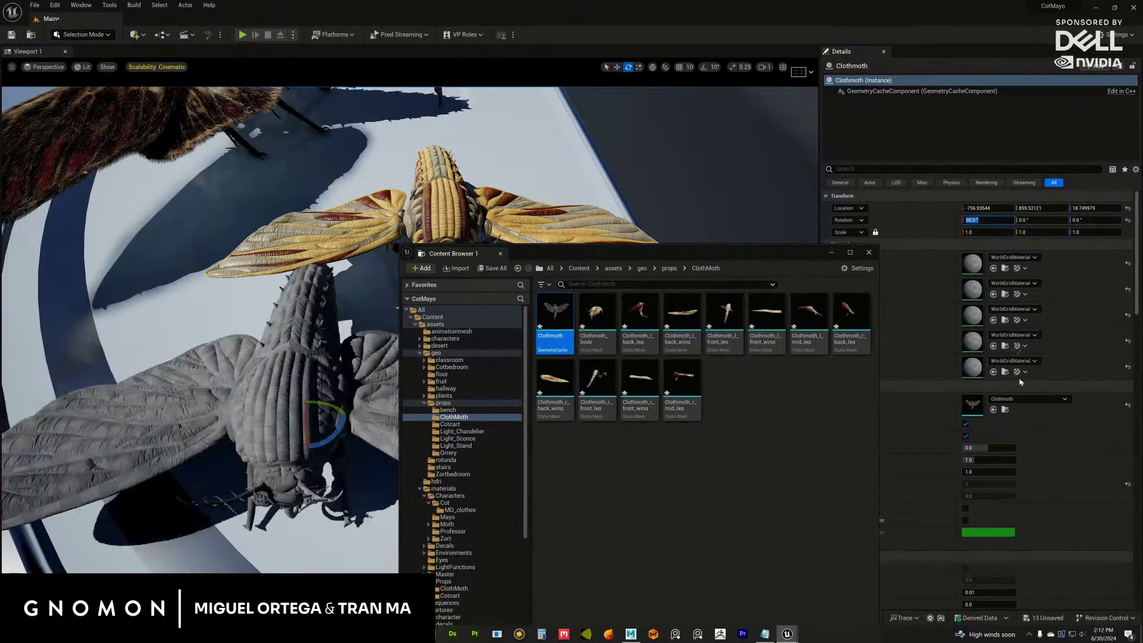
Open the Clothmoth geometry cache asset in its own editor to check its settings.
double_click(973, 404)
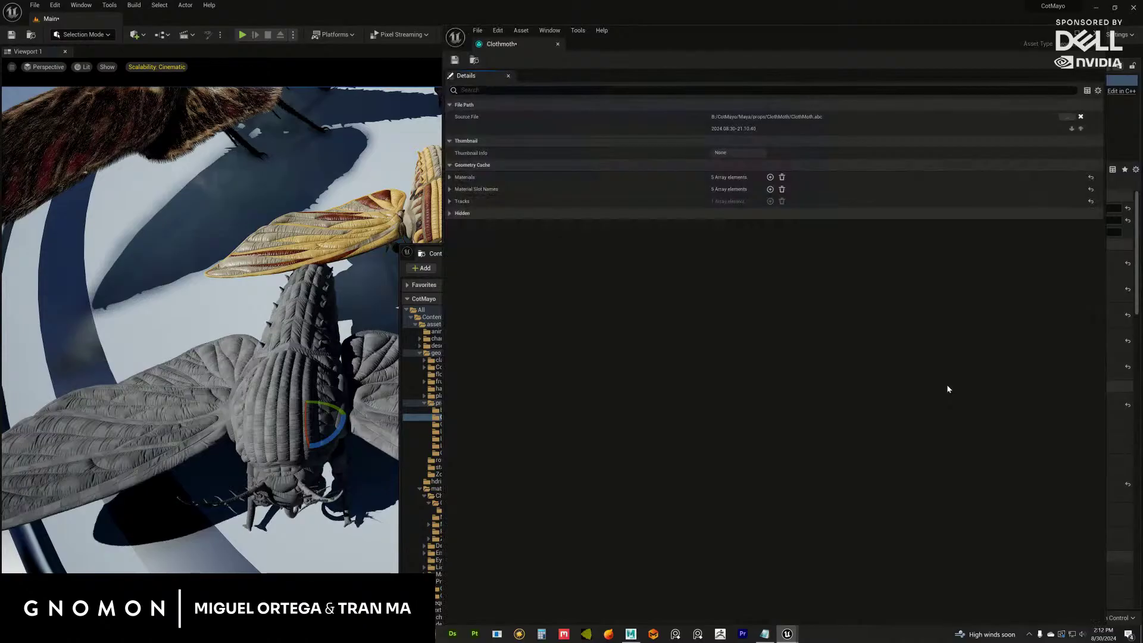
drag(669, 41, 524, 32)
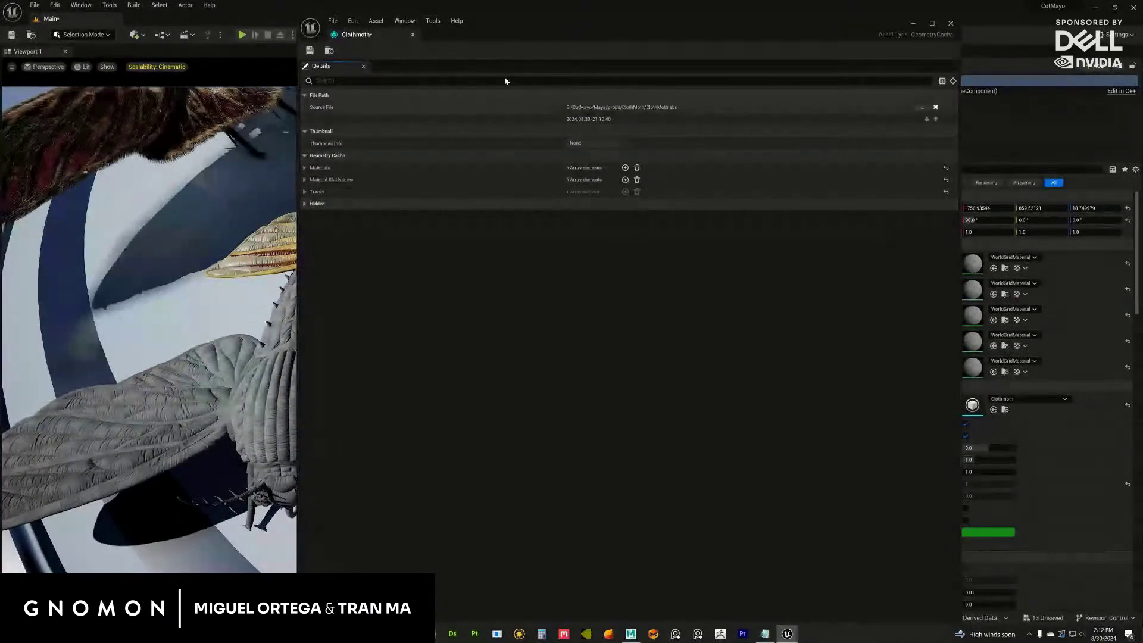
drag(607, 26, 734, 237)
Select the textured moth's body in the level and inspect its Clothmoth_body static mesh in the mesh editor.
click(448, 185)
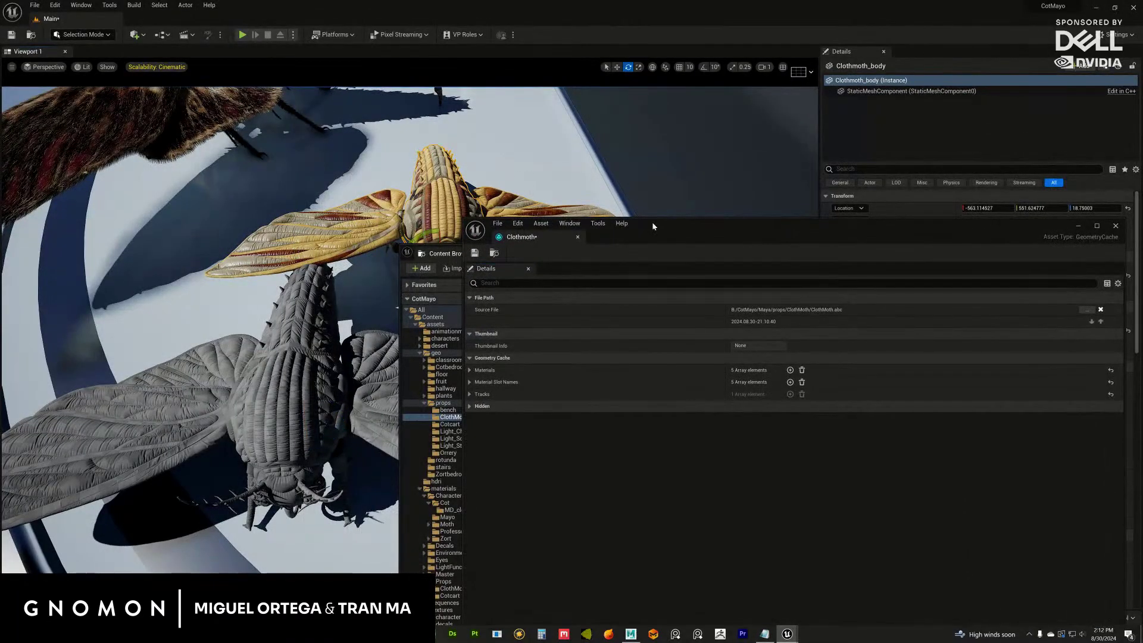
drag(653, 226, 322, 97)
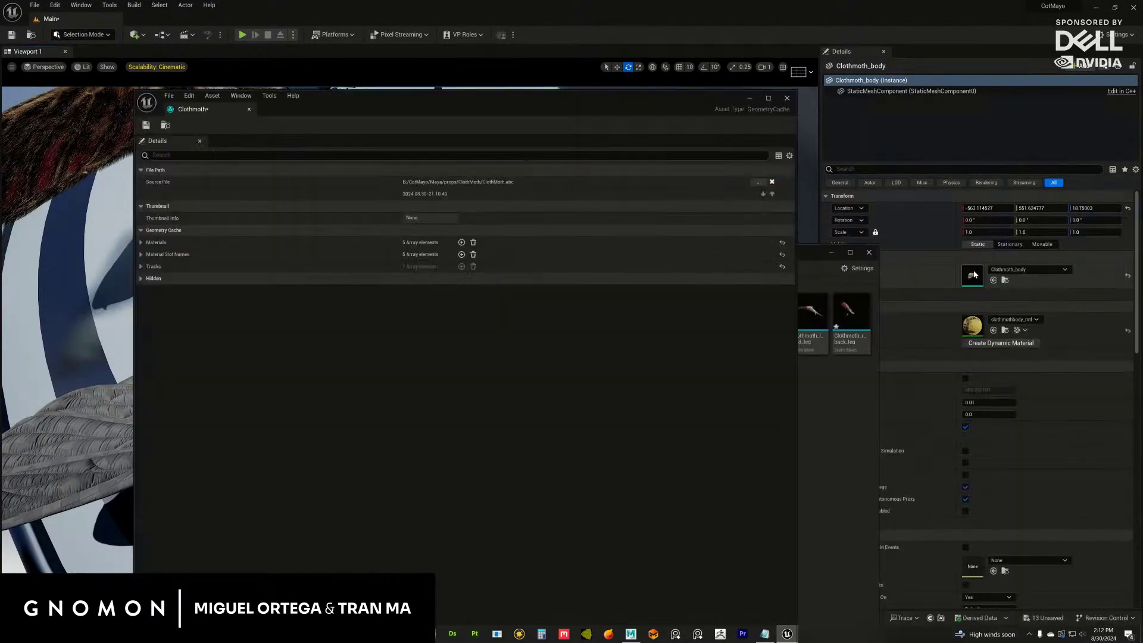
double_click(975, 275)
drag(646, 97, 880, 41)
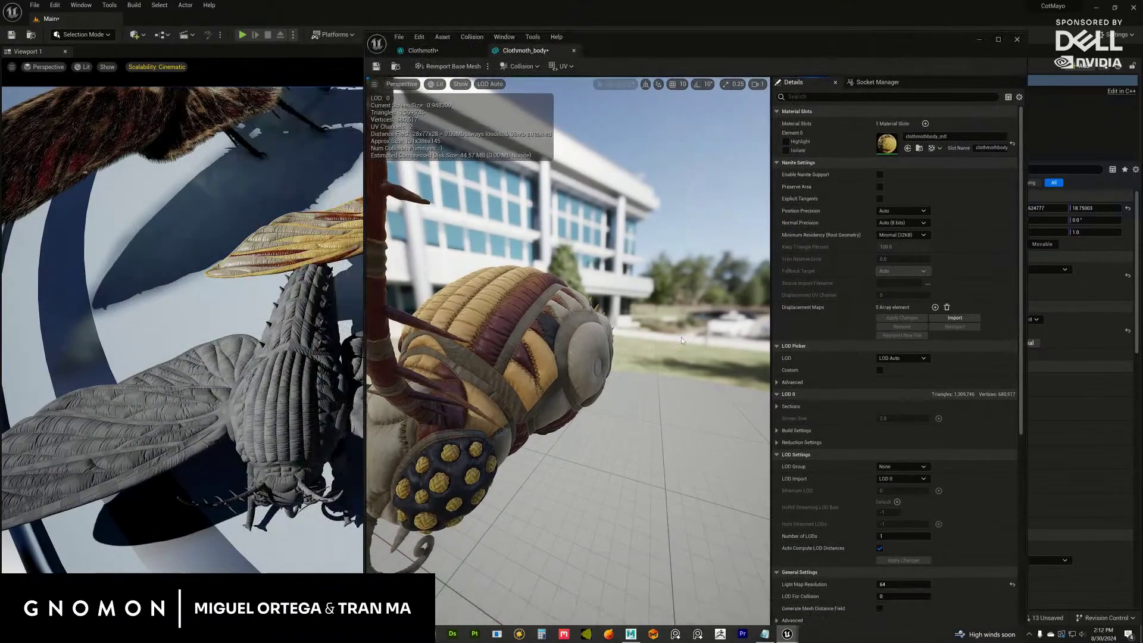
scroll(681, 337, down, 5)
mouse_move(654, 356)
alt+mouse_down()
mouse_move(738, 355)
mouse_move(661, 355)
alt+mouse_up()
Return to the Clothmoth geometry cache settings, expand its Materials list to inspect it, and close the asset editor.
click(450, 53)
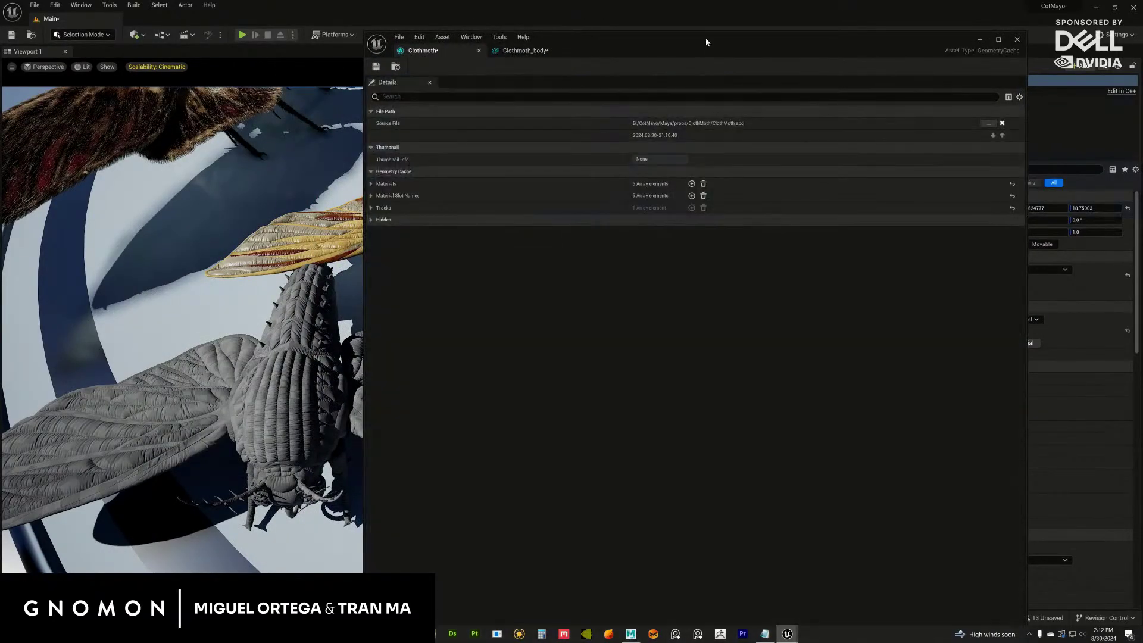
drag(705, 37, 694, 47)
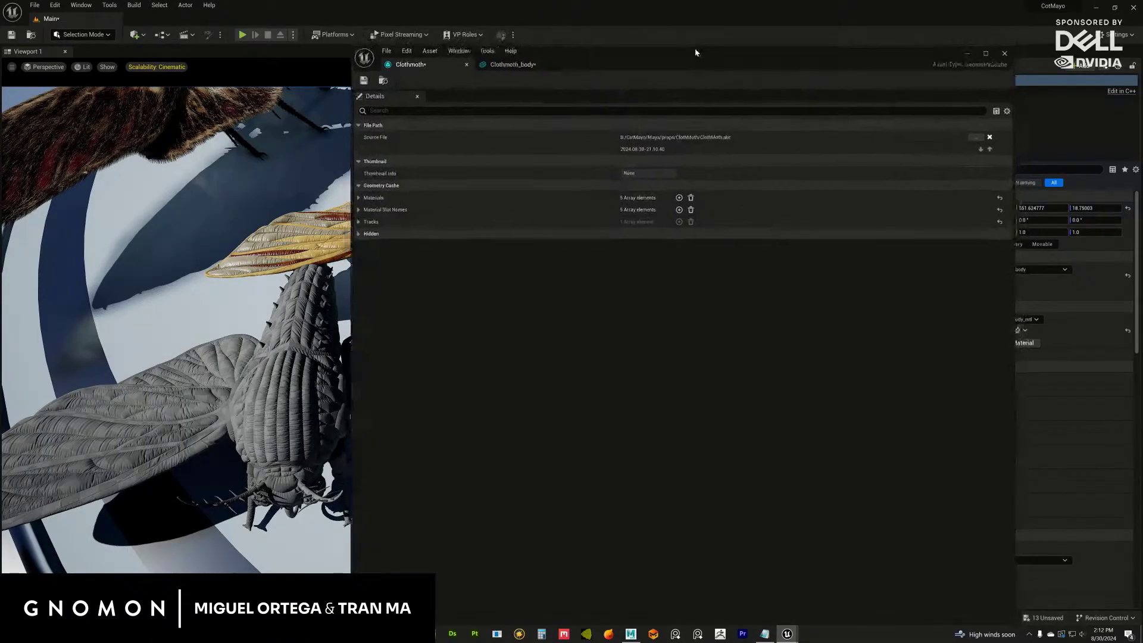
click(369, 200)
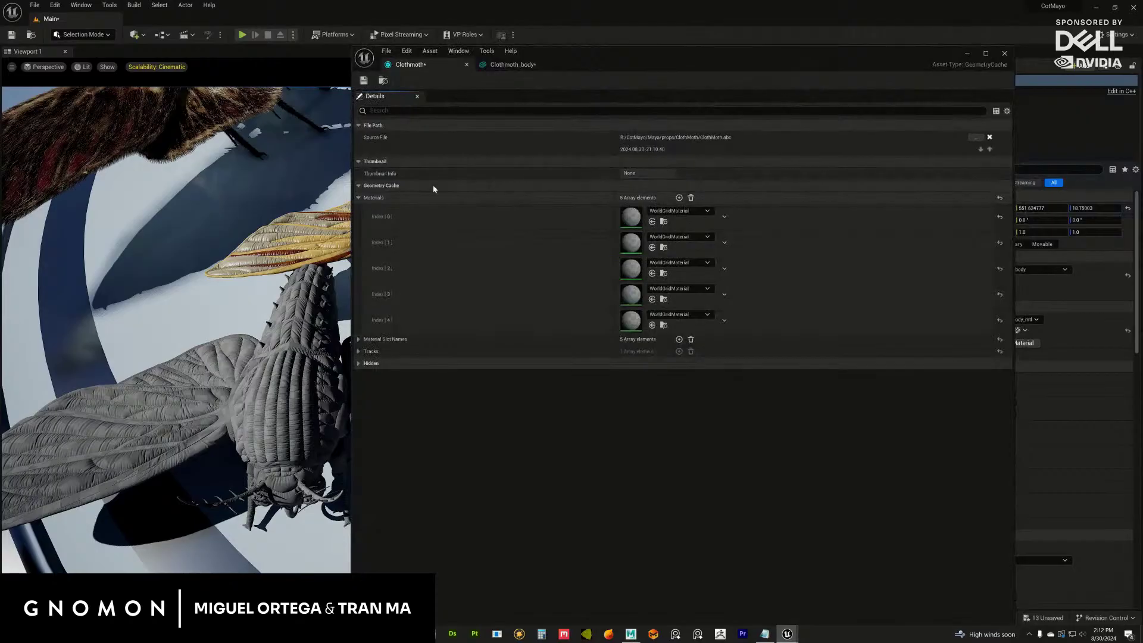
click(1005, 55)
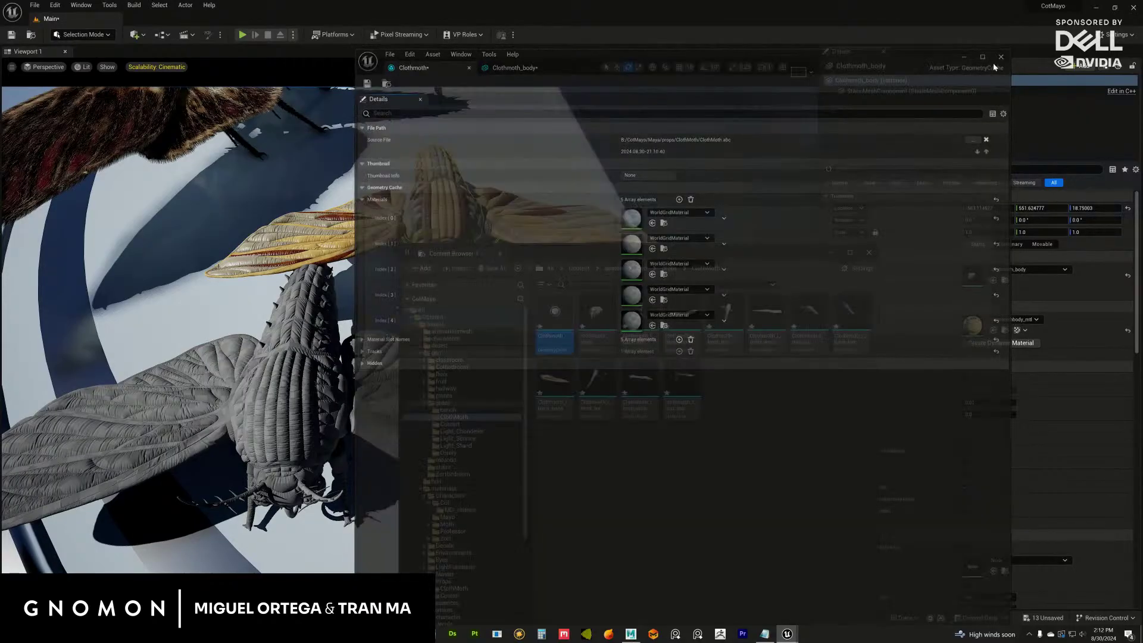
Compare the grey geometry cache moth with the textured static mesh moth on the floor disk.
alt+drag(357, 357, 411, 378)
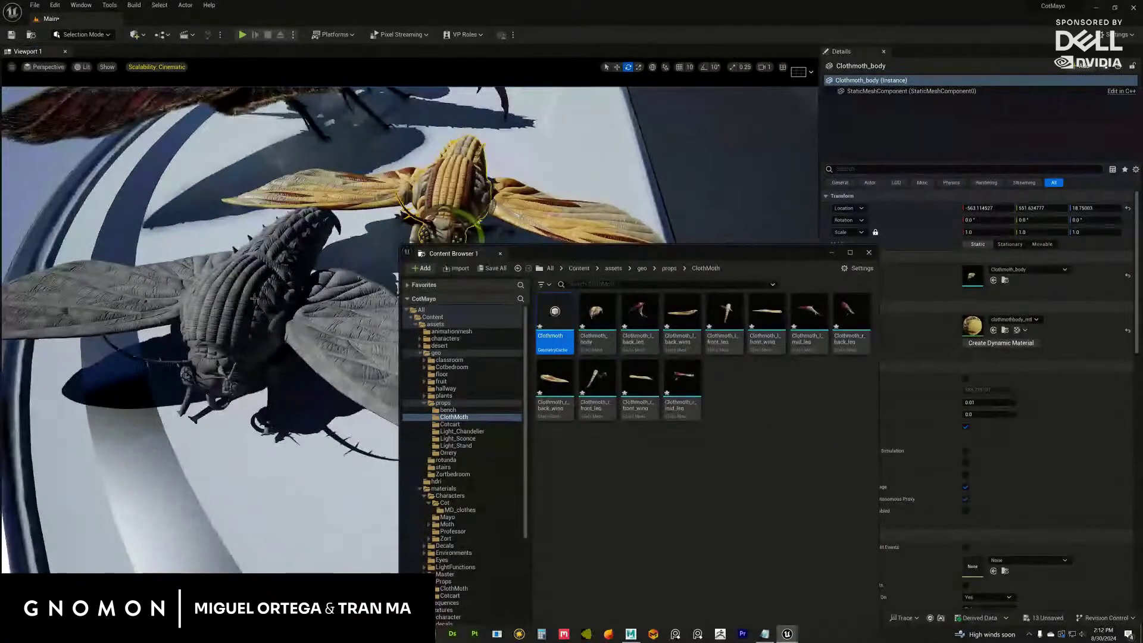
click(295, 334)
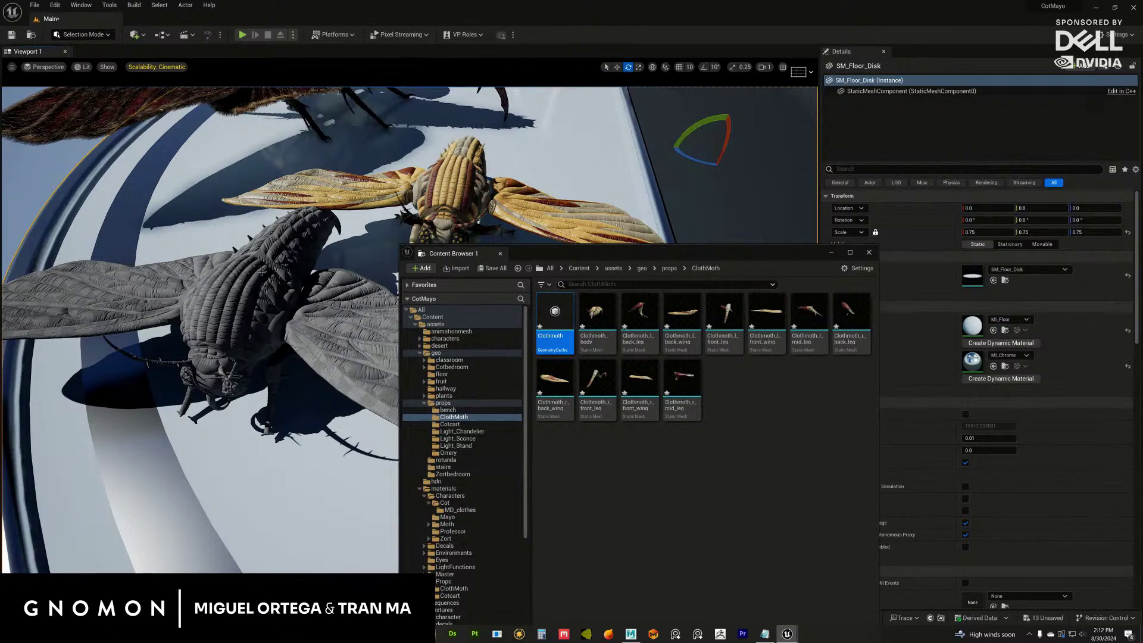
scroll(265, 302, down, 2)
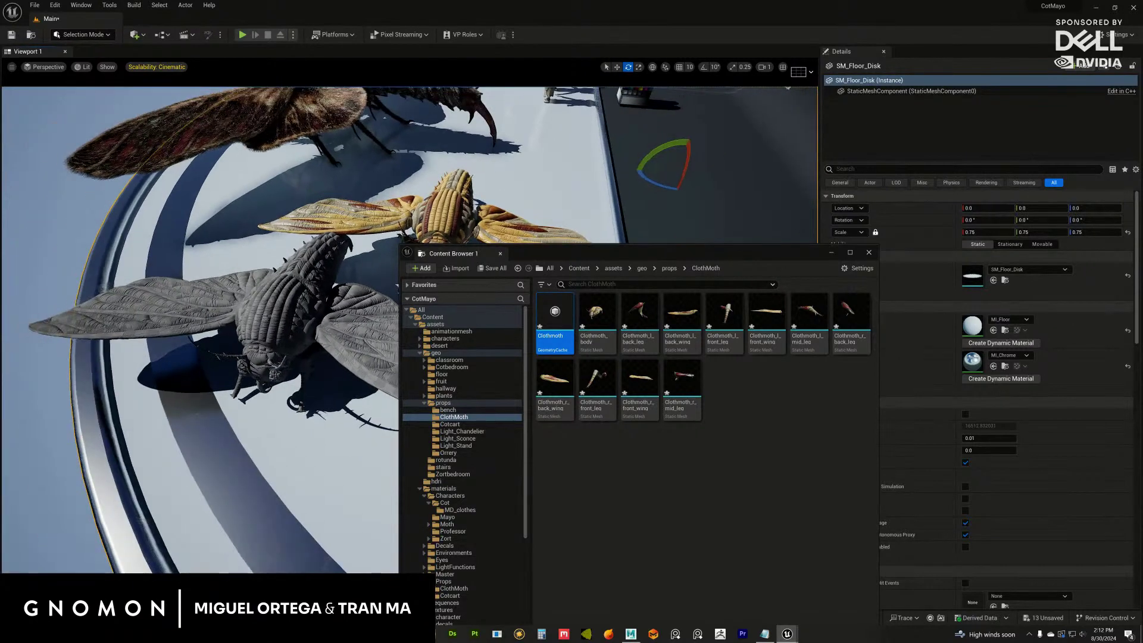
key(w)
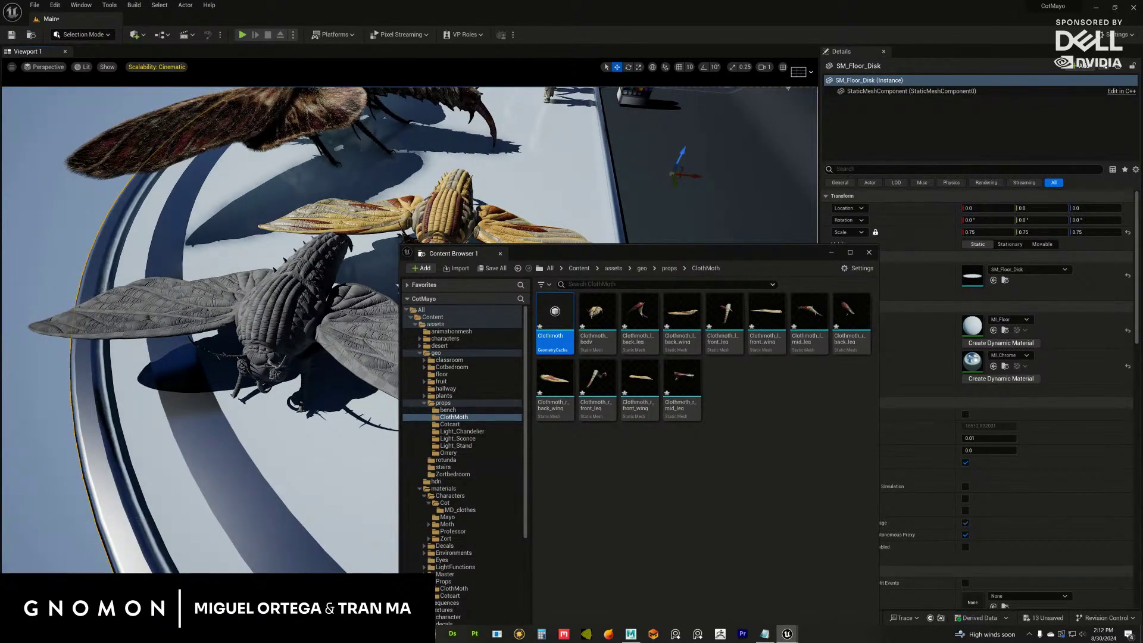
drag(571, 255, 643, 181)
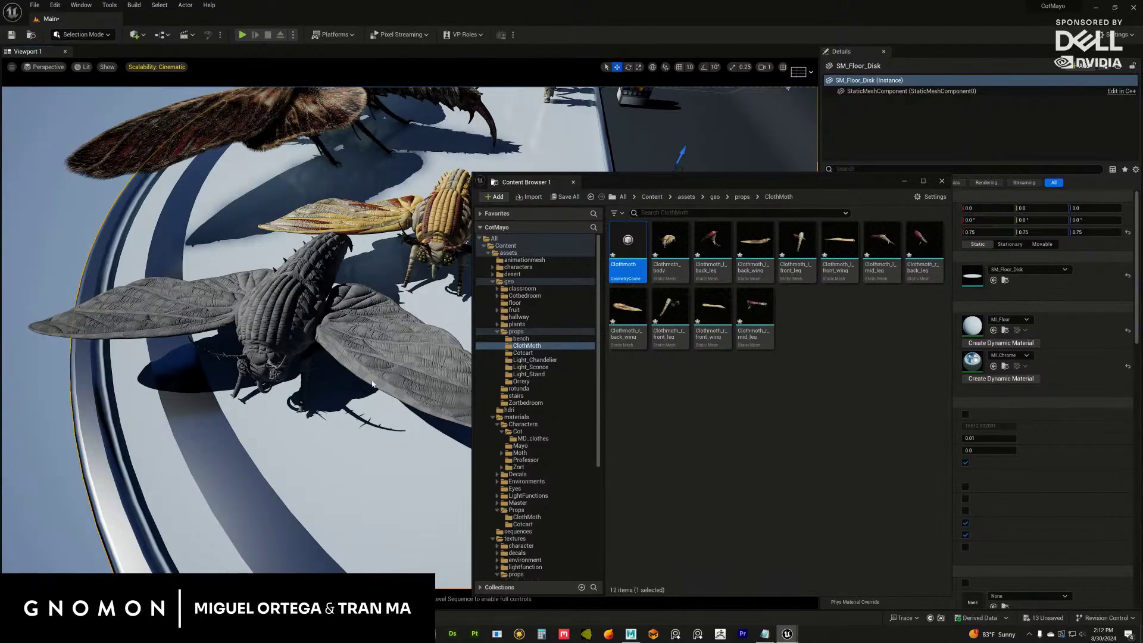
scroll(372, 384, down, 3)
scroll(289, 334, up, 2)
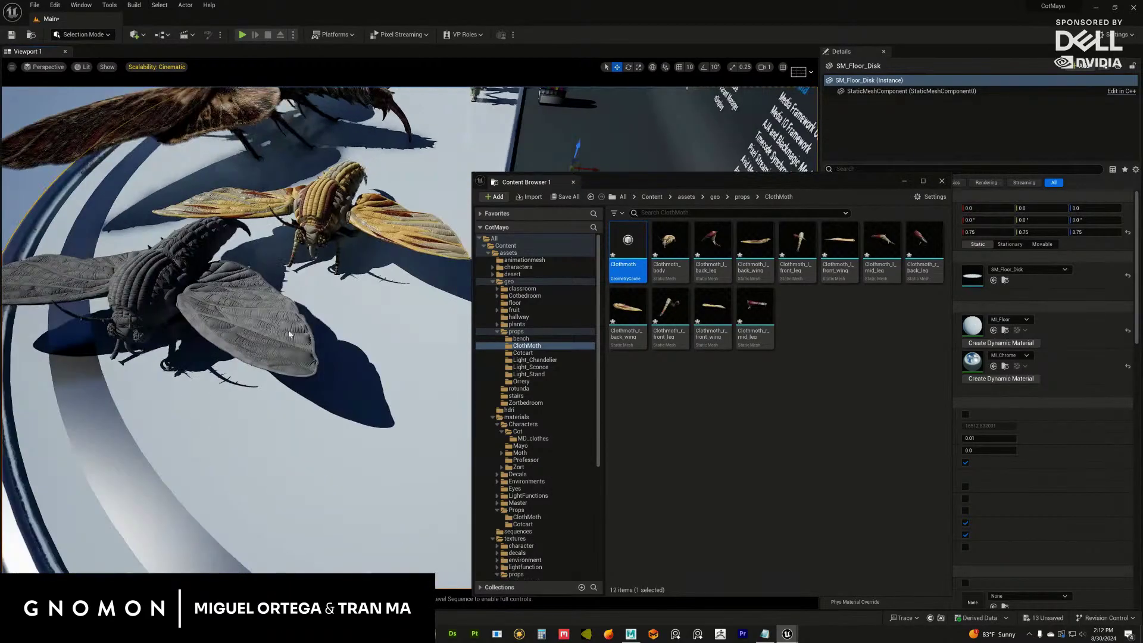
Hide the SM_Floor_Disk floor under the moths and view the moths without it.
right_drag(290, 334, 398, 513)
click(398, 513)
click(428, 365)
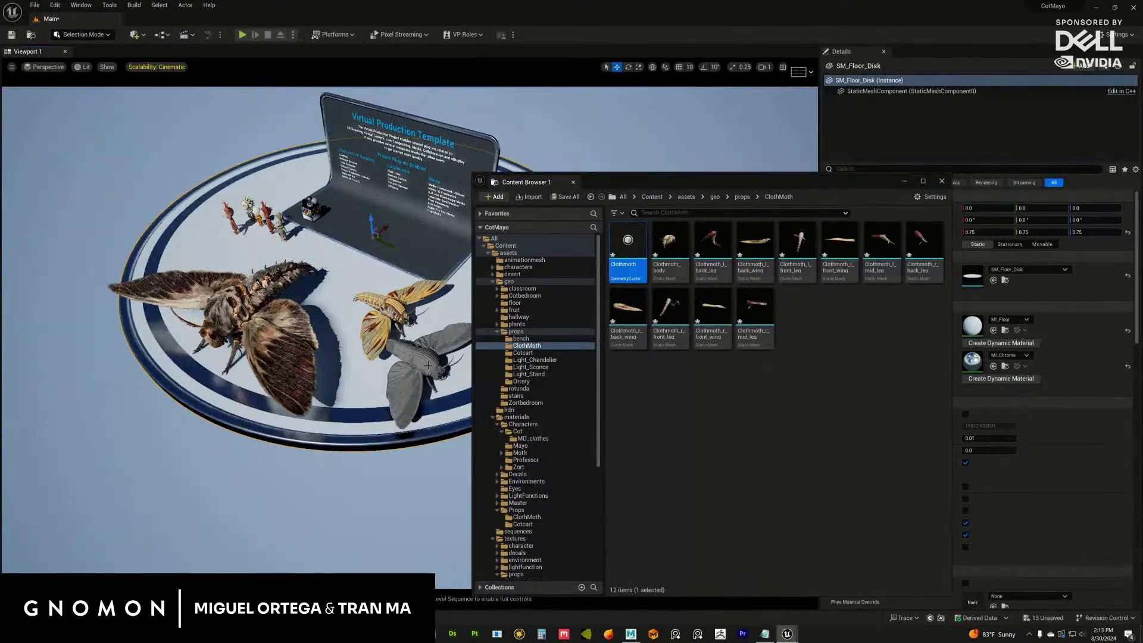
key(h)
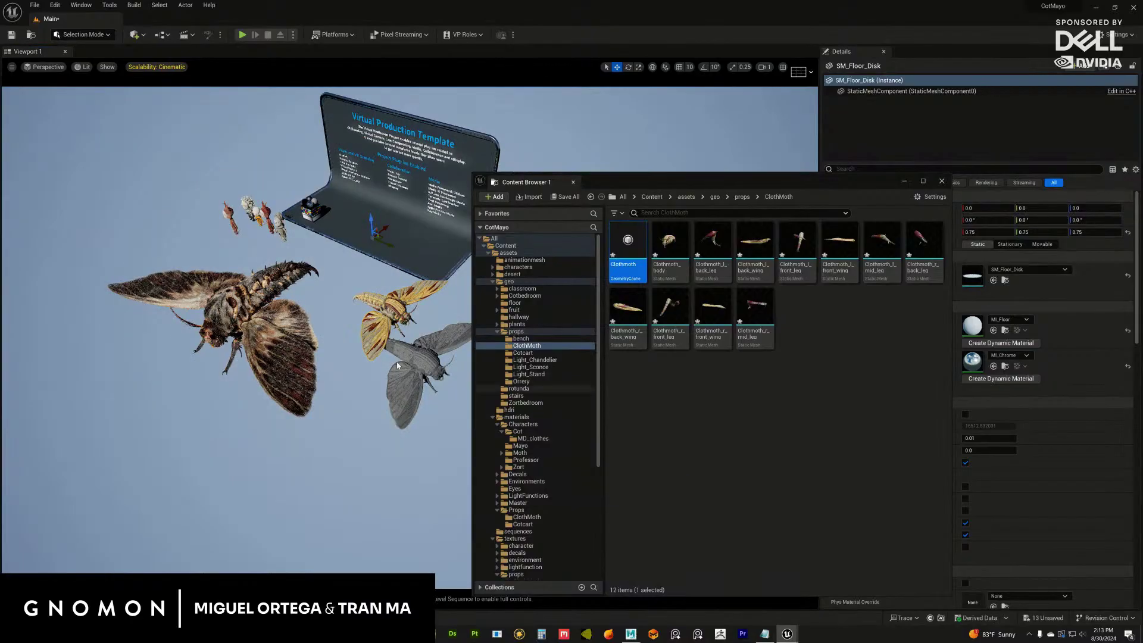
click(413, 415)
alt+drag(414, 415, 366, 334)
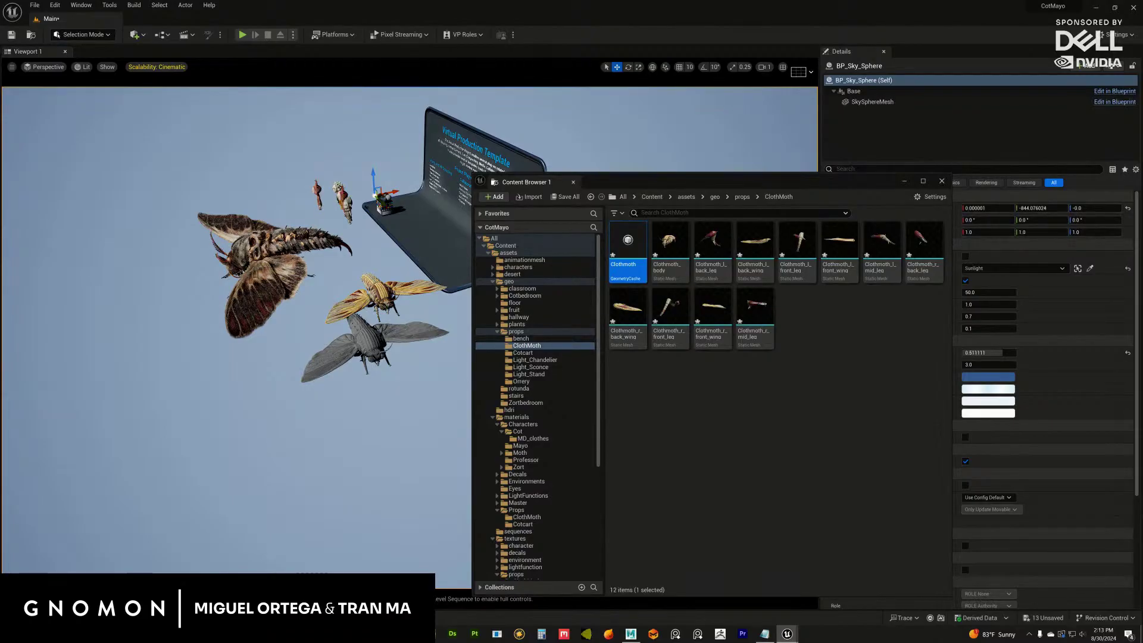
Hide the large mothudim moth together with all other static meshes of the same kind in the level.
click(275, 256)
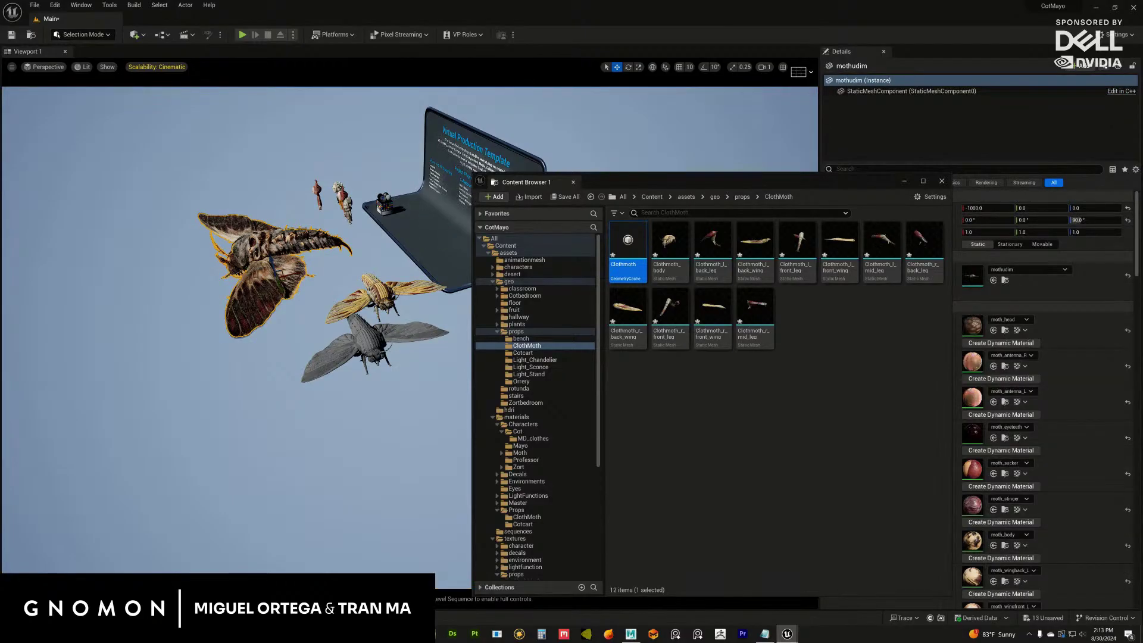
key(h)
click(271, 262)
key(shift+e)
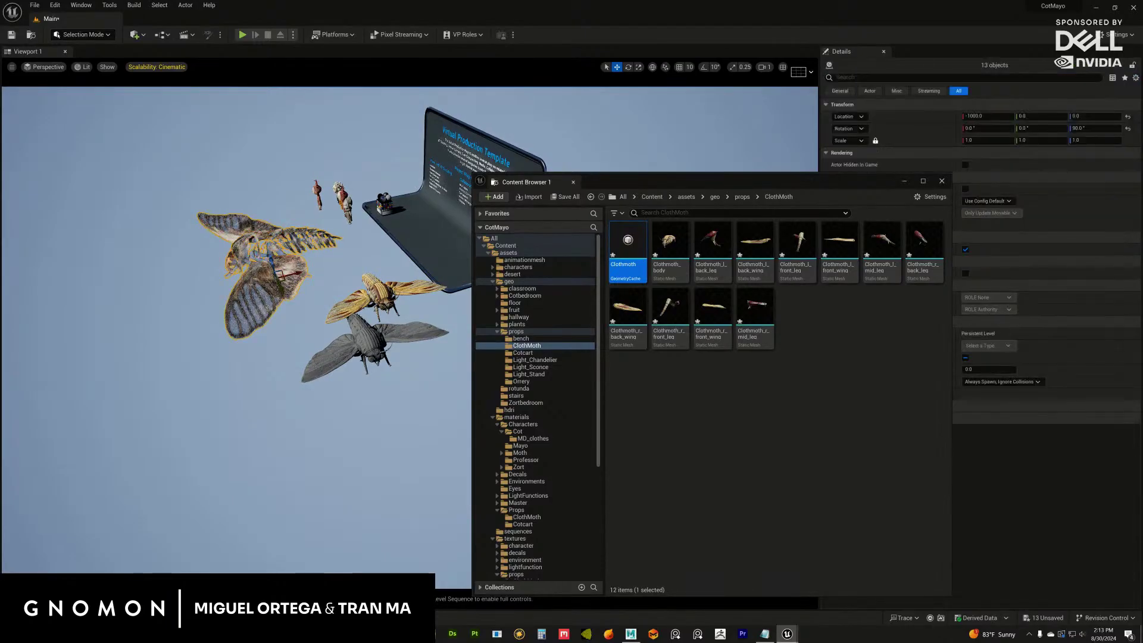
key(h)
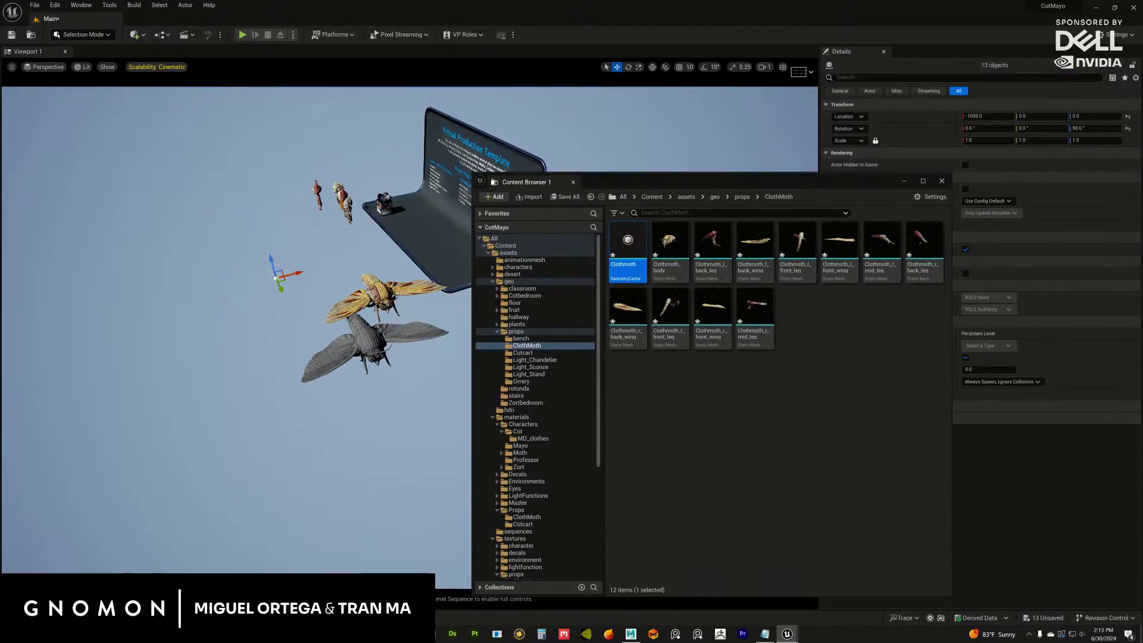
Move the grey Clothmoth geometry cache beside the textured static mesh moth and rotate it about 87° around X.
click(340, 189)
click(343, 199)
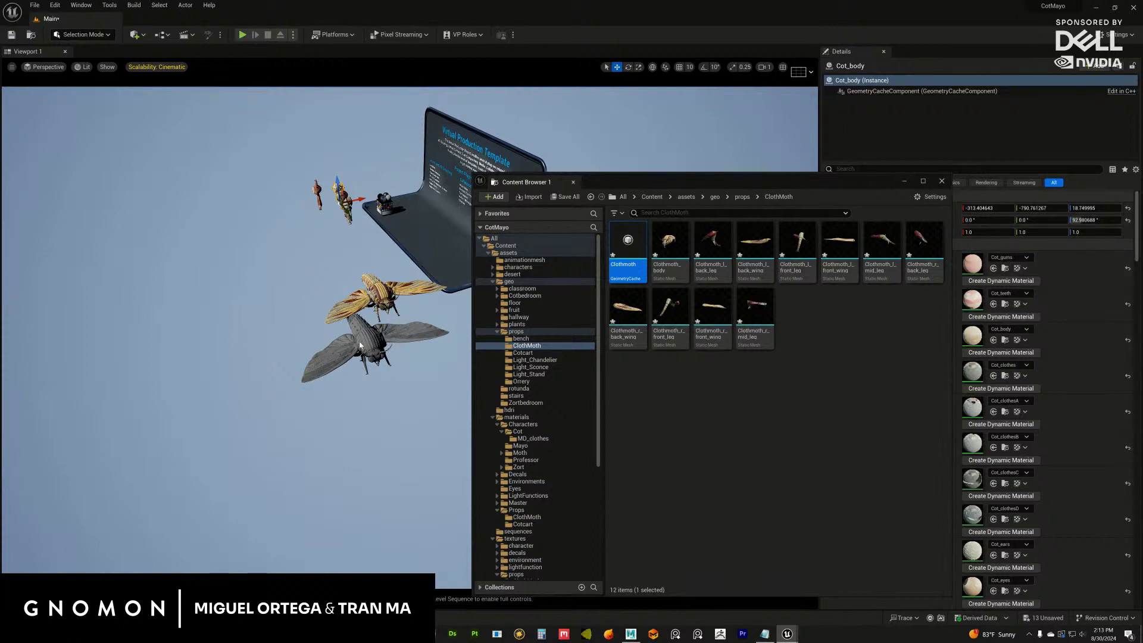
click(362, 345)
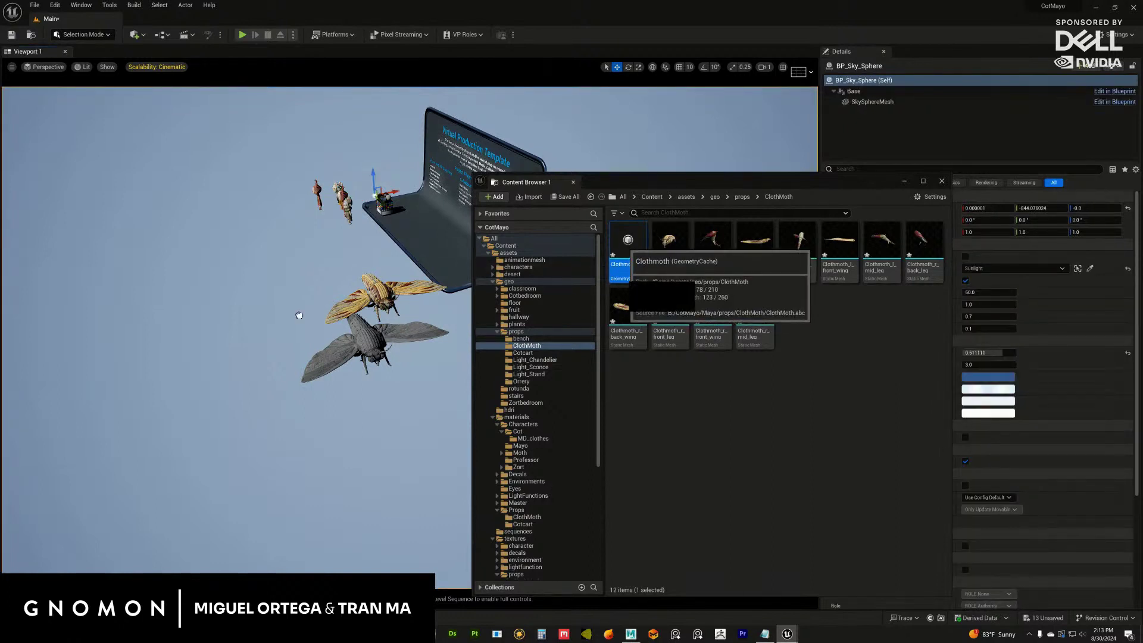
drag(267, 289, 255, 281)
alt+drag(259, 326, 273, 361)
right_drag(272, 361, 139, 318)
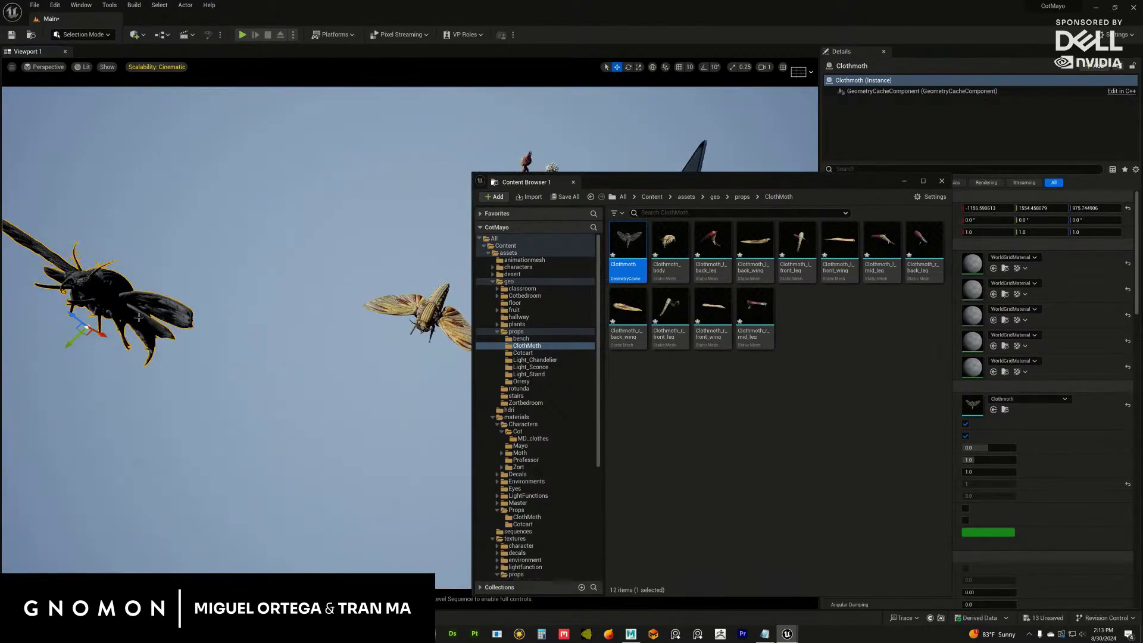
drag(76, 335, 287, 168)
alt+drag(359, 262, 392, 382)
key(End)
key(e)
alt+right_drag(392, 383, 530, 307)
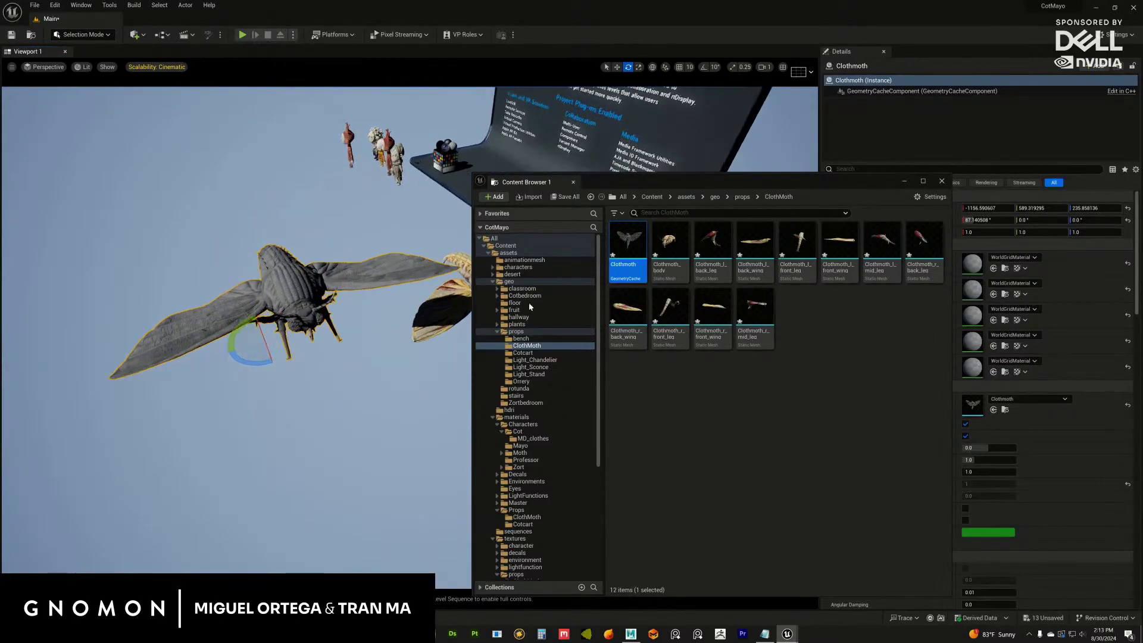
Uncover the moth's material slots and show the materials/Props/ClothMoth folder in the Content Browser.
drag(821, 190, 728, 186)
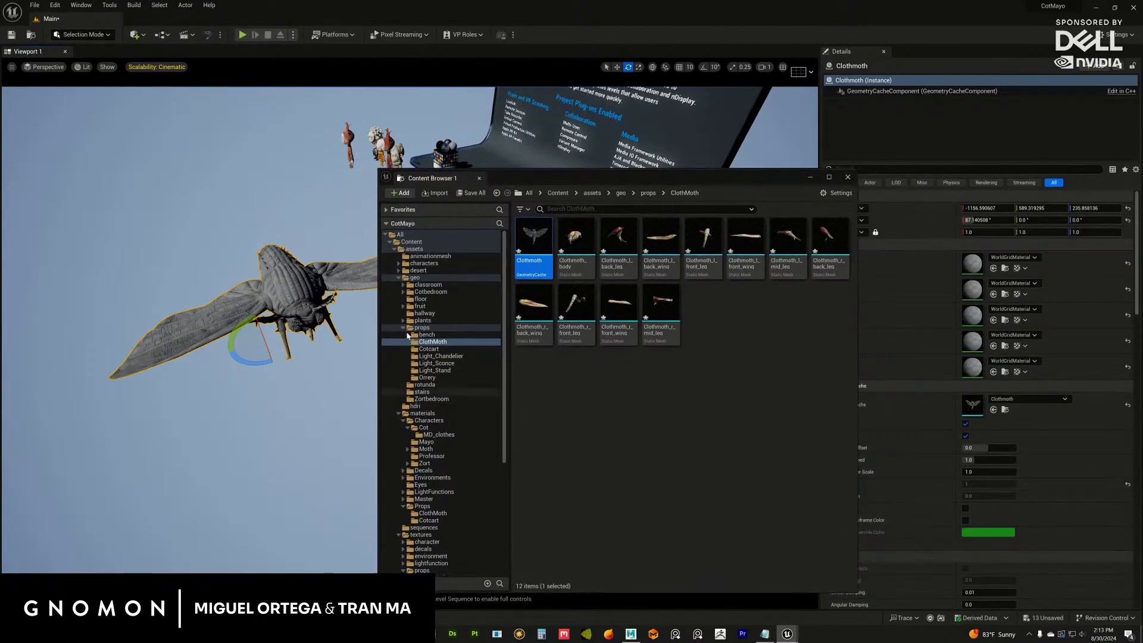
click(407, 428)
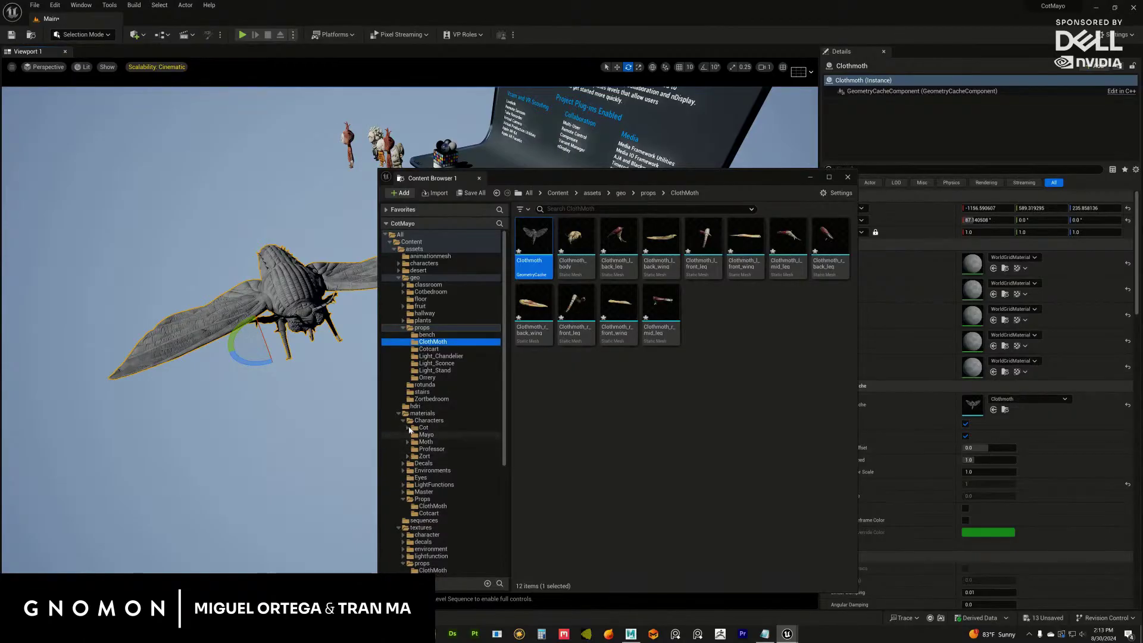
click(404, 422)
click(429, 470)
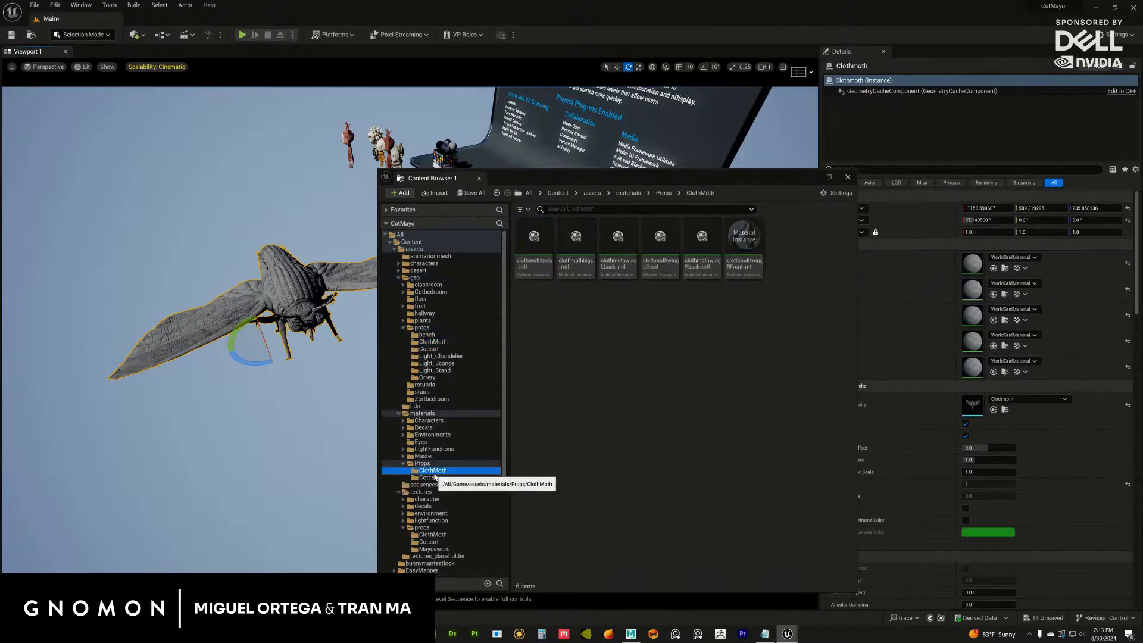
Assign clothmothbody_mtl to the geometry cache moth's first material slot and examine the textured parts up close.
drag(617, 275, 972, 264)
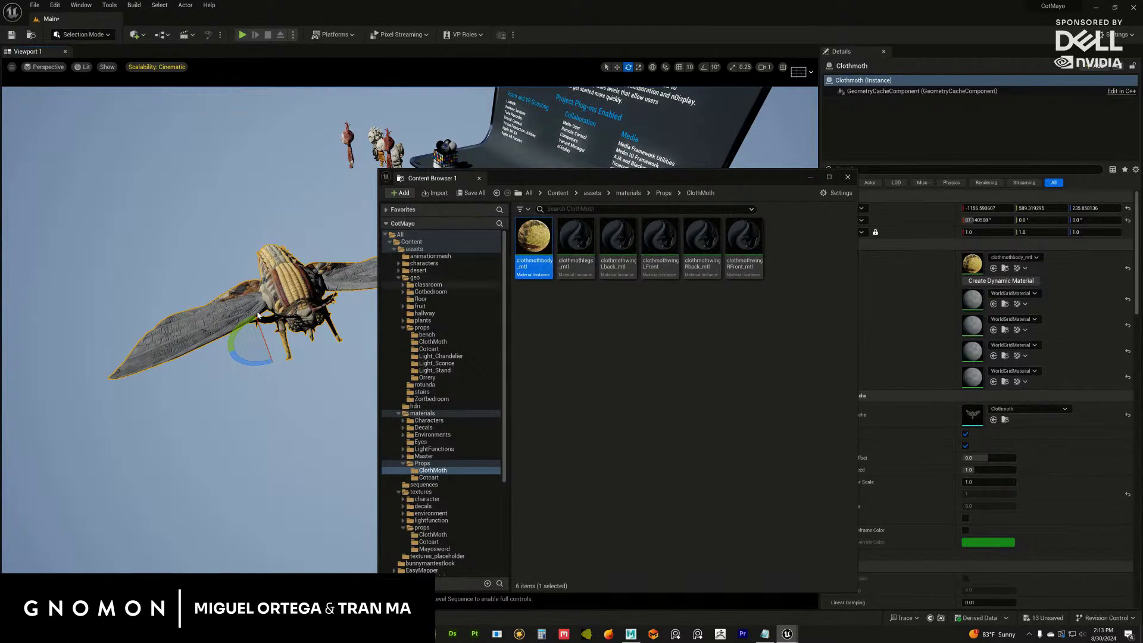
alt+drag(258, 316, 317, 394)
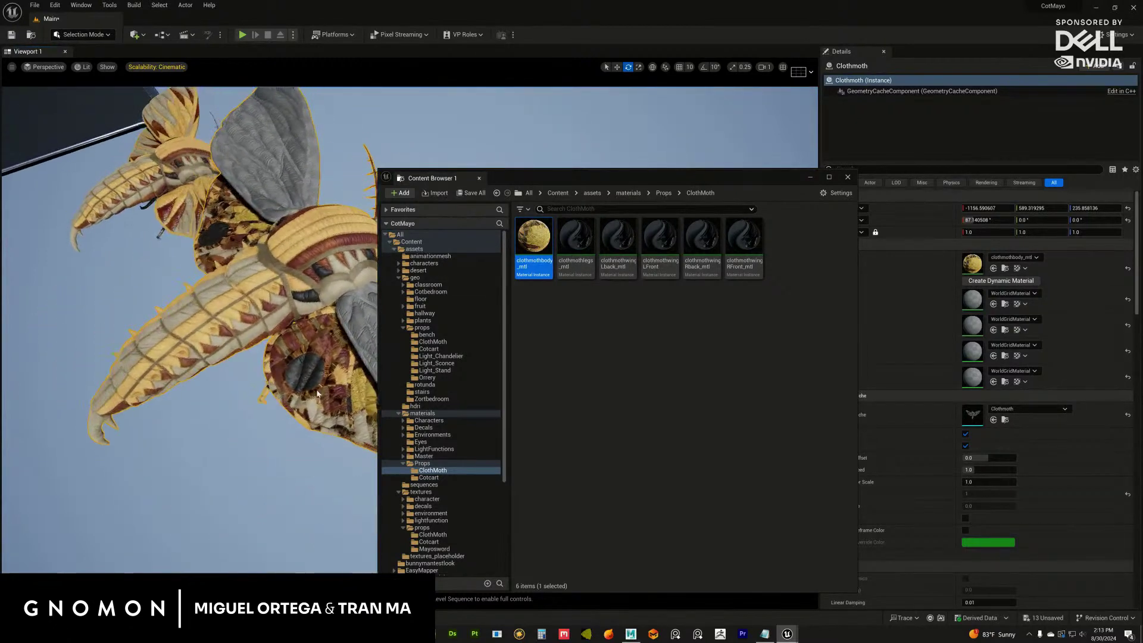
scroll(303, 366, up, 4)
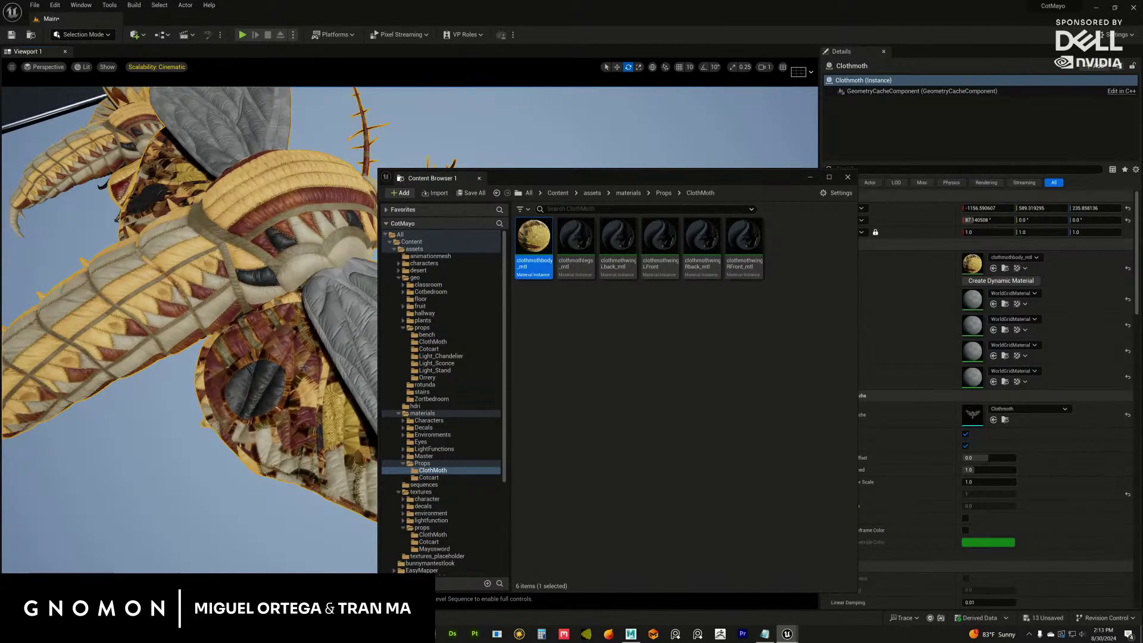
Replace the material in the moth's first slot with clothmothlegs_mtl and examine the body and wings.
drag(589, 247, 970, 265)
scroll(252, 363, down, 4)
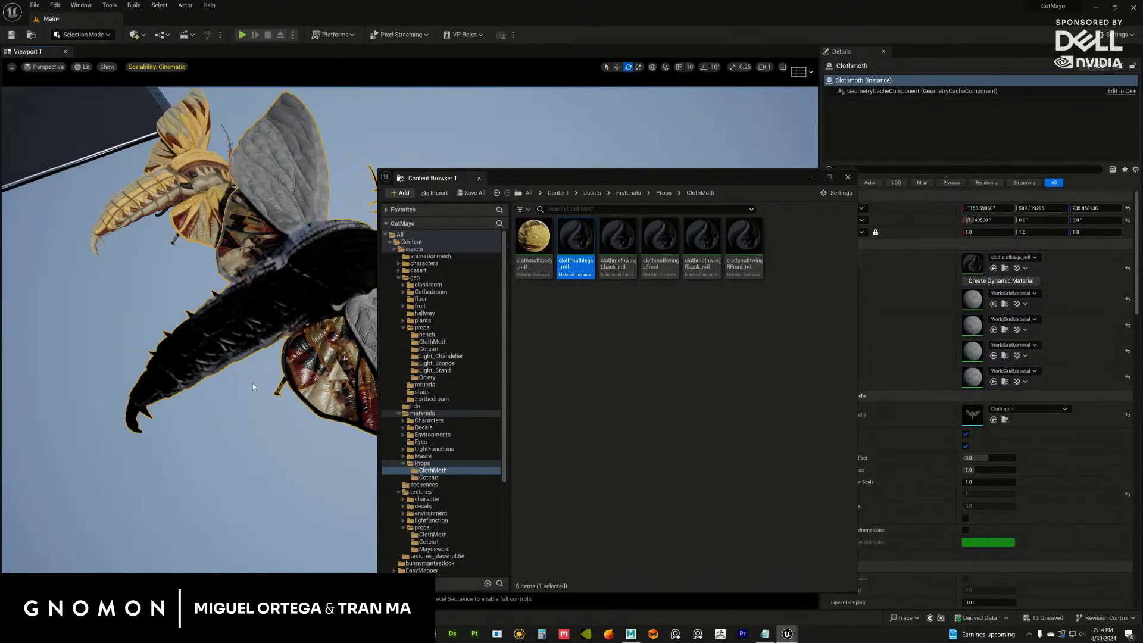
alt+drag(252, 381, 298, 358)
Try the left back, left front, right back and right front wing materials in turn on the geometry cache moth.
drag(606, 272, 949, 271)
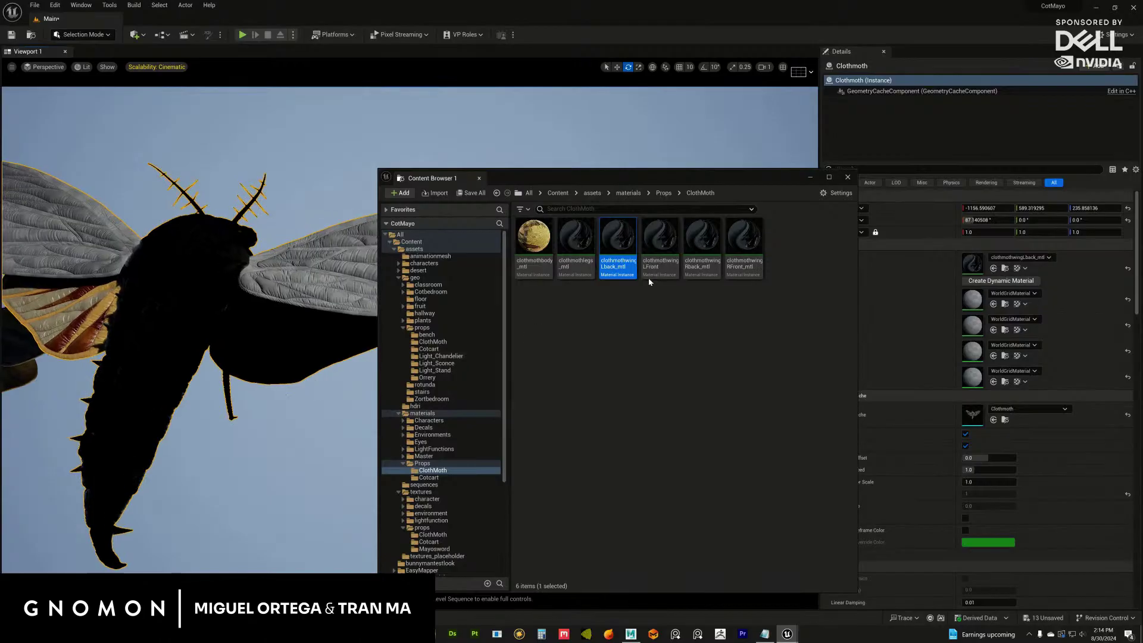
drag(652, 268, 973, 268)
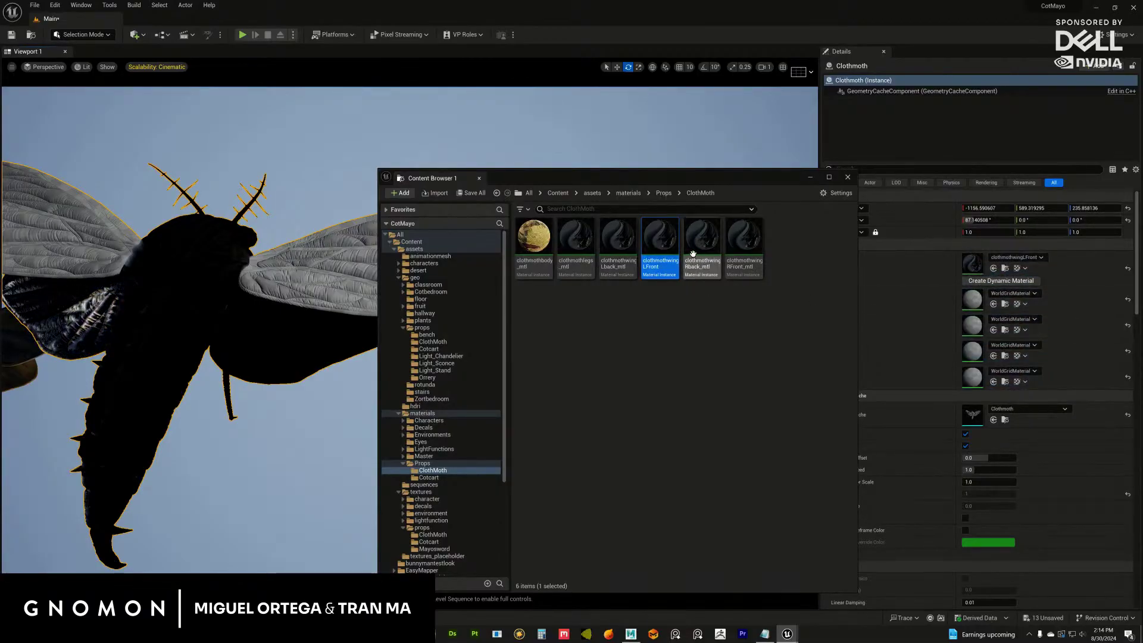
drag(693, 265, 966, 282)
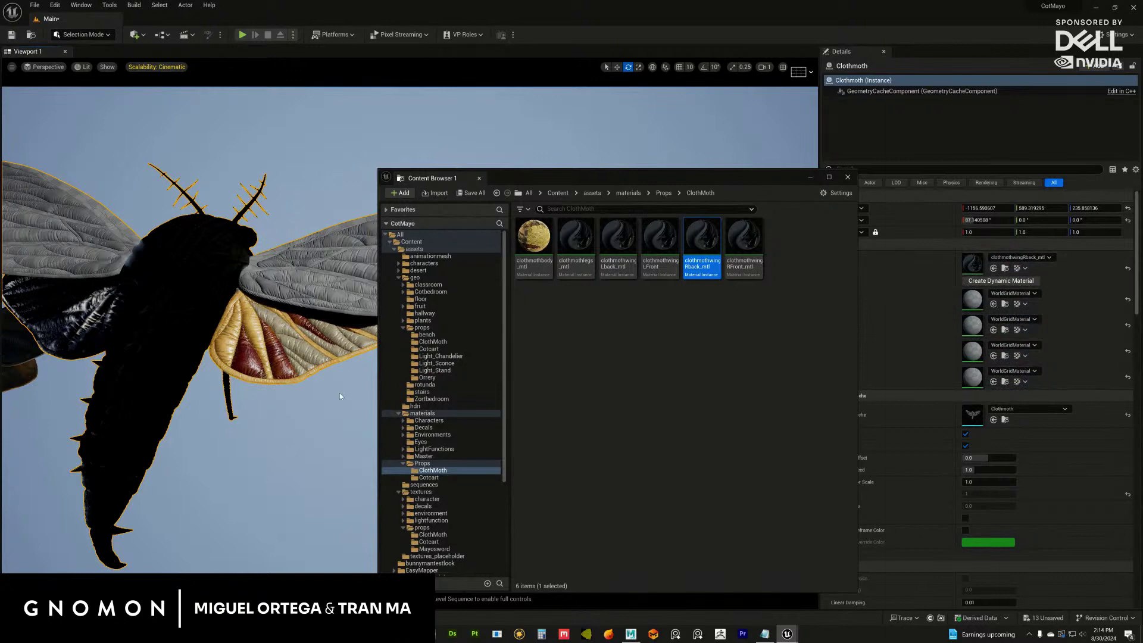
drag(744, 242, 972, 300)
Compare the geometry cache moth with the textured moth, select the static Clothmoth_body, and minimize the Content Browser.
alt+drag(278, 412, 260, 342)
alt+middle_drag(260, 342, 173, 414)
right_drag(172, 414, 348, 410)
alt+drag(349, 410, 325, 392)
click(276, 357)
alt+right_drag(275, 360, 276, 373)
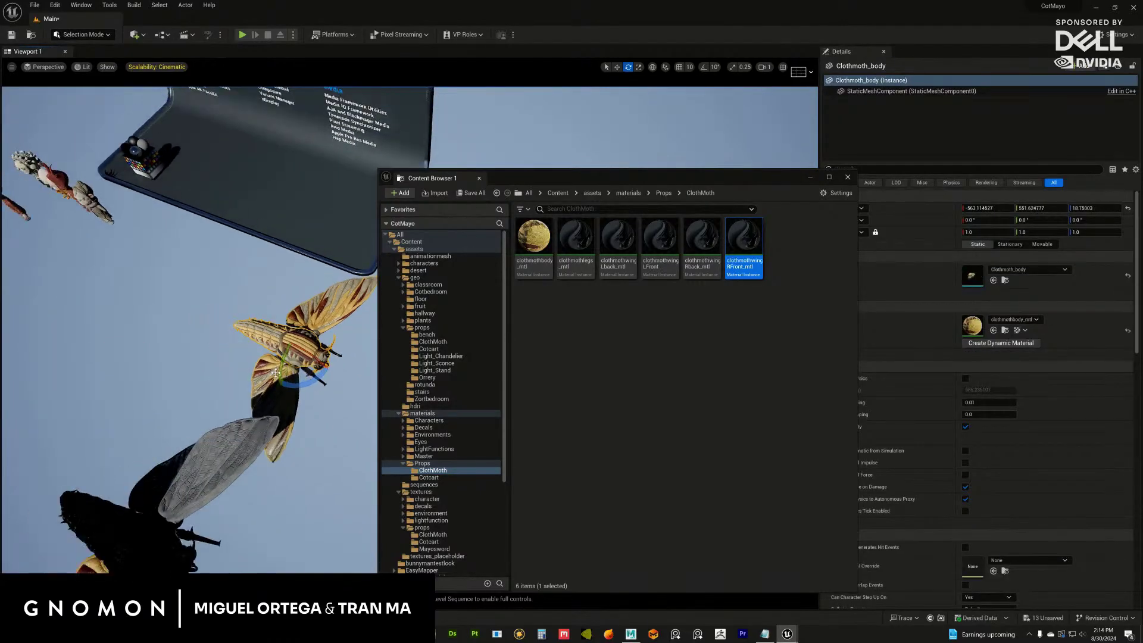
right_drag(344, 395, 239, 393)
click(812, 177)
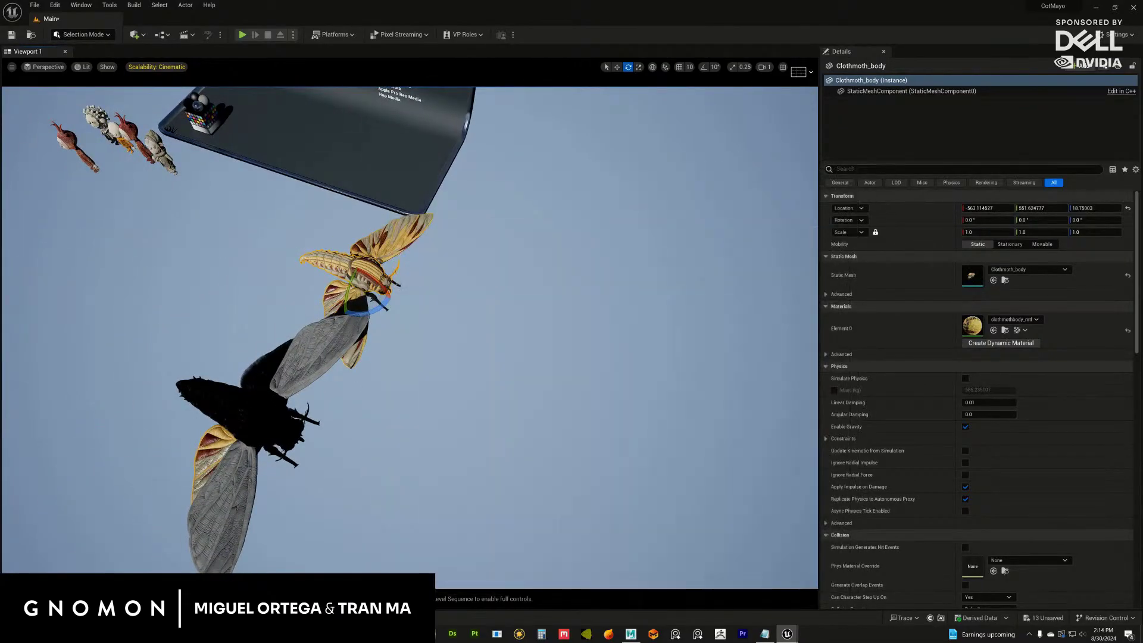